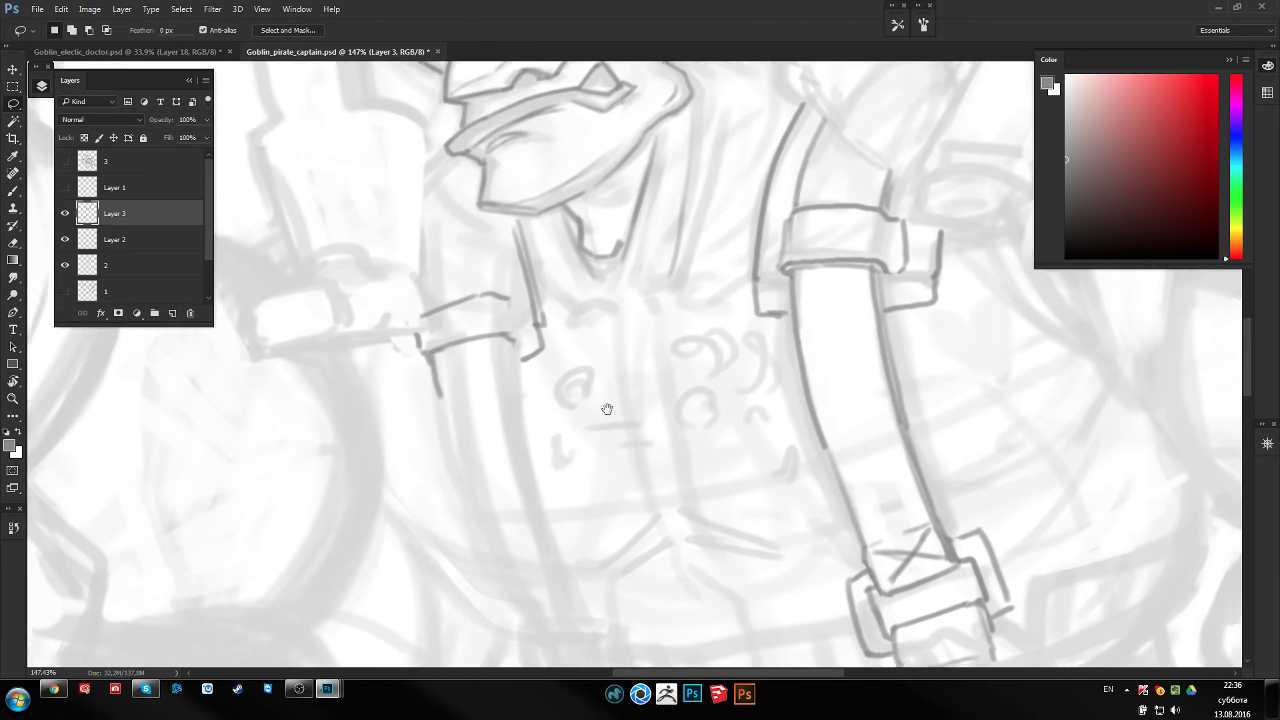
# Ink darker lines down the shirt's left side and along the strap's left edge
pyautogui.press('b')
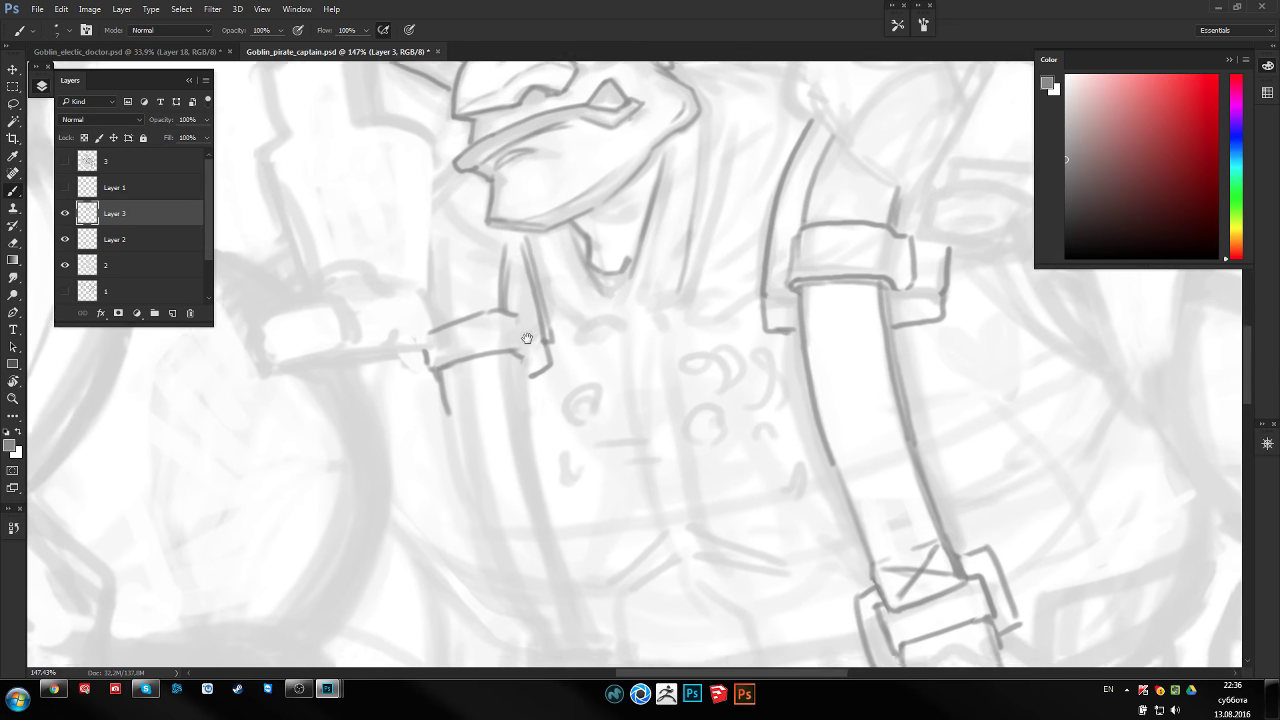
pyautogui.moveTo(527, 338)
pyautogui.mouseDown()
pyautogui.moveTo(497, 178)
pyautogui.moveTo(552, 458)
pyautogui.mouseUp()
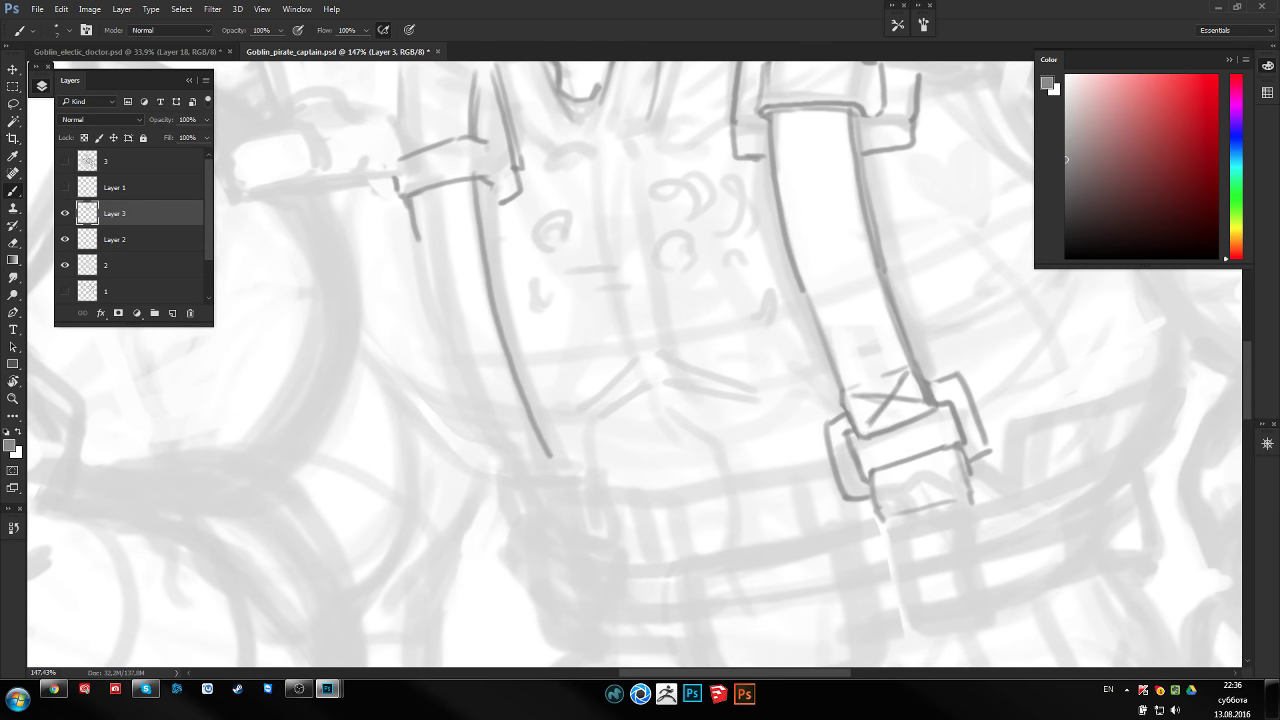
pyautogui.moveTo(482, 190)
pyautogui.mouseDown()
pyautogui.moveTo(549, 443)
pyautogui.moveTo(588, 482)
pyautogui.mouseUp()
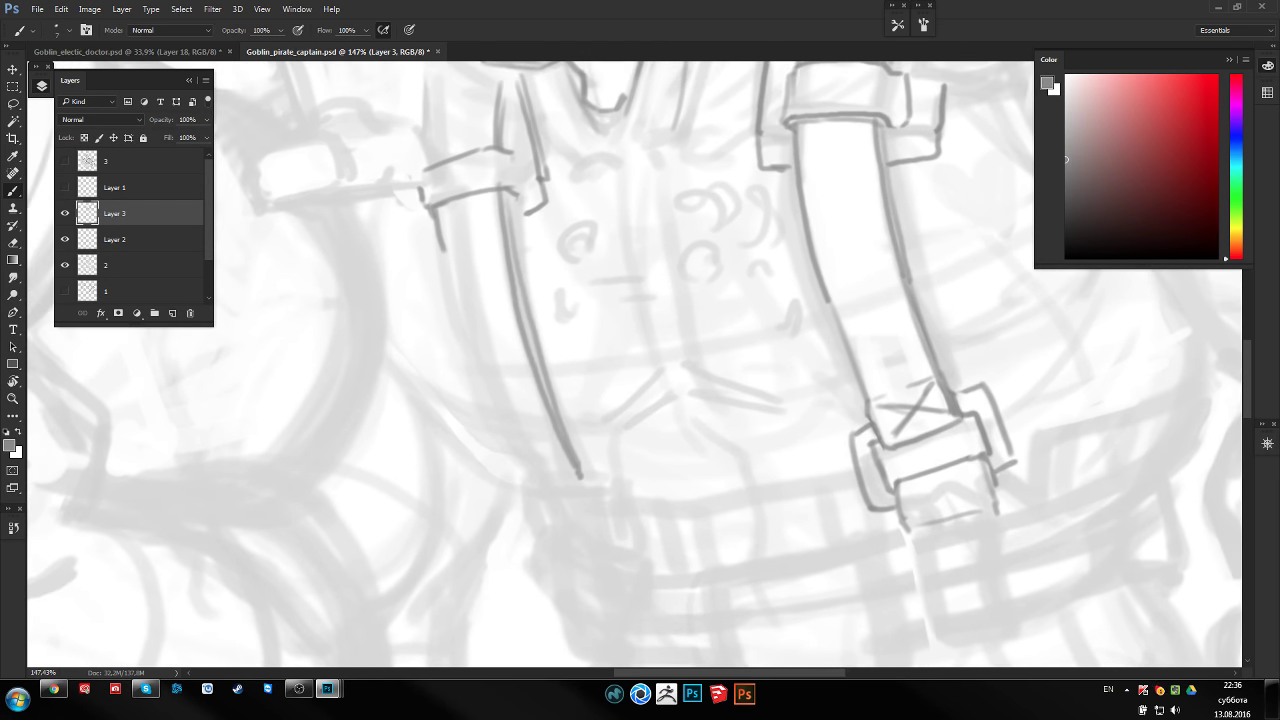
pyautogui.moveTo(434, 208); pyautogui.dragTo(500, 430)
pyautogui.hotkey('ctrl', 'z')
pyautogui.moveTo(436, 220)
pyautogui.mouseDown()
pyautogui.moveTo(503, 431)
pyautogui.moveTo(481, 351)
pyautogui.moveTo(546, 402)
pyautogui.mouseUp()
# Hook the strap lines into a small X-marked buckle drawn at the strap's lower end
pyautogui.press('e')
pyautogui.press('b')
pyautogui.moveTo(463, 355); pyautogui.dragTo(490, 394)
pyautogui.moveTo(527, 356)
pyautogui.mouseDown()
pyautogui.moveTo(540, 386)
pyautogui.moveTo(498, 376)
pyautogui.mouseUp()
pyautogui.moveTo(498, 360); pyautogui.dragTo(481, 440)
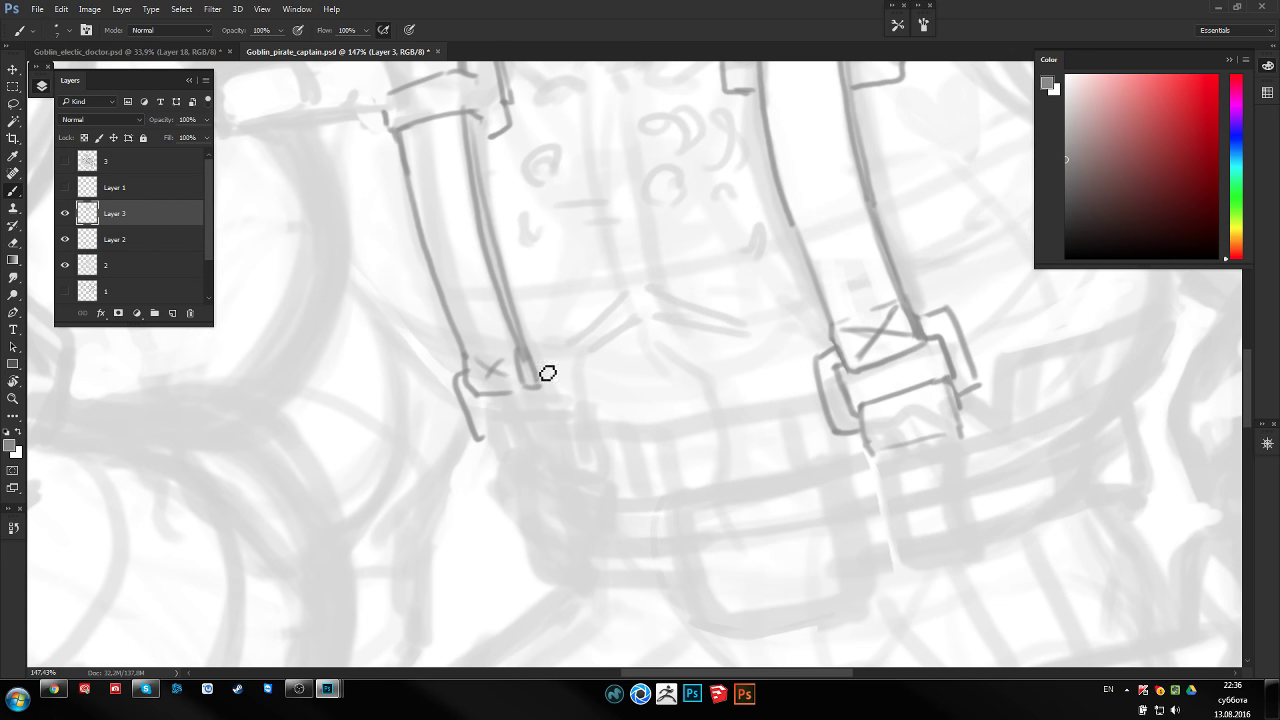
pyautogui.moveTo(533, 357)
pyautogui.mouseDown()
pyautogui.moveTo(555, 364)
pyautogui.moveTo(569, 426)
pyautogui.moveTo(535, 414)
pyautogui.moveTo(566, 428)
pyautogui.mouseUp()
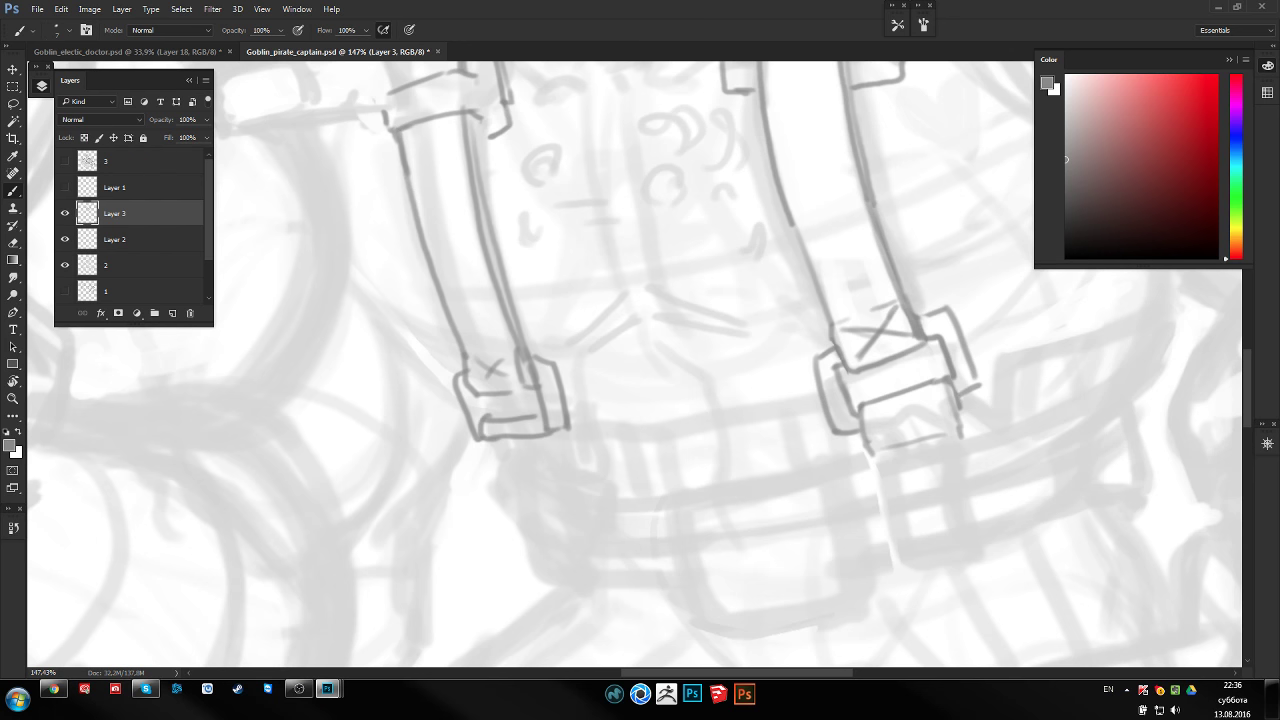
pyautogui.rightClick(603, 264)
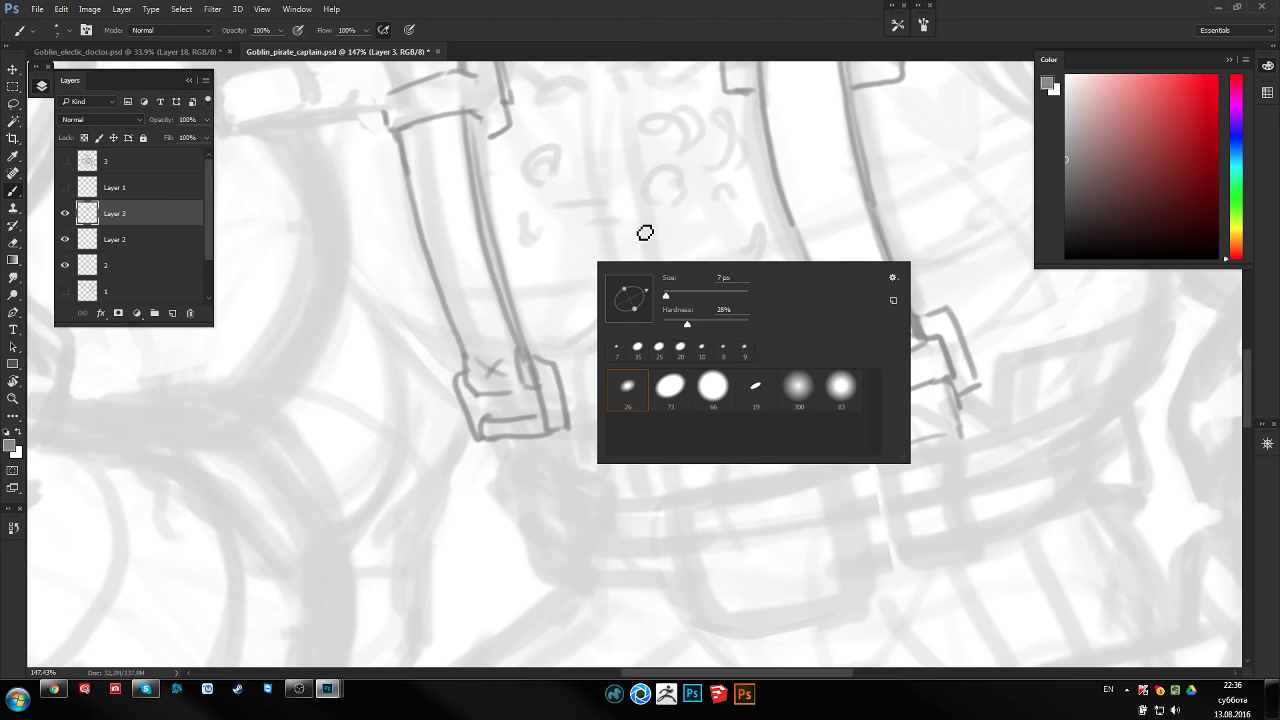
# Bring the larger buckle into view and ink its left edge darker
pyautogui.press('Return')
pyautogui.moveTo(688, 281); pyautogui.dragTo(869, 291)
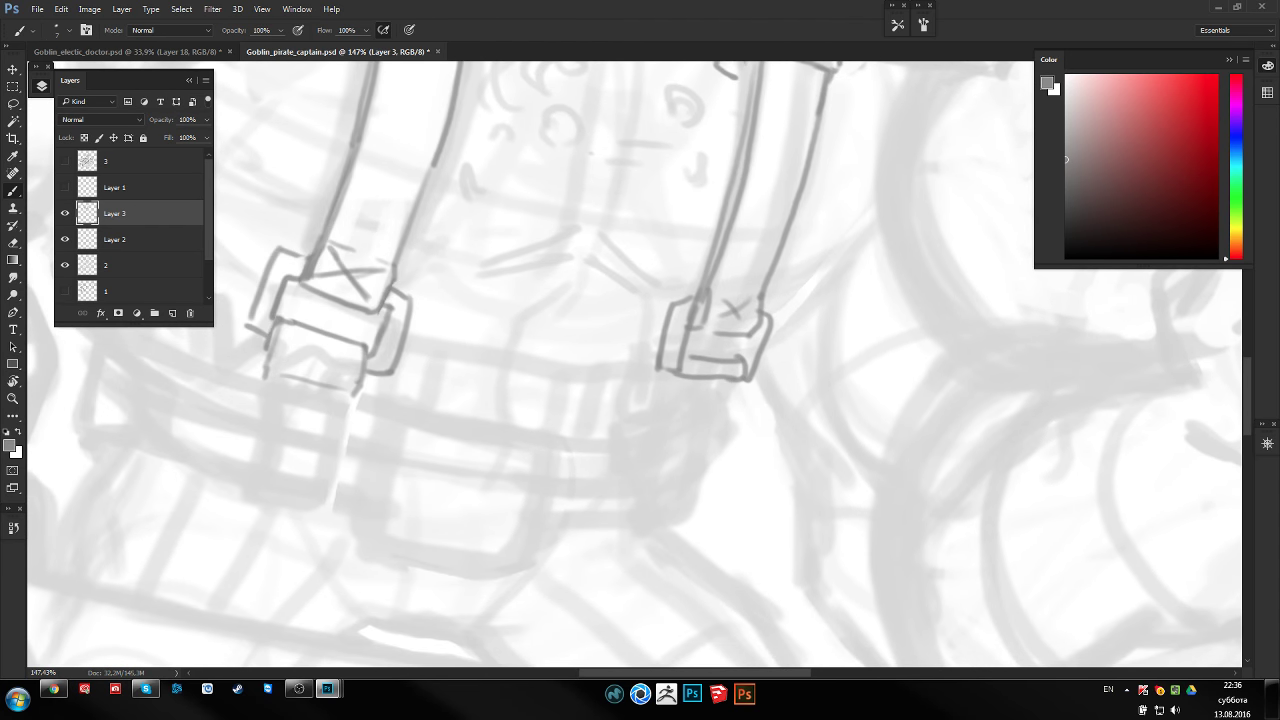
pyautogui.moveTo(615, 330); pyautogui.dragTo(860, 395)
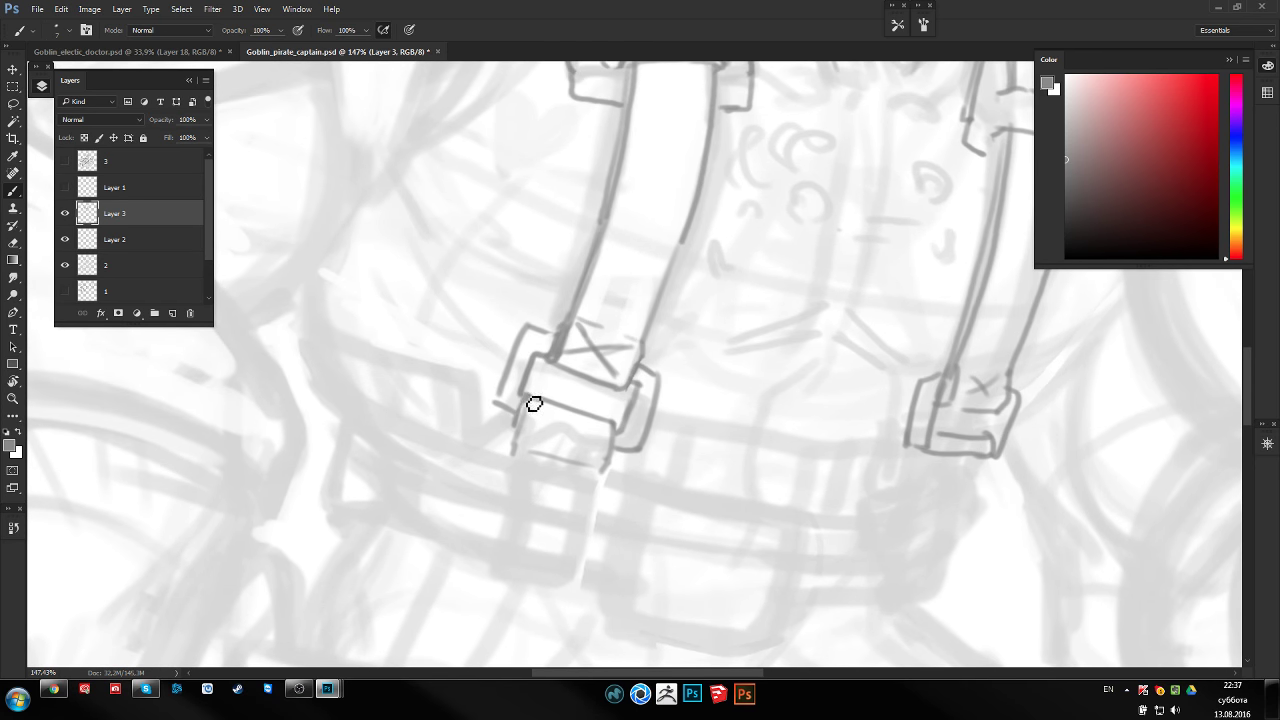
pyautogui.press('e')
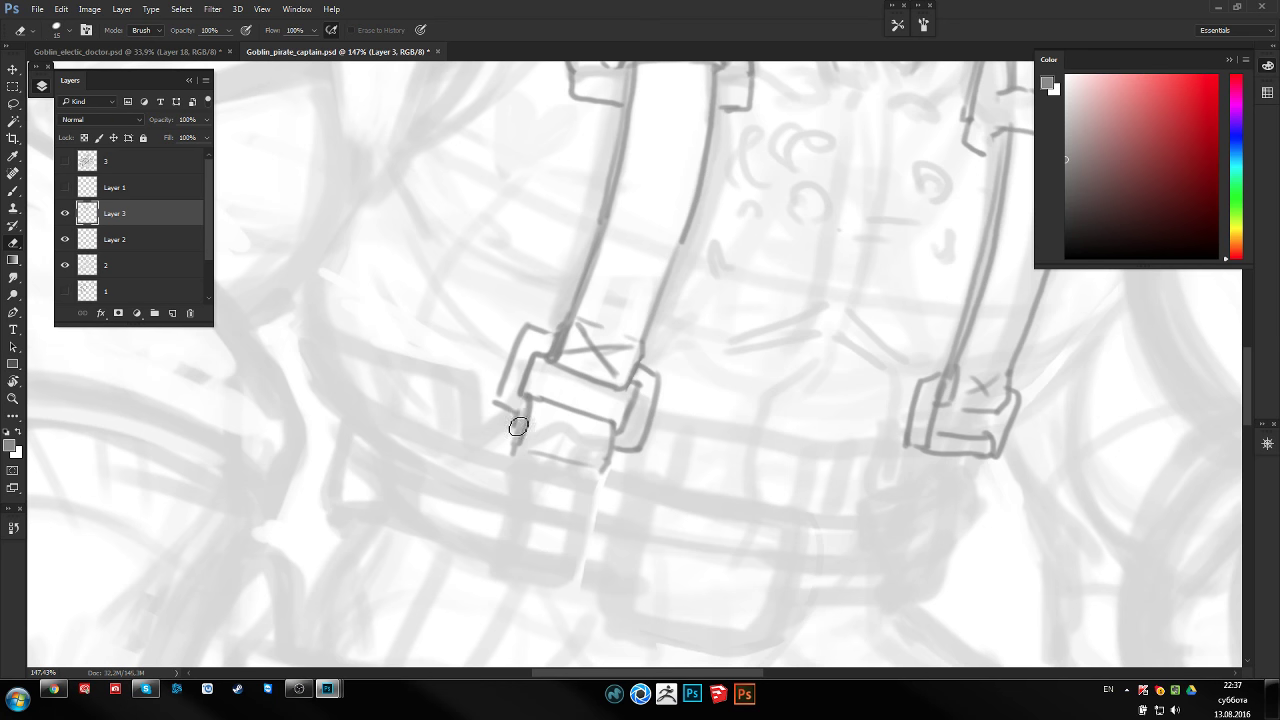
pyautogui.press('b')
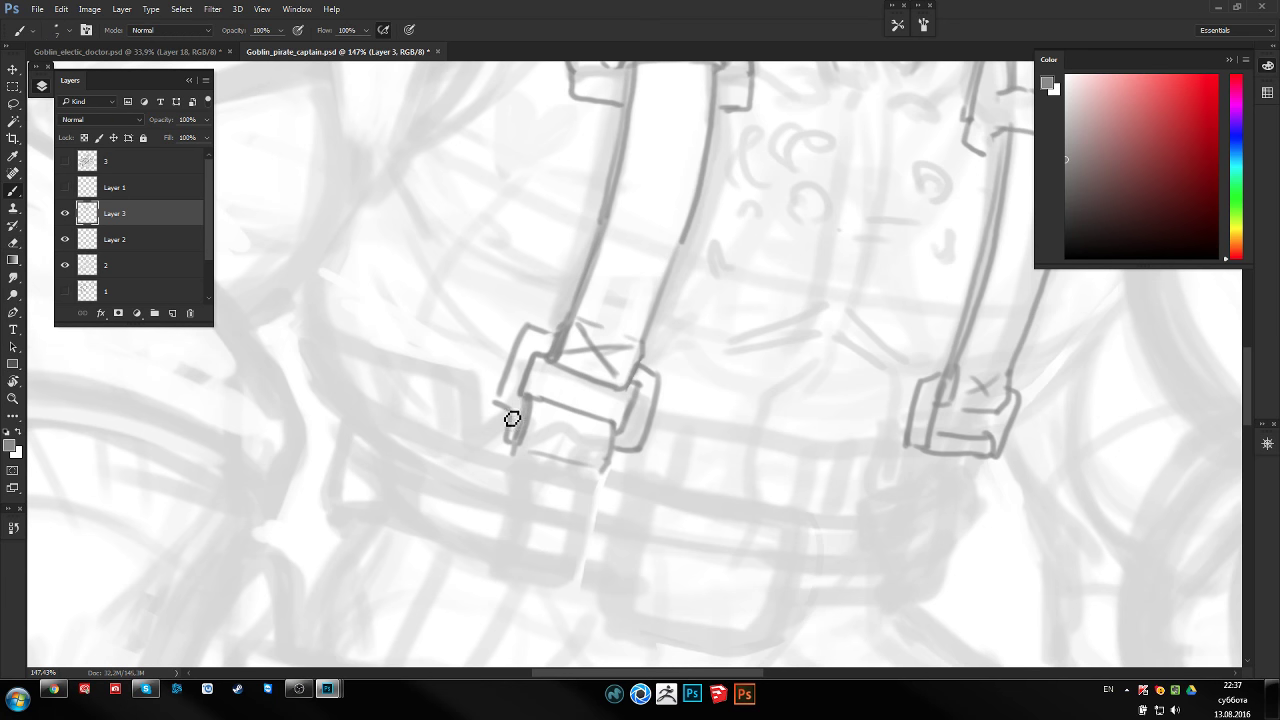
pyautogui.moveTo(536, 334)
pyautogui.mouseDown()
pyautogui.moveTo(503, 404)
pyautogui.moveTo(521, 416)
pyautogui.mouseUp()
# Check the brush size and outline the larger buckle's right side
pyautogui.rightClick(728, 268)
pyautogui.press('Return')
pyautogui.moveTo(643, 375)
pyautogui.mouseDown()
pyautogui.moveTo(666, 374)
pyautogui.moveTo(649, 451)
pyautogui.mouseUp()
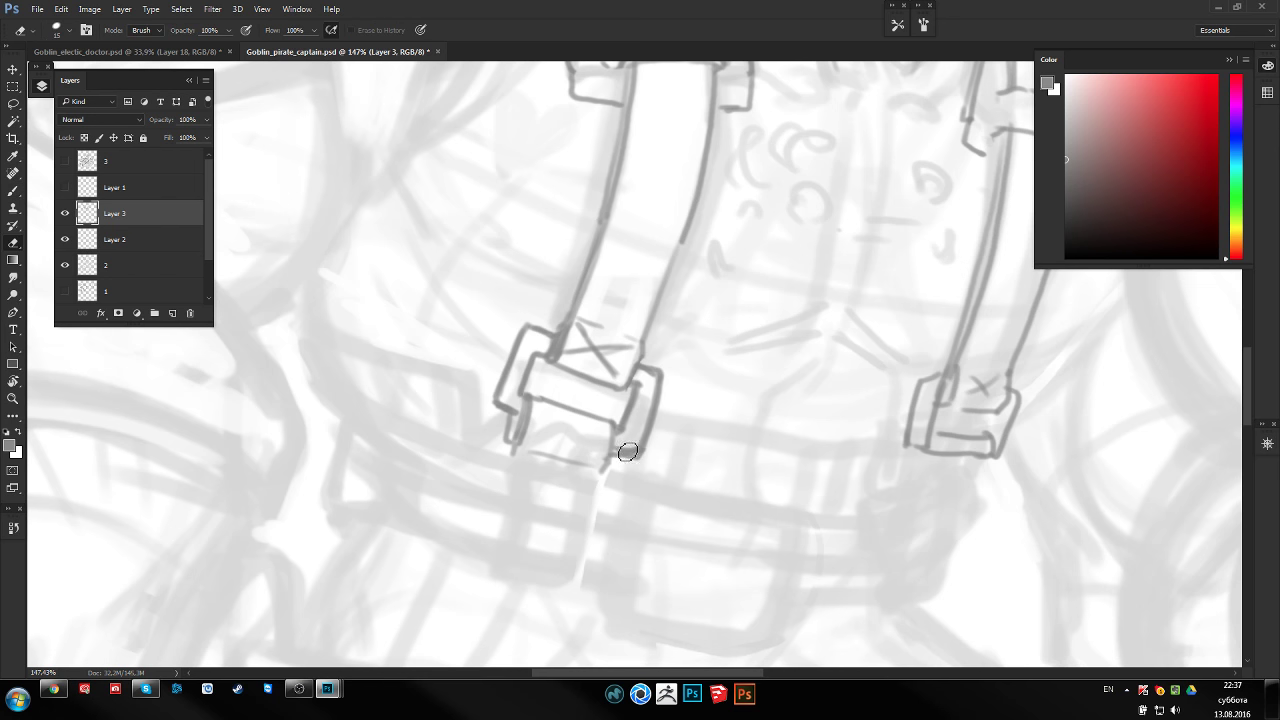
pyautogui.press('e')
pyautogui.press('b')
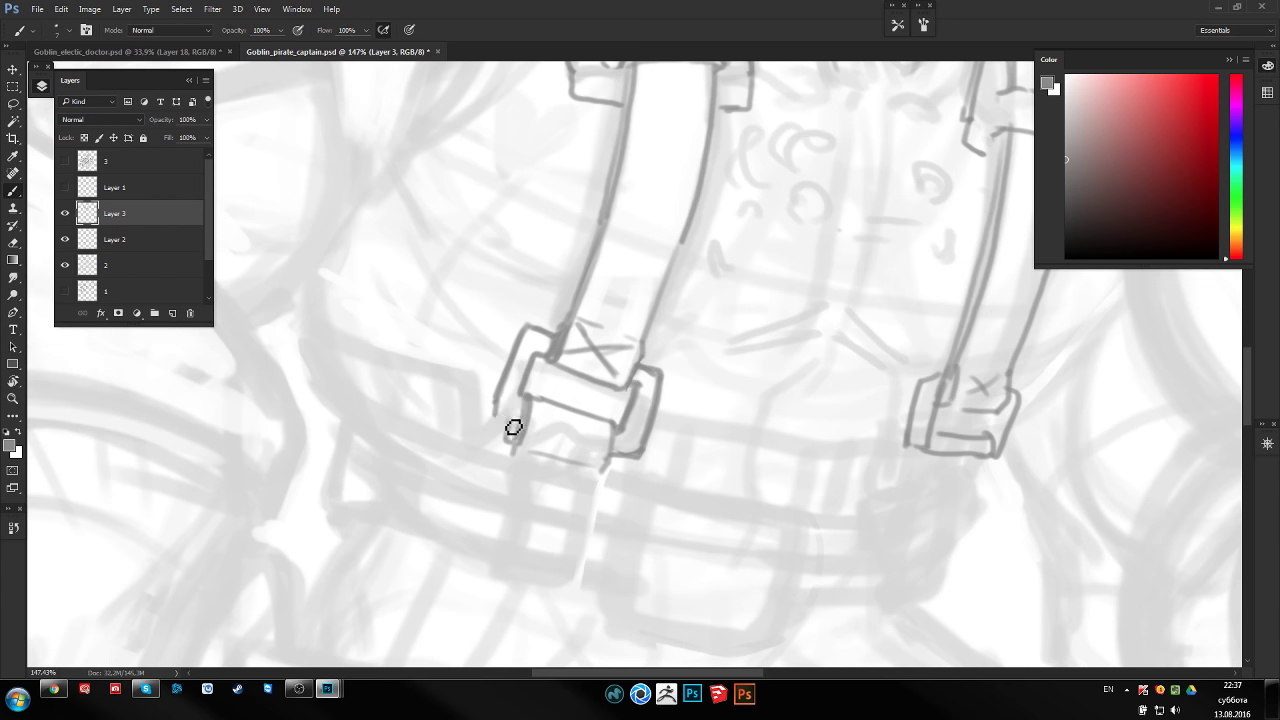
pyautogui.moveTo(667, 404); pyautogui.dragTo(572, 354)
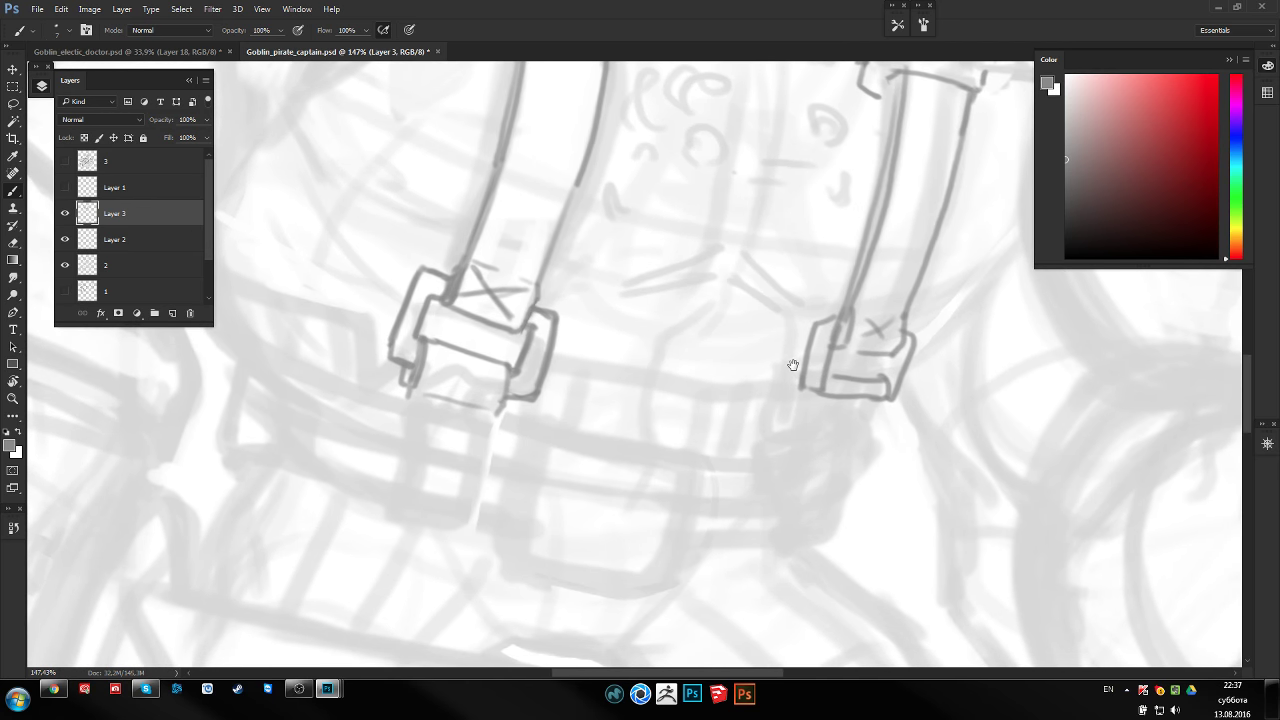
pyautogui.scroll(-3, 729, 418)
# Lasso the smaller buckle and move it into place on its strap
pyautogui.press('z')
pyautogui.scroll(4, 724, 464)
pyautogui.press('l')
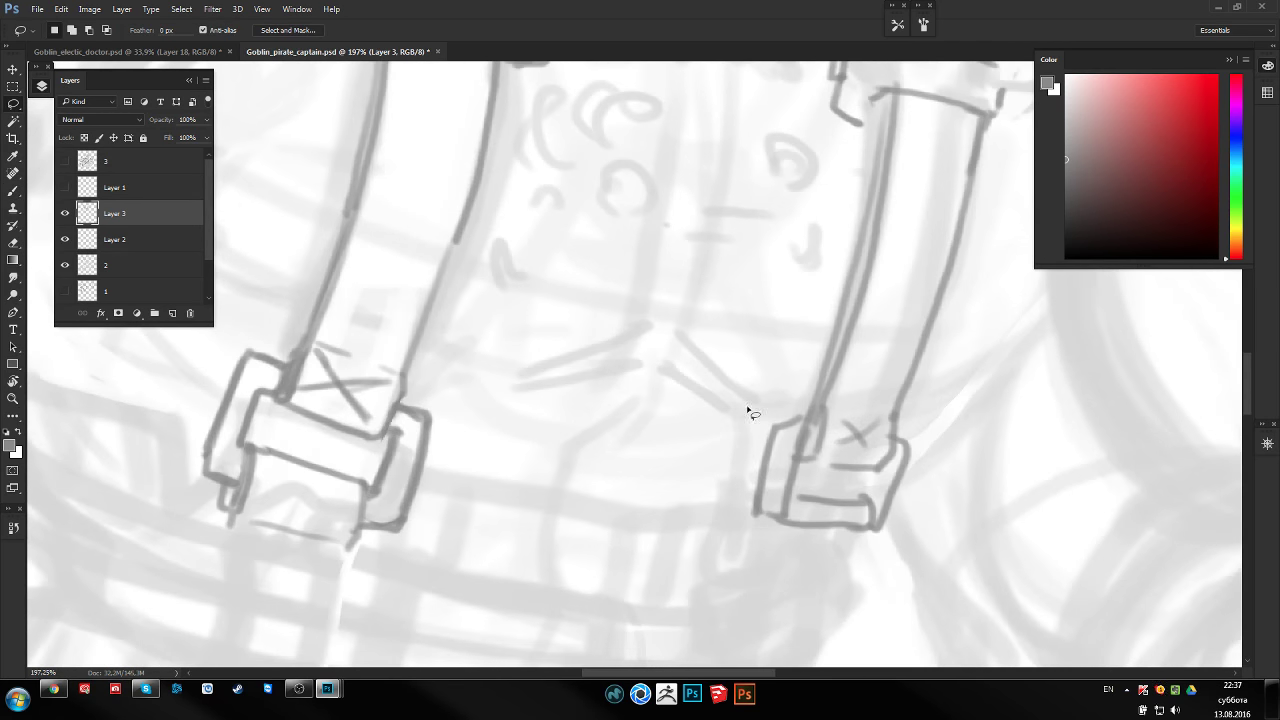
pyautogui.moveTo(749, 414)
pyautogui.mouseDown()
pyautogui.moveTo(908, 409)
pyautogui.moveTo(752, 416)
pyautogui.mouseUp()
pyautogui.moveTo(831, 431)
pyautogui.mouseDown()
pyautogui.moveTo(815, 470)
pyautogui.moveTo(819, 458)
pyautogui.mouseUp()
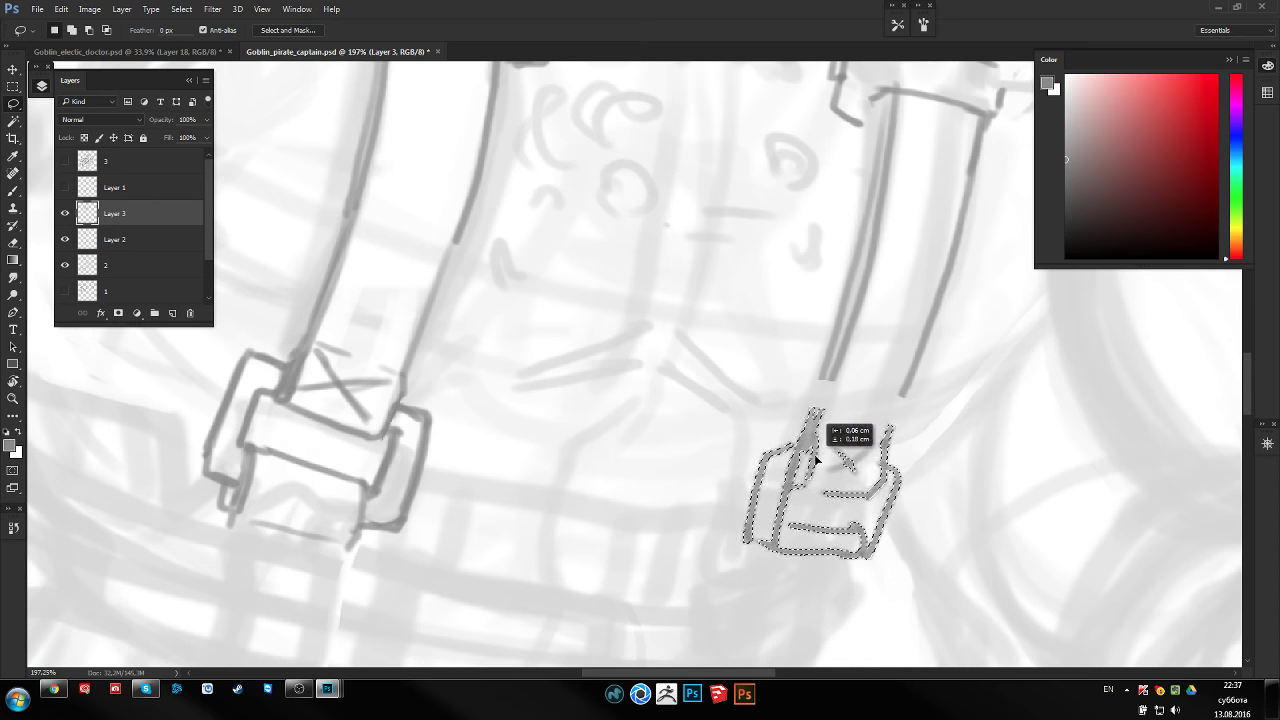
pyautogui.hotkey('ctrl', 'd')
# Connect the strap edge down to the moved buckle and redraw the buckle's lower edge
pyautogui.press('b')
pyautogui.moveTo(829, 374); pyautogui.dragTo(808, 424)
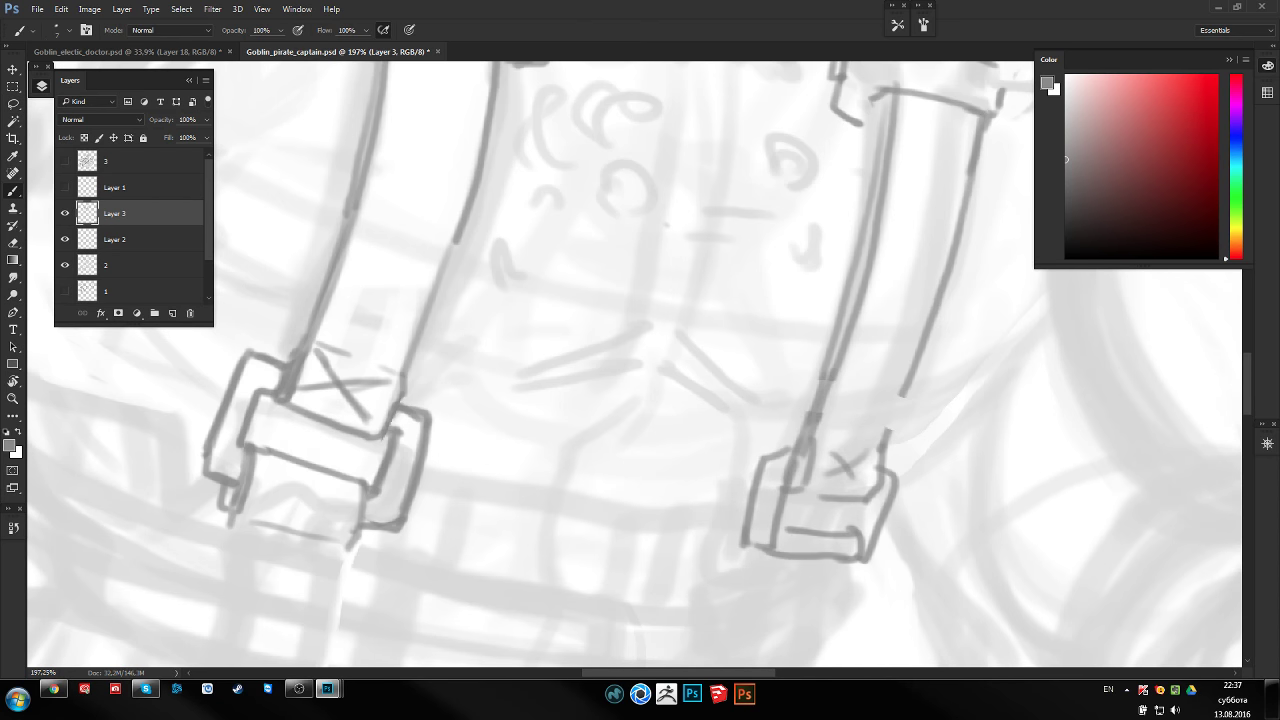
pyautogui.moveTo(320, 450); pyautogui.dragTo(348, 320)
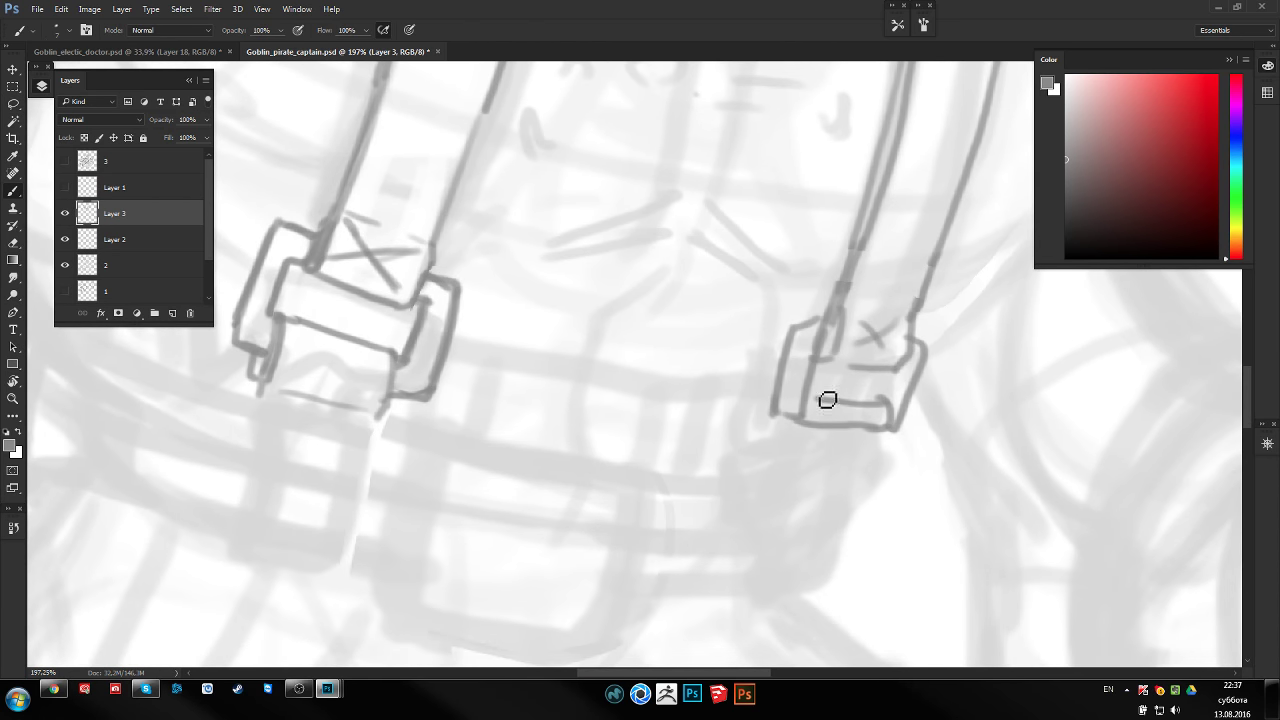
pyautogui.moveTo(884, 394)
pyautogui.mouseDown()
pyautogui.moveTo(866, 452)
pyautogui.moveTo(822, 398)
pyautogui.moveTo(870, 416)
pyautogui.moveTo(792, 450)
pyautogui.mouseUp()
pyautogui.press('e')
pyautogui.press('b')
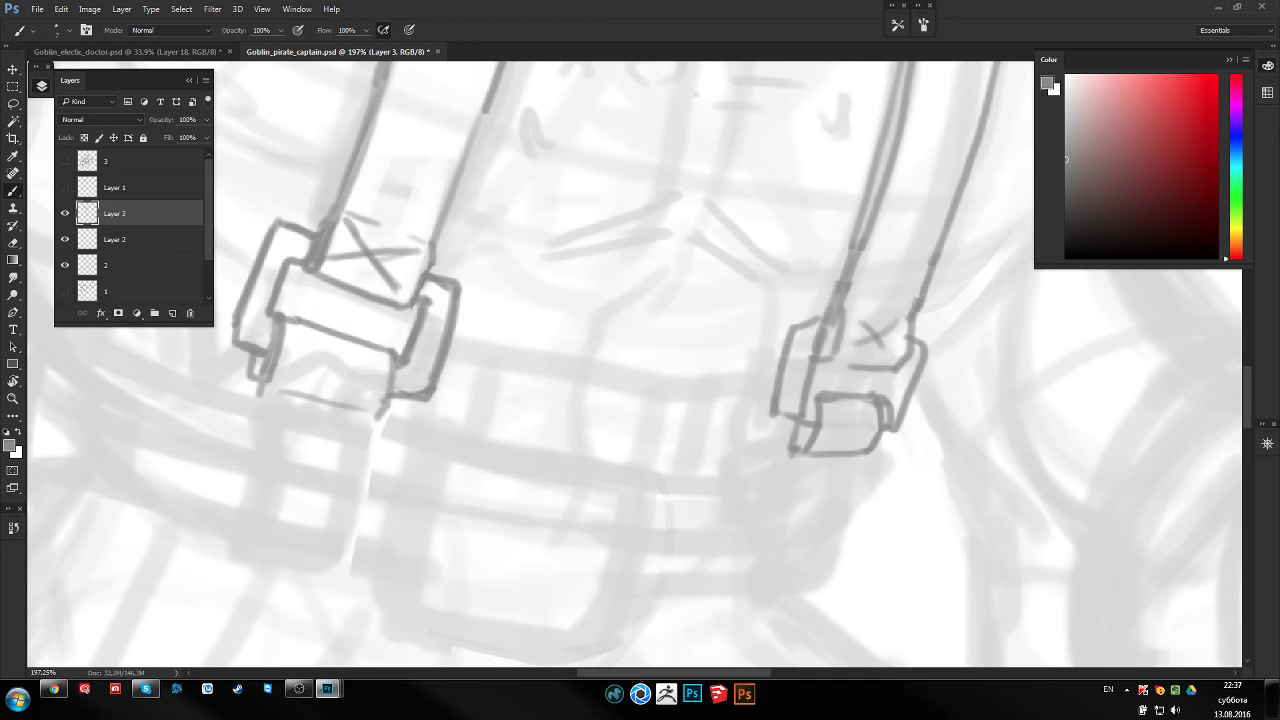
pyautogui.moveTo(809, 543); pyautogui.dragTo(613, 410)
pyautogui.scroll(-4, 612, 411)
pyautogui.scroll(-3, 903, 263)
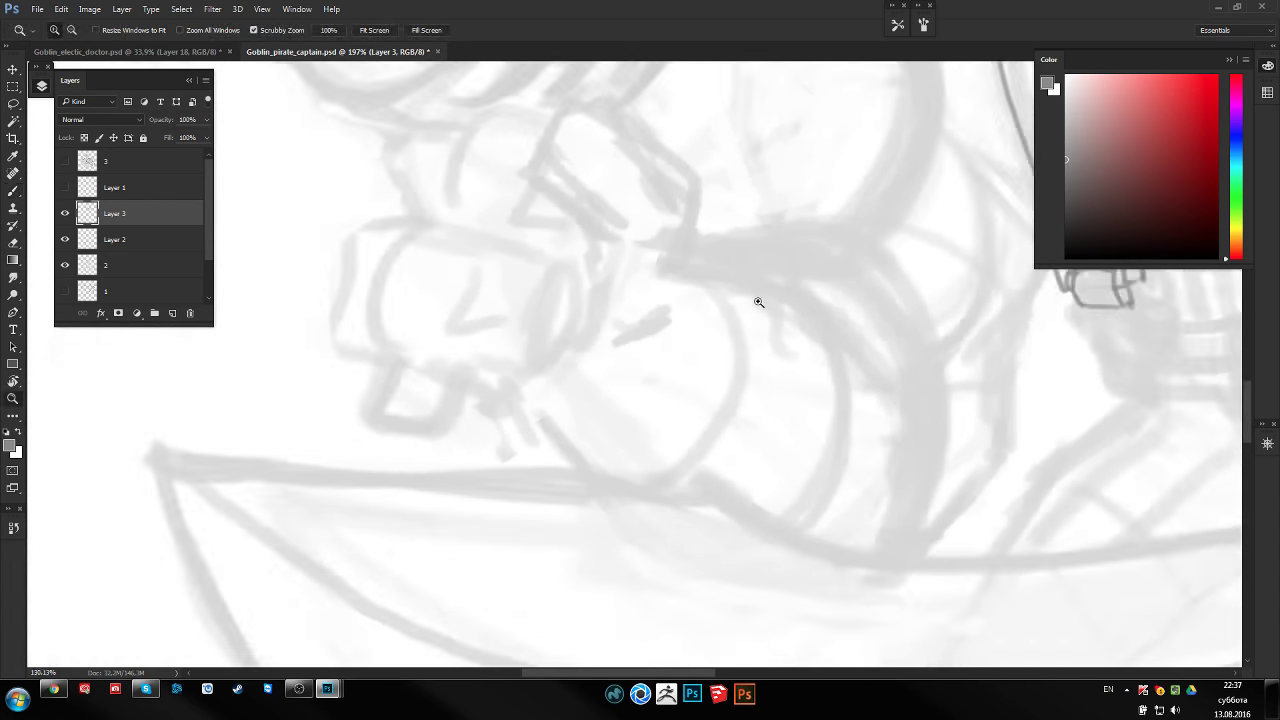
pyautogui.scroll(-3, 757, 297)
# Draw both sides of the strap's loose end hanging below the smaller buckle
pyautogui.scroll(5, 595, 384)
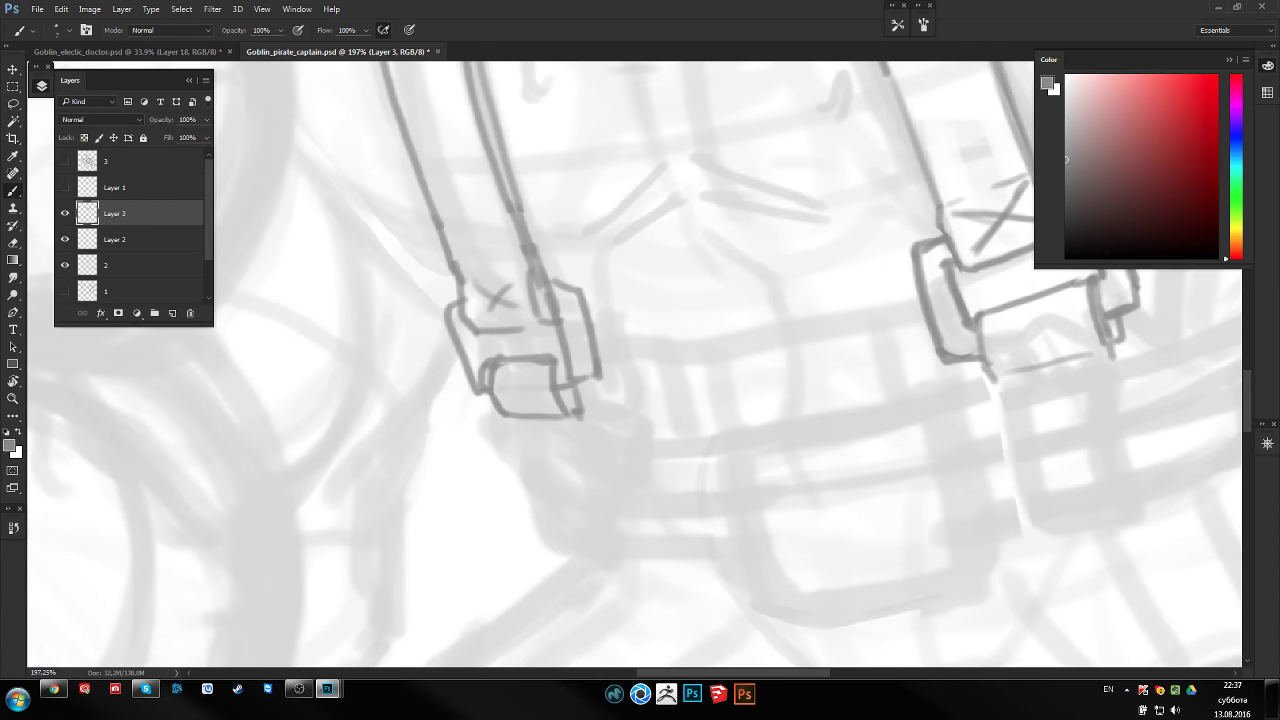
pyautogui.moveTo(508, 420); pyautogui.dragTo(542, 496)
pyautogui.moveTo(577, 418); pyautogui.dragTo(581, 497)
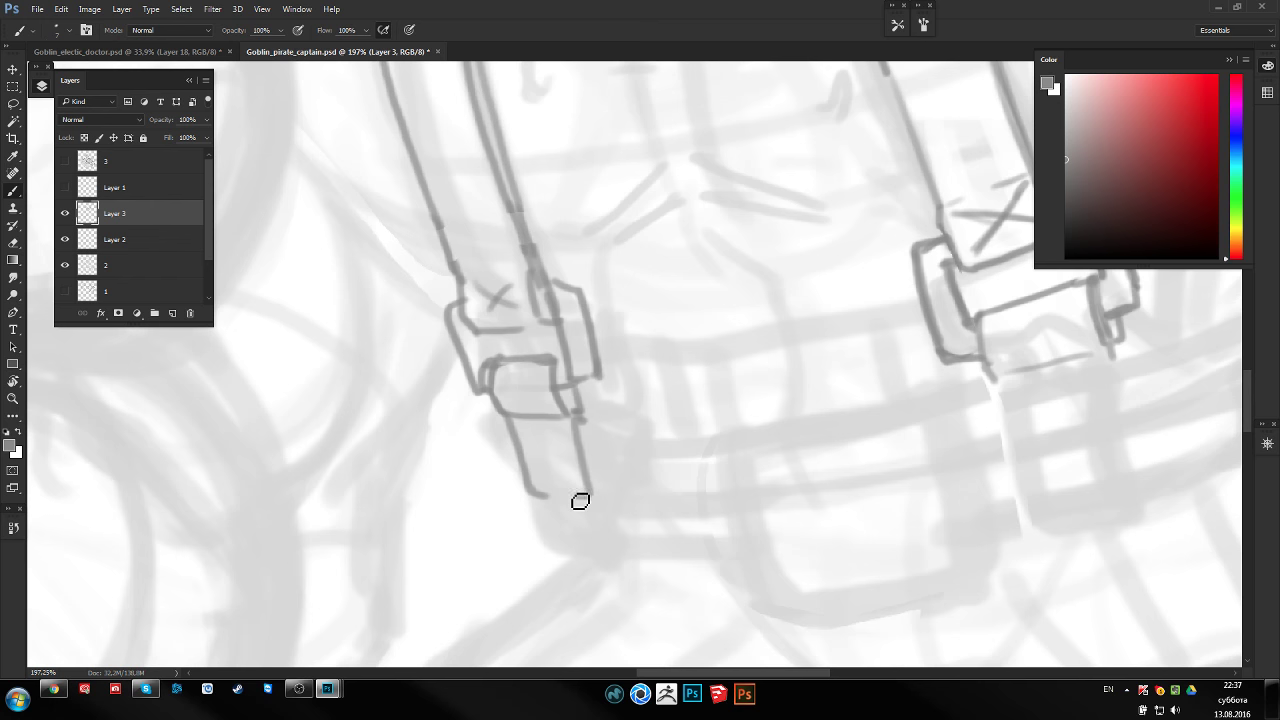
pyautogui.moveTo(562, 432); pyautogui.dragTo(563, 367)
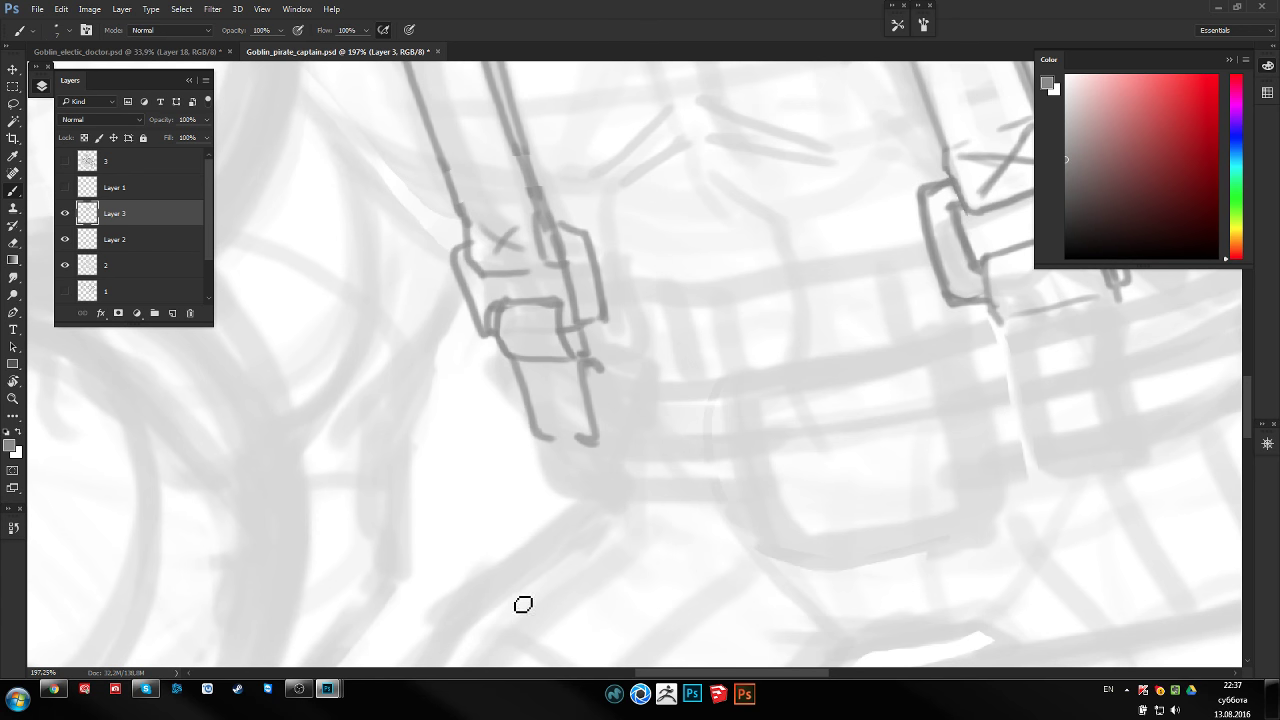
pyautogui.moveTo(534, 498); pyautogui.dragTo(504, 531)
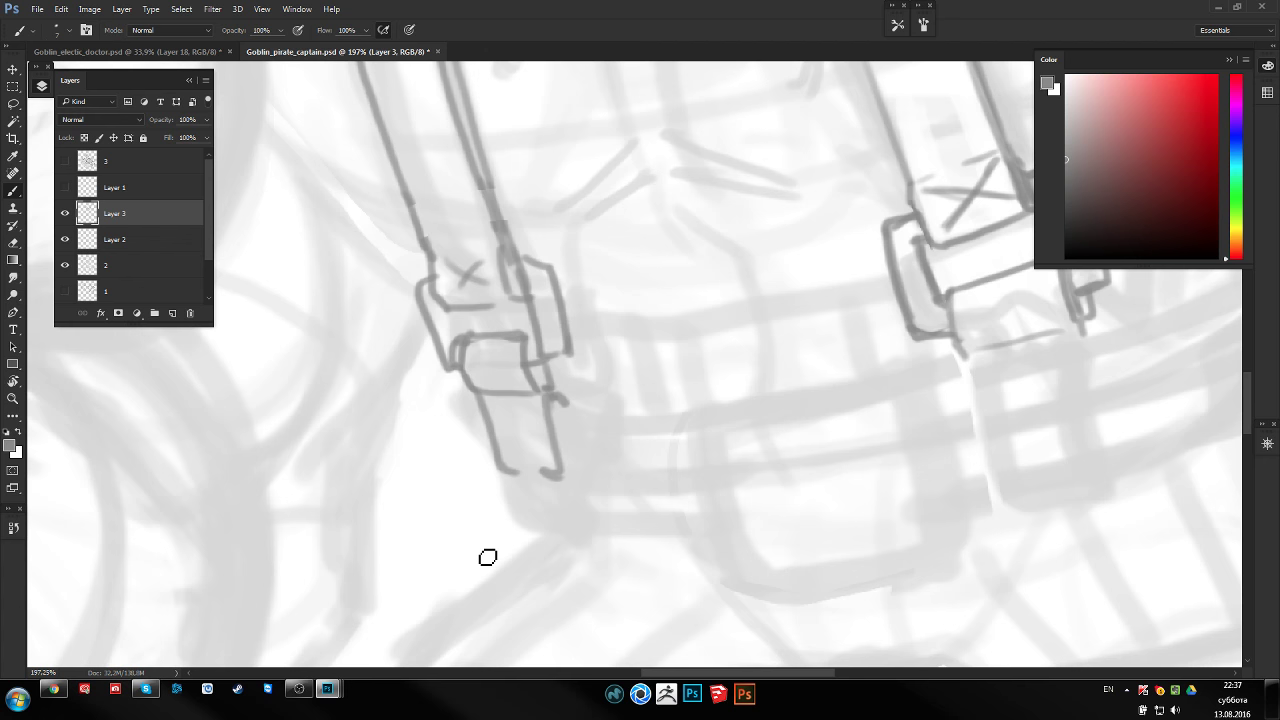
pyautogui.moveTo(488, 557); pyautogui.dragTo(863, 323)
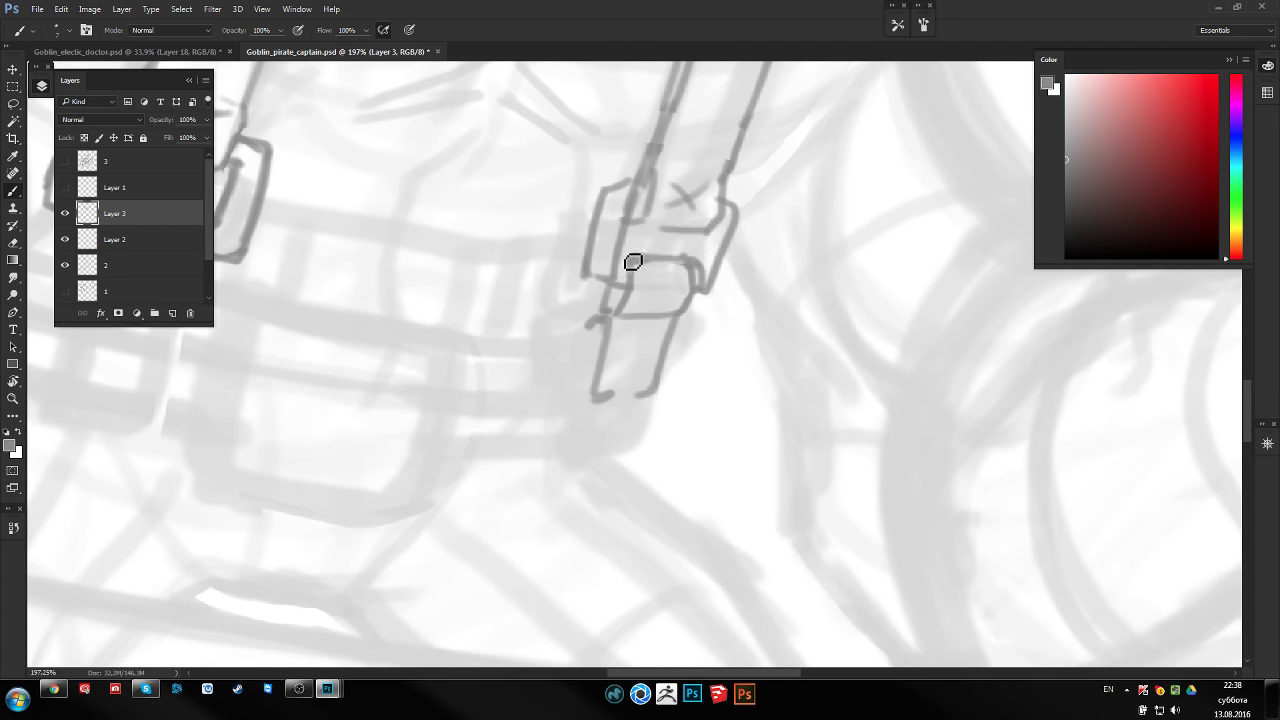
# Thicken the buckle's left, top and right edges and outline its upper-left loop
pyautogui.moveTo(633, 262); pyautogui.dragTo(627, 288)
pyautogui.moveTo(711, 249)
pyautogui.mouseDown()
pyautogui.moveTo(694, 266)
pyautogui.moveTo(709, 291)
pyautogui.mouseUp()
pyautogui.press('e')
pyautogui.moveTo(615, 303); pyautogui.dragTo(622, 300)
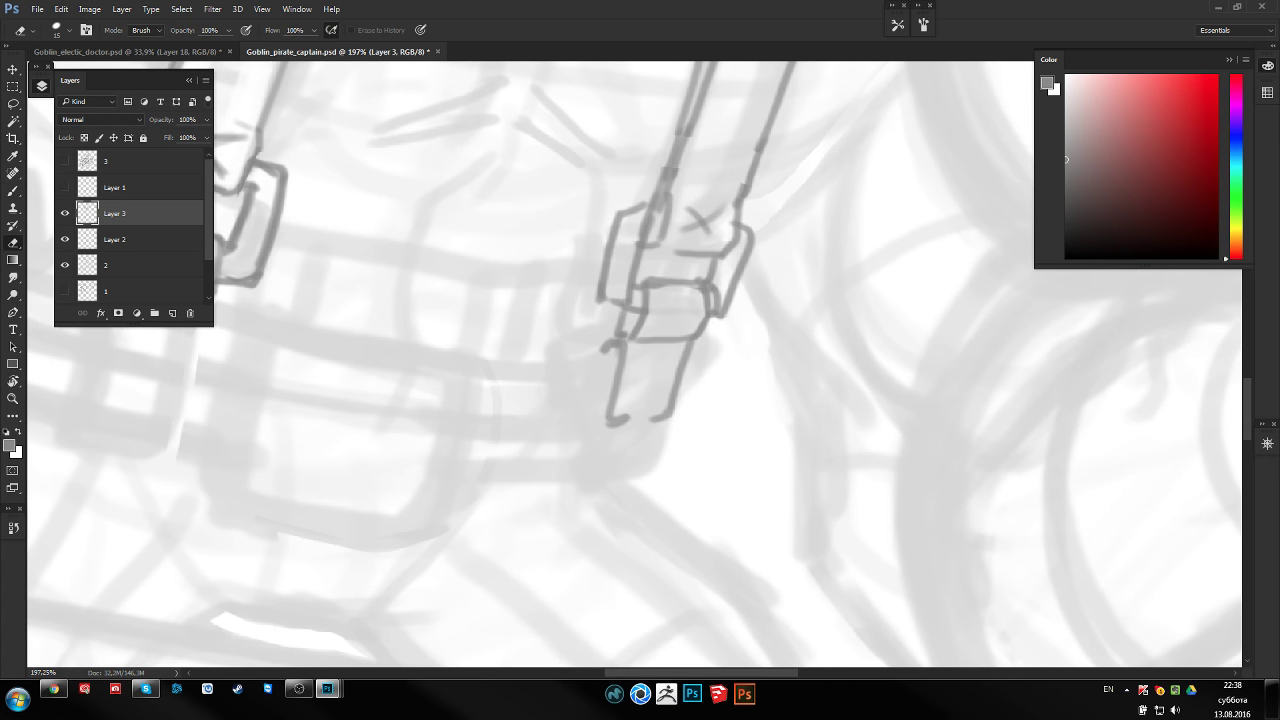
pyautogui.press('b')
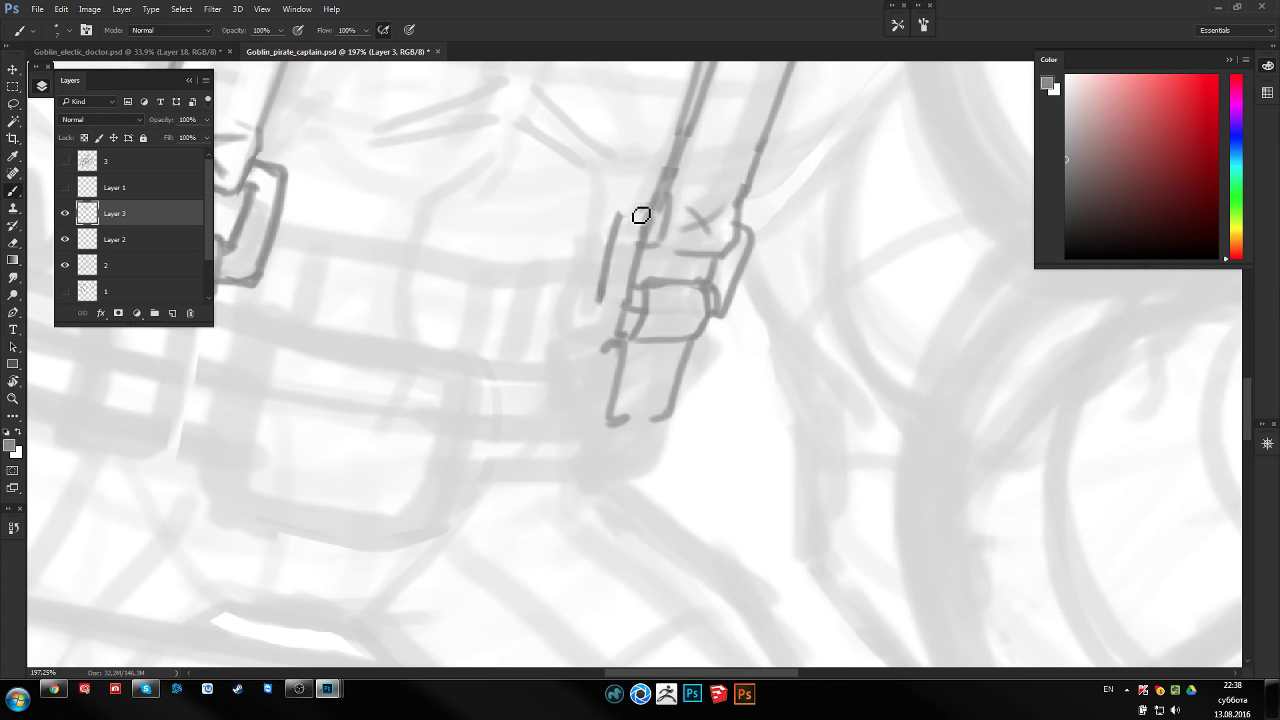
pyautogui.moveTo(640, 210); pyautogui.dragTo(620, 328)
pyautogui.press('e')
pyautogui.press('b')
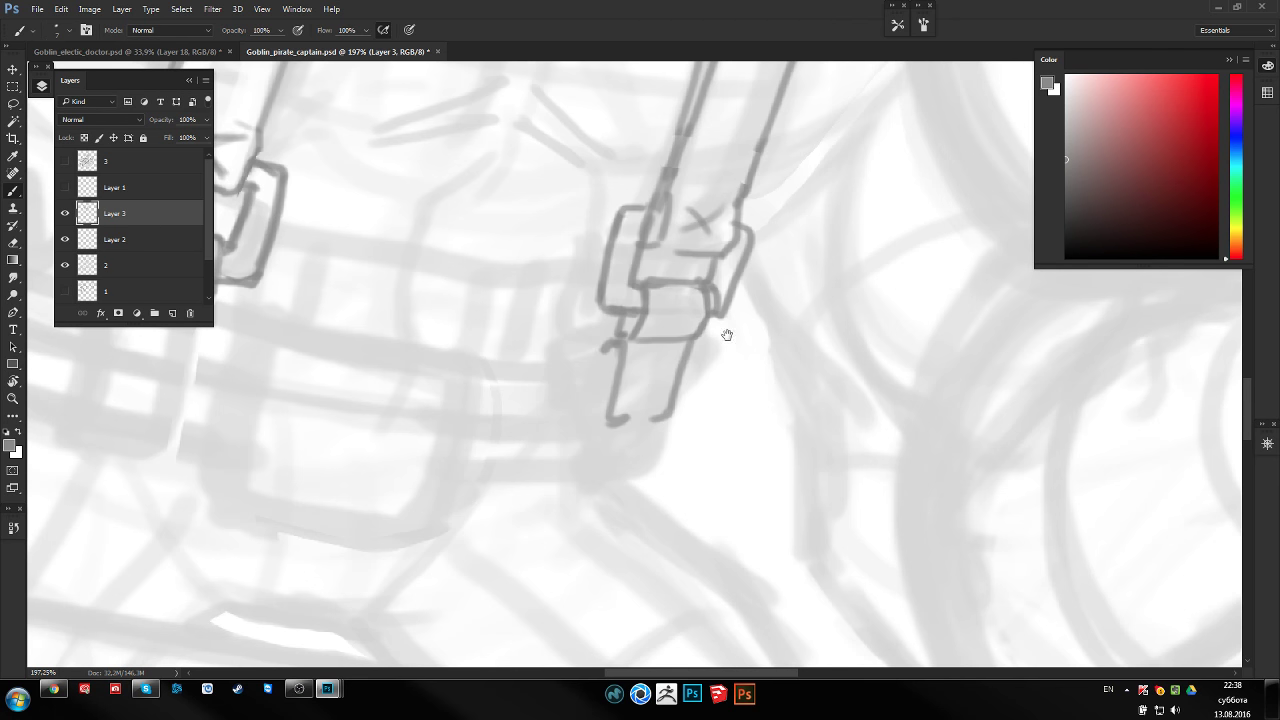
pyautogui.moveTo(726, 334); pyautogui.dragTo(870, 304)
pyautogui.moveTo(776, 323); pyautogui.dragTo(830, 320)
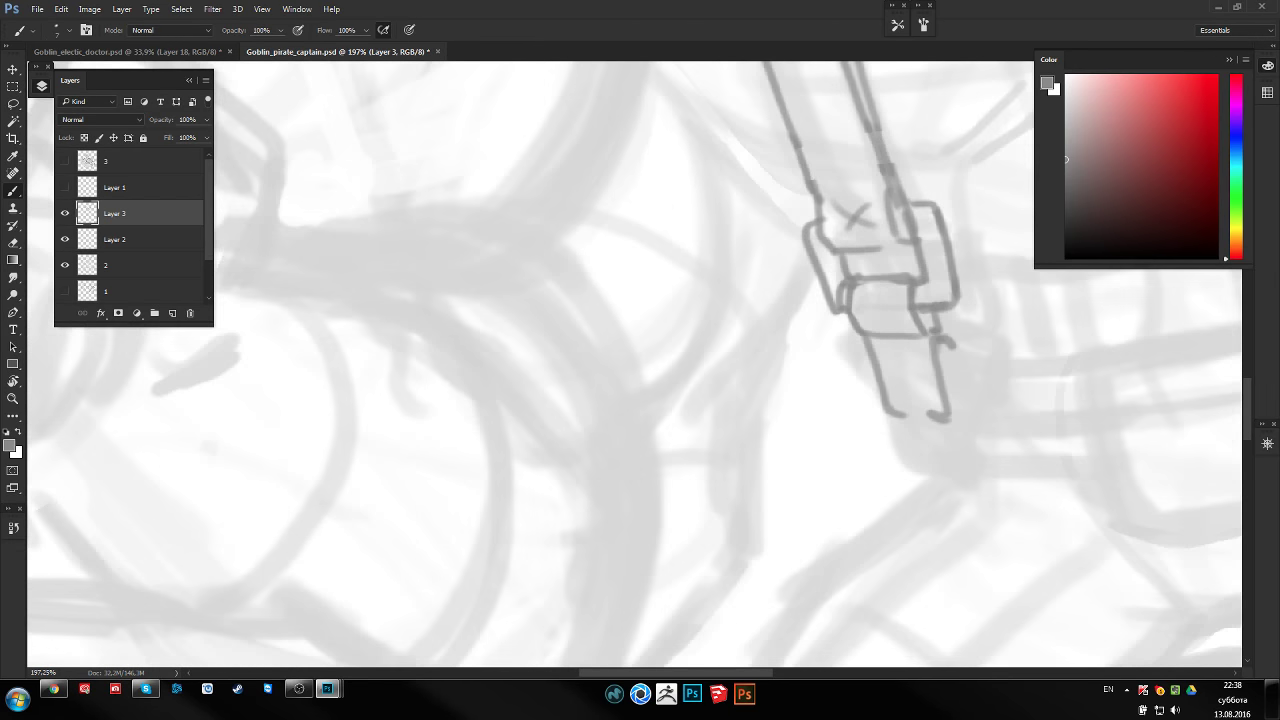
# Extend the left strap's left edge downward toward its buckle
pyautogui.moveTo(694, 358)
pyautogui.mouseDown()
pyautogui.moveTo(757, 346)
pyautogui.moveTo(426, 329)
pyautogui.moveTo(540, 340)
pyautogui.mouseUp()
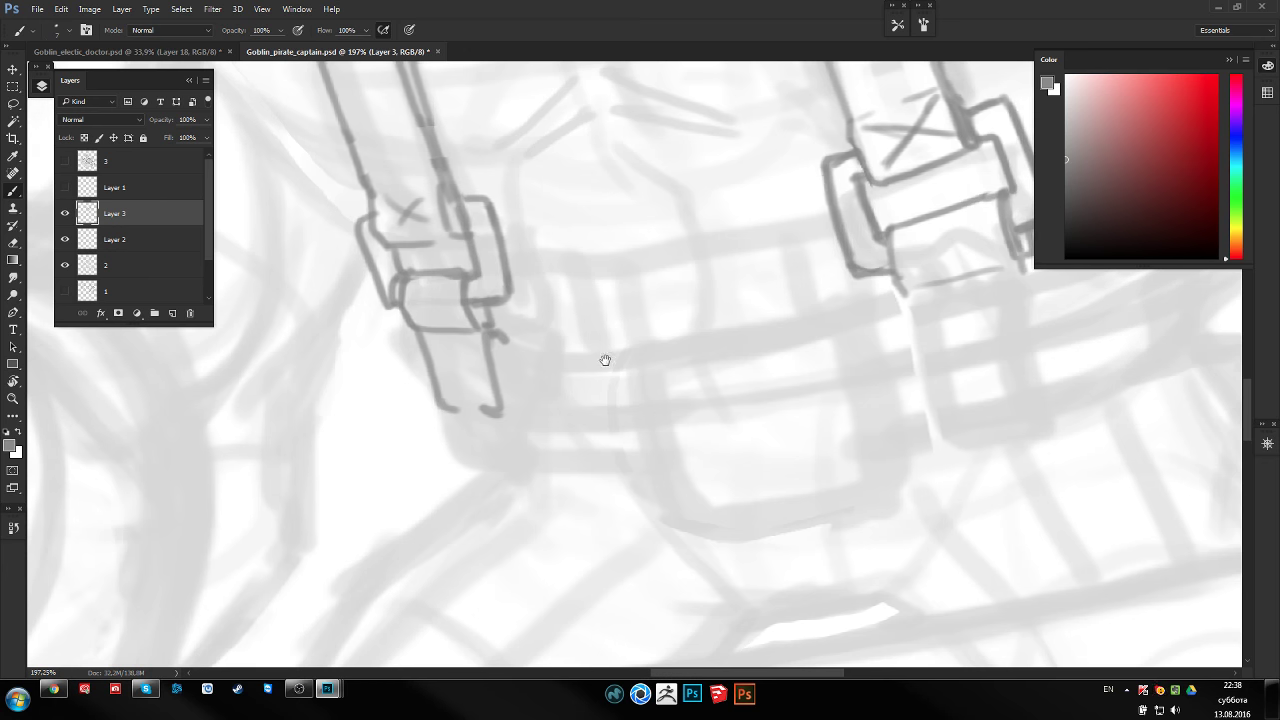
pyautogui.hscroll(-1, 606, 357)
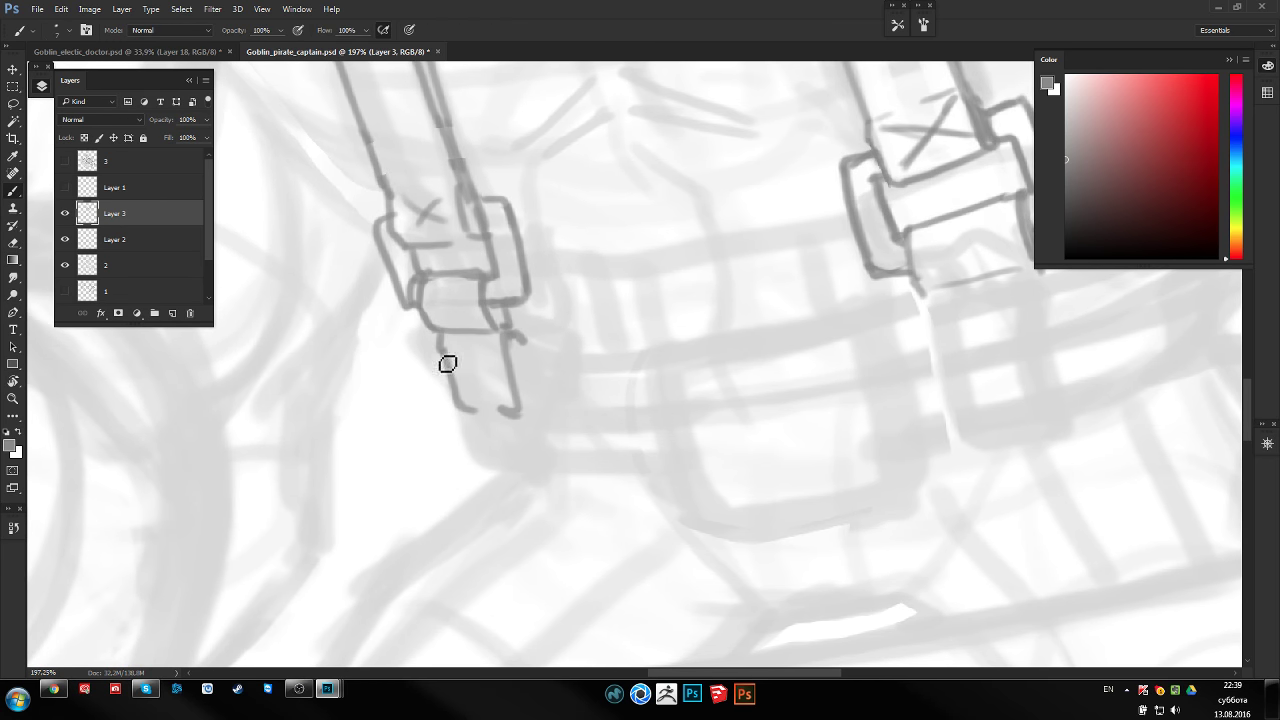
pyautogui.moveTo(700, 426); pyautogui.dragTo(741, 320)
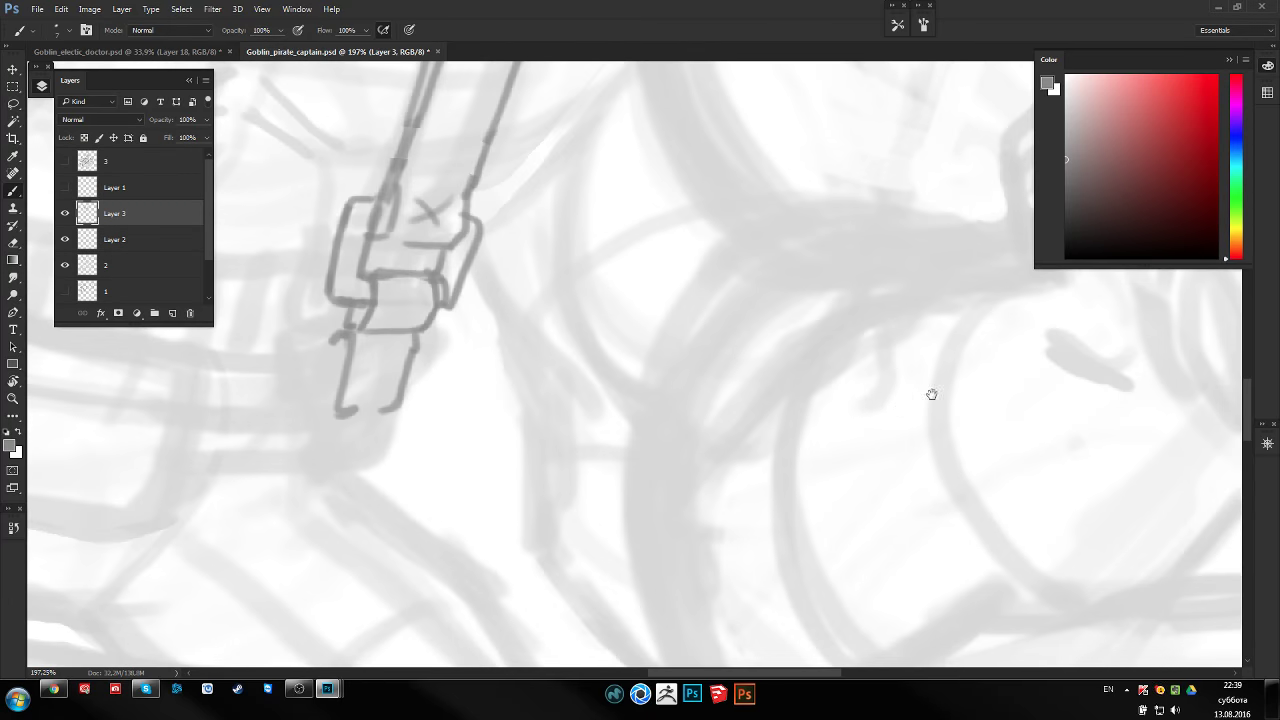
pyautogui.hscroll(-5, 741, 320)
pyautogui.hscroll(-3, 791, 334)
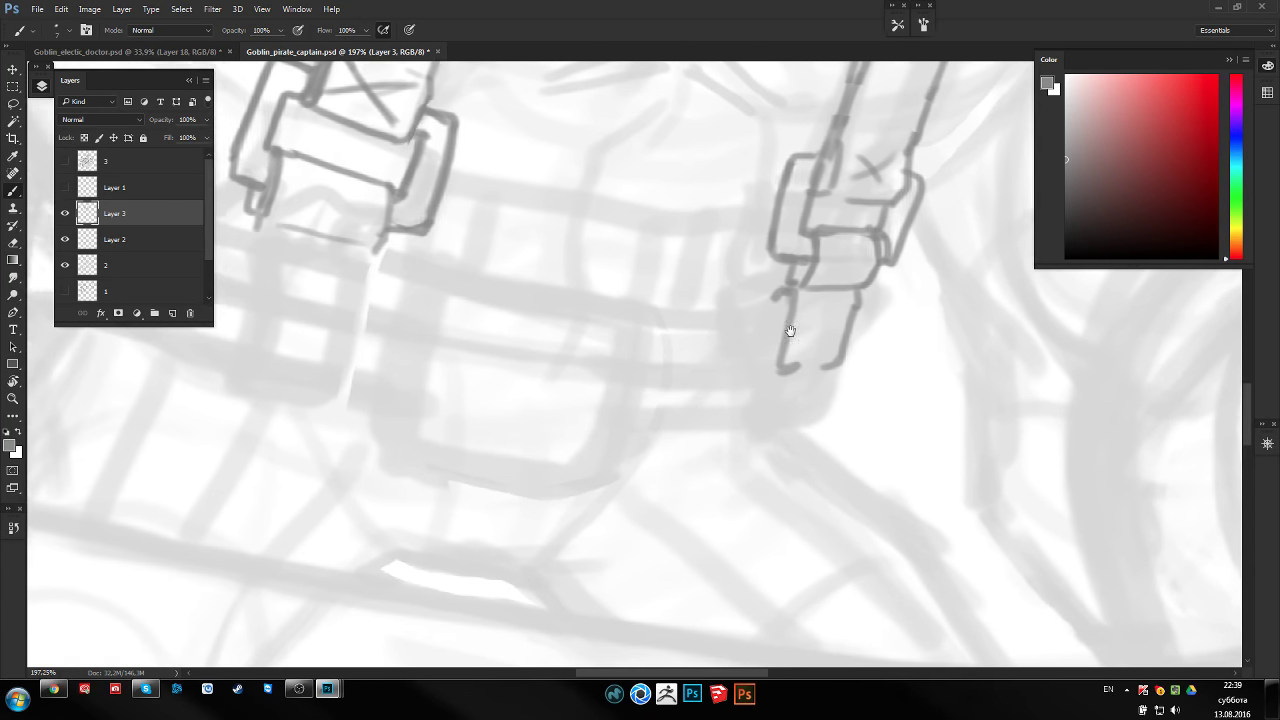
pyautogui.hscroll(-3, 700, 310)
pyautogui.hscroll(-5, 634, 297)
pyautogui.moveTo(500, 258); pyautogui.dragTo(491, 283)
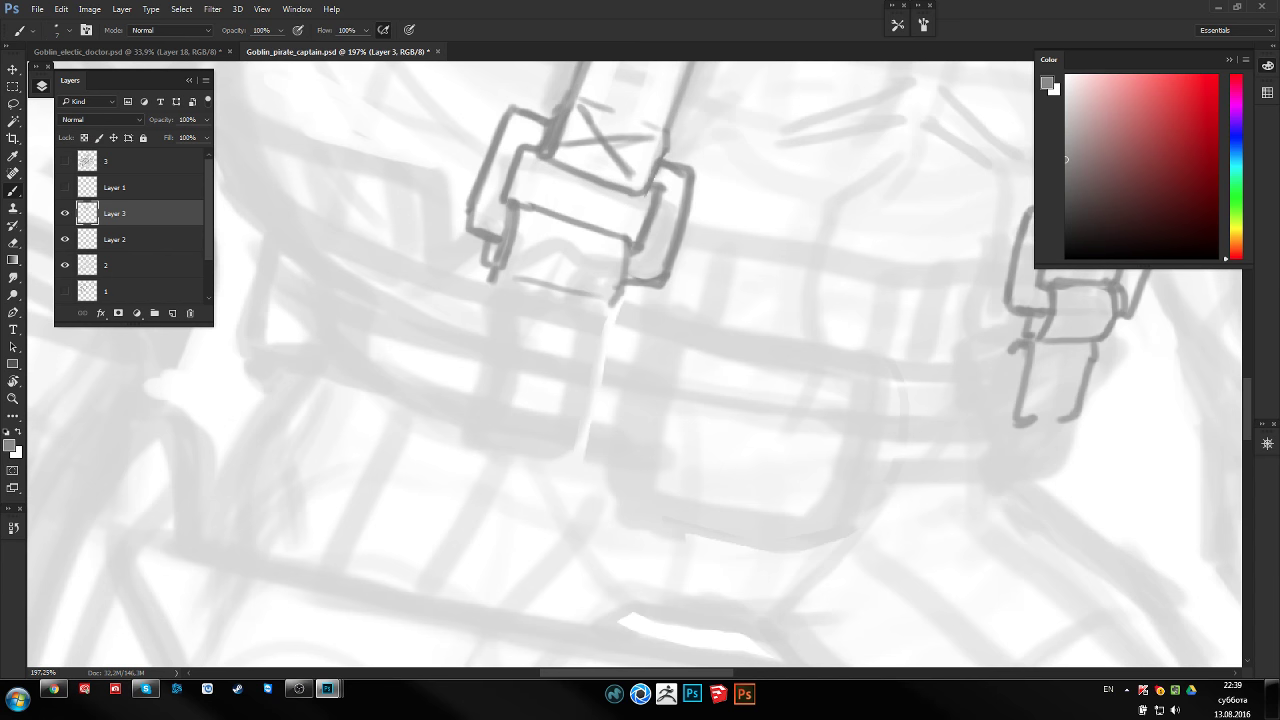
pyautogui.moveTo(583, 340)
pyautogui.mouseDown()
pyautogui.moveTo(600, 380)
pyautogui.moveTo(556, 378)
pyautogui.moveTo(536, 408)
pyautogui.mouseUp()
# Trim and redraw the strap edge, thicken the buckle joint, and outline the right buckle's left piece
pyautogui.press('e')
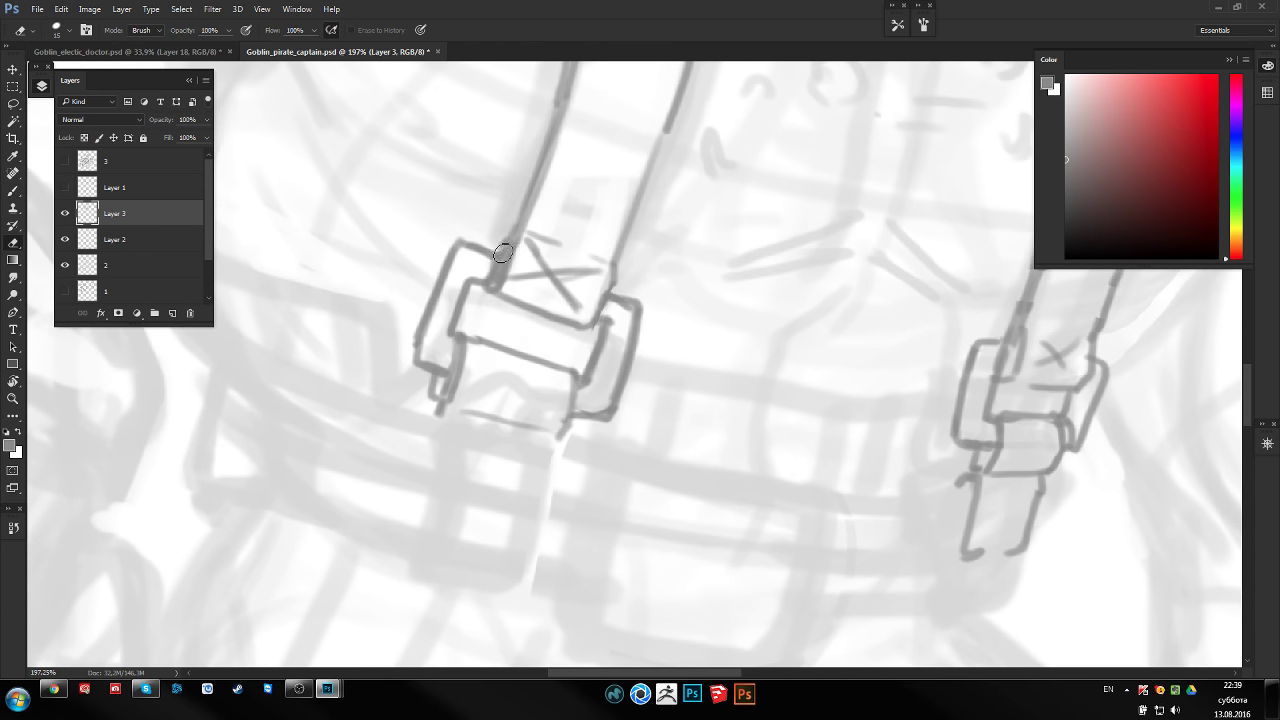
pyautogui.moveTo(489, 292); pyautogui.dragTo(489, 294)
pyautogui.press('b')
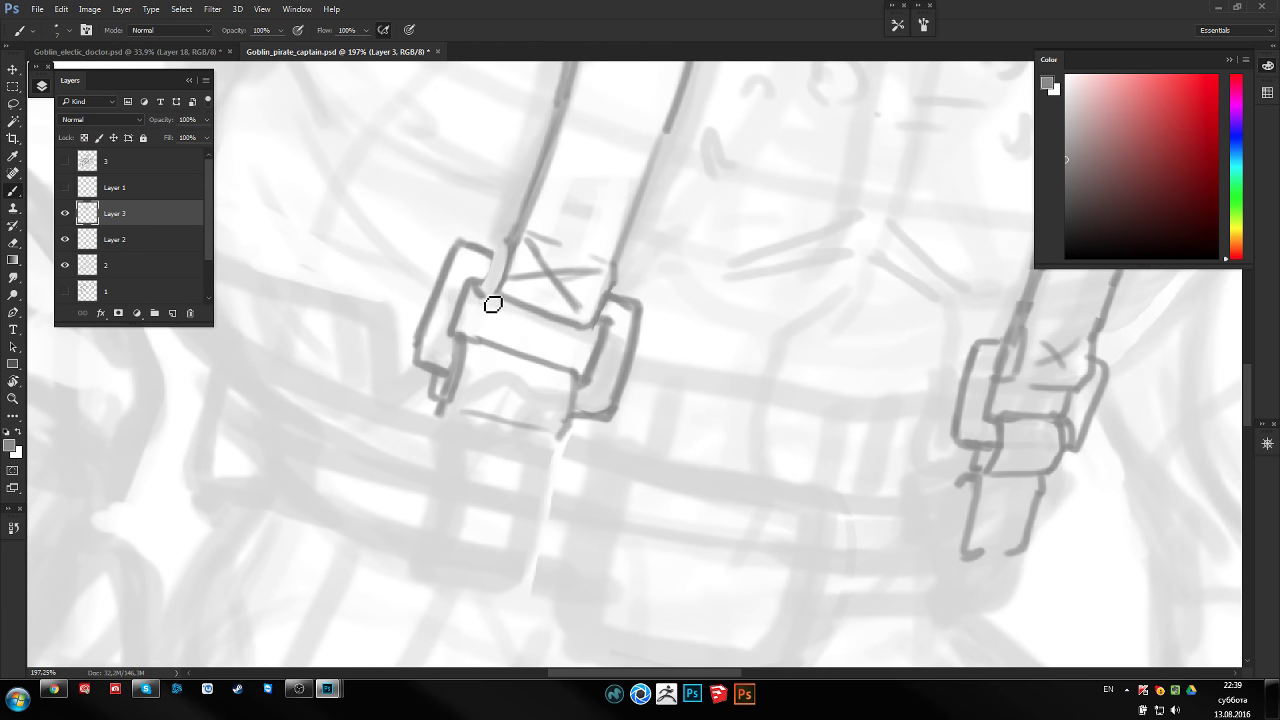
pyautogui.moveTo(529, 212)
pyautogui.mouseDown()
pyautogui.moveTo(550, 170)
pyautogui.moveTo(534, 243)
pyautogui.mouseUp()
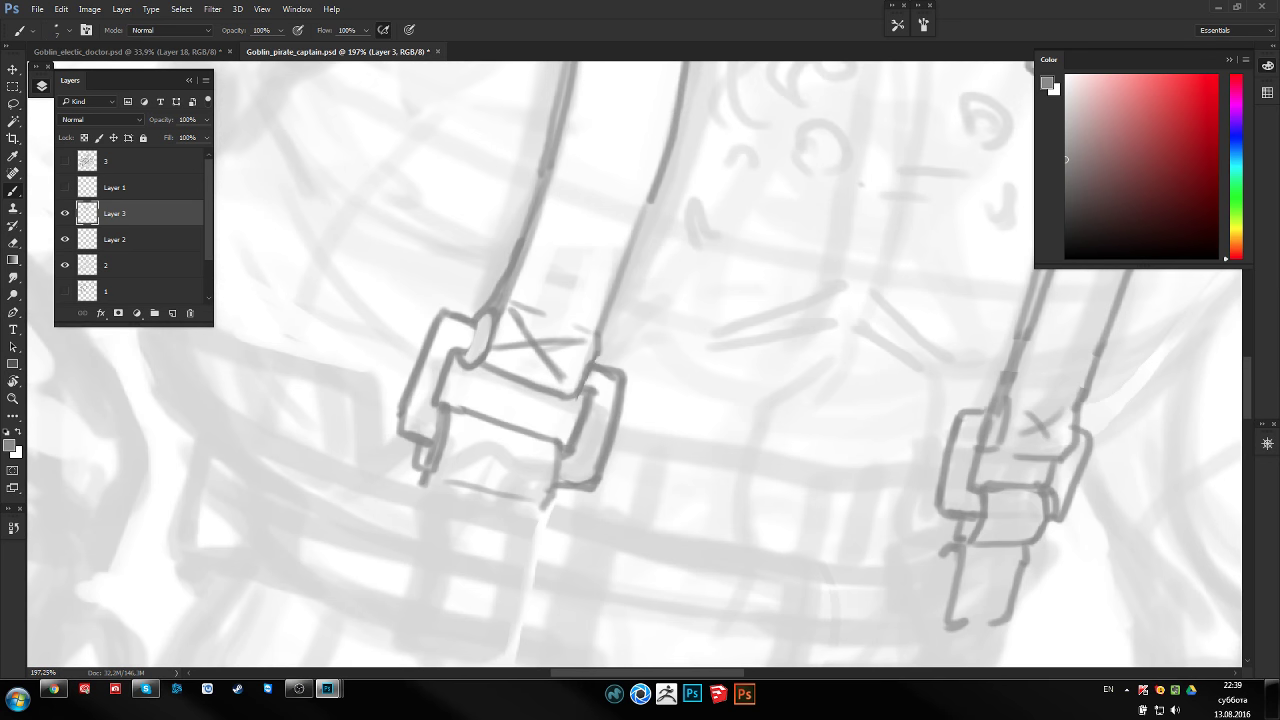
pyautogui.moveTo(540, 330); pyautogui.dragTo(536, 360)
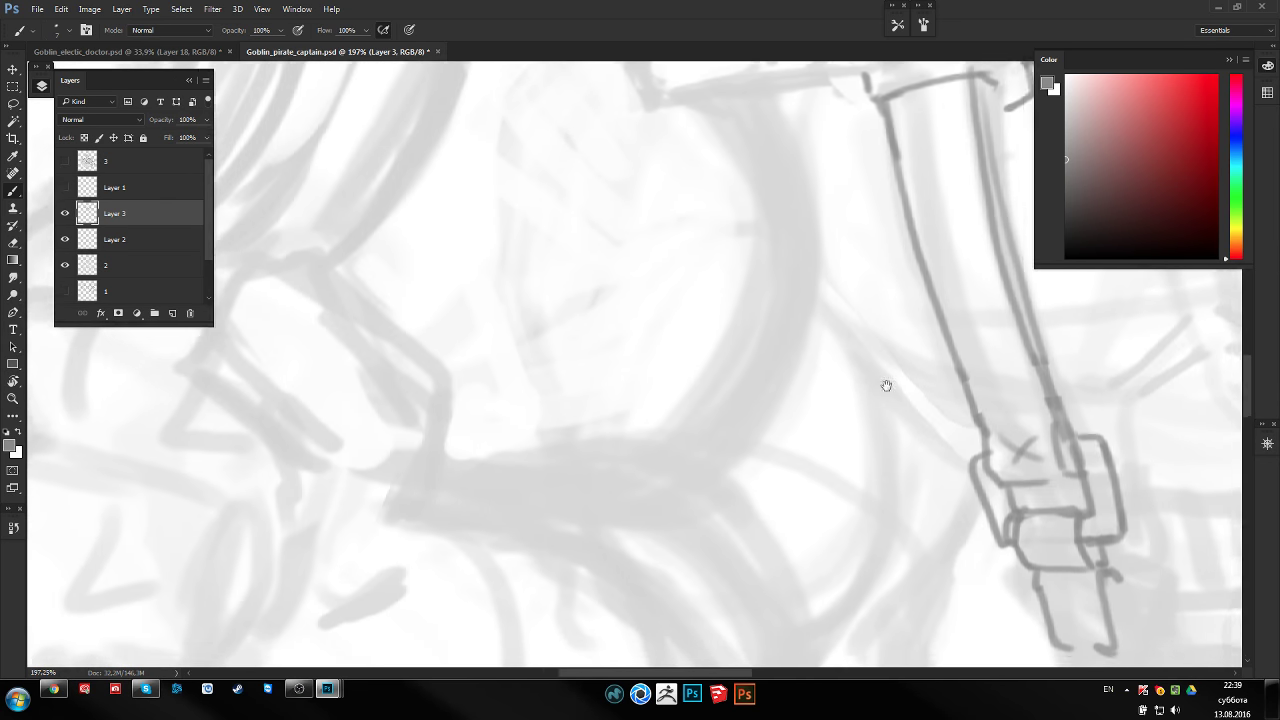
pyautogui.moveTo(886, 380)
pyautogui.mouseDown()
pyautogui.moveTo(591, 346)
pyautogui.moveTo(445, 376)
pyautogui.mouseUp()
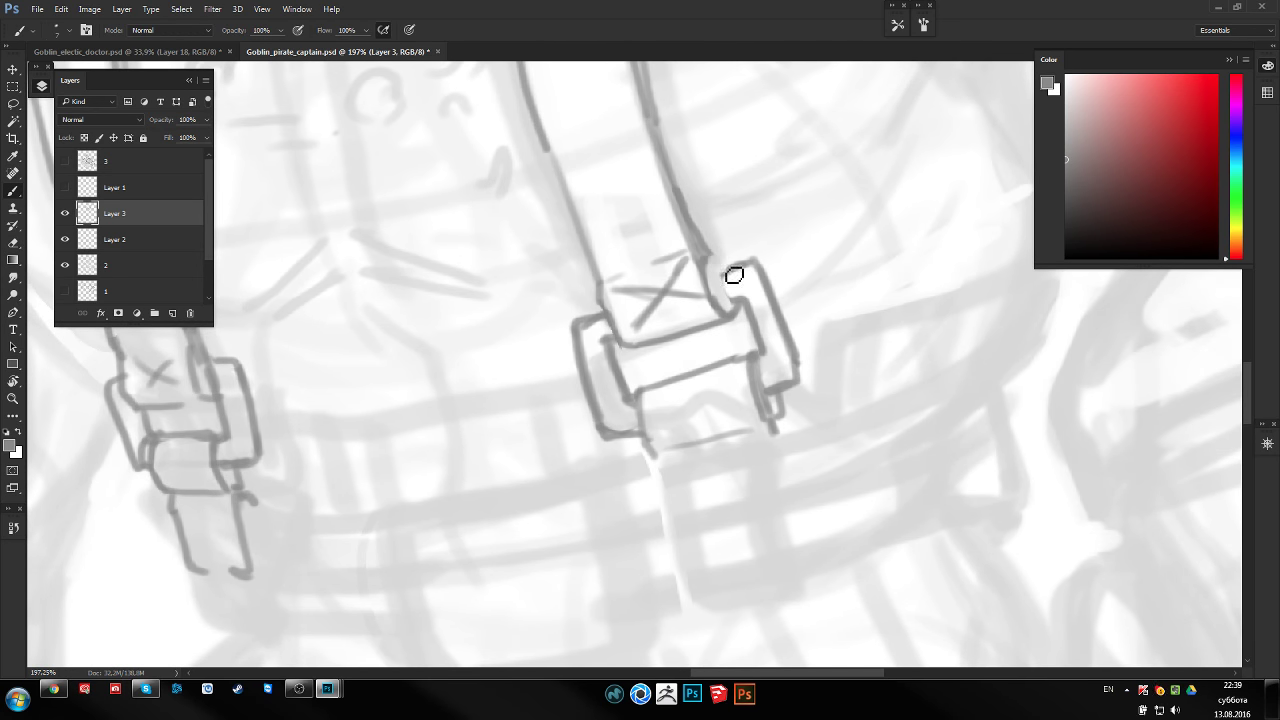
pyautogui.moveTo(730, 270); pyautogui.dragTo(729, 307)
pyautogui.press('e')
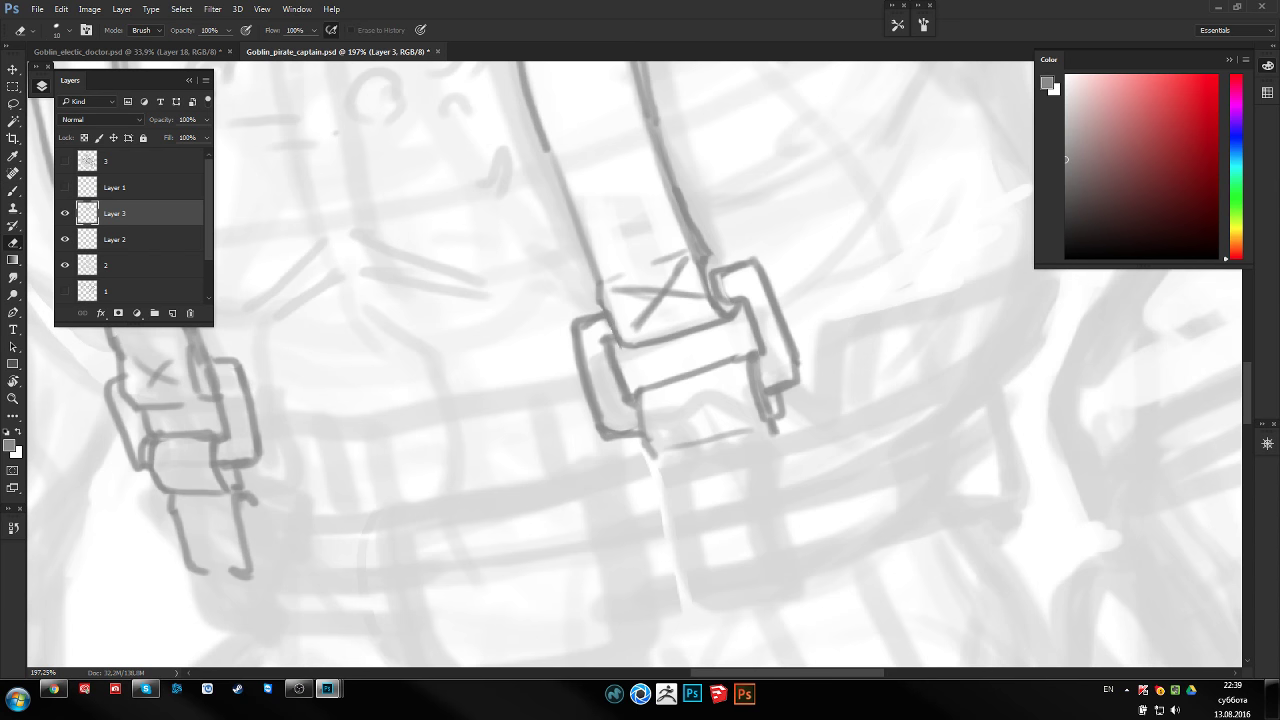
pyautogui.scroll(-2, 700, 297)
pyautogui.press('z')
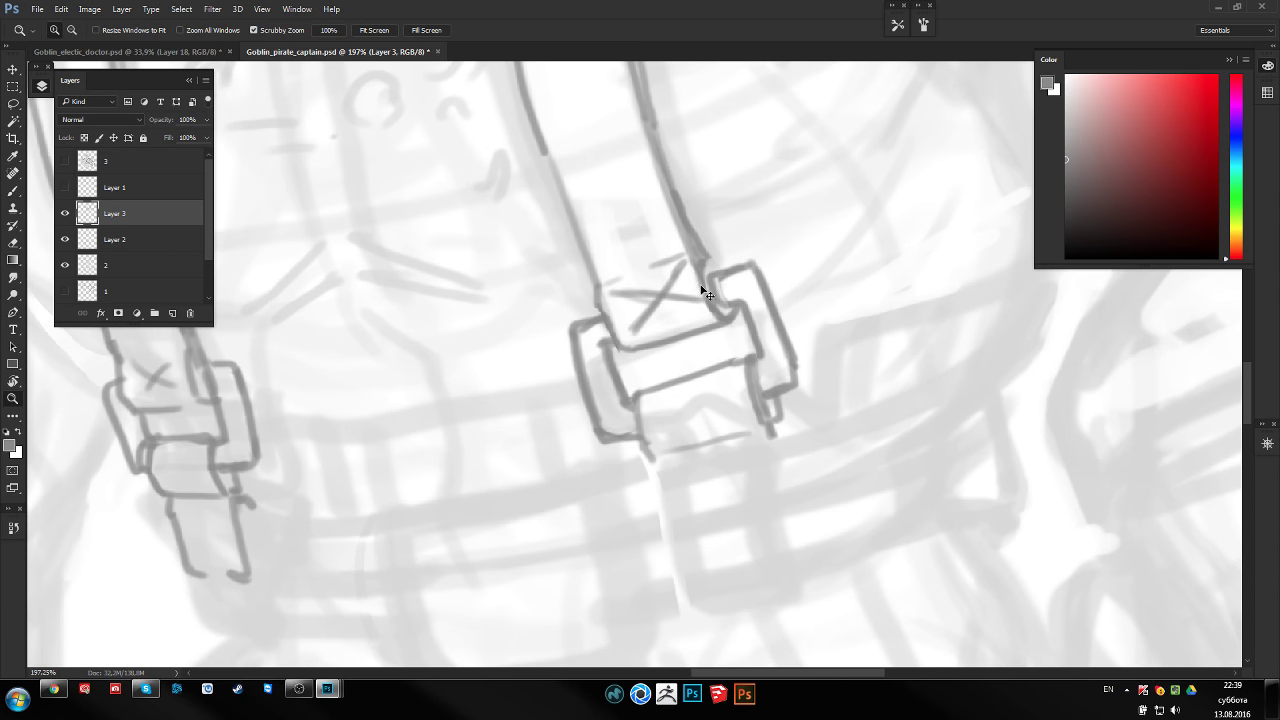
pyautogui.moveTo(706, 286); pyautogui.dragTo(694, 262)
pyautogui.scroll(-1, 694, 262)
pyautogui.scroll(-1, 690, 320)
pyautogui.scroll(-1, 698, 360)
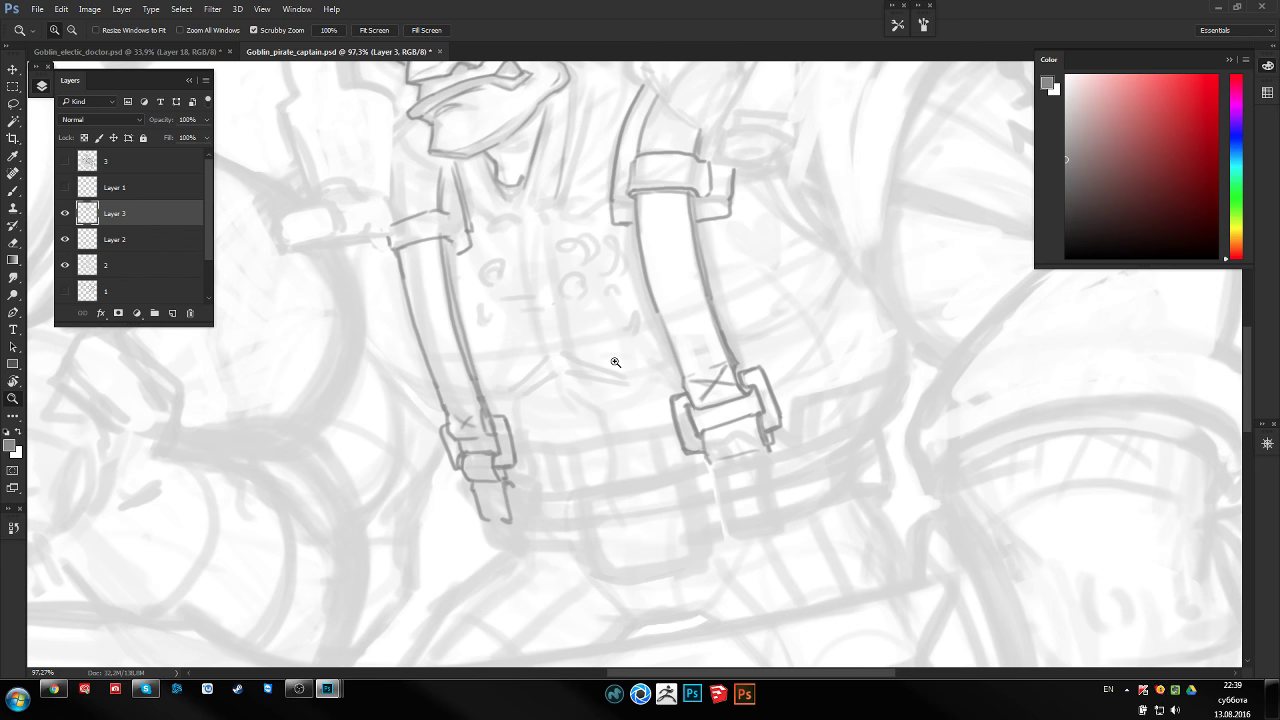
pyautogui.moveTo(615, 362); pyautogui.dragTo(325, 350)
pyautogui.moveTo(669, 446); pyautogui.dragTo(857, 406)
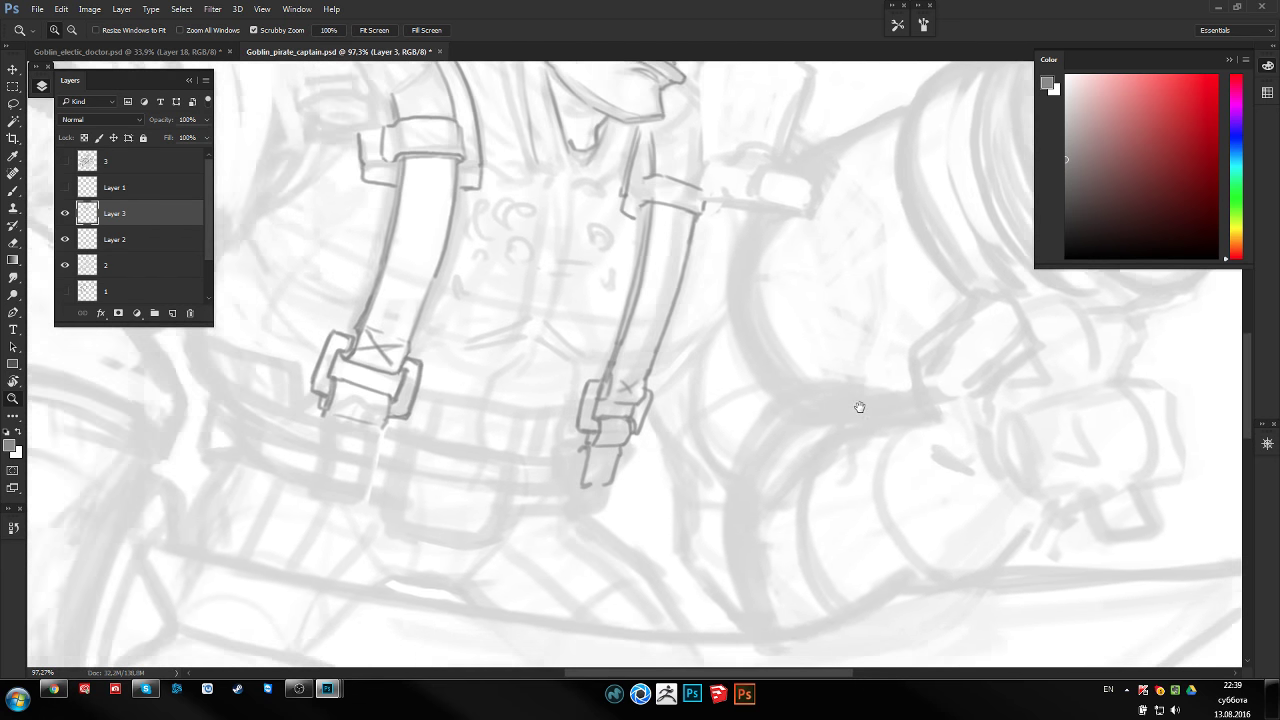
pyautogui.moveTo(694, 342); pyautogui.dragTo(750, 342)
pyautogui.press('e')
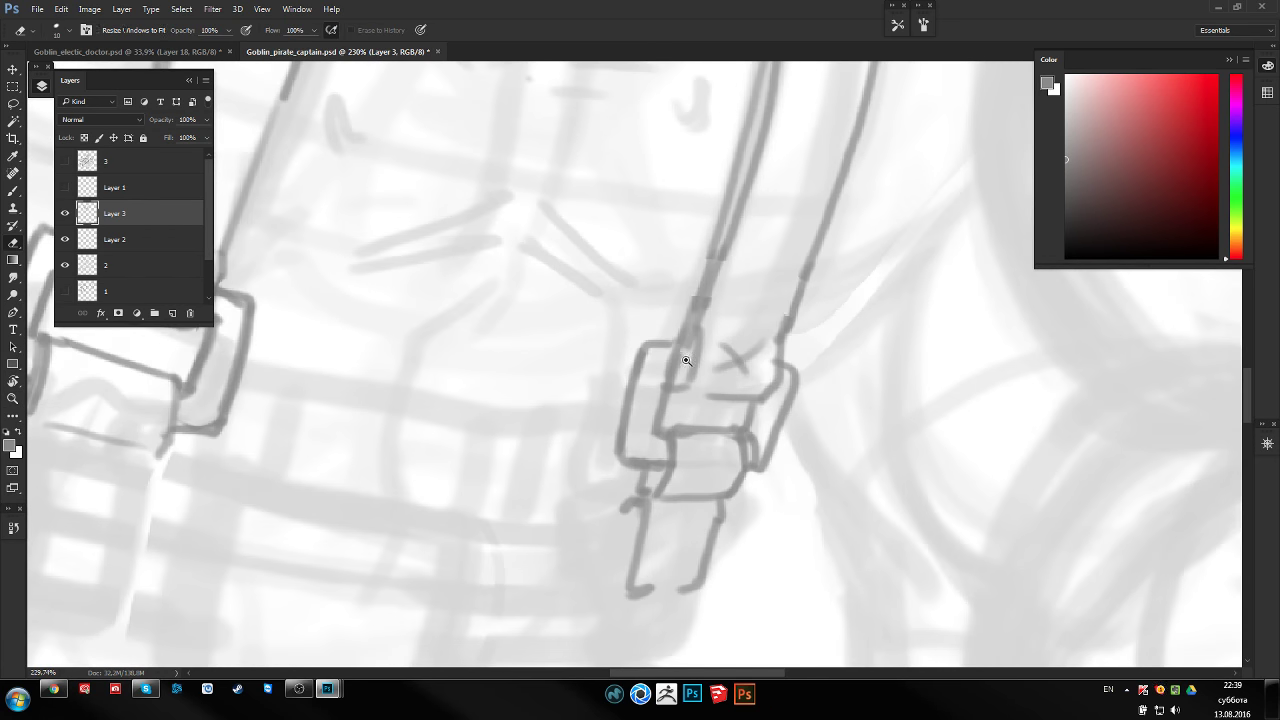
pyautogui.press('b')
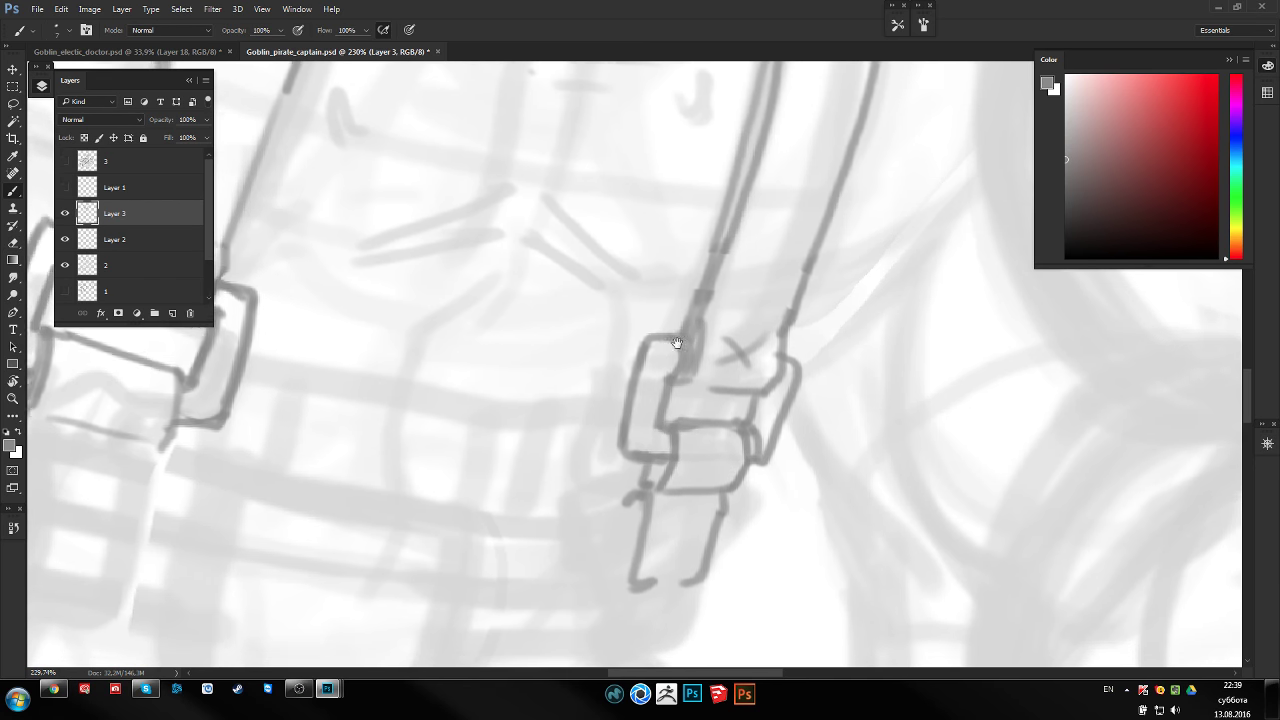
# Redraw the lower buckle's left piece, then zoom out to view the whole goblin
pyautogui.moveTo(649, 393); pyautogui.dragTo(675, 356)
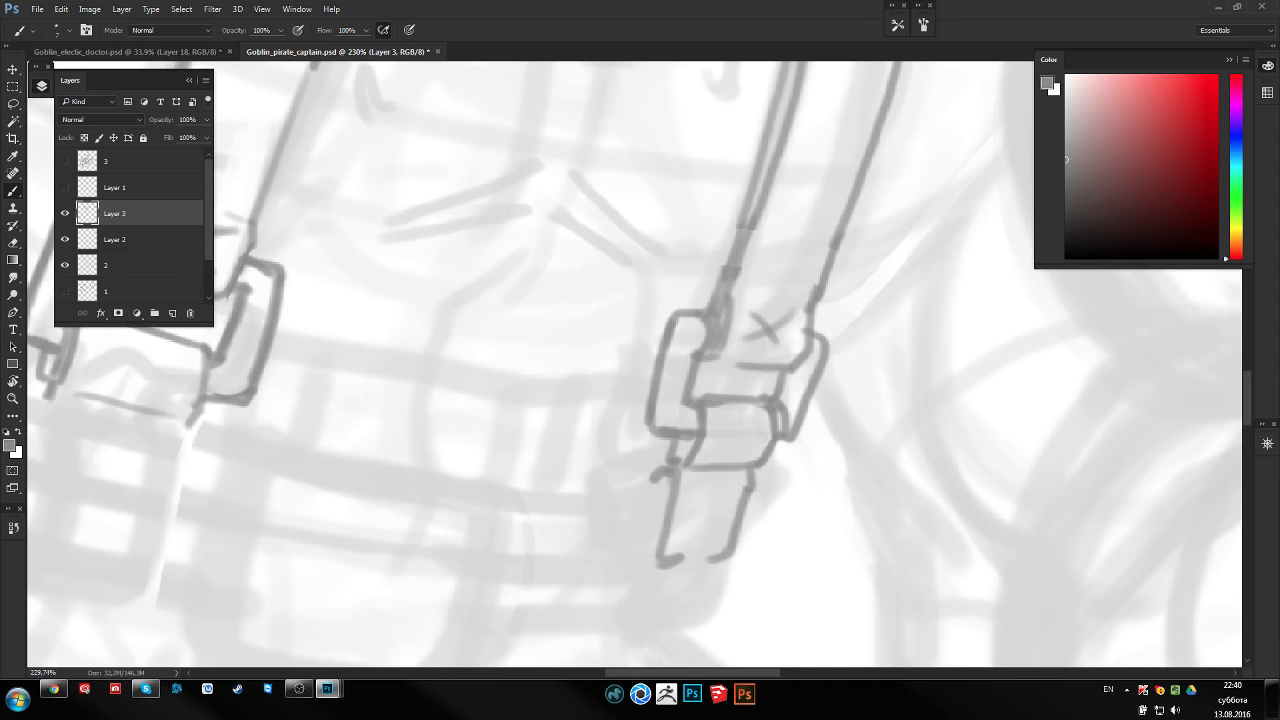
pyautogui.moveTo(652, 375)
pyautogui.mouseDown()
pyautogui.moveTo(711, 368)
pyautogui.moveTo(706, 352)
pyautogui.moveTo(708, 408)
pyautogui.moveTo(674, 371)
pyautogui.moveTo(676, 388)
pyautogui.moveTo(655, 388)
pyautogui.moveTo(661, 401)
pyautogui.mouseUp()
pyautogui.press('z')
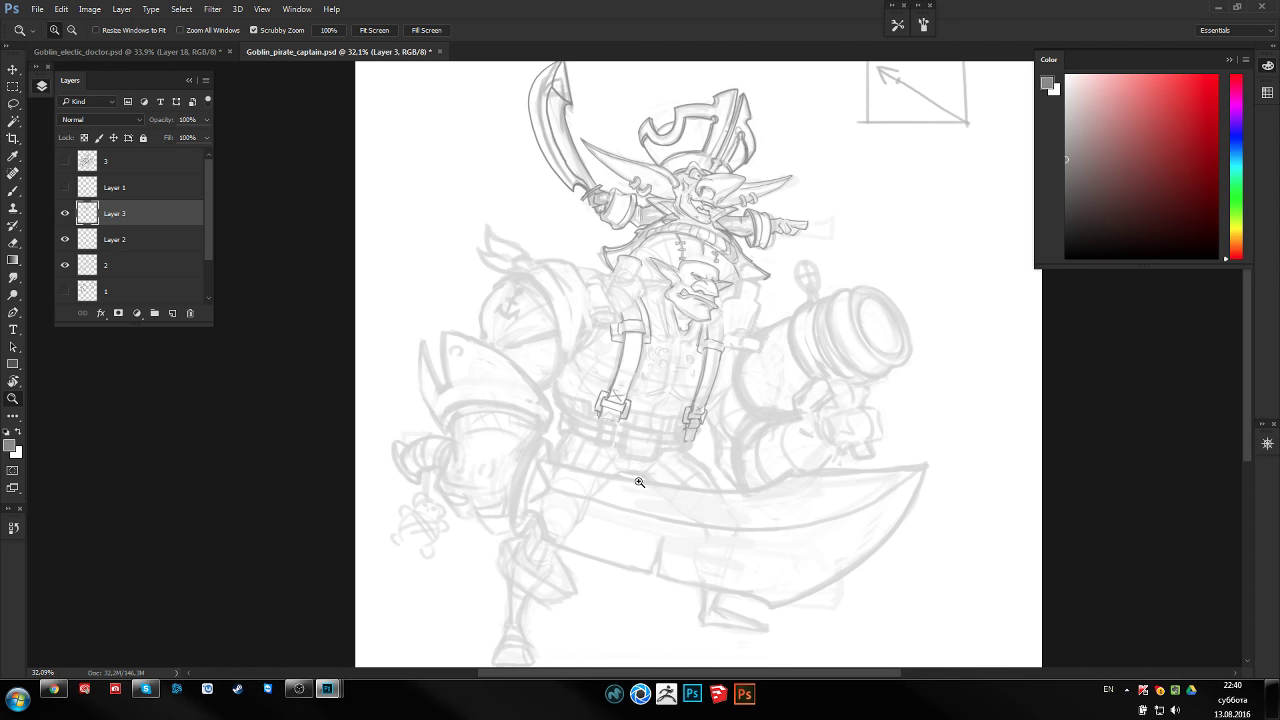
pyautogui.press('h')
pyautogui.moveTo(708, 318)
pyautogui.mouseDown()
pyautogui.moveTo(702, 334)
pyautogui.moveTo(701, 286)
pyautogui.mouseUp()
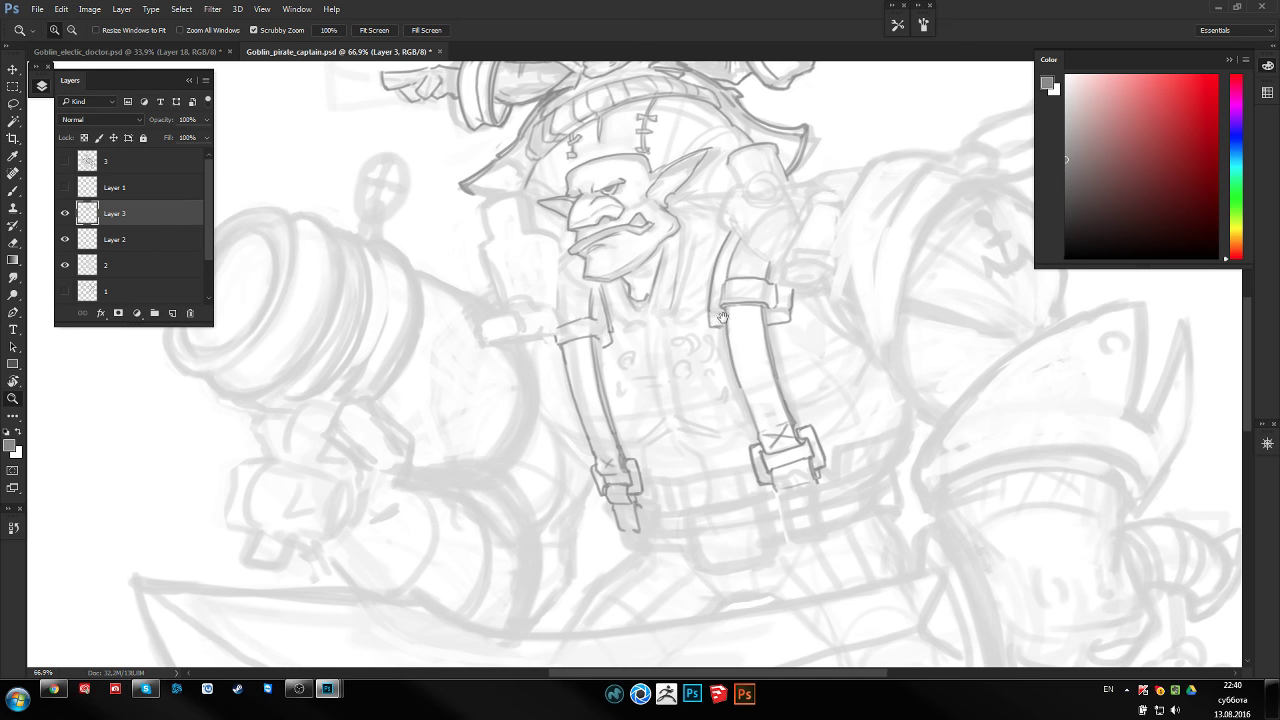
pyautogui.hotkey('ctrl', 'shift', 'h')
# Lasso the strap stroke beside the collar and warp it to follow the collar's curve
pyautogui.moveTo(674, 312); pyautogui.dragTo(651, 291)
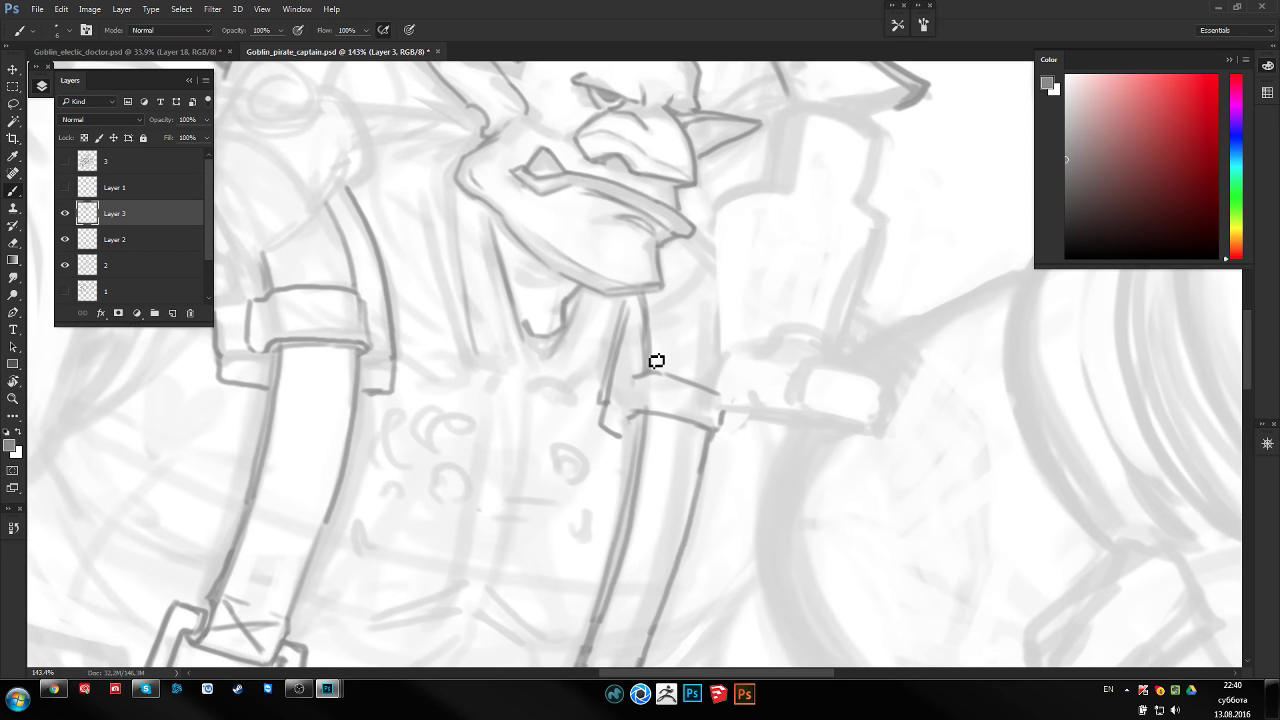
pyautogui.moveTo(720, 394)
pyautogui.mouseDown()
pyautogui.moveTo(729, 220)
pyautogui.moveTo(693, 219)
pyautogui.moveTo(689, 250)
pyautogui.mouseUp()
pyautogui.press('l')
pyautogui.scroll(3, 722, 287)
pyautogui.hotkey('ctrl', 't')
pyautogui.rightClick(700, 300)
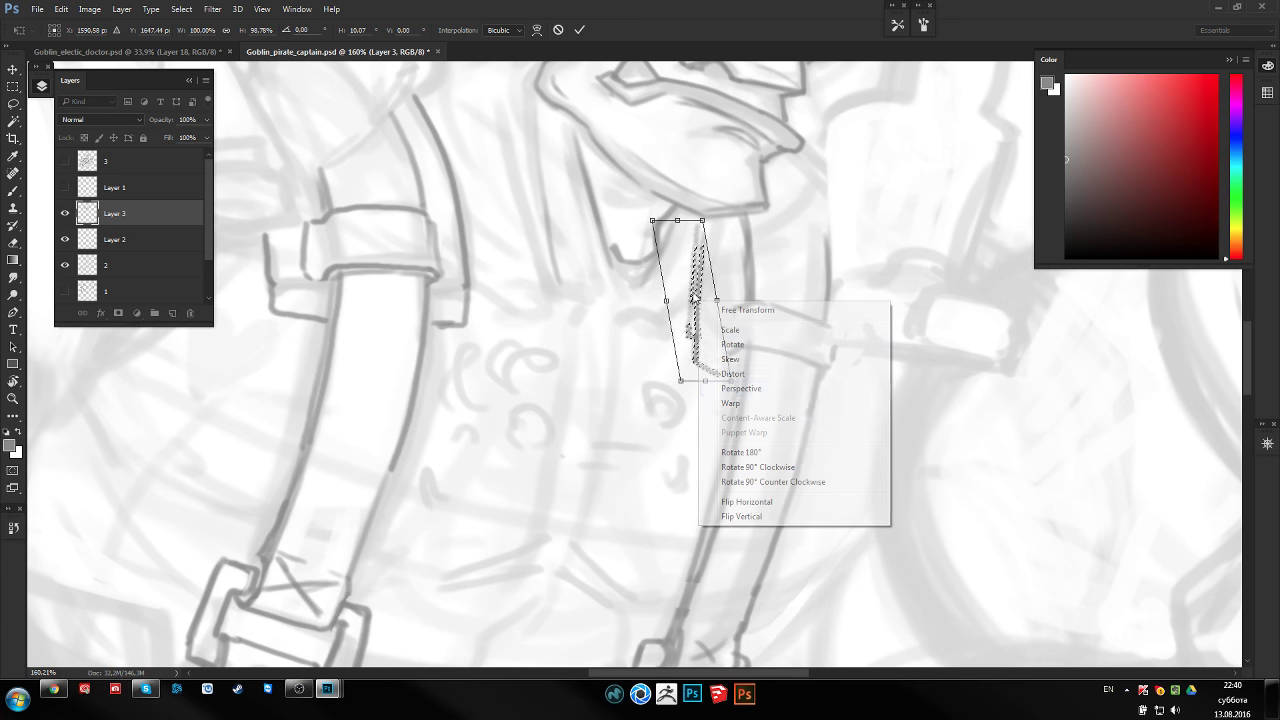
pyautogui.click(714, 403)
pyautogui.moveTo(701, 297); pyautogui.dragTo(704, 249)
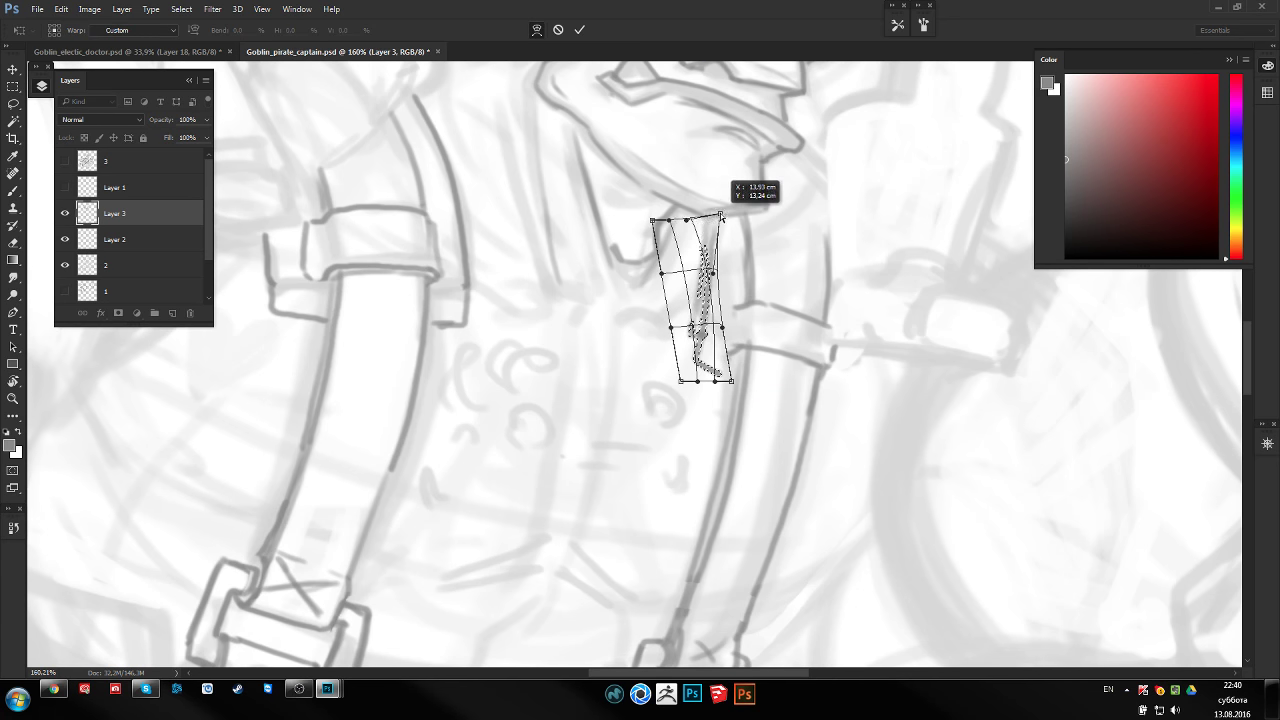
pyautogui.press('Return')
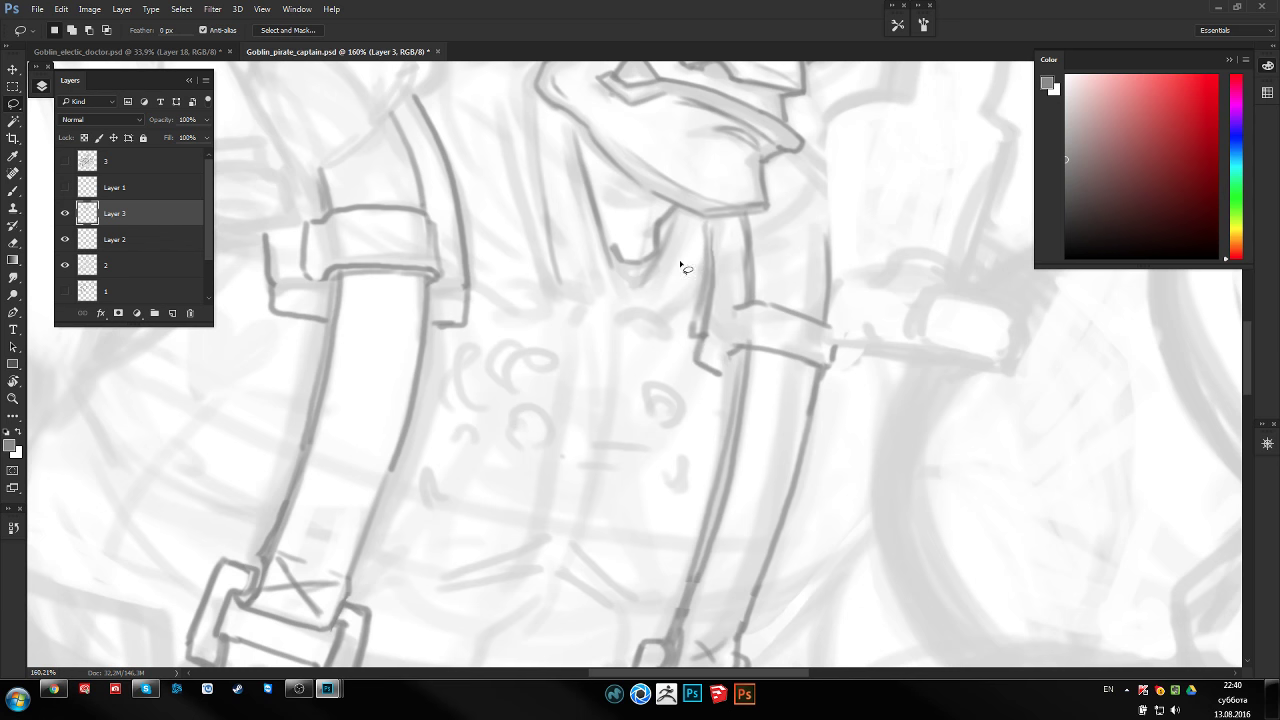
pyautogui.press('h')
# Erase the rough vertical strap line and redraw it cleanly beside the collar
pyautogui.moveTo(535, 329); pyautogui.dragTo(589, 329)
pyautogui.press('b')
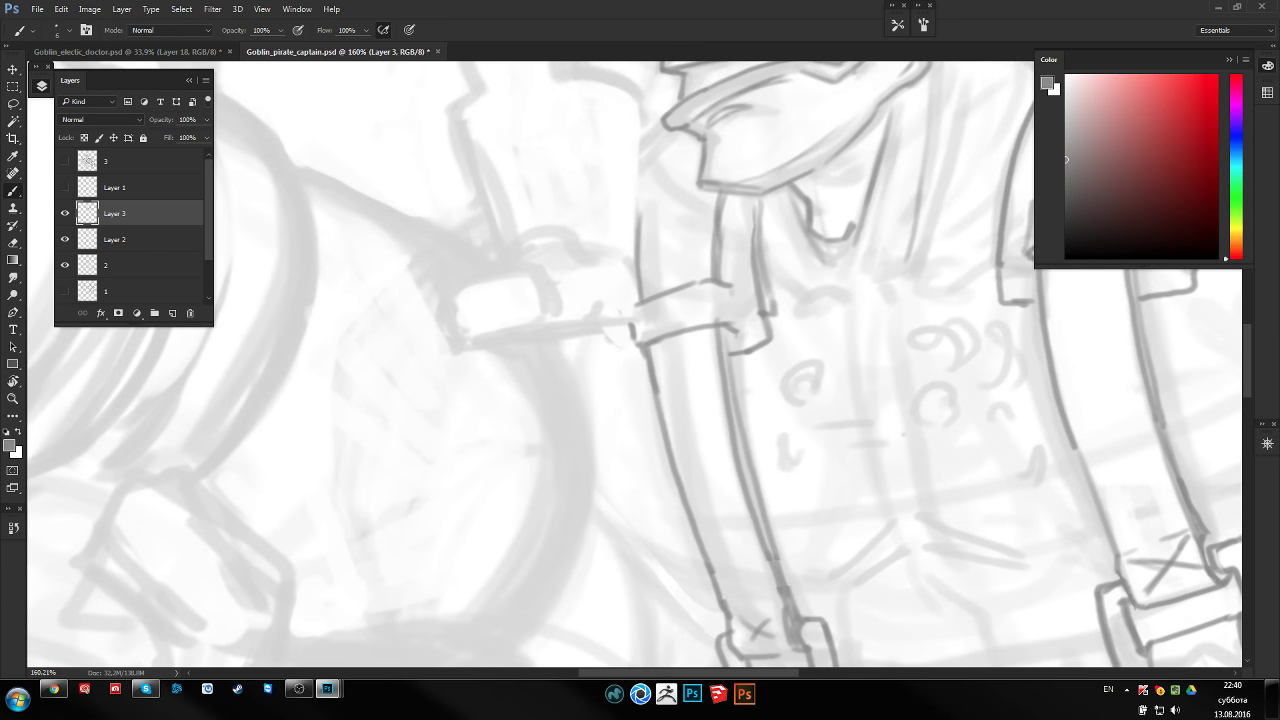
pyautogui.moveTo(798, 322); pyautogui.dragTo(693, 319)
pyautogui.press('e')
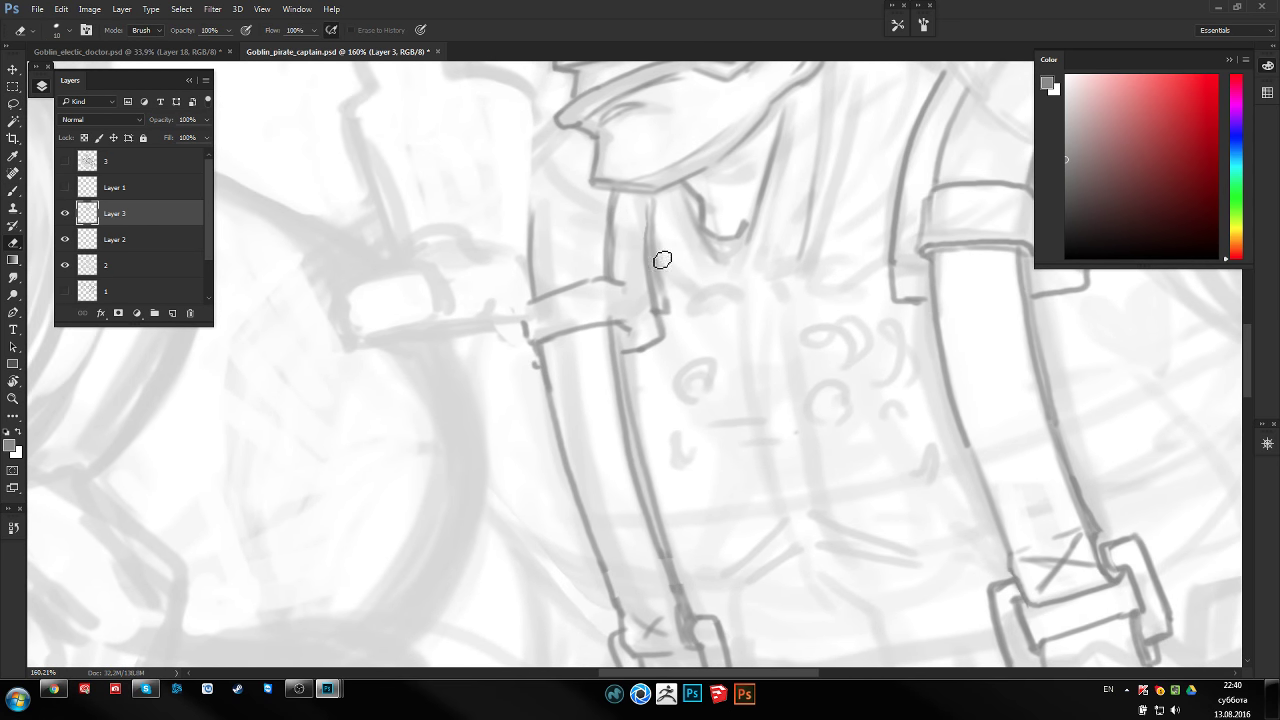
pyautogui.moveTo(658, 215); pyautogui.dragTo(658, 344)
pyautogui.press('b')
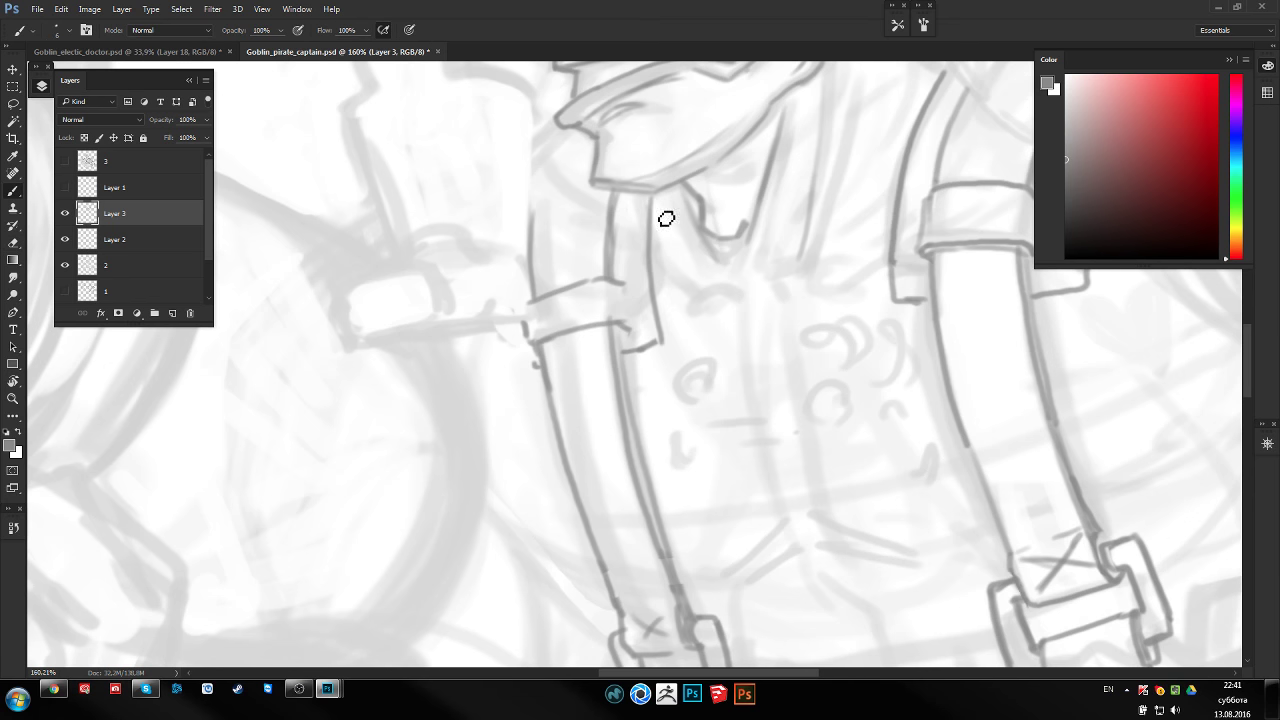
pyautogui.hotkey('ctrl', 'z')
pyautogui.moveTo(660, 200); pyautogui.dragTo(668, 340)
pyautogui.moveTo(659, 200)
pyautogui.mouseDown()
pyautogui.moveTo(677, 345)
pyautogui.moveTo(678, 309)
pyautogui.moveTo(700, 308)
pyautogui.mouseUp()
pyautogui.press('z')
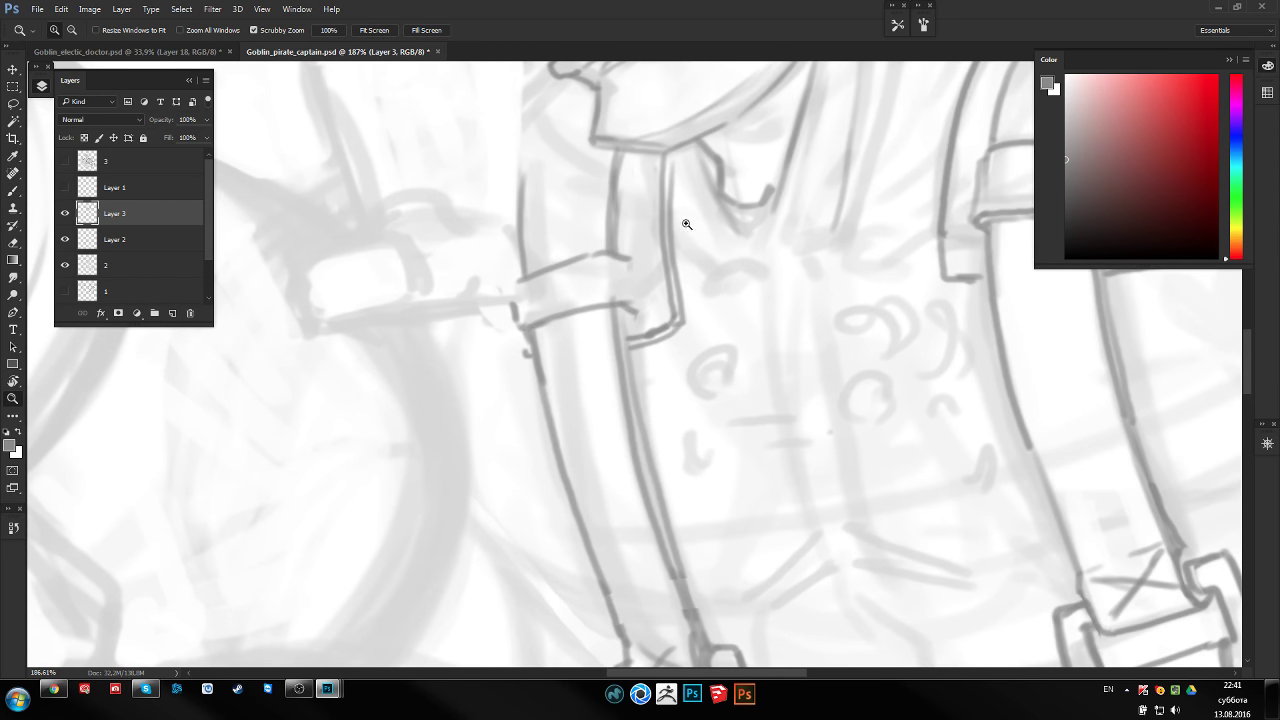
pyautogui.press('h')
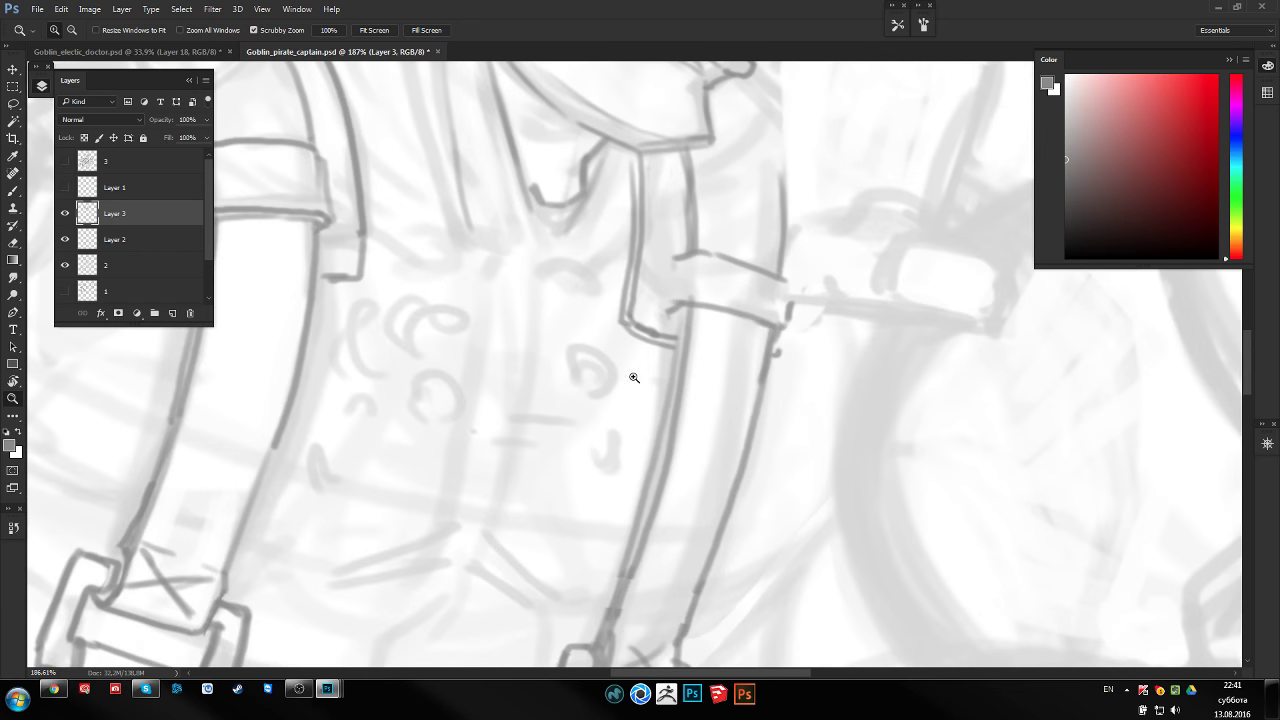
pyautogui.moveTo(634, 377); pyautogui.dragTo(622, 367)
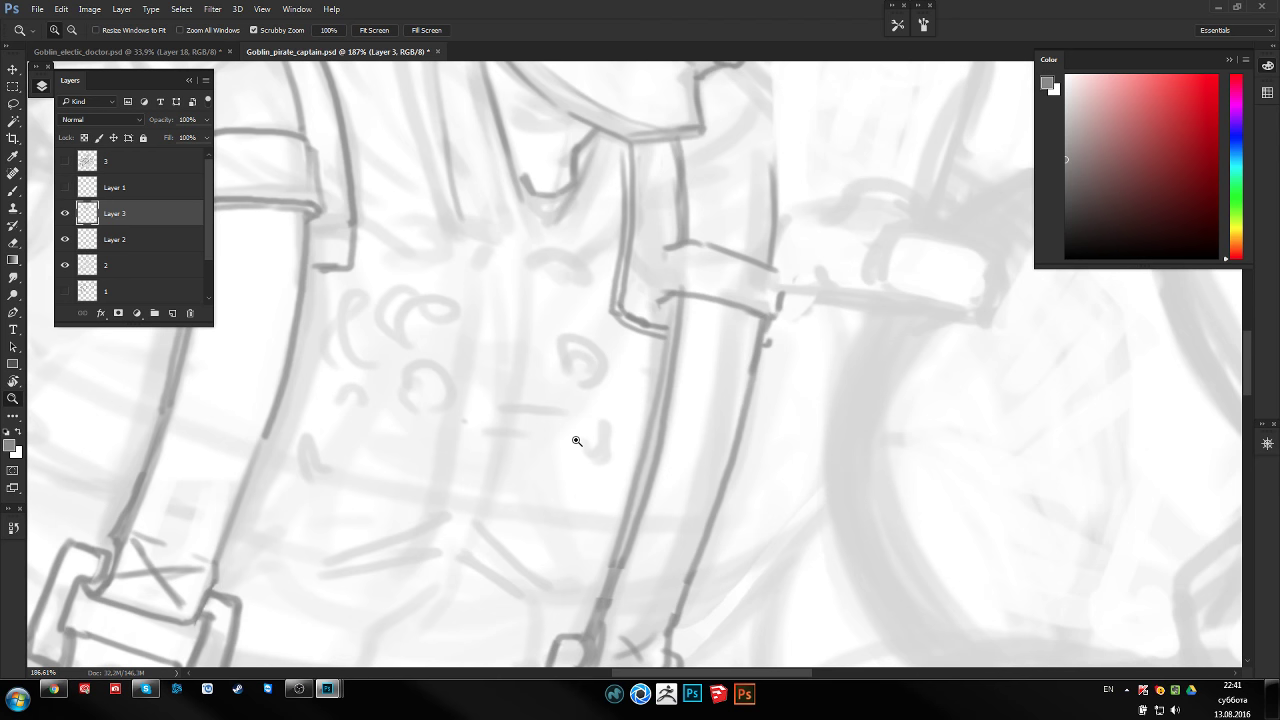
pyautogui.press('e')
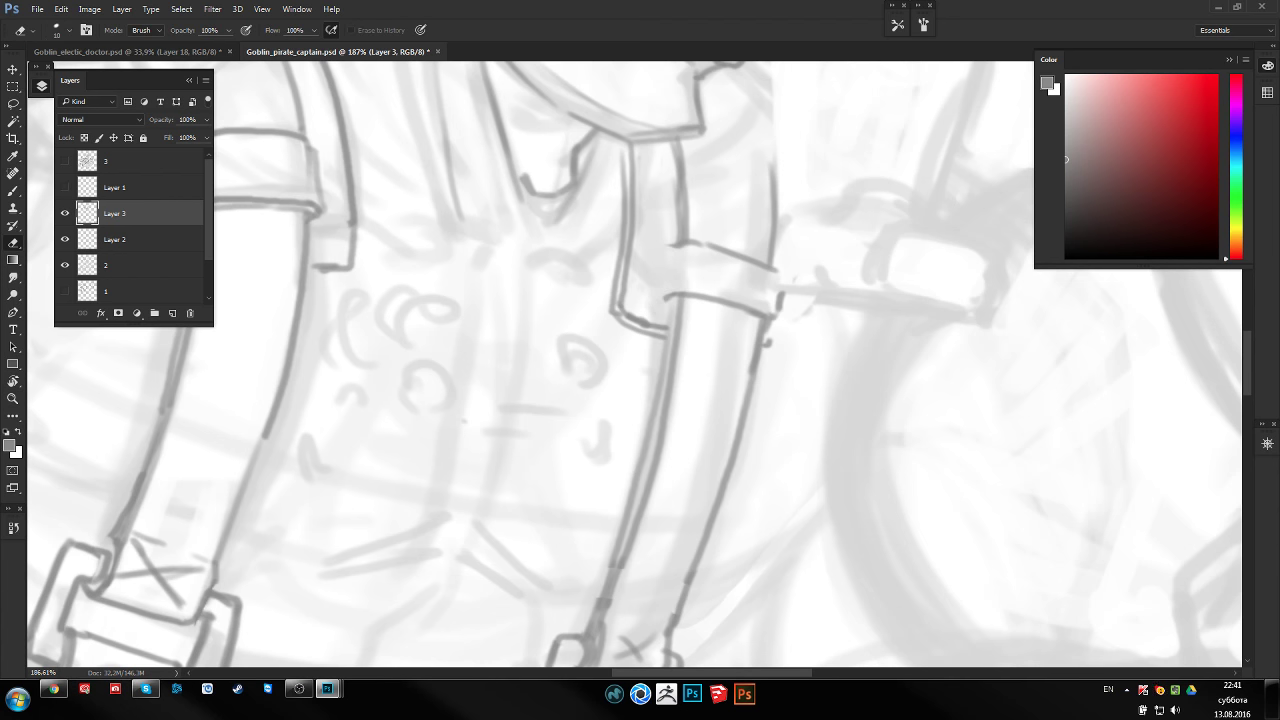
pyautogui.press('b')
pyautogui.moveTo(632, 316); pyautogui.dragTo(992, 436)
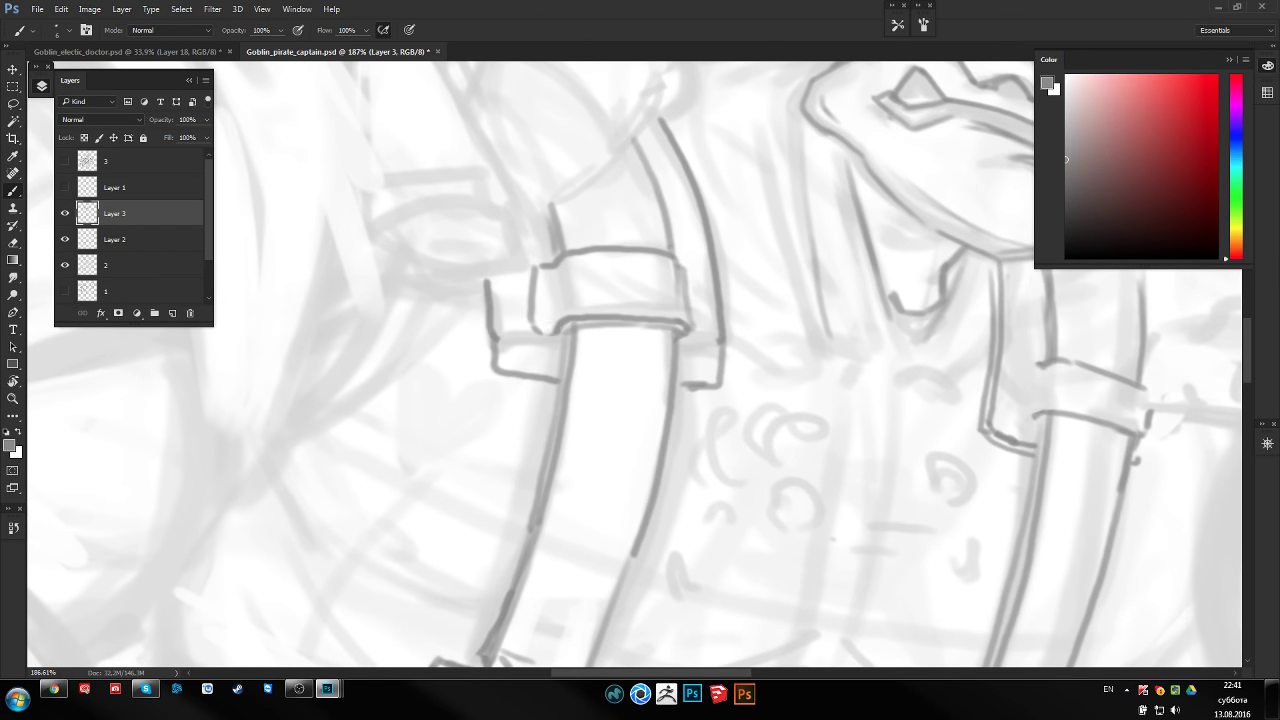
pyautogui.press('z')
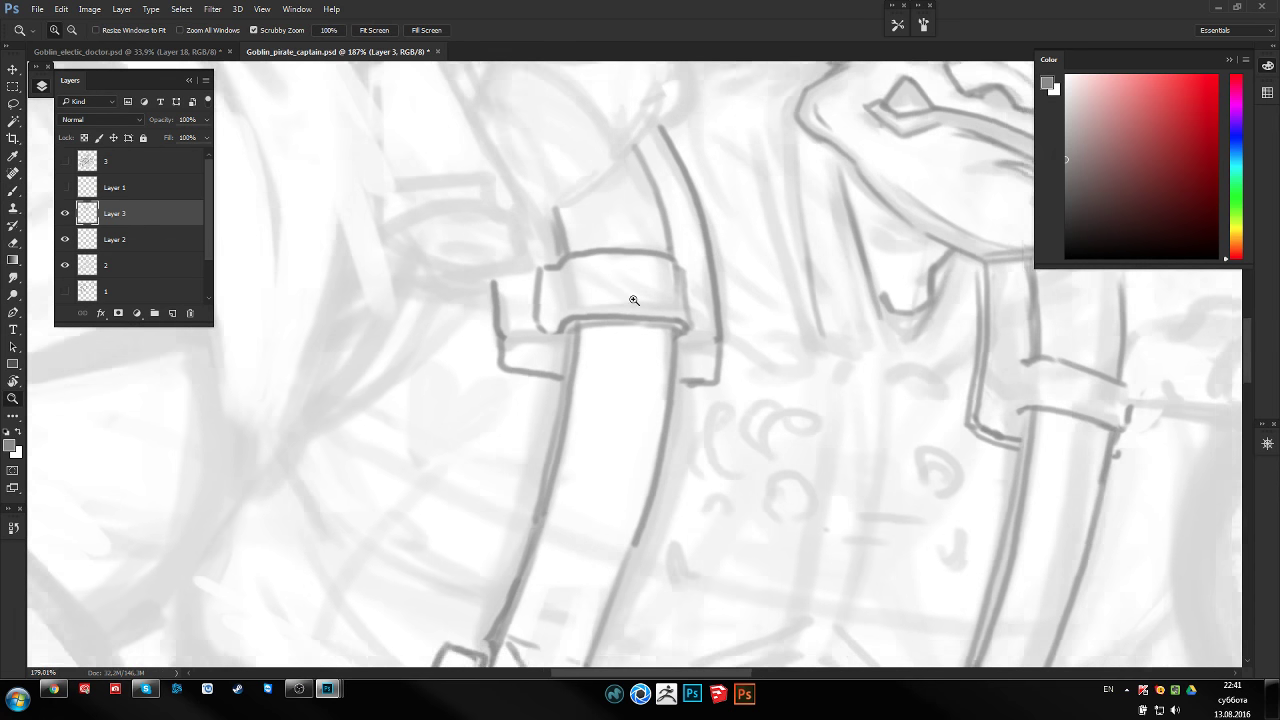
pyautogui.moveTo(632, 300)
pyautogui.mouseDown()
pyautogui.moveTo(494, 313)
pyautogui.moveTo(771, 277)
pyautogui.moveTo(657, 309)
pyautogui.mouseUp()
pyautogui.press('e')
pyautogui.press('b')
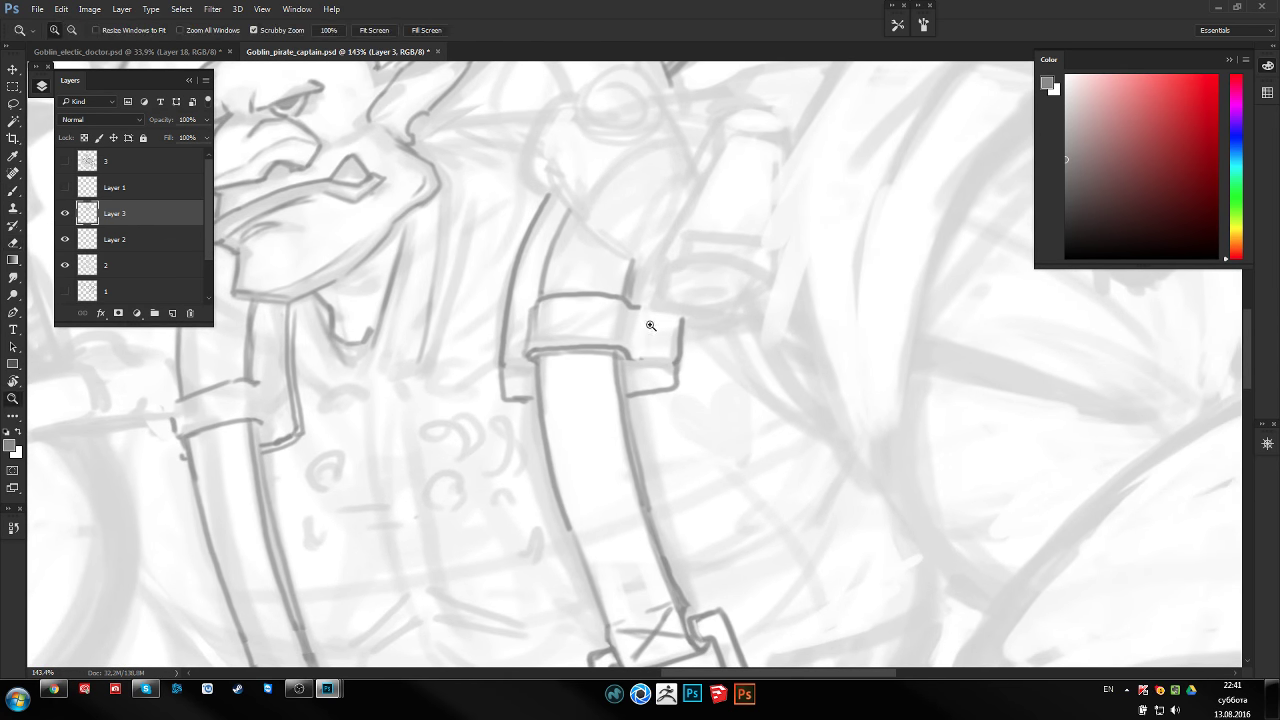
pyautogui.scroll(2, 651, 323)
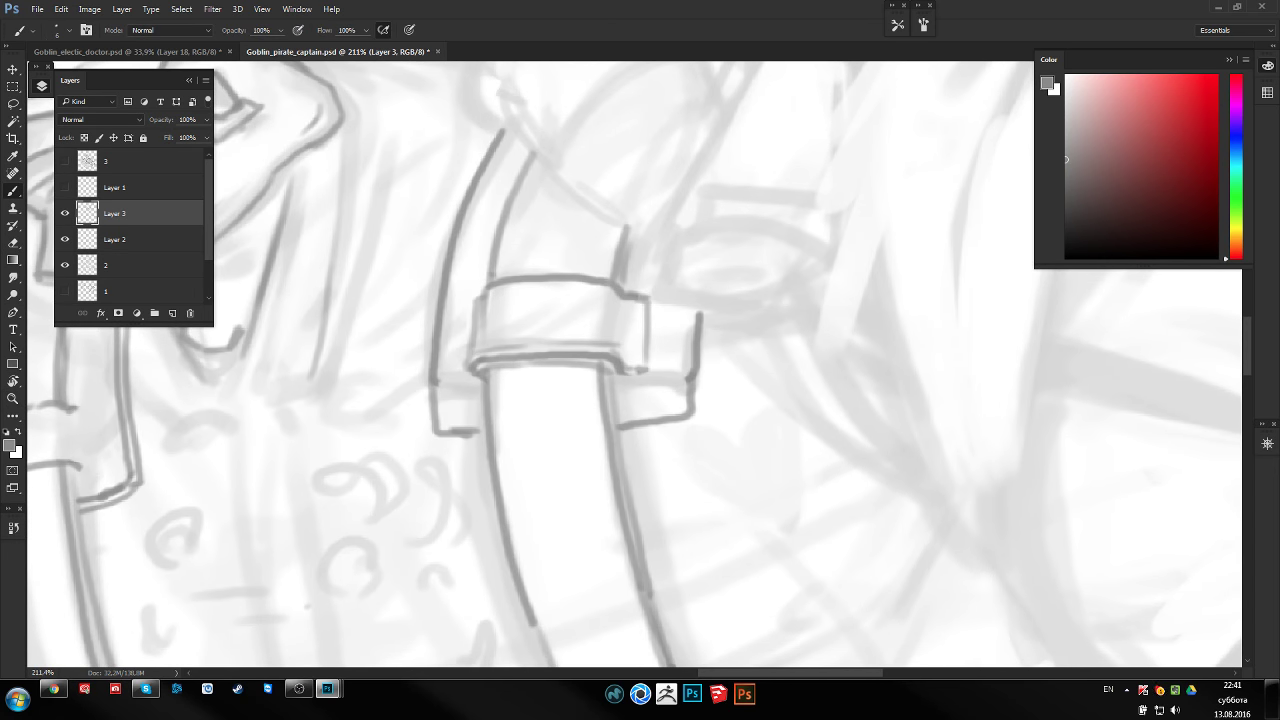
pyautogui.scroll(-5, 686, 280)
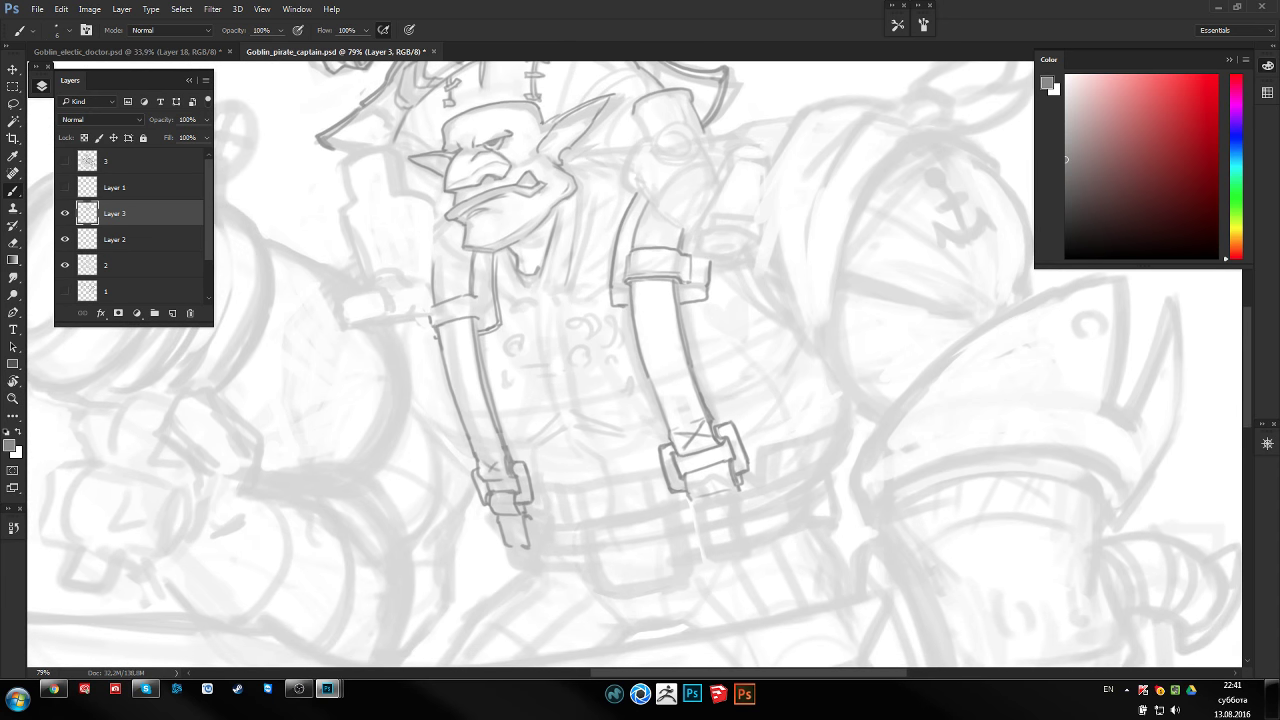
# Rotate the canvas to a drawing angle and zoom to about 130% on the left buckle and belt
pyautogui.moveTo(694, 344); pyautogui.dragTo(555, 320)
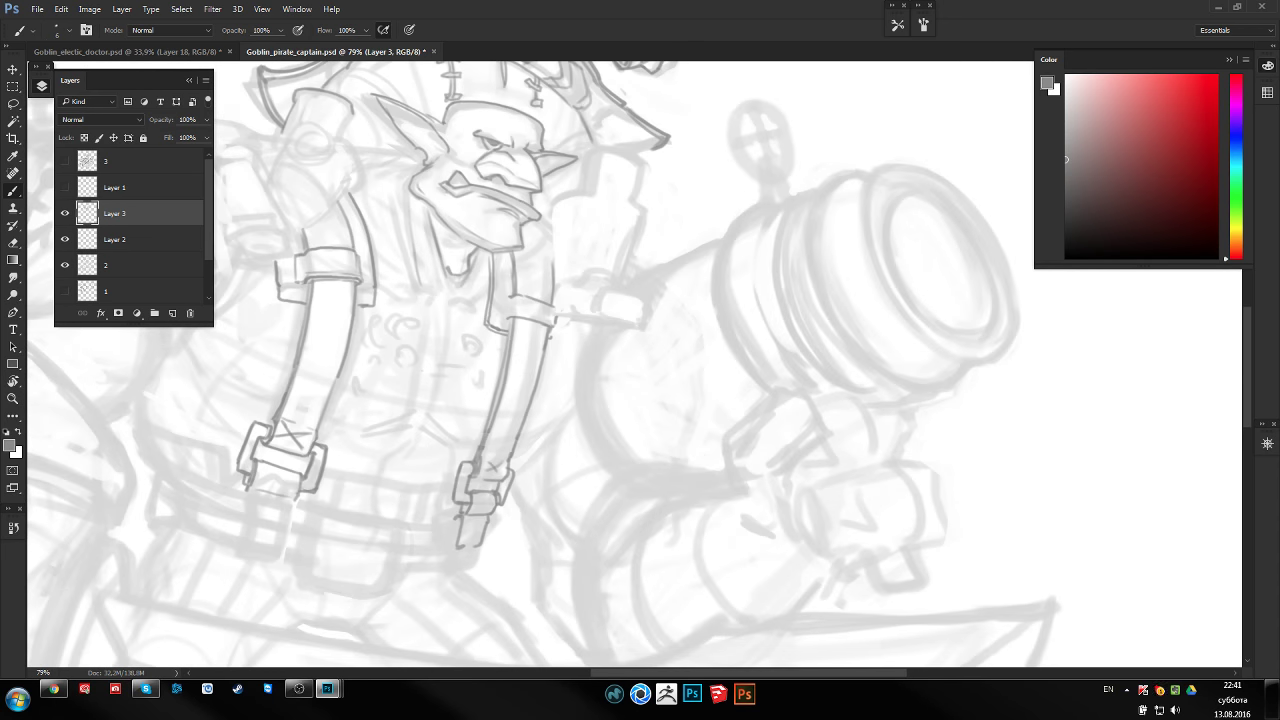
pyautogui.press('r')
pyautogui.scroll(2, 500, 253)
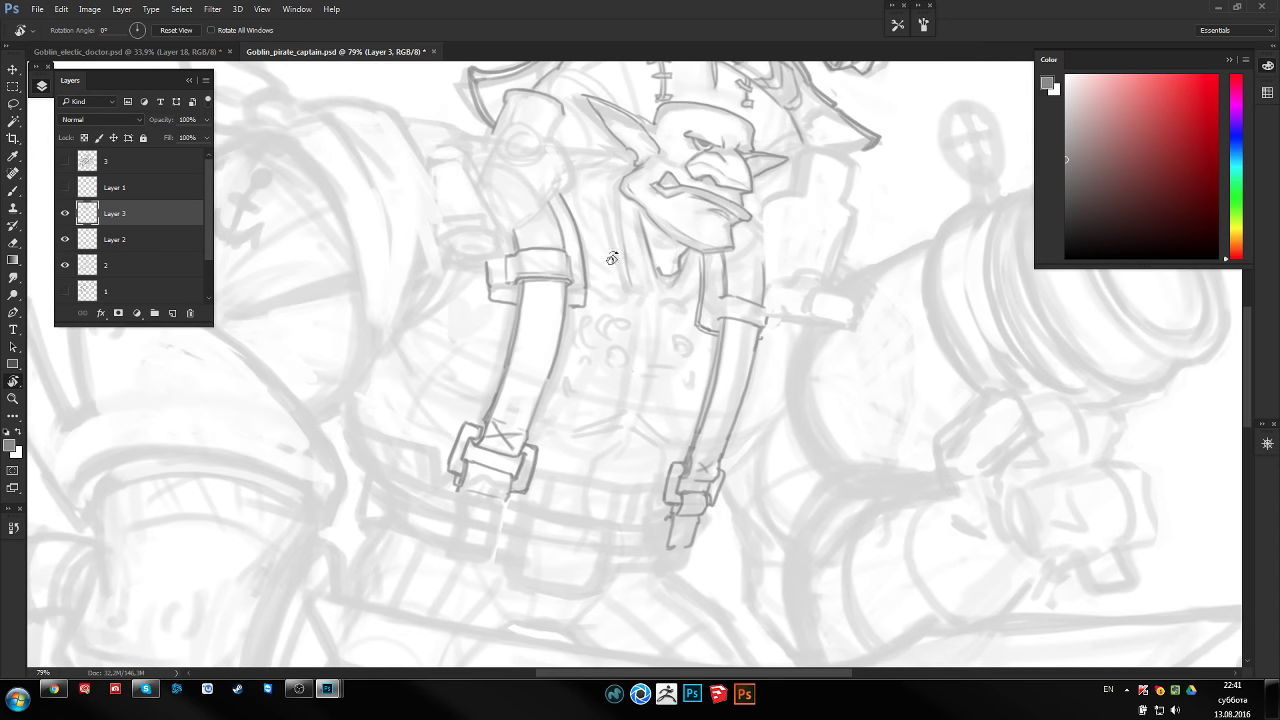
pyautogui.scroll(1, 620, 270)
pyautogui.moveTo(504, 204); pyautogui.dragTo(564, 289)
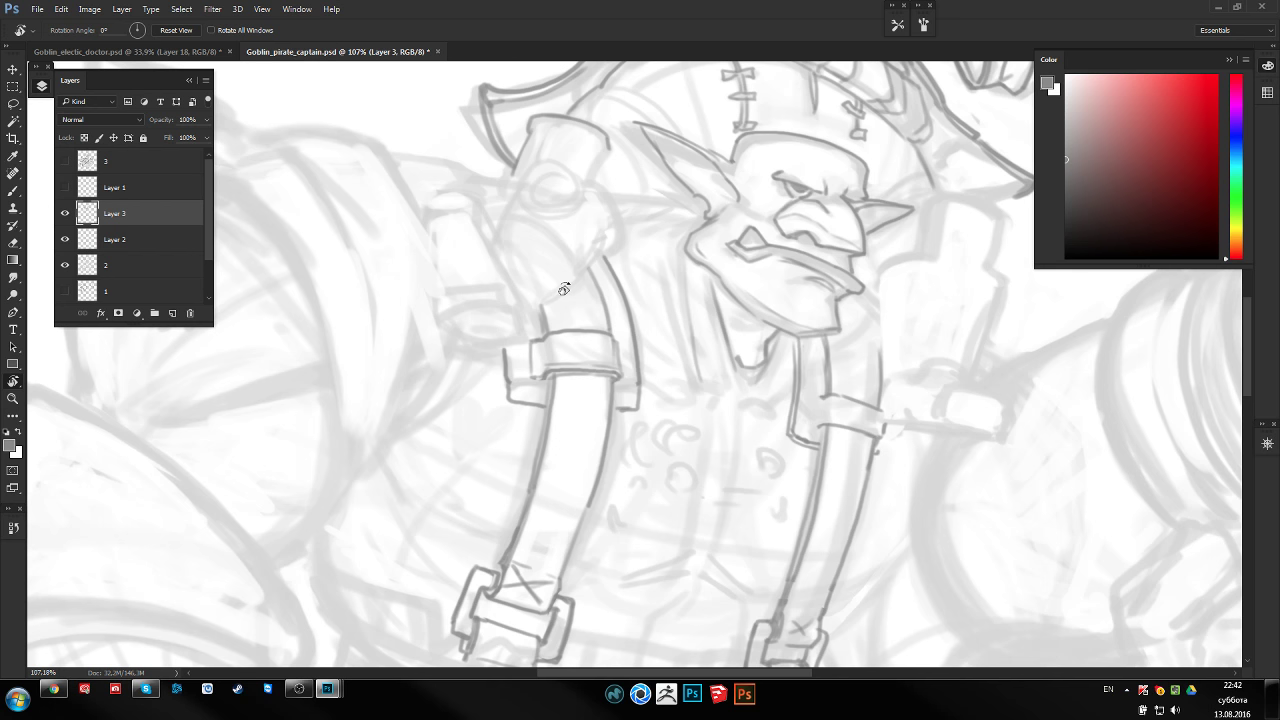
pyautogui.moveTo(565, 290)
pyautogui.mouseDown()
pyautogui.moveTo(625, 390)
pyautogui.moveTo(660, 266)
pyautogui.moveTo(689, 245)
pyautogui.moveTo(660, 264)
pyautogui.moveTo(620, 240)
pyautogui.moveTo(644, 268)
pyautogui.mouseUp()
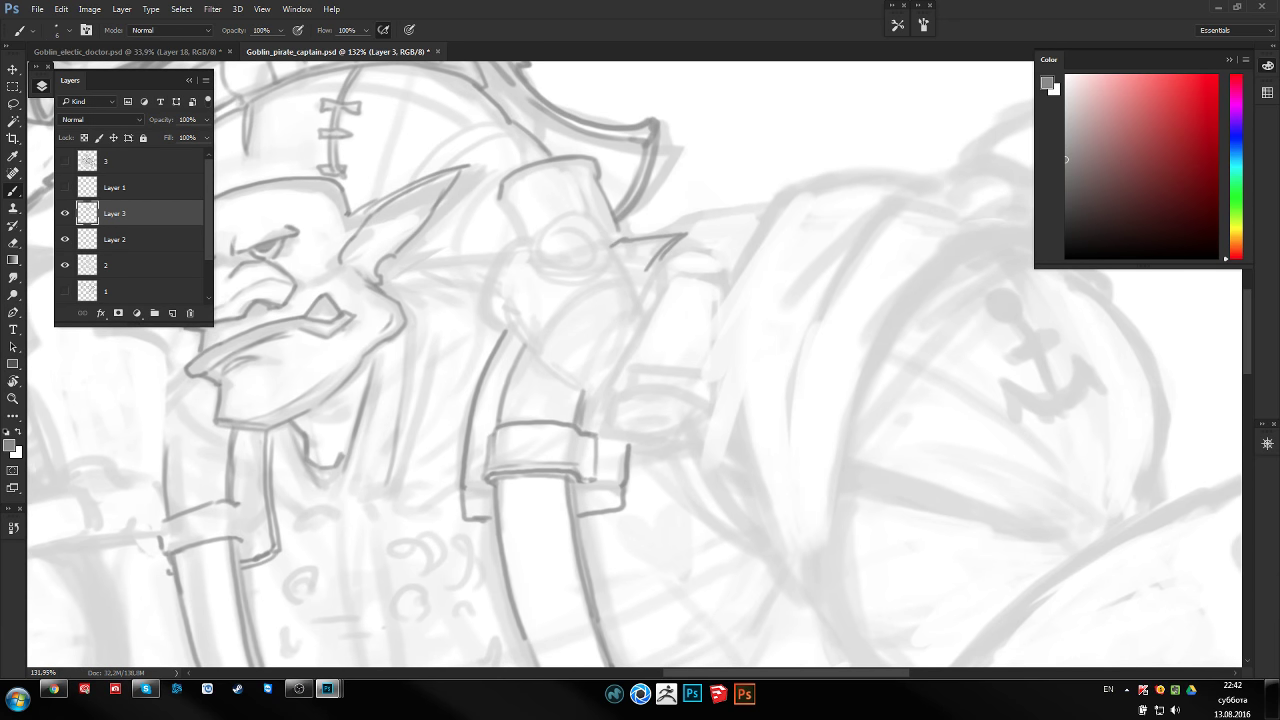
pyautogui.moveTo(661, 326); pyautogui.dragTo(689, 288)
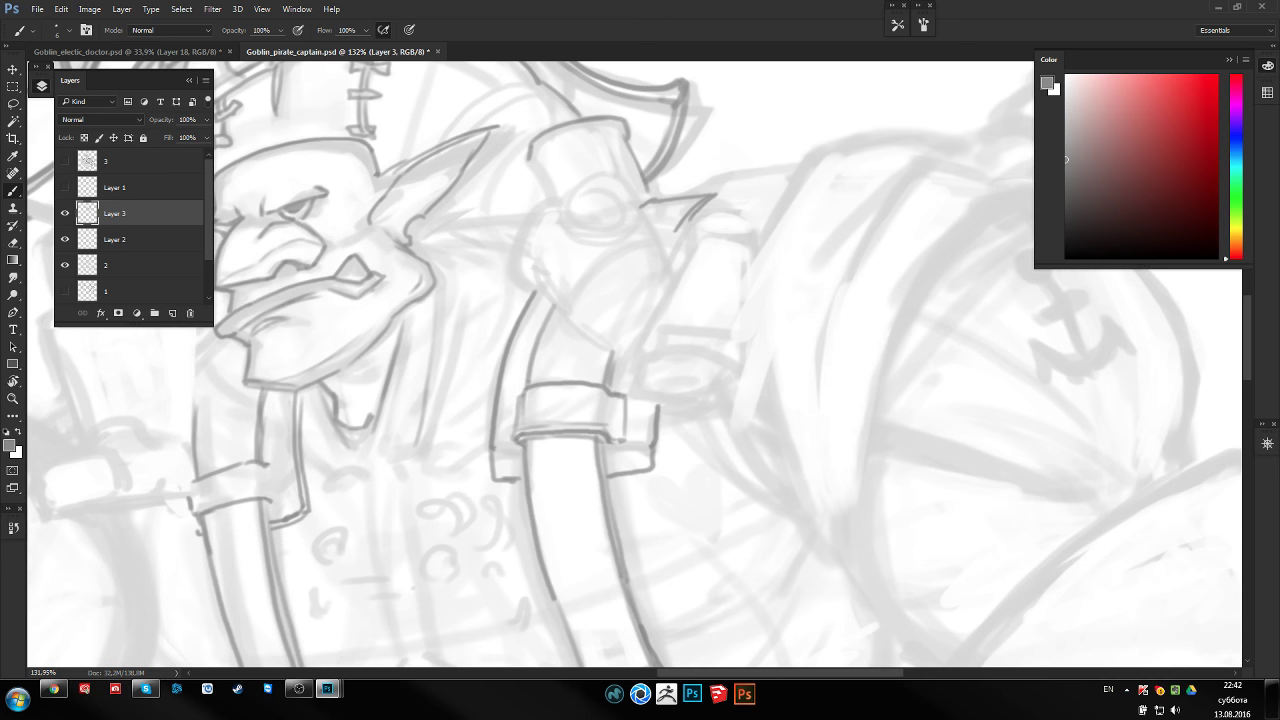
pyautogui.press('z')
pyautogui.moveTo(600, 323)
pyautogui.mouseDown()
pyautogui.moveTo(551, 330)
pyautogui.moveTo(616, 318)
pyautogui.mouseUp()
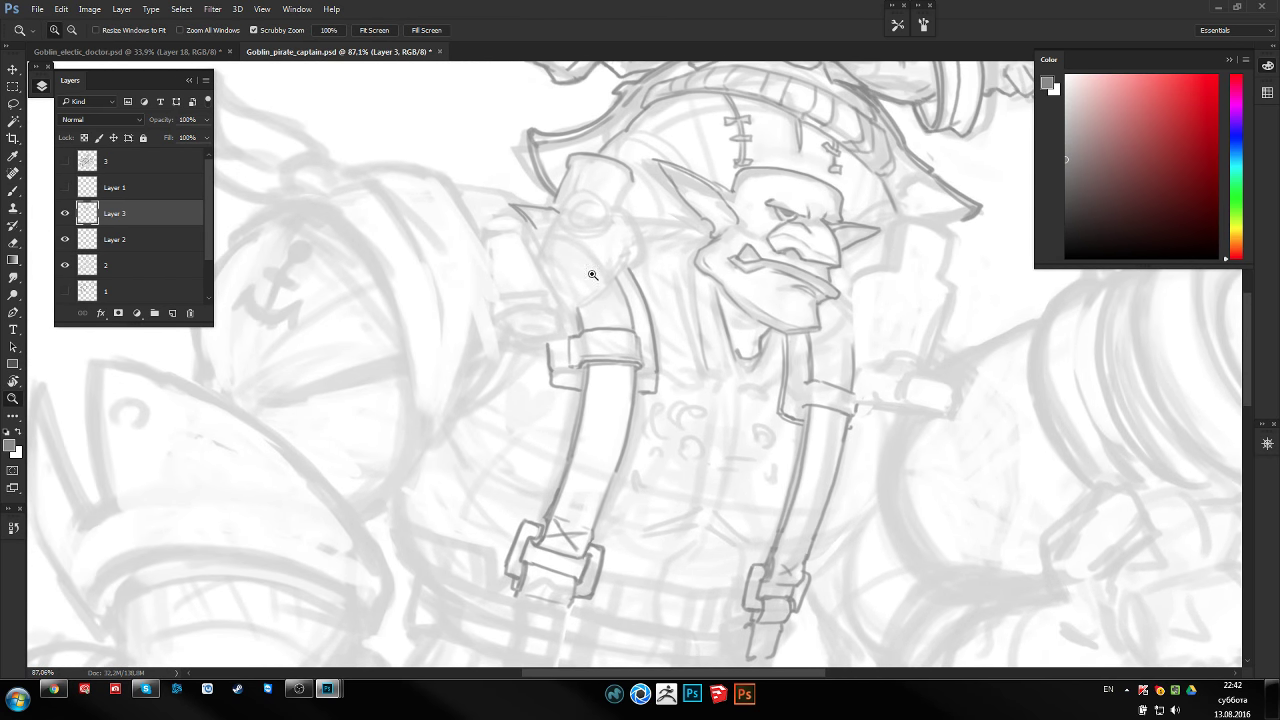
pyautogui.scroll(-2, 608, 288)
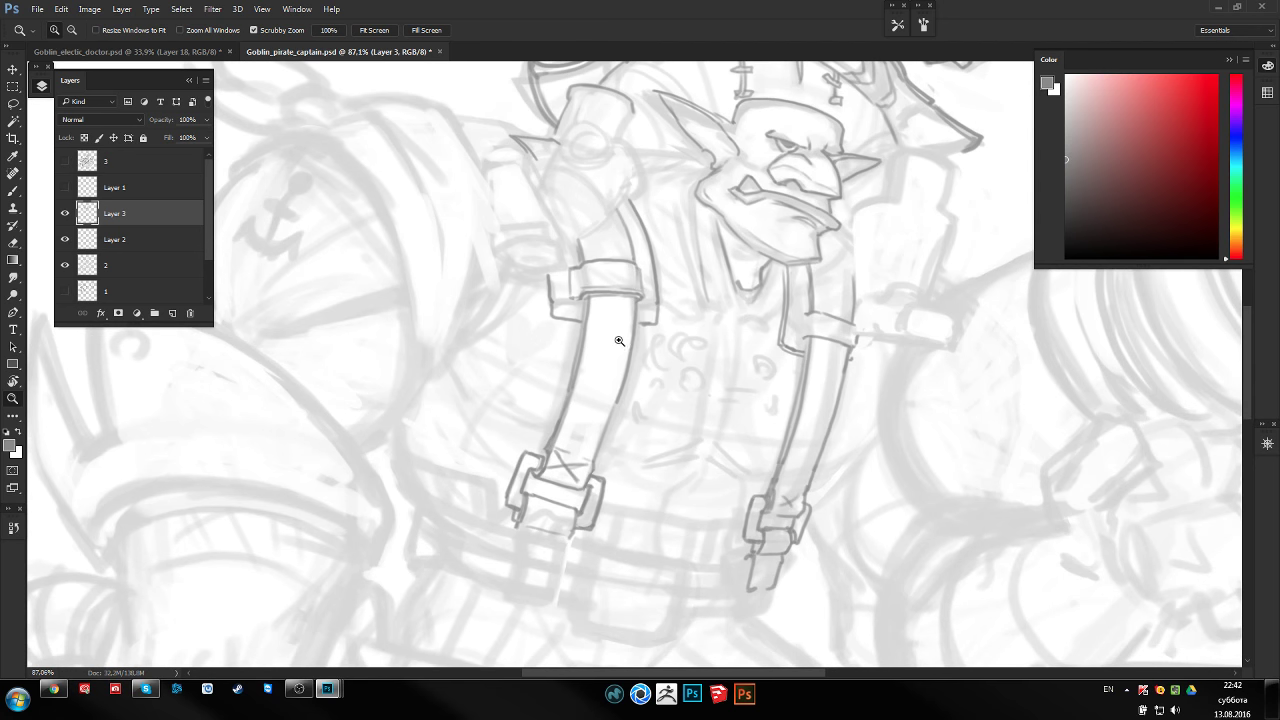
pyautogui.scroll(-1, 594, 363)
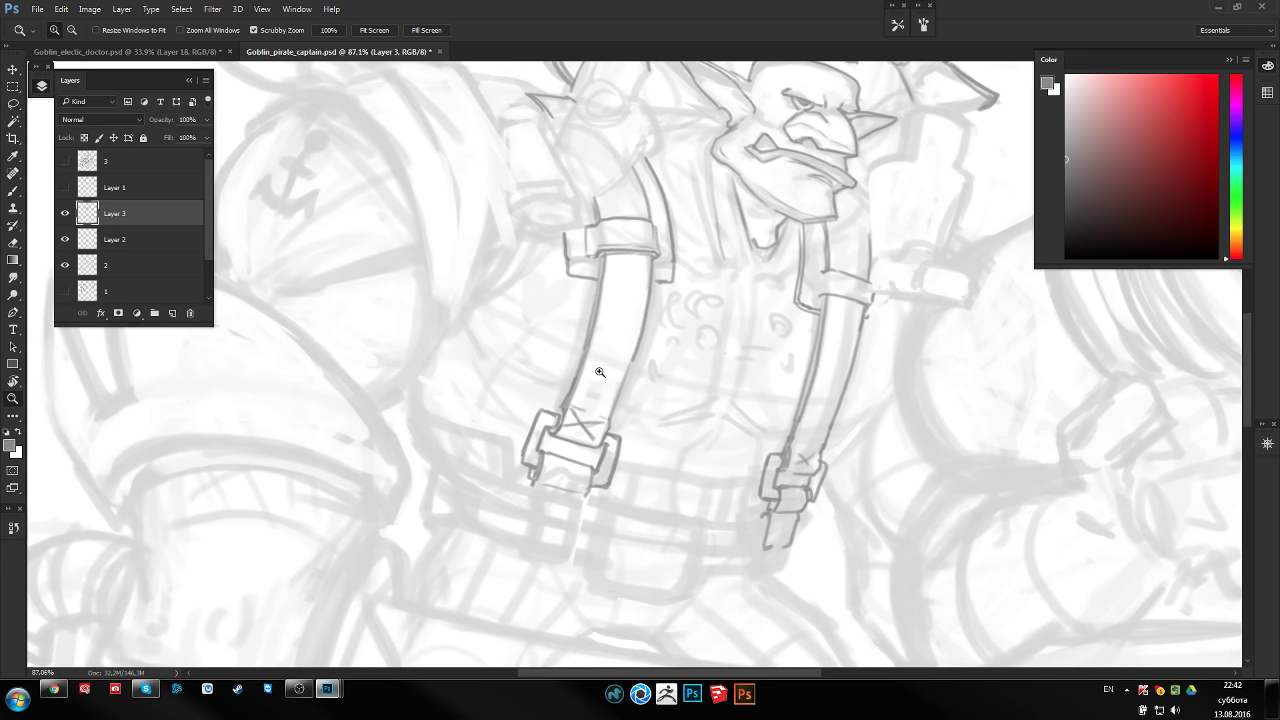
pyautogui.moveTo(560, 377); pyautogui.dragTo(600, 377)
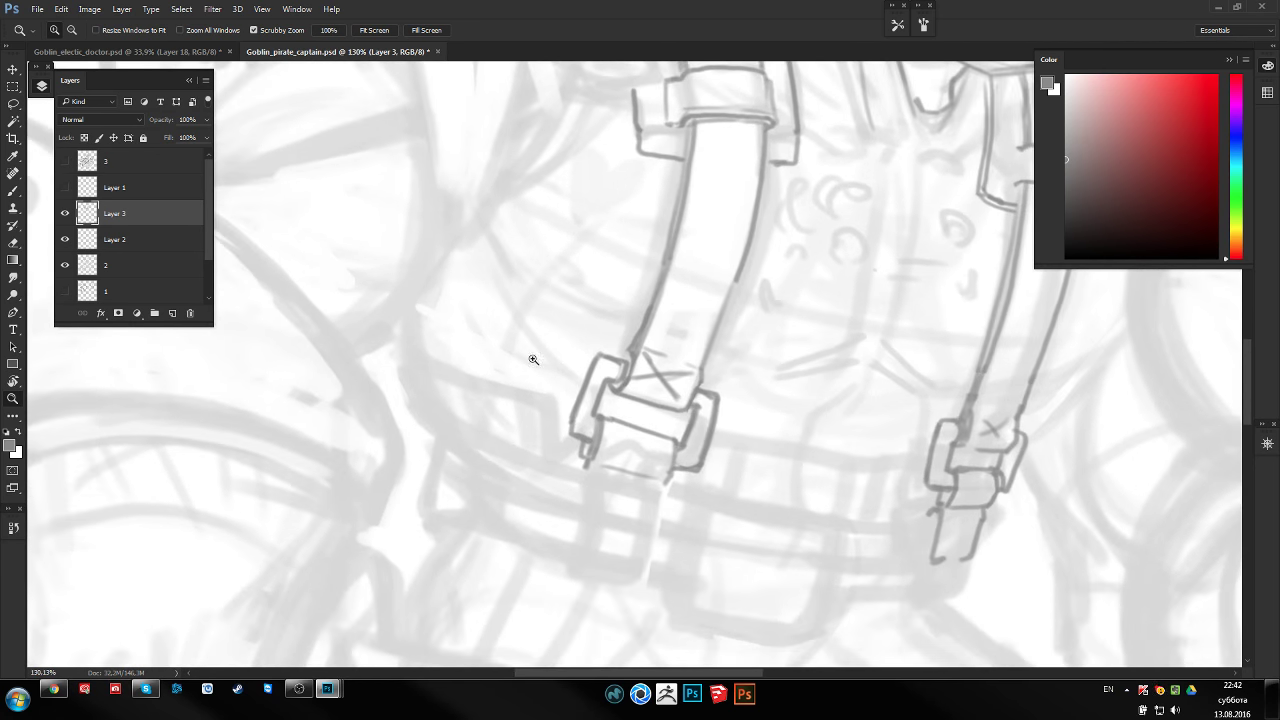
# Sketch a pouch flap's top edge left of the buckle and flip the canvas to check it
pyautogui.press('b')
pyautogui.moveTo(400, 354); pyautogui.dragTo(543, 400)
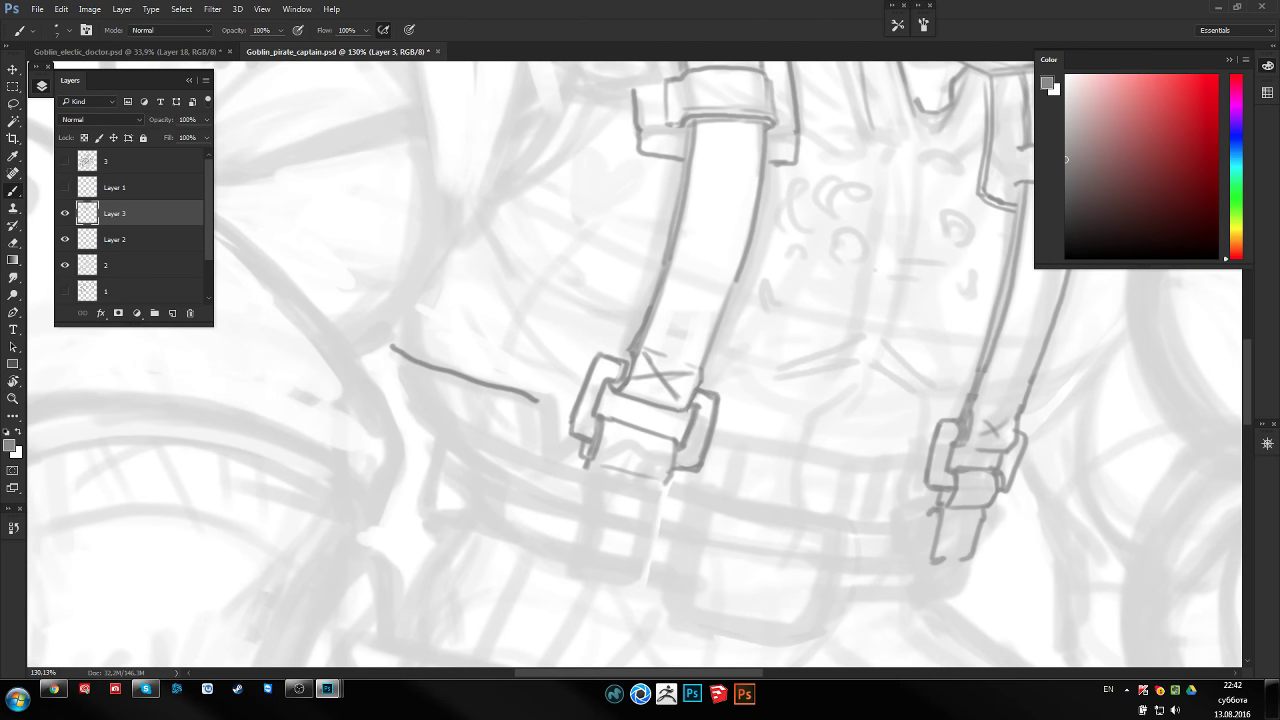
pyautogui.moveTo(394, 357)
pyautogui.mouseDown()
pyautogui.moveTo(516, 411)
pyautogui.moveTo(560, 411)
pyautogui.moveTo(534, 402)
pyautogui.moveTo(532, 451)
pyautogui.moveTo(592, 402)
pyautogui.moveTo(608, 340)
pyautogui.moveTo(717, 357)
pyautogui.moveTo(518, 432)
pyautogui.mouseUp()
pyautogui.hotkey('ctrl', 'z')
pyautogui.press('z')
pyautogui.hotkey('shift', 'h')
pyautogui.press('l')
pyautogui.hotkey('ctrl', 'd')
pyautogui.press('z')
pyautogui.press('b')
# Retrace the flap's top edge darker and draw its left side, curved bottom and a line below
pyautogui.moveTo(686, 398); pyautogui.dragTo(716, 364)
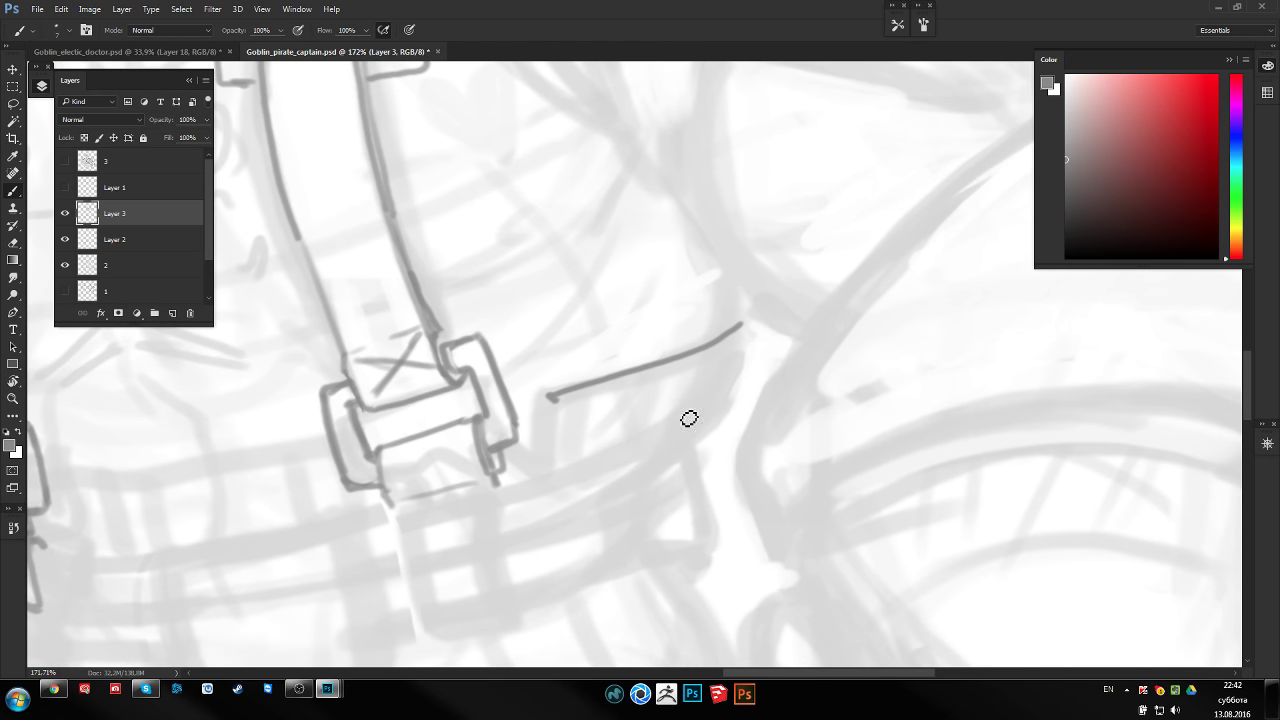
pyautogui.moveTo(560, 396); pyautogui.dragTo(758, 326)
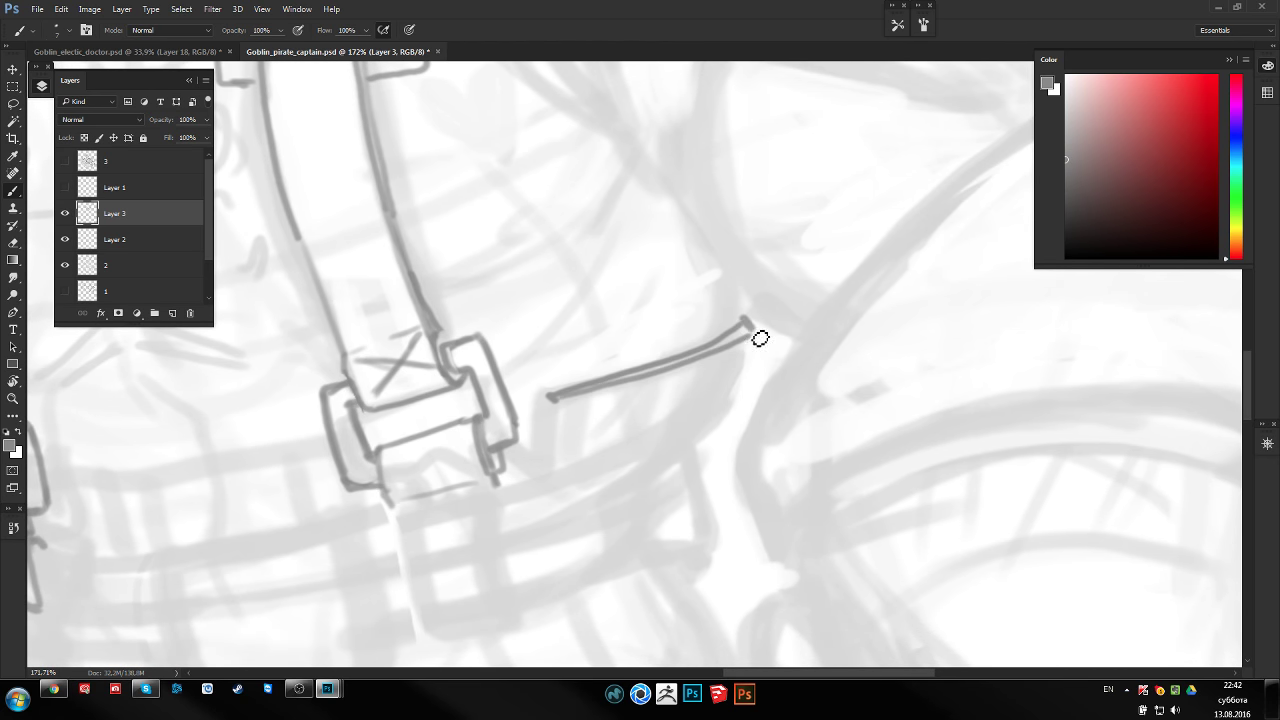
pyautogui.moveTo(548, 398); pyautogui.dragTo(538, 470)
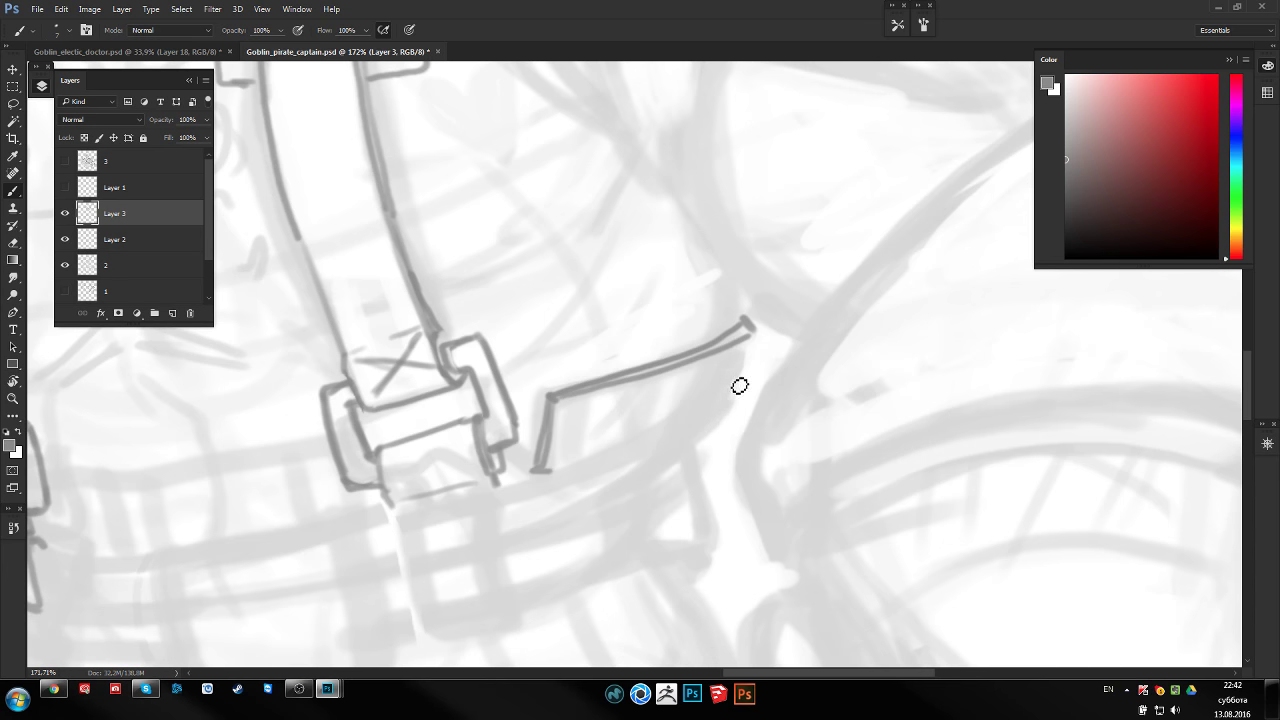
pyautogui.moveTo(738, 386); pyautogui.dragTo(550, 464)
pyautogui.moveTo(736, 387)
pyautogui.mouseDown()
pyautogui.moveTo(709, 449)
pyautogui.moveTo(644, 527)
pyautogui.moveTo(720, 453)
pyautogui.moveTo(660, 371)
pyautogui.moveTo(390, 410)
pyautogui.mouseUp()
pyautogui.press('r')
pyautogui.moveTo(537, 270); pyautogui.dragTo(821, 237)
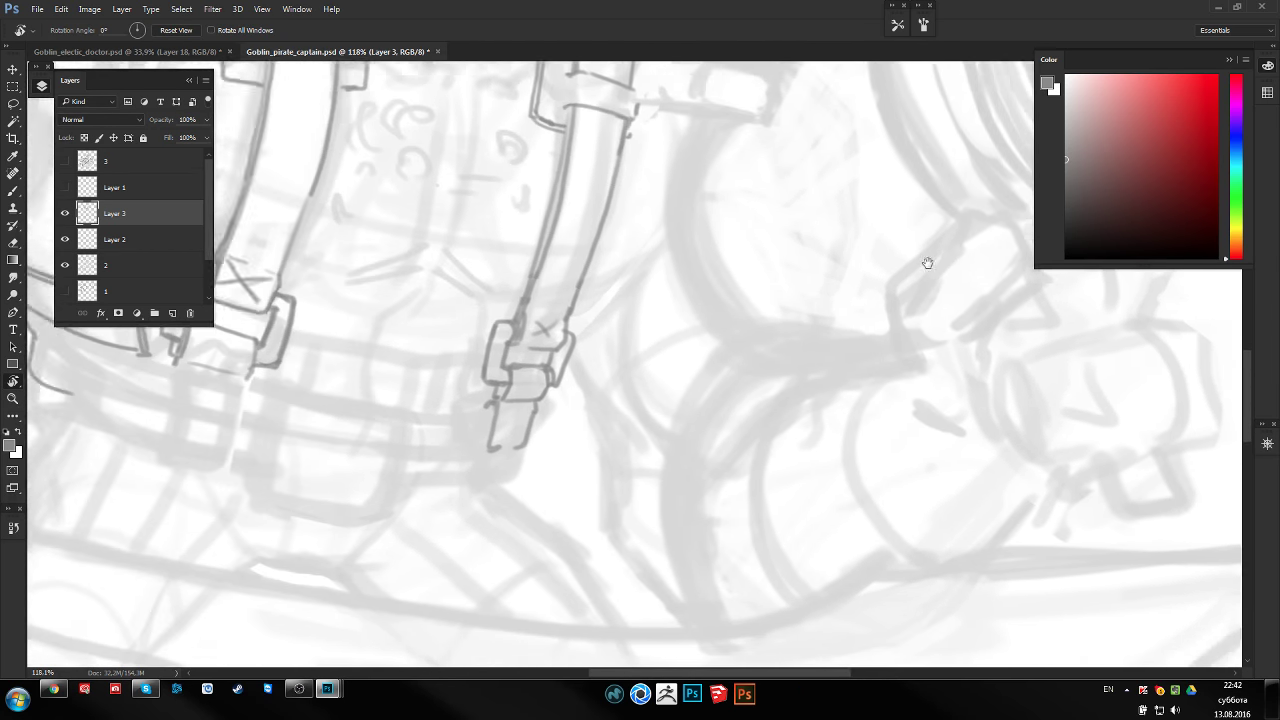
pyautogui.moveTo(408, 225); pyautogui.dragTo(480, 229)
pyautogui.moveTo(514, 294); pyautogui.dragTo(671, 345)
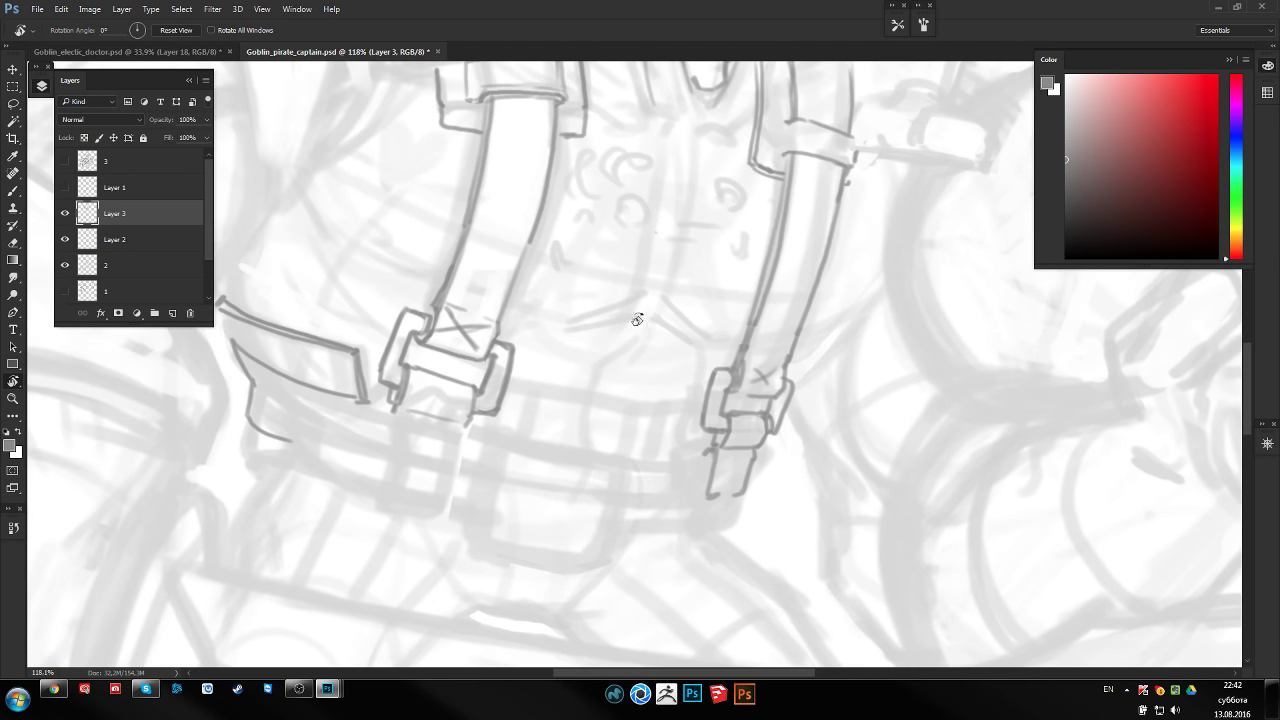
pyautogui.moveTo(609, 306); pyautogui.dragTo(645, 320)
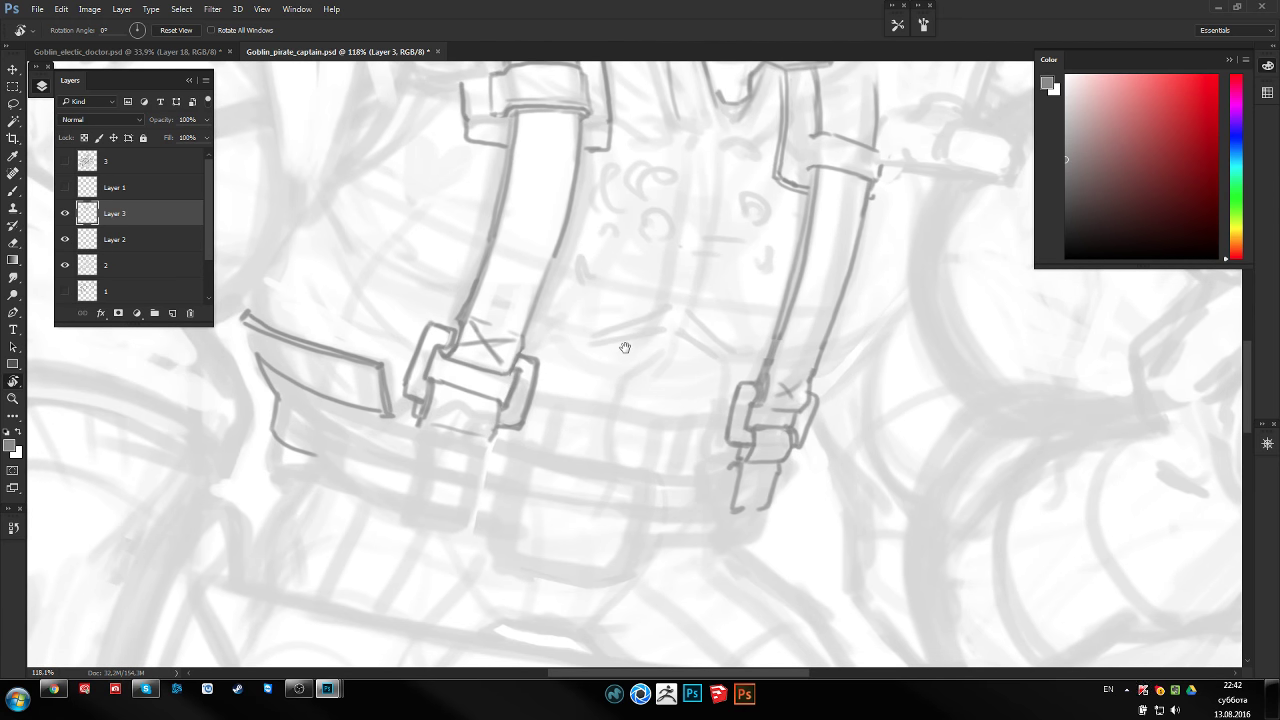
pyautogui.moveTo(623, 346); pyautogui.dragTo(643, 357)
# Draw the strap's hanging end below the left buckle: two parallel edges, a bottom and a crossing line
pyautogui.scroll(2, 281, 335)
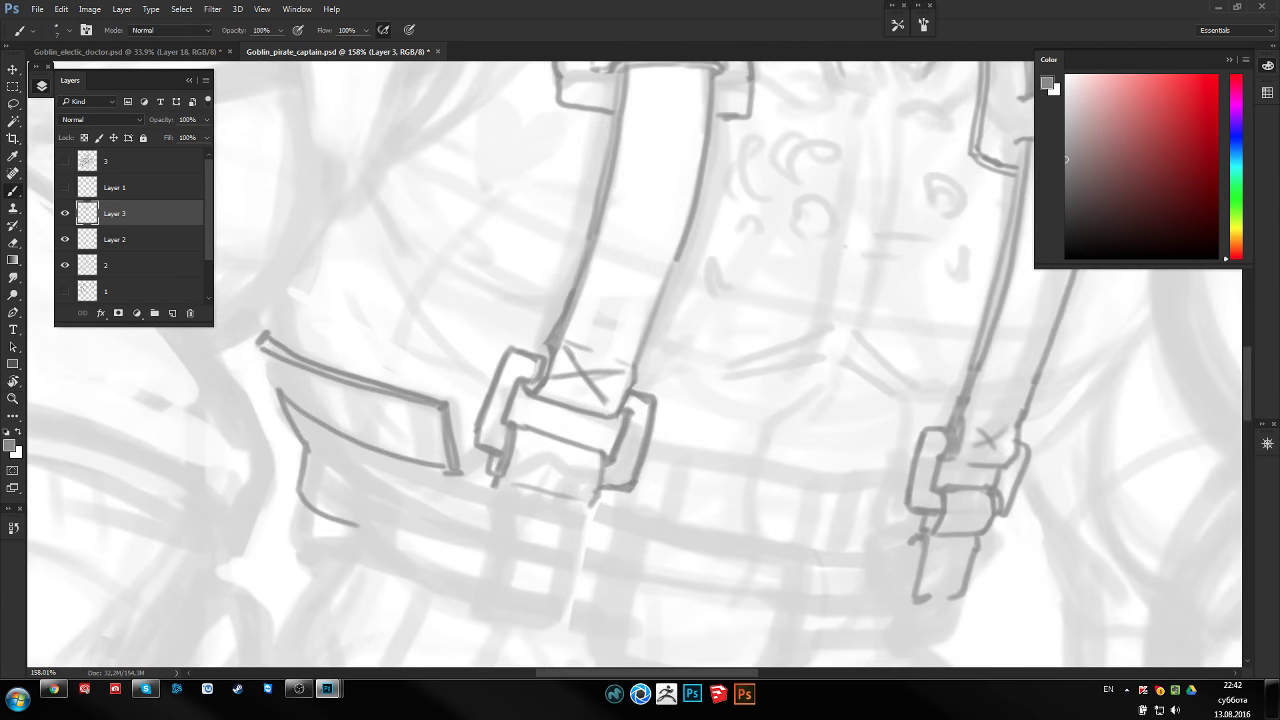
pyautogui.press('b')
pyautogui.moveTo(282, 400); pyautogui.dragTo(315, 318)
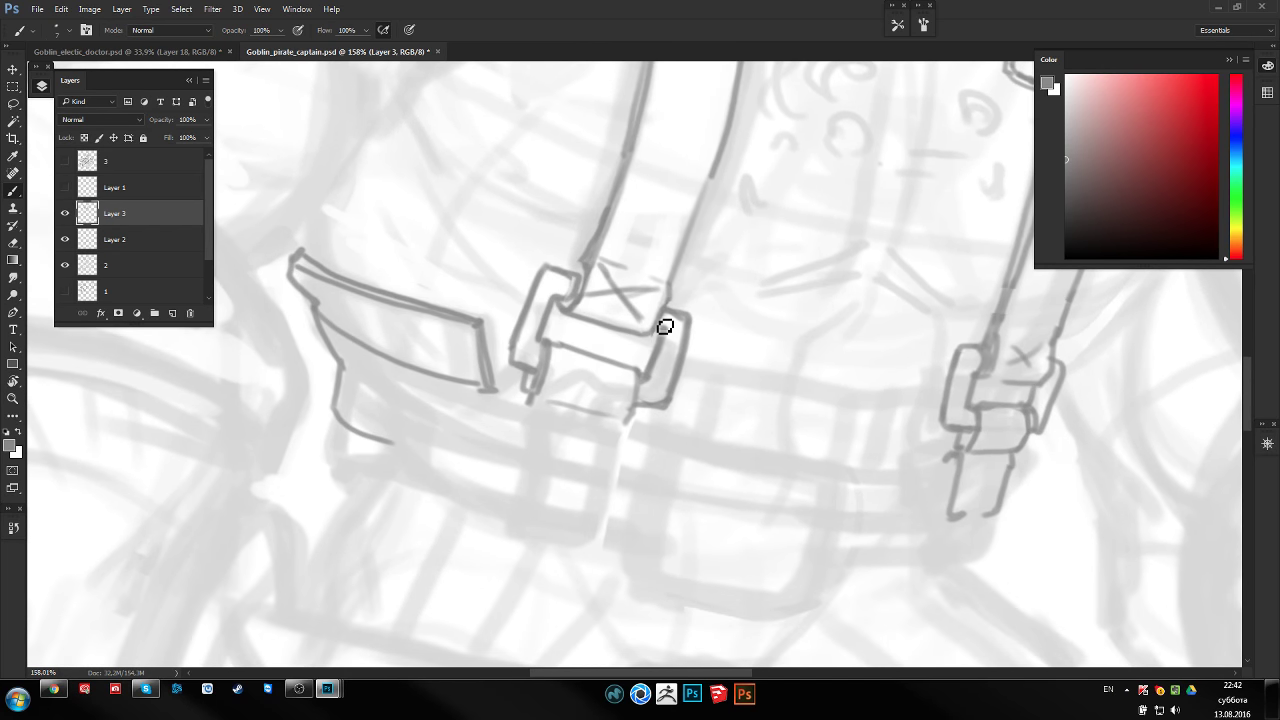
pyautogui.moveTo(677, 334); pyautogui.dragTo(749, 369)
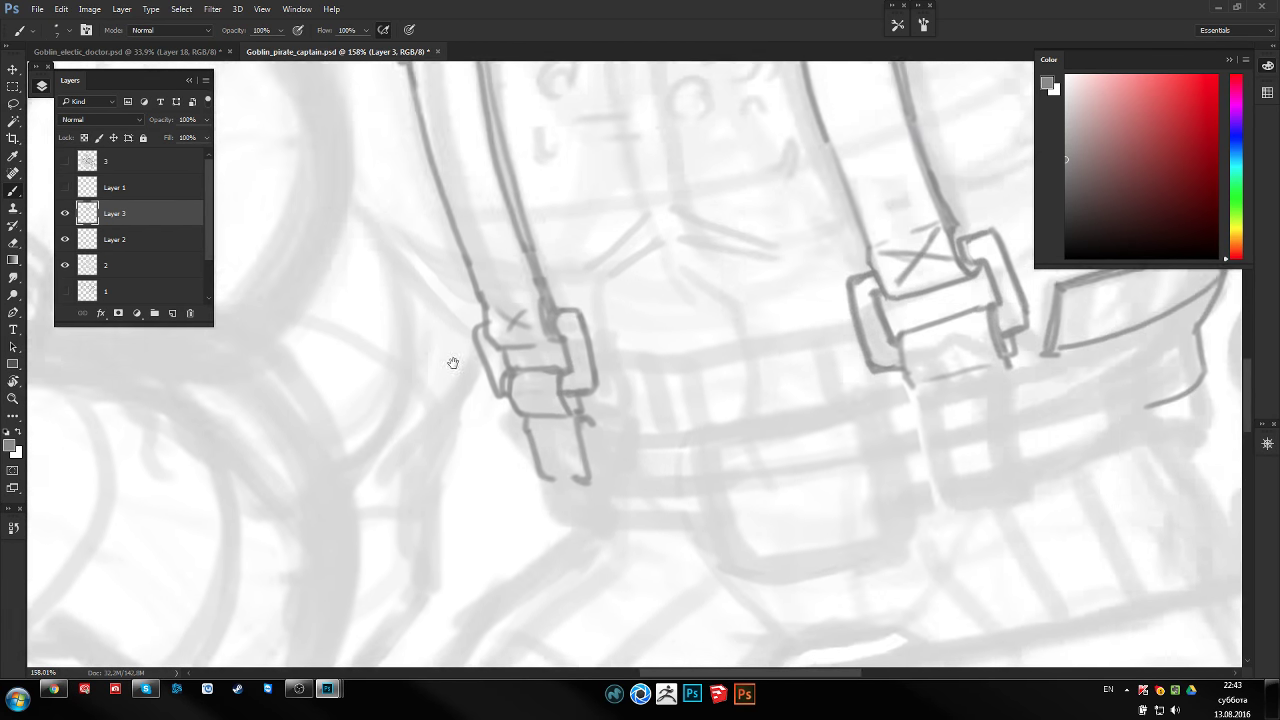
pyautogui.moveTo(865, 294); pyautogui.dragTo(632, 354)
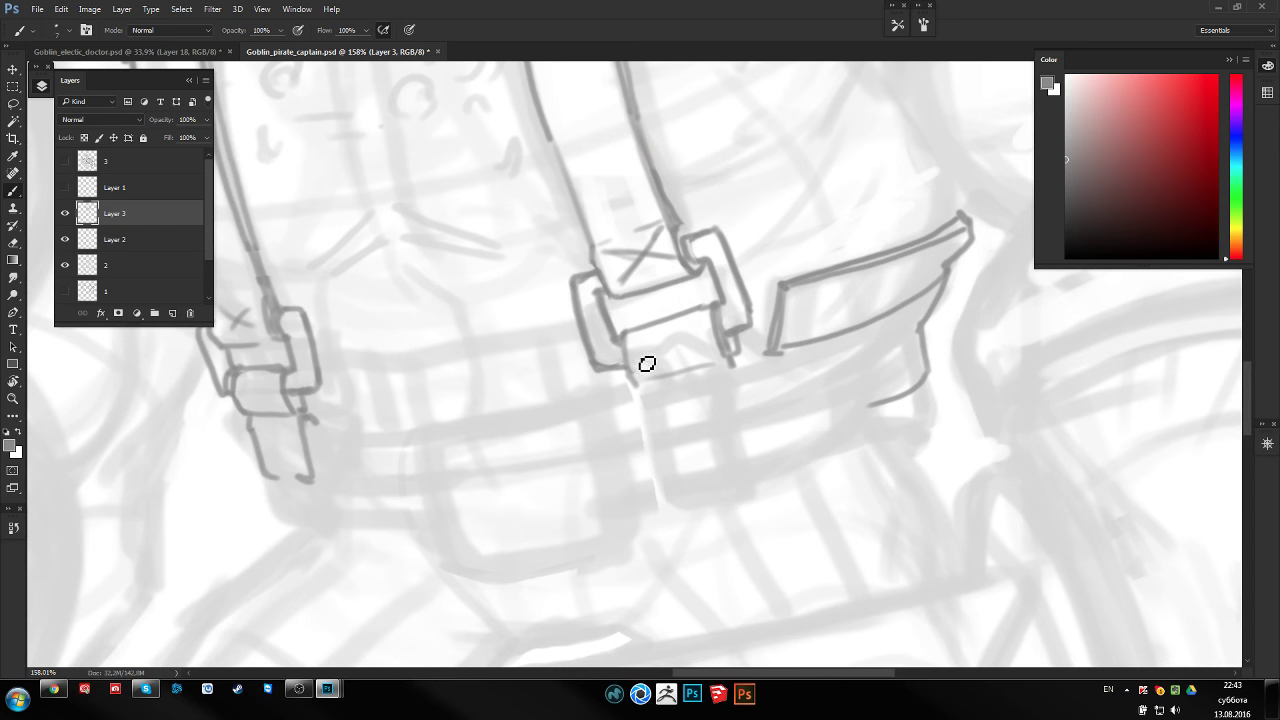
pyautogui.scroll(3, 717, 406)
pyautogui.moveTo(553, 302)
pyautogui.mouseDown()
pyautogui.moveTo(600, 472)
pyautogui.moveTo(632, 492)
pyautogui.mouseUp()
pyautogui.moveTo(690, 278)
pyautogui.mouseDown()
pyautogui.moveTo(692, 323)
pyautogui.moveTo(742, 452)
pyautogui.mouseUp()
pyautogui.moveTo(622, 492)
pyautogui.mouseDown()
pyautogui.moveTo(711, 477)
pyautogui.moveTo(745, 455)
pyautogui.mouseUp()
pyautogui.moveTo(566, 302); pyautogui.dragTo(680, 276)
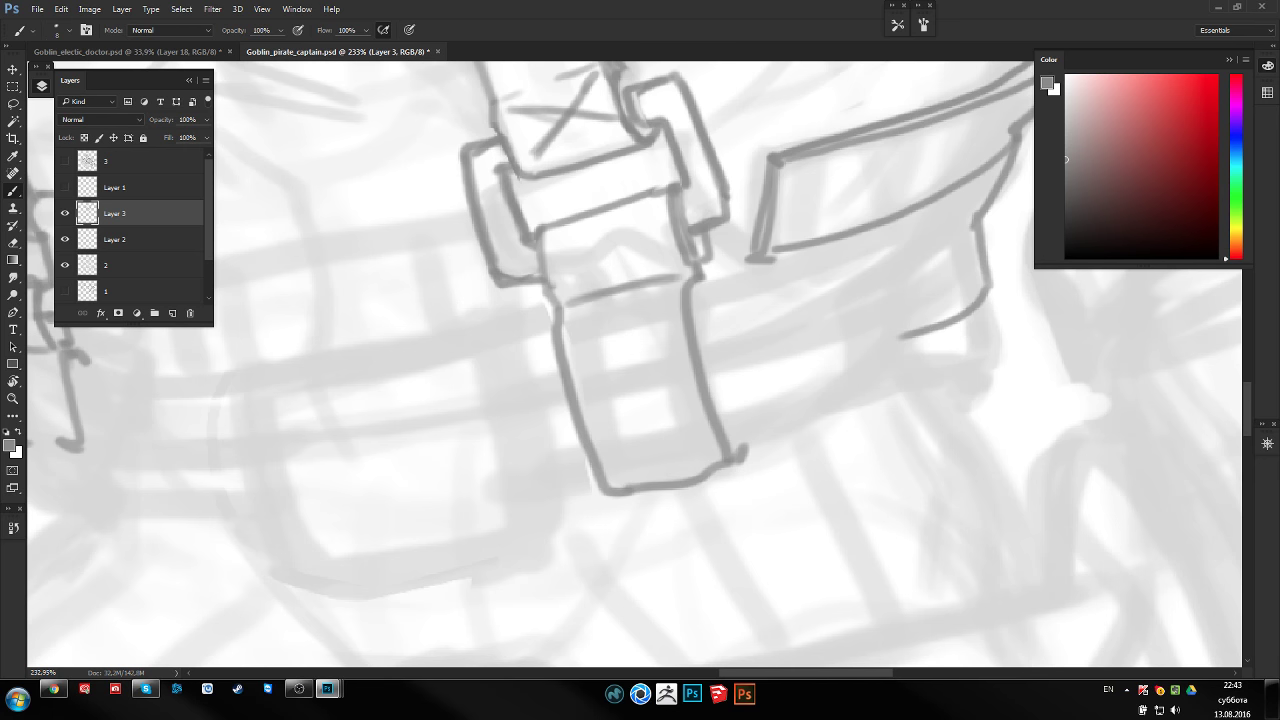
# Narrow and tilt one strap-end edge line using a Lasso selection and Free Transform
pyautogui.press('z')
pyautogui.moveTo(608, 246)
pyautogui.mouseDown()
pyautogui.moveTo(593, 336)
pyautogui.moveTo(689, 330)
pyautogui.mouseUp()
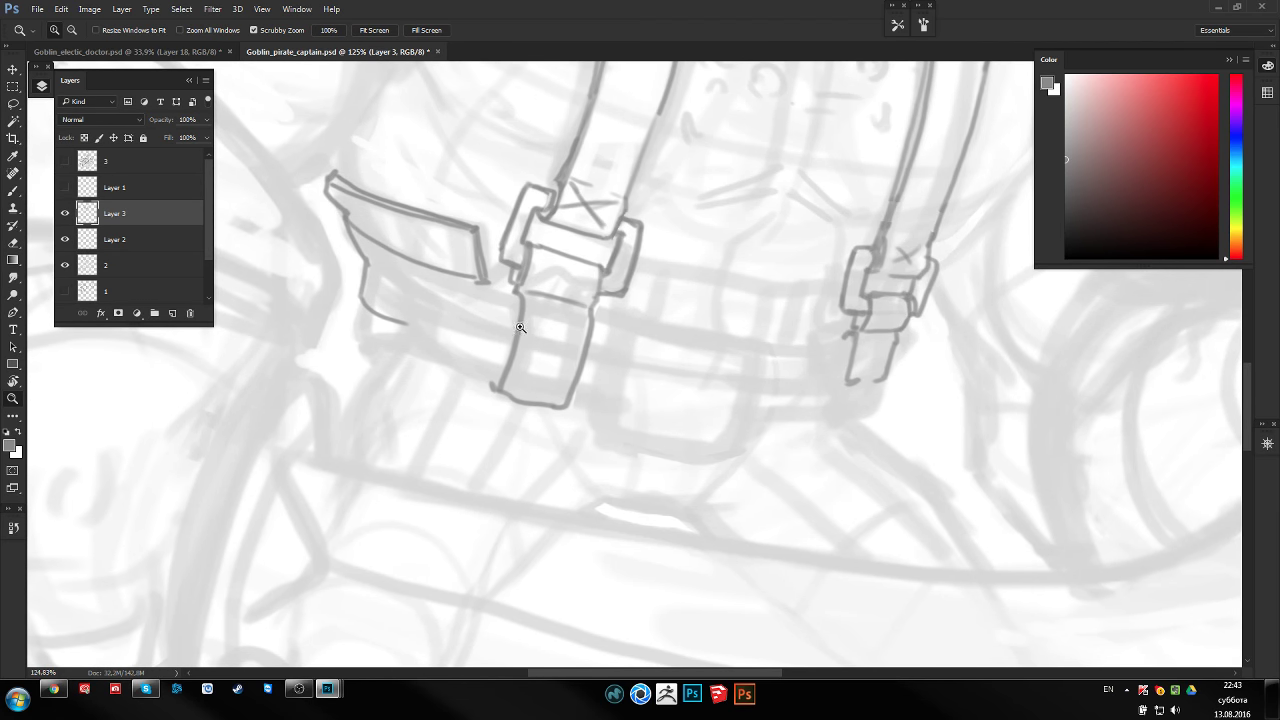
pyautogui.press('l')
pyautogui.moveTo(497, 384); pyautogui.dragTo(506, 295)
pyautogui.hotkey('ctrl', 't')
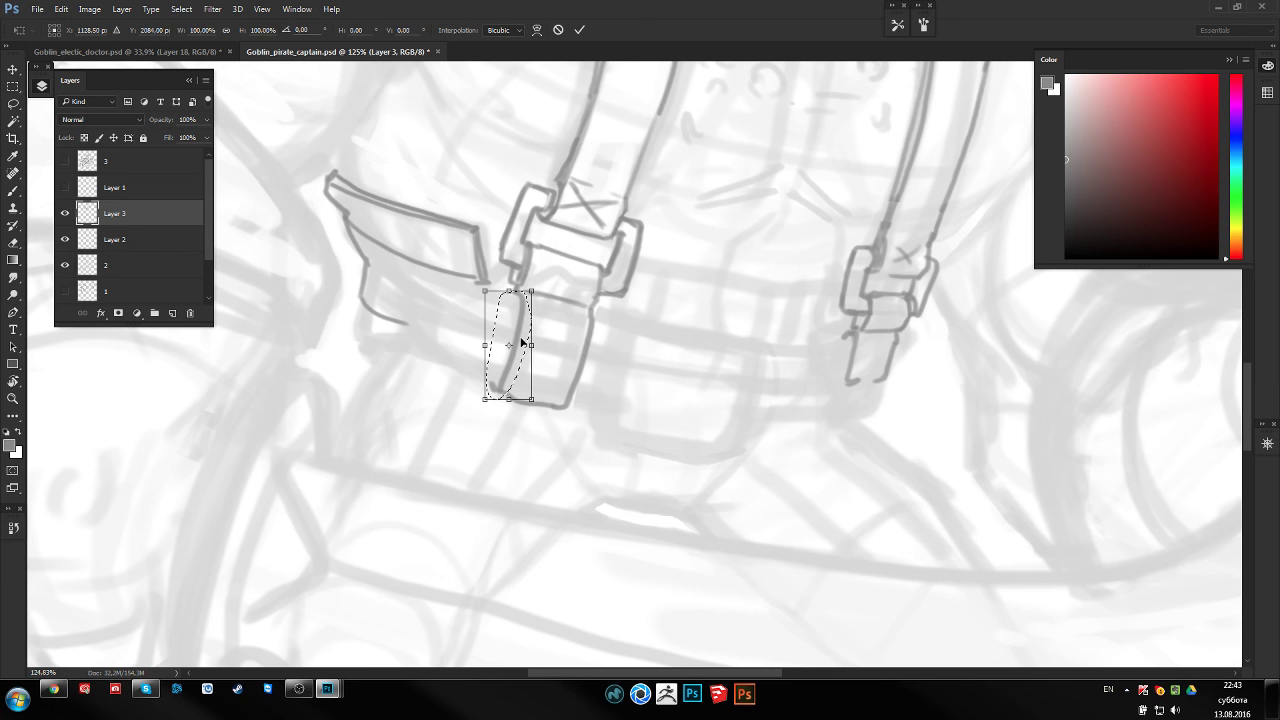
pyautogui.rightClick(508, 337)
pyautogui.click(530, 344)
pyautogui.moveTo(530, 344)
pyautogui.mouseDown()
pyautogui.moveTo(507, 294)
pyautogui.moveTo(871, 329)
pyautogui.moveTo(586, 363)
pyautogui.moveTo(763, 380)
pyautogui.mouseUp()
pyautogui.press('Return')
pyautogui.hotkey('ctrl', 'd')
# Erase and redraw the strap end's bottom edge
pyautogui.press('e')
pyautogui.moveTo(670, 515); pyautogui.dragTo(563, 546)
pyautogui.press('b')
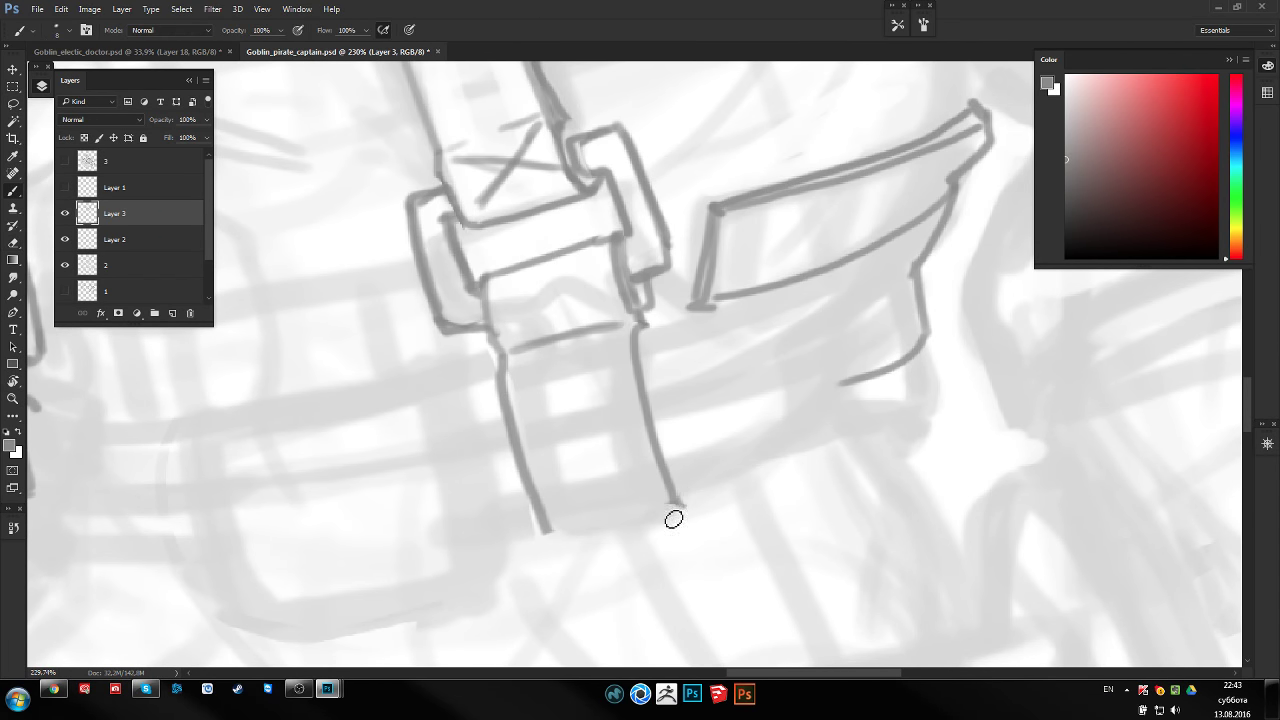
pyautogui.moveTo(554, 535)
pyautogui.mouseDown()
pyautogui.moveTo(685, 502)
pyautogui.moveTo(686, 532)
pyautogui.mouseUp()
pyautogui.press('e')
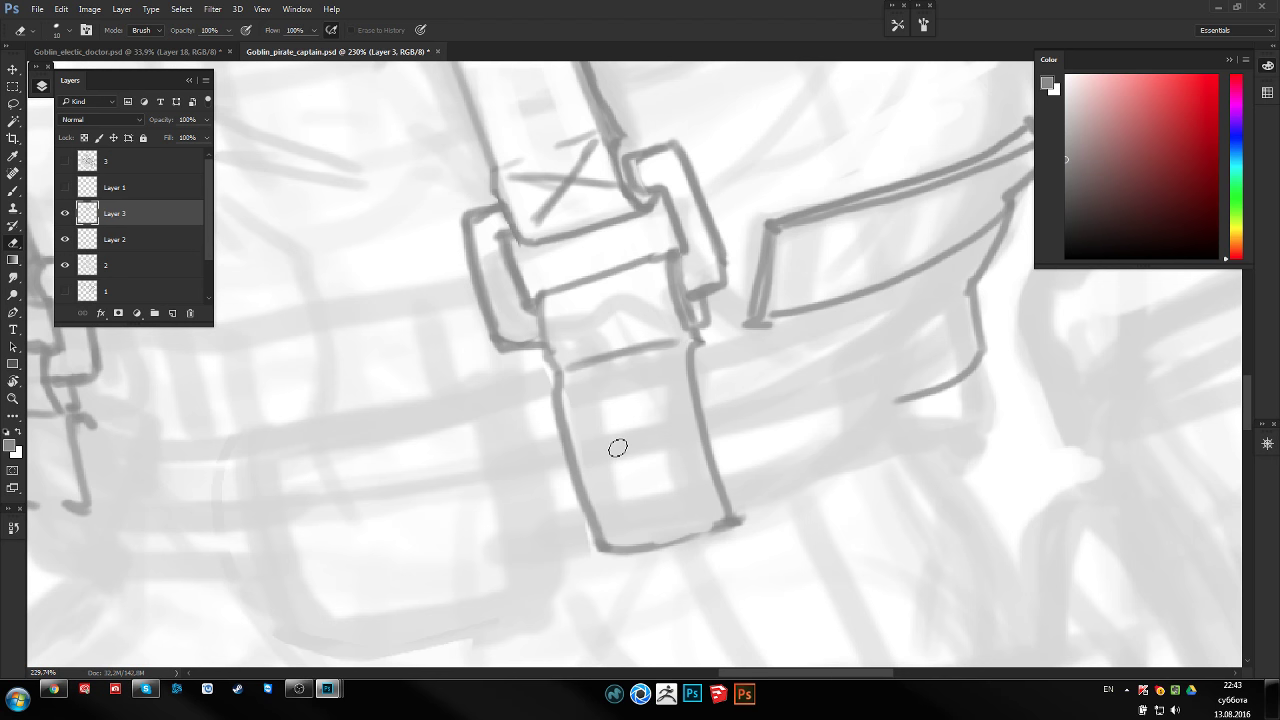
pyautogui.moveTo(552, 492); pyautogui.dragTo(570, 452)
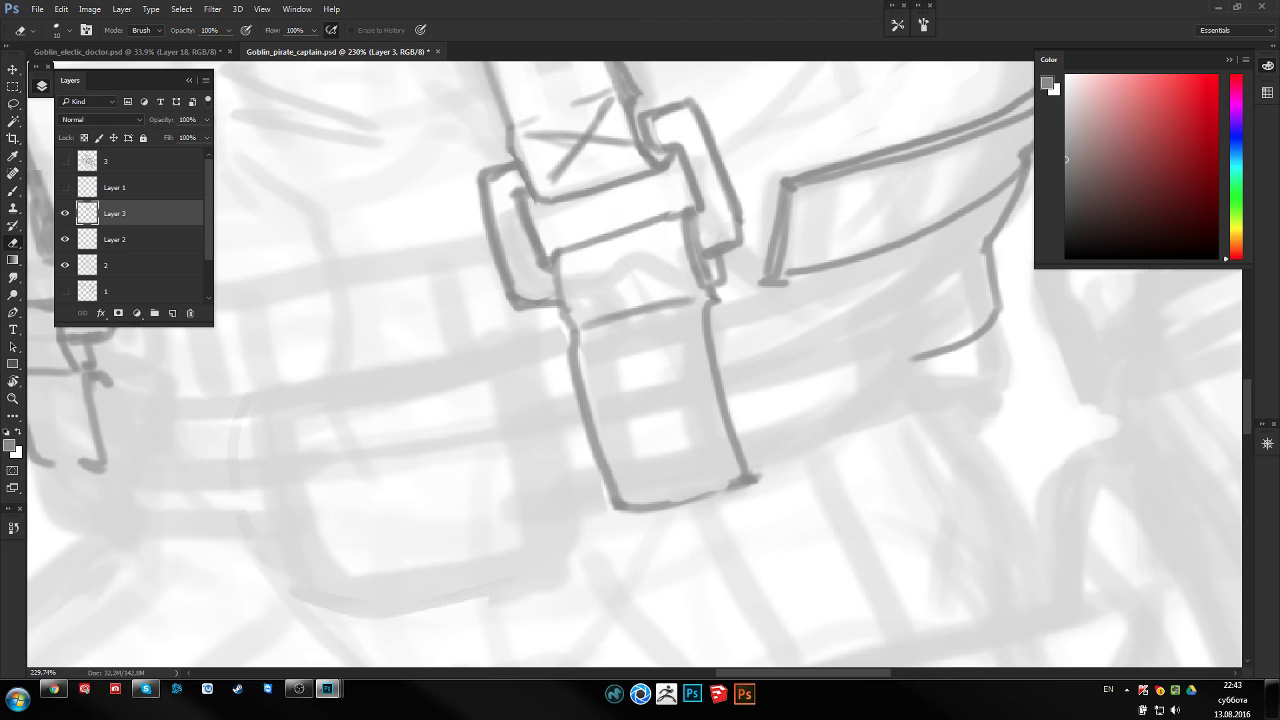
# Draw the belt line and curved lower edge beneath the pouch flap
pyautogui.press('b')
pyautogui.moveTo(751, 322)
pyautogui.mouseDown()
pyautogui.moveTo(669, 384)
pyautogui.moveTo(920, 256)
pyautogui.mouseUp()
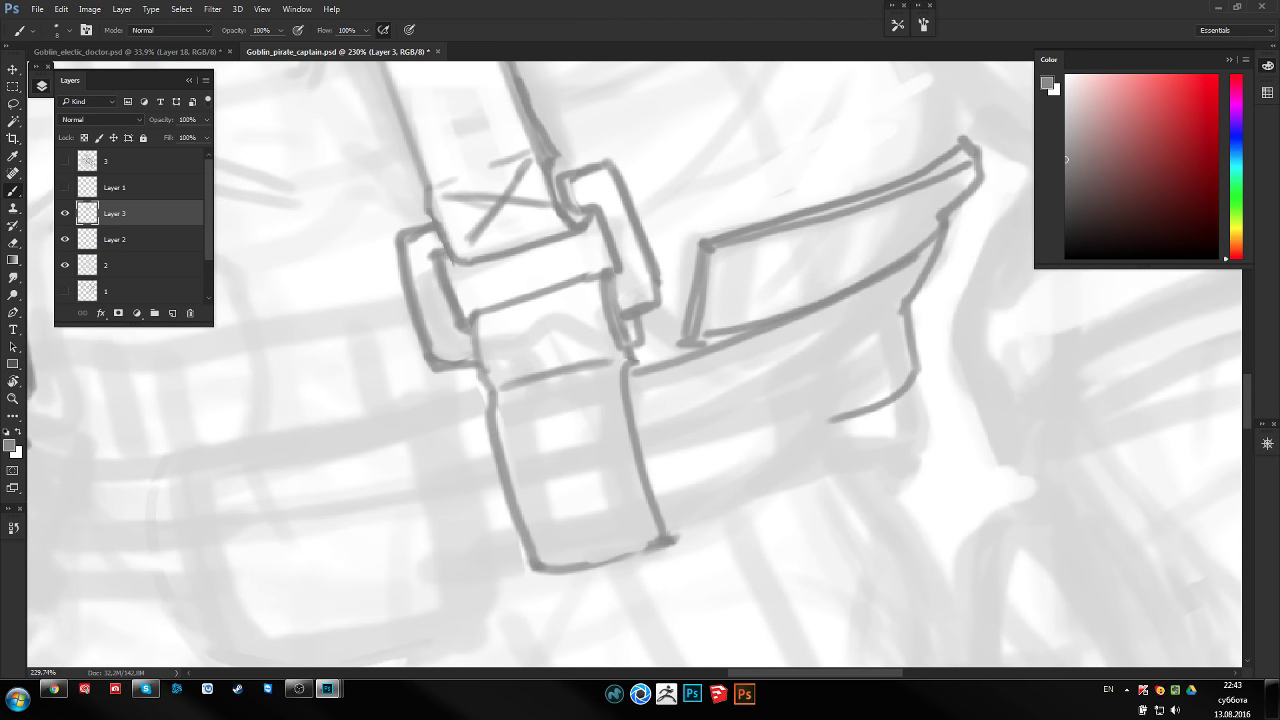
pyautogui.hotkey('ctrl', 'z')
pyautogui.moveTo(702, 360); pyautogui.dragTo(945, 248)
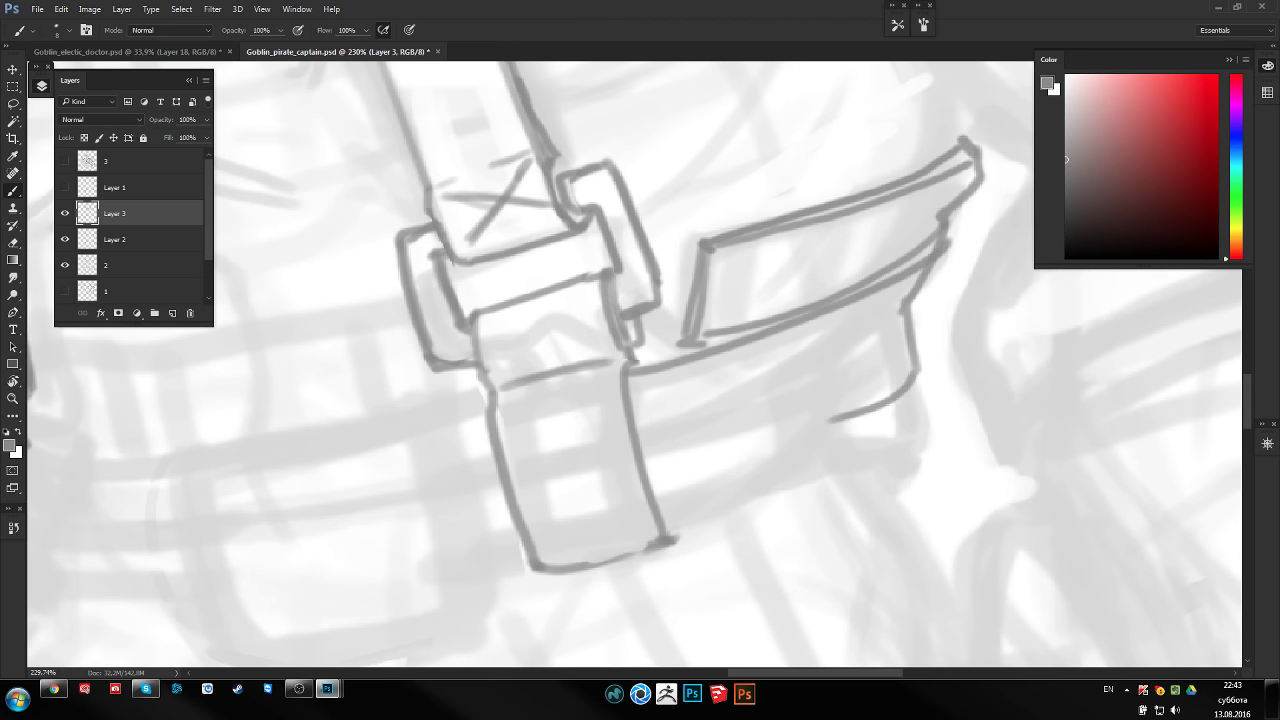
pyautogui.moveTo(706, 368); pyautogui.dragTo(915, 272)
pyautogui.moveTo(800, 349)
pyautogui.mouseDown()
pyautogui.moveTo(802, 309)
pyautogui.moveTo(801, 334)
pyautogui.mouseUp()
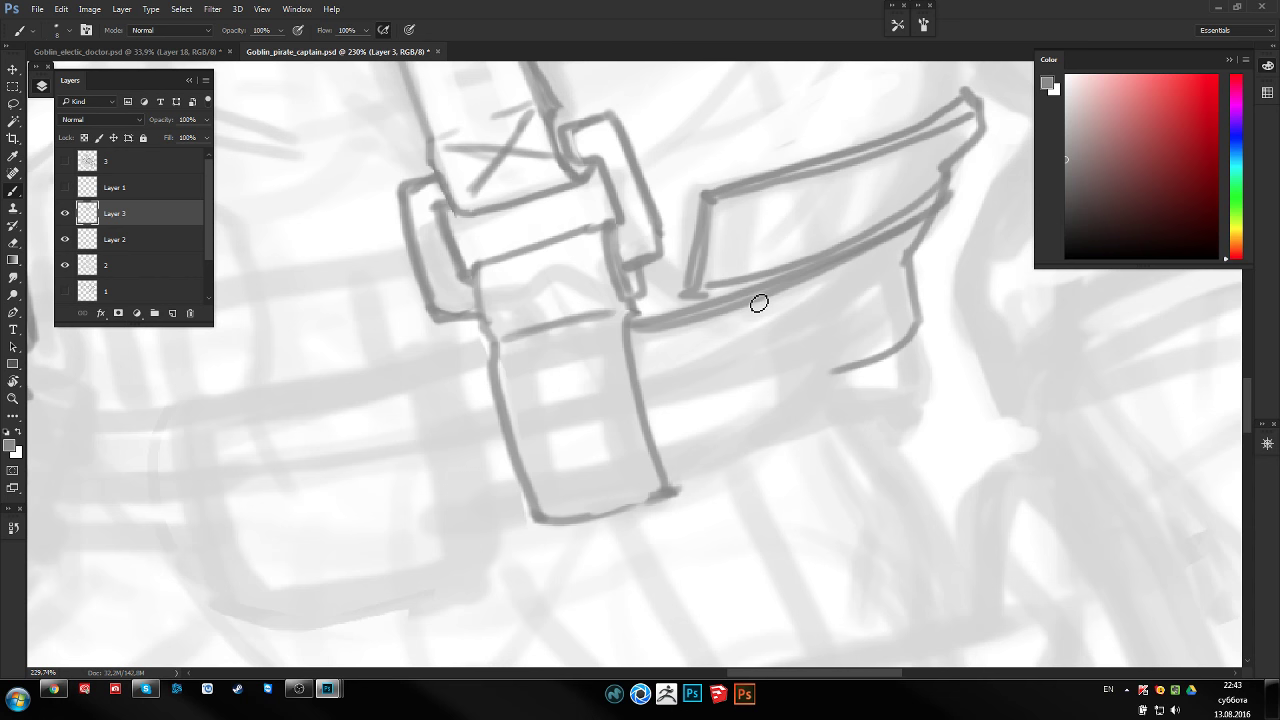
pyautogui.moveTo(796, 396)
pyautogui.mouseDown()
pyautogui.moveTo(906, 330)
pyautogui.moveTo(910, 340)
pyautogui.moveTo(657, 457)
pyautogui.mouseUp()
pyautogui.press('z')
pyautogui.moveTo(721, 381)
pyautogui.mouseDown()
pyautogui.moveTo(569, 377)
pyautogui.moveTo(603, 400)
pyautogui.moveTo(572, 447)
pyautogui.moveTo(595, 415)
pyautogui.mouseUp()
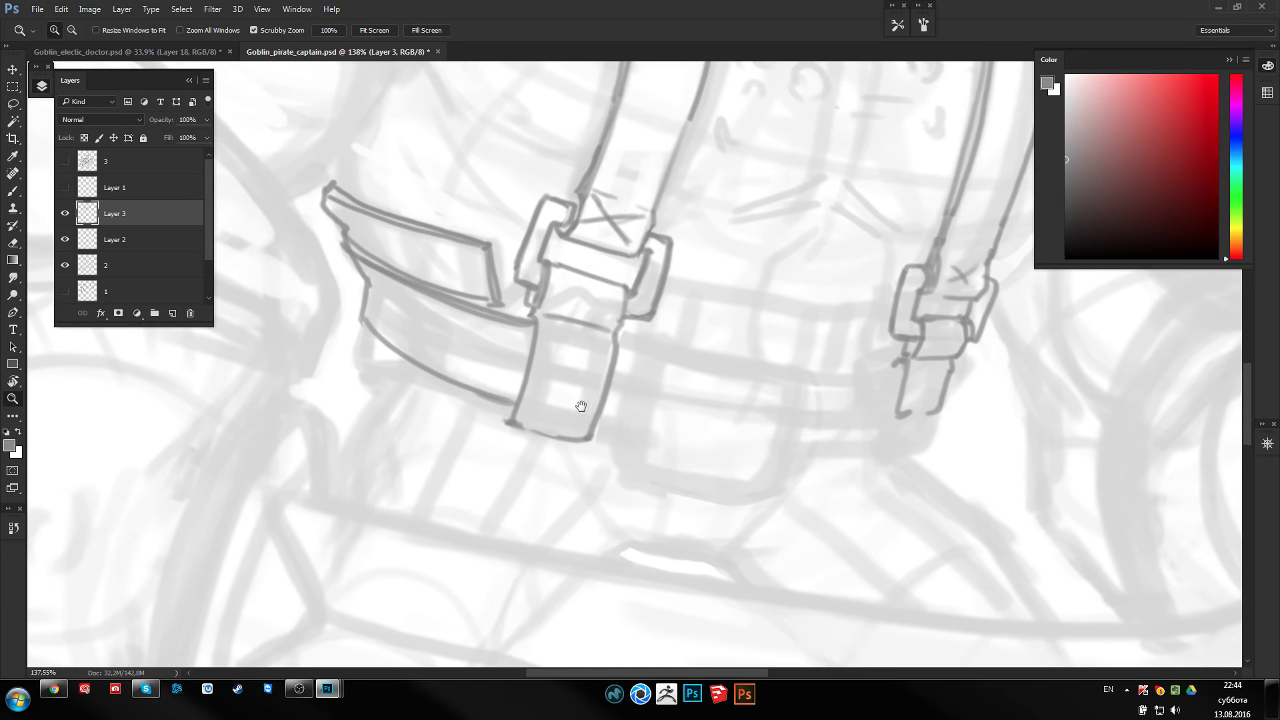
# Ink a dark line across the left strap buckle and along the belt's top edge between both buckles
pyautogui.press('e')
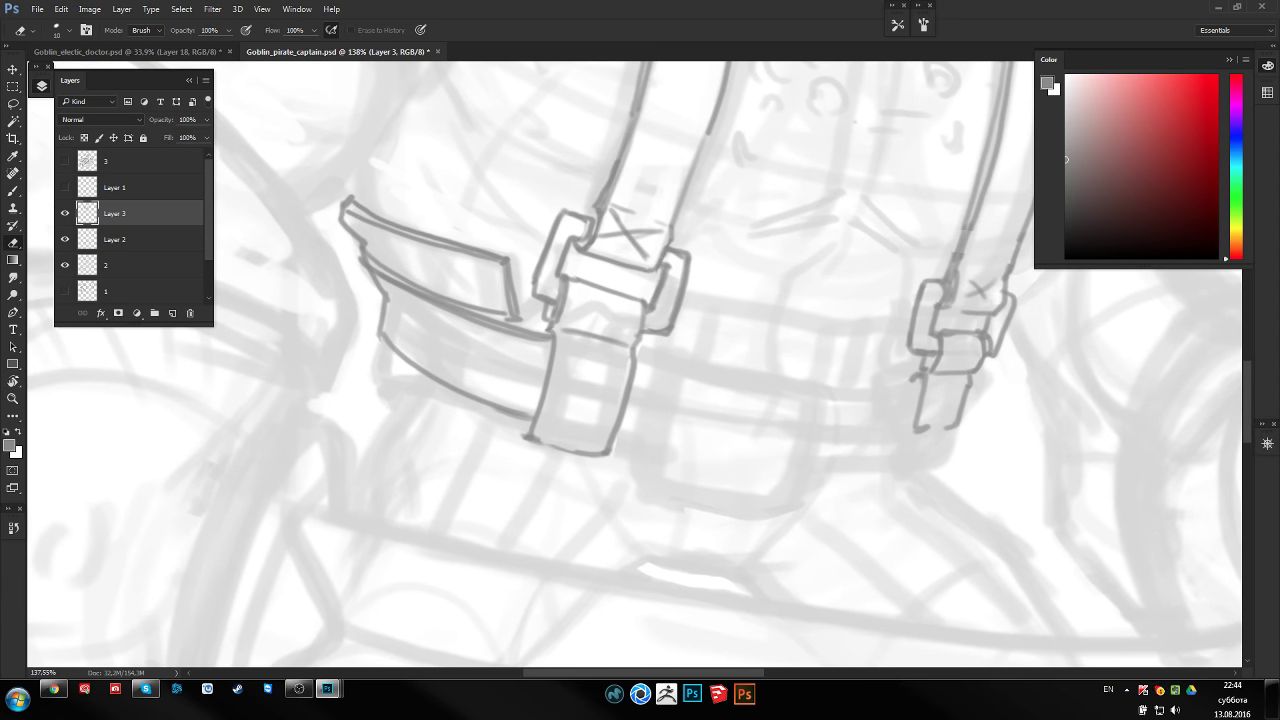
pyautogui.moveTo(575, 426); pyautogui.dragTo(602, 357)
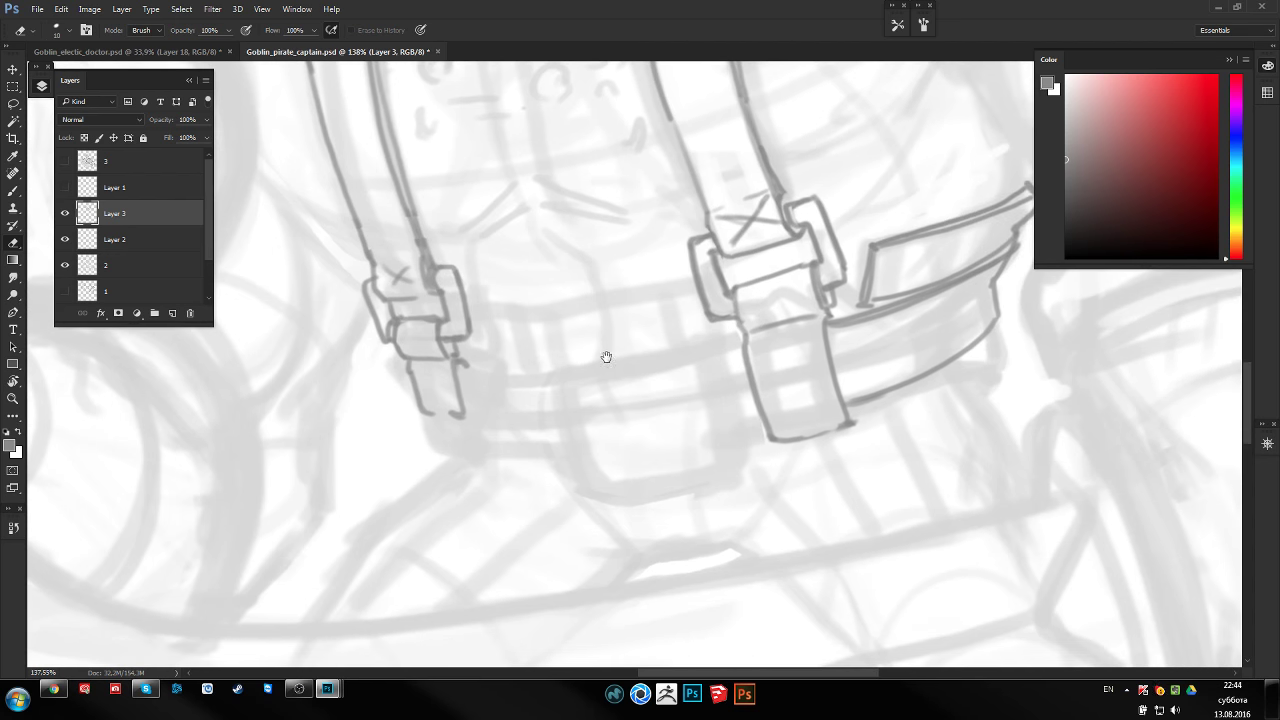
pyautogui.moveTo(602, 357); pyautogui.dragTo(619, 347)
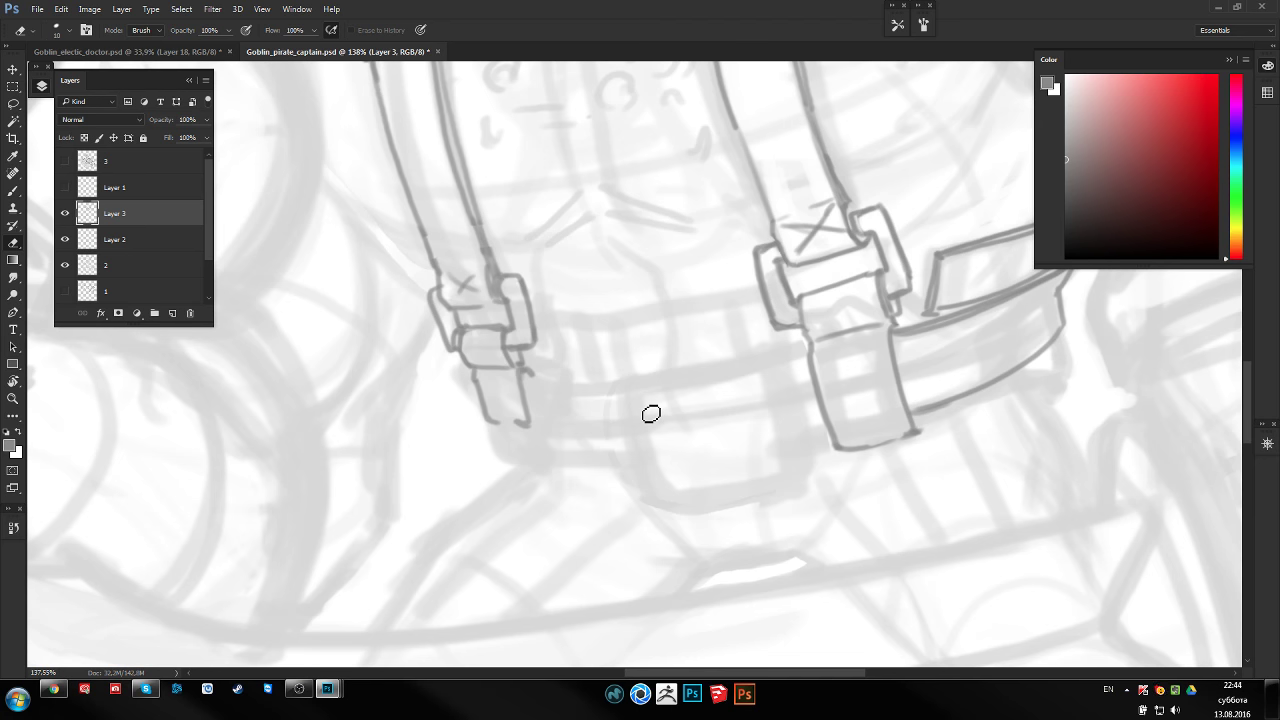
pyautogui.scroll(5, 686, 408)
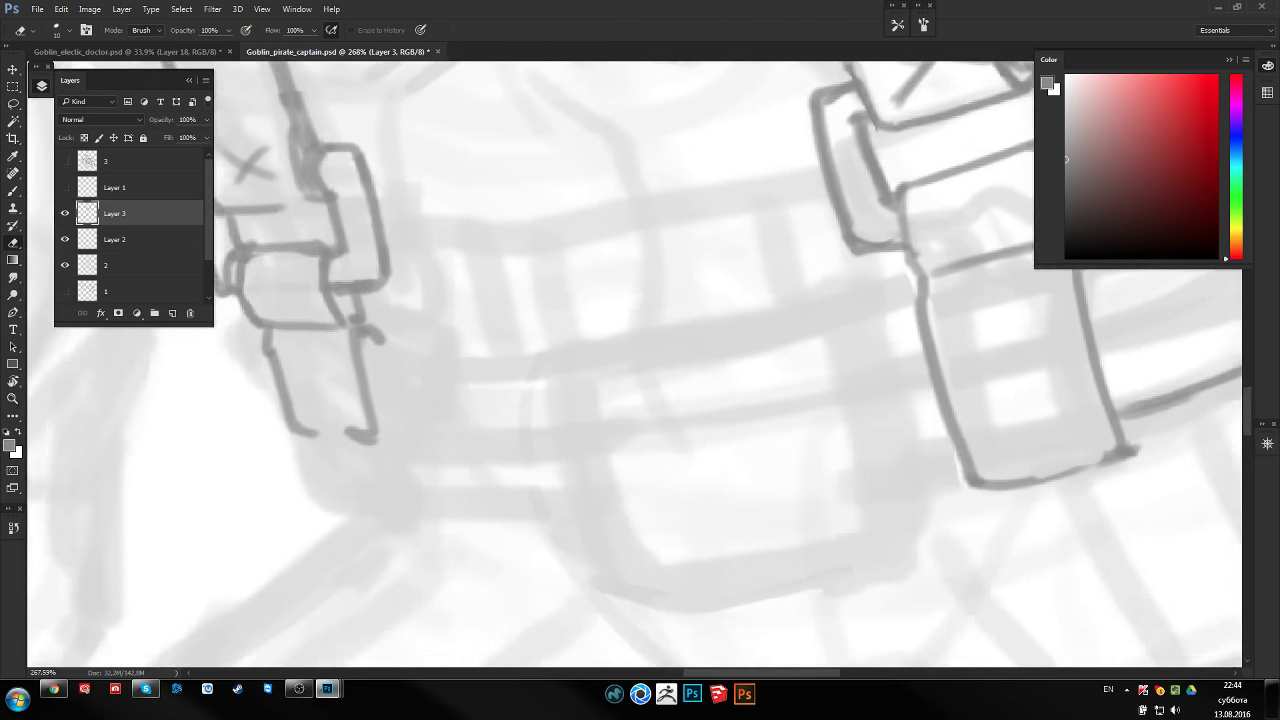
pyautogui.scroll(1, 423, 300)
pyautogui.press('b')
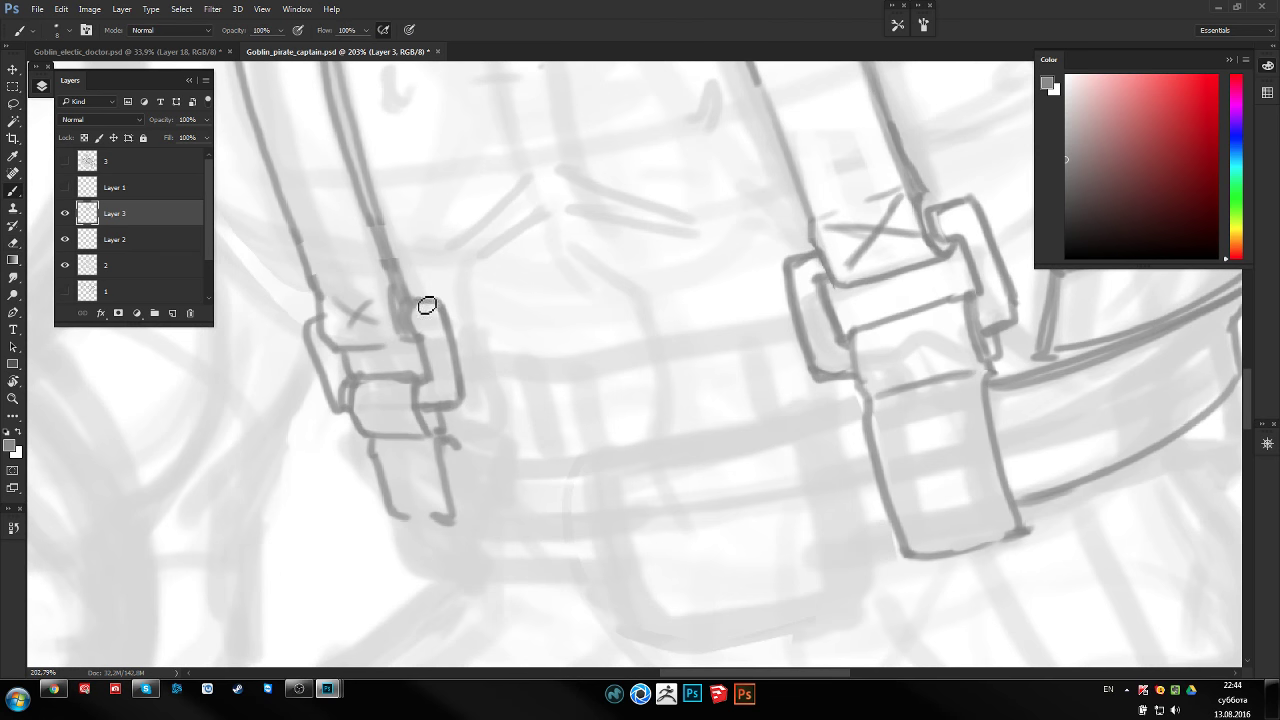
pyautogui.scroll(2, 409, 294)
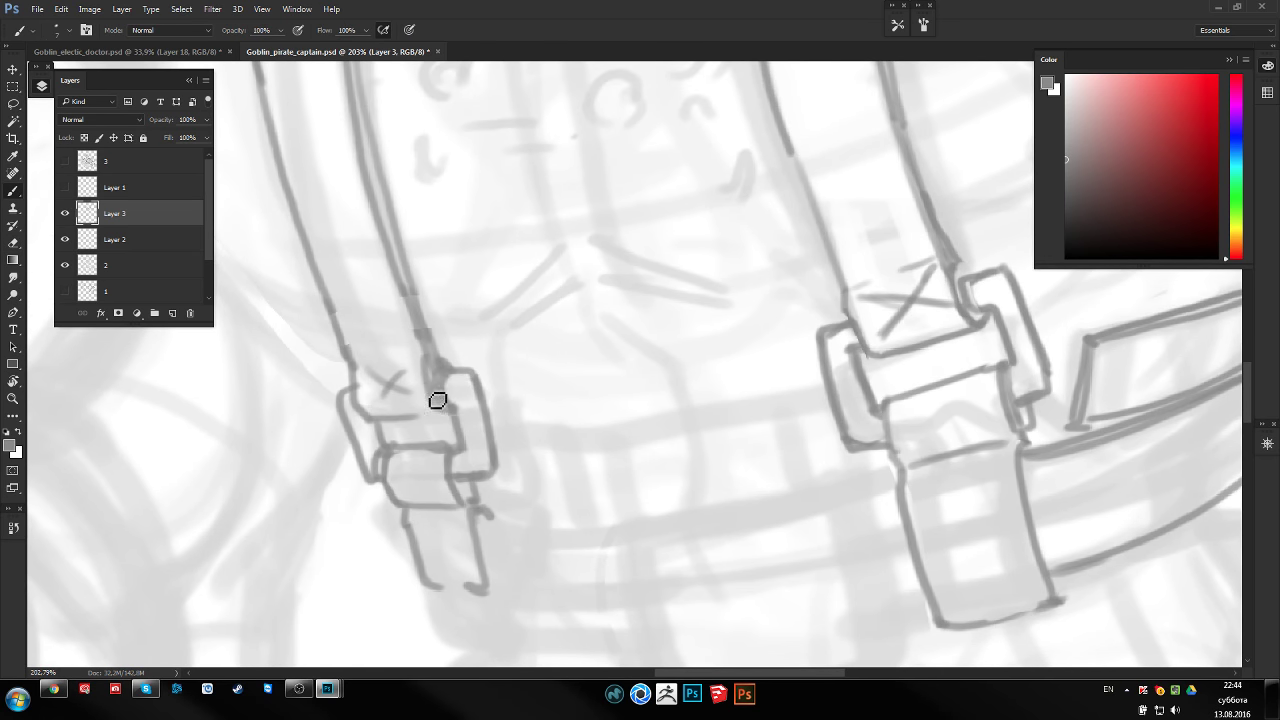
pyautogui.moveTo(380, 421); pyautogui.dragTo(428, 417)
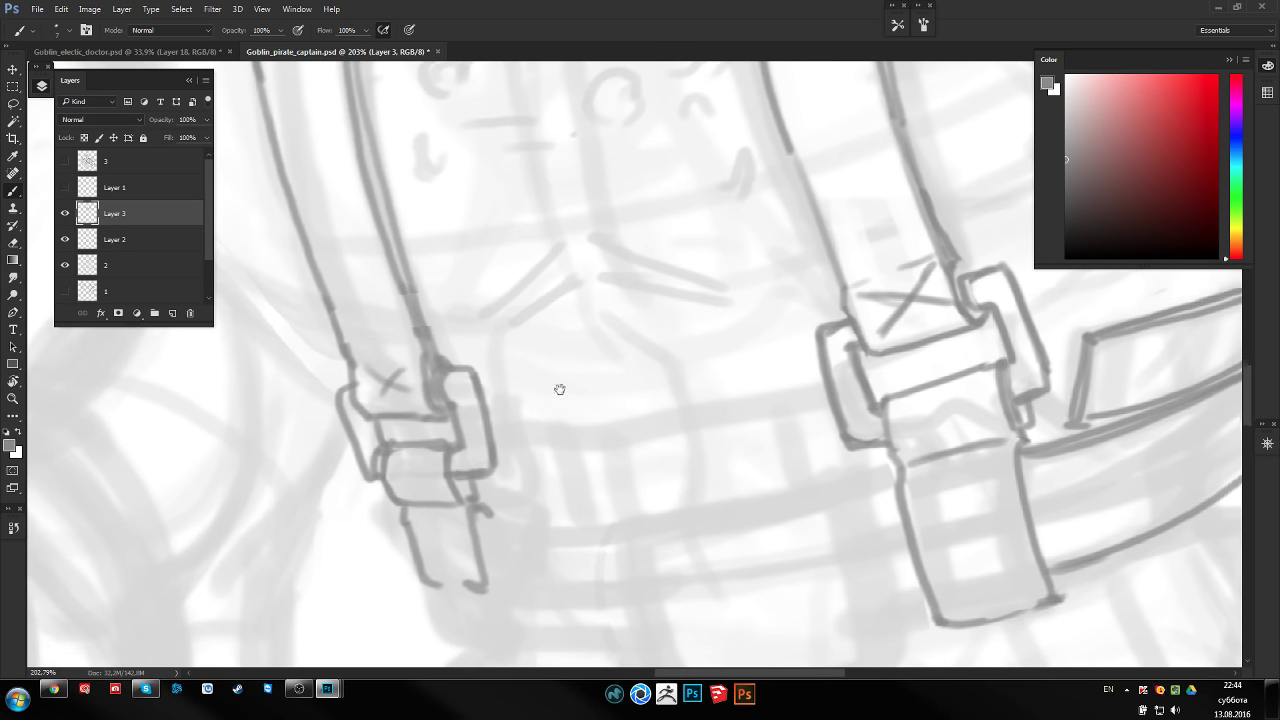
pyautogui.scroll(-2, 540, 375)
pyautogui.moveTo(497, 349)
pyautogui.mouseDown()
pyautogui.moveTo(583, 363)
pyautogui.moveTo(750, 341)
pyautogui.moveTo(600, 300)
pyautogui.moveTo(536, 332)
pyautogui.moveTo(562, 342)
pyautogui.moveTo(534, 337)
pyautogui.moveTo(684, 311)
pyautogui.moveTo(564, 361)
pyautogui.mouseUp()
pyautogui.press('z')
pyautogui.press('b')
# Ink the right strap's left end and a second line under the belt's top edge, checking in mirrored view
pyautogui.moveTo(714, 334); pyautogui.dragTo(706, 391)
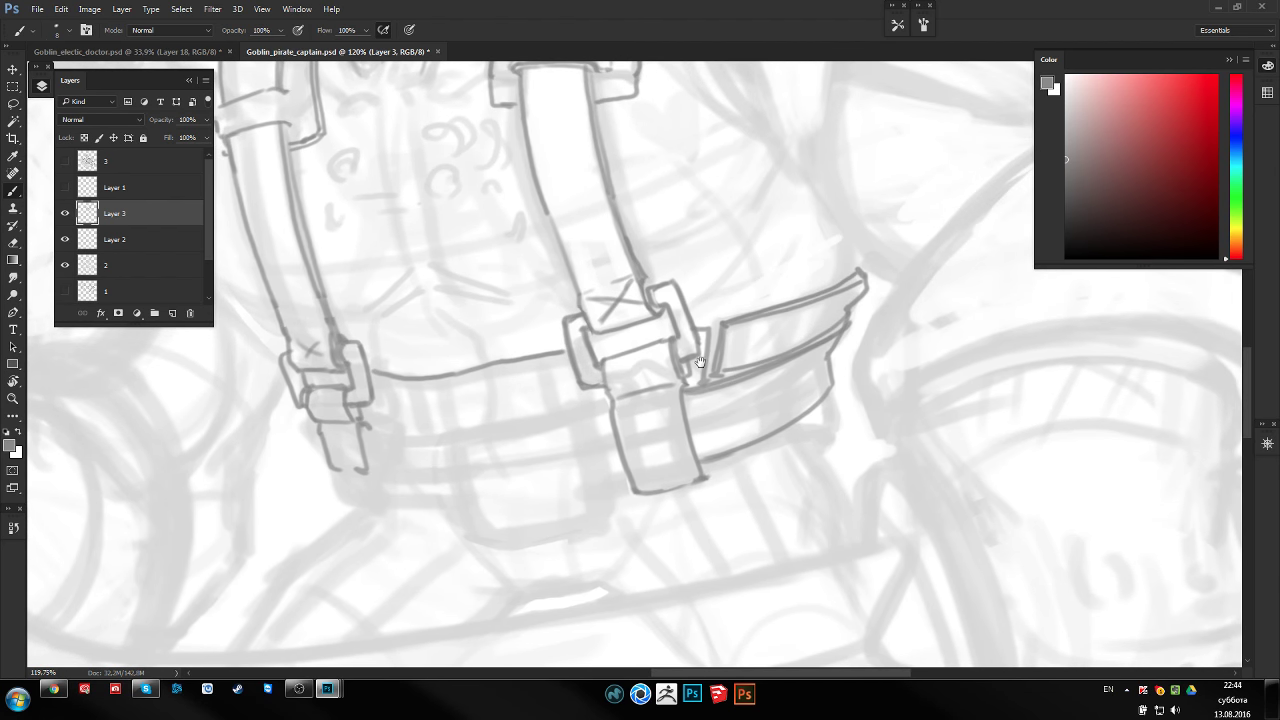
pyautogui.scroll(-3, 600, 350)
pyautogui.hscroll(-2, 571, 329)
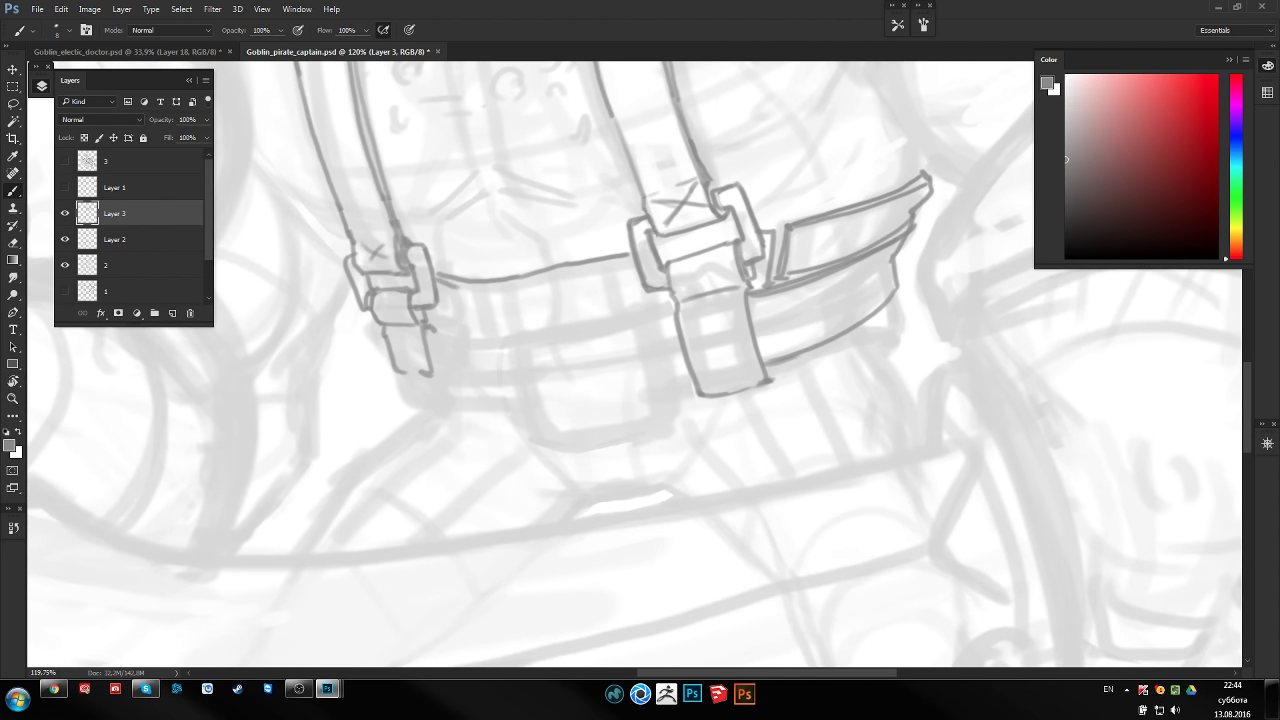
pyautogui.moveTo(440, 286)
pyautogui.mouseDown()
pyautogui.moveTo(508, 292)
pyautogui.moveTo(629, 272)
pyautogui.mouseUp()
pyautogui.scroll(2, 640, 360)
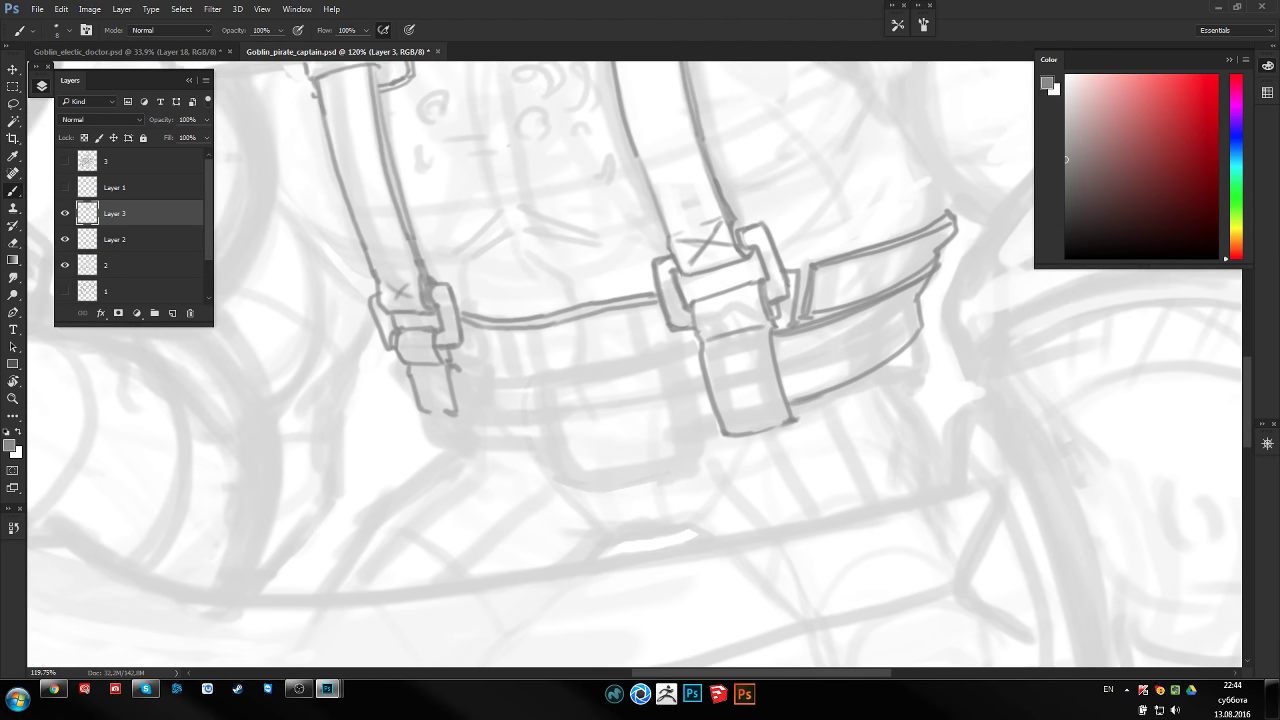
pyautogui.hotkey('ctrl', 'shift', 'h')
pyautogui.hscroll(-2, 674, 297)
pyautogui.hscroll(-2, 674, 297)
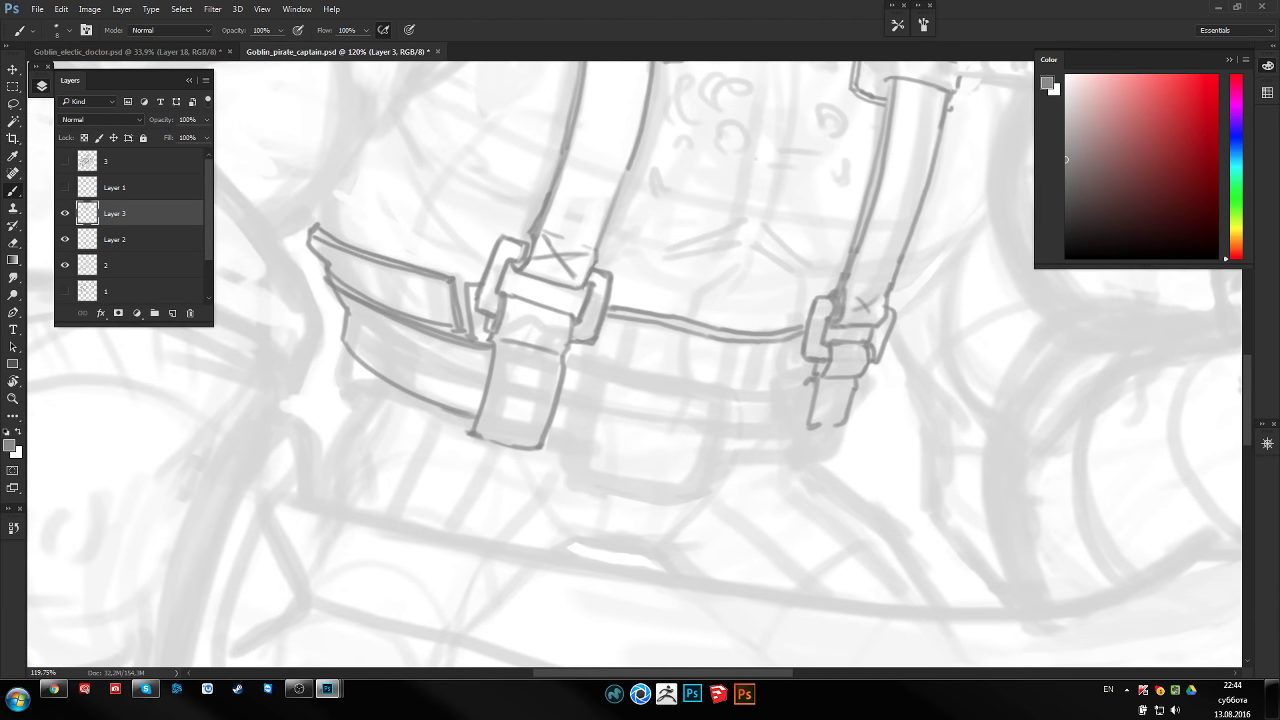
pyautogui.hotkey('ctrl', 'shift', 'h')
pyautogui.hscroll(3, 446, 337)
pyautogui.hscroll(2, 537, 366)
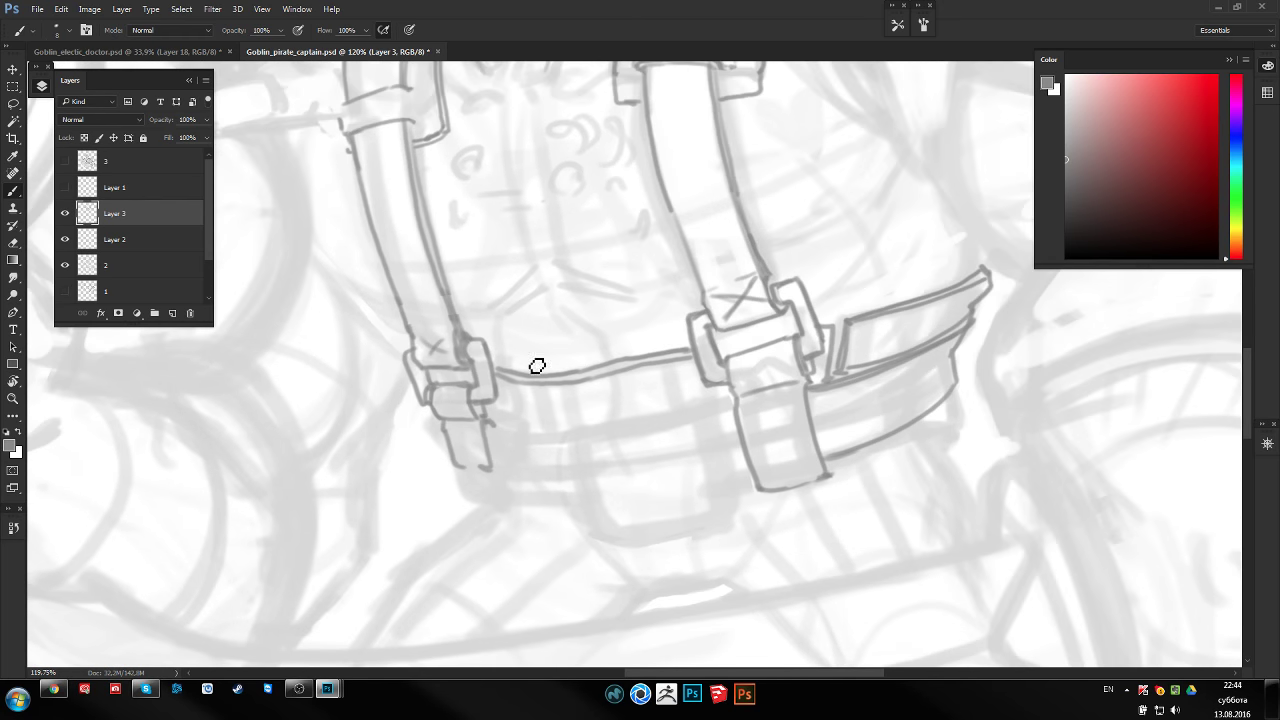
# Lasso-select the new belt line, then drop the selection
pyautogui.press('l')
pyautogui.moveTo(536, 381)
pyautogui.mouseDown()
pyautogui.moveTo(657, 363)
pyautogui.moveTo(662, 346)
pyautogui.moveTo(632, 363)
pyautogui.mouseUp()
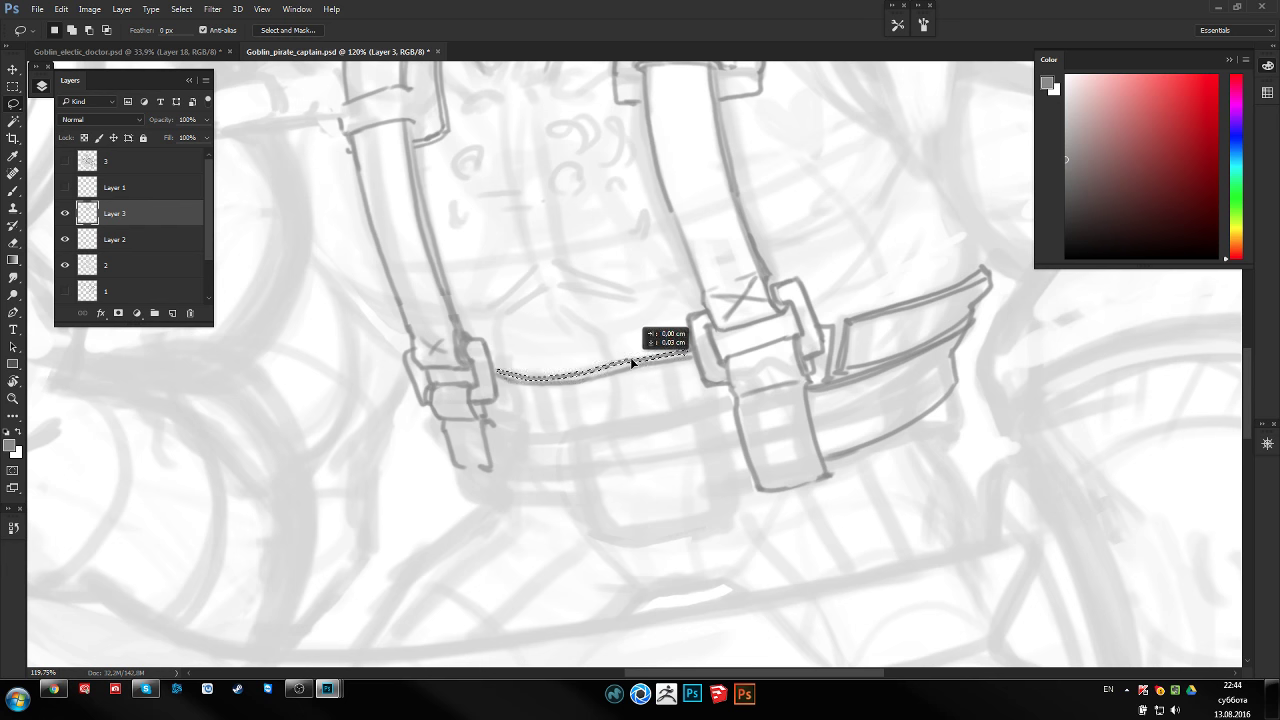
pyautogui.hotkey('ctrl', 'd')
pyautogui.hscroll(1, 741, 307)
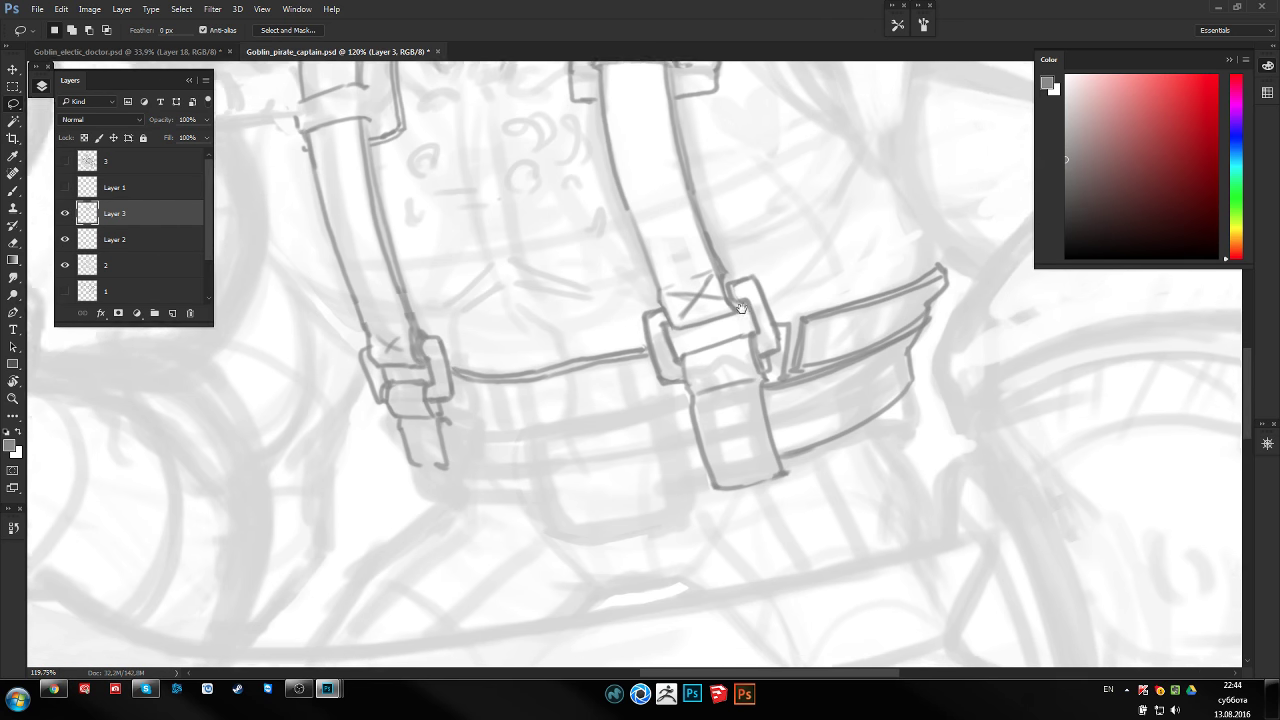
pyautogui.hscroll(1, 741, 307)
pyautogui.press('b')
pyautogui.keyDown('alt'); pyautogui.scroll(4, 600, 343); pyautogui.keyUp('alt')
pyautogui.press('z')
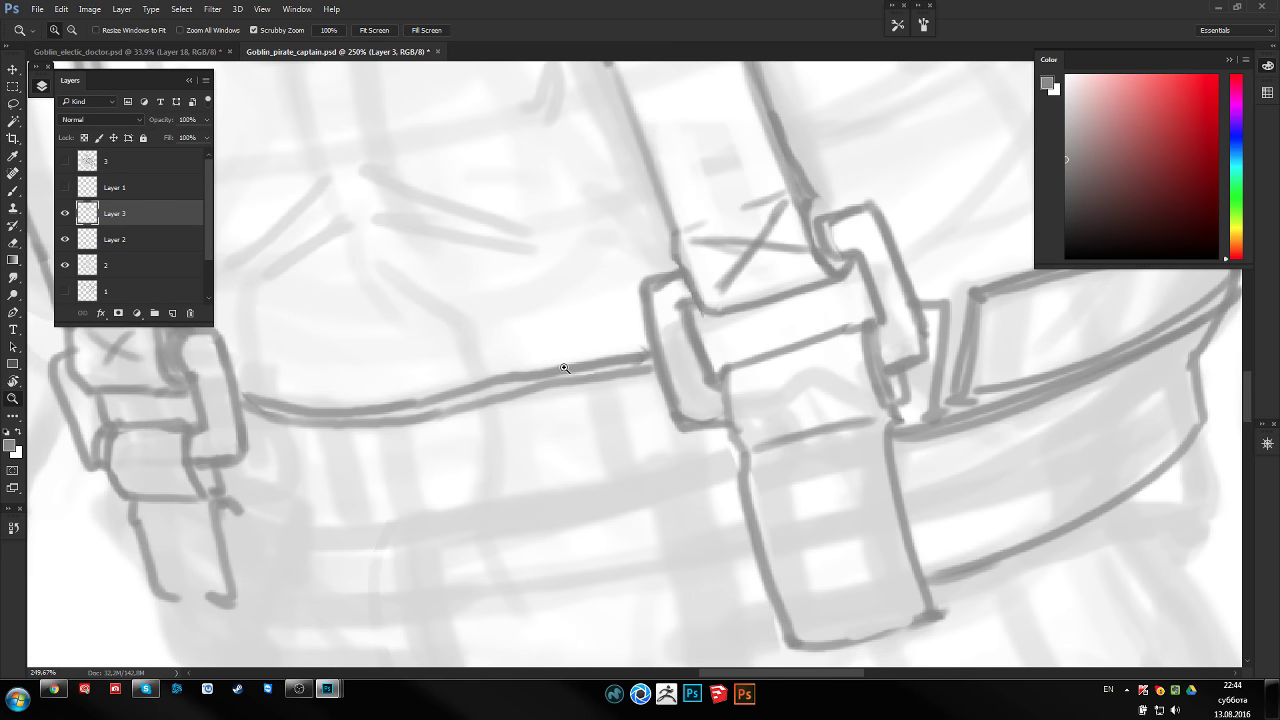
pyautogui.keyDown('alt'); pyautogui.scroll(-1, 565, 368); pyautogui.keyUp('alt')
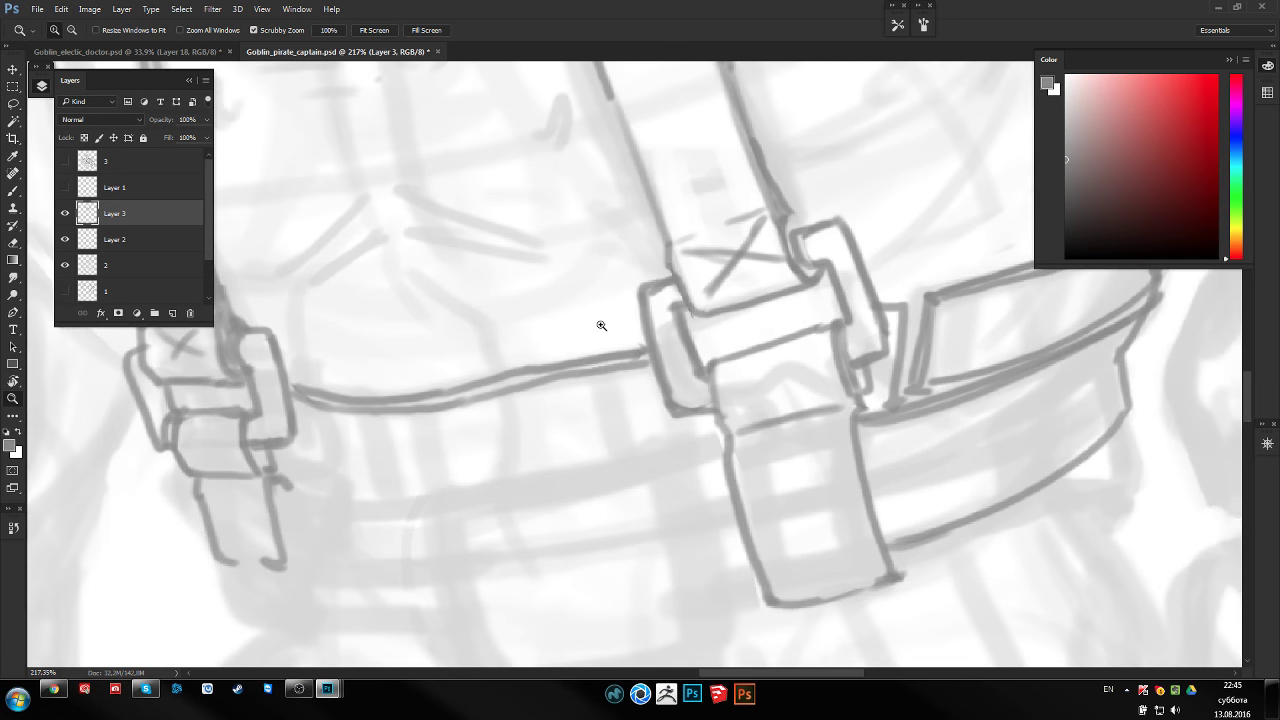
# Erase the doubled left edge of the long strap line, then level the view and fit the whole figure
pyautogui.press('r')
pyautogui.moveTo(597, 323)
pyautogui.mouseDown()
pyautogui.moveTo(700, 237)
pyautogui.moveTo(663, 346)
pyautogui.mouseUp()
pyautogui.press('e')
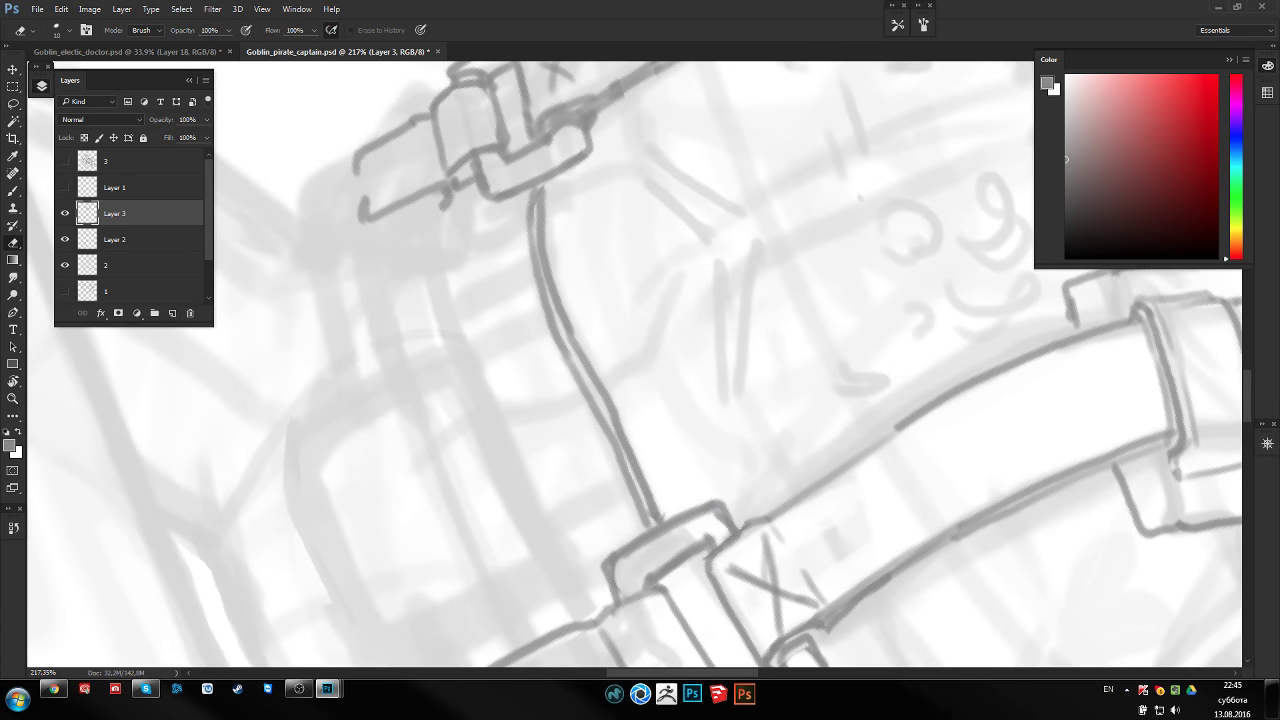
pyautogui.moveTo(526, 214); pyautogui.dragTo(586, 428)
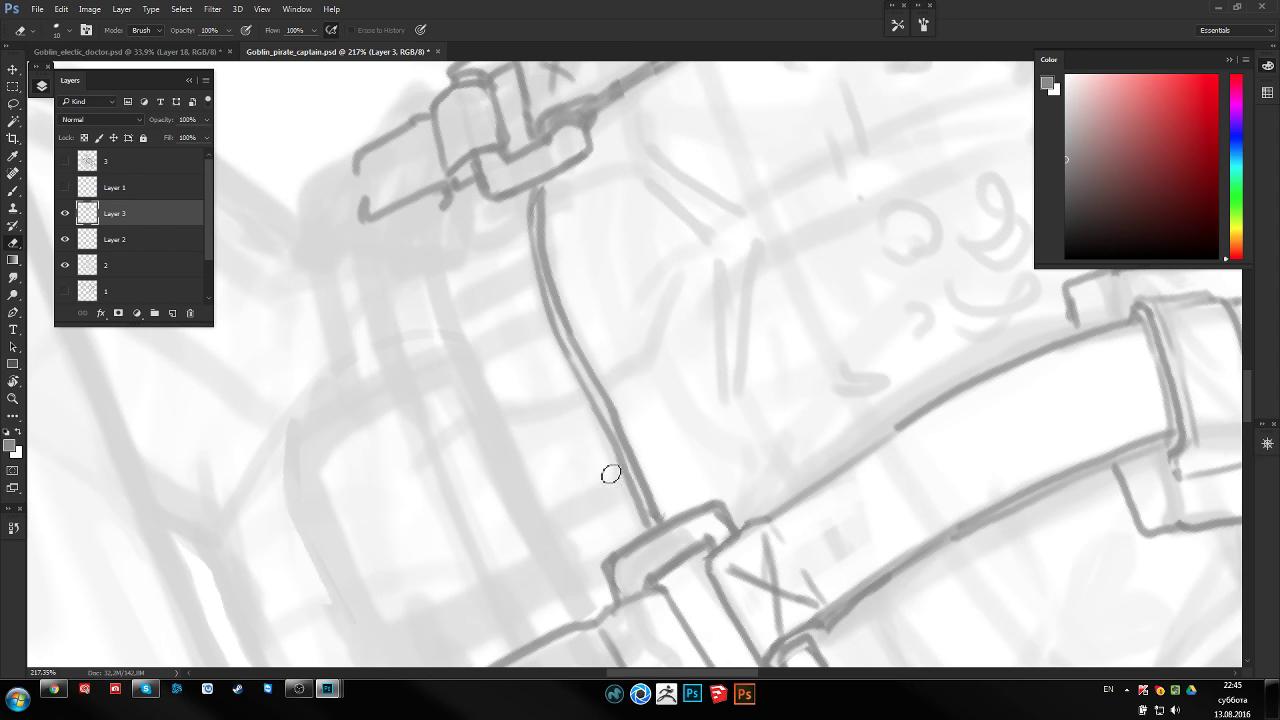
pyautogui.press('r')
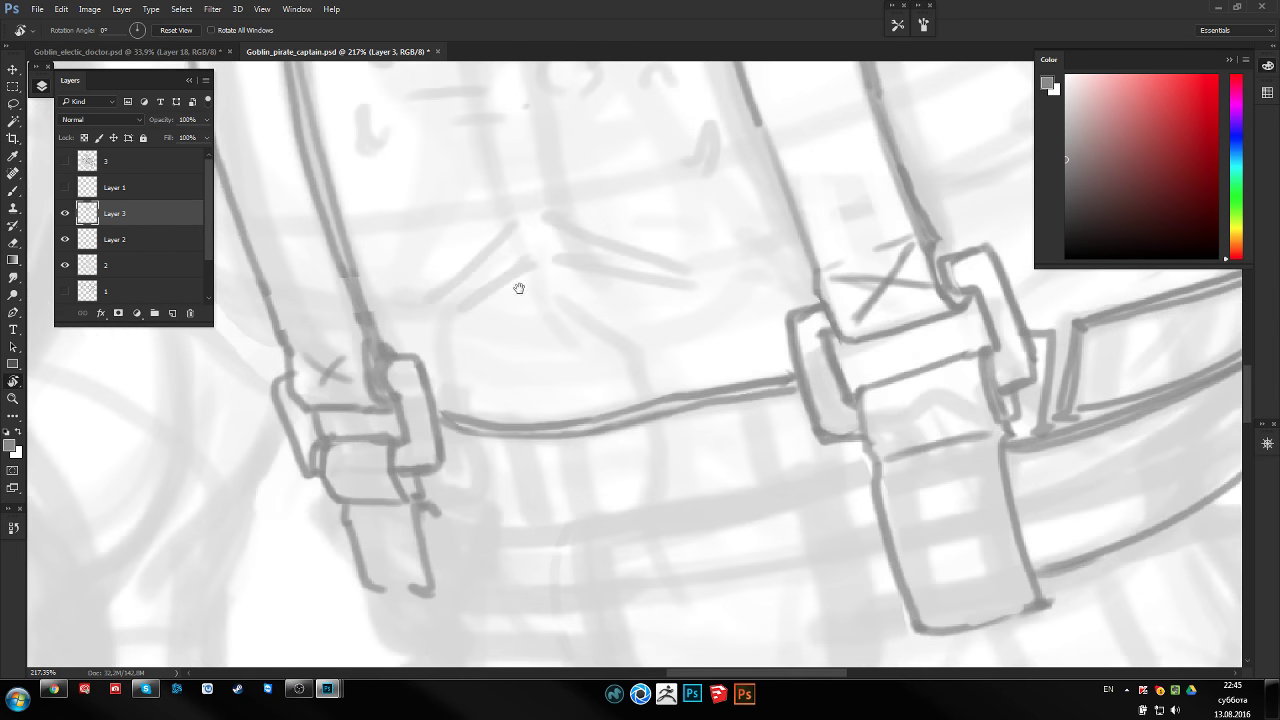
pyautogui.moveTo(517, 286); pyautogui.dragTo(474, 286)
pyautogui.press('b')
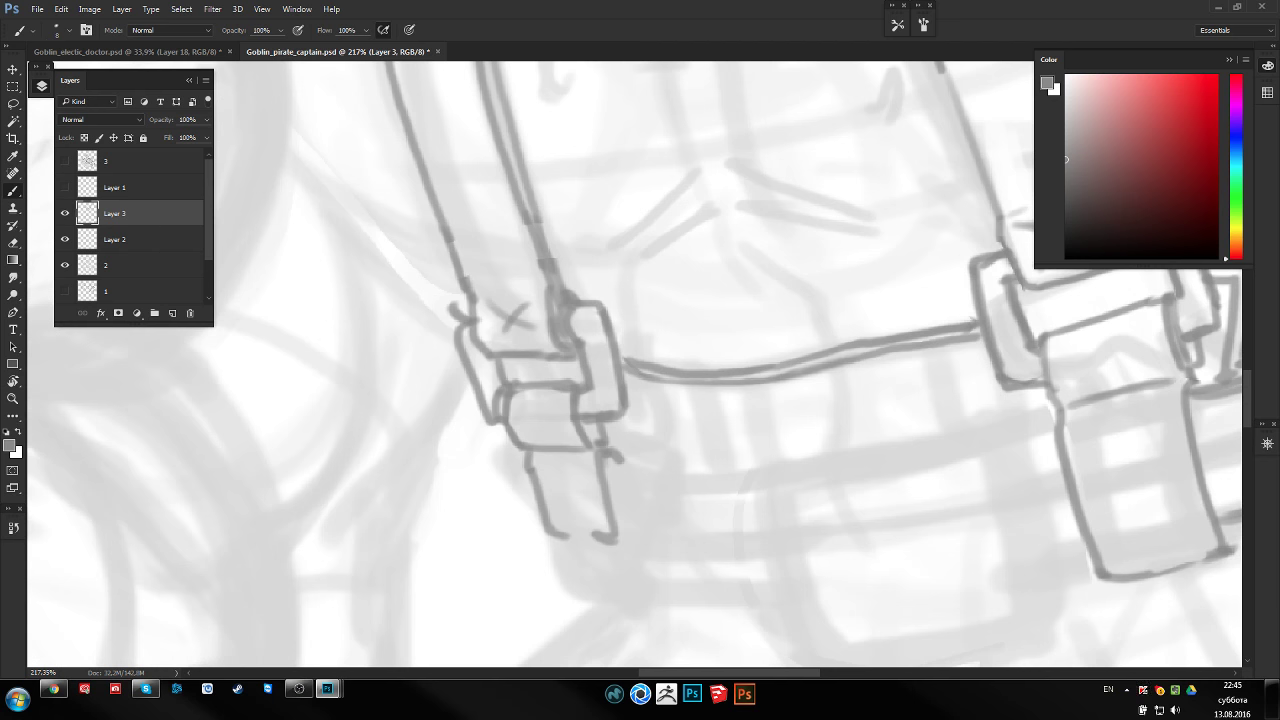
pyautogui.press('z')
pyautogui.hotkey('ctrl', '0')
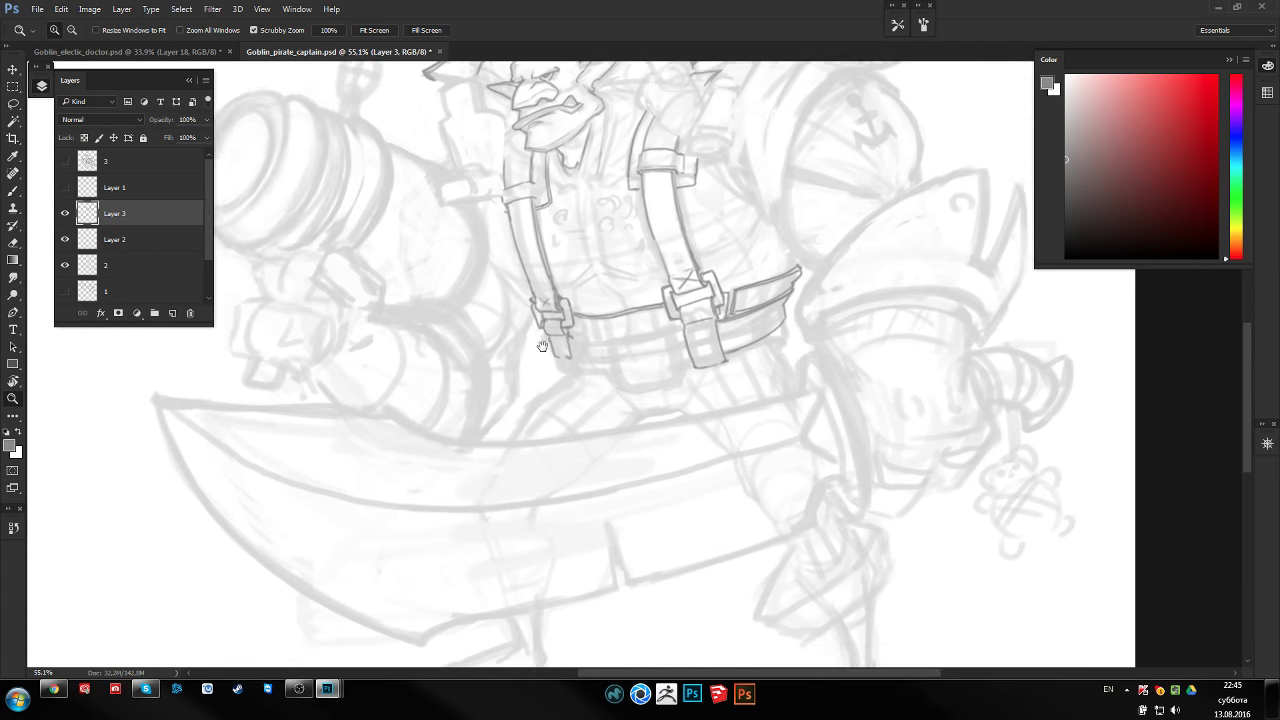
# Draw a long diagonal stroke descending from under the belt's right end beside the buckle
pyautogui.scroll(2, 705, 325)
pyautogui.scroll(2, 678, 313)
pyautogui.scroll(1, 678, 313)
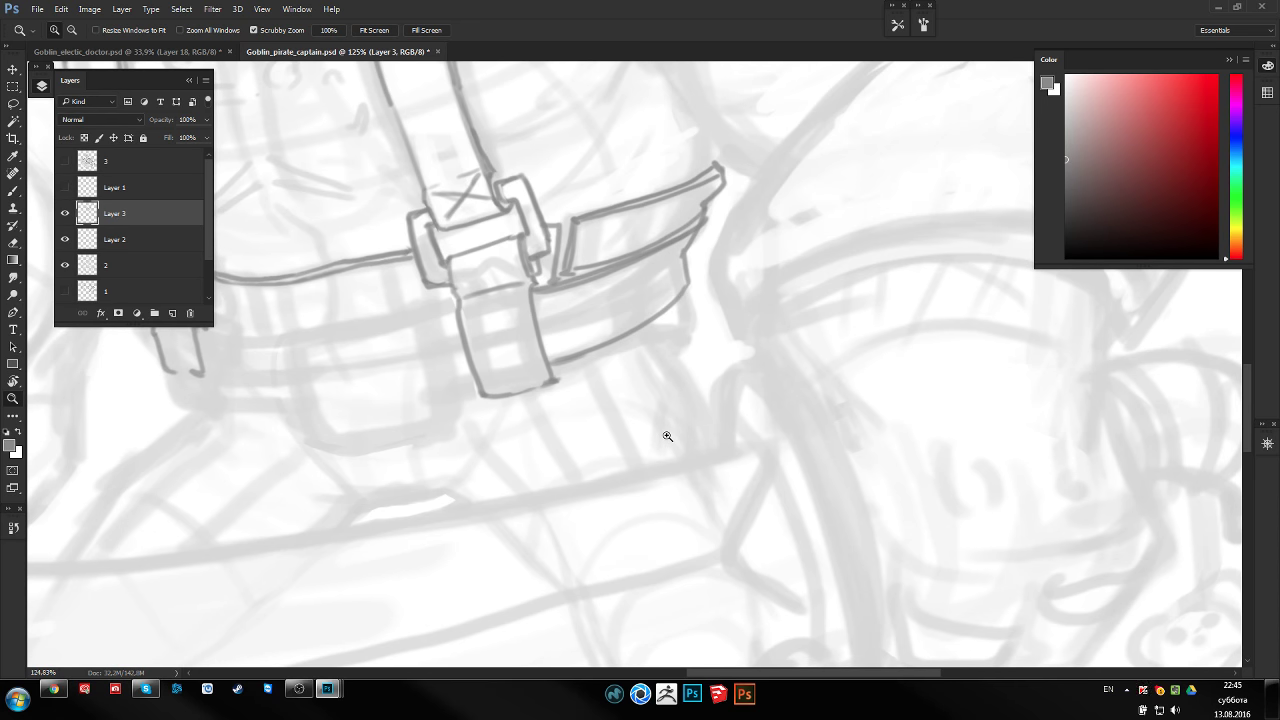
pyautogui.scroll(1, 700, 300)
pyautogui.press('b')
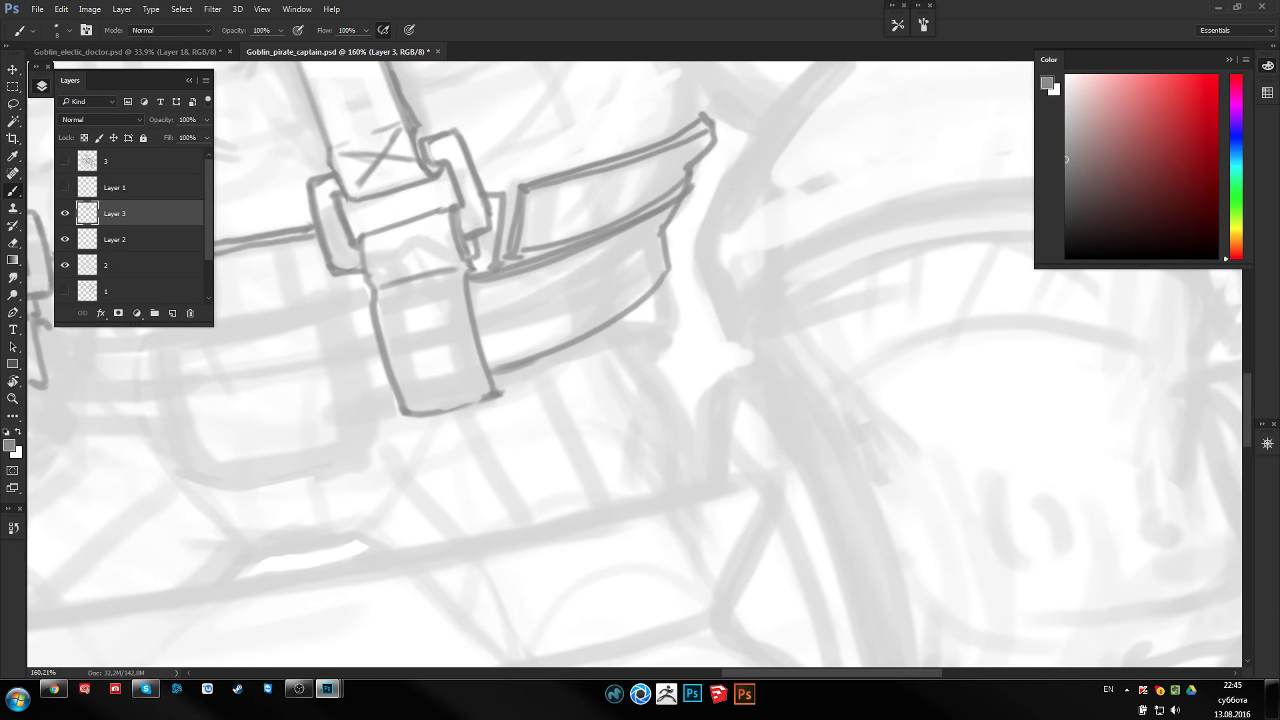
pyautogui.moveTo(628, 328); pyautogui.dragTo(700, 447)
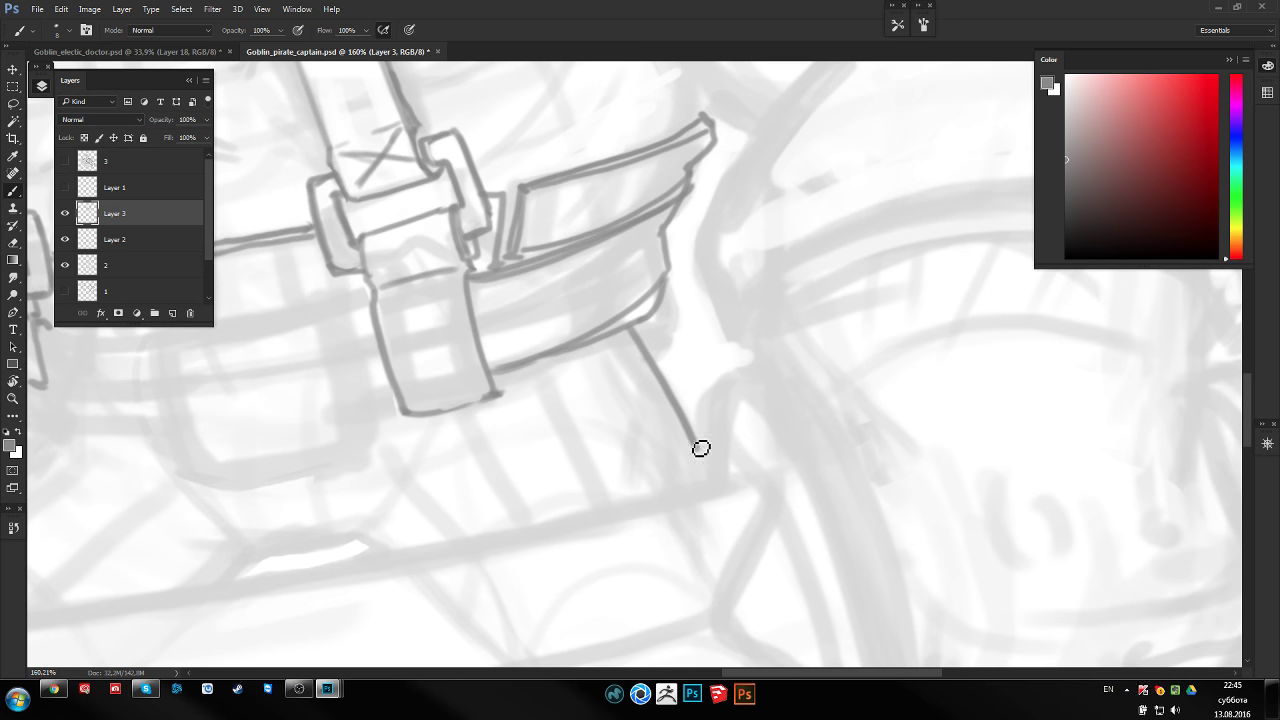
pyautogui.scroll(-1, 690, 380)
pyautogui.scroll(-3, 677, 314)
pyautogui.moveTo(680, 320)
pyautogui.mouseDown()
pyautogui.moveTo(624, 283)
pyautogui.moveTo(835, 287)
pyautogui.mouseUp()
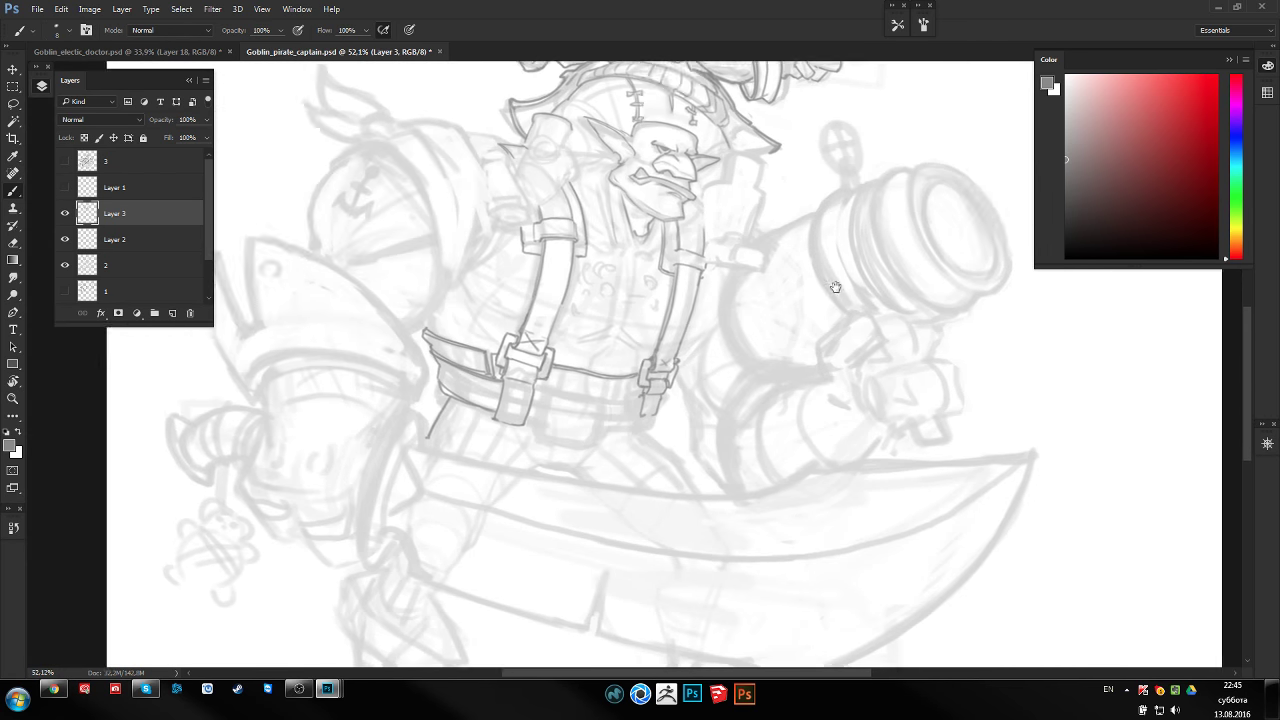
pyautogui.press('z')
pyautogui.scroll(1, 464, 313)
# Ink the shark fin's left, inner and outer edges with doubled strokes
pyautogui.scroll(1, 464, 313)
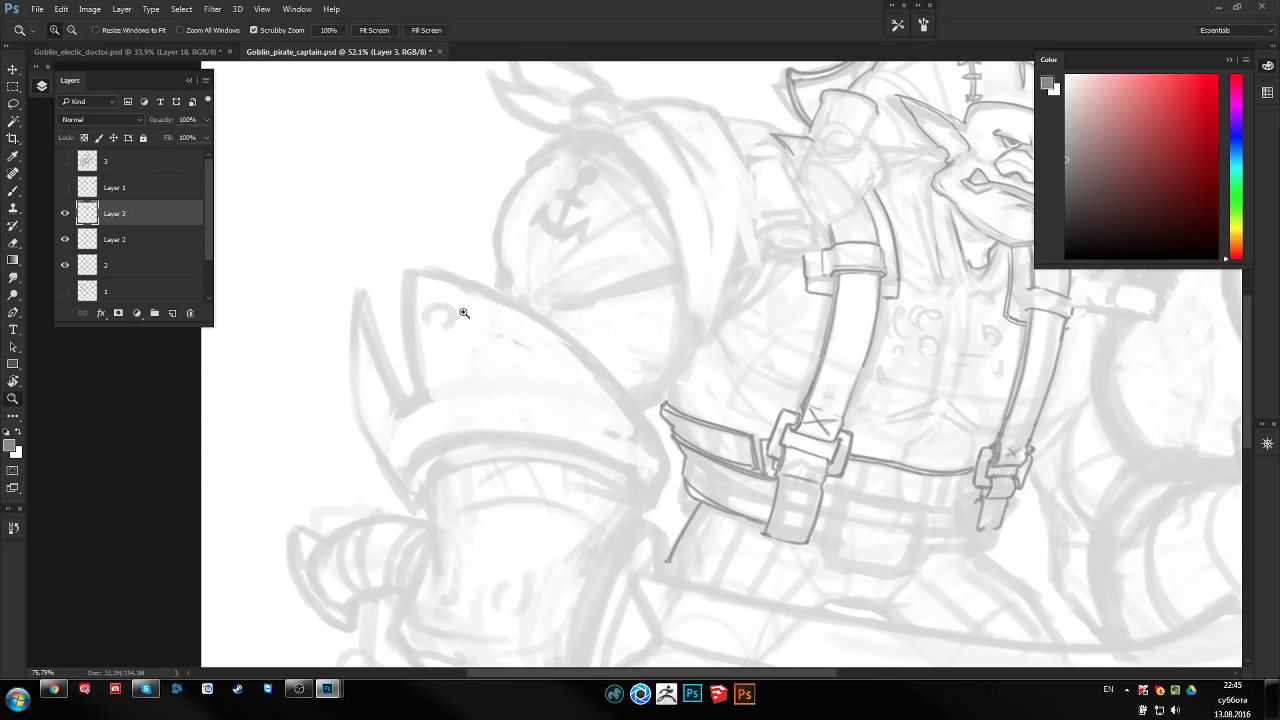
pyautogui.press('b')
pyautogui.moveTo(370, 301); pyautogui.dragTo(417, 408)
pyautogui.moveTo(409, 304); pyautogui.dragTo(429, 403)
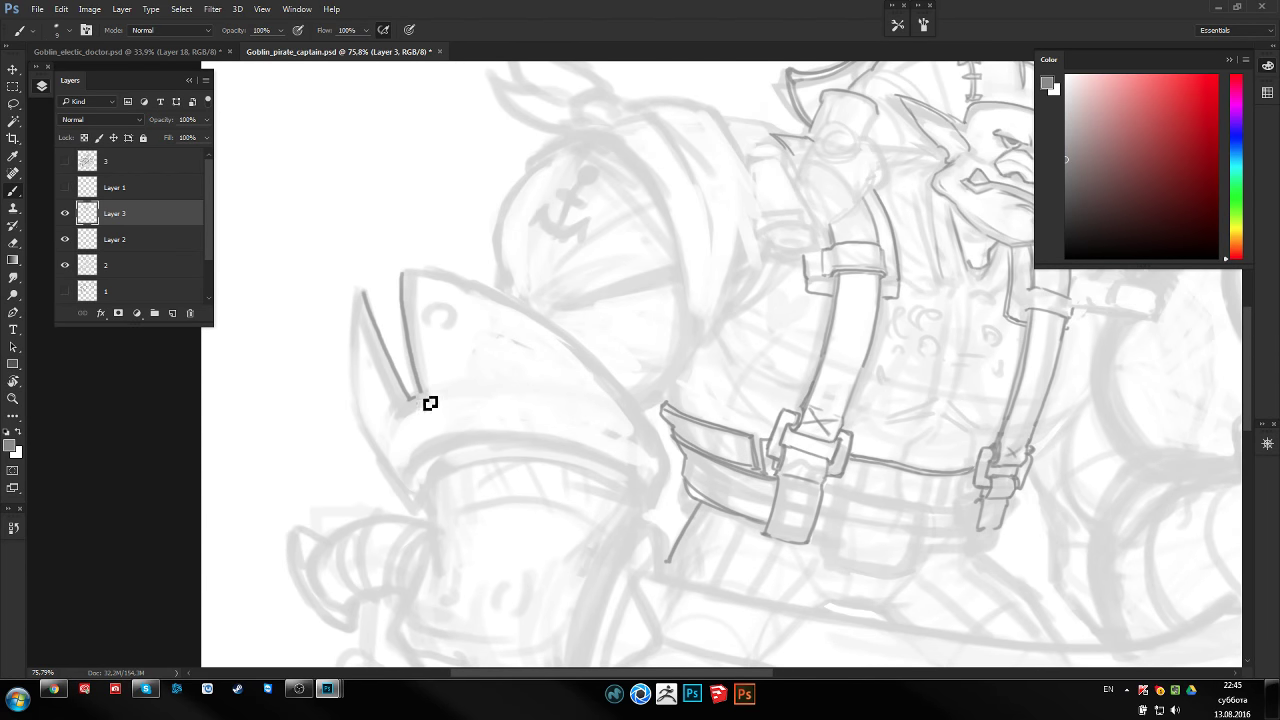
pyautogui.moveTo(362, 292)
pyautogui.mouseDown()
pyautogui.moveTo(394, 374)
pyautogui.moveTo(425, 408)
pyautogui.mouseUp()
pyautogui.moveTo(362, 293)
pyautogui.mouseDown()
pyautogui.moveTo(366, 421)
pyautogui.moveTo(420, 505)
pyautogui.mouseUp()
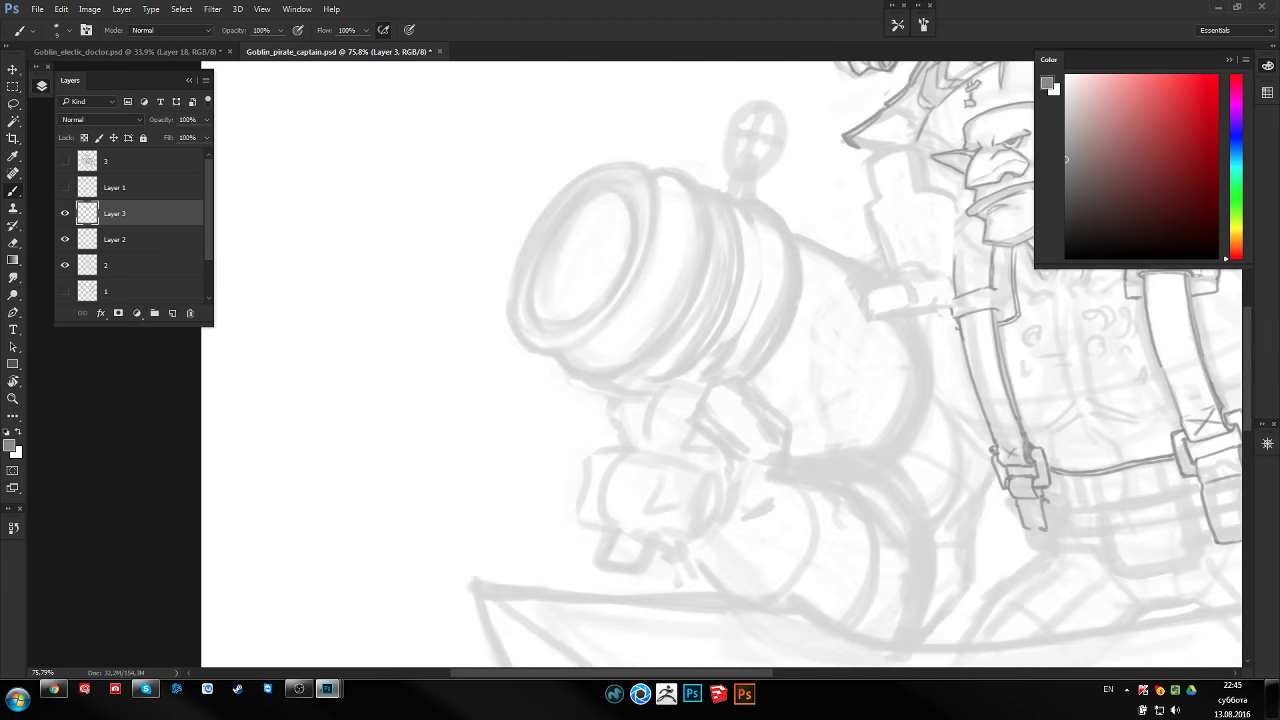
# Ink the pauldron's top curve and left edge in mirrored view
pyautogui.hotkey('ctrl', 'shift', 'h')
pyautogui.moveTo(640, 300)
pyautogui.mouseDown()
pyautogui.moveTo(704, 294)
pyautogui.moveTo(646, 274)
pyautogui.mouseUp()
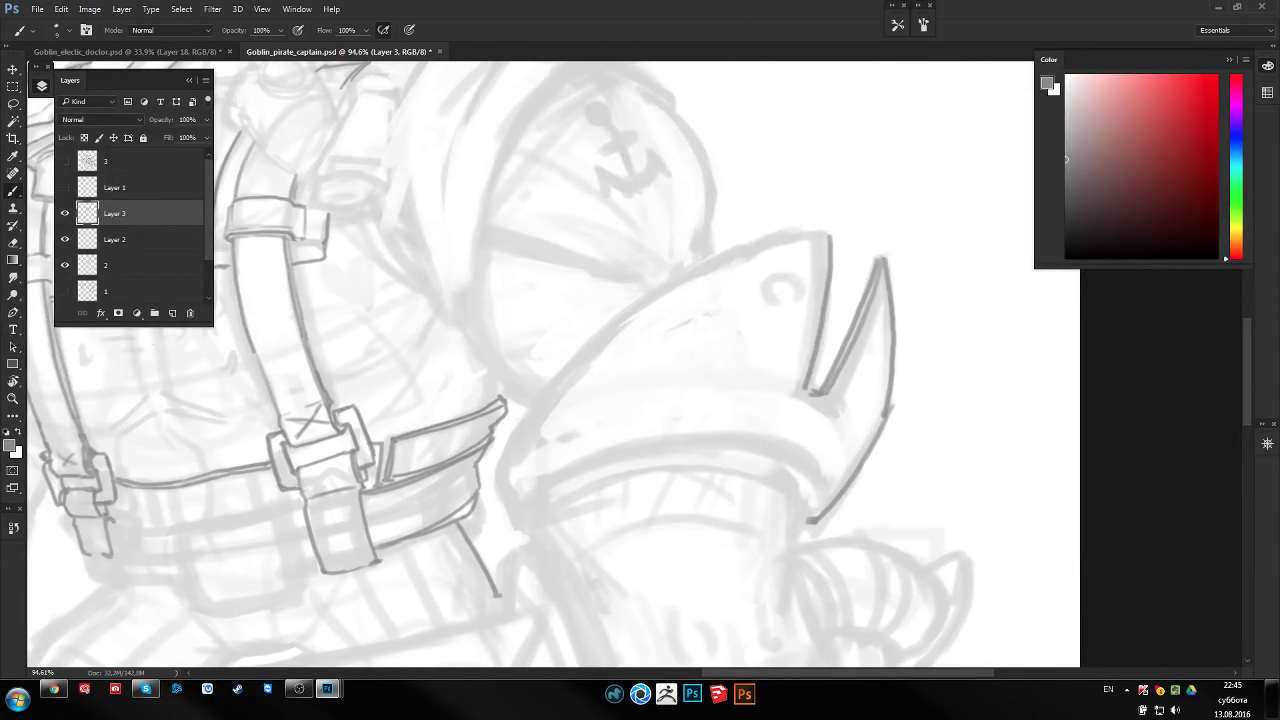
pyautogui.moveTo(500, 468)
pyautogui.mouseDown()
pyautogui.moveTo(663, 303)
pyautogui.moveTo(800, 233)
pyautogui.mouseUp()
pyautogui.hotkey('ctrl', 'z')
pyautogui.moveTo(500, 470)
pyautogui.mouseDown()
pyautogui.moveTo(546, 400)
pyautogui.moveTo(774, 251)
pyautogui.moveTo(836, 240)
pyautogui.mouseUp()
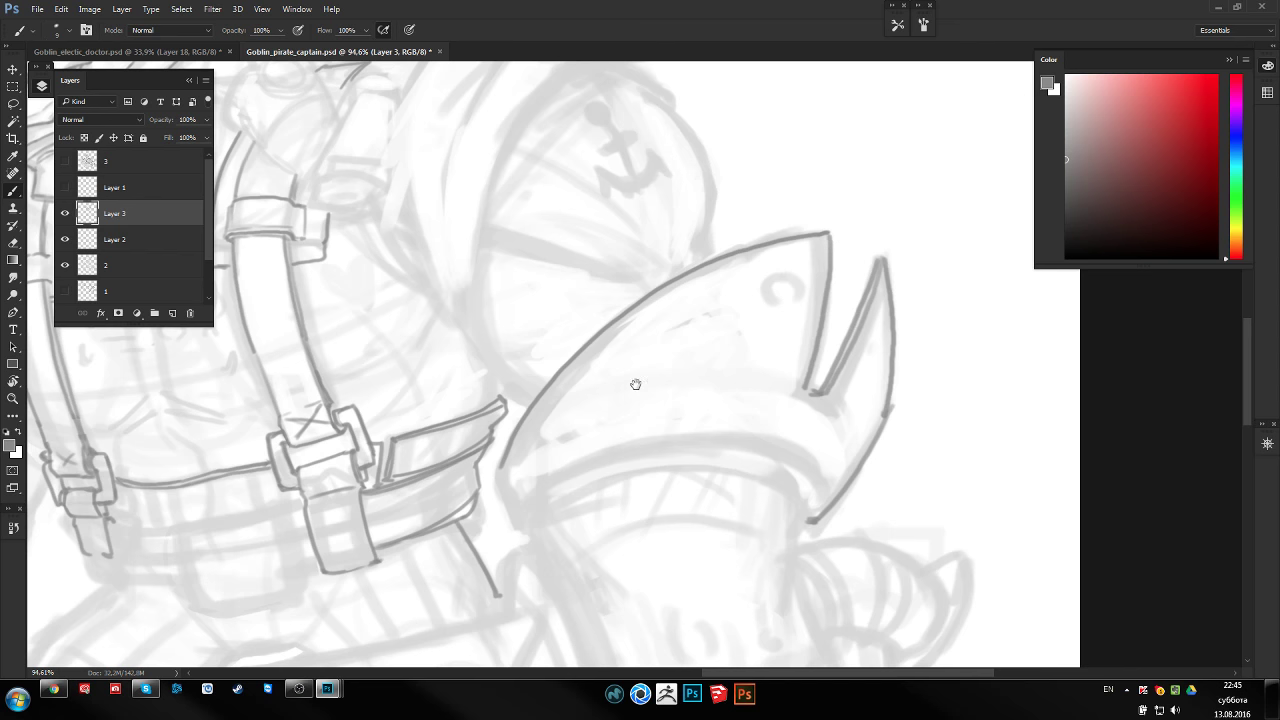
pyautogui.moveTo(635, 384); pyautogui.dragTo(693, 362)
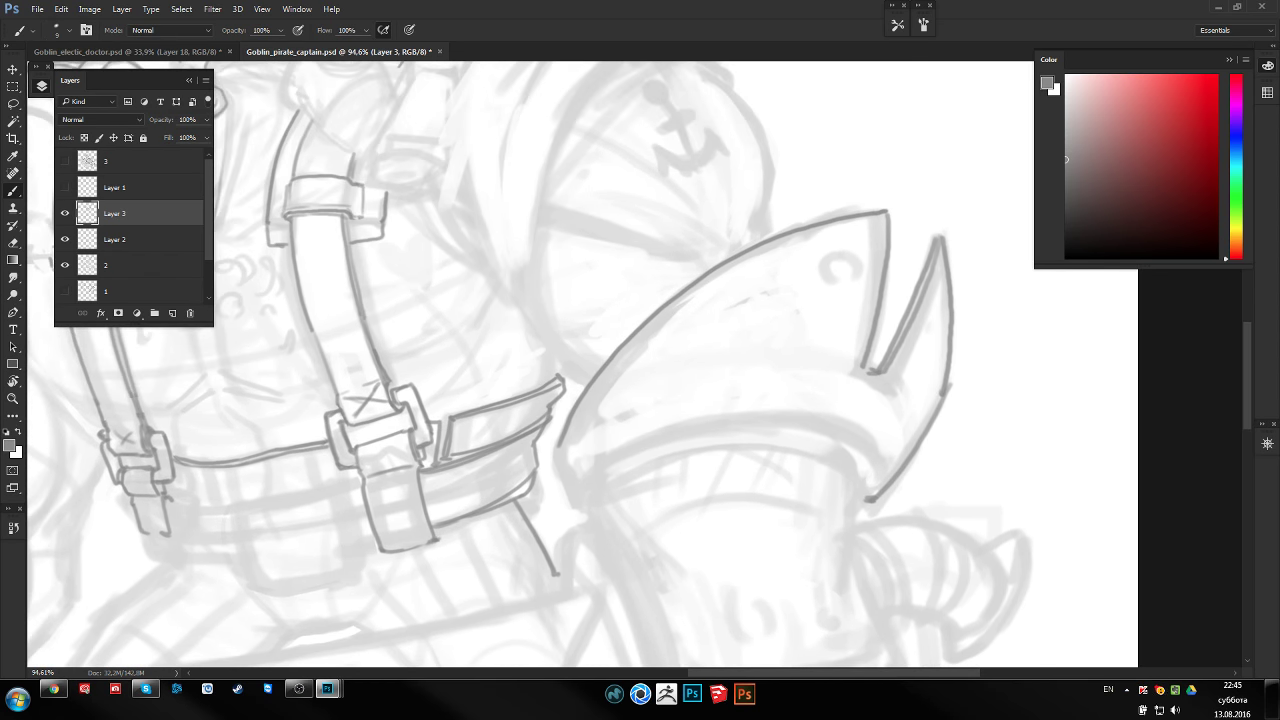
pyautogui.moveTo(527, 278)
pyautogui.mouseDown()
pyautogui.moveTo(556, 360)
pyautogui.moveTo(586, 388)
pyautogui.mouseUp()
# Pan over to the blank canvas by the anchor shoulder and draw a wavy practice curve
pyautogui.moveTo(778, 177); pyautogui.dragTo(766, 249)
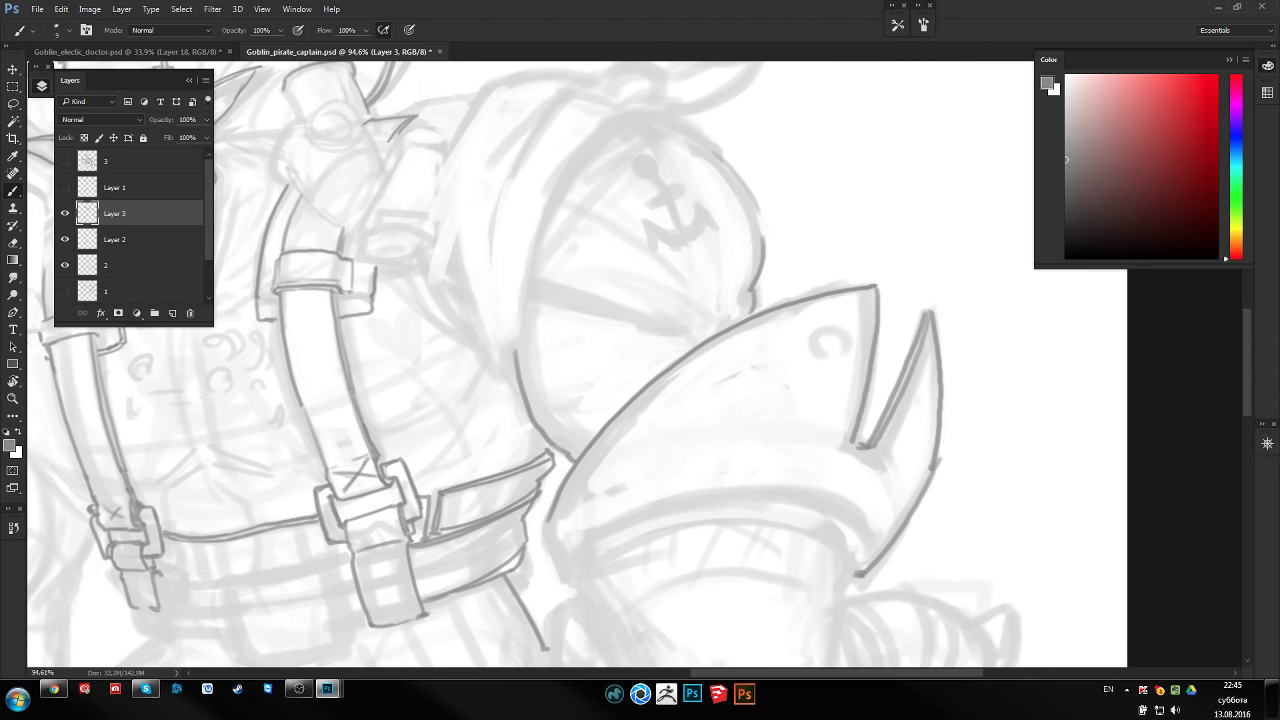
pyautogui.moveTo(731, 169); pyautogui.dragTo(829, 249)
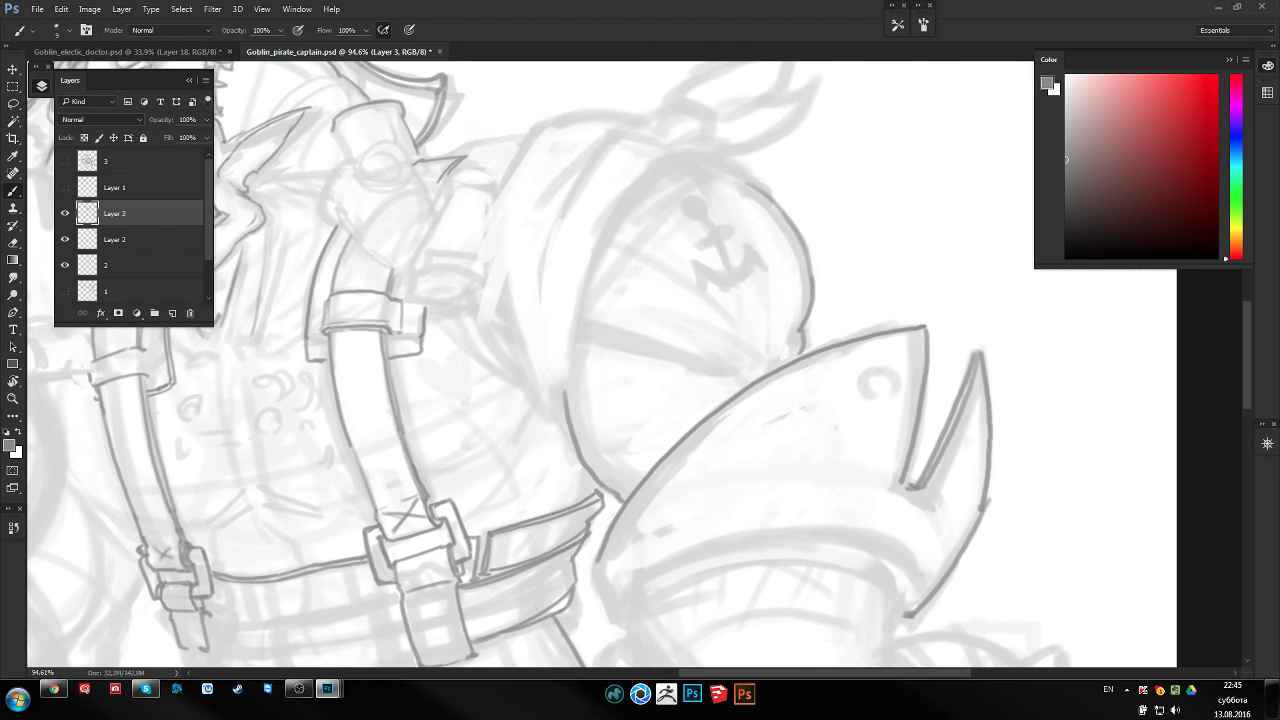
pyautogui.moveTo(651, 337)
pyautogui.mouseDown()
pyautogui.moveTo(737, 306)
pyautogui.moveTo(1040, 340)
pyautogui.mouseUp()
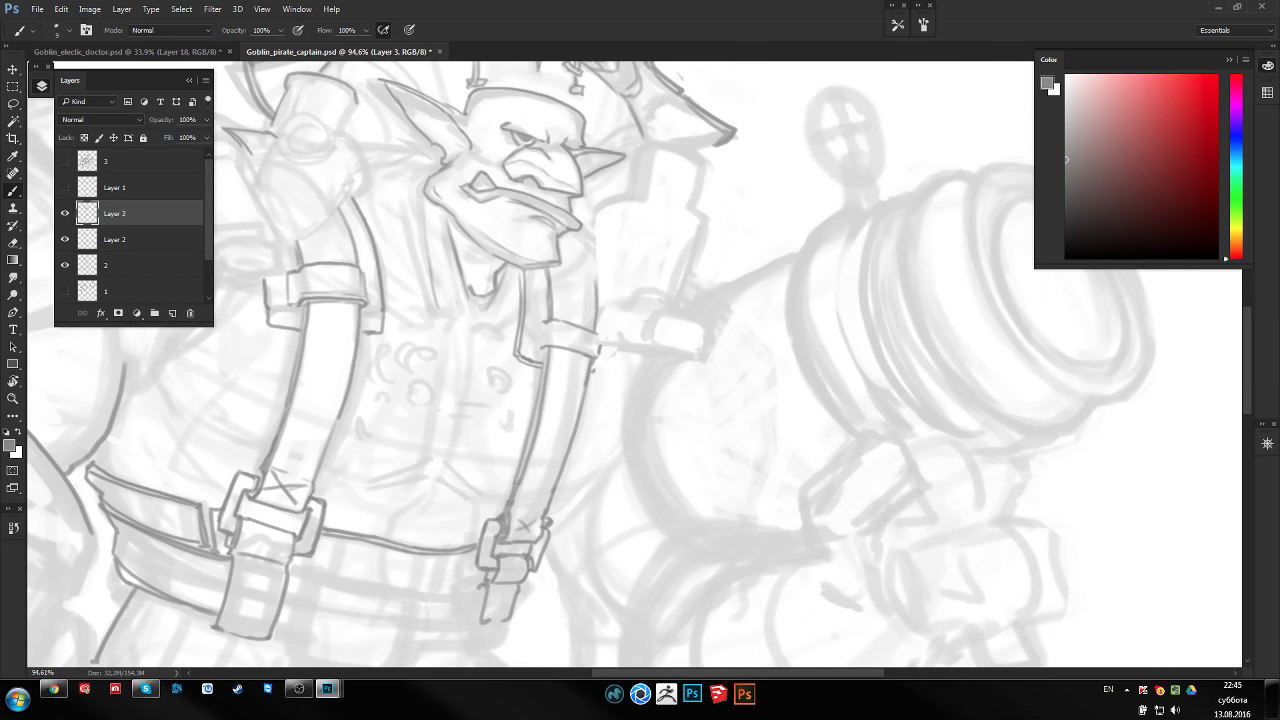
pyautogui.moveTo(748, 342); pyautogui.dragTo(862, 316)
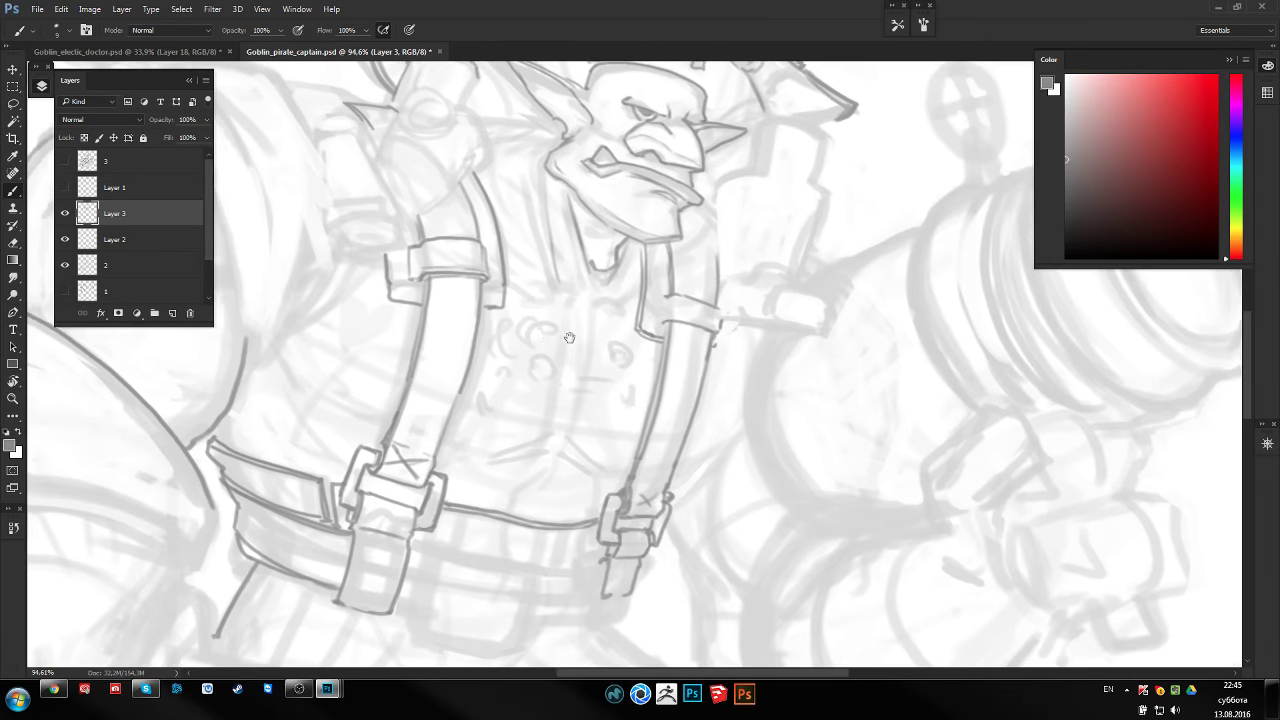
pyautogui.moveTo(448, 373); pyautogui.dragTo(728, 423)
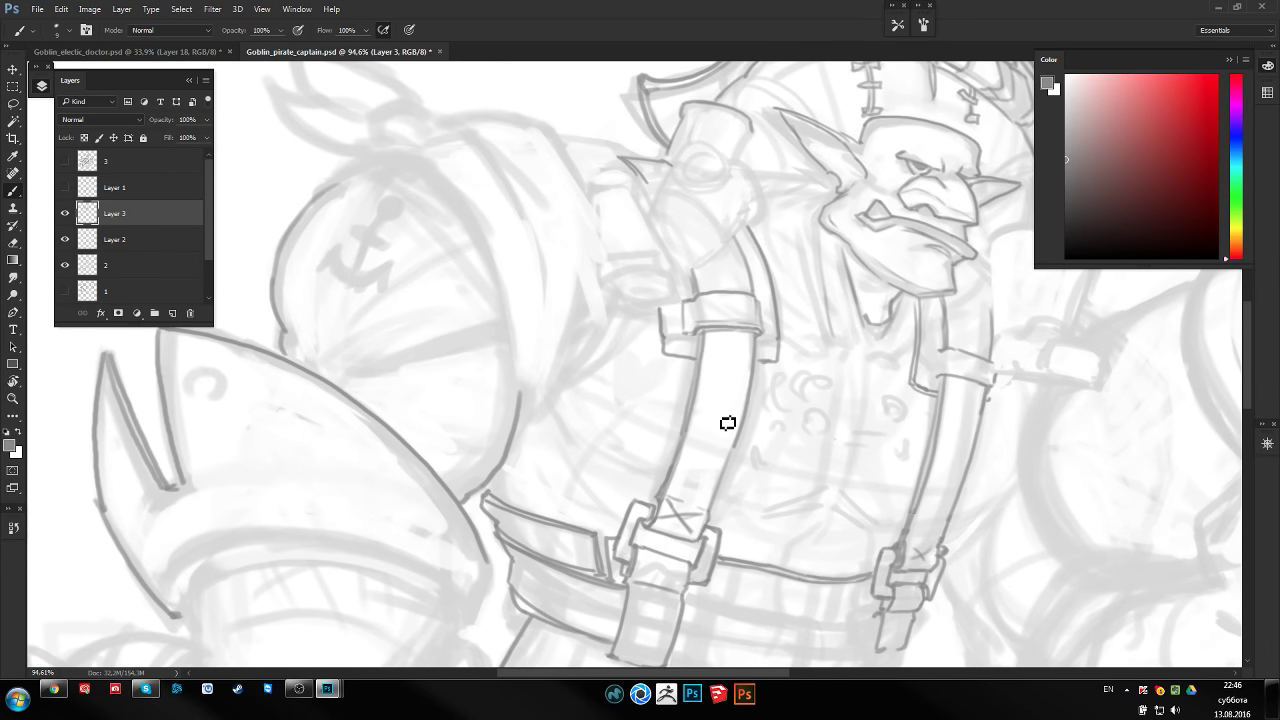
pyautogui.moveTo(597, 410); pyautogui.dragTo(623, 402)
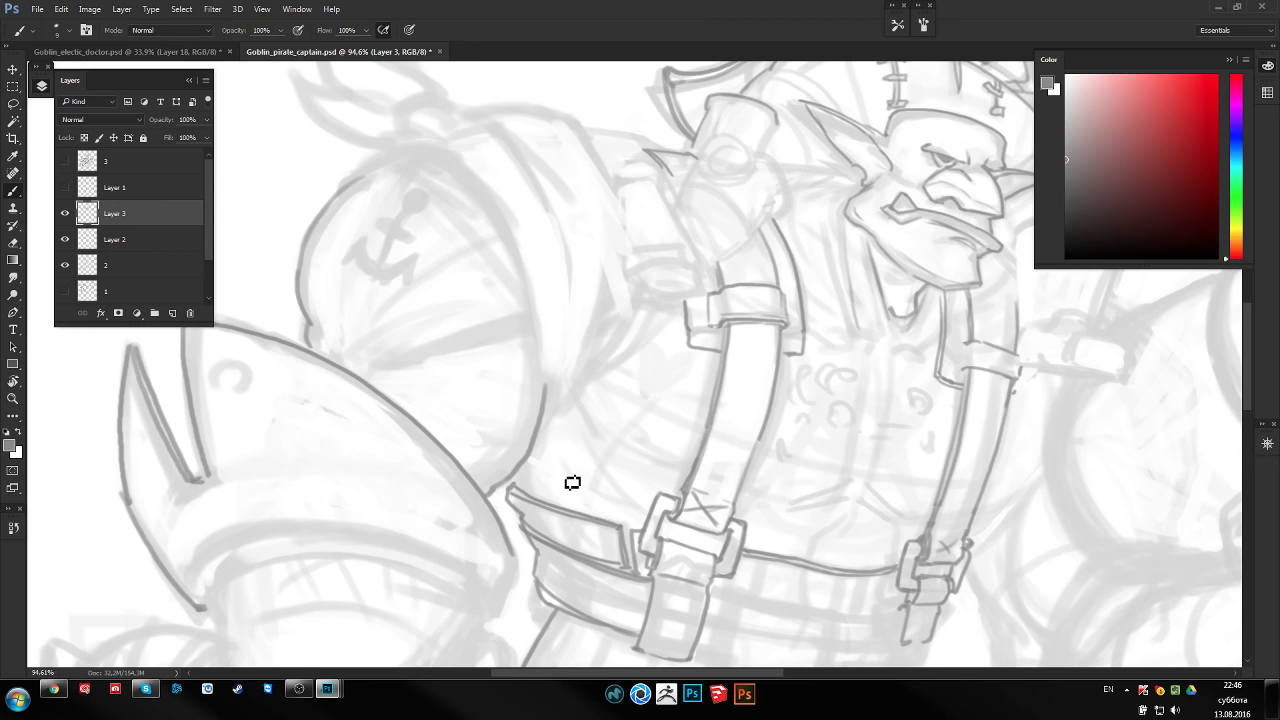
pyautogui.hscroll(-2, 820, 443)
pyautogui.hscroll(-5, 820, 443)
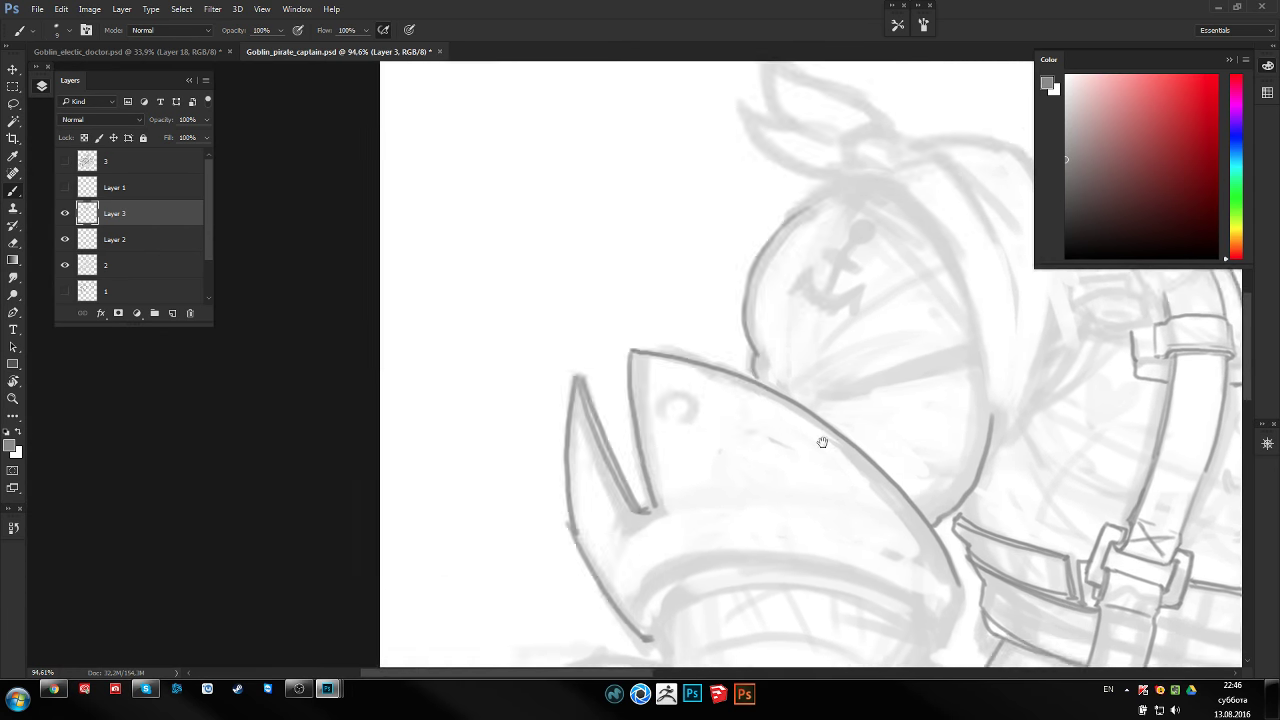
pyautogui.hscroll(-3, 820, 443)
pyautogui.moveTo(578, 278)
pyautogui.mouseDown()
pyautogui.moveTo(650, 225)
pyautogui.moveTo(810, 157)
pyautogui.mouseUp()
# Draw two diagonal practice lines, an ellipse and a trapezoid, undoing two trapezoid strokes
pyautogui.moveTo(586, 323); pyautogui.dragTo(876, 207)
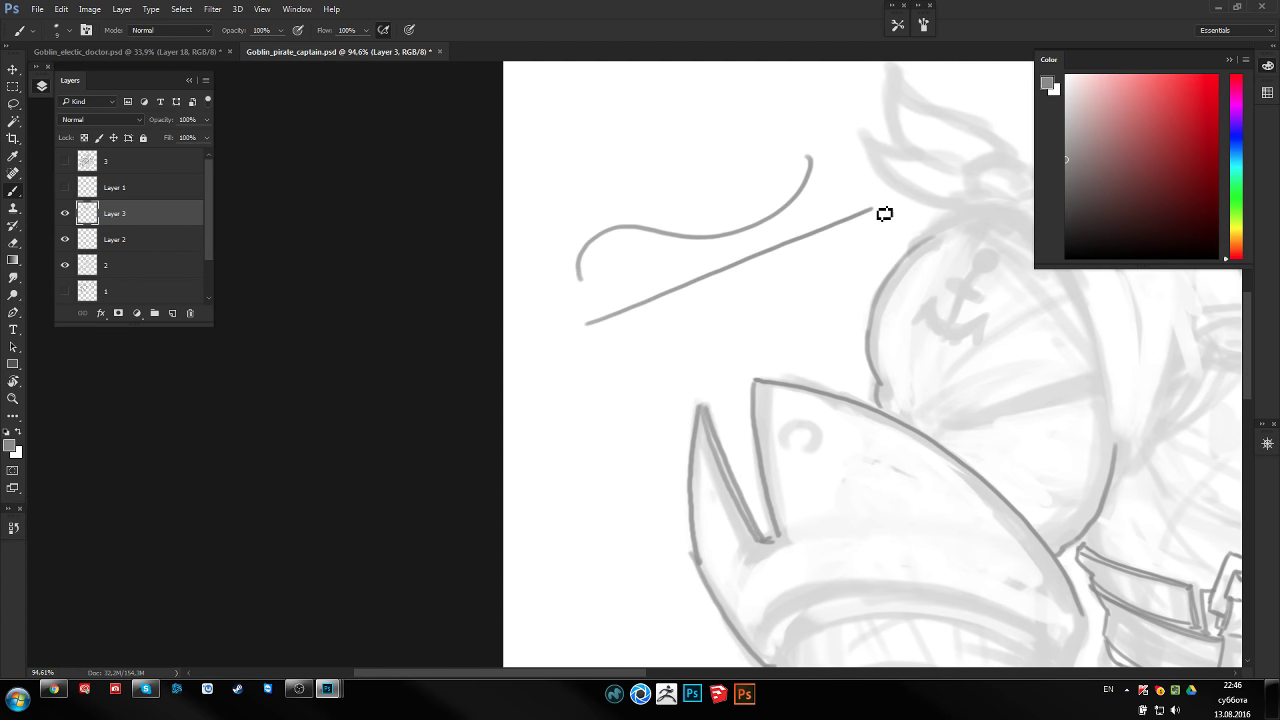
pyautogui.moveTo(581, 349); pyautogui.dragTo(810, 258)
pyautogui.scroll(4, 870, 365)
pyautogui.hscroll(1, 870, 365)
pyautogui.moveTo(603, 230); pyautogui.dragTo(620, 224)
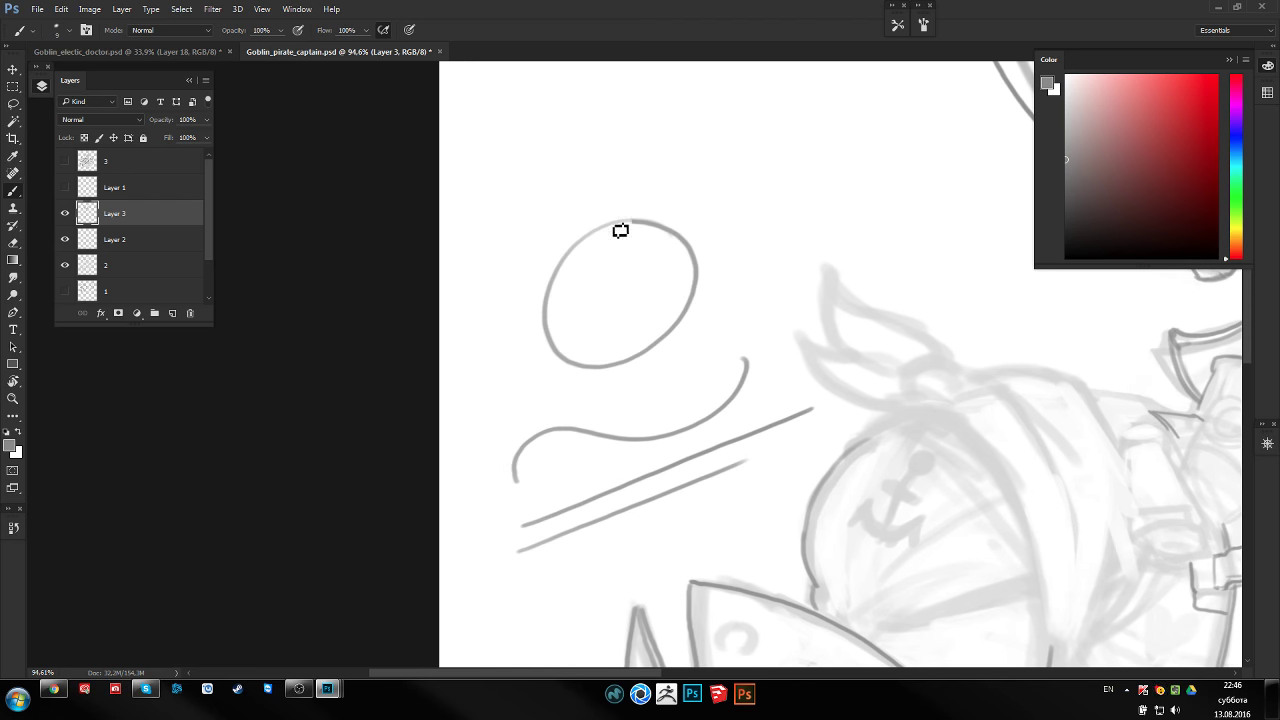
pyautogui.moveTo(640, 88); pyautogui.dragTo(578, 186)
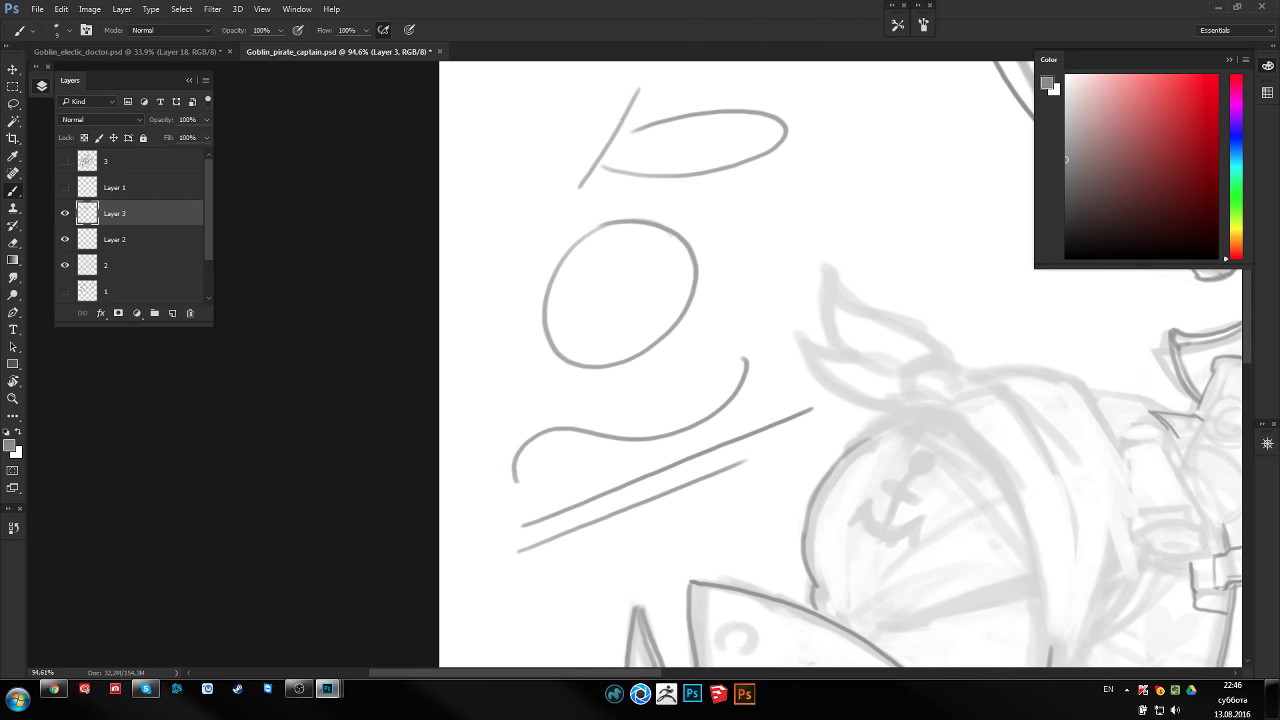
pyautogui.moveTo(587, 128)
pyautogui.mouseDown()
pyautogui.moveTo(822, 72)
pyautogui.moveTo(836, 145)
pyautogui.mouseUp()
pyautogui.moveTo(568, 208); pyautogui.dragTo(838, 147)
pyautogui.hotkey('ctrl', 'alt', 'z')
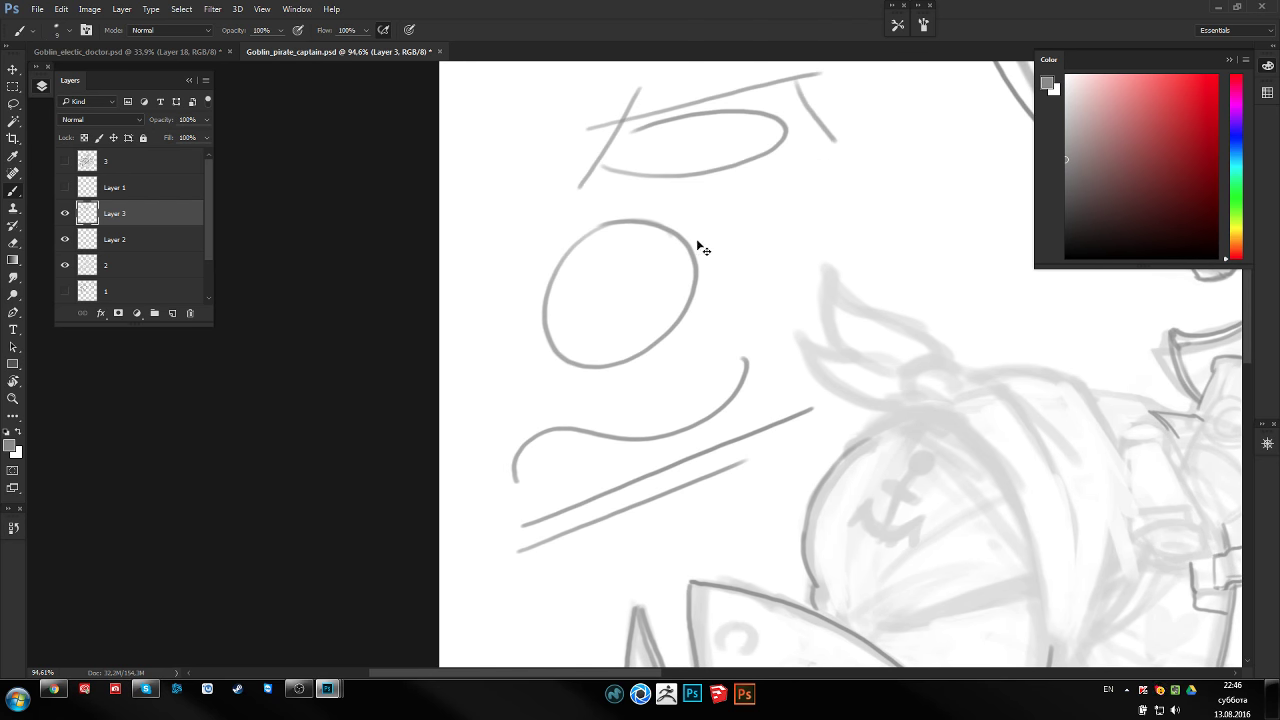
pyautogui.hotkey('ctrl', 'alt', 'z')
pyautogui.hotkey('ctrl', 'alt', 'z')
pyautogui.hotkey('ctrl', 'alt', 'z')
# Lasso the leftover practice strokes, delete them and deselect
pyautogui.press('l')
pyautogui.moveTo(476, 428)
pyautogui.mouseDown()
pyautogui.moveTo(820, 402)
pyautogui.moveTo(757, 71)
pyautogui.moveTo(380, 300)
pyautogui.mouseUp()
pyautogui.press('Delete')
pyautogui.hotkey('ctrl', 'd')
pyautogui.moveTo(745, 365); pyautogui.dragTo(617, 309)
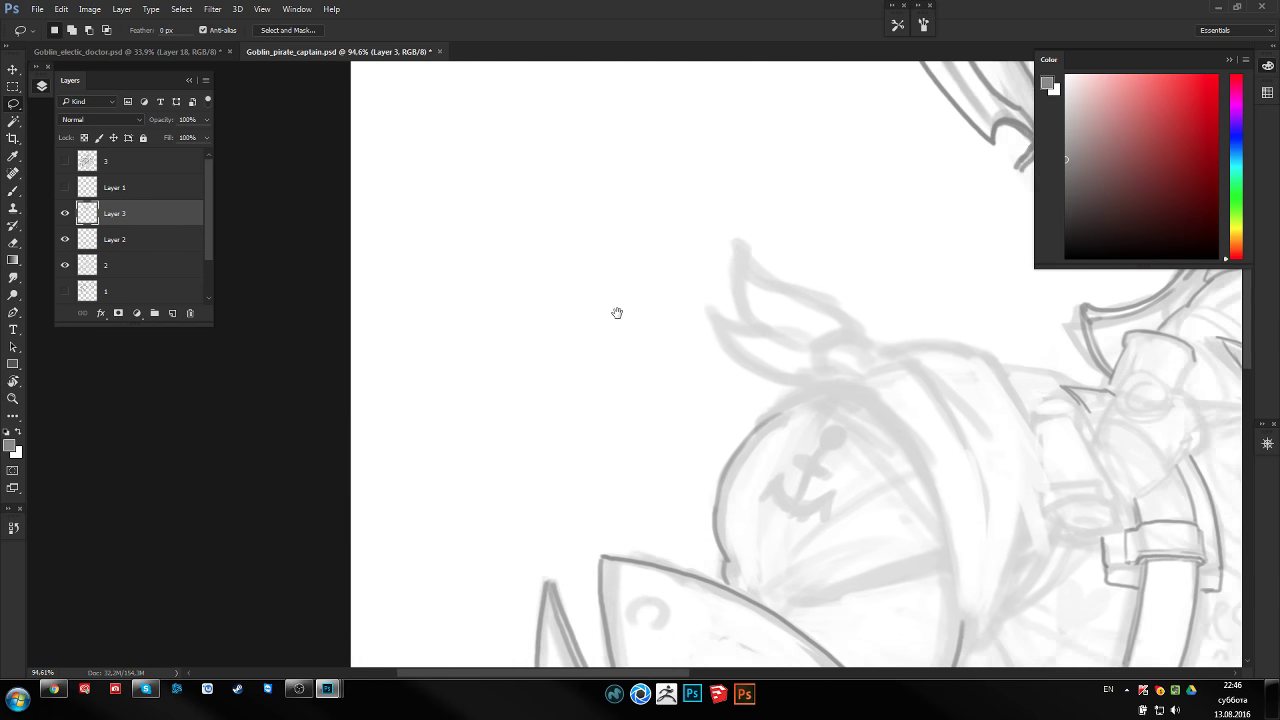
# Zoom out to the whole sketch, then zoom back in and ink the shoulder's top edge
pyautogui.press('z')
pyautogui.scroll(-3, 594, 325)
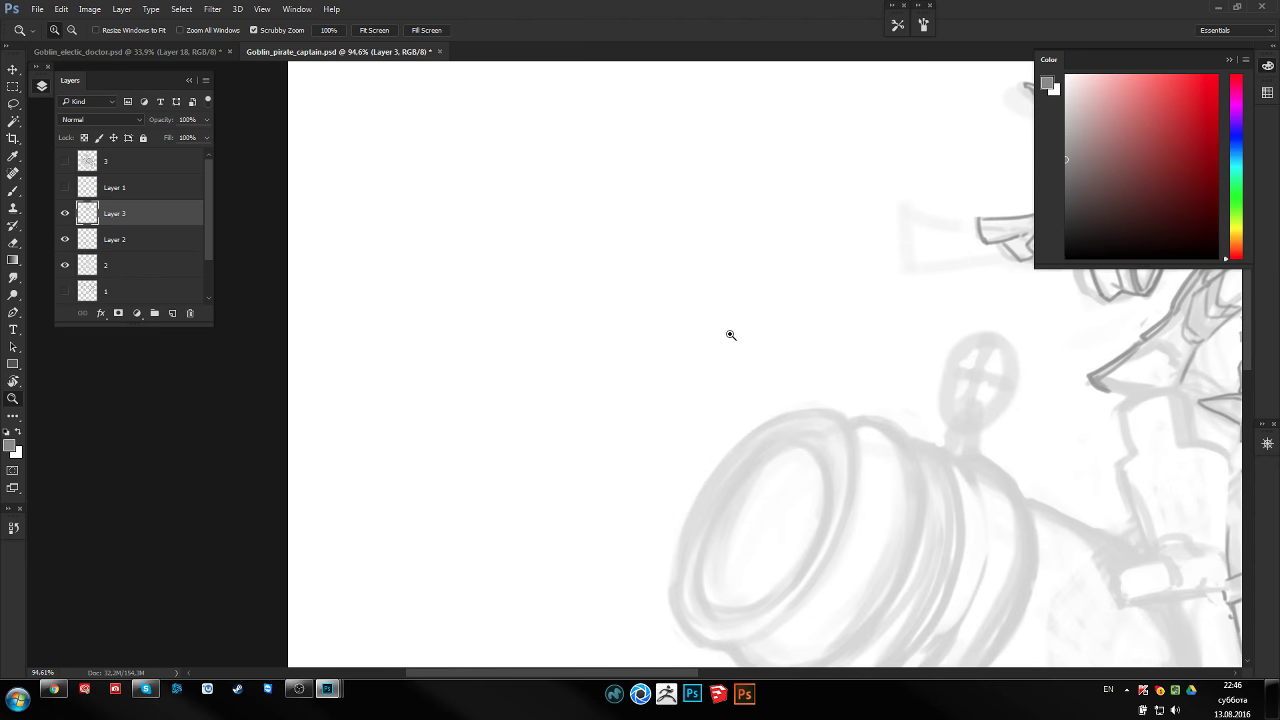
pyautogui.scroll(-2, 726, 334)
pyautogui.scroll(-3, 777, 303)
pyautogui.moveTo(862, 335); pyautogui.dragTo(612, 313)
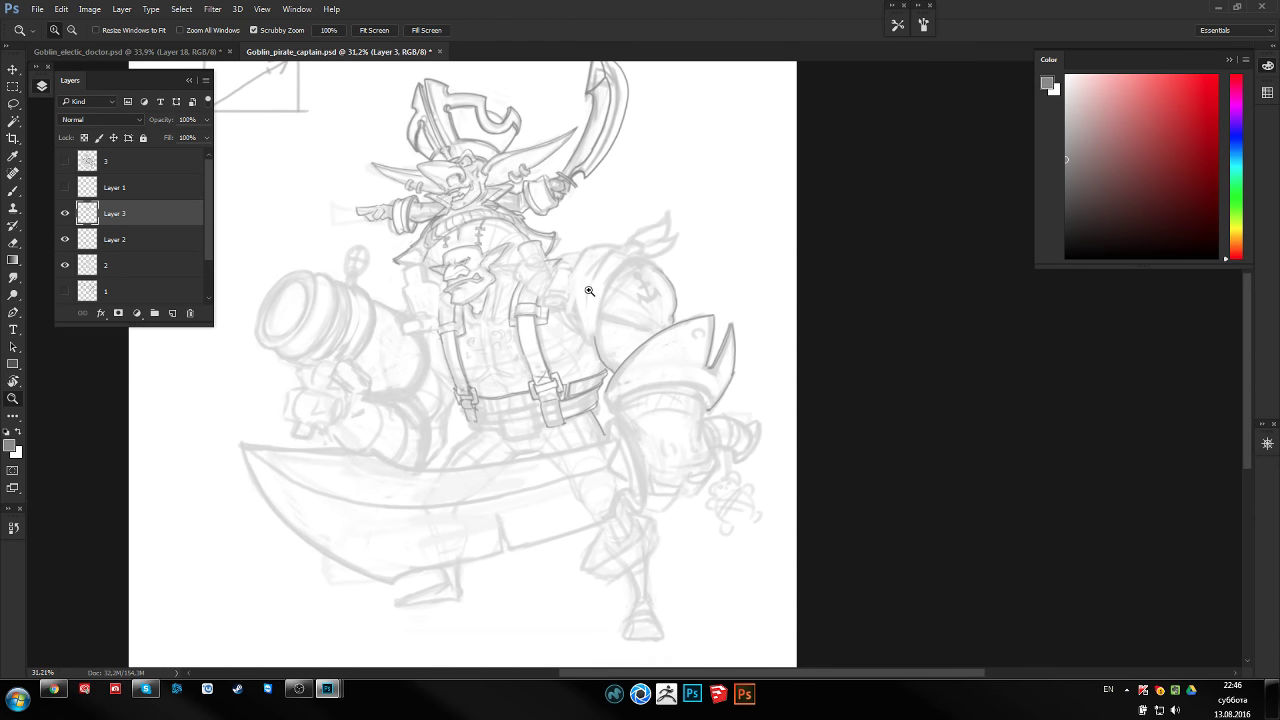
pyautogui.scroll(3, 589, 290)
pyautogui.scroll(1, 668, 283)
pyautogui.scroll(1, 651, 280)
pyautogui.scroll(1, 648, 286)
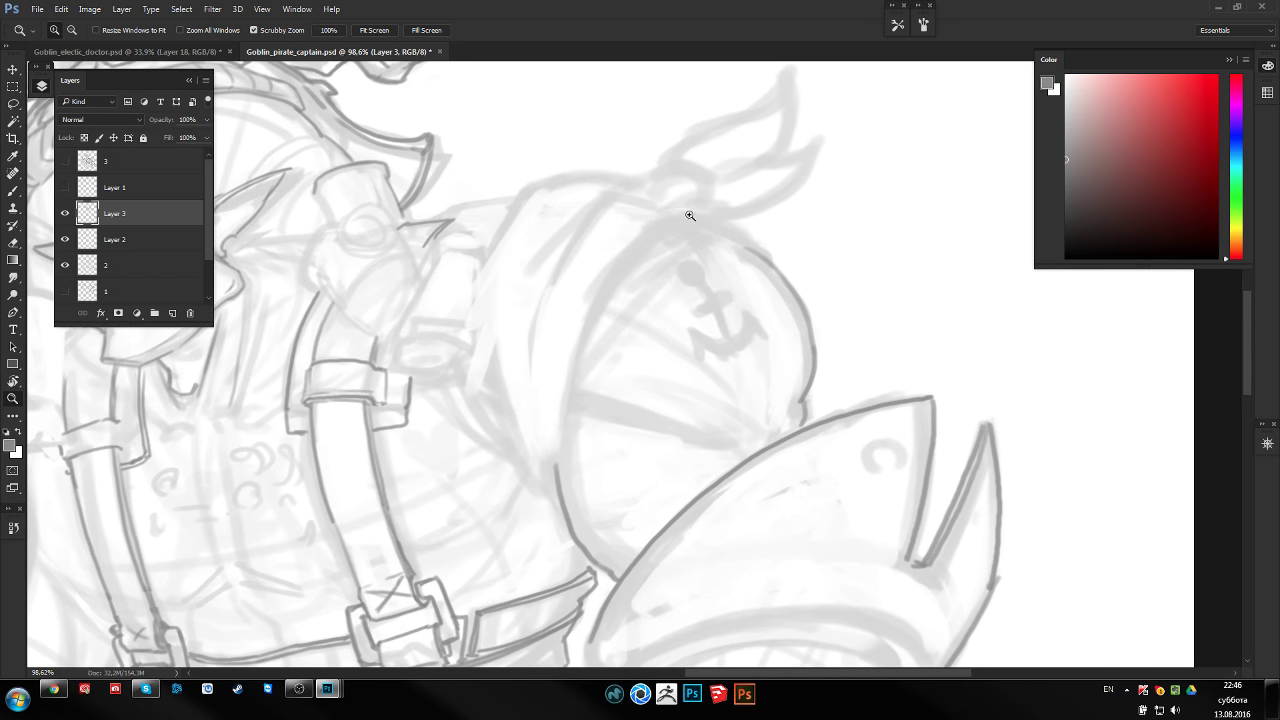
pyautogui.press('b')
pyautogui.moveTo(708, 224); pyautogui.dragTo(768, 262)
pyautogui.moveTo(714, 218)
pyautogui.mouseDown()
pyautogui.moveTo(638, 242)
pyautogui.moveTo(572, 355)
pyautogui.mouseUp()
# Ink the bandana shoulder's left edge and continue its outline downward
pyautogui.hotkey('ctrl', 'z')
pyautogui.moveTo(646, 240)
pyautogui.mouseDown()
pyautogui.moveTo(570, 348)
pyautogui.moveTo(560, 466)
pyautogui.moveTo(696, 232)
pyautogui.moveTo(705, 276)
pyautogui.moveTo(922, 259)
pyautogui.moveTo(958, 301)
pyautogui.mouseUp()
pyautogui.press('e')
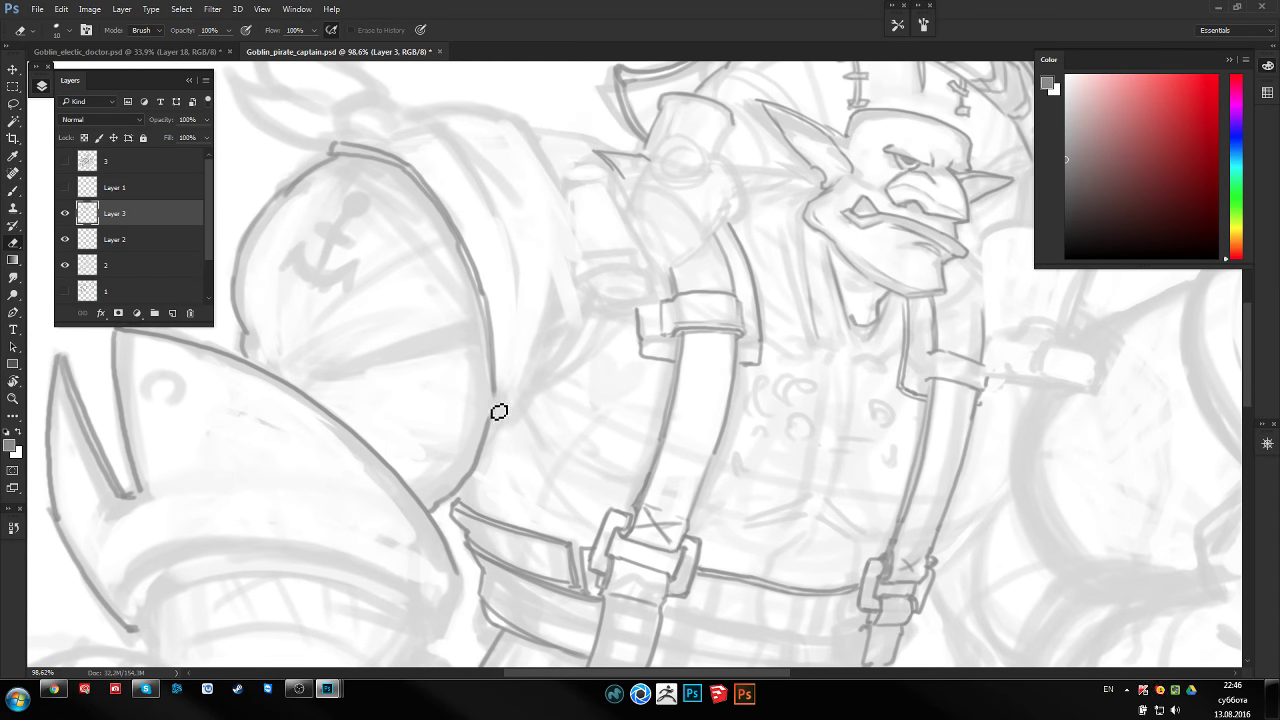
pyautogui.press('b')
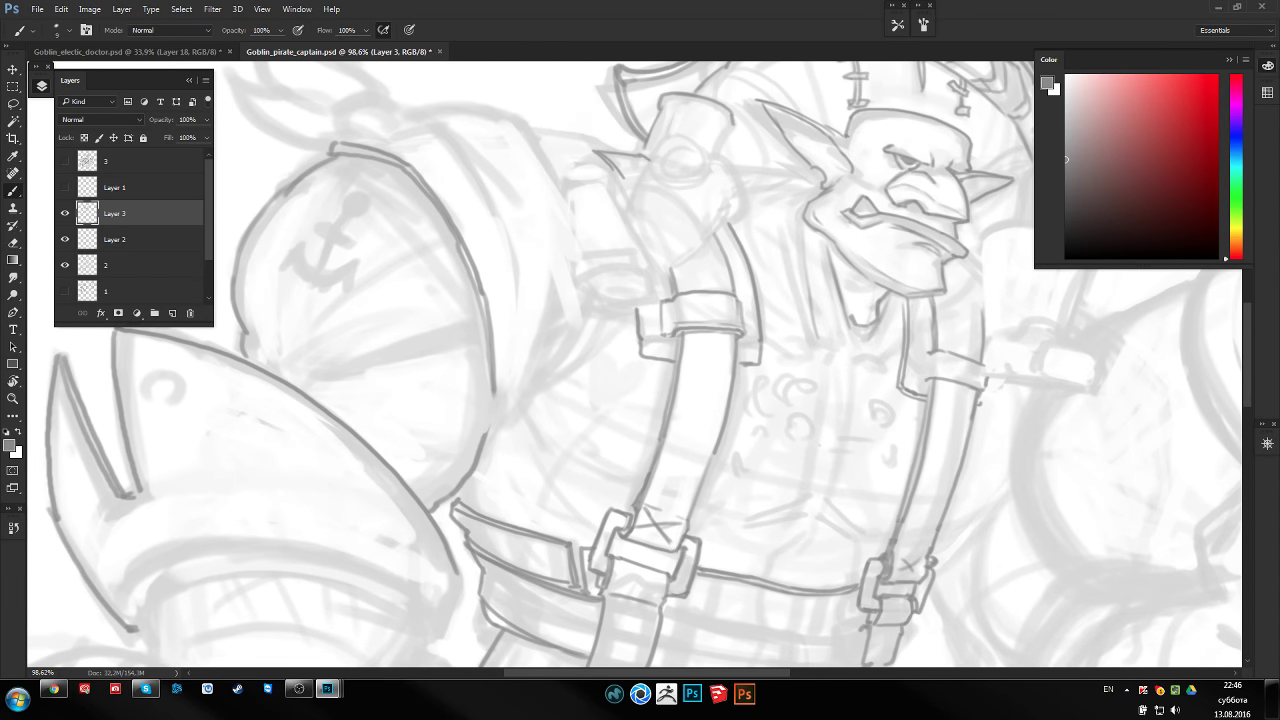
pyautogui.moveTo(493, 392); pyautogui.dragTo(488, 442)
pyautogui.moveTo(900, 480); pyautogui.dragTo(1010, 595)
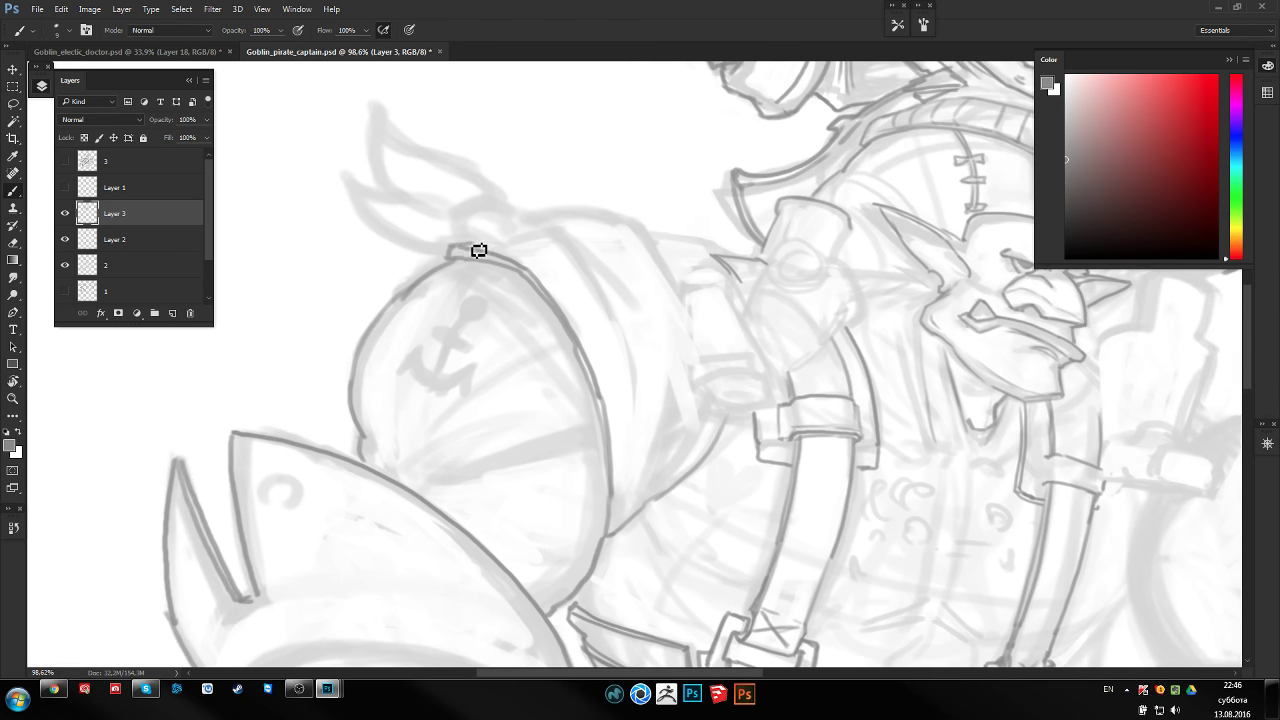
pyautogui.moveTo(851, 306)
pyautogui.mouseDown()
pyautogui.moveTo(493, 307)
pyautogui.moveTo(871, 283)
pyautogui.mouseUp()
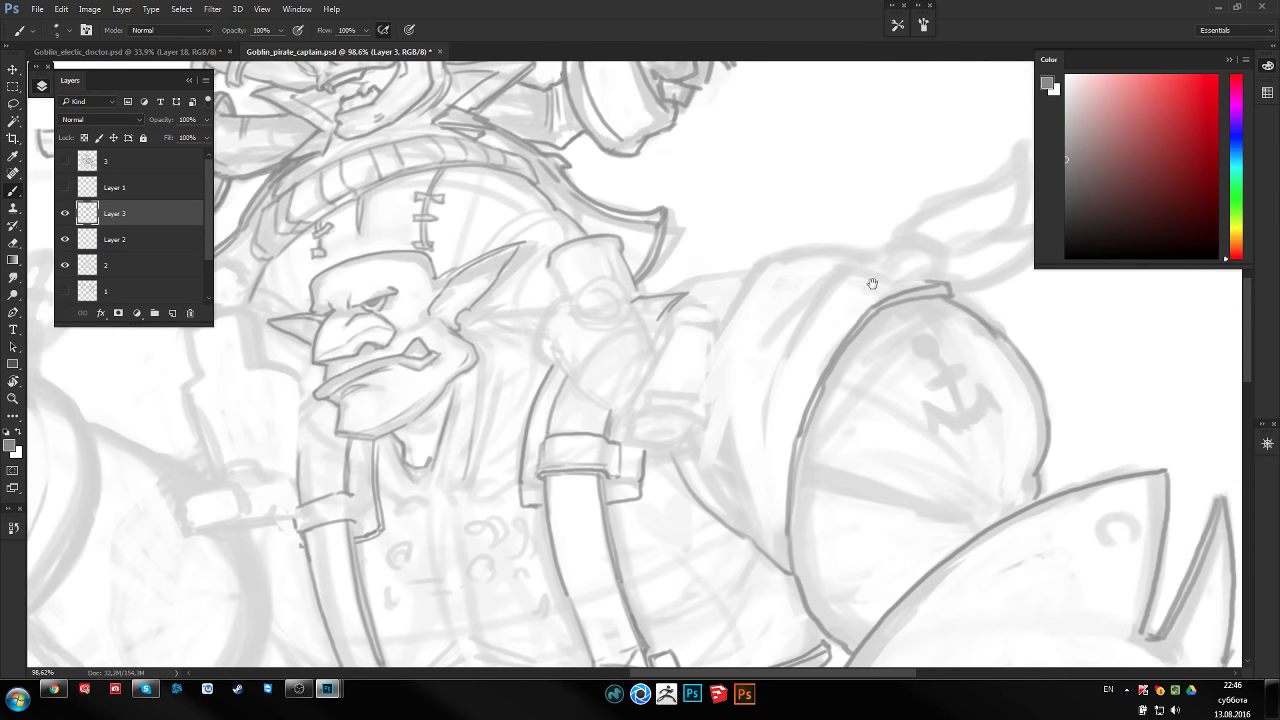
# Draw the arched bandana knot and its two tails above the anchor shoulder
pyautogui.scroll(3, 651, 277)
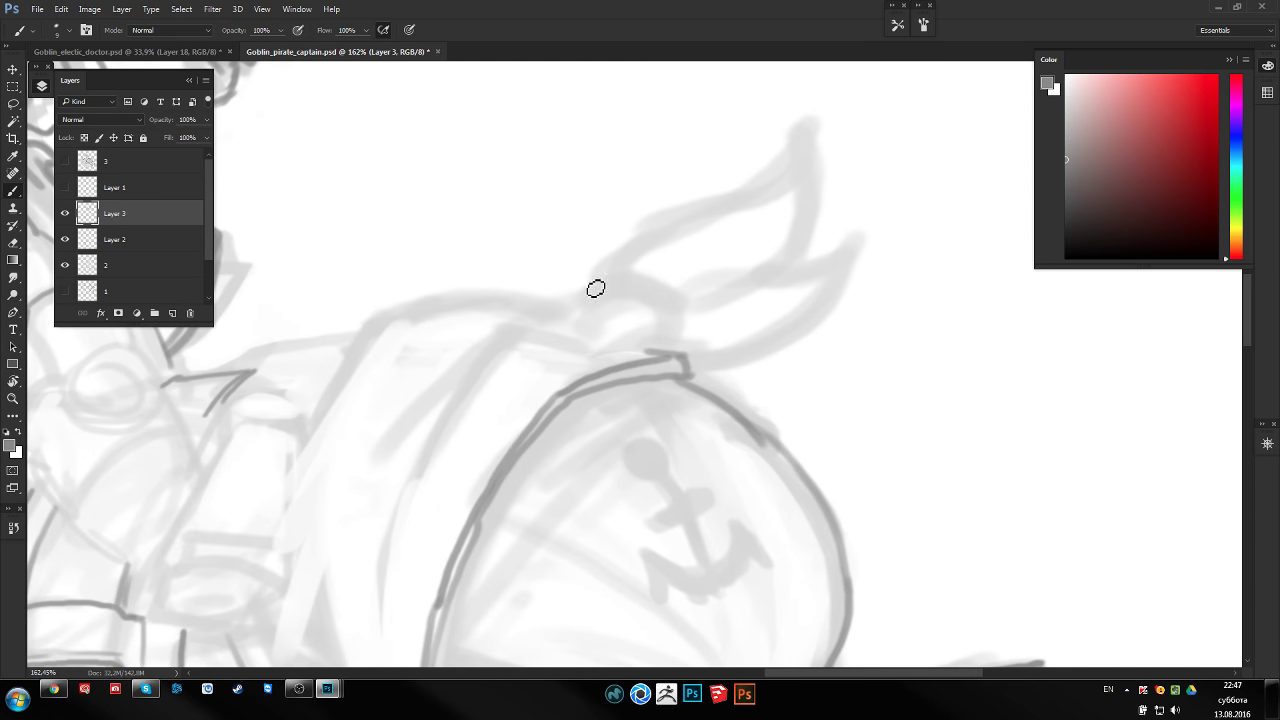
pyautogui.moveTo(571, 330)
pyautogui.mouseDown()
pyautogui.moveTo(606, 280)
pyautogui.moveTo(672, 305)
pyautogui.moveTo(636, 338)
pyautogui.moveTo(664, 352)
pyautogui.moveTo(599, 414)
pyautogui.mouseUp()
pyautogui.moveTo(546, 320)
pyautogui.mouseDown()
pyautogui.moveTo(733, 195)
pyautogui.moveTo(689, 357)
pyautogui.moveTo(622, 368)
pyautogui.mouseUp()
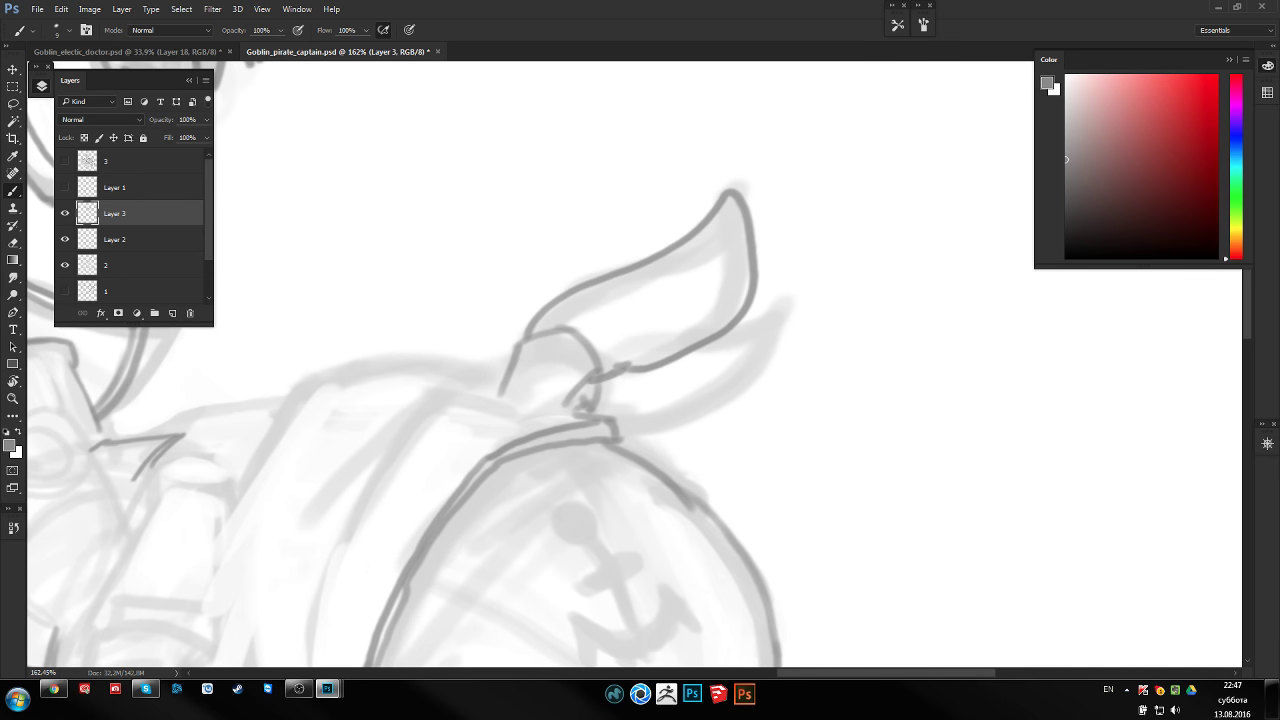
pyautogui.moveTo(722, 326)
pyautogui.mouseDown()
pyautogui.moveTo(766, 380)
pyautogui.moveTo(608, 414)
pyautogui.mouseUp()
pyautogui.moveTo(657, 336); pyautogui.dragTo(663, 326)
# Zoom back out and ink the bandana's left edge darker
pyautogui.scroll(-2, 663, 326)
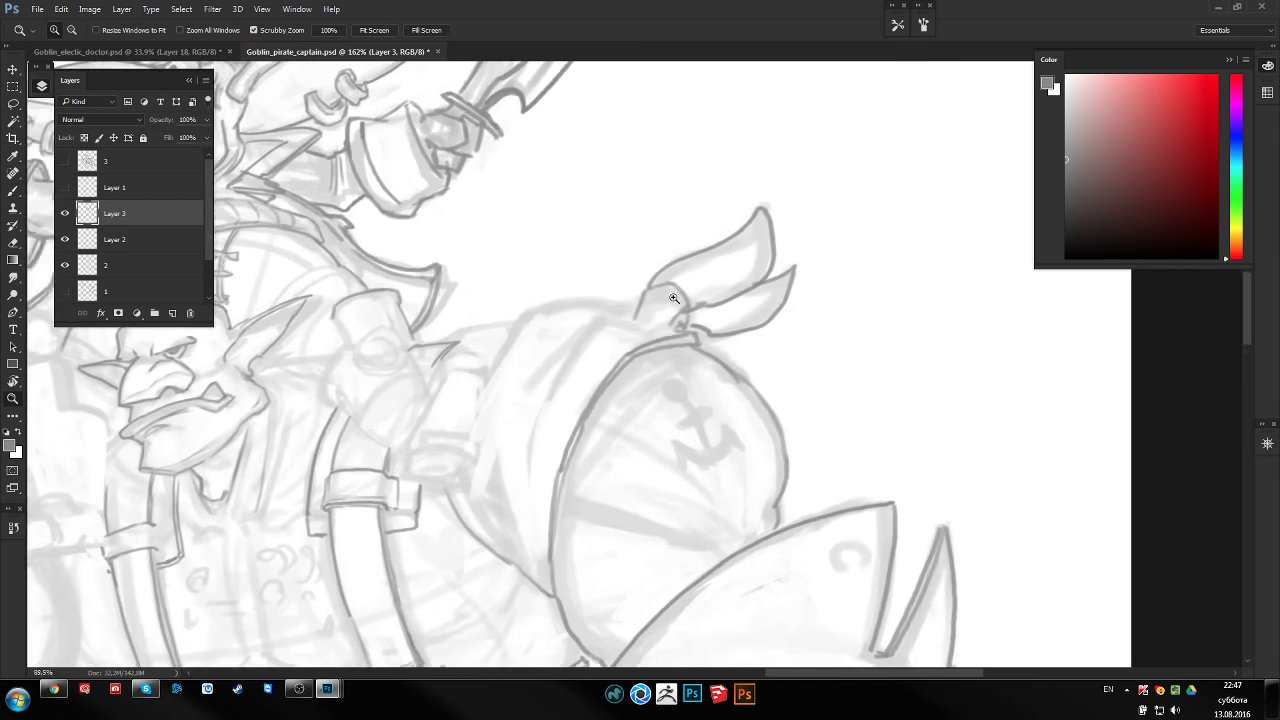
pyautogui.scroll(-1, 665, 300)
pyautogui.scroll(-1, 670, 261)
pyautogui.scroll(2, 670, 261)
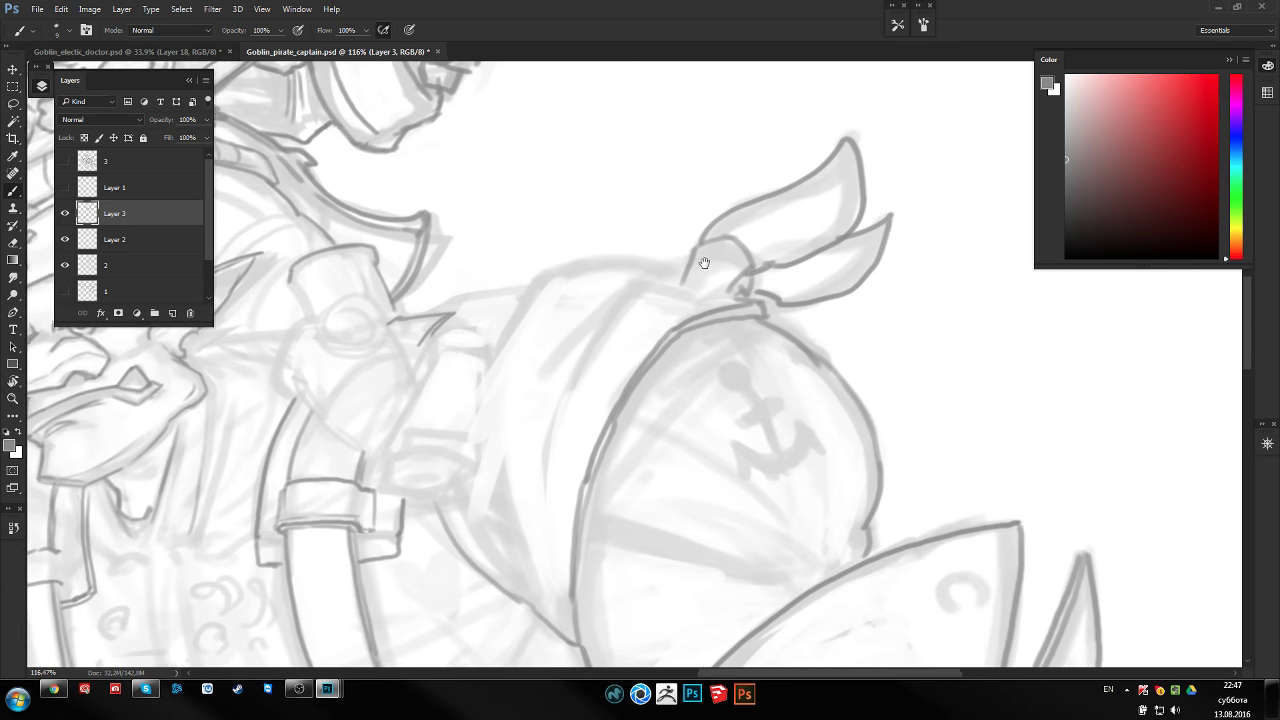
pyautogui.moveTo(675, 287); pyautogui.dragTo(702, 289)
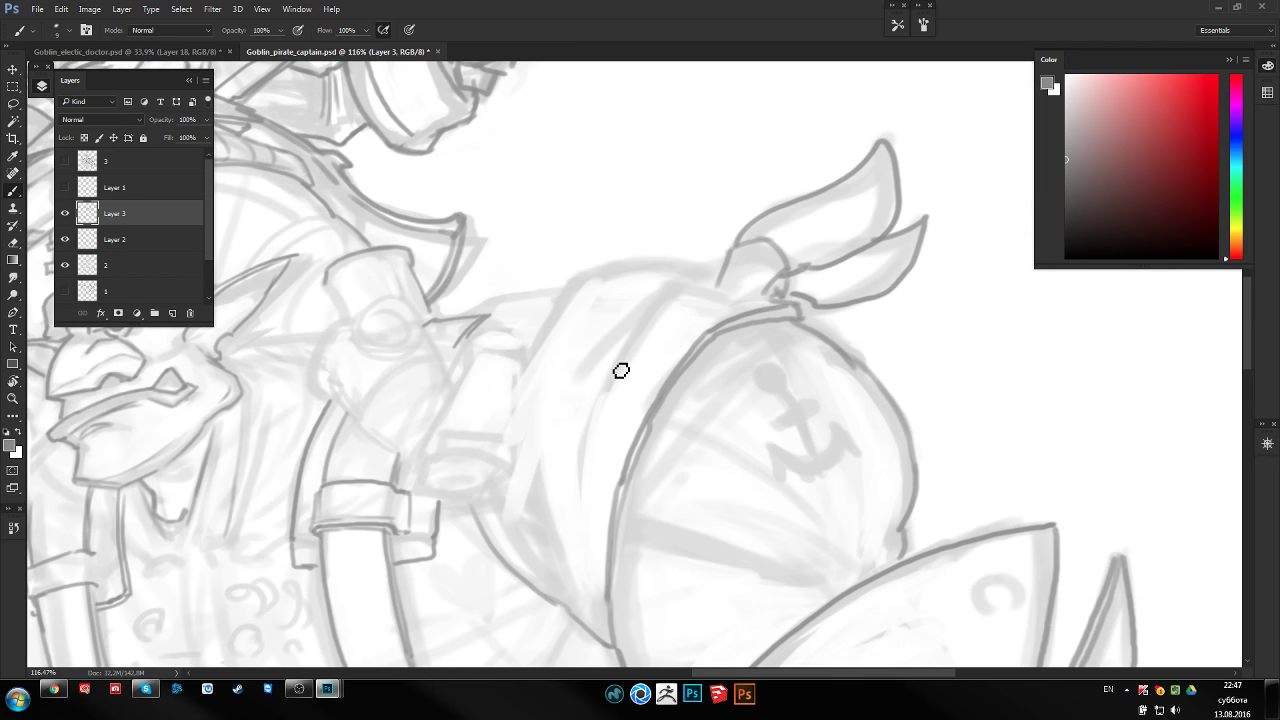
pyautogui.hscroll(-2, 621, 371)
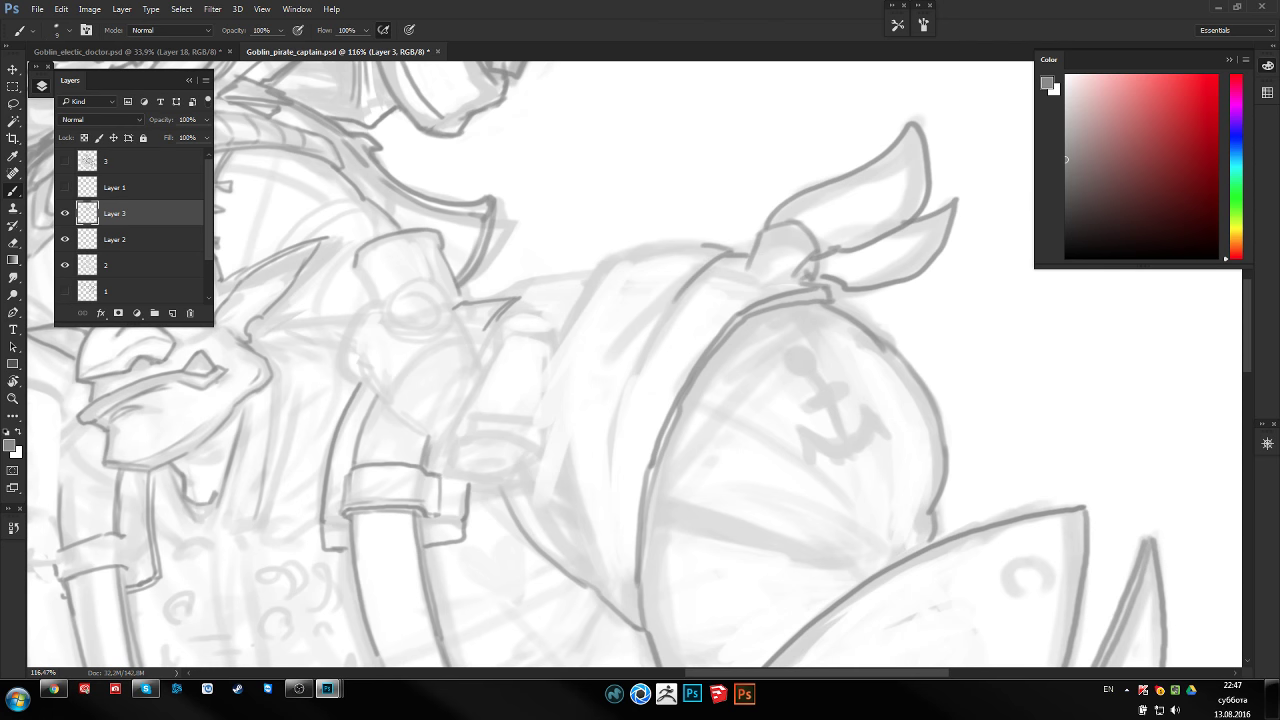
pyautogui.moveTo(604, 262); pyautogui.dragTo(560, 340)
pyautogui.moveTo(609, 302); pyautogui.dragTo(589, 308)
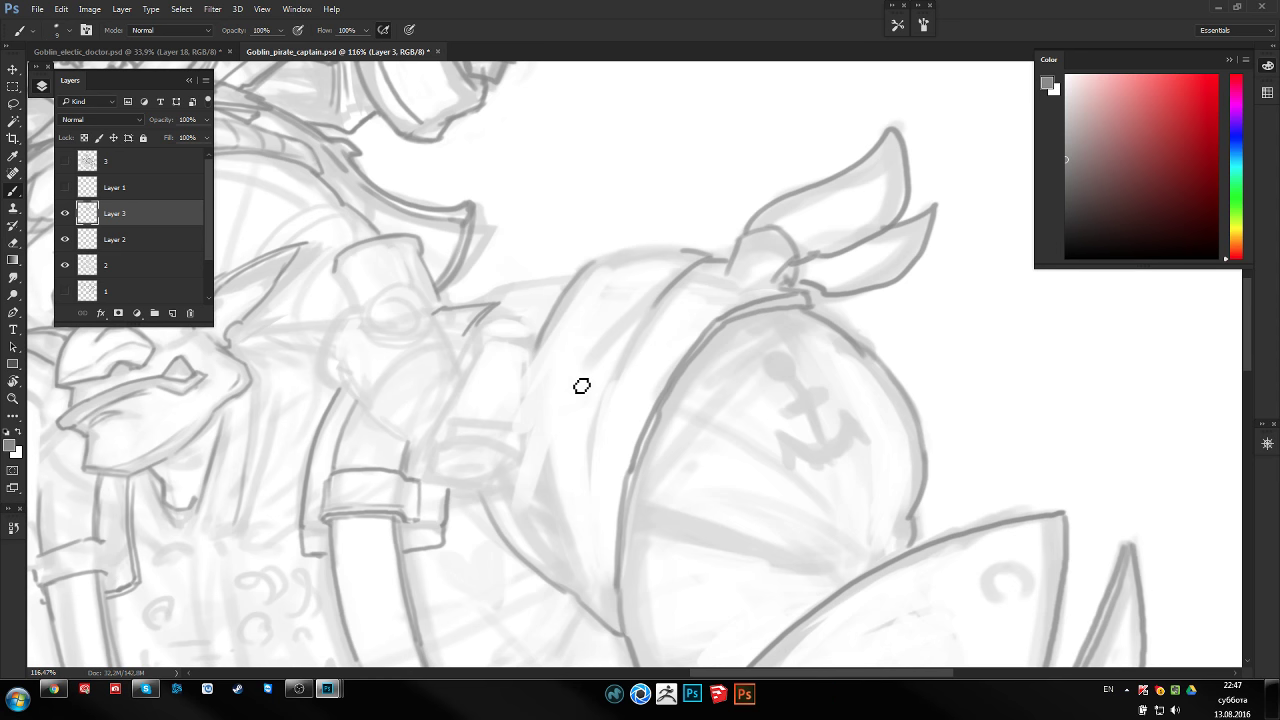
# Ink the rolled band's top edge, inner brim and left edge with dark lines
pyautogui.moveTo(592, 264)
pyautogui.mouseDown()
pyautogui.moveTo(646, 254)
pyautogui.moveTo(655, 295)
pyautogui.mouseUp()
pyautogui.moveTo(620, 358); pyautogui.dragTo(600, 268)
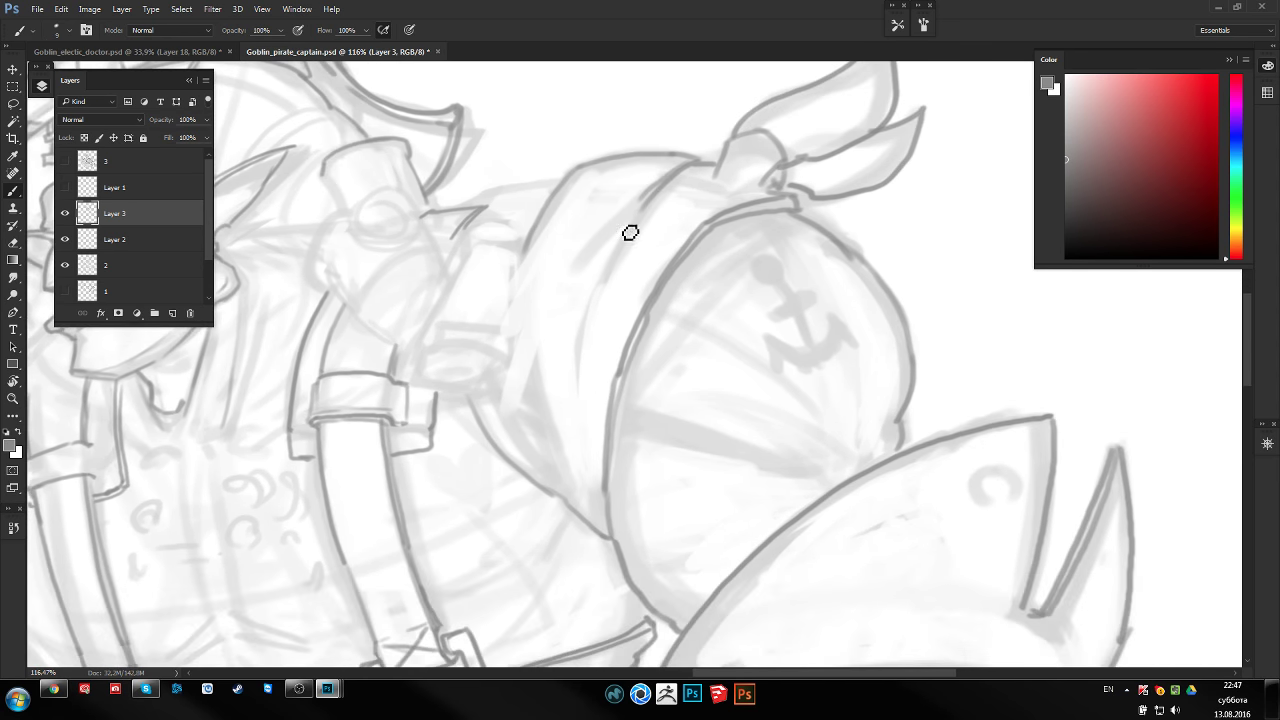
pyautogui.moveTo(648, 182)
pyautogui.mouseDown()
pyautogui.moveTo(574, 380)
pyautogui.moveTo(580, 455)
pyautogui.mouseUp()
pyautogui.moveTo(605, 520); pyautogui.dragTo(571, 407)
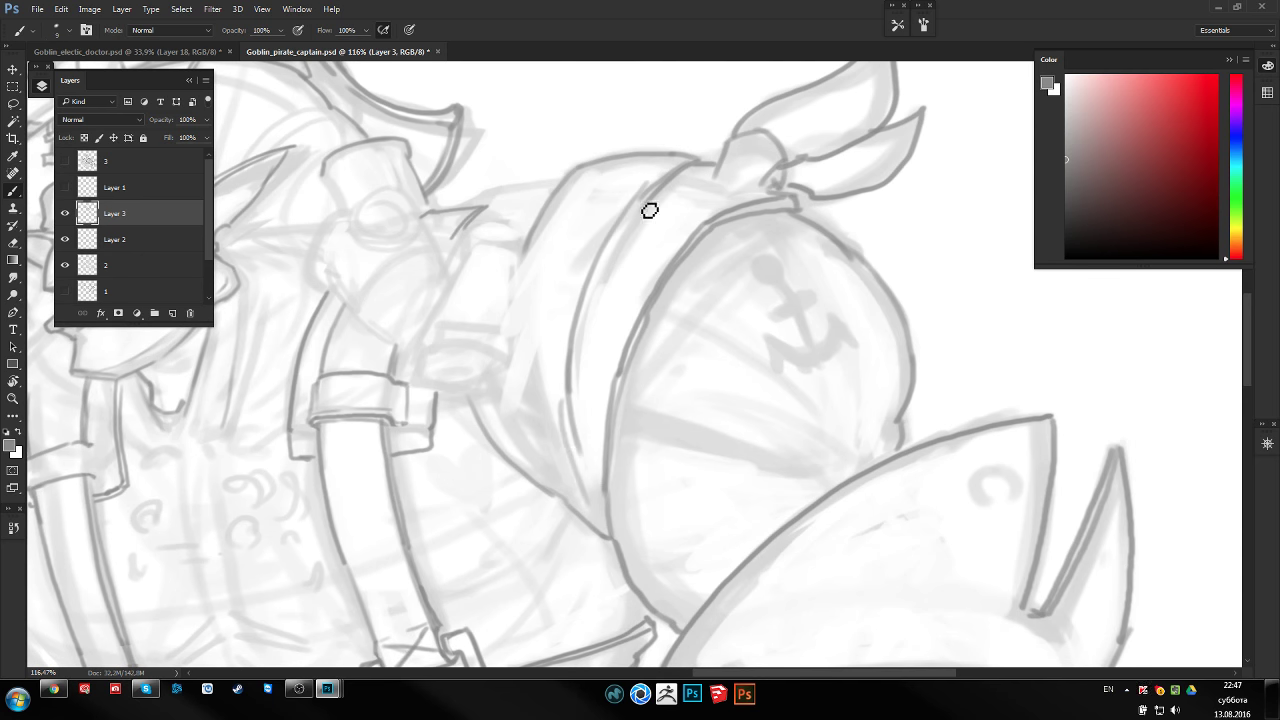
pyautogui.moveTo(618, 248)
pyautogui.mouseDown()
pyautogui.moveTo(556, 432)
pyautogui.moveTo(578, 434)
pyautogui.mouseUp()
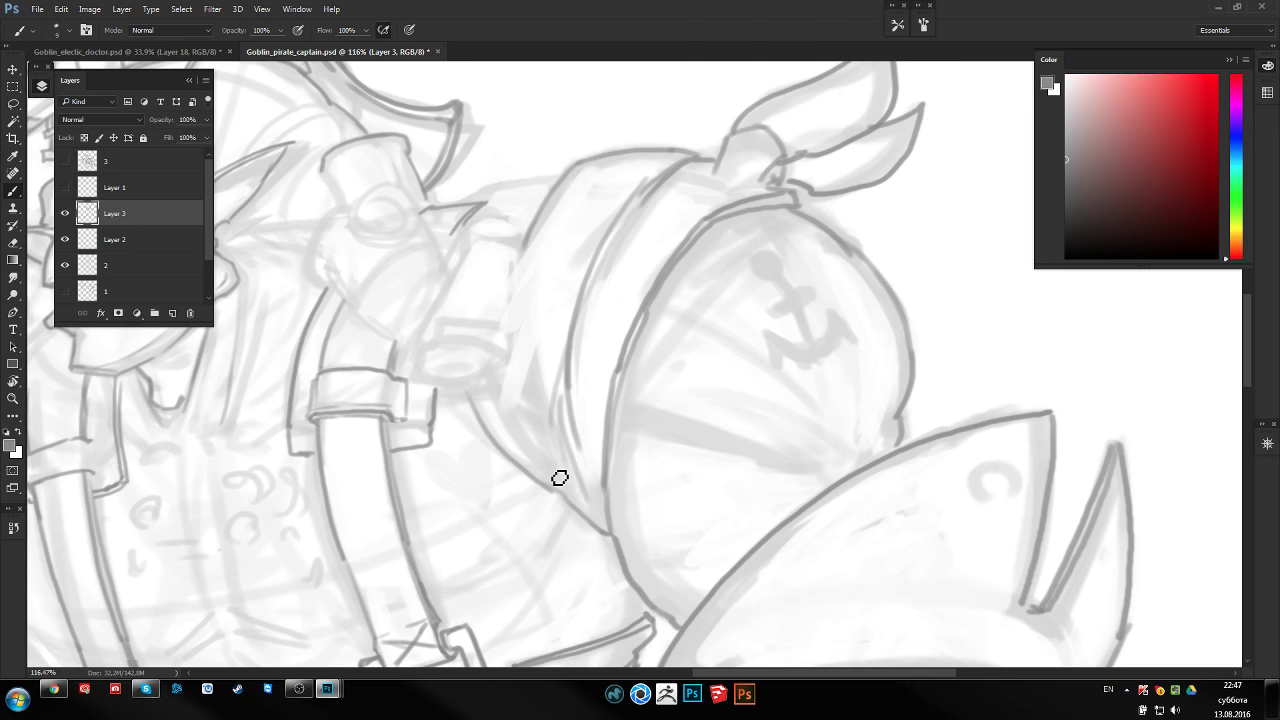
# Zoom out to check face and torso, rotate the view slightly, and refocus on the shoulder joint
pyautogui.scroll(-3, 626, 323)
pyautogui.moveTo(789, 274); pyautogui.dragTo(663, 263)
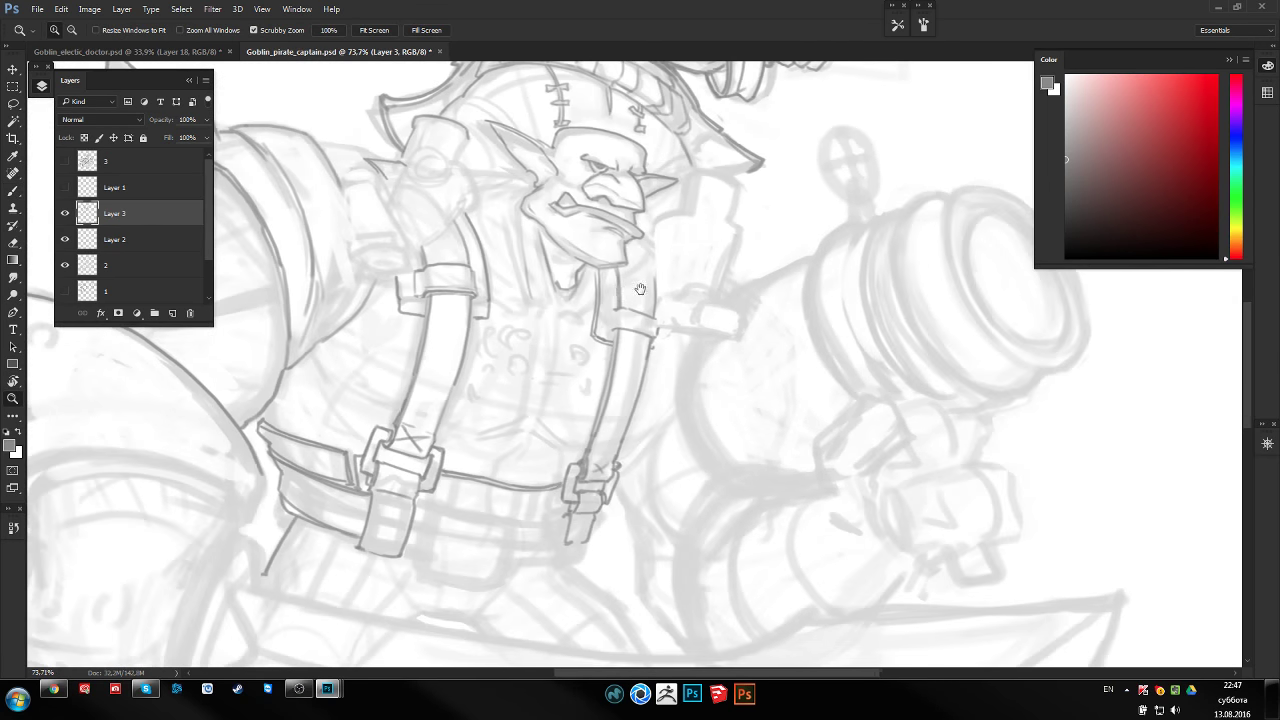
pyautogui.scroll(1, 640, 289)
pyautogui.scroll(1, 600, 310)
pyautogui.scroll(1, 582, 327)
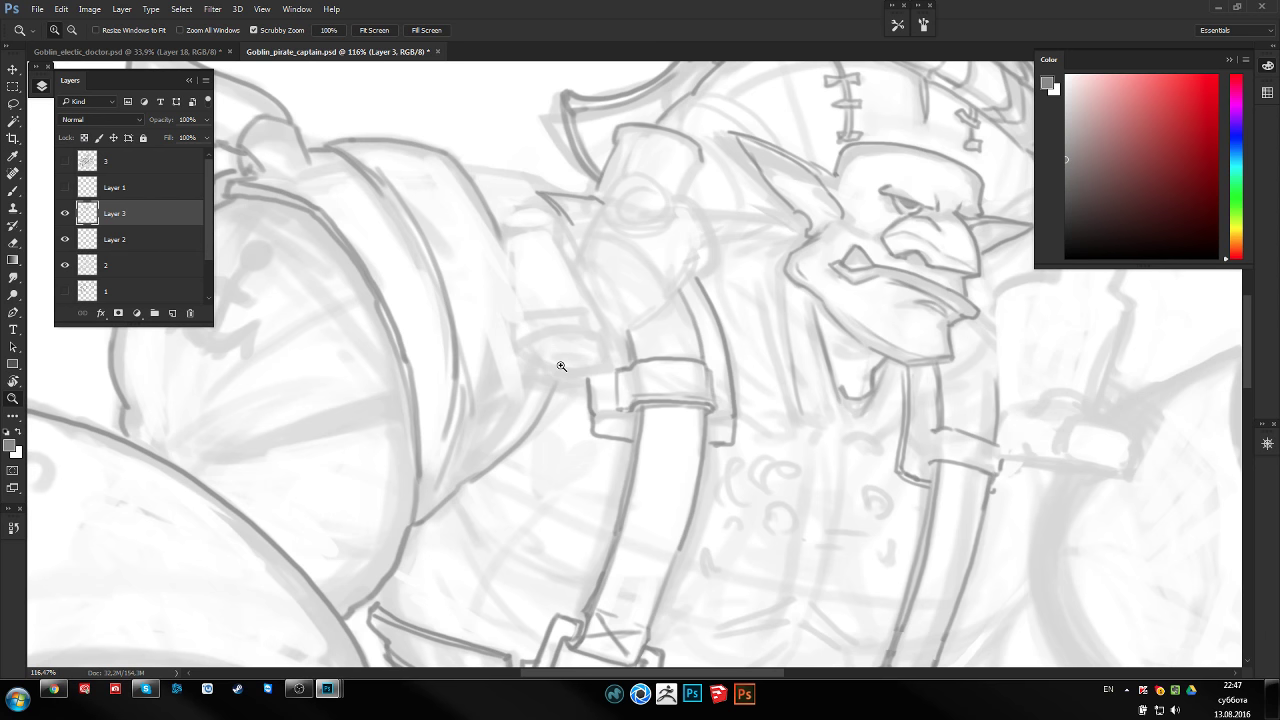
pyautogui.moveTo(561, 366)
pyautogui.mouseDown()
pyautogui.moveTo(680, 363)
pyautogui.moveTo(659, 348)
pyautogui.mouseUp()
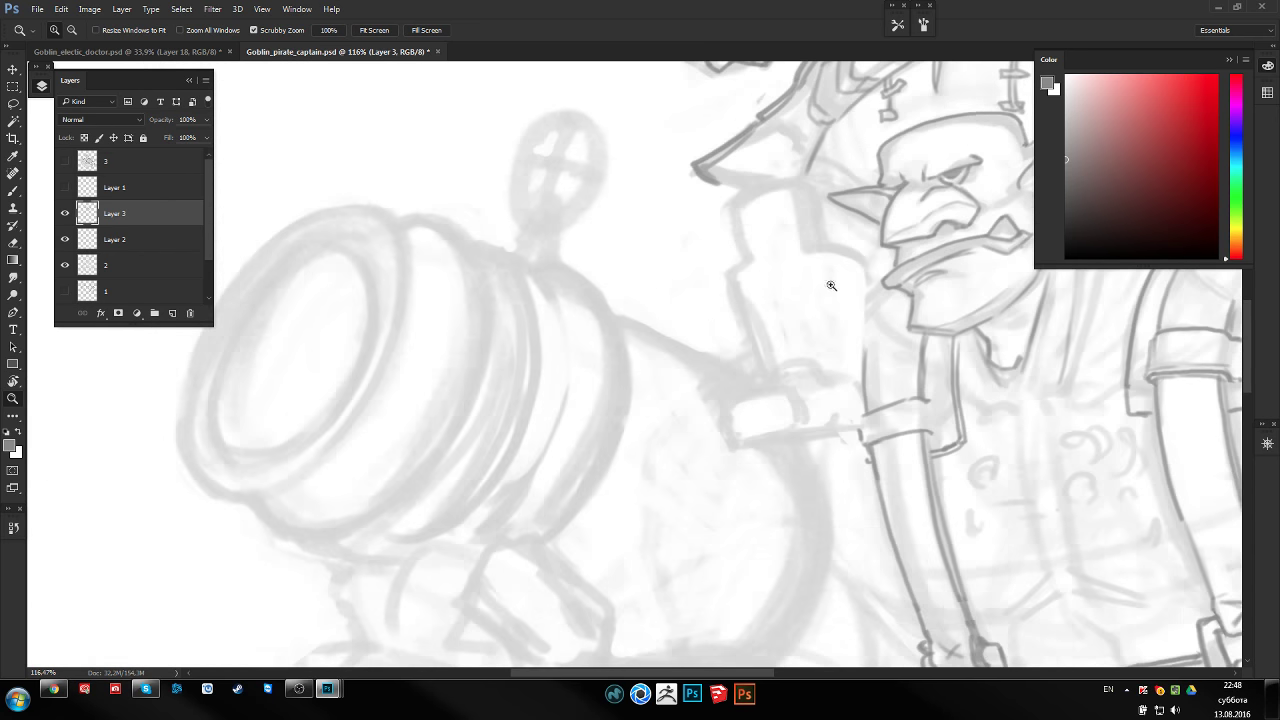
pyautogui.moveTo(831, 283); pyautogui.dragTo(386, 330)
pyautogui.moveTo(637, 274)
pyautogui.mouseDown()
pyautogui.moveTo(691, 283)
pyautogui.moveTo(580, 333)
pyautogui.mouseUp()
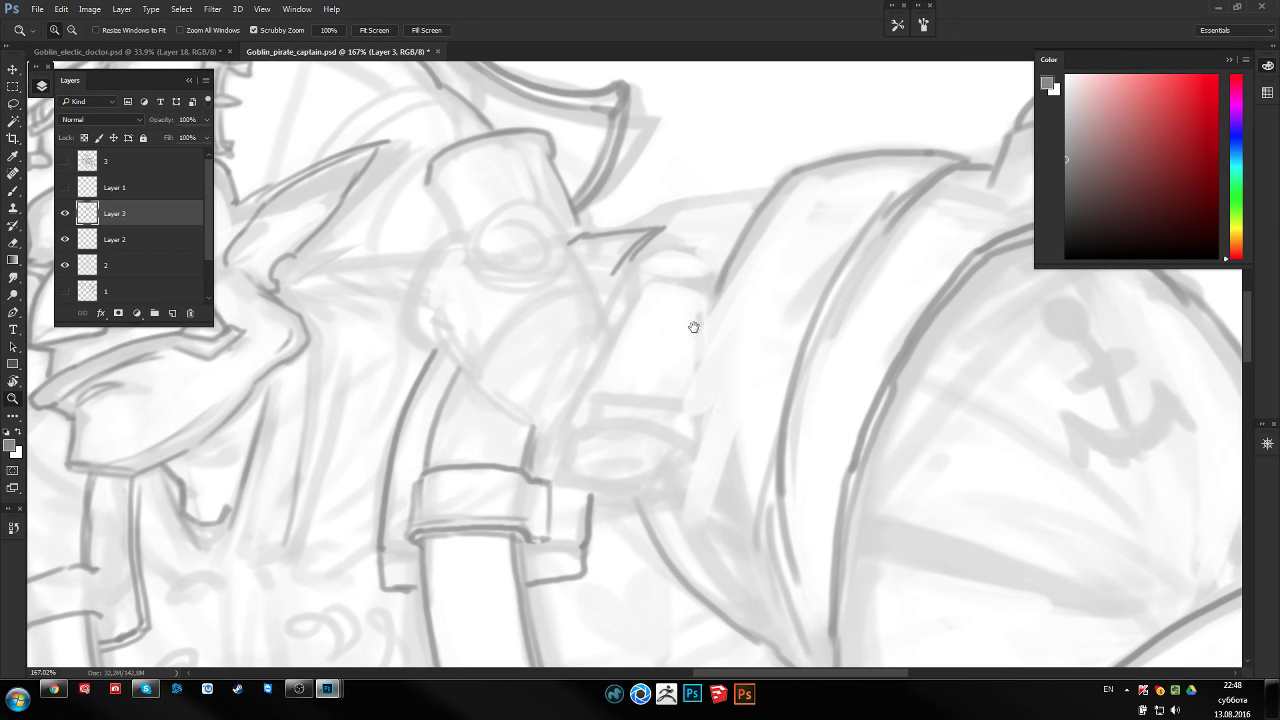
# Zoom out to the whole goblin, flip the canvas horizontally, and zoom in on the front belt buckle
pyautogui.moveTo(691, 326); pyautogui.dragTo(645, 253)
pyautogui.press('b')
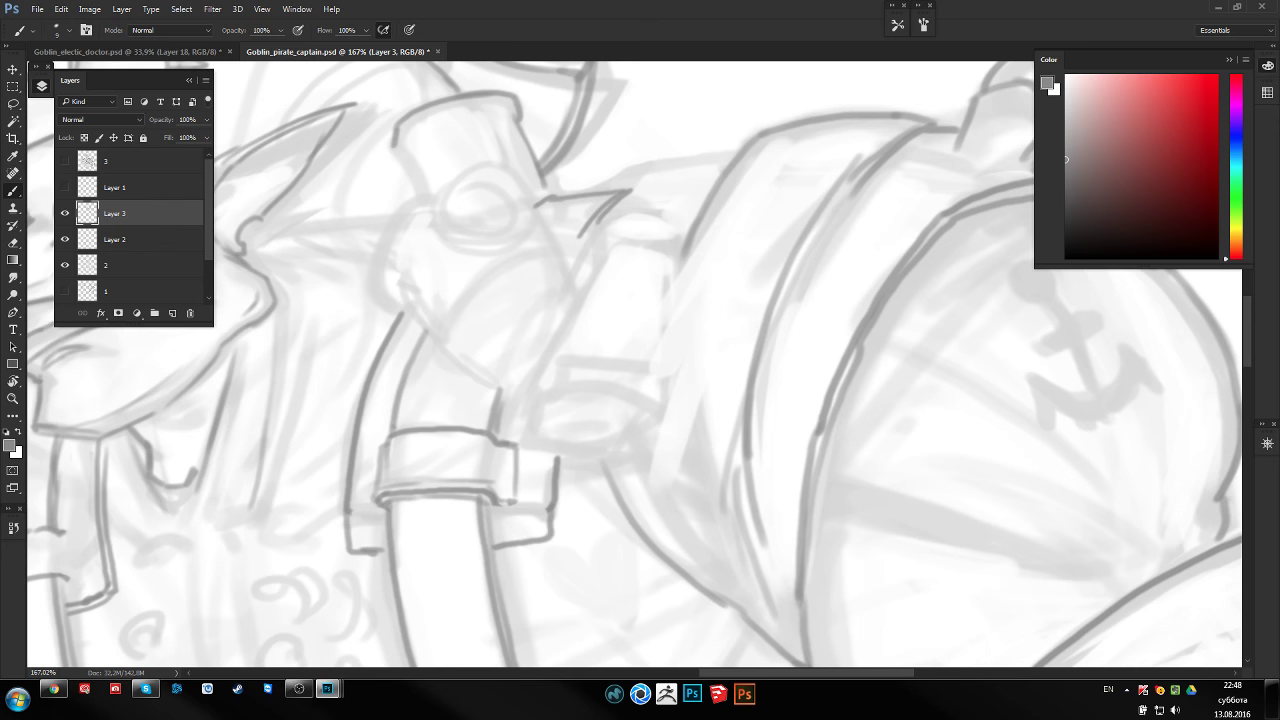
pyautogui.moveTo(612, 291); pyautogui.dragTo(616, 279)
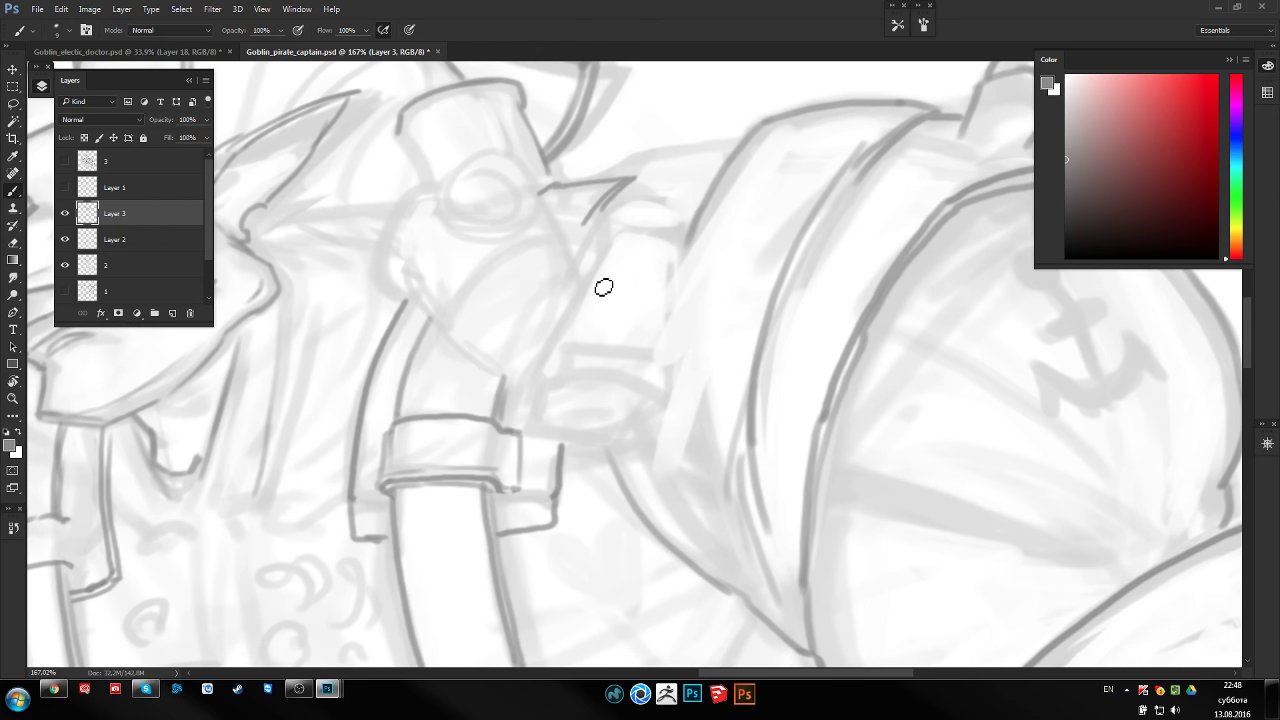
pyautogui.moveTo(666, 183); pyautogui.dragTo(645, 190)
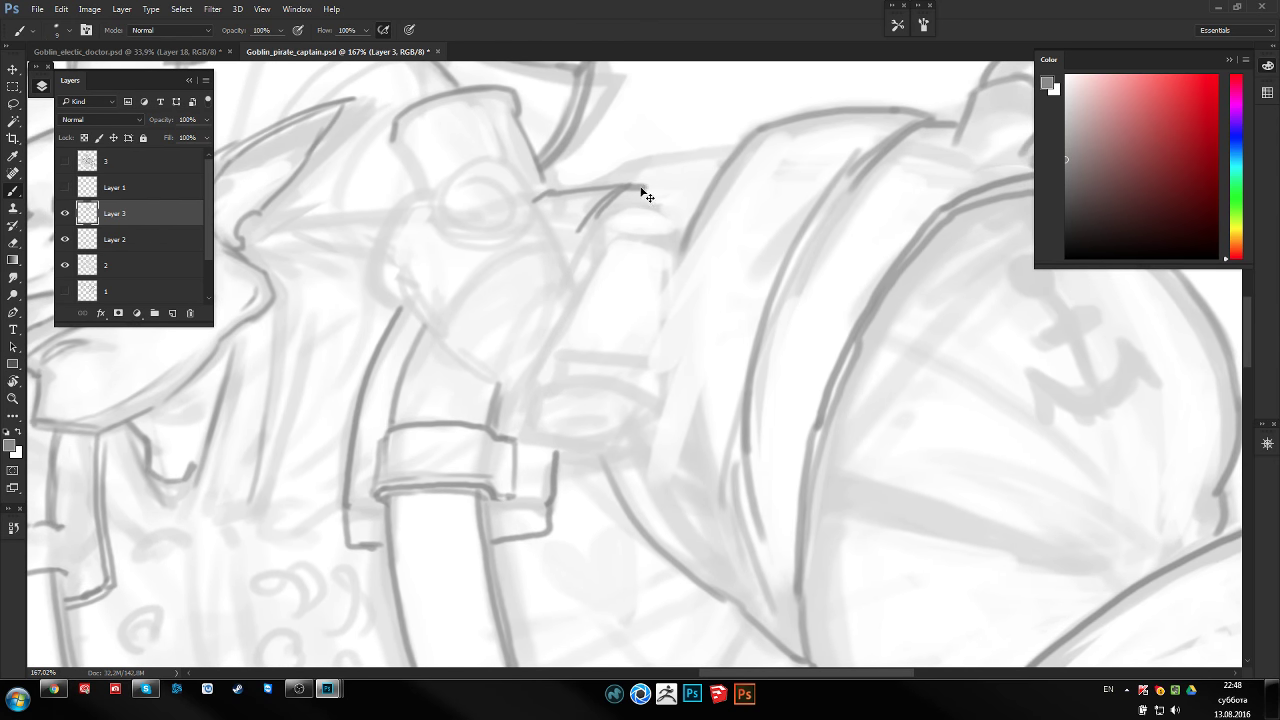
pyautogui.press('z')
pyautogui.moveTo(652, 212); pyautogui.dragTo(640, 194)
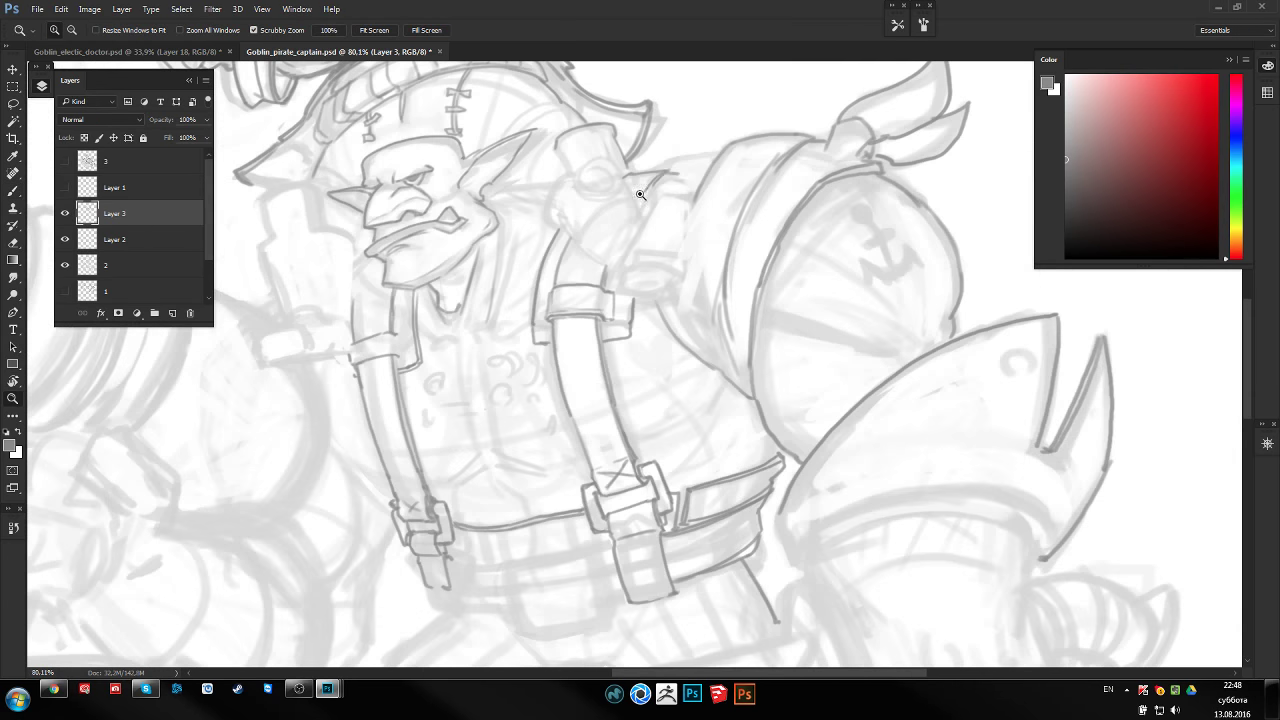
pyautogui.hotkey('ctrl', 'shift', 'h')
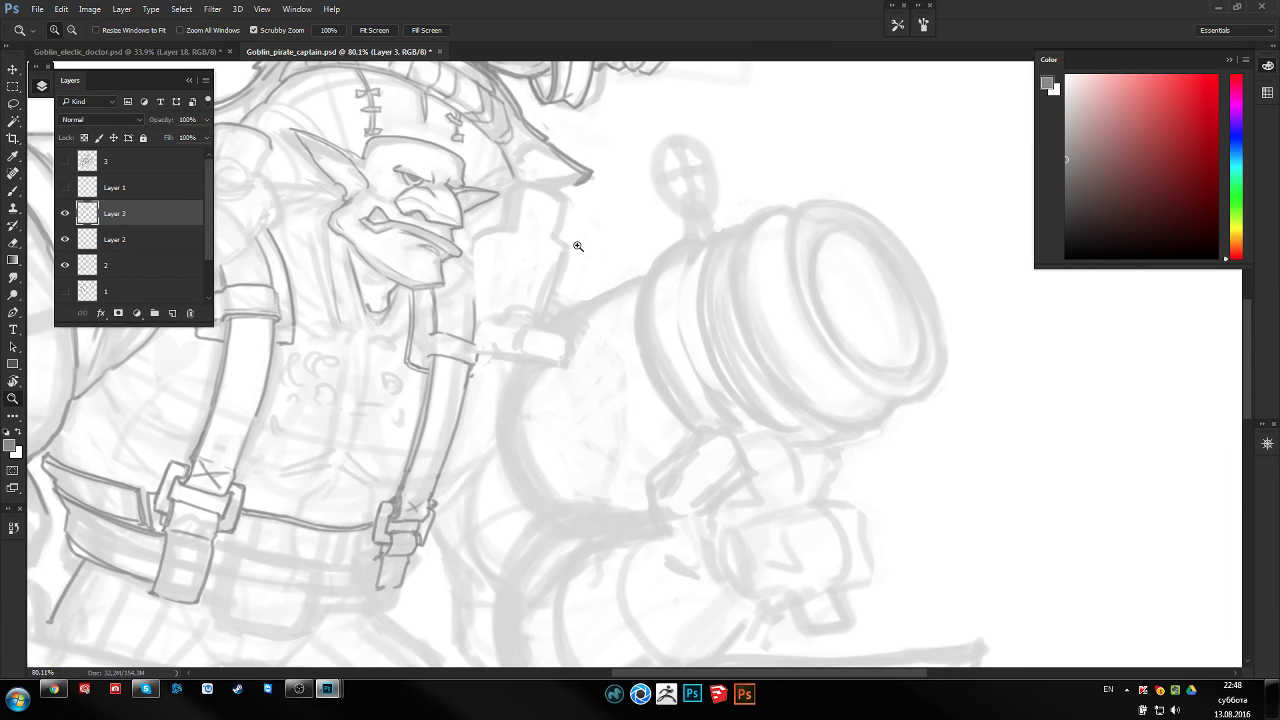
pyautogui.moveTo(577, 246)
pyautogui.mouseDown()
pyautogui.moveTo(457, 391)
pyautogui.moveTo(375, 435)
pyautogui.moveTo(370, 470)
pyautogui.mouseUp()
pyautogui.press('e')
pyautogui.press('b')
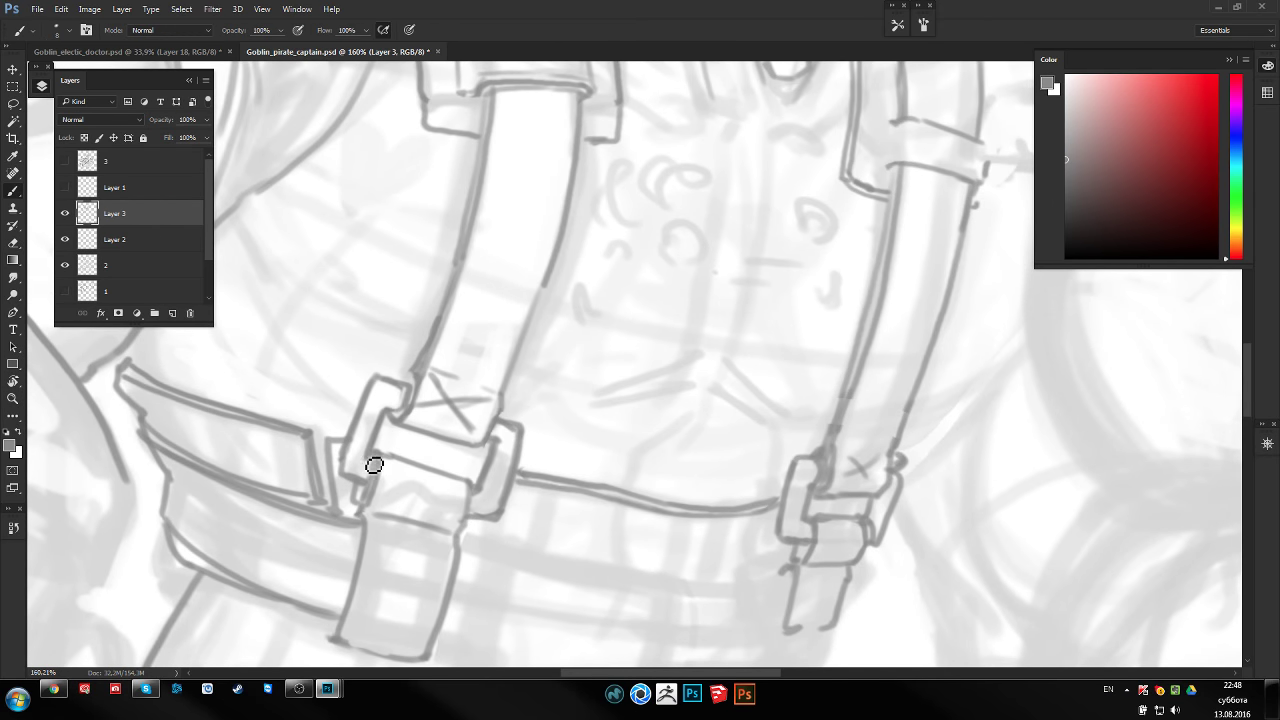
pyautogui.press('e')
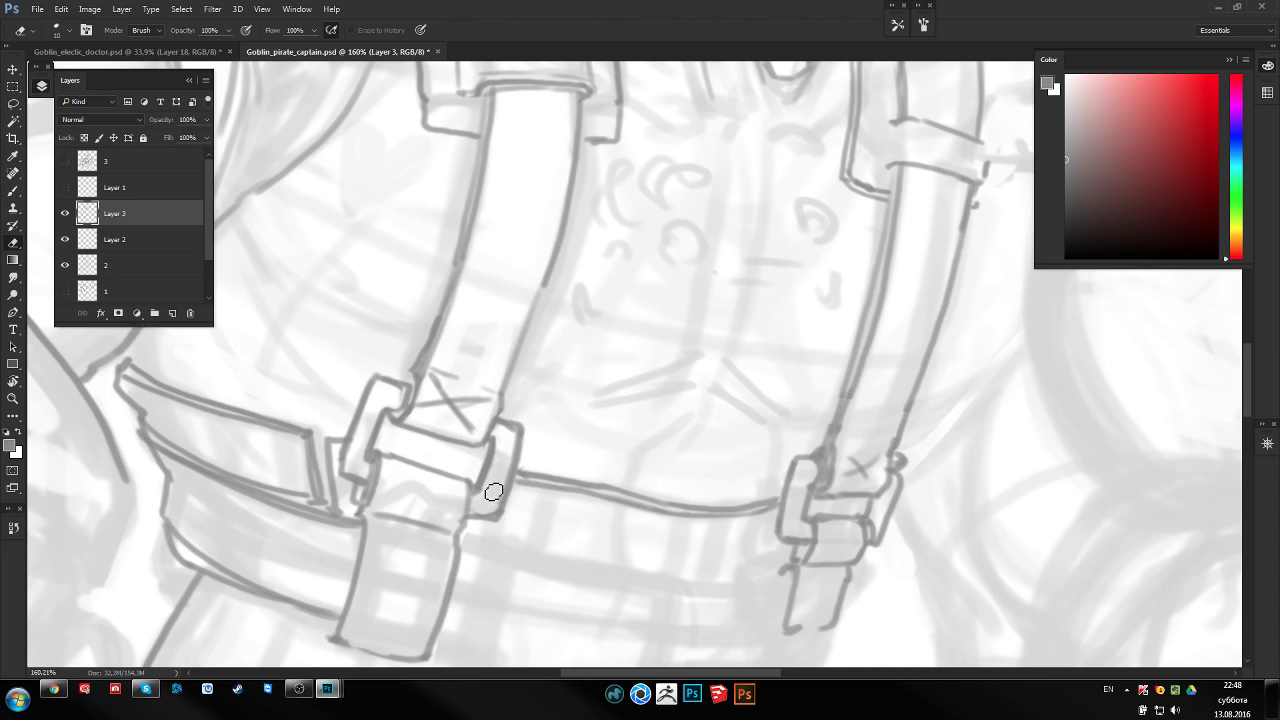
pyautogui.press('b')
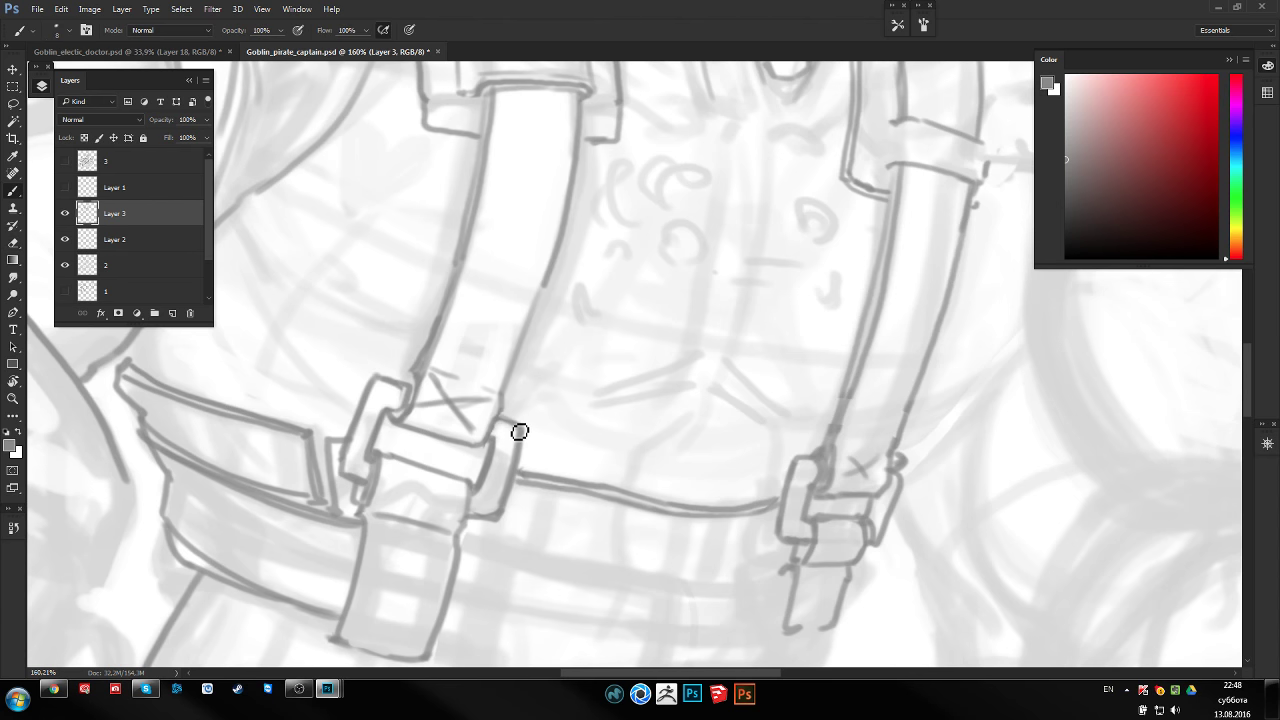
pyautogui.moveTo(467, 403); pyautogui.dragTo(587, 488)
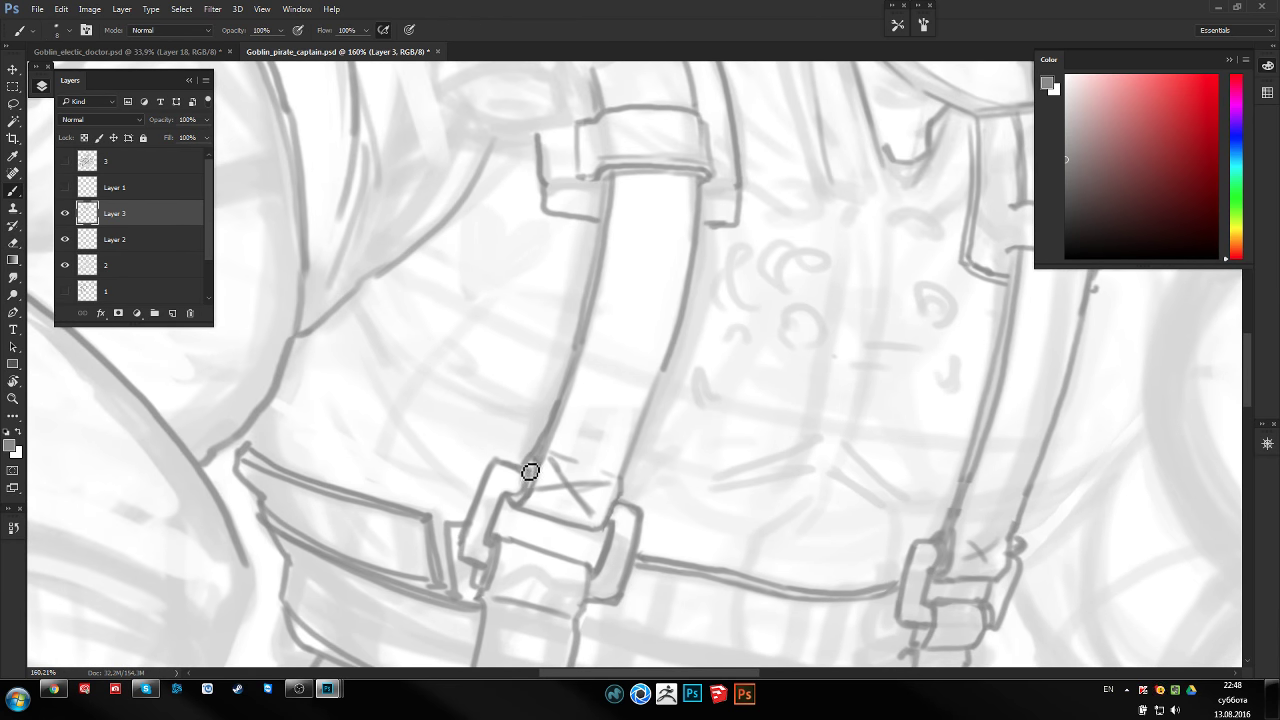
pyautogui.moveTo(578, 472); pyautogui.dragTo(580, 460)
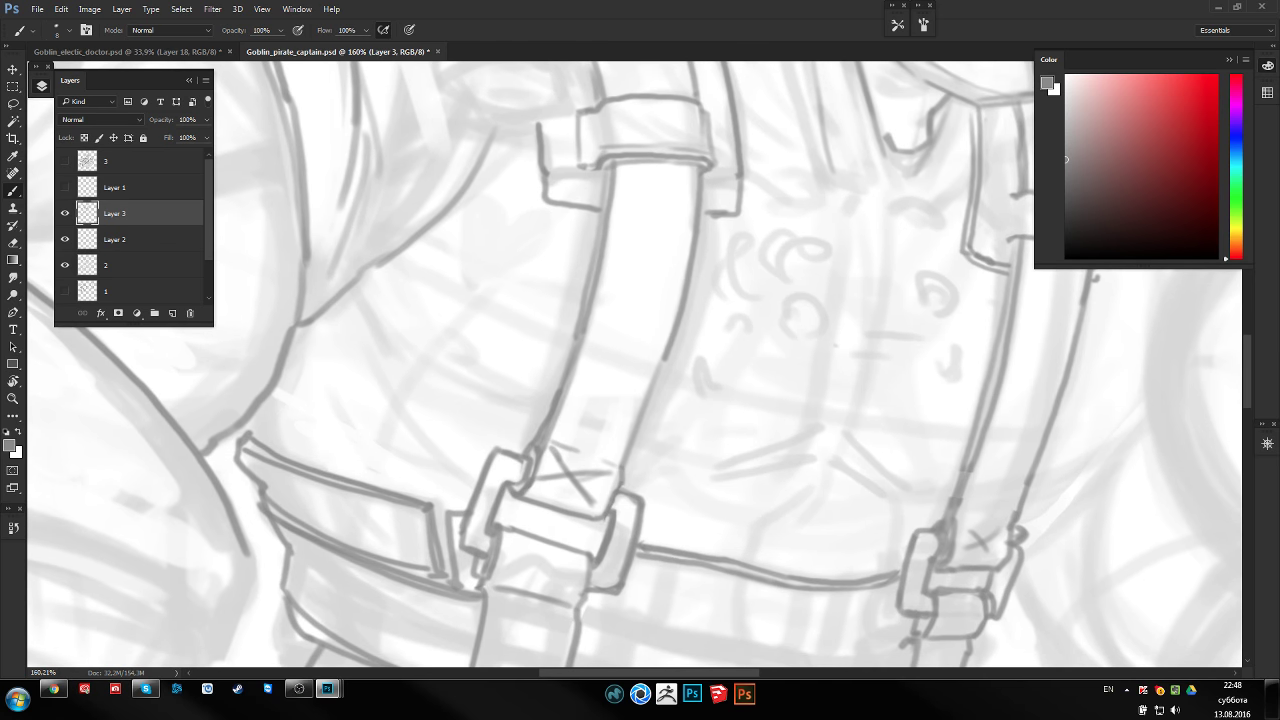
pyautogui.press('z')
pyautogui.moveTo(640, 294); pyautogui.dragTo(586, 294)
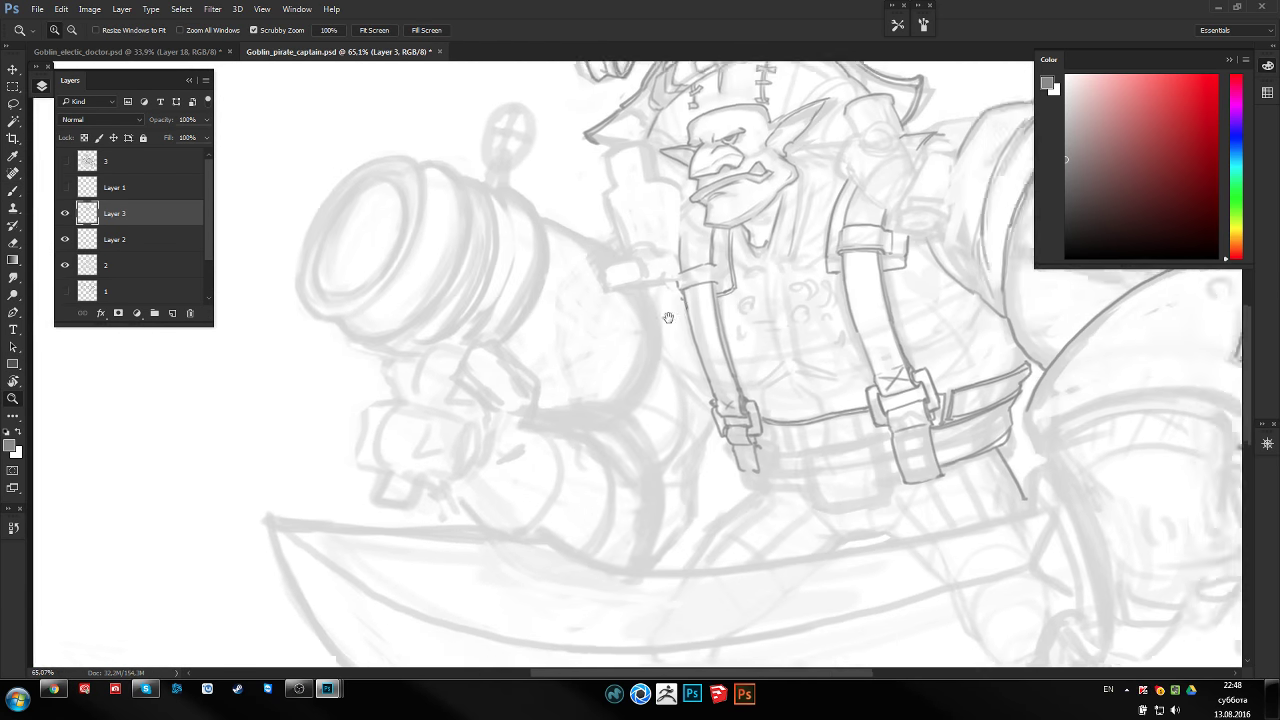
# Bring the ear tips behind the shoulder strap into view, mirroring the canvas to check and flipping it back
pyautogui.moveTo(646, 329)
pyautogui.mouseDown()
pyautogui.moveTo(660, 289)
pyautogui.moveTo(626, 254)
pyautogui.moveTo(686, 211)
pyautogui.mouseUp()
pyautogui.press('b')
pyautogui.scroll(3, 663, 223)
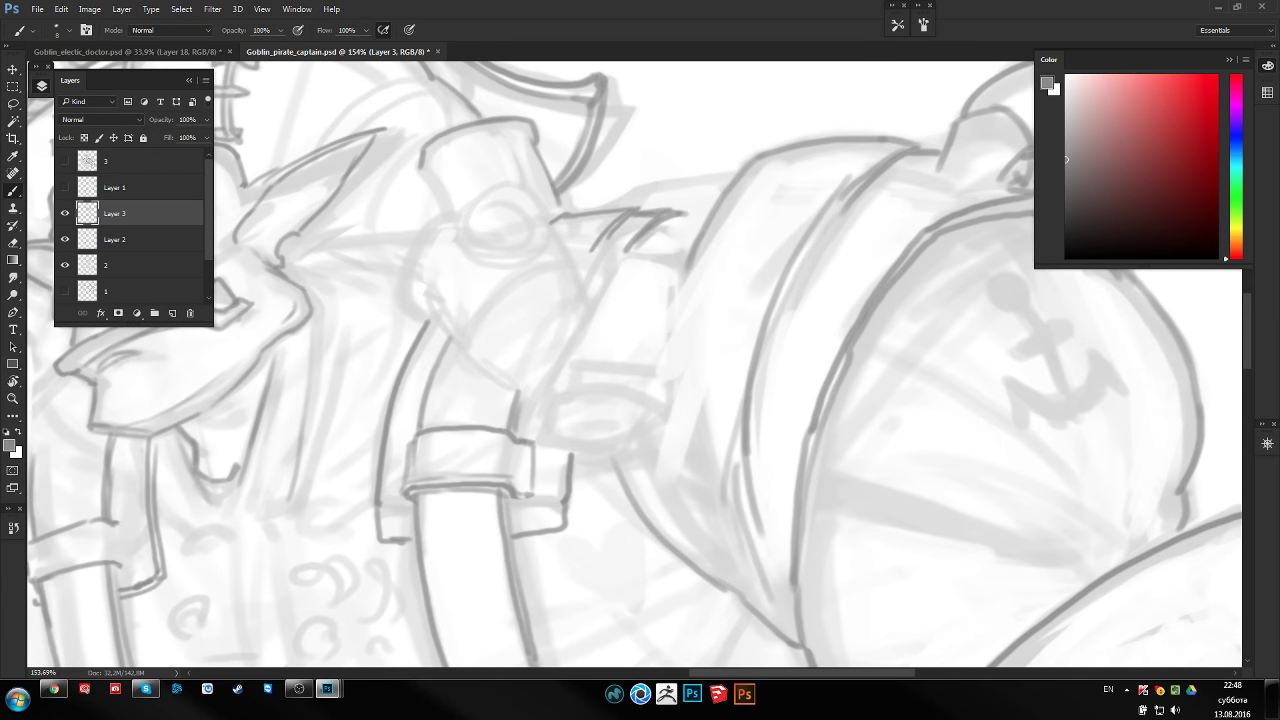
pyautogui.scroll(-5, 660, 250)
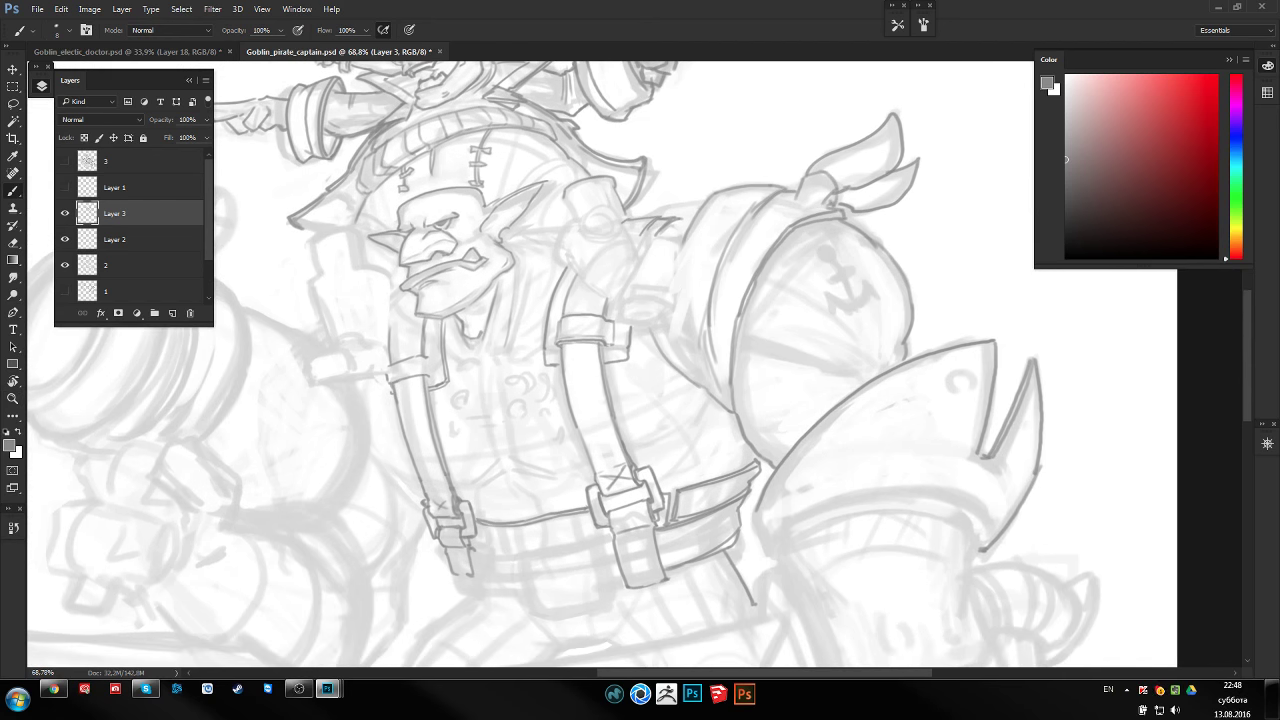
pyautogui.press('h')
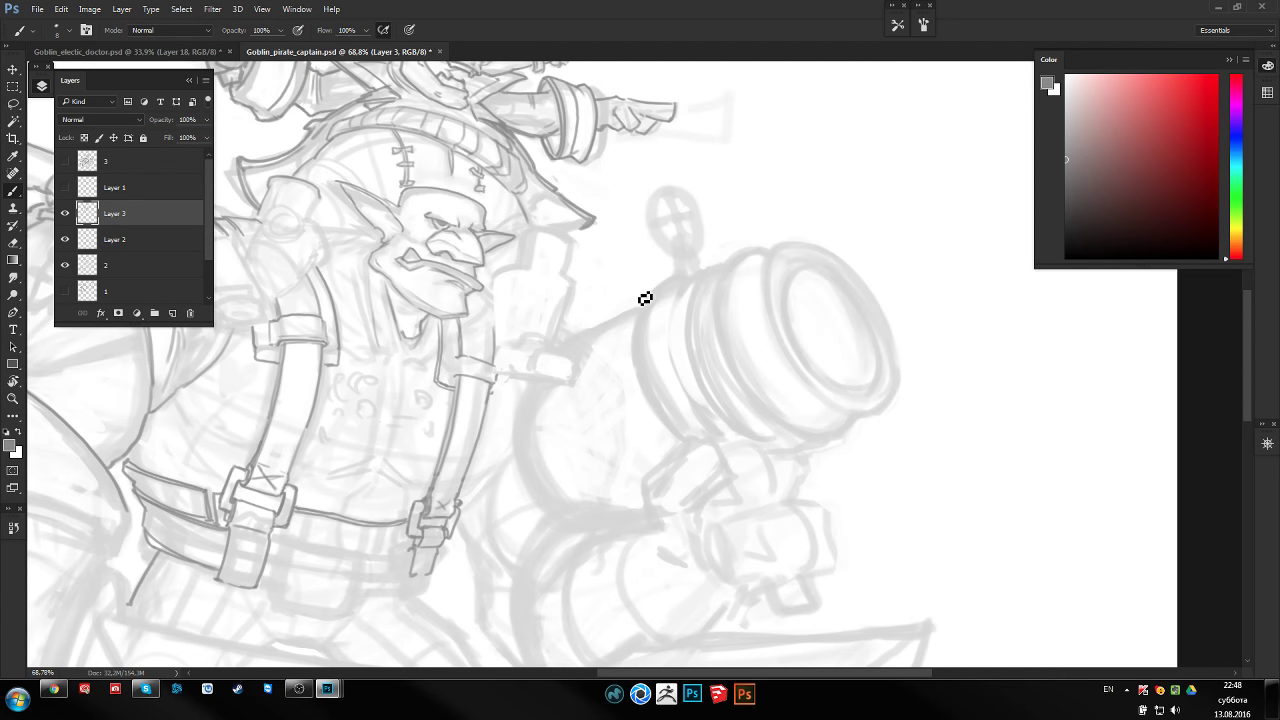
pyautogui.moveTo(640, 360)
pyautogui.mouseDown()
pyautogui.moveTo(810, 396)
pyautogui.moveTo(920, 360)
pyautogui.mouseUp()
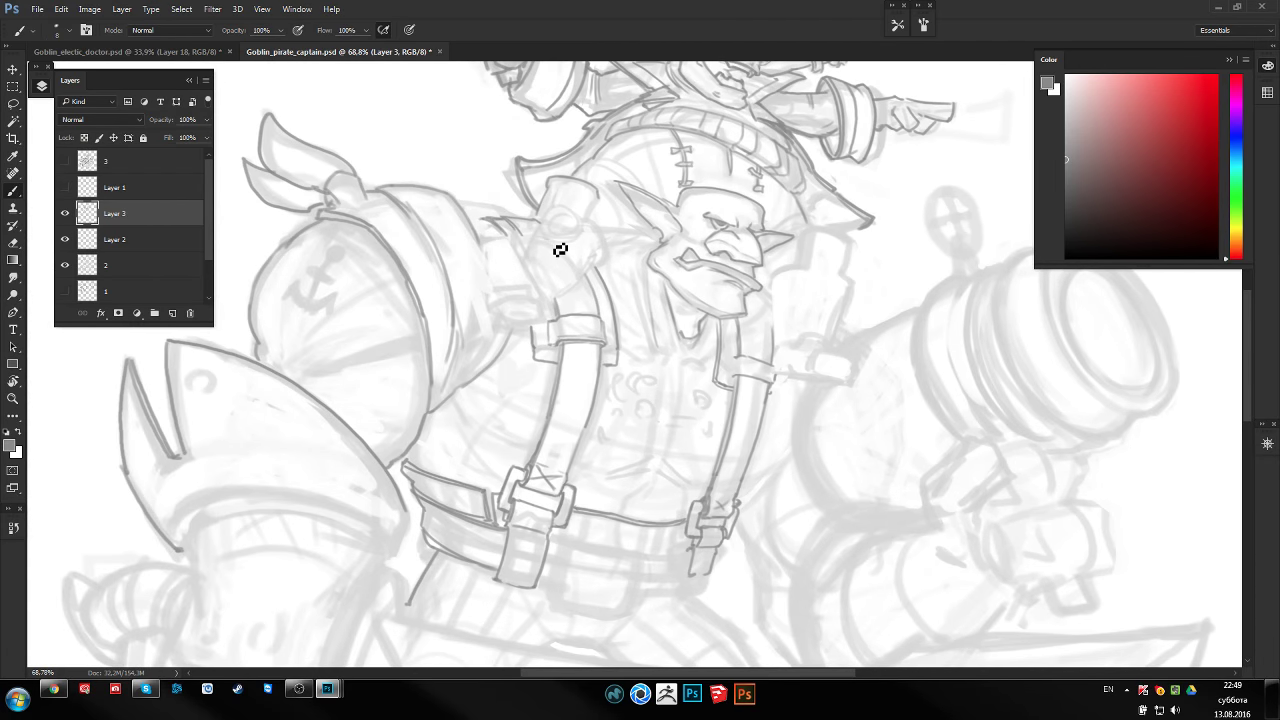
pyautogui.scroll(3, 500, 219)
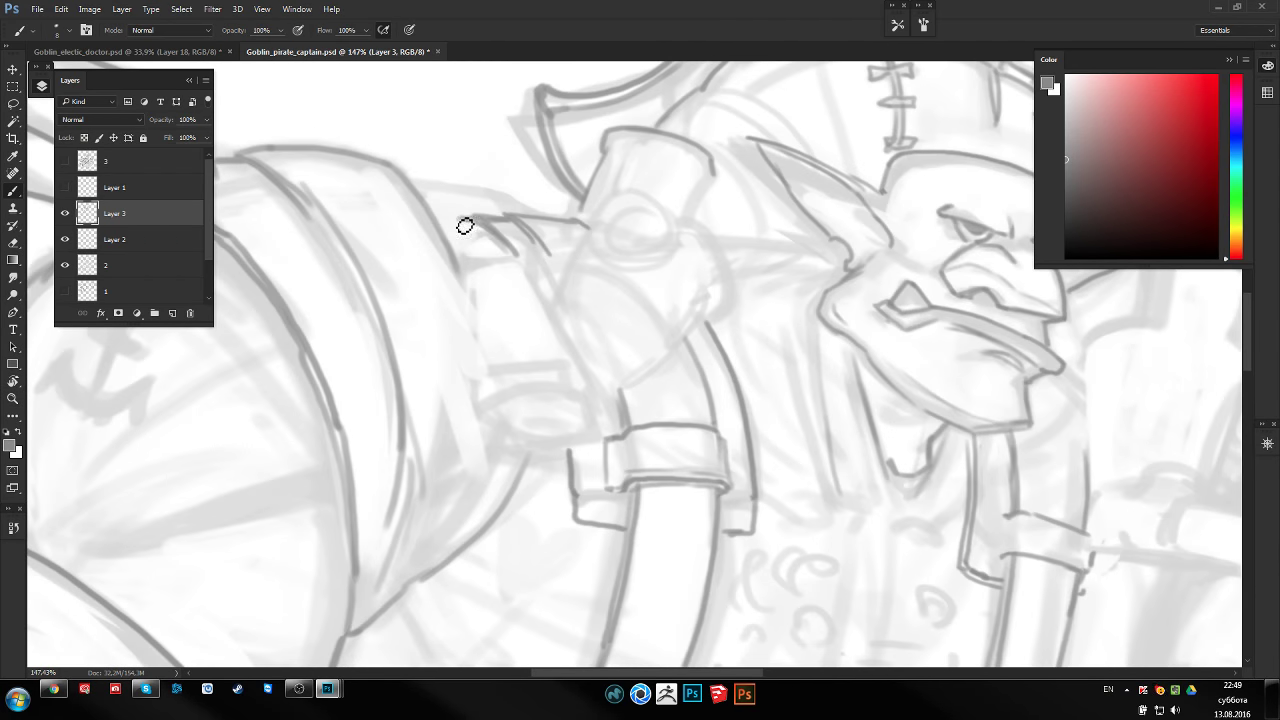
pyautogui.moveTo(636, 335); pyautogui.dragTo(620, 280)
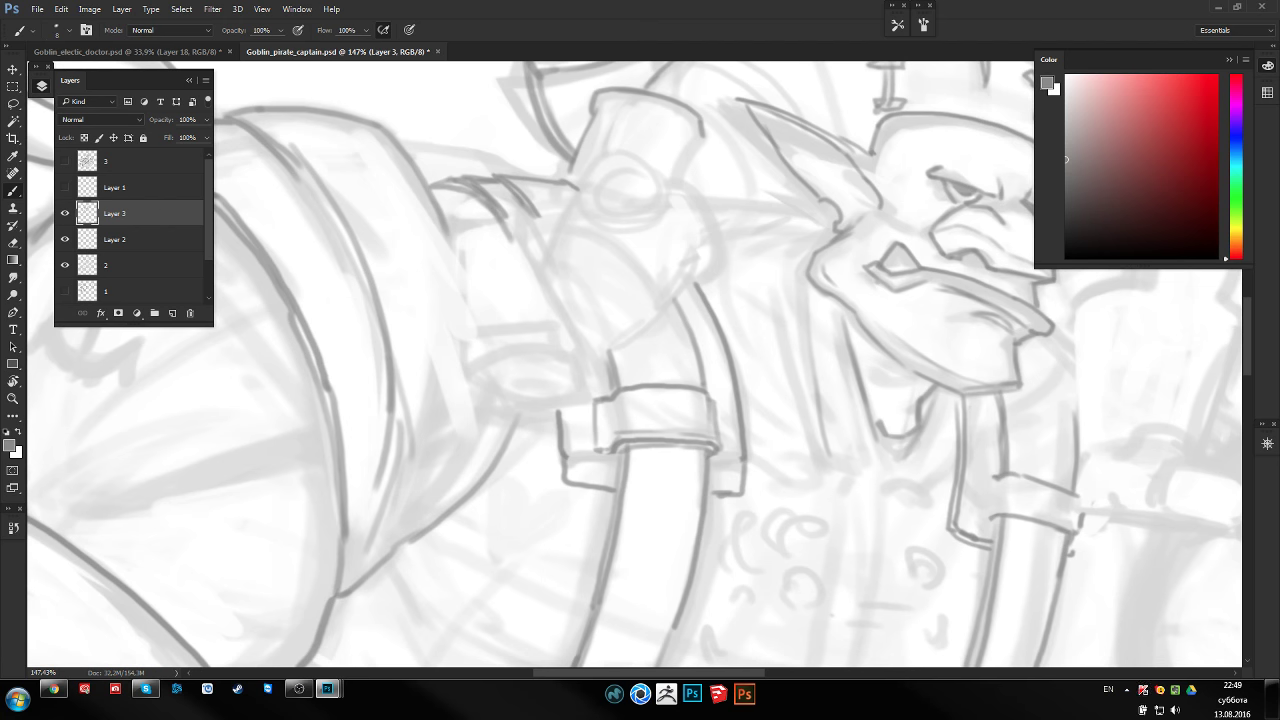
pyautogui.scroll(-5, 590, 357)
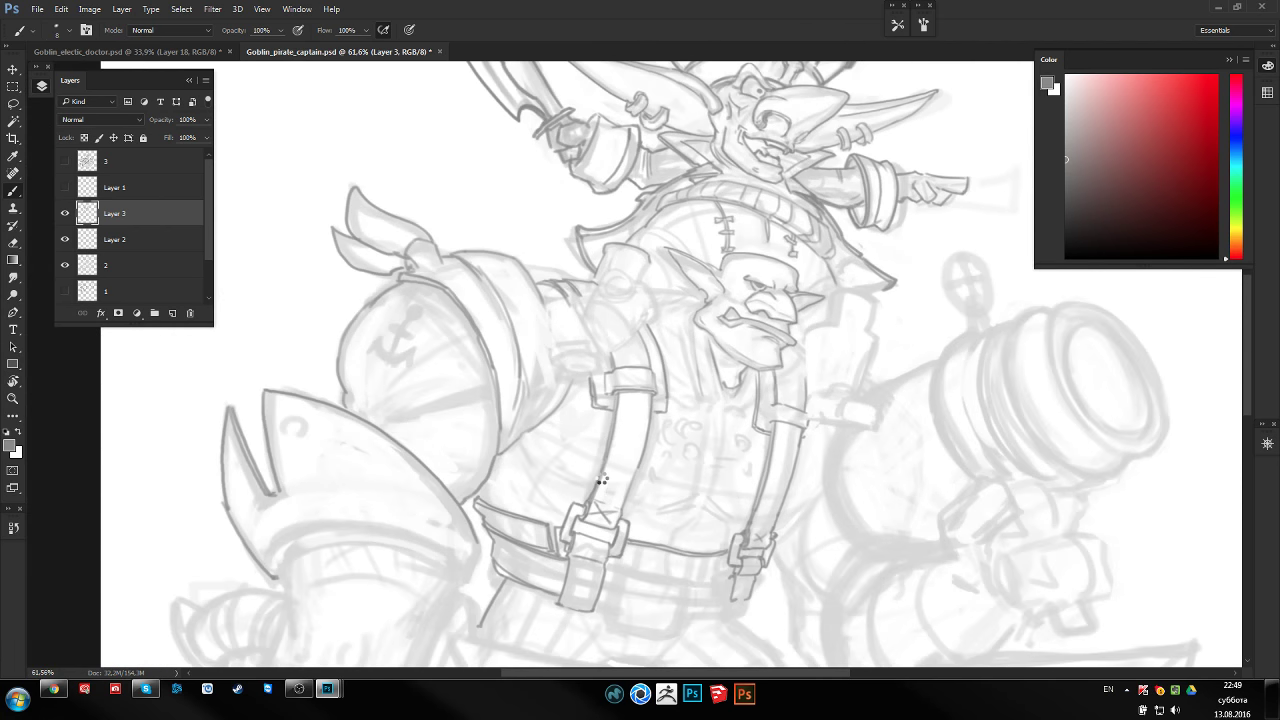
pyautogui.hotkey('ctrl', 'shift', 'h')
pyautogui.scroll(2, 632, 260)
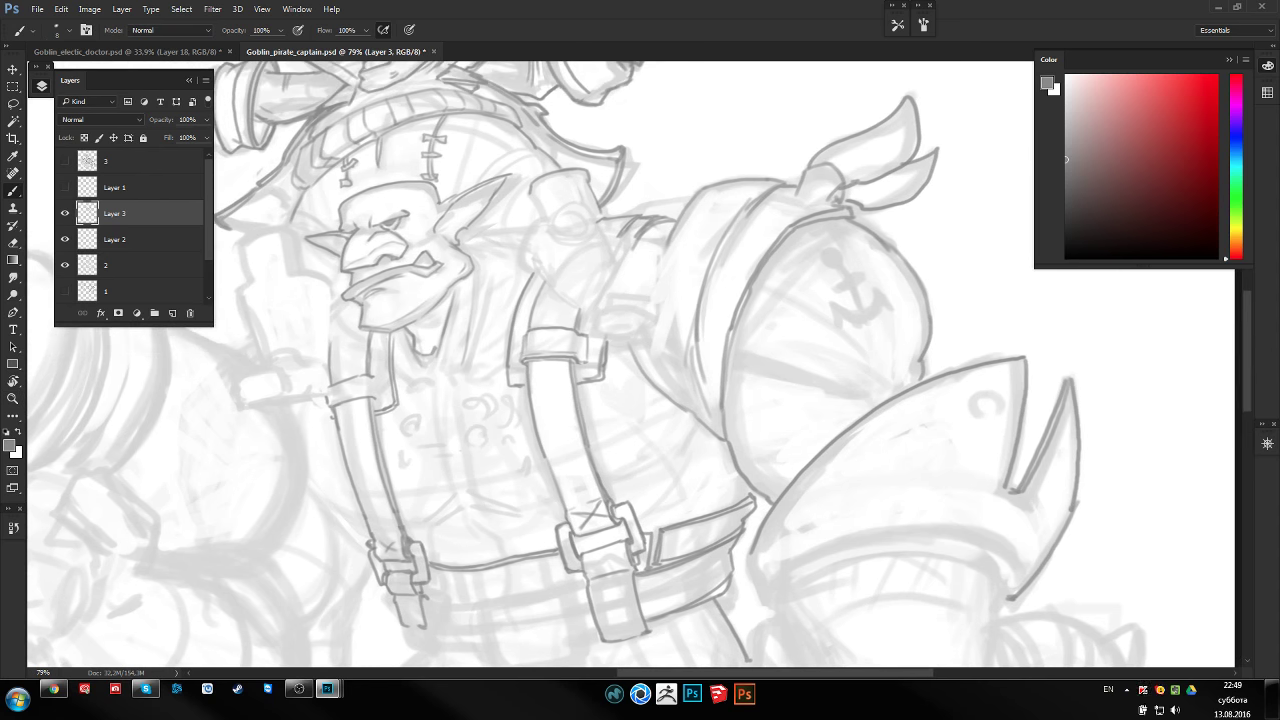
# Draw the small ring at the top of the anchor
pyautogui.scroll(2, 737, 283)
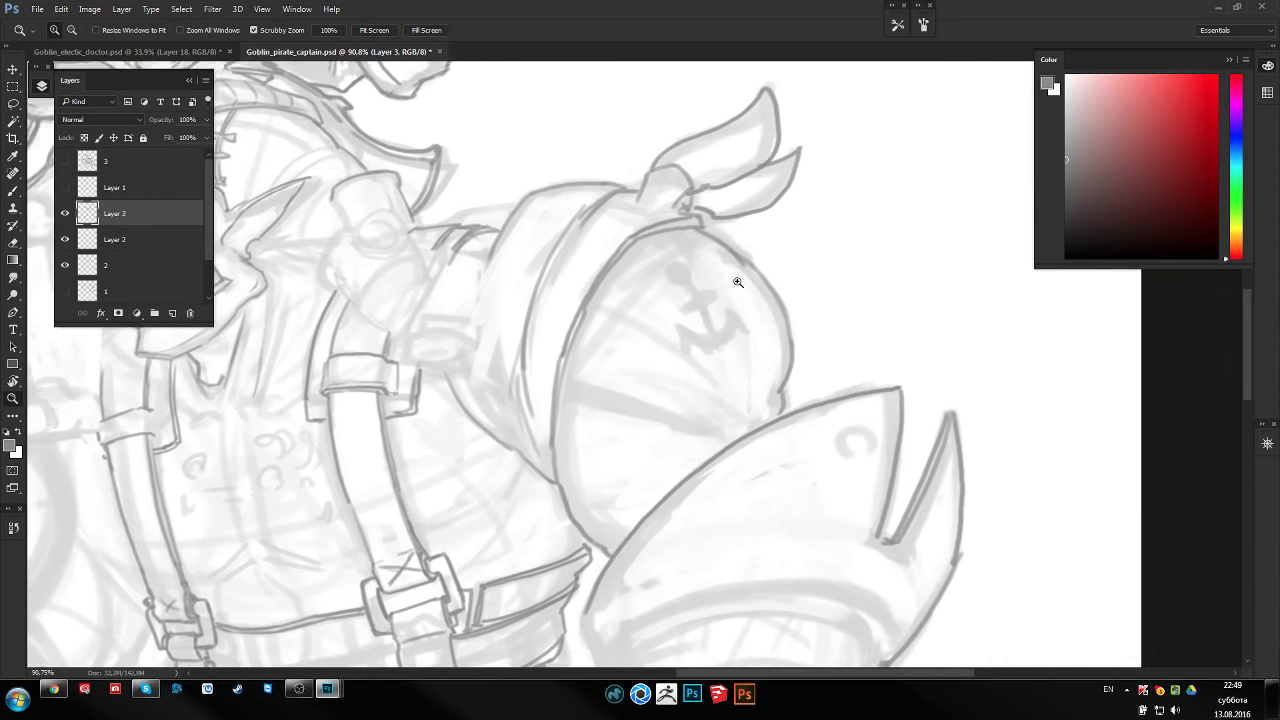
pyautogui.scroll(1, 737, 283)
pyautogui.scroll(1, 760, 309)
pyautogui.press('b')
pyautogui.moveTo(660, 268)
pyautogui.mouseDown()
pyautogui.moveTo(646, 297)
pyautogui.moveTo(689, 286)
pyautogui.moveTo(720, 346)
pyautogui.moveTo(762, 345)
pyautogui.moveTo(648, 338)
pyautogui.mouseUp()
# Mirror the canvas to check the anchor, then darken the bandana shoulder's curved edges
pyautogui.press('z')
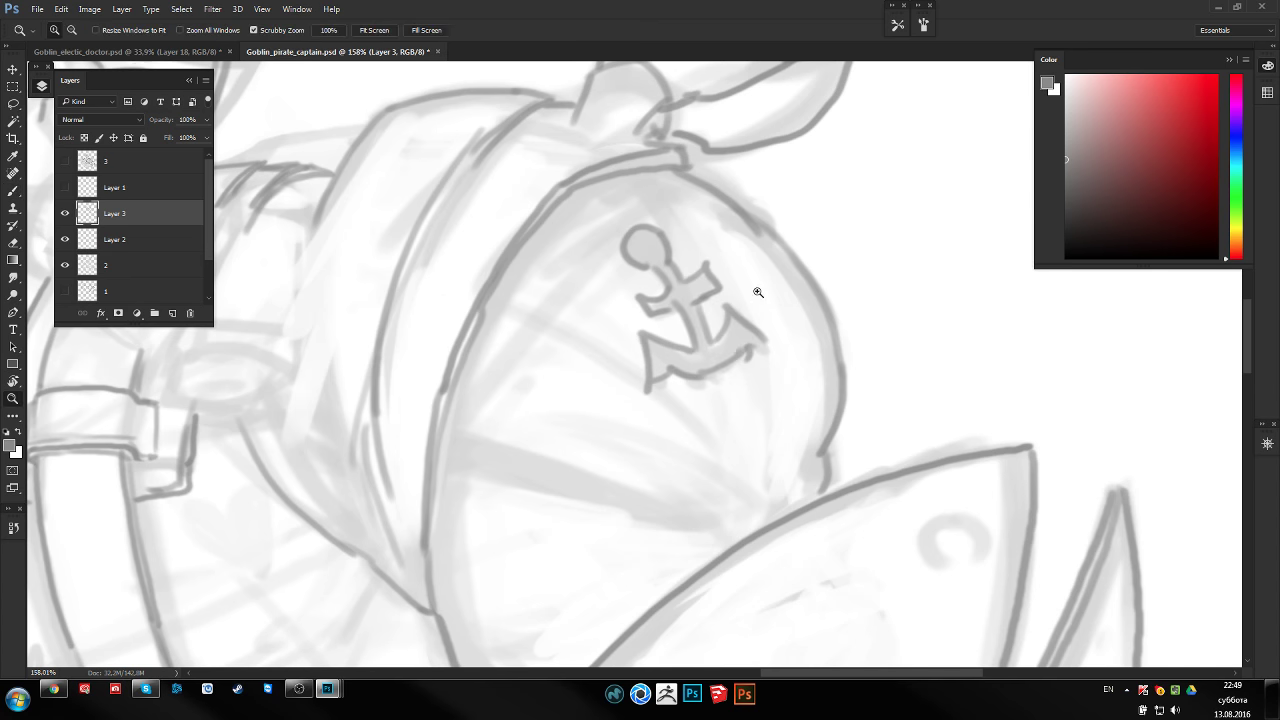
pyautogui.scroll(-4, 757, 286)
pyautogui.press('h')
pyautogui.scroll(5, 537, 294)
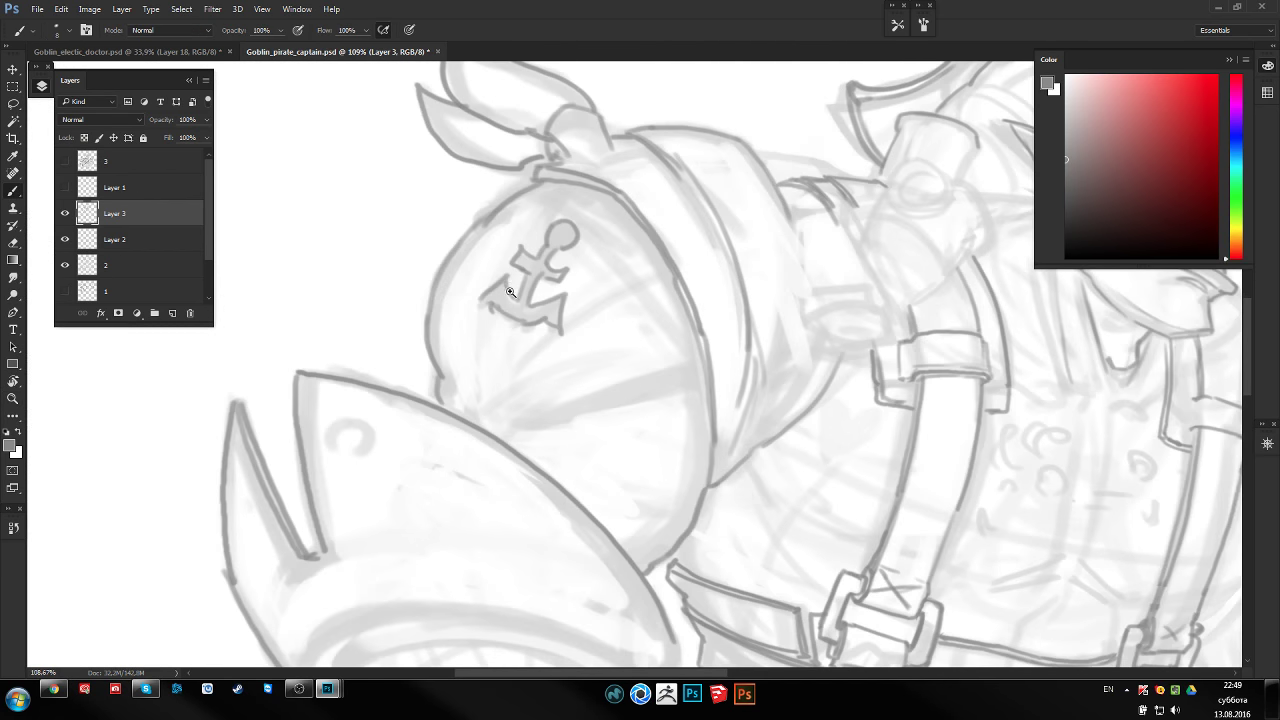
pyautogui.press('b')
pyautogui.moveTo(505, 400)
pyautogui.mouseDown()
pyautogui.moveTo(490, 284)
pyautogui.moveTo(678, 282)
pyautogui.mouseUp()
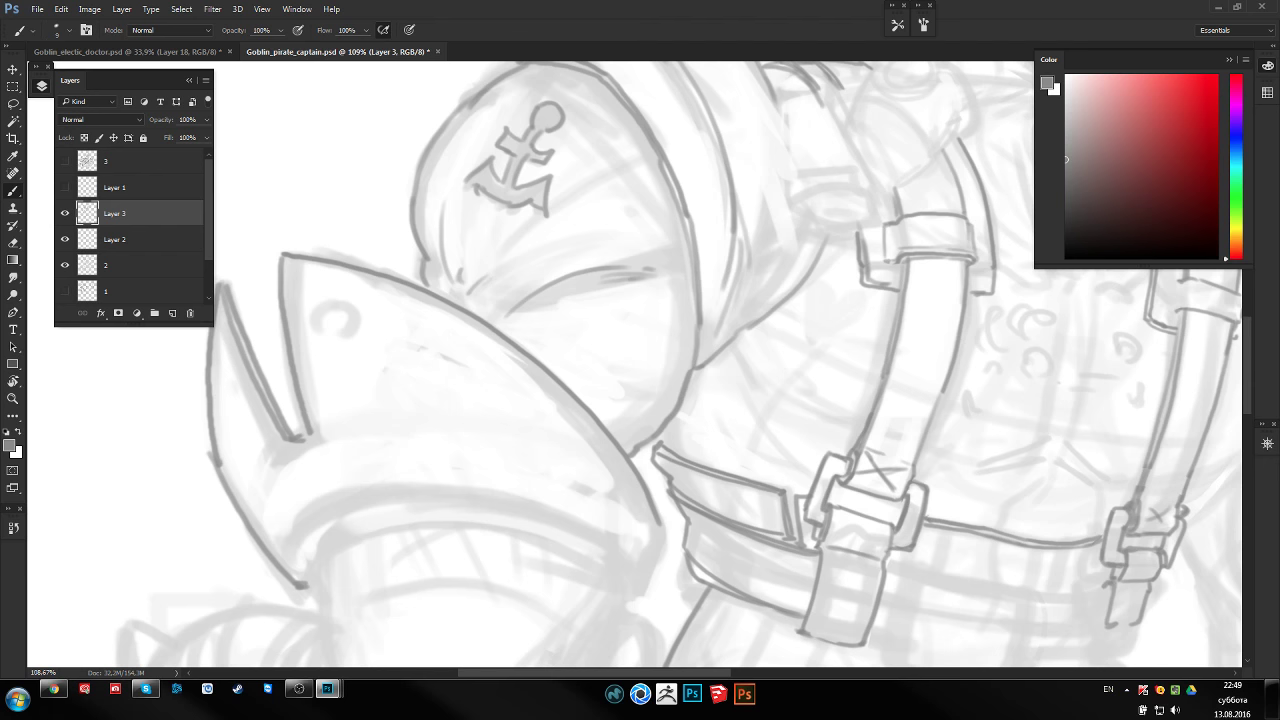
pyautogui.moveTo(684, 224); pyautogui.dragTo(676, 272)
# Add rivets on the shark fin's tip and near the pauldron's point, undoing the larger one
pyautogui.scroll(-5, 708, 272)
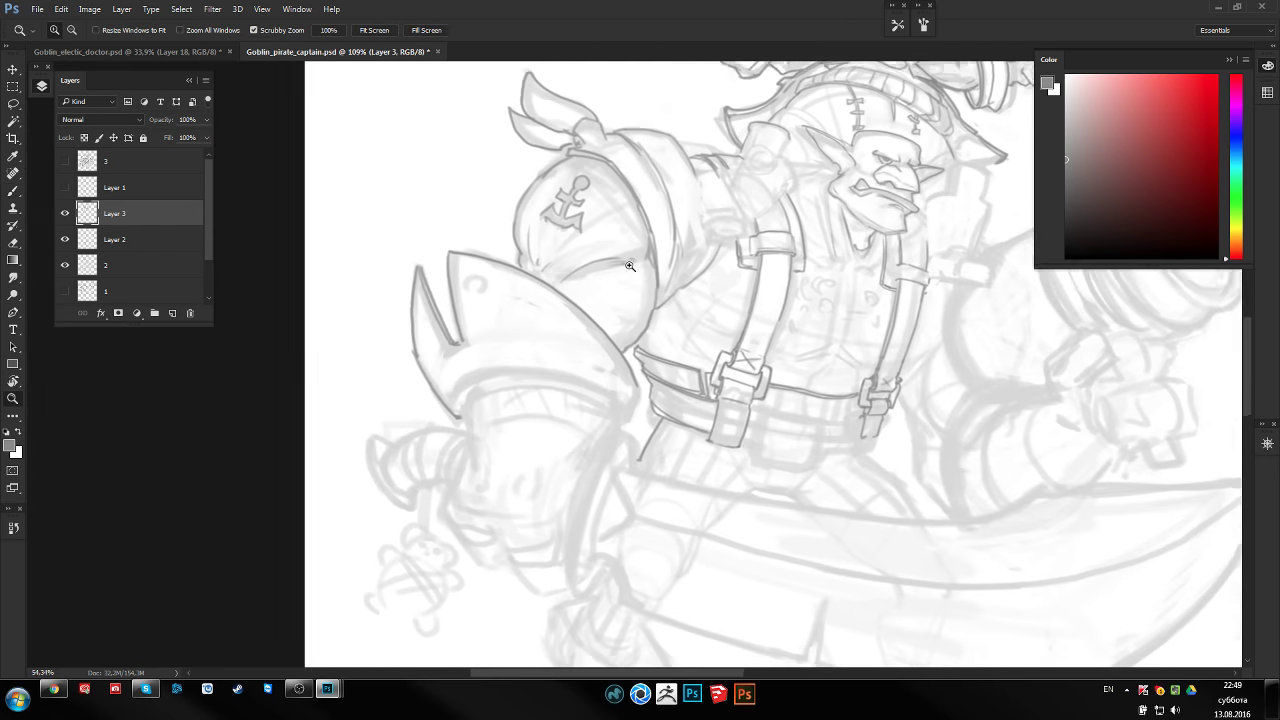
pyautogui.scroll(1, 557, 329)
pyautogui.scroll(2, 373, 356)
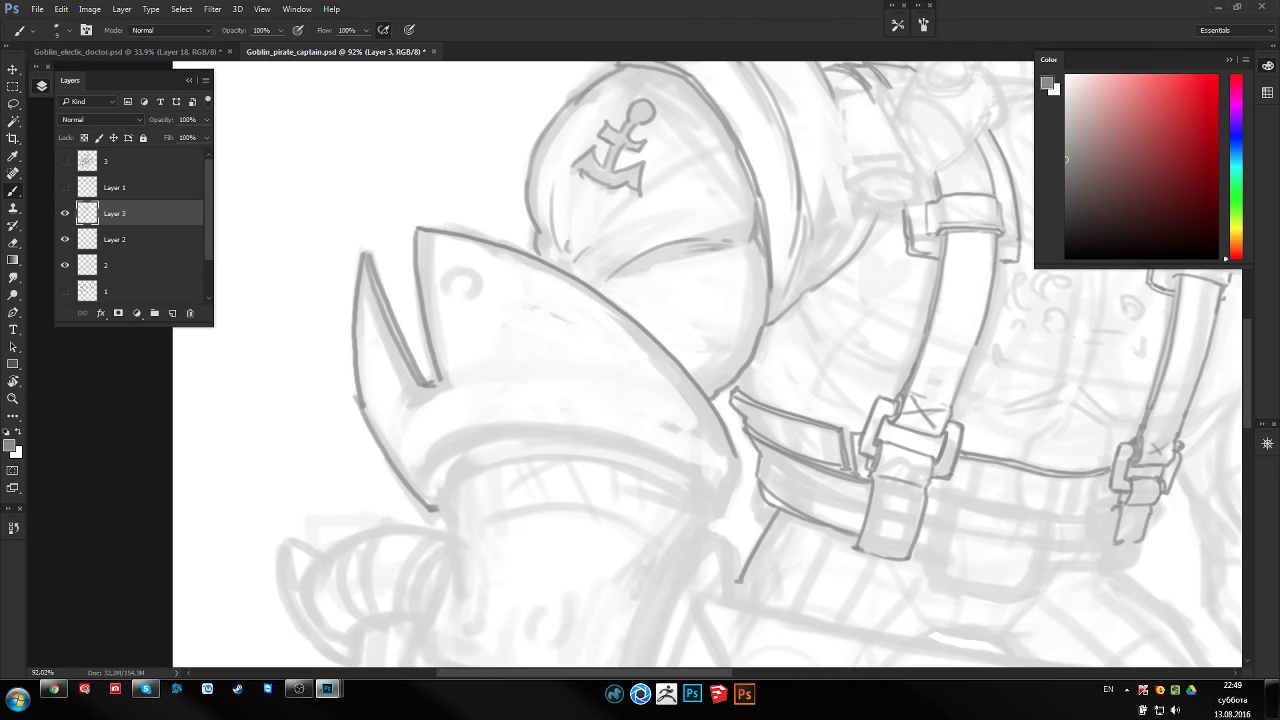
pyautogui.moveTo(372, 326); pyautogui.dragTo(374, 344)
pyautogui.moveTo(462, 270)
pyautogui.mouseDown()
pyautogui.moveTo(457, 309)
pyautogui.moveTo(470, 272)
pyautogui.moveTo(453, 278)
pyautogui.moveTo(463, 298)
pyautogui.mouseUp()
pyautogui.hotkey('ctrl', 'z')
pyautogui.hotkey('ctrl', 'z')
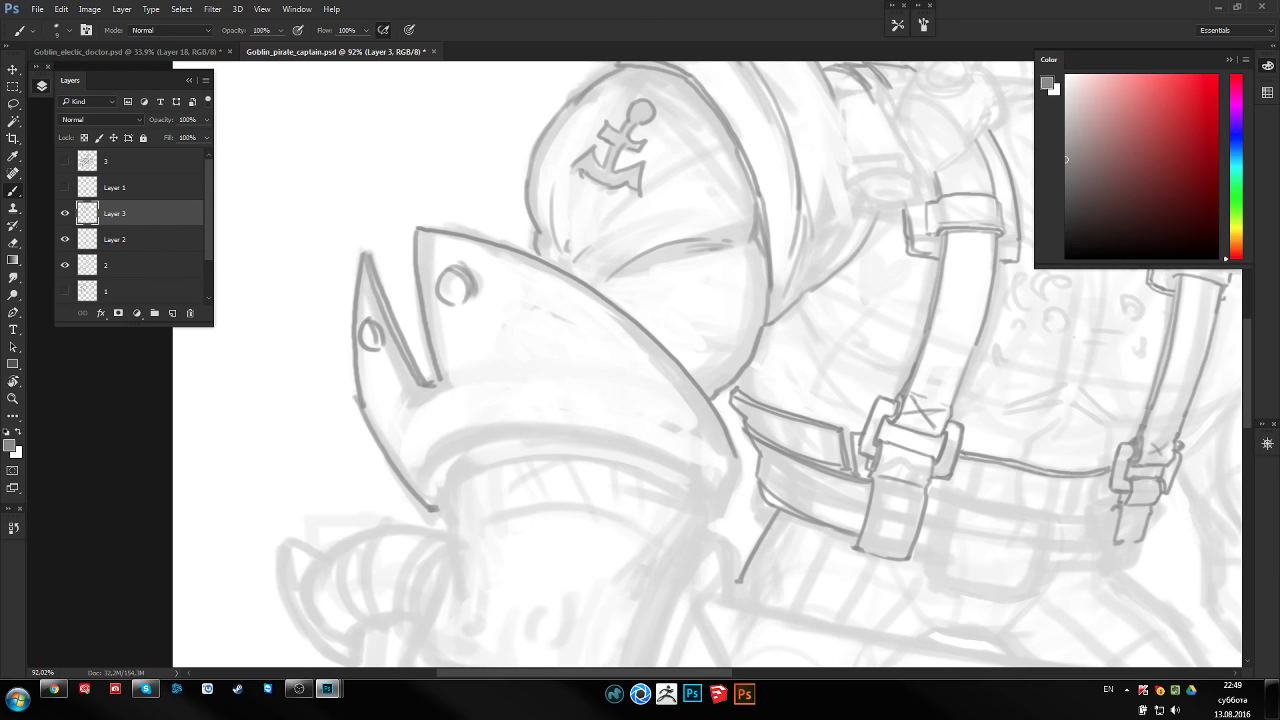
# Mirror the canvas to review the rivets and ink a clean pauldron top edge
pyautogui.hotkey('ctrl', 'shift', 'h')
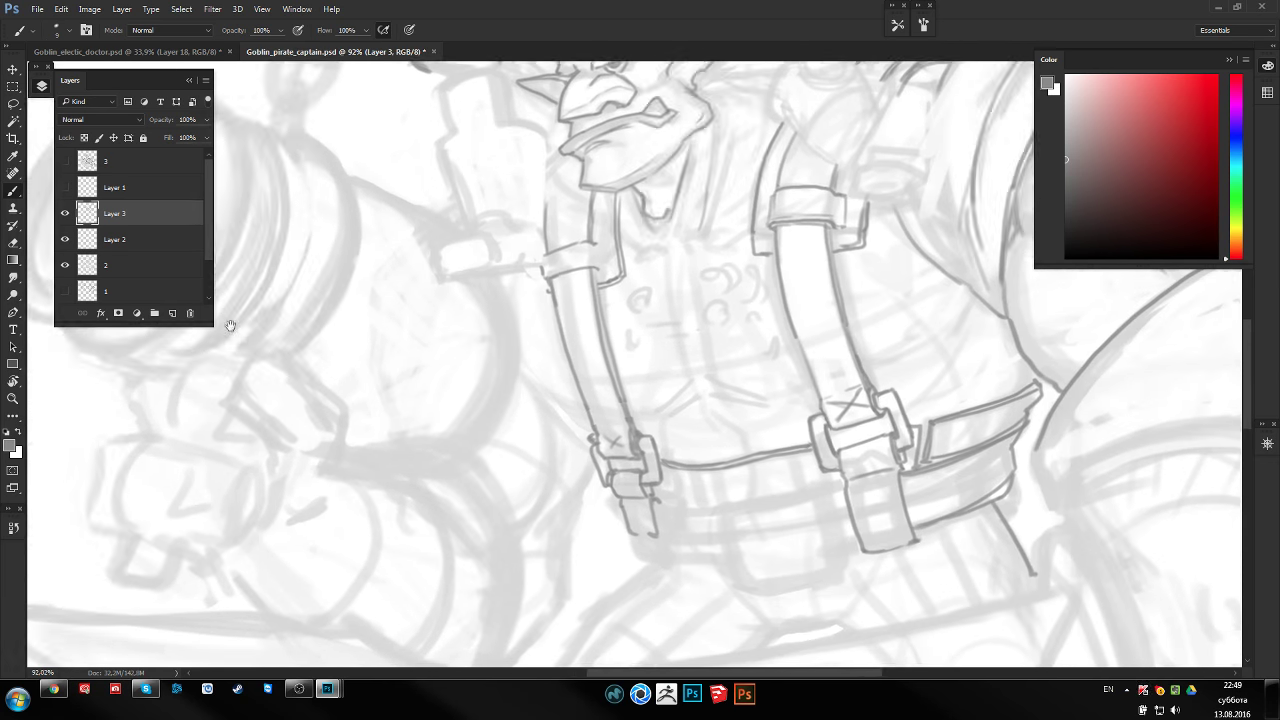
pyautogui.moveTo(616, 333)
pyautogui.mouseDown()
pyautogui.moveTo(671, 343)
pyautogui.moveTo(583, 321)
pyautogui.mouseUp()
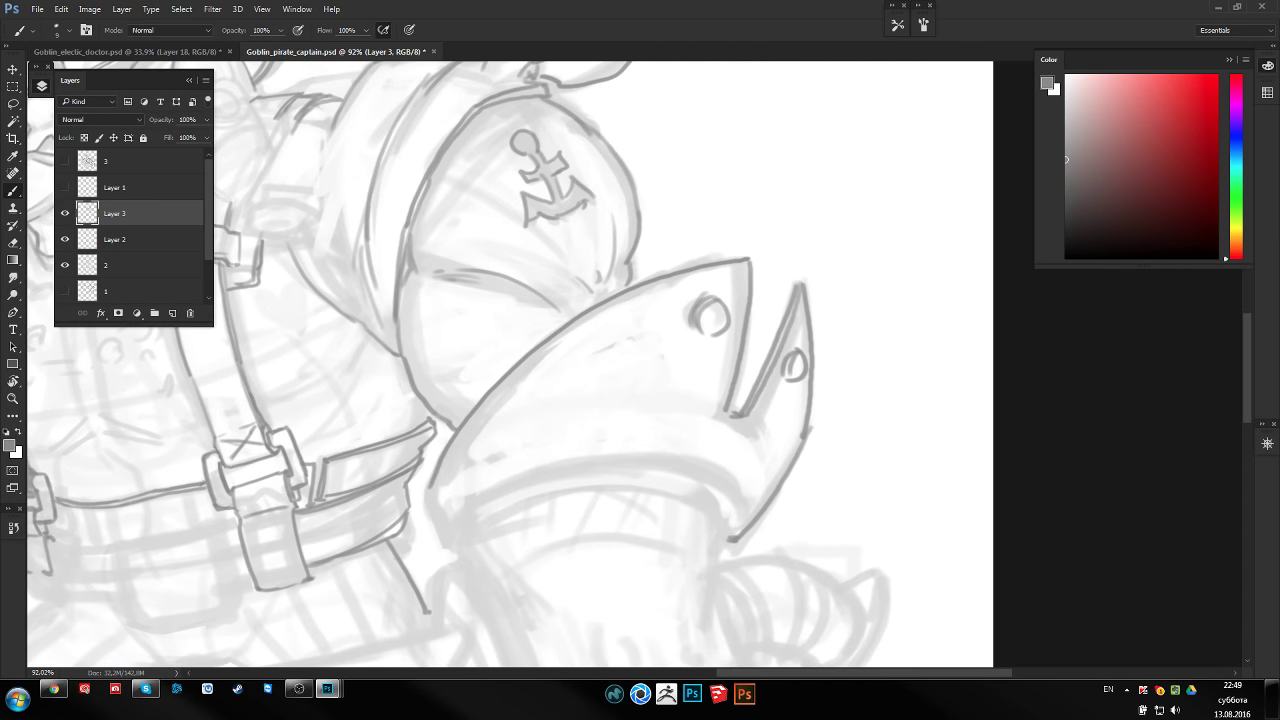
pyautogui.moveTo(462, 472); pyautogui.dragTo(657, 299)
pyautogui.moveTo(474, 465)
pyautogui.mouseDown()
pyautogui.moveTo(694, 306)
pyautogui.moveTo(698, 412)
pyautogui.moveTo(750, 455)
pyautogui.moveTo(791, 407)
pyautogui.mouseUp()
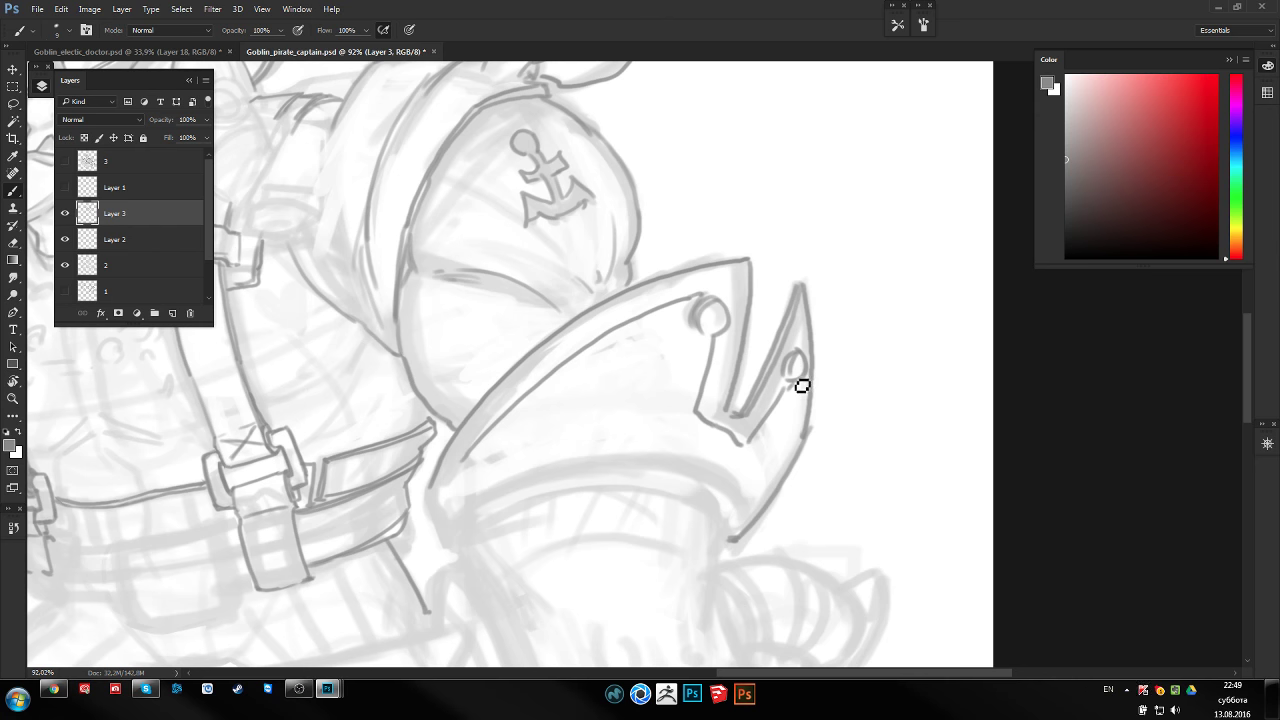
pyautogui.press('z')
pyautogui.moveTo(905, 100)
pyautogui.mouseDown()
pyautogui.moveTo(713, 307)
pyautogui.moveTo(471, 294)
pyautogui.mouseUp()
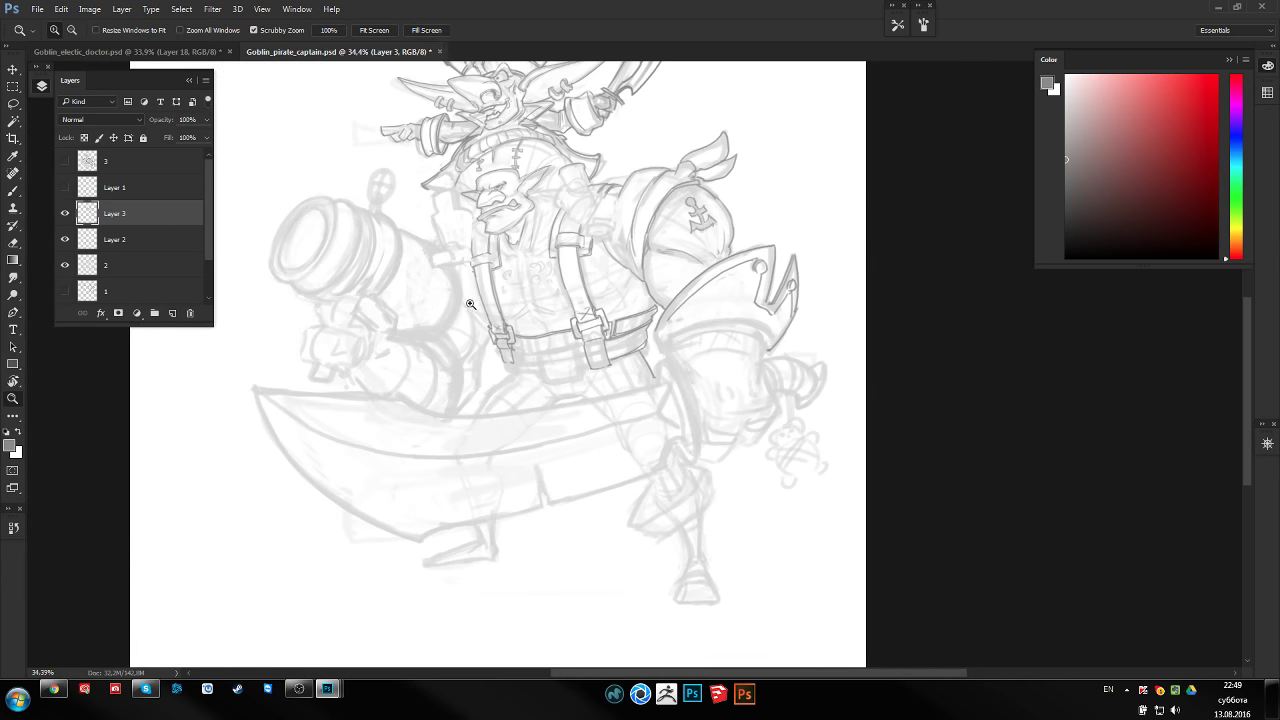
# Mirror the canvas back, zoom to the pauldron, and lasso-move the fin-tip rivet down
pyautogui.press('r')
pyautogui.press('h')
pyautogui.moveTo(408, 258); pyautogui.dragTo(608, 263)
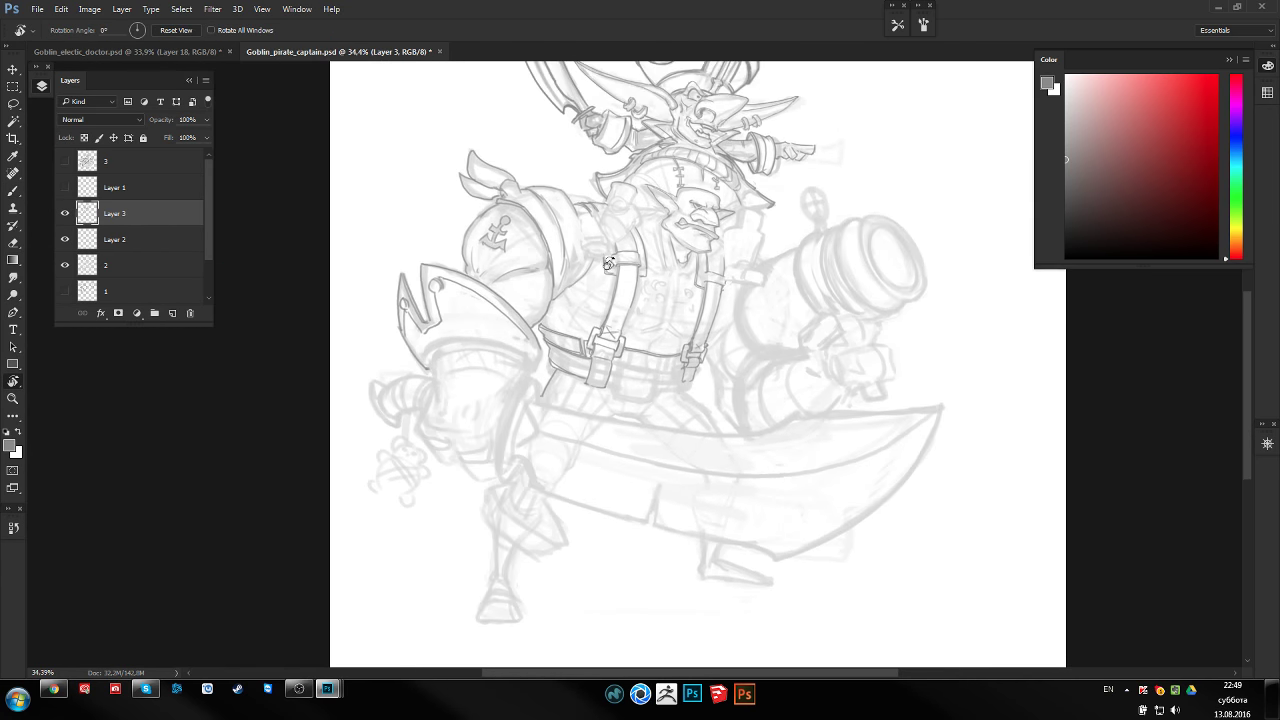
pyautogui.press('z')
pyautogui.moveTo(516, 268); pyautogui.dragTo(600, 268)
pyautogui.moveTo(480, 277)
pyautogui.mouseDown()
pyautogui.moveTo(496, 309)
pyautogui.moveTo(460, 274)
pyautogui.mouseUp()
pyautogui.press('b')
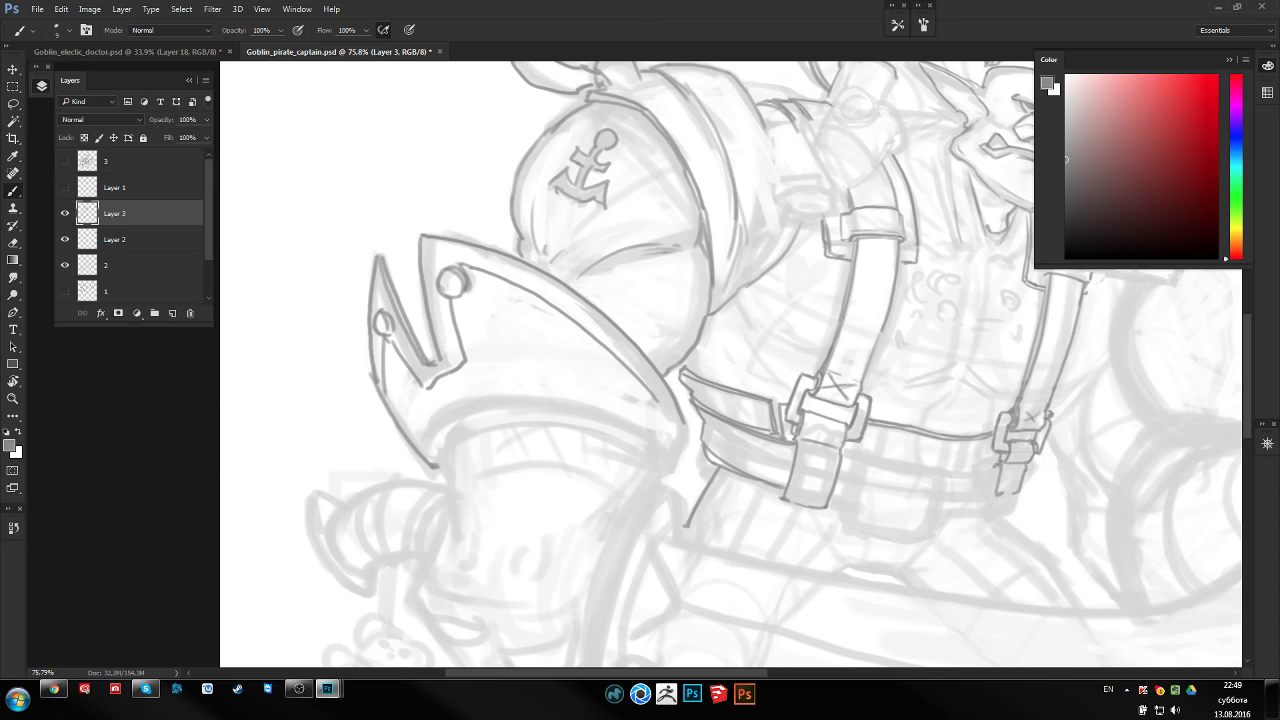
pyautogui.moveTo(459, 342); pyautogui.dragTo(455, 336)
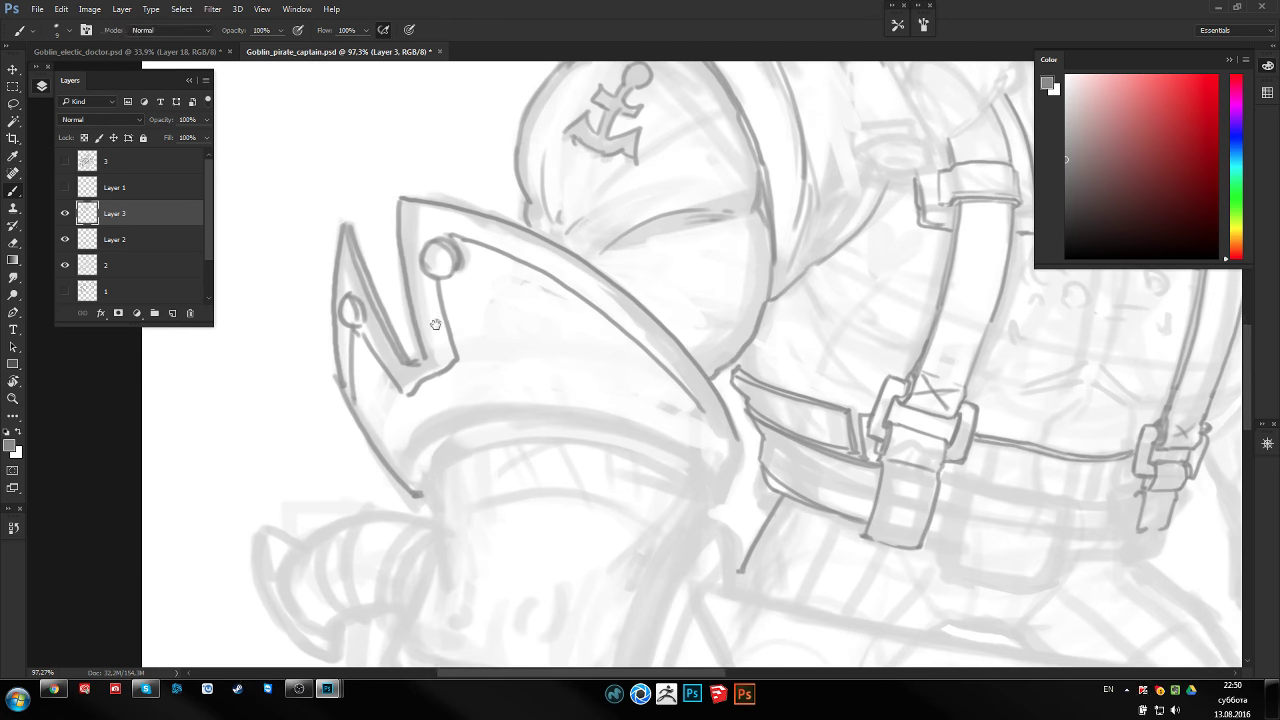
pyautogui.scroll(3, 410, 302)
pyautogui.press('l')
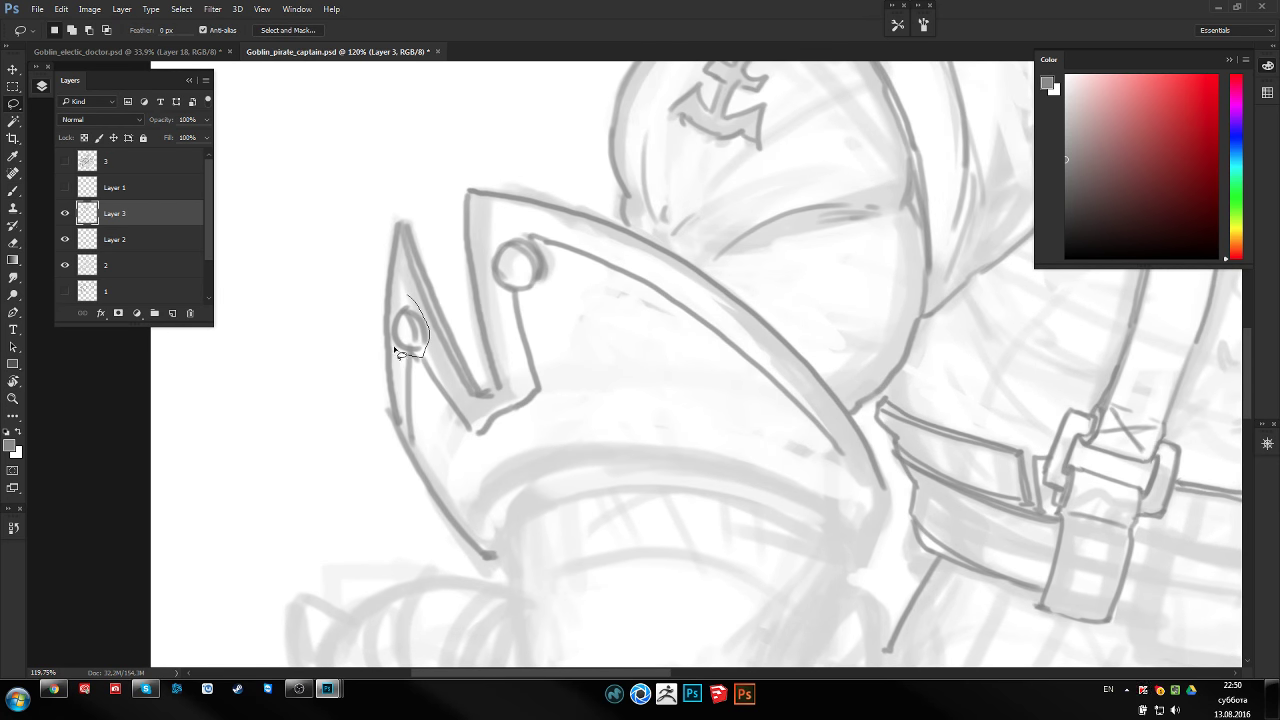
pyautogui.moveTo(397, 308); pyautogui.dragTo(408, 345)
pyautogui.hotkey('ctrl', 'd')
# Scale the selected rivet to about 119% with Free Transform, commit and deselect
pyautogui.moveTo(490, 252); pyautogui.dragTo(563, 233)
pyautogui.hotkey('ctrl', 't')
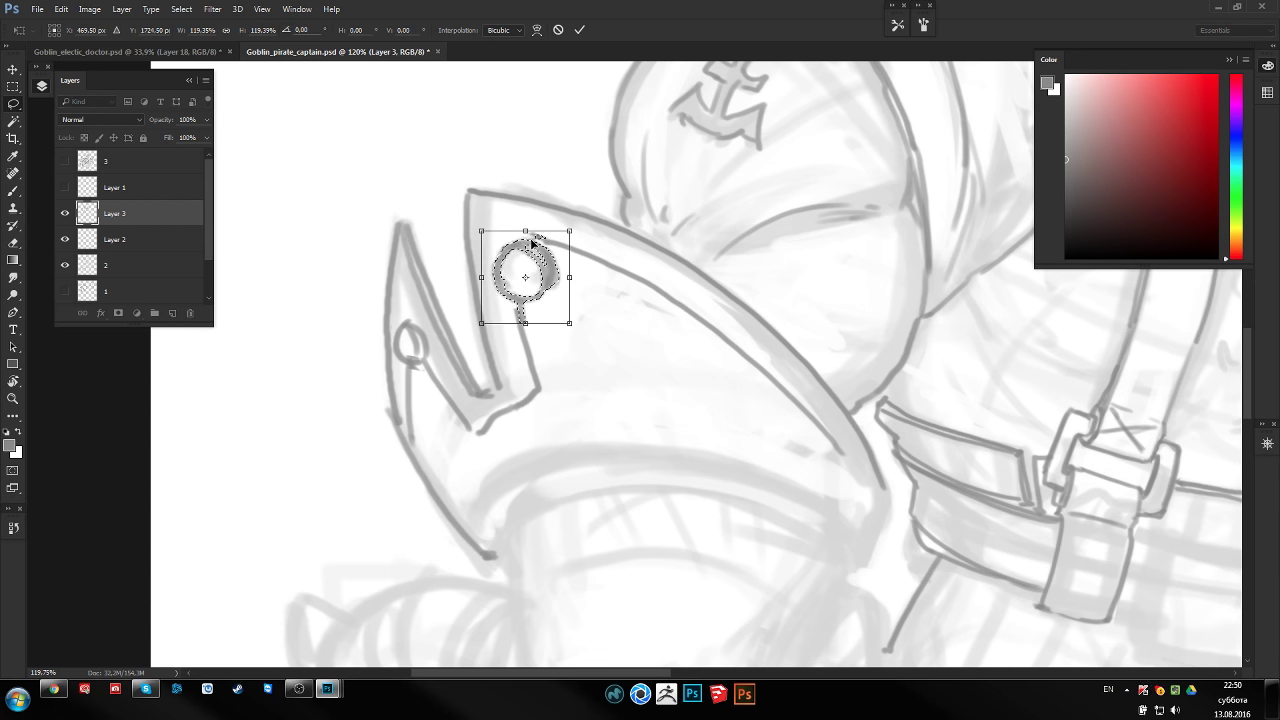
pyautogui.press('Return')
pyautogui.hotkey('ctrl', 'd')
pyautogui.moveTo(809, 374); pyautogui.dragTo(560, 326)
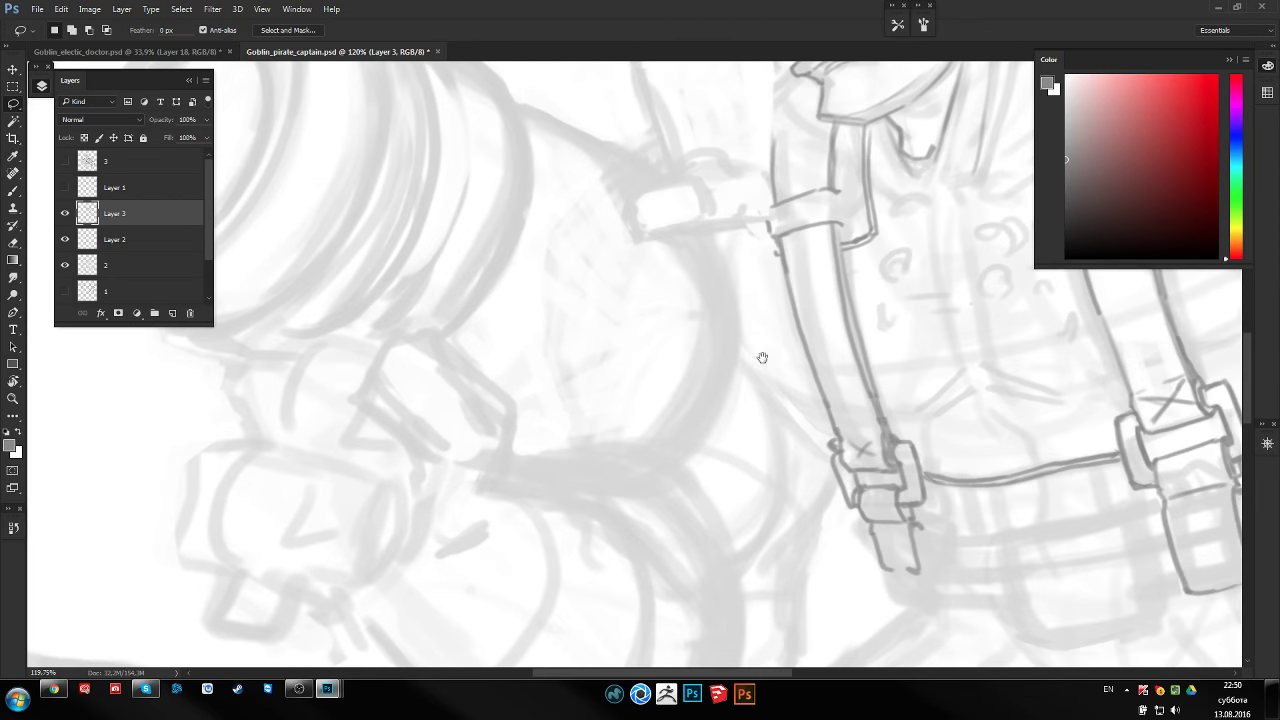
# Pan to the shoulder pad and mirror the canvas to check the drawing, then flip it back
pyautogui.moveTo(760, 357); pyautogui.dragTo(500, 347)
pyautogui.moveTo(757, 272); pyautogui.dragTo(623, 320)
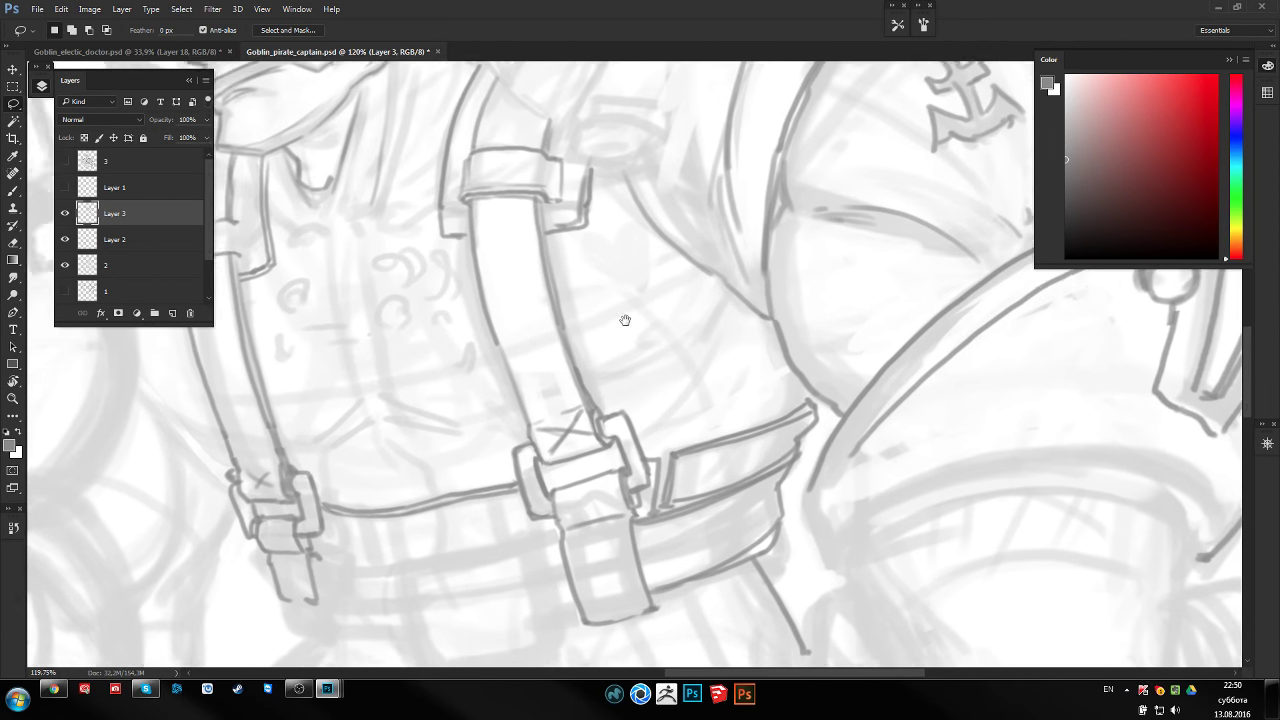
pyautogui.moveTo(694, 297); pyautogui.dragTo(650, 400)
pyautogui.moveTo(663, 355)
pyautogui.mouseDown()
pyautogui.moveTo(697, 346)
pyautogui.moveTo(674, 394)
pyautogui.moveTo(714, 327)
pyautogui.moveTo(702, 326)
pyautogui.mouseUp()
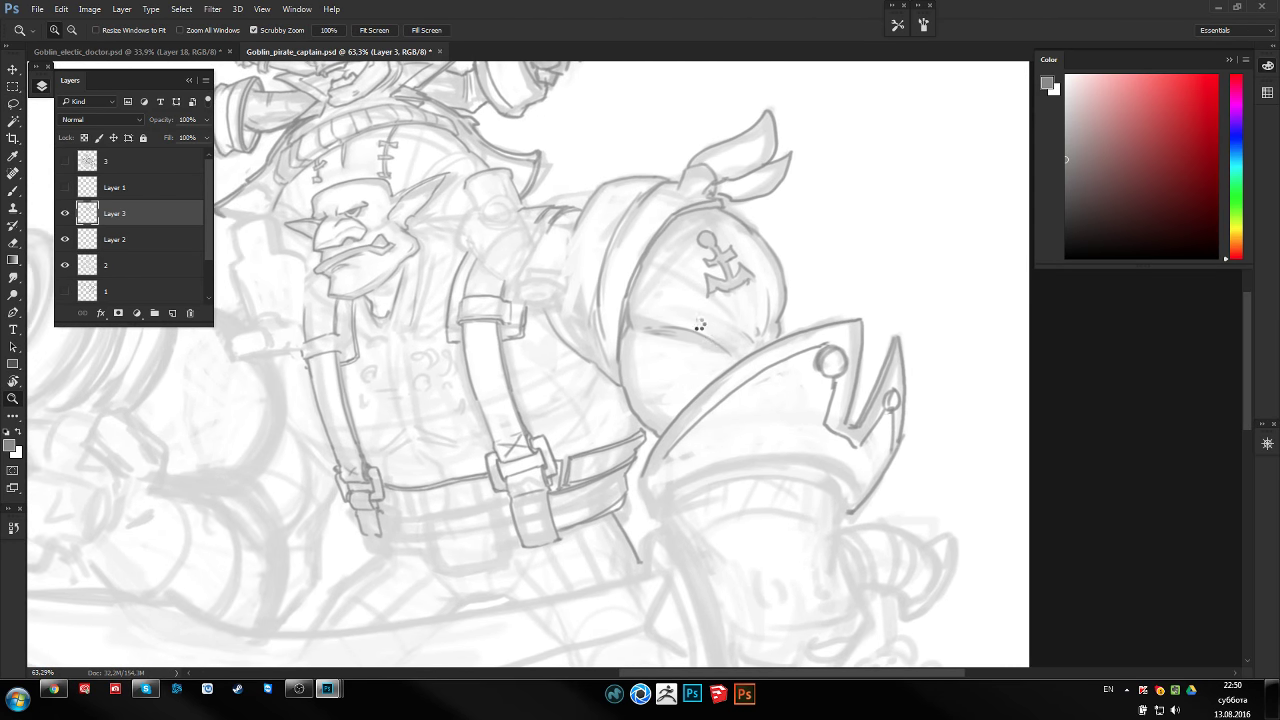
pyautogui.hotkey('ctrl', 'shift', 'h')
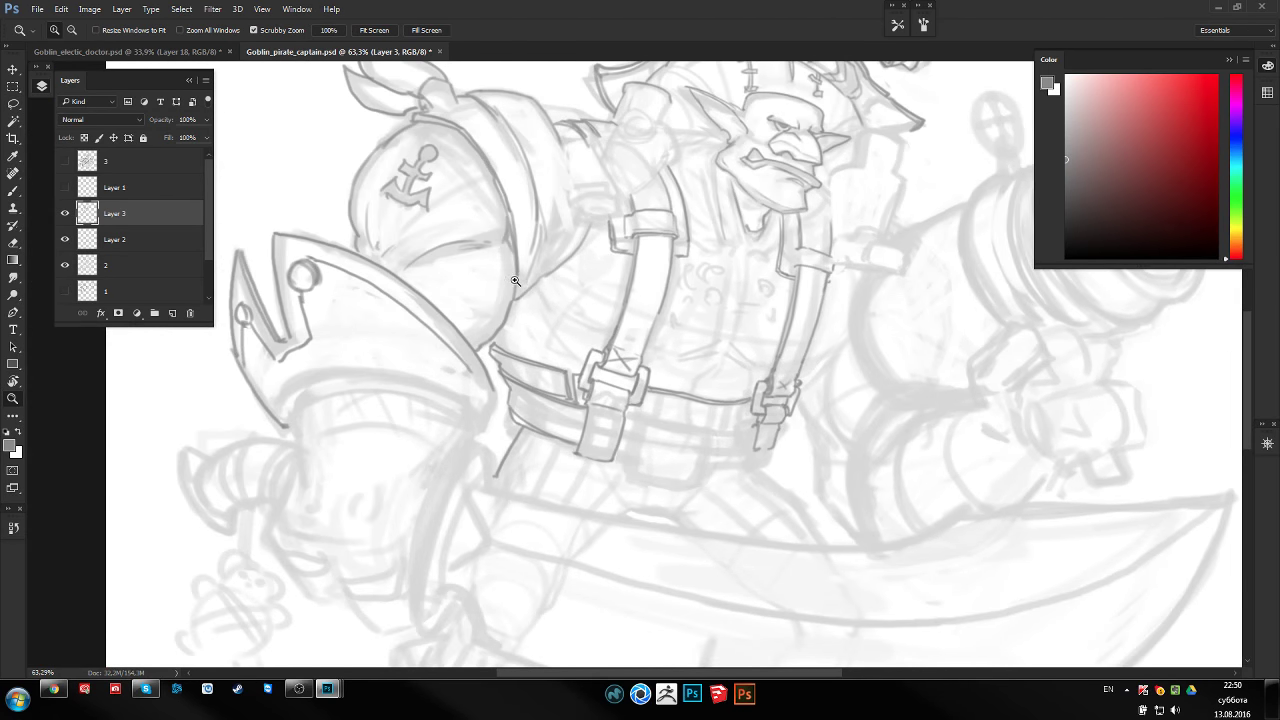
pyautogui.moveTo(512, 300); pyautogui.dragTo(570, 300)
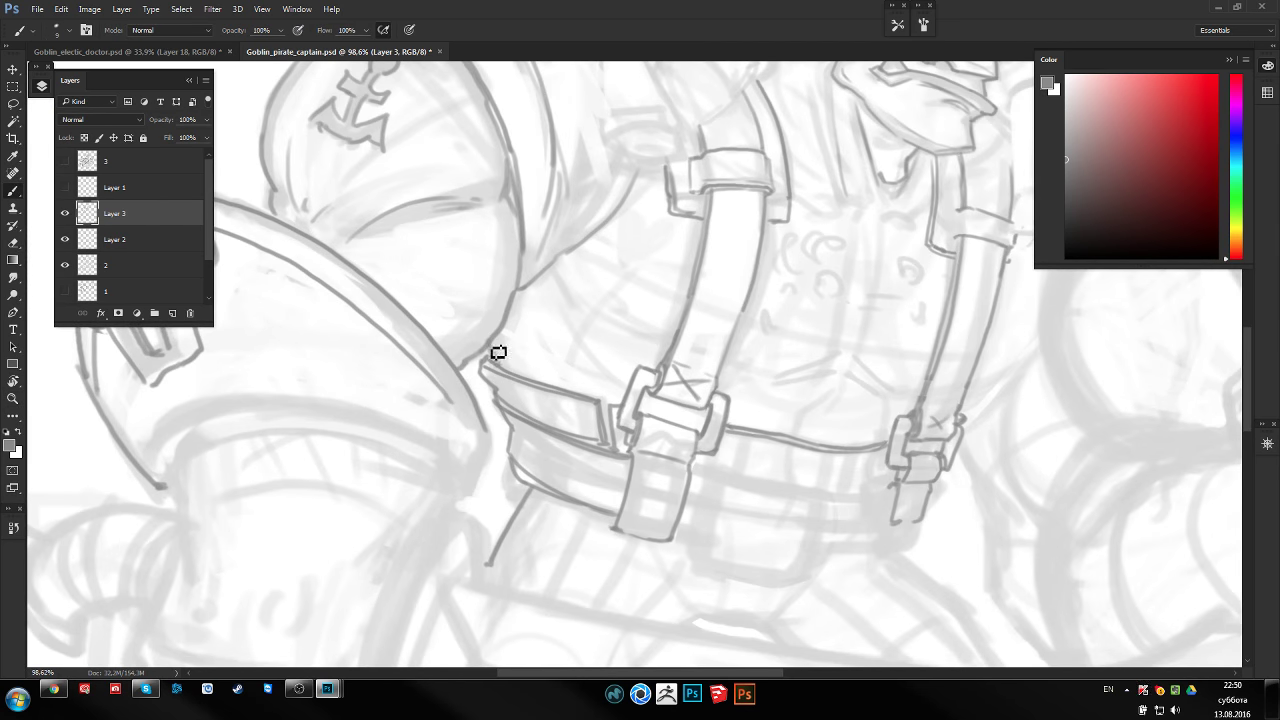
pyautogui.moveTo(474, 400)
pyautogui.mouseDown()
pyautogui.moveTo(540, 380)
pyautogui.moveTo(600, 314)
pyautogui.mouseUp()
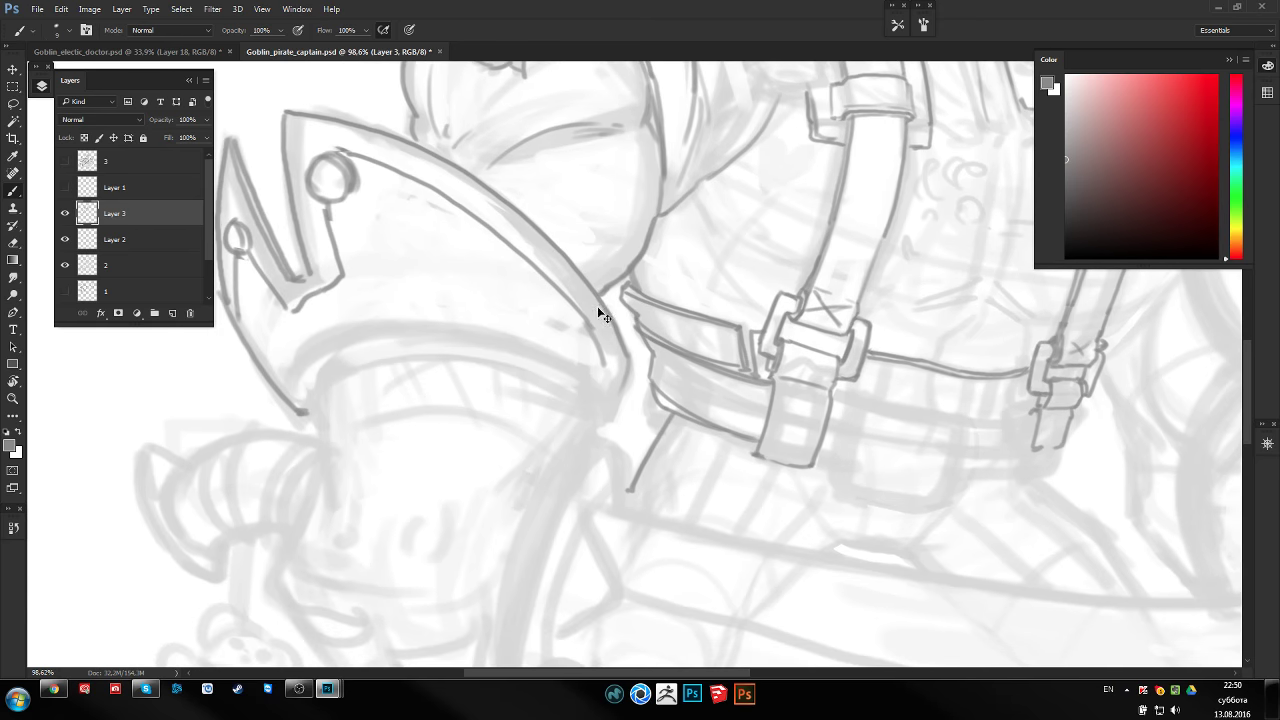
pyautogui.press('h')
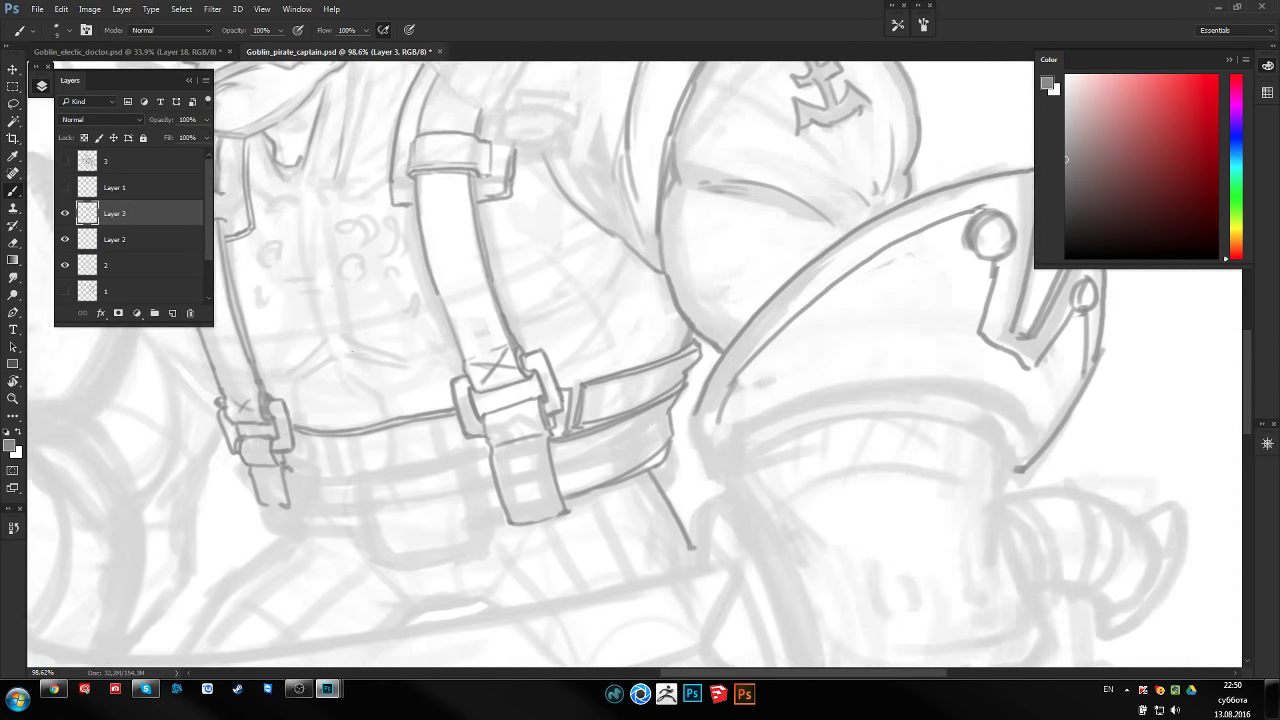
pyautogui.moveTo(541, 357); pyautogui.dragTo(544, 383)
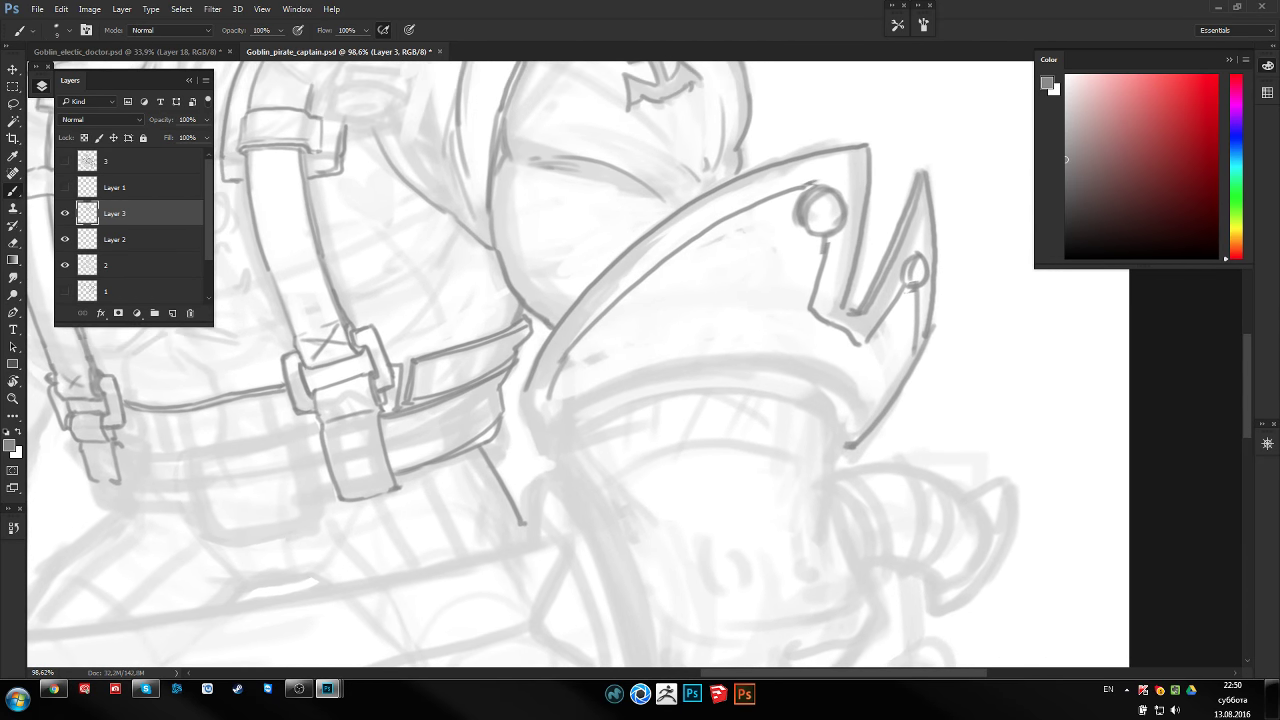
# Ink a darker line along the shark-fin pauldron's lower rim with several strokes
pyautogui.press('e')
pyautogui.press('b')
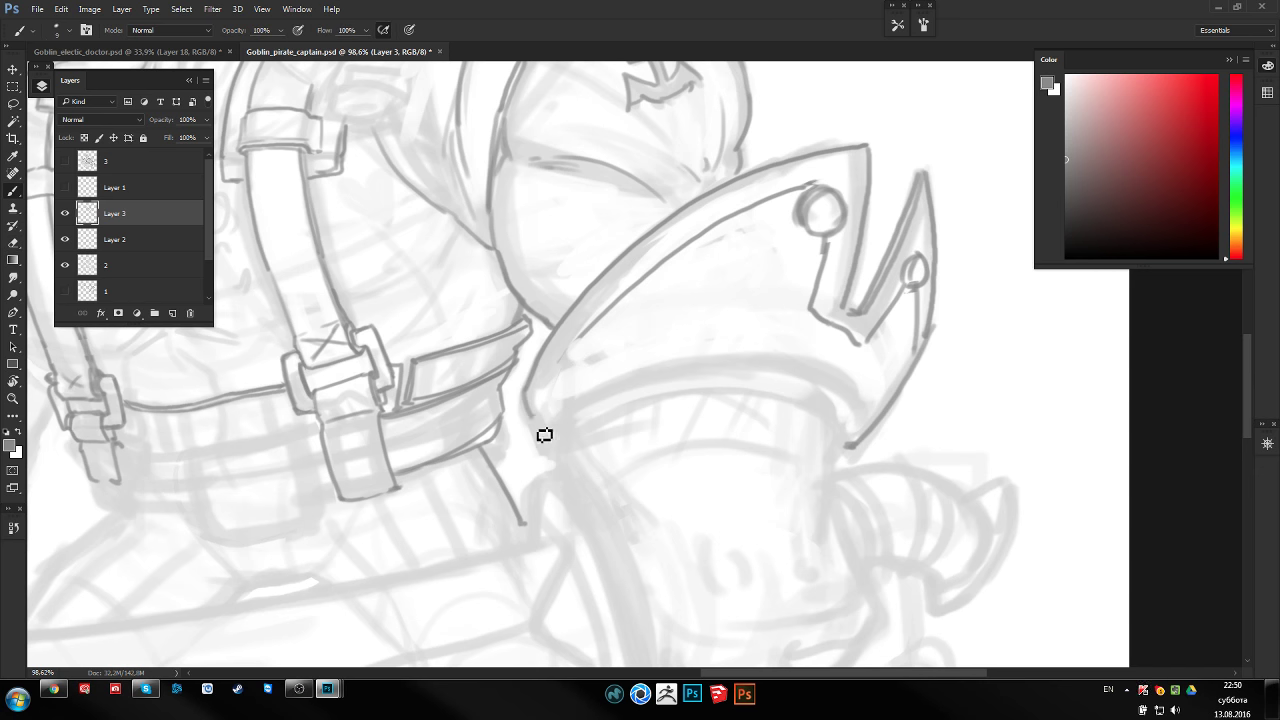
pyautogui.moveTo(552, 440)
pyautogui.mouseDown()
pyautogui.moveTo(709, 371)
pyautogui.moveTo(786, 362)
pyautogui.moveTo(866, 440)
pyautogui.mouseUp()
pyautogui.moveTo(806, 352); pyautogui.dragTo(646, 362)
pyautogui.moveTo(555, 448)
pyautogui.mouseDown()
pyautogui.moveTo(708, 370)
pyautogui.moveTo(704, 380)
pyautogui.mouseUp()
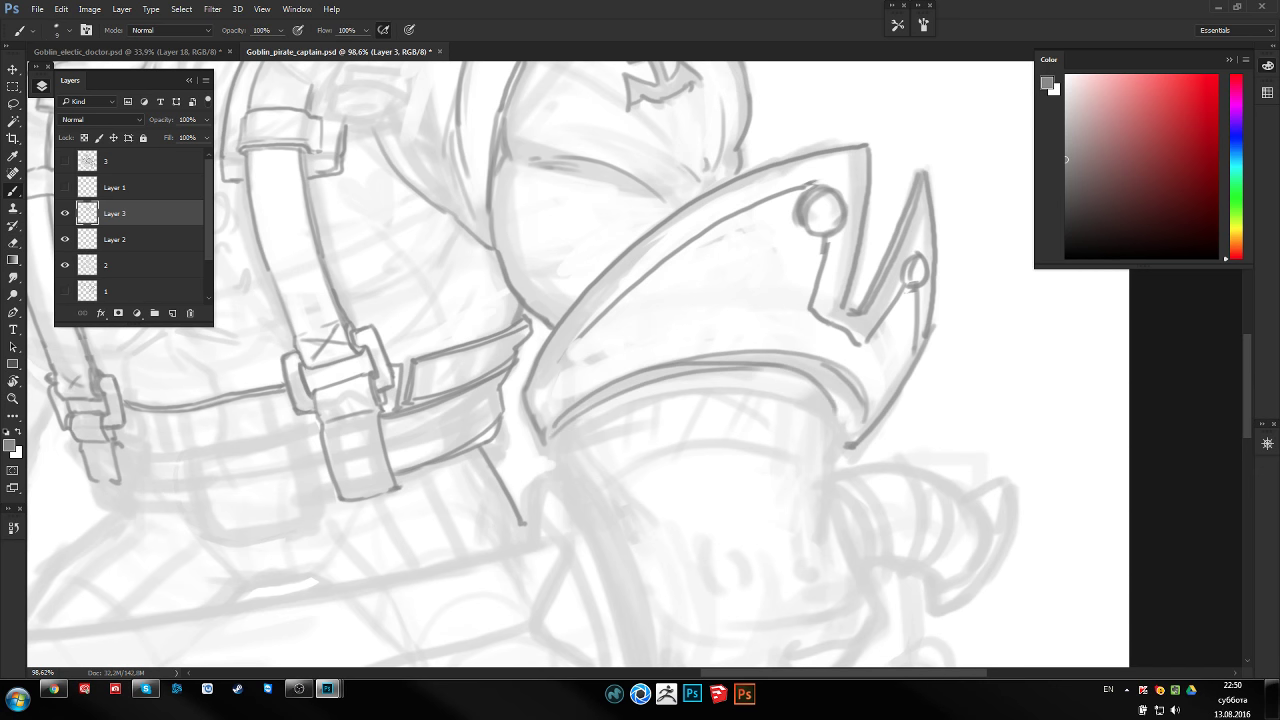
pyautogui.moveTo(760, 346)
pyautogui.mouseDown()
pyautogui.moveTo(592, 339)
pyautogui.moveTo(792, 331)
pyautogui.mouseUp()
pyautogui.press('e')
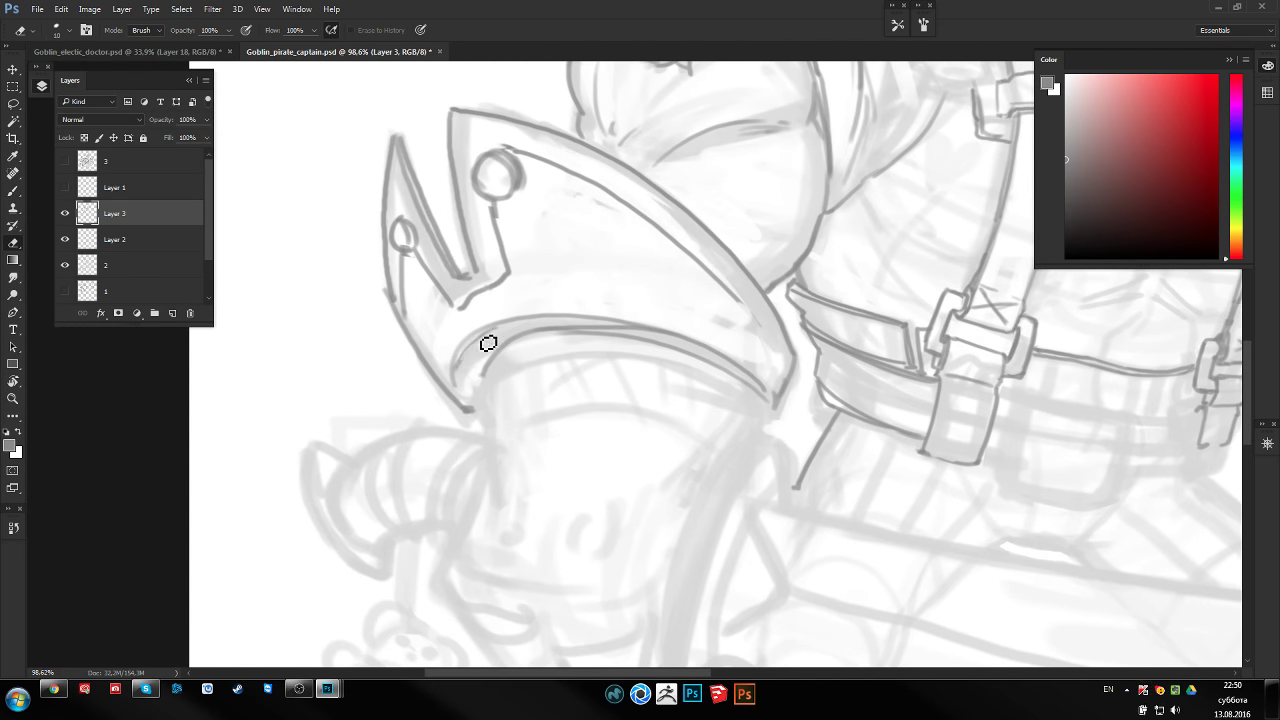
# Erase rough sketch lines on the inner rim and try a darker rim line, undoing both attempts
pyautogui.moveTo(601, 331); pyautogui.dragTo(655, 334)
pyautogui.moveTo(556, 333); pyautogui.dragTo(500, 350)
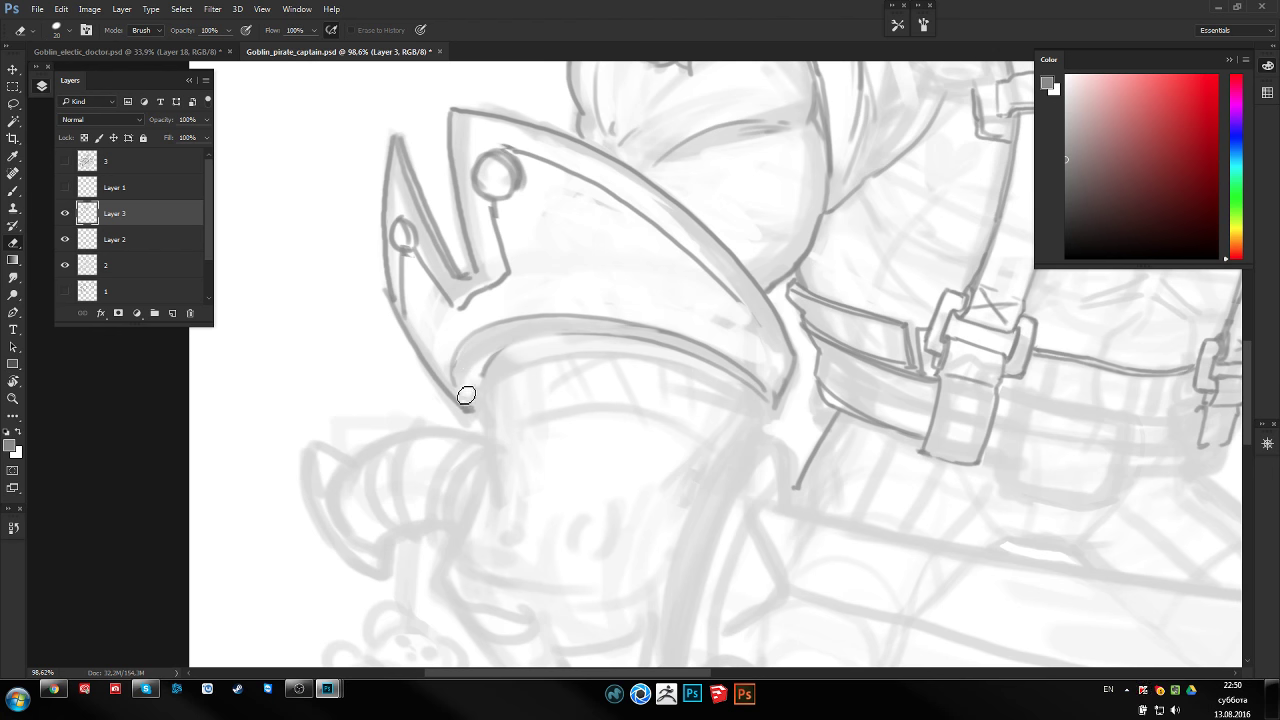
pyautogui.press('b')
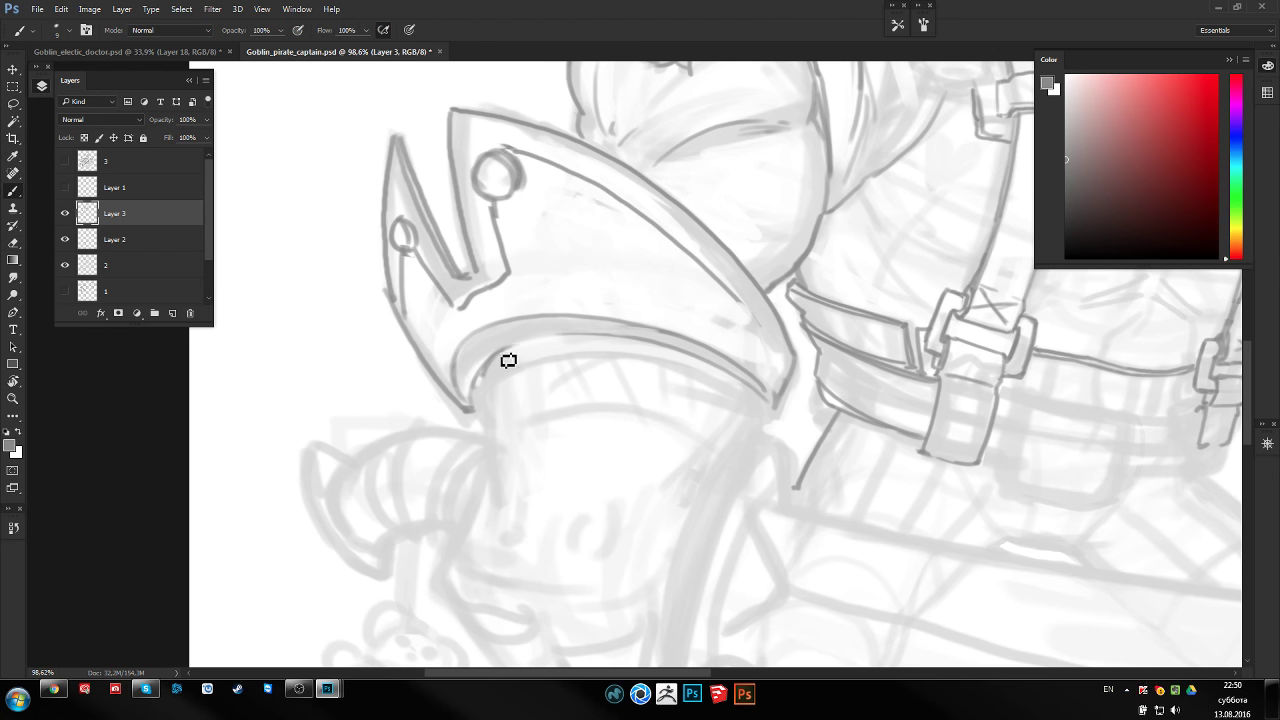
pyautogui.moveTo(508, 360); pyautogui.dragTo(634, 330)
pyautogui.hotkey('ctrl', 'z')
pyautogui.moveTo(500, 352); pyautogui.dragTo(584, 334)
pyautogui.hotkey('ctrl', 'z')
# Replace the shoulder pad's lower-left edge line with one along a cleaner path
pyautogui.moveTo(704, 354); pyautogui.dragTo(778, 345)
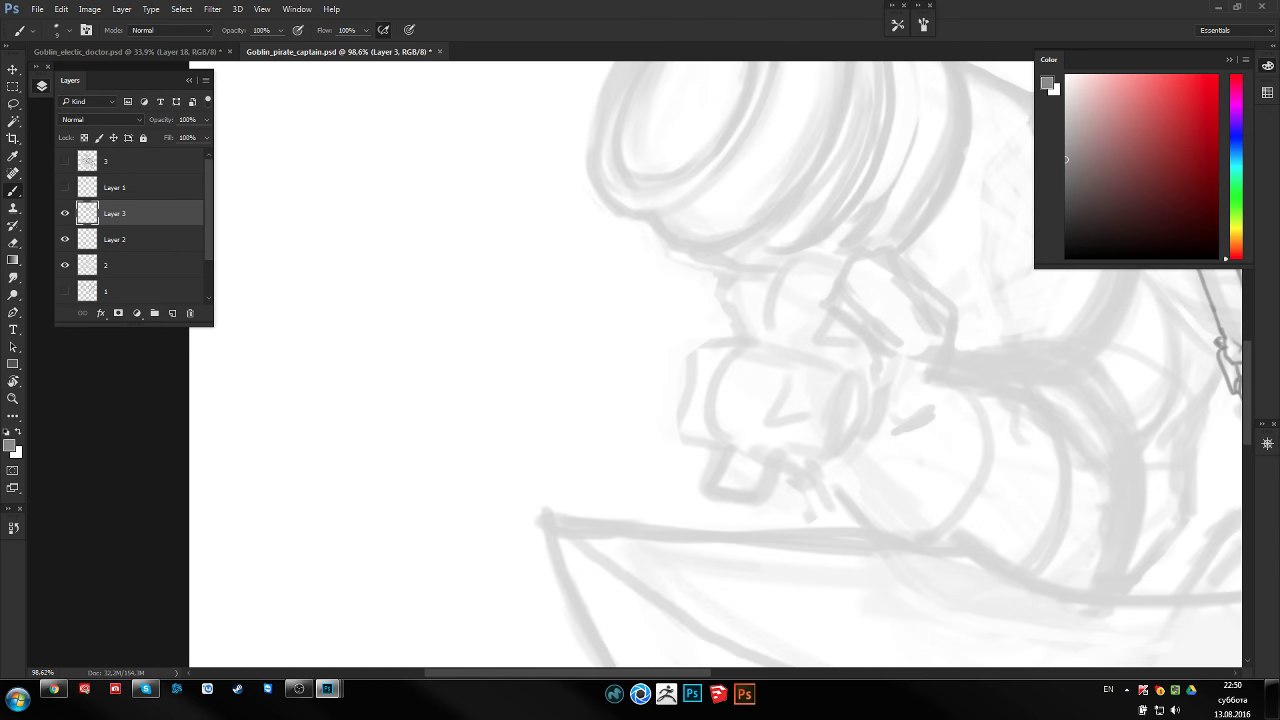
pyautogui.moveTo(957, 383)
pyautogui.mouseDown()
pyautogui.moveTo(723, 414)
pyautogui.moveTo(726, 440)
pyautogui.mouseUp()
pyautogui.hotkey('ctrl', 'z')
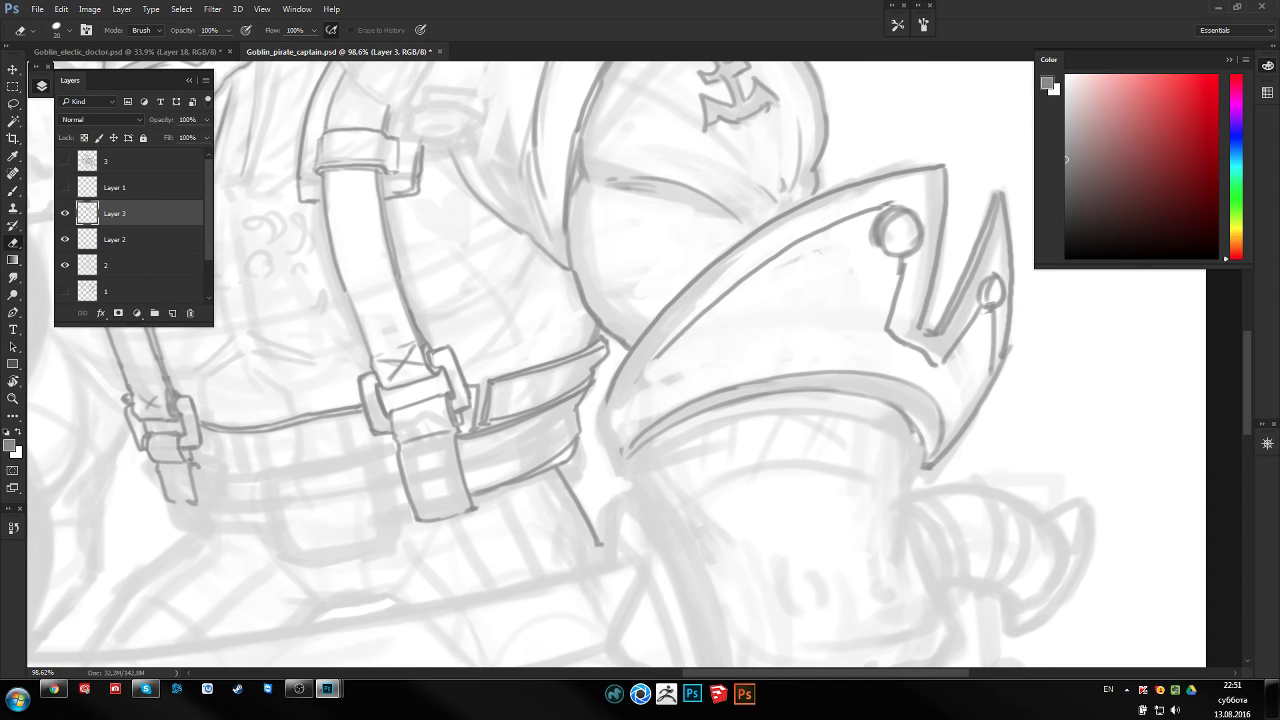
pyautogui.moveTo(604, 410)
pyautogui.mouseDown()
pyautogui.moveTo(624, 466)
pyautogui.moveTo(550, 514)
pyautogui.mouseUp()
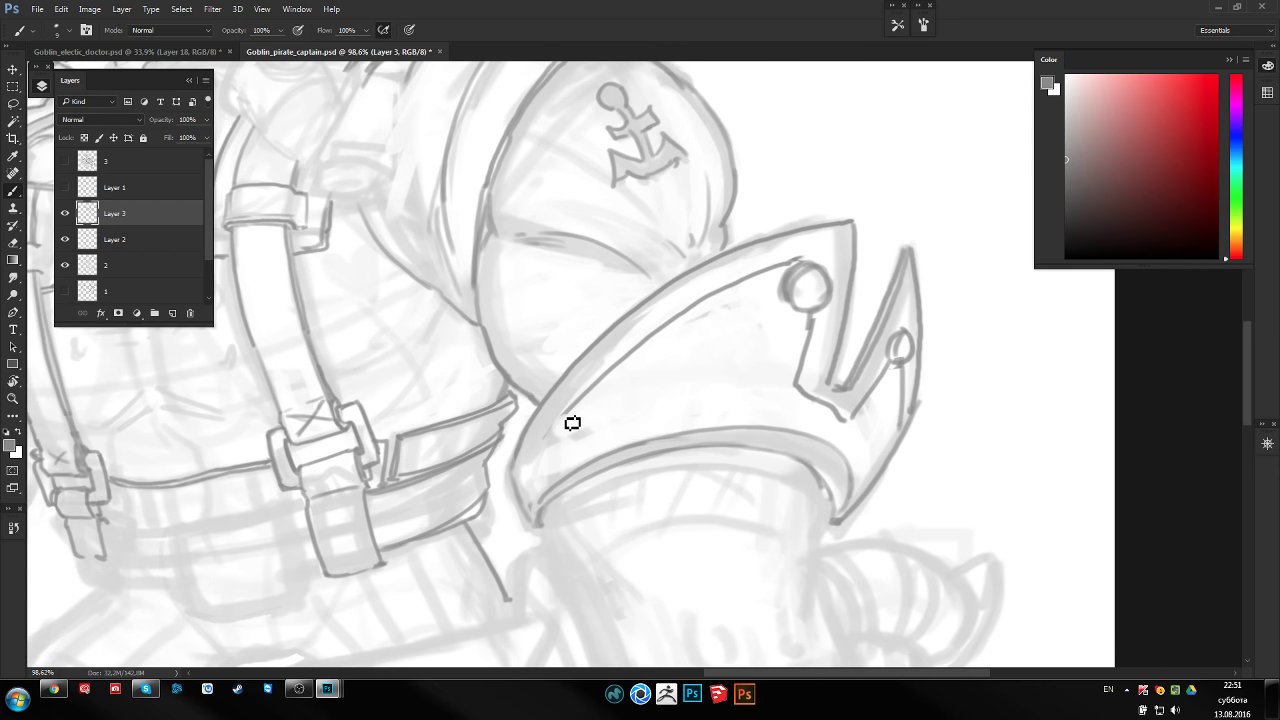
pyautogui.moveTo(596, 402)
pyautogui.mouseDown()
pyautogui.moveTo(620, 364)
pyautogui.moveTo(547, 450)
pyautogui.mouseUp()
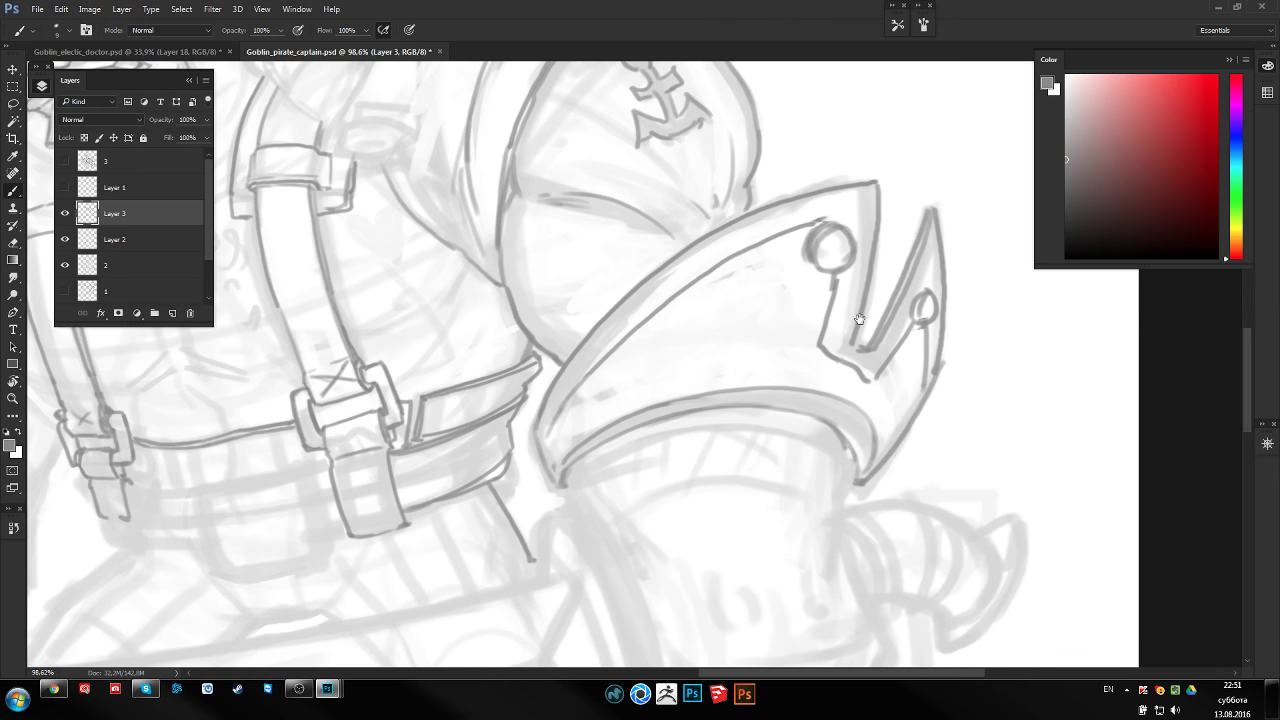
pyautogui.moveTo(859, 319); pyautogui.dragTo(843, 318)
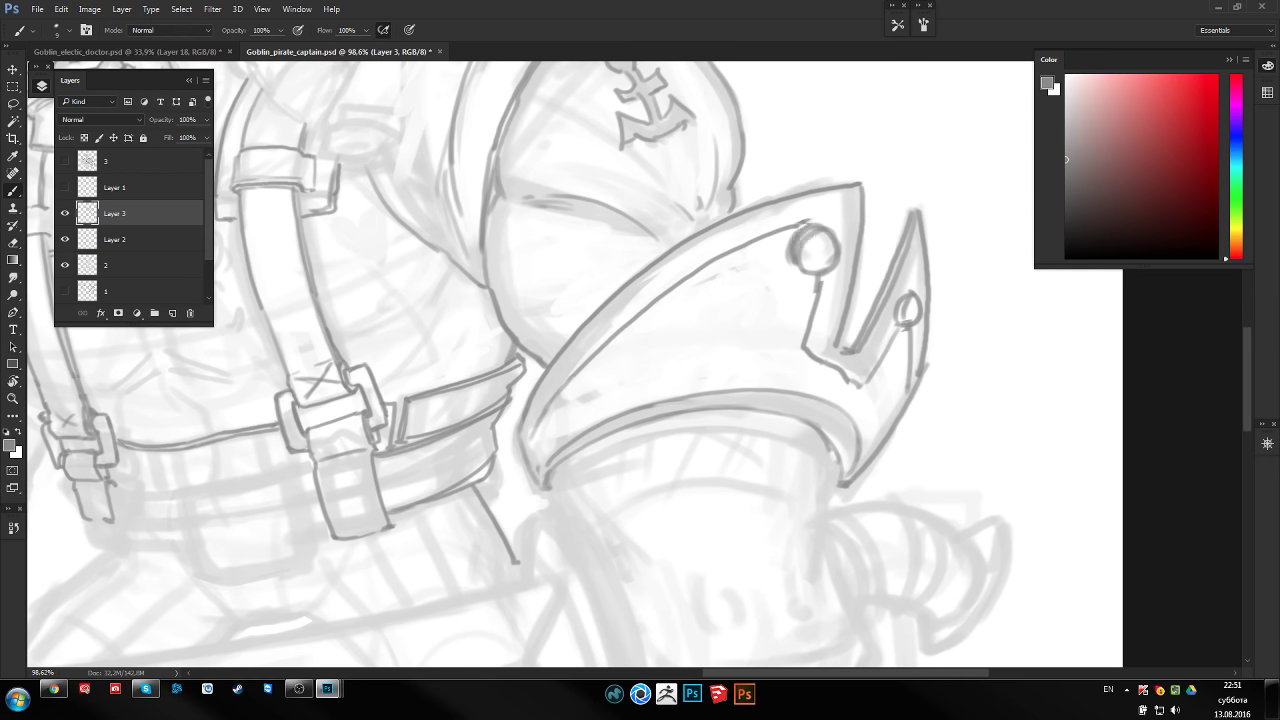
# Outline the rivet's left side and darken the short line below the small rivet
pyautogui.moveTo(798, 233)
pyautogui.mouseDown()
pyautogui.moveTo(819, 285)
pyautogui.moveTo(805, 245)
pyautogui.moveTo(838, 237)
pyautogui.moveTo(786, 246)
pyautogui.moveTo(823, 289)
pyautogui.moveTo(810, 300)
pyautogui.moveTo(924, 354)
pyautogui.moveTo(546, 378)
pyautogui.mouseUp()
pyautogui.press('e')
pyautogui.press('[')
pyautogui.press('[')
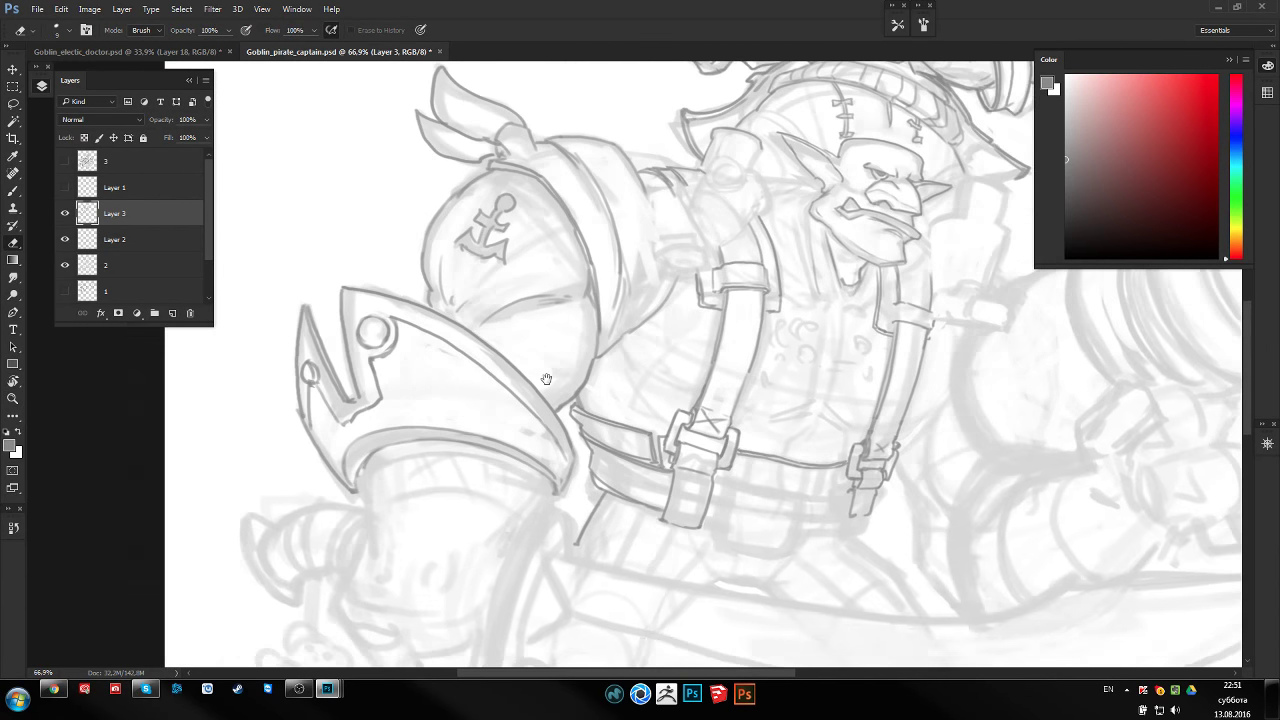
pyautogui.moveTo(270, 395); pyautogui.dragTo(436, 375)
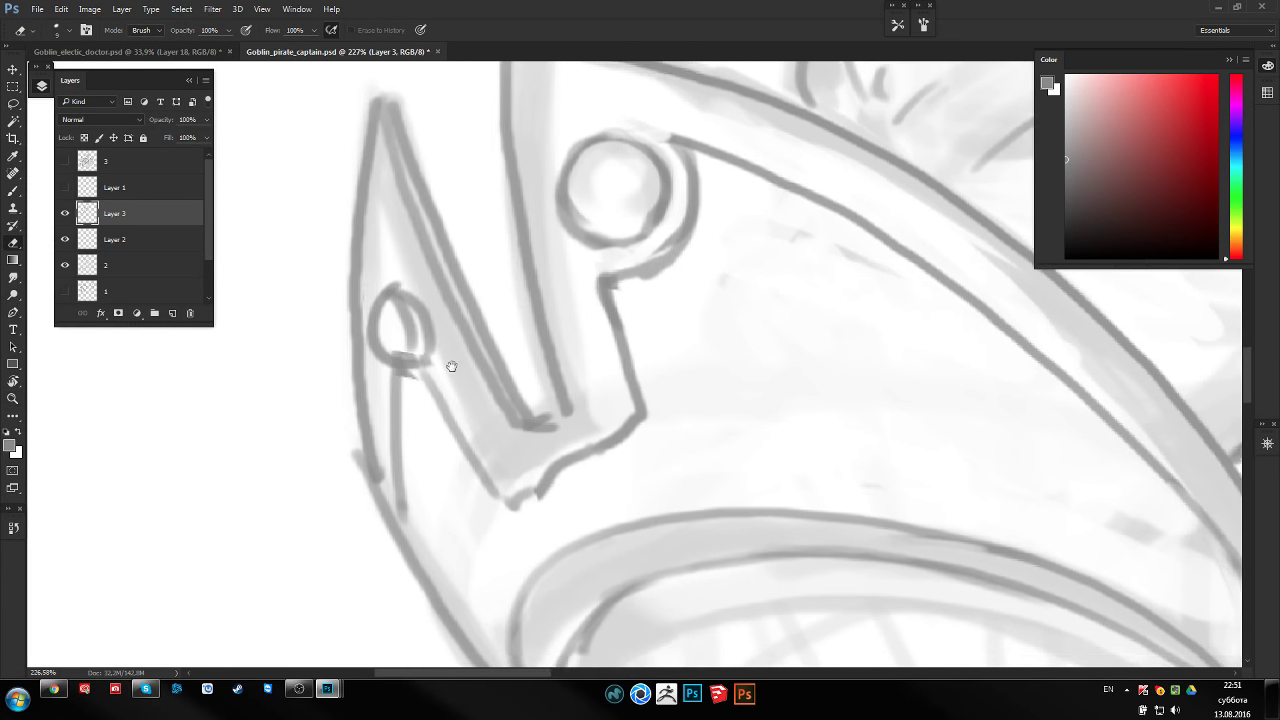
pyautogui.press('b')
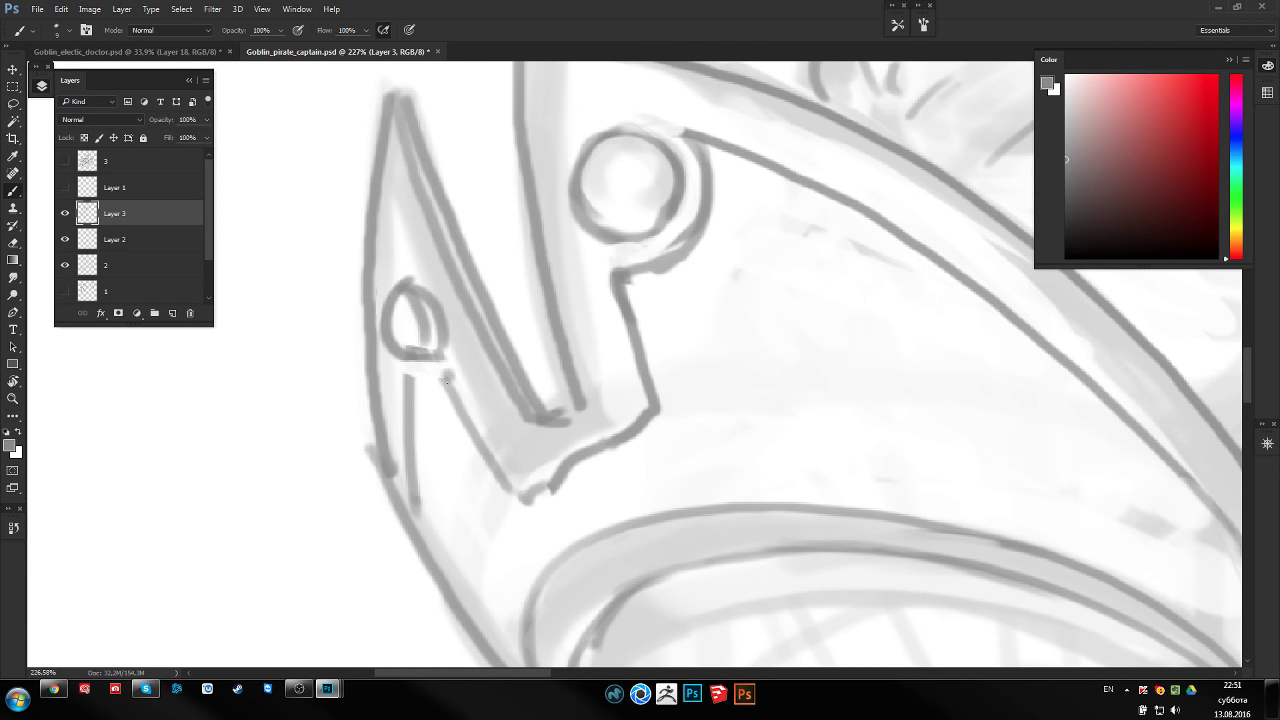
pyautogui.press('e')
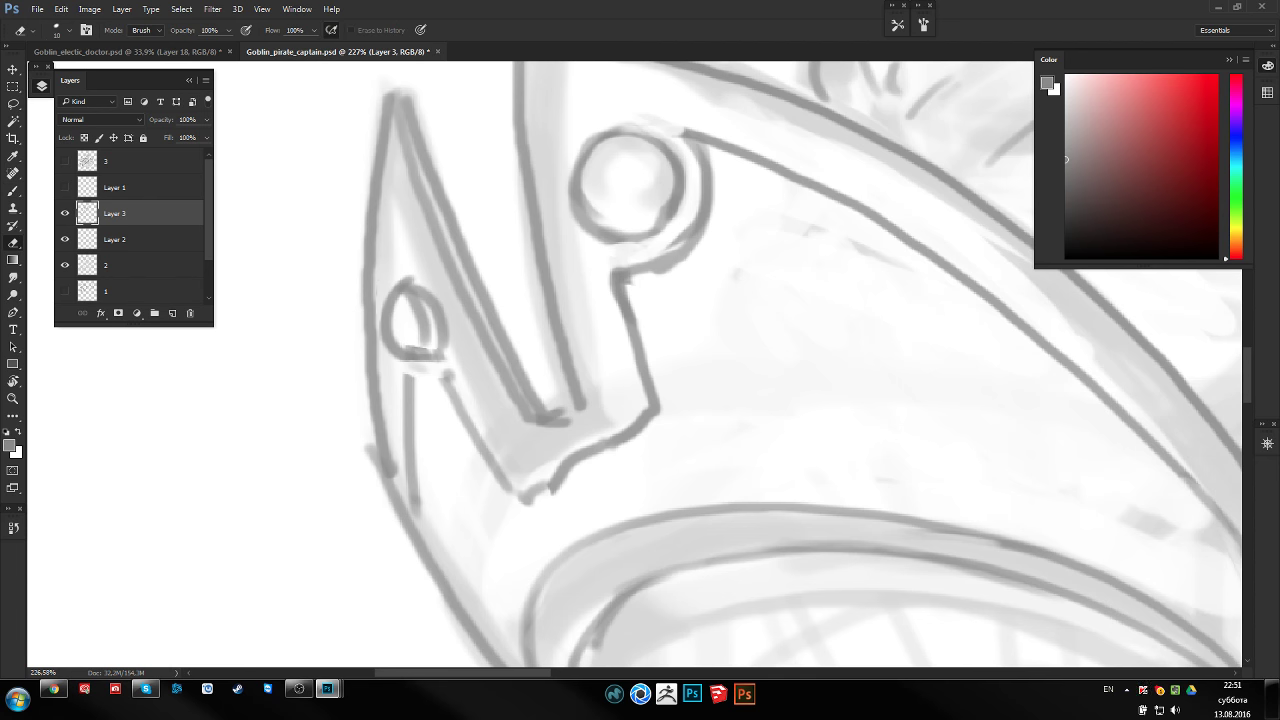
pyautogui.press('b')
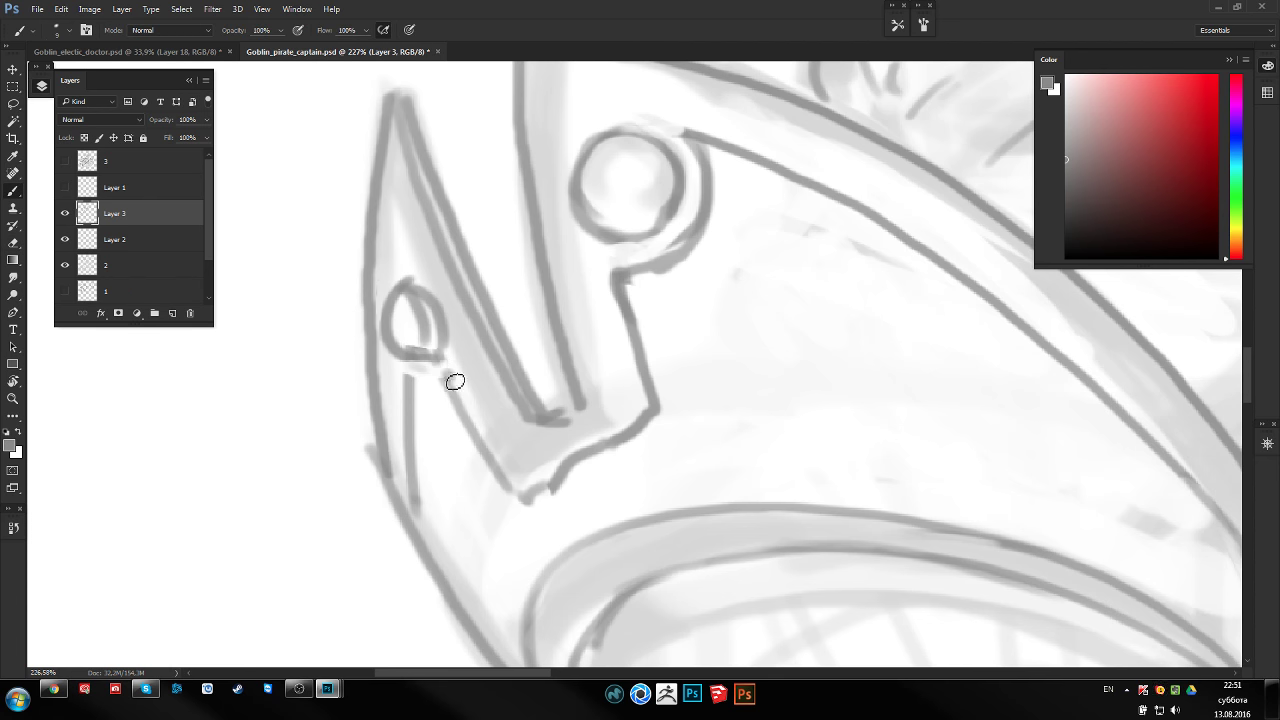
pyautogui.moveTo(412, 362); pyautogui.dragTo(410, 414)
# Add a short stroke by the small rivet and erase the stray line at the spike's lower corner
pyautogui.press('z')
pyautogui.moveTo(658, 289); pyautogui.dragTo(600, 306)
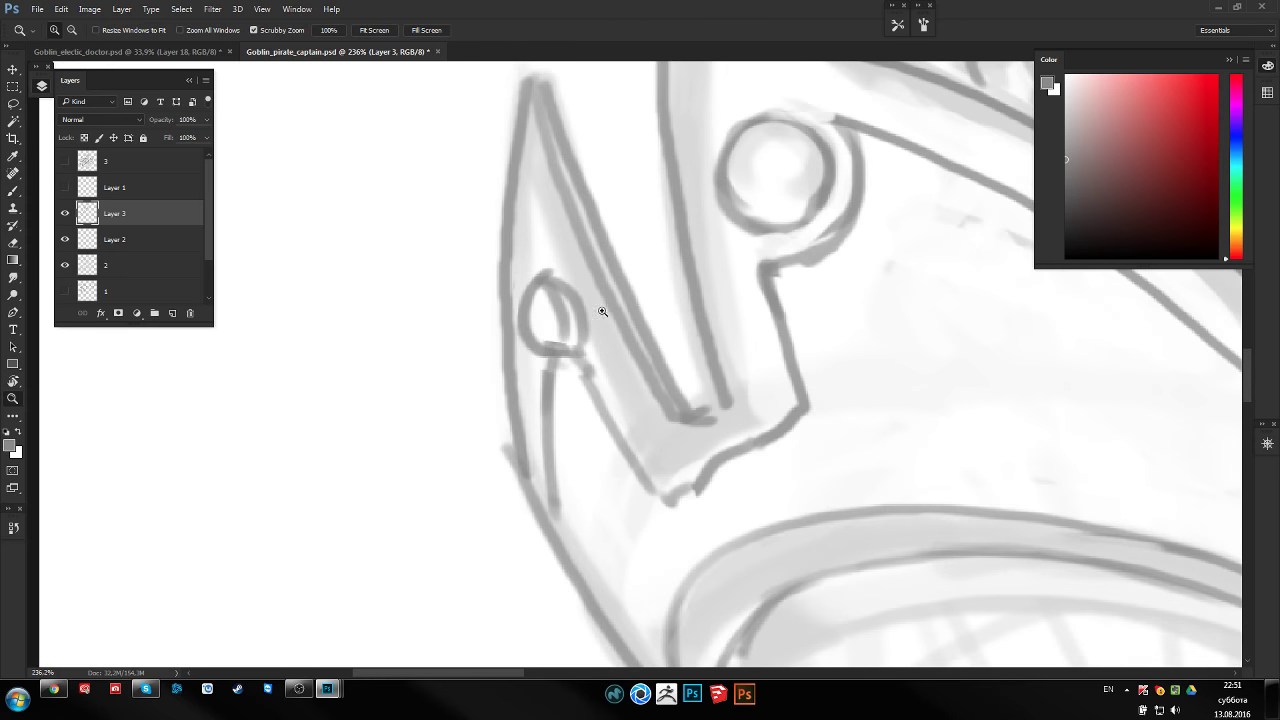
pyautogui.press('e')
pyautogui.press('b')
pyautogui.moveTo(553, 369); pyautogui.dragTo(598, 392)
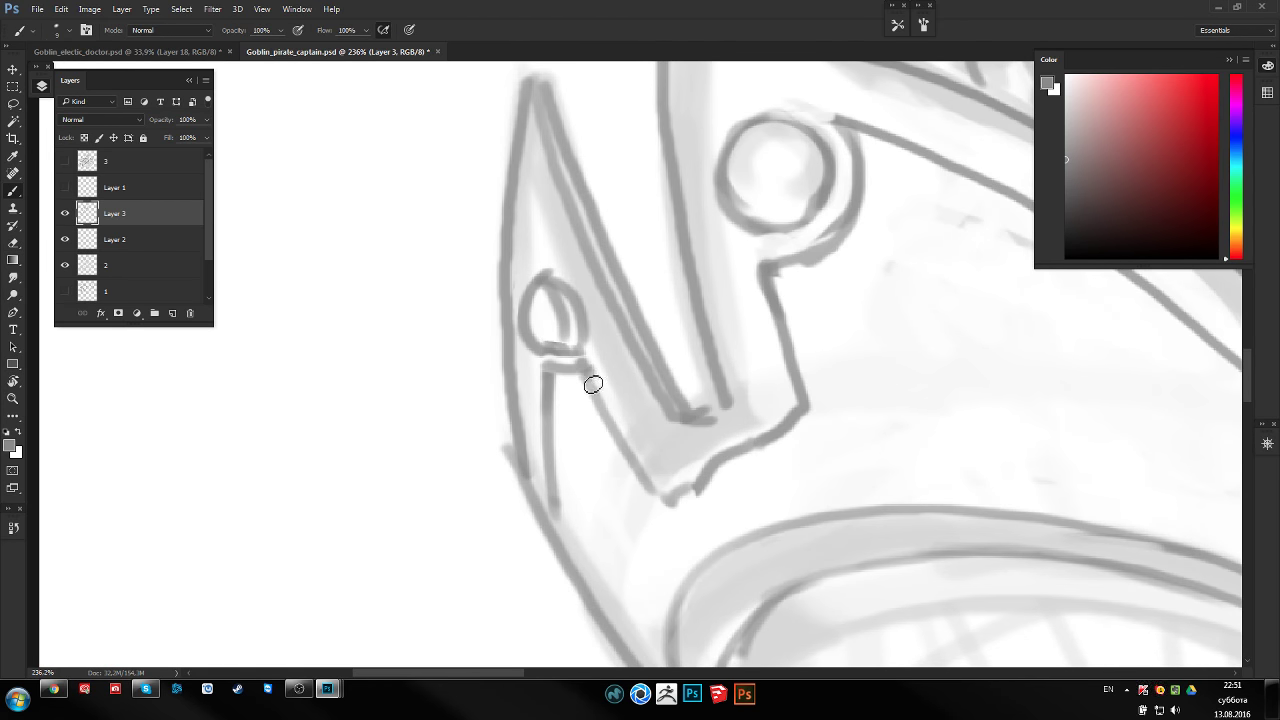
pyautogui.press('z')
pyautogui.moveTo(640, 314)
pyautogui.mouseDown()
pyautogui.moveTo(583, 336)
pyautogui.moveTo(640, 330)
pyautogui.mouseUp()
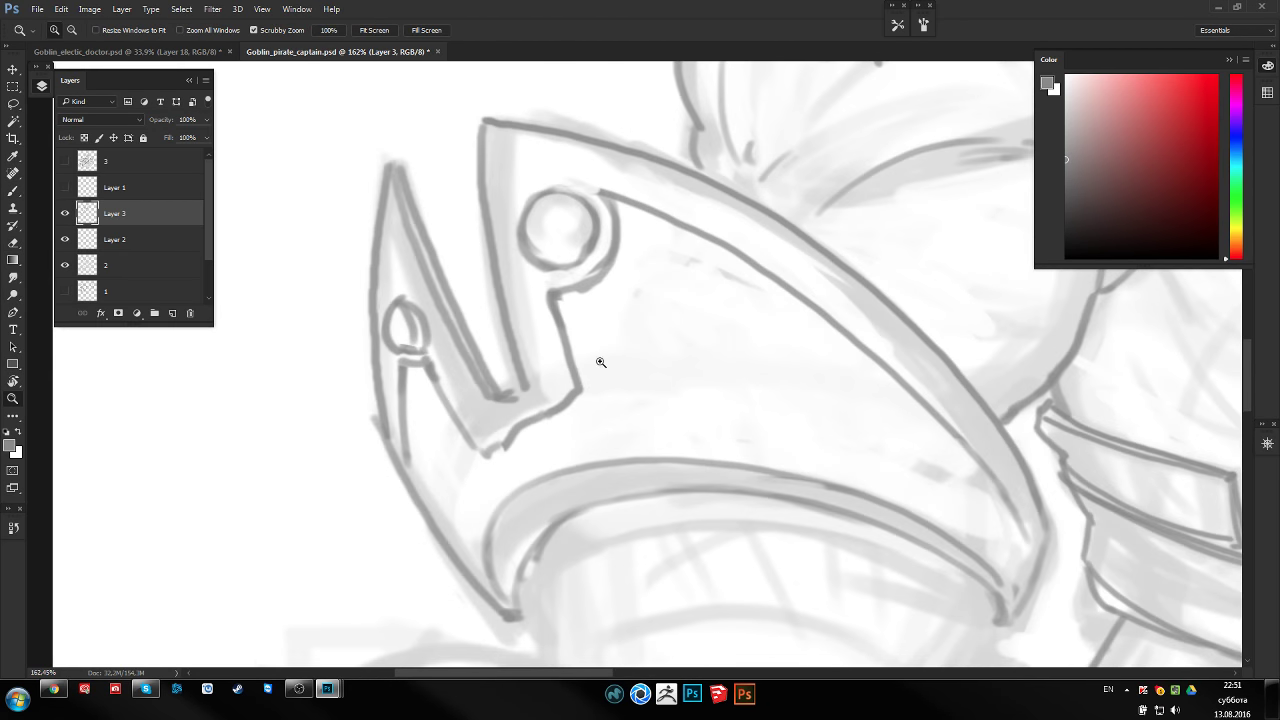
pyautogui.press('e')
pyautogui.moveTo(488, 469); pyautogui.dragTo(505, 447)
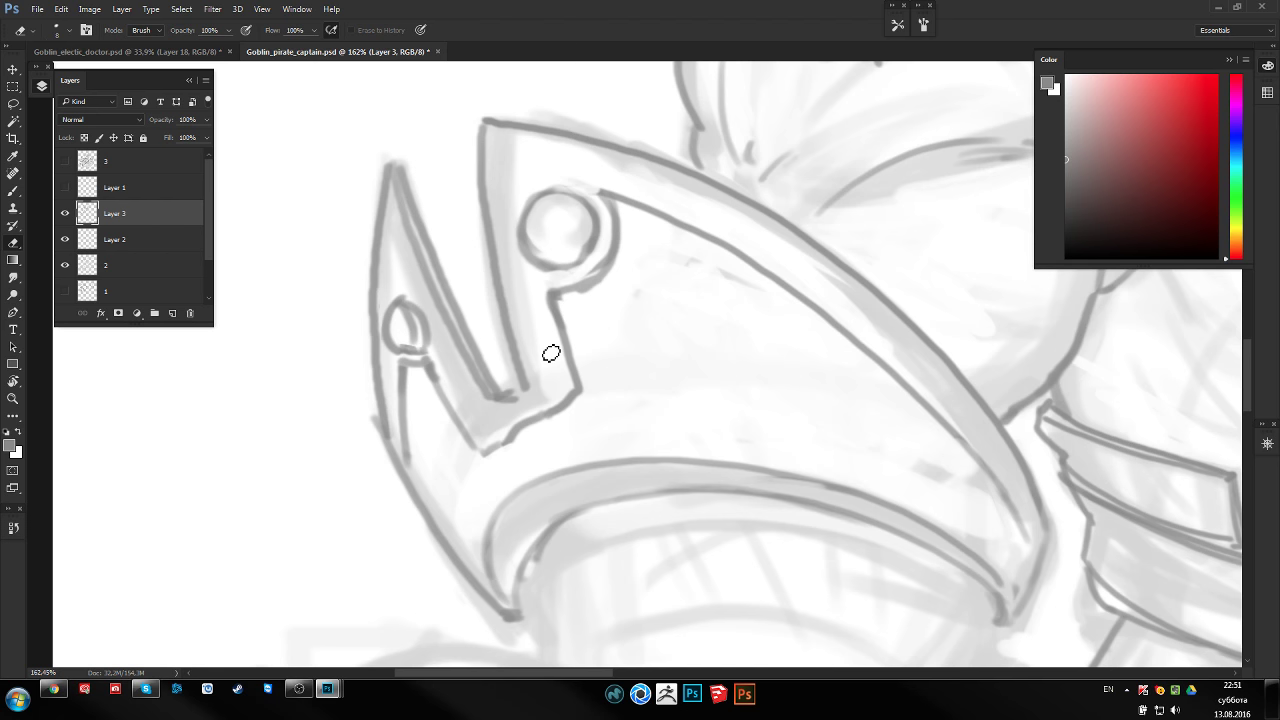
# Trace the outline of the round rivet on the shoulder pauldron
pyautogui.moveTo(671, 258); pyautogui.dragTo(681, 282)
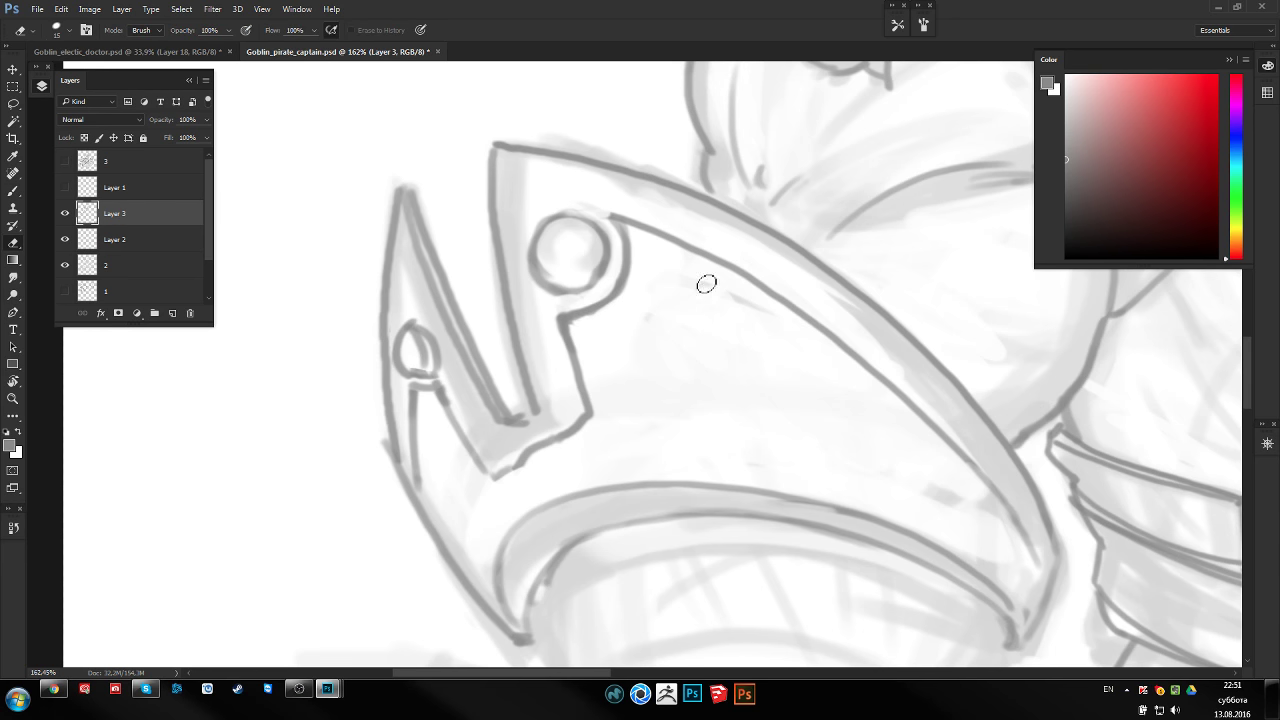
pyautogui.press('b')
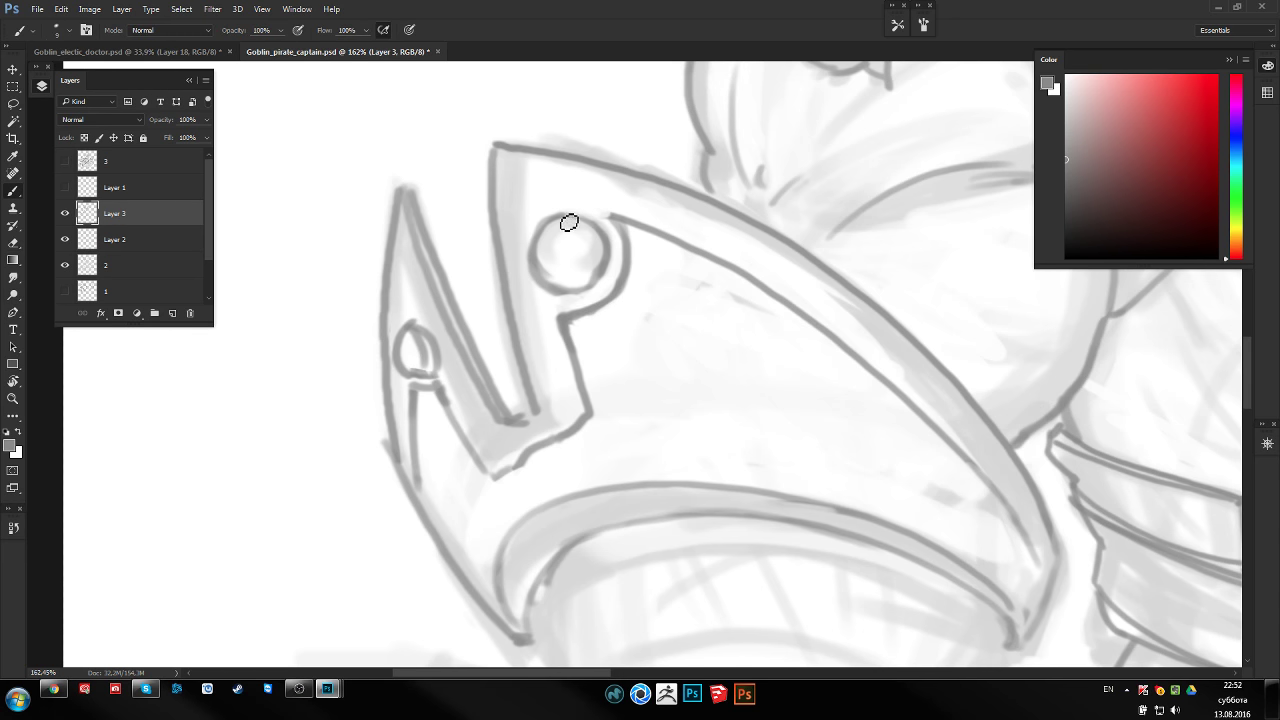
pyautogui.moveTo(571, 220)
pyautogui.mouseDown()
pyautogui.moveTo(597, 283)
pyautogui.moveTo(548, 279)
pyautogui.mouseUp()
pyautogui.press('e')
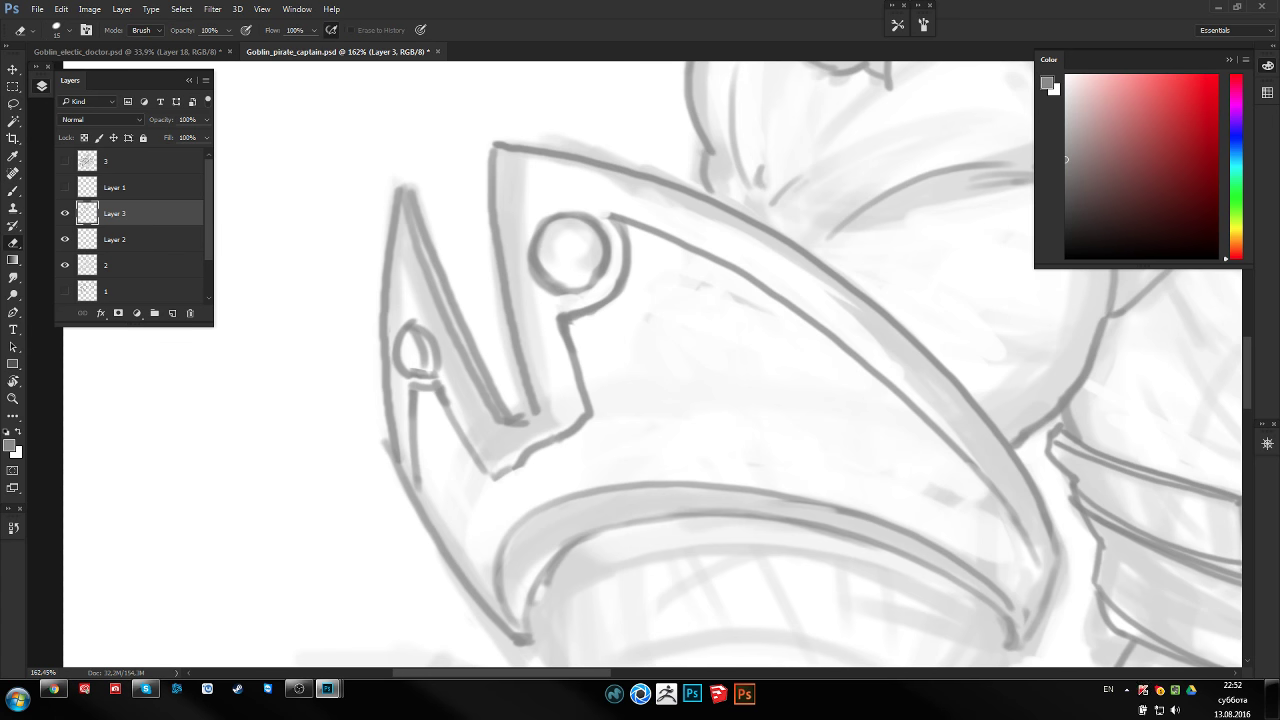
pyautogui.press('b')
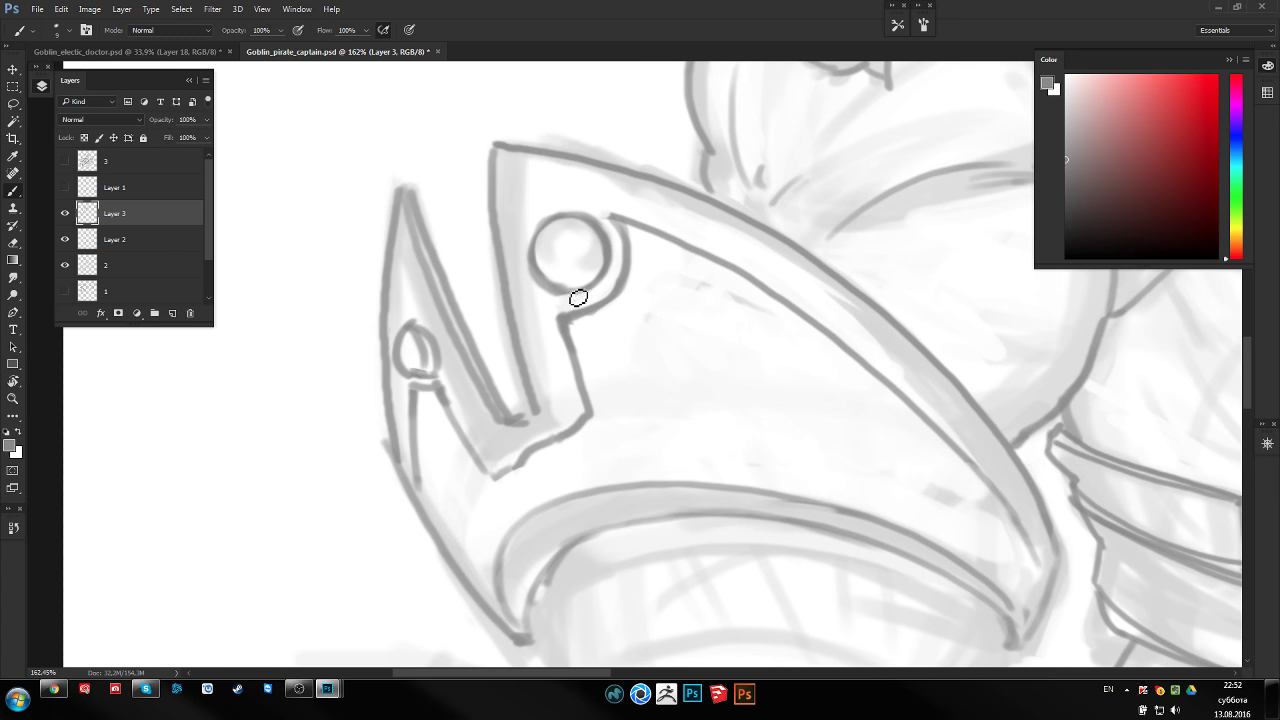
pyautogui.press('e')
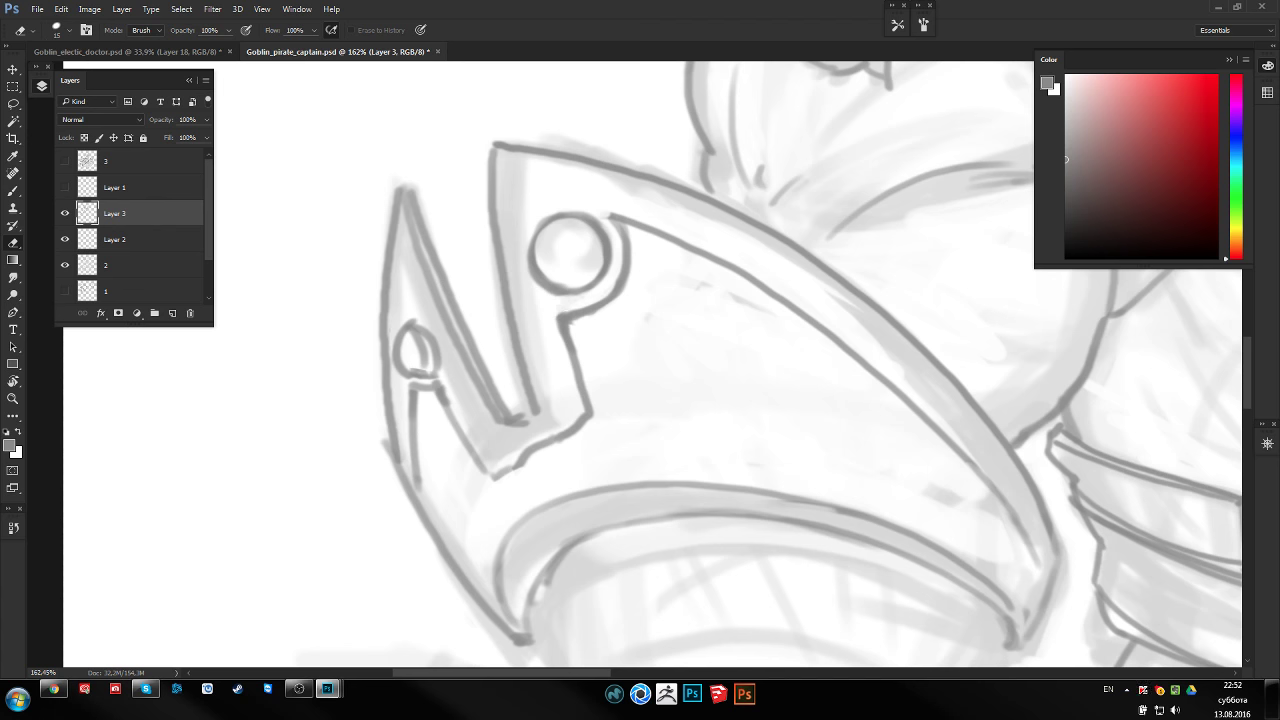
# Add an inner ring to the pauldron rivet and redraw the small rivet on the spike
pyautogui.moveTo(683, 297)
pyautogui.mouseDown()
pyautogui.moveTo(1010, 354)
pyautogui.moveTo(926, 343)
pyautogui.mouseUp()
pyautogui.moveTo(794, 360); pyautogui.dragTo(846, 386)
pyautogui.moveTo(735, 349); pyautogui.dragTo(800, 352)
pyautogui.press('b')
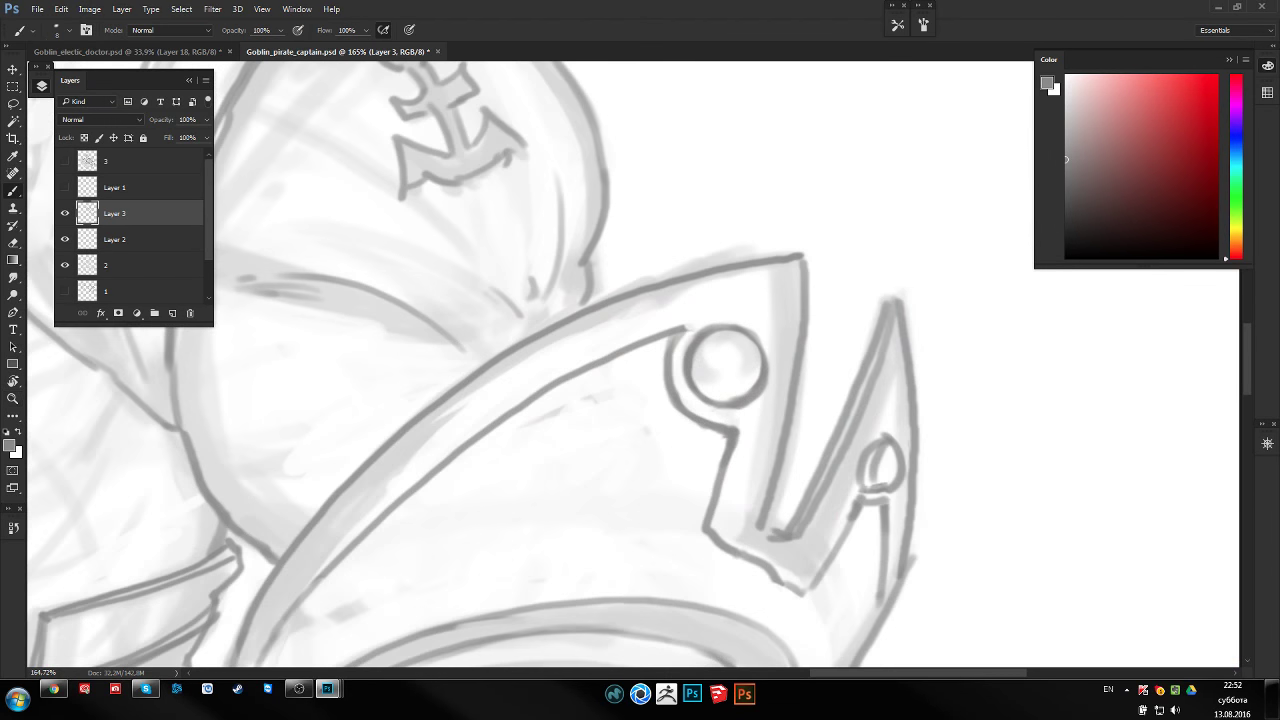
pyautogui.moveTo(697, 361)
pyautogui.mouseDown()
pyautogui.moveTo(763, 374)
pyautogui.moveTo(706, 380)
pyautogui.moveTo(700, 350)
pyautogui.moveTo(705, 375)
pyautogui.mouseUp()
pyautogui.moveTo(885, 465)
pyautogui.mouseDown()
pyautogui.moveTo(892, 450)
pyautogui.moveTo(880, 480)
pyautogui.moveTo(885, 445)
pyautogui.moveTo(878, 470)
pyautogui.mouseUp()
pyautogui.press('e')
pyautogui.press('b')
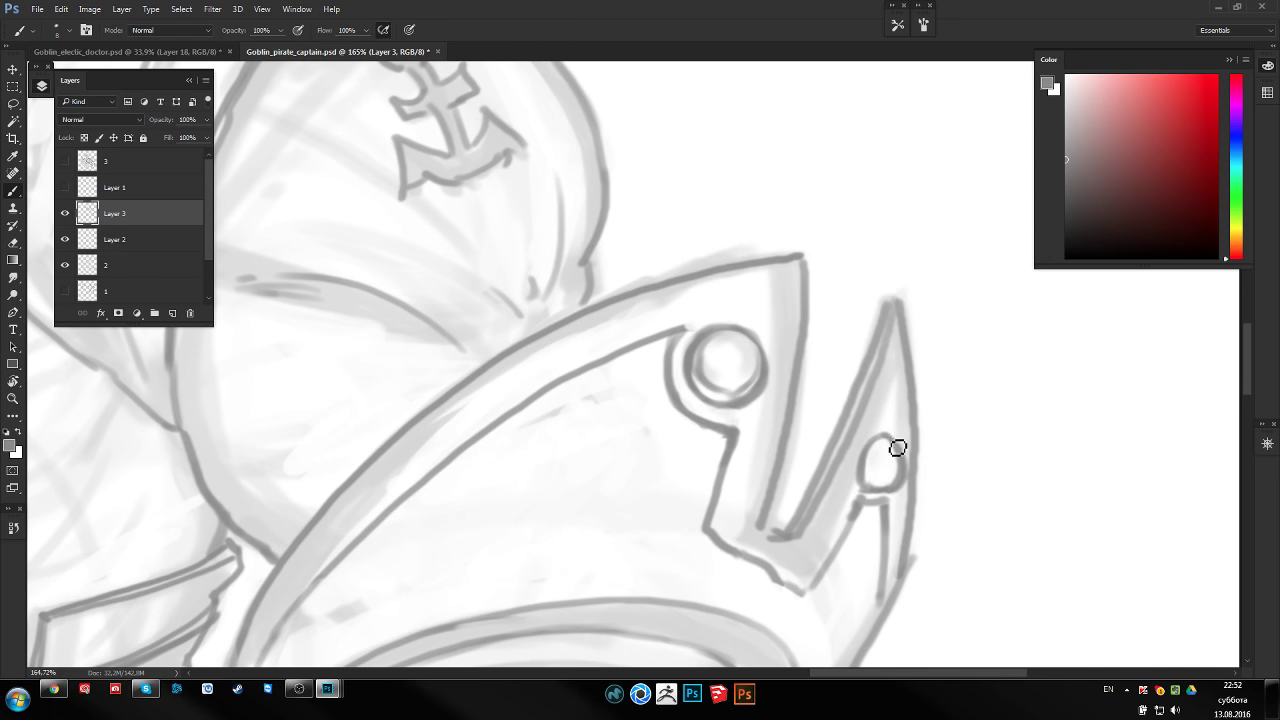
pyautogui.scroll(-10, 897, 448)
# Zoom to the torso and redraw the lower end of the left suspender strap
pyautogui.scroll(5, 1090, 414)
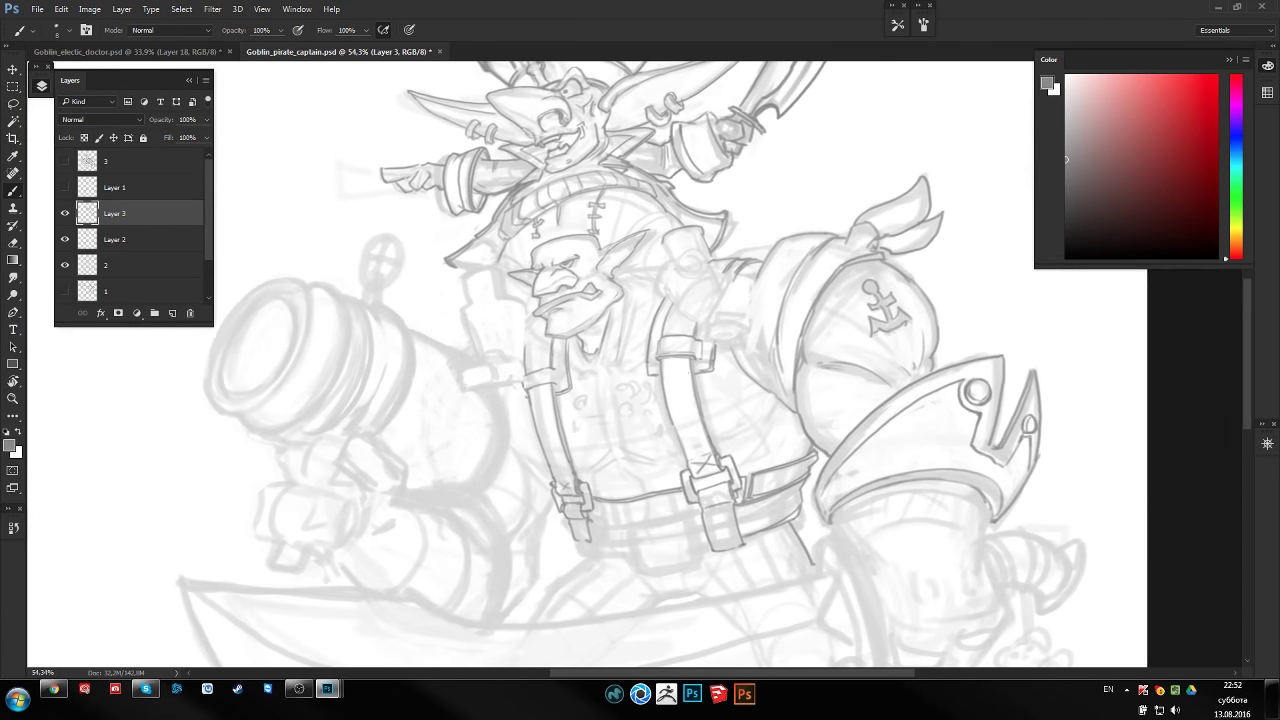
pyautogui.scroll(1, 689, 375)
pyautogui.scroll(3, 720, 330)
pyautogui.scroll(1, 760, 290)
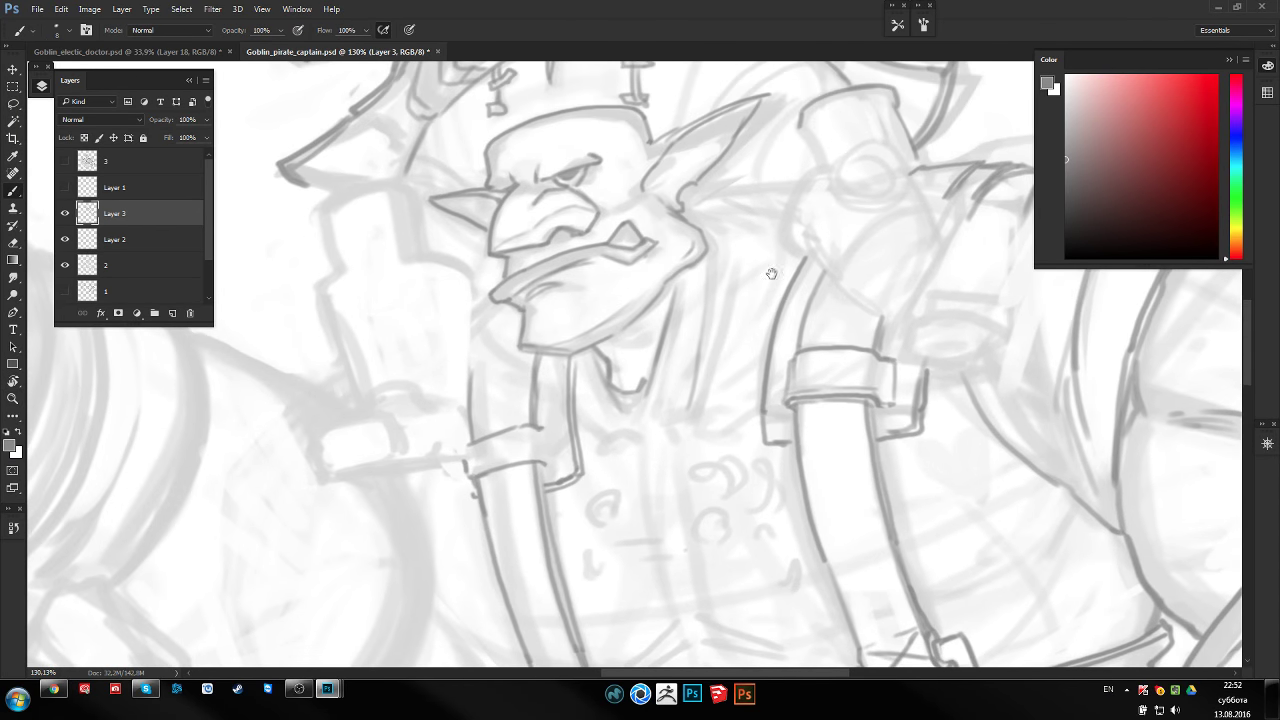
pyautogui.moveTo(771, 273); pyautogui.dragTo(700, 286)
pyautogui.press('z')
pyautogui.scroll(-4, 667, 288)
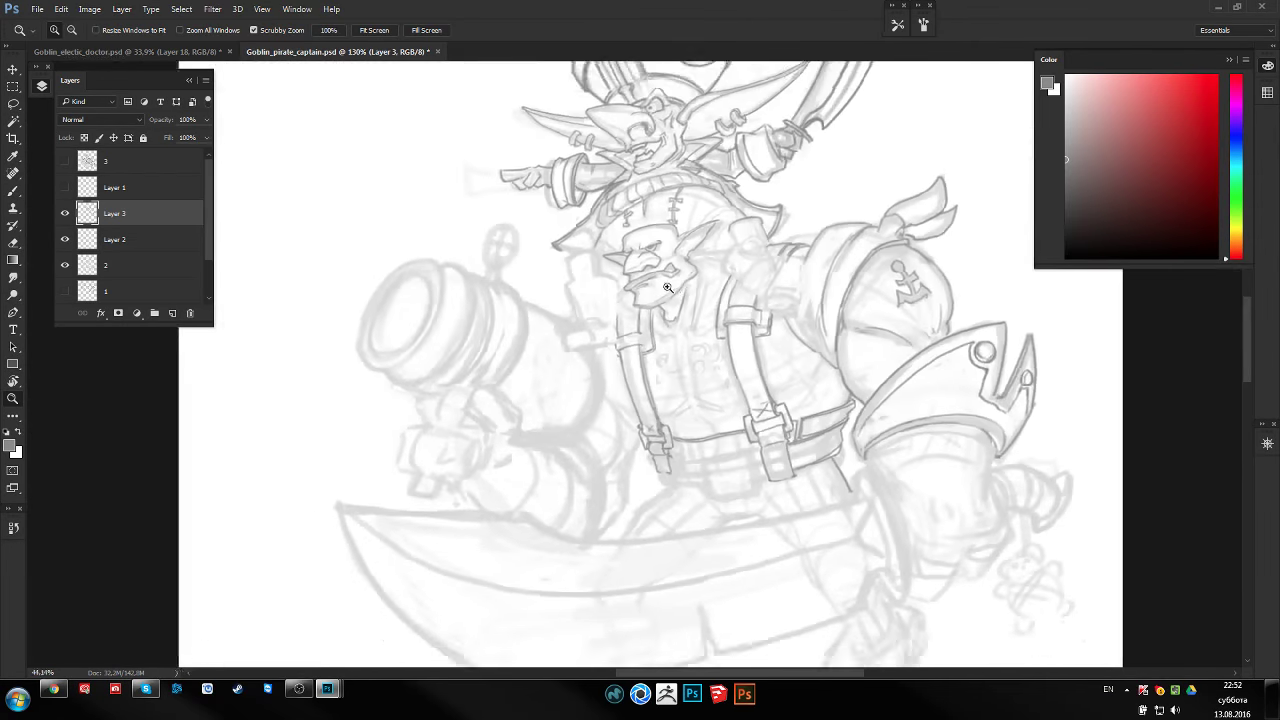
pyautogui.scroll(-1, 667, 288)
pyautogui.moveTo(667, 288); pyautogui.dragTo(611, 314)
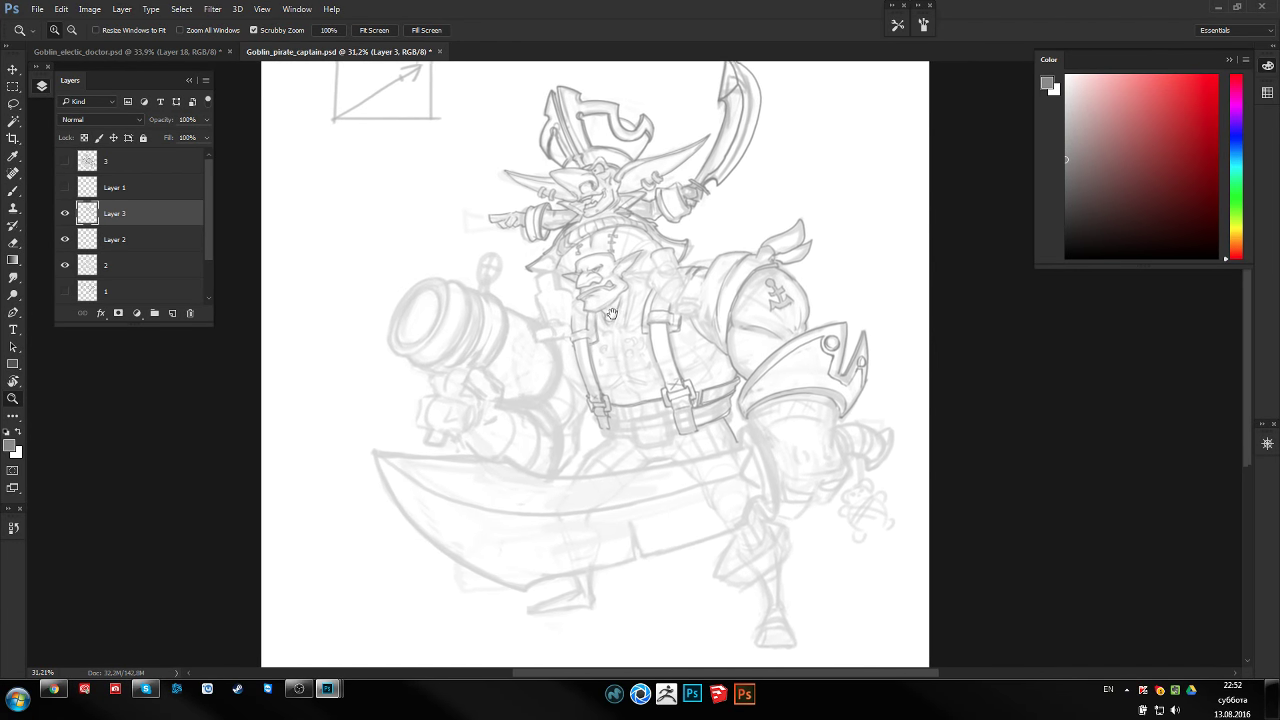
pyautogui.scroll(-1, 634, 366)
pyautogui.scroll(3, 654, 371)
pyautogui.press('b')
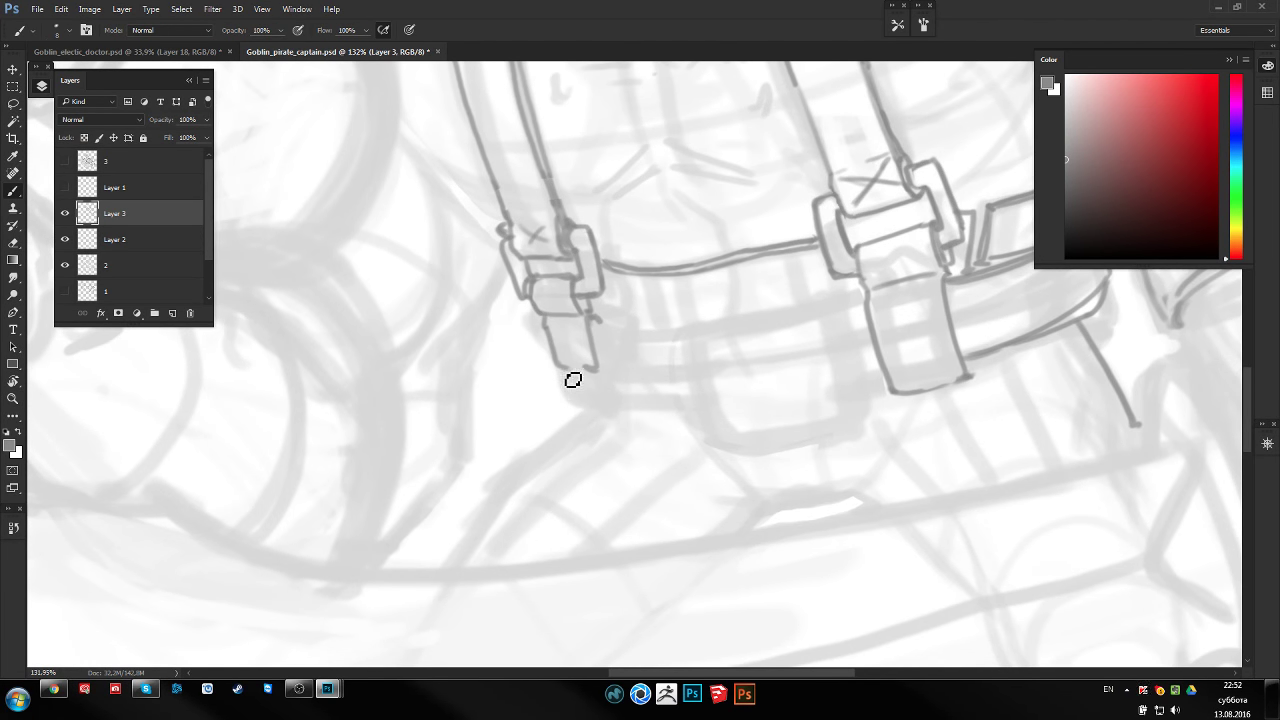
pyautogui.moveTo(574, 372)
pyautogui.mouseDown()
pyautogui.moveTo(590, 387)
pyautogui.moveTo(571, 395)
pyautogui.mouseUp()
pyautogui.moveTo(590, 340)
pyautogui.mouseDown()
pyautogui.moveTo(596, 398)
pyautogui.moveTo(585, 368)
pyautogui.mouseUp()
# Ink the belt lines between the straps and the belt edge below the right strap
pyautogui.press('e')
pyautogui.press('b')
pyautogui.moveTo(594, 325); pyautogui.dragTo(680, 342)
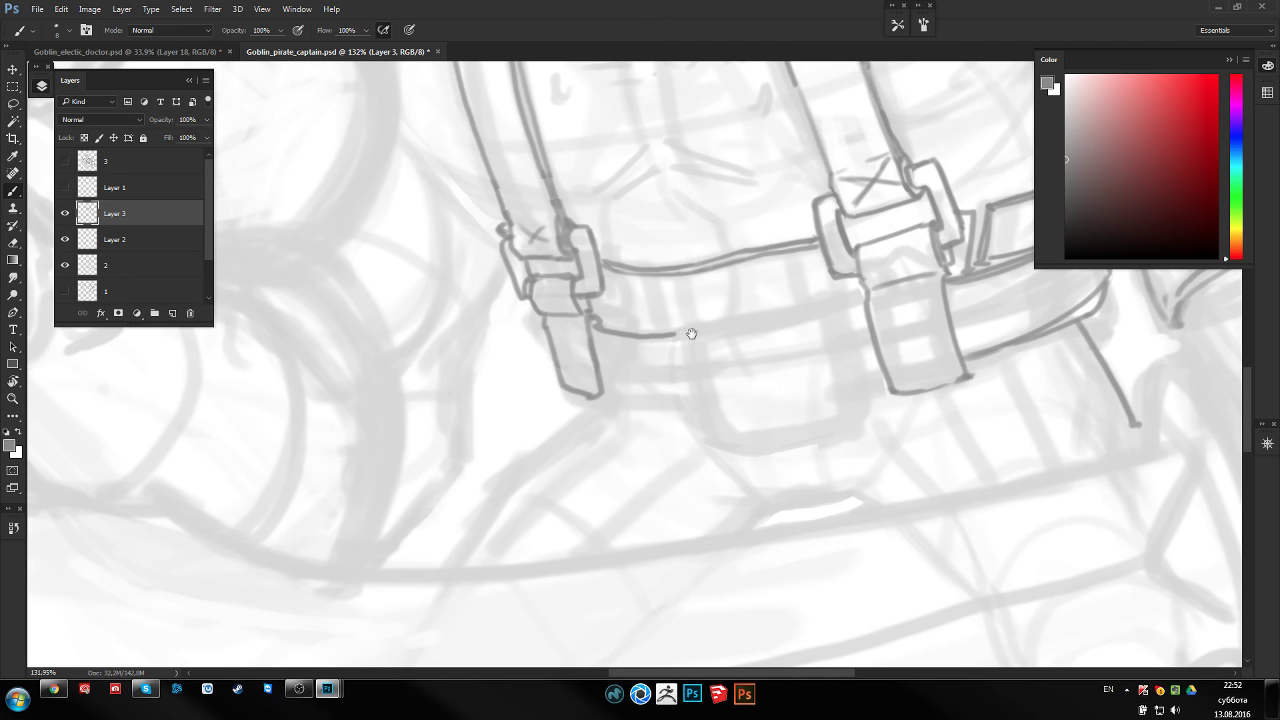
pyautogui.moveTo(601, 268); pyautogui.dragTo(818, 240)
pyautogui.moveTo(672, 334)
pyautogui.mouseDown()
pyautogui.moveTo(760, 303)
pyautogui.moveTo(846, 300)
pyautogui.moveTo(713, 367)
pyautogui.moveTo(700, 440)
pyautogui.mouseUp()
# Draw the square buckle's sides and bottom edge on the belt
pyautogui.moveTo(718, 343)
pyautogui.mouseDown()
pyautogui.moveTo(734, 422)
pyautogui.moveTo(752, 424)
pyautogui.moveTo(750, 458)
pyautogui.moveTo(826, 410)
pyautogui.mouseUp()
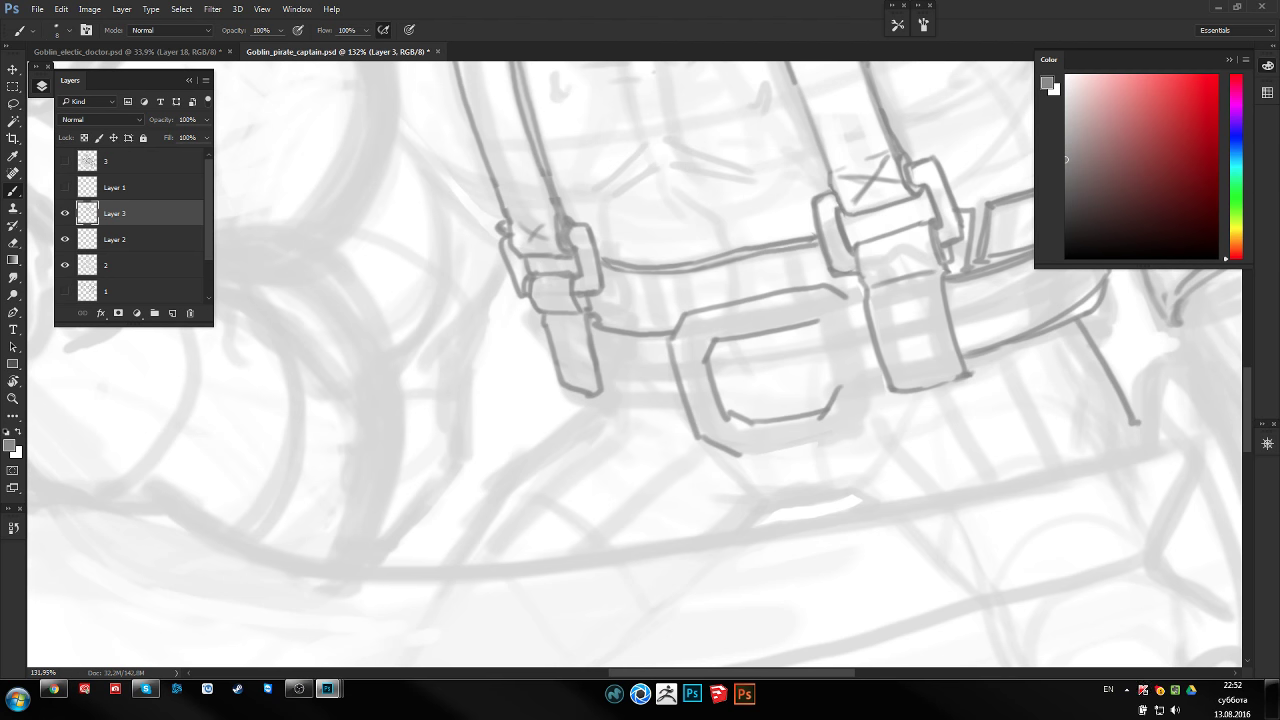
pyautogui.moveTo(818, 322); pyautogui.dragTo(829, 386)
pyautogui.moveTo(848, 296); pyautogui.dragTo(862, 436)
pyautogui.moveTo(738, 456)
pyautogui.mouseDown()
pyautogui.moveTo(856, 440)
pyautogui.moveTo(320, 457)
pyautogui.mouseUp()
pyautogui.moveTo(737, 357); pyautogui.dragTo(994, 357)
pyautogui.press('z')
pyautogui.moveTo(737, 334)
pyautogui.mouseDown()
pyautogui.moveTo(627, 345)
pyautogui.moveTo(705, 340)
pyautogui.moveTo(828, 380)
pyautogui.mouseUp()
# Draw the prong inside the belt buckle
pyautogui.press('b')
pyautogui.press('e')
pyautogui.moveTo(718, 380)
pyautogui.mouseDown()
pyautogui.moveTo(800, 394)
pyautogui.moveTo(810, 366)
pyautogui.mouseUp()
pyautogui.press('b')
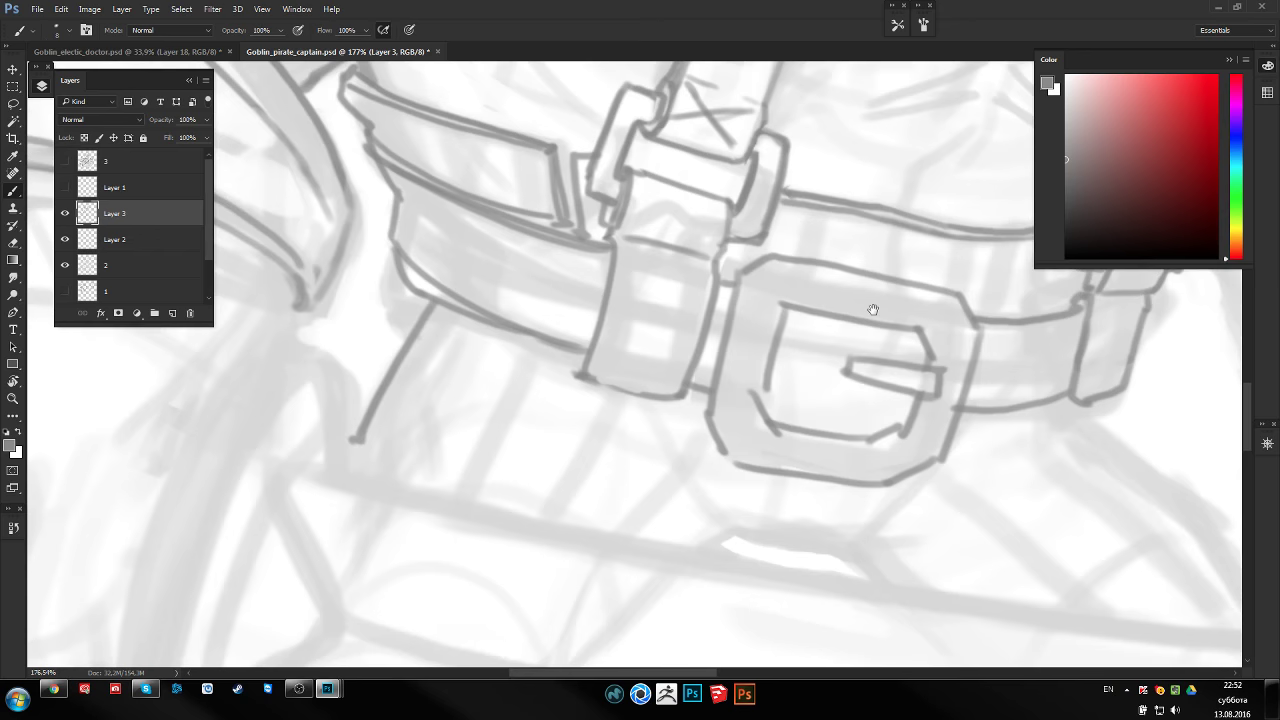
# Add waist lines running down-left from the belt and beneath the buckle
pyautogui.moveTo(871, 306); pyautogui.dragTo(975, 250)
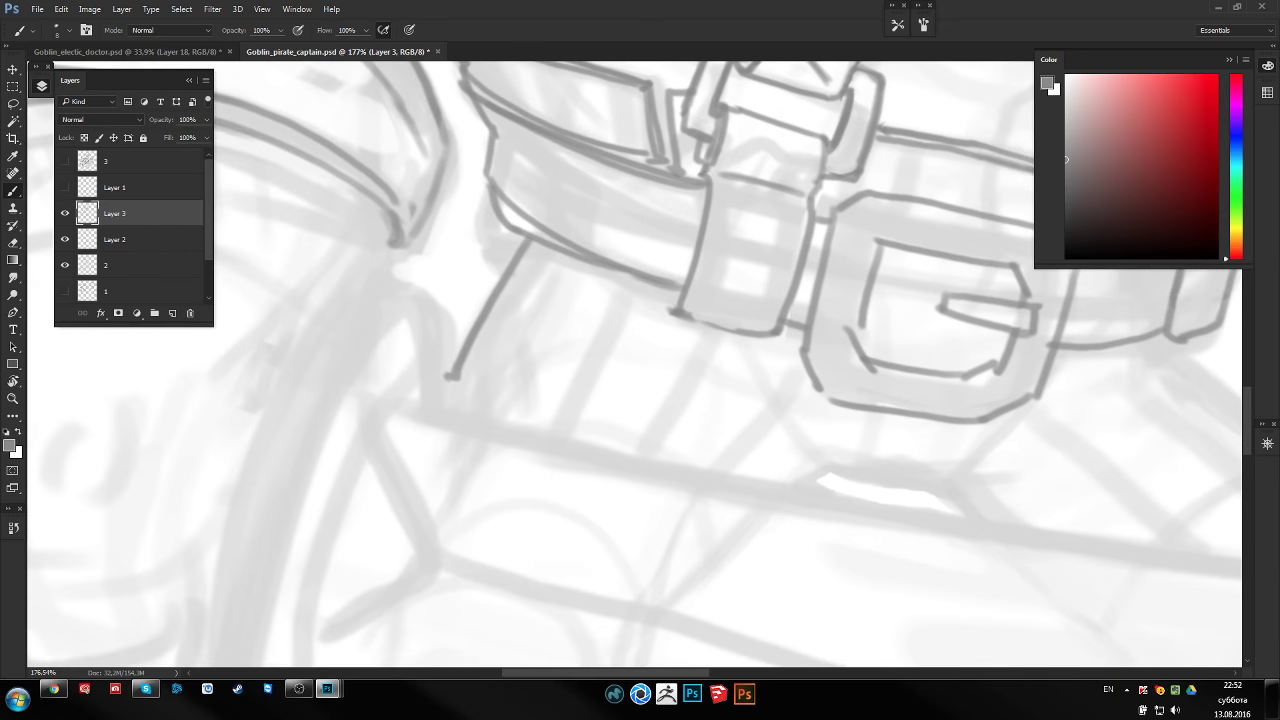
pyautogui.press('z')
pyautogui.moveTo(900, 350); pyautogui.dragTo(755, 348)
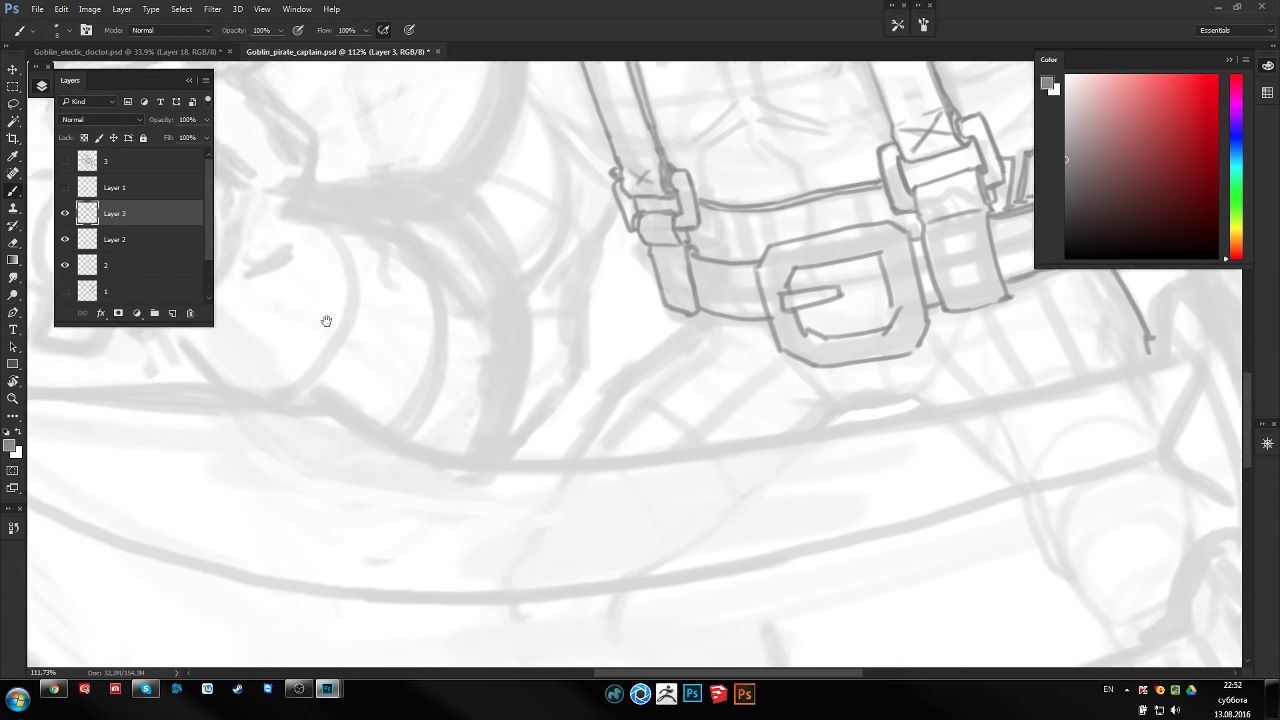
pyautogui.moveTo(323, 320); pyautogui.dragTo(594, 329)
pyautogui.press('b')
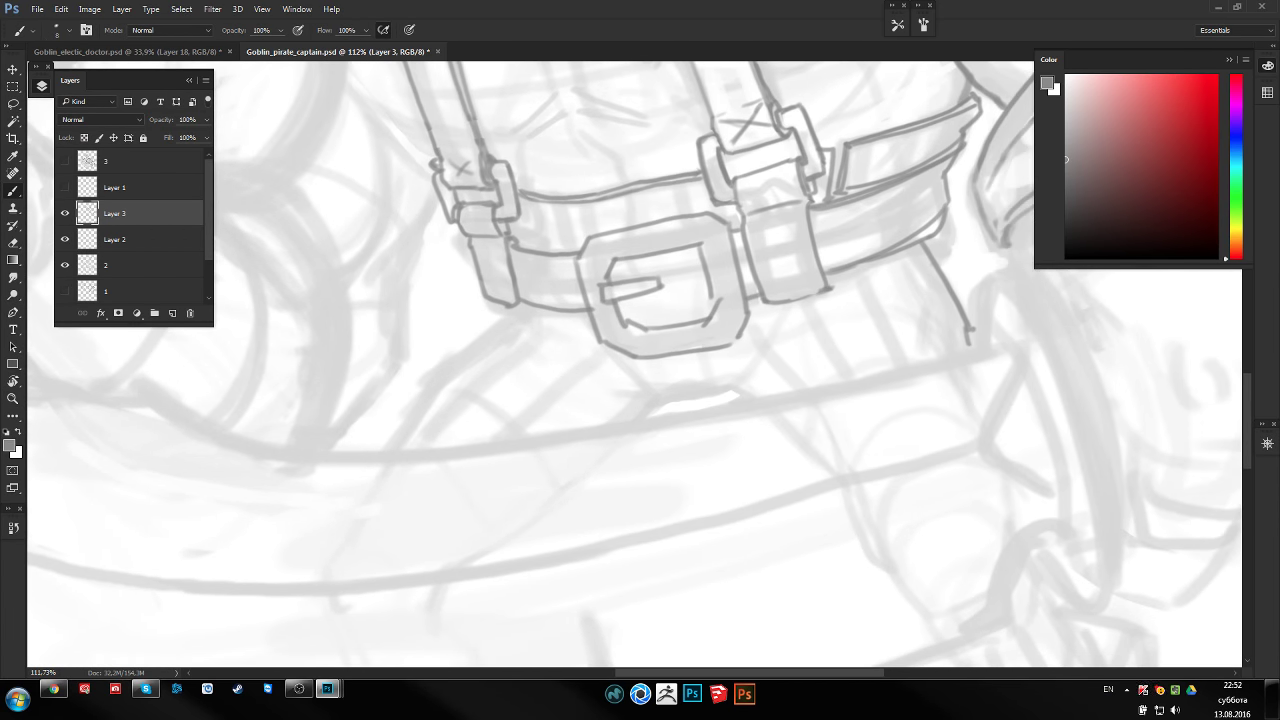
pyautogui.moveTo(505, 313)
pyautogui.mouseDown()
pyautogui.moveTo(514, 323)
pyautogui.moveTo(430, 388)
pyautogui.moveTo(414, 428)
pyautogui.mouseUp()
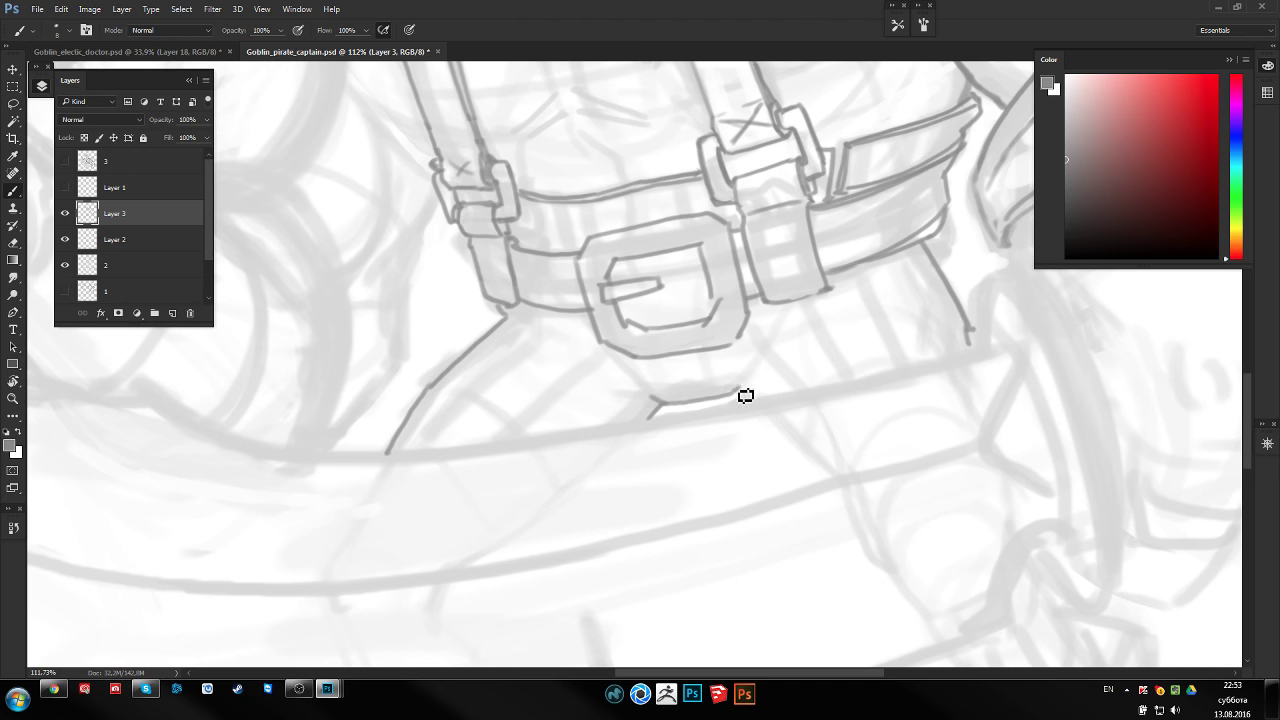
pyautogui.moveTo(674, 411); pyautogui.dragTo(754, 392)
pyautogui.scroll(-3, 700, 370)
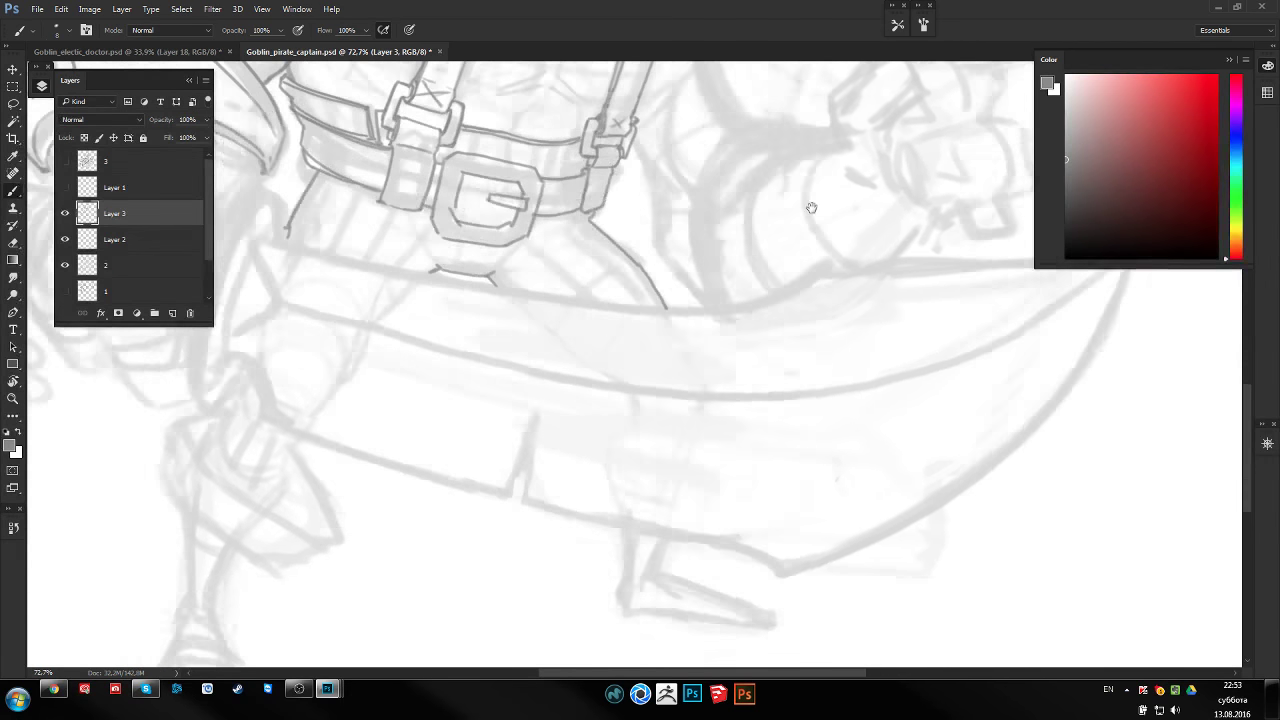
# Begin outlining the flared trouser cuff with its left side and a fold line
pyautogui.moveTo(509, 418); pyautogui.dragTo(748, 308)
pyautogui.scroll(2, 423, 344)
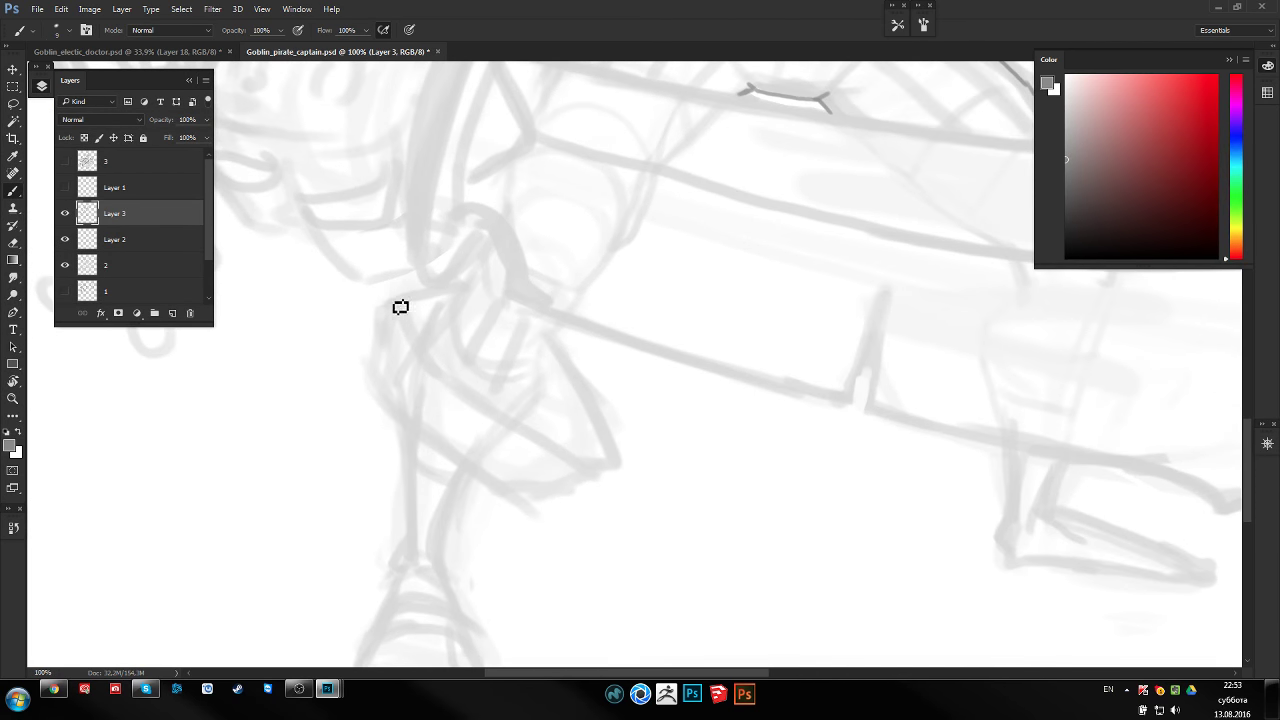
pyautogui.moveTo(386, 305); pyautogui.dragTo(464, 292)
pyautogui.moveTo(384, 301); pyautogui.dragTo(369, 380)
pyautogui.moveTo(400, 306); pyautogui.dragTo(433, 376)
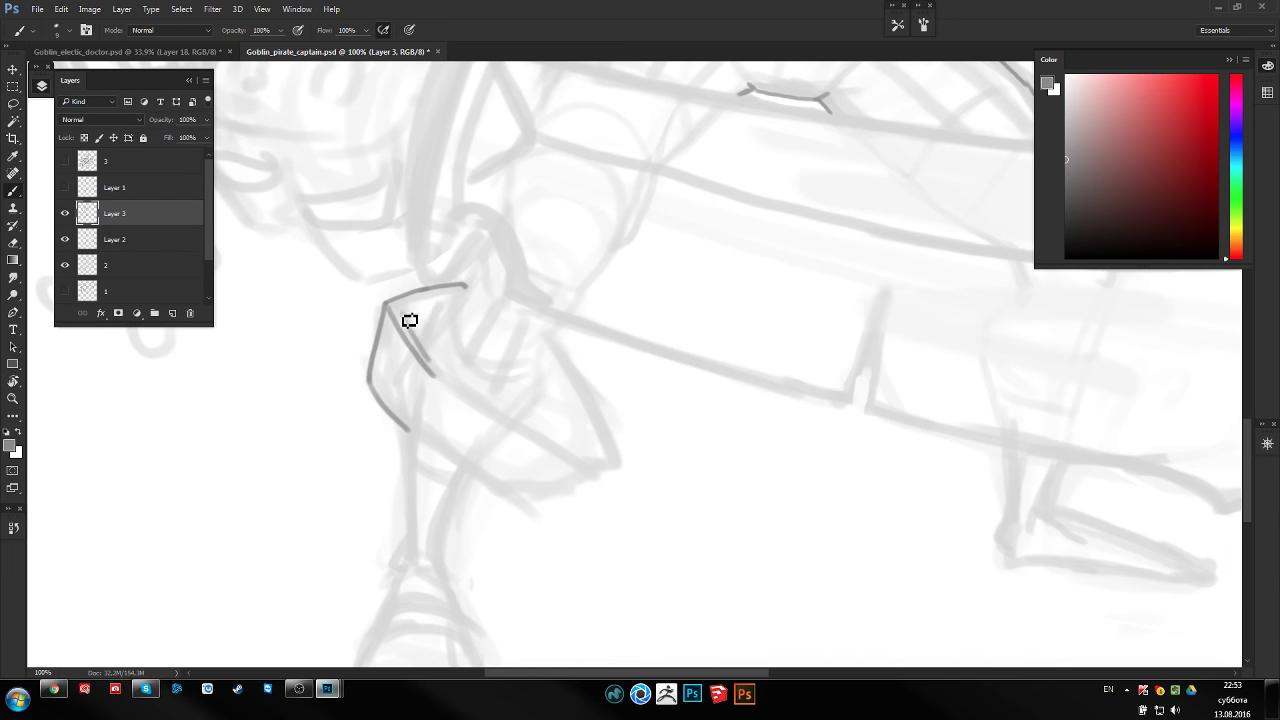
# Flip the canvas horizontally and ink the cuff's hooked left edge, bottom edge and inner fold
pyautogui.moveTo(943, 412)
pyautogui.mouseDown()
pyautogui.moveTo(783, 363)
pyautogui.moveTo(874, 374)
pyautogui.mouseUp()
pyautogui.hotkey('ctrl', 'shift', 'h')
pyautogui.moveTo(761, 350); pyautogui.dragTo(738, 413)
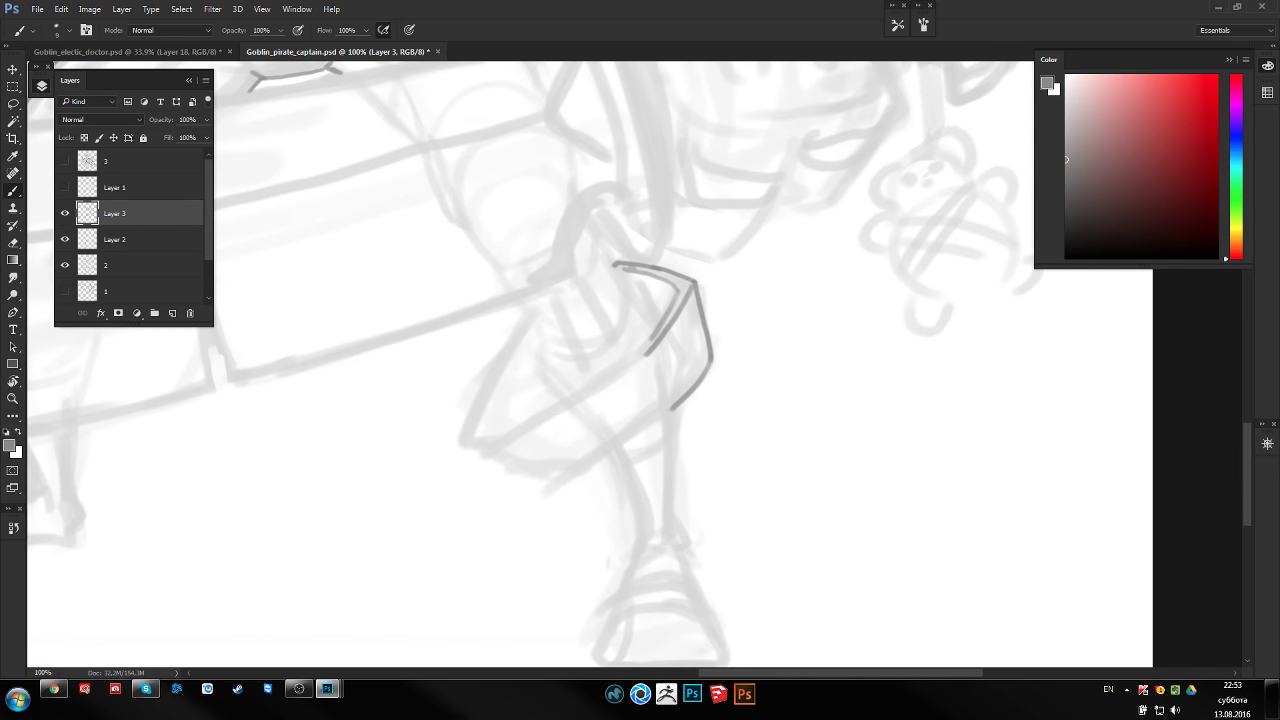
pyautogui.moveTo(533, 325)
pyautogui.mouseDown()
pyautogui.moveTo(486, 417)
pyautogui.moveTo(492, 458)
pyautogui.moveTo(650, 352)
pyautogui.mouseUp()
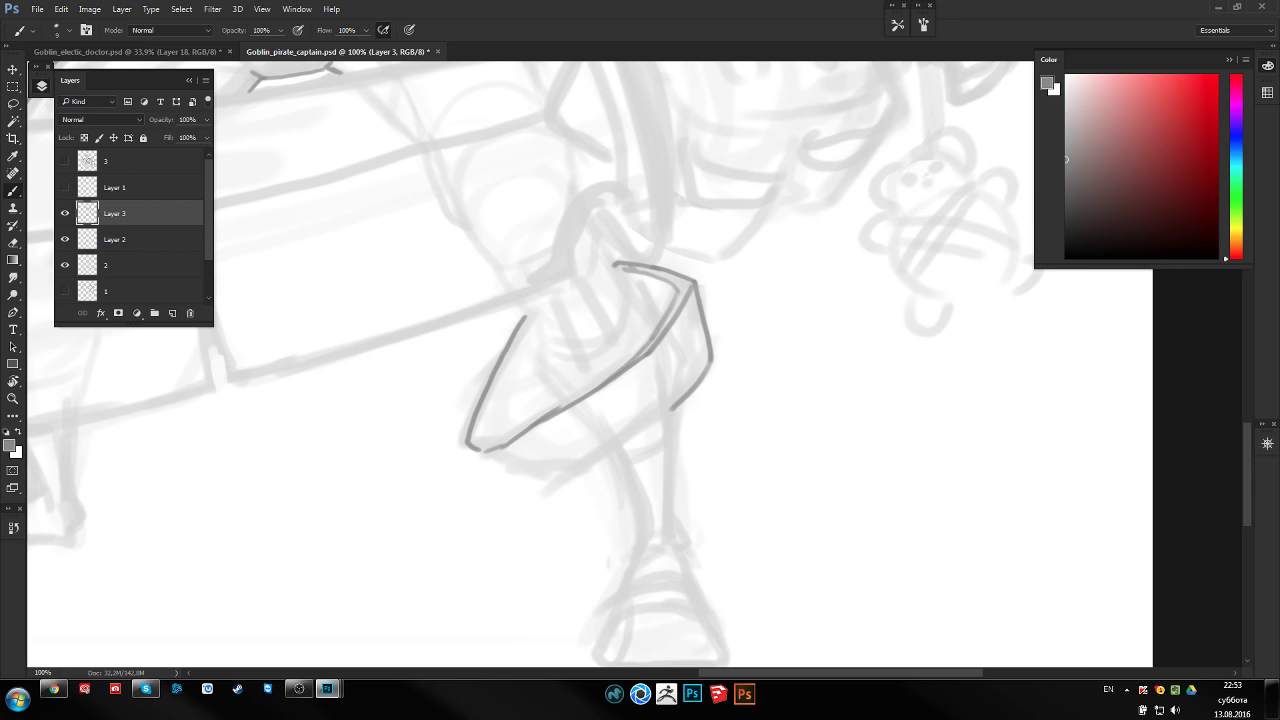
pyautogui.moveTo(668, 410); pyautogui.dragTo(470, 446)
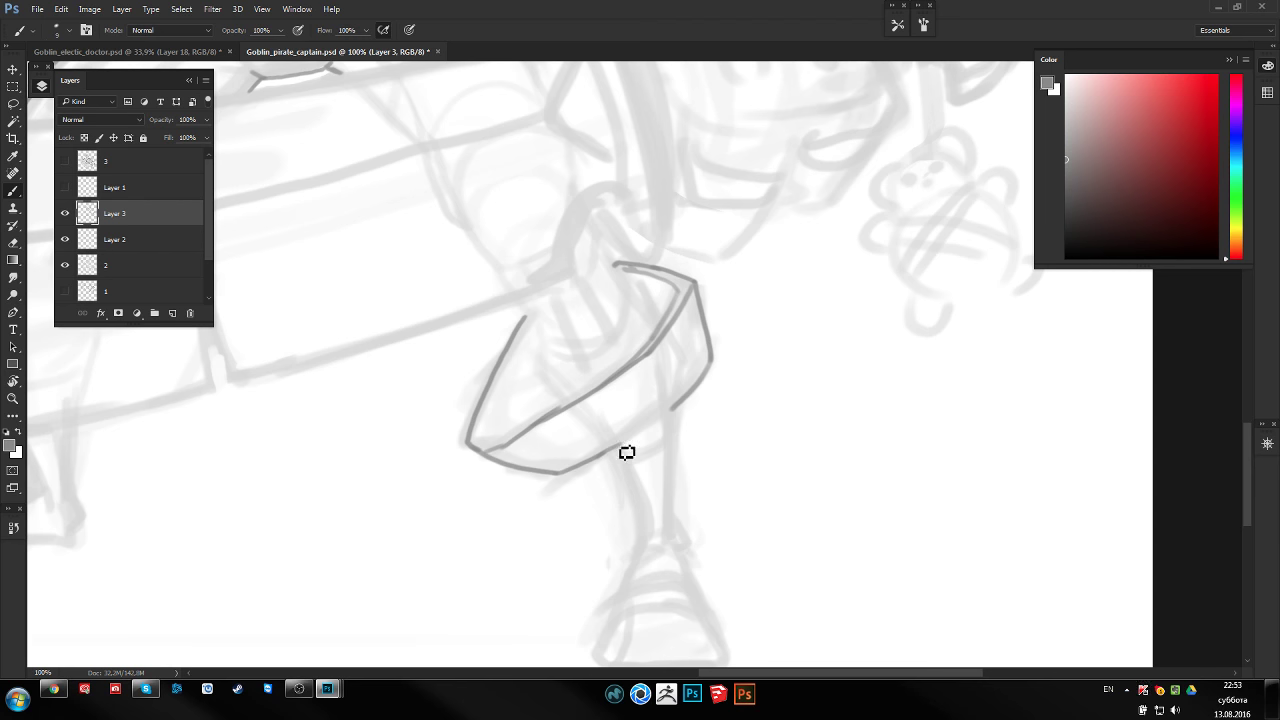
pyautogui.moveTo(622, 405); pyautogui.dragTo(620, 403)
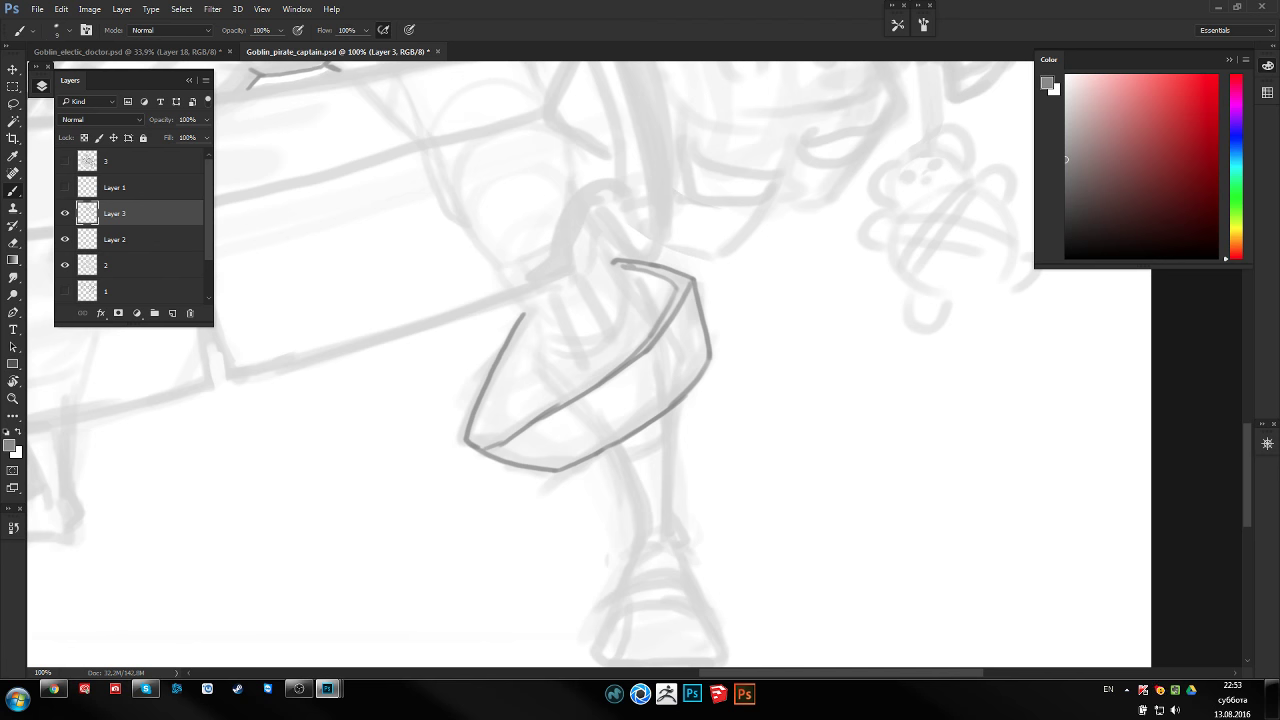
pyautogui.moveTo(515, 293)
pyautogui.mouseDown()
pyautogui.moveTo(540, 371)
pyautogui.moveTo(578, 395)
pyautogui.mouseUp()
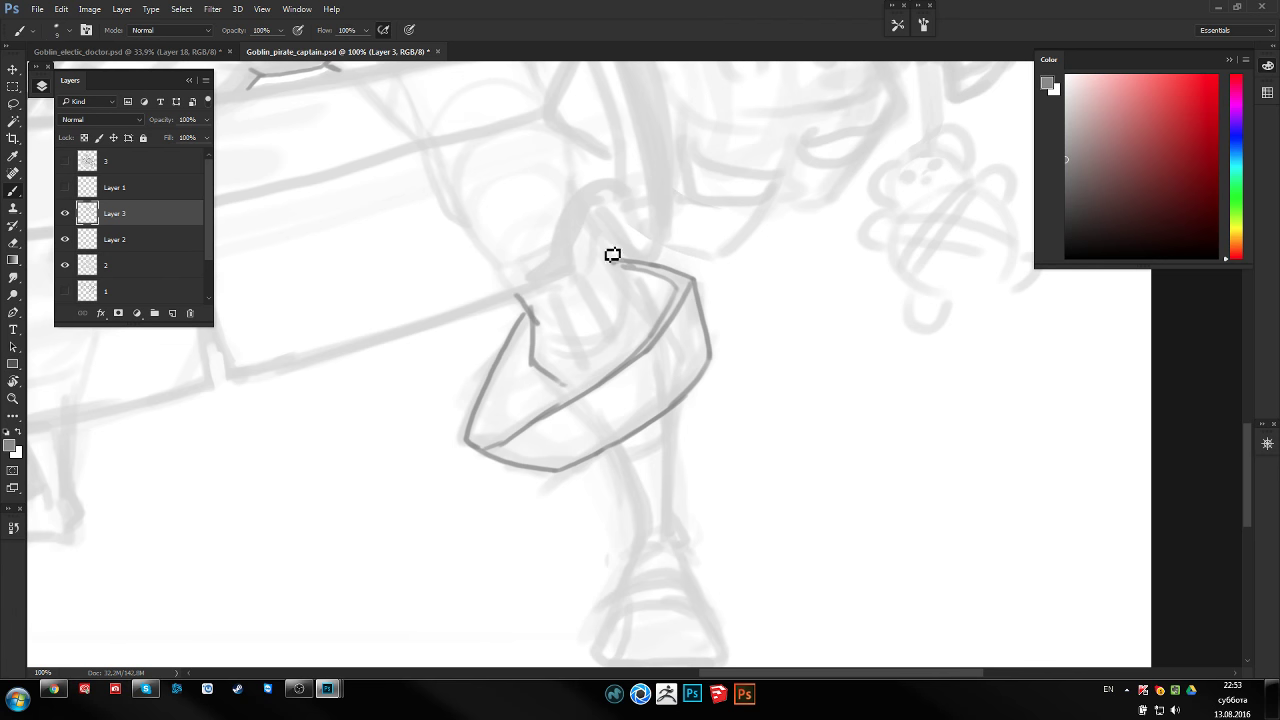
# Ink the leg line and the boot's sides and bottom, redoing a bad stroke
pyautogui.moveTo(608, 200); pyautogui.dragTo(630, 268)
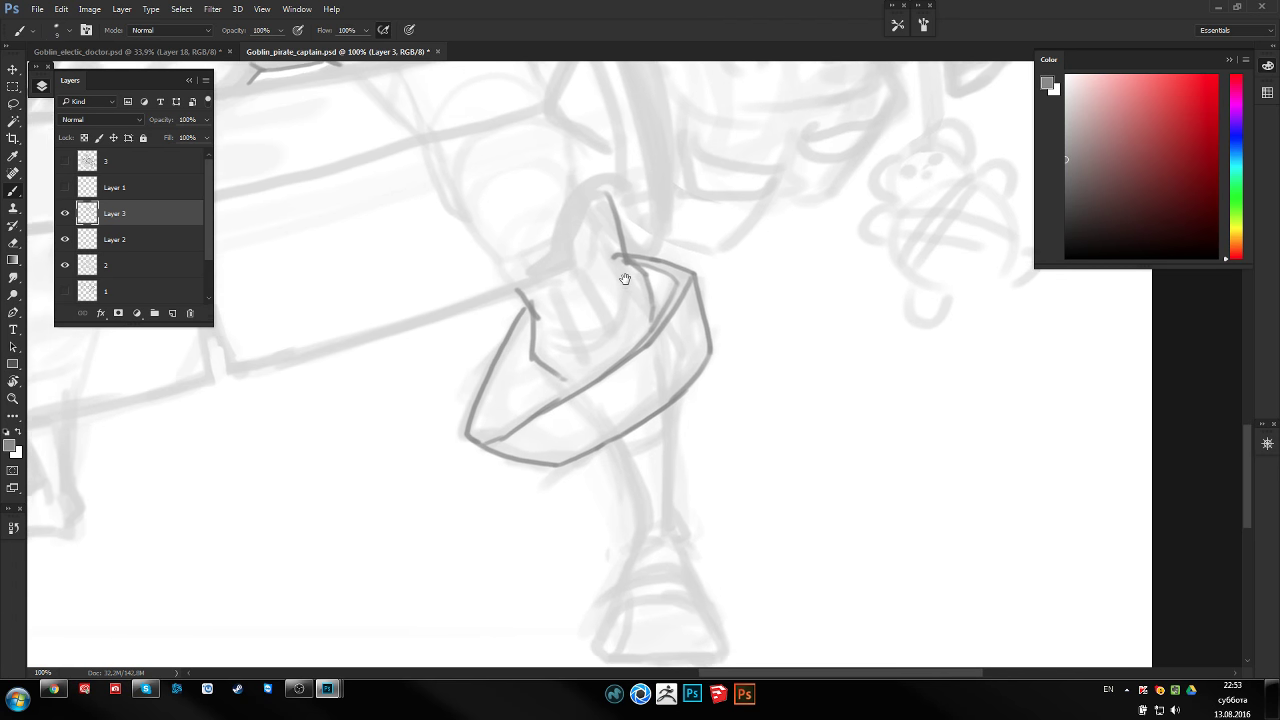
pyautogui.moveTo(659, 445)
pyautogui.mouseDown()
pyautogui.moveTo(674, 420)
pyautogui.moveTo(591, 363)
pyautogui.moveTo(617, 440)
pyautogui.mouseUp()
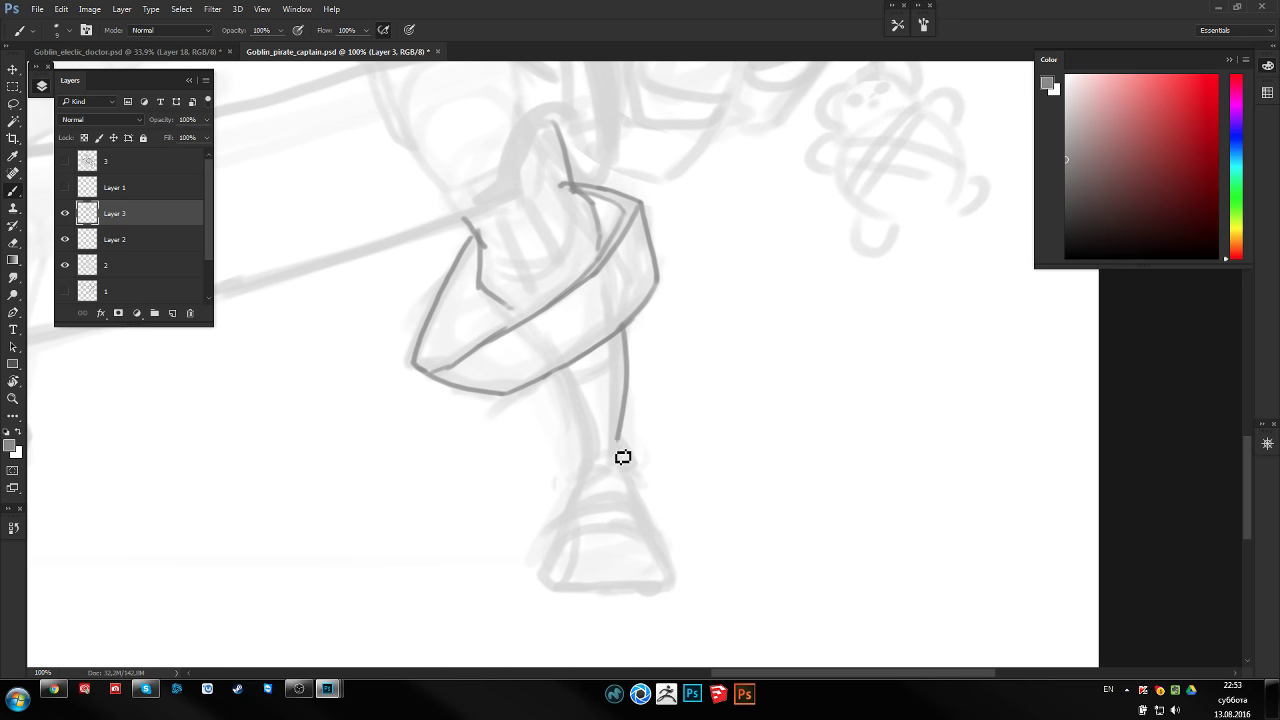
pyautogui.moveTo(560, 362)
pyautogui.mouseDown()
pyautogui.moveTo(592, 450)
pyautogui.moveTo(634, 474)
pyautogui.moveTo(654, 389)
pyautogui.moveTo(585, 444)
pyautogui.mouseUp()
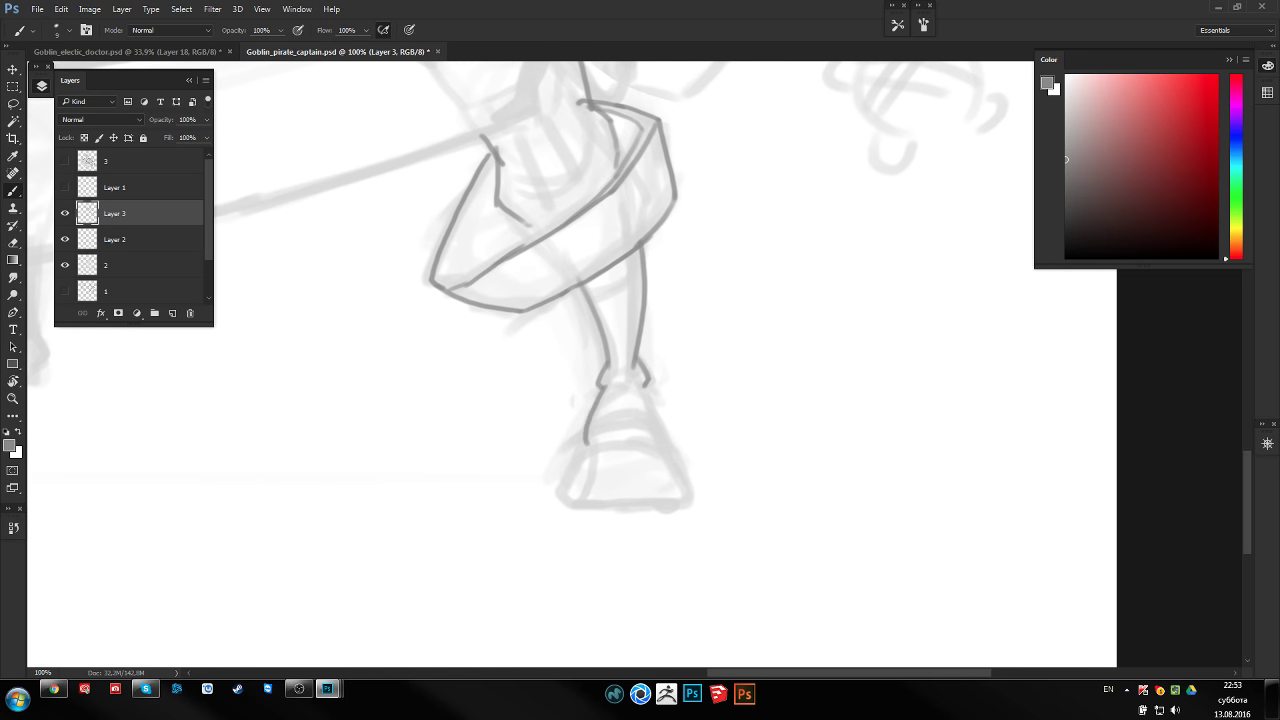
pyautogui.moveTo(645, 383)
pyautogui.mouseDown()
pyautogui.moveTo(658, 440)
pyautogui.moveTo(698, 505)
pyautogui.mouseUp()
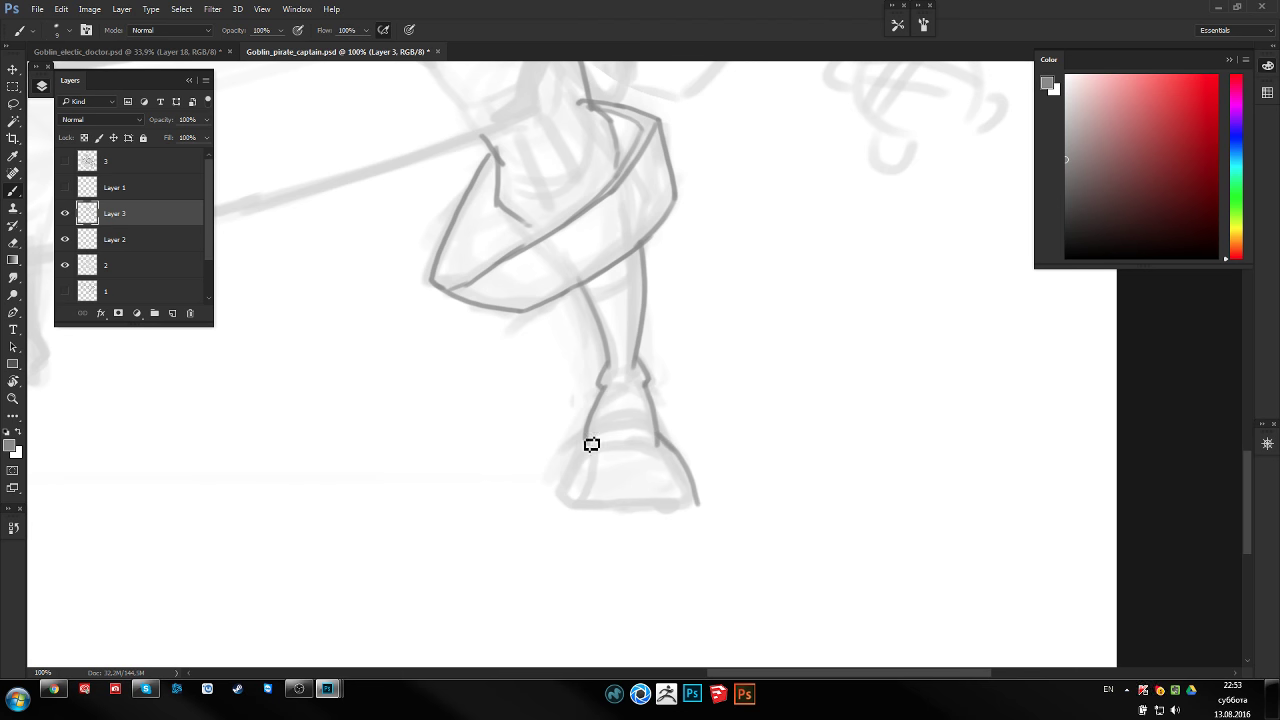
pyautogui.moveTo(591, 444)
pyautogui.mouseDown()
pyautogui.moveTo(578, 508)
pyautogui.moveTo(698, 514)
pyautogui.mouseUp()
pyautogui.hotkey('ctrl', 'alt', 'z')
pyautogui.hotkey('ctrl', 'alt', 'z')
pyautogui.moveTo(589, 447)
pyautogui.mouseDown()
pyautogui.moveTo(568, 499)
pyautogui.moveTo(643, 514)
pyautogui.moveTo(698, 505)
pyautogui.mouseUp()
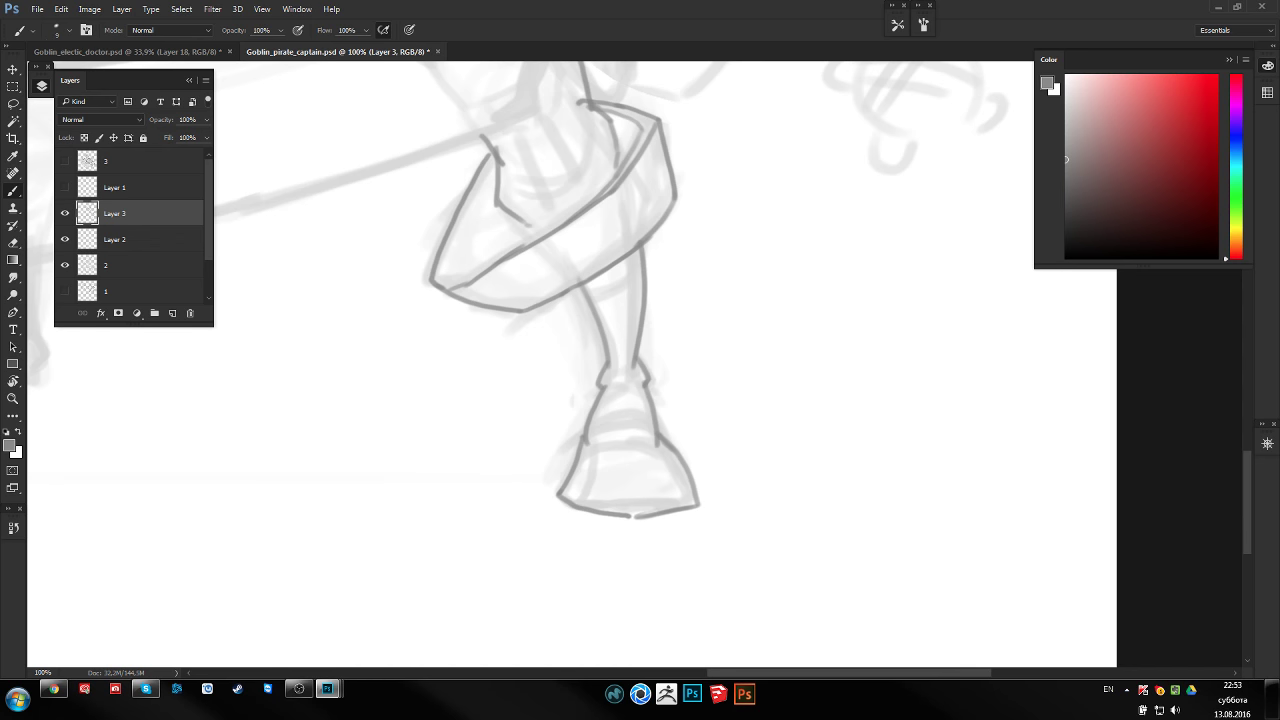
pyautogui.moveTo(661, 427); pyautogui.dragTo(703, 440)
# Step back and redo recent strokes, then add a short line on the trouser cuff
pyautogui.hotkey('ctrl', 'alt', 'z')
pyautogui.hotkey('ctrl', 'alt', 'z')
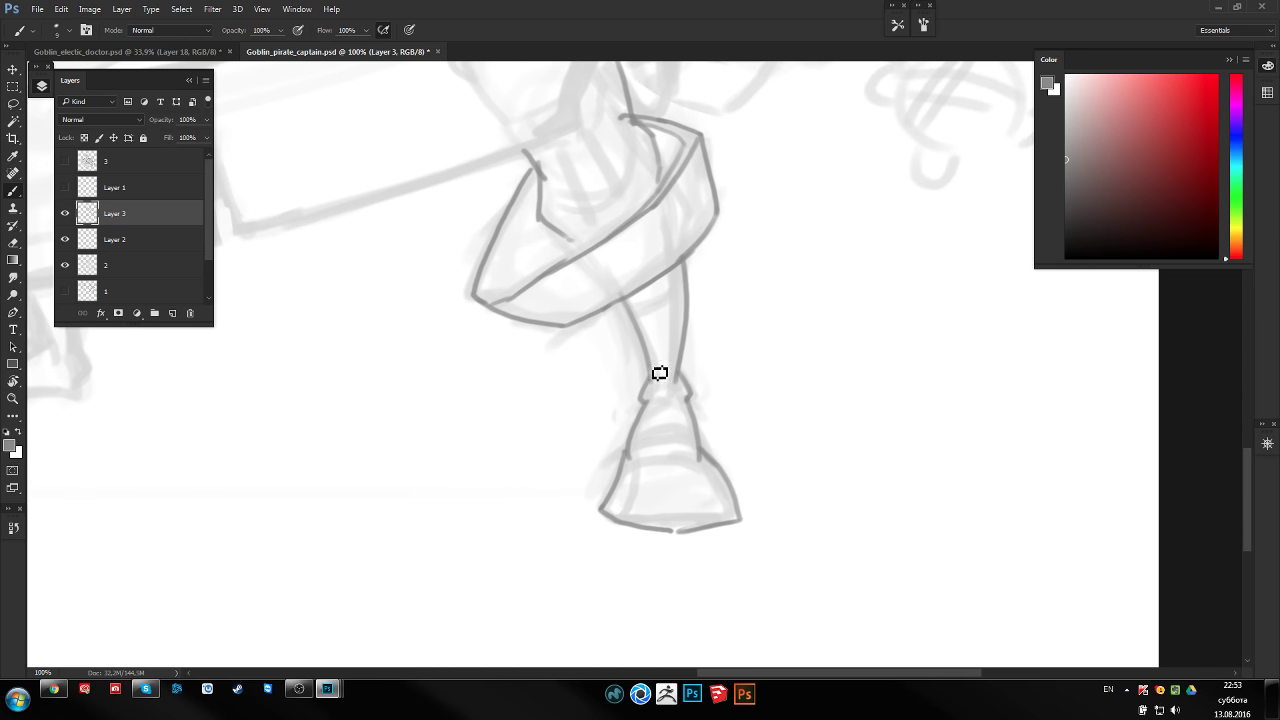
pyautogui.hotkey('ctrl', 'shift', 'z')
pyautogui.scroll(3, 640, 360)
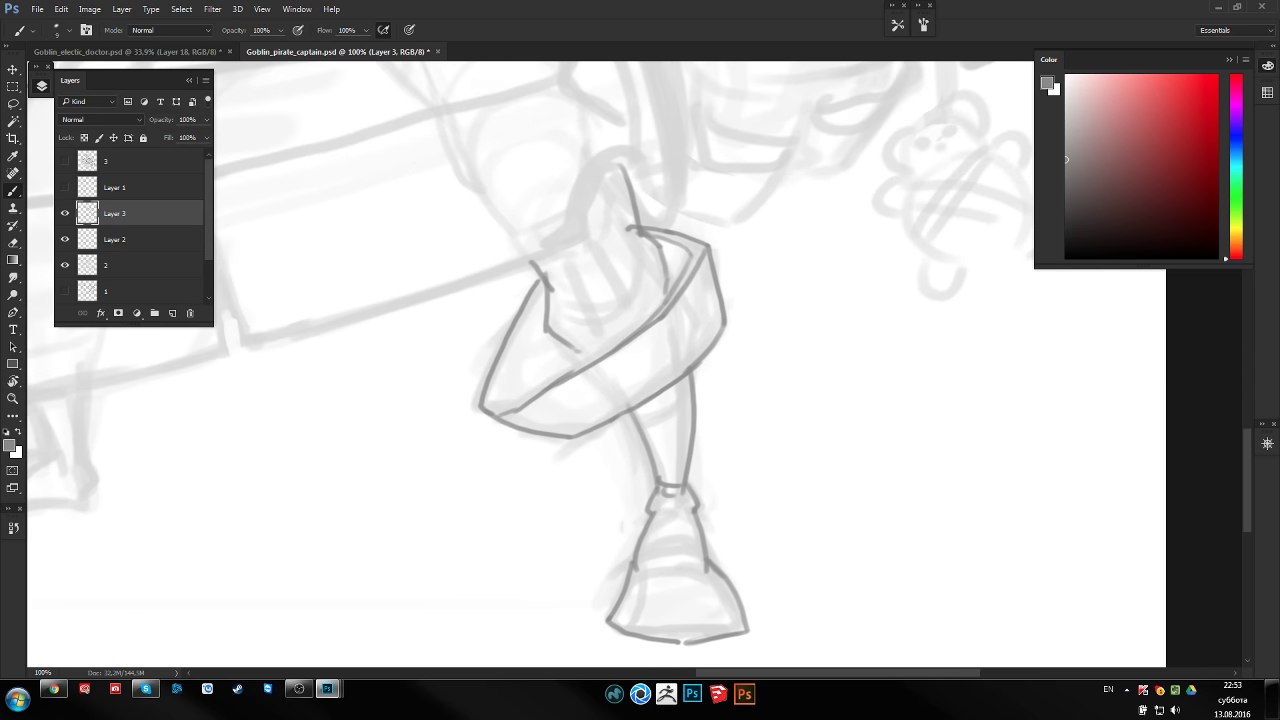
pyautogui.moveTo(578, 352); pyautogui.dragTo(602, 370)
pyautogui.moveTo(611, 301)
pyautogui.mouseDown()
pyautogui.moveTo(619, 323)
pyautogui.moveTo(528, 363)
pyautogui.moveTo(506, 432)
pyautogui.moveTo(663, 346)
pyautogui.mouseUp()
pyautogui.press('e')
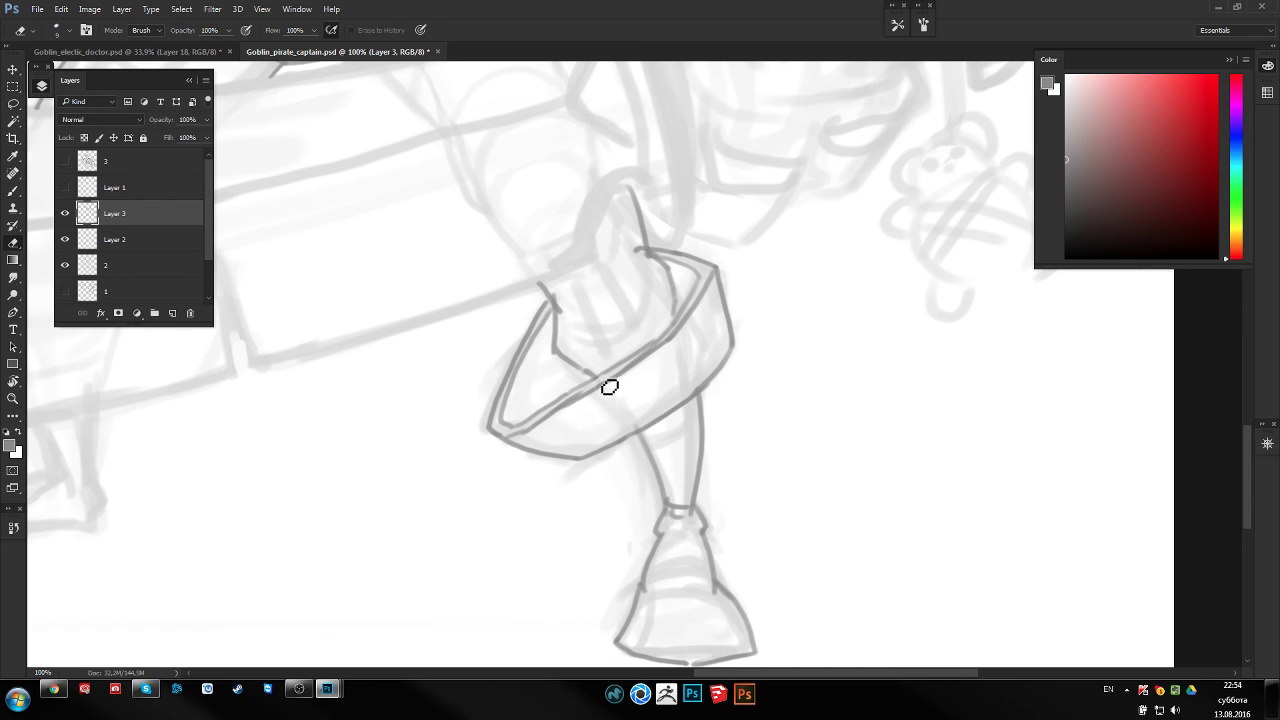
# Zoom out and back in to 121% over the other leg
pyautogui.press('b')
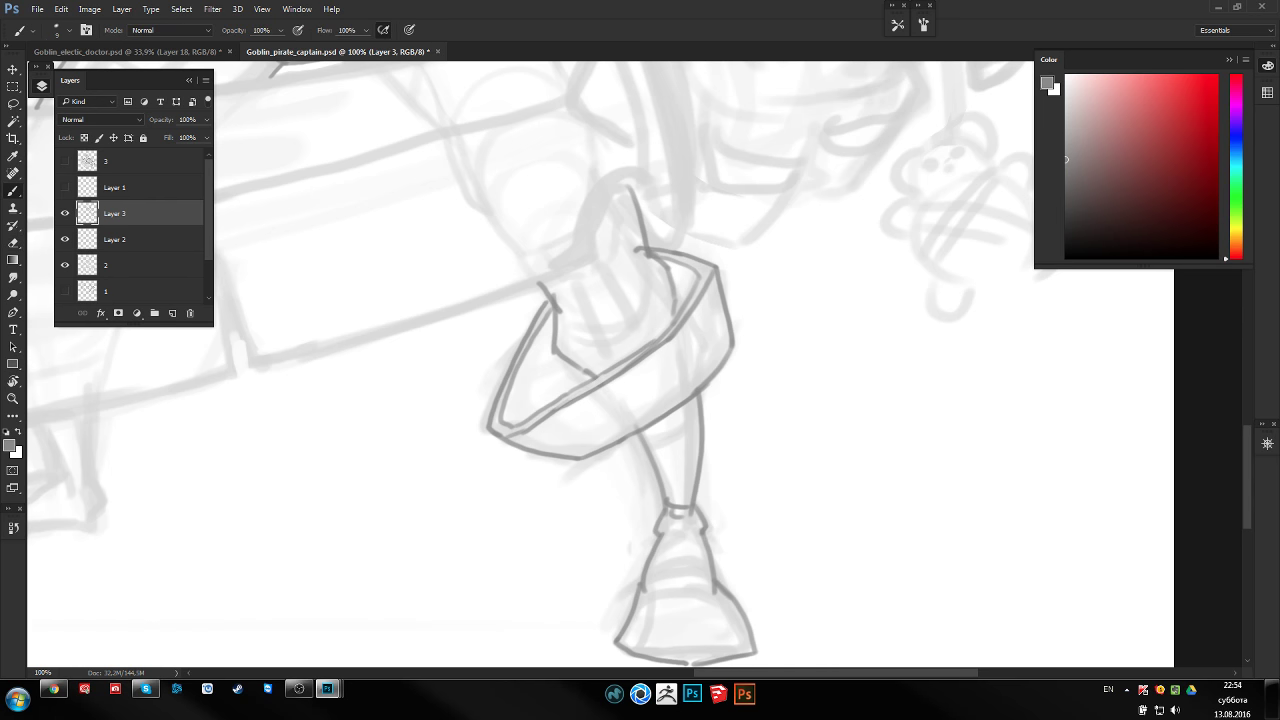
pyautogui.press('e')
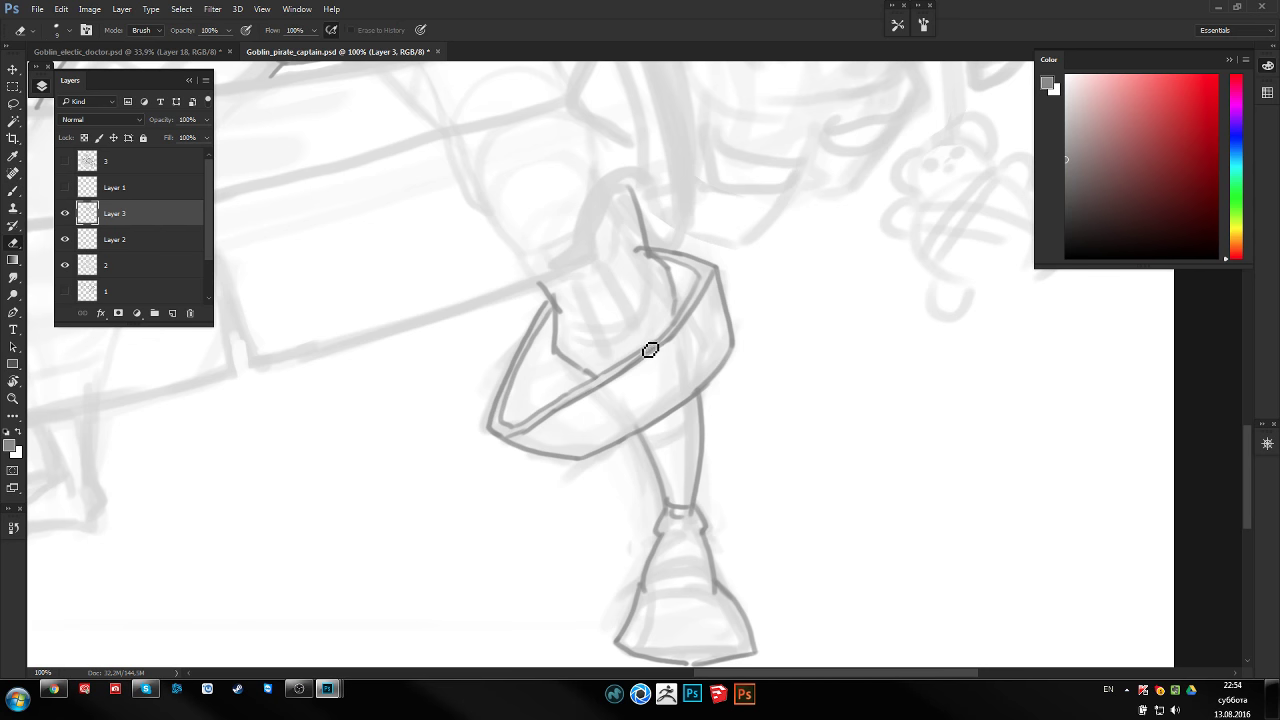
pyautogui.scroll(5, 597, 360)
pyautogui.scroll(-5, 674, 289)
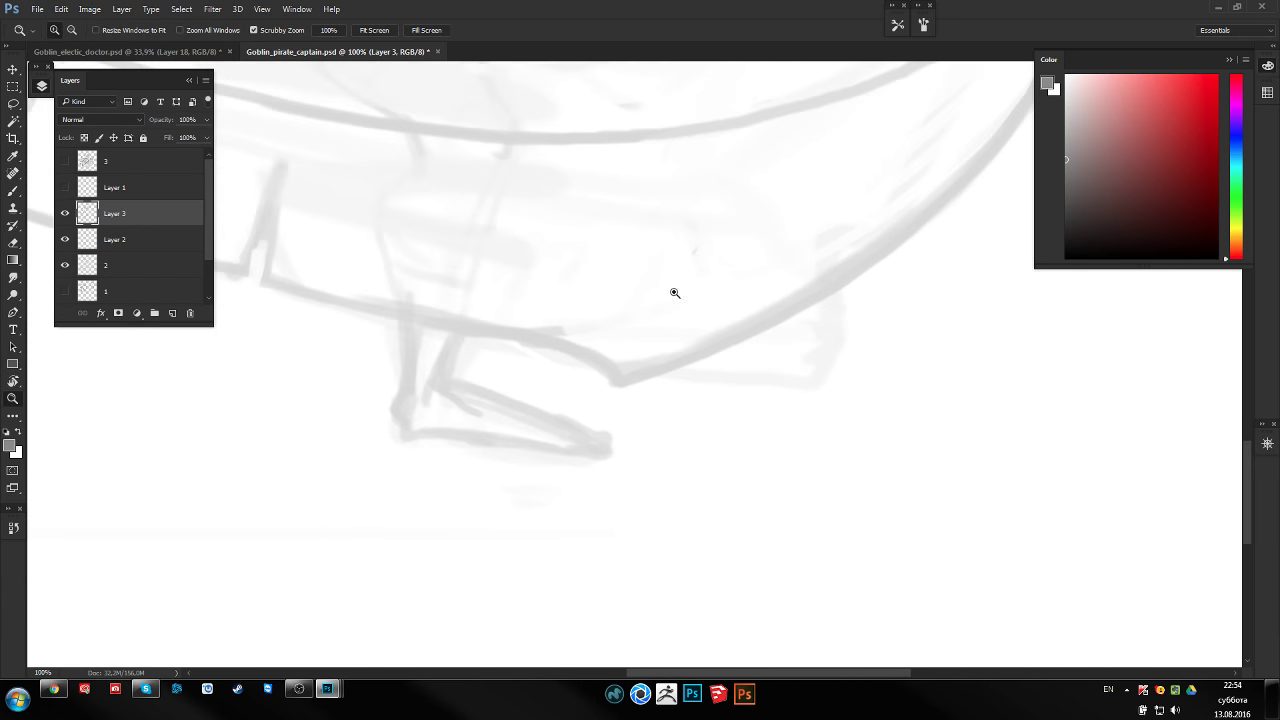
pyautogui.scroll(-3, 628, 328)
pyautogui.moveTo(628, 328); pyautogui.dragTo(718, 338)
pyautogui.scroll(-2, 361, 299)
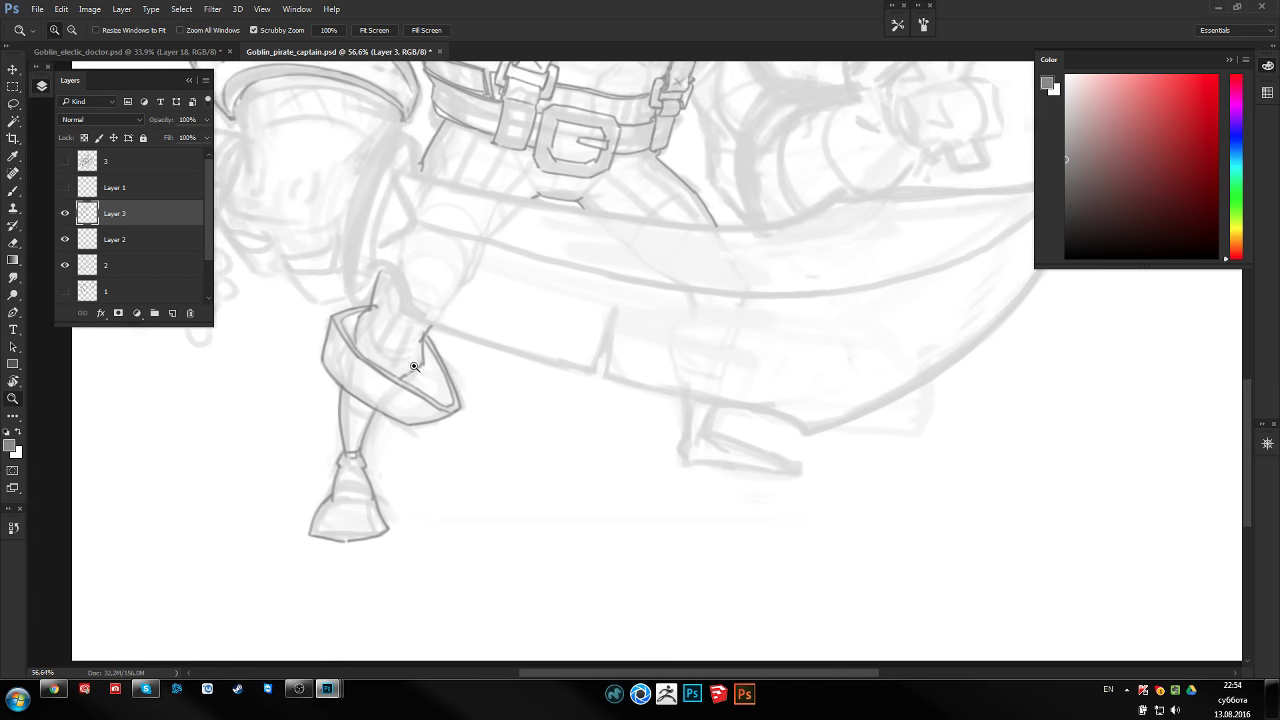
pyautogui.scroll(5, 414, 357)
# Draw a short curved line above the other boot's cuff and rotate the canvas view
pyautogui.moveTo(449, 354); pyautogui.dragTo(467, 408)
pyautogui.press('b')
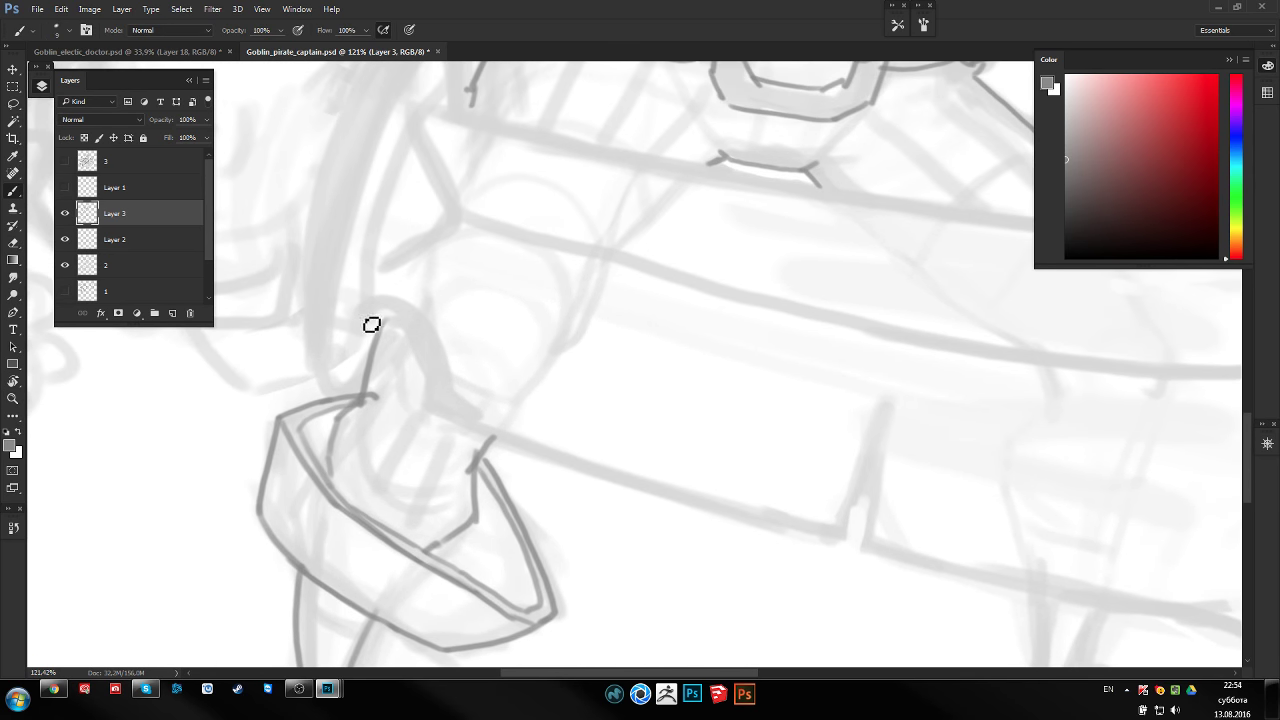
pyautogui.moveTo(366, 316); pyautogui.dragTo(432, 410)
pyautogui.press('r')
pyautogui.moveTo(544, 267)
pyautogui.mouseDown()
pyautogui.moveTo(566, 250)
pyautogui.moveTo(757, 314)
pyautogui.mouseUp()
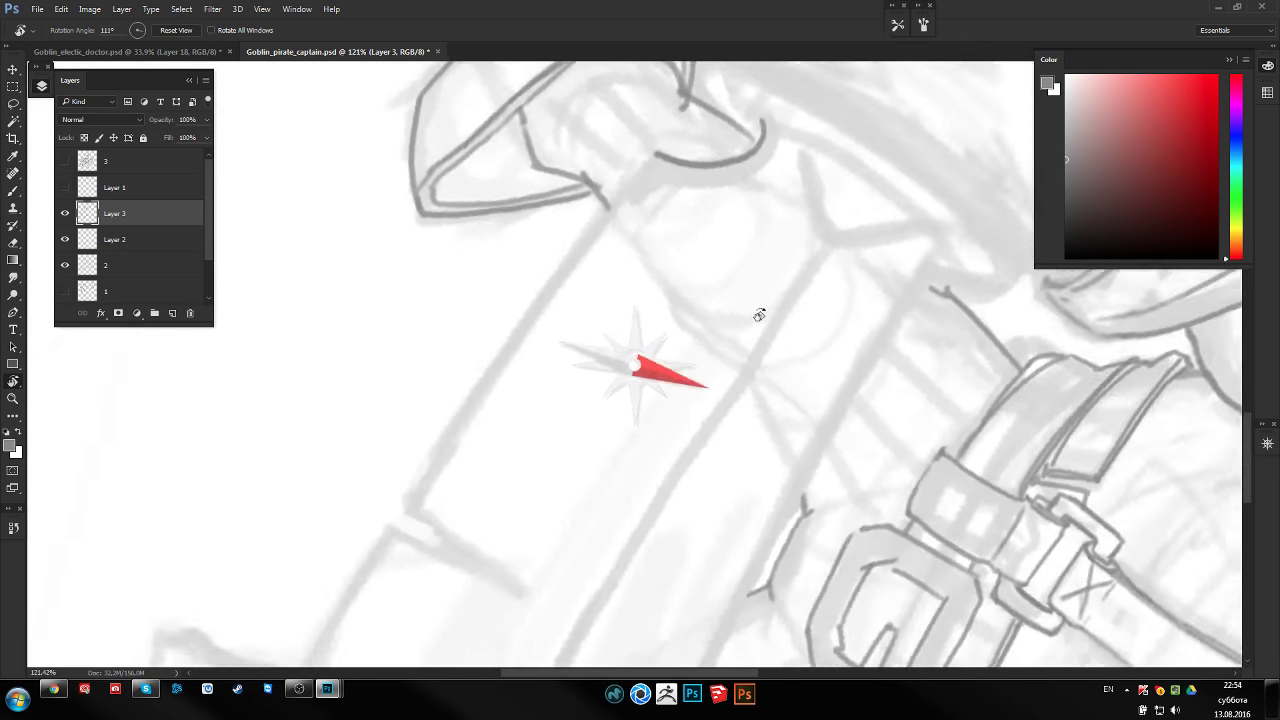
# Ink the cutlass blade's long back edge with its two notch lines
pyautogui.press('b')
pyautogui.moveTo(416, 386); pyautogui.dragTo(823, 263)
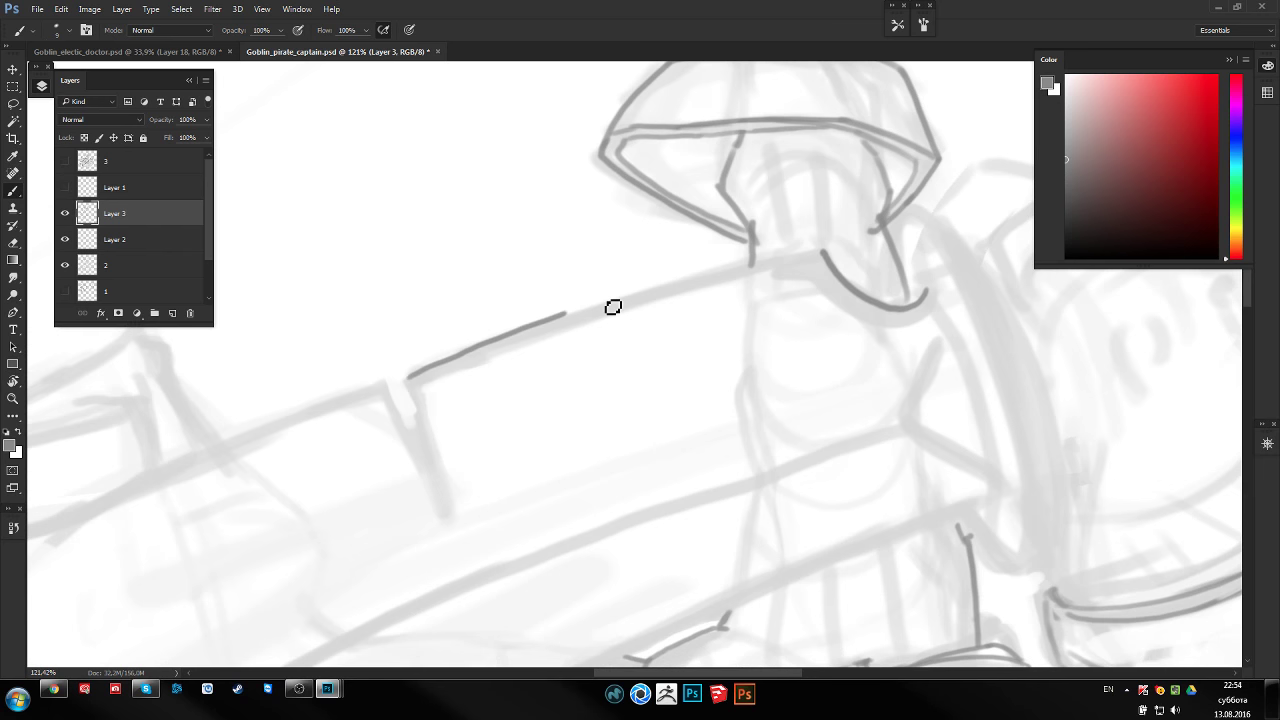
pyautogui.moveTo(505, 374); pyautogui.dragTo(569, 304)
pyautogui.moveTo(474, 322); pyautogui.dragTo(510, 457)
pyautogui.moveTo(481, 338); pyautogui.dragTo(494, 409)
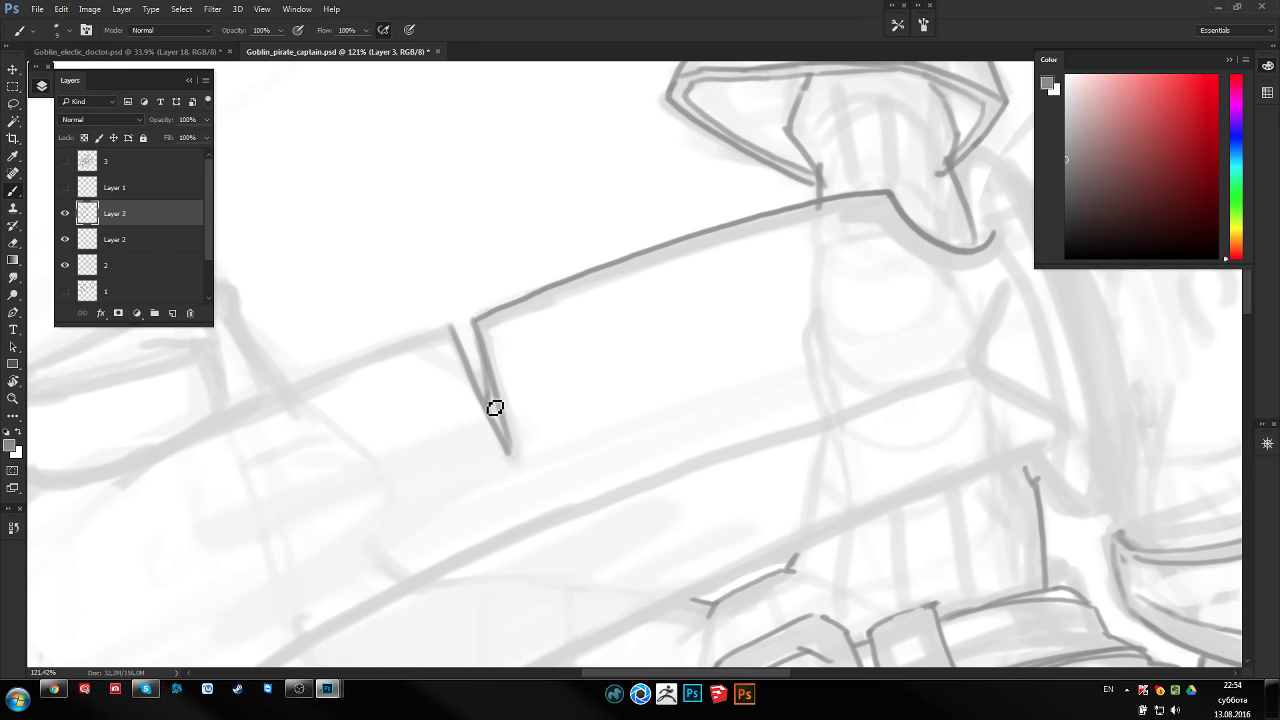
pyautogui.press('r')
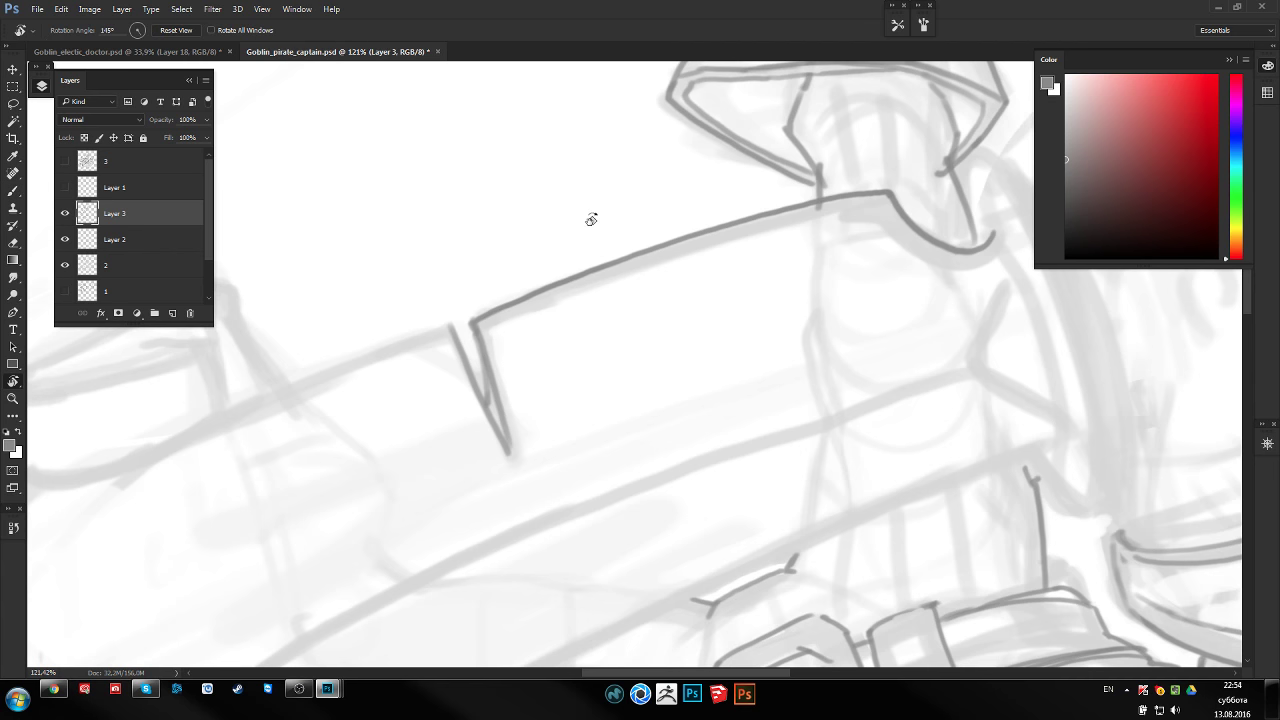
pyautogui.moveTo(591, 217); pyautogui.dragTo(477, 429)
pyautogui.moveTo(770, 337)
pyautogui.mouseDown()
pyautogui.moveTo(583, 326)
pyautogui.moveTo(640, 300)
pyautogui.mouseUp()
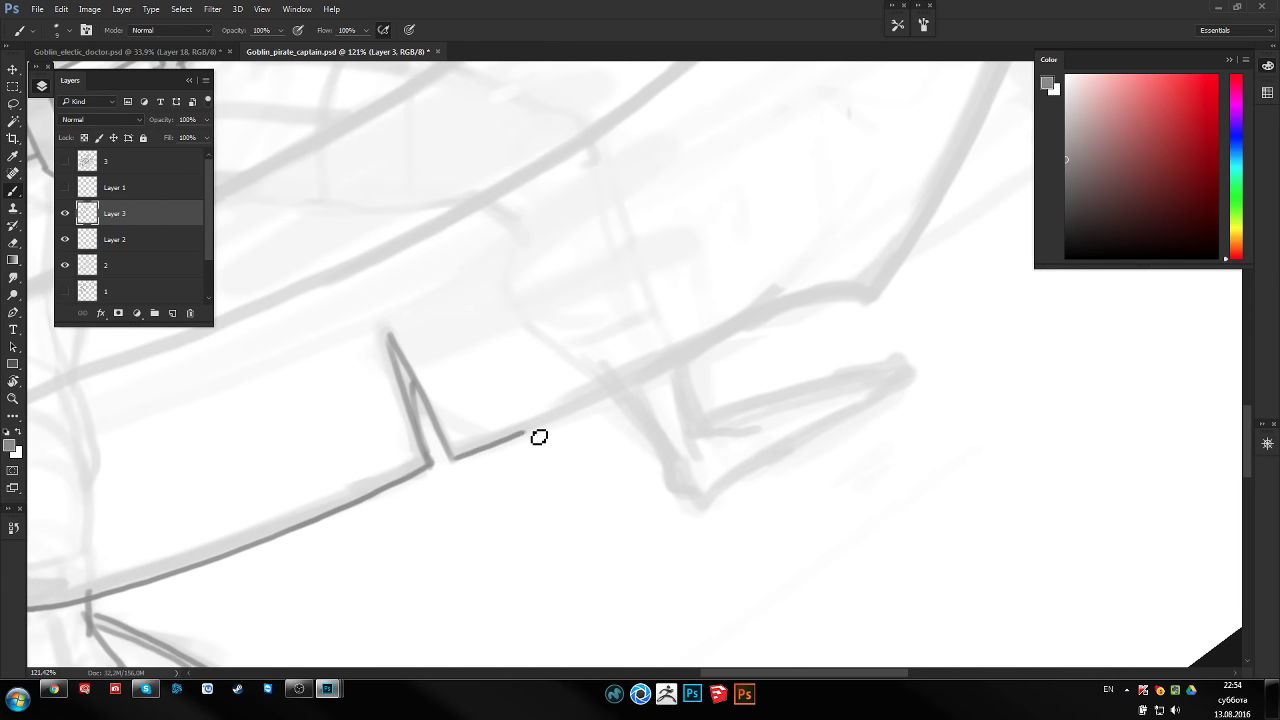
pyautogui.moveTo(455, 462)
pyautogui.mouseDown()
pyautogui.moveTo(872, 306)
pyautogui.moveTo(642, 207)
pyautogui.moveTo(400, 451)
pyautogui.mouseUp()
# Ink the blade's curved edge up to the tip, retrying the stroke until clean
pyautogui.press('r')
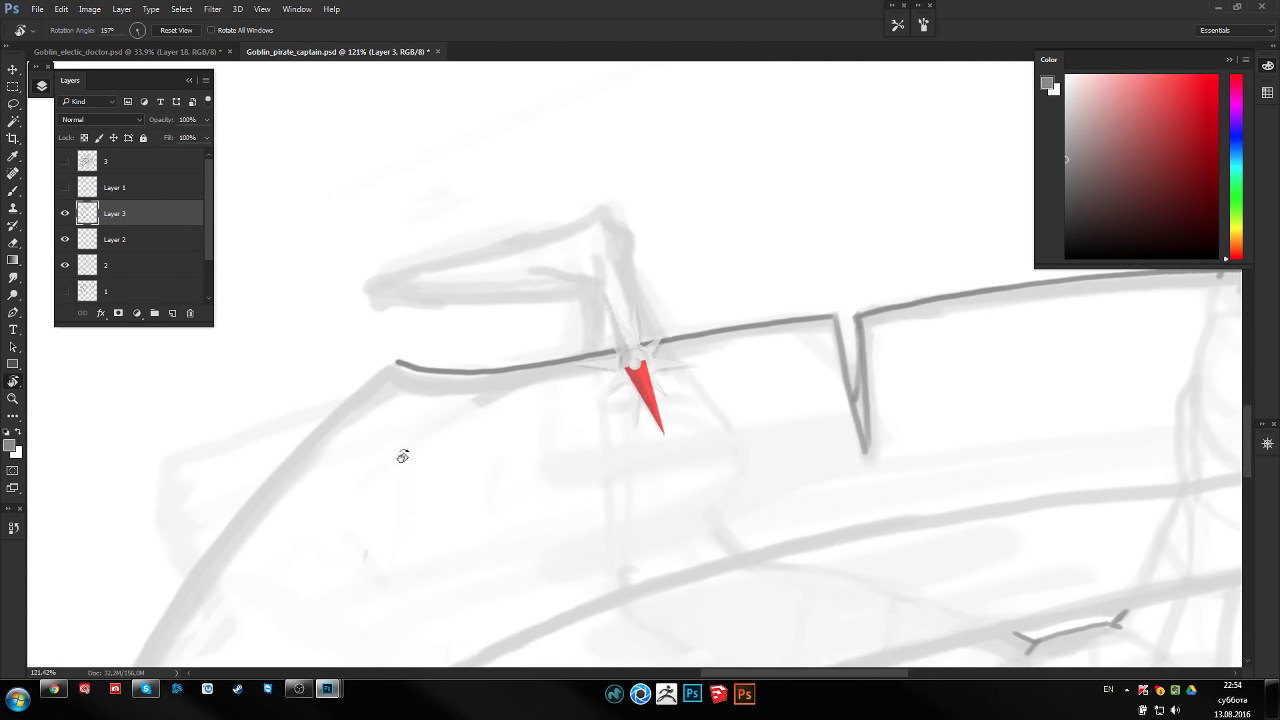
pyautogui.moveTo(549, 294)
pyautogui.mouseDown()
pyautogui.moveTo(557, 314)
pyautogui.moveTo(680, 357)
pyautogui.mouseUp()
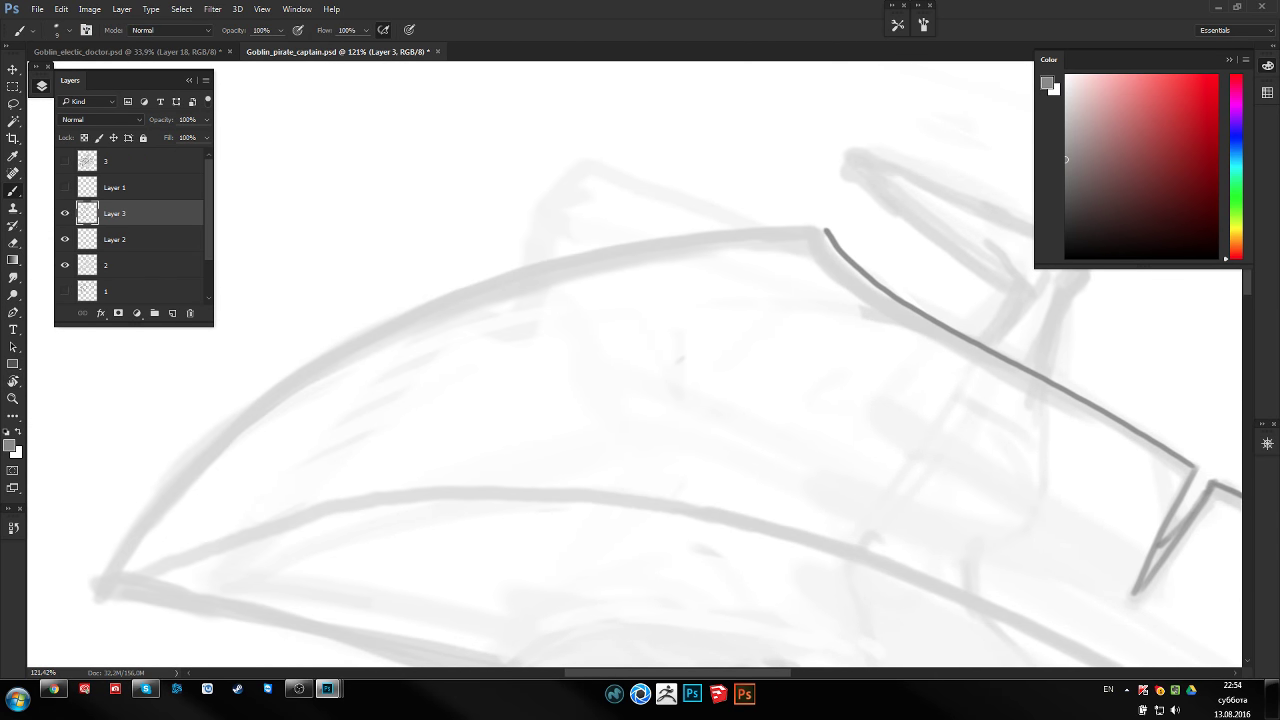
pyautogui.moveTo(104, 595)
pyautogui.mouseDown()
pyautogui.moveTo(149, 523)
pyautogui.moveTo(826, 237)
pyautogui.mouseUp()
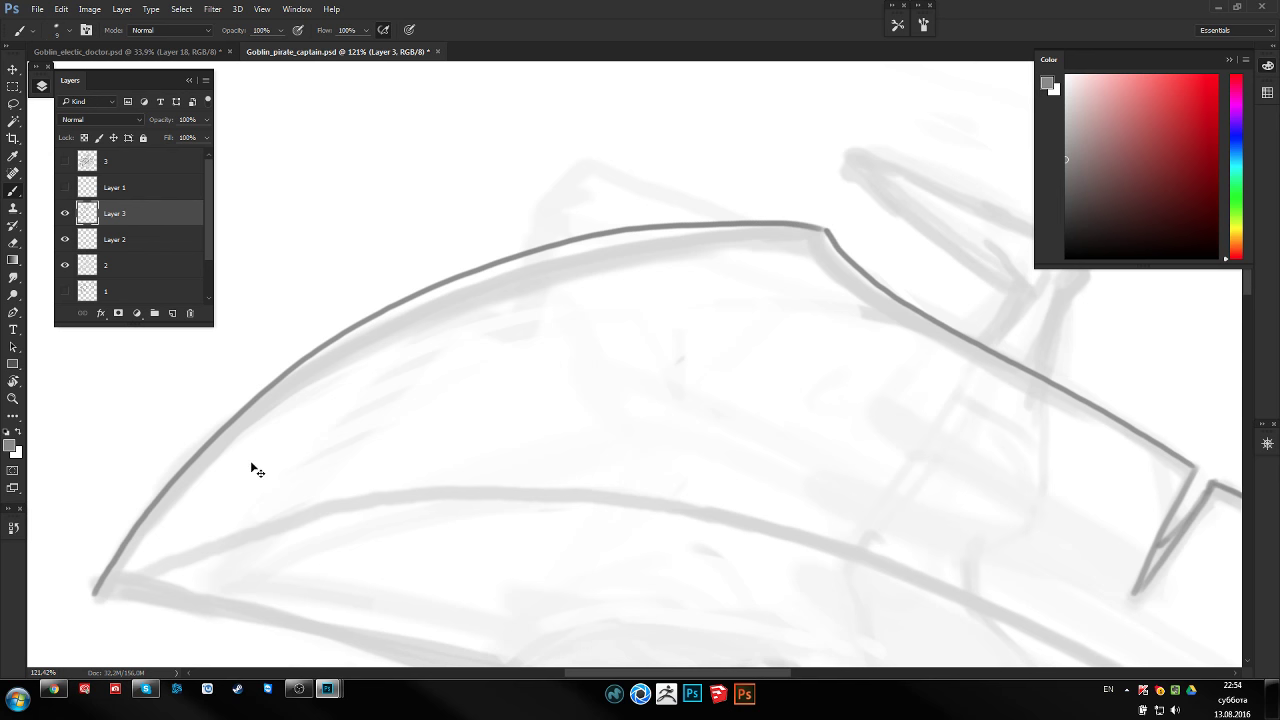
pyautogui.hotkey('ctrl', 'z')
pyautogui.moveTo(102, 588)
pyautogui.mouseDown()
pyautogui.moveTo(266, 403)
pyautogui.moveTo(826, 234)
pyautogui.mouseUp()
pyautogui.hotkey('ctrl', 'z')
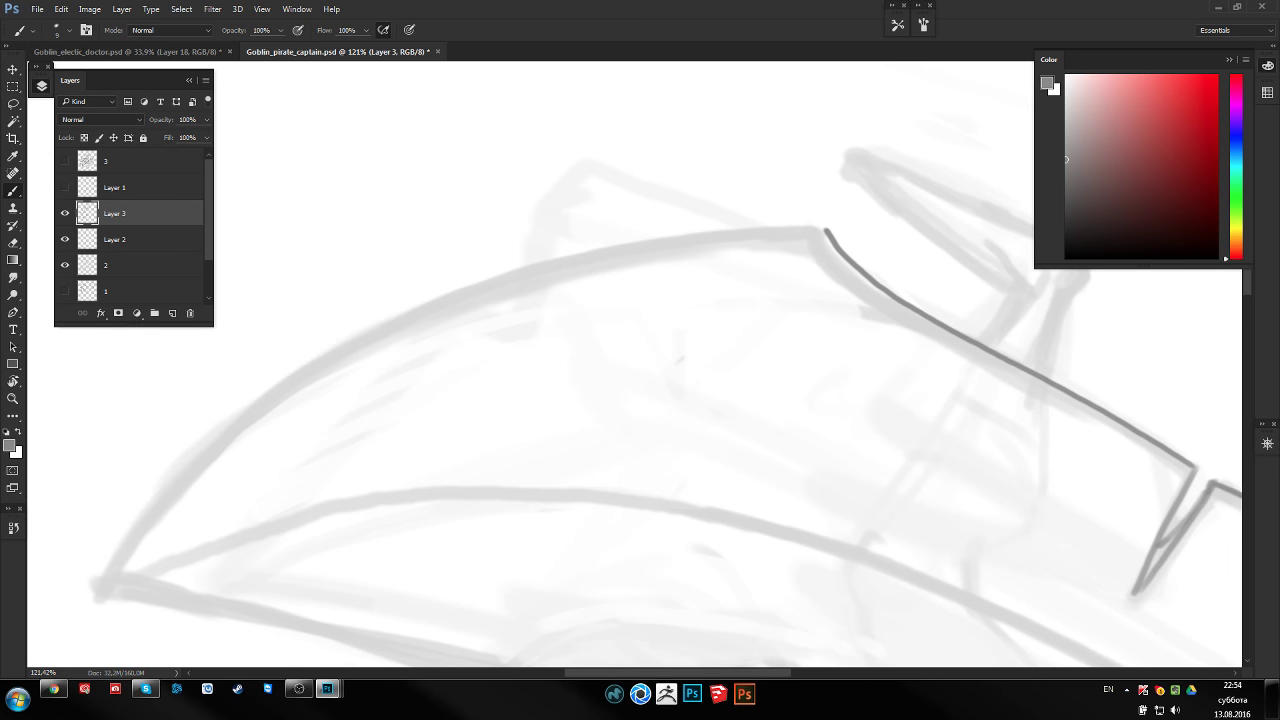
pyautogui.moveTo(110, 589)
pyautogui.mouseDown()
pyautogui.moveTo(703, 249)
pyautogui.moveTo(826, 234)
pyautogui.mouseUp()
pyautogui.hotkey('ctrl', 'z')
pyautogui.moveTo(104, 588)
pyautogui.mouseDown()
pyautogui.moveTo(248, 418)
pyautogui.moveTo(888, 239)
pyautogui.mouseUp()
pyautogui.hotkey('ctrl', 'z')
pyautogui.moveTo(96, 590)
pyautogui.mouseDown()
pyautogui.moveTo(123, 557)
pyautogui.moveTo(720, 229)
pyautogui.moveTo(880, 236)
pyautogui.moveTo(851, 238)
pyautogui.moveTo(713, 426)
pyautogui.mouseUp()
# Erase stray stroke ends and rotate the canvas so the curve runs vertically
pyautogui.press('e')
pyautogui.press('b')
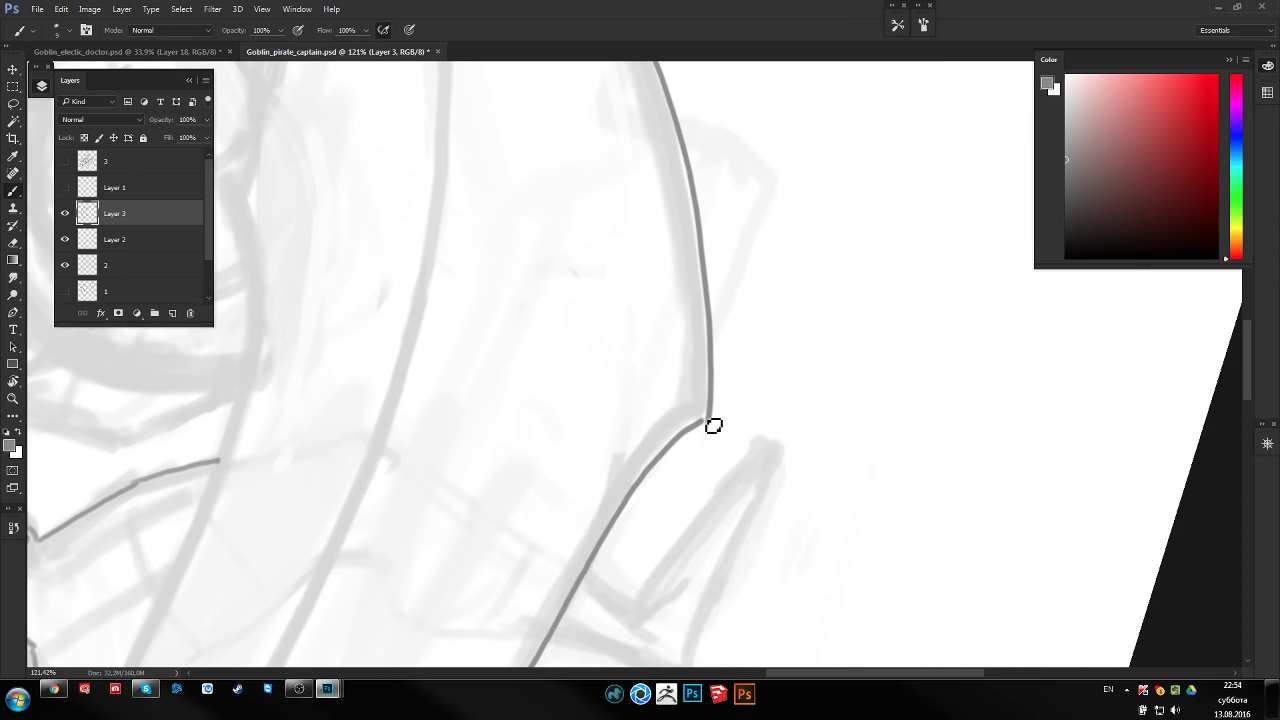
pyautogui.press('r')
pyautogui.moveTo(814, 251)
pyautogui.mouseDown()
pyautogui.moveTo(814, 491)
pyautogui.moveTo(777, 389)
pyautogui.moveTo(817, 247)
pyautogui.moveTo(874, 334)
pyautogui.mouseUp()
# Level and rotate the view, then ink the first stroke of the curved blade edge
pyautogui.press('b')
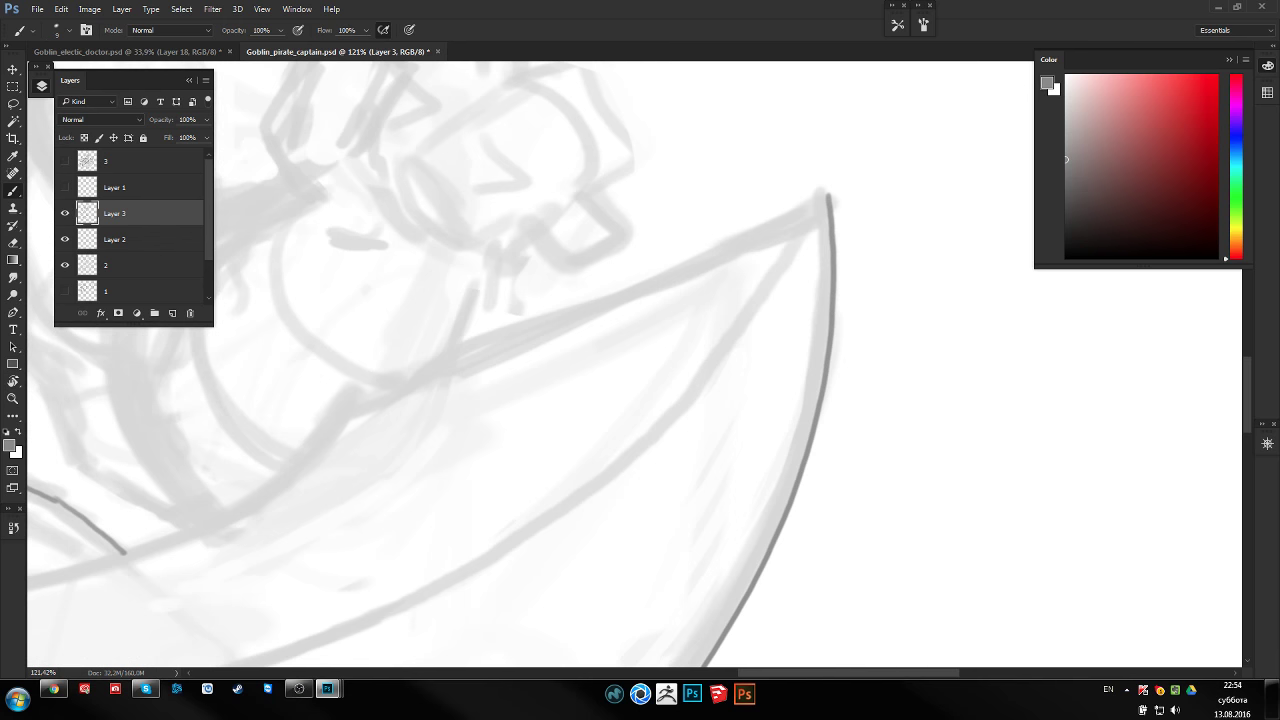
pyautogui.press('r')
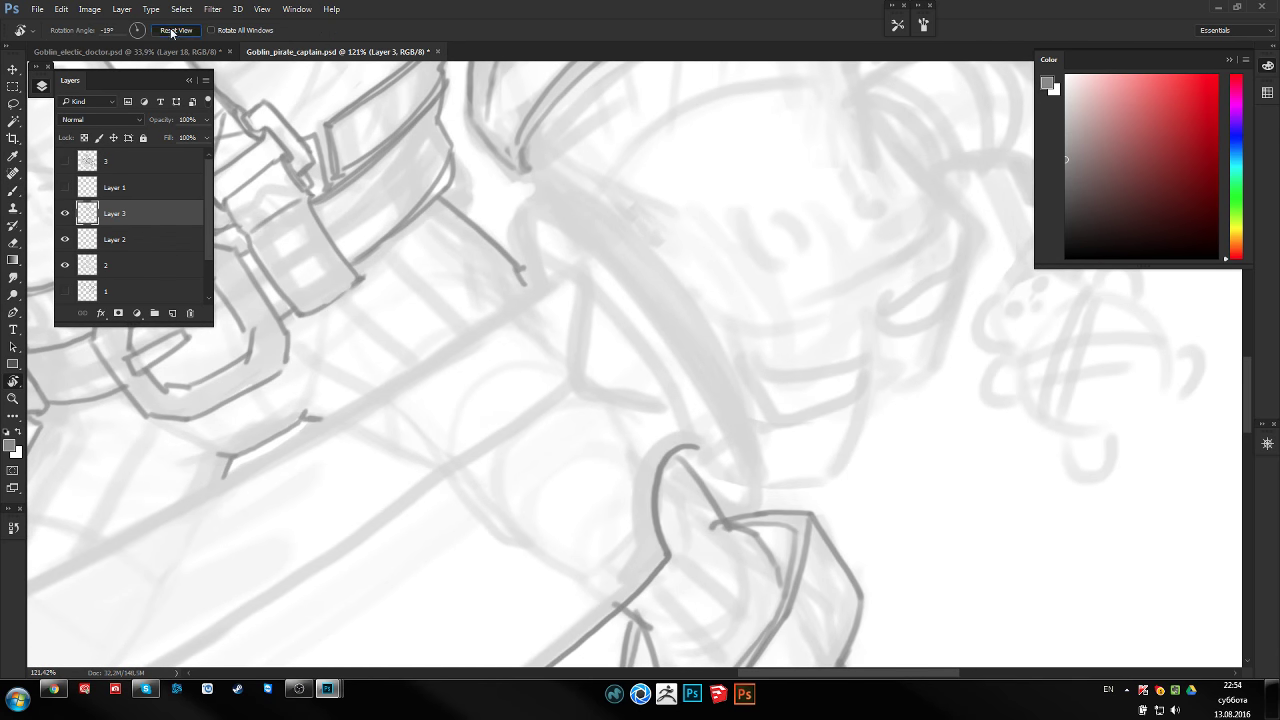
pyautogui.click(172, 31)
pyautogui.moveTo(526, 374)
pyautogui.mouseDown()
pyautogui.moveTo(863, 337)
pyautogui.moveTo(997, 354)
pyautogui.moveTo(765, 344)
pyautogui.moveTo(905, 334)
pyautogui.mouseUp()
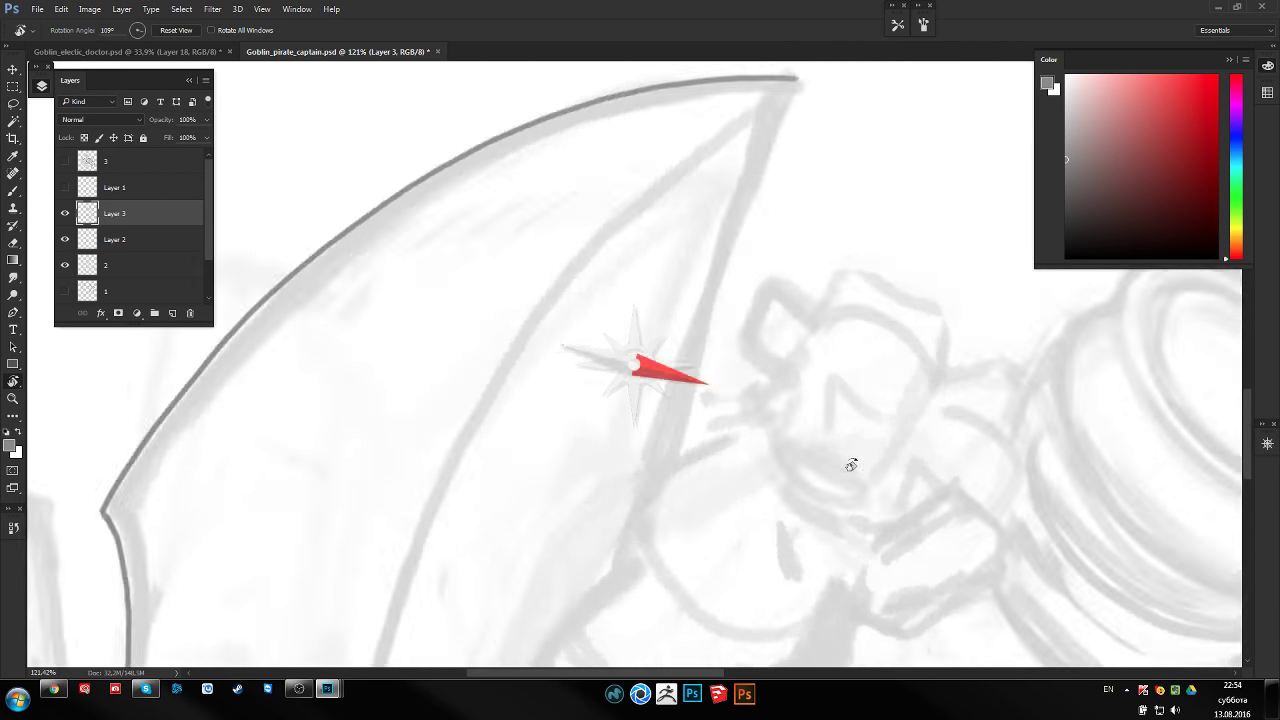
pyautogui.moveTo(403, 357); pyautogui.dragTo(691, 509)
pyautogui.press('b')
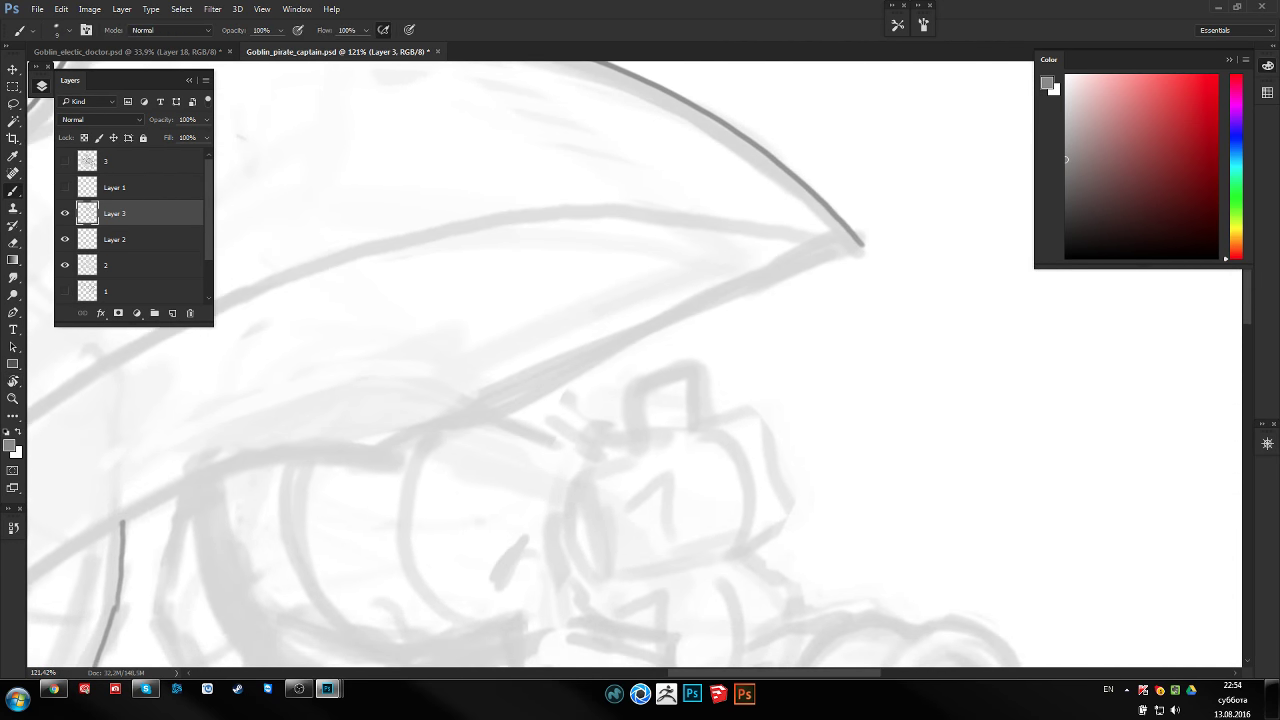
pyautogui.moveTo(432, 438)
pyautogui.mouseDown()
pyautogui.moveTo(850, 258)
pyautogui.moveTo(464, 421)
pyautogui.moveTo(386, 423)
pyautogui.mouseUp()
# Erase a stray stroke and redraw the line extending along the curved edge
pyautogui.press('e')
pyautogui.moveTo(516, 383)
pyautogui.mouseDown()
pyautogui.moveTo(489, 396)
pyautogui.moveTo(528, 400)
pyautogui.mouseUp()
pyautogui.press('b')
pyautogui.moveTo(617, 403); pyautogui.dragTo(515, 355)
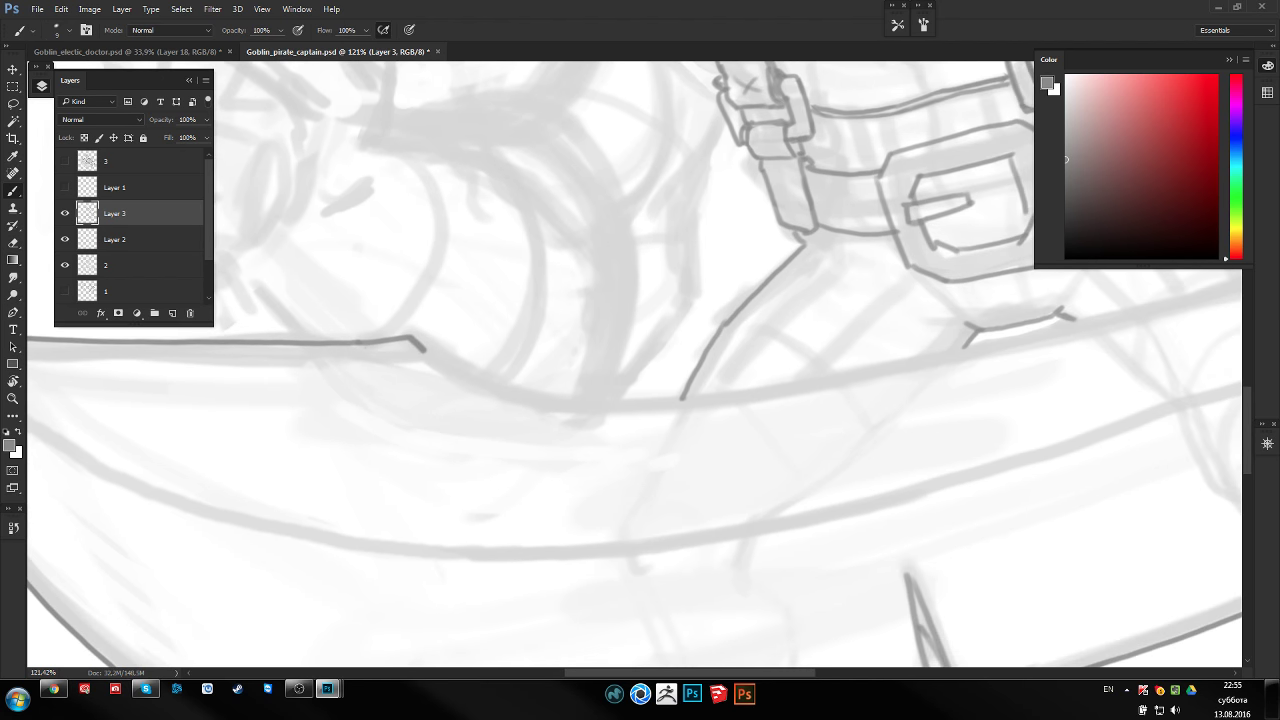
pyautogui.moveTo(436, 361); pyautogui.dragTo(714, 391)
pyautogui.hotkey('ctrl', 'z')
pyautogui.moveTo(428, 356); pyautogui.dragTo(705, 400)
# With the view turned upside down, ink the curved edge line along its full length
pyautogui.moveTo(610, 400)
pyautogui.mouseDown()
pyautogui.moveTo(562, 386)
pyautogui.moveTo(701, 370)
pyautogui.moveTo(634, 400)
pyautogui.mouseUp()
pyautogui.press('r')
pyautogui.moveTo(364, 452); pyautogui.dragTo(820, 282)
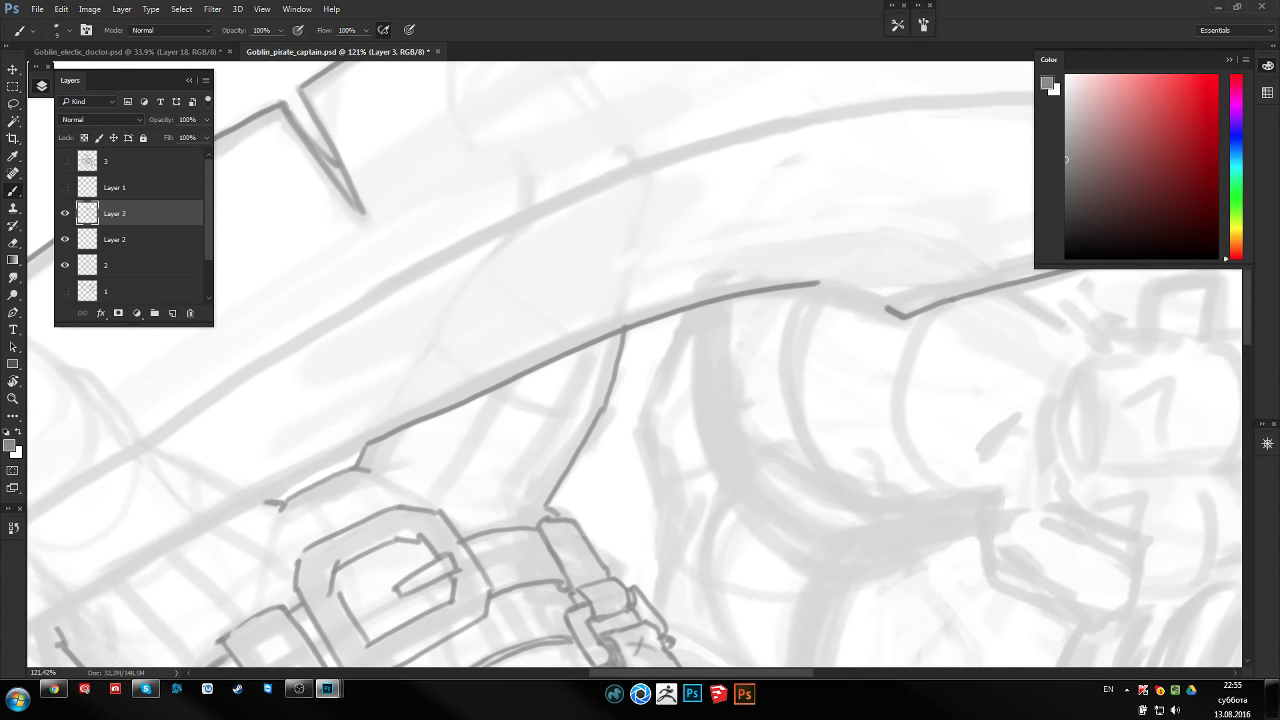
pyautogui.hotkey('ctrl', 'z')
pyautogui.moveTo(372, 454)
pyautogui.mouseDown()
pyautogui.moveTo(514, 377)
pyautogui.moveTo(828, 294)
pyautogui.moveTo(897, 321)
pyautogui.mouseUp()
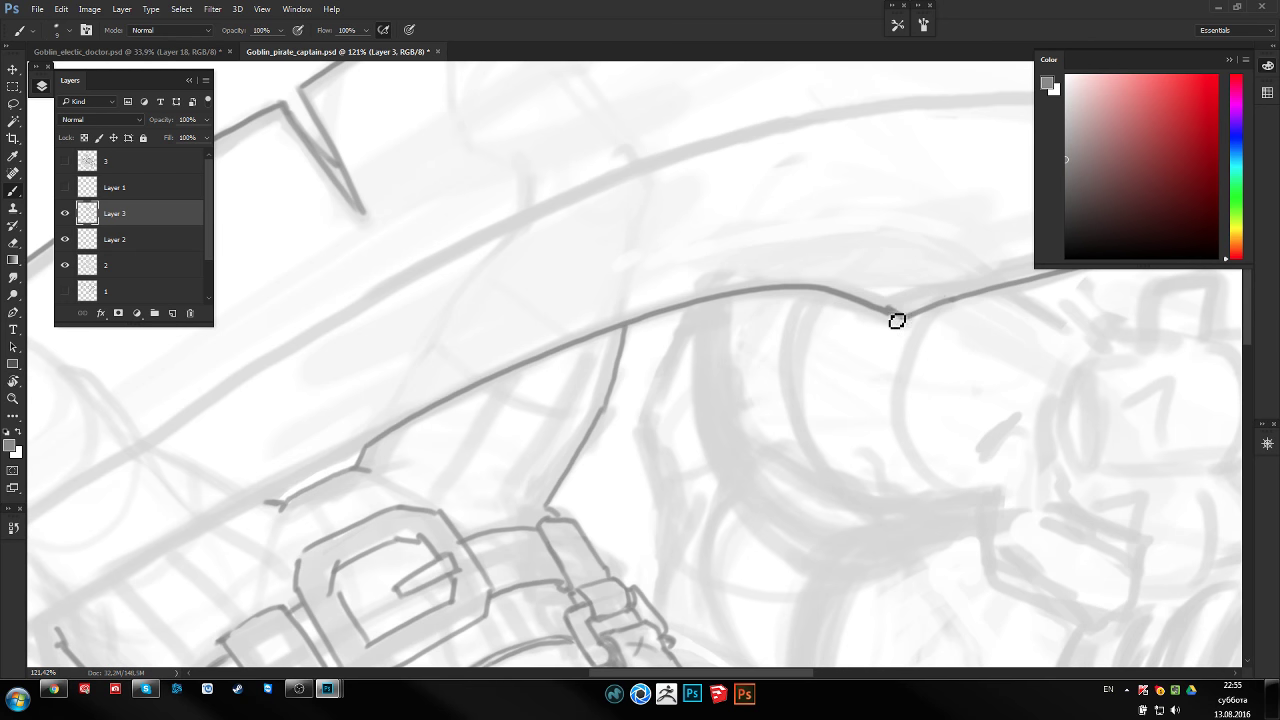
# Ink a short line under the belt buckle, then zoom out to see belt and legs
pyautogui.press('r')
pyautogui.moveTo(566, 286)
pyautogui.mouseDown()
pyautogui.moveTo(423, 509)
pyautogui.moveTo(857, 466)
pyautogui.moveTo(621, 281)
pyautogui.moveTo(623, 334)
pyautogui.moveTo(606, 360)
pyautogui.moveTo(503, 394)
pyautogui.moveTo(648, 322)
pyautogui.mouseUp()
pyautogui.press('b')
pyautogui.hotkey('ctrl', 'z')
pyautogui.moveTo(495, 385); pyautogui.dragTo(605, 337)
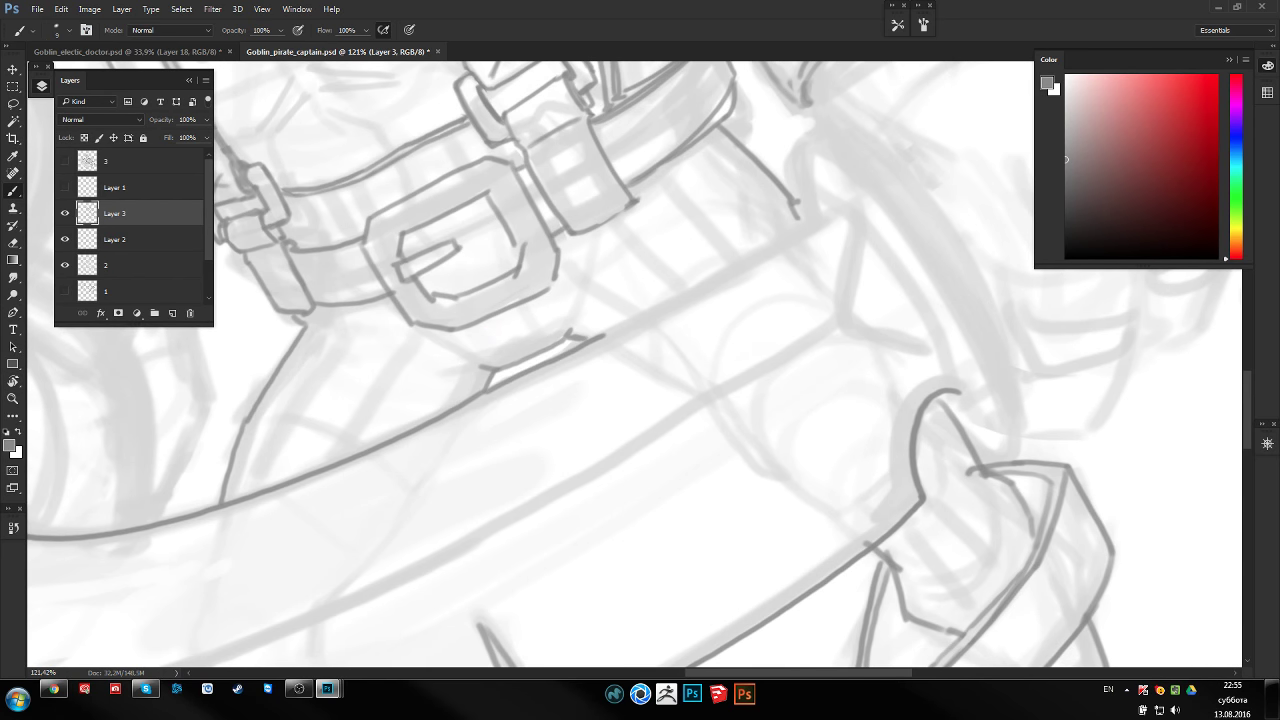
pyautogui.hotkey('ctrl', 'z')
pyautogui.moveTo(489, 398); pyautogui.dragTo(563, 364)
pyautogui.moveTo(549, 370)
pyautogui.mouseDown()
pyautogui.moveTo(540, 420)
pyautogui.moveTo(620, 338)
pyautogui.moveTo(595, 321)
pyautogui.moveTo(634, 317)
pyautogui.mouseUp()
pyautogui.press('r')
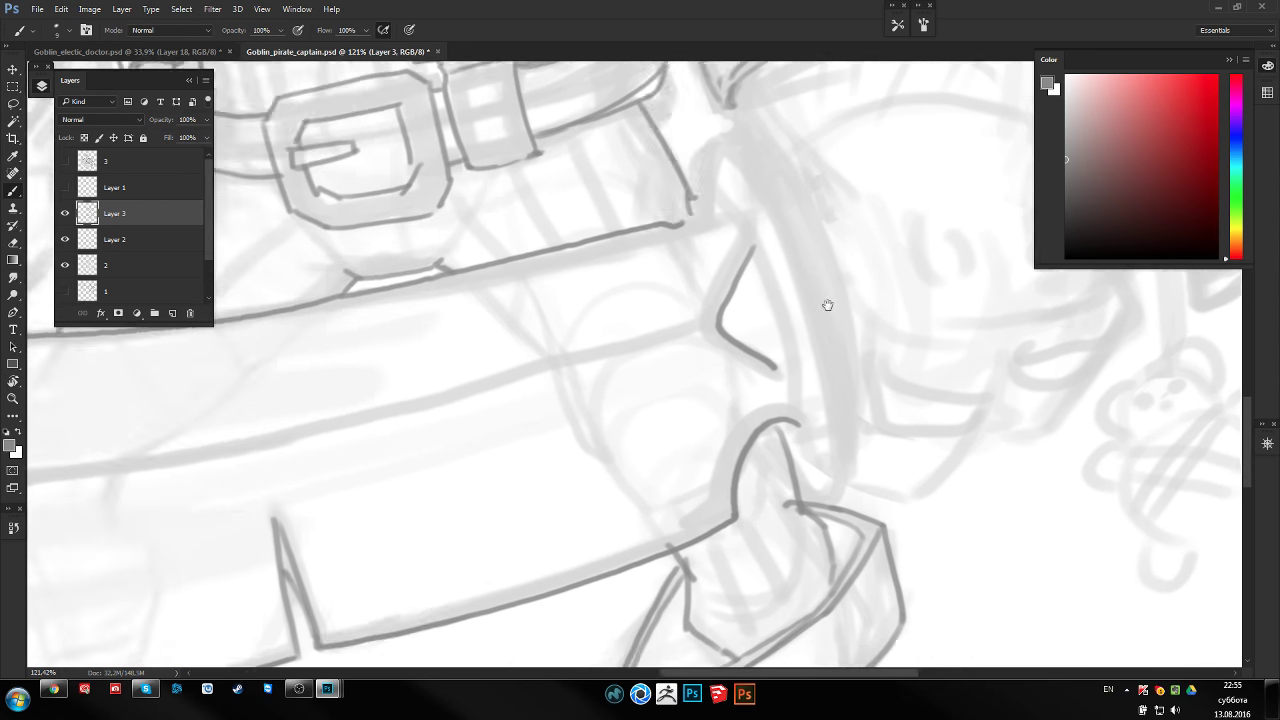
pyautogui.moveTo(826, 303)
pyautogui.mouseDown()
pyautogui.moveTo(674, 318)
pyautogui.moveTo(840, 325)
pyautogui.moveTo(611, 290)
pyautogui.moveTo(678, 402)
pyautogui.moveTo(579, 398)
pyautogui.moveTo(383, 471)
pyautogui.moveTo(640, 580)
pyautogui.moveTo(826, 509)
pyautogui.moveTo(793, 387)
pyautogui.mouseUp()
pyautogui.press('r')
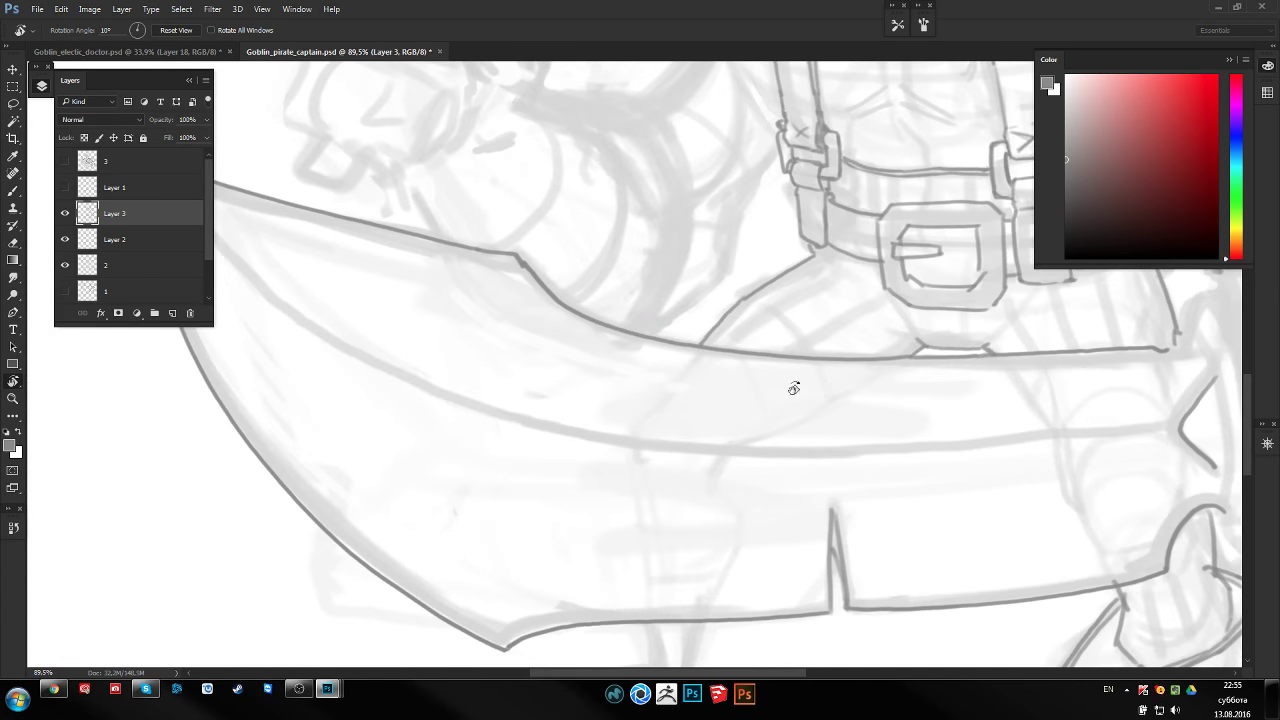
# Zoom in upright on the blade's hilt end and draw the guard's angled first line
pyautogui.click(181, 31)
pyautogui.moveTo(423, 200)
pyautogui.mouseDown()
pyautogui.moveTo(788, 428)
pyautogui.moveTo(620, 380)
pyautogui.moveTo(734, 366)
pyautogui.moveTo(685, 289)
pyautogui.moveTo(600, 360)
pyautogui.moveTo(650, 430)
pyautogui.moveTo(631, 391)
pyautogui.moveTo(457, 449)
pyautogui.moveTo(543, 289)
pyautogui.moveTo(400, 477)
pyautogui.mouseUp()
pyautogui.click(199, 36)
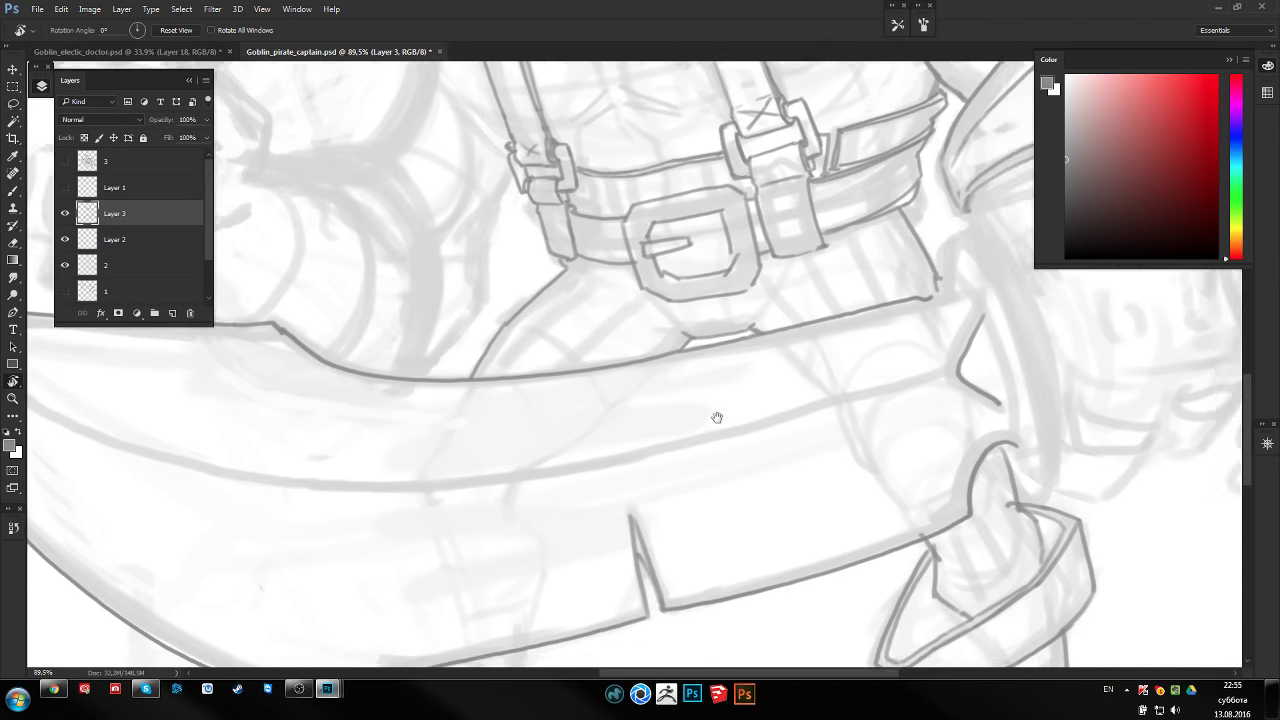
pyautogui.scroll(3, 640, 334)
pyautogui.press('b')
pyautogui.moveTo(614, 278)
pyautogui.mouseDown()
pyautogui.moveTo(580, 369)
pyautogui.moveTo(652, 420)
pyautogui.mouseUp()
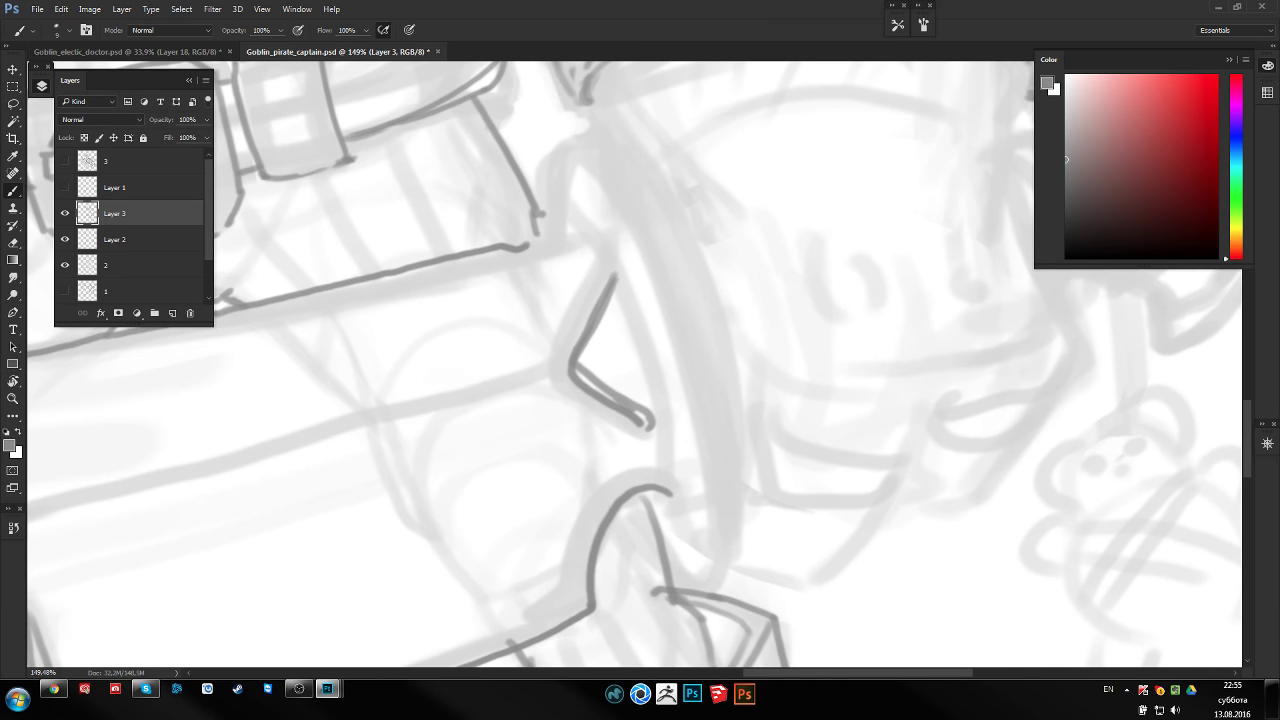
# Complete the guard outline across its top and down its right edge
pyautogui.hscroll(-3, 640, 330)
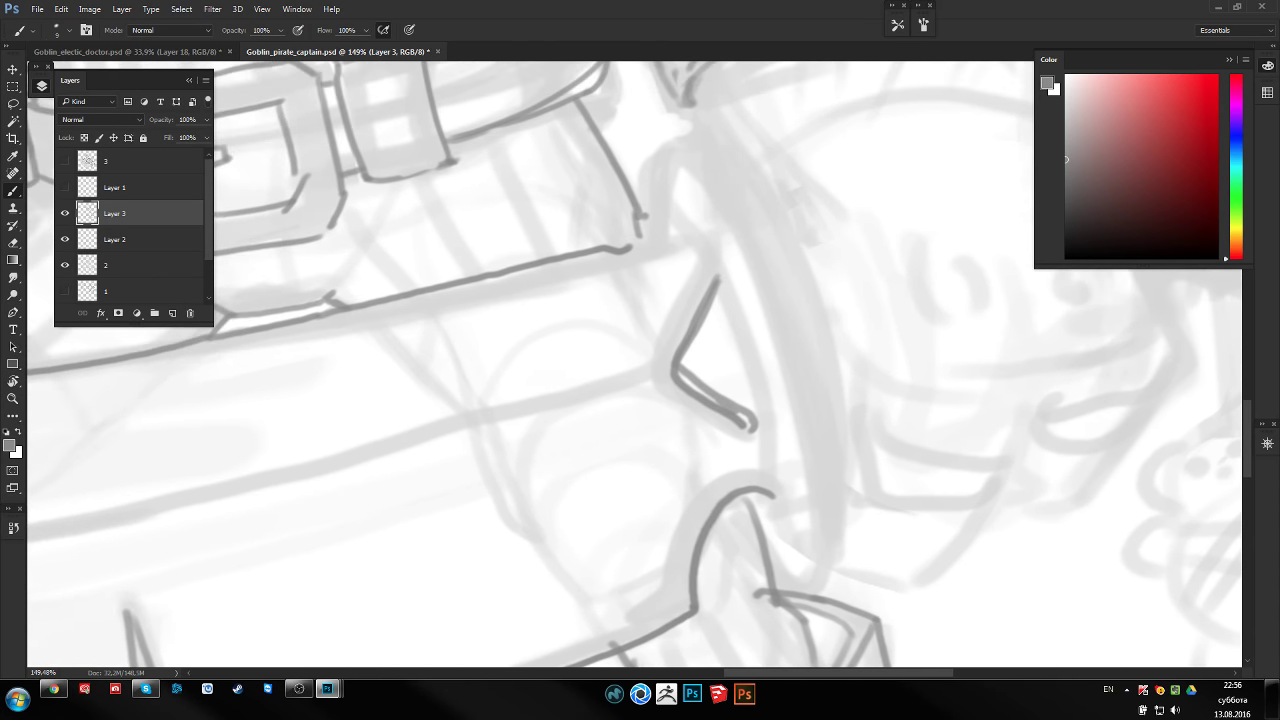
pyautogui.moveTo(639, 252)
pyautogui.mouseDown()
pyautogui.moveTo(730, 287)
pyautogui.moveTo(766, 423)
pyautogui.mouseUp()
pyautogui.scroll(-2, 766, 423)
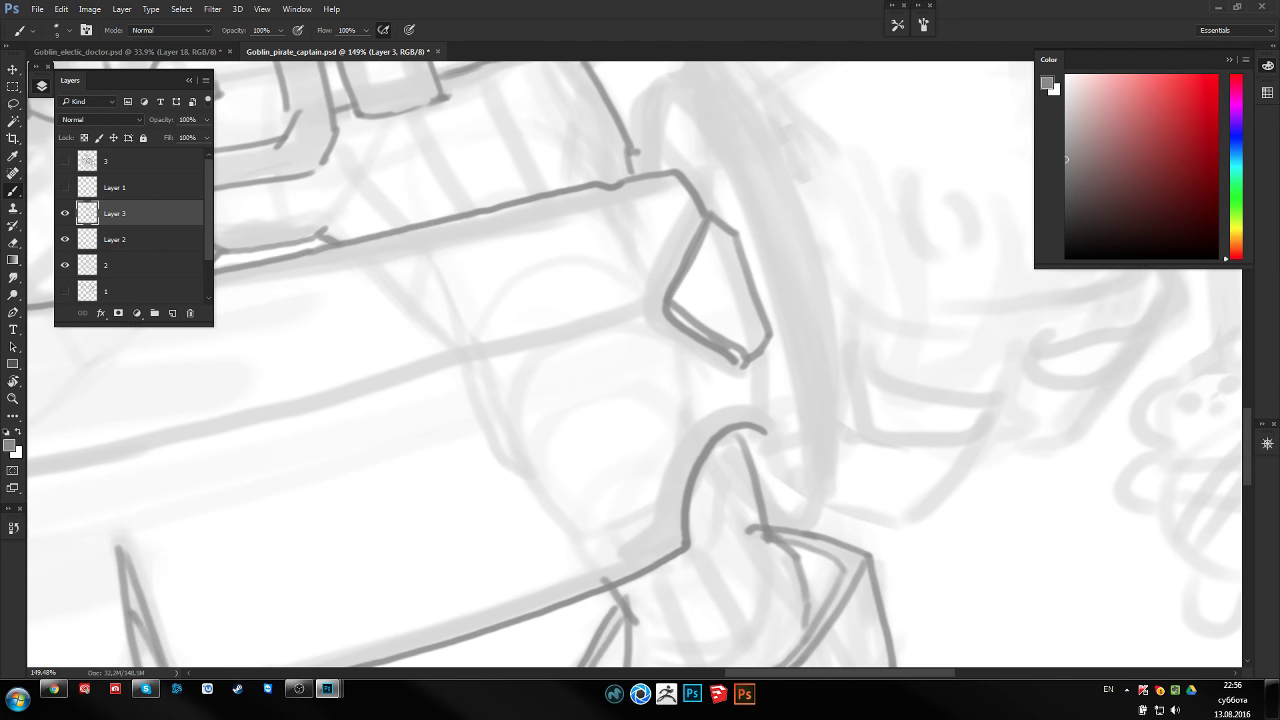
pyautogui.moveTo(752, 350); pyautogui.dragTo(790, 503)
pyautogui.moveTo(758, 425); pyautogui.dragTo(794, 503)
pyautogui.hotkey('ctrl', 'z')
pyautogui.moveTo(760, 355); pyautogui.dragTo(776, 425)
# Flip the canvas horizontally to check the mirrored drawing, then zoom in on the belt buckle
pyautogui.scroll(-5, 737, 349)
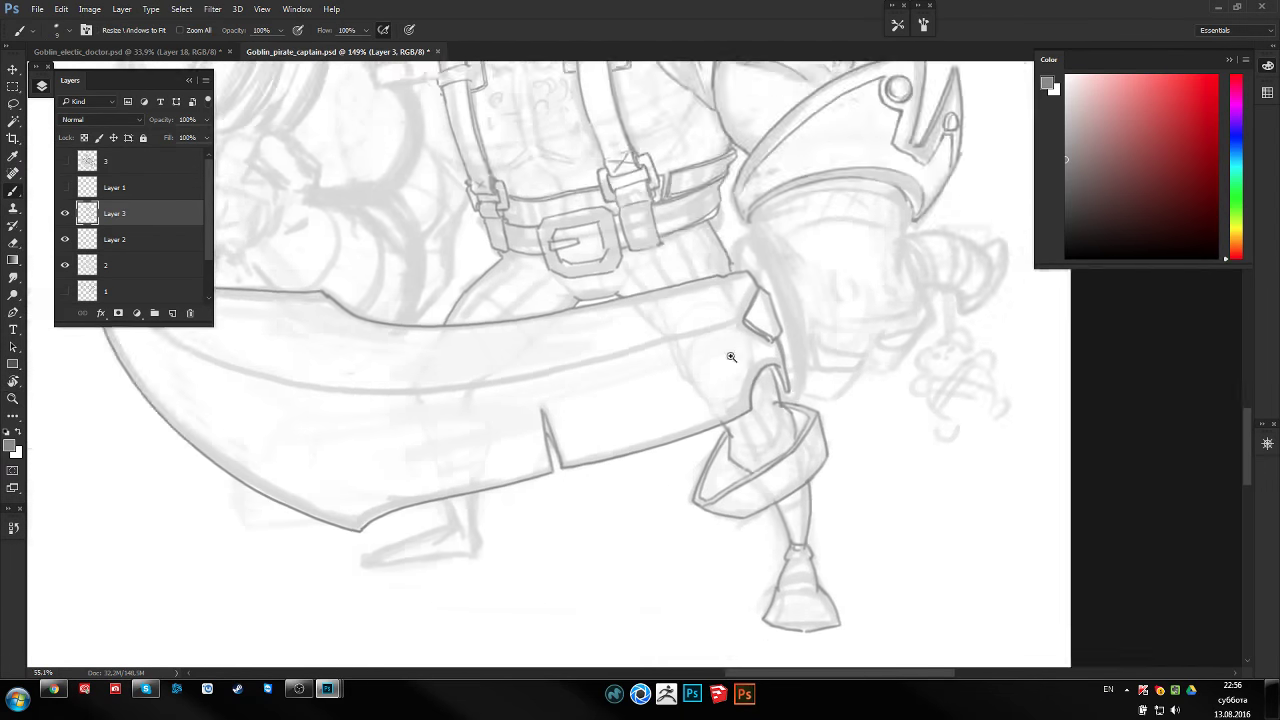
pyautogui.moveTo(704, 258); pyautogui.dragTo(766, 350)
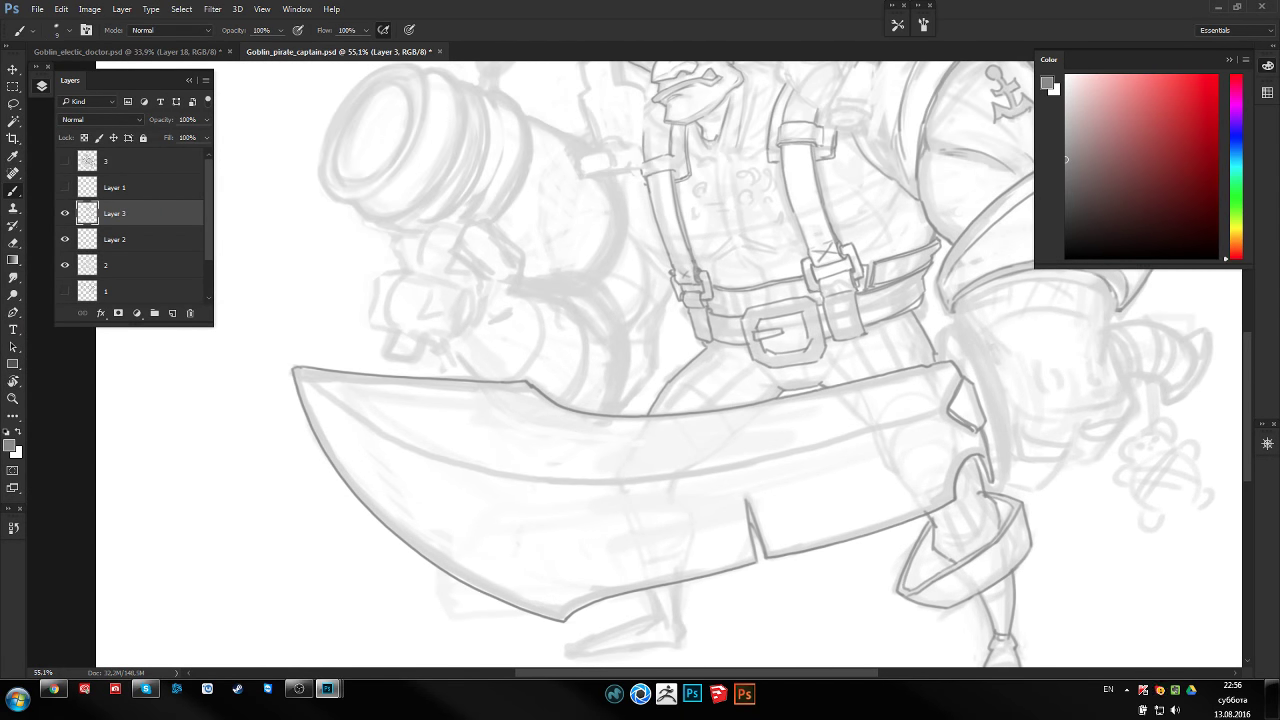
pyautogui.press('r')
pyautogui.press('h')
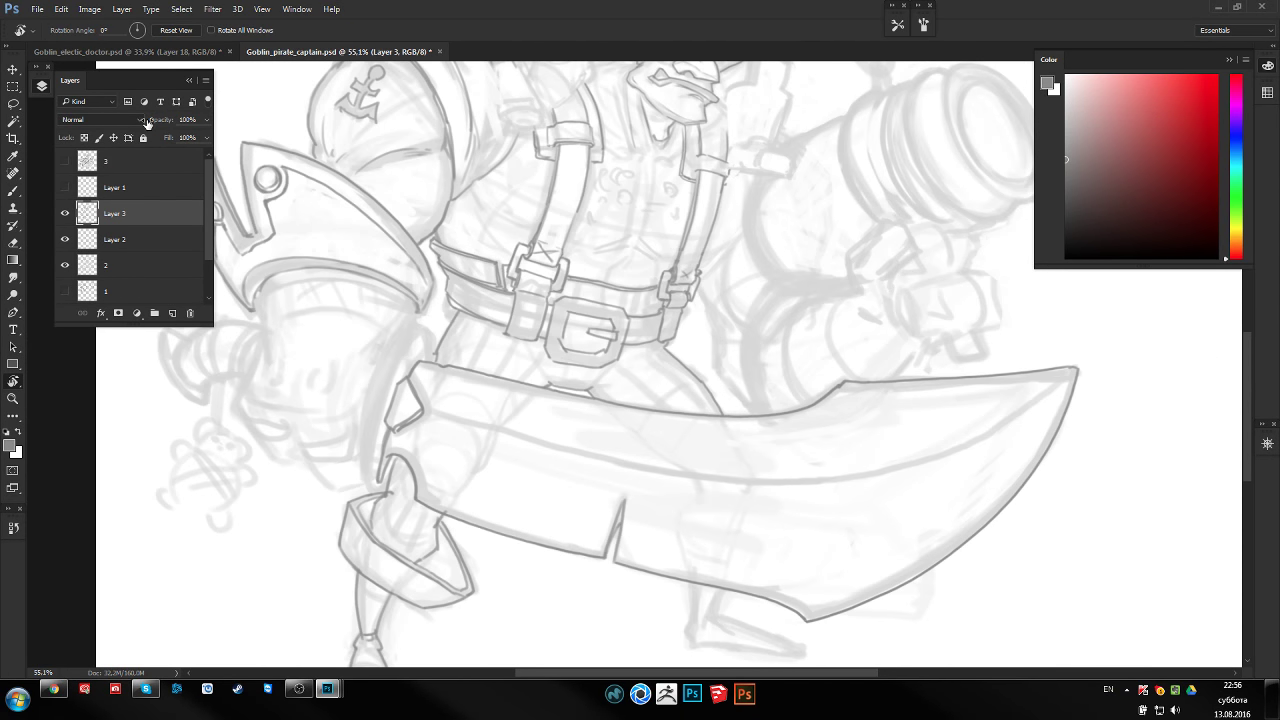
pyautogui.moveTo(737, 285)
pyautogui.mouseDown()
pyautogui.moveTo(783, 309)
pyautogui.moveTo(737, 331)
pyautogui.moveTo(686, 436)
pyautogui.mouseUp()
pyautogui.press('z')
pyautogui.press('b')
pyautogui.press('e')
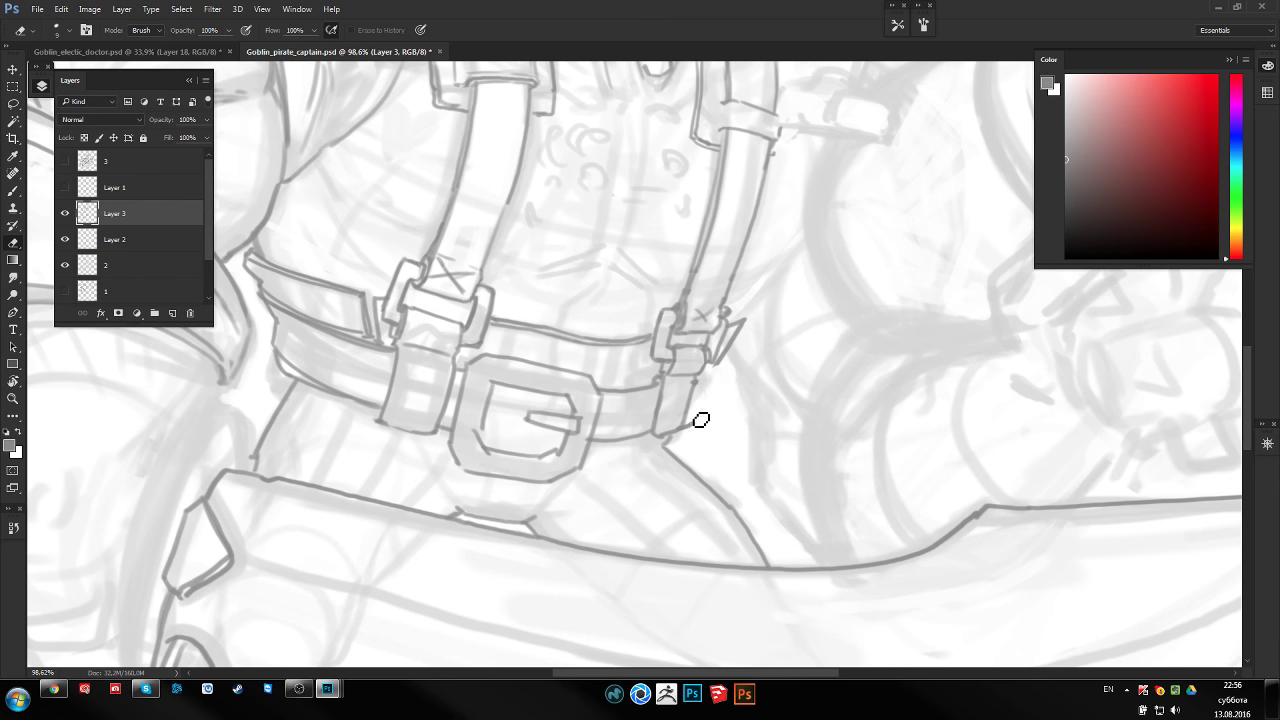
pyautogui.press('b')
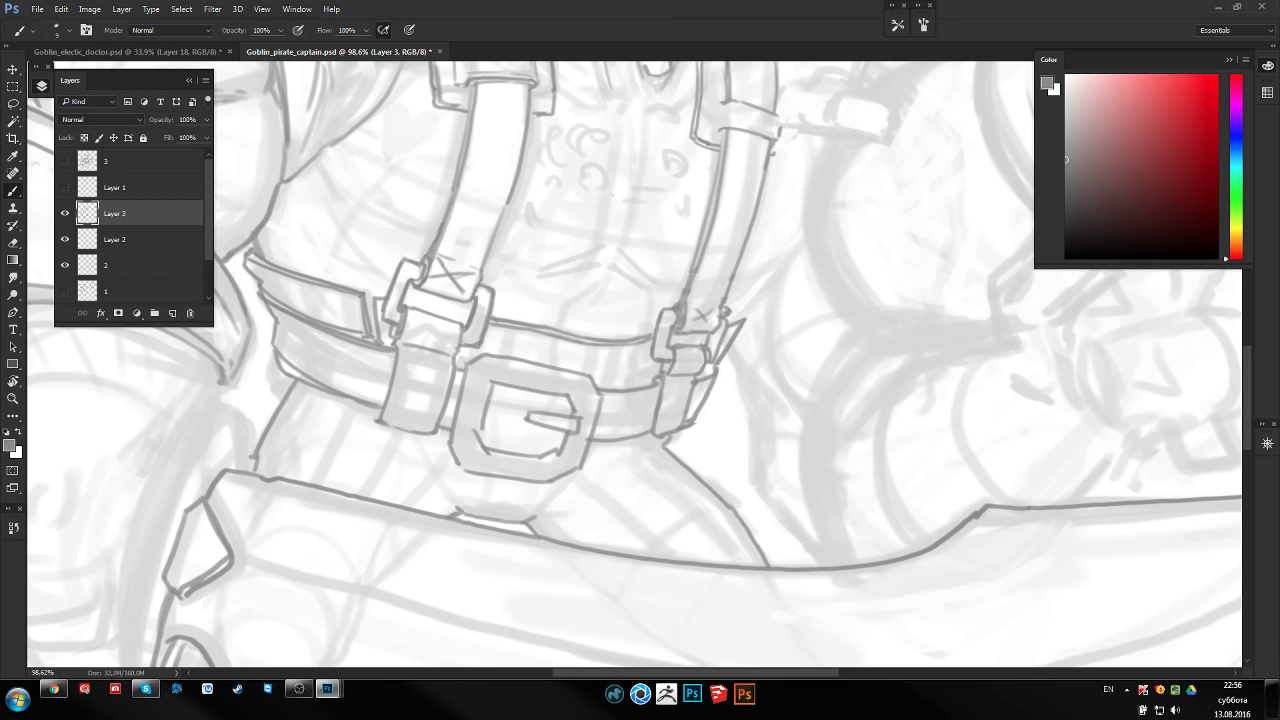
pyautogui.press('e')
# Zoom in where the belt meets the pauldron and ink a short line between them
pyautogui.moveTo(665, 367); pyautogui.dragTo(750, 400)
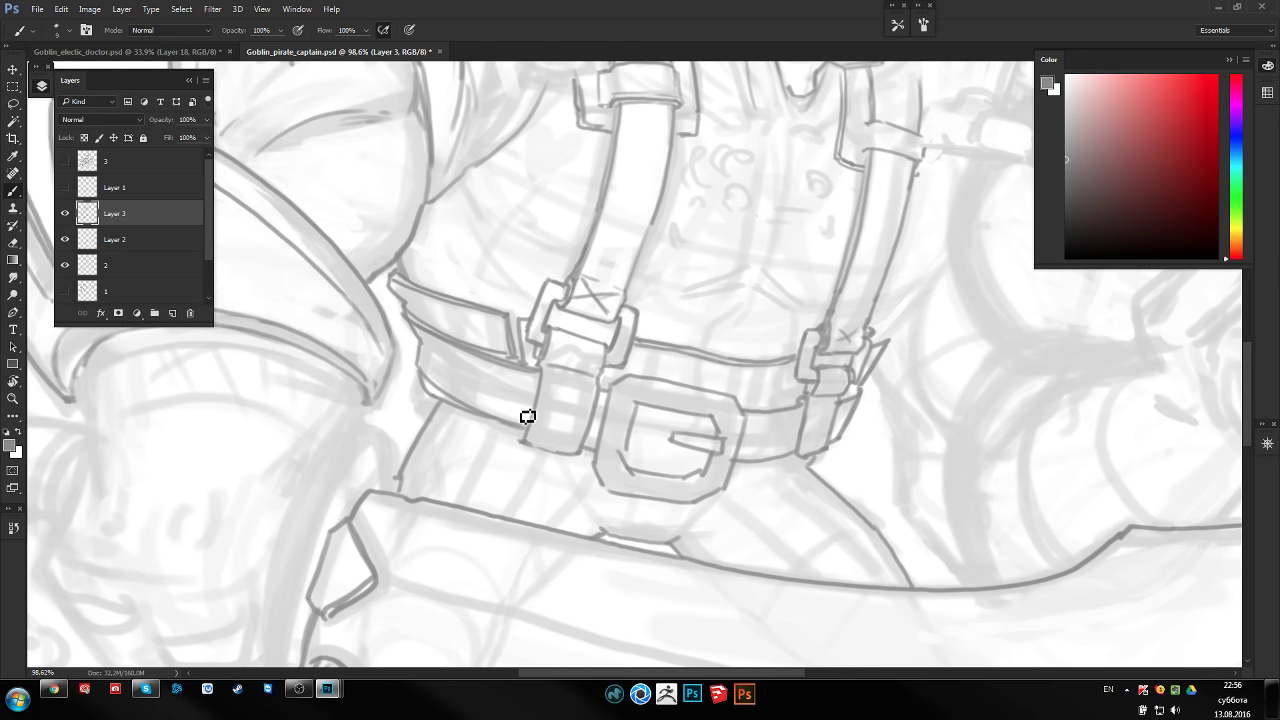
pyautogui.hscroll(-5, 514, 414)
pyautogui.hscroll(4, 514, 390)
pyautogui.hscroll(5, 600, 400)
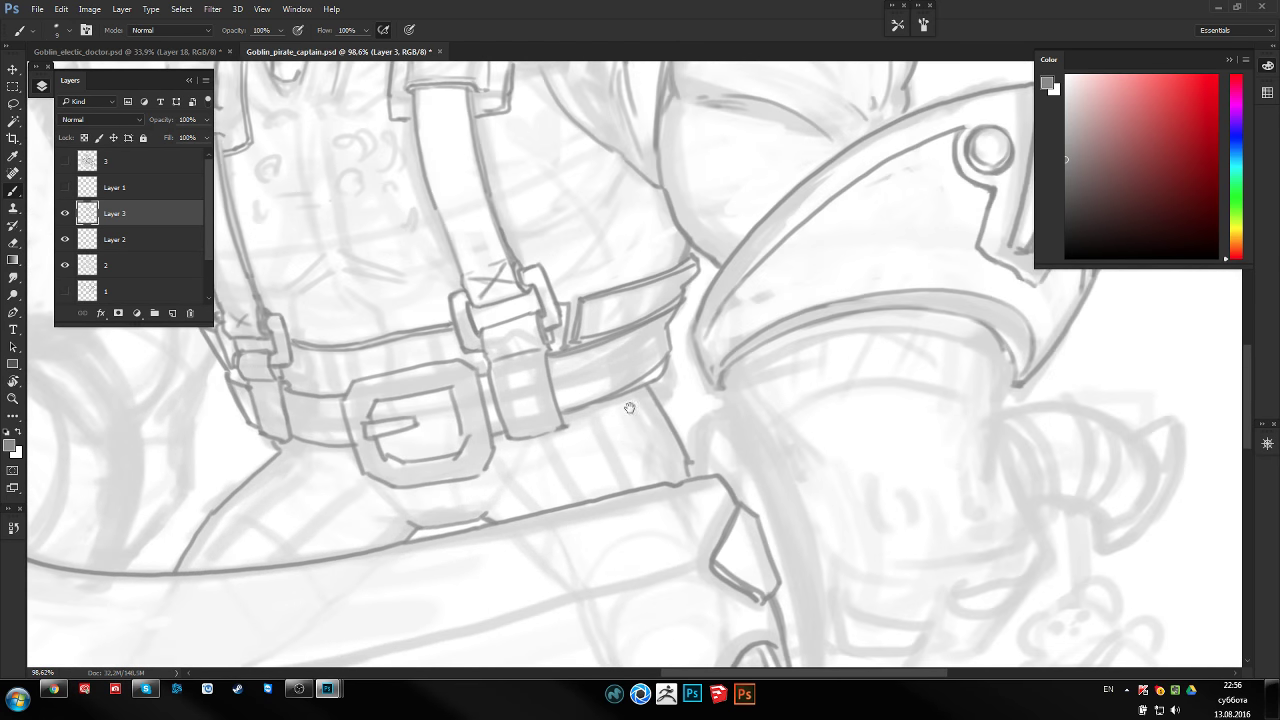
pyautogui.keyDown('ctrl'); pyautogui.click(635, 375); pyautogui.keyUp('ctrl')
pyautogui.press('b')
pyautogui.moveTo(588, 358); pyautogui.dragTo(594, 405)
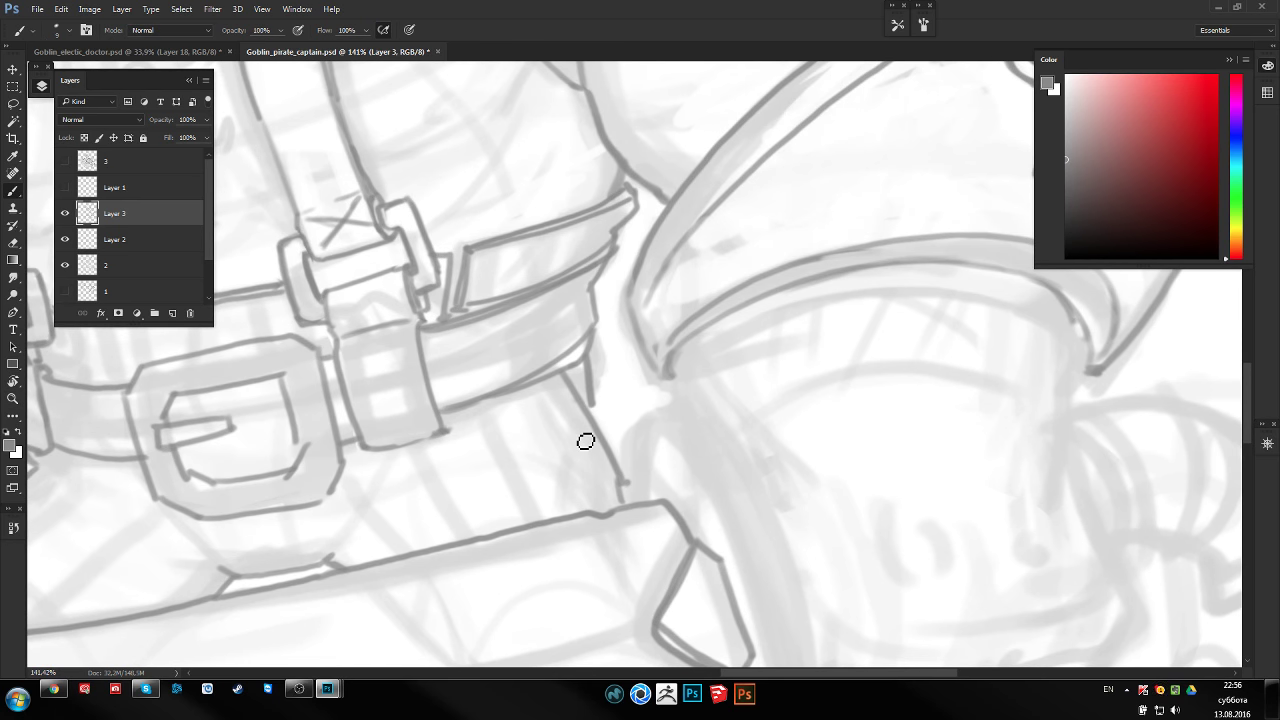
pyautogui.hotkey('ctrl', 'z')
pyautogui.moveTo(592, 350)
pyautogui.mouseDown()
pyautogui.moveTo(597, 418)
pyautogui.moveTo(590, 405)
pyautogui.mouseUp()
# Scroll the view around to review the new line beside the belt
pyautogui.press('e')
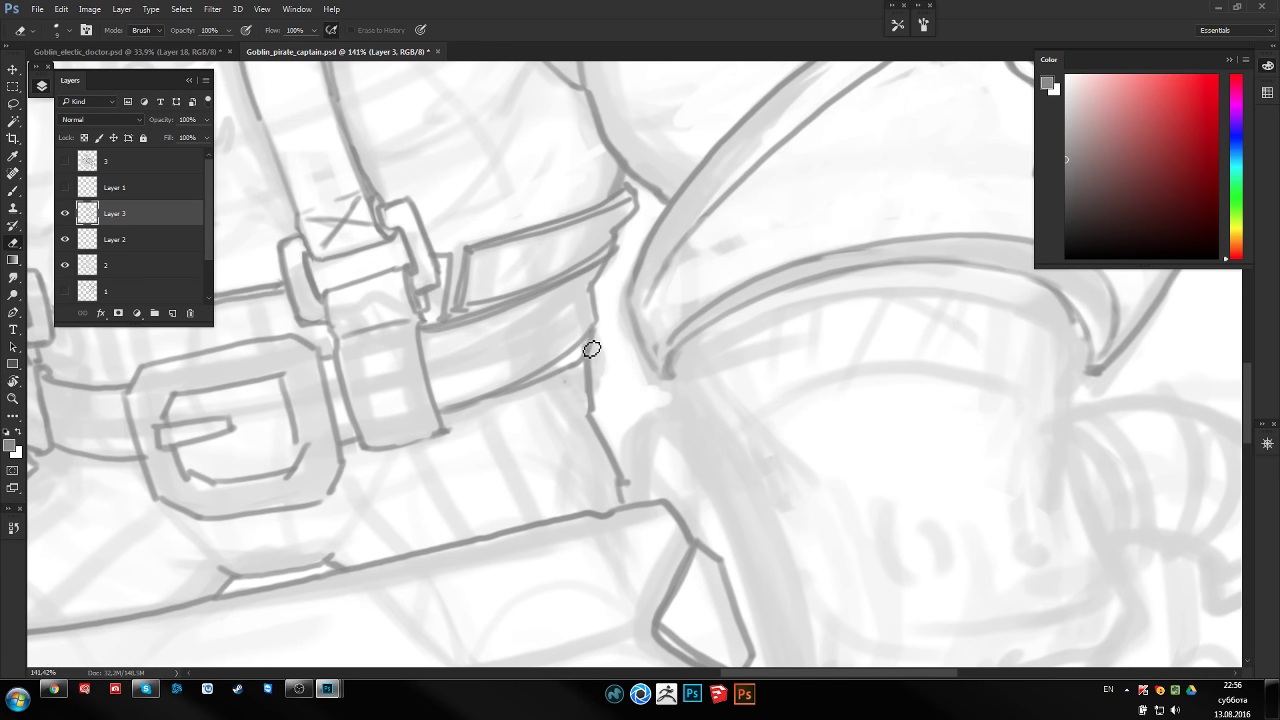
pyautogui.press('b')
pyautogui.scroll(-5, 566, 376)
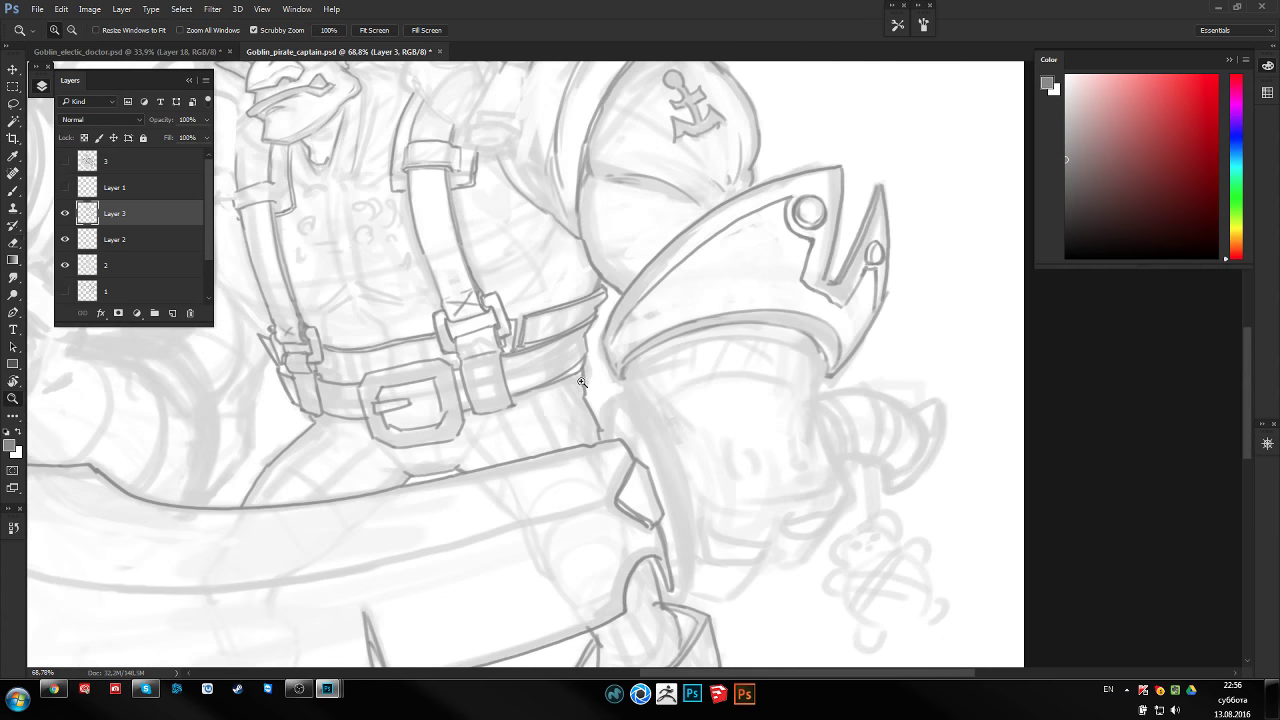
pyautogui.scroll(3, 566, 376)
pyautogui.scroll(-3, 797, 165)
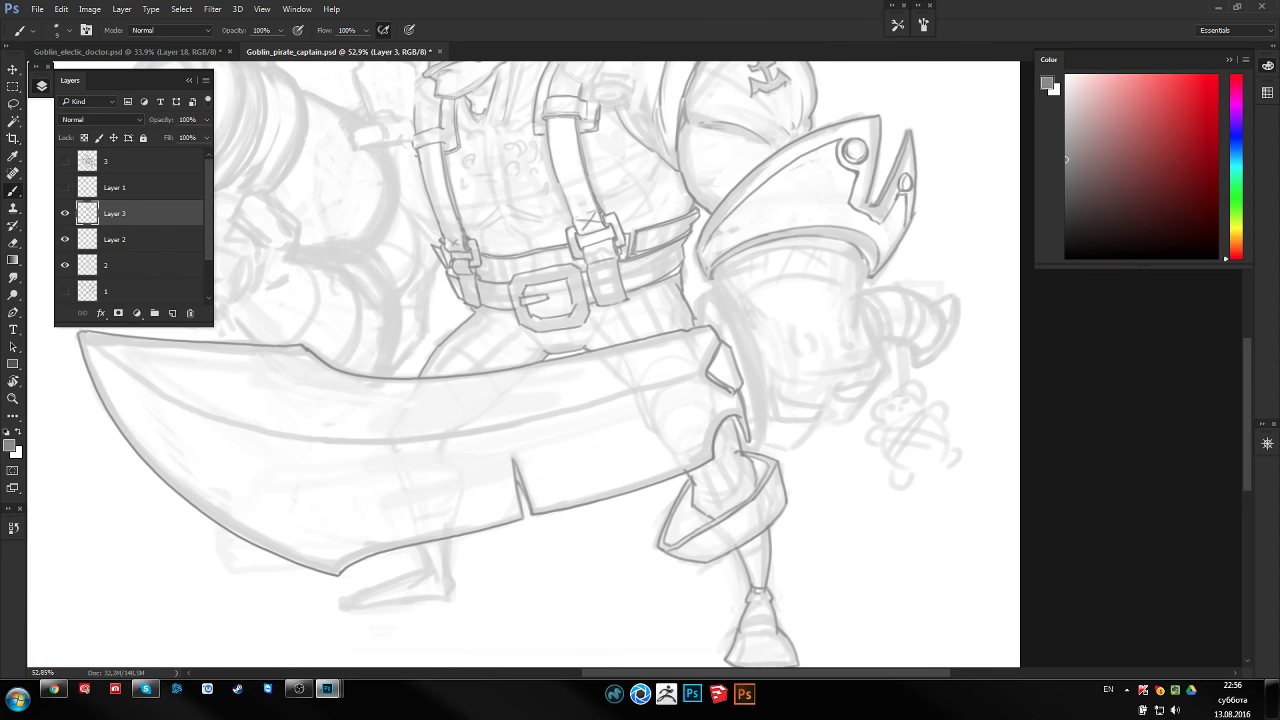
pyautogui.scroll(3, 540, 334)
pyautogui.scroll(1, 594, 334)
# Touch up the line under the belt buckle
pyautogui.press('e')
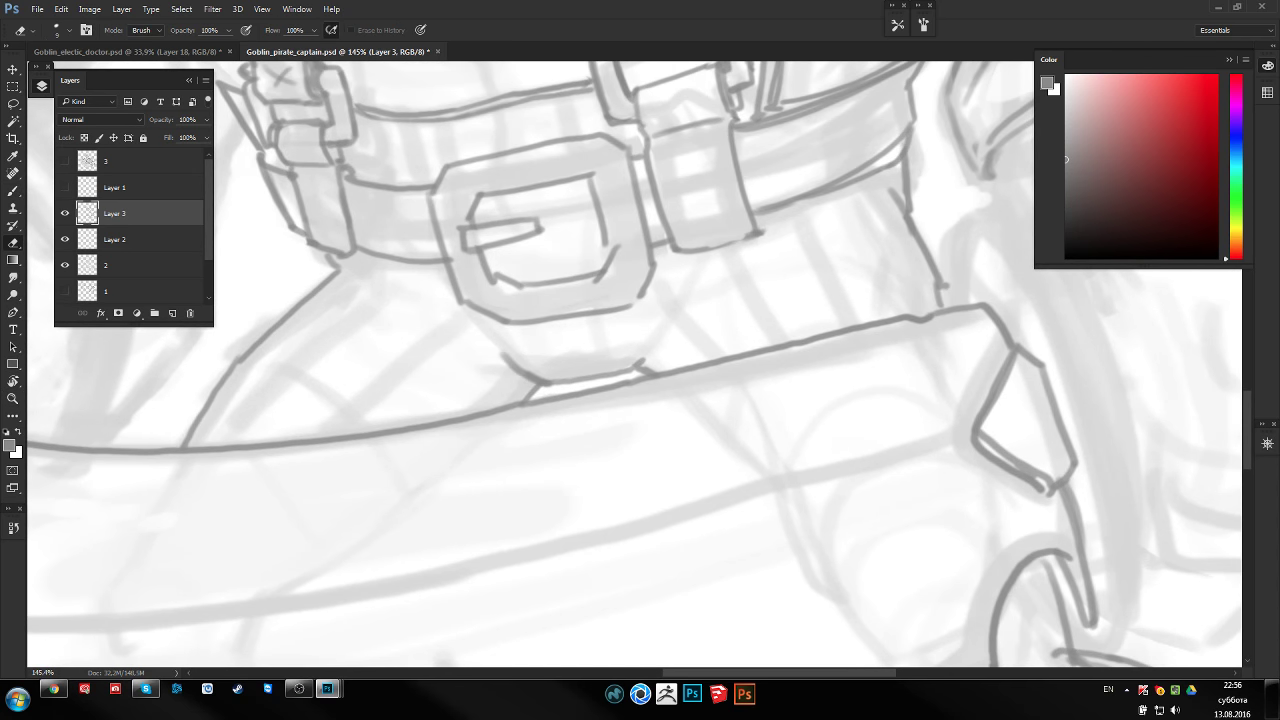
pyautogui.press('b')
pyautogui.moveTo(642, 371); pyautogui.dragTo(662, 343)
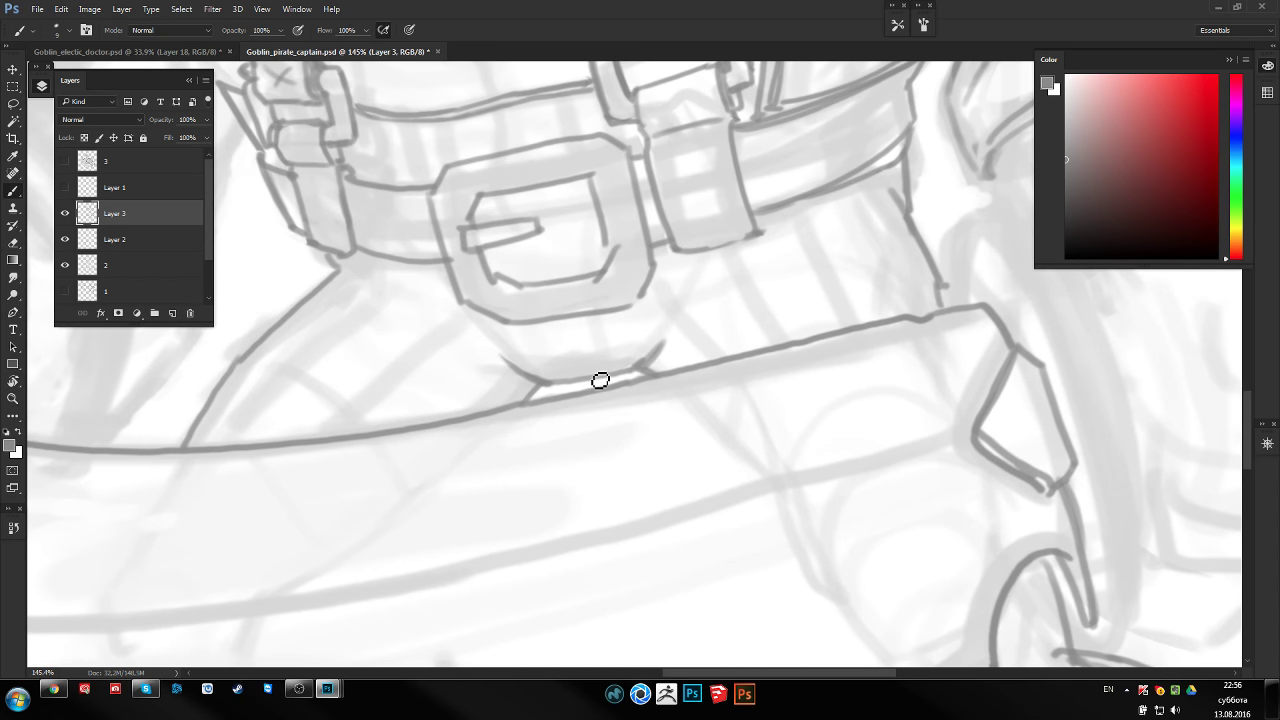
pyautogui.scroll(-1, 600, 380)
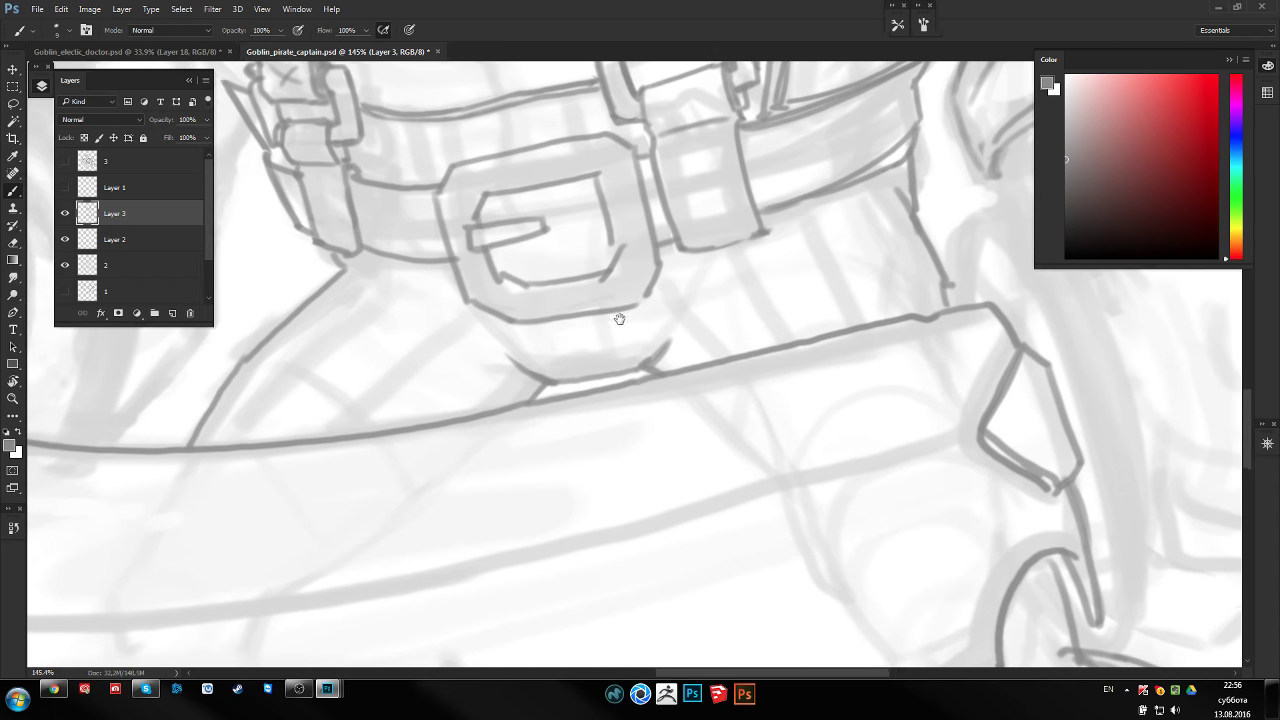
pyautogui.scroll(-1, 620, 317)
pyautogui.scroll(-1, 620, 317)
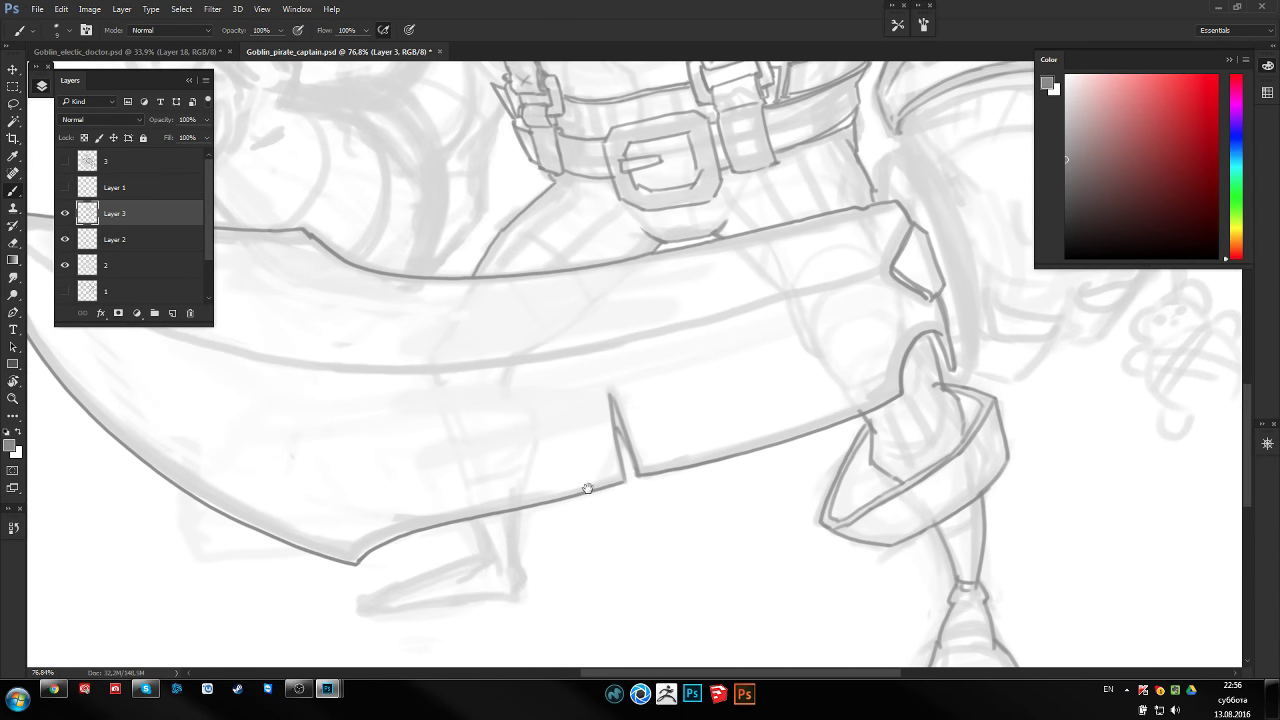
pyautogui.scroll(2, 520, 560)
pyautogui.scroll(1, 471, 377)
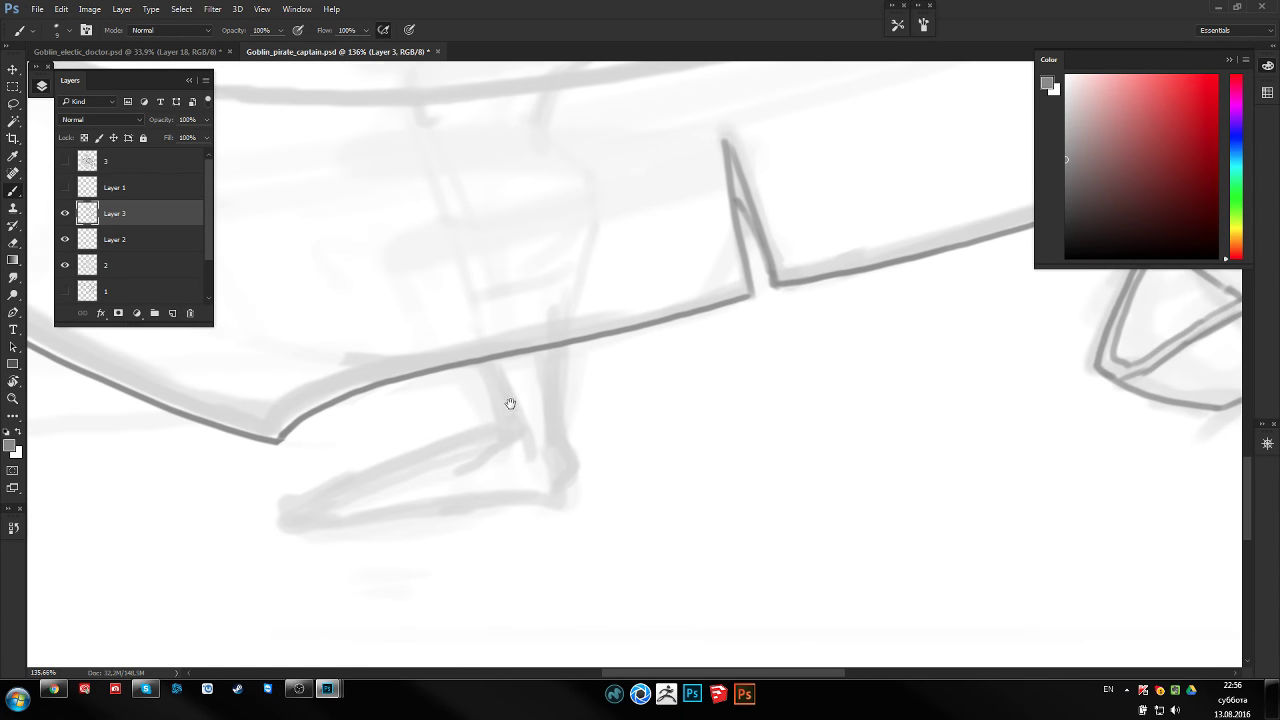
# Ink the leg below the blade down to the heel and the pointed shoe out to its toe
pyautogui.moveTo(508, 403); pyautogui.dragTo(517, 382)
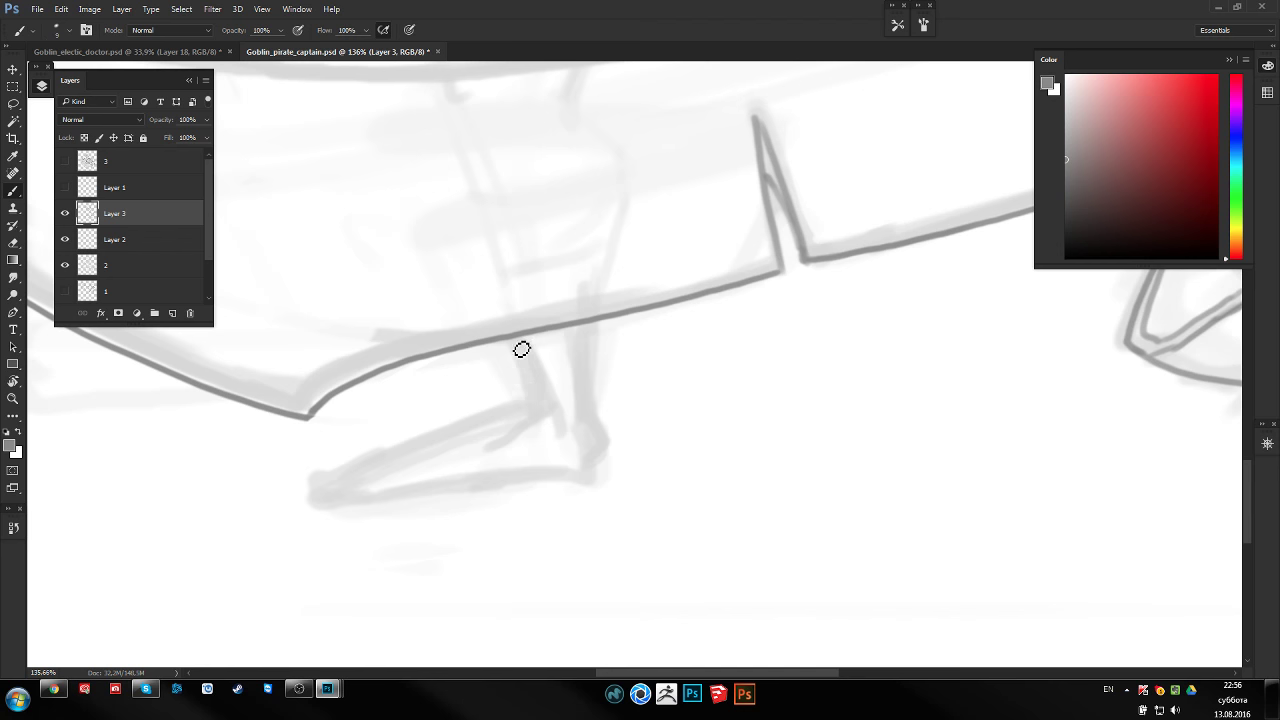
pyautogui.moveTo(513, 337); pyautogui.dragTo(523, 402)
pyautogui.moveTo(603, 316)
pyautogui.mouseDown()
pyautogui.moveTo(593, 480)
pyautogui.moveTo(714, 469)
pyautogui.moveTo(774, 431)
pyautogui.mouseUp()
pyautogui.moveTo(706, 350)
pyautogui.mouseDown()
pyautogui.moveTo(494, 434)
pyautogui.moveTo(491, 451)
pyautogui.moveTo(640, 432)
pyautogui.moveTo(768, 437)
pyautogui.mouseUp()
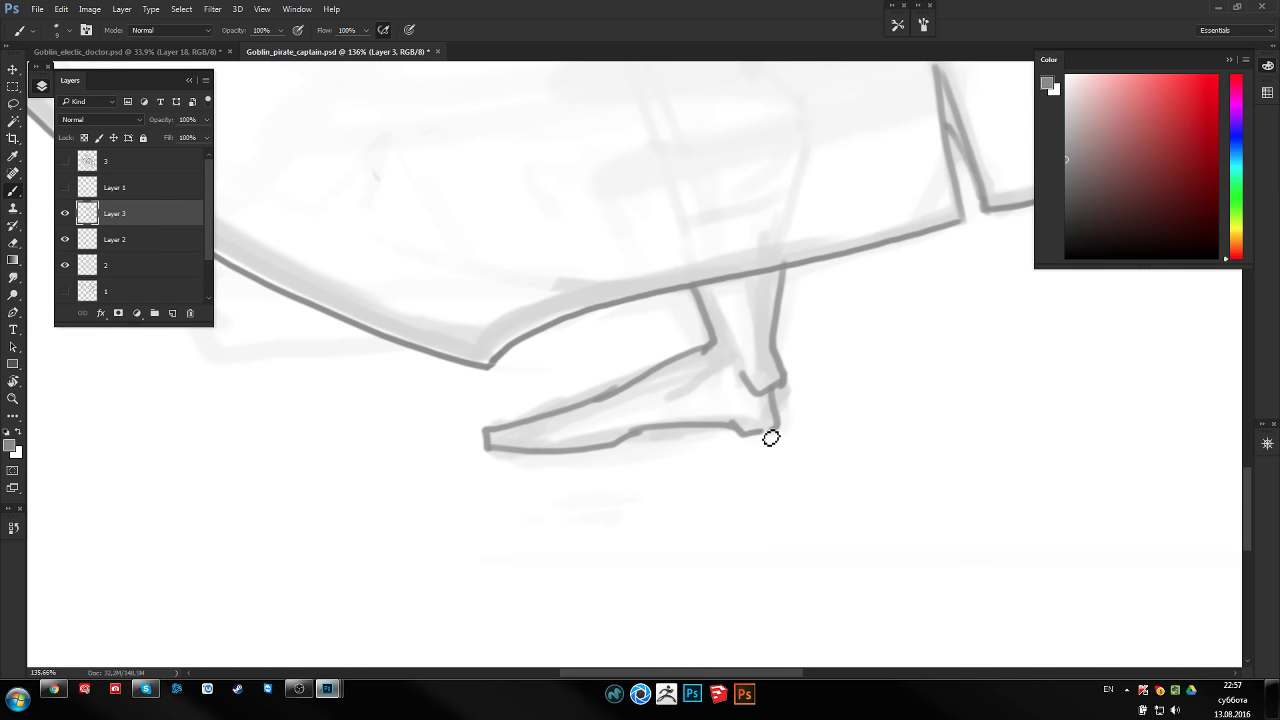
pyautogui.moveTo(864, 346); pyautogui.dragTo(541, 393)
pyautogui.scroll(-5, 542, 393)
pyautogui.scroll(1, 629, 507)
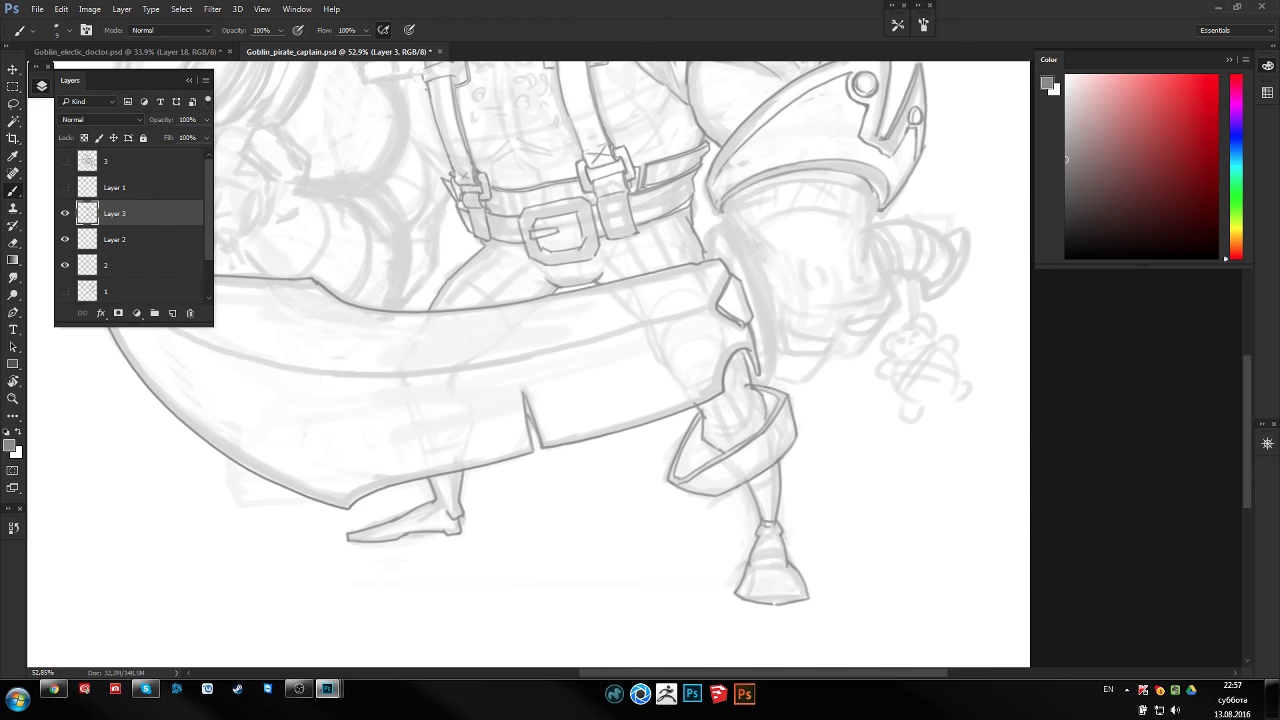
pyautogui.press('r')
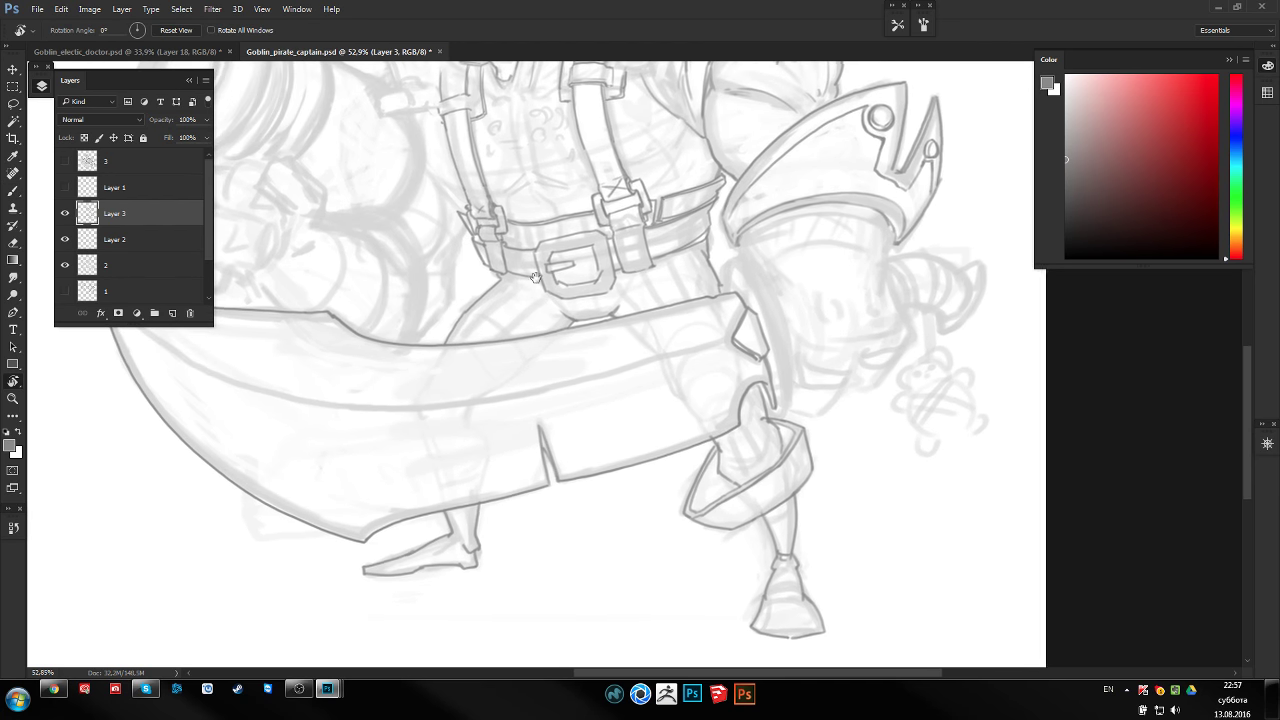
# Zoom in around the belt and pan along it and the blade's top edge
pyautogui.press('z')
pyautogui.moveTo(520, 325)
pyautogui.mouseDown()
pyautogui.moveTo(547, 303)
pyautogui.moveTo(497, 379)
pyautogui.mouseUp()
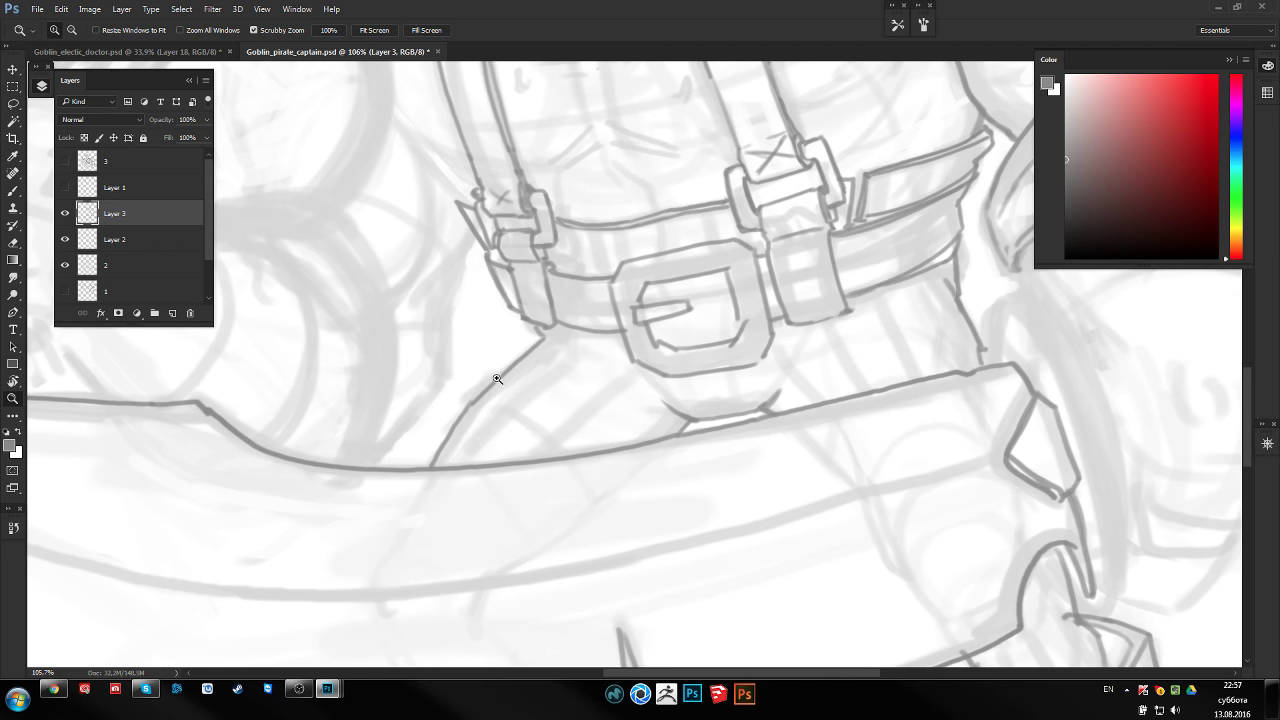
pyautogui.hscroll(-2, 520, 374)
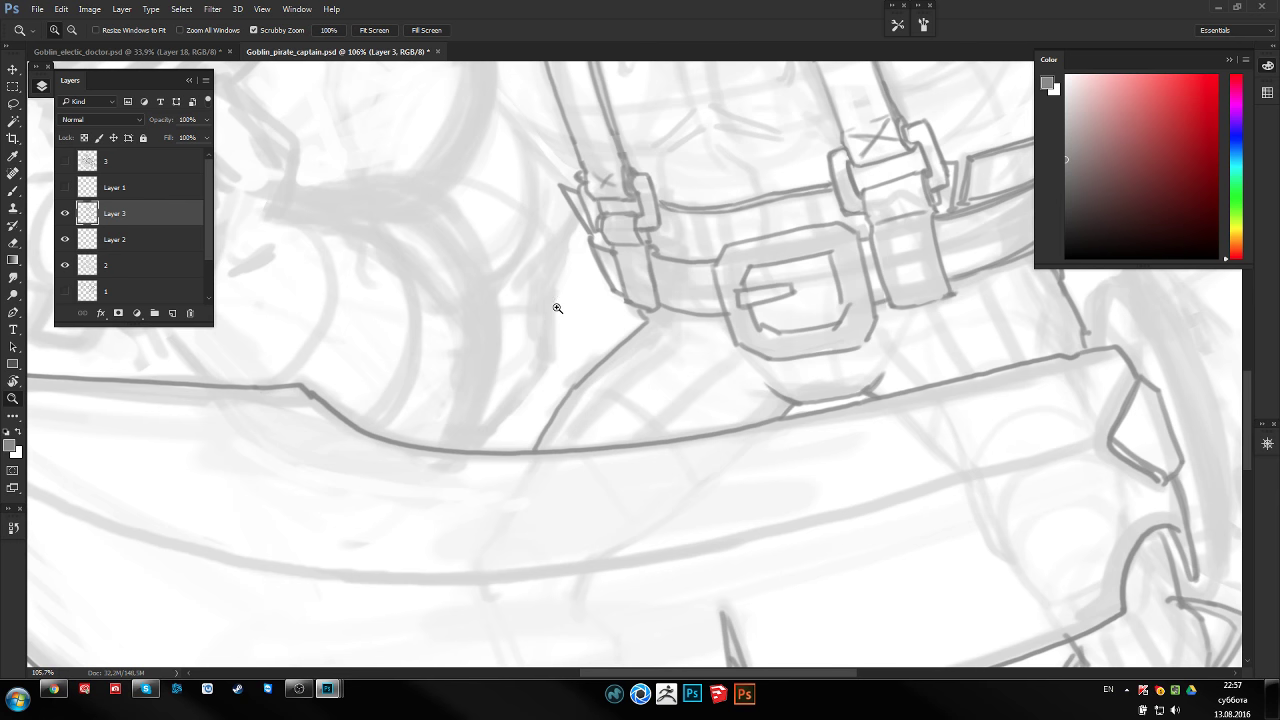
pyautogui.moveTo(563, 297)
pyautogui.mouseDown()
pyautogui.moveTo(577, 333)
pyautogui.moveTo(609, 280)
pyautogui.mouseUp()
pyautogui.press('b')
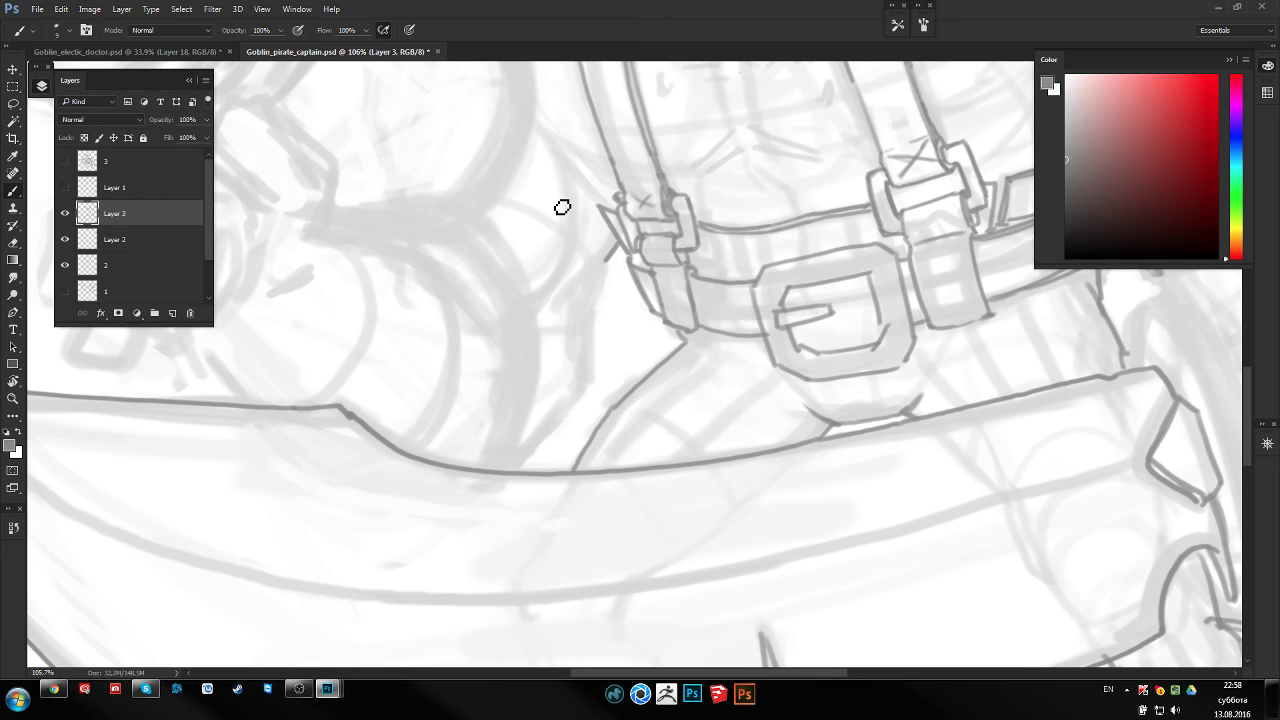
pyautogui.moveTo(632, 328); pyautogui.dragTo(614, 270)
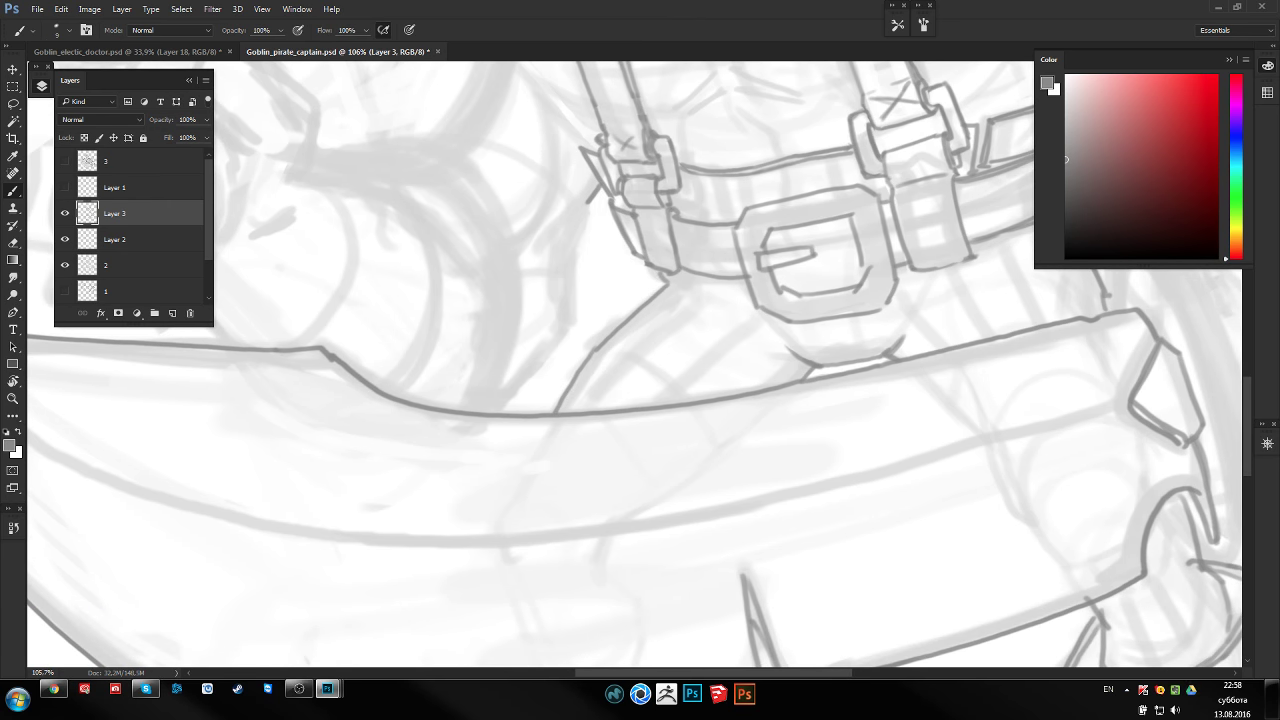
pyautogui.moveTo(592, 408); pyautogui.dragTo(580, 380)
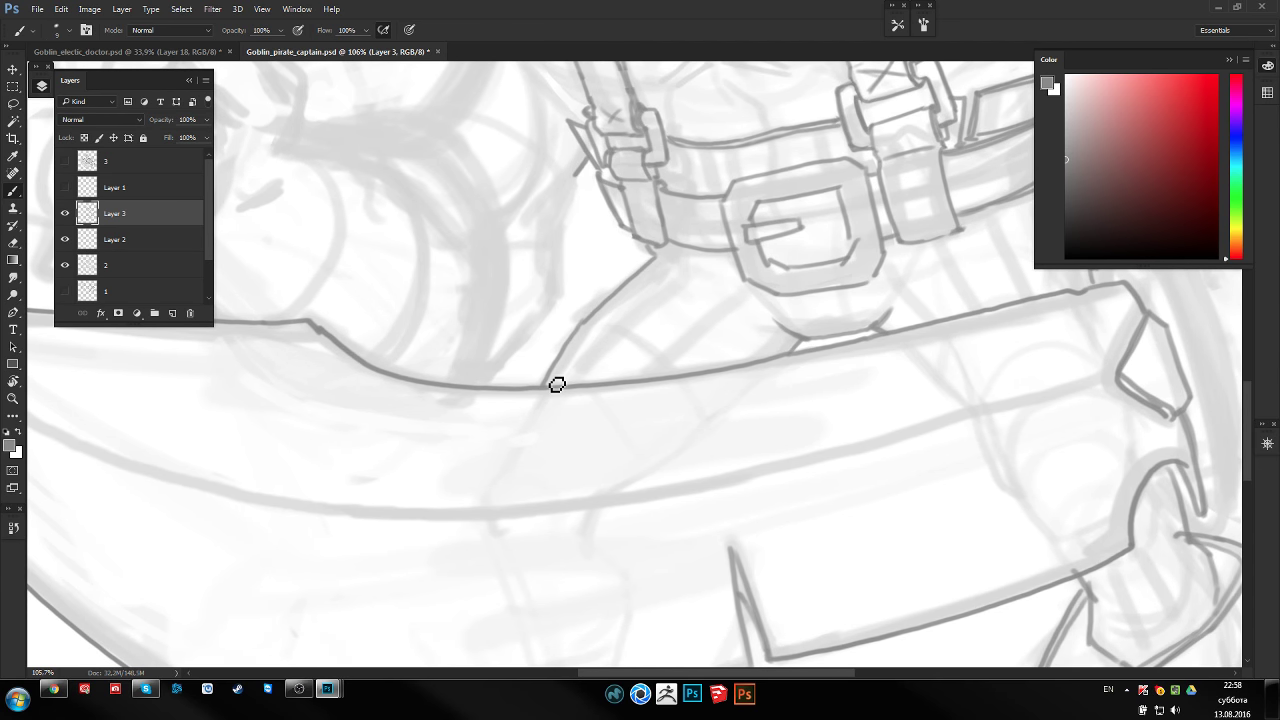
pyautogui.moveTo(560, 460); pyautogui.dragTo(535, 463)
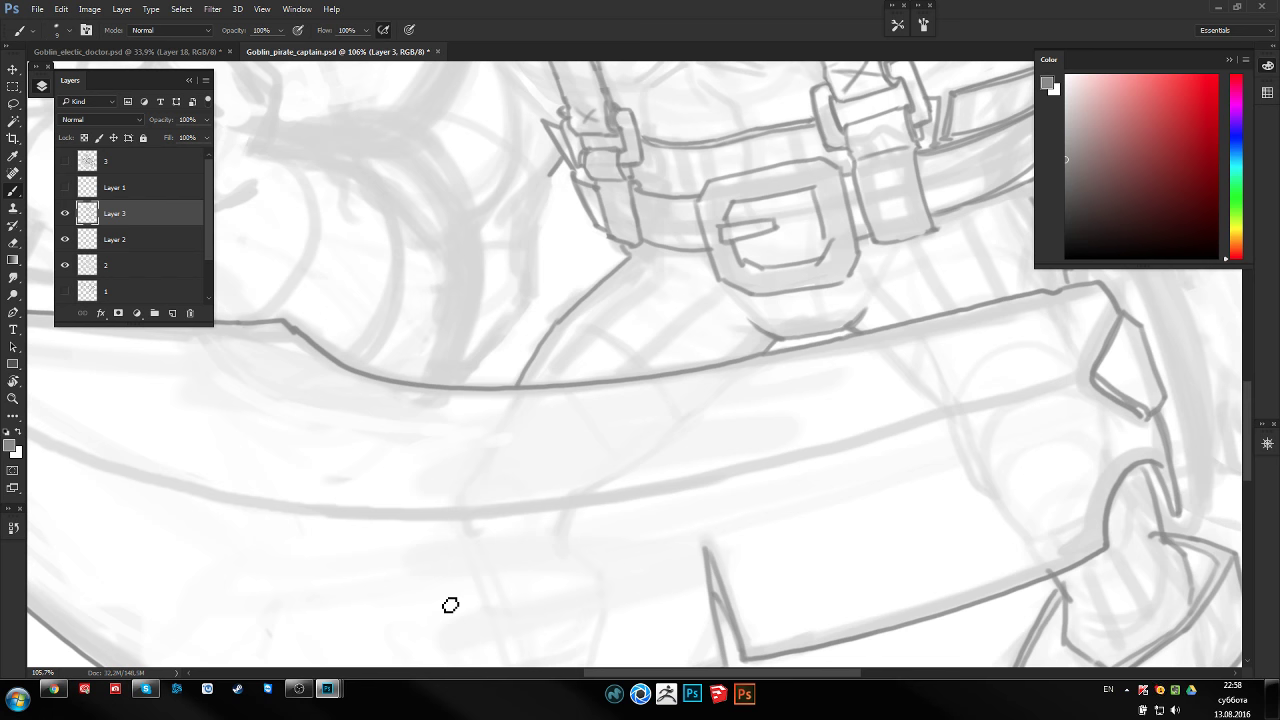
pyautogui.scroll(1, 642, 395)
# Erase and redraw the diagonal leg line below the belt
pyautogui.press('e')
pyautogui.scroll(2, 616, 406)
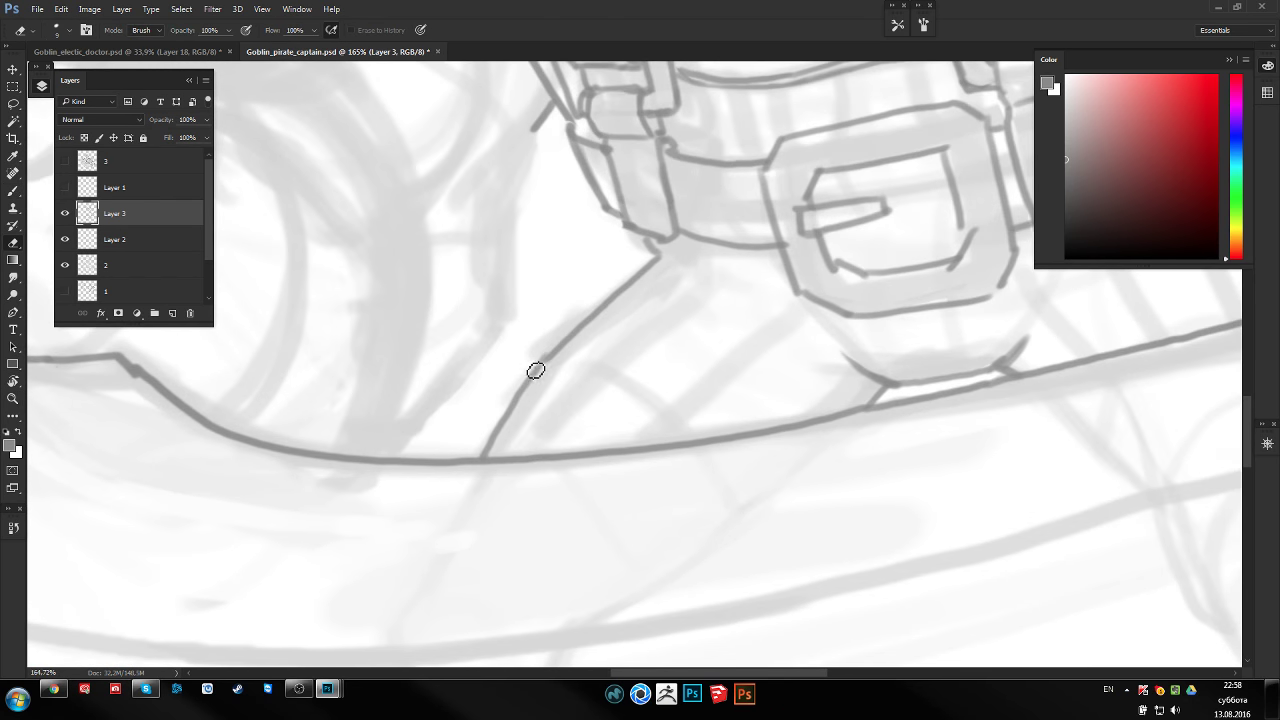
pyautogui.moveTo(535, 370); pyautogui.dragTo(510, 422)
pyautogui.press('b')
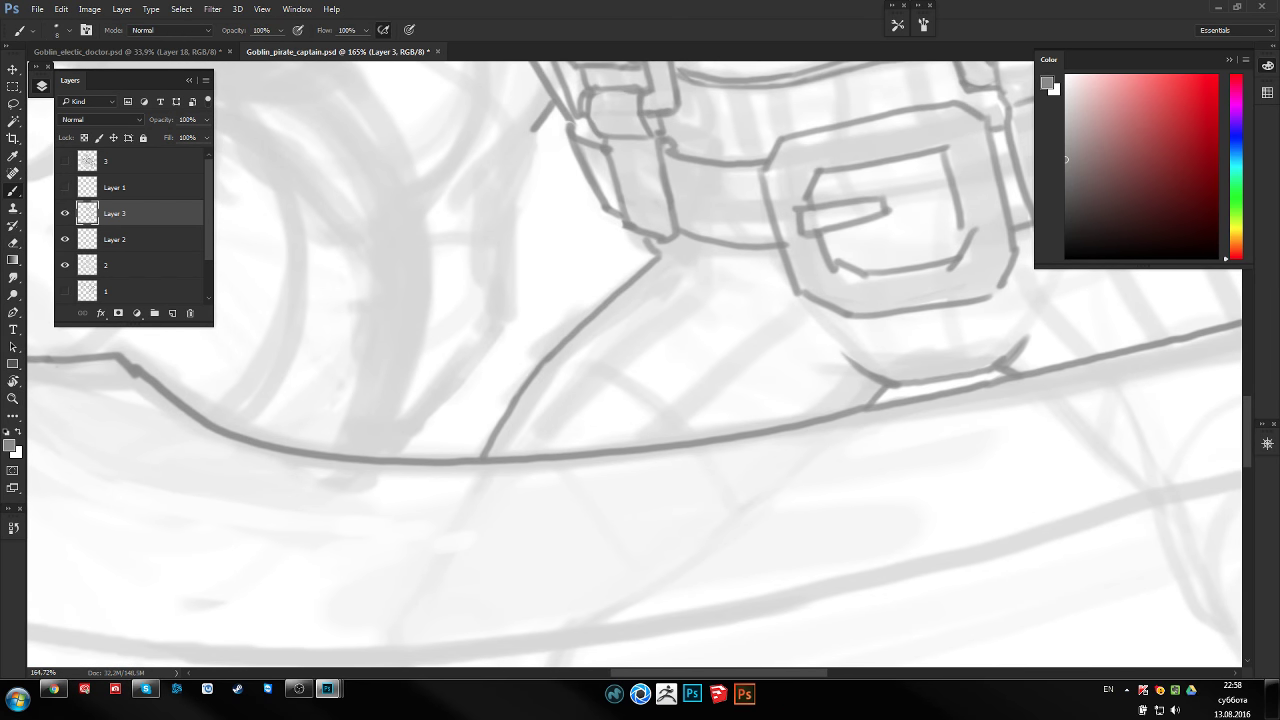
pyautogui.scroll(-5, 500, 357)
pyautogui.scroll(2, 523, 489)
# Add short crease strokes and curved folds on the trousers around the buckle
pyautogui.moveTo(523, 489); pyautogui.dragTo(188, 532)
pyautogui.moveTo(789, 378); pyautogui.dragTo(919, 325)
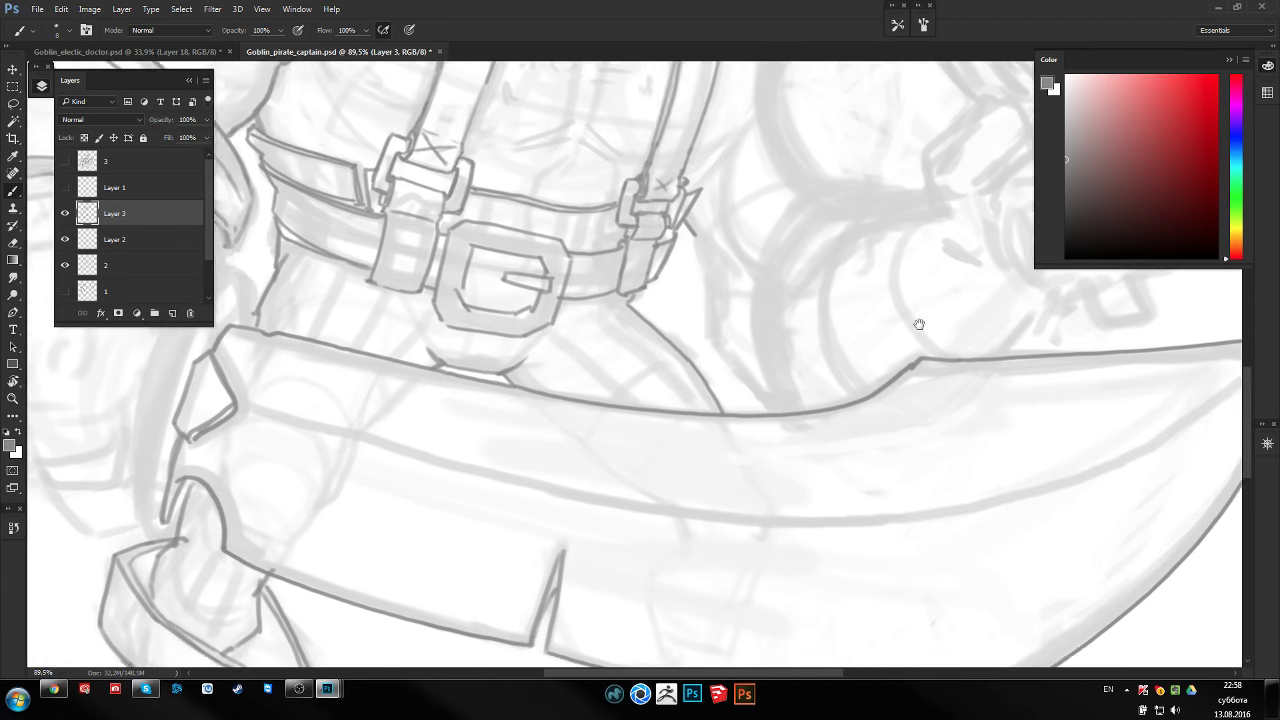
pyautogui.scroll(2, 671, 294)
pyautogui.scroll(2, 671, 294)
pyautogui.moveTo(637, 322); pyautogui.dragTo(610, 310)
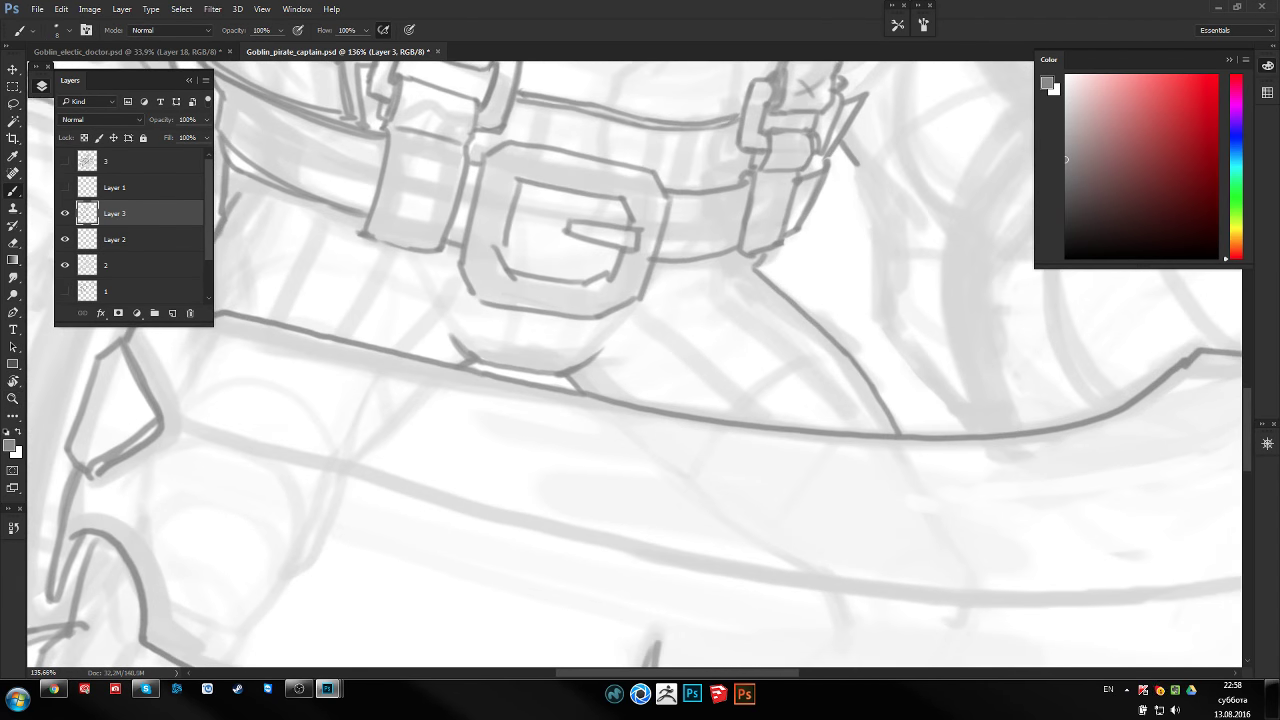
pyautogui.moveTo(746, 280)
pyautogui.mouseDown()
pyautogui.moveTo(660, 306)
pyautogui.moveTo(650, 330)
pyautogui.moveTo(757, 342)
pyautogui.mouseUp()
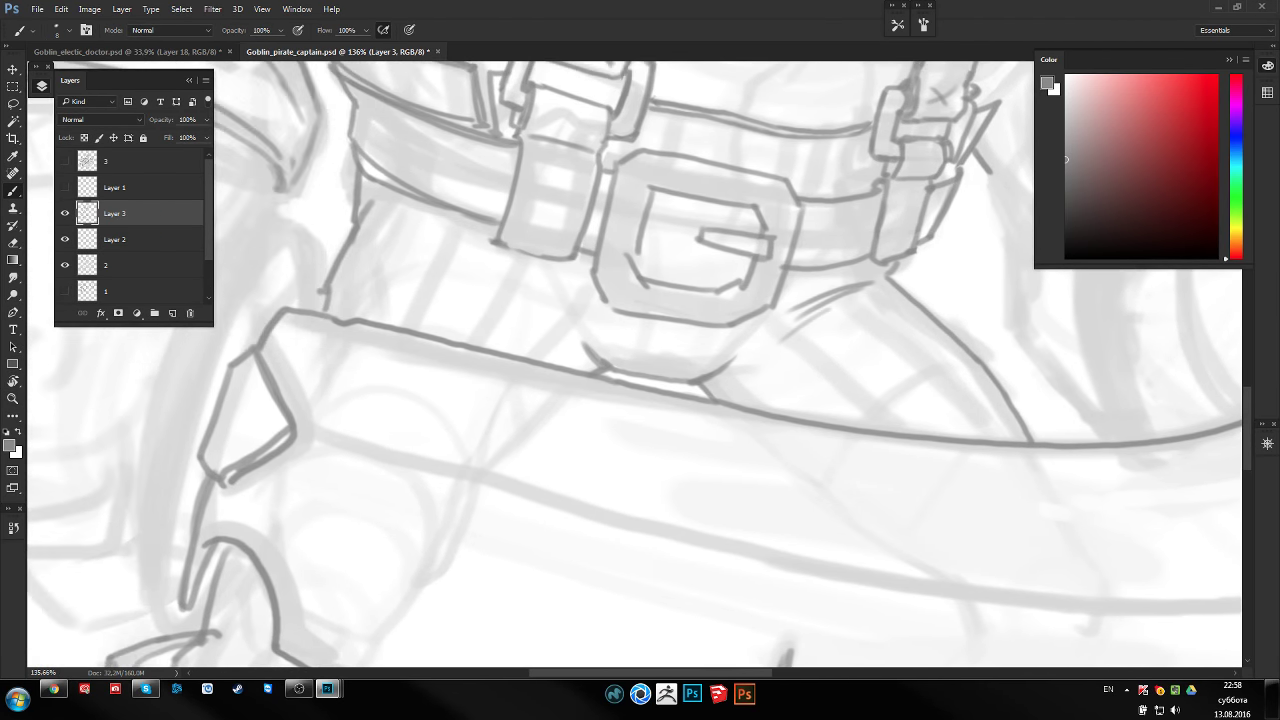
pyautogui.moveTo(534, 275)
pyautogui.mouseDown()
pyautogui.moveTo(573, 345)
pyautogui.moveTo(588, 340)
pyautogui.mouseUp()
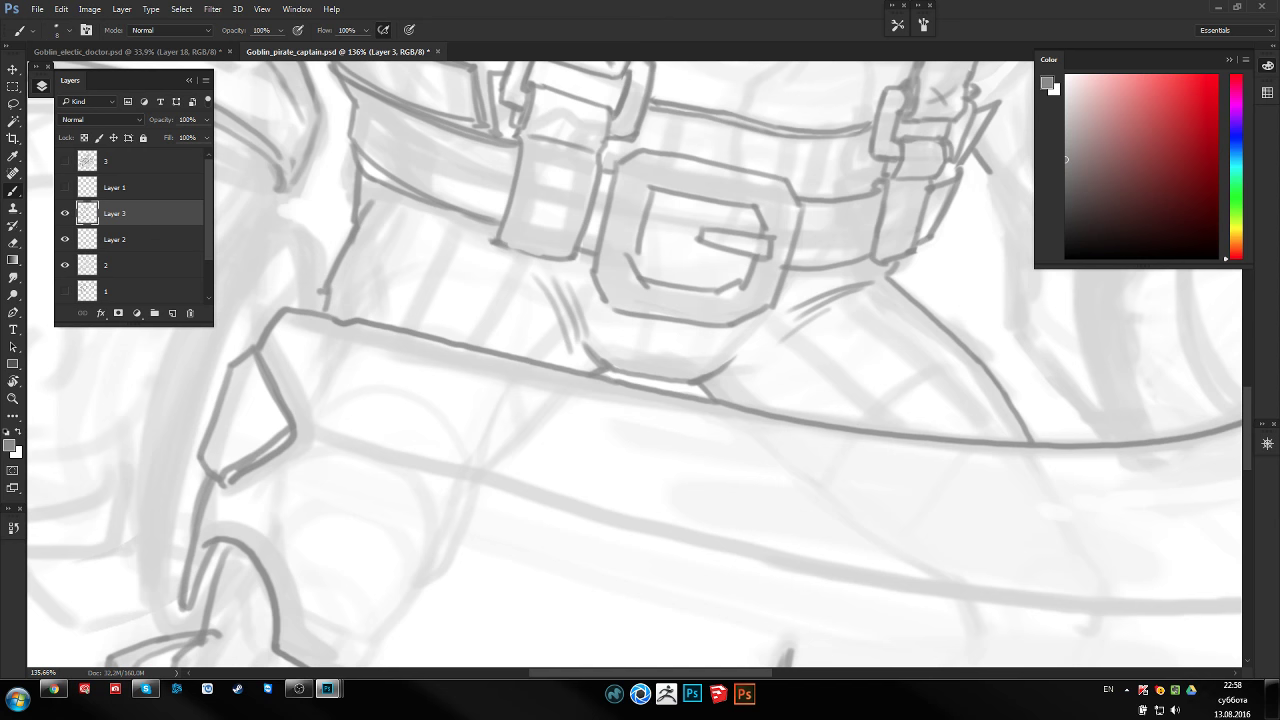
pyautogui.moveTo(377, 218)
pyautogui.mouseDown()
pyautogui.moveTo(422, 211)
pyautogui.moveTo(464, 240)
pyautogui.mouseUp()
# Pan the view over to the sleeve and fist area
pyautogui.hscroll(1, 717, 305)
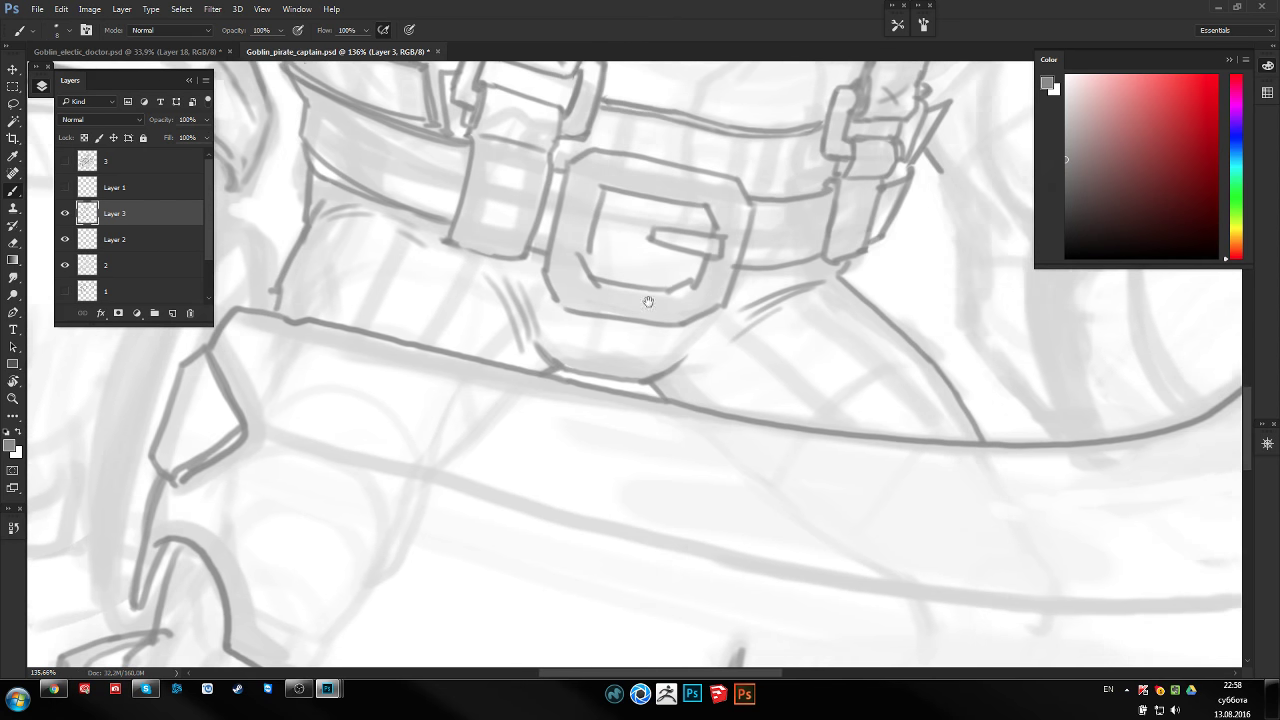
pyautogui.scroll(-3, 694, 349)
pyautogui.hscroll(-5, 686, 337)
pyautogui.moveTo(728, 333); pyautogui.dragTo(577, 380)
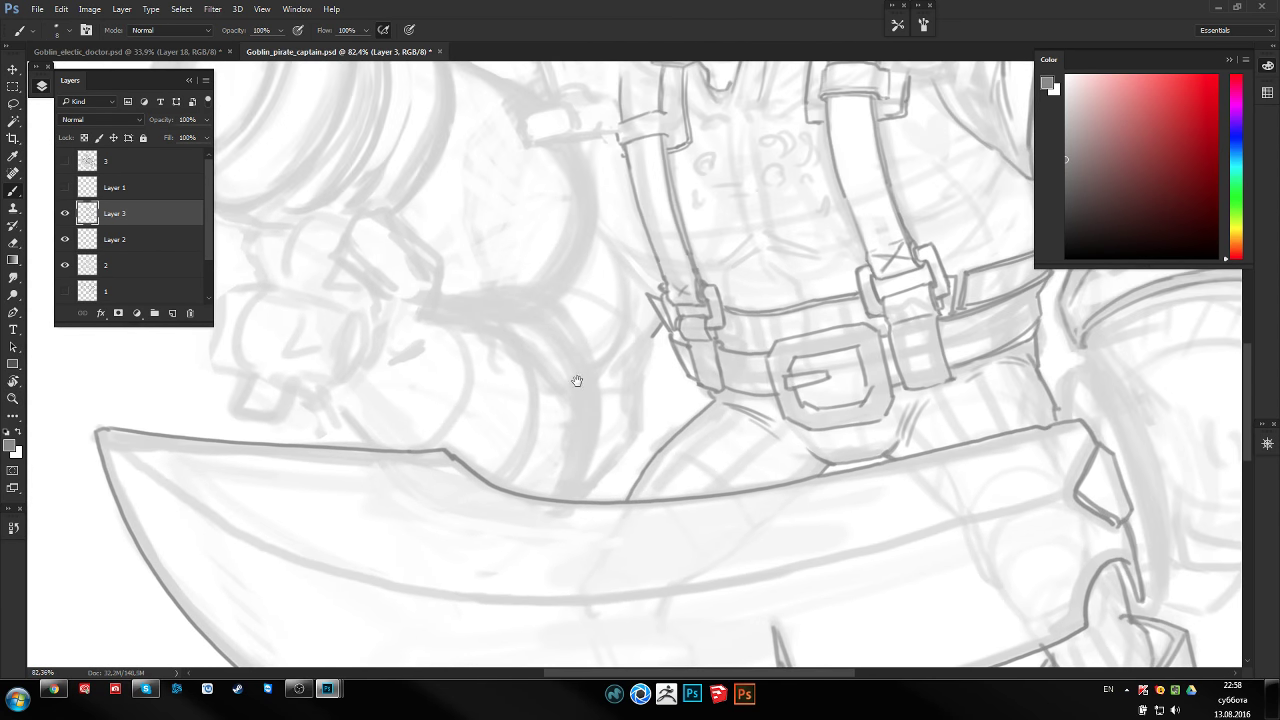
pyautogui.scroll(3, 580, 370)
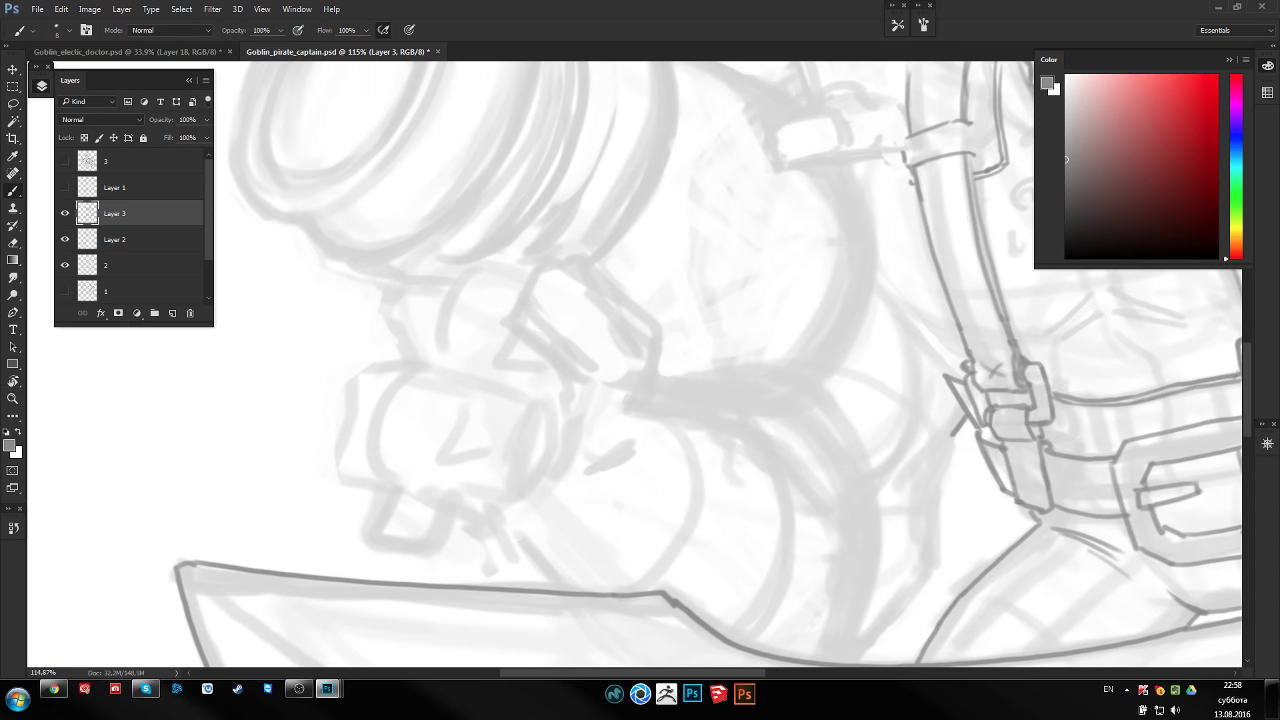
# Ink the sleeve cuff's top and lower edges and the hand's left side and bottom curve
pyautogui.moveTo(560, 252)
pyautogui.mouseDown()
pyautogui.moveTo(512, 296)
pyautogui.moveTo(572, 261)
pyautogui.mouseUp()
pyautogui.moveTo(498, 298); pyautogui.dragTo(520, 333)
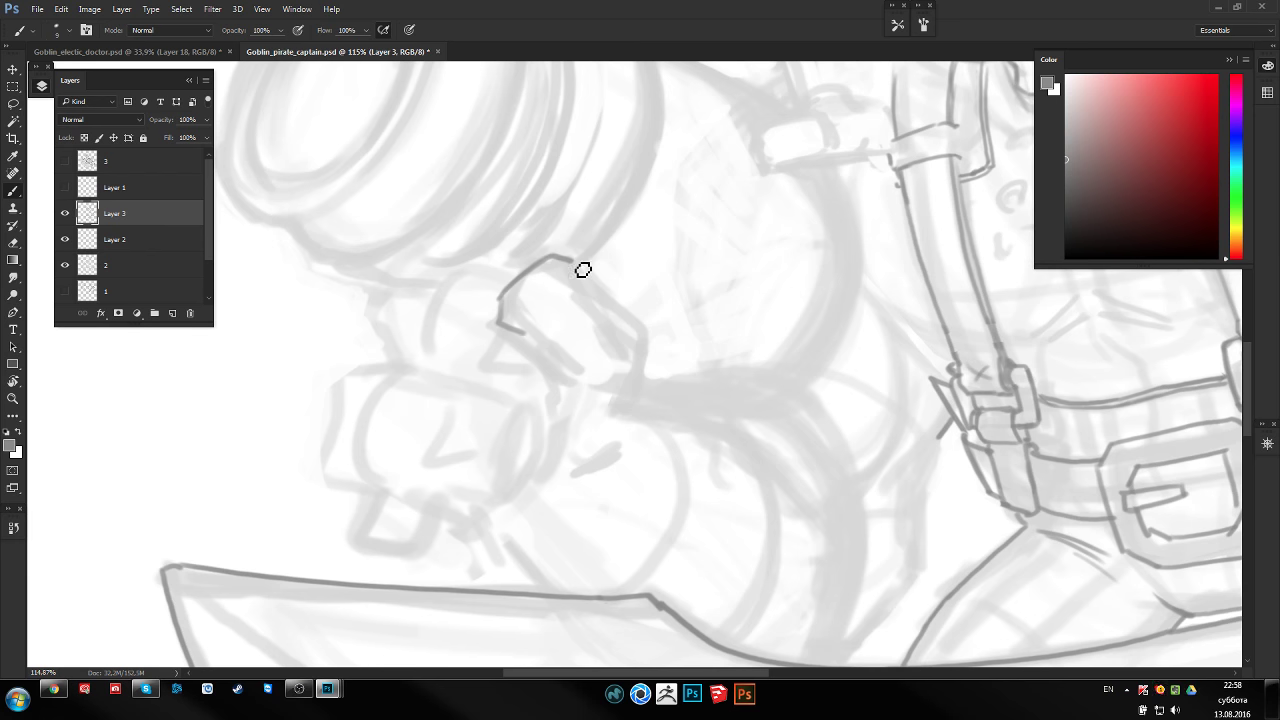
pyautogui.moveTo(572, 260)
pyautogui.mouseDown()
pyautogui.moveTo(637, 330)
pyautogui.moveTo(640, 395)
pyautogui.mouseUp()
pyautogui.moveTo(500, 327)
pyautogui.mouseDown()
pyautogui.moveTo(562, 376)
pyautogui.moveTo(538, 425)
pyautogui.mouseUp()
pyautogui.moveTo(604, 352); pyautogui.dragTo(603, 396)
pyautogui.moveTo(530, 422); pyautogui.dragTo(601, 414)
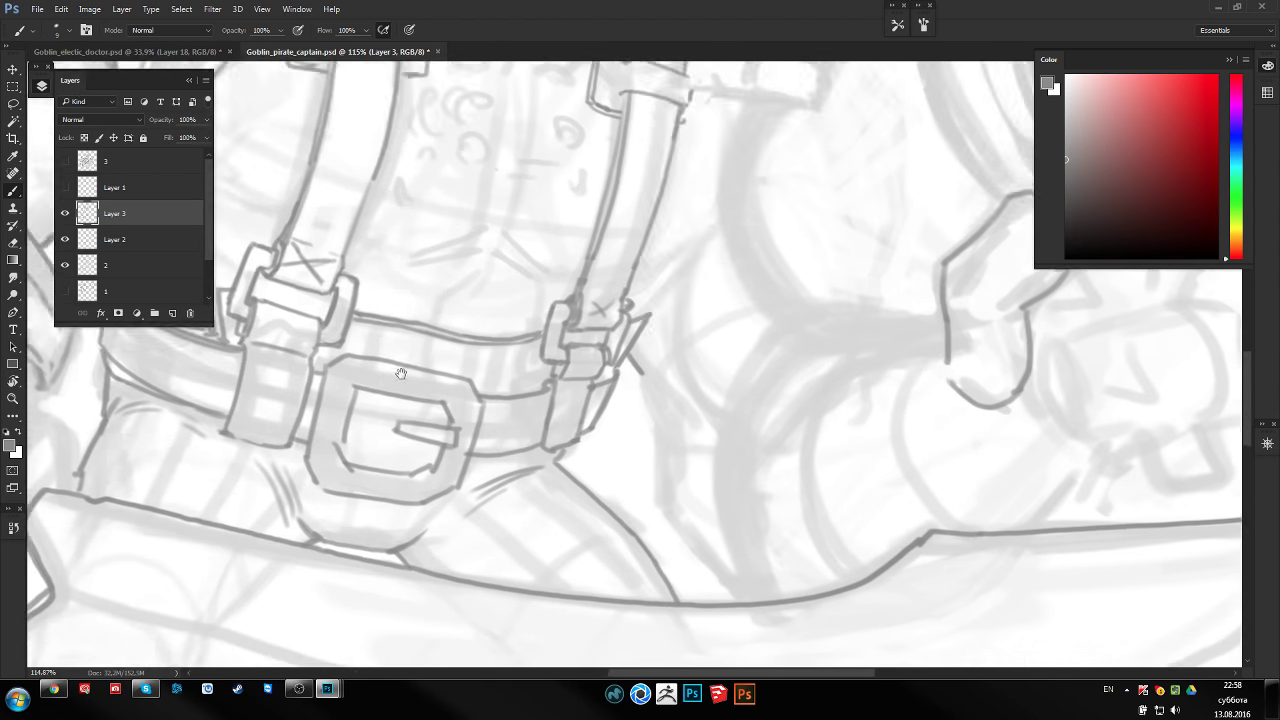
# Erase the hand's bottom curve and redraw its right contour
pyautogui.moveTo(1000, 400); pyautogui.dragTo(628, 366)
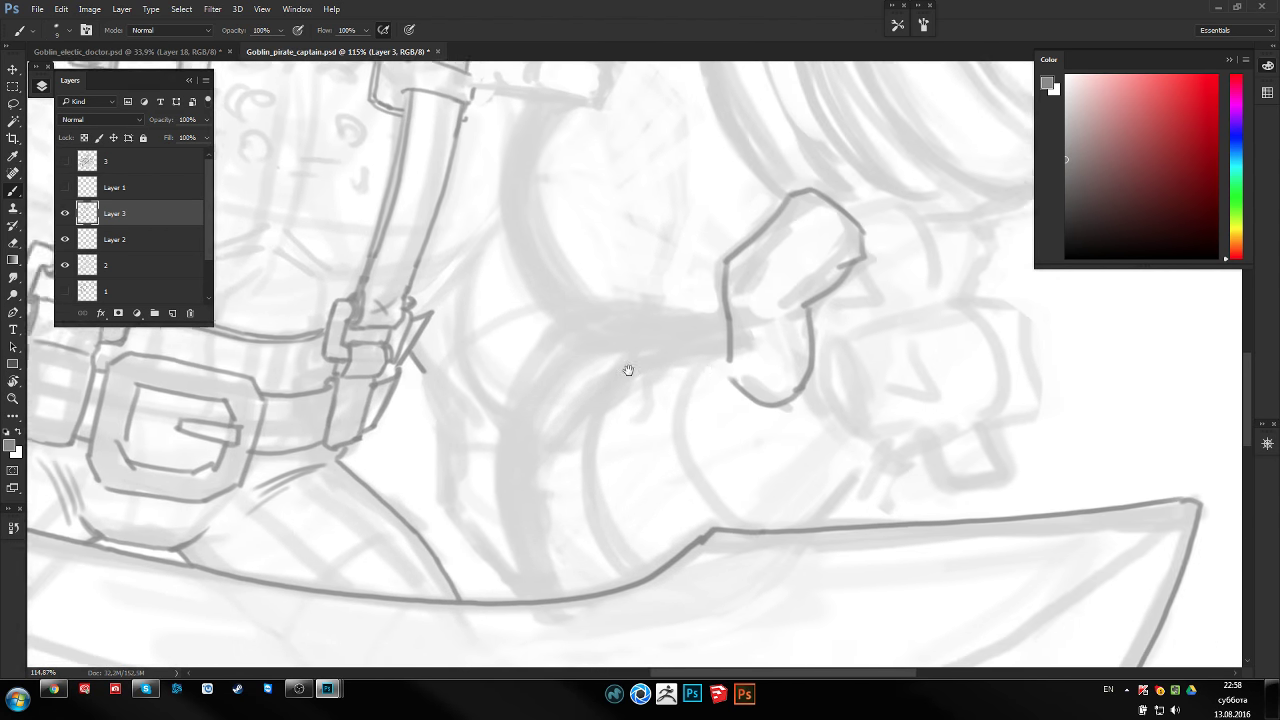
pyautogui.press('e')
pyautogui.moveTo(512, 392)
pyautogui.mouseDown()
pyautogui.moveTo(545, 422)
pyautogui.moveTo(575, 410)
pyautogui.mouseUp()
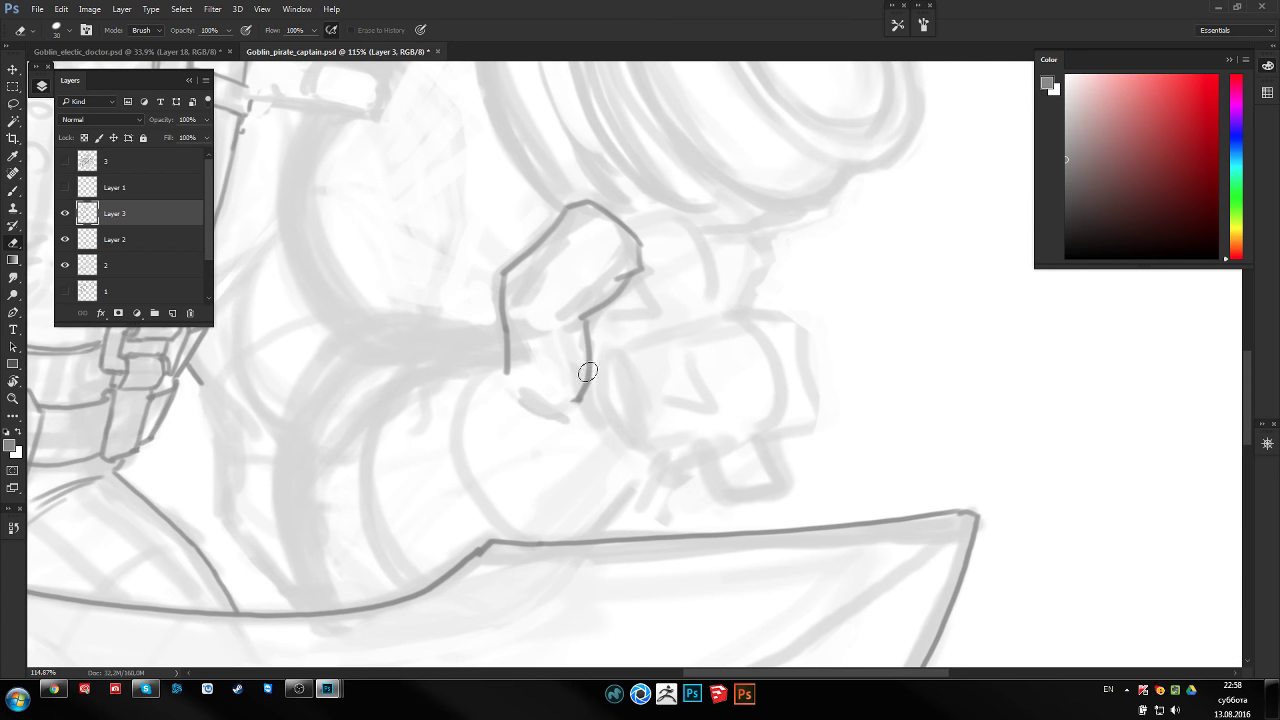
pyautogui.moveTo(586, 366); pyautogui.dragTo(563, 383)
pyautogui.moveTo(585, 335)
pyautogui.mouseDown()
pyautogui.moveTo(580, 374)
pyautogui.moveTo(588, 345)
pyautogui.moveTo(543, 417)
pyautogui.mouseUp()
pyautogui.press('b')
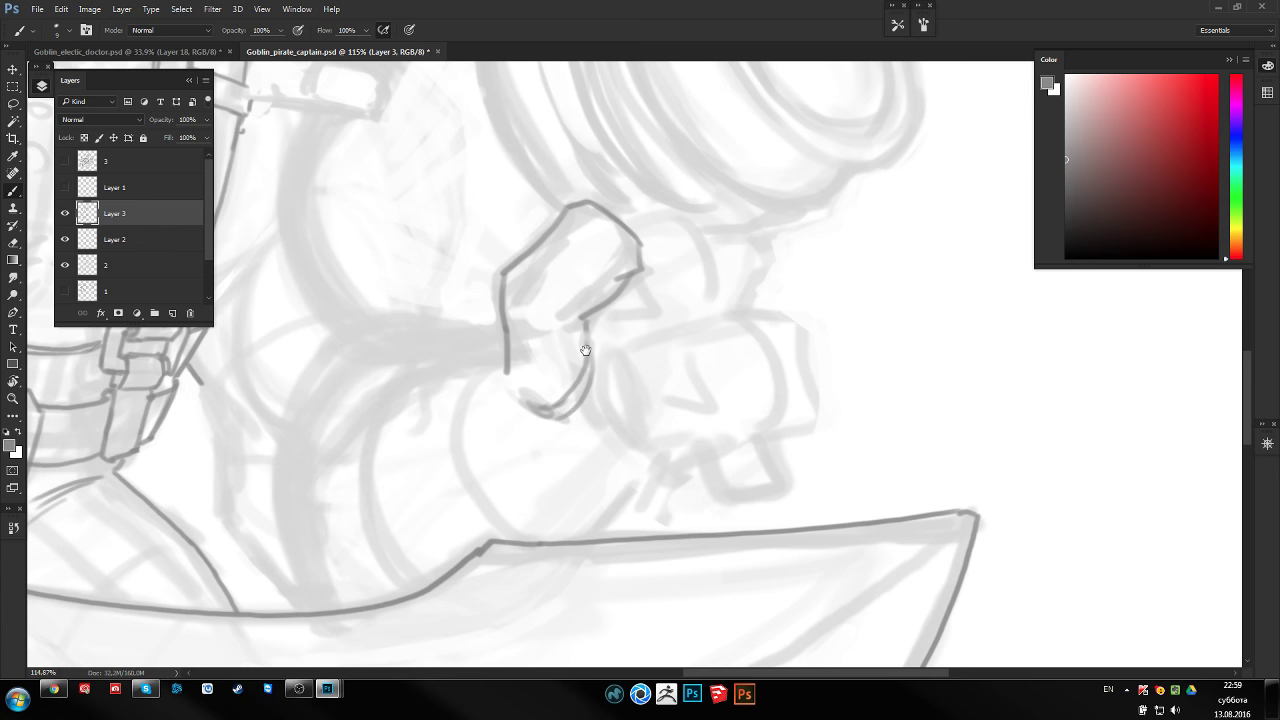
# Outline the fist's finger segments and lower block, finishing its right edge and bottom
pyautogui.moveTo(586, 354)
pyautogui.mouseDown()
pyautogui.moveTo(566, 360)
pyautogui.moveTo(735, 314)
pyautogui.mouseUp()
pyautogui.moveTo(750, 241); pyautogui.dragTo(740, 312)
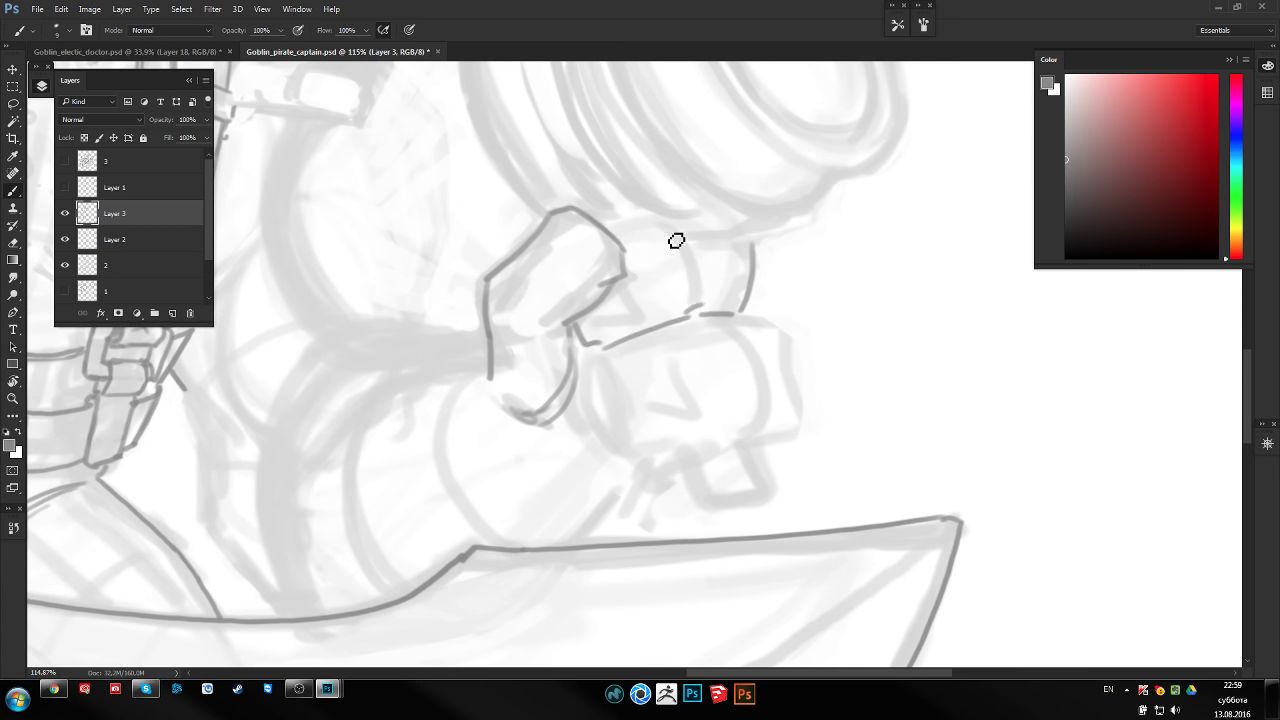
pyautogui.moveTo(688, 232)
pyautogui.mouseDown()
pyautogui.moveTo(696, 305)
pyautogui.moveTo(750, 241)
pyautogui.moveTo(623, 237)
pyautogui.moveTo(696, 225)
pyautogui.mouseUp()
pyautogui.moveTo(576, 313)
pyautogui.mouseDown()
pyautogui.moveTo(597, 406)
pyautogui.moveTo(710, 395)
pyautogui.moveTo(698, 283)
pyautogui.moveTo(738, 275)
pyautogui.moveTo(757, 358)
pyautogui.moveTo(740, 384)
pyautogui.mouseUp()
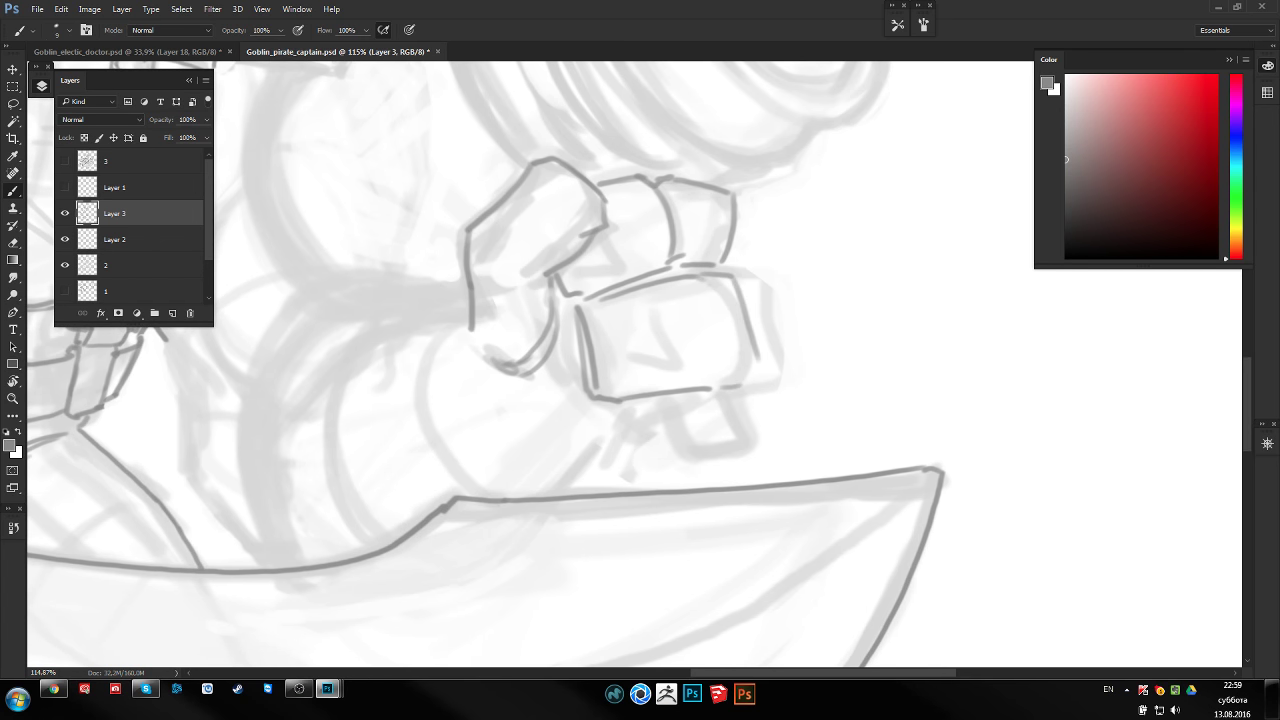
pyautogui.moveTo(618, 404); pyautogui.dragTo(665, 402)
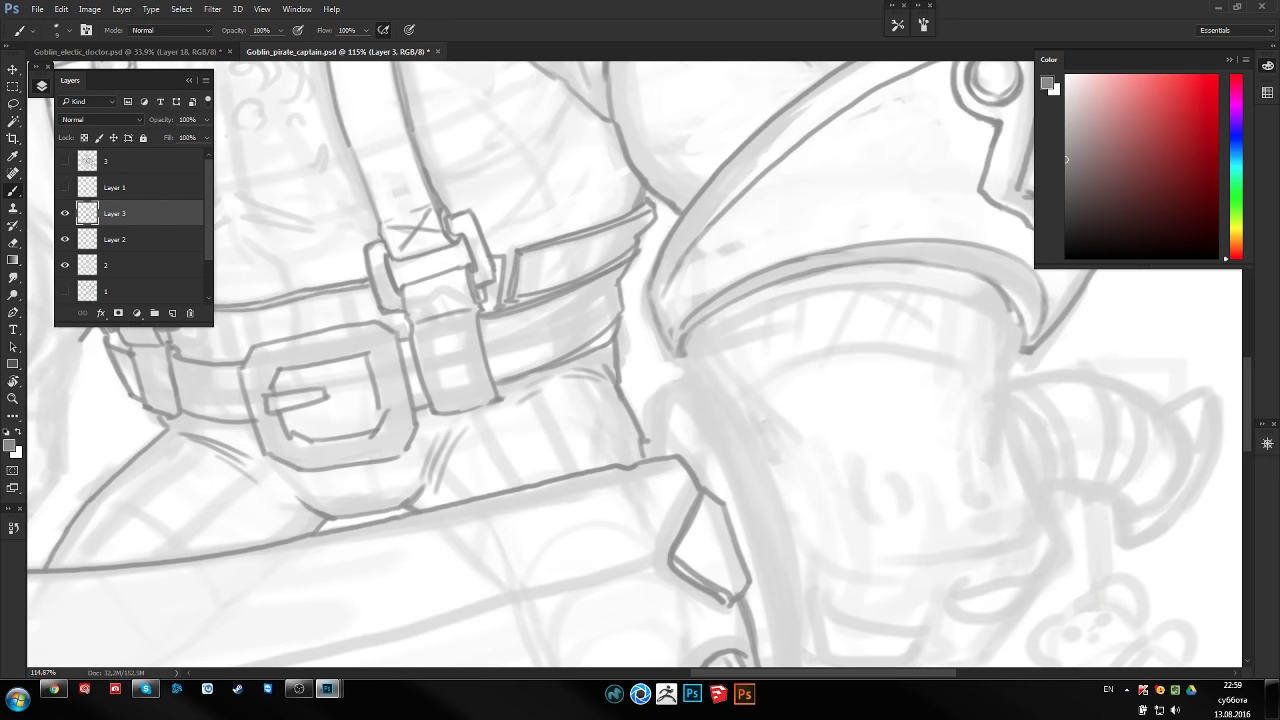
pyautogui.press('l')
pyautogui.scroll(-5, 494, 314)
# Lasso the lower fist block, free-transform it shorter vertically, commit and deselect
pyautogui.scroll(2, 494, 314)
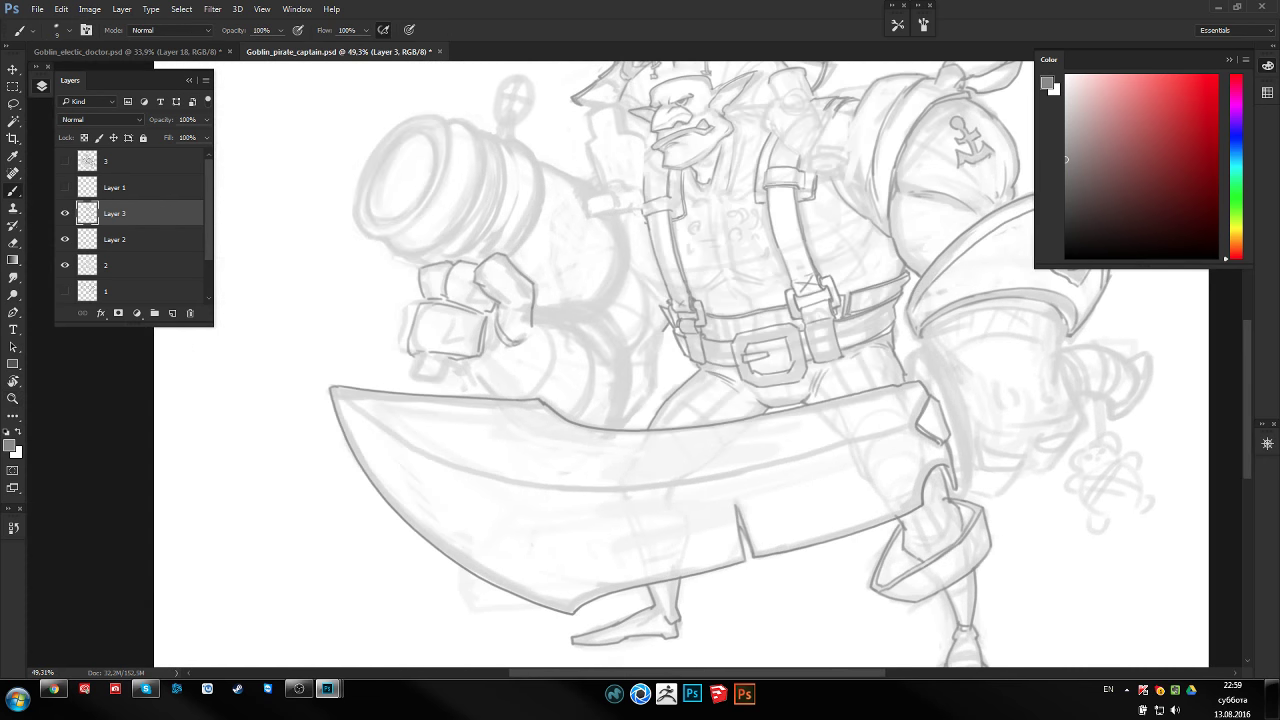
pyautogui.scroll(3, 494, 314)
pyautogui.scroll(2, 454, 387)
pyautogui.moveTo(359, 403)
pyautogui.mouseDown()
pyautogui.moveTo(548, 342)
pyautogui.moveTo(384, 345)
pyautogui.mouseUp()
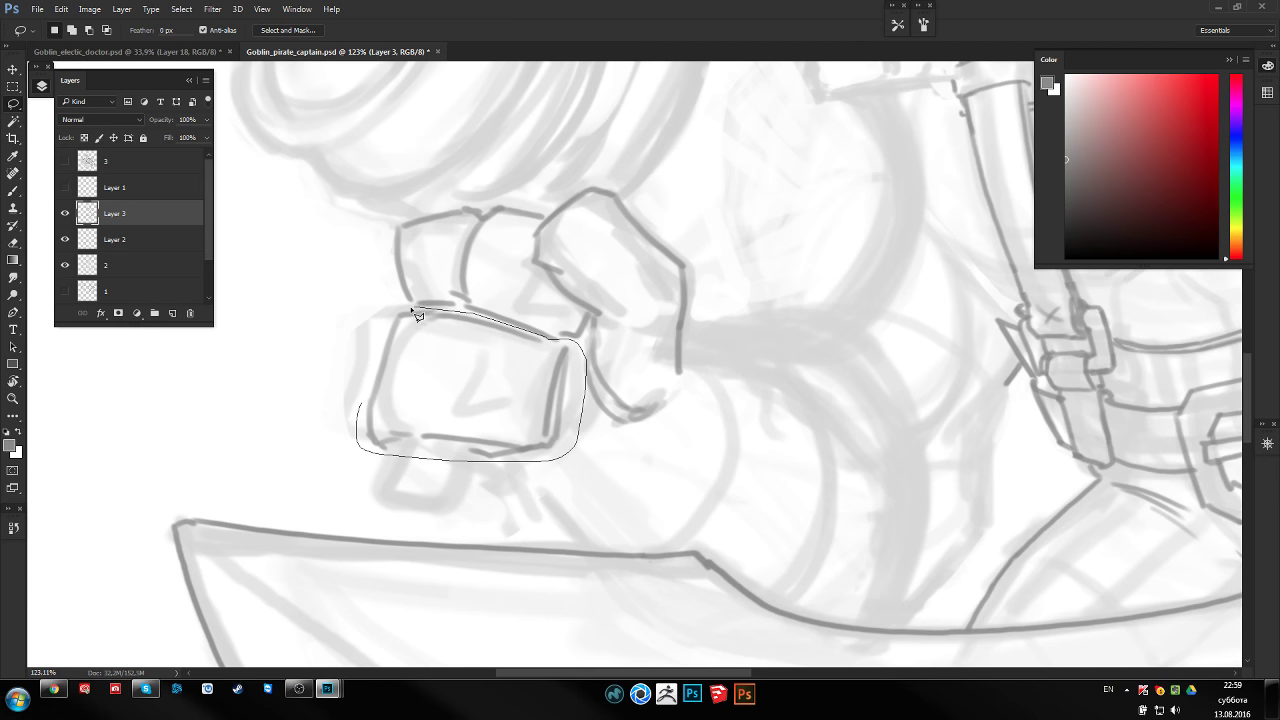
pyautogui.hotkey('ctrl', 't')
pyautogui.moveTo(468, 458)
pyautogui.mouseDown()
pyautogui.moveTo(470, 420)
pyautogui.moveTo(541, 335)
pyautogui.moveTo(489, 341)
pyautogui.moveTo(560, 328)
pyautogui.moveTo(569, 314)
pyautogui.moveTo(674, 337)
pyautogui.moveTo(711, 494)
pyautogui.moveTo(682, 494)
pyautogui.moveTo(707, 422)
pyautogui.moveTo(688, 500)
pyautogui.mouseUp()
pyautogui.press('Return')
pyautogui.hotkey('ctrl', 'd')
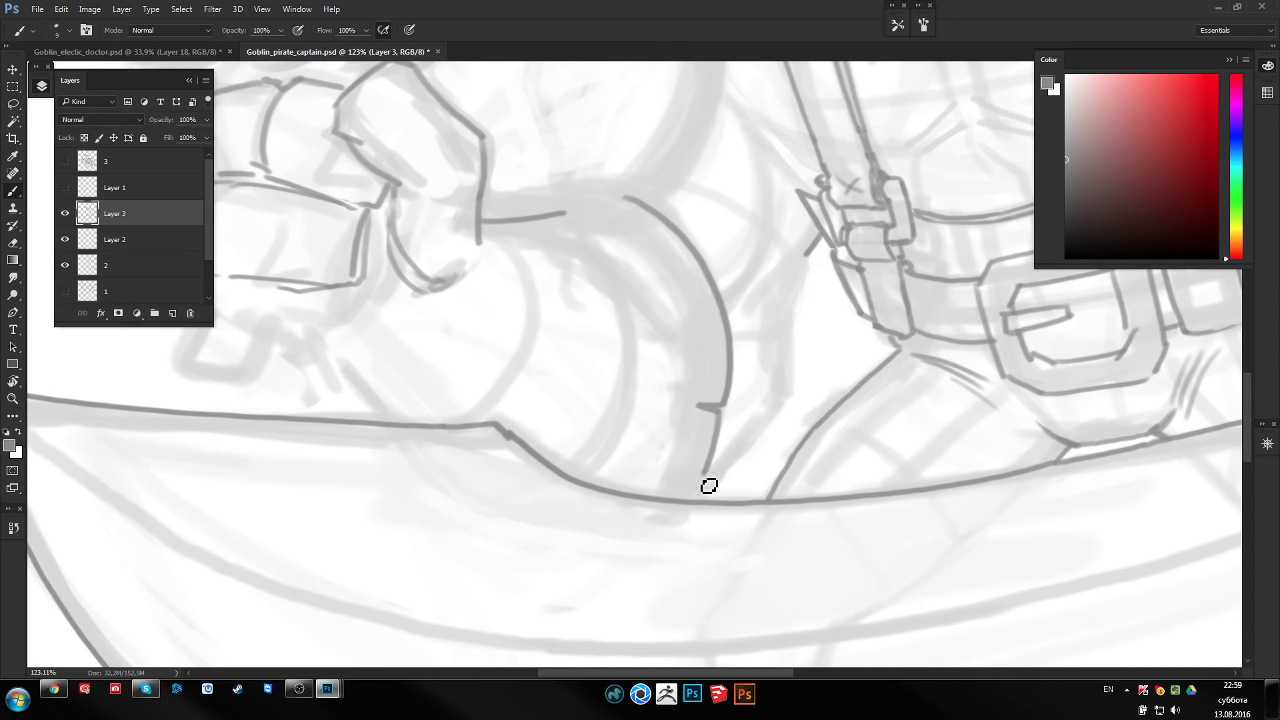
# Extend the curved arm line to the blade and trace the inner arm contour, undoing a stray stroke
pyautogui.moveTo(690, 426); pyautogui.dragTo(684, 458)
pyautogui.hotkey('ctrl', 'shift', 'h')
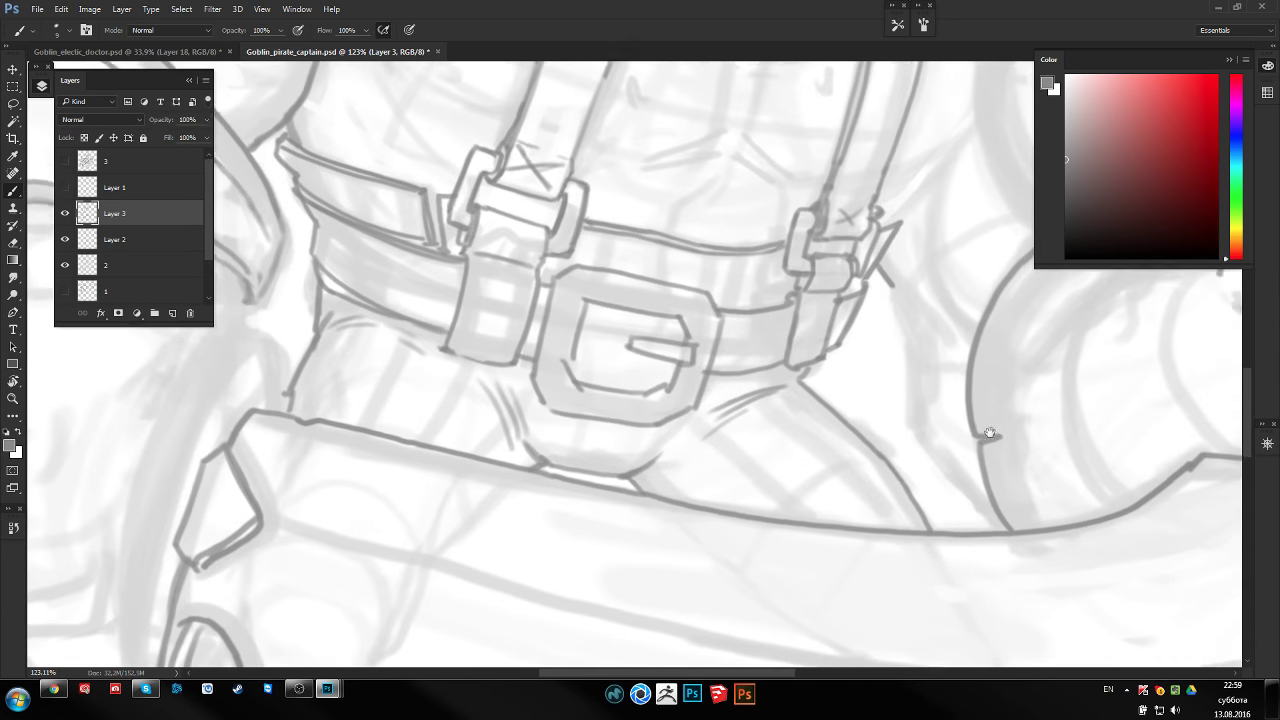
pyautogui.moveTo(575, 486); pyautogui.dragTo(491, 466)
pyautogui.moveTo(634, 294)
pyautogui.mouseDown()
pyautogui.moveTo(554, 343)
pyautogui.moveTo(528, 385)
pyautogui.mouseUp()
pyautogui.hotkey('ctrl', 'z')
pyautogui.moveTo(562, 360); pyautogui.dragTo(602, 552)
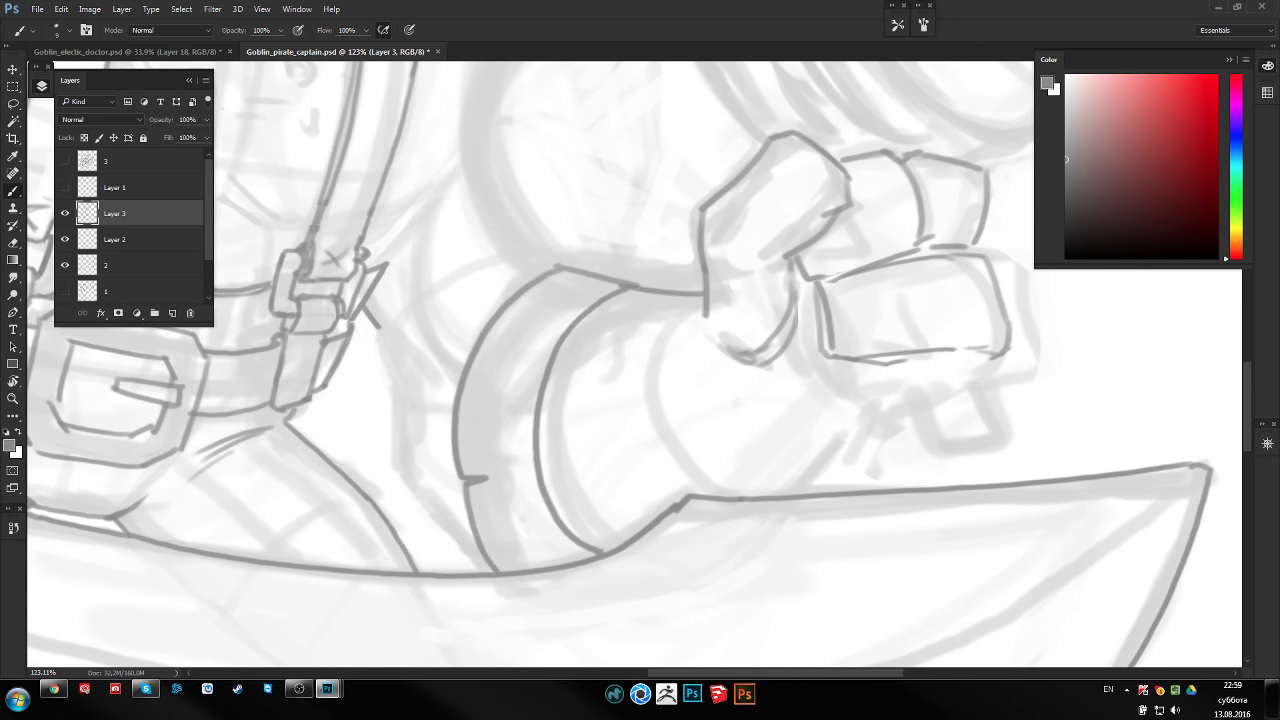
# Reframe the view on the belt buckle, arm, blade and fist, toggling Eraser and Brush
pyautogui.moveTo(600, 260)
pyautogui.mouseDown()
pyautogui.moveTo(576, 288)
pyautogui.moveTo(840, 314)
pyautogui.mouseUp()
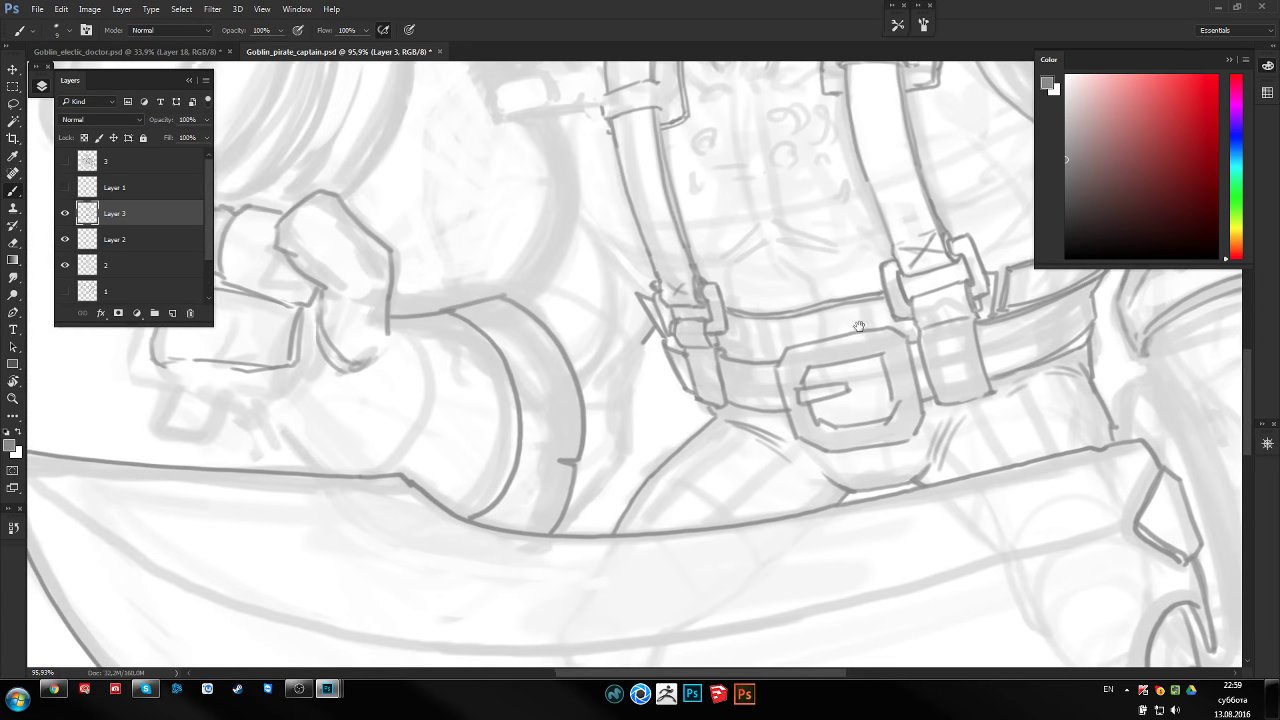
pyautogui.moveTo(563, 303); pyautogui.dragTo(643, 306)
pyautogui.press('e')
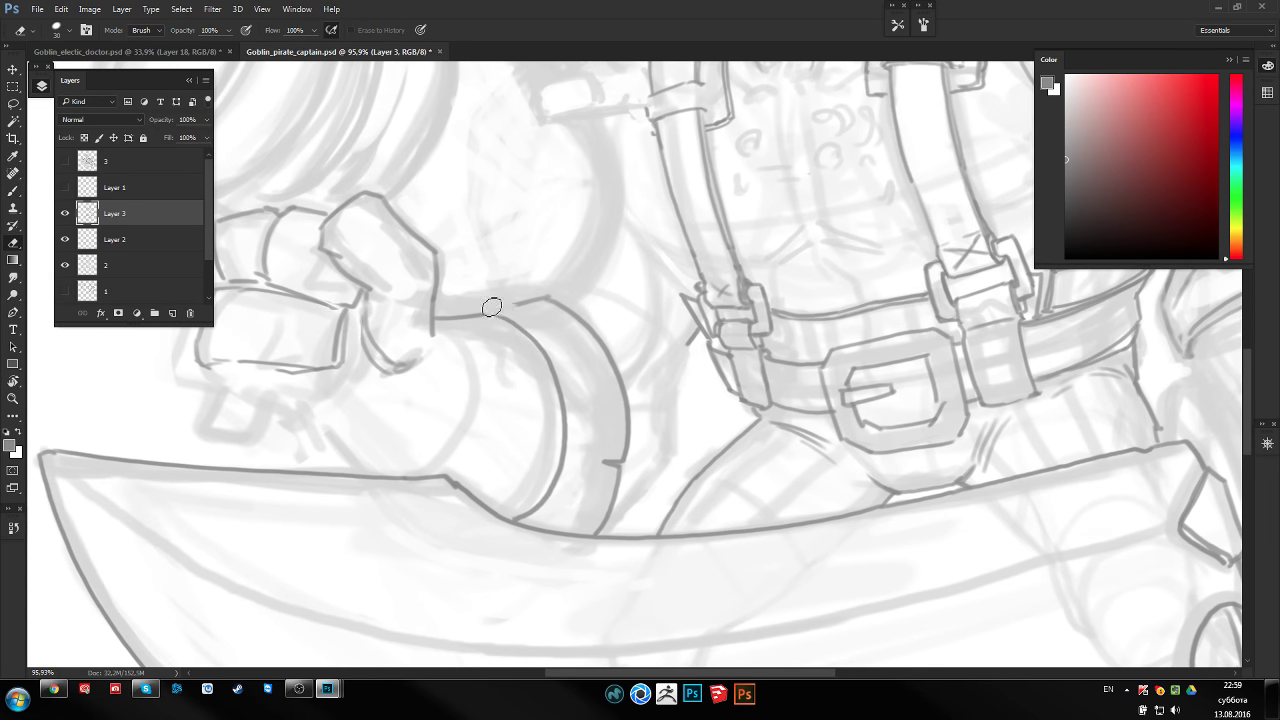
pyautogui.press('b')
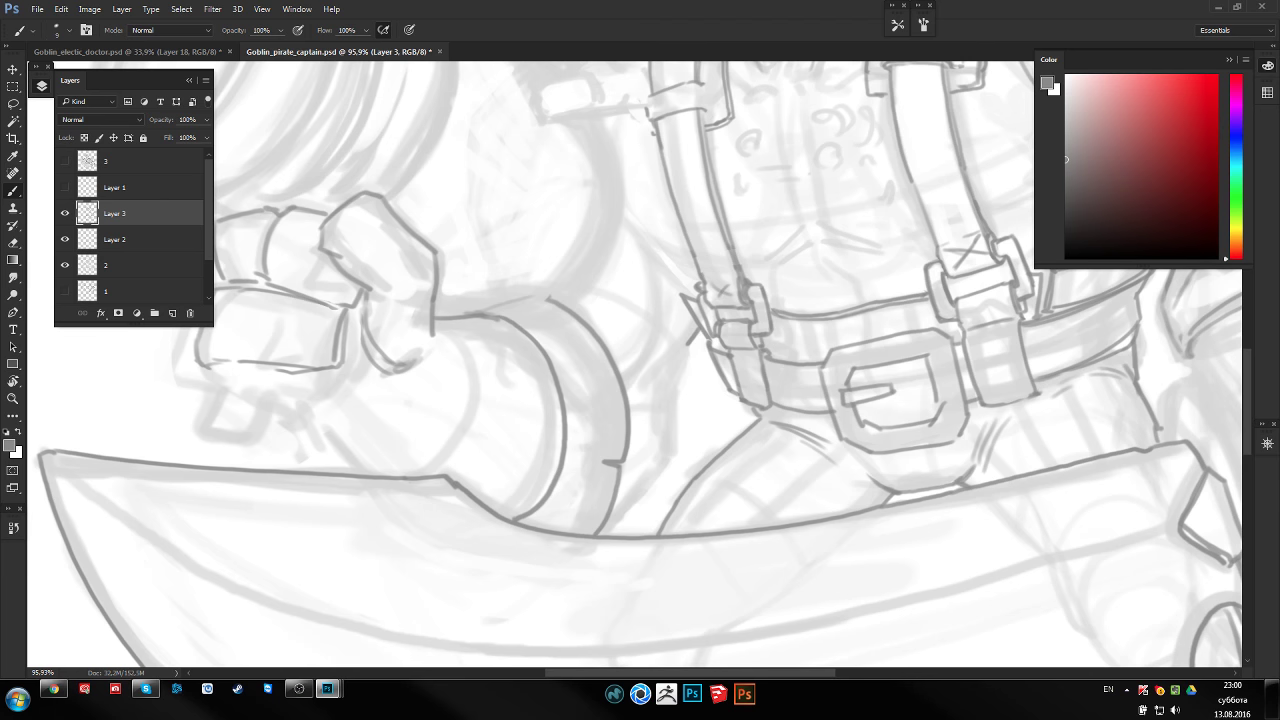
pyautogui.moveTo(622, 324); pyautogui.dragTo(640, 328)
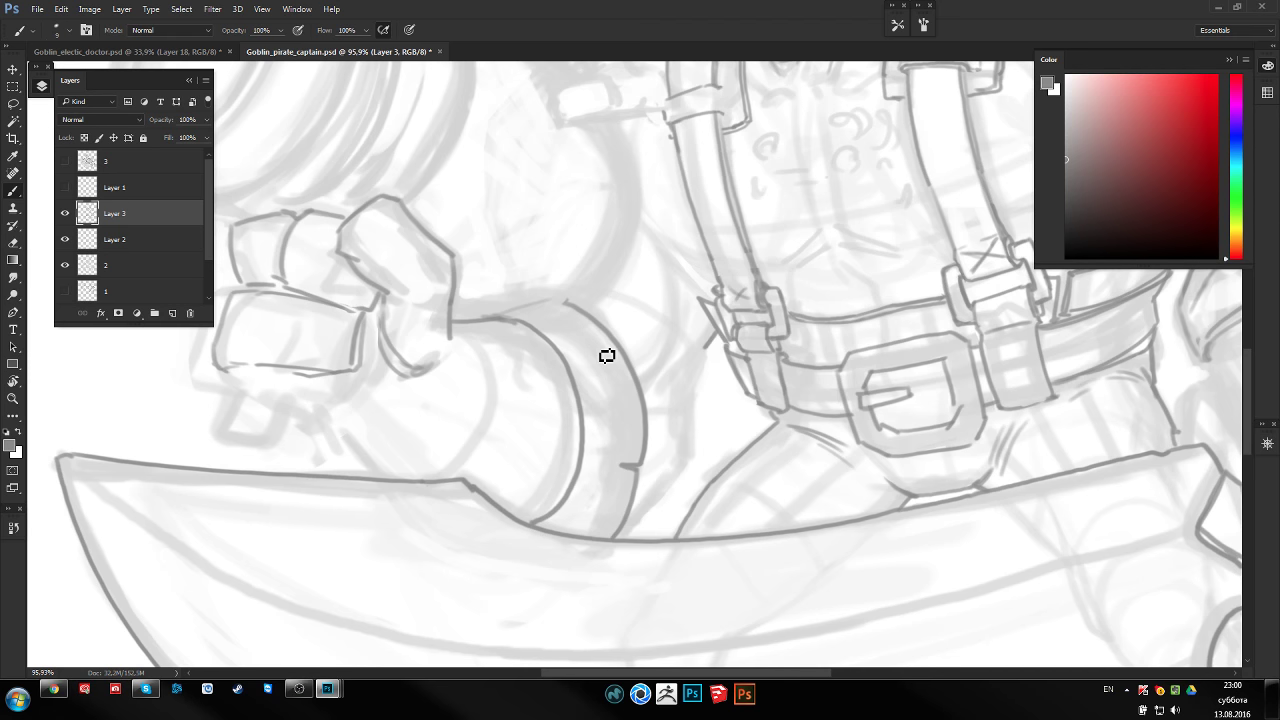
pyautogui.moveTo(466, 363); pyautogui.dragTo(594, 349)
# Erase the stray line and old lower edge of the bottom finger, then redraw it
pyautogui.press('e')
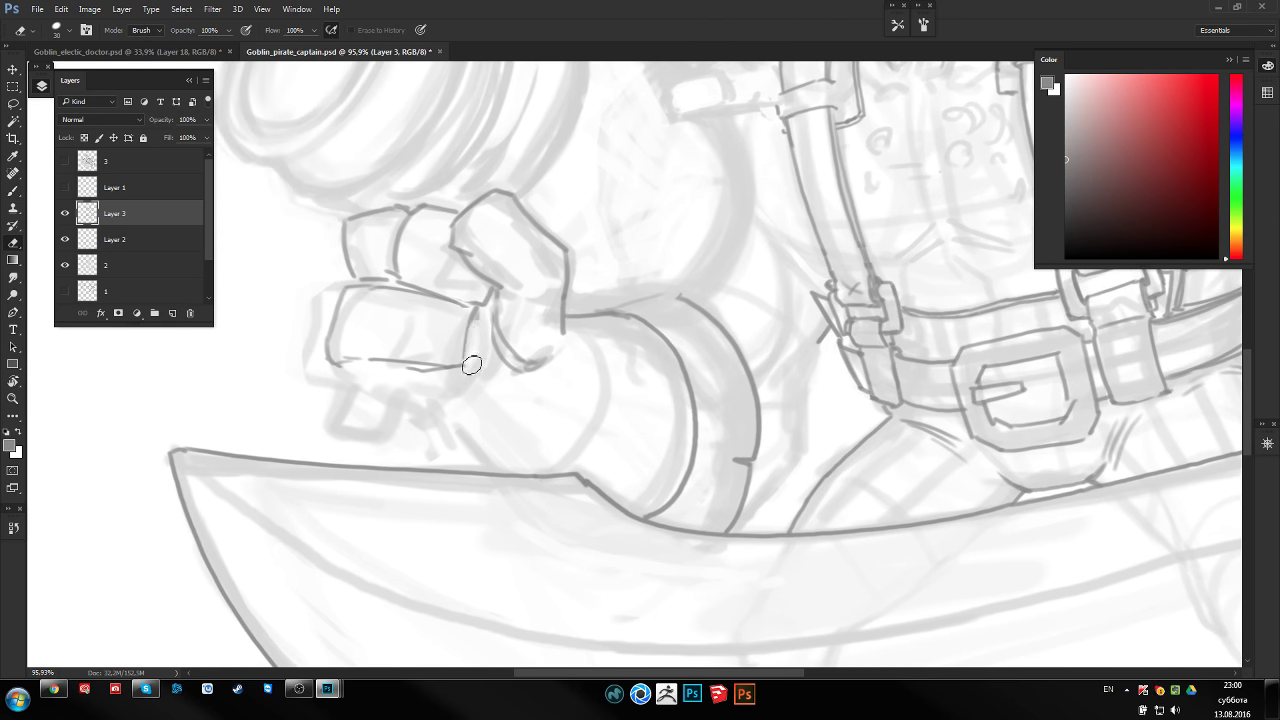
pyautogui.moveTo(471, 365); pyautogui.dragTo(474, 318)
pyautogui.moveTo(340, 357); pyautogui.dragTo(456, 368)
pyautogui.press('b')
pyautogui.moveTo(332, 360); pyautogui.dragTo(440, 378)
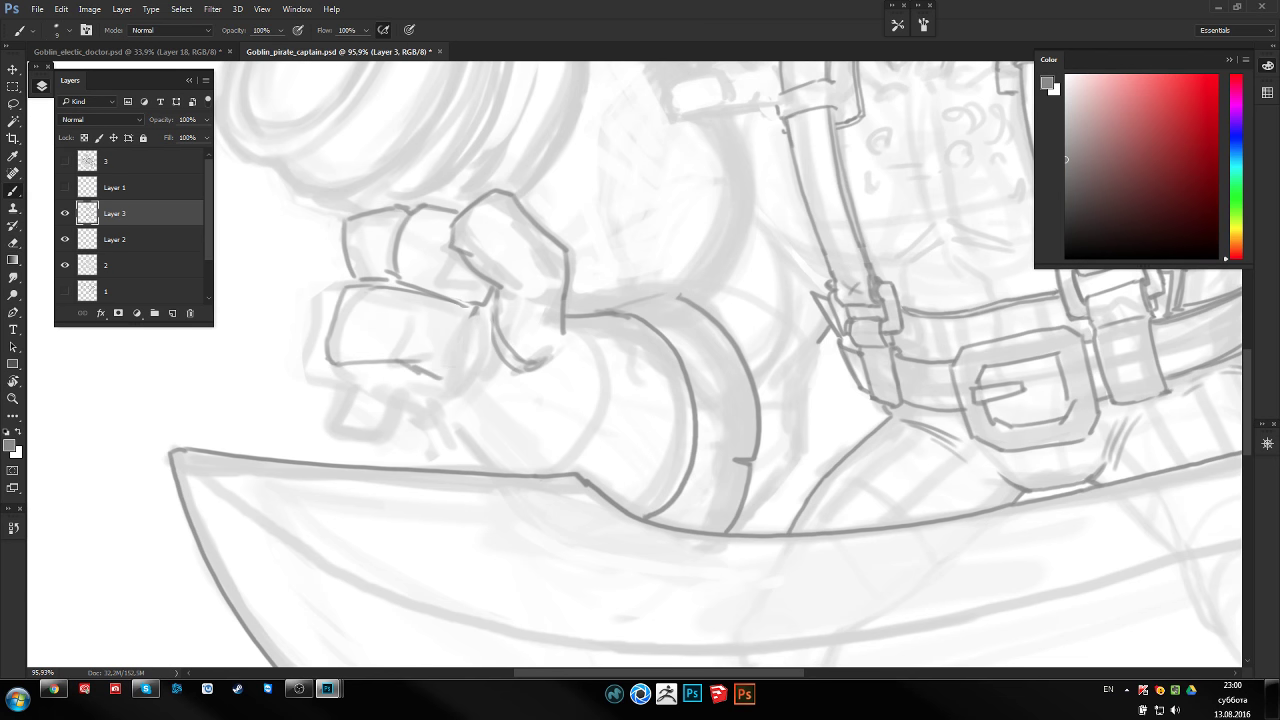
# Add a second line and a small cylinder under the fist, then pan up to the cannon and face
pyautogui.moveTo(338, 364)
pyautogui.mouseDown()
pyautogui.moveTo(423, 371)
pyautogui.moveTo(343, 420)
pyautogui.moveTo(404, 442)
pyautogui.mouseUp()
pyautogui.moveTo(414, 372); pyautogui.dragTo(404, 436)
pyautogui.moveTo(444, 276); pyautogui.dragTo(454, 422)
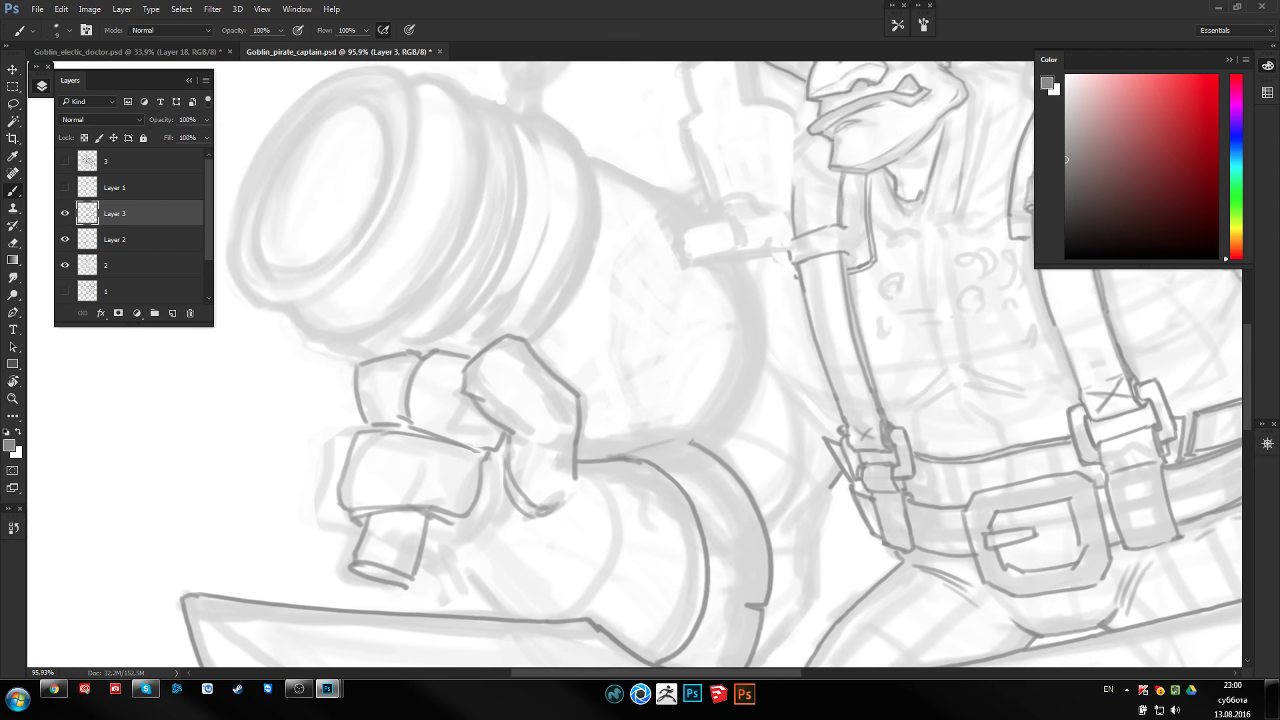
pyautogui.moveTo(533, 465); pyautogui.dragTo(549, 539)
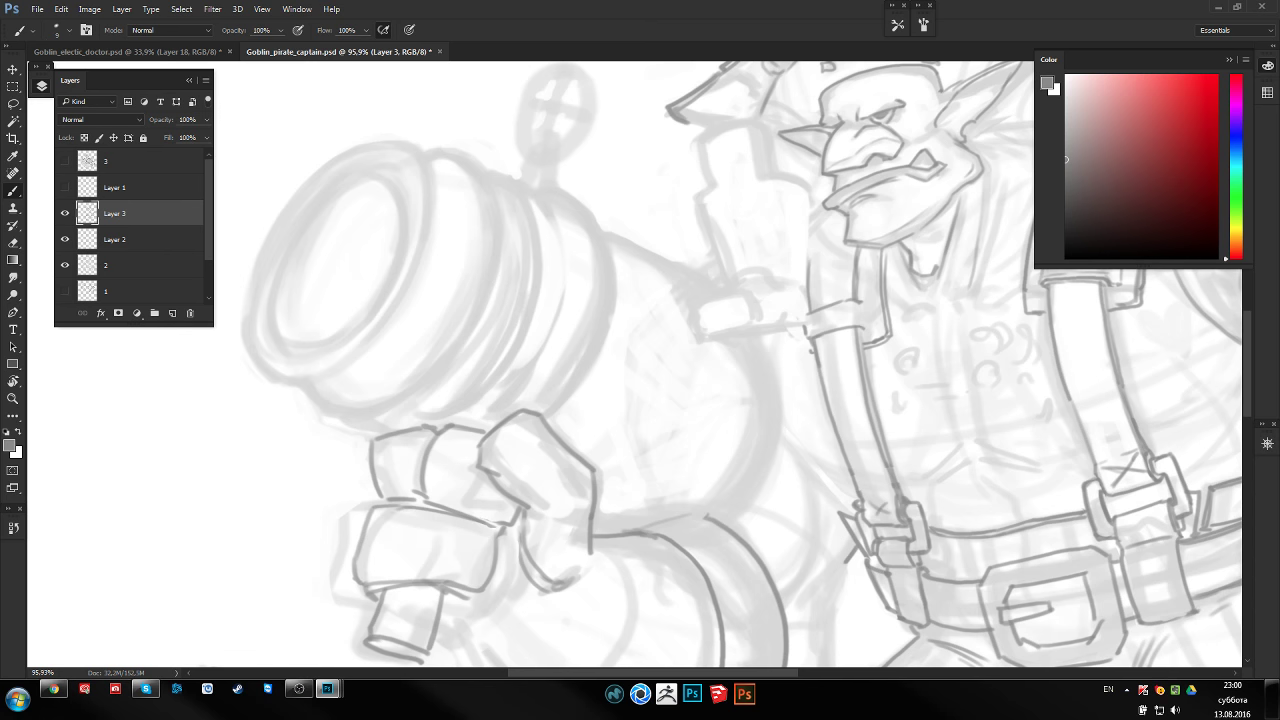
# Frame and tilt the view on the cannon barrel, then ink its curved top edge
pyautogui.hscroll(-1, 571, 297)
pyautogui.moveTo(554, 343); pyautogui.dragTo(615, 348)
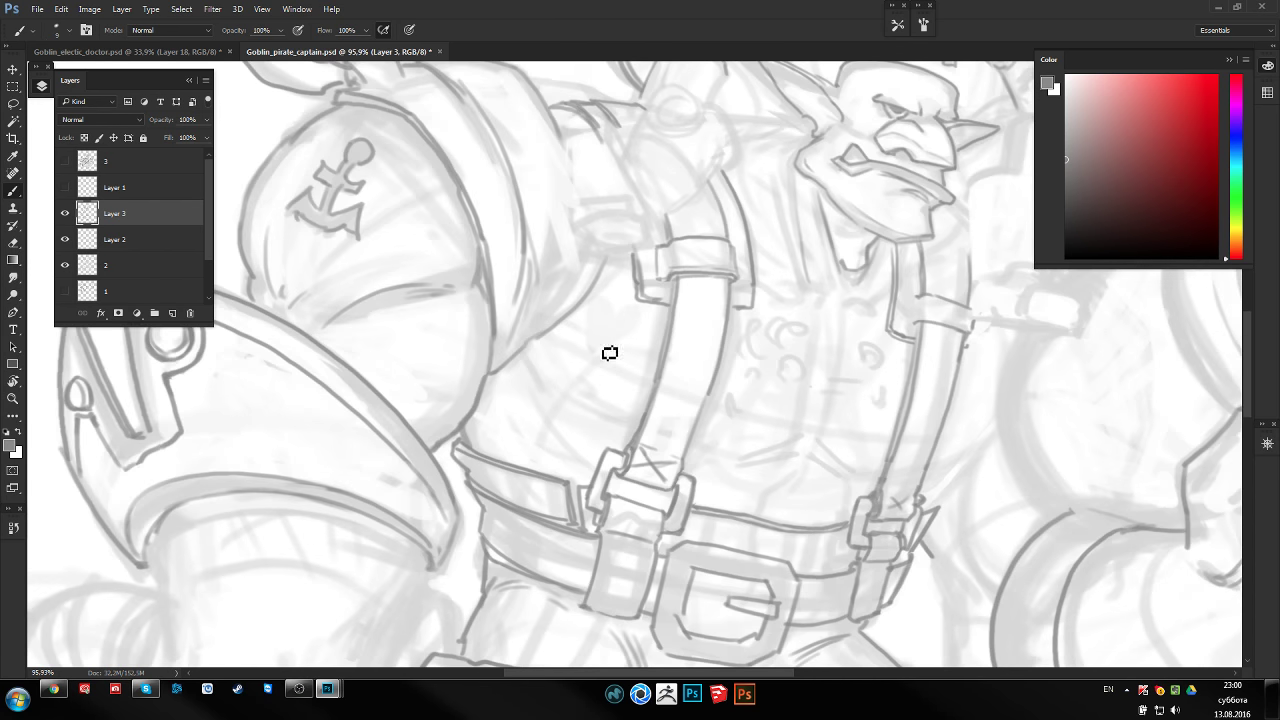
pyautogui.hscroll(10, 737, 270)
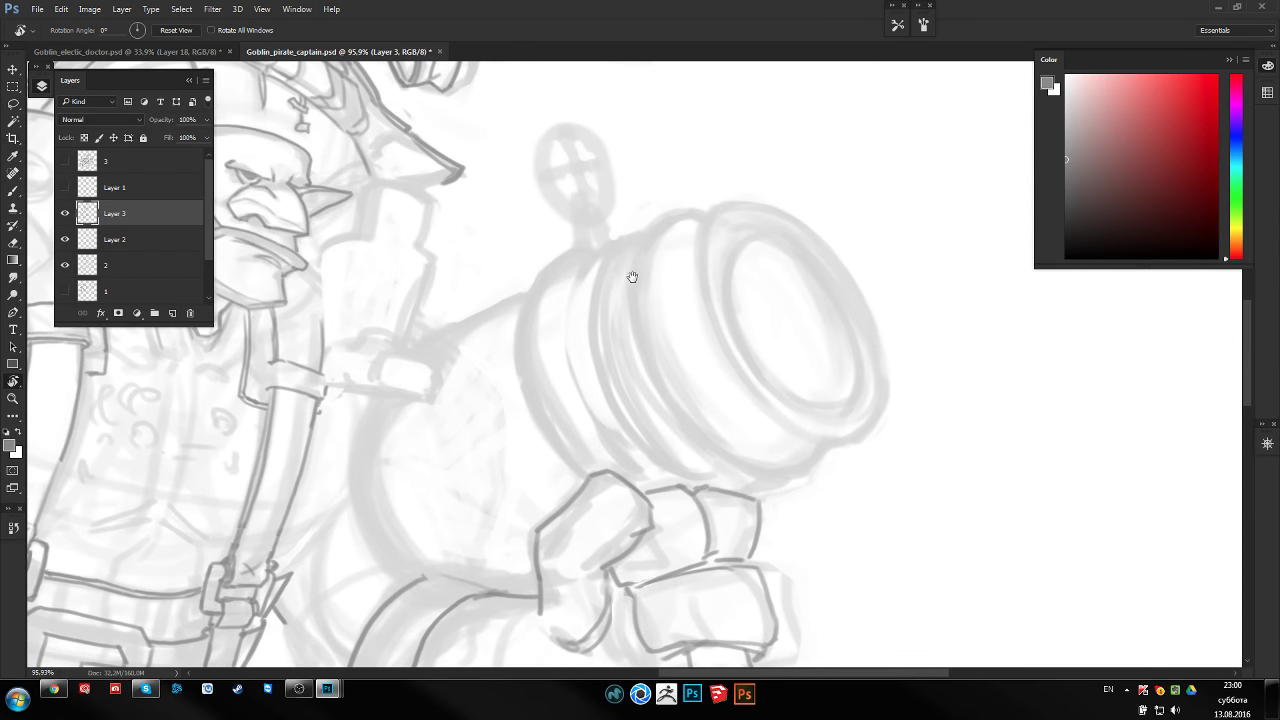
pyautogui.moveTo(632, 277); pyautogui.dragTo(612, 257)
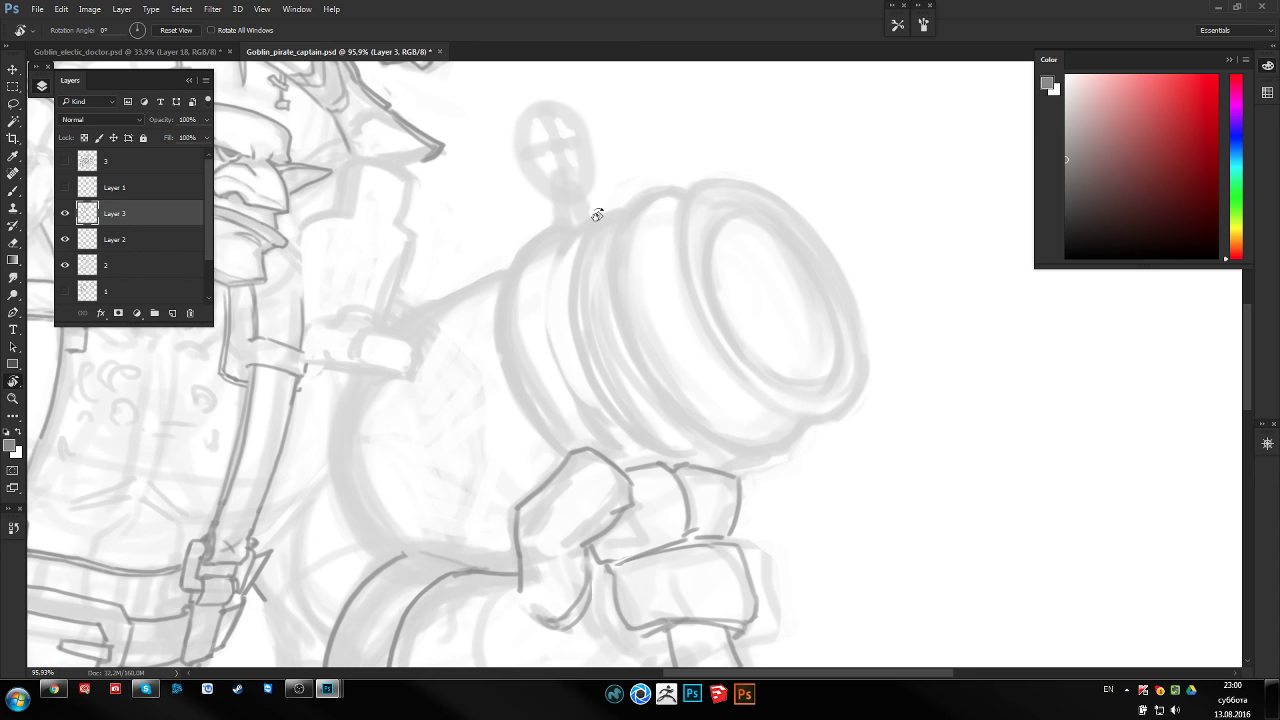
pyautogui.moveTo(643, 283)
pyautogui.mouseDown()
pyautogui.moveTo(628, 305)
pyautogui.moveTo(603, 209)
pyautogui.moveTo(594, 309)
pyautogui.moveTo(643, 420)
pyautogui.moveTo(684, 456)
pyautogui.mouseUp()
pyautogui.press('b')
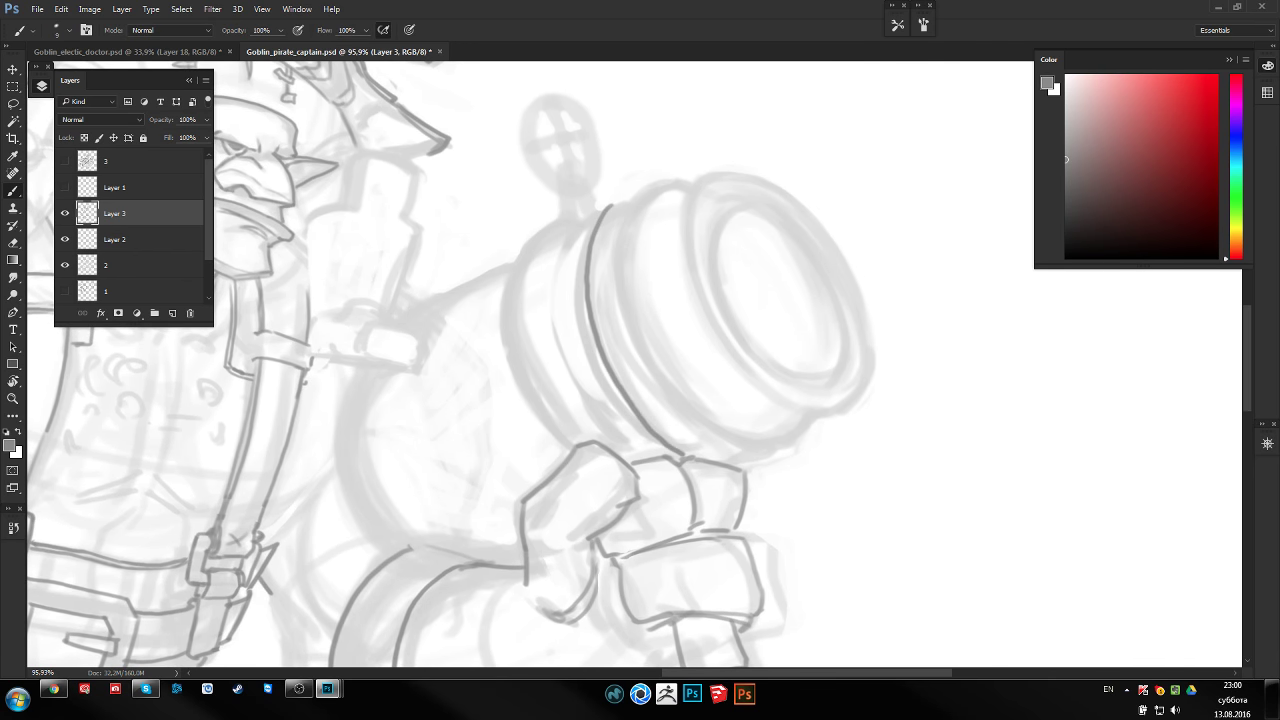
pyautogui.moveTo(605, 206)
pyautogui.mouseDown()
pyautogui.moveTo(540, 232)
pyautogui.moveTo(521, 326)
pyautogui.moveTo(592, 450)
pyautogui.moveTo(629, 211)
pyautogui.moveTo(607, 269)
pyautogui.moveTo(617, 351)
pyautogui.moveTo(640, 393)
pyautogui.mouseUp()
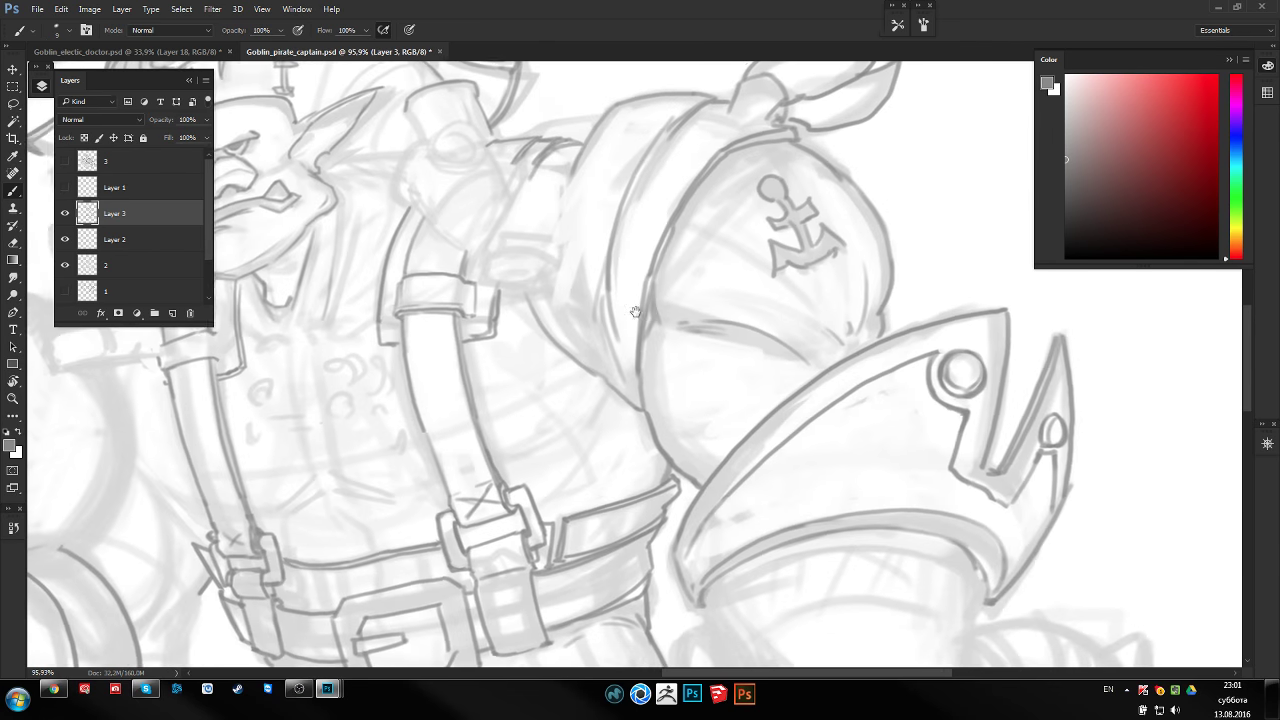
# Ink the barrel ring's top rim and the fuse-top circle with its cross, then fit the drawing on screen
pyautogui.moveTo(635, 312)
pyautogui.mouseDown()
pyautogui.moveTo(935, 382)
pyautogui.moveTo(1225, 402)
pyautogui.mouseUp()
pyautogui.press('e')
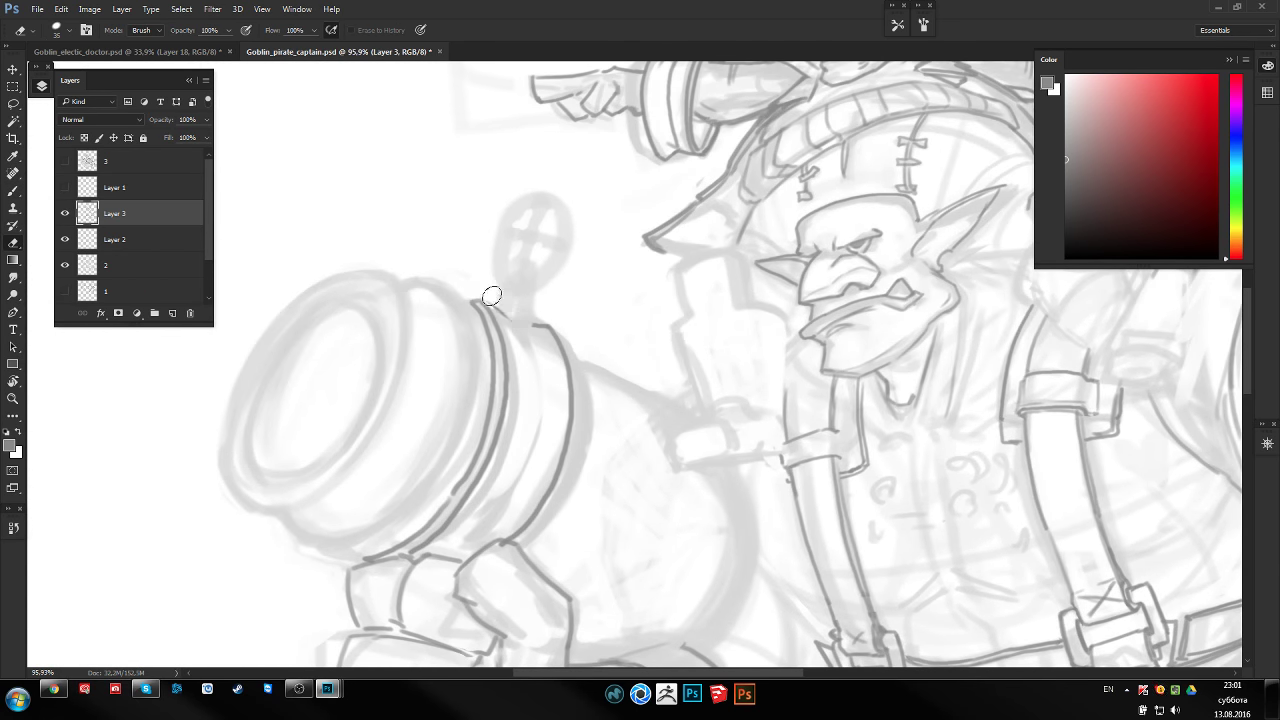
pyautogui.press('b')
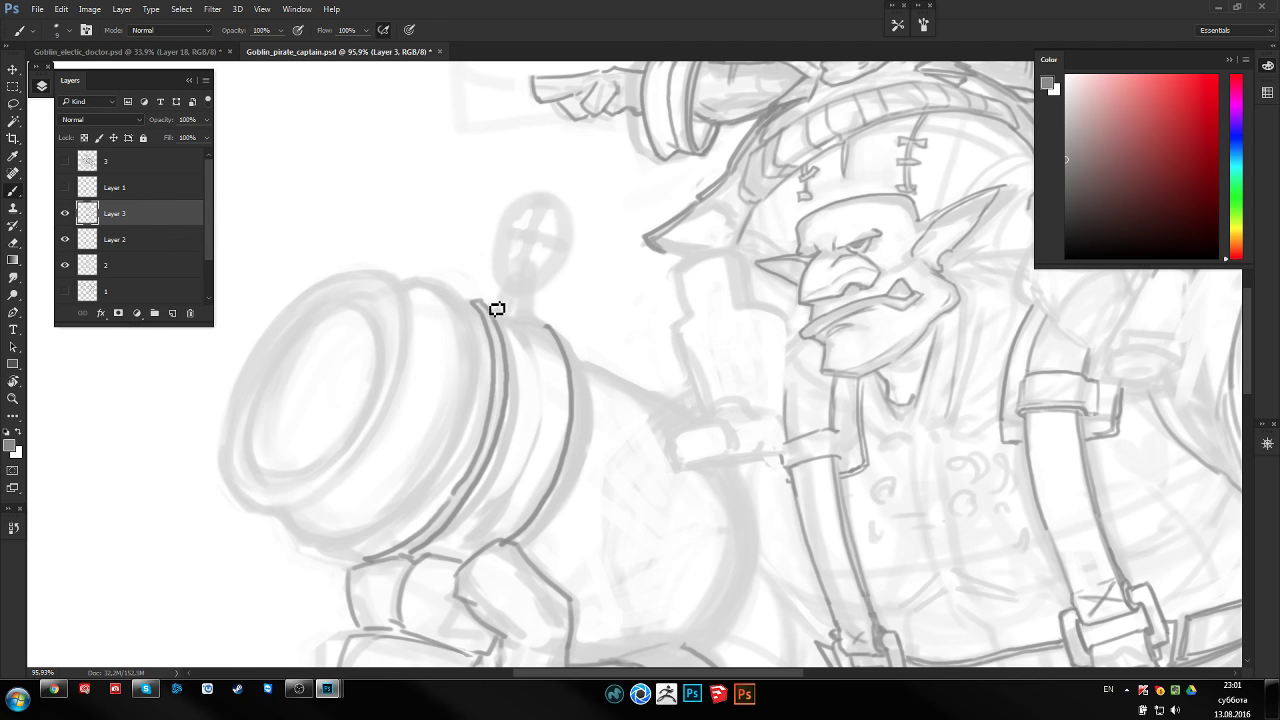
pyautogui.moveTo(478, 300)
pyautogui.mouseDown()
pyautogui.moveTo(548, 330)
pyautogui.moveTo(520, 277)
pyautogui.moveTo(479, 274)
pyautogui.moveTo(505, 276)
pyautogui.moveTo(511, 246)
pyautogui.moveTo(493, 248)
pyautogui.moveTo(515, 261)
pyautogui.moveTo(467, 294)
pyautogui.moveTo(514, 263)
pyautogui.moveTo(457, 271)
pyautogui.moveTo(492, 294)
pyautogui.mouseUp()
pyautogui.moveTo(456, 245)
pyautogui.mouseDown()
pyautogui.moveTo(520, 250)
pyautogui.moveTo(515, 325)
pyautogui.mouseUp()
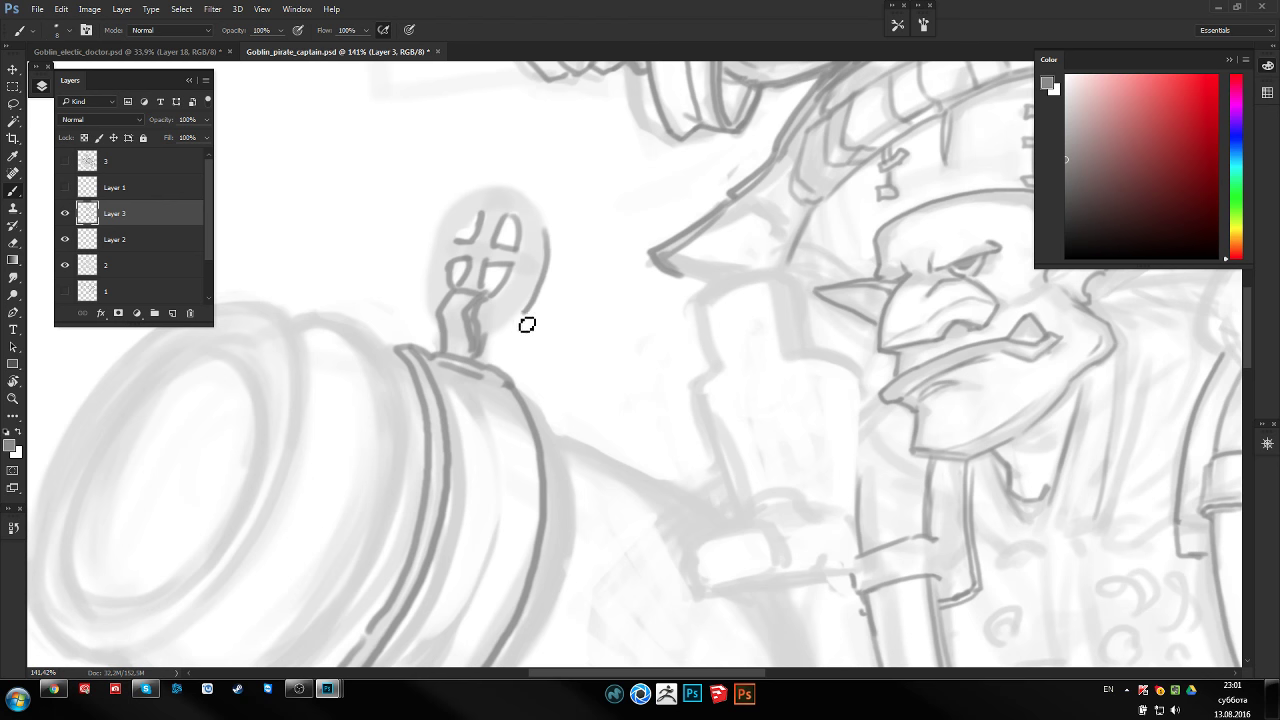
pyautogui.moveTo(447, 207)
pyautogui.mouseDown()
pyautogui.moveTo(428, 255)
pyautogui.moveTo(436, 312)
pyautogui.mouseUp()
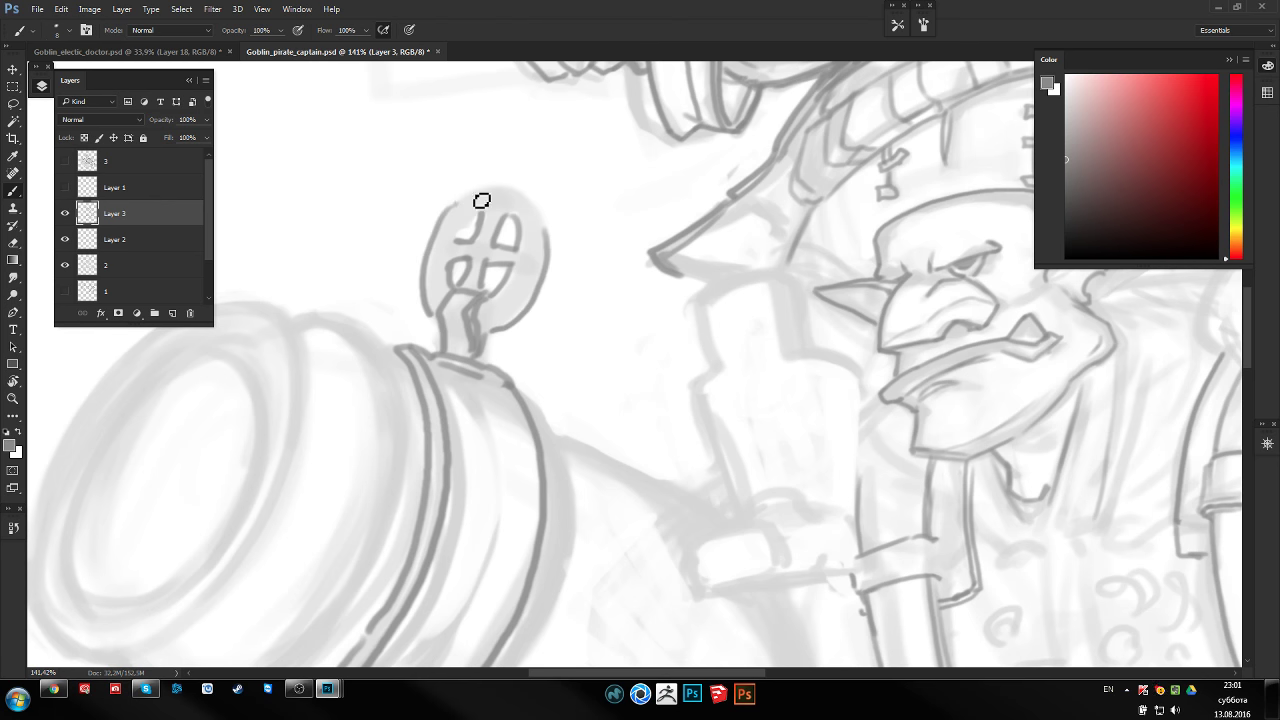
pyautogui.moveTo(452, 204)
pyautogui.mouseDown()
pyautogui.moveTo(534, 209)
pyautogui.moveTo(549, 245)
pyautogui.mouseUp()
pyautogui.moveTo(510, 200)
pyautogui.mouseDown()
pyautogui.moveTo(430, 246)
pyautogui.moveTo(468, 278)
pyautogui.moveTo(534, 298)
pyautogui.moveTo(580, 281)
pyautogui.mouseUp()
pyautogui.hotkey('ctrl', '0')
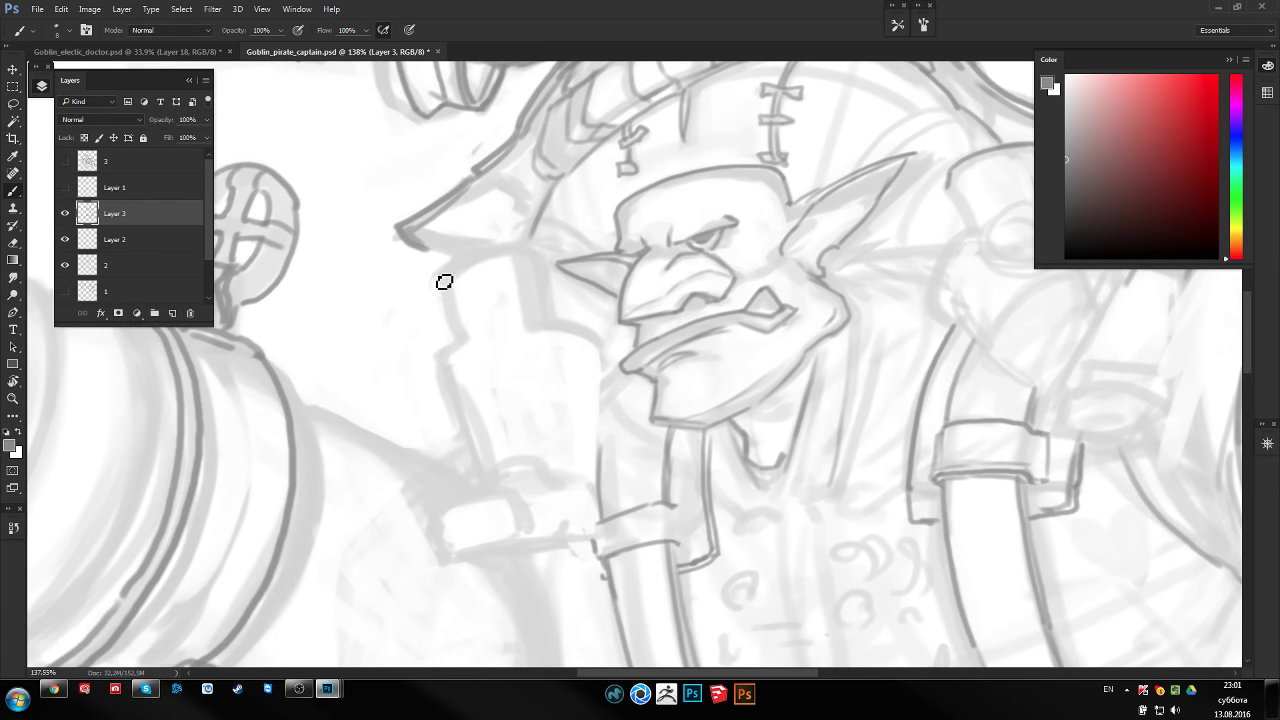
# Ink the raised sleeve's right and left edges, redrawing one unwanted edge stroke
pyautogui.moveTo(533, 246); pyautogui.dragTo(548, 312)
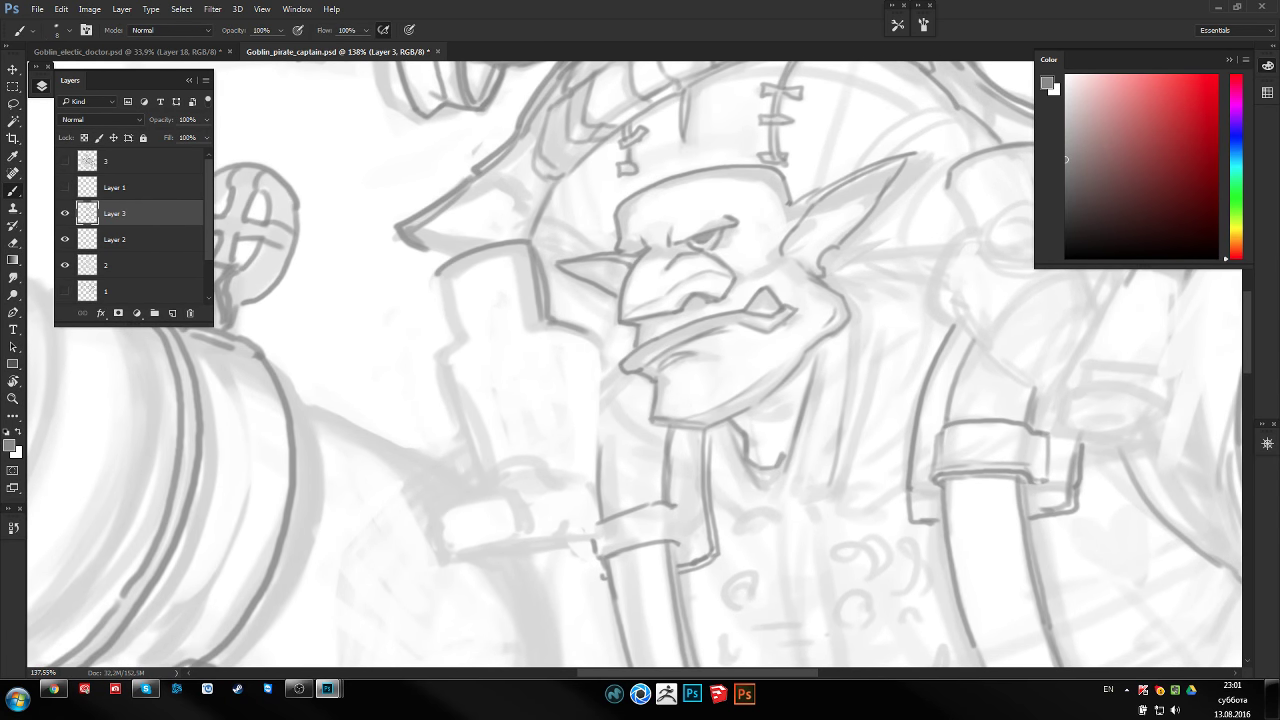
pyautogui.moveTo(440, 266); pyautogui.dragTo(480, 486)
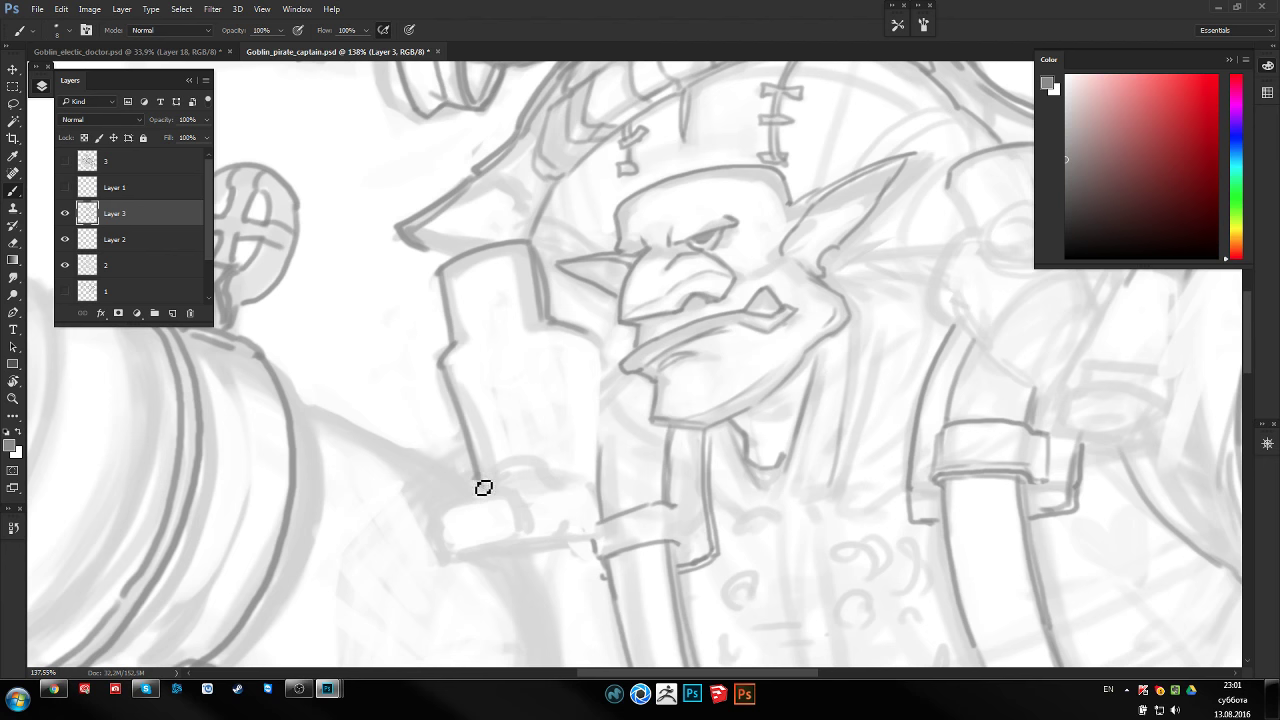
pyautogui.moveTo(491, 434); pyautogui.dragTo(478, 356)
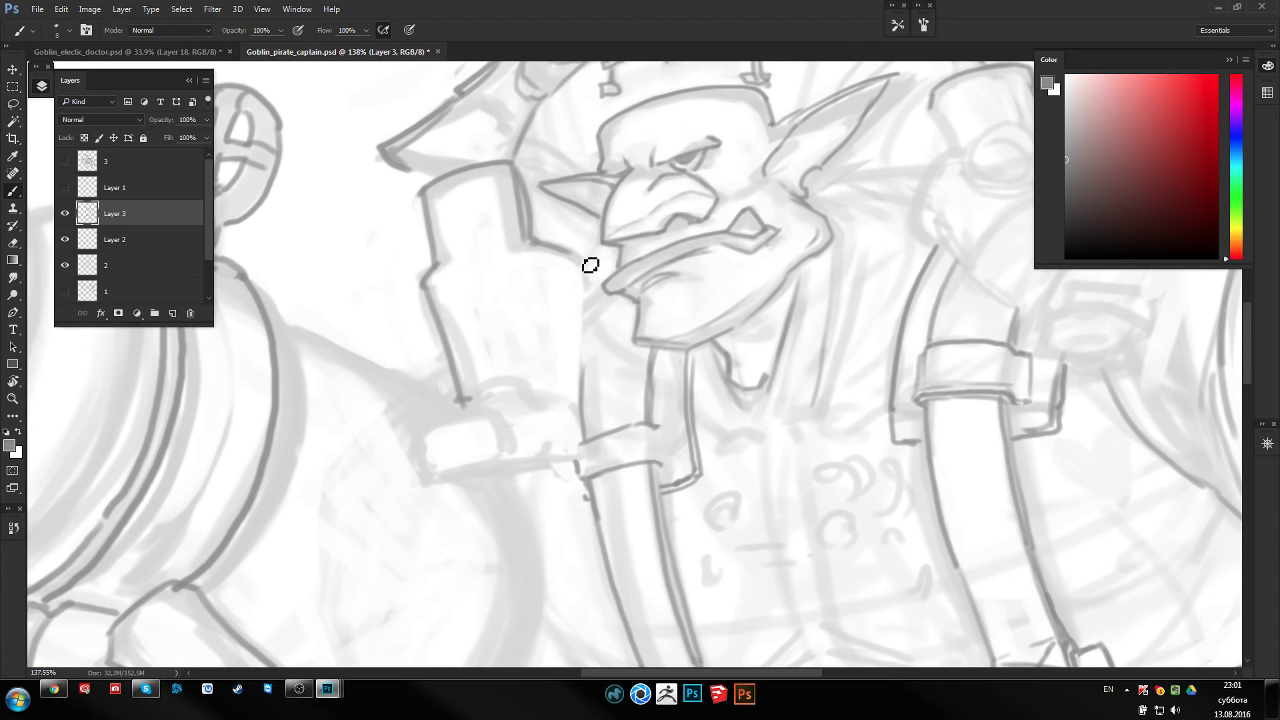
pyautogui.moveTo(589, 263); pyautogui.dragTo(568, 415)
pyautogui.hotkey('ctrl', 'z')
pyautogui.moveTo(597, 285)
pyautogui.mouseDown()
pyautogui.moveTo(580, 400)
pyautogui.moveTo(537, 372)
pyautogui.moveTo(475, 376)
pyautogui.mouseUp()
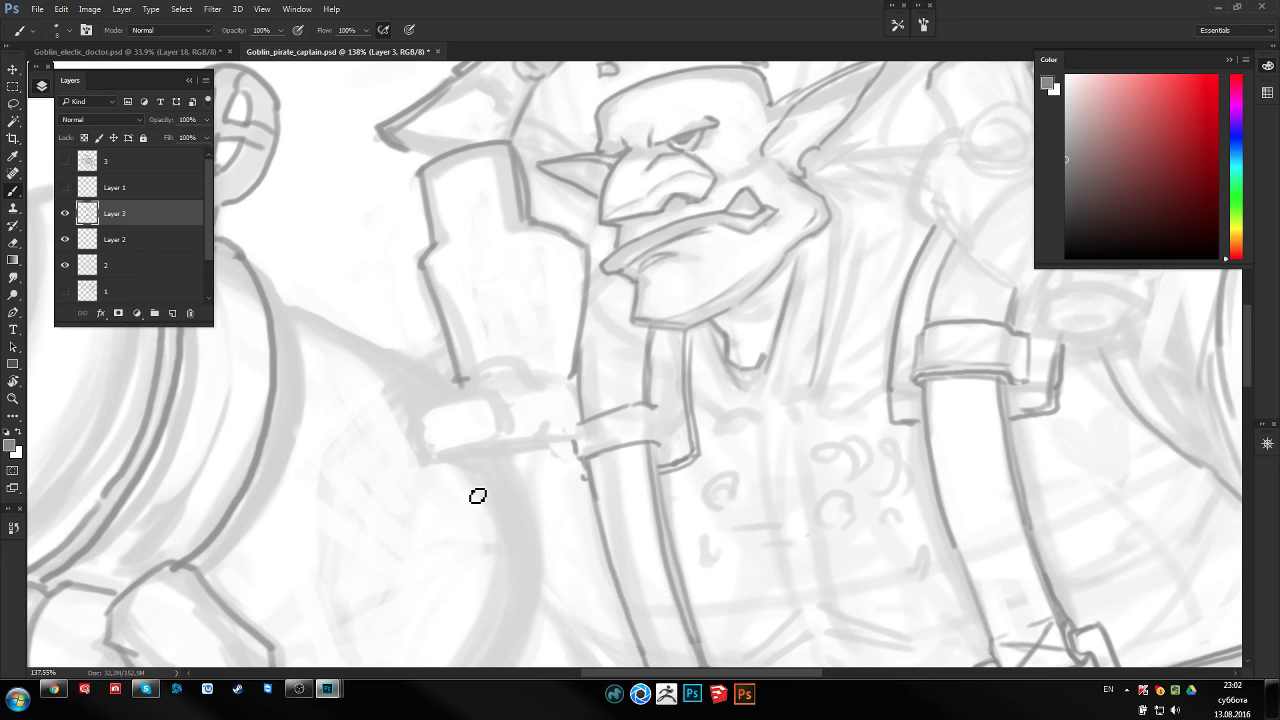
# Outline the fist's top and side edges, then ink the cuff's top edge and a line beneath it
pyautogui.moveTo(478, 496)
pyautogui.mouseDown()
pyautogui.moveTo(475, 366)
pyautogui.moveTo(517, 374)
pyautogui.moveTo(526, 396)
pyautogui.mouseUp()
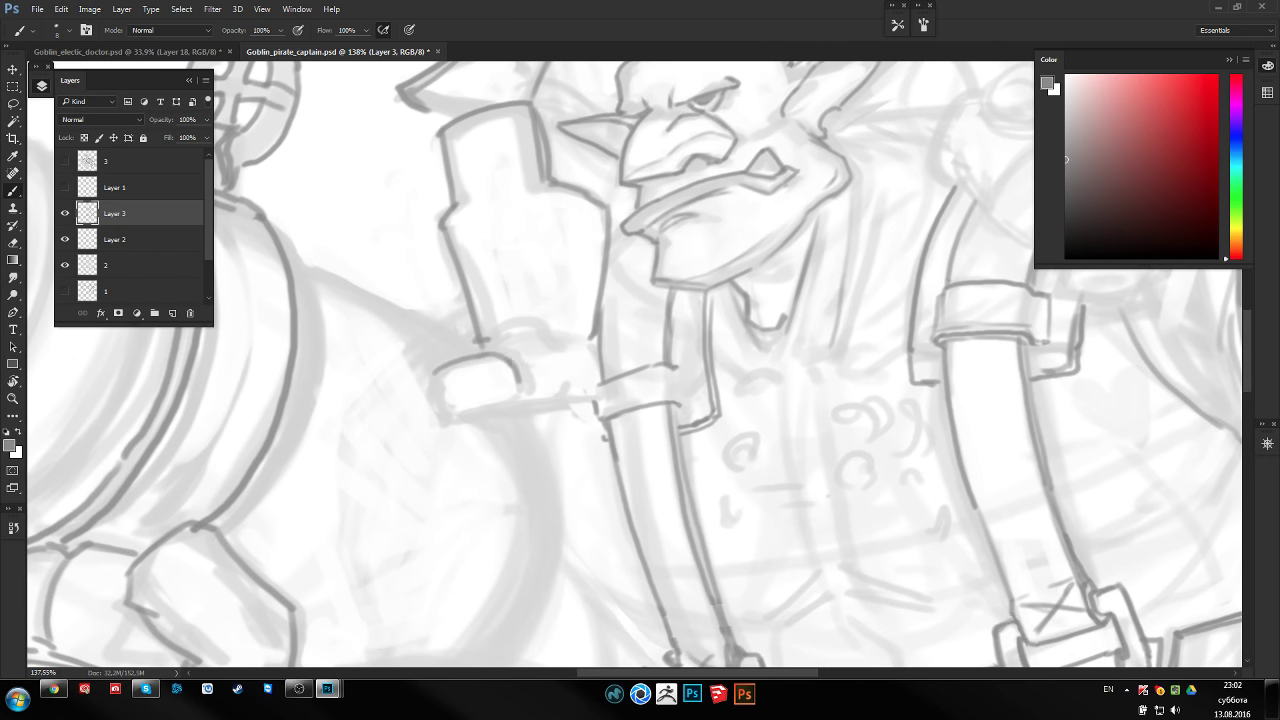
pyautogui.moveTo(480, 354)
pyautogui.mouseDown()
pyautogui.moveTo(526, 357)
pyautogui.moveTo(550, 395)
pyautogui.moveTo(543, 411)
pyautogui.mouseUp()
pyautogui.moveTo(446, 374)
pyautogui.mouseDown()
pyautogui.moveTo(448, 414)
pyautogui.moveTo(508, 420)
pyautogui.mouseUp()
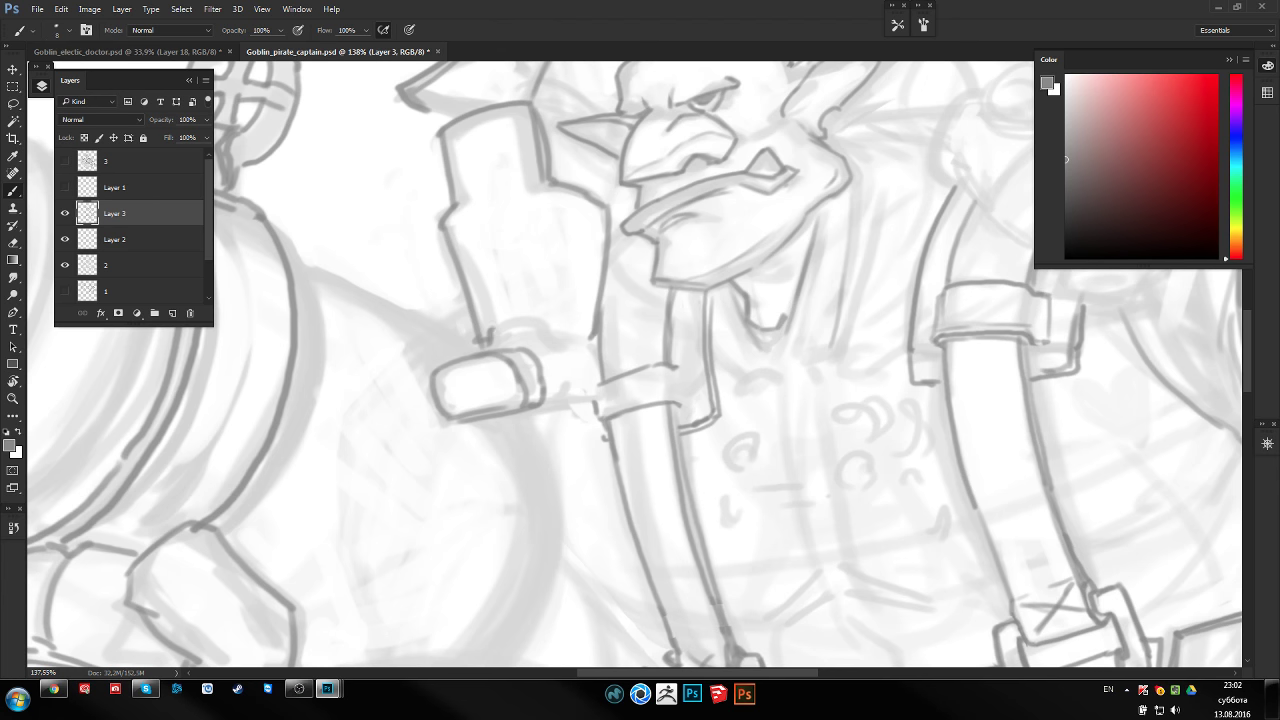
pyautogui.moveTo(488, 336)
pyautogui.mouseDown()
pyautogui.moveTo(548, 318)
pyautogui.moveTo(551, 336)
pyautogui.moveTo(594, 346)
pyautogui.mouseUp()
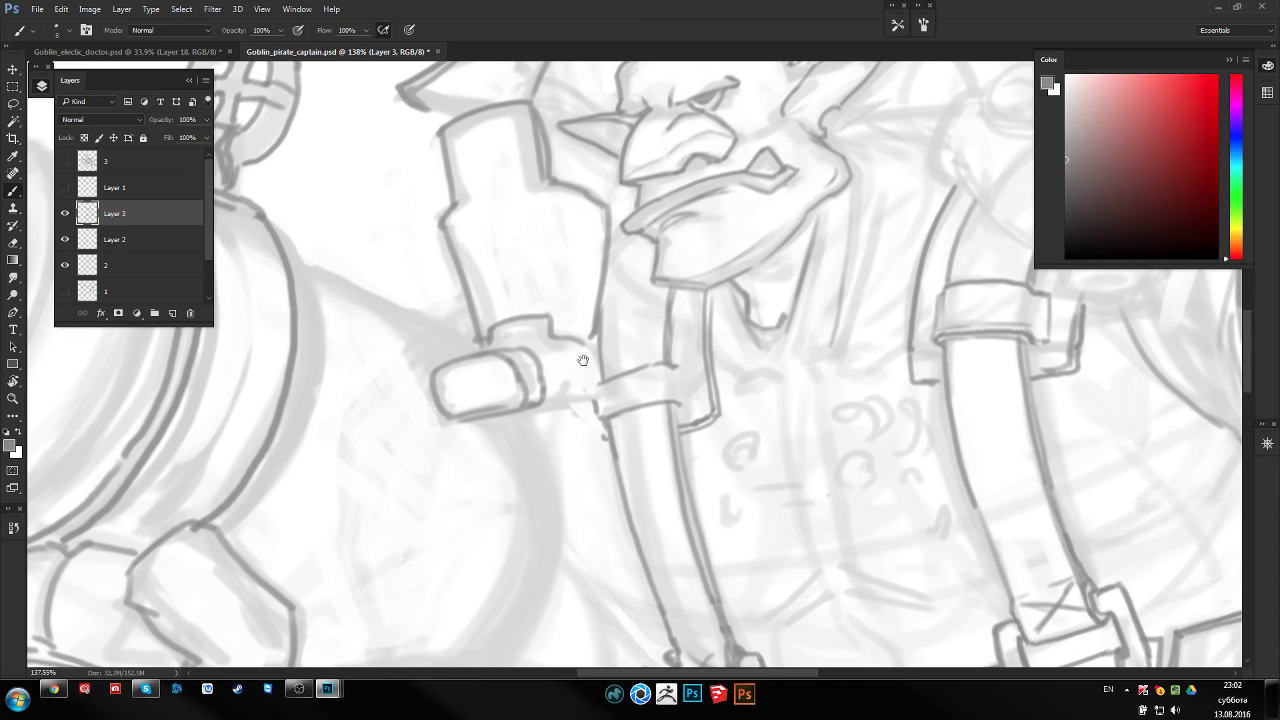
pyautogui.moveTo(583, 360); pyautogui.dragTo(595, 334)
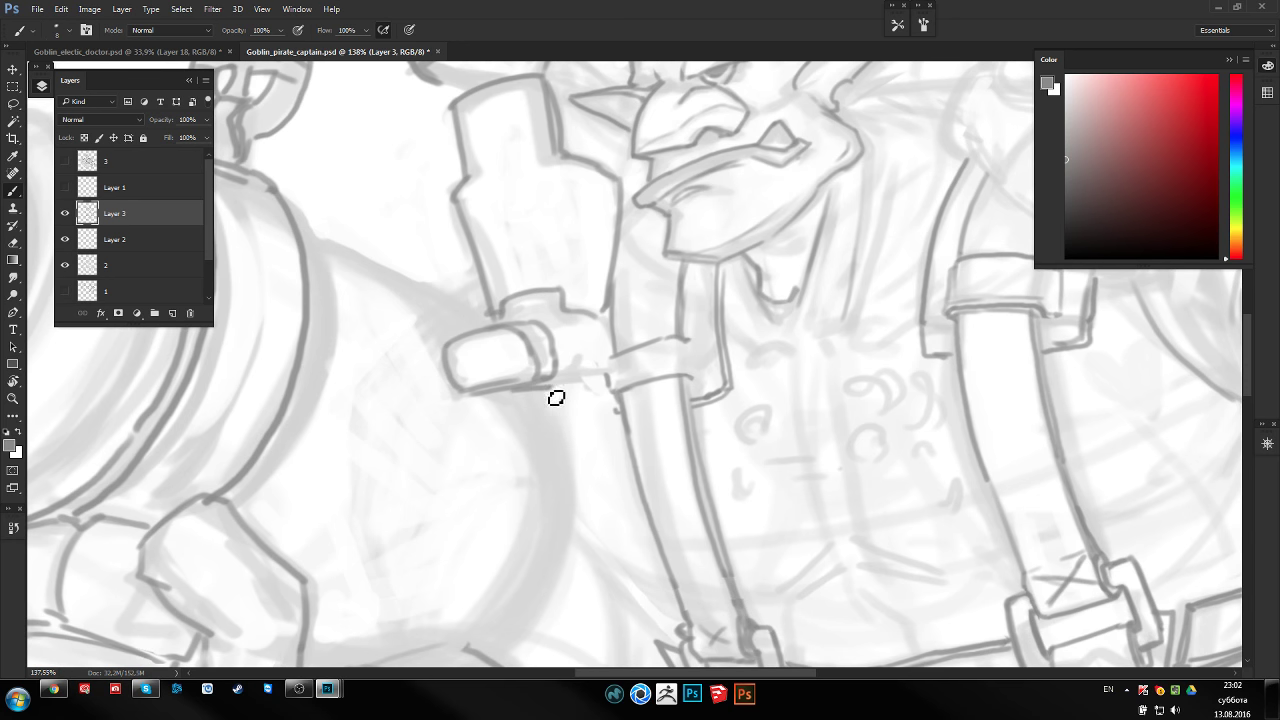
pyautogui.moveTo(546, 397); pyautogui.dragTo(604, 377)
# Zoom out, mirror the canvas to check the drawing, and zoom back in on the fist and cuff
pyautogui.press('z')
pyautogui.moveTo(609, 323); pyautogui.dragTo(570, 306)
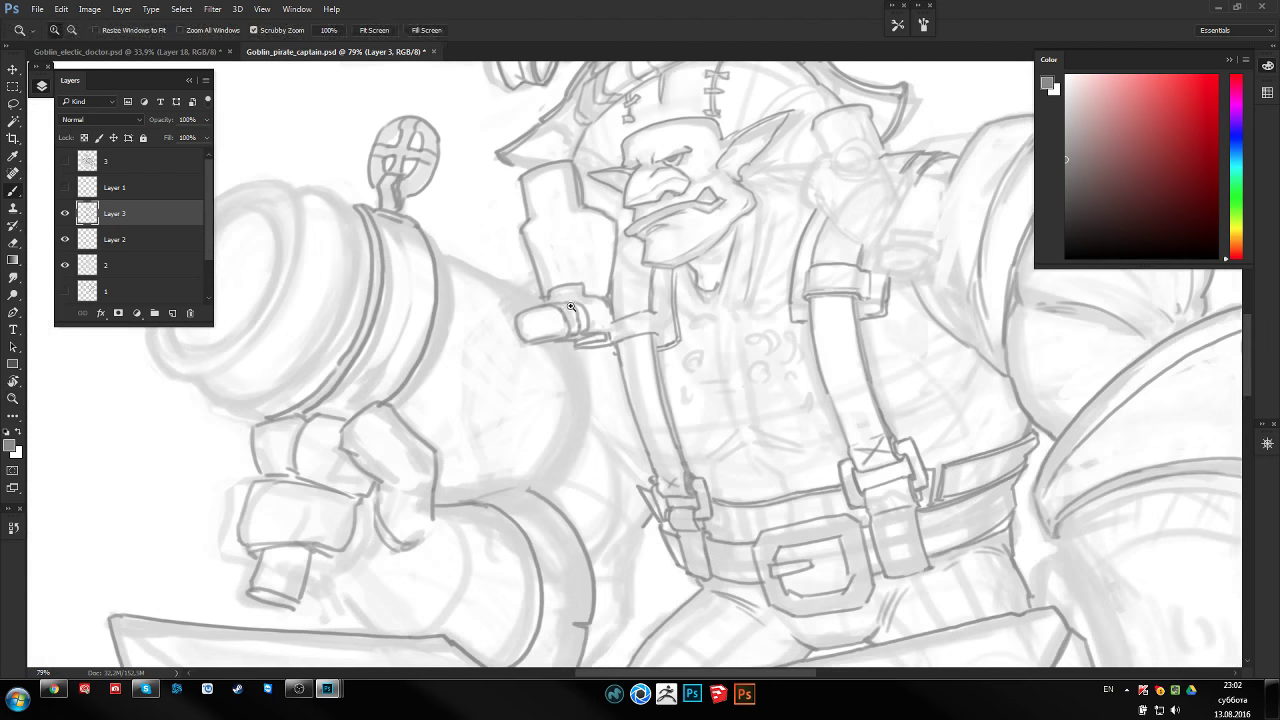
pyautogui.press('h')
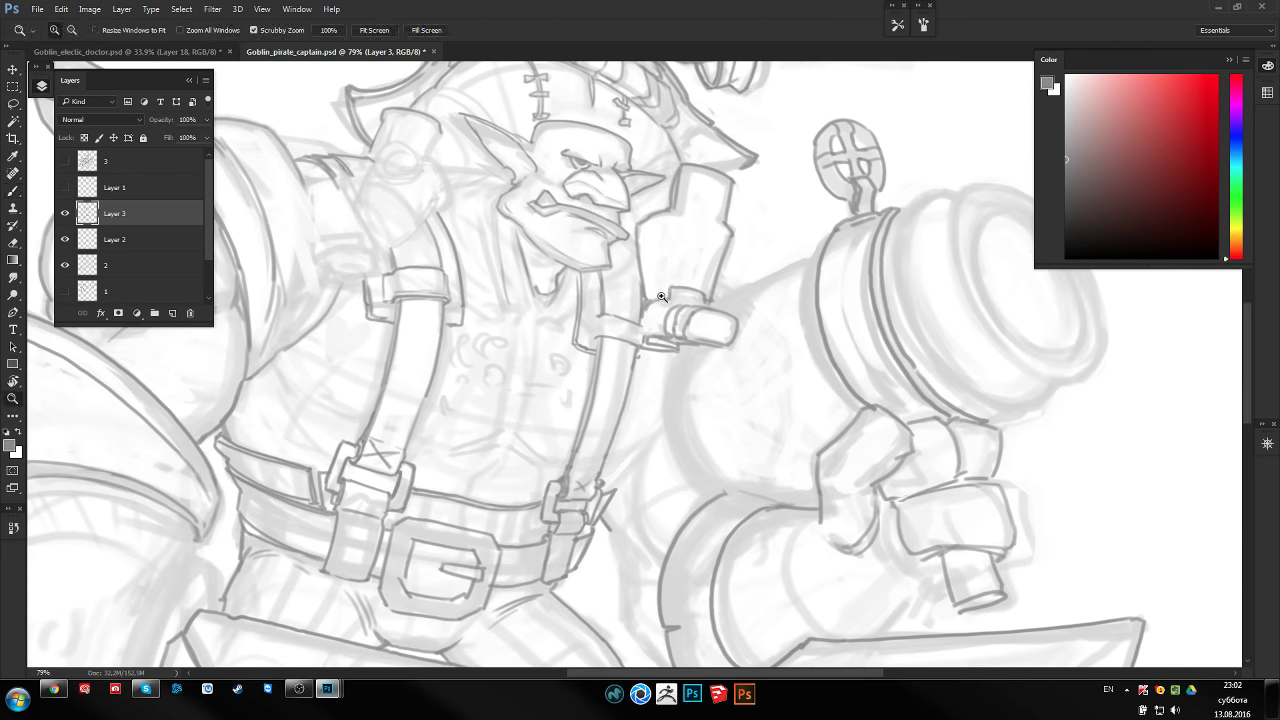
pyautogui.moveTo(661, 296); pyautogui.dragTo(700, 298)
pyautogui.press('b')
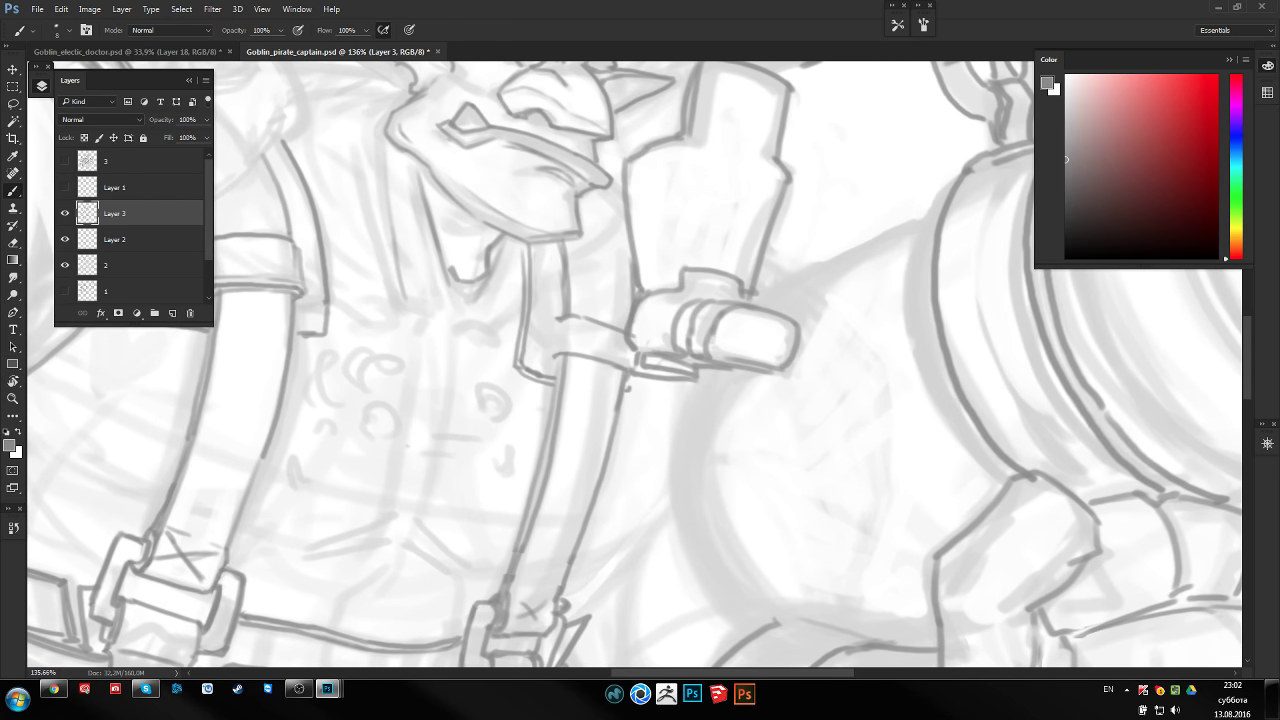
# Tidy the cuff lines: add a small stroke under the cuff and erase the line near the sleeve
pyautogui.press('e')
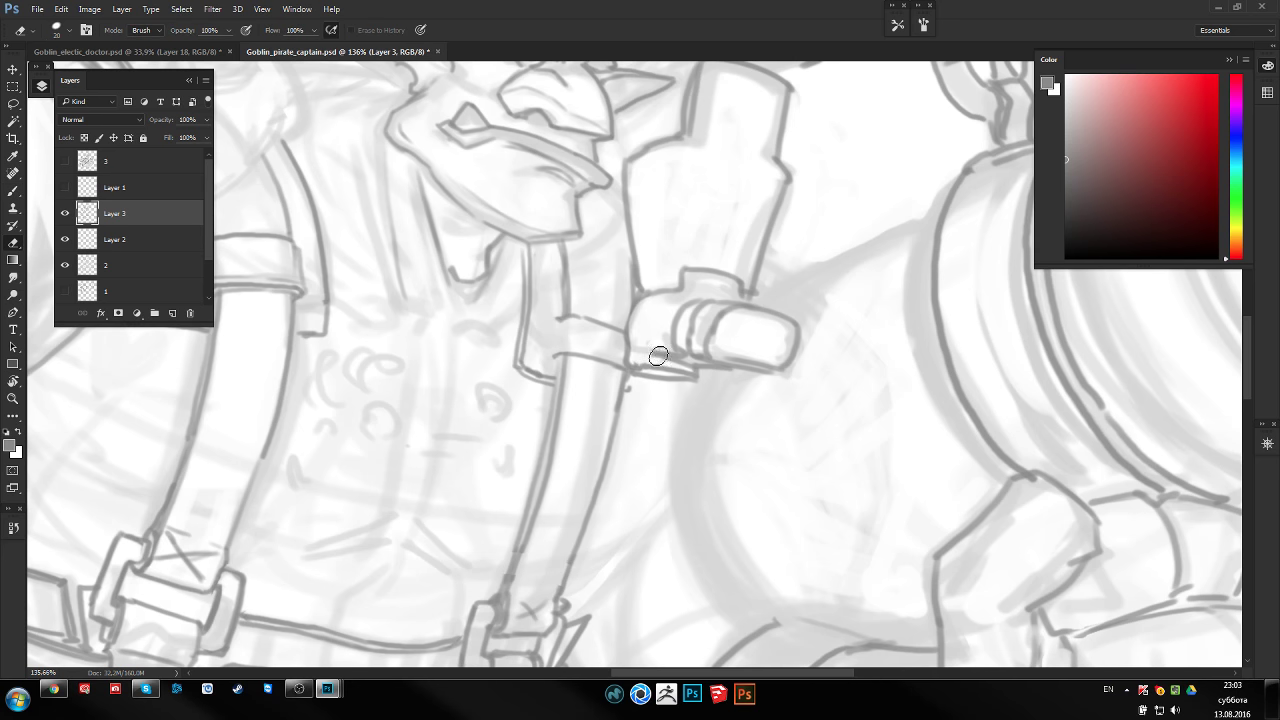
pyautogui.moveTo(658, 356)
pyautogui.mouseDown()
pyautogui.moveTo(248, 347)
pyautogui.moveTo(300, 361)
pyautogui.mouseUp()
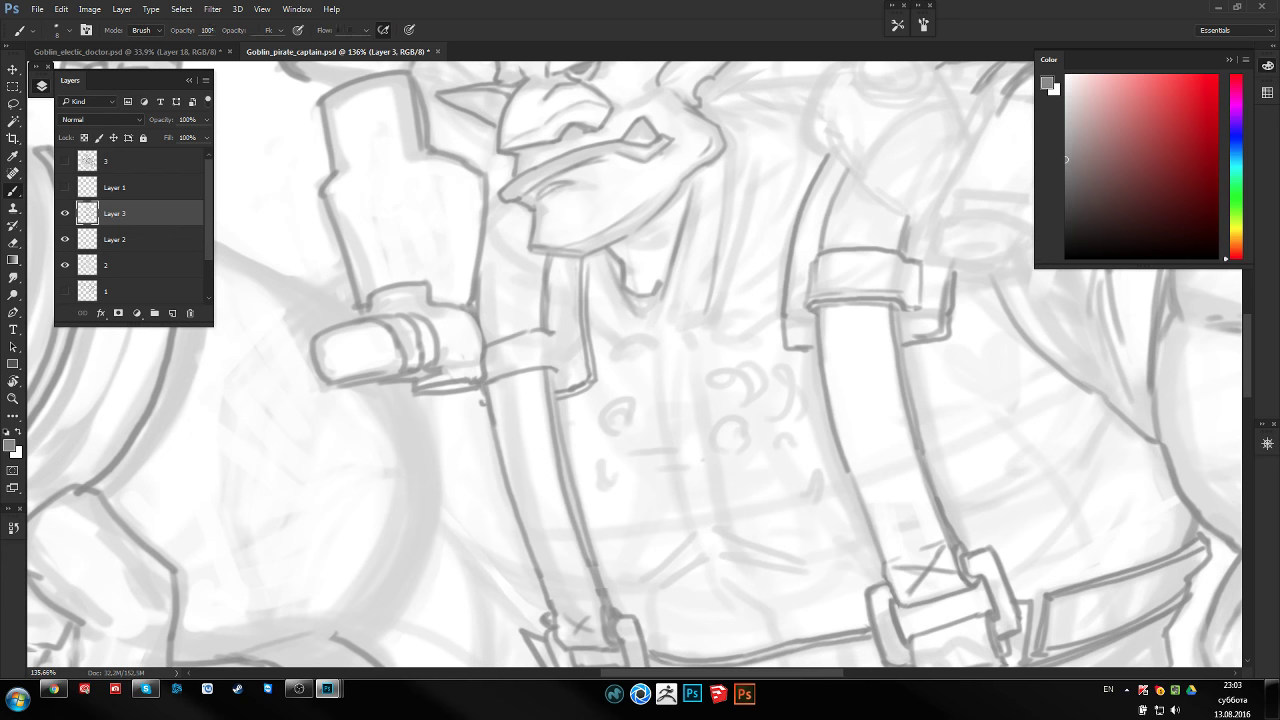
pyautogui.press('b')
pyautogui.moveTo(436, 373); pyautogui.dragTo(478, 377)
pyautogui.press('e')
pyautogui.moveTo(475, 316)
pyautogui.mouseDown()
pyautogui.moveTo(442, 290)
pyautogui.moveTo(478, 358)
pyautogui.mouseUp()
pyautogui.press('b')
pyautogui.hotkey('ctrl', 'z')
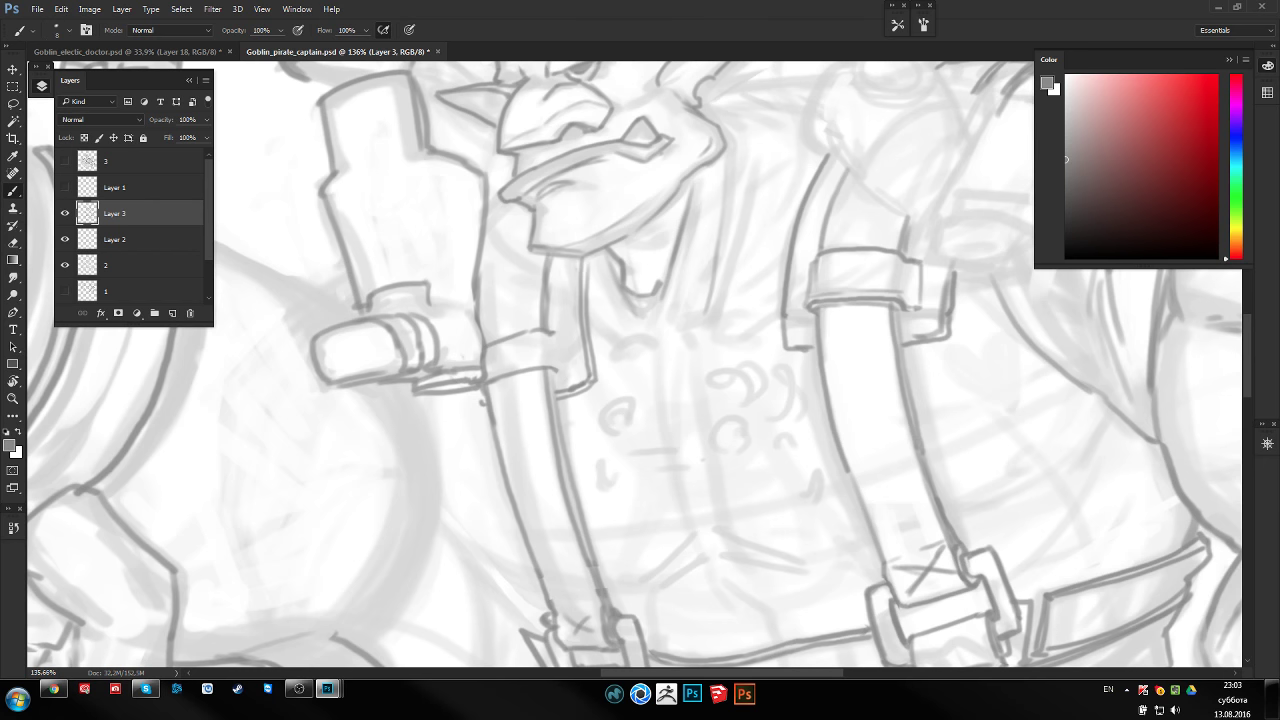
# Zoom out and rotate the view to see the goblin's head and whole figure
pyautogui.moveTo(371, 209); pyautogui.dragTo(275, 333)
pyautogui.hotkey('ctrl', '-')
pyautogui.hotkey('ctrl', '-')
pyautogui.scroll(-1, 634, 364)
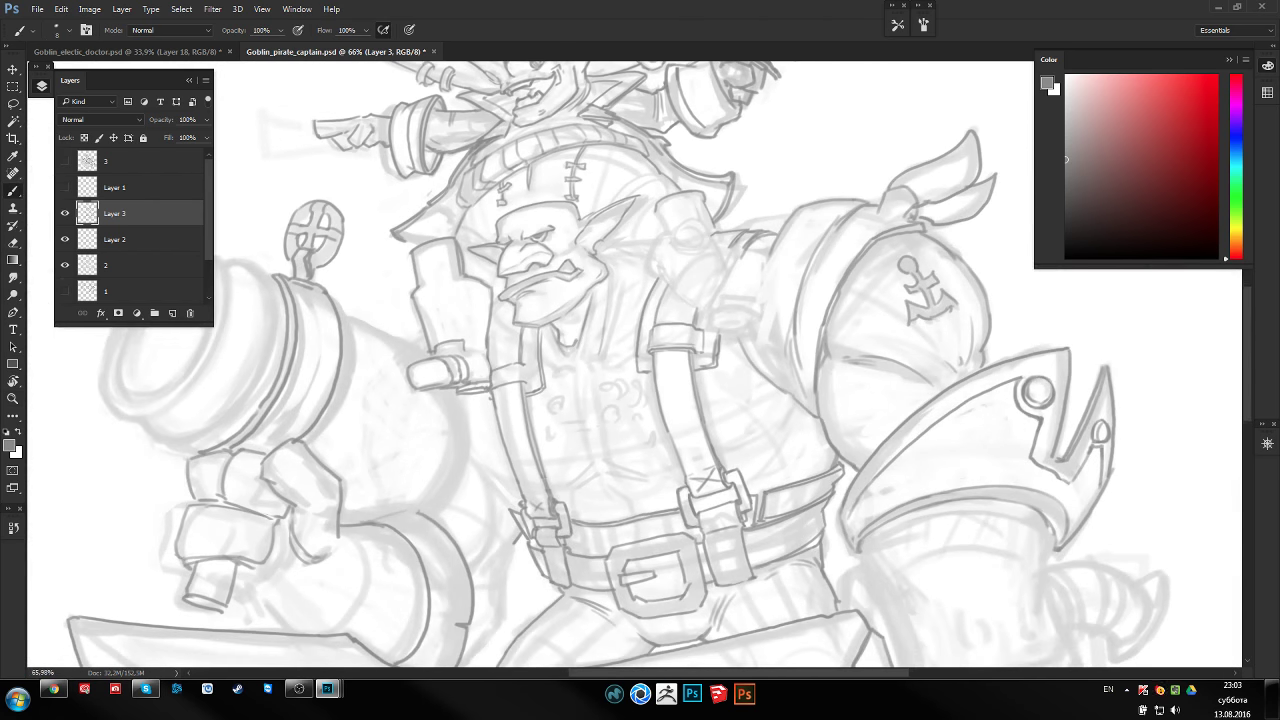
pyautogui.press('r')
pyautogui.scroll(-2, 610, 289)
pyautogui.scroll(-2, 590, 310)
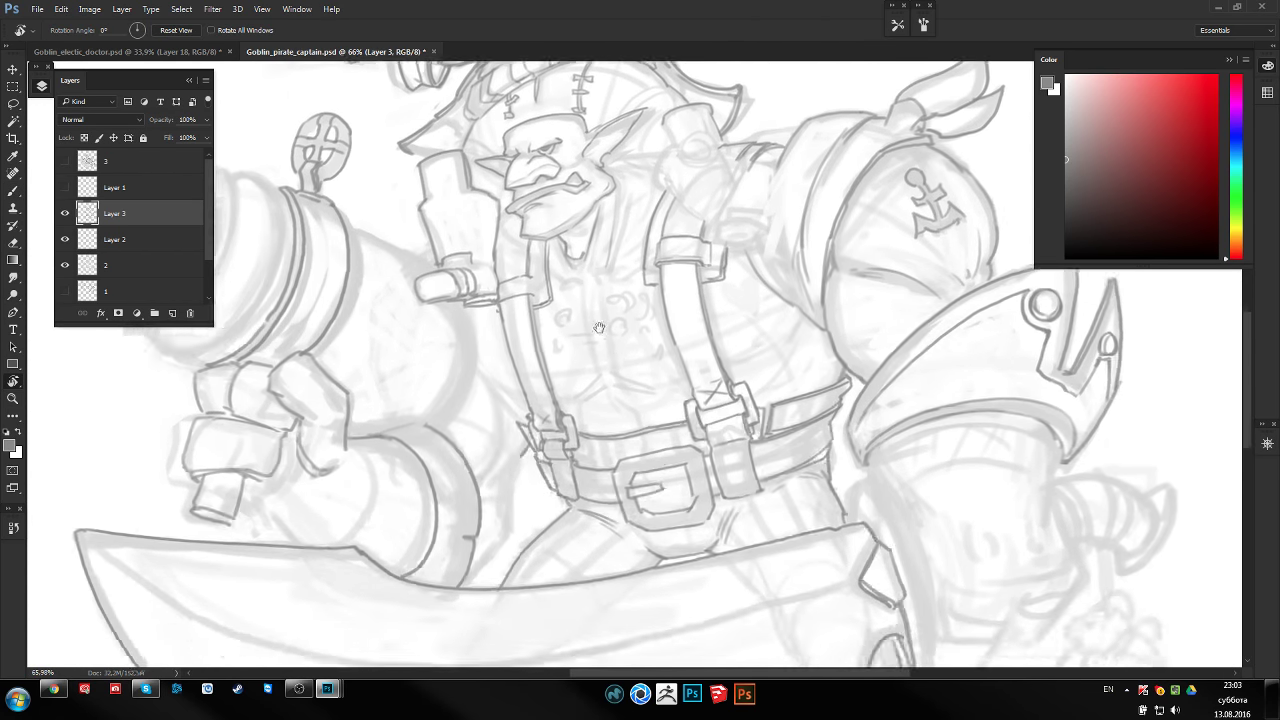
pyautogui.scroll(-2, 570, 340)
pyautogui.scroll(-2, 546, 374)
pyautogui.scroll(3, 535, 368)
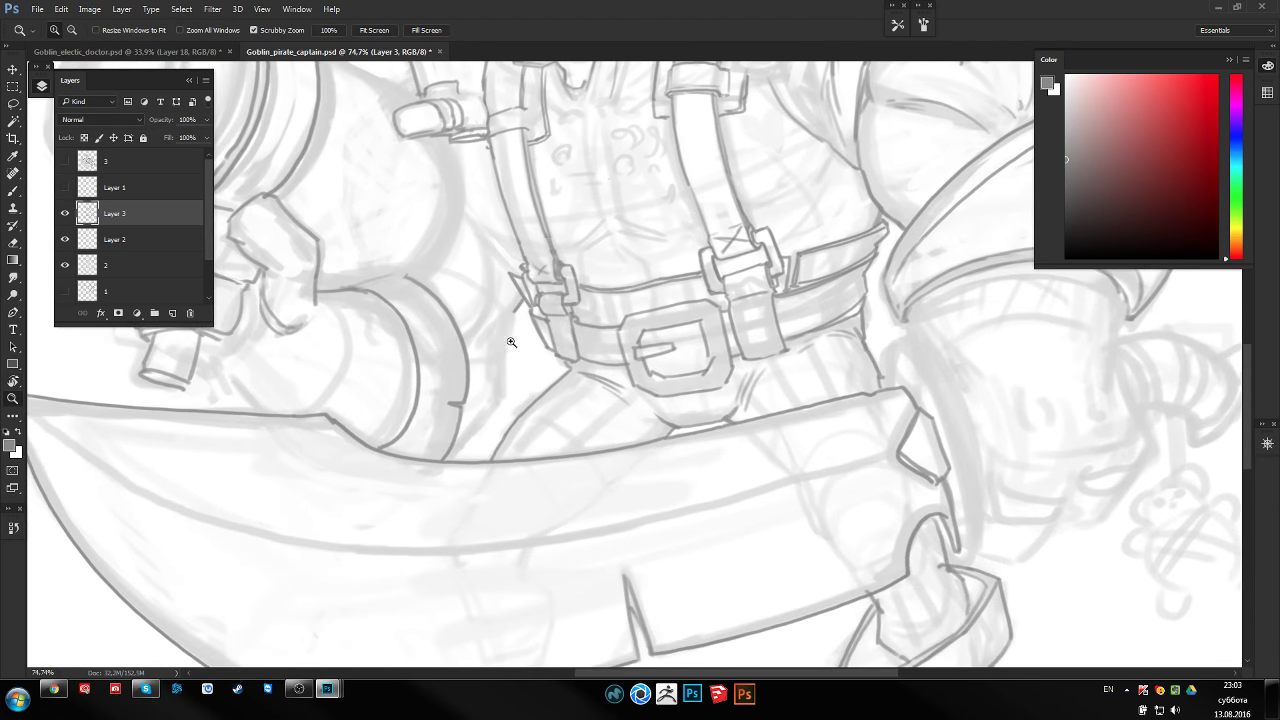
# Extend the curved line left of the belt and reframe on the shoulder armour and sword hilt
pyautogui.press('b')
pyautogui.moveTo(517, 361); pyautogui.dragTo(507, 437)
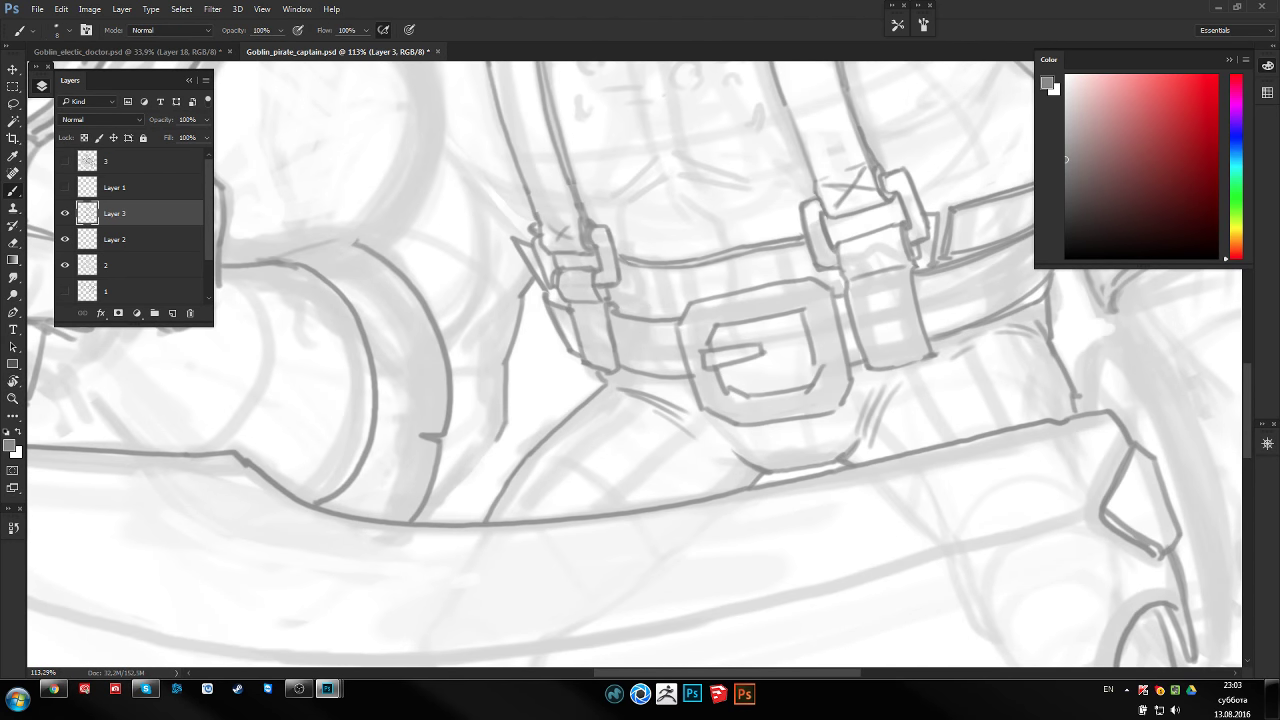
pyautogui.moveTo(709, 392)
pyautogui.mouseDown()
pyautogui.moveTo(482, 432)
pyautogui.moveTo(463, 523)
pyautogui.mouseUp()
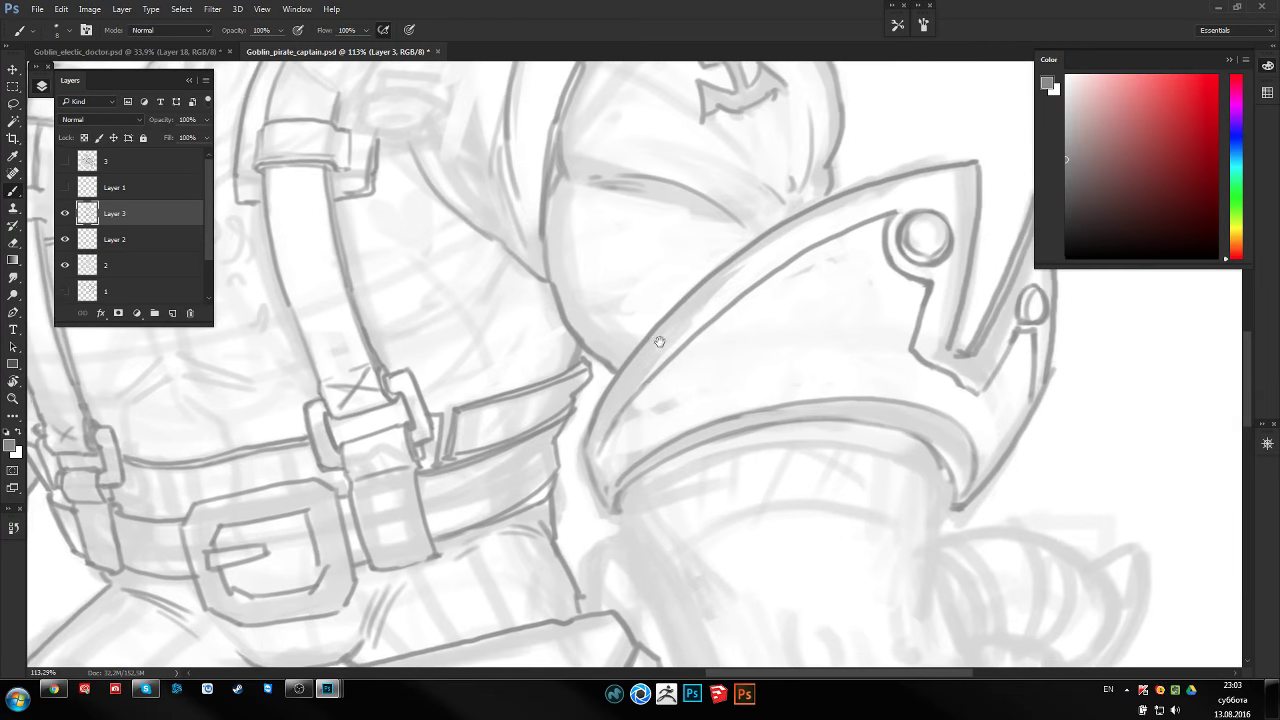
pyautogui.moveTo(700, 364); pyautogui.dragTo(614, 349)
pyautogui.moveTo(715, 374)
pyautogui.mouseDown()
pyautogui.moveTo(677, 371)
pyautogui.moveTo(669, 331)
pyautogui.moveTo(677, 349)
pyautogui.mouseUp()
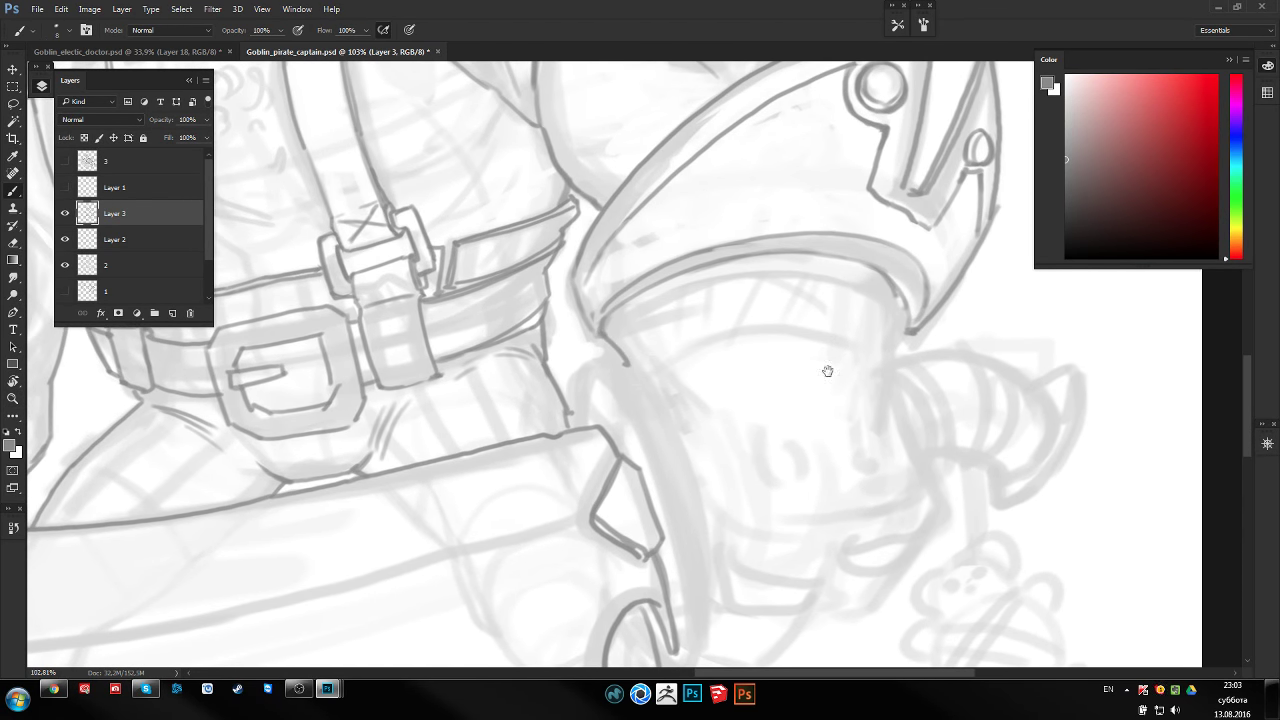
pyautogui.moveTo(829, 371)
pyautogui.mouseDown()
pyautogui.moveTo(694, 271)
pyautogui.moveTo(736, 350)
pyautogui.mouseUp()
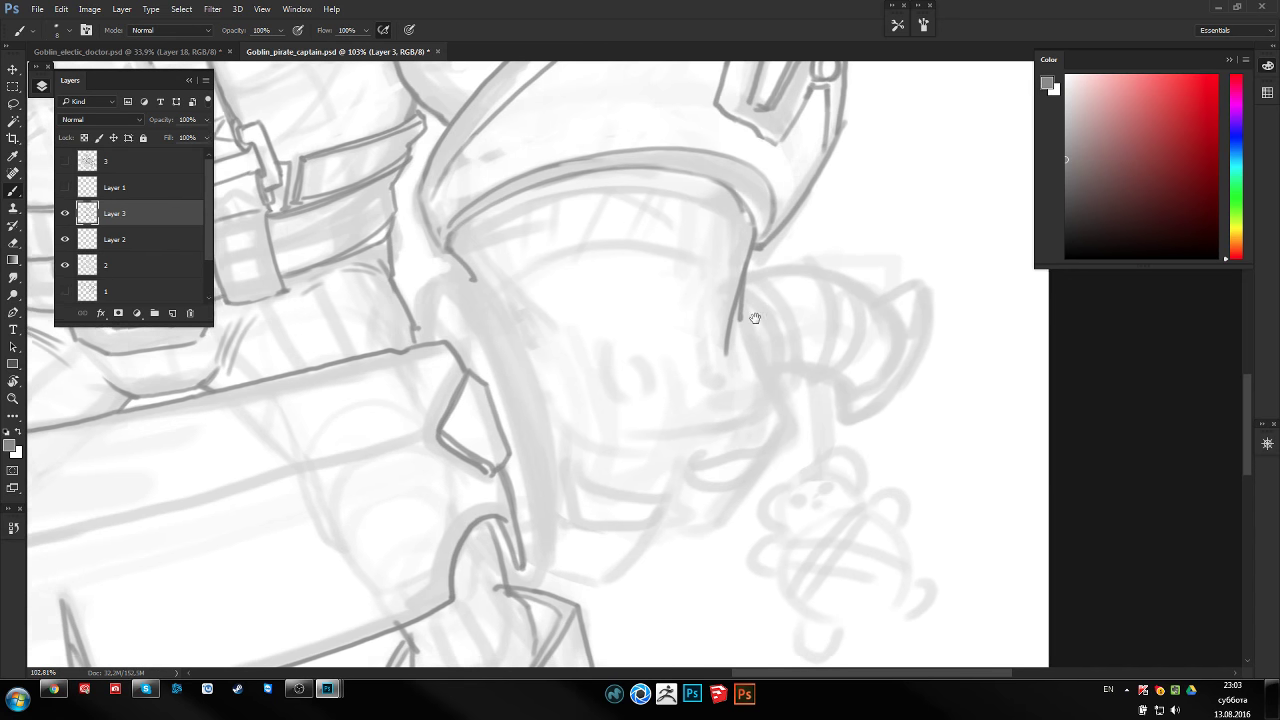
# Ink the fist's outline, curved contour, lower edge and knuckle line, then reset rotation and zoom out
pyautogui.moveTo(745, 300)
pyautogui.mouseDown()
pyautogui.moveTo(737, 276)
pyautogui.moveTo(786, 403)
pyautogui.moveTo(774, 418)
pyautogui.moveTo(744, 352)
pyautogui.moveTo(690, 405)
pyautogui.mouseUp()
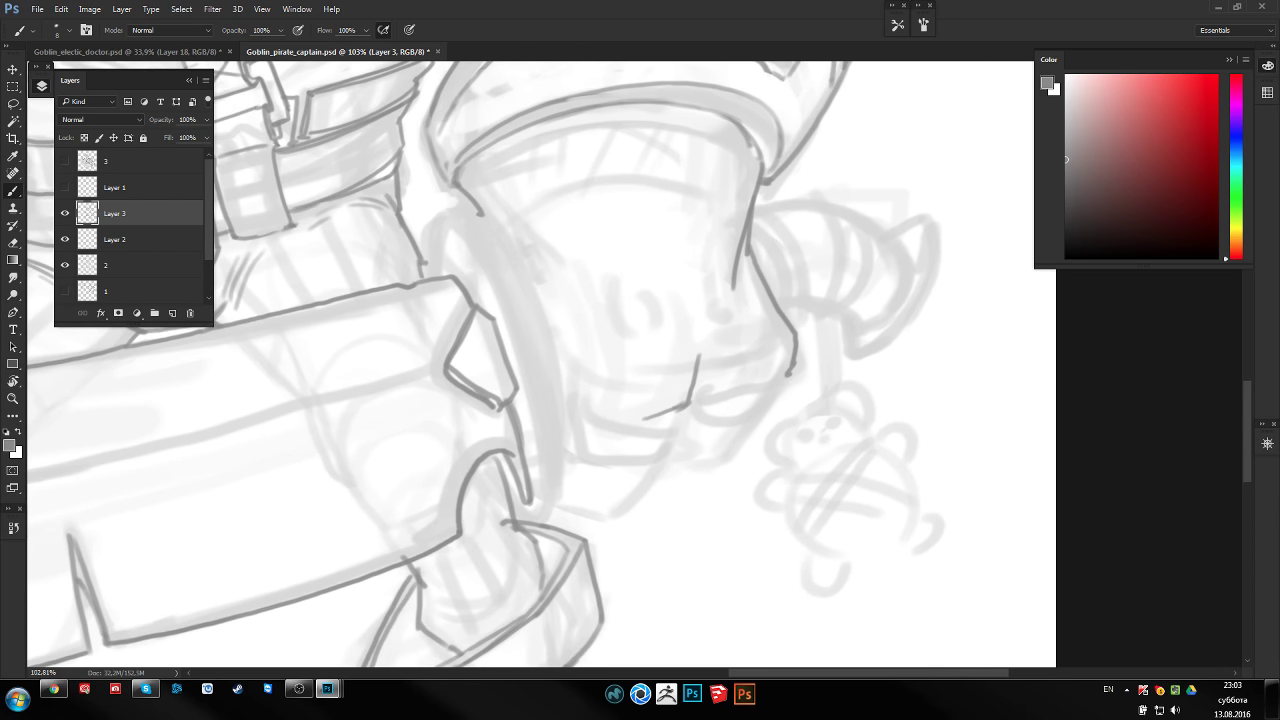
pyautogui.moveTo(688, 344); pyautogui.dragTo(700, 362)
pyautogui.moveTo(793, 370)
pyautogui.mouseDown()
pyautogui.moveTo(752, 390)
pyautogui.moveTo(724, 462)
pyautogui.moveTo(684, 458)
pyautogui.moveTo(734, 460)
pyautogui.mouseUp()
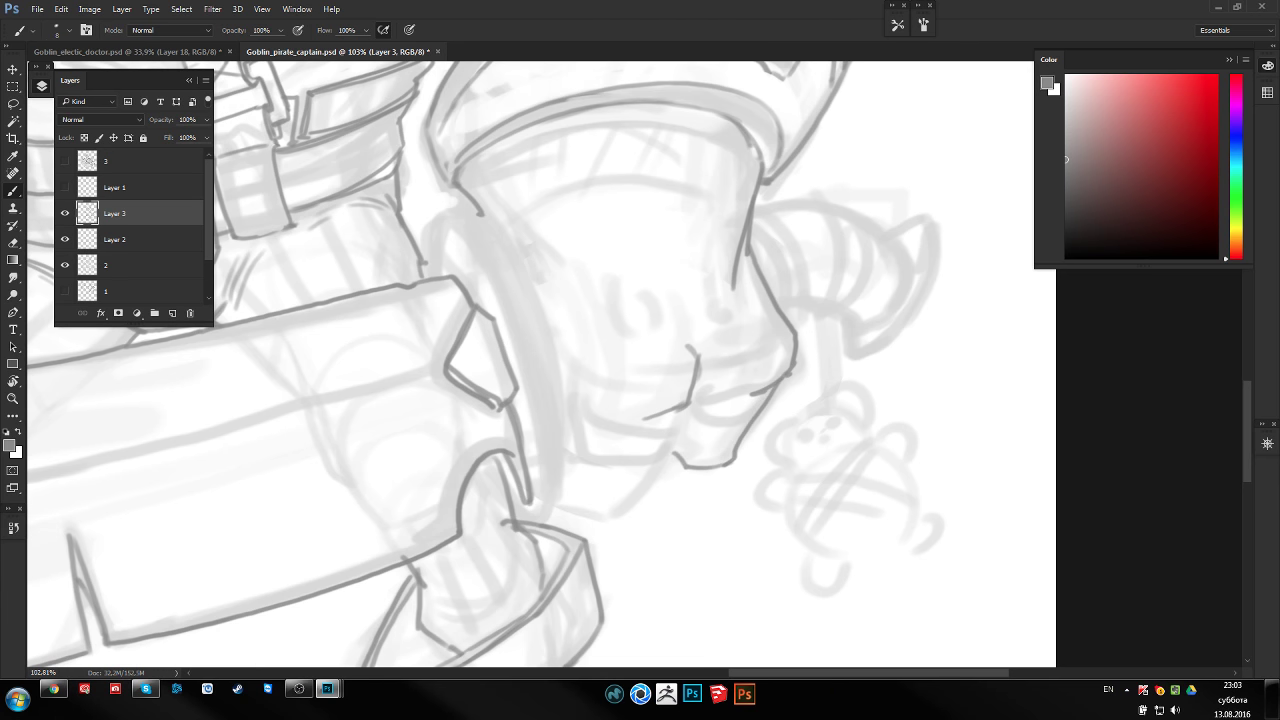
pyautogui.moveTo(700, 405)
pyautogui.mouseDown()
pyautogui.moveTo(628, 505)
pyautogui.moveTo(585, 518)
pyautogui.mouseUp()
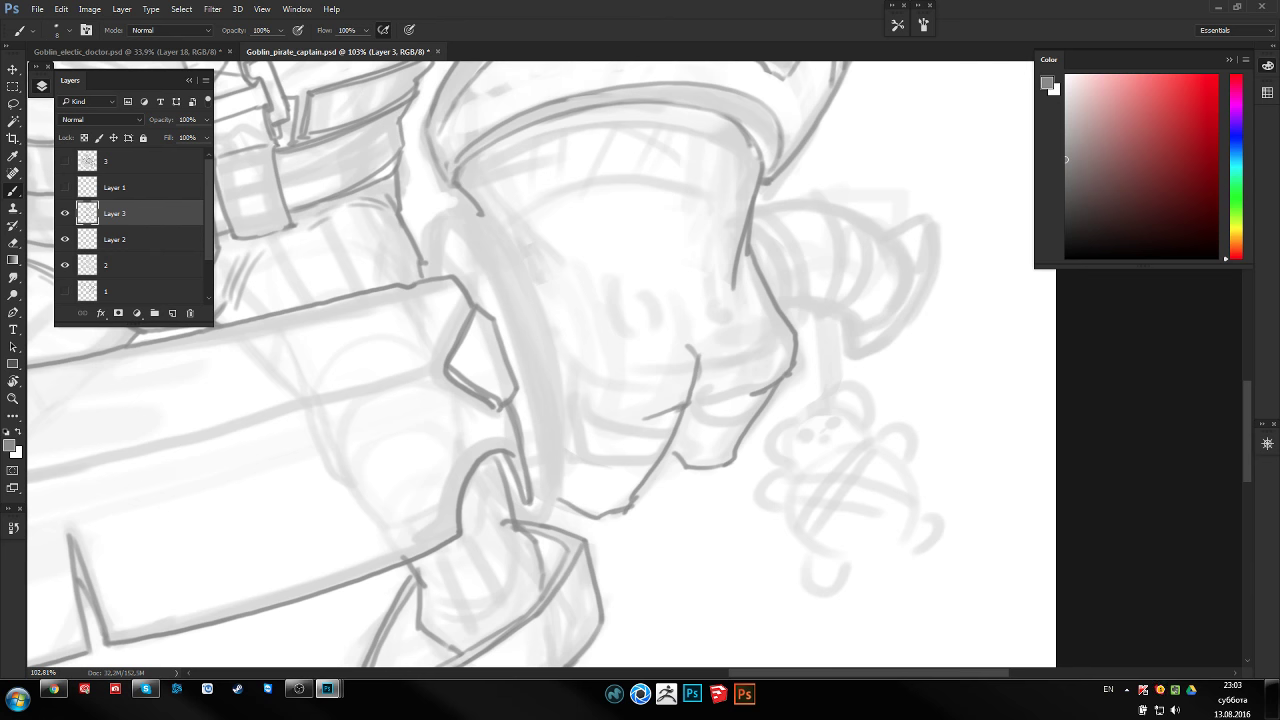
pyautogui.moveTo(628, 447); pyautogui.dragTo(488, 408)
pyautogui.press('r')
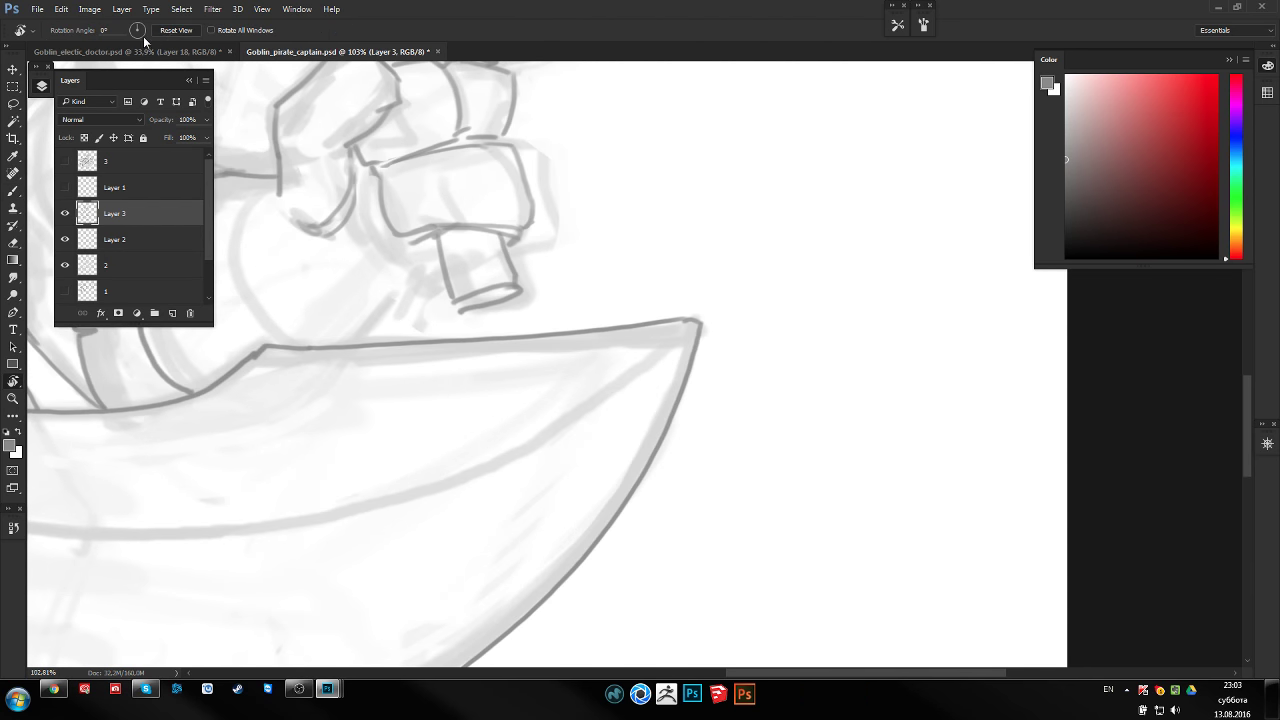
pyautogui.press('z')
pyautogui.moveTo(649, 255); pyautogui.dragTo(604, 247)
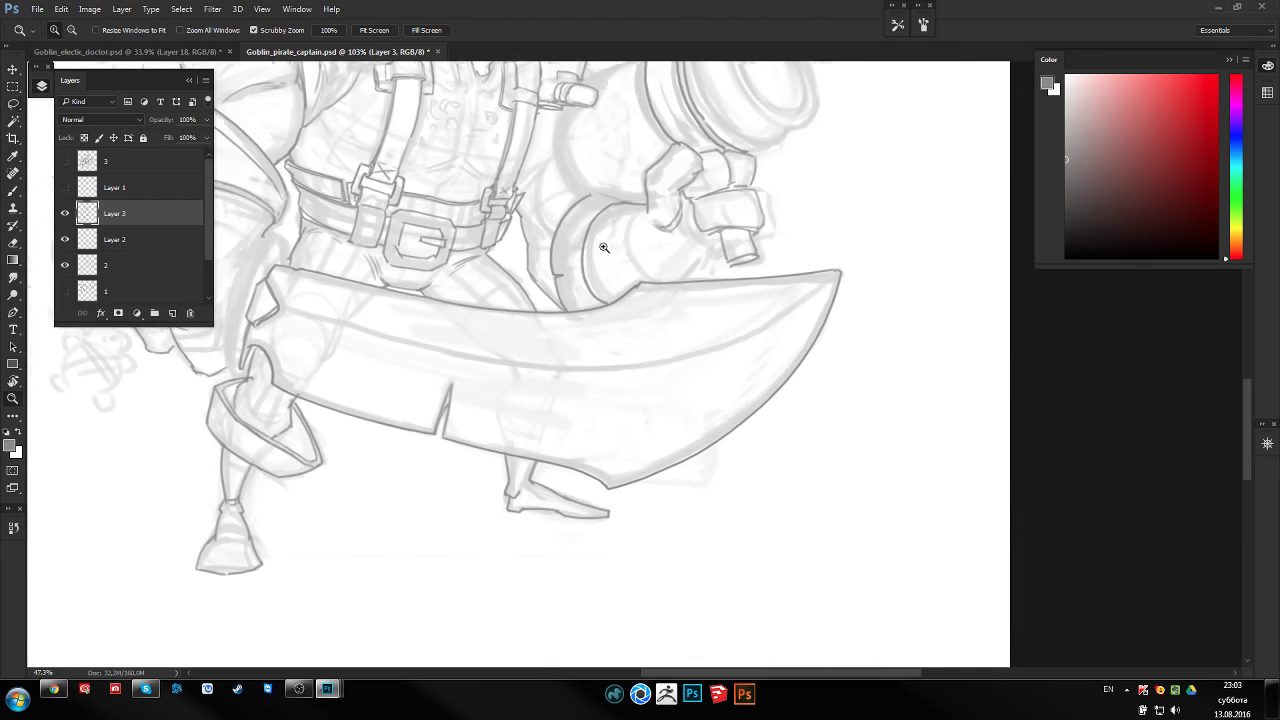
# Recentre the figure and zoom in on the pauldron and belt
pyautogui.press('l')
pyautogui.scroll(3, 606, 258)
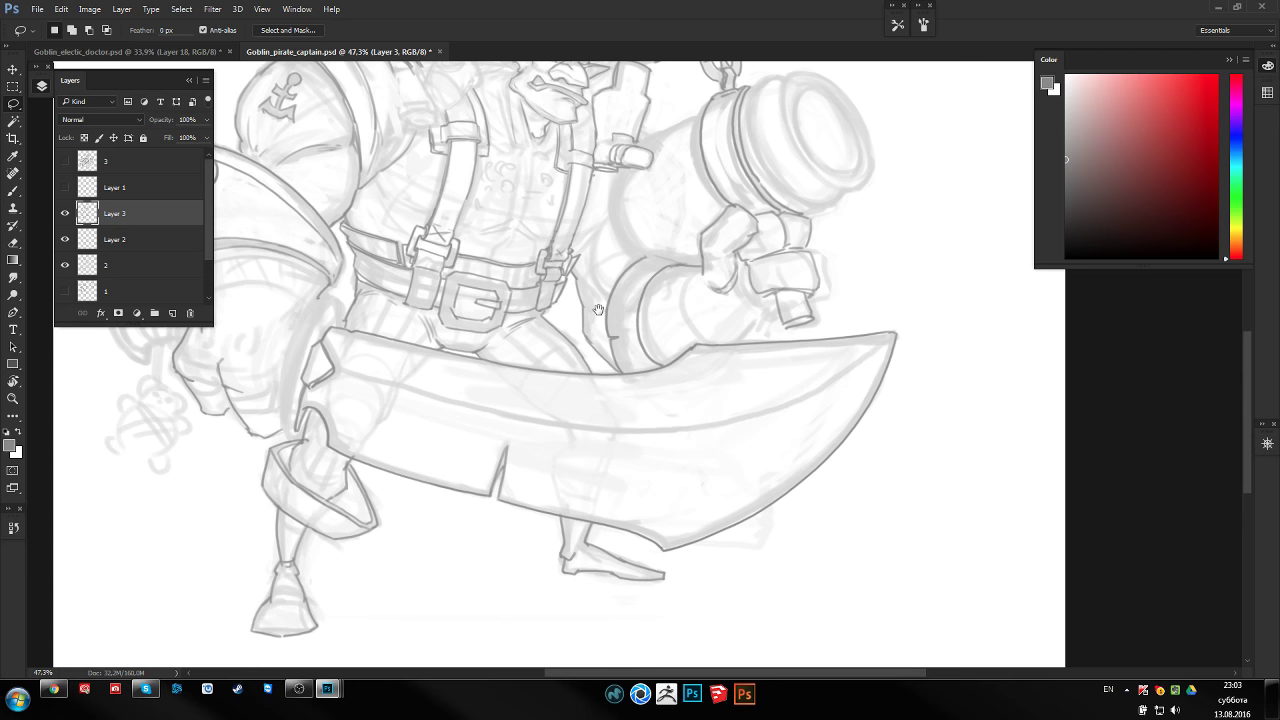
pyautogui.moveTo(598, 310); pyautogui.dragTo(678, 299)
pyautogui.moveTo(580, 286); pyautogui.dragTo(626, 297)
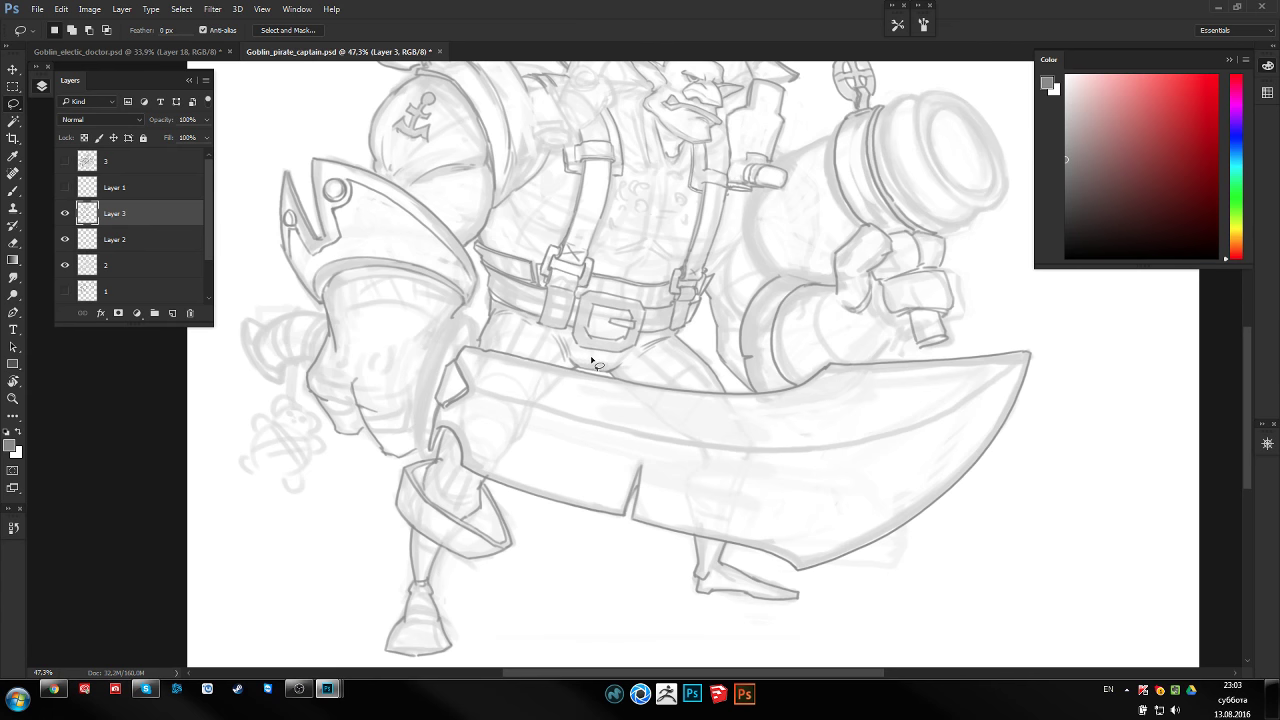
pyautogui.press('z')
pyautogui.moveTo(447, 300); pyautogui.dragTo(464, 266)
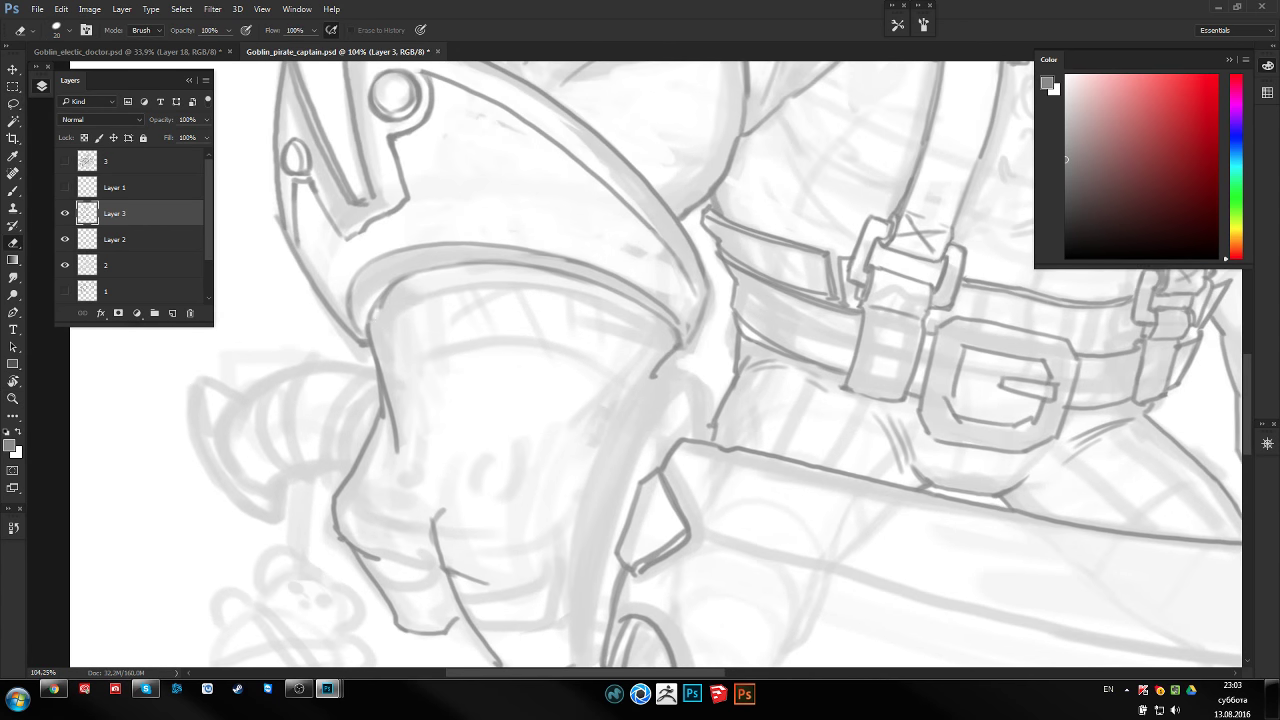
# Ink a short line under the pauldron rim and along the neighbouring torso edge
pyautogui.press('e')
pyautogui.press('b')
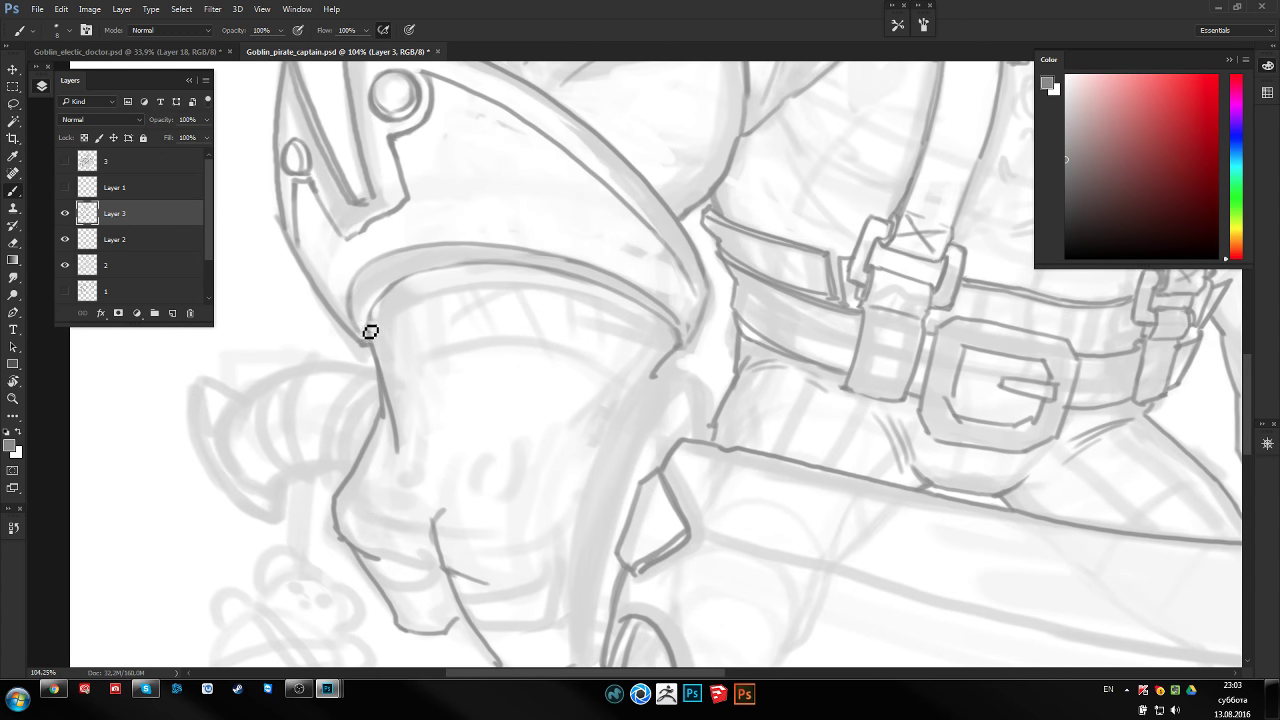
pyautogui.moveTo(414, 283); pyautogui.dragTo(468, 270)
pyautogui.press('e')
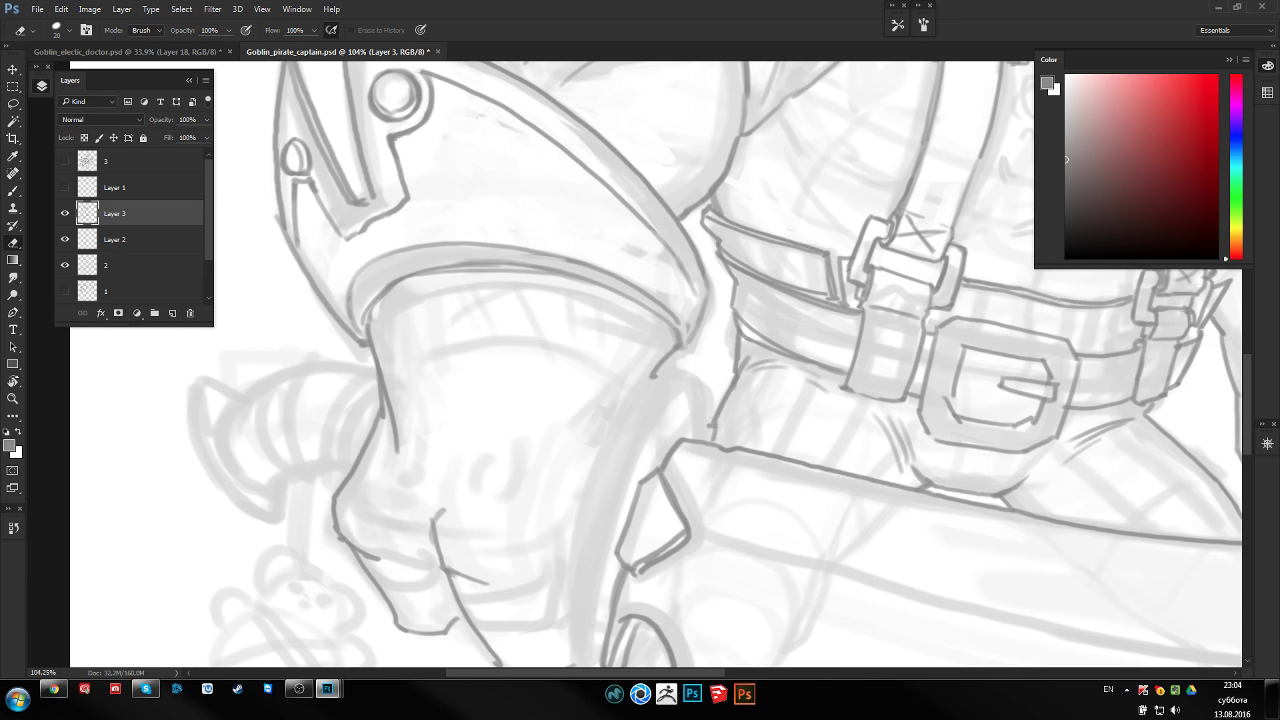
pyautogui.moveTo(614, 254); pyautogui.dragTo(555, 237)
pyautogui.press('b')
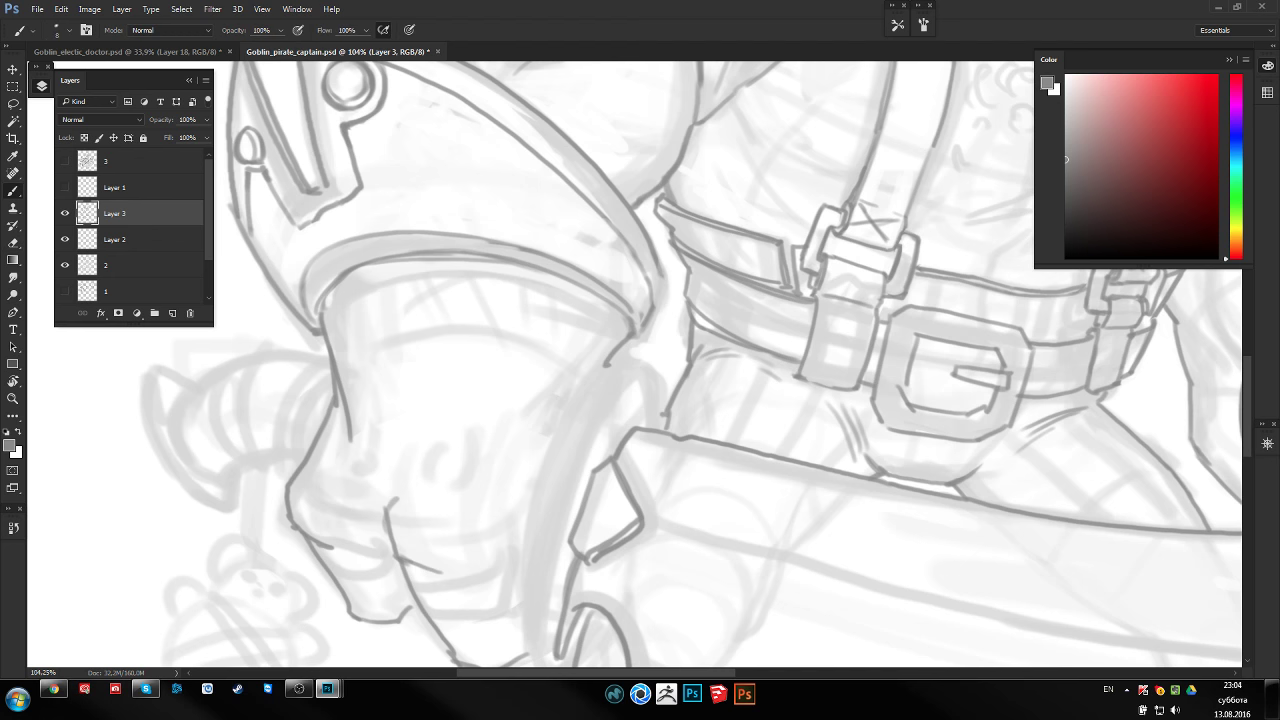
pyautogui.moveTo(665, 274); pyautogui.dragTo(671, 306)
pyautogui.scroll(-3, 600, 342)
pyautogui.scroll(-3, 590, 320)
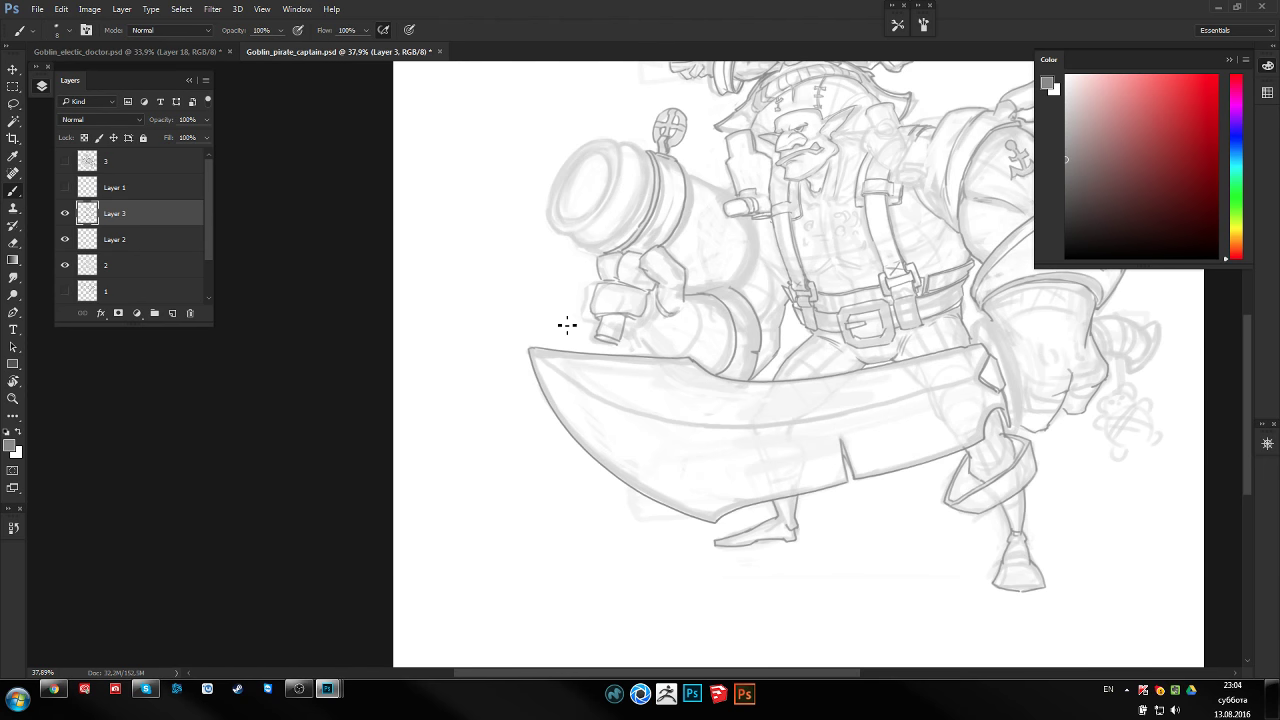
pyautogui.scroll(1, 567, 325)
pyautogui.scroll(1, 550, 345)
pyautogui.scroll(1, 523, 370)
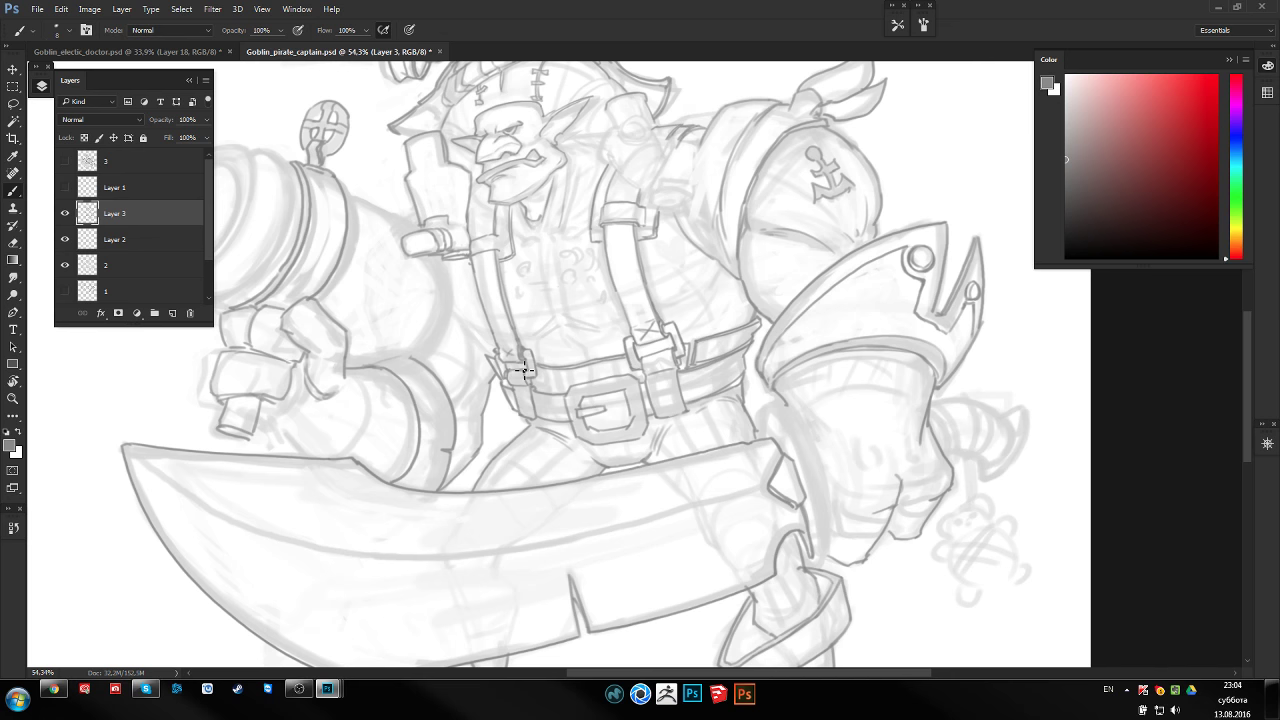
# Pan across the belt, cuff, blade and fist, and rotate the view to a drawing angle
pyautogui.press('e')
pyautogui.scroll(3, 709, 422)
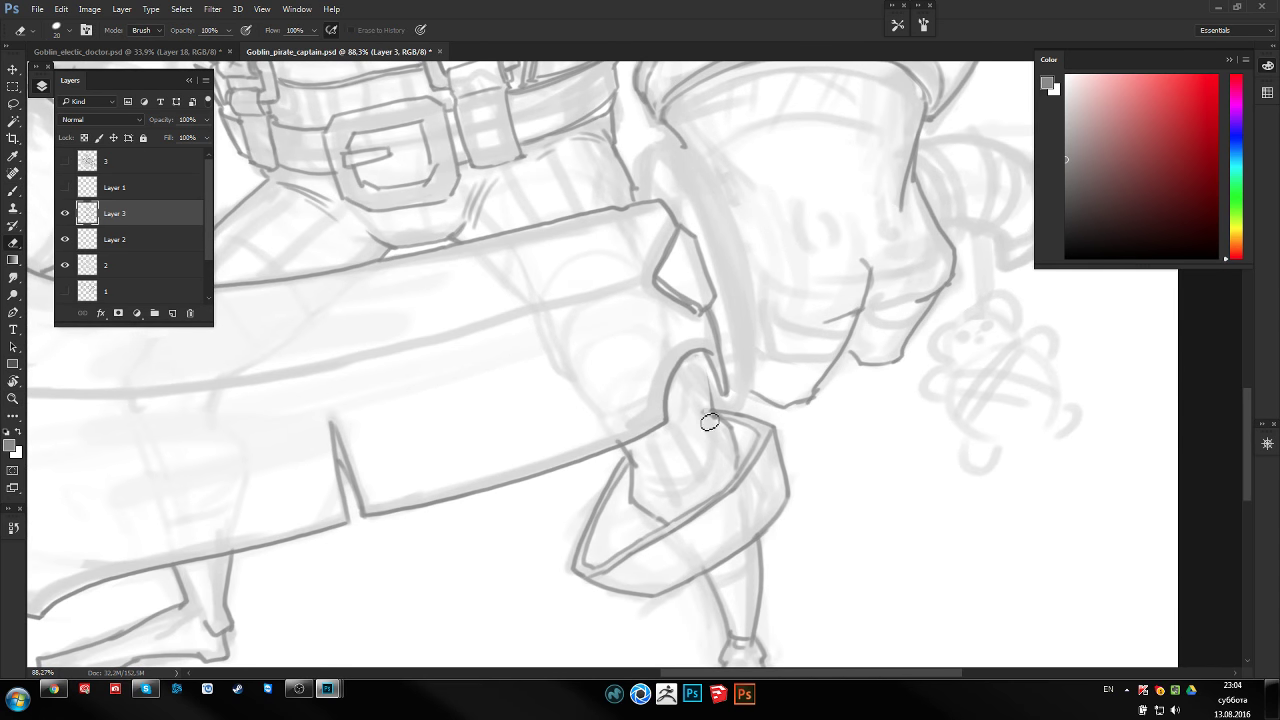
pyautogui.press('b')
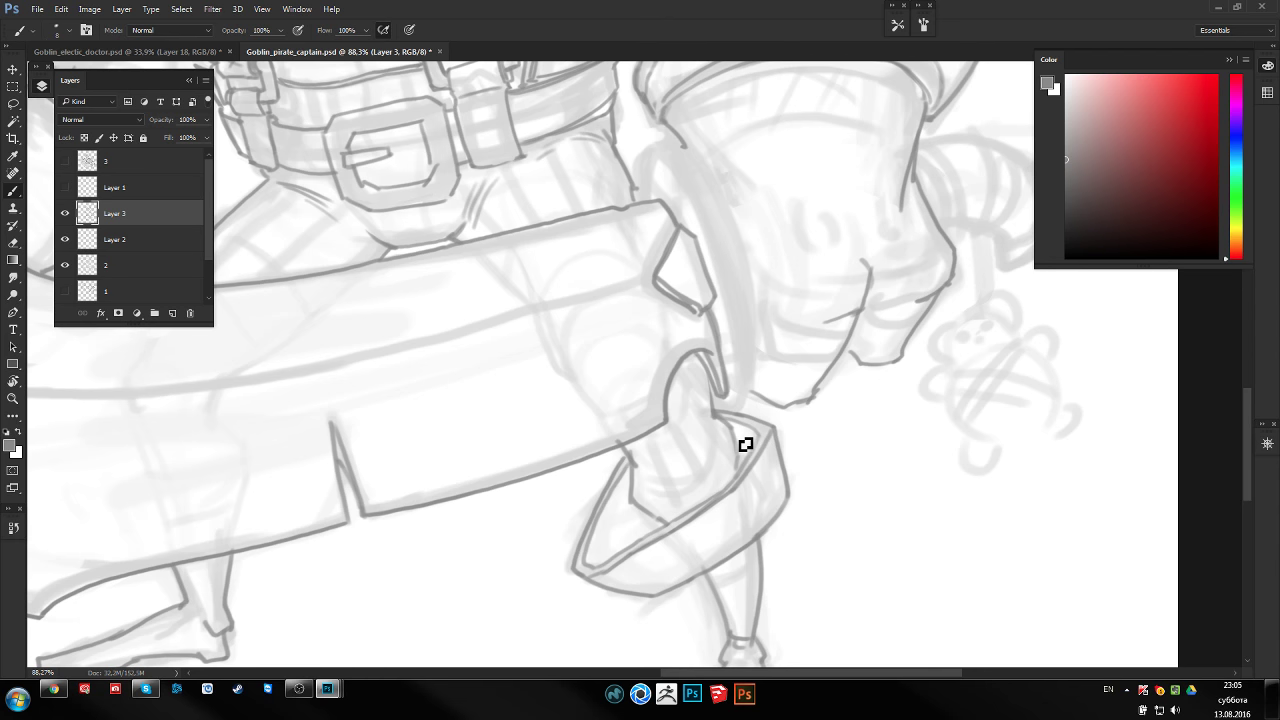
pyautogui.moveTo(745, 444)
pyautogui.mouseDown()
pyautogui.moveTo(695, 393)
pyautogui.moveTo(729, 354)
pyautogui.moveTo(816, 403)
pyautogui.mouseUp()
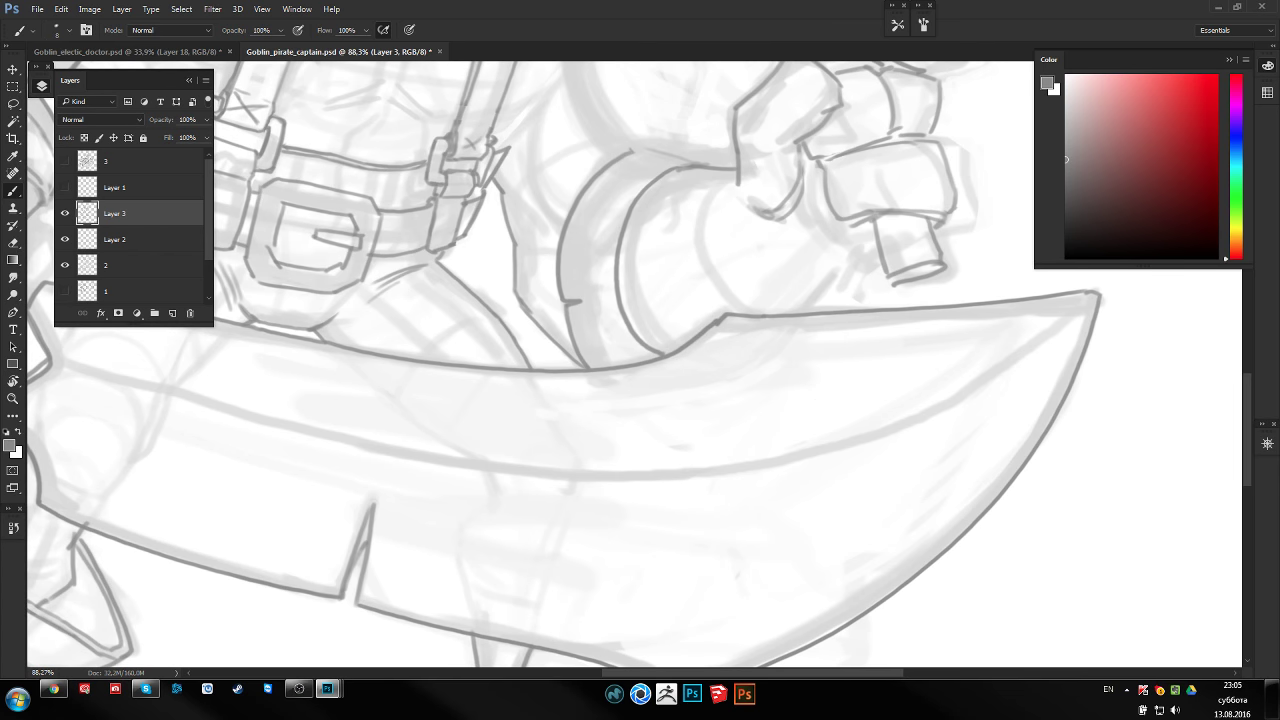
pyautogui.moveTo(620, 391)
pyautogui.mouseDown()
pyautogui.moveTo(697, 363)
pyautogui.moveTo(857, 371)
pyautogui.mouseUp()
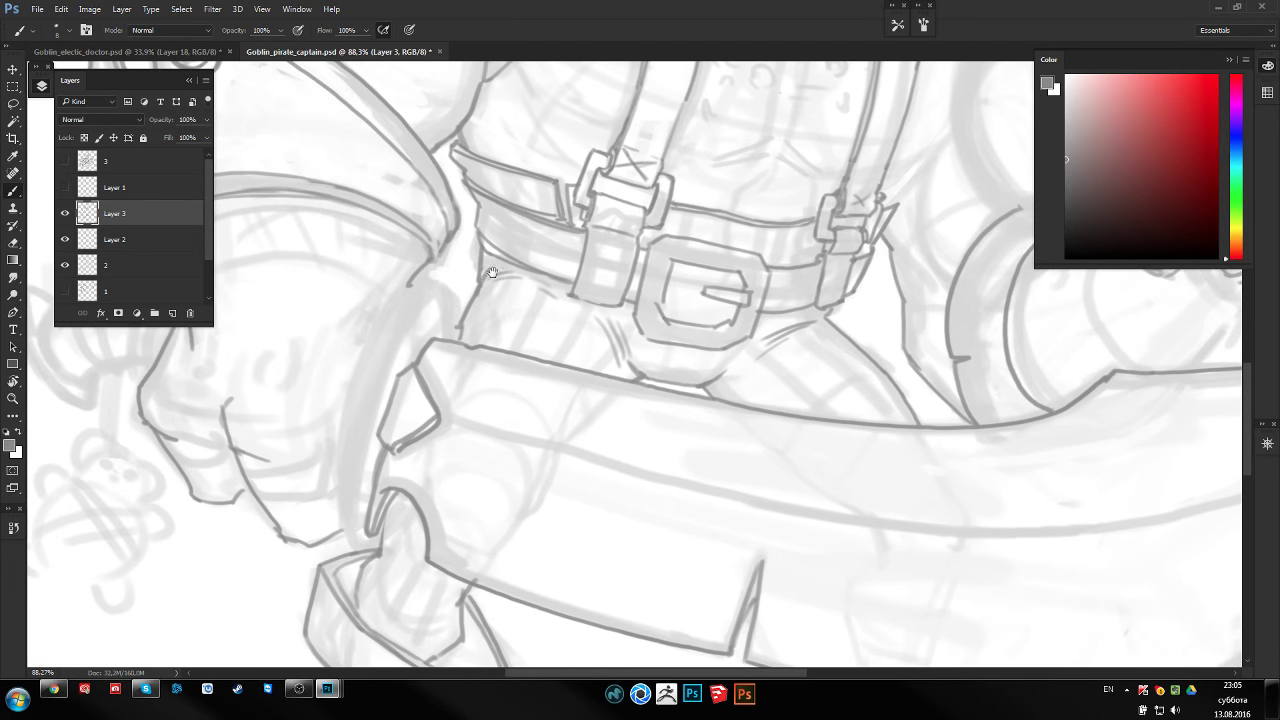
pyautogui.moveTo(492, 273)
pyautogui.mouseDown()
pyautogui.moveTo(527, 330)
pyautogui.moveTo(910, 356)
pyautogui.moveTo(217, 402)
pyautogui.mouseUp()
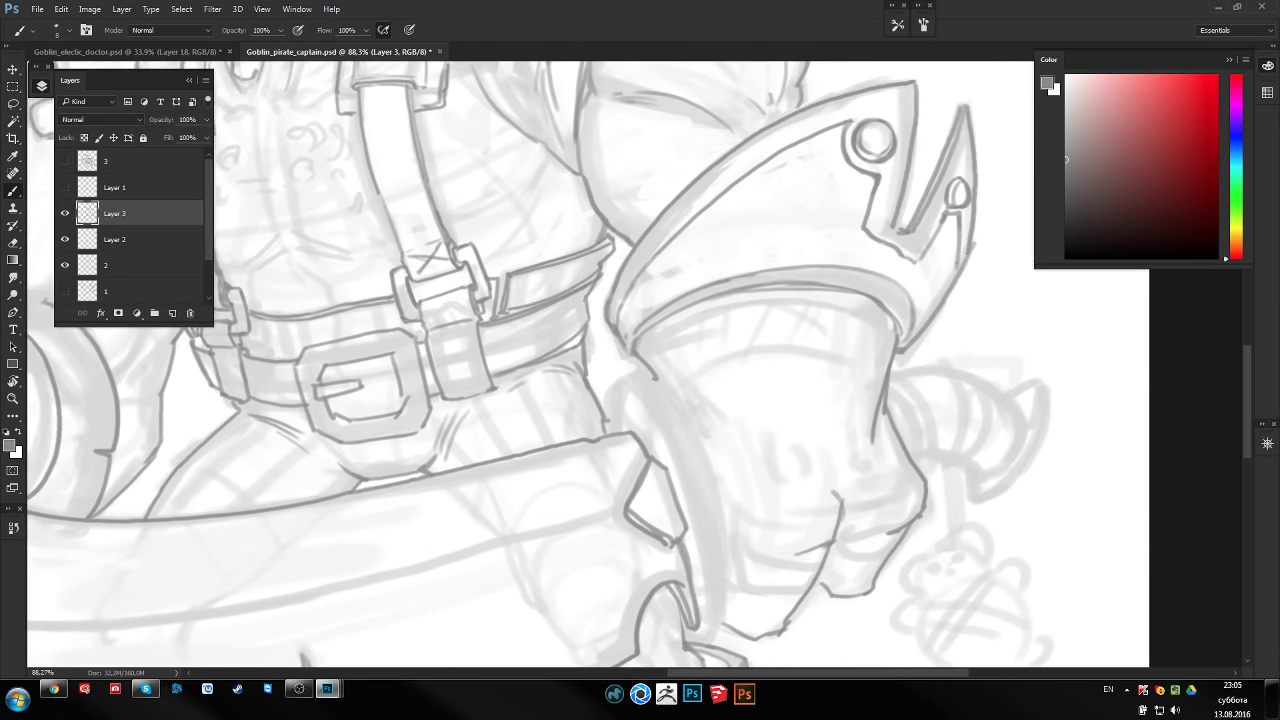
pyautogui.scroll(2, 586, 366)
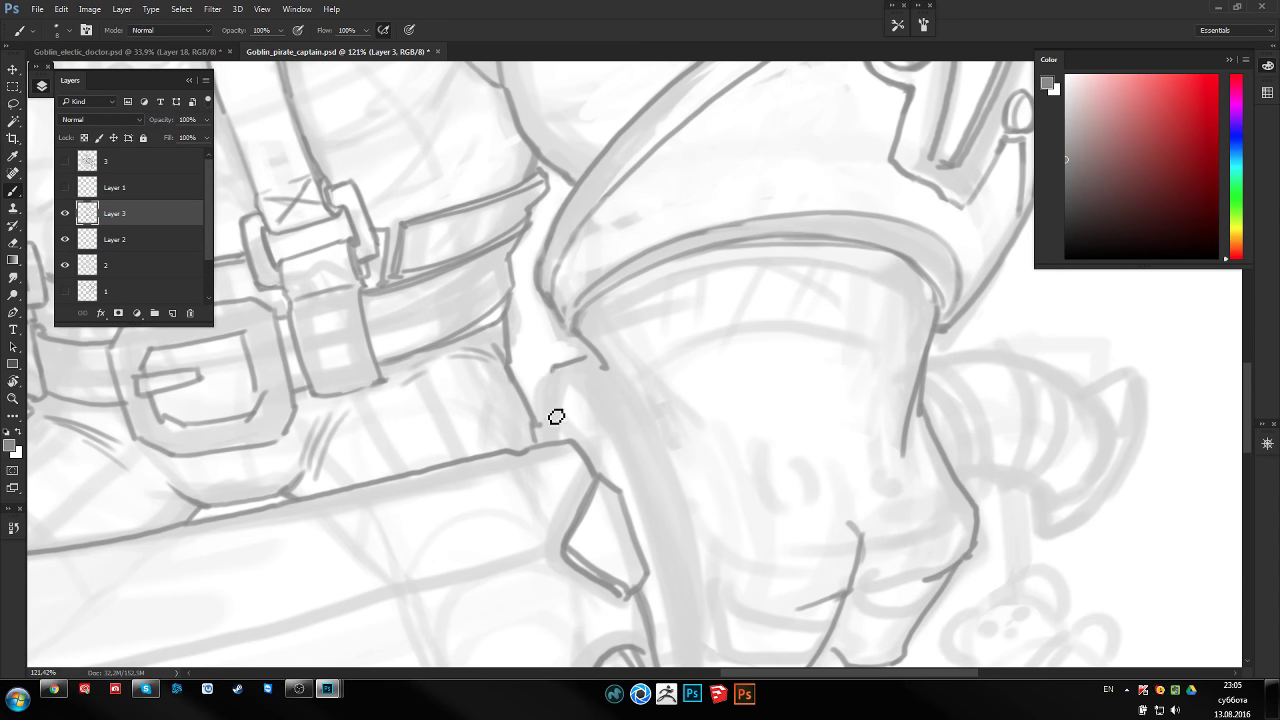
pyautogui.press('r')
pyautogui.moveTo(560, 446); pyautogui.dragTo(640, 330)
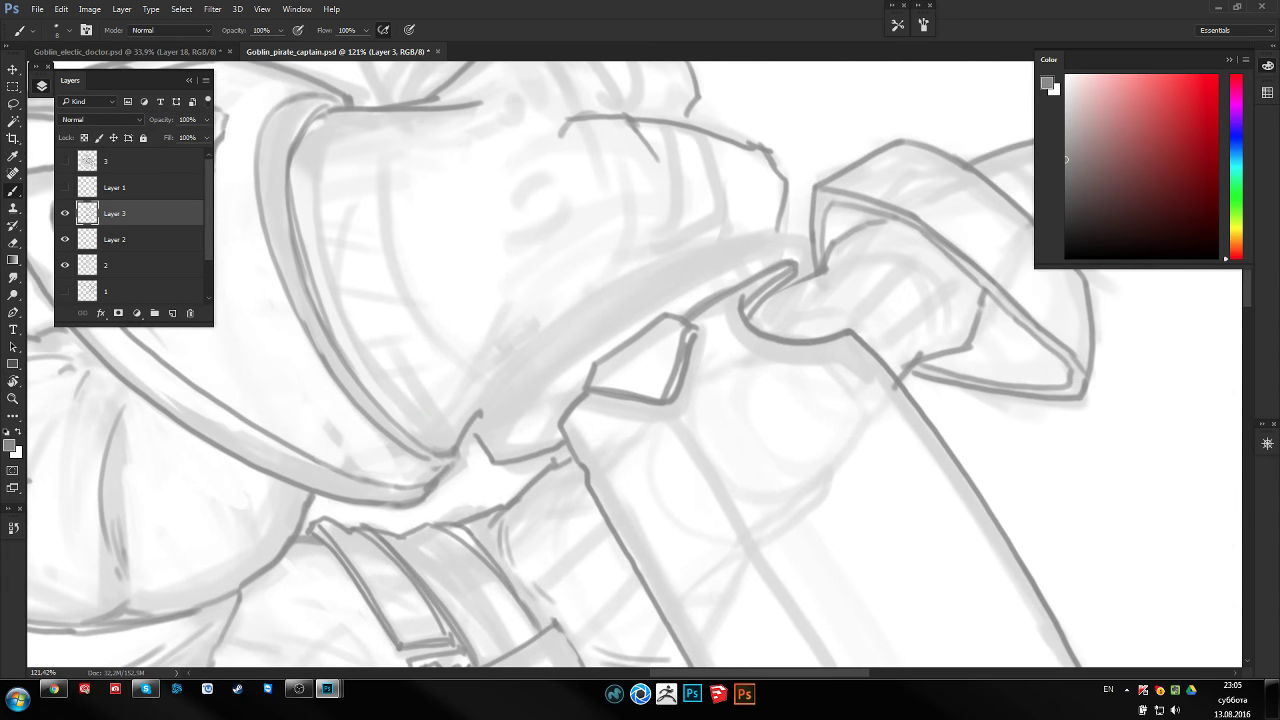
# Ink the pauldron edge and cuff rim lines, redoing each failed stroke
pyautogui.moveTo(497, 462); pyautogui.dragTo(805, 258)
pyautogui.hotkey('ctrl', 'z')
pyautogui.moveTo(500, 455); pyautogui.dragTo(805, 250)
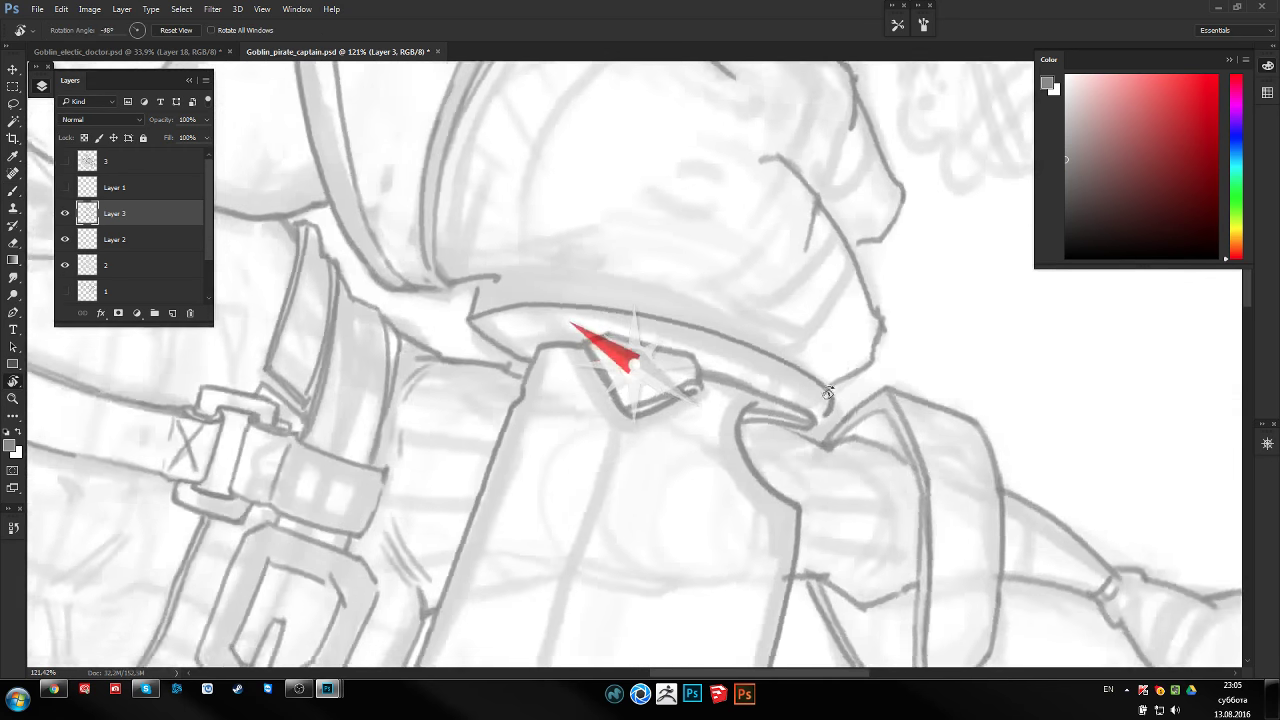
pyautogui.moveTo(560, 420)
pyautogui.mouseDown()
pyautogui.moveTo(480, 392)
pyautogui.moveTo(723, 249)
pyautogui.moveTo(834, 262)
pyautogui.mouseUp()
pyautogui.hotkey('ctrl', 'z')
pyautogui.moveTo(485, 383)
pyautogui.mouseDown()
pyautogui.moveTo(763, 254)
pyautogui.moveTo(831, 257)
pyautogui.moveTo(903, 345)
pyautogui.moveTo(741, 541)
pyautogui.mouseUp()
# Rotate the view toward the cuff, then fit the whole drawing on screen
pyautogui.press('r')
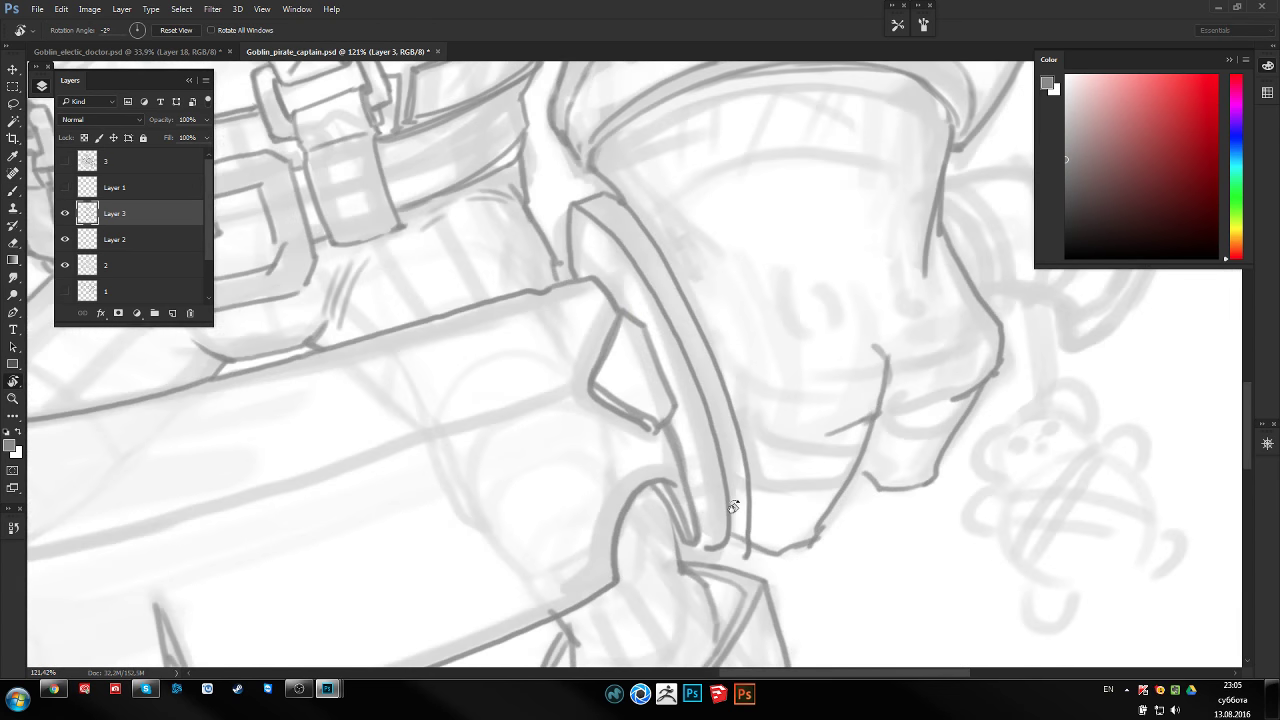
pyautogui.press('e')
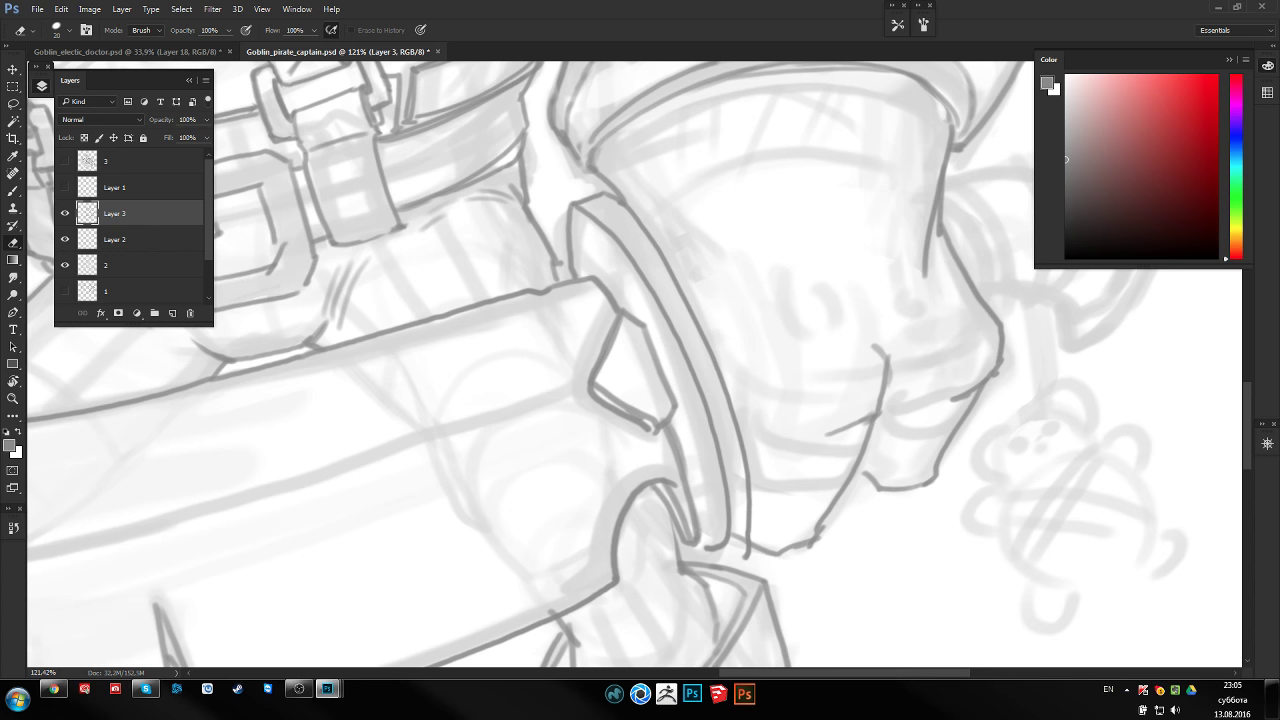
pyautogui.press('b')
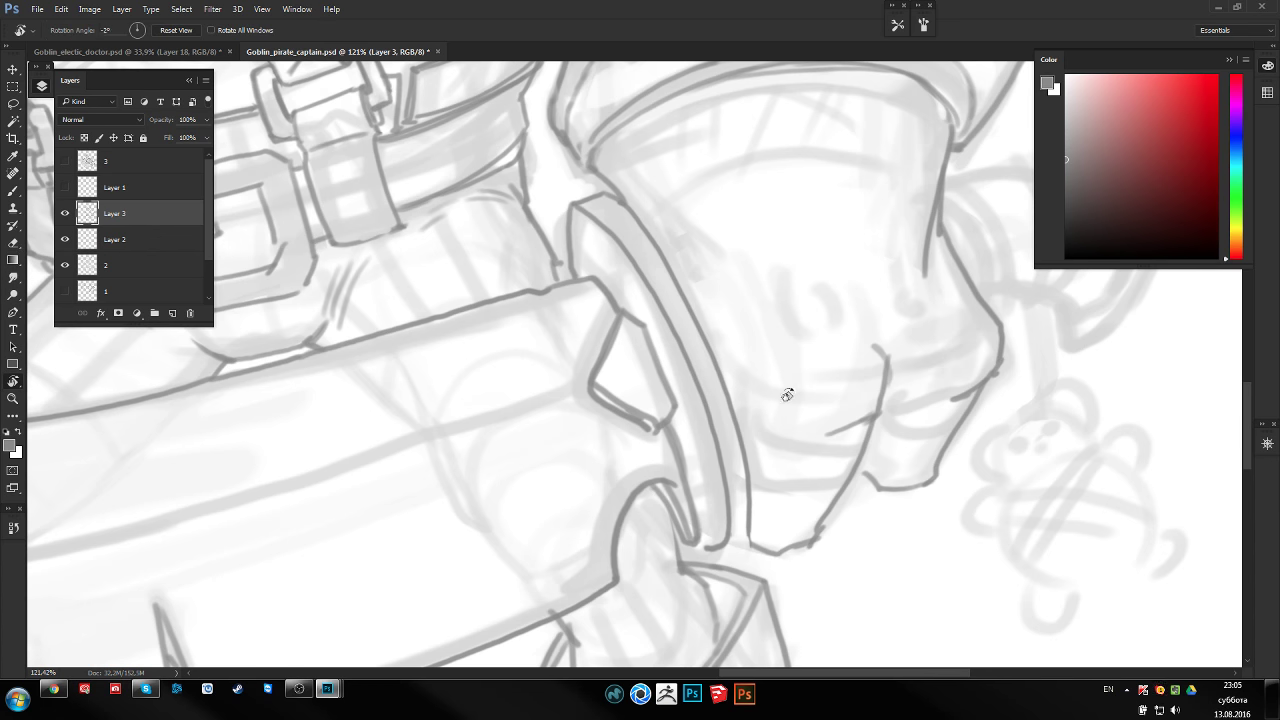
pyautogui.moveTo(789, 394); pyautogui.dragTo(757, 509)
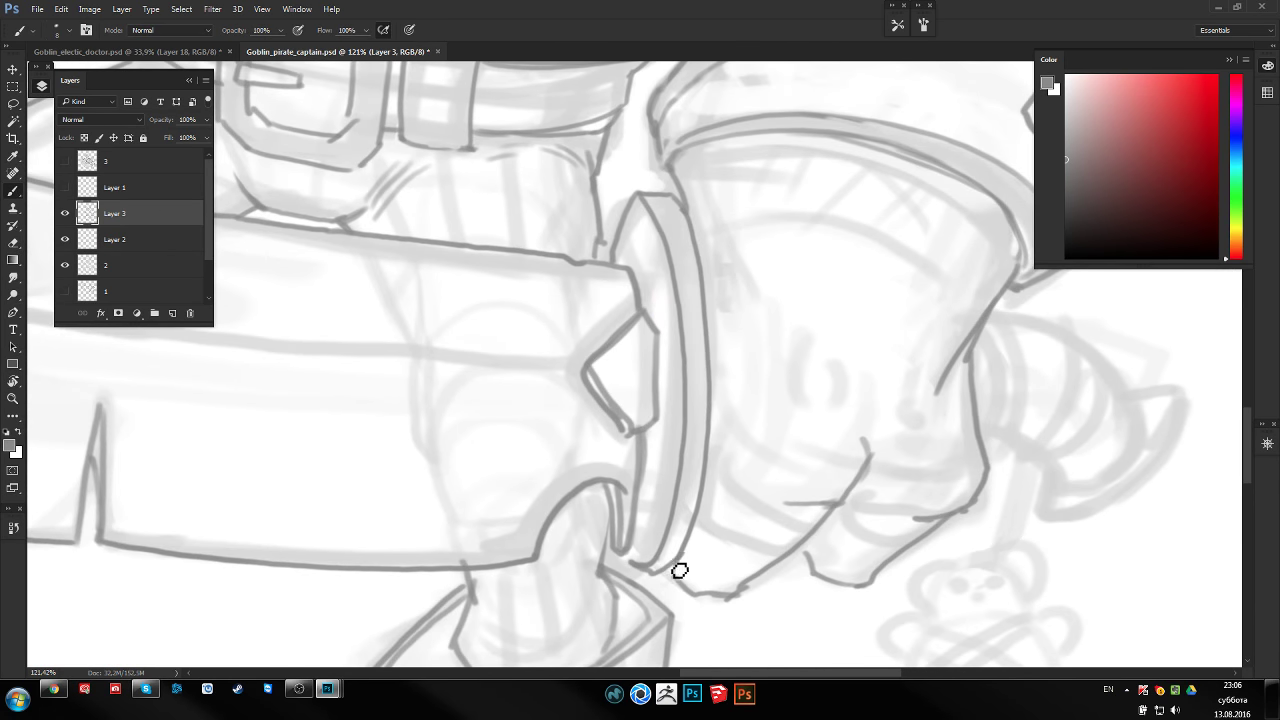
pyautogui.press('b')
pyautogui.press('r')
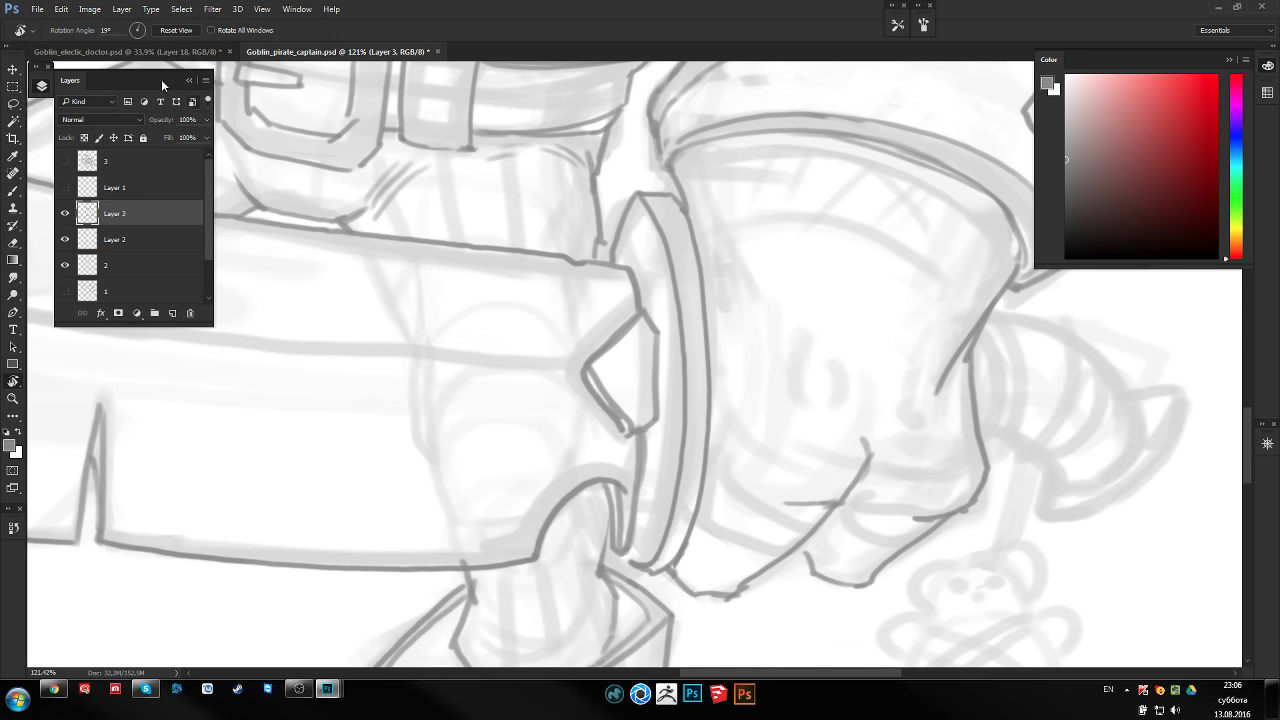
pyautogui.press('Escape')
pyautogui.press('z')
pyautogui.hotkey('ctrl', '0')
pyautogui.press('r')
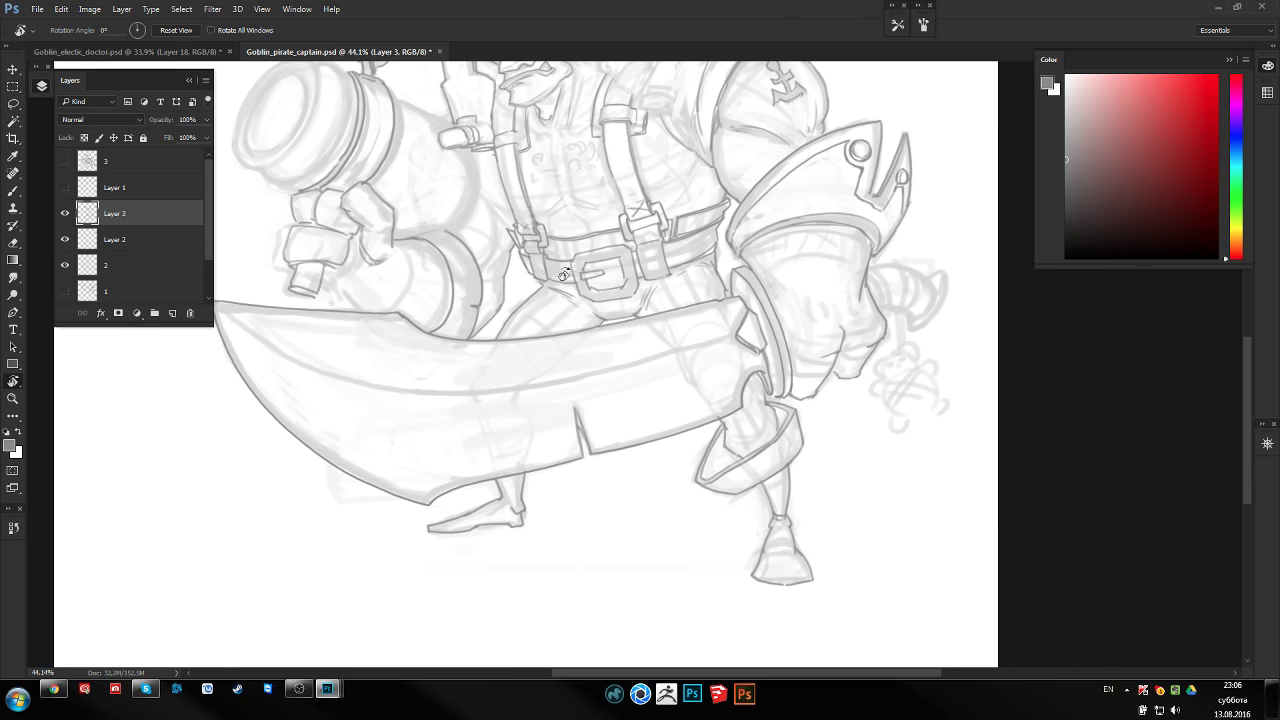
# Mirror the canvas back to normal and zoom in on the cannon's muzzle
pyautogui.press('h')
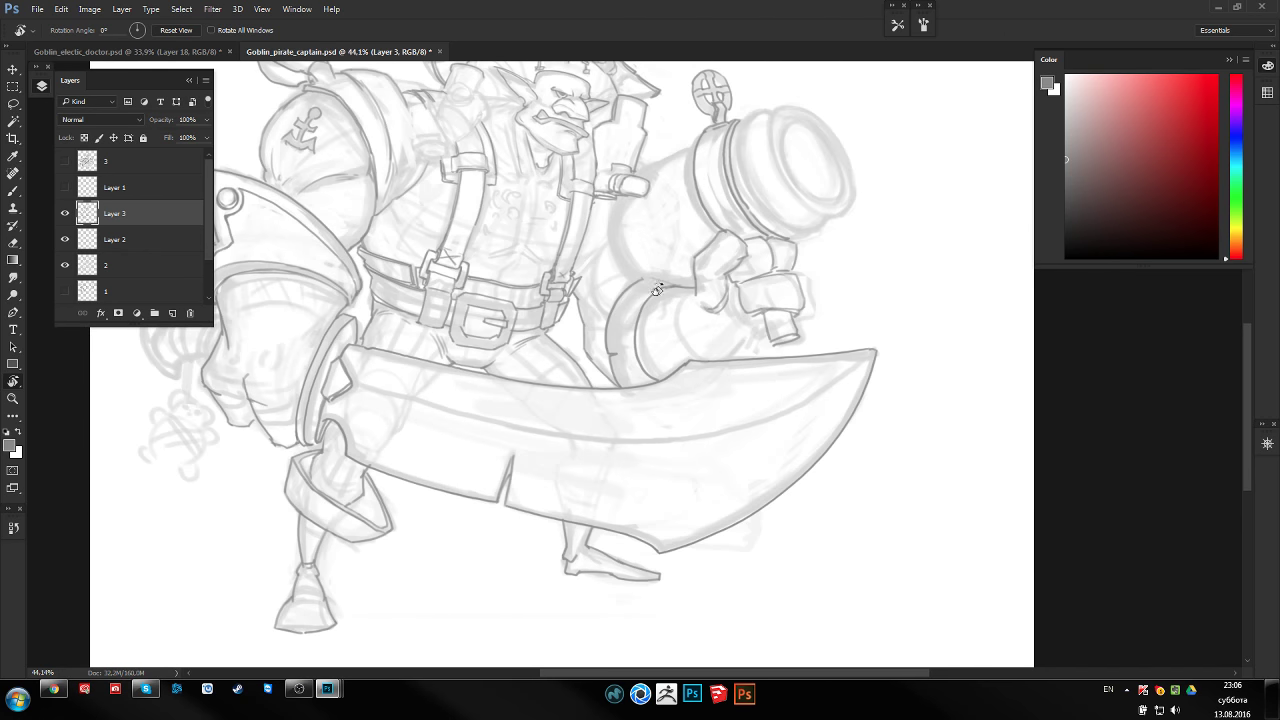
pyautogui.moveTo(657, 288); pyautogui.dragTo(665, 385)
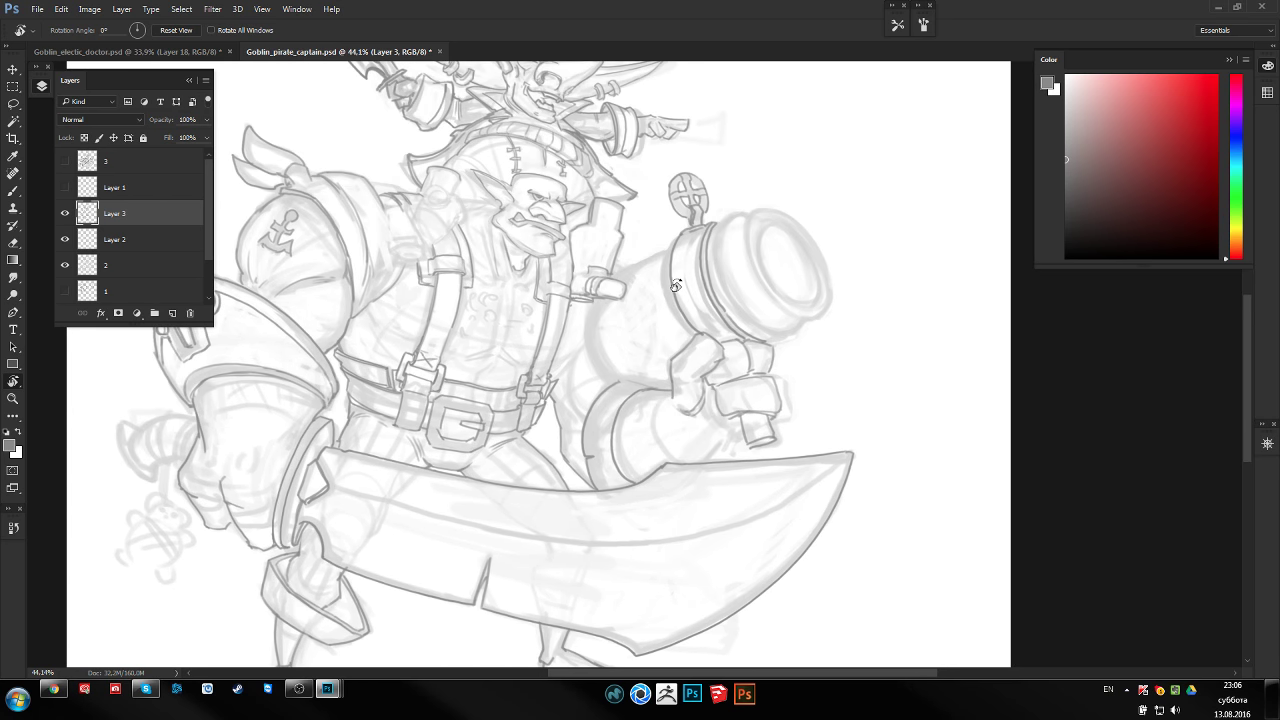
pyautogui.moveTo(676, 286)
pyautogui.mouseDown()
pyautogui.moveTo(780, 243)
pyautogui.moveTo(769, 263)
pyautogui.mouseUp()
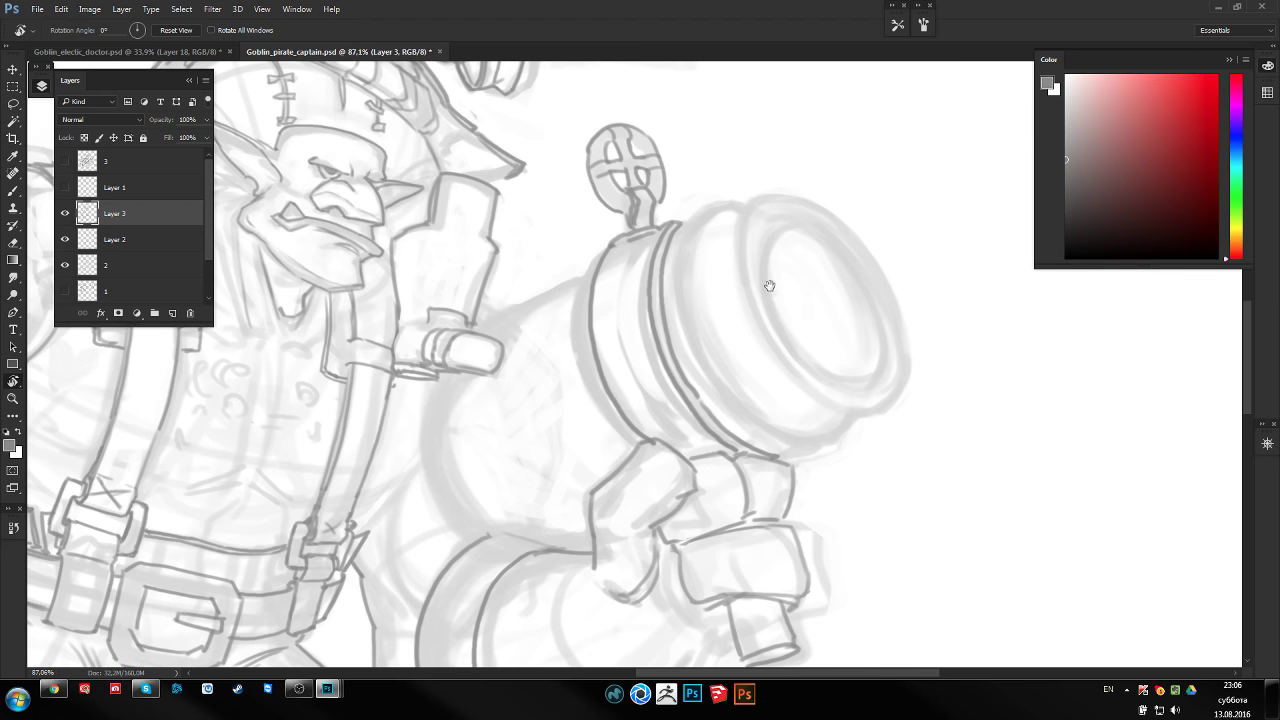
# Lasso the valve on top of the cannon and rotate it about -6°
pyautogui.moveTo(766, 286); pyautogui.dragTo(767, 287)
pyautogui.press('l')
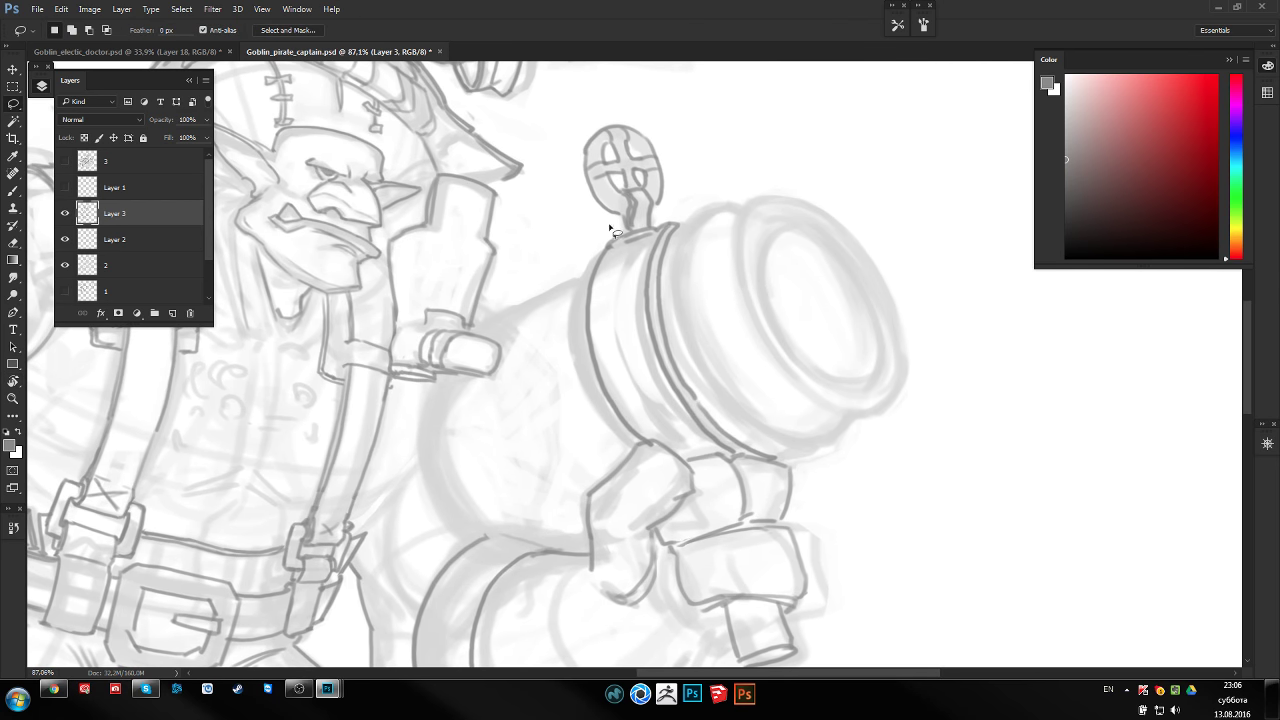
pyautogui.moveTo(602, 230)
pyautogui.mouseDown()
pyautogui.moveTo(645, 248)
pyautogui.moveTo(690, 195)
pyautogui.moveTo(601, 232)
pyautogui.mouseUp()
pyautogui.hotkey('ctrl', 't')
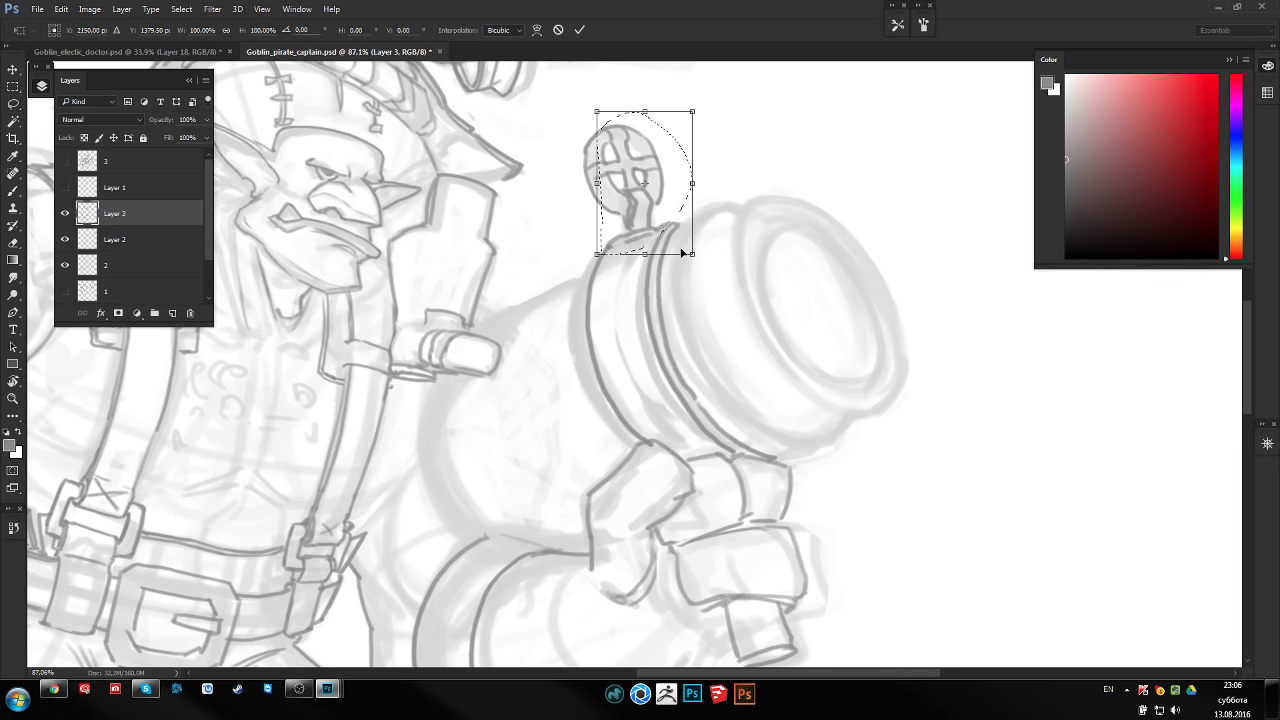
pyautogui.moveTo(702, 260); pyautogui.dragTo(705, 247)
pyautogui.press('Return')
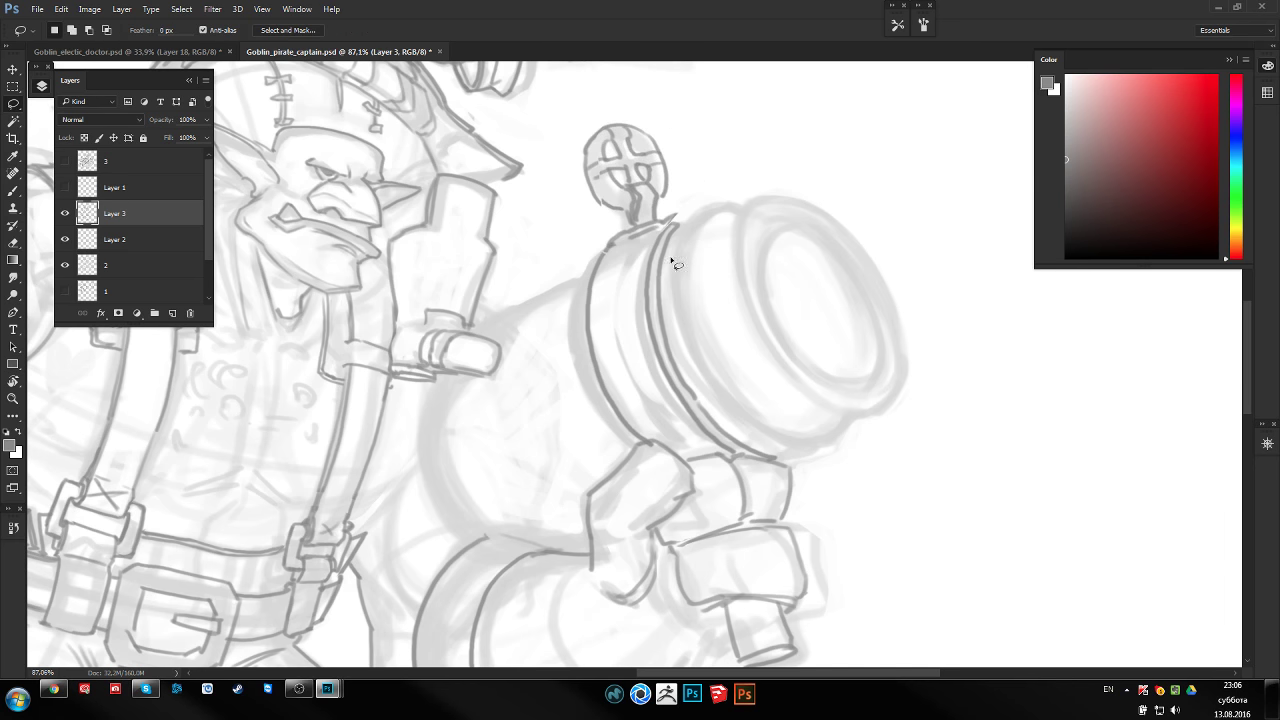
# Darken the cannon's top rim line with the Brush, then check the torso and belt
pyautogui.press('b')
pyautogui.moveTo(668, 222); pyautogui.dragTo(695, 214)
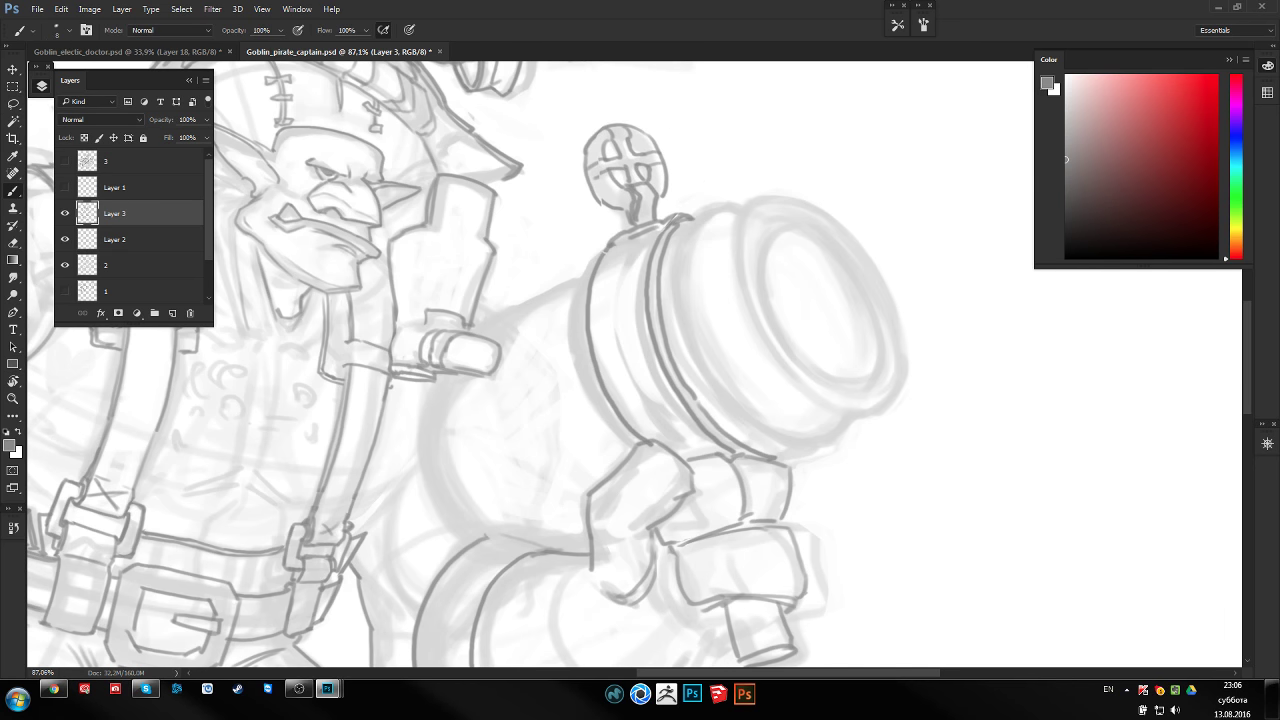
pyautogui.moveTo(753, 317); pyautogui.dragTo(750, 339)
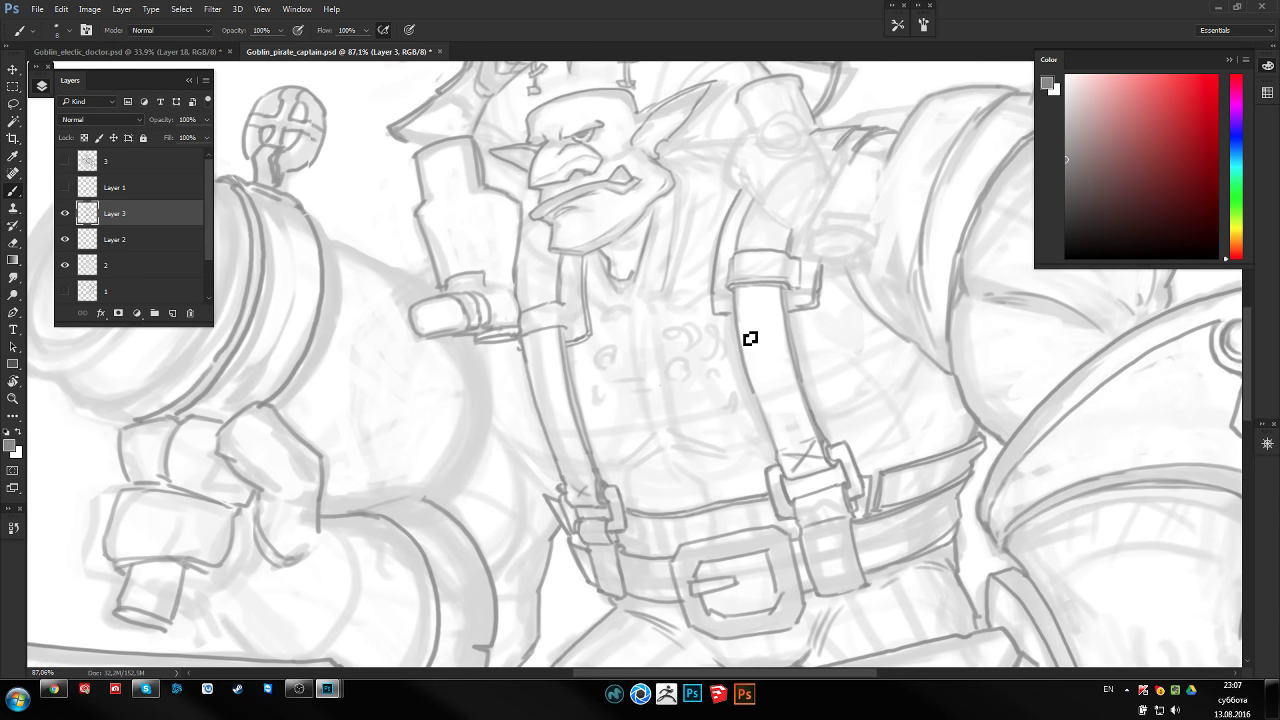
pyautogui.moveTo(480, 382); pyautogui.dragTo(750, 397)
pyautogui.press('e')
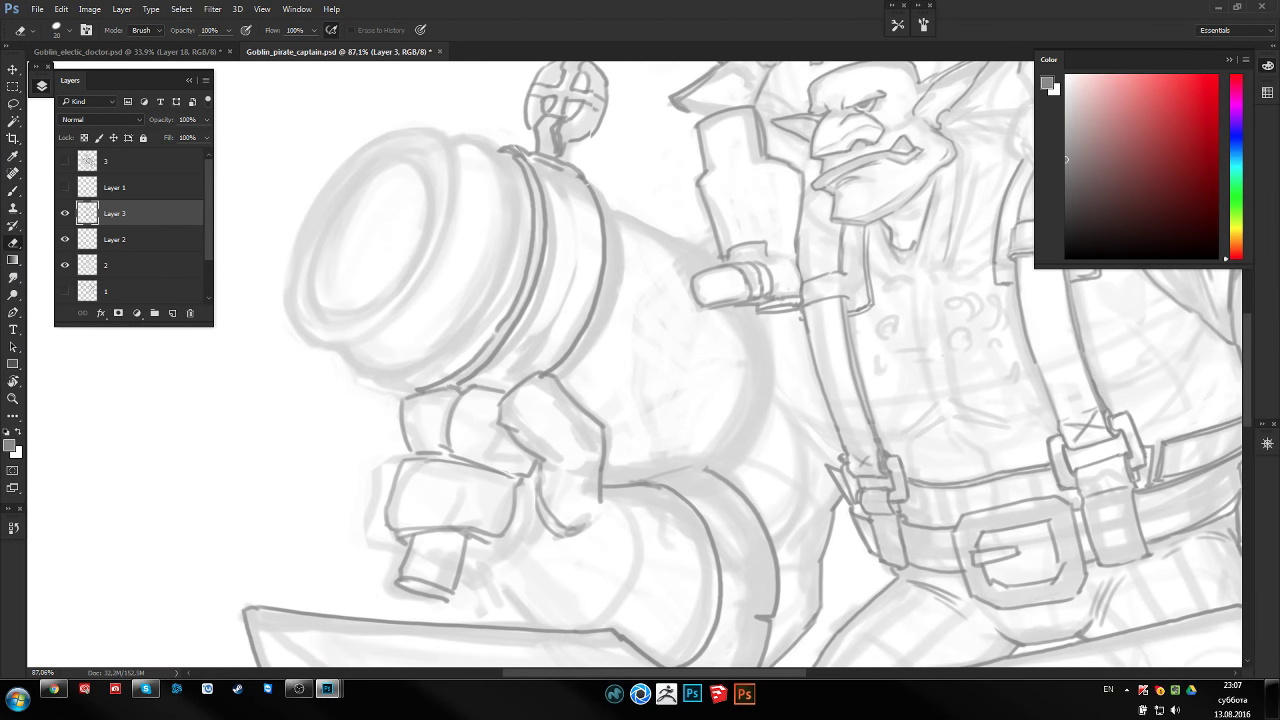
pyautogui.press('b')
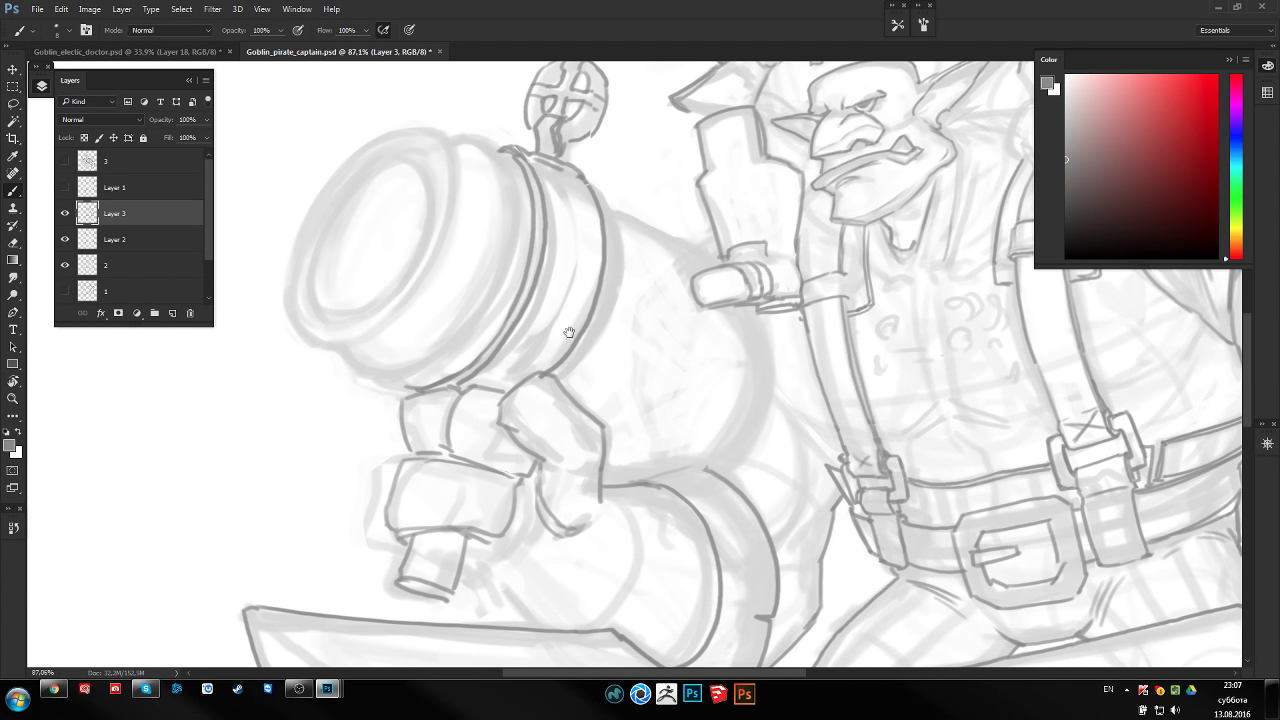
# Check the hat and cannon, then lasso the cannon's top rings and fuse knob
pyautogui.moveTo(569, 332); pyautogui.dragTo(550, 415)
pyautogui.press('e')
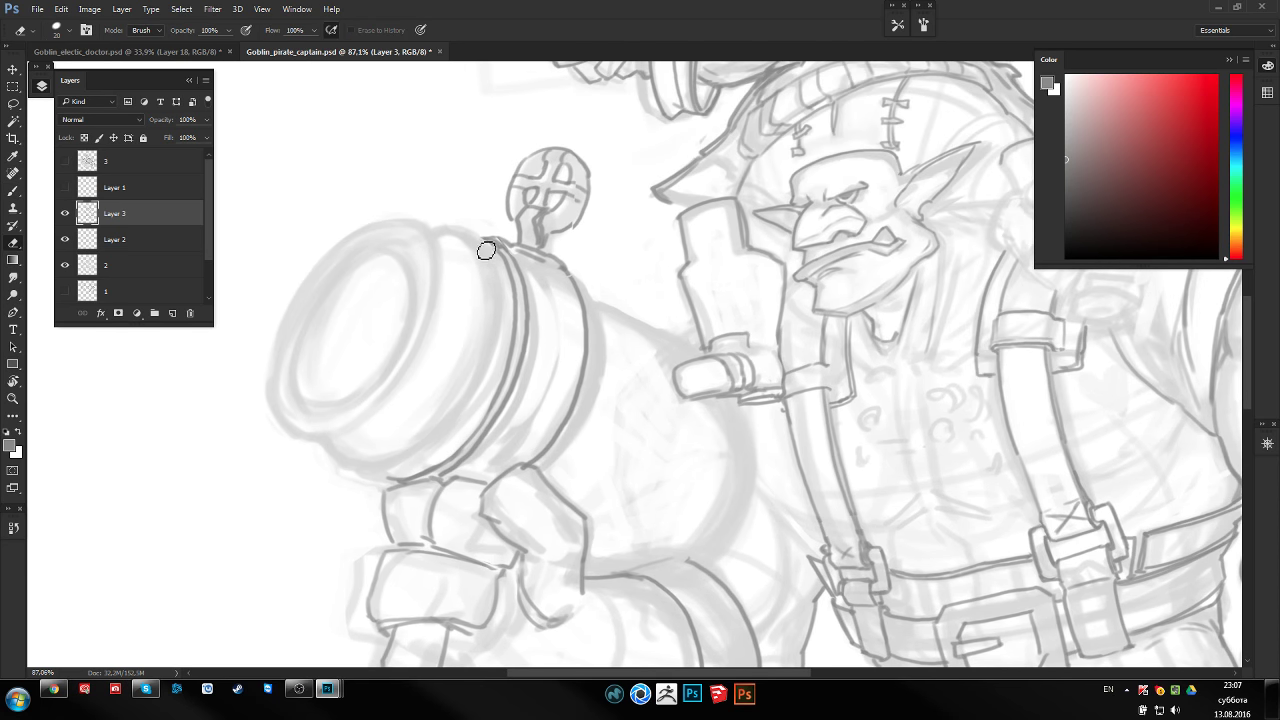
pyautogui.moveTo(486, 268); pyautogui.dragTo(498, 257)
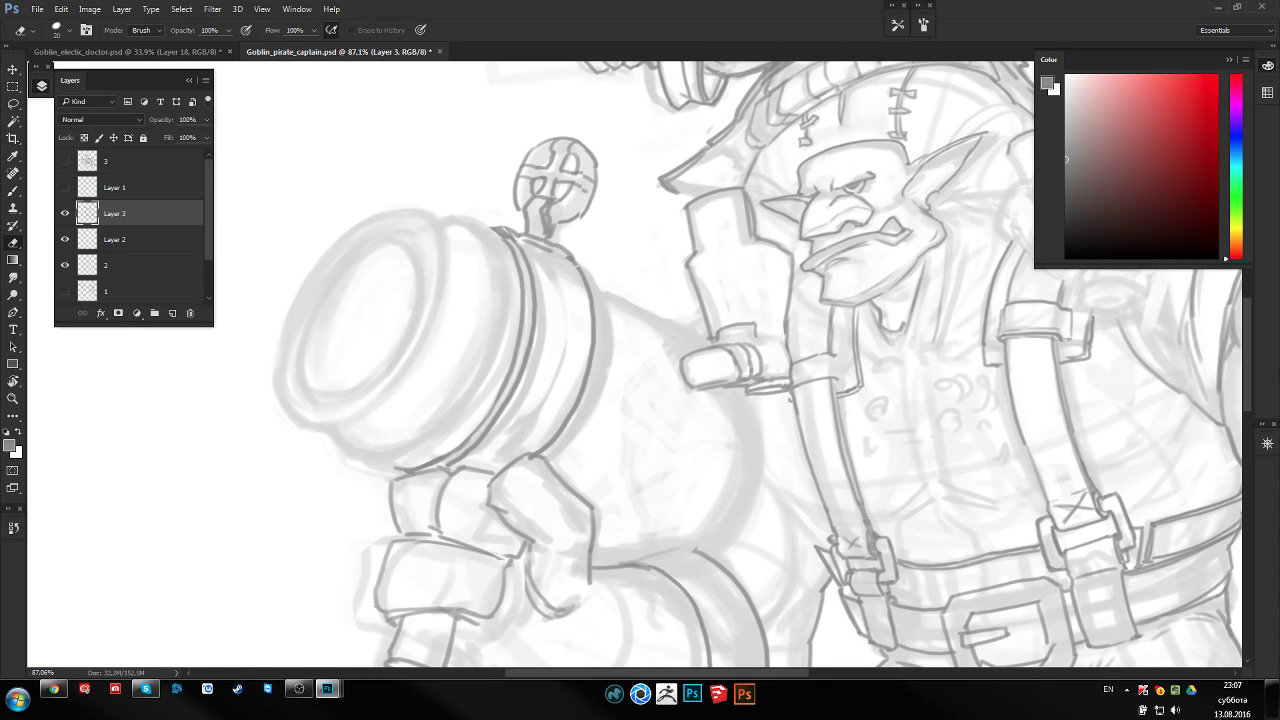
pyautogui.moveTo(471, 322); pyautogui.dragTo(477, 312)
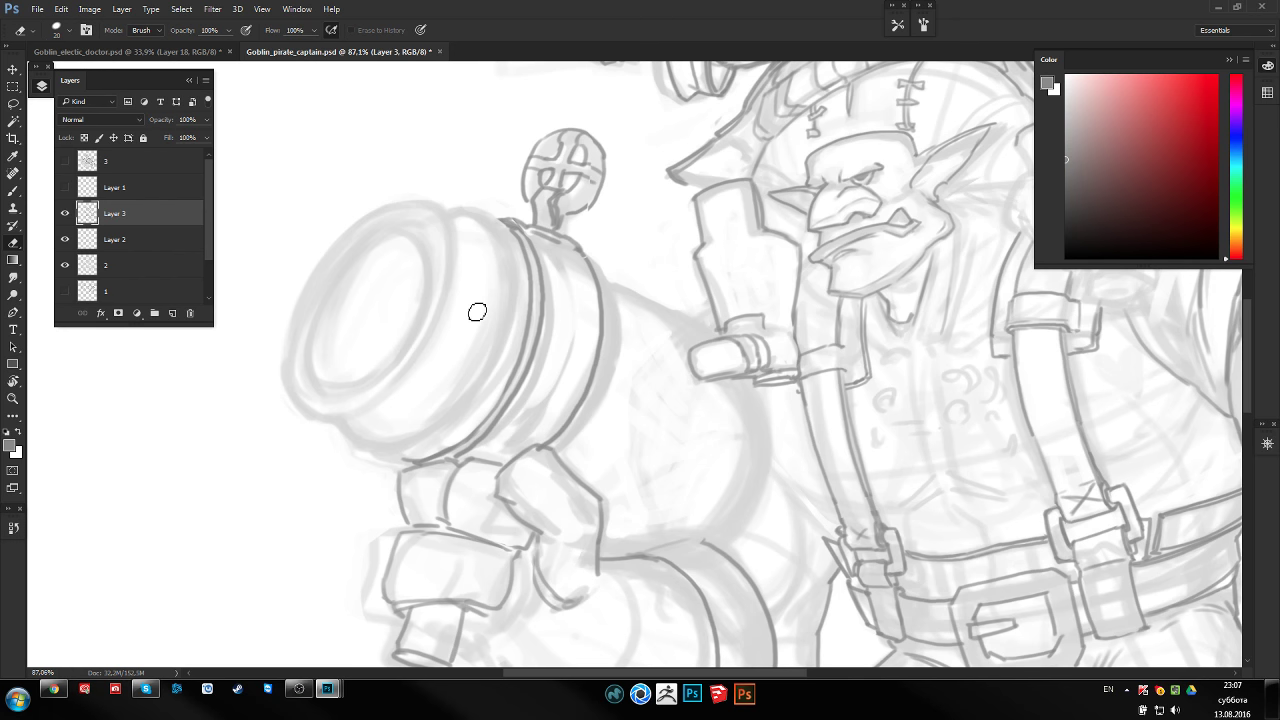
pyautogui.moveTo(617, 277); pyautogui.dragTo(640, 286)
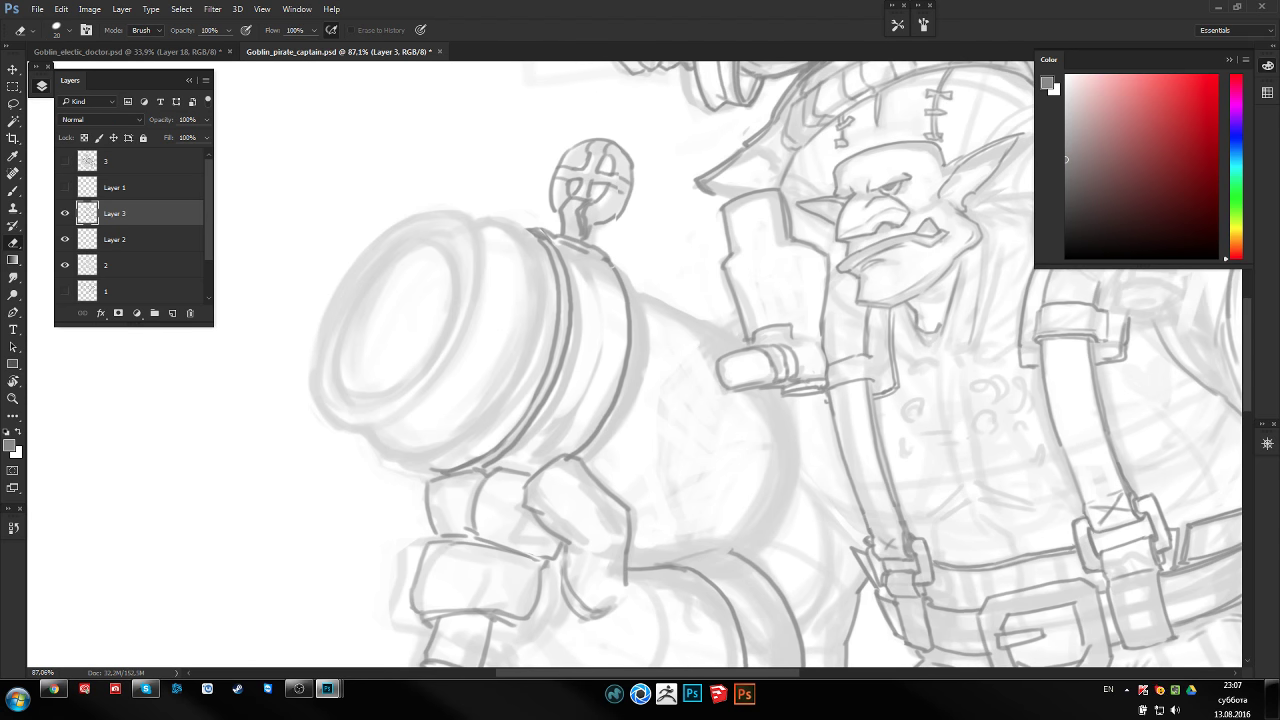
pyautogui.press('b')
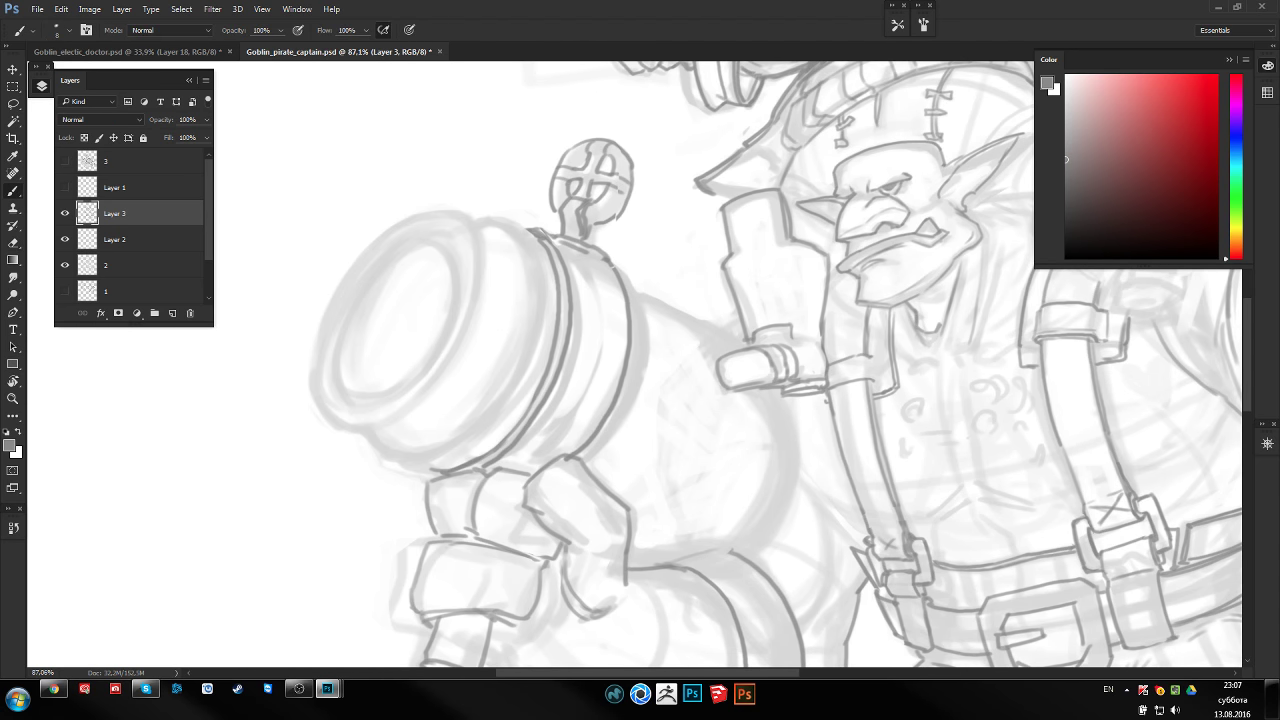
pyautogui.moveTo(588, 262); pyautogui.dragTo(606, 244)
pyautogui.press('l')
pyautogui.moveTo(465, 428)
pyautogui.mouseDown()
pyautogui.moveTo(532, 451)
pyautogui.moveTo(562, 112)
pyautogui.moveTo(546, 88)
pyautogui.mouseUp()
# Warp the cannon's top rings so they curve with the barrel
pyautogui.hotkey('ctrl', 't')
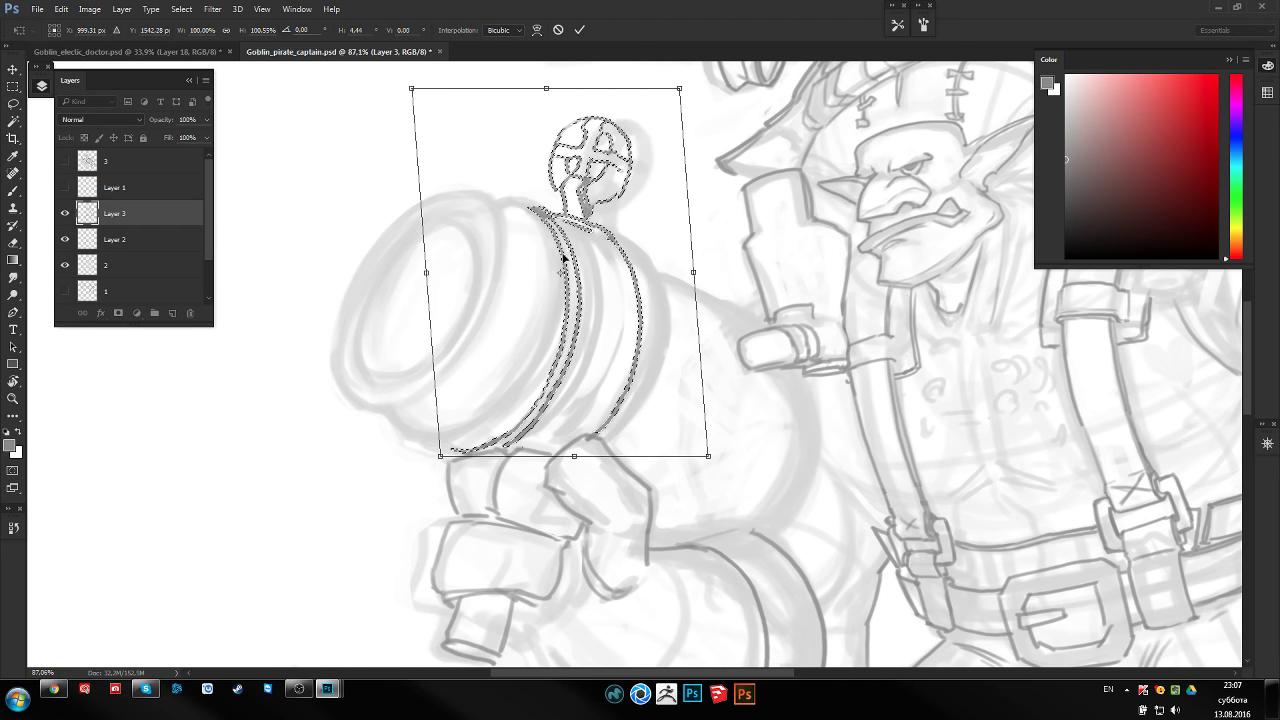
pyautogui.rightClick(588, 285)
pyautogui.click(619, 386)
pyautogui.moveTo(606, 334); pyautogui.dragTo(630, 317)
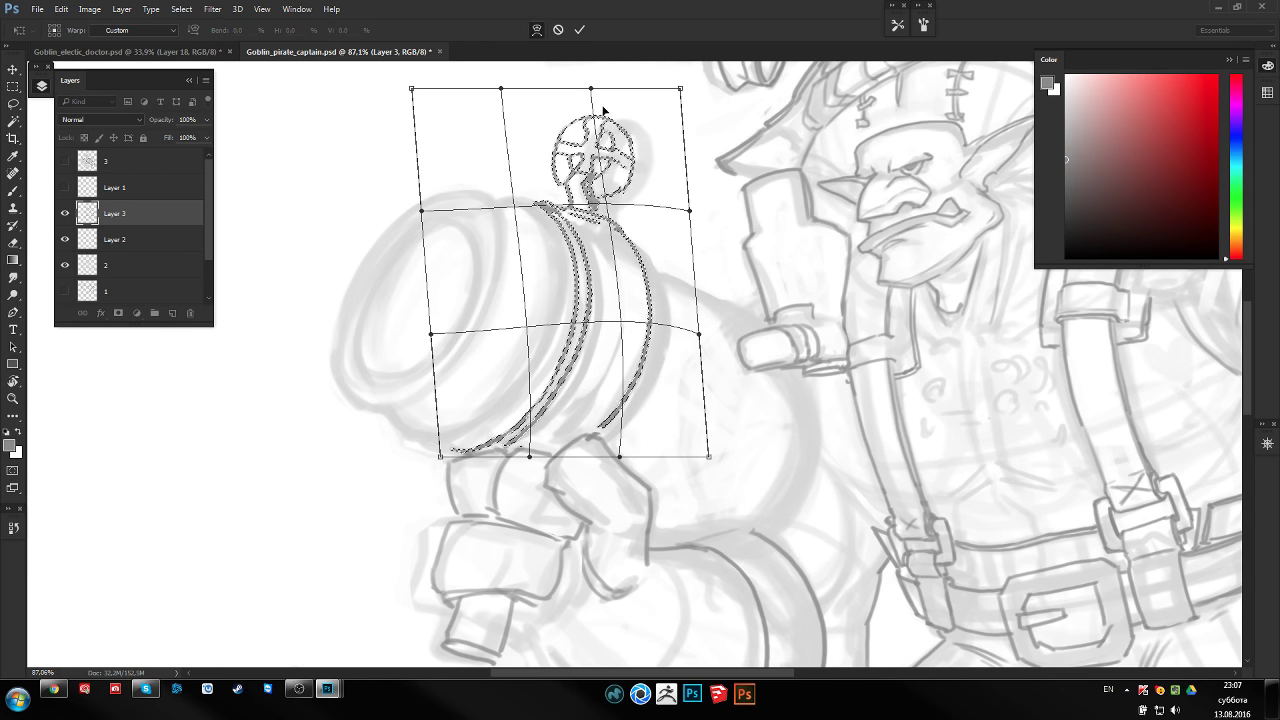
pyautogui.press('Return')
# Select the whole fuse knob, rotate it and shift it left, then deselect
pyautogui.moveTo(561, 196)
pyautogui.mouseDown()
pyautogui.moveTo(643, 106)
pyautogui.moveTo(565, 140)
pyautogui.mouseUp()
pyautogui.hotkey('ctrl', 't')
pyautogui.press('Escape')
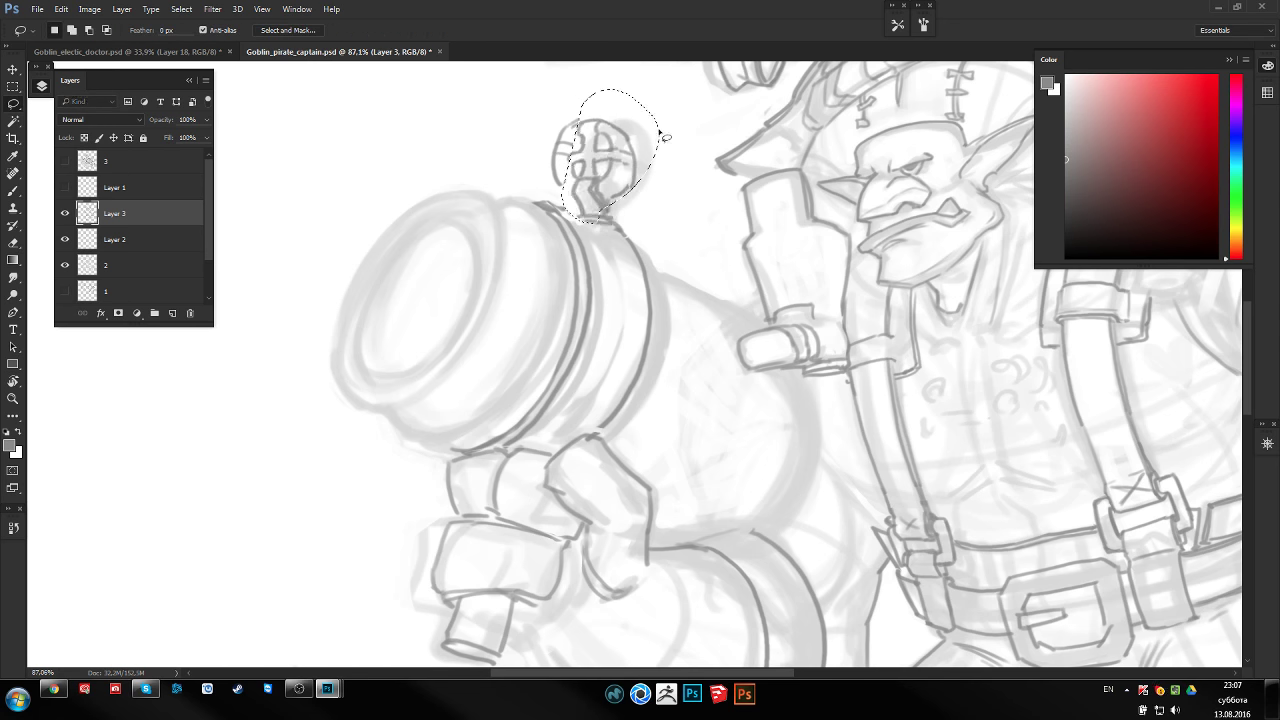
pyautogui.press('shift')
pyautogui.moveTo(601, 213); pyautogui.dragTo(570, 200)
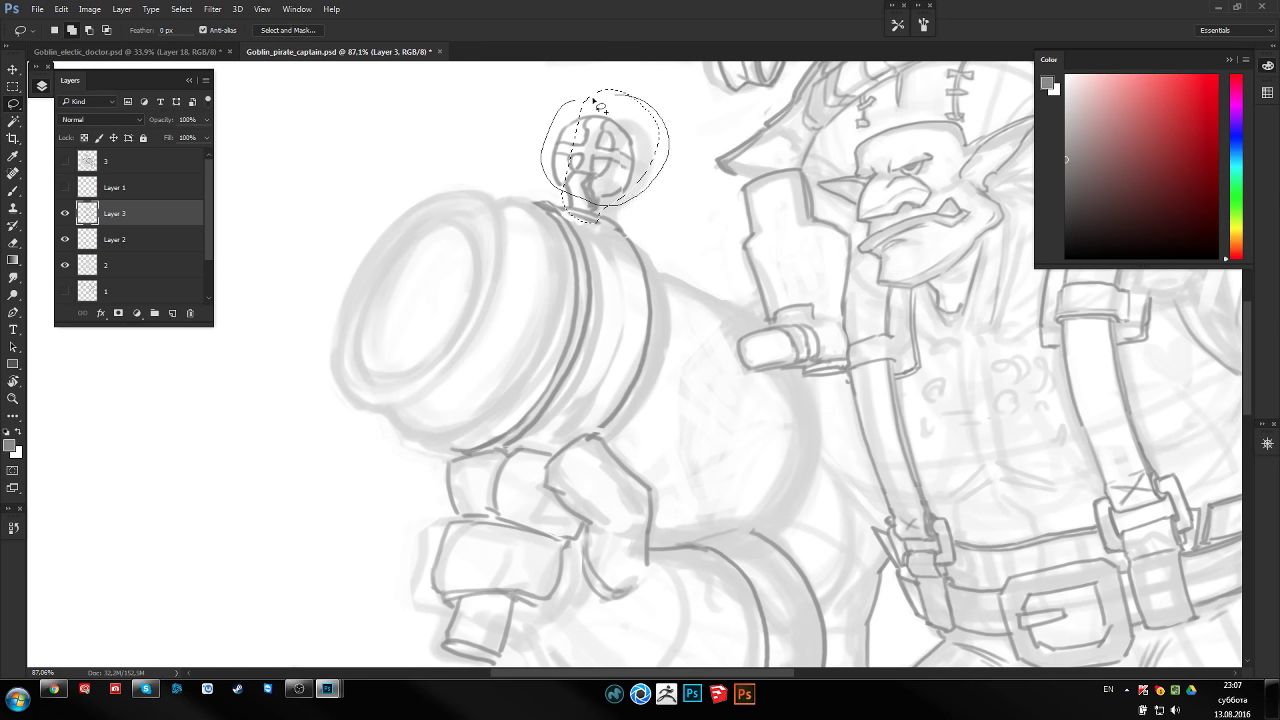
pyautogui.hotkey('ctrl', 't')
pyautogui.moveTo(686, 149)
pyautogui.mouseDown()
pyautogui.moveTo(678, 121)
pyautogui.moveTo(600, 149)
pyautogui.moveTo(643, 183)
pyautogui.mouseUp()
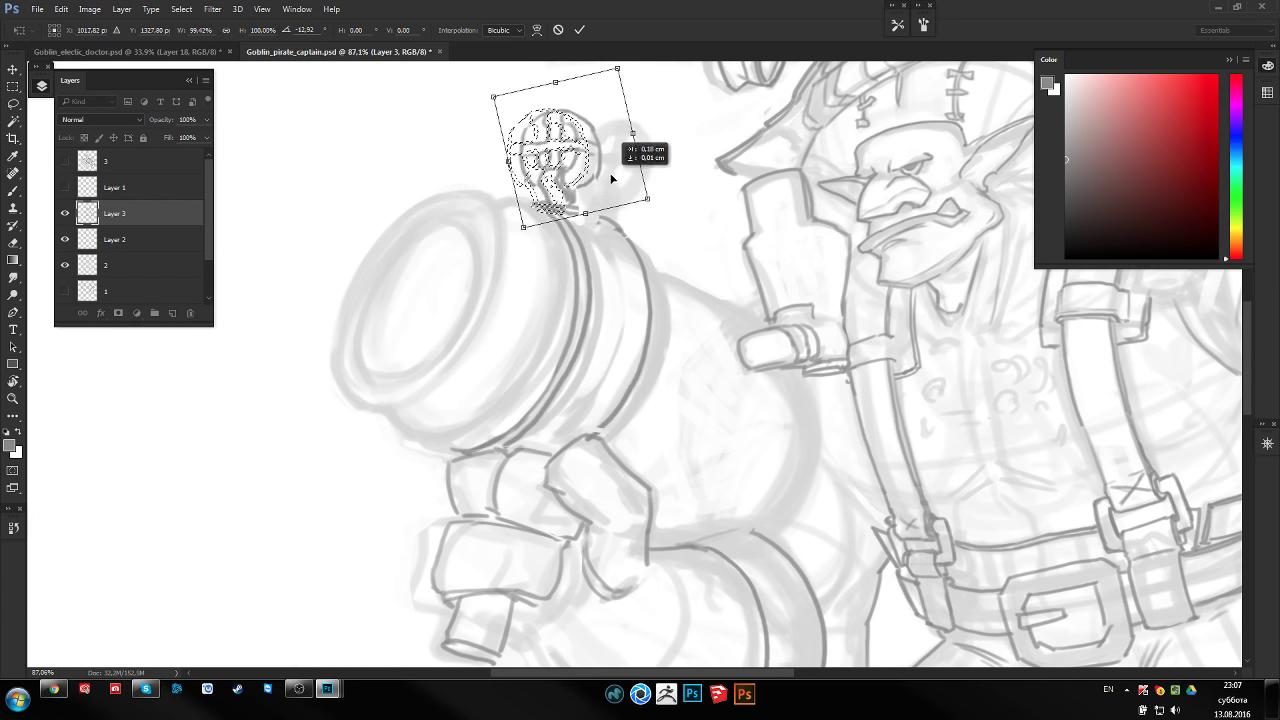
pyautogui.press('Return')
pyautogui.hotkey('ctrl', 'd')
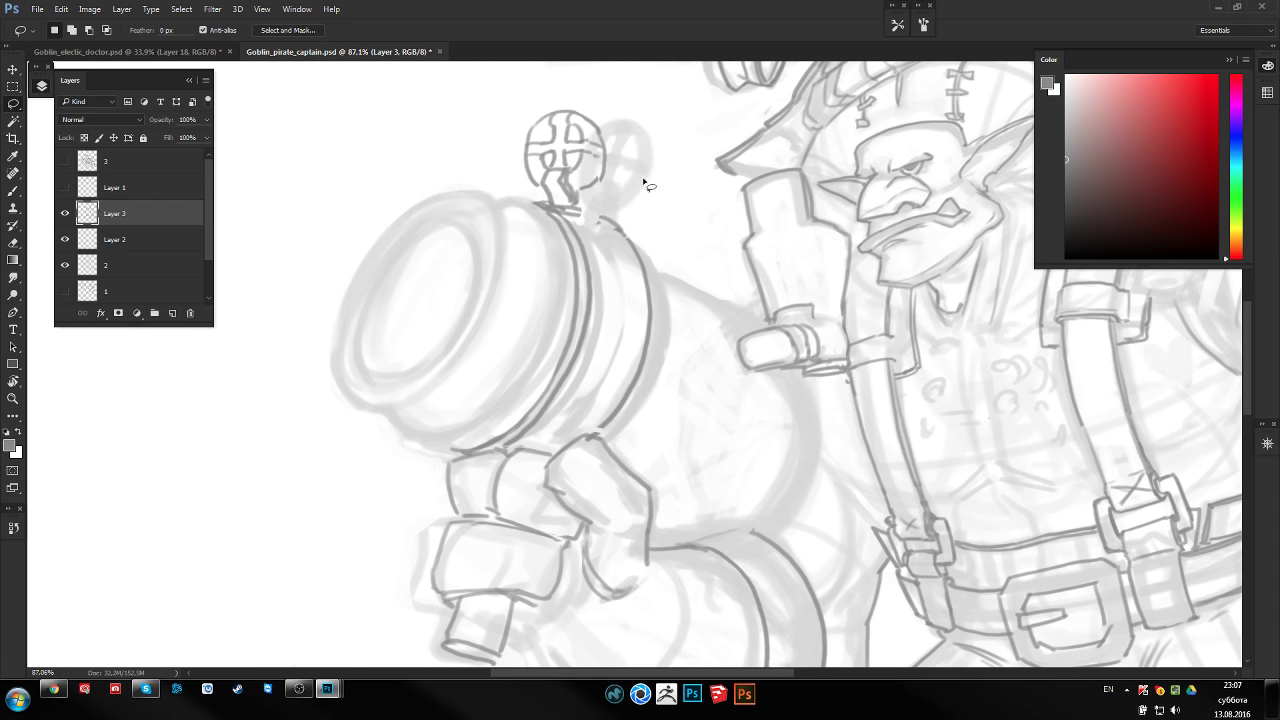
# Flip the canvas horizontally to check the drawing, then flip it back and zoom in
pyautogui.scroll(1, 590, 285)
pyautogui.press('b')
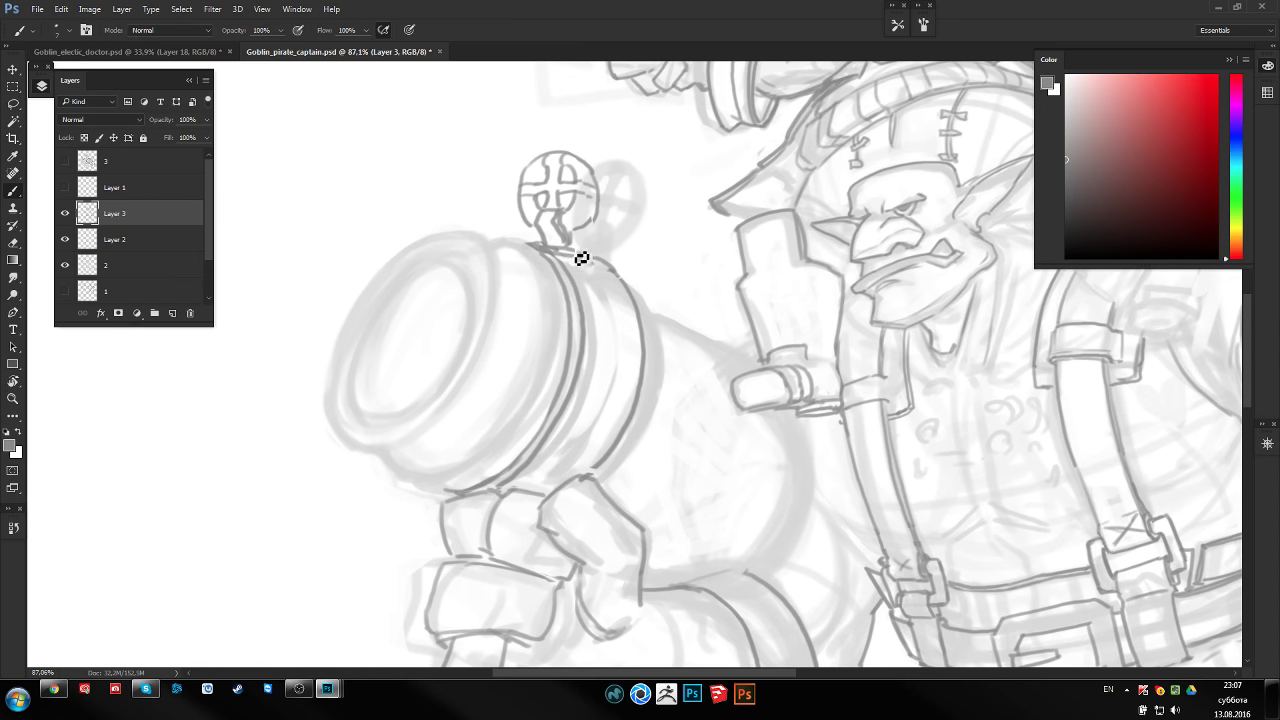
pyautogui.press('e')
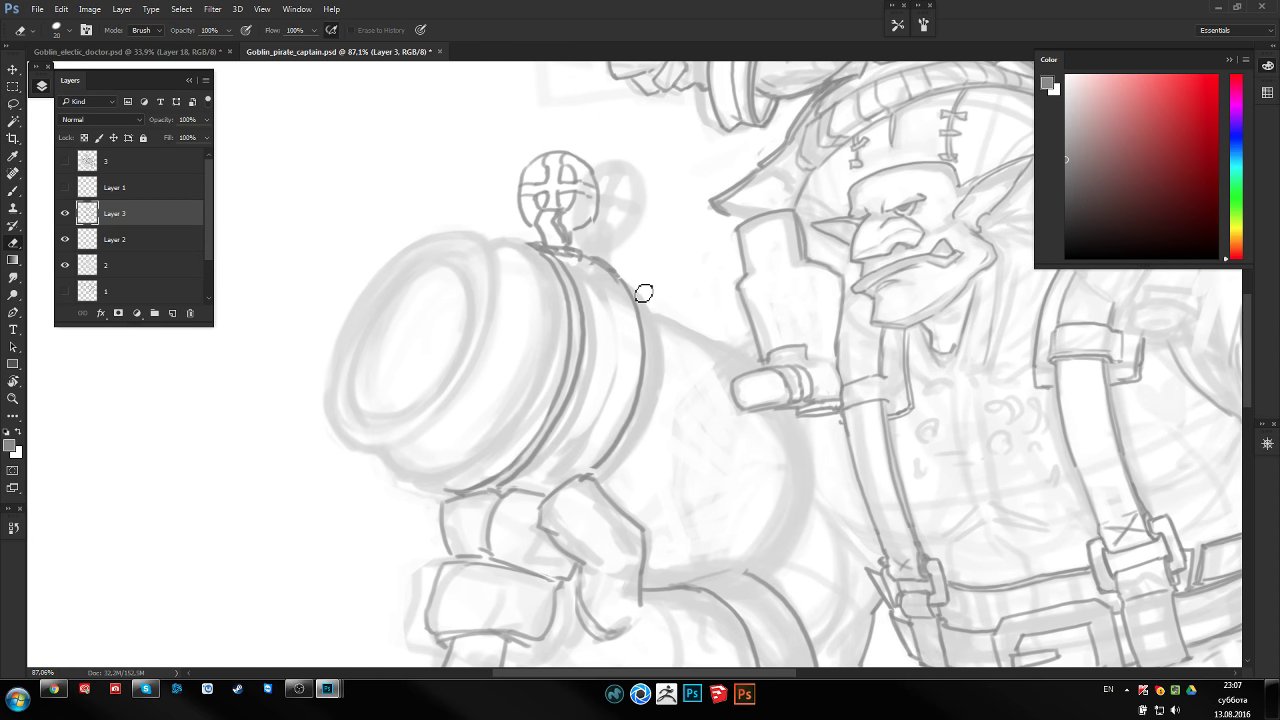
pyautogui.hscroll(1, 634, 270)
pyautogui.press('h')
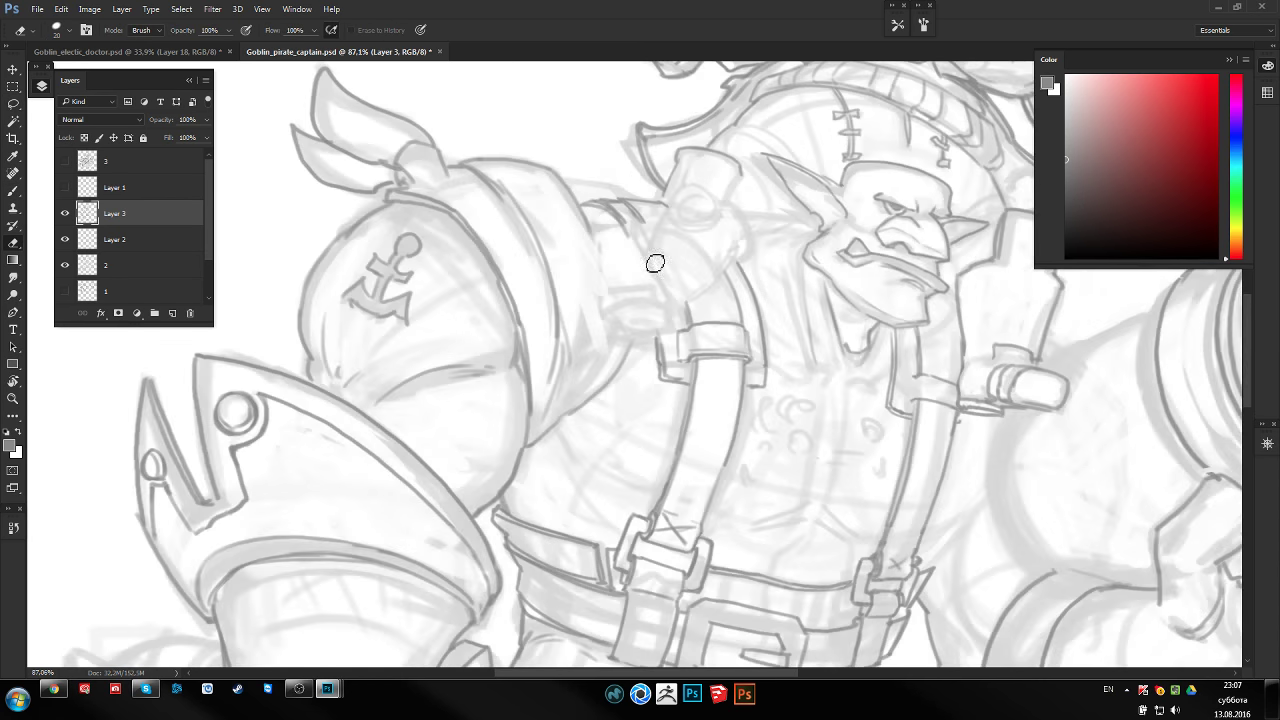
pyautogui.hscroll(10, 660, 300)
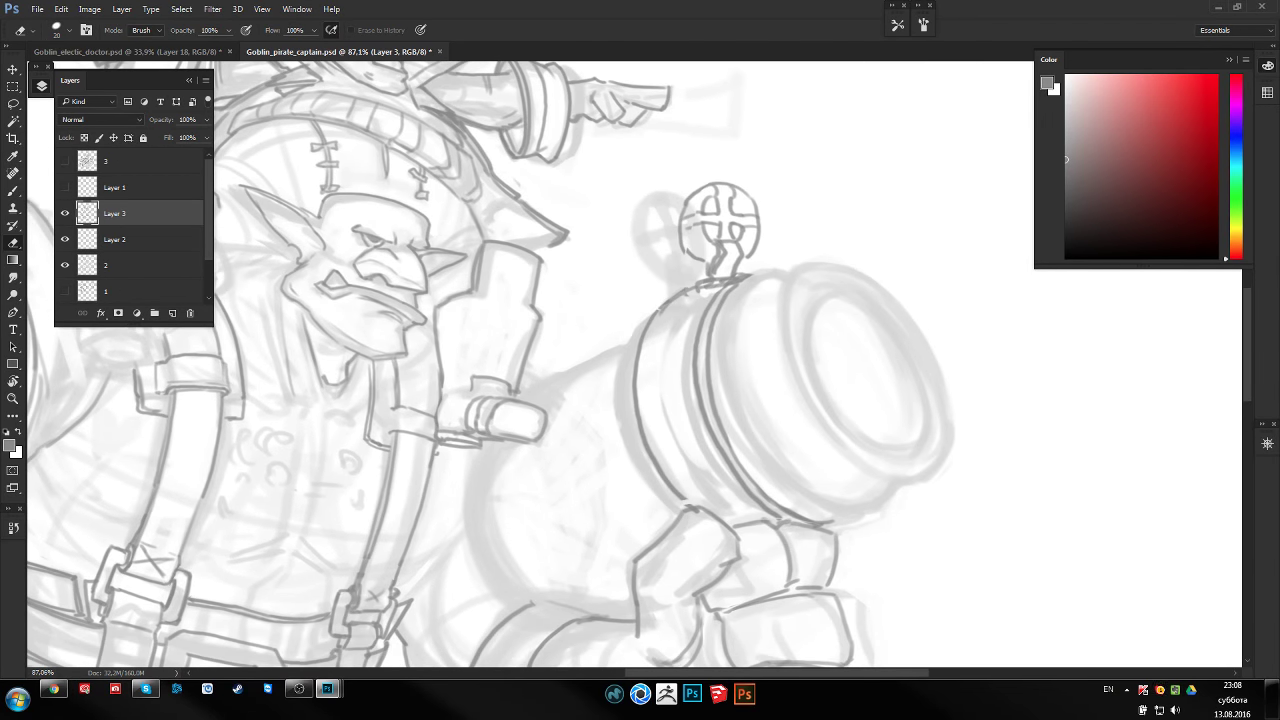
pyautogui.scroll(2, 677, 336)
pyautogui.scroll(2, 686, 266)
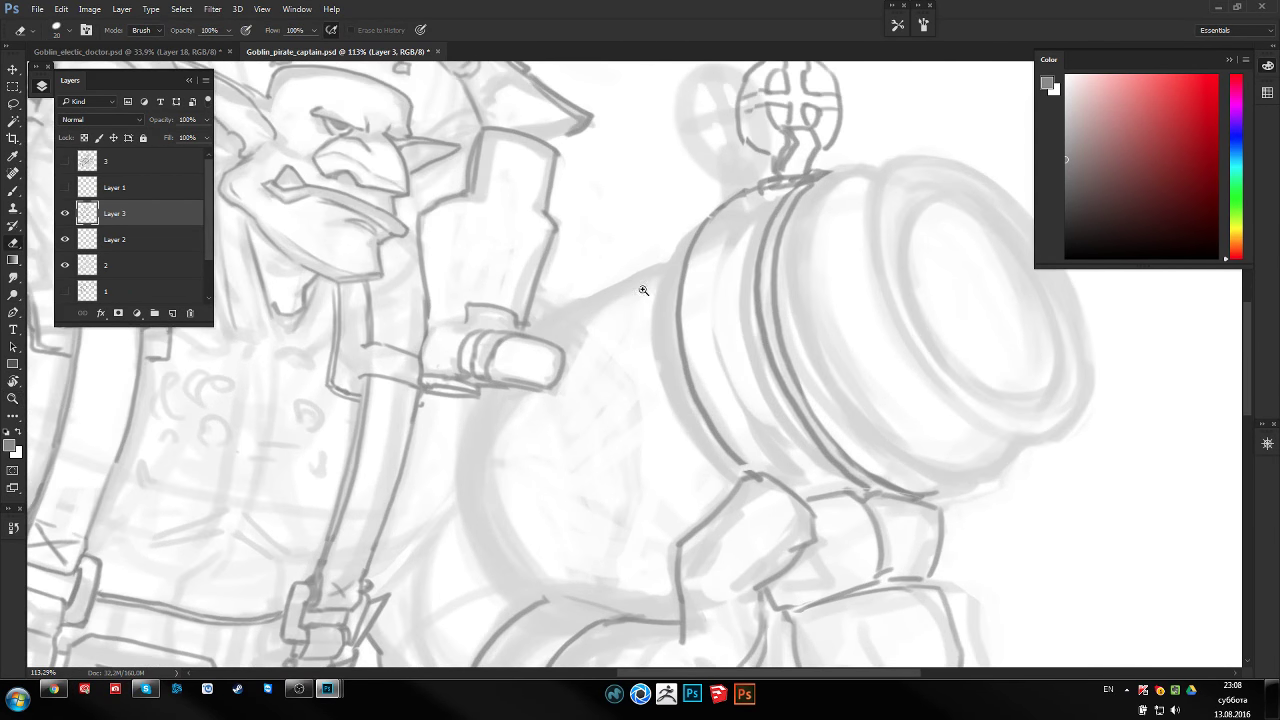
pyautogui.press('b')
pyautogui.scroll(-1, 589, 314)
pyautogui.press('h')
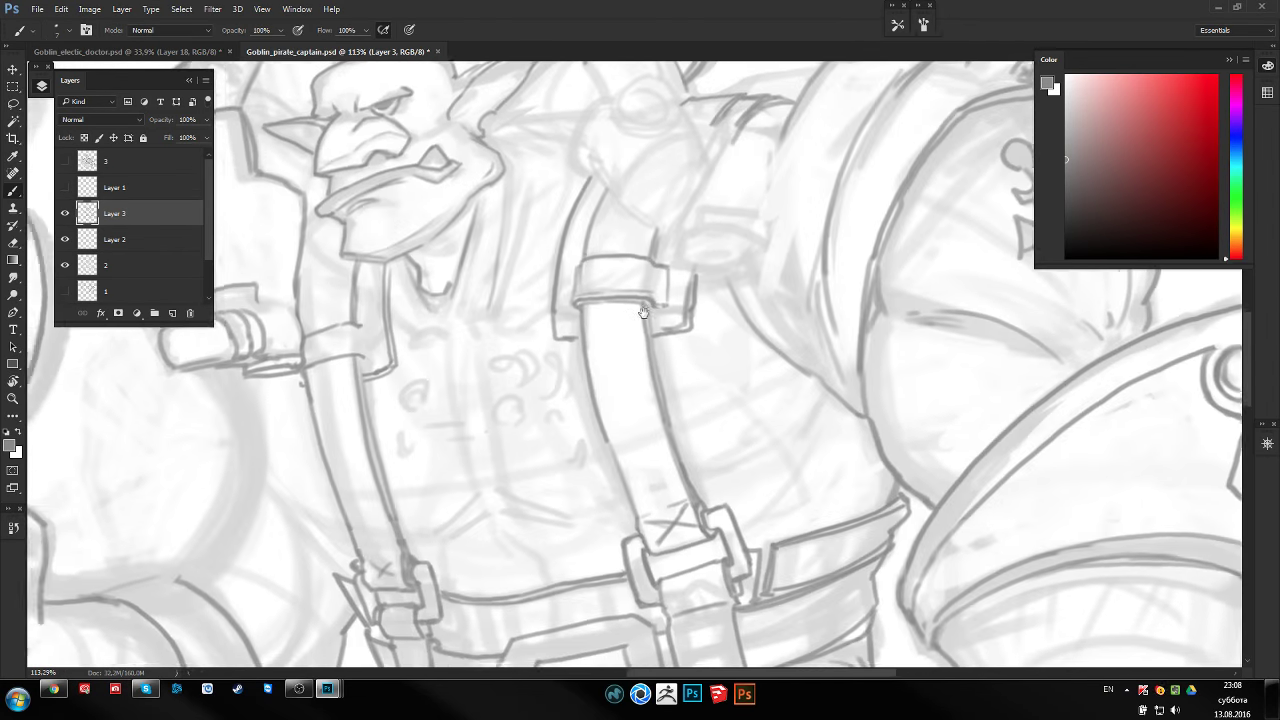
pyautogui.hscroll(-5, 634, 303)
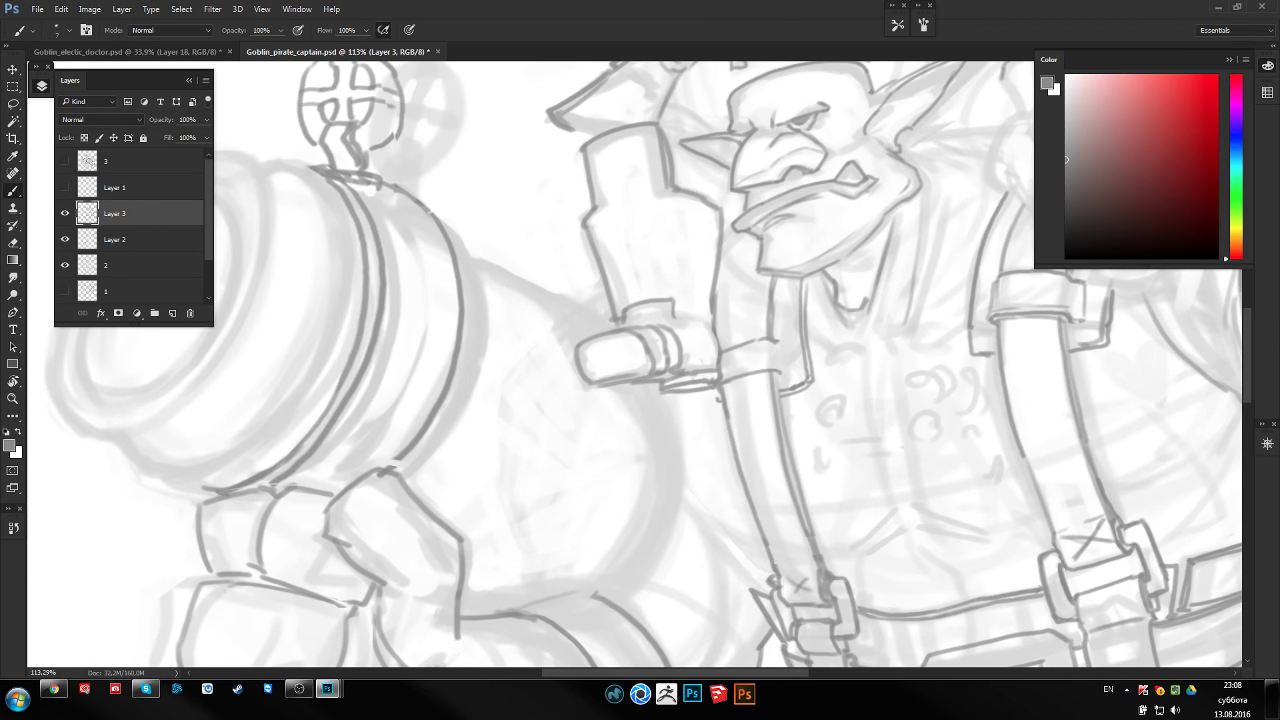
# Redraw the cannon's left edge line with a firmer dark stroke
pyautogui.moveTo(441, 218)
pyautogui.mouseDown()
pyautogui.moveTo(471, 277)
pyautogui.moveTo(476, 364)
pyautogui.mouseUp()
pyautogui.hotkey('ctrl', 'z')
pyautogui.moveTo(462, 252); pyautogui.dragTo(473, 355)
pyautogui.press('e')
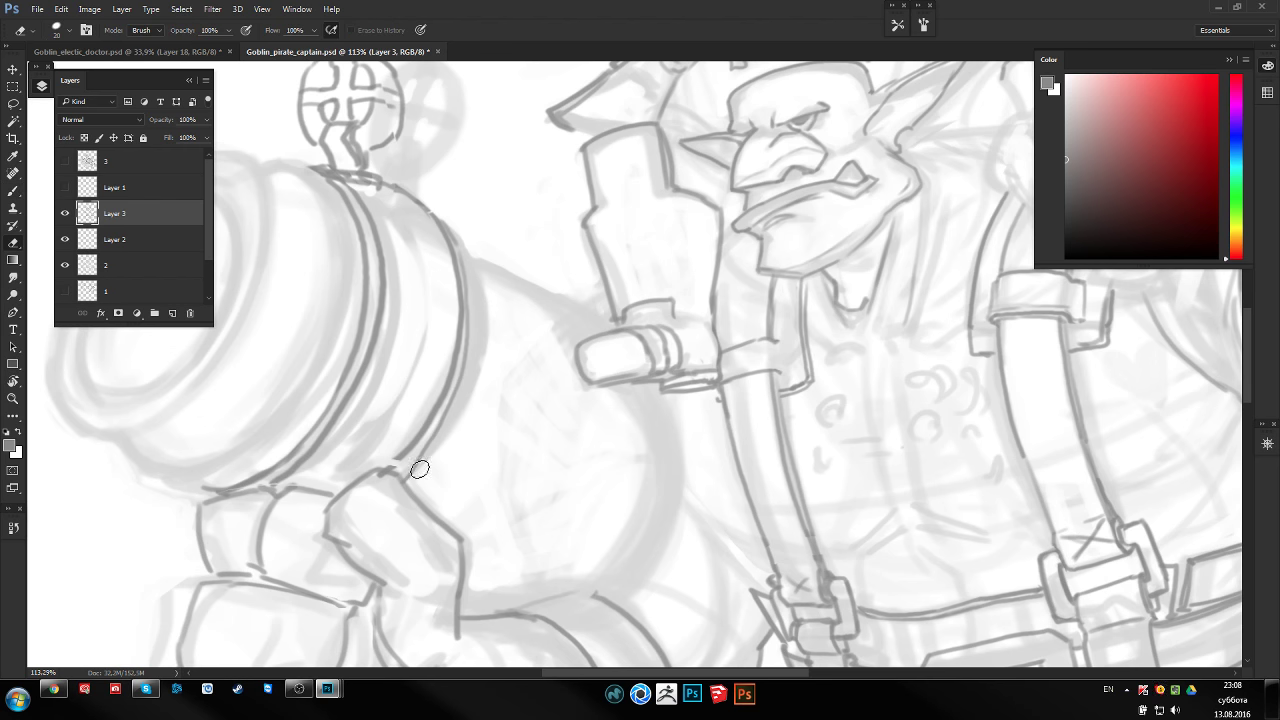
pyautogui.scroll(-3, 486, 323)
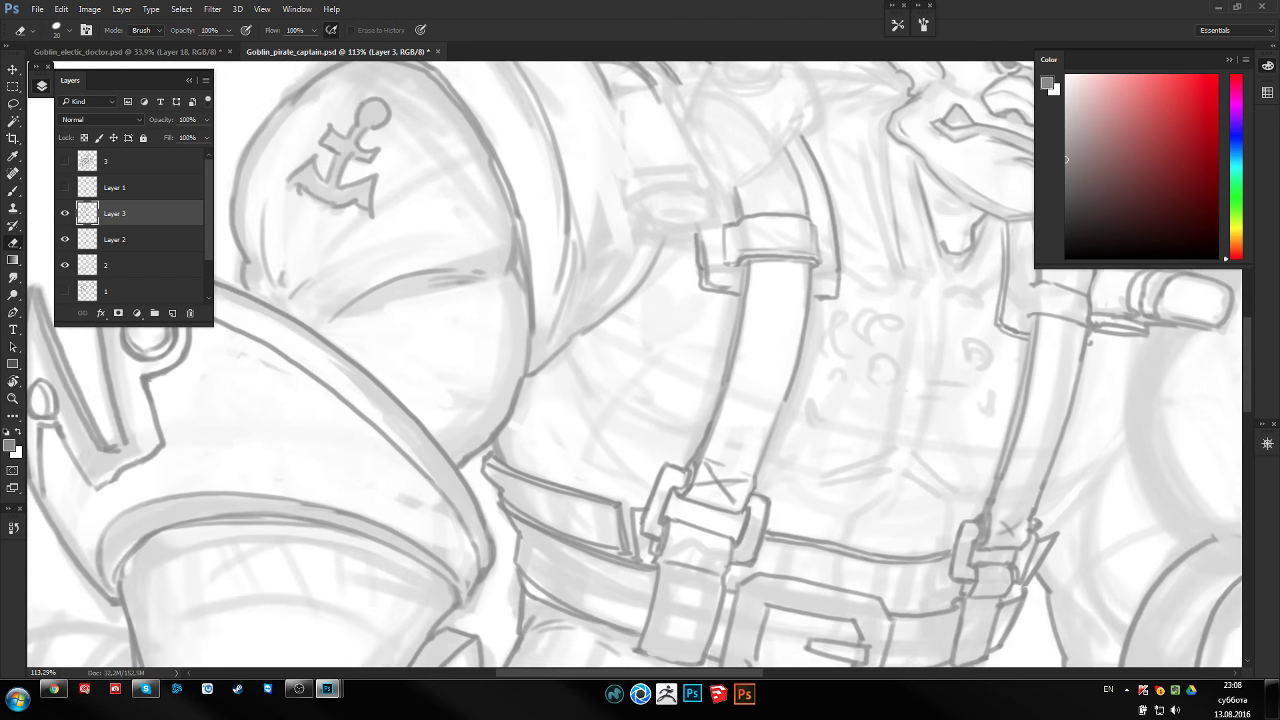
pyautogui.hscroll(5, 640, 370)
pyautogui.hscroll(4, 640, 370)
pyautogui.hscroll(5, 640, 370)
# Redraw the lower-left barrel outline darker where it meets the carriage
pyautogui.press('b')
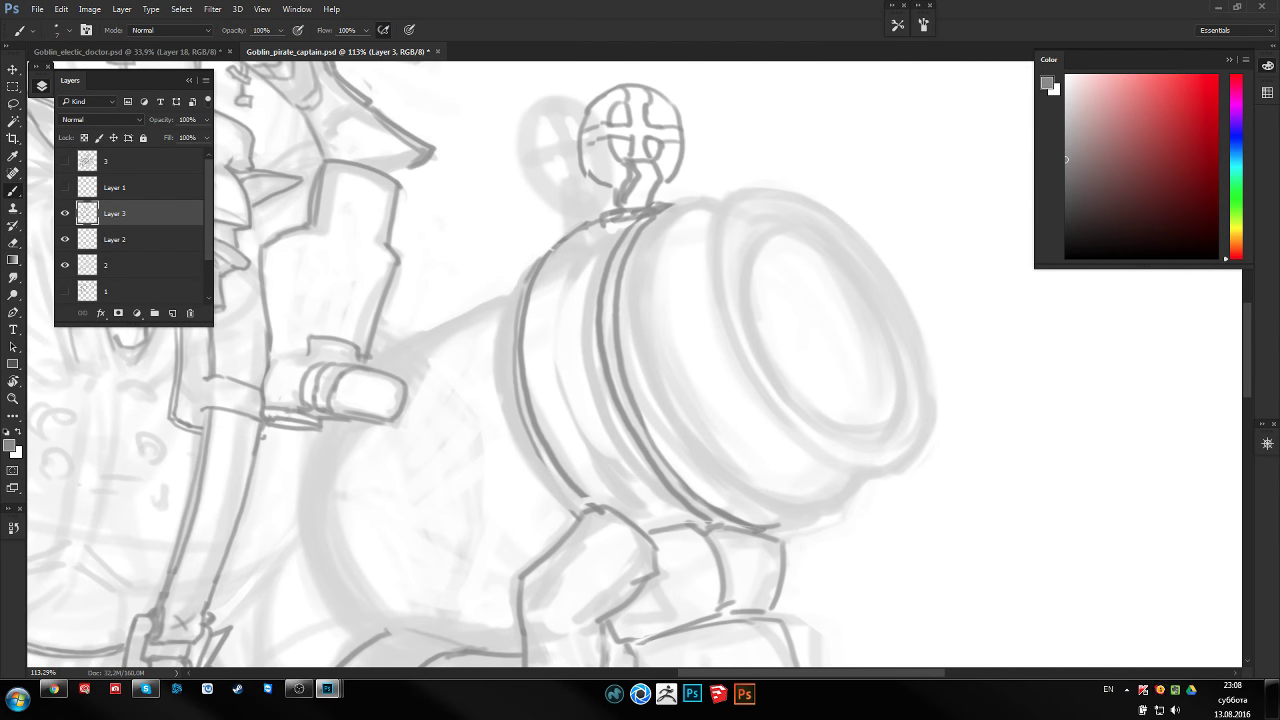
pyautogui.moveTo(538, 446); pyautogui.dragTo(583, 506)
pyautogui.hotkey('ctrl', 'z')
pyautogui.moveTo(540, 450); pyautogui.dragTo(589, 513)
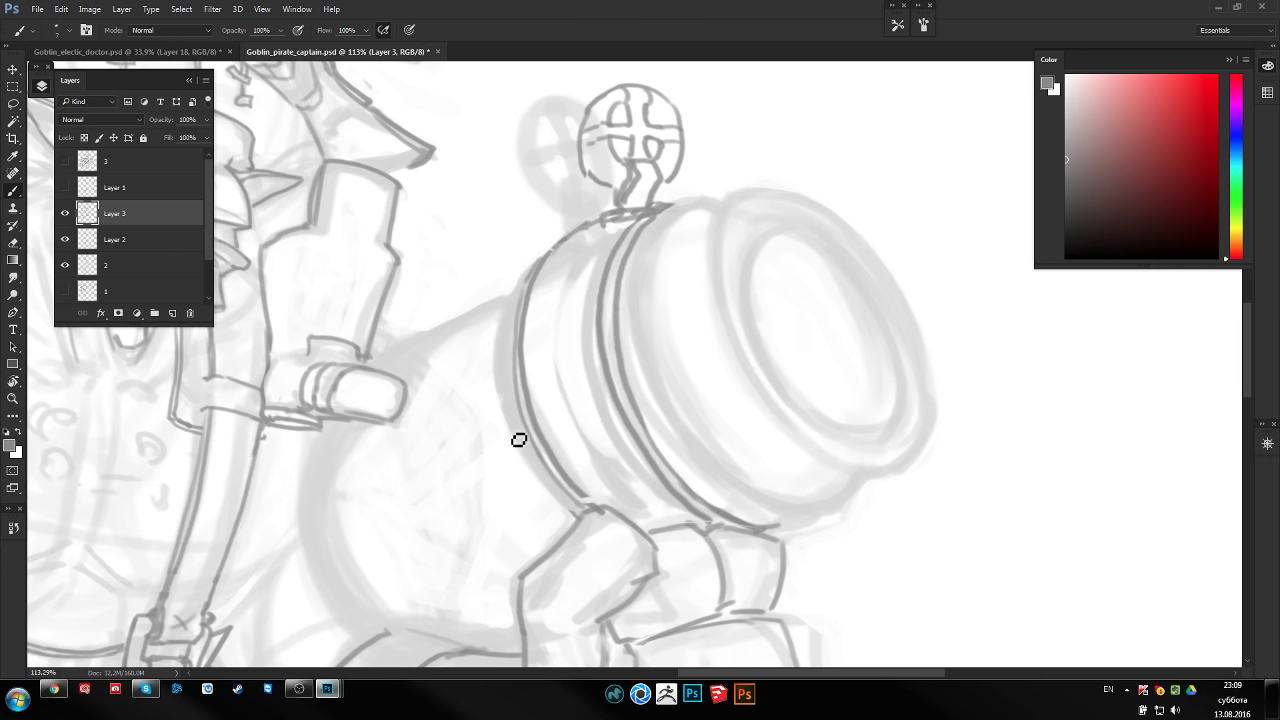
# Bring the sleeve cuff into view and draw its top curve, undoing a stray stroke
pyautogui.moveTo(433, 276)
pyautogui.mouseDown()
pyautogui.moveTo(620, 277)
pyautogui.moveTo(631, 363)
pyautogui.moveTo(654, 340)
pyautogui.moveTo(834, 315)
pyautogui.mouseUp()
pyautogui.press('e')
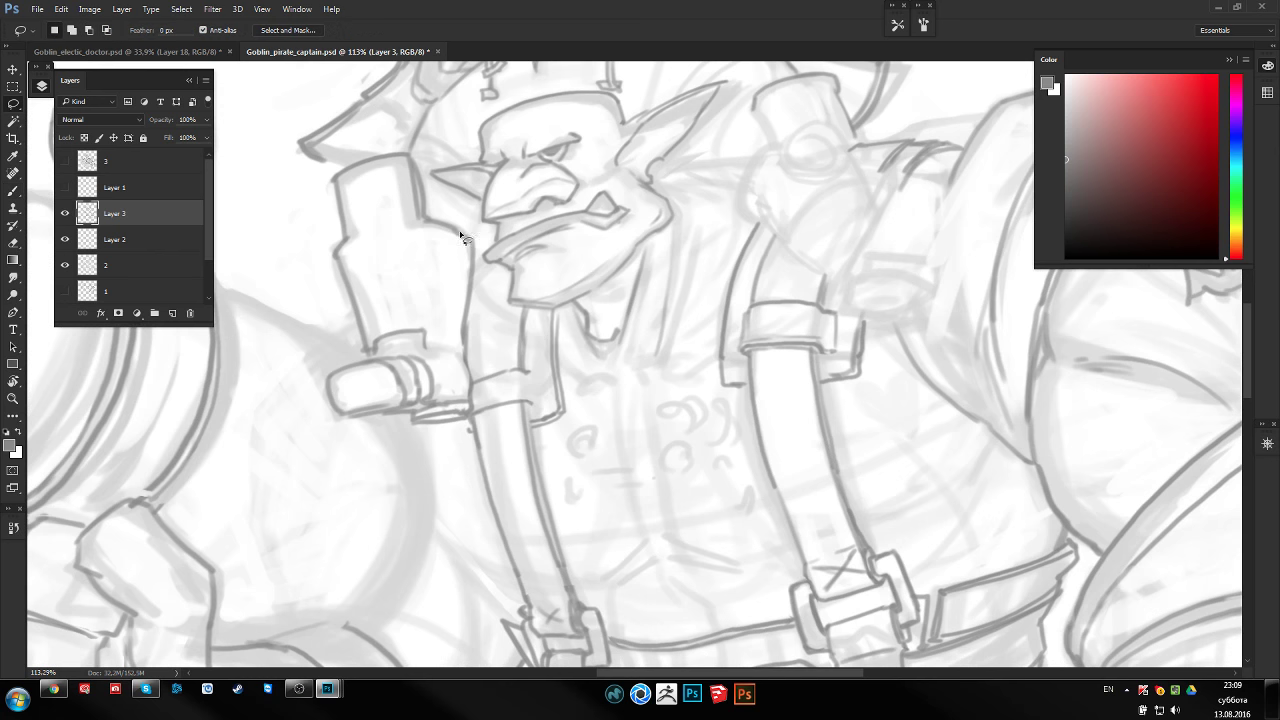
pyautogui.press('b')
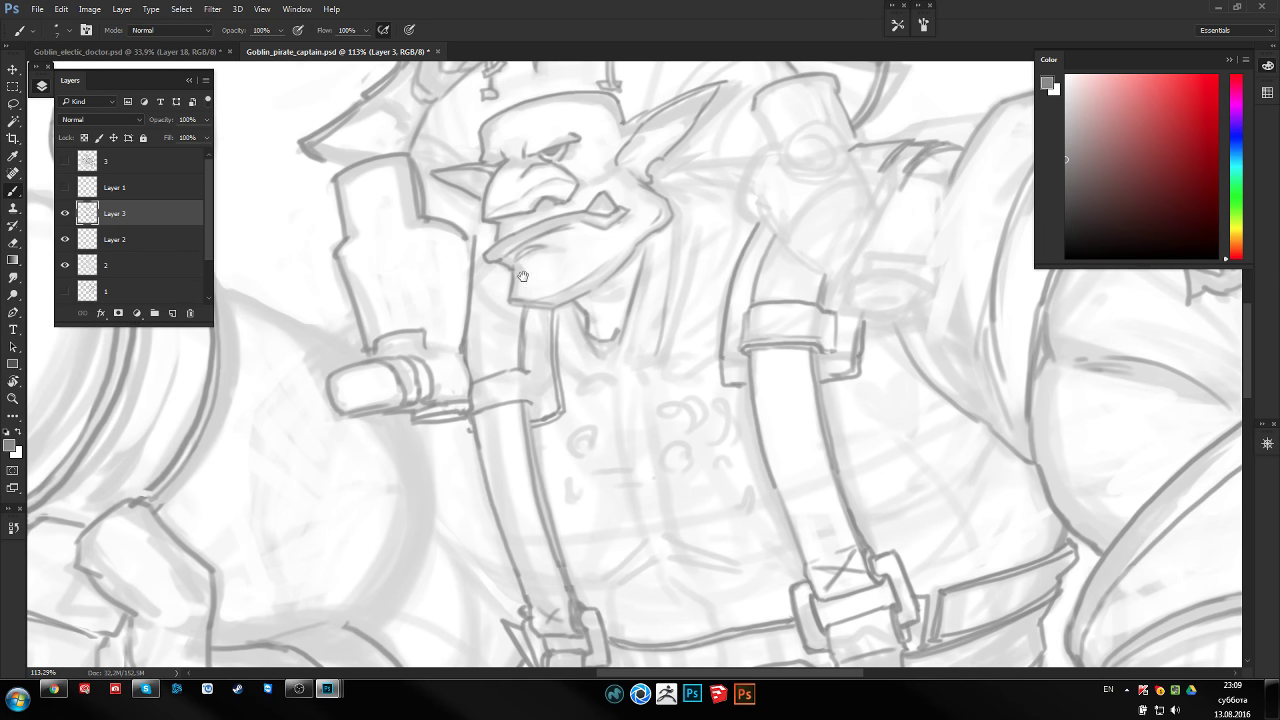
pyautogui.moveTo(522, 276); pyautogui.dragTo(520, 310)
pyautogui.press('e')
pyautogui.press('b')
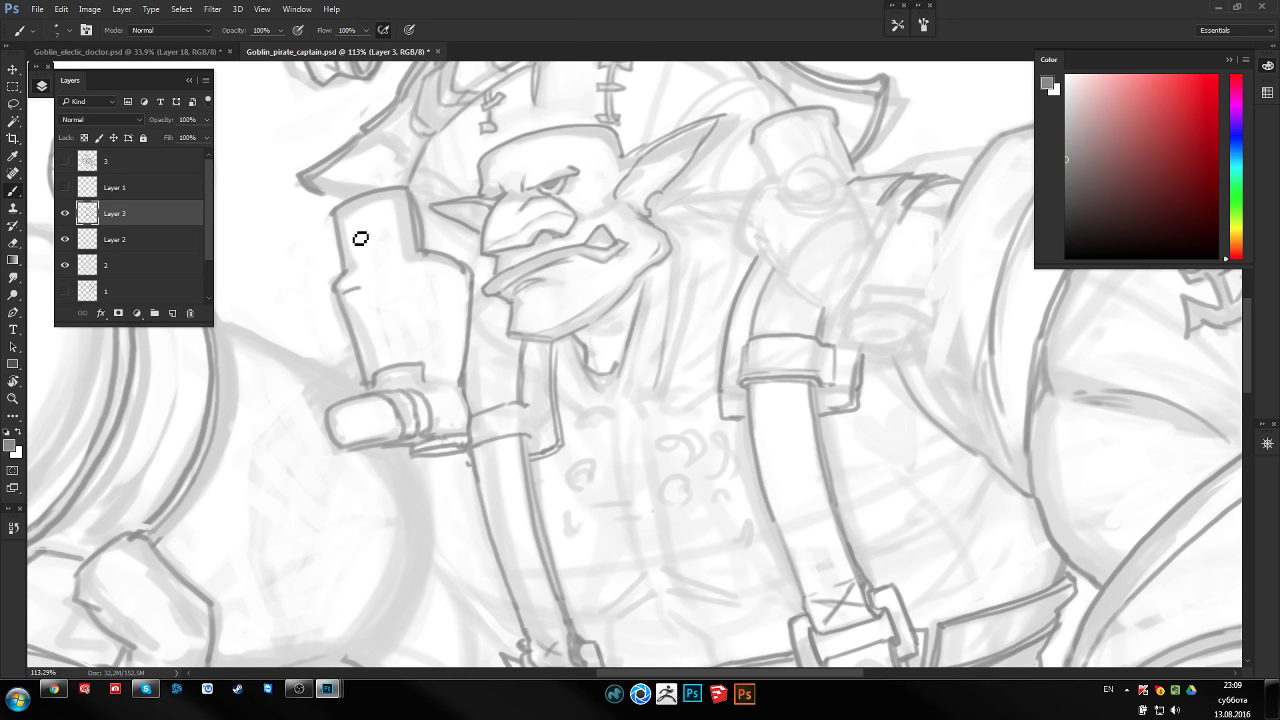
pyautogui.moveTo(356, 226)
pyautogui.mouseDown()
pyautogui.moveTo(392, 213)
pyautogui.moveTo(409, 271)
pyautogui.moveTo(463, 271)
pyautogui.mouseUp()
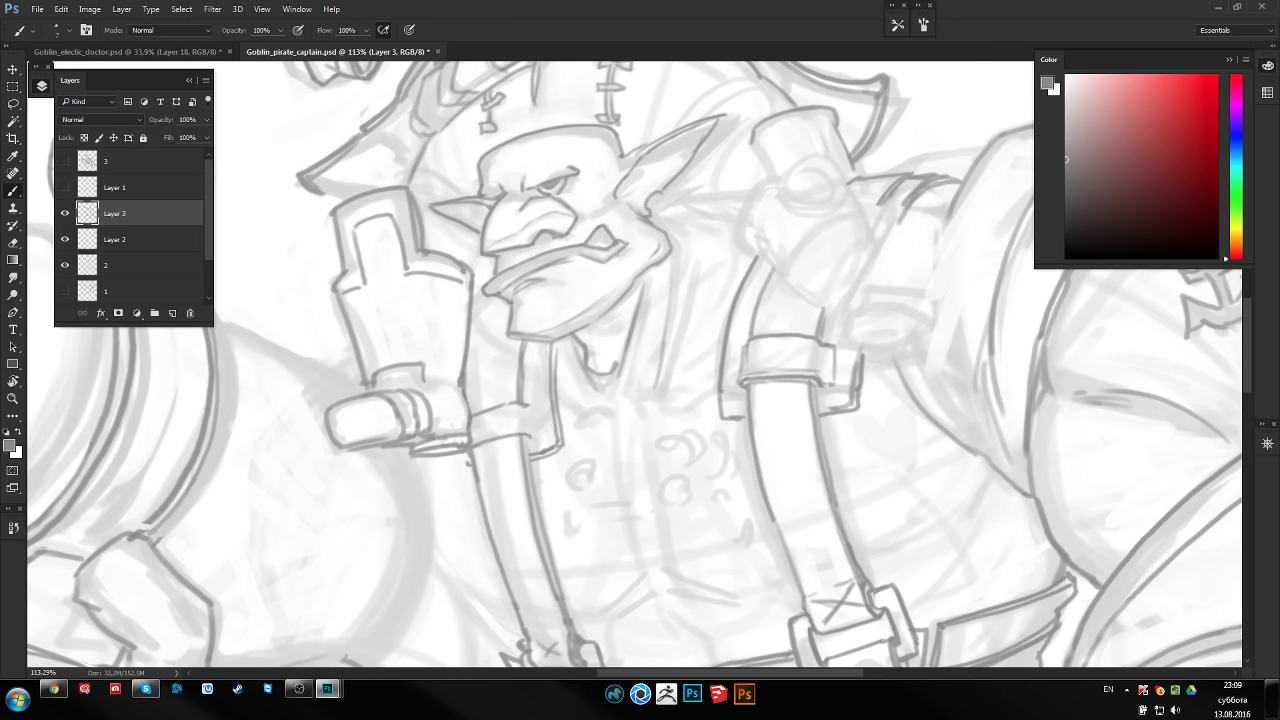
pyautogui.hotkey('ctrl', 'z')
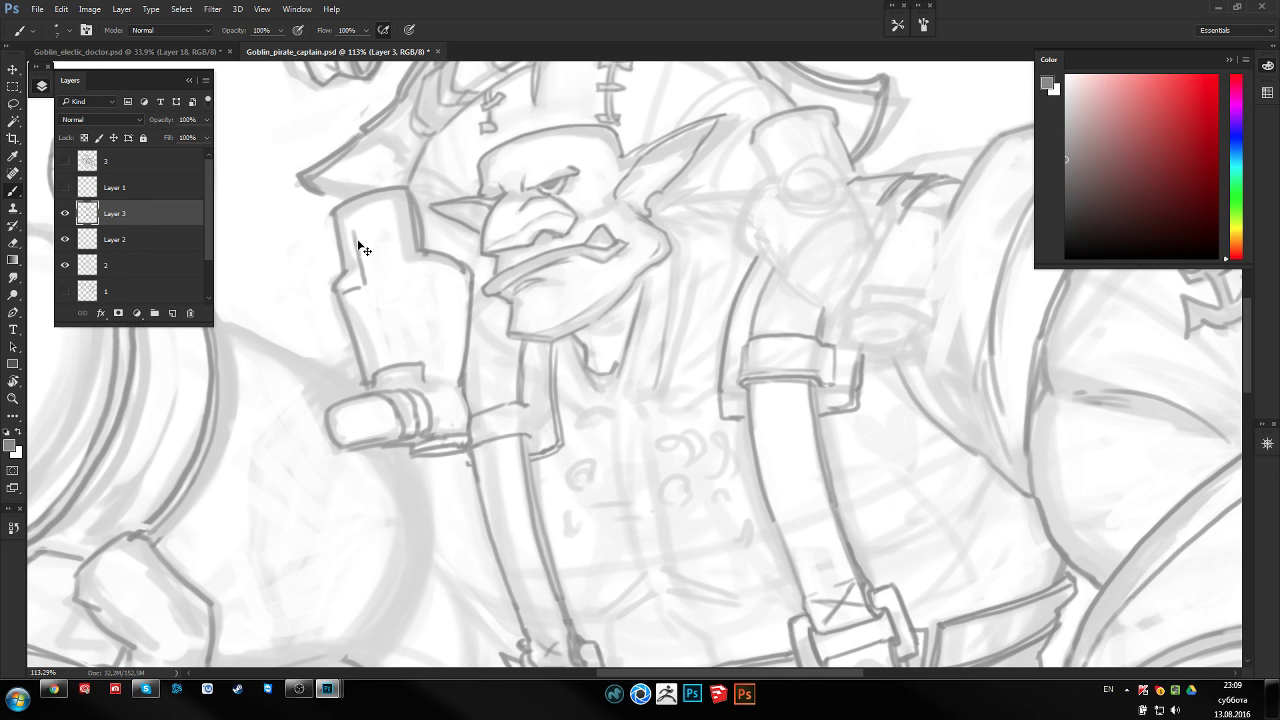
# Redraw the sleeve cuff's left edge, inner top curve and right edge with darker lines
pyautogui.moveTo(357, 237); pyautogui.dragTo(370, 289)
pyautogui.moveTo(353, 229)
pyautogui.mouseDown()
pyautogui.moveTo(395, 219)
pyautogui.moveTo(409, 269)
pyautogui.mouseUp()
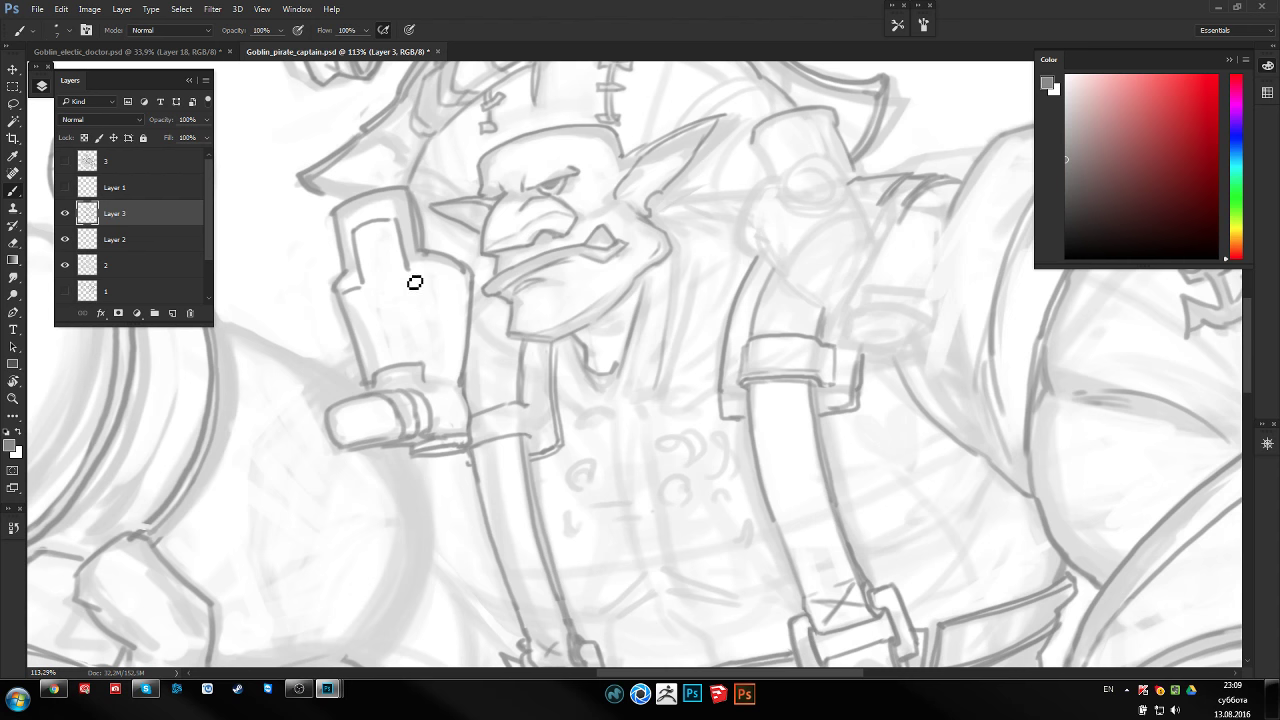
pyautogui.press('e')
pyautogui.press('b')
pyautogui.moveTo(409, 270); pyautogui.dragTo(475, 297)
# Flip the view to check the drawing, then outline the bandana knot on the shoulder
pyautogui.moveTo(745, 383); pyautogui.dragTo(738, 380)
pyautogui.press('h')
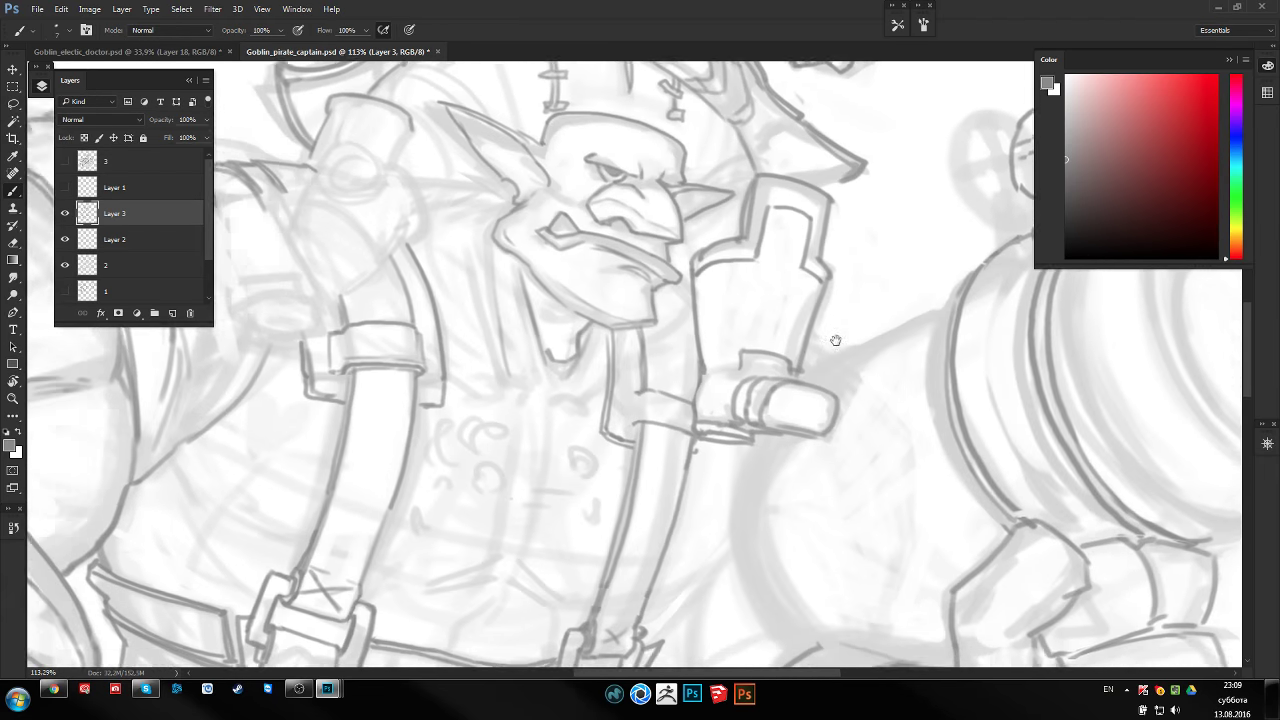
pyautogui.moveTo(422, 341); pyautogui.dragTo(619, 307)
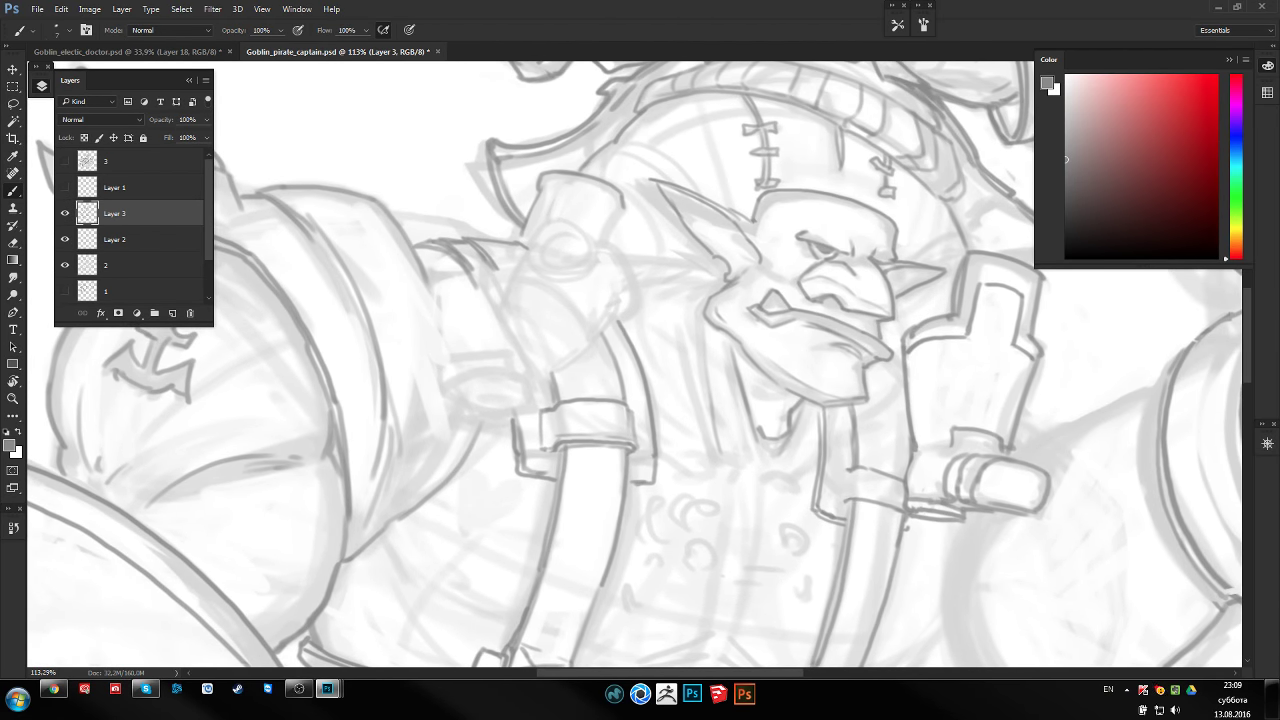
pyautogui.moveTo(617, 391)
pyautogui.mouseDown()
pyautogui.moveTo(634, 358)
pyautogui.moveTo(680, 327)
pyautogui.mouseUp()
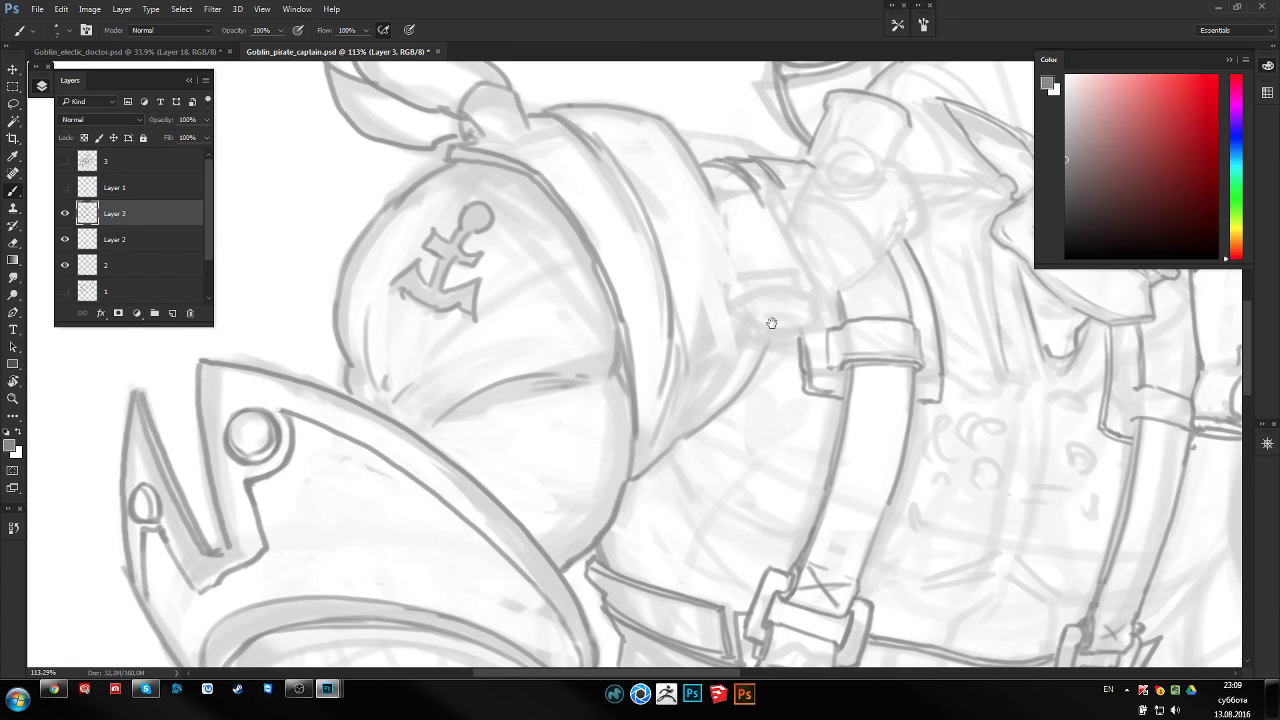
pyautogui.moveTo(508, 209); pyautogui.dragTo(550, 272)
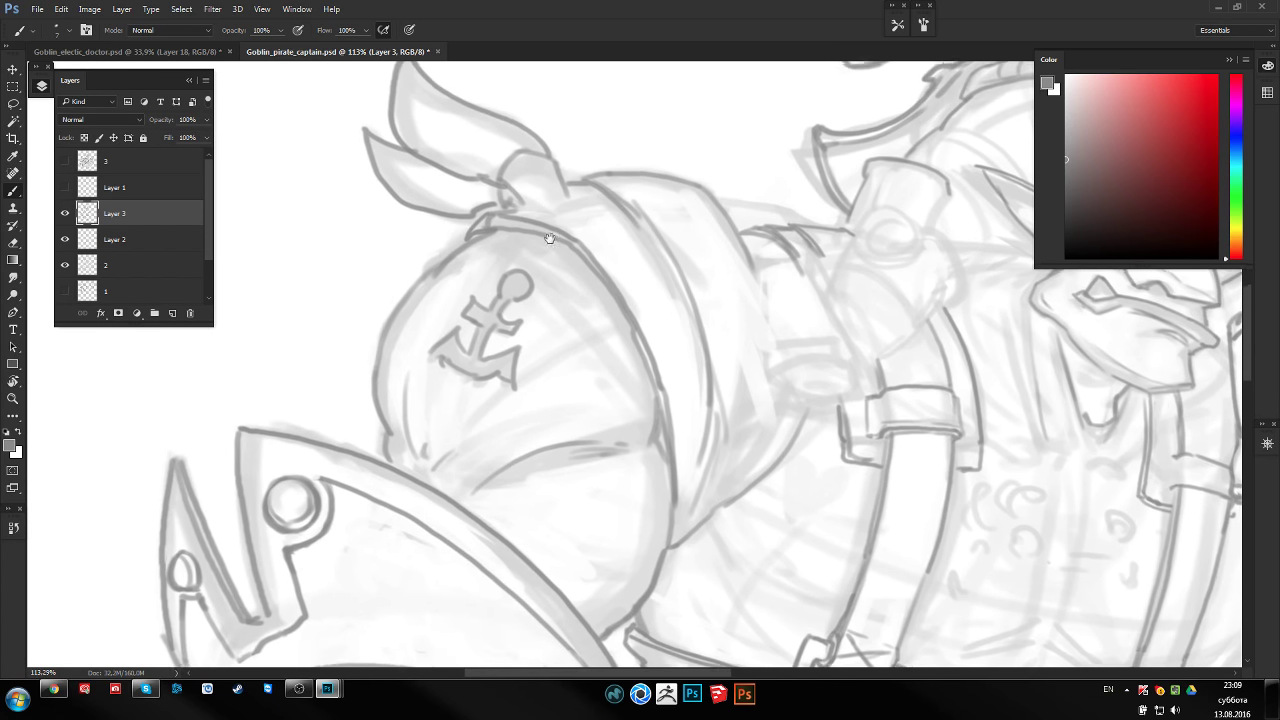
pyautogui.scroll(2, 520, 245)
pyautogui.moveTo(540, 252)
pyautogui.mouseDown()
pyautogui.moveTo(571, 243)
pyautogui.moveTo(530, 237)
pyautogui.mouseUp()
# Touch up the bandana knot, flip the view back, and darken the arm's right edge line
pyautogui.press('e')
pyautogui.press('b')
pyautogui.scroll(-5, 560, 240)
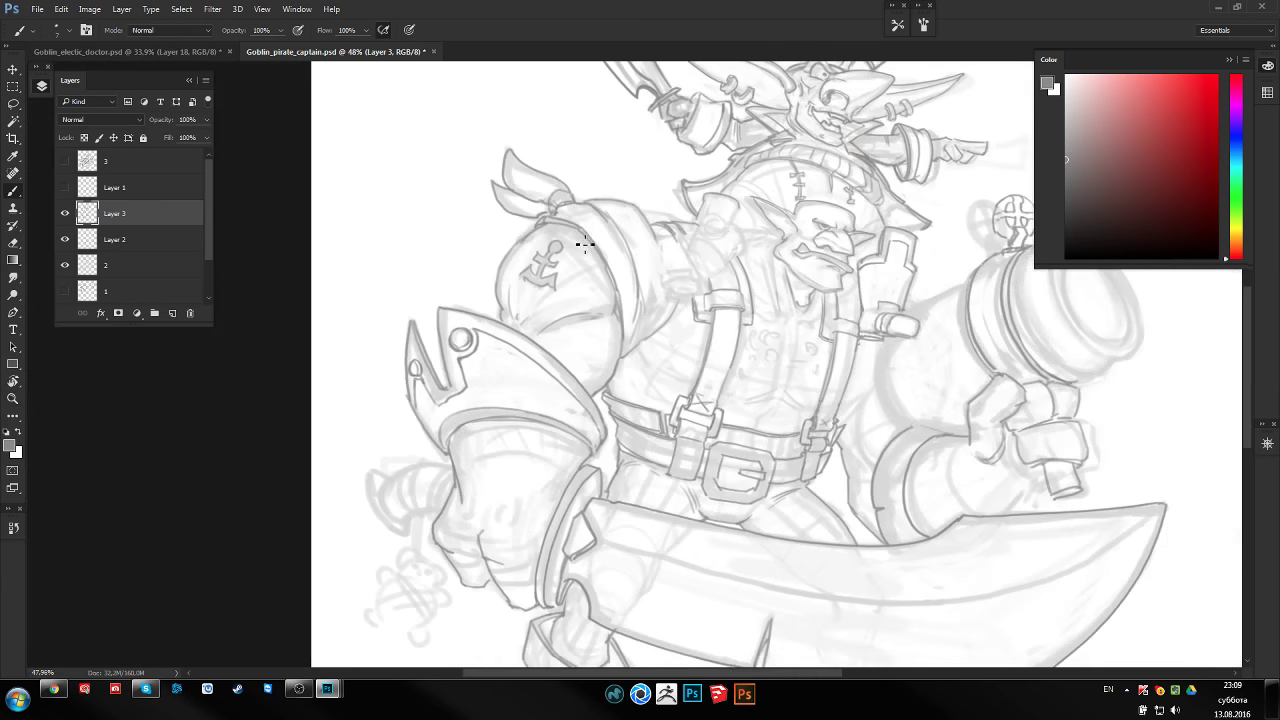
pyautogui.press('h')
pyautogui.scroll(1, 700, 332)
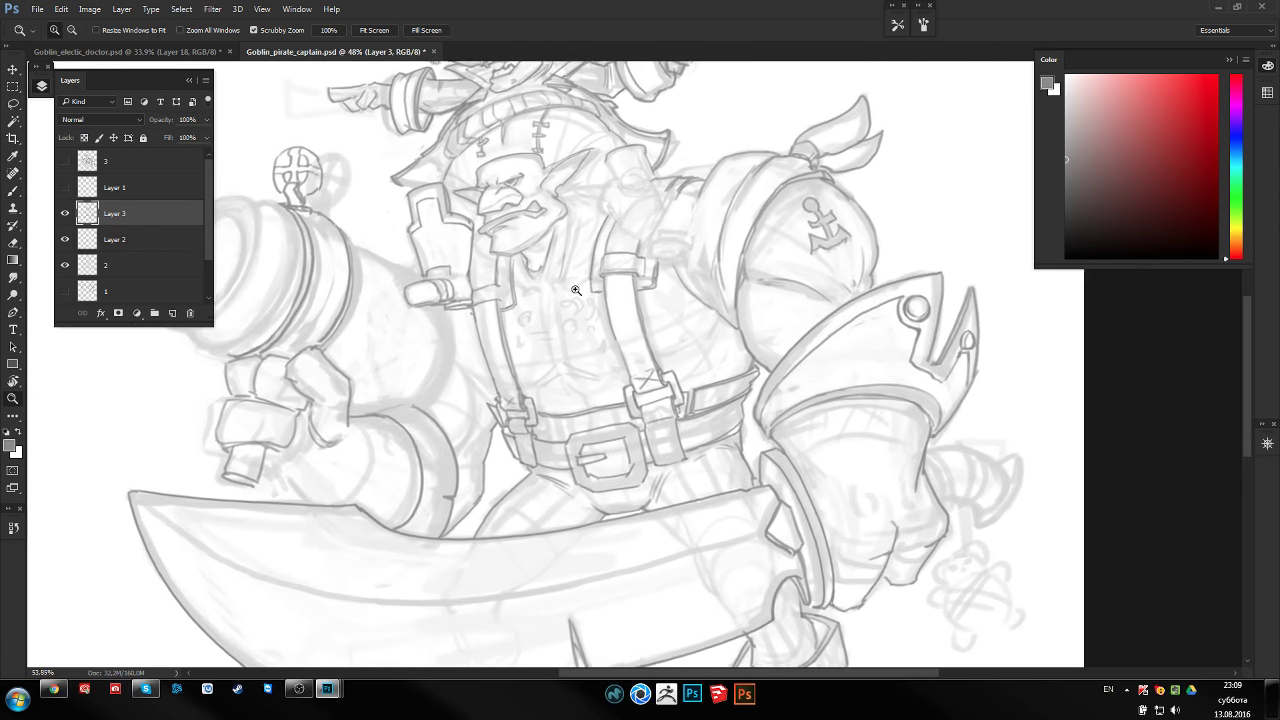
pyautogui.moveTo(620, 330); pyautogui.dragTo(573, 325)
pyautogui.scroll(2, 573, 325)
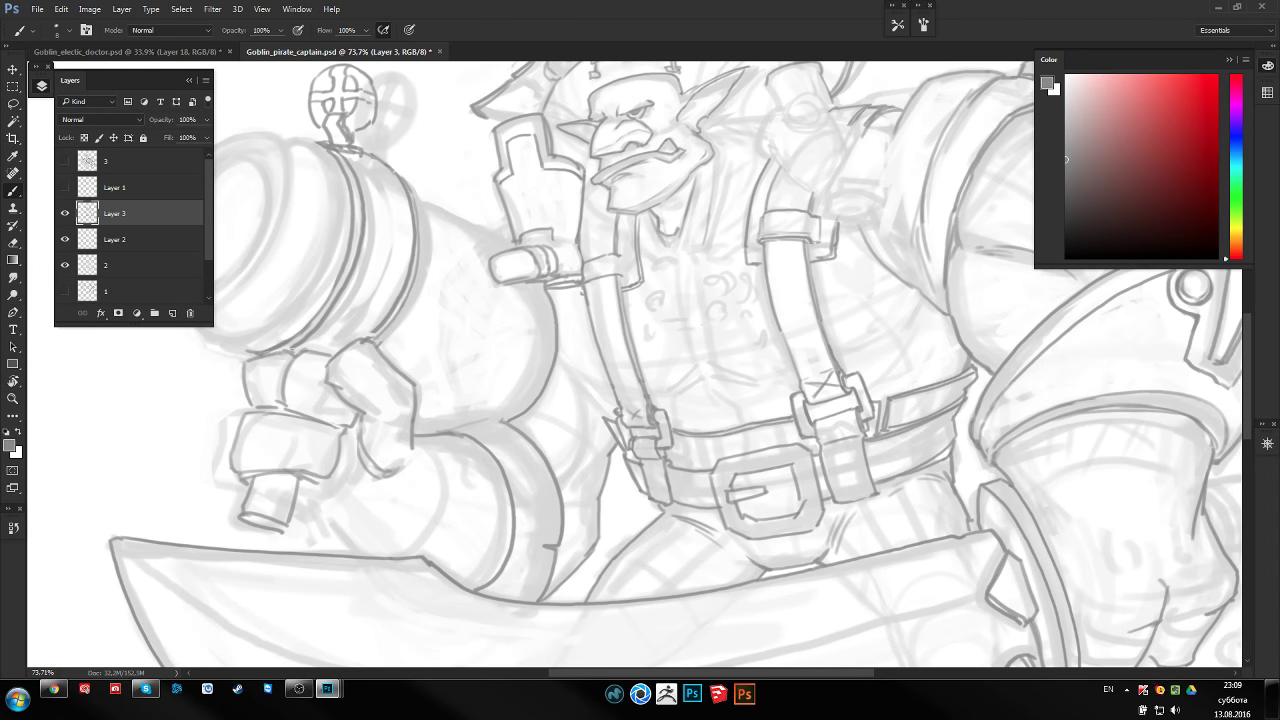
pyautogui.moveTo(490, 356); pyautogui.dragTo(510, 368)
pyautogui.moveTo(561, 308)
pyautogui.mouseDown()
pyautogui.moveTo(543, 374)
pyautogui.moveTo(500, 435)
pyautogui.moveTo(518, 415)
pyautogui.mouseUp()
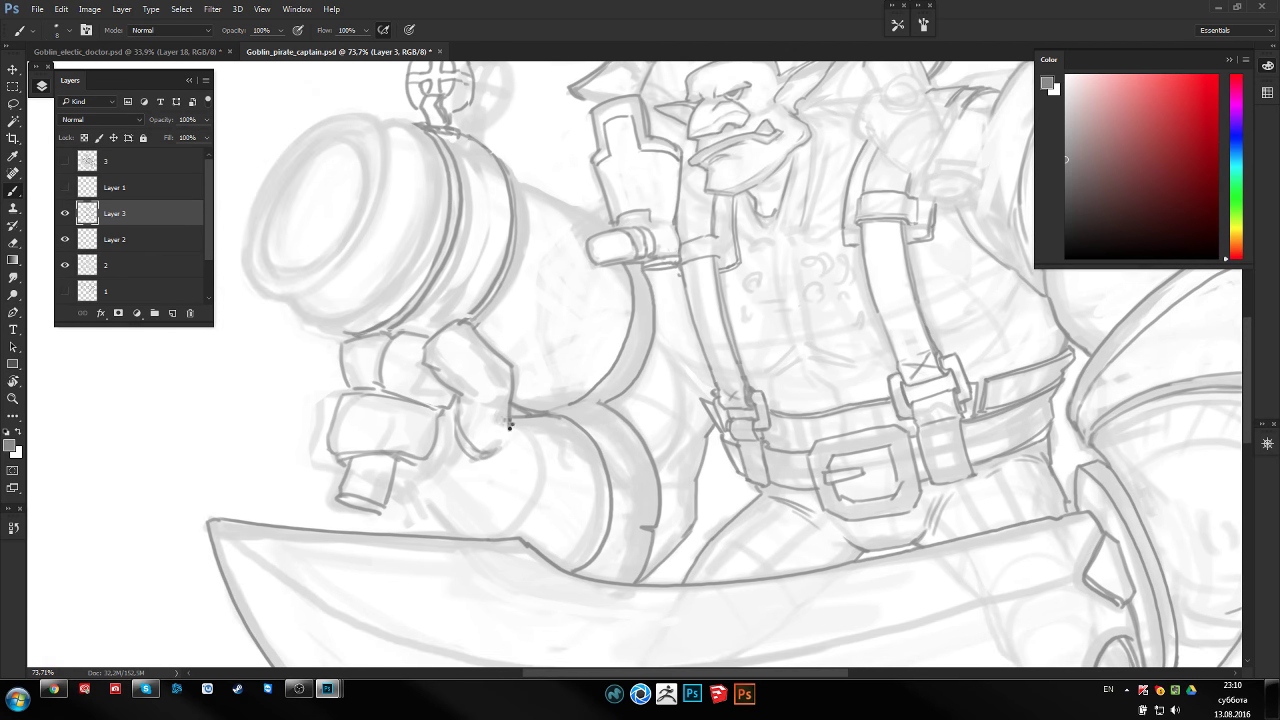
# Mirror the canvas so the cannon sits on the right and darken the cannon rim outline
pyautogui.hotkey('ctrl', 'shift', 'h')
pyautogui.moveTo(1100, 335)
pyautogui.mouseDown()
pyautogui.moveTo(813, 358)
pyautogui.moveTo(673, 346)
pyautogui.moveTo(740, 346)
pyautogui.mouseUp()
pyautogui.press('e')
pyautogui.press('z')
pyautogui.press('b')
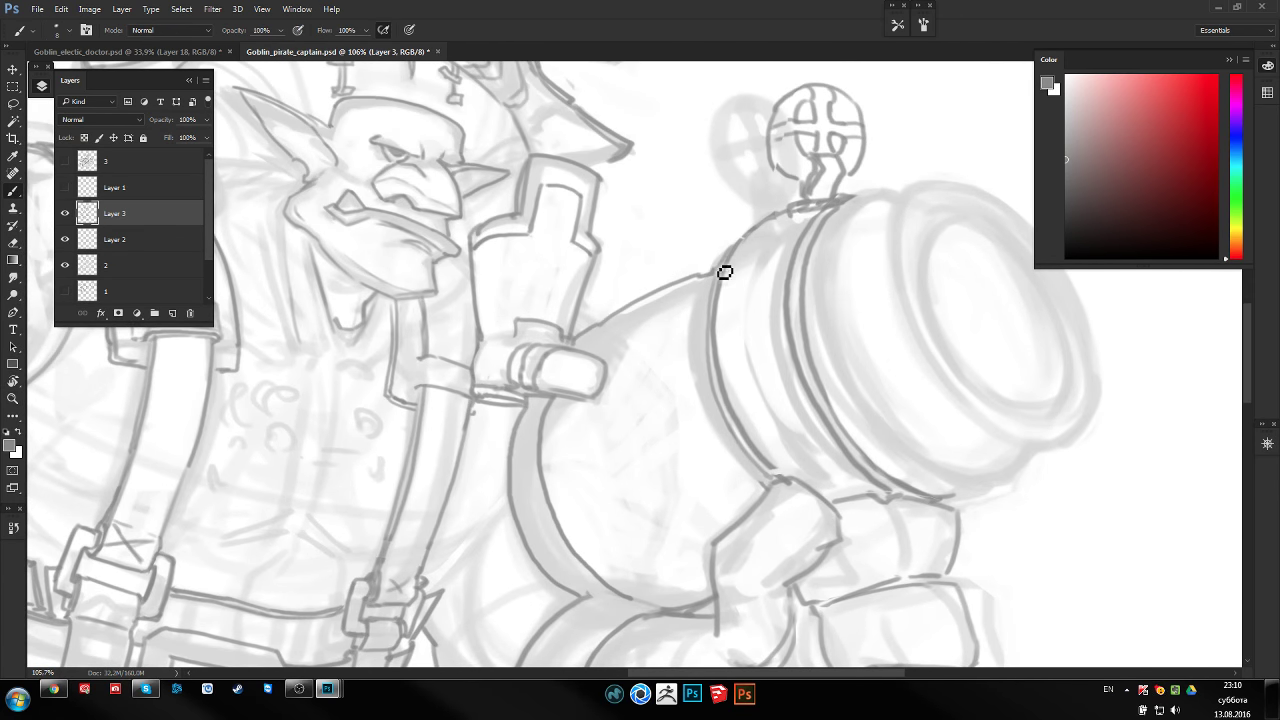
pyautogui.moveTo(724, 272); pyautogui.dragTo(526, 332)
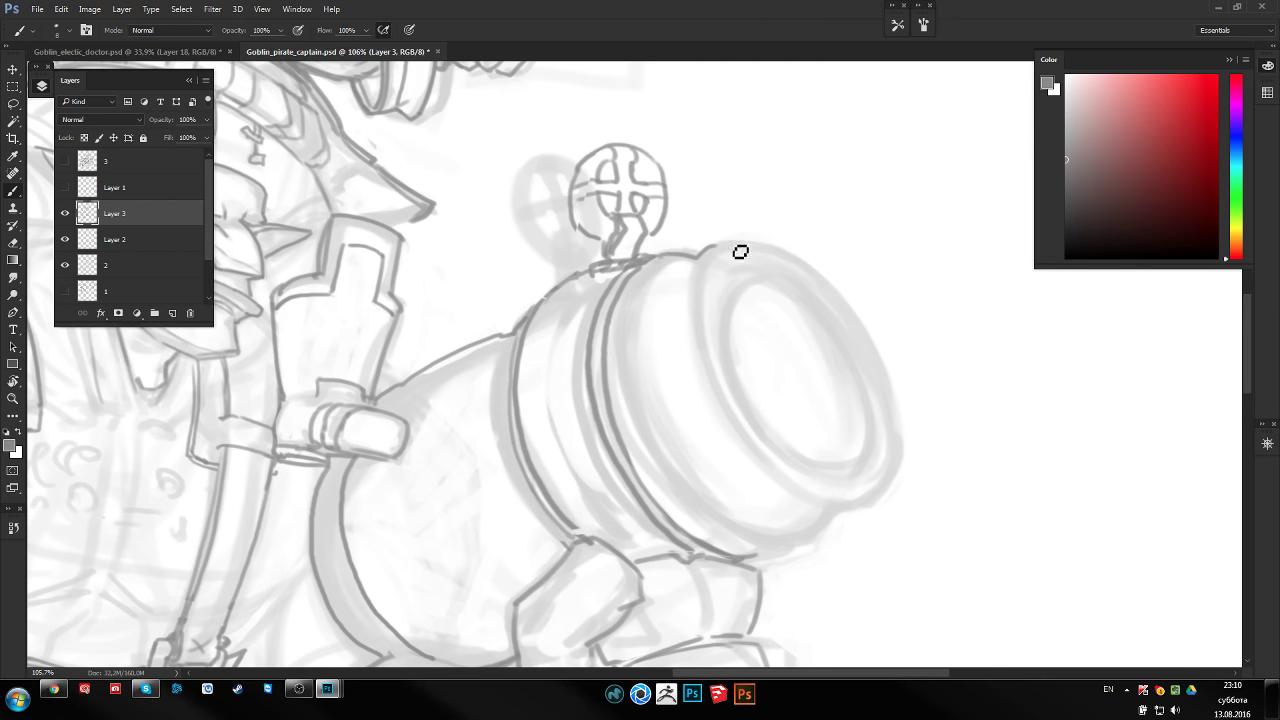
pyautogui.moveTo(740, 252)
pyautogui.mouseDown()
pyautogui.moveTo(794, 260)
pyautogui.moveTo(854, 314)
pyautogui.moveTo(900, 420)
pyautogui.moveTo(872, 501)
pyautogui.moveTo(836, 496)
pyautogui.moveTo(826, 411)
pyautogui.moveTo(834, 431)
pyautogui.moveTo(800, 466)
pyautogui.moveTo(760, 476)
pyautogui.mouseUp()
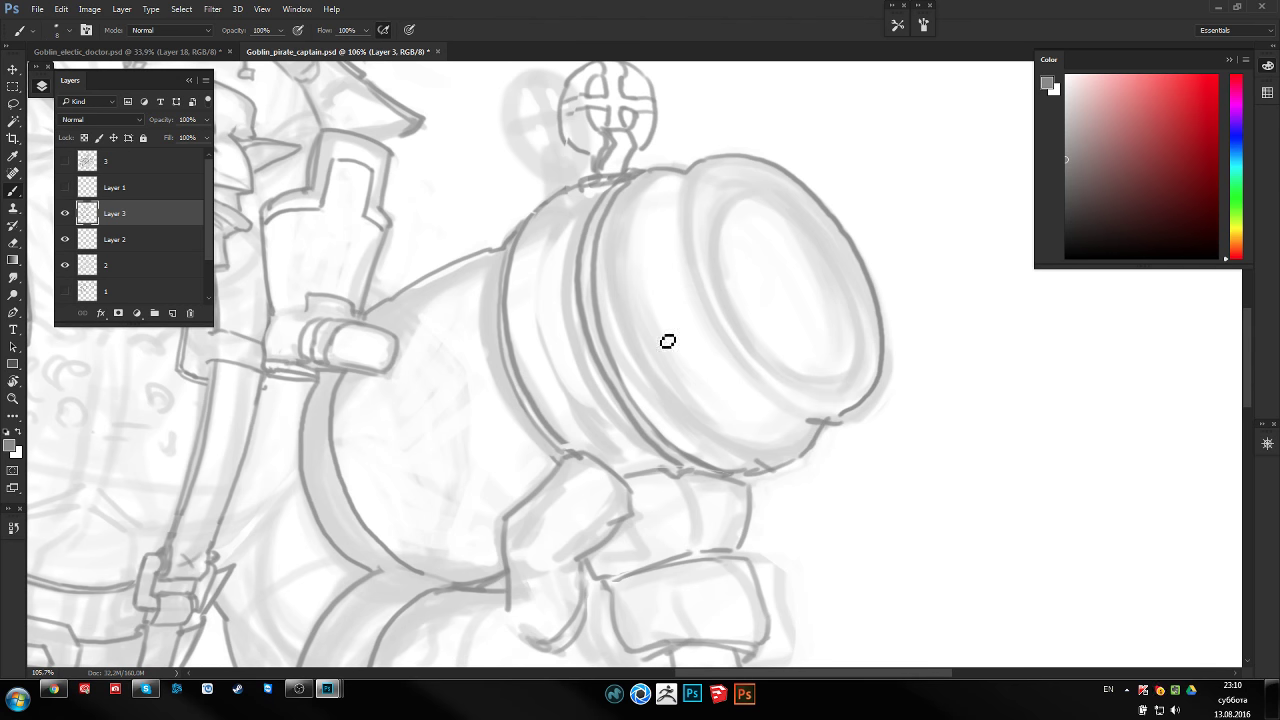
# Zoom out to review the whole figure, then zoom in on the goblin's gauntlet
pyautogui.press('z')
pyautogui.moveTo(668, 341)
pyautogui.mouseDown()
pyautogui.moveTo(528, 282)
pyautogui.moveTo(542, 361)
pyautogui.moveTo(560, 340)
pyautogui.moveTo(515, 202)
pyautogui.mouseUp()
pyautogui.scroll(2, 560, 340)
pyautogui.scroll(2, 617, 349)
pyautogui.scroll(2, 604, 309)
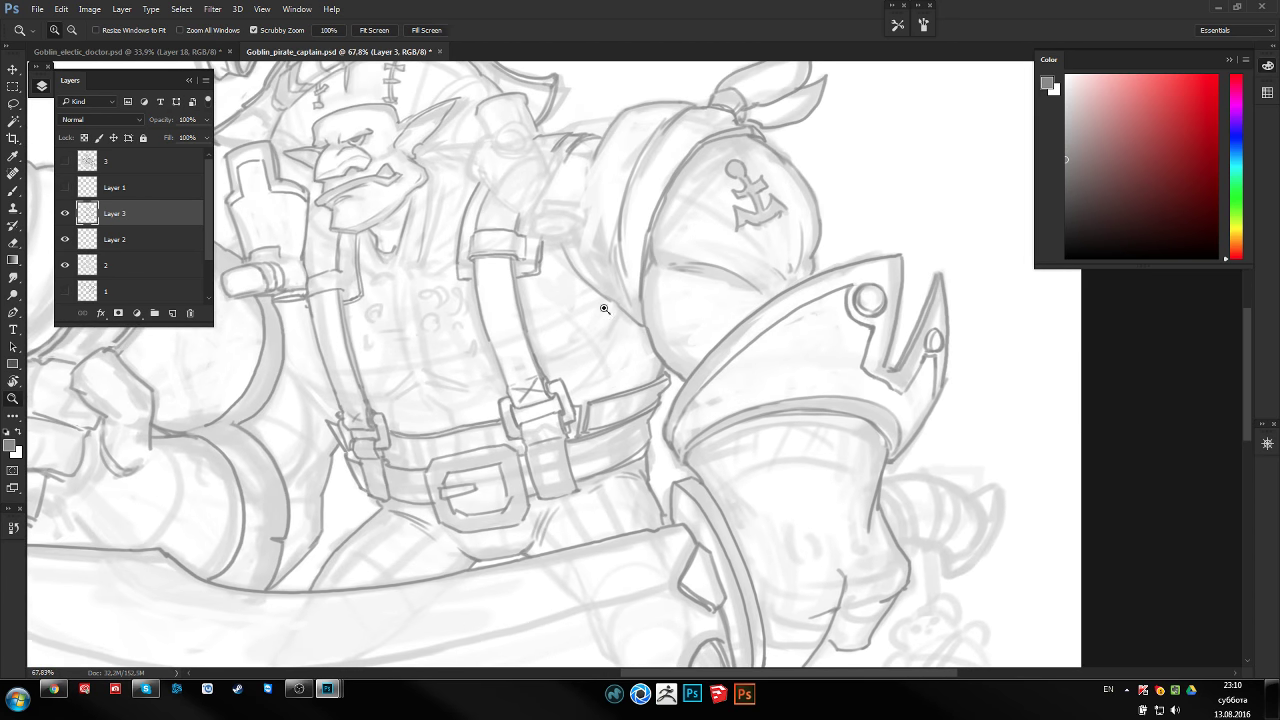
pyautogui.press('b')
pyautogui.moveTo(614, 363); pyautogui.dragTo(570, 293)
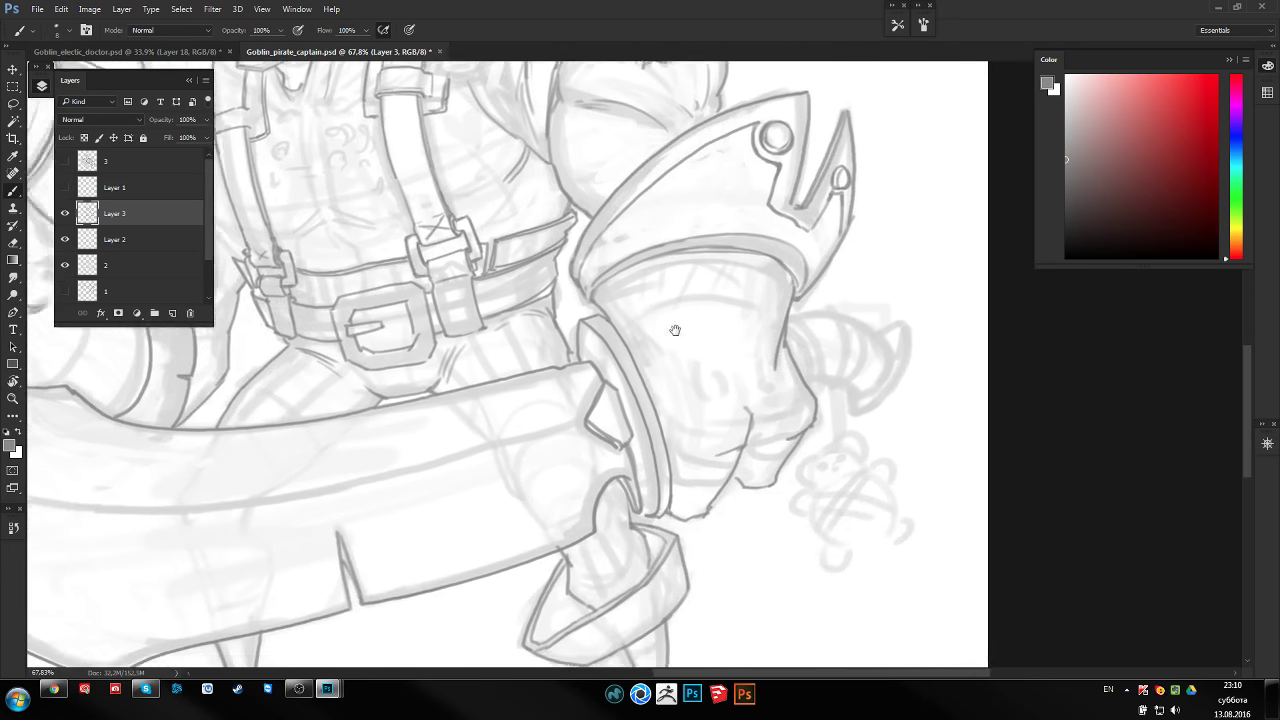
# Ink the gauntlet's top edge, cuff sides, inner cuff ring and hand outline
pyautogui.scroll(2, 652, 334)
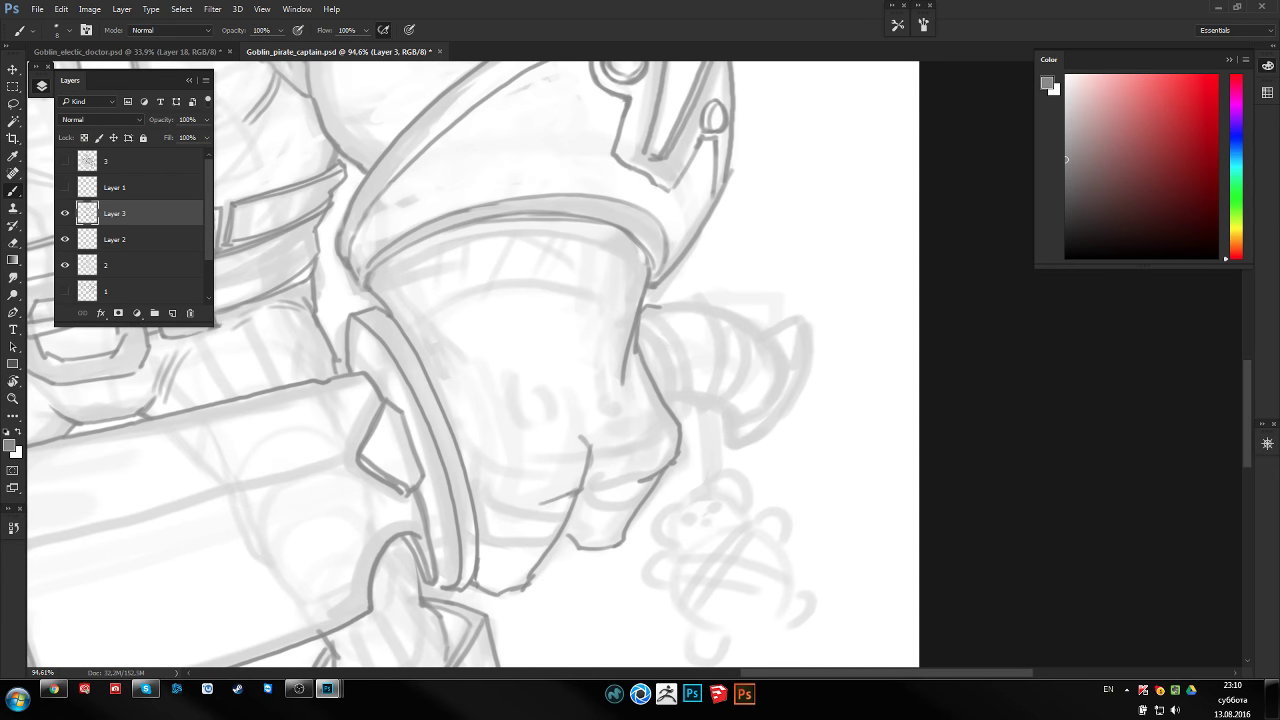
pyautogui.moveTo(660, 306)
pyautogui.mouseDown()
pyautogui.moveTo(733, 312)
pyautogui.moveTo(716, 378)
pyautogui.mouseUp()
pyautogui.moveTo(728, 312)
pyautogui.mouseDown()
pyautogui.moveTo(734, 357)
pyautogui.moveTo(704, 402)
pyautogui.mouseUp()
pyautogui.moveTo(722, 319); pyautogui.dragTo(698, 387)
pyautogui.moveTo(607, 431); pyautogui.dragTo(634, 411)
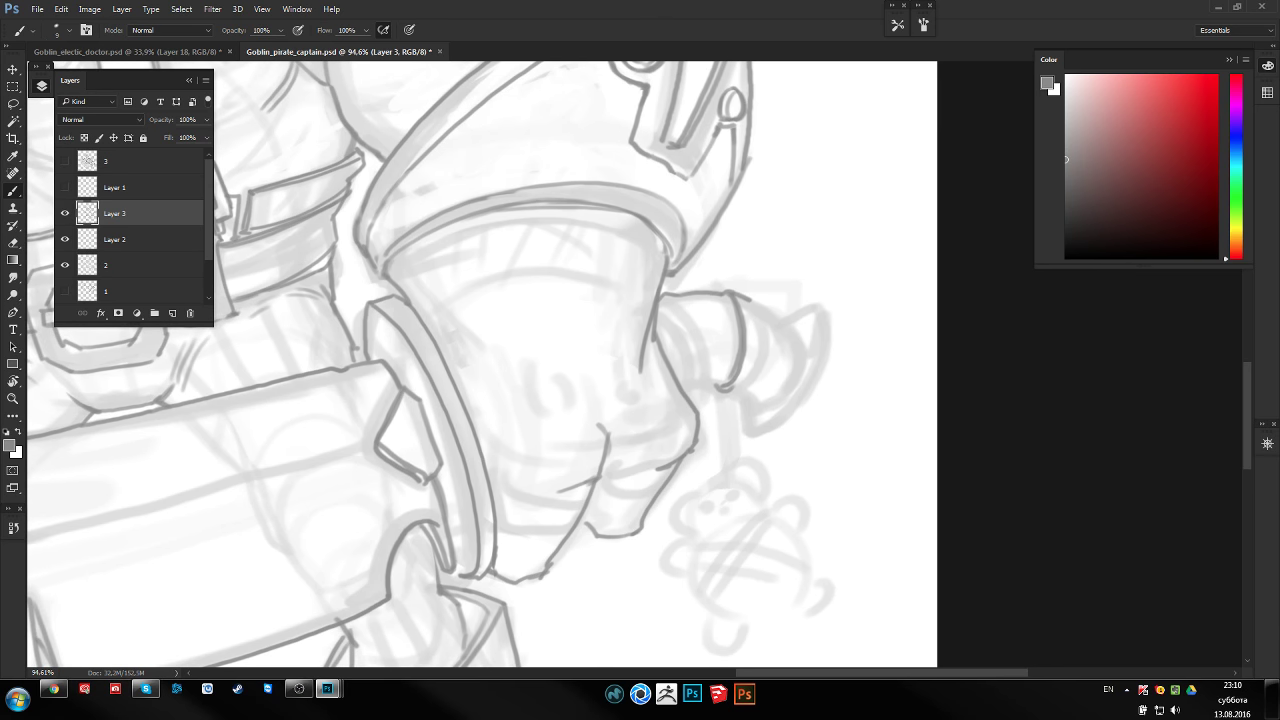
pyautogui.moveTo(664, 306)
pyautogui.mouseDown()
pyautogui.moveTo(693, 398)
pyautogui.moveTo(734, 389)
pyautogui.mouseUp()
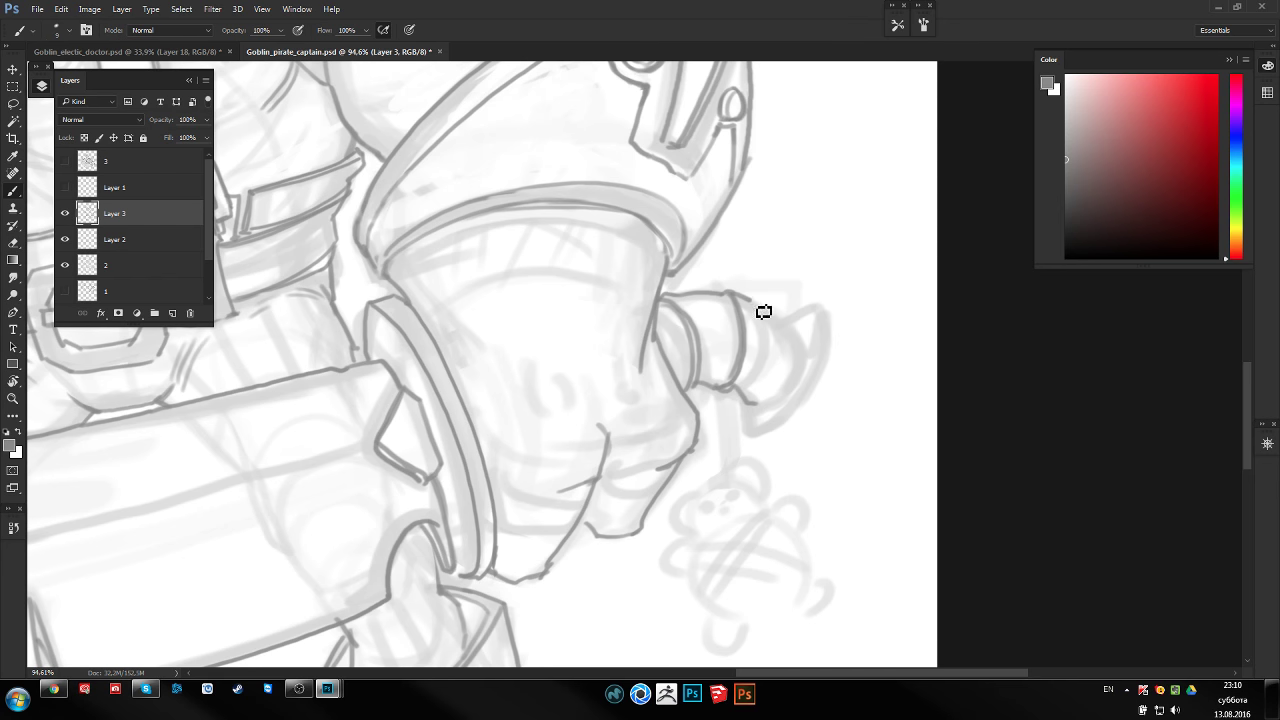
pyautogui.moveTo(763, 312); pyautogui.dragTo(810, 350)
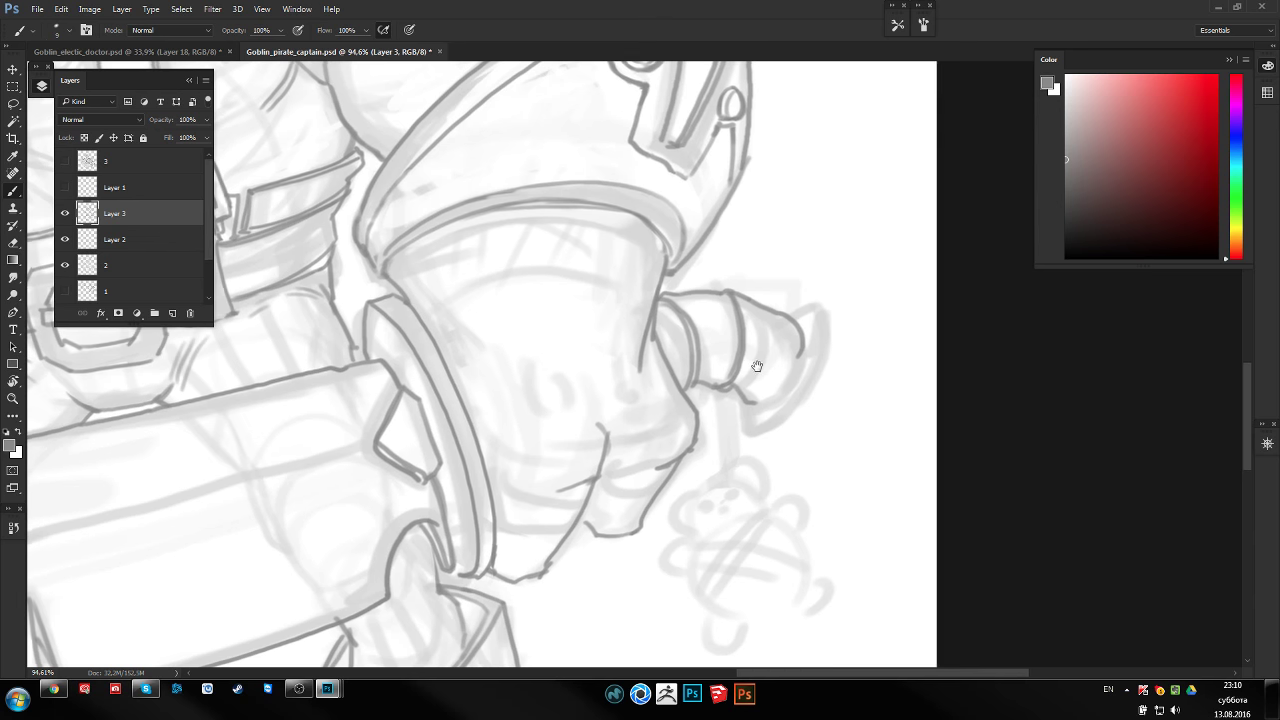
pyautogui.moveTo(737, 330); pyautogui.dragTo(722, 328)
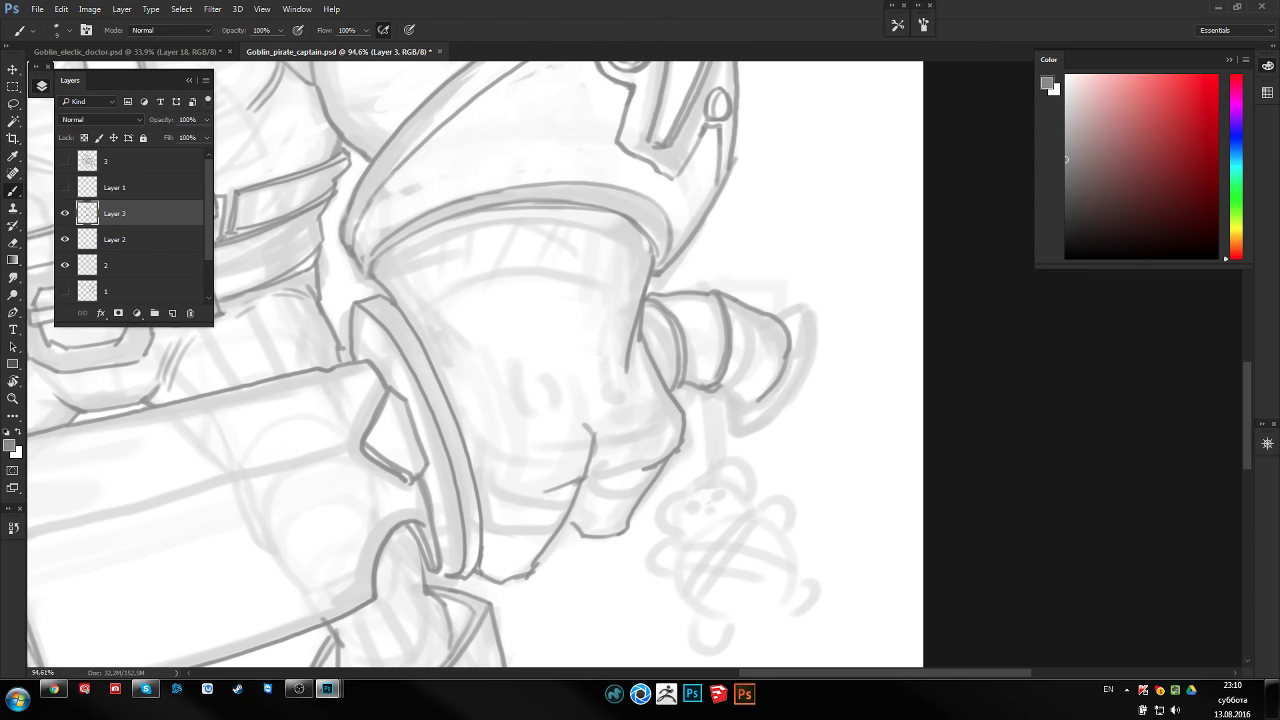
pyautogui.moveTo(724, 389); pyautogui.dragTo(786, 372)
pyautogui.moveTo(736, 335); pyautogui.dragTo(726, 317)
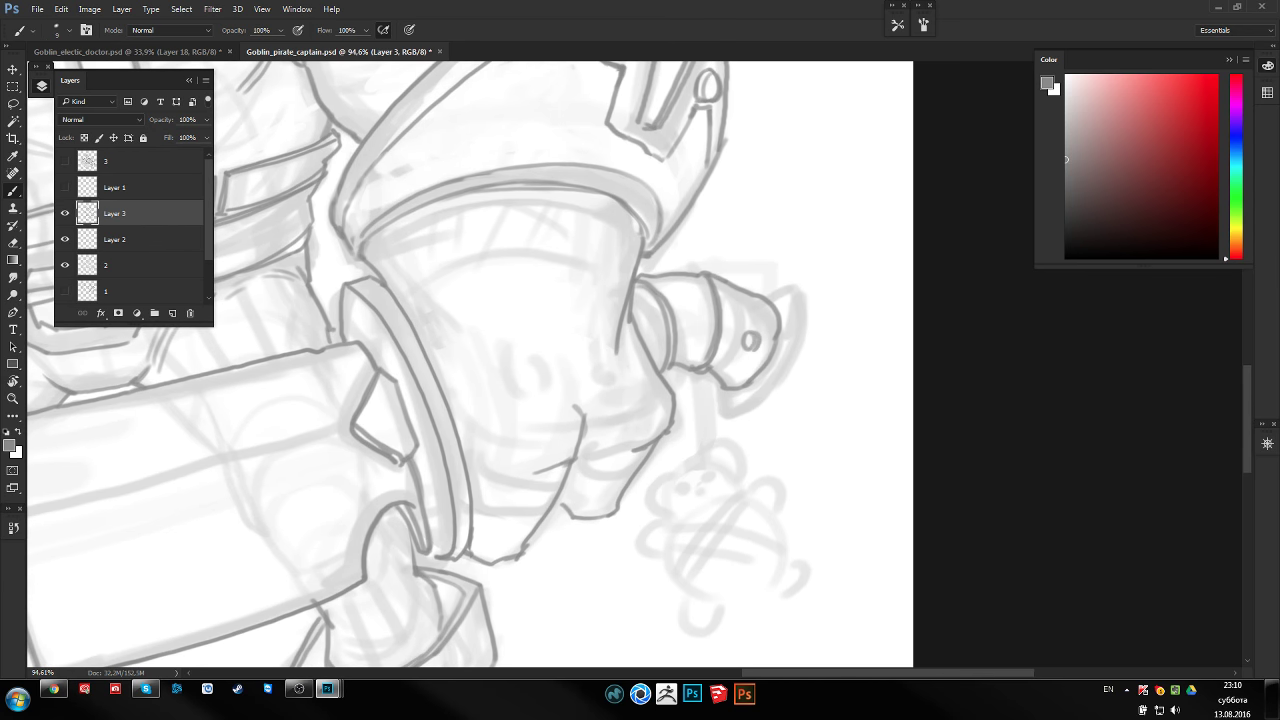
# Redraw both outlines of the cap cone darker, erasing stray strokes by the barrel tip
pyautogui.moveTo(750, 362); pyautogui.dragTo(1129, 391)
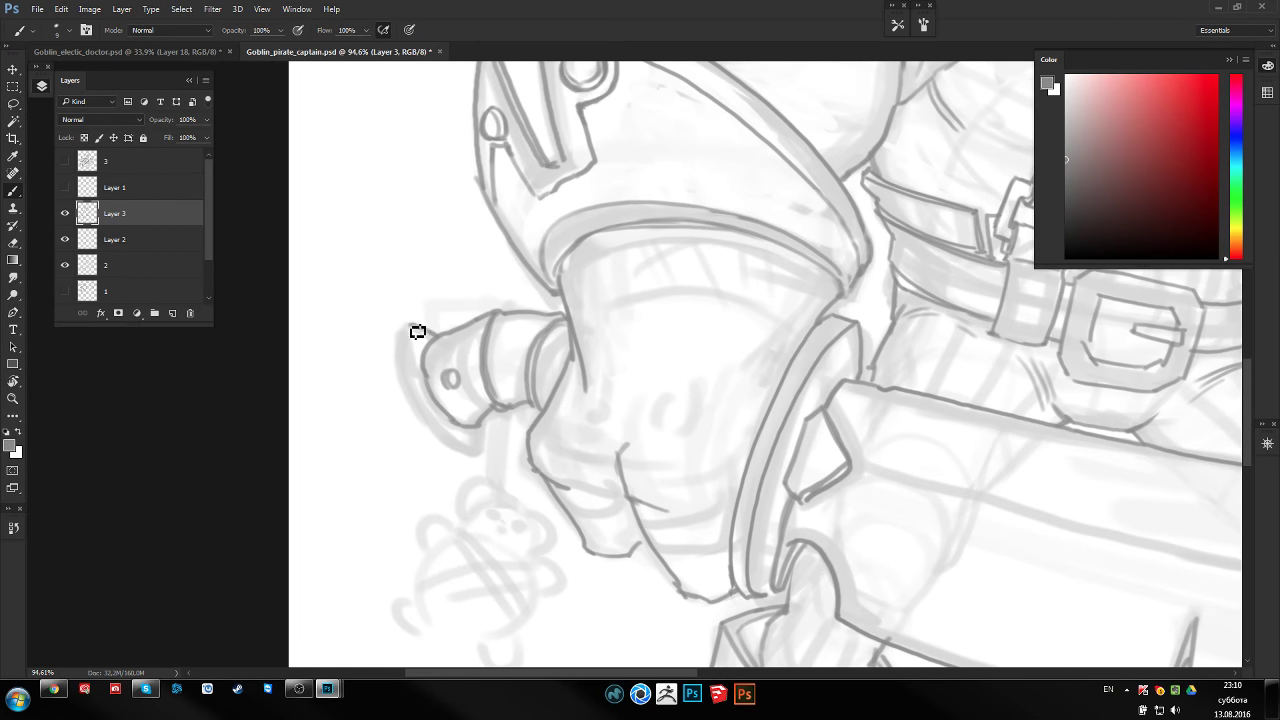
pyautogui.moveTo(408, 322)
pyautogui.mouseDown()
pyautogui.moveTo(431, 429)
pyautogui.moveTo(455, 445)
pyautogui.moveTo(491, 440)
pyautogui.mouseUp()
pyautogui.hotkey('ctrl', 'z')
pyautogui.moveTo(406, 351)
pyautogui.mouseDown()
pyautogui.moveTo(437, 443)
pyautogui.moveTo(469, 467)
pyautogui.mouseUp()
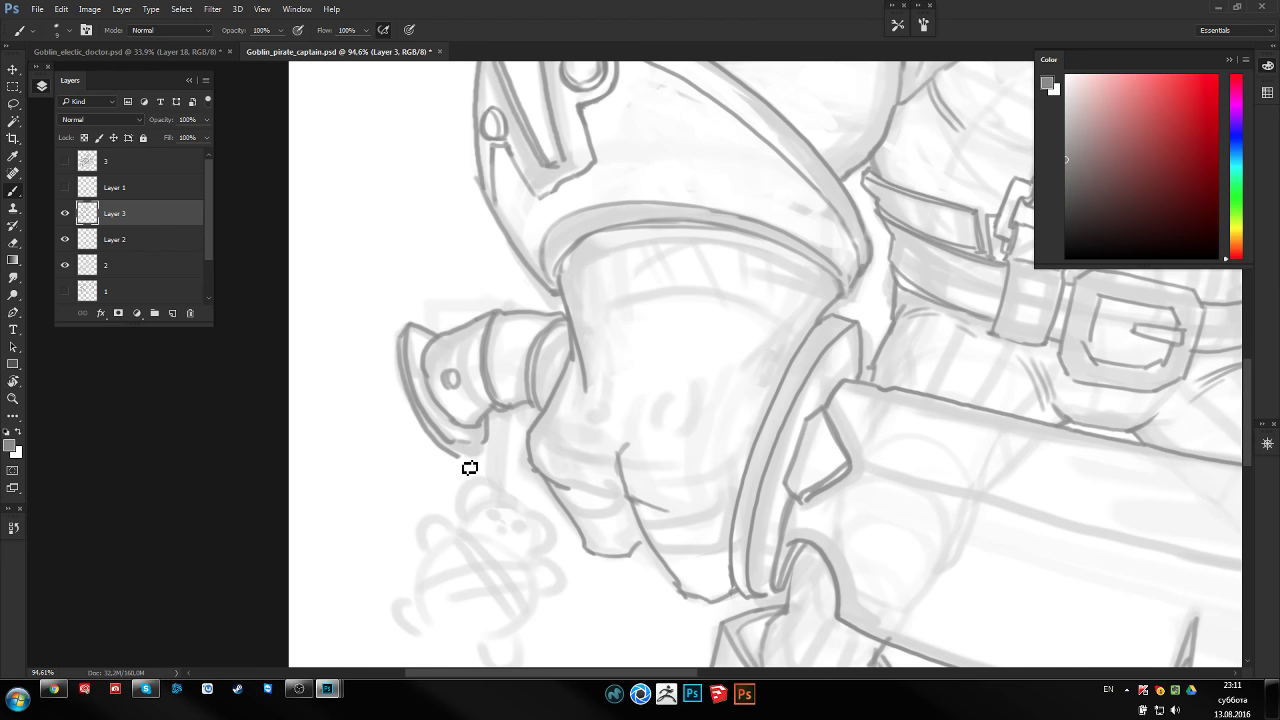
pyautogui.press('e')
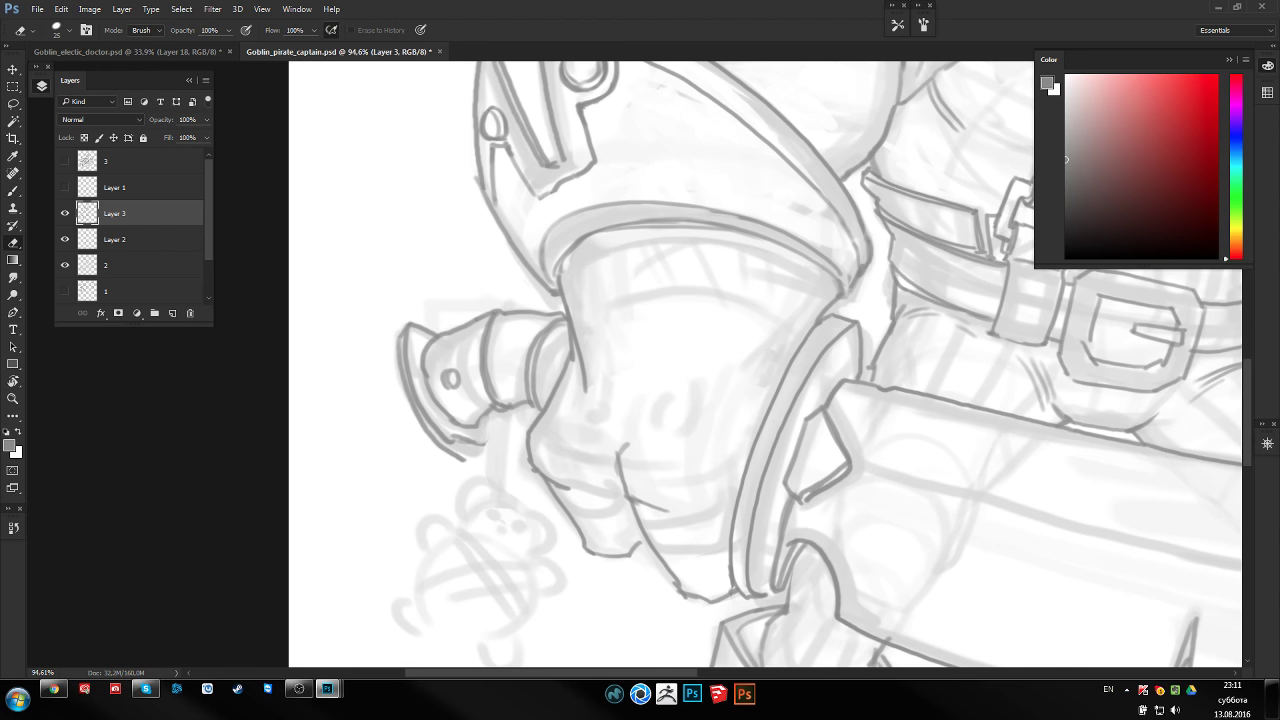
pyautogui.press('h')
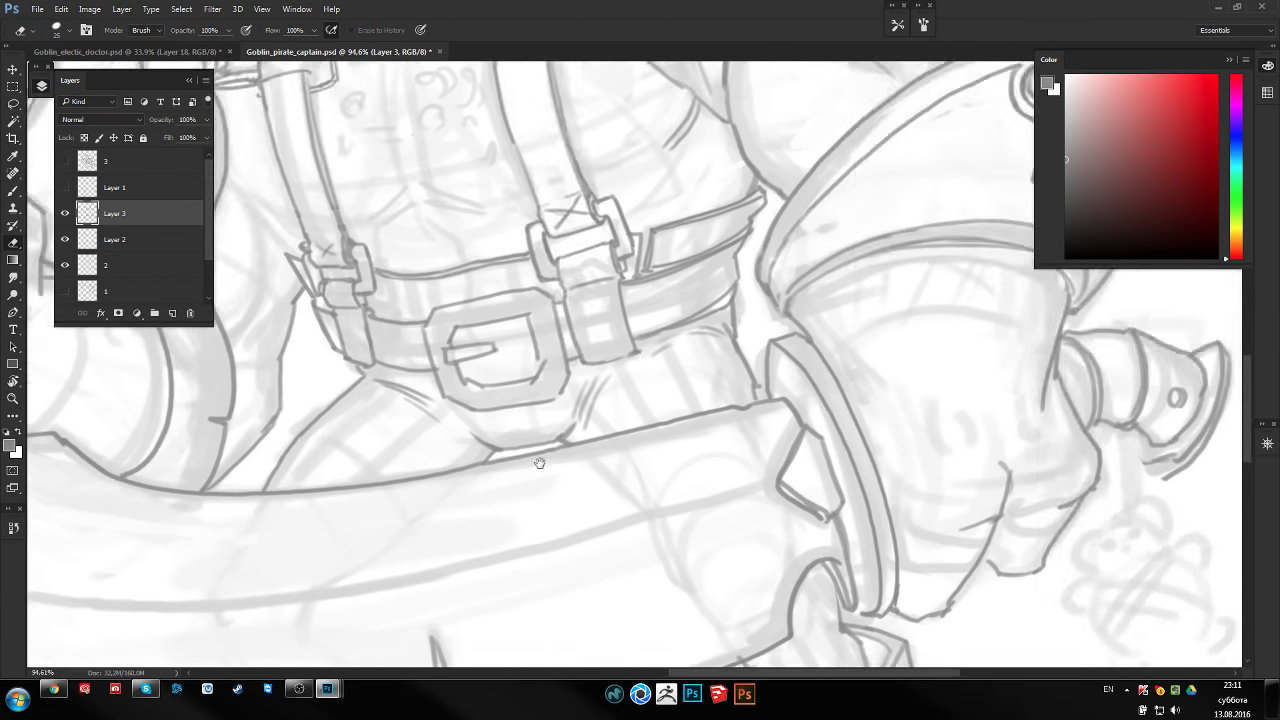
pyautogui.moveTo(845, 318)
pyautogui.mouseDown()
pyautogui.moveTo(829, 400)
pyautogui.moveTo(786, 429)
pyautogui.mouseUp()
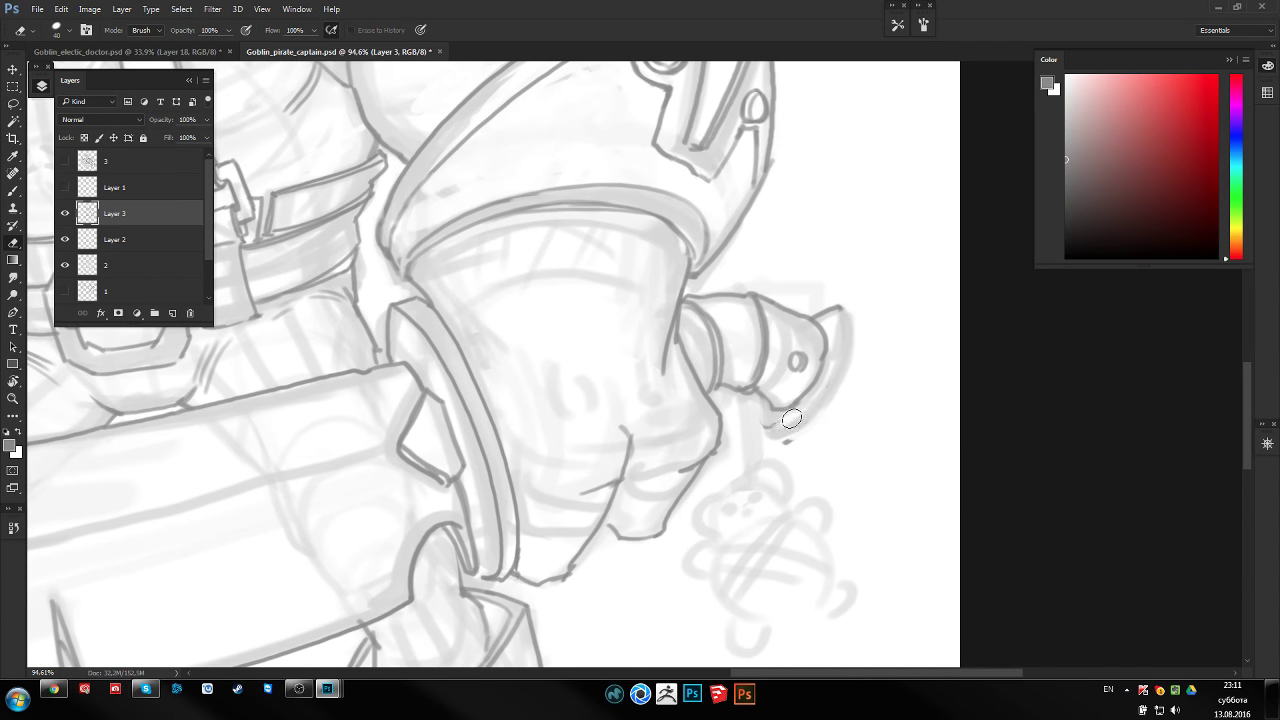
pyautogui.press('b')
pyautogui.moveTo(845, 316)
pyautogui.mouseDown()
pyautogui.moveTo(840, 363)
pyautogui.moveTo(789, 434)
pyautogui.mouseUp()
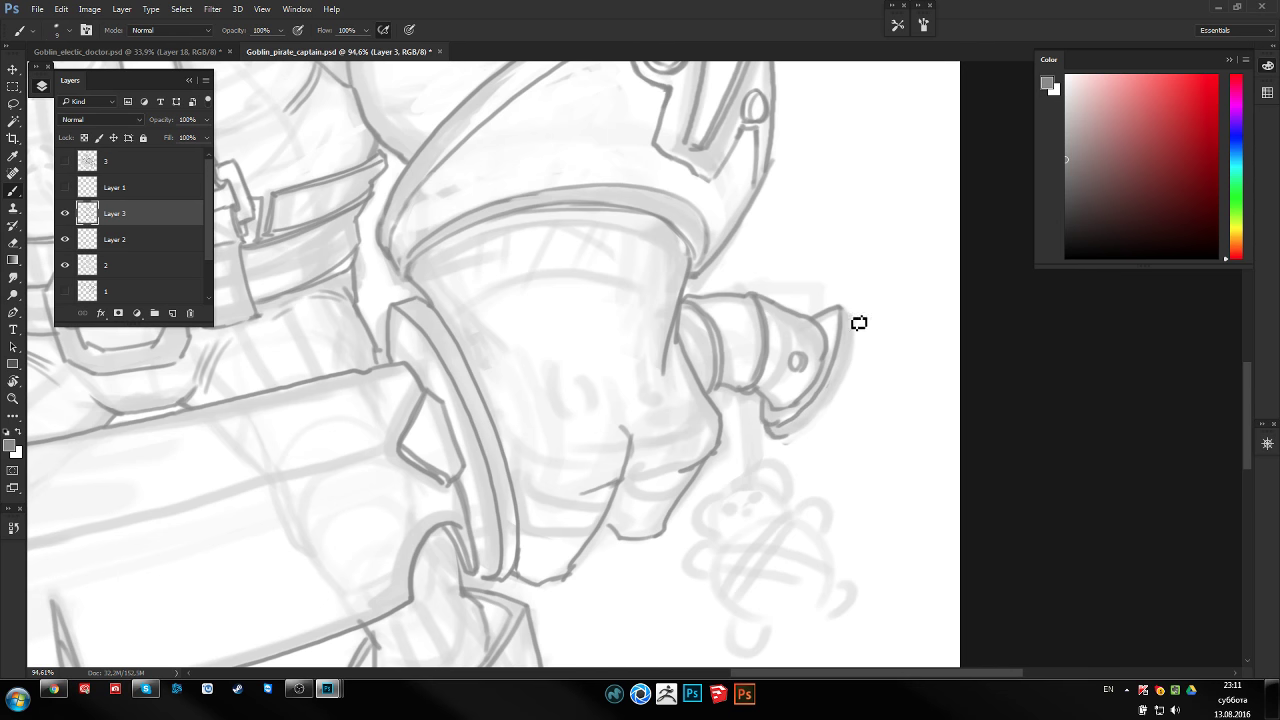
pyautogui.scroll(-5, 790, 441)
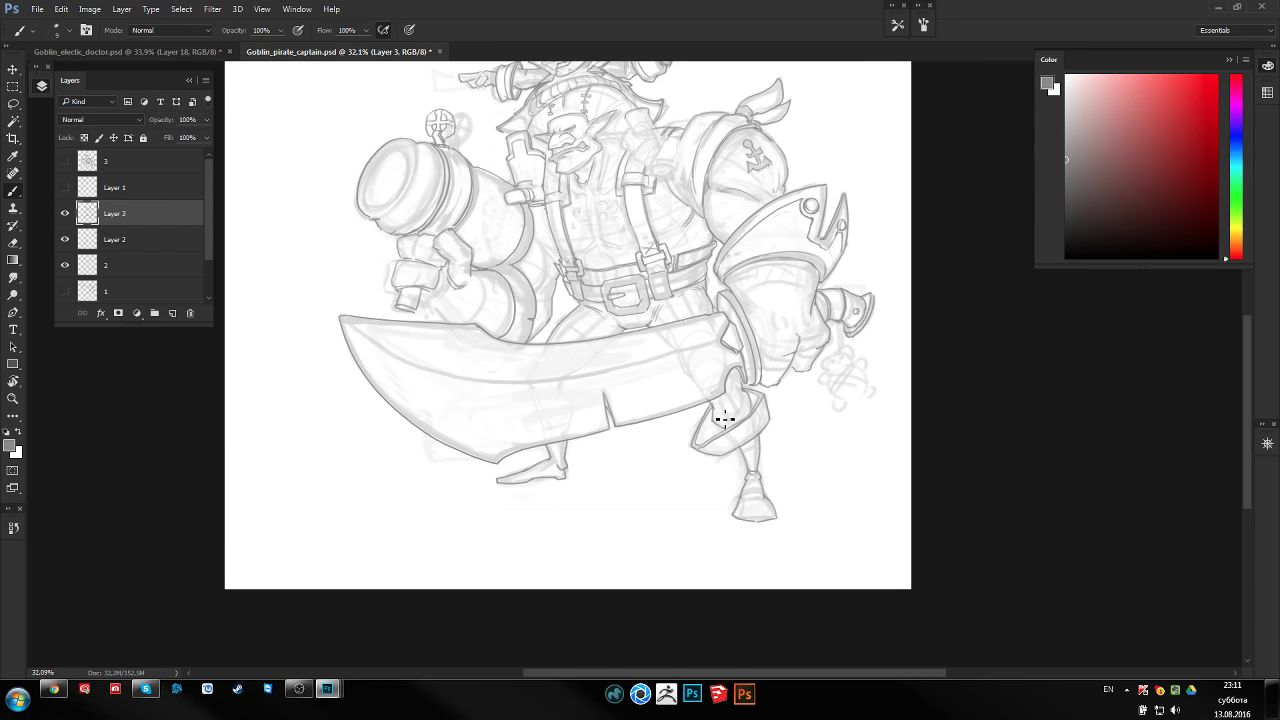
# Add a small stroke inside the sword guard notch and zoom in closer on the guard
pyautogui.moveTo(720, 334); pyautogui.dragTo(800, 334)
pyautogui.moveTo(722, 350); pyautogui.dragTo(717, 358)
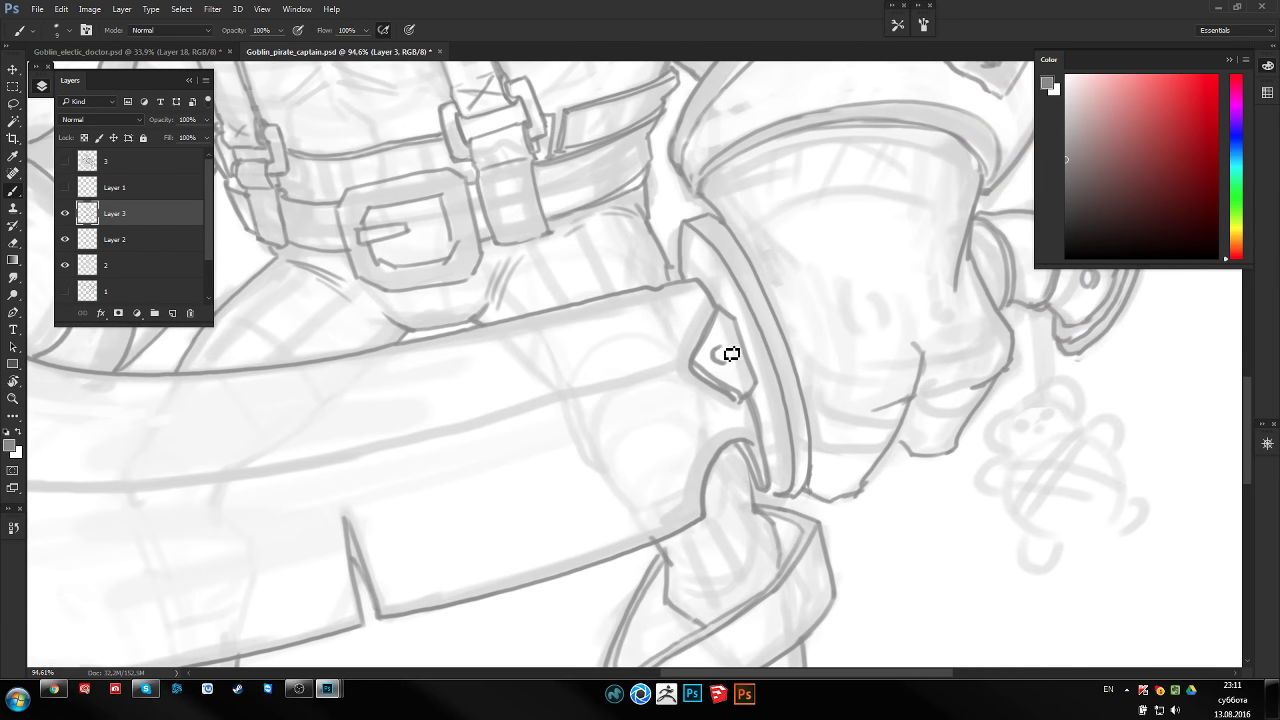
pyautogui.moveTo(726, 315)
pyautogui.mouseDown()
pyautogui.moveTo(688, 353)
pyautogui.moveTo(550, 309)
pyautogui.mouseUp()
pyautogui.moveTo(330, 265)
pyautogui.mouseDown()
pyautogui.moveTo(580, 258)
pyautogui.moveTo(514, 309)
pyautogui.moveTo(471, 420)
pyautogui.moveTo(456, 530)
pyautogui.moveTo(477, 572)
pyautogui.moveTo(497, 382)
pyautogui.moveTo(468, 460)
pyautogui.moveTo(591, 249)
pyautogui.mouseUp()
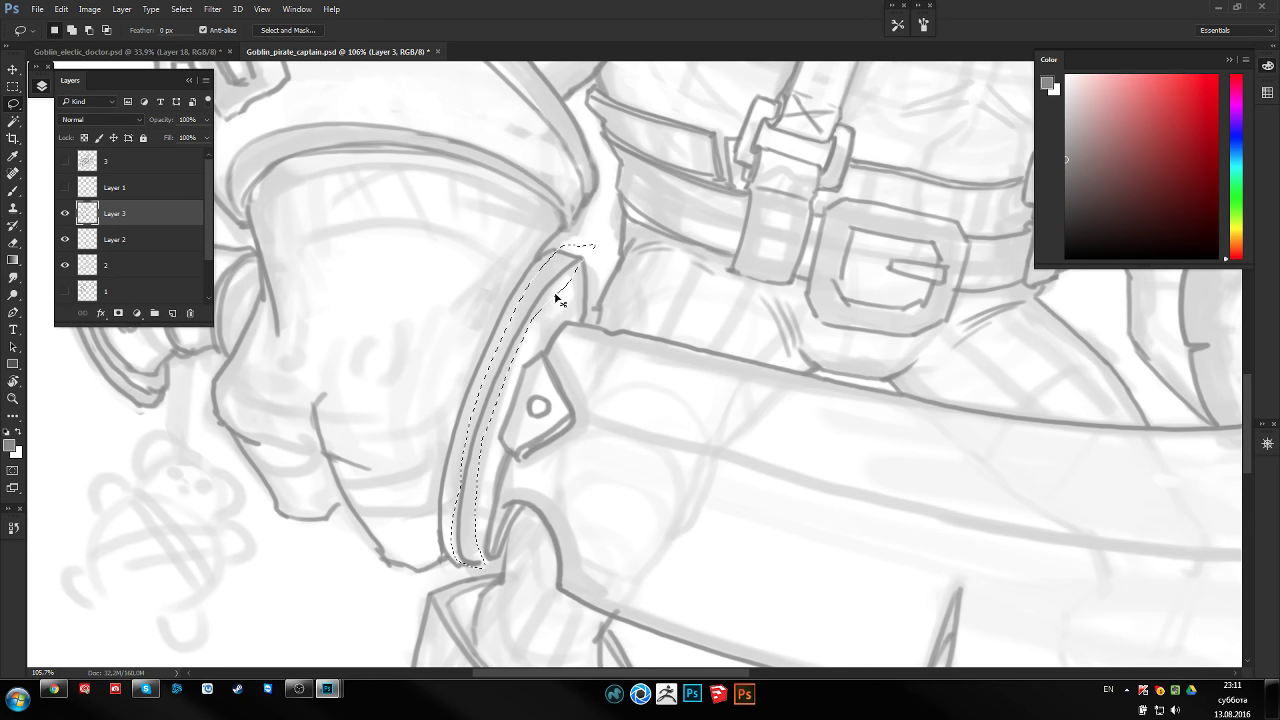
# Free-transform the selected band, nudging it left and applying a warp
pyautogui.hotkey('ctrl', 't')
pyautogui.rightClick(510, 376)
pyautogui.click(496, 412)
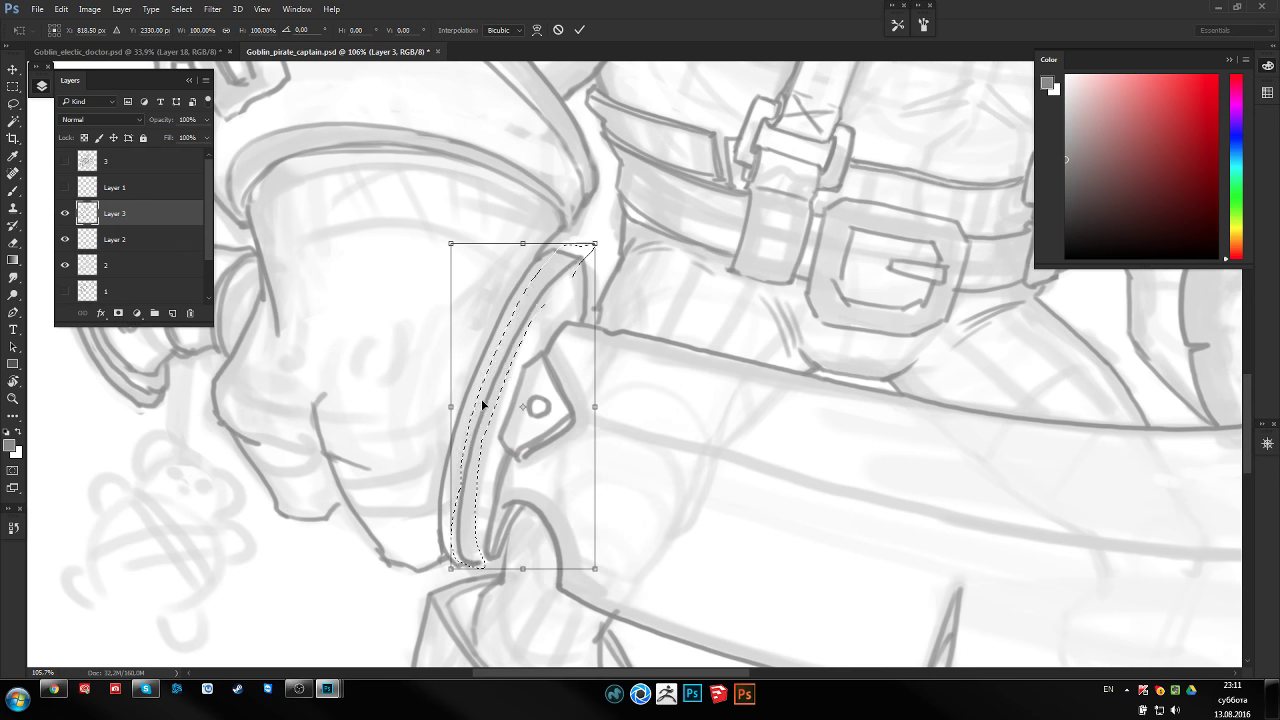
pyautogui.moveTo(486, 408); pyautogui.dragTo(522, 402)
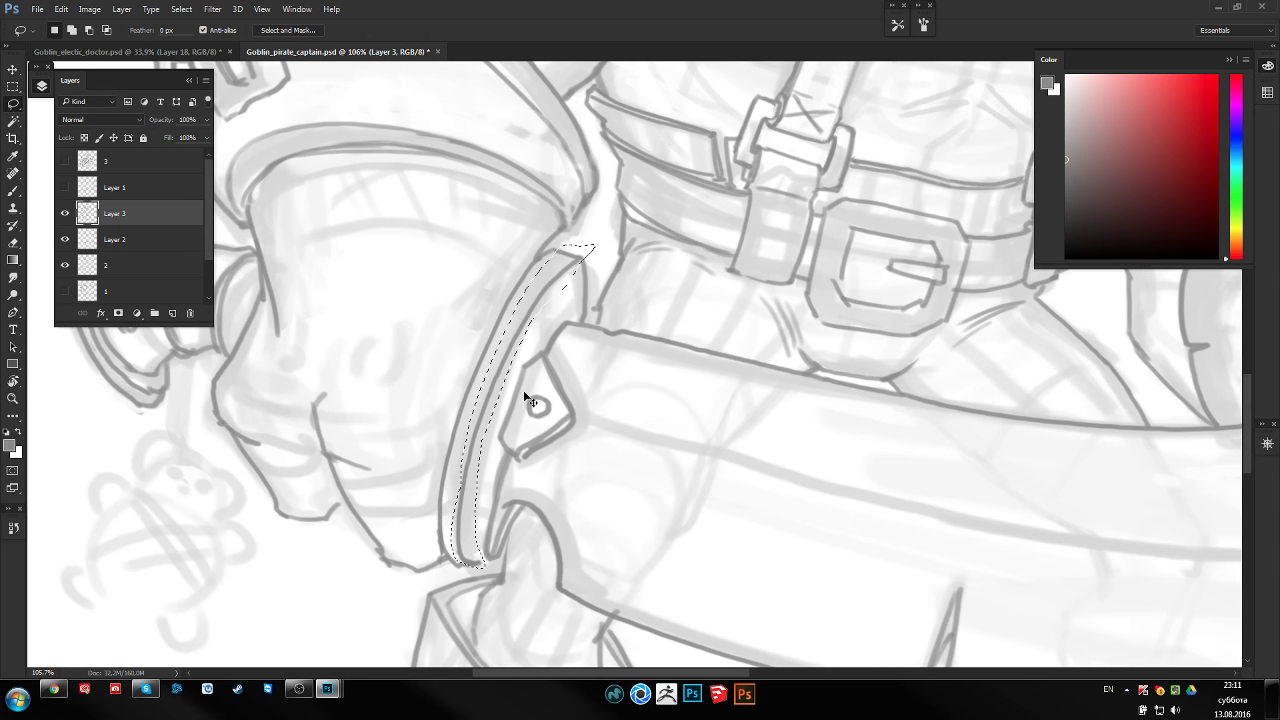
pyautogui.rightClick(506, 394)
pyautogui.click(536, 494)
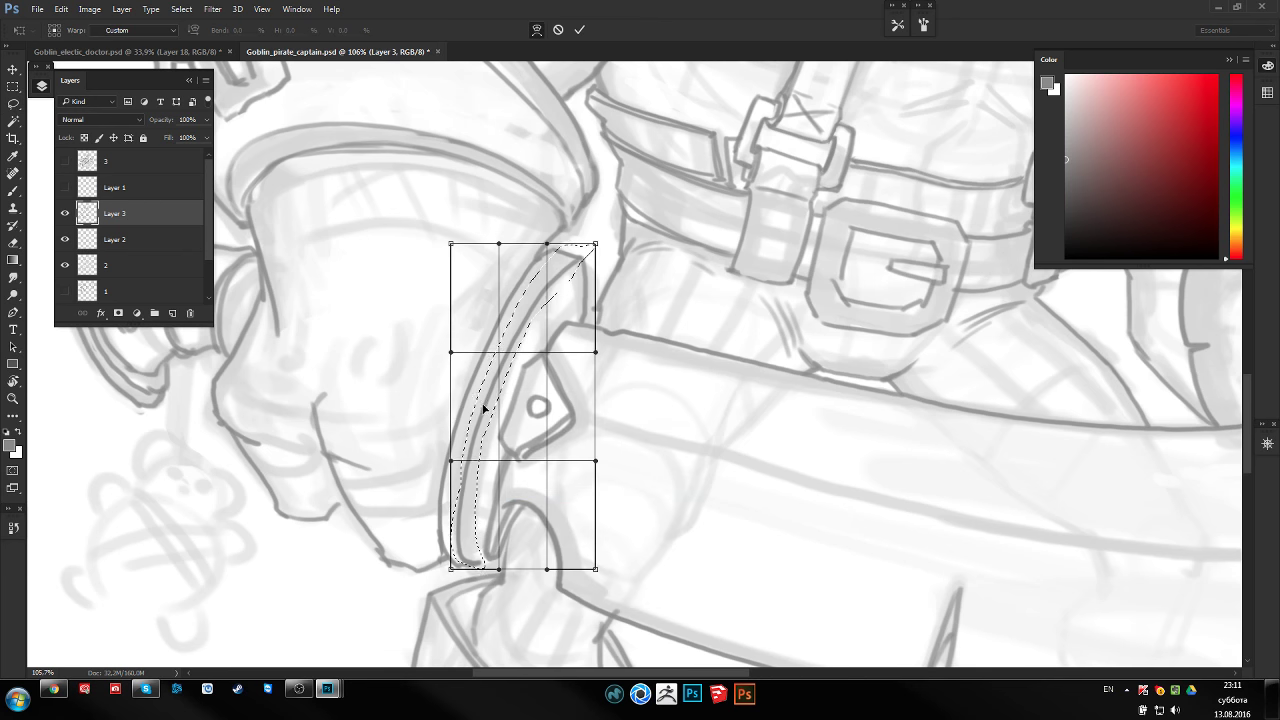
pyautogui.press('Return')
# Lasso a wider area around the band, warp it into a thinner curve, and deselect
pyautogui.press('l')
pyautogui.moveTo(576, 264)
pyautogui.mouseDown()
pyautogui.moveTo(500, 330)
pyautogui.moveTo(440, 562)
pyautogui.mouseUp()
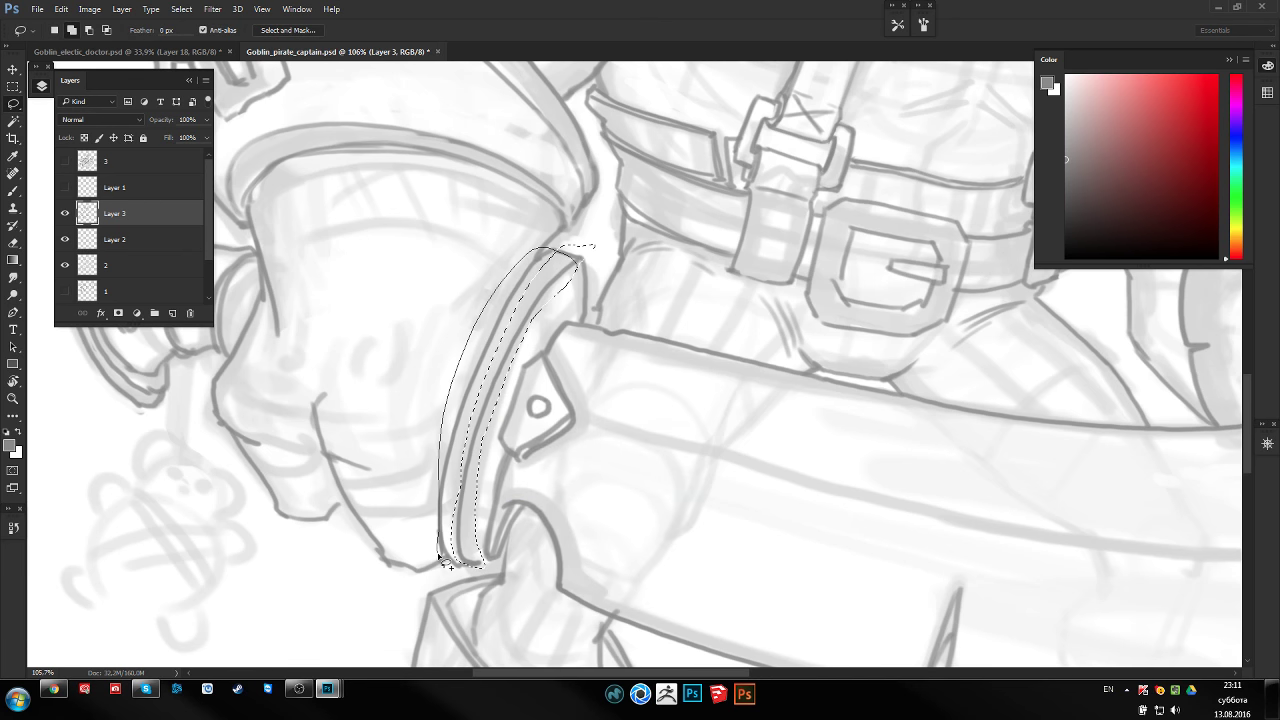
pyautogui.moveTo(490, 487); pyautogui.dragTo(493, 437)
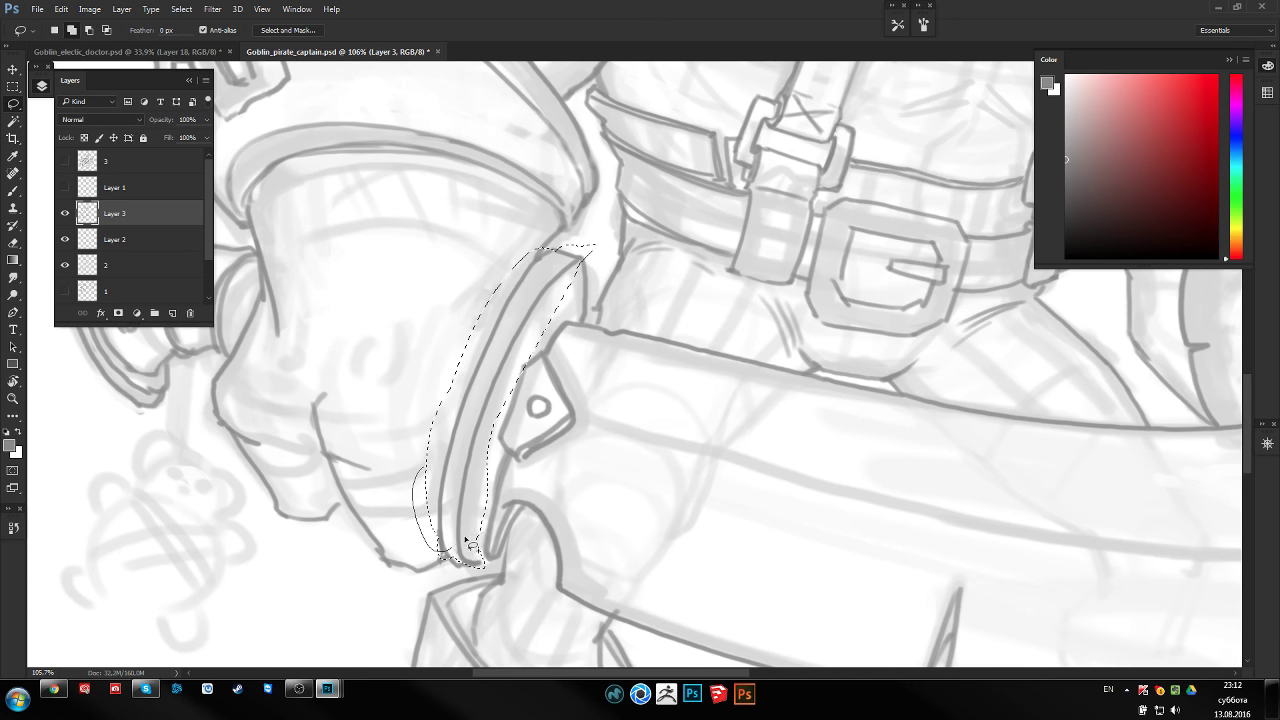
pyautogui.hotkey('ctrl', 't')
pyautogui.rightClick(490, 385)
pyautogui.click(540, 489)
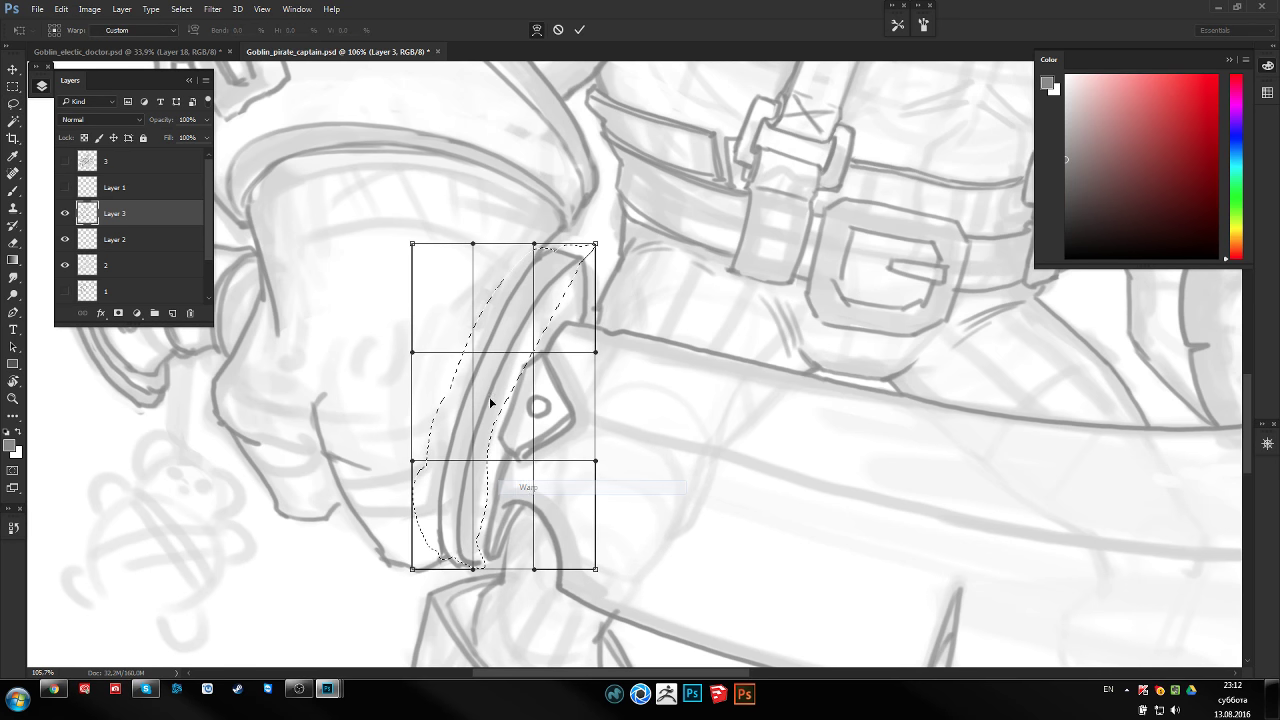
pyautogui.moveTo(476, 369)
pyautogui.mouseDown()
pyautogui.moveTo(457, 486)
pyautogui.moveTo(443, 490)
pyautogui.moveTo(473, 304)
pyautogui.moveTo(653, 364)
pyautogui.mouseUp()
pyautogui.press('Return')
pyautogui.hotkey('ctrl', 'd')
# Draw a connecting line below the band, then toggle the line layer to compare
pyautogui.press('b')
pyautogui.moveTo(360, 345)
pyautogui.mouseDown()
pyautogui.moveTo(398, 356)
pyautogui.moveTo(455, 425)
pyautogui.mouseUp()
pyautogui.moveTo(650, 300); pyautogui.dragTo(567, 296)
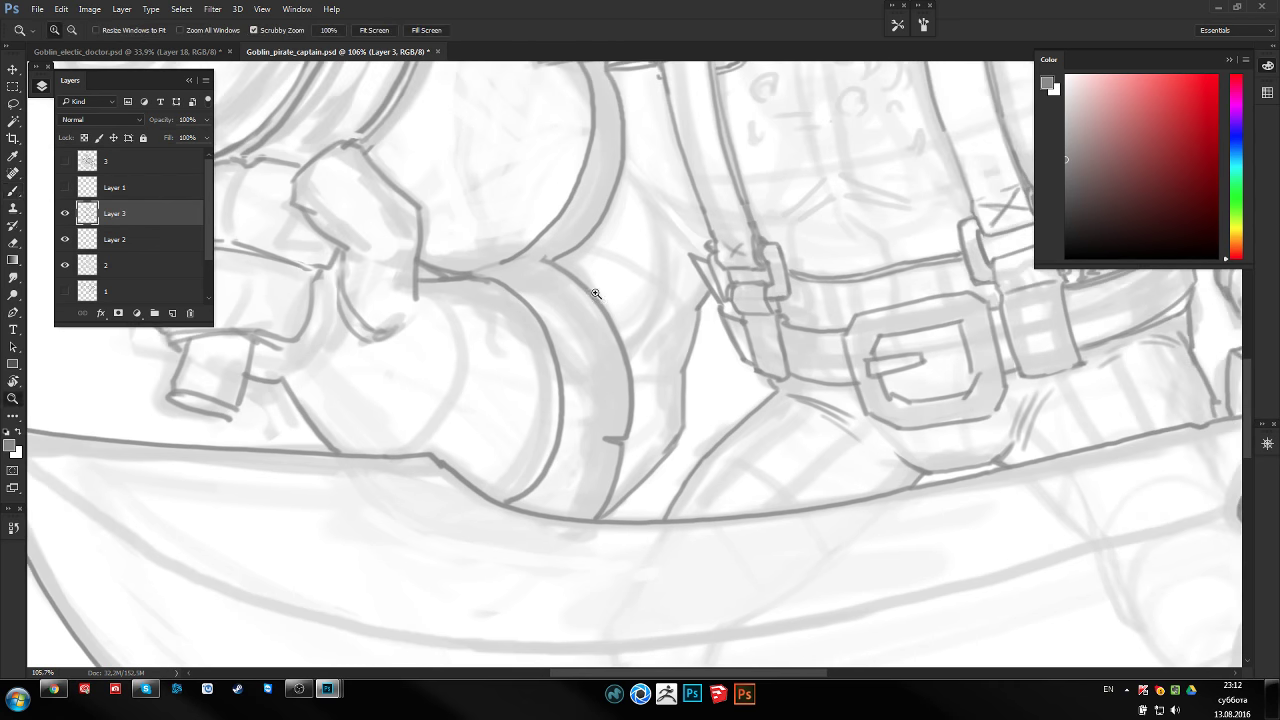
pyautogui.scroll(-3, 567, 296)
pyautogui.scroll(2, 567, 296)
pyautogui.scroll(2, 616, 213)
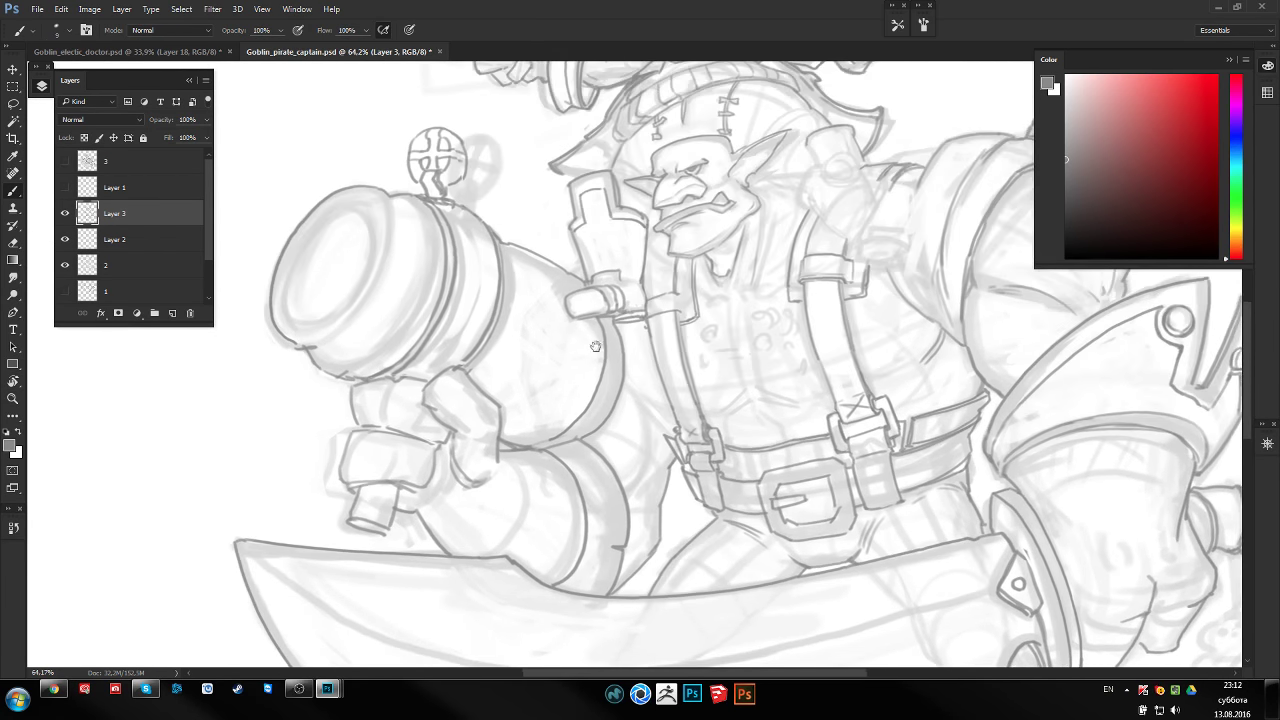
pyautogui.hscroll(-2, 457, 286)
pyautogui.click(65, 213)
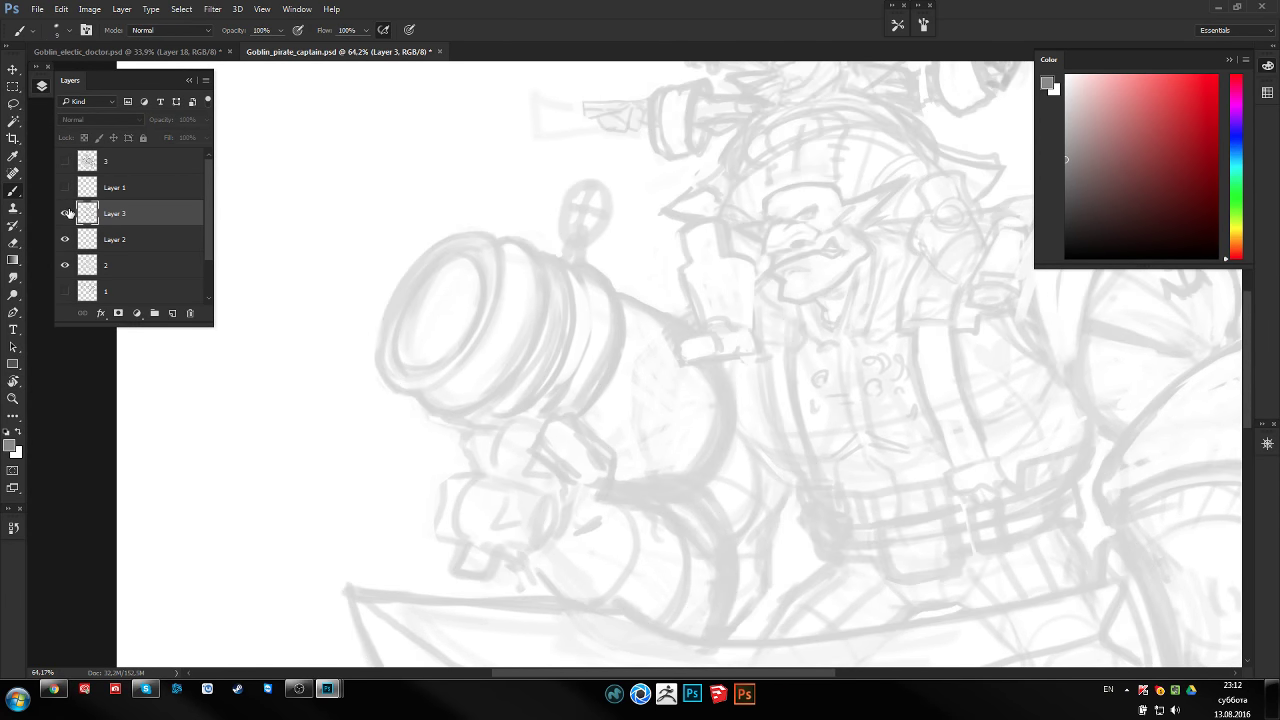
pyautogui.click(65, 213)
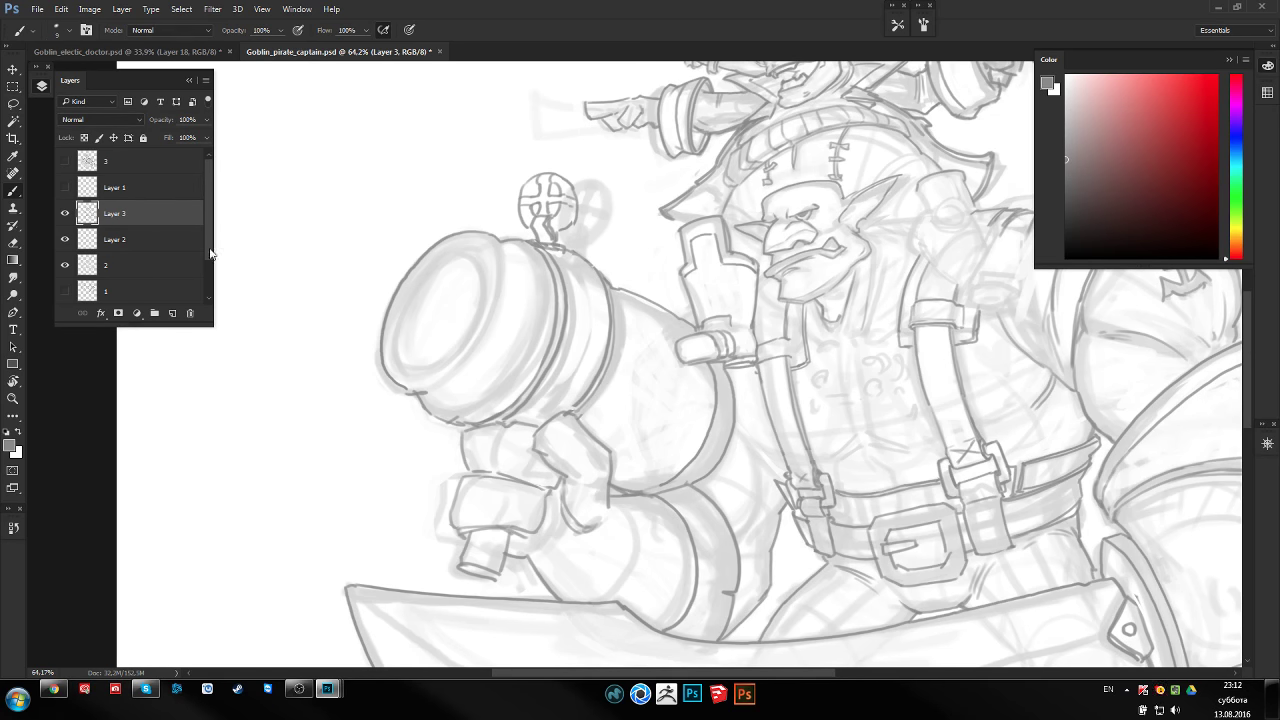
# Lasso the cannon mouth and skew it to a better angle with Free Transform
pyautogui.press('l')
pyautogui.moveTo(375, 310)
pyautogui.mouseDown()
pyautogui.moveTo(390, 404)
pyautogui.moveTo(398, 392)
pyautogui.moveTo(445, 404)
pyautogui.moveTo(430, 413)
pyautogui.moveTo(538, 155)
pyautogui.mouseUp()
pyautogui.hotkey('ctrl', 't')
pyautogui.press('Return')
pyautogui.hotkey('ctrl', 'd')
# Rotate the canvas to a comfortable angle and redraw the cannon mouth rim line
pyautogui.press('r')
pyautogui.press('z')
pyautogui.moveTo(640, 360); pyautogui.dragTo(680, 360)
pyautogui.press('e')
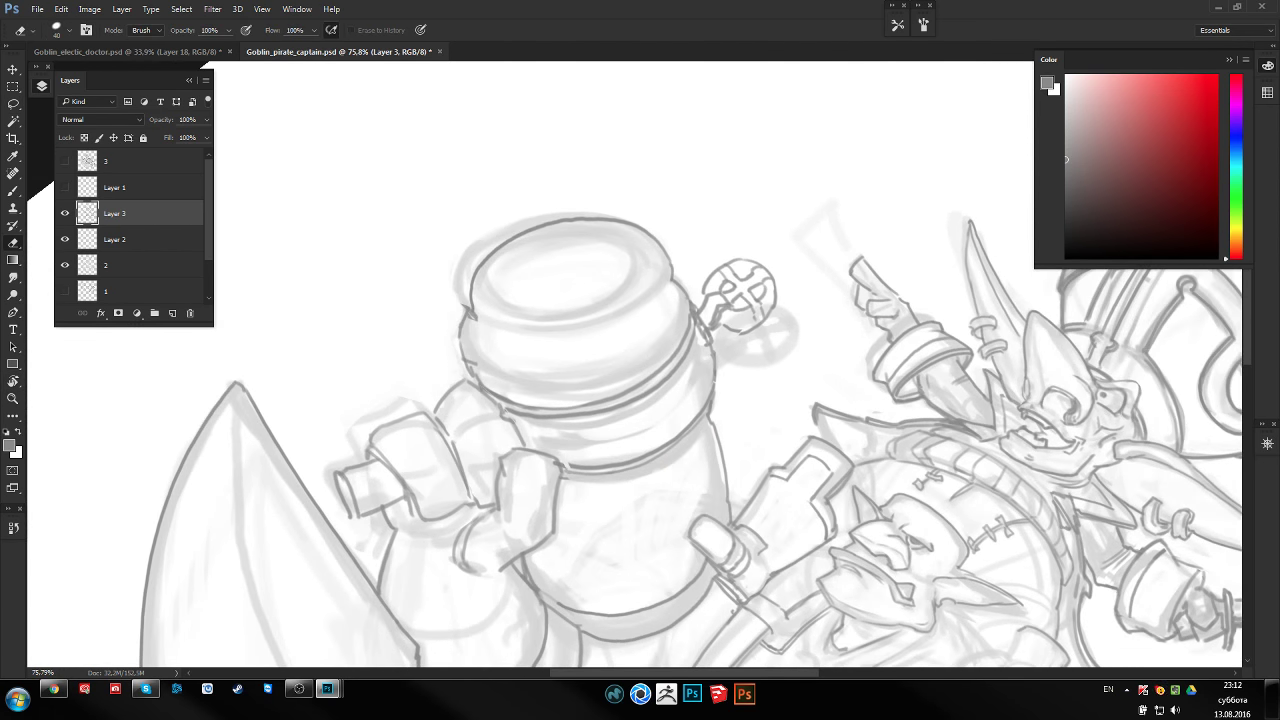
pyautogui.press('b')
pyautogui.moveTo(474, 300)
pyautogui.mouseDown()
pyautogui.moveTo(586, 326)
pyautogui.moveTo(664, 250)
pyautogui.moveTo(632, 312)
pyautogui.mouseUp()
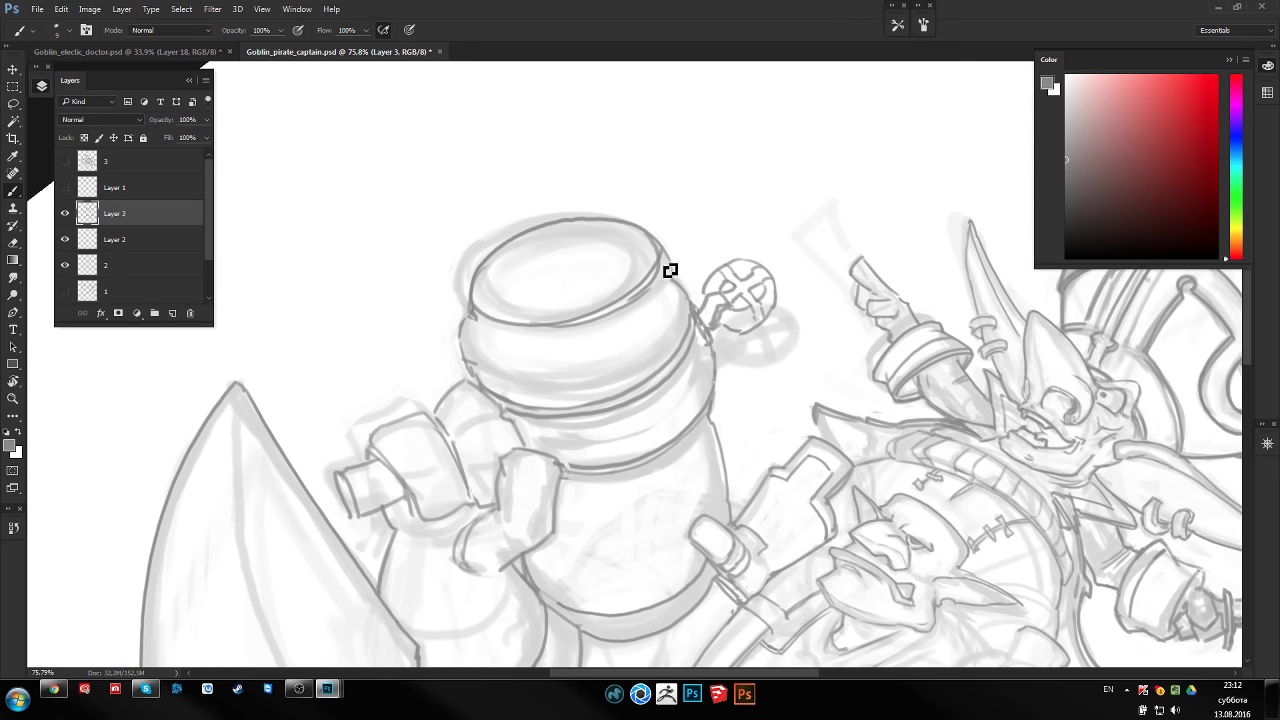
# Reset the view rotation to upright and zoom out to frame the whole figure
pyautogui.press('r')
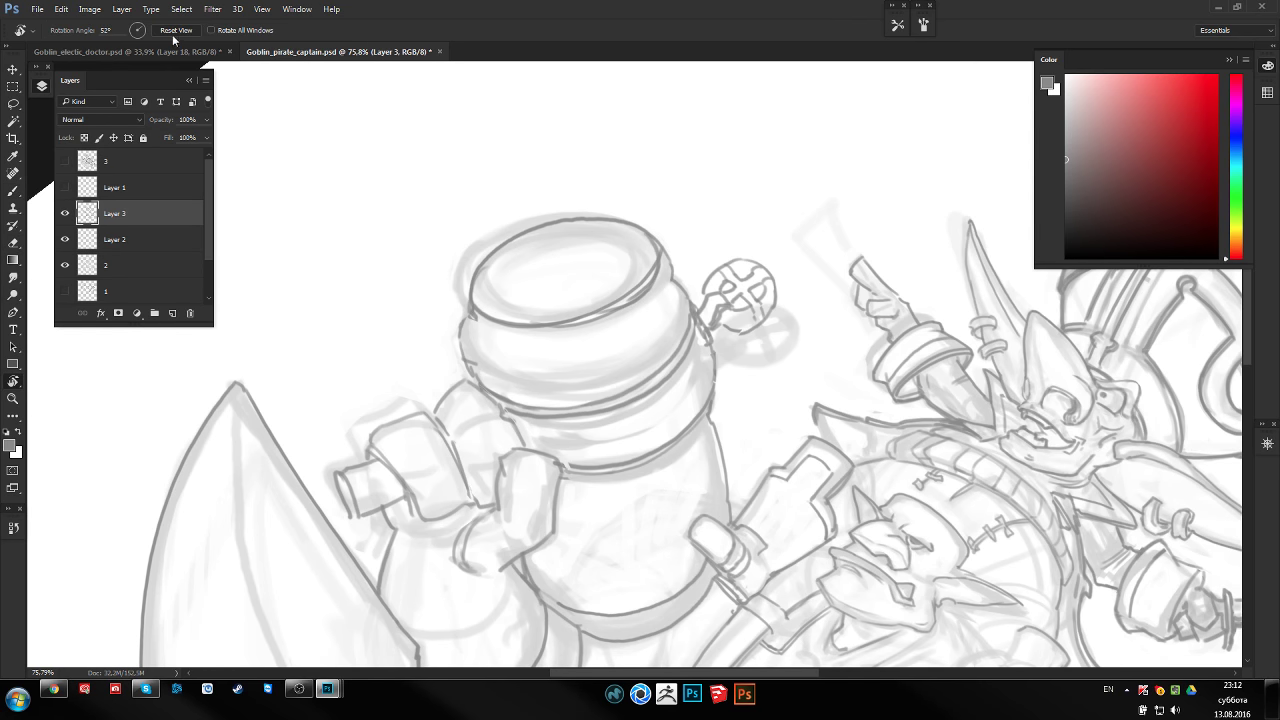
pyautogui.click(176, 30)
pyautogui.scroll(-3, 593, 232)
pyautogui.press('z')
pyautogui.scroll(-2, 593, 232)
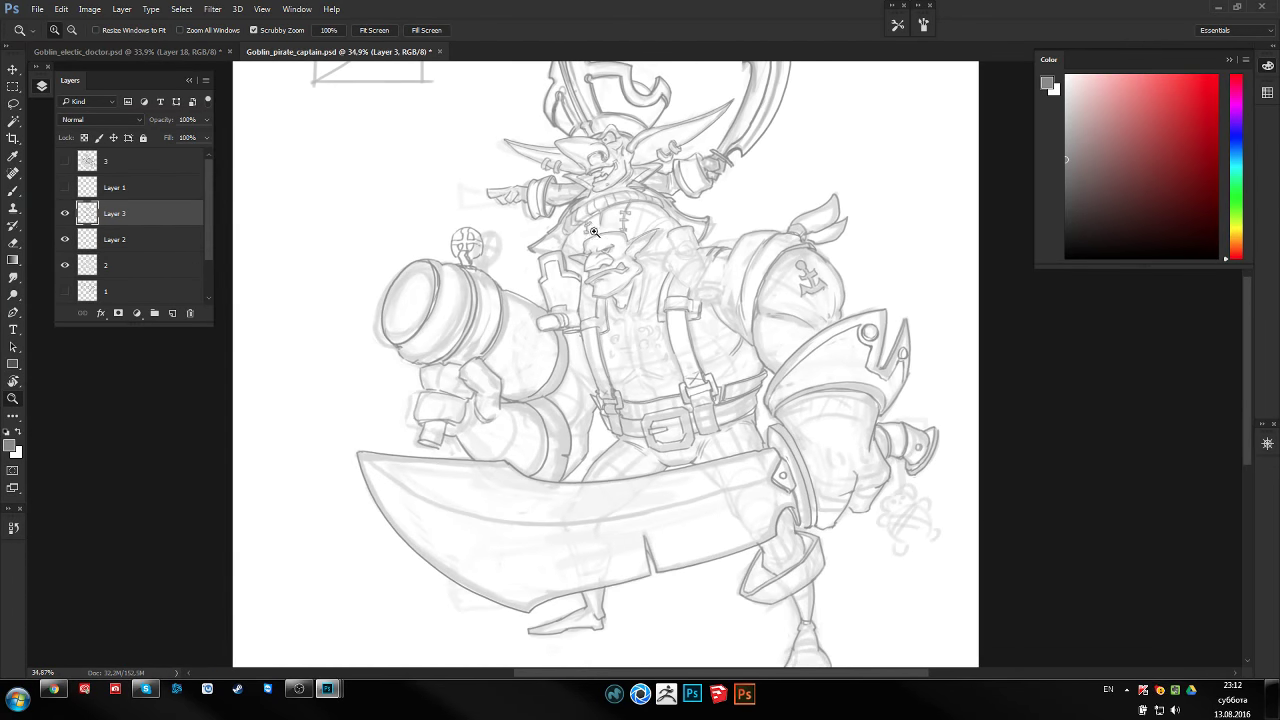
pyautogui.moveTo(593, 232)
pyautogui.mouseDown()
pyautogui.moveTo(598, 305)
pyautogui.moveTo(618, 274)
pyautogui.moveTo(640, 277)
pyautogui.moveTo(575, 318)
pyautogui.mouseUp()
# Add and darken line detail behind the goblin's ear
pyautogui.press('b')
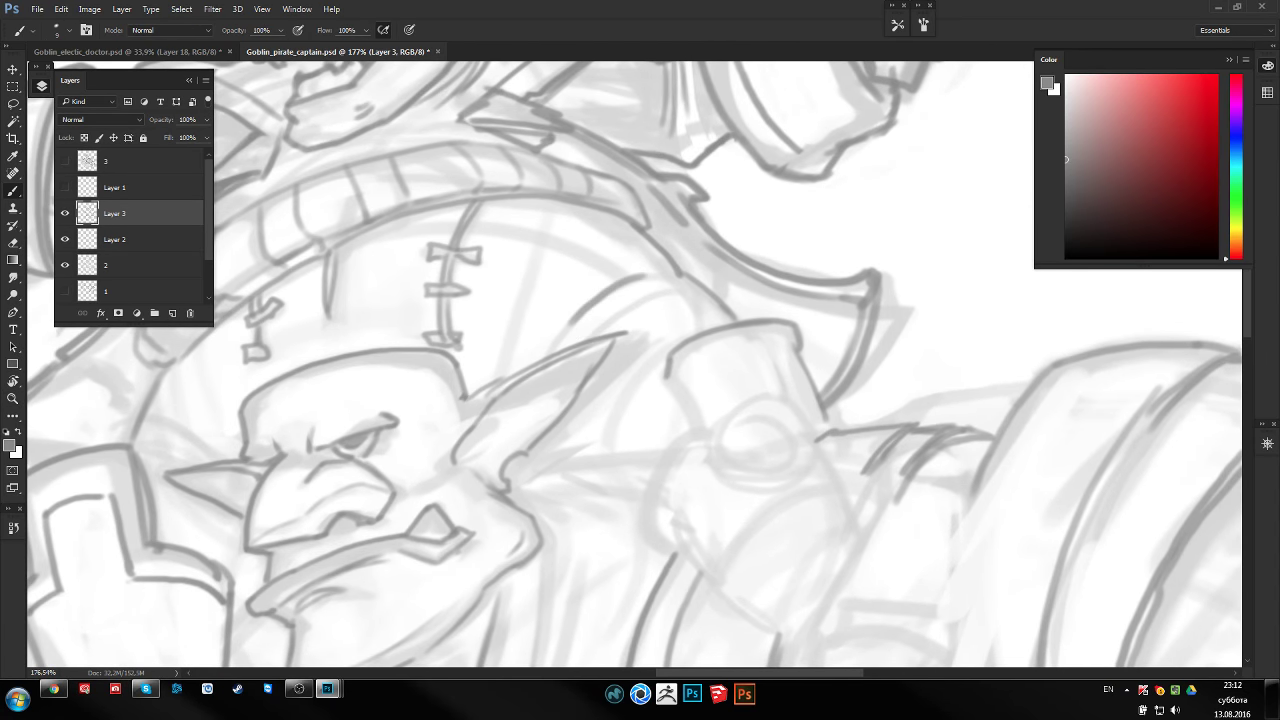
pyautogui.moveTo(645, 292); pyautogui.dragTo(580, 322)
pyautogui.moveTo(656, 245); pyautogui.dragTo(692, 288)
pyautogui.moveTo(602, 273); pyautogui.dragTo(596, 253)
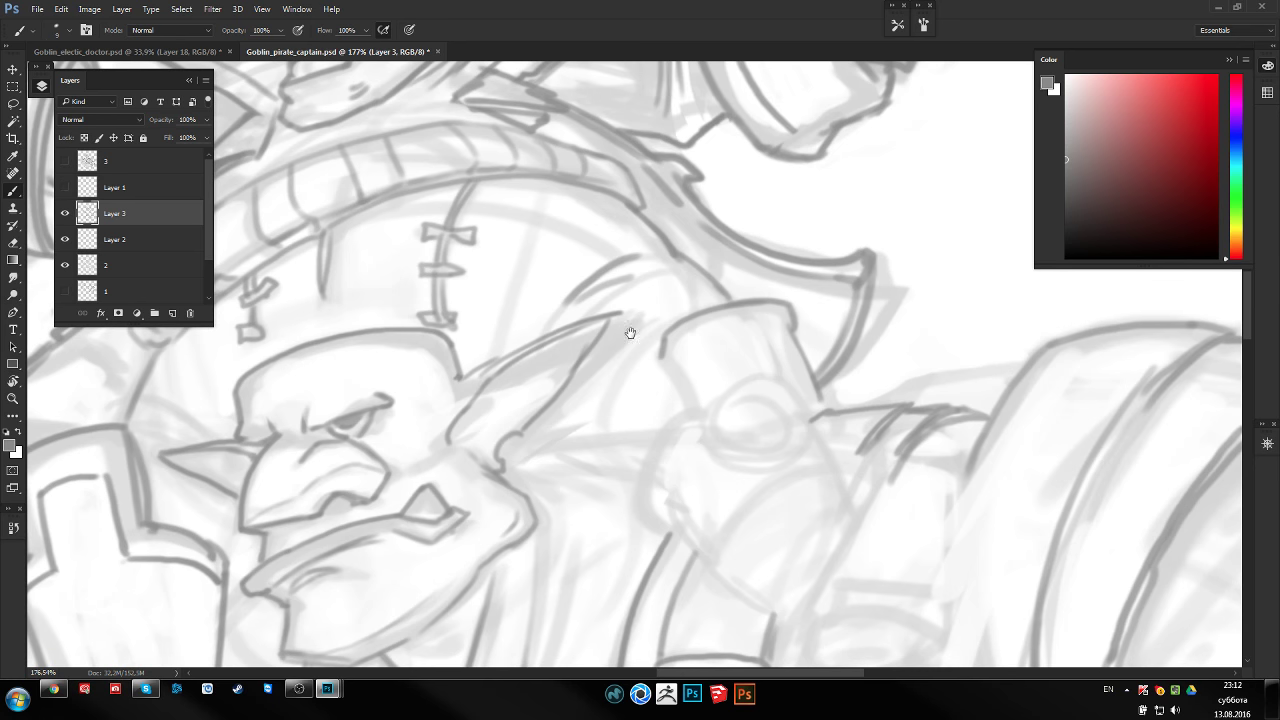
# Draw chest tattoo swirls, an eye-like tattoo ring, a belly curve and a torso line
pyautogui.scroll(-3, 630, 333)
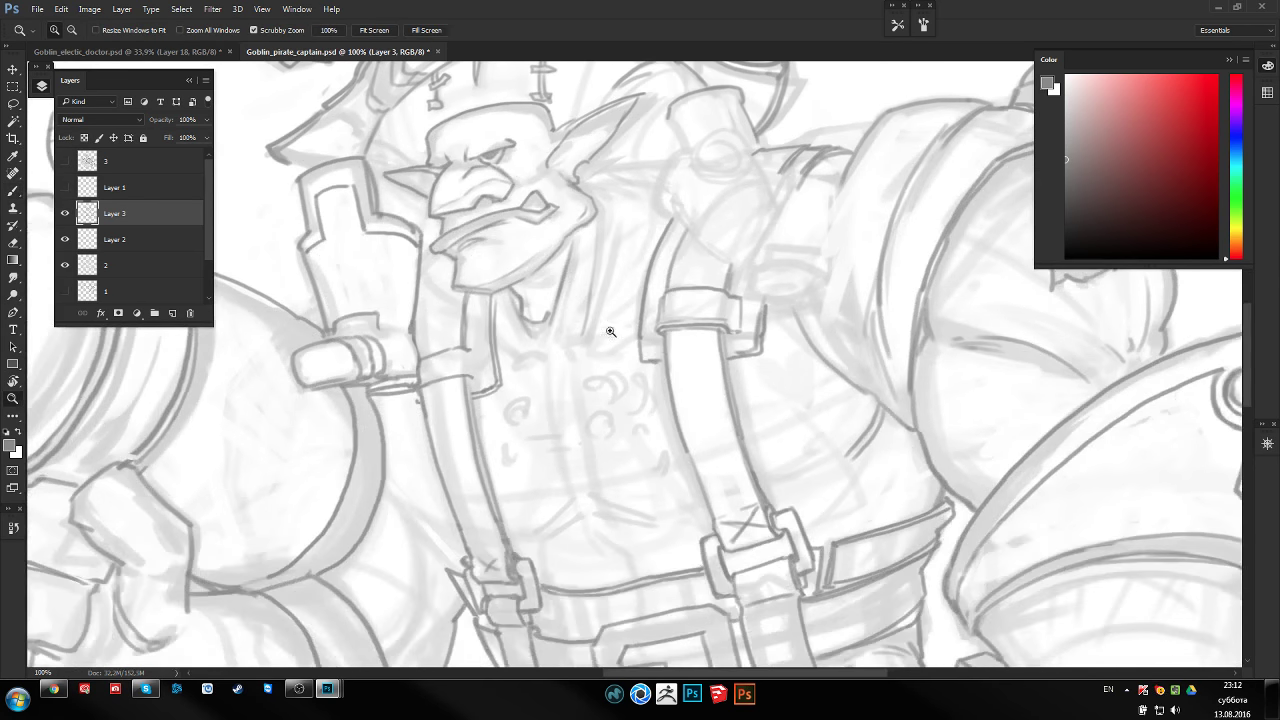
pyautogui.moveTo(609, 329); pyautogui.dragTo(635, 368)
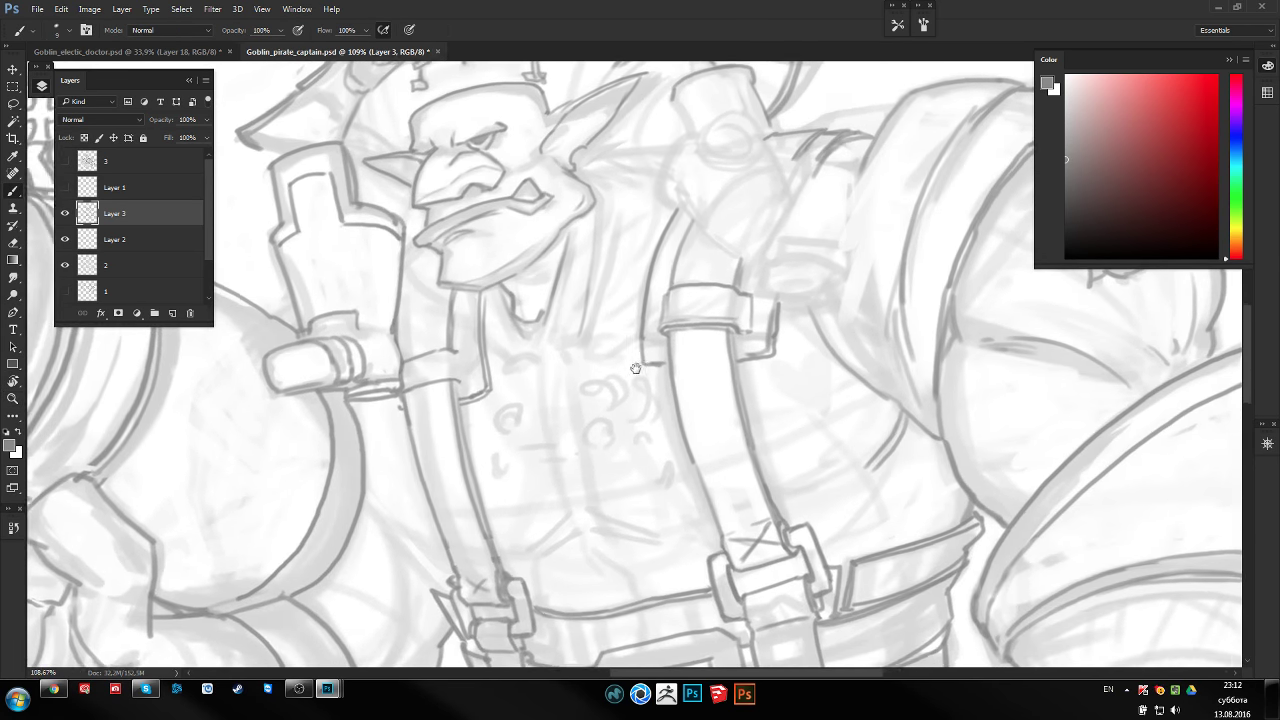
pyautogui.scroll(1, 635, 368)
pyautogui.scroll(1, 635, 368)
pyautogui.moveTo(510, 340)
pyautogui.mouseDown()
pyautogui.moveTo(503, 352)
pyautogui.moveTo(638, 477)
pyautogui.mouseUp()
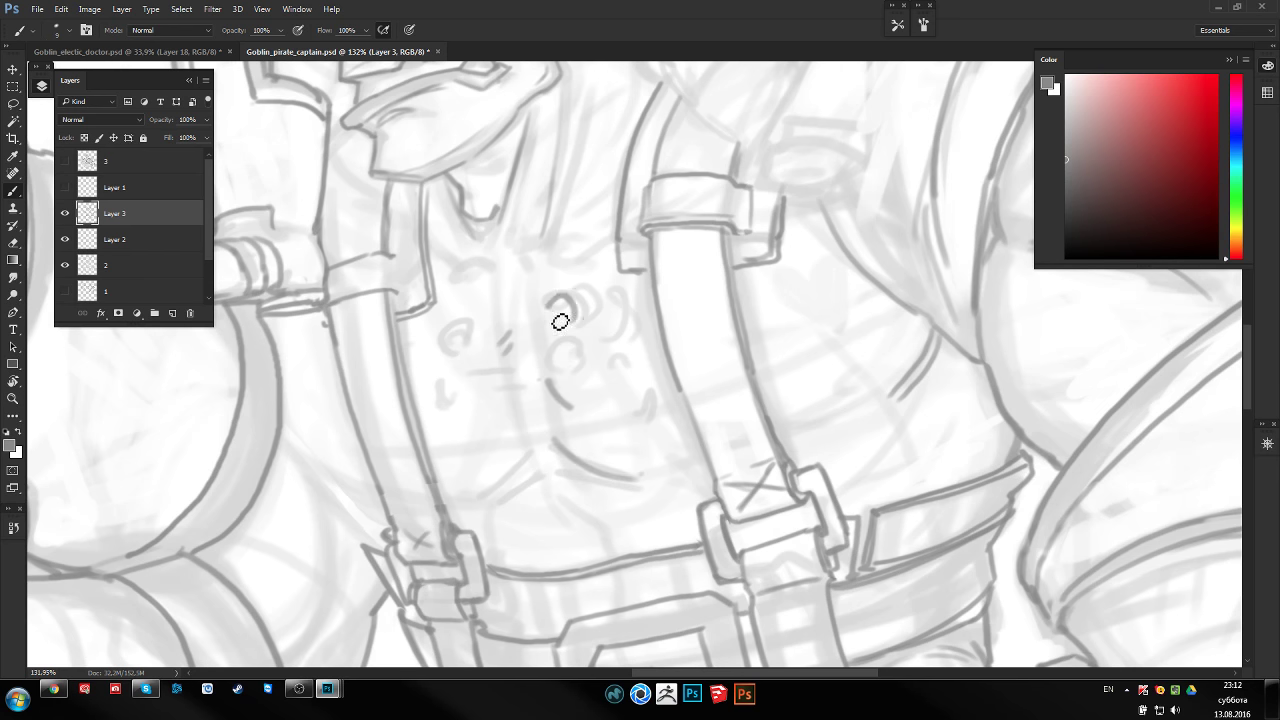
pyautogui.moveTo(553, 308); pyautogui.dragTo(612, 378)
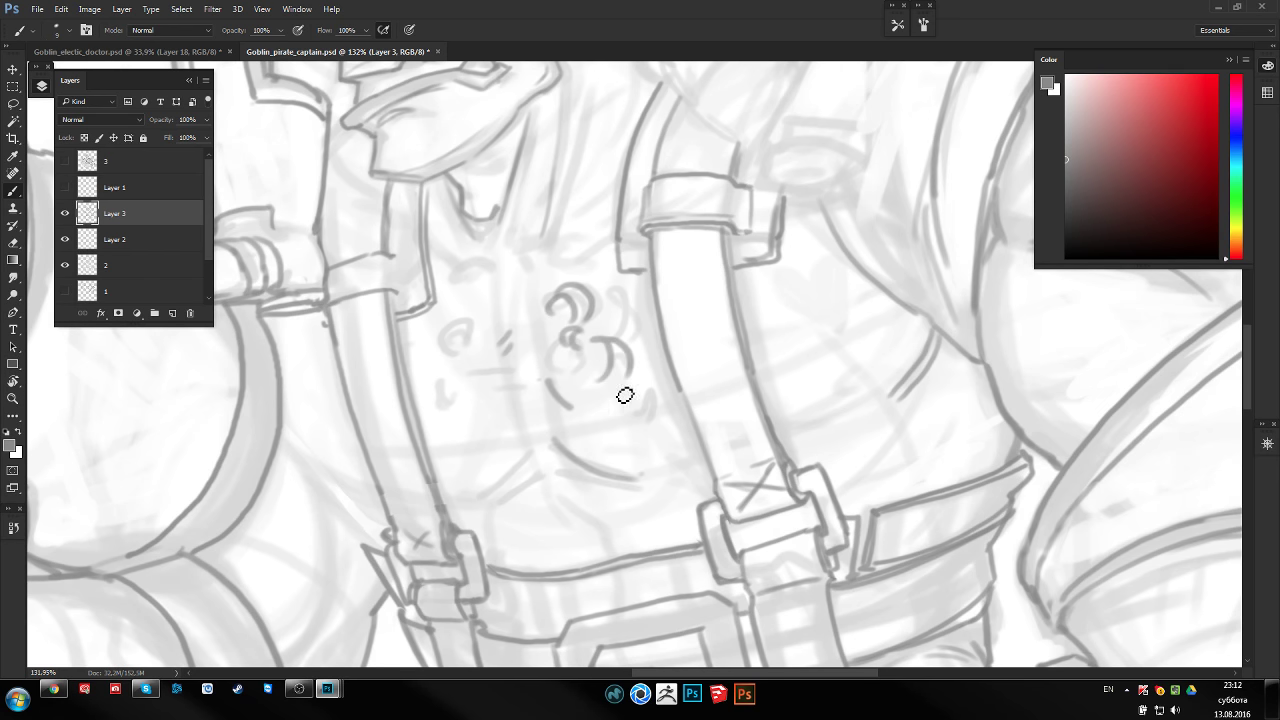
pyautogui.moveTo(470, 312)
pyautogui.mouseDown()
pyautogui.moveTo(466, 337)
pyautogui.moveTo(492, 372)
pyautogui.moveTo(477, 405)
pyautogui.mouseUp()
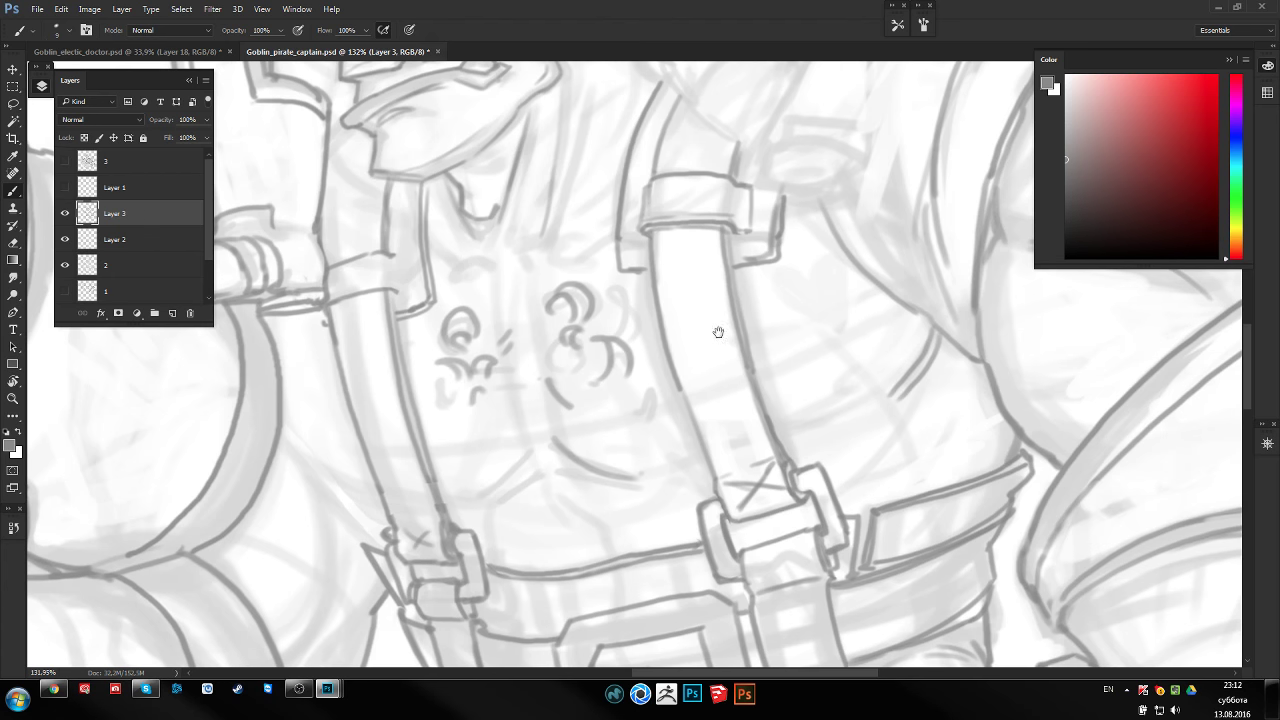
pyautogui.moveTo(714, 331); pyautogui.dragTo(590, 326)
pyautogui.moveTo(751, 409); pyautogui.dragTo(678, 434)
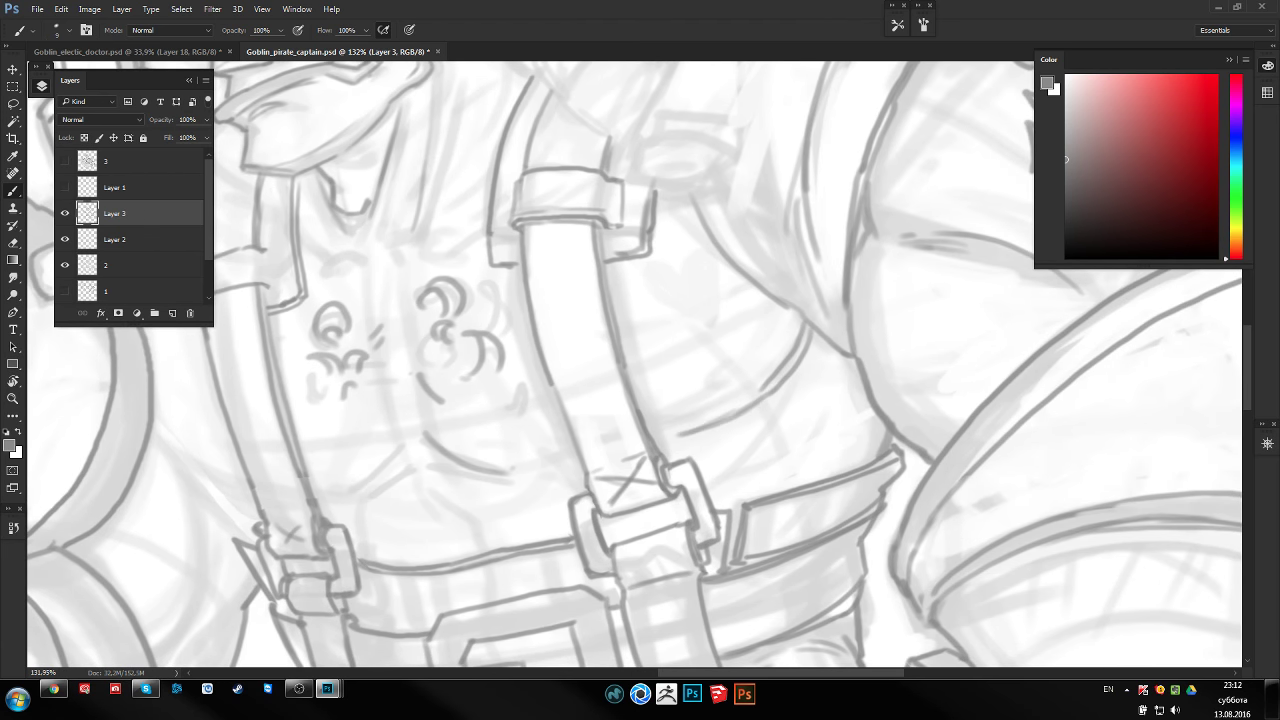
# Redraw the curve beside the suspender, replacing a stray stroke
pyautogui.moveTo(534, 468); pyautogui.dragTo(662, 378)
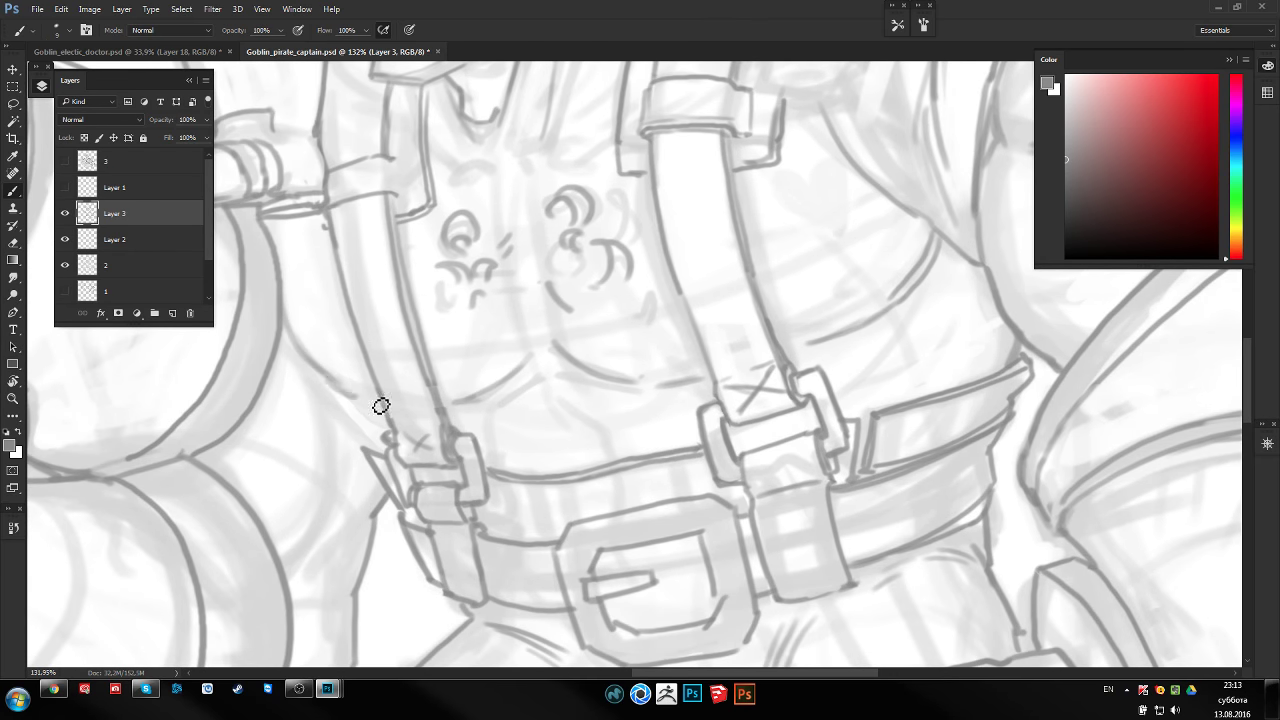
pyautogui.hscroll(3, 734, 289)
pyautogui.hotkey('ctrl', 'z')
pyautogui.moveTo(744, 264)
pyautogui.mouseDown()
pyautogui.moveTo(716, 302)
pyautogui.moveTo(720, 333)
pyautogui.mouseUp()
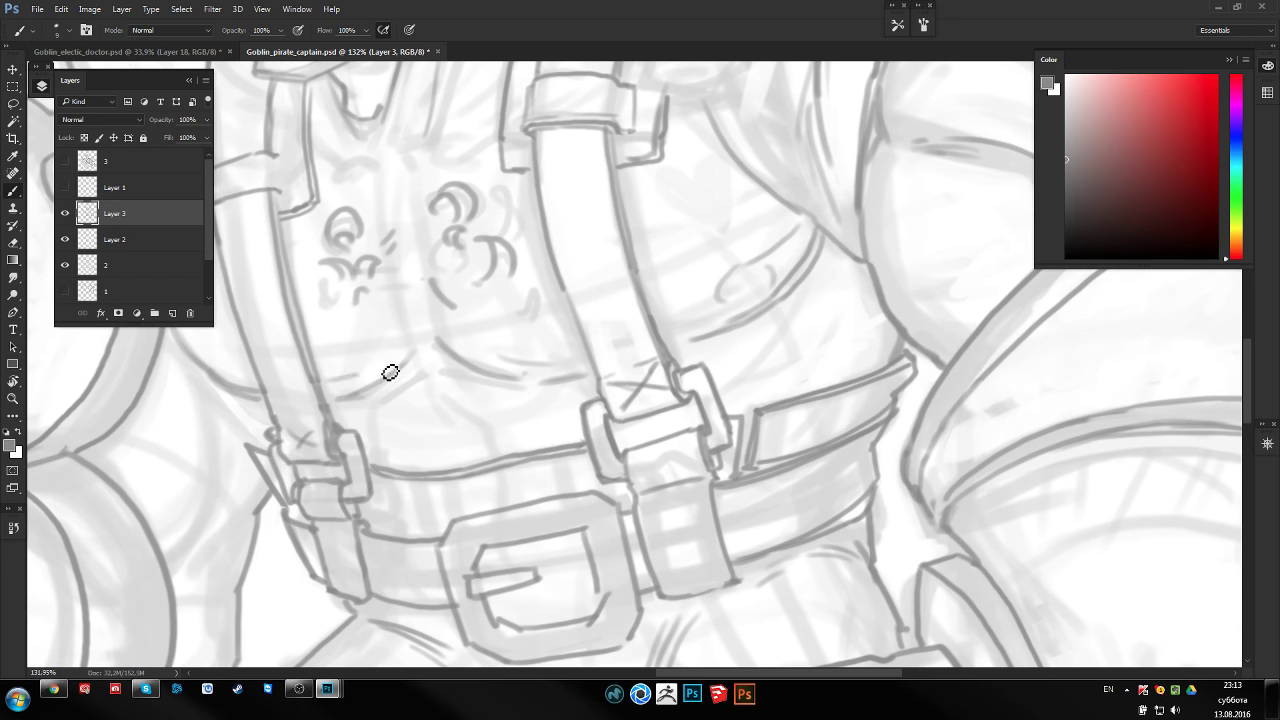
pyautogui.moveTo(403, 337); pyautogui.dragTo(436, 347)
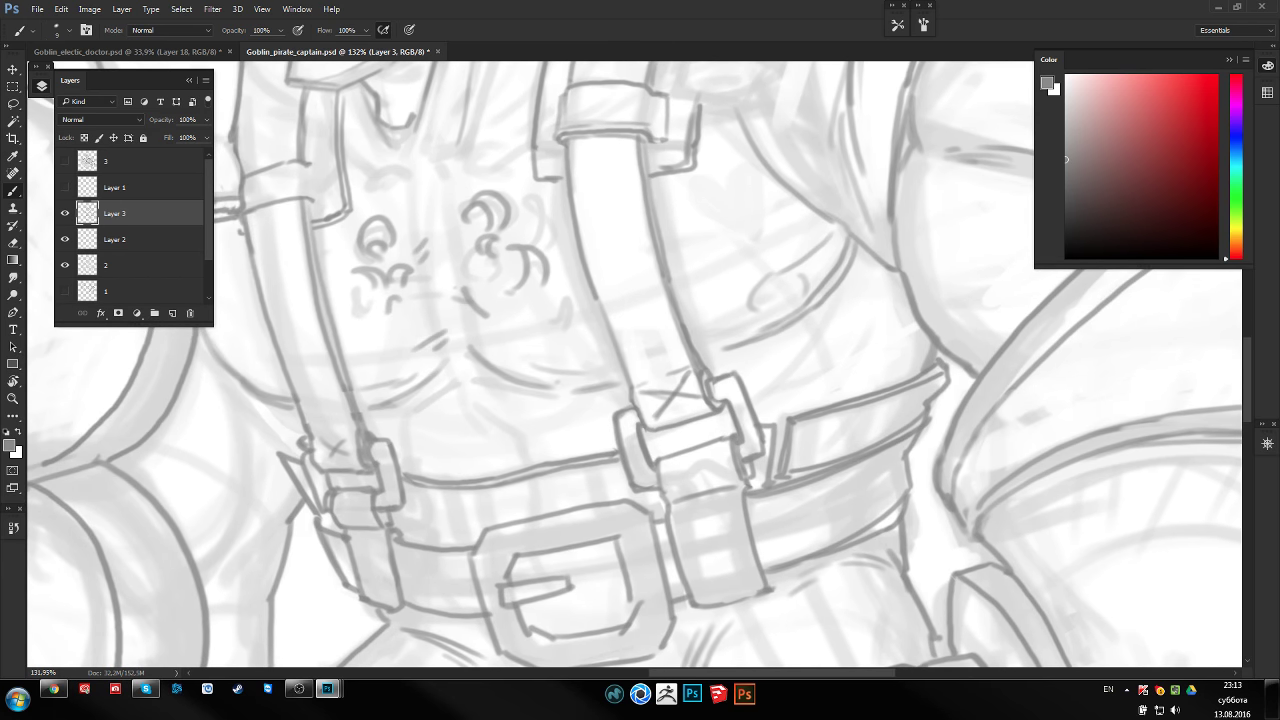
pyautogui.moveTo(416, 195); pyautogui.dragTo(500, 229)
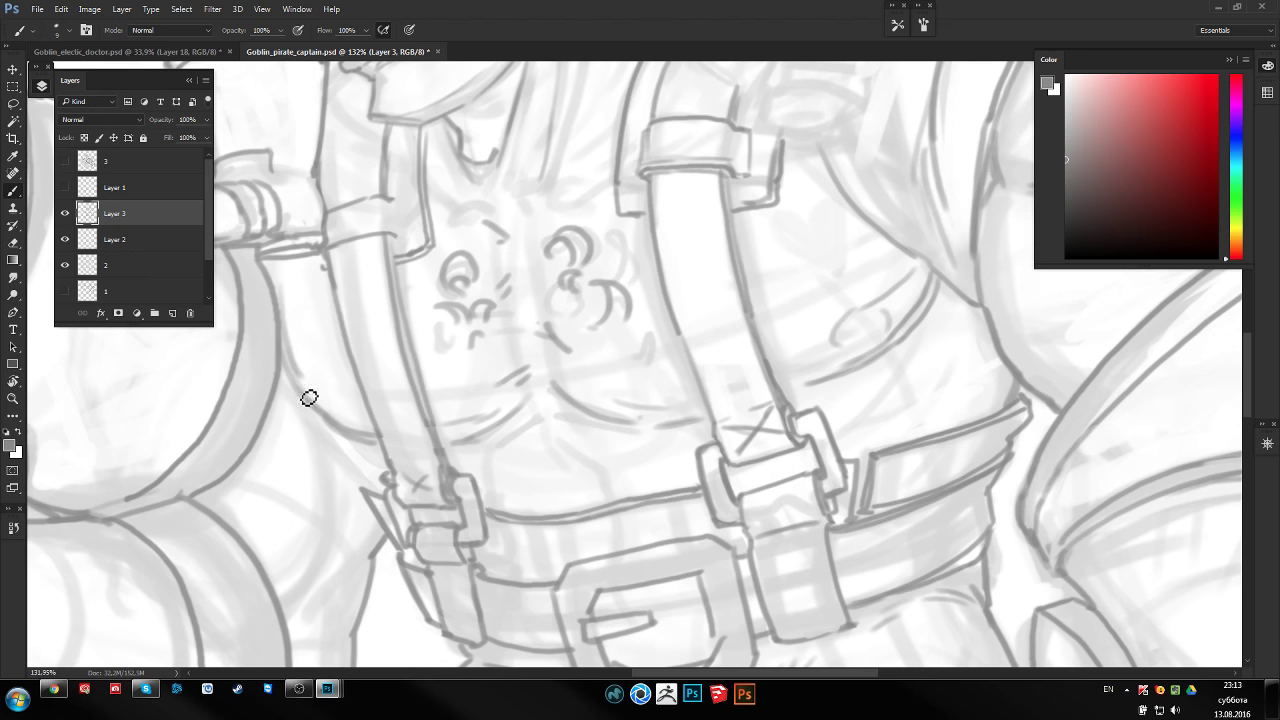
pyautogui.moveTo(560, 394)
pyautogui.mouseDown()
pyautogui.moveTo(759, 260)
pyautogui.moveTo(620, 265)
pyautogui.mouseUp()
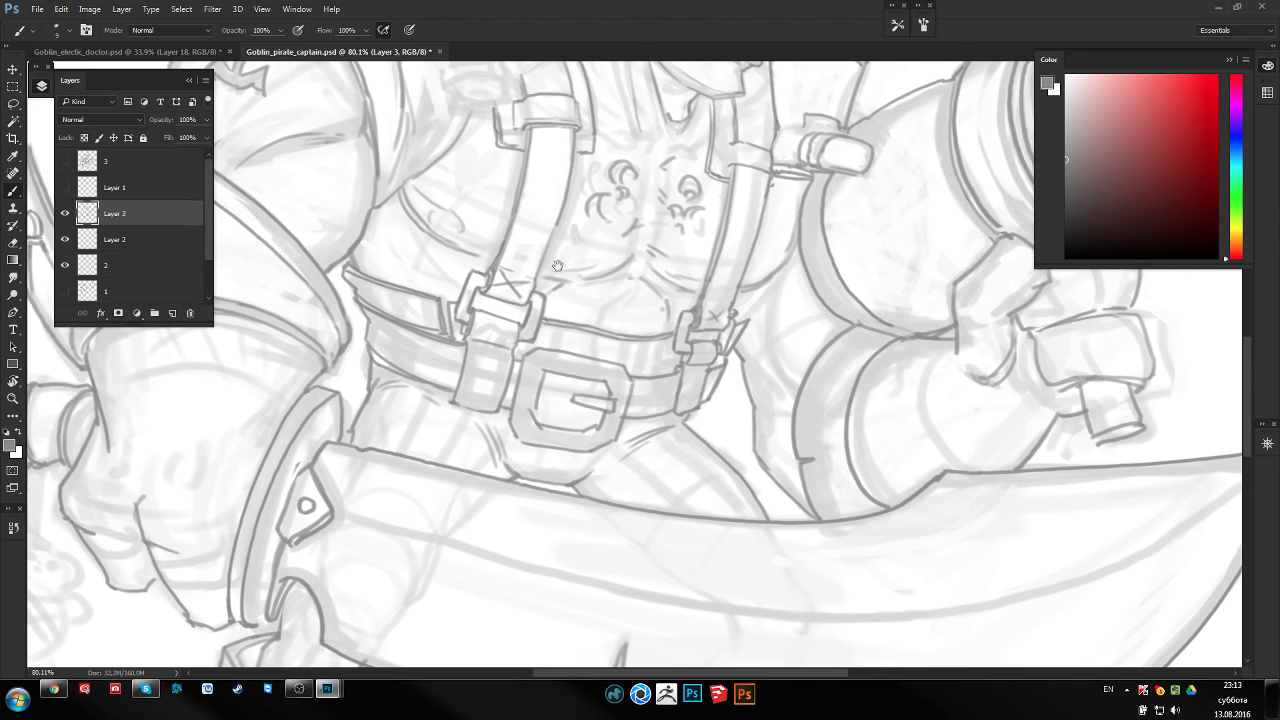
# Turn the view upside down and ink the blade's inner edge, redrawing it until clean
pyautogui.moveTo(556, 287); pyautogui.dragTo(594, 353)
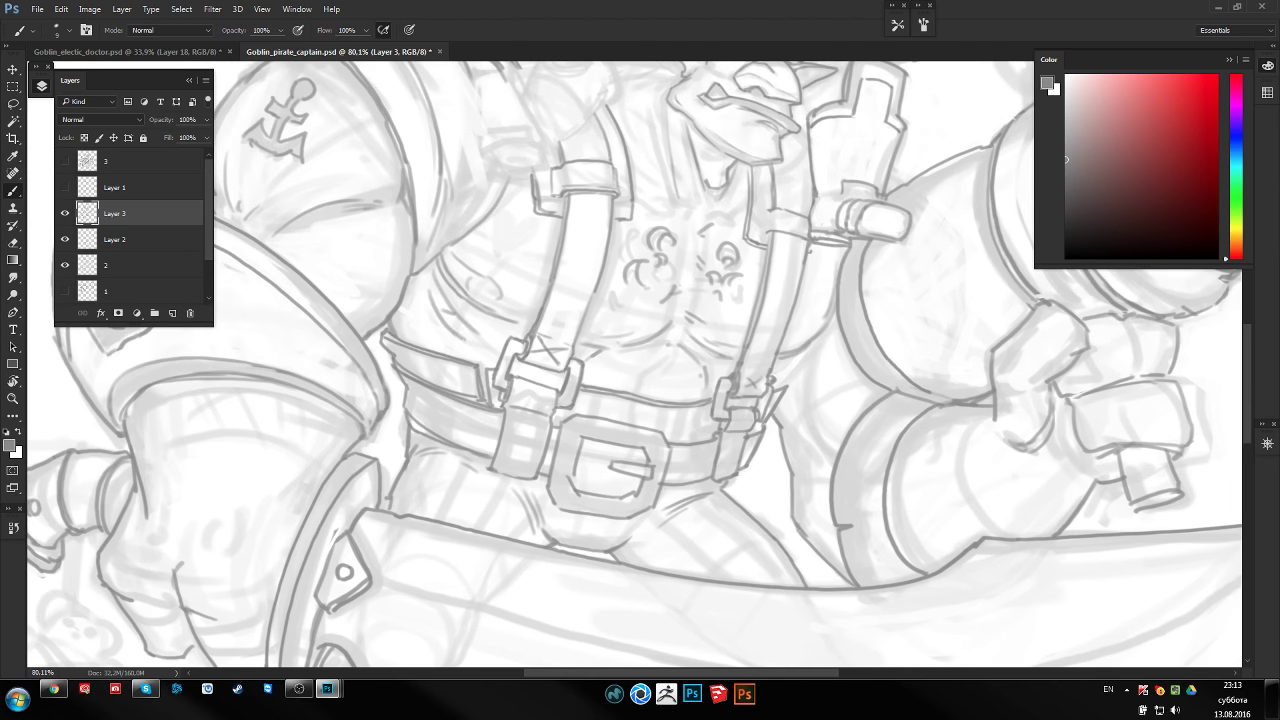
pyautogui.scroll(-2, 479, 116)
pyautogui.scroll(-2, 479, 116)
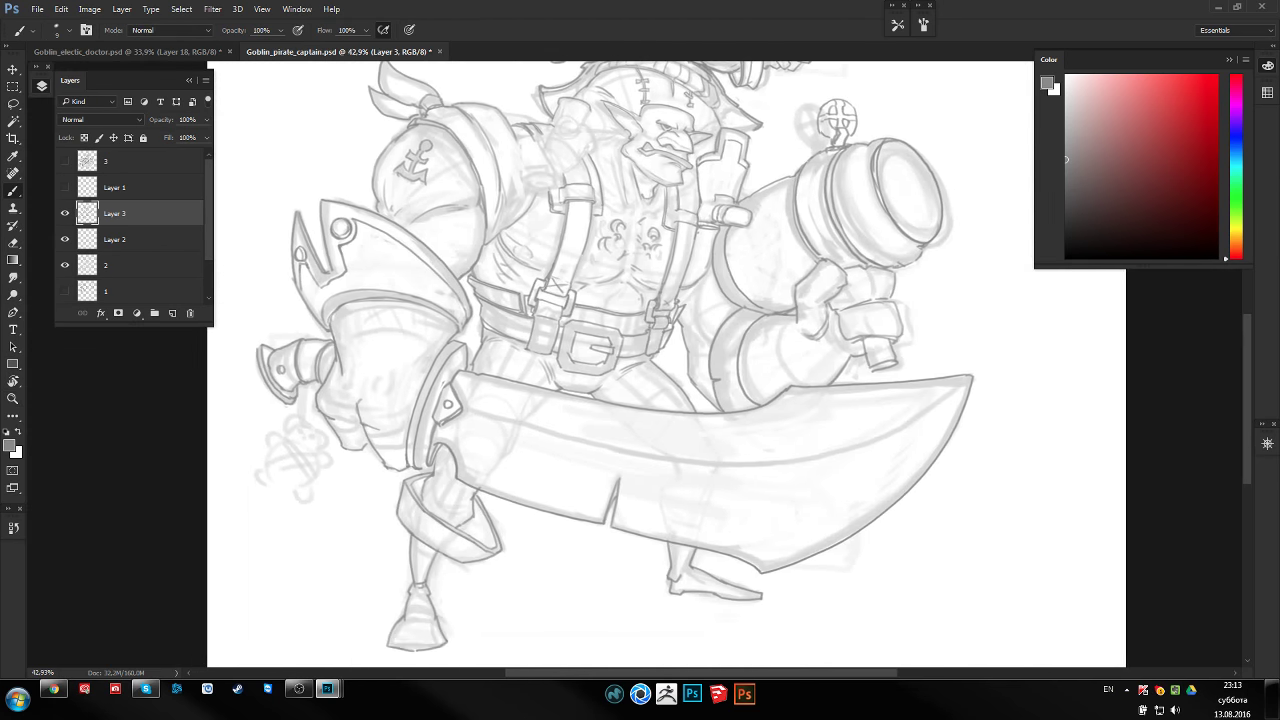
pyautogui.scroll(-1, 479, 116)
pyautogui.scroll(-1, 479, 116)
pyautogui.moveTo(640, 360)
pyautogui.mouseDown()
pyautogui.moveTo(700, 300)
pyautogui.moveTo(780, 277)
pyautogui.moveTo(673, 285)
pyautogui.mouseUp()
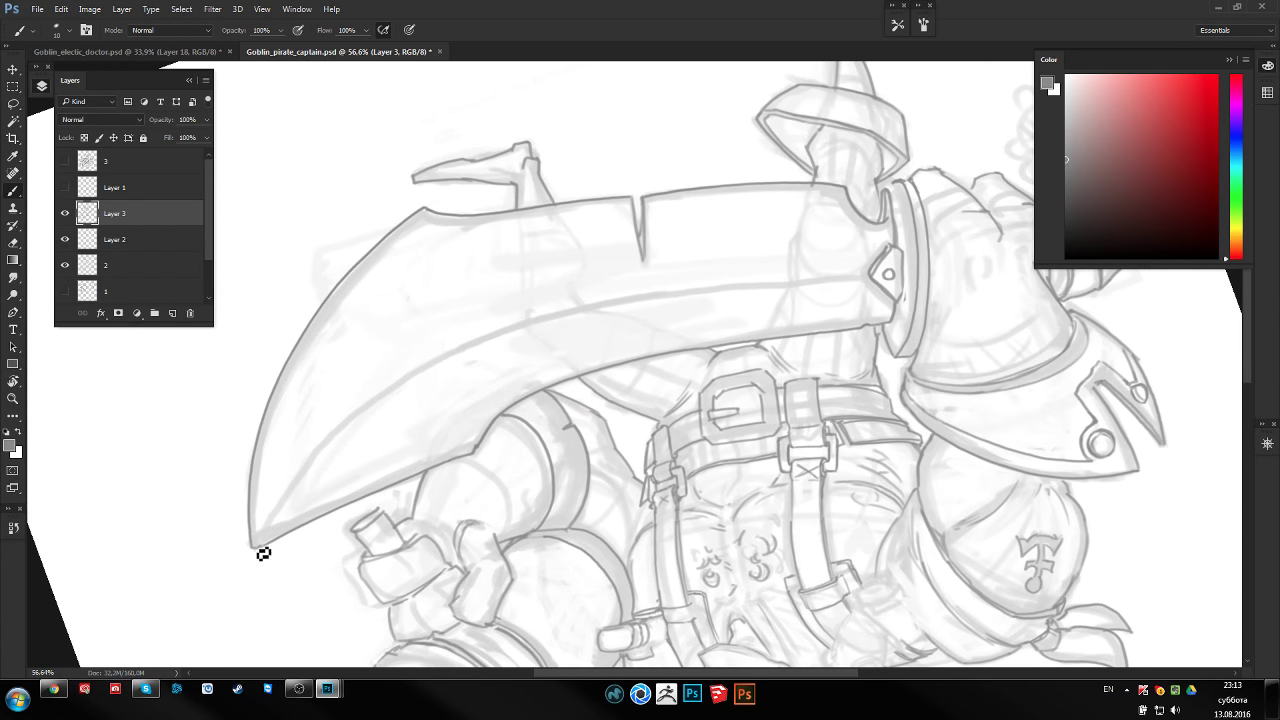
pyautogui.moveTo(263, 553)
pyautogui.mouseDown()
pyautogui.moveTo(343, 451)
pyautogui.moveTo(626, 314)
pyautogui.moveTo(872, 270)
pyautogui.mouseUp()
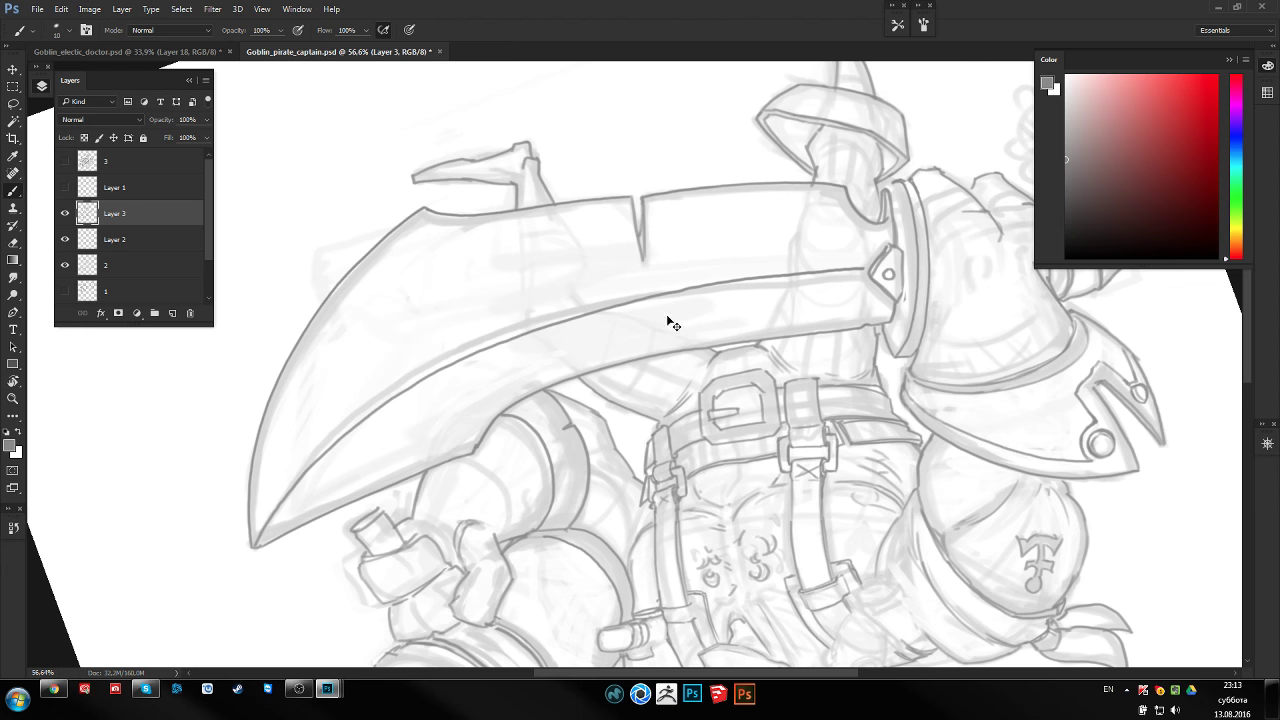
pyautogui.hotkey('ctrl', 'z')
pyautogui.moveTo(269, 546)
pyautogui.mouseDown()
pyautogui.moveTo(363, 426)
pyautogui.moveTo(870, 280)
pyautogui.mouseUp()
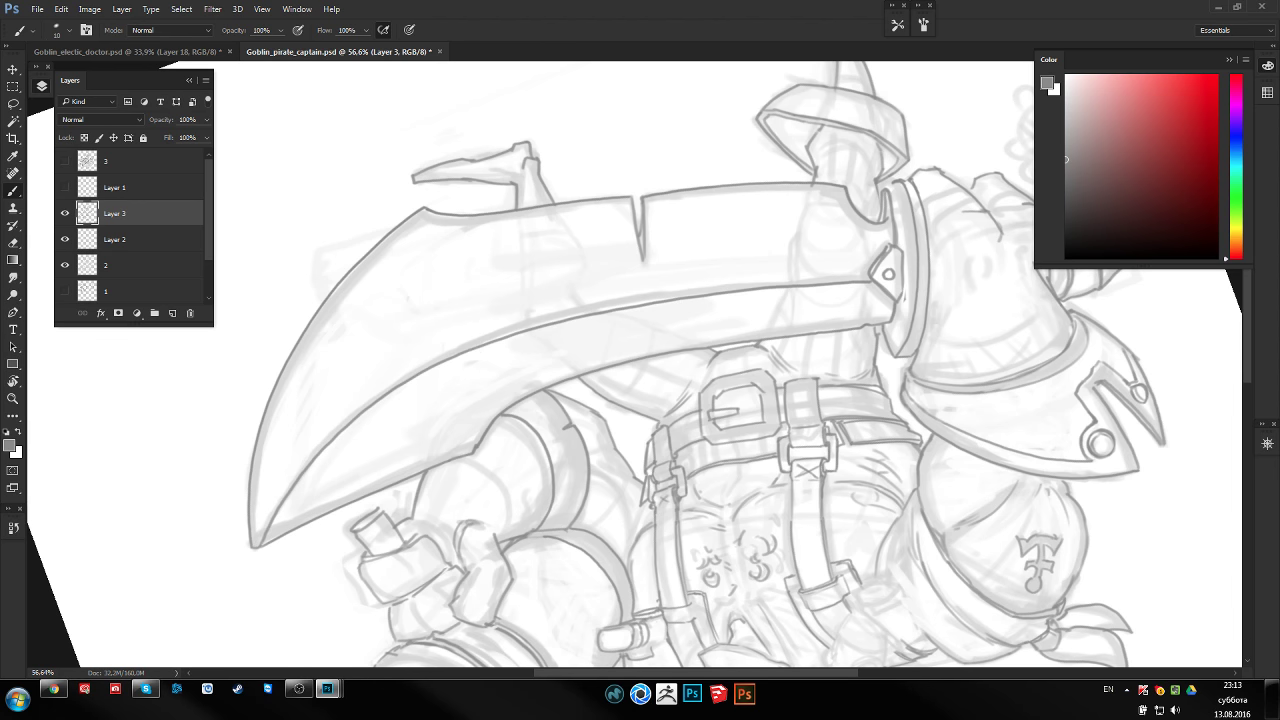
pyautogui.hotkey('ctrl', 'z')
pyautogui.moveTo(268, 545)
pyautogui.mouseDown()
pyautogui.moveTo(763, 286)
pyautogui.moveTo(868, 270)
pyautogui.moveTo(719, 451)
pyautogui.moveTo(632, 370)
pyautogui.moveTo(726, 410)
pyautogui.mouseUp()
# Level the canvas view again and zoom in toward the sword hilt
pyautogui.press('r')
pyautogui.press('b')
pyautogui.press('z')
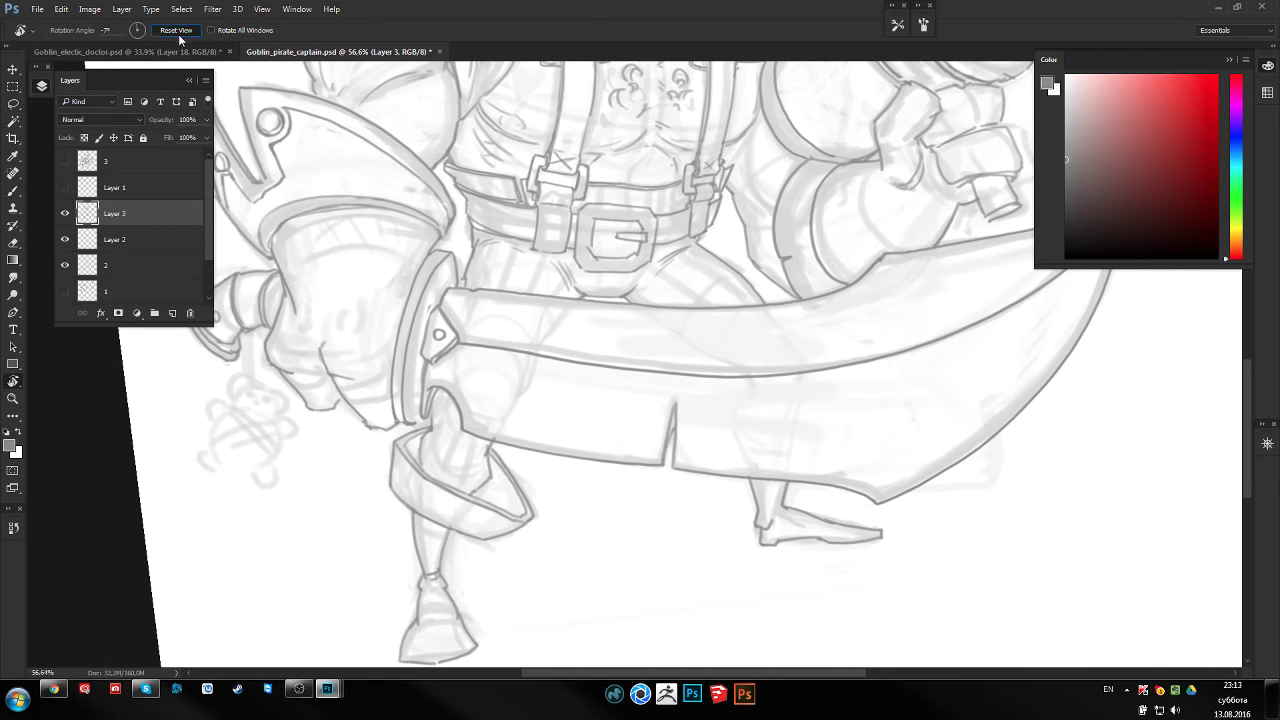
pyautogui.moveTo(400, 250); pyautogui.dragTo(500, 250)
# Draw the cord hanging from the sword pommel, plus the charm's two ears and strap
pyautogui.press('b')
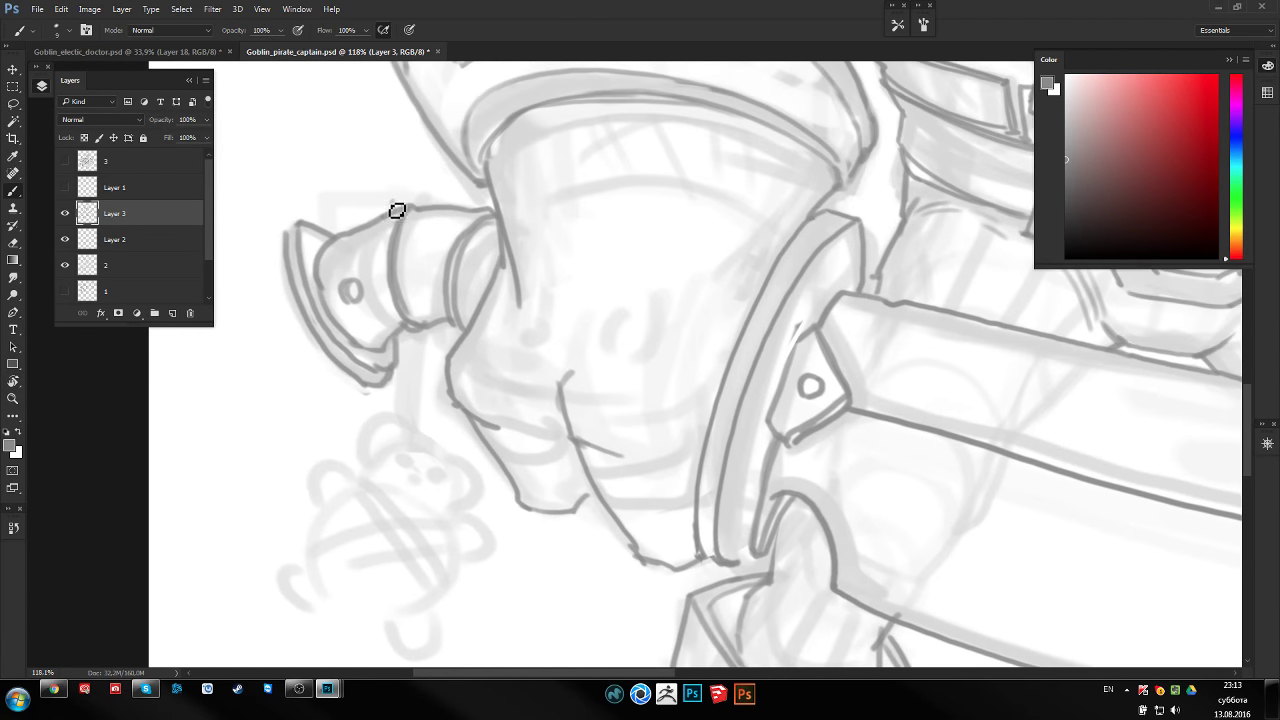
pyautogui.moveTo(433, 224)
pyautogui.mouseDown()
pyautogui.moveTo(412, 300)
pyautogui.moveTo(432, 234)
pyautogui.moveTo(432, 345)
pyautogui.mouseUp()
pyautogui.moveTo(432, 264)
pyautogui.mouseDown()
pyautogui.moveTo(442, 362)
pyautogui.moveTo(457, 380)
pyautogui.moveTo(424, 380)
pyautogui.moveTo(448, 323)
pyautogui.moveTo(426, 366)
pyautogui.moveTo(461, 344)
pyautogui.moveTo(504, 396)
pyautogui.mouseUp()
pyautogui.moveTo(500, 352)
pyautogui.mouseDown()
pyautogui.moveTo(512, 395)
pyautogui.moveTo(481, 349)
pyautogui.moveTo(492, 374)
pyautogui.moveTo(532, 380)
pyautogui.mouseUp()
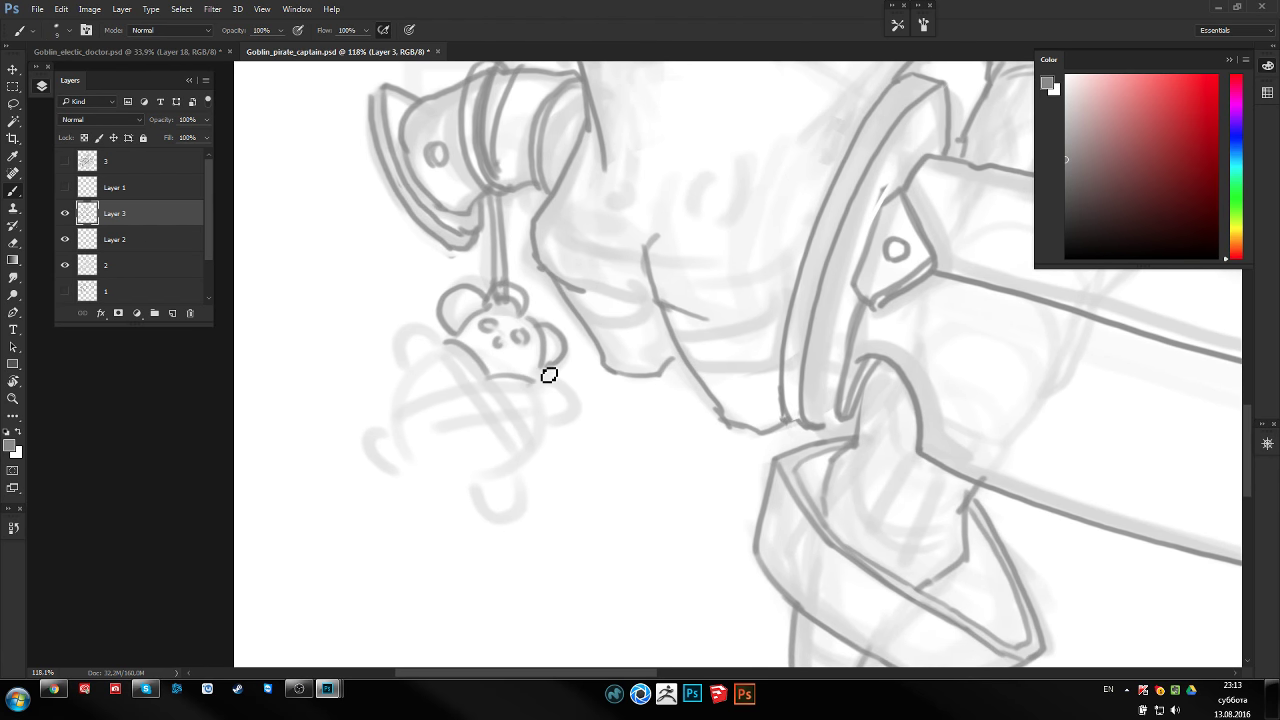
pyautogui.moveTo(446, 345)
pyautogui.mouseDown()
pyautogui.moveTo(400, 366)
pyautogui.moveTo(468, 395)
pyautogui.moveTo(524, 456)
pyautogui.mouseUp()
pyautogui.moveTo(500, 398); pyautogui.dragTo(530, 454)
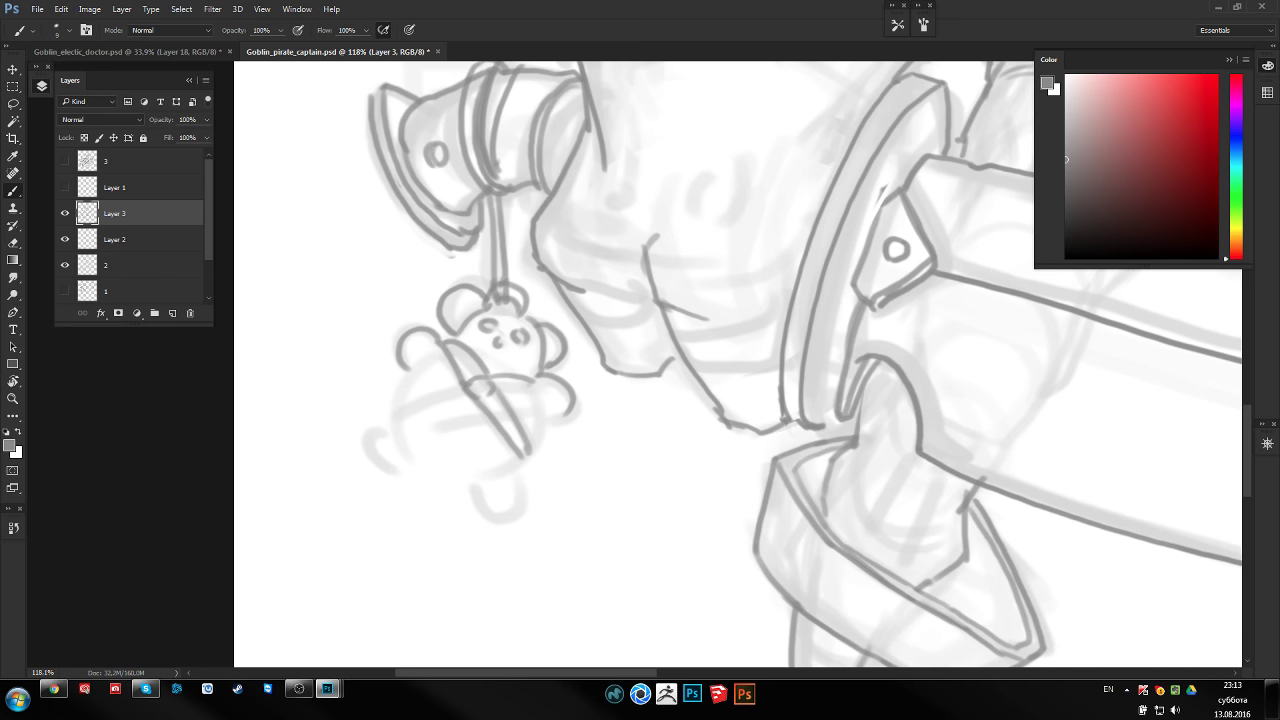
# Add the strap arcs and the bear's lower and left-side curves, undoing stray strokes
pyautogui.moveTo(392, 418); pyautogui.dragTo(482, 378)
pyautogui.moveTo(393, 426)
pyautogui.mouseDown()
pyautogui.moveTo(480, 400)
pyautogui.moveTo(492, 372)
pyautogui.mouseUp()
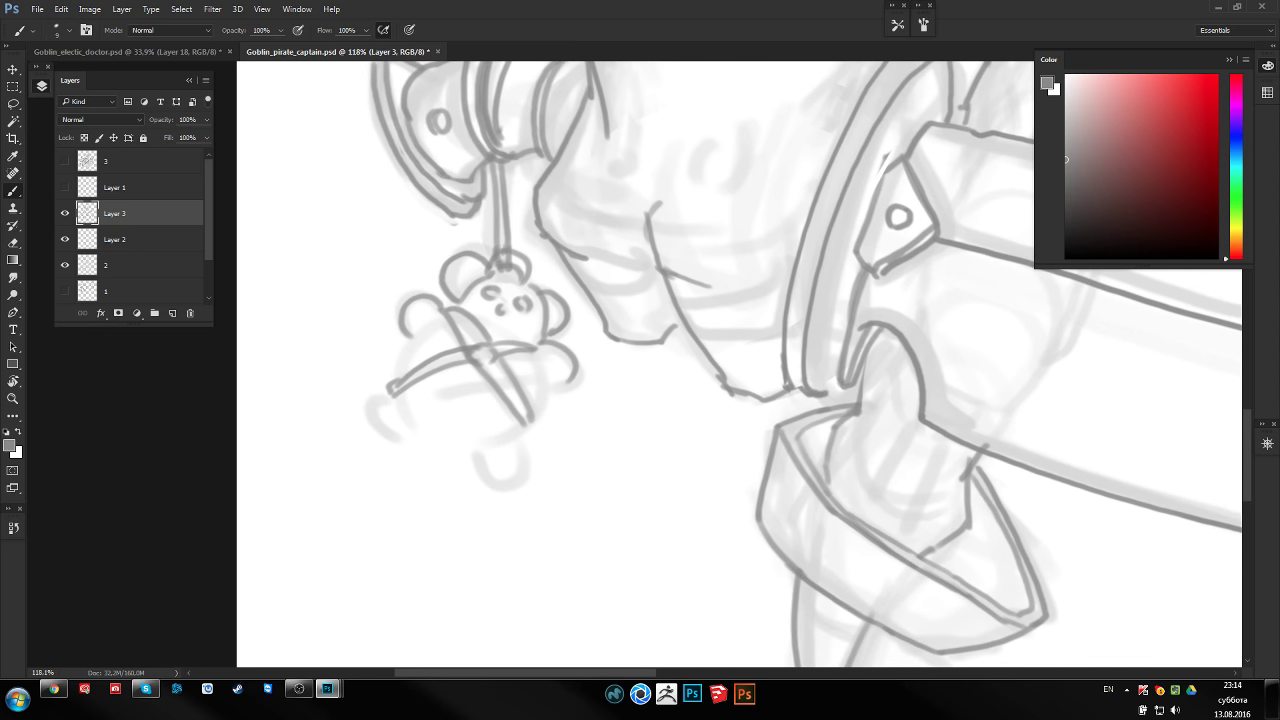
pyautogui.moveTo(472, 446)
pyautogui.mouseDown()
pyautogui.moveTo(506, 481)
pyautogui.moveTo(519, 431)
pyautogui.mouseUp()
pyautogui.moveTo(398, 400)
pyautogui.mouseDown()
pyautogui.moveTo(434, 449)
pyautogui.moveTo(478, 446)
pyautogui.mouseUp()
pyautogui.hotkey('ctrl', 'alt', 'z')
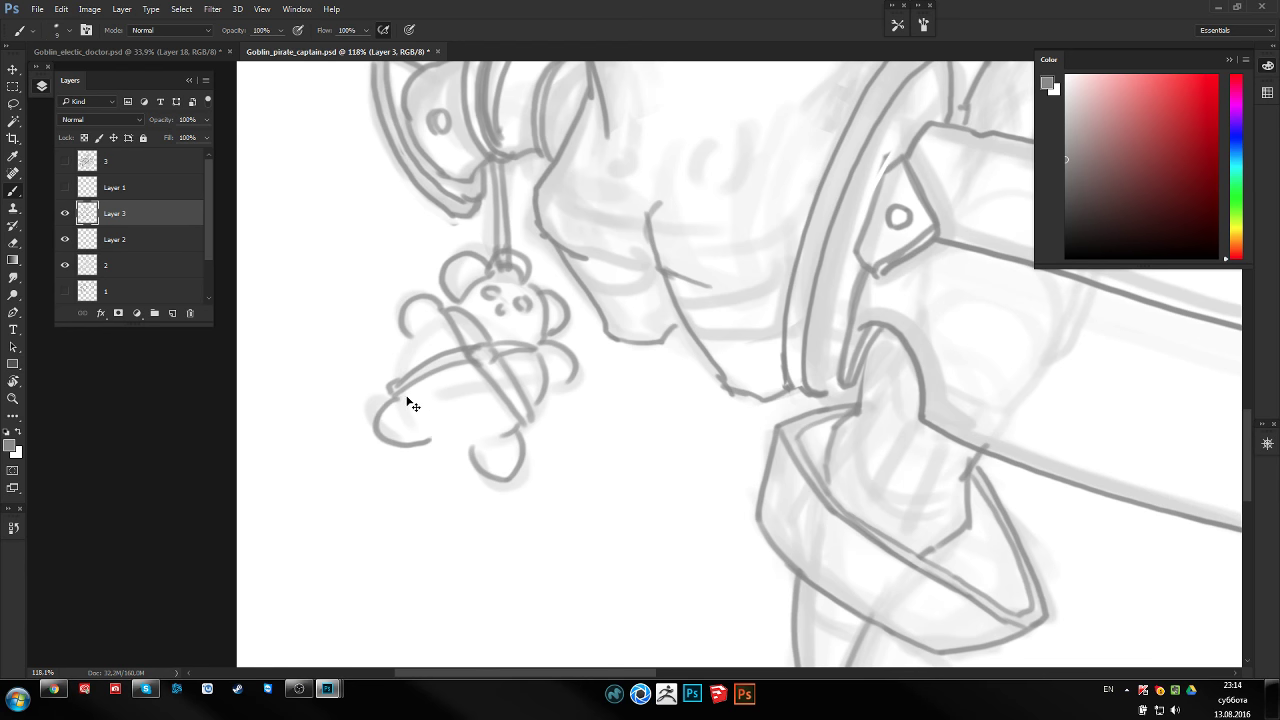
pyautogui.hotkey('ctrl', 'alt', 'z')
pyautogui.moveTo(390, 386); pyautogui.dragTo(412, 438)
pyautogui.moveTo(388, 392); pyautogui.dragTo(428, 440)
pyautogui.hotkey('ctrl', 'alt', 'z')
# Darken the charm's right edge and extend its bottom line with short strokes
pyautogui.moveTo(410, 408); pyautogui.dragTo(430, 415)
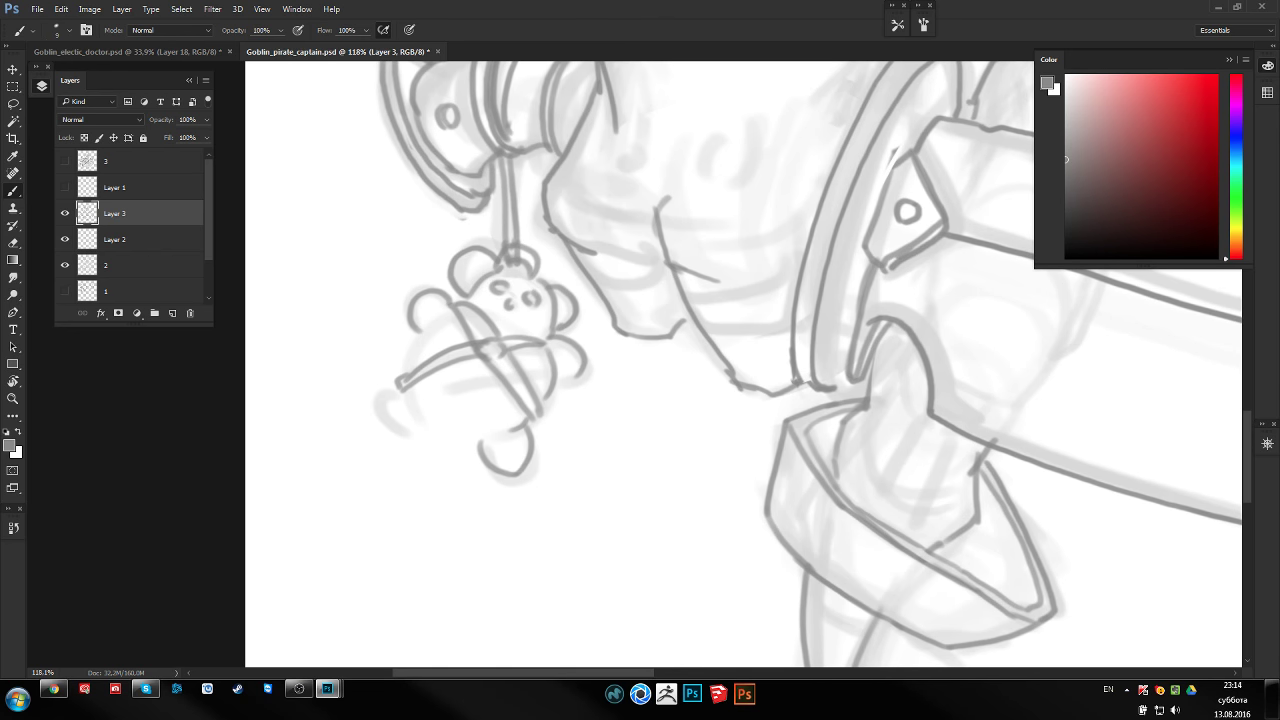
pyautogui.press('r')
pyautogui.moveTo(639, 281); pyautogui.dragTo(902, 351)
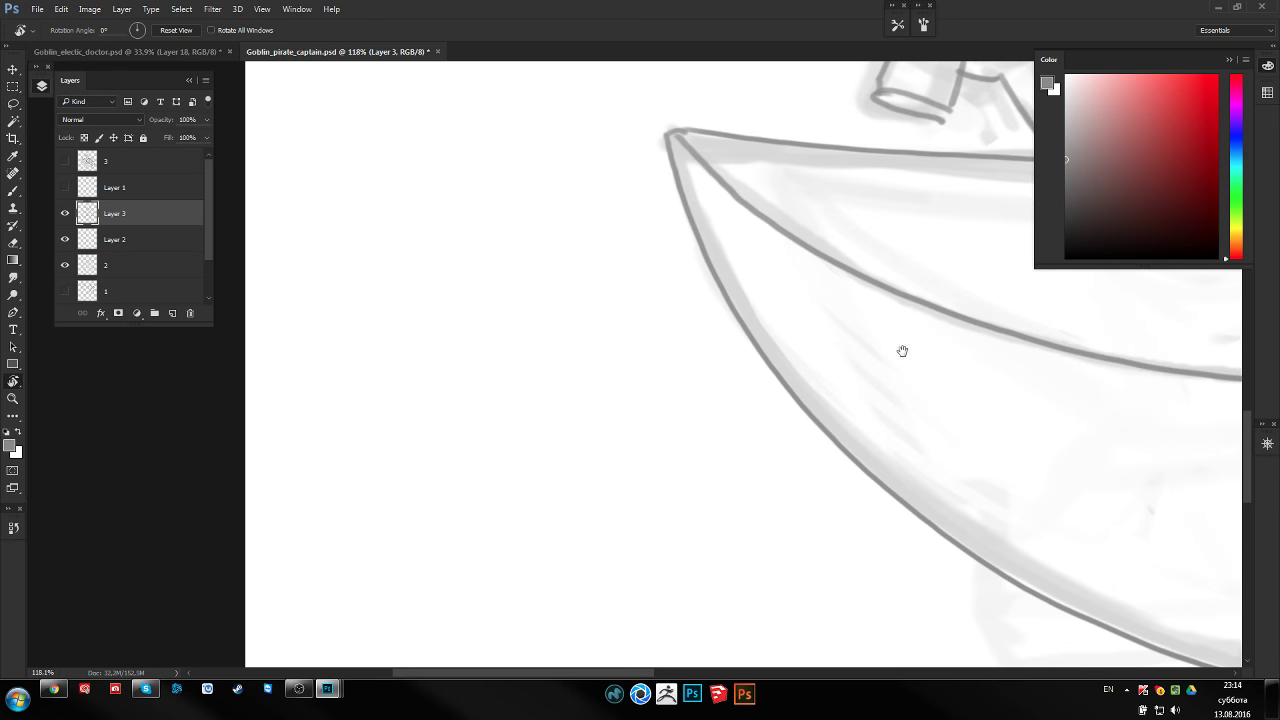
pyautogui.scroll(-3, 902, 351)
pyautogui.scroll(-2, 849, 371)
pyautogui.scroll(-2, 538, 353)
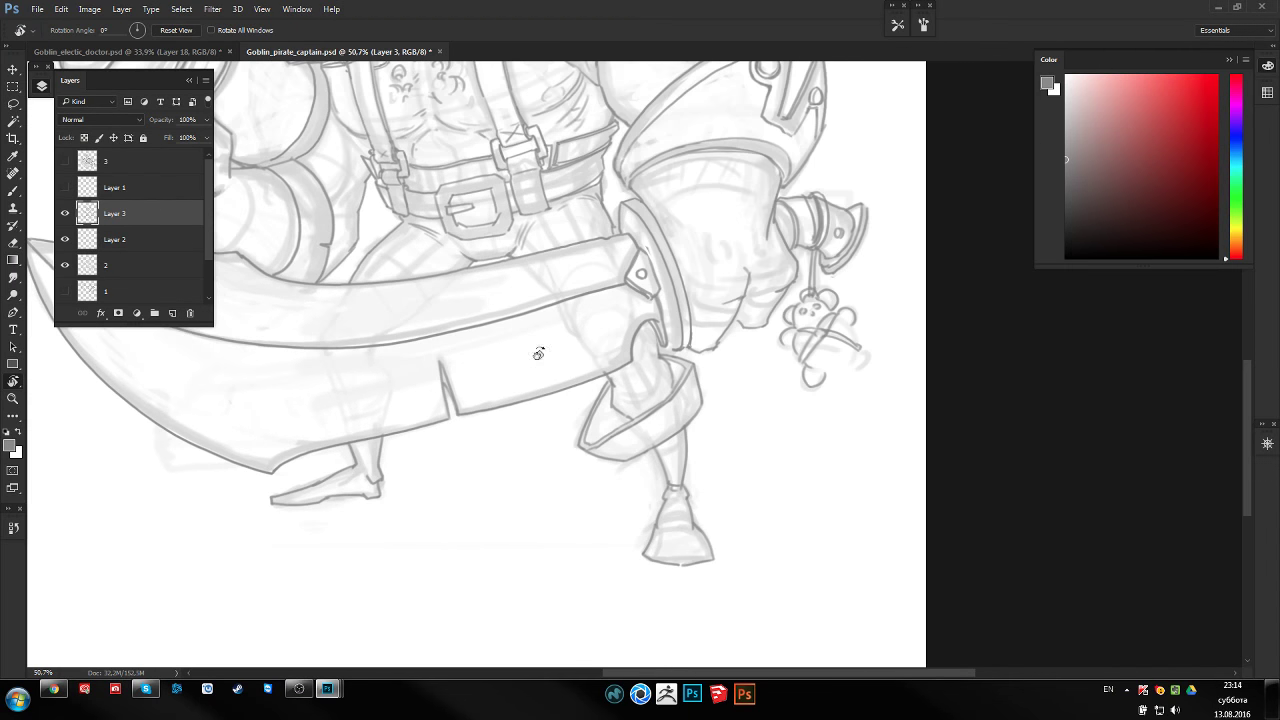
pyautogui.scroll(2, 796, 356)
pyautogui.press('b')
pyautogui.scroll(2, 714, 366)
pyautogui.moveTo(612, 416); pyautogui.dragTo(668, 403)
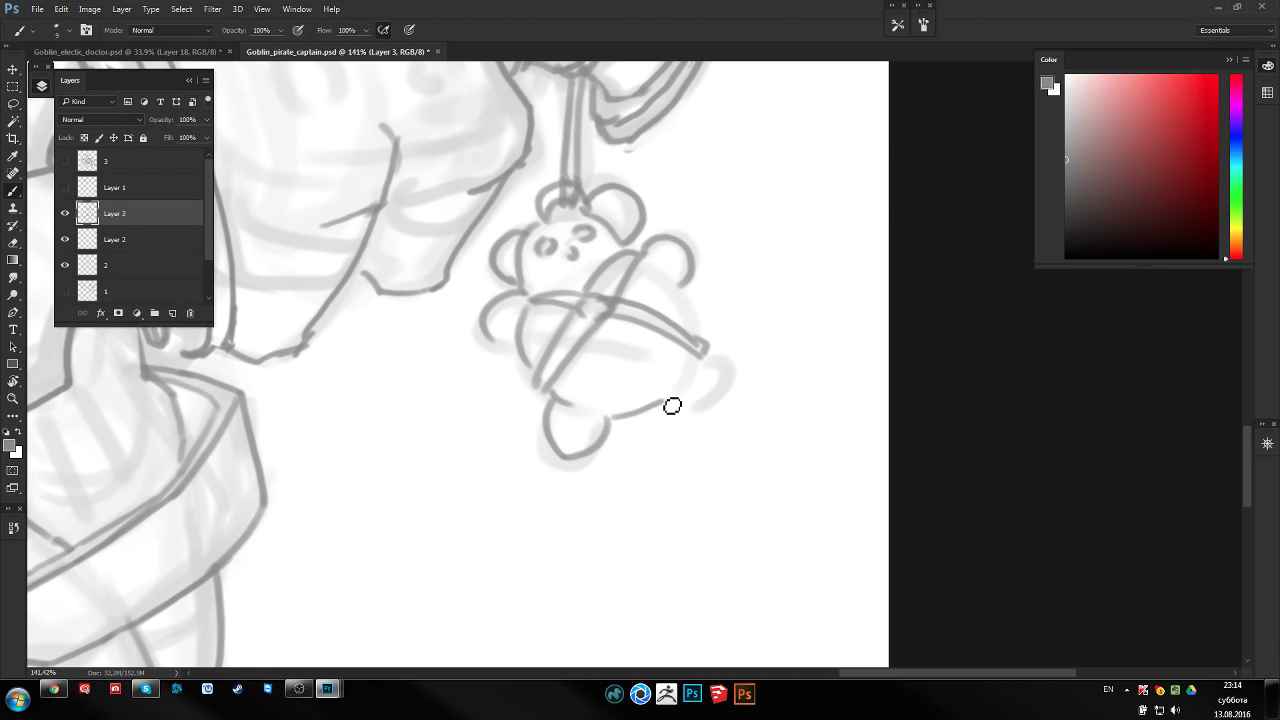
pyautogui.moveTo(690, 285); pyautogui.dragTo(700, 336)
pyautogui.moveTo(712, 394); pyautogui.dragTo(694, 404)
pyautogui.moveTo(705, 356); pyautogui.dragTo(724, 380)
# Pan around the charm to review the finished cord and bear
pyautogui.moveTo(629, 392); pyautogui.dragTo(659, 424)
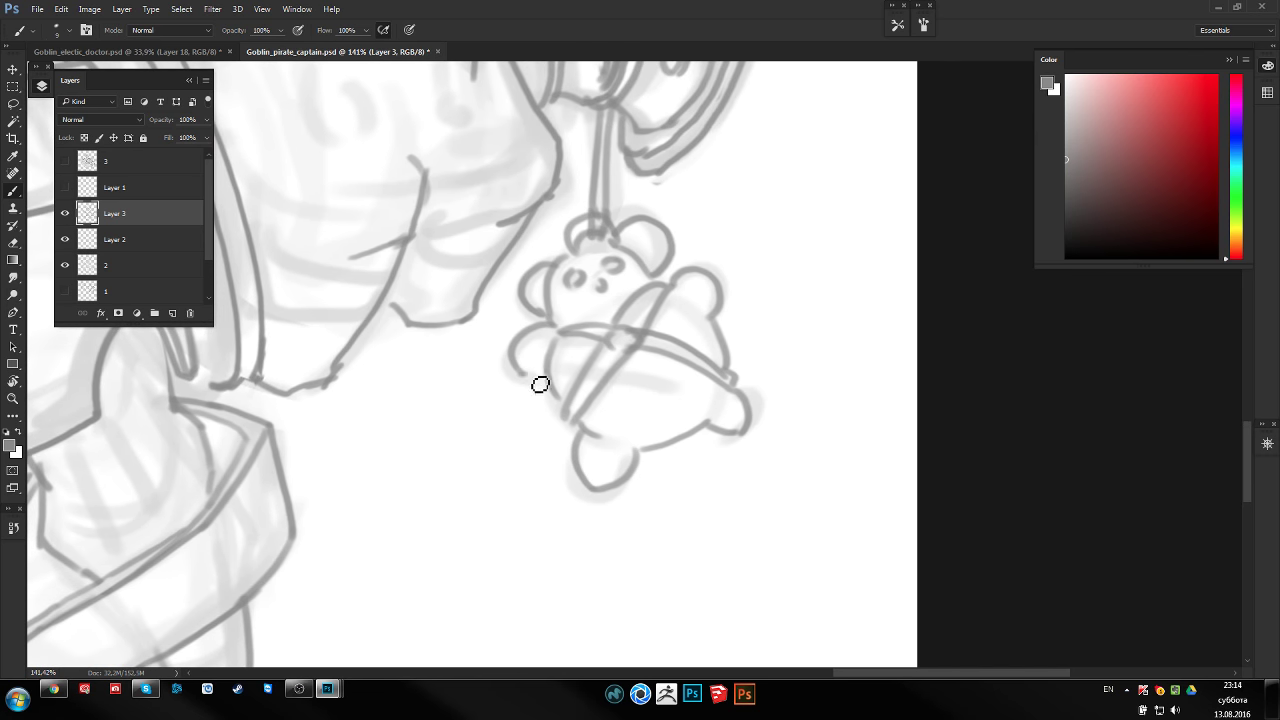
pyautogui.moveTo(540, 384); pyautogui.dragTo(538, 432)
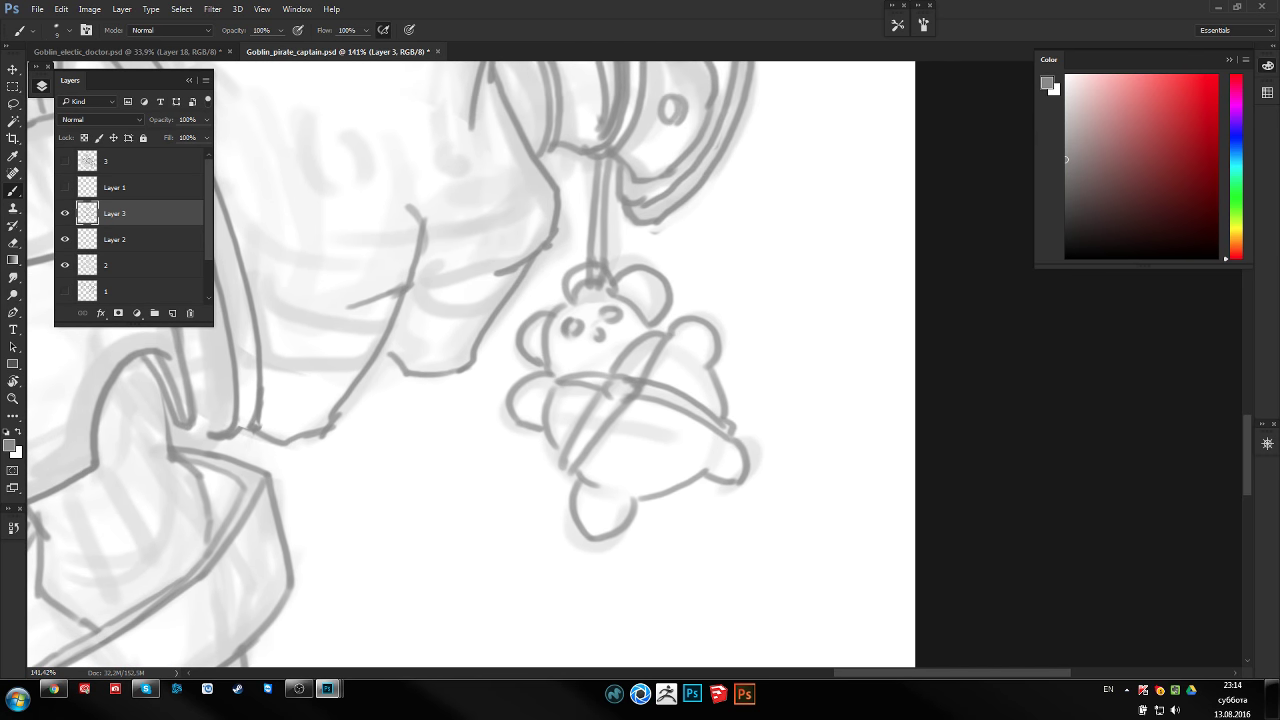
pyautogui.moveTo(551, 357)
pyautogui.mouseDown()
pyautogui.moveTo(568, 362)
pyautogui.moveTo(559, 302)
pyautogui.mouseUp()
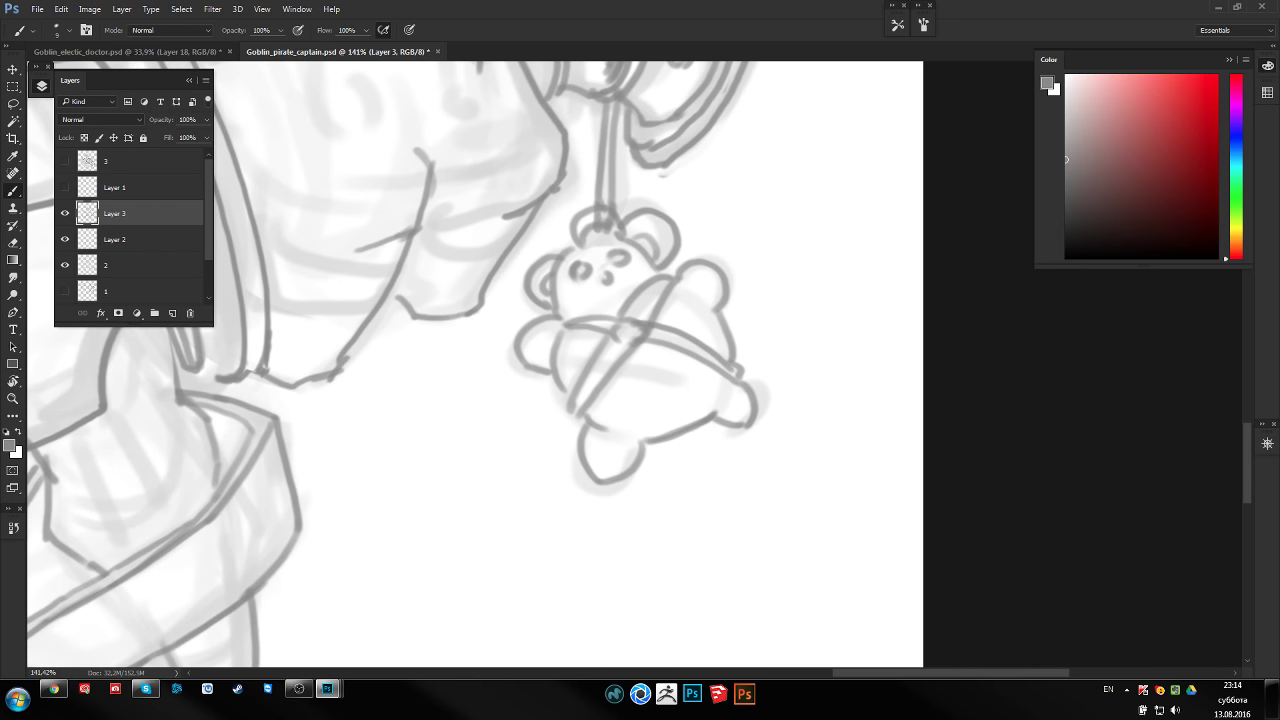
pyautogui.scroll(-1, 660, 295)
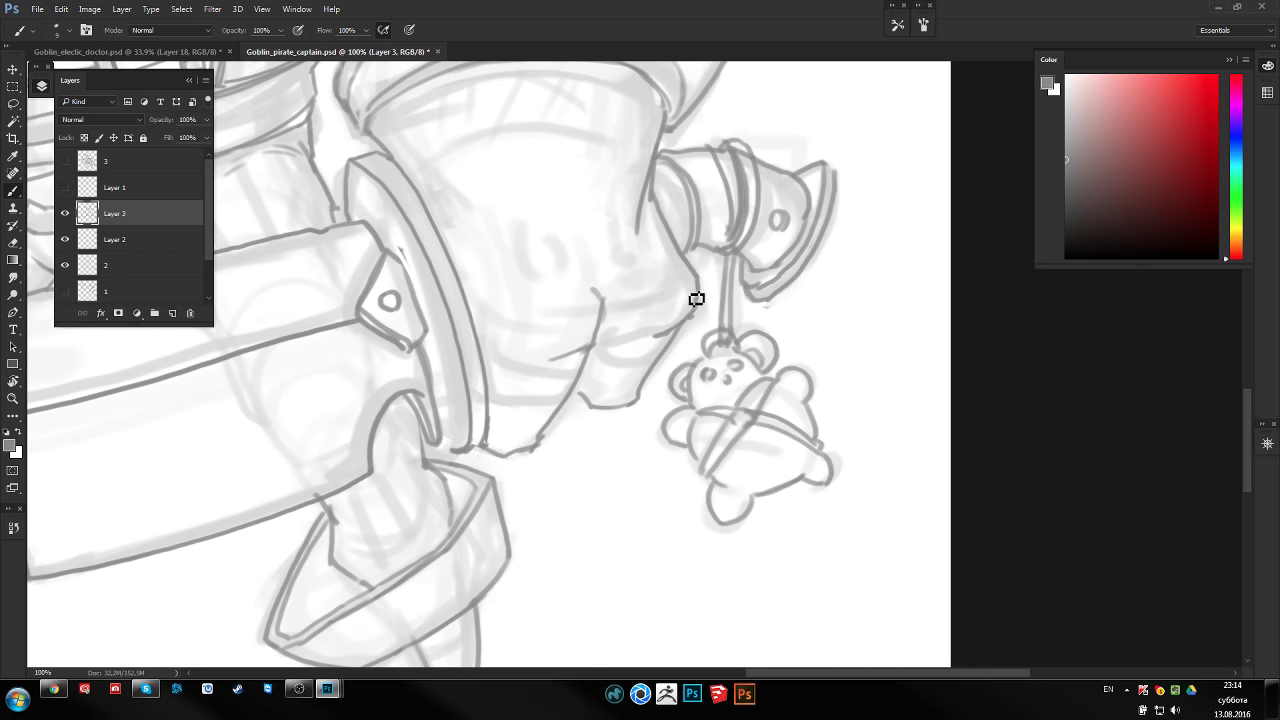
pyautogui.hscroll(-2, 640, 330)
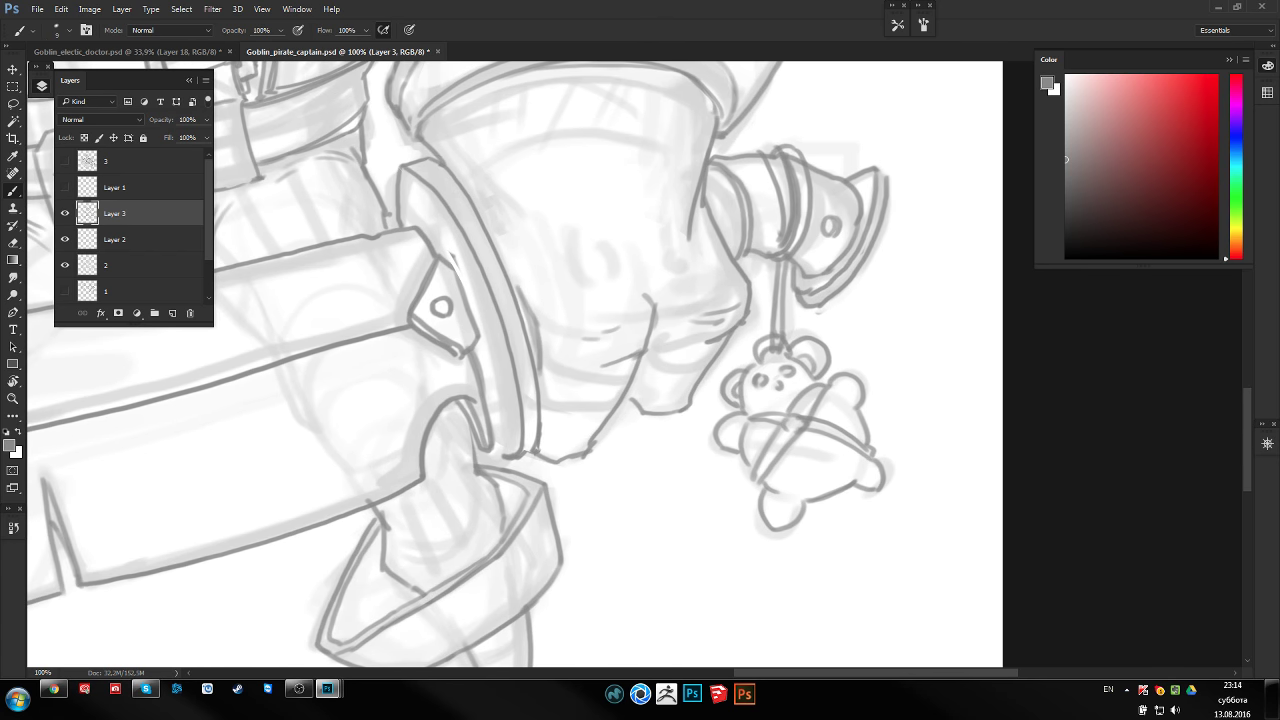
pyautogui.moveTo(537, 309); pyautogui.dragTo(553, 299)
pyautogui.scroll(-1, 558, 253)
# Lasso the curved cuff band above the blade and warp it into a new bend
pyautogui.press('r')
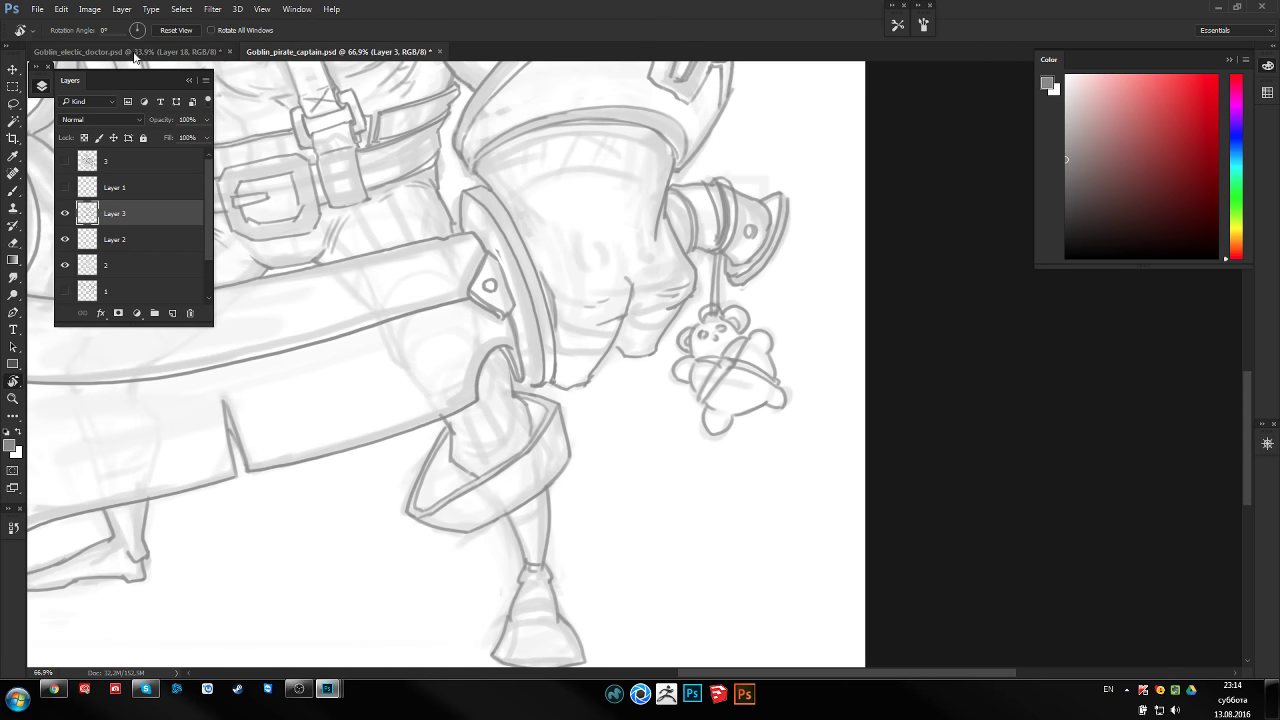
pyautogui.press('z')
pyautogui.moveTo(640, 281)
pyautogui.mouseDown()
pyautogui.moveTo(537, 281)
pyautogui.moveTo(614, 286)
pyautogui.mouseUp()
pyautogui.press('l')
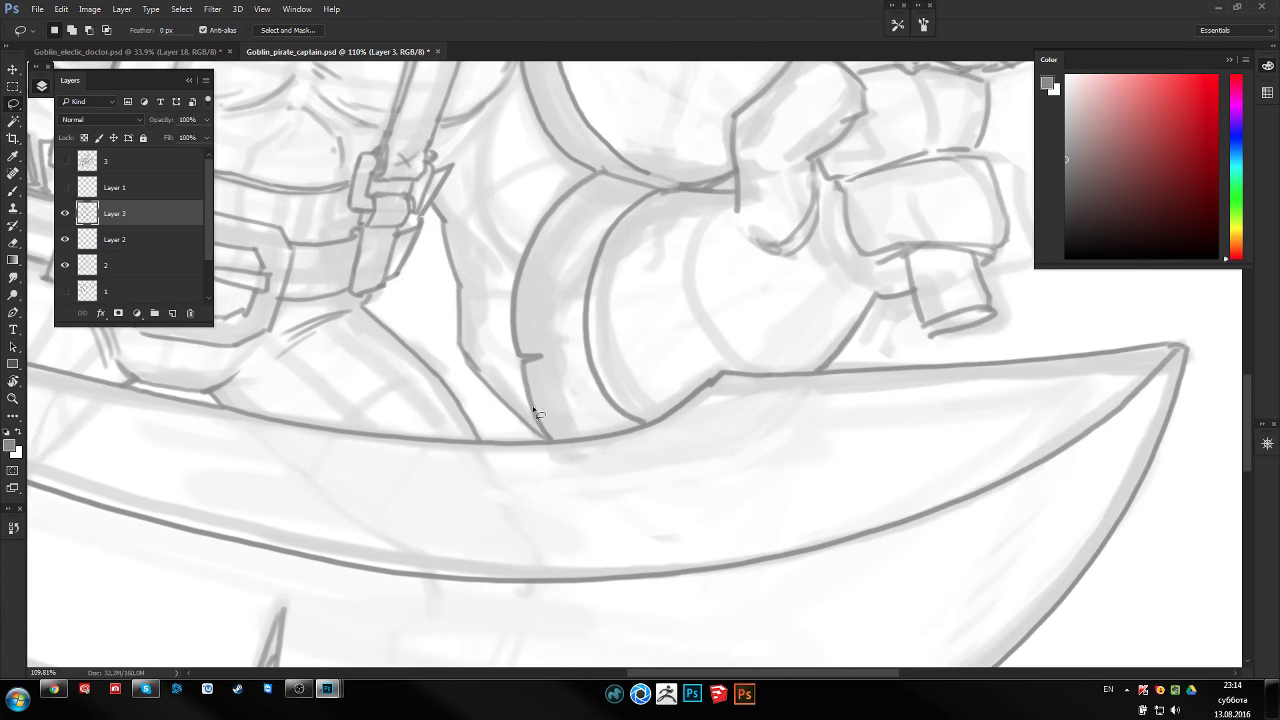
pyautogui.moveTo(557, 428); pyautogui.dragTo(550, 438)
pyautogui.hotkey('ctrl', 't')
pyautogui.rightClick(531, 362)
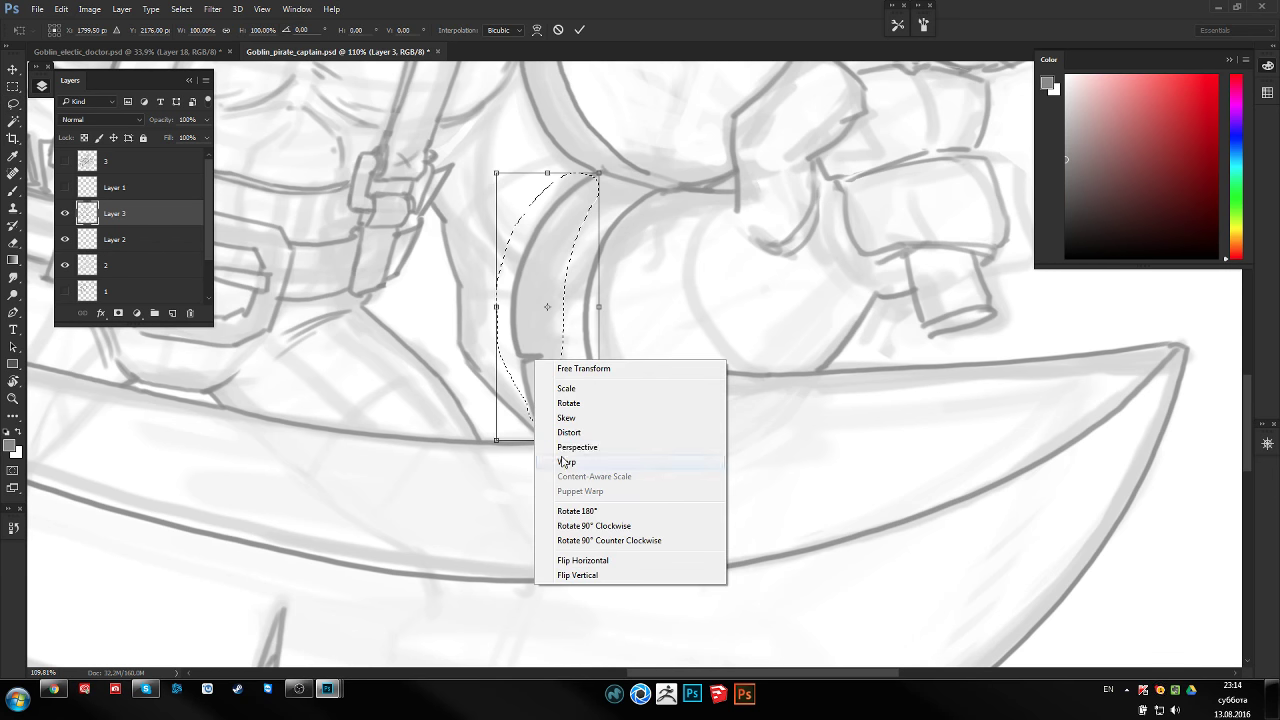
pyautogui.click(566, 463)
pyautogui.moveTo(527, 396)
pyautogui.mouseDown()
pyautogui.moveTo(580, 443)
pyautogui.moveTo(560, 443)
pyautogui.moveTo(550, 306)
pyautogui.mouseUp()
pyautogui.press('Return')
pyautogui.hotkey('ctrl', 'd')
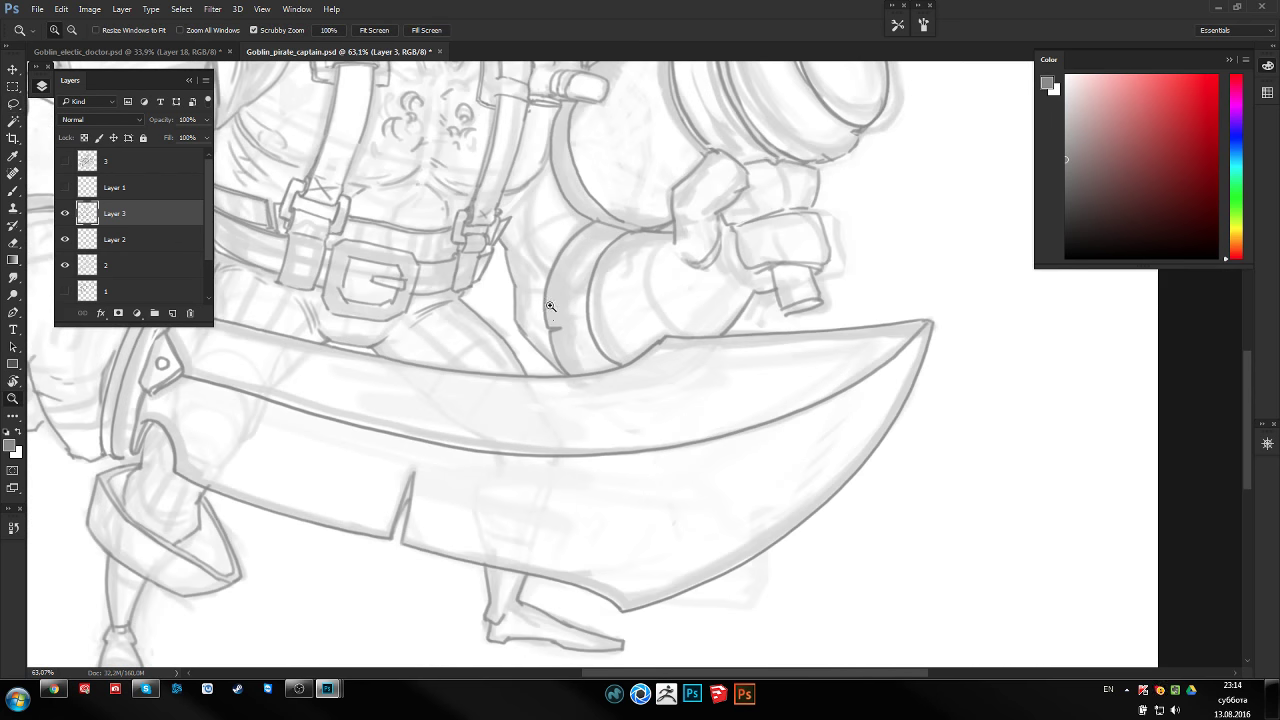
# Flip the view so the sword points left and draw a line beside the suspender strap
pyautogui.press('r')
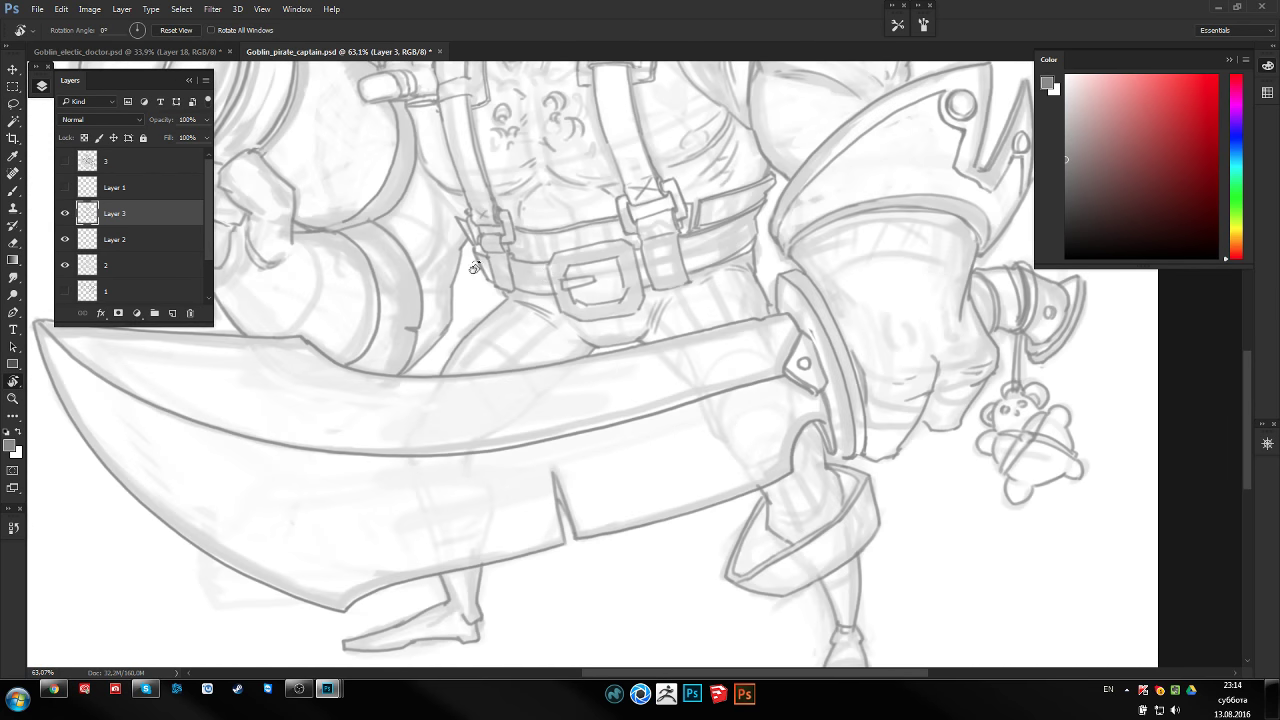
pyautogui.hotkey('ctrl', 'shift', 'h')
pyautogui.scroll(2, 540, 280)
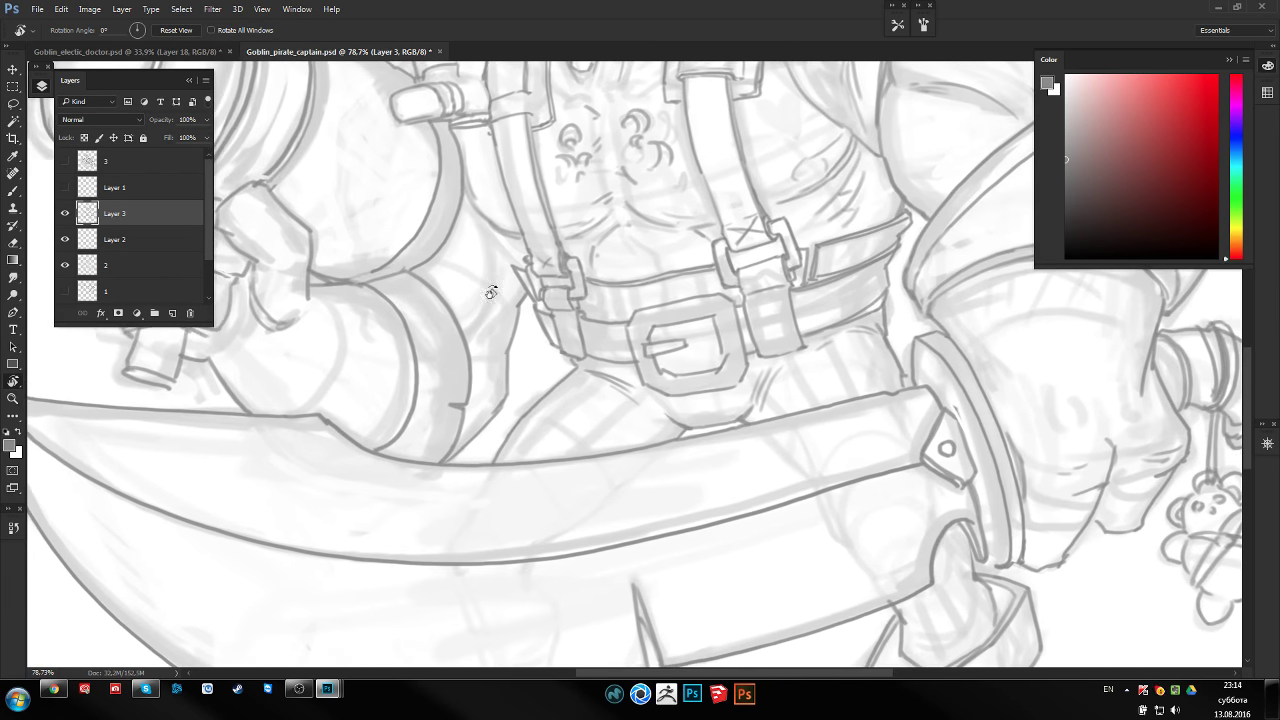
pyautogui.scroll(2, 486, 301)
pyautogui.press('b')
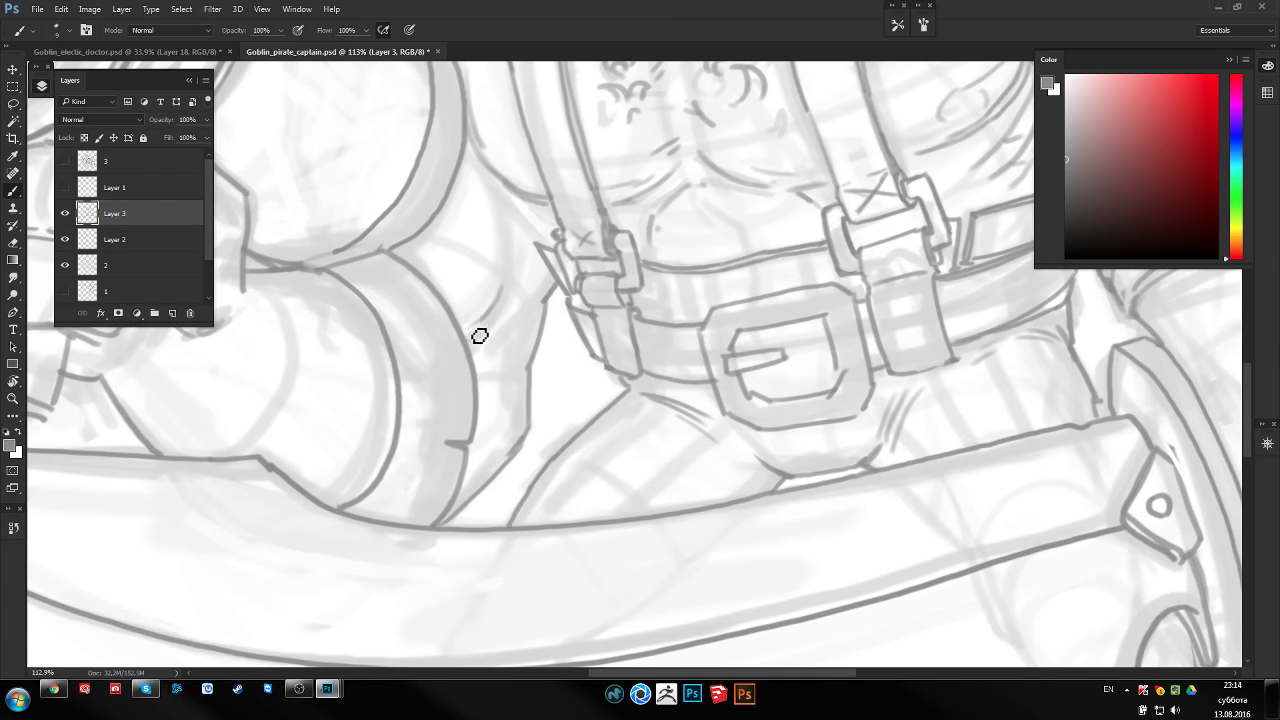
pyautogui.moveTo(512, 218)
pyautogui.mouseDown()
pyautogui.moveTo(498, 298)
pyautogui.moveTo(555, 269)
pyautogui.mouseUp()
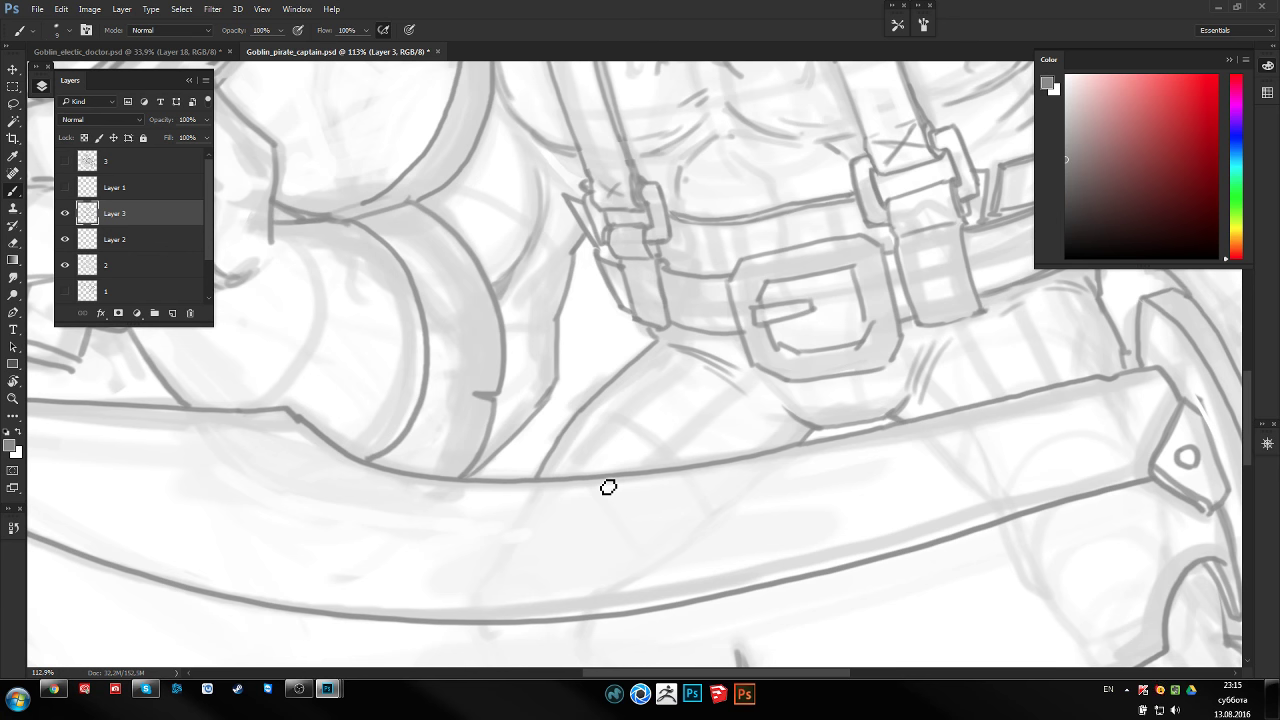
# Touch up the waist lines, shrink the eraser to about 9, and bring the blade and pouch into view
pyautogui.moveTo(596, 280)
pyautogui.mouseDown()
pyautogui.moveTo(632, 298)
pyautogui.moveTo(586, 293)
pyautogui.mouseUp()
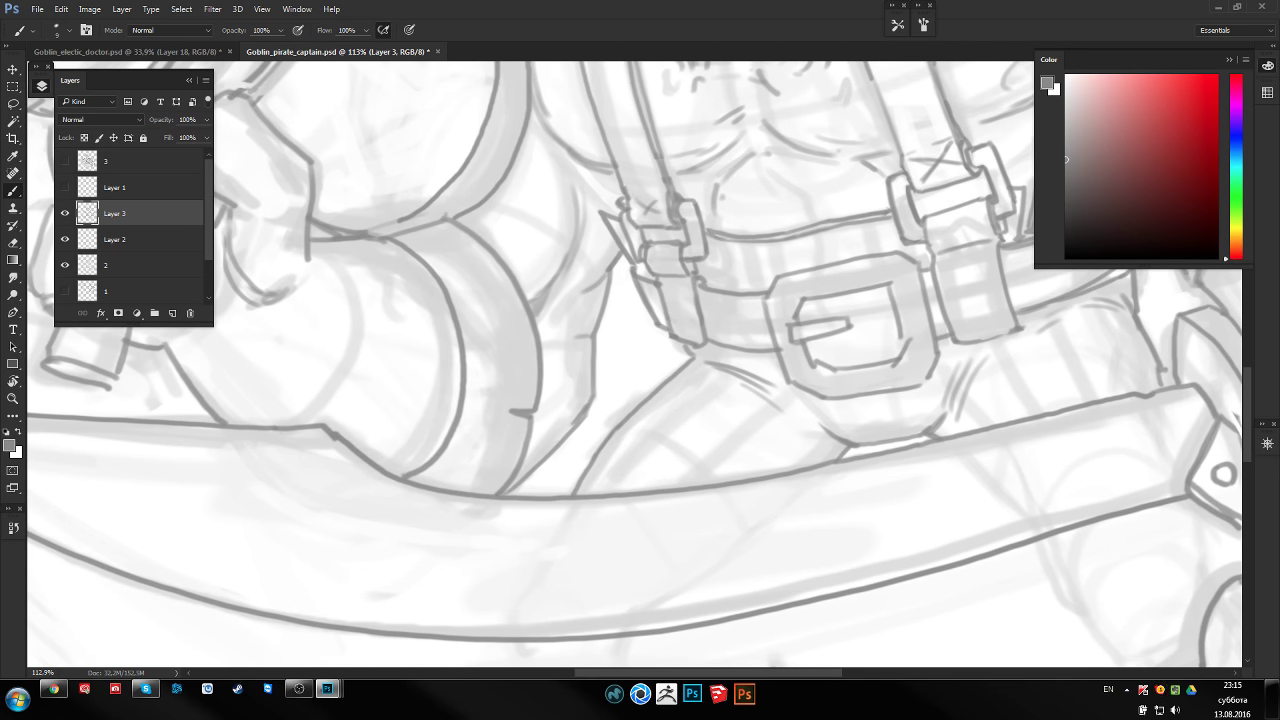
pyautogui.moveTo(582, 400)
pyautogui.mouseDown()
pyautogui.moveTo(592, 372)
pyautogui.moveTo(586, 428)
pyautogui.mouseUp()
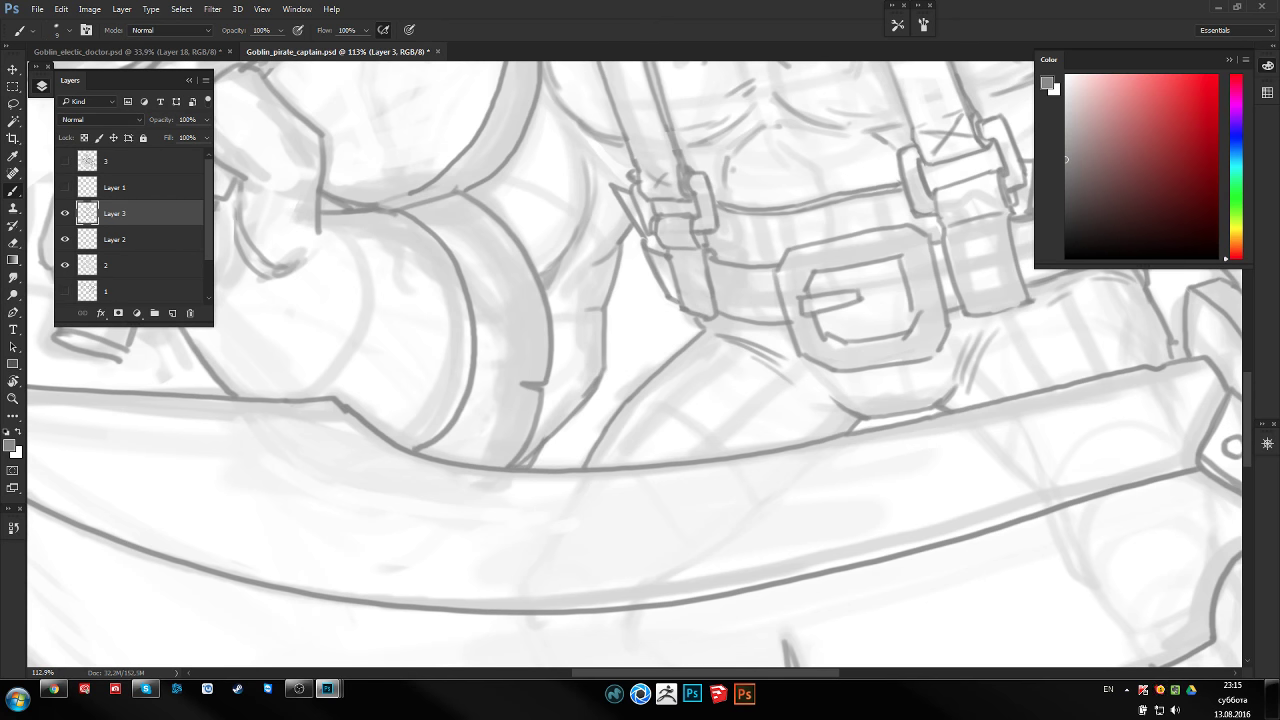
pyautogui.press('e')
pyautogui.press('[')
pyautogui.press('[')
pyautogui.press('[')
pyautogui.press('[')
pyautogui.press('[')
pyautogui.press('[')
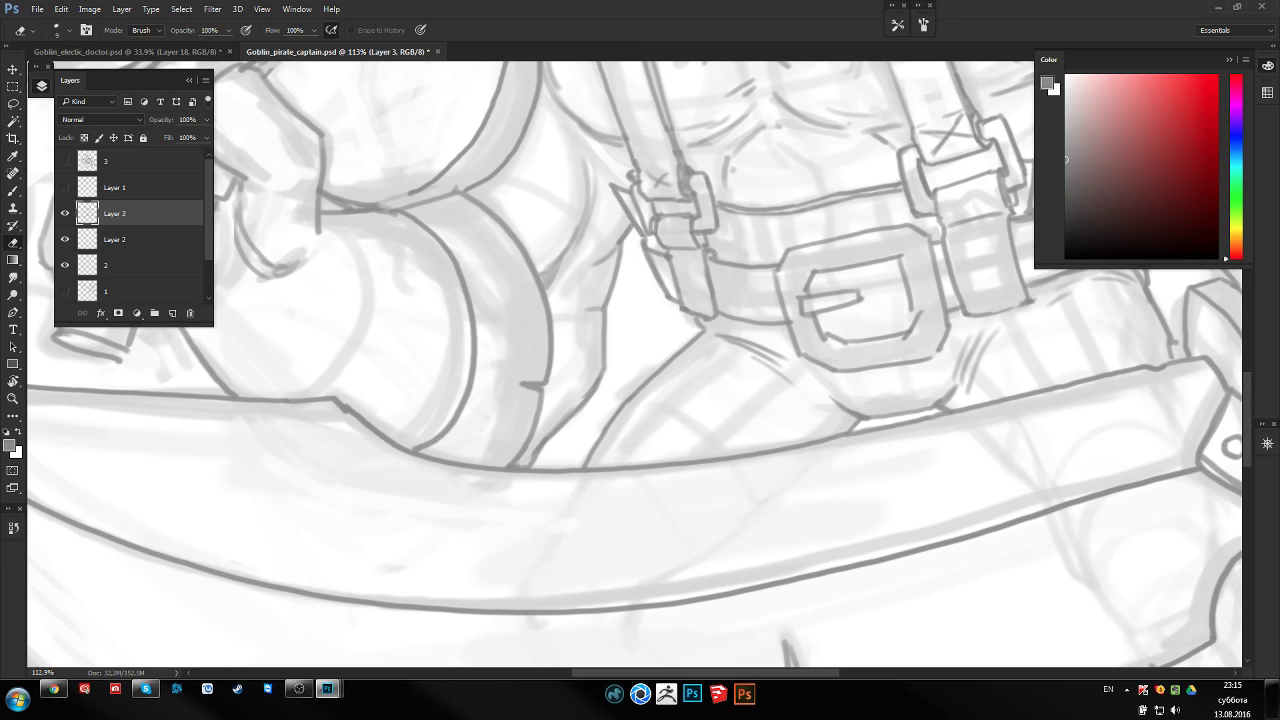
pyautogui.press('r')
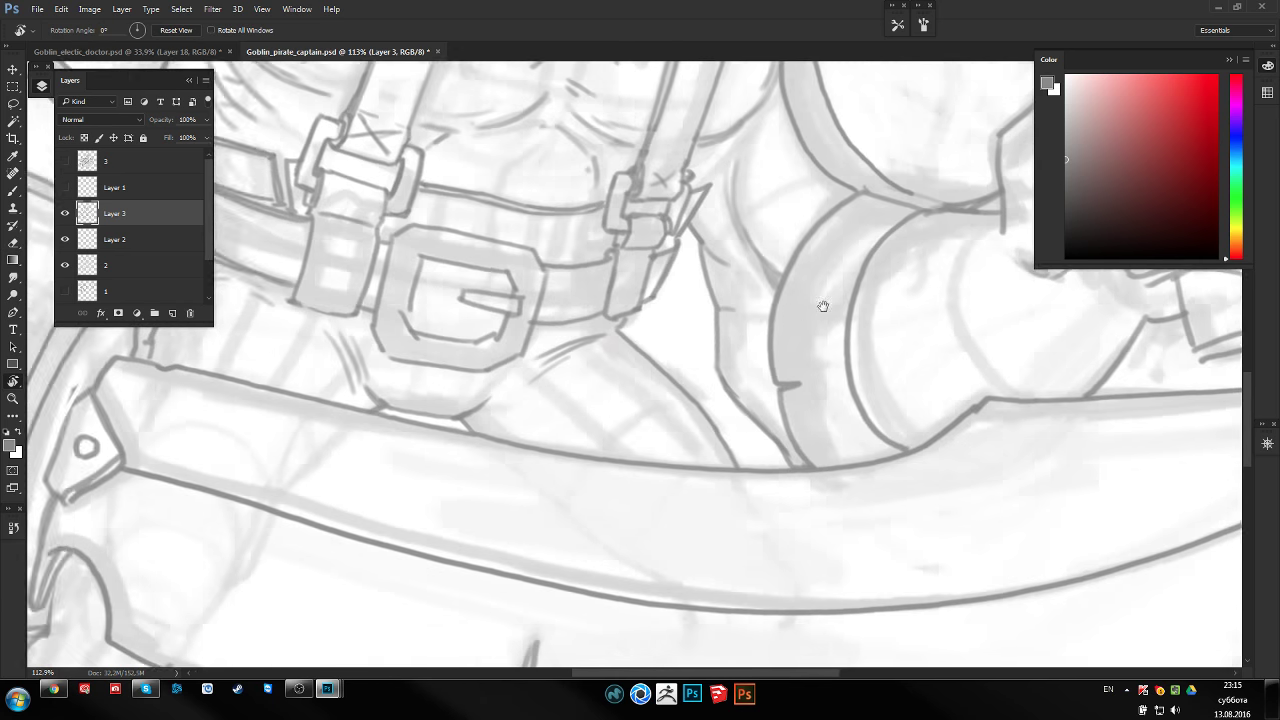
pyautogui.moveTo(826, 297)
pyautogui.mouseDown()
pyautogui.moveTo(480, 337)
pyautogui.moveTo(566, 349)
pyautogui.moveTo(624, 431)
pyautogui.moveTo(650, 413)
pyautogui.mouseUp()
pyautogui.press('b')
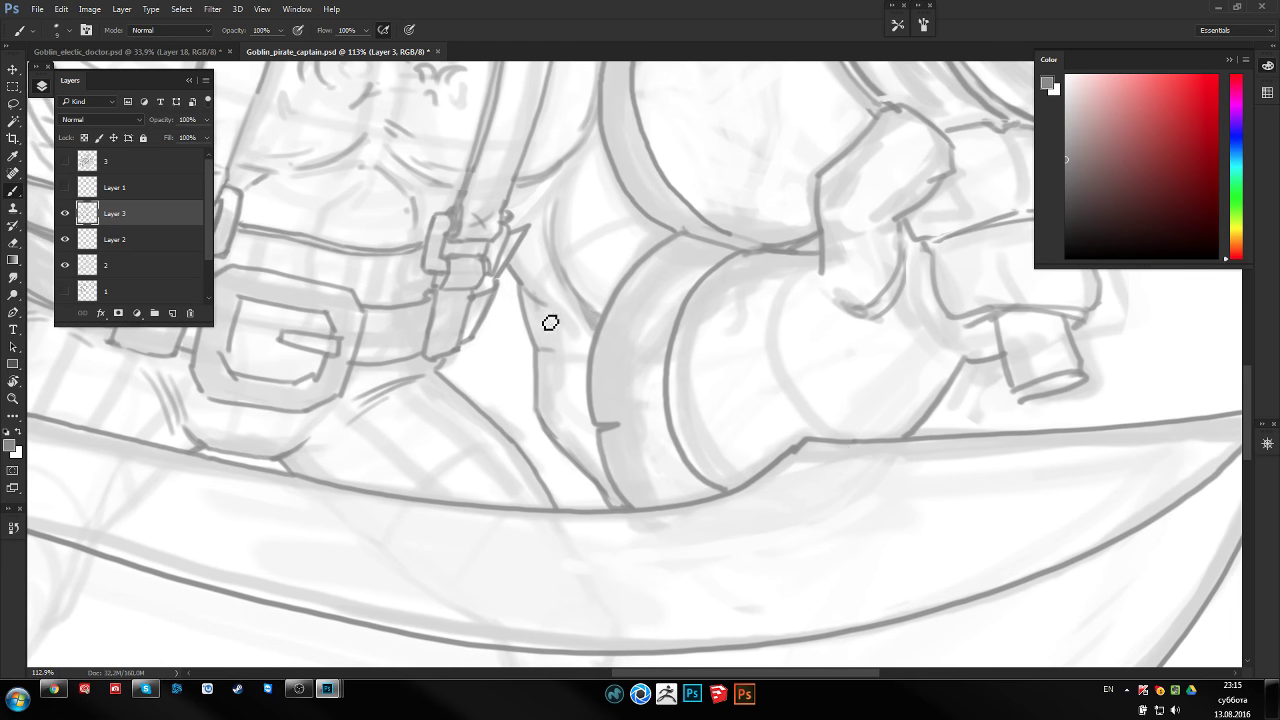
# Zoom in on the belt buckle and move the view up toward the chest
pyautogui.moveTo(575, 335); pyautogui.dragTo(577, 307)
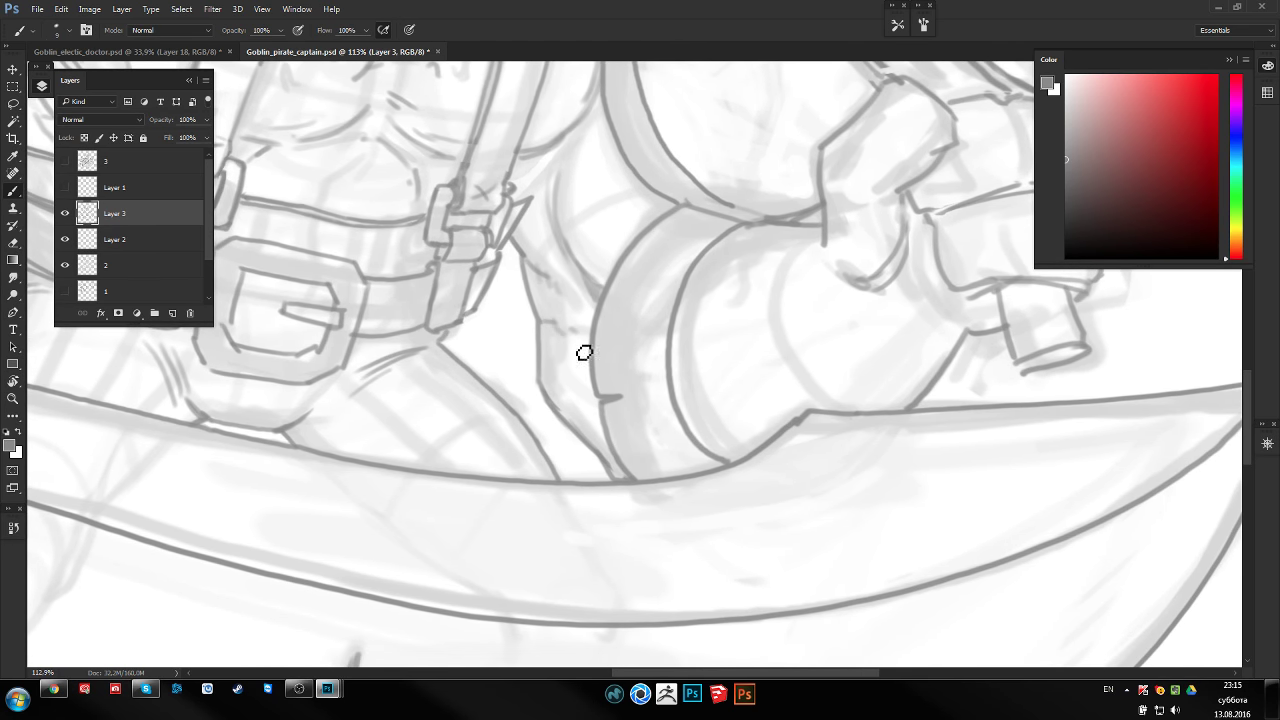
pyautogui.moveTo(575, 373); pyautogui.dragTo(583, 367)
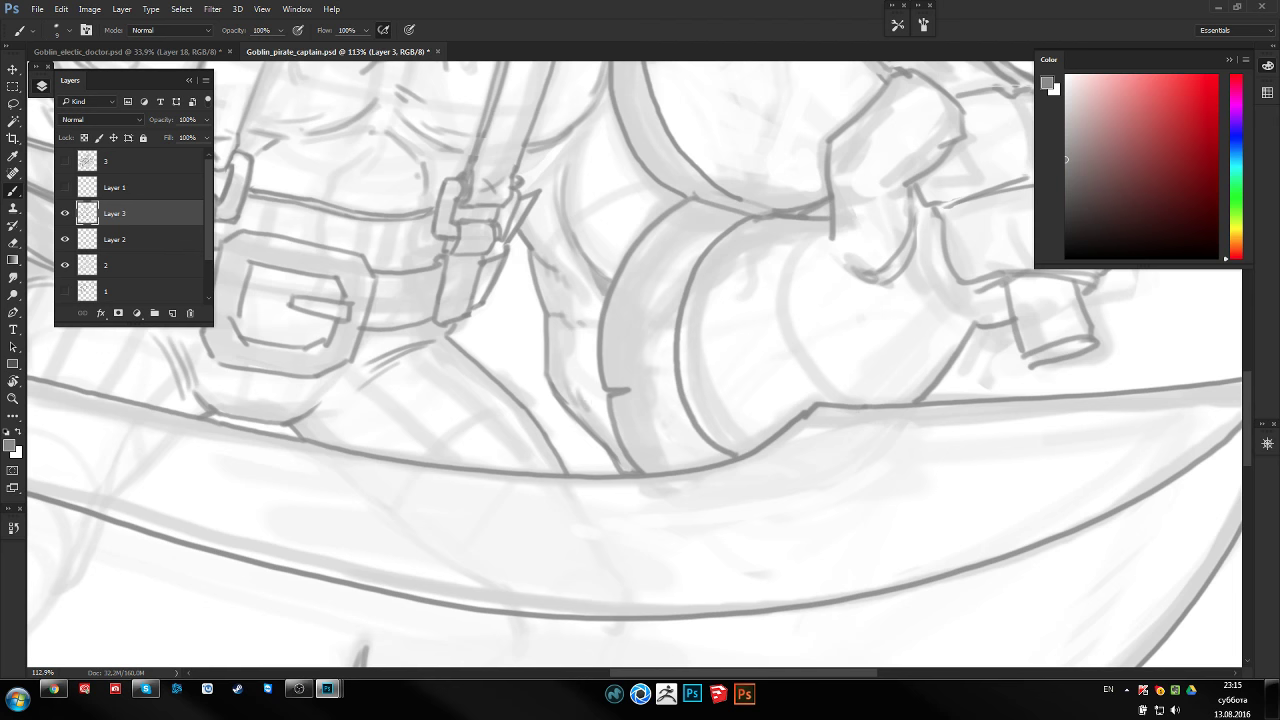
pyautogui.press('z')
pyautogui.moveTo(727, 392)
pyautogui.mouseDown()
pyautogui.moveTo(620, 392)
pyautogui.moveTo(700, 392)
pyautogui.mouseUp()
pyautogui.press('r')
pyautogui.moveTo(500, 400)
pyautogui.mouseDown()
pyautogui.moveTo(690, 550)
pyautogui.moveTo(830, 580)
pyautogui.mouseUp()
pyautogui.press('b')
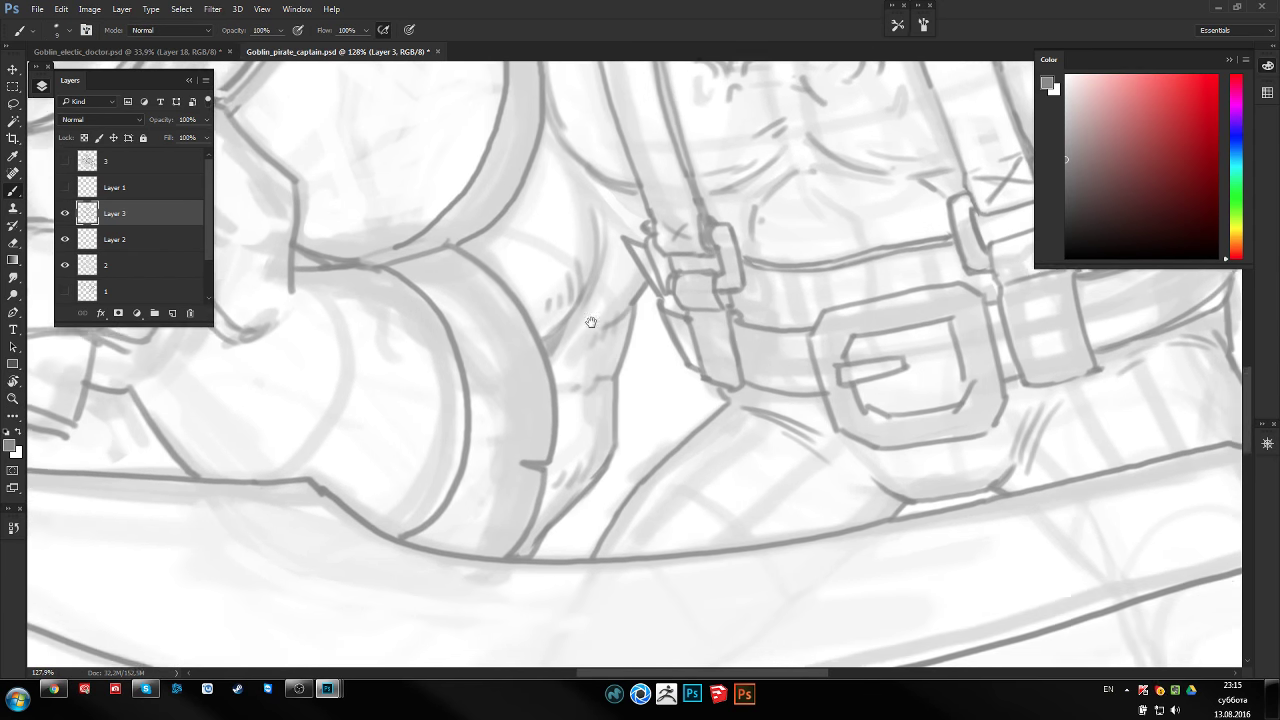
pyautogui.press('z')
pyautogui.moveTo(563, 374)
pyautogui.mouseDown()
pyautogui.moveTo(530, 336)
pyautogui.moveTo(460, 336)
pyautogui.mouseUp()
pyautogui.press('b')
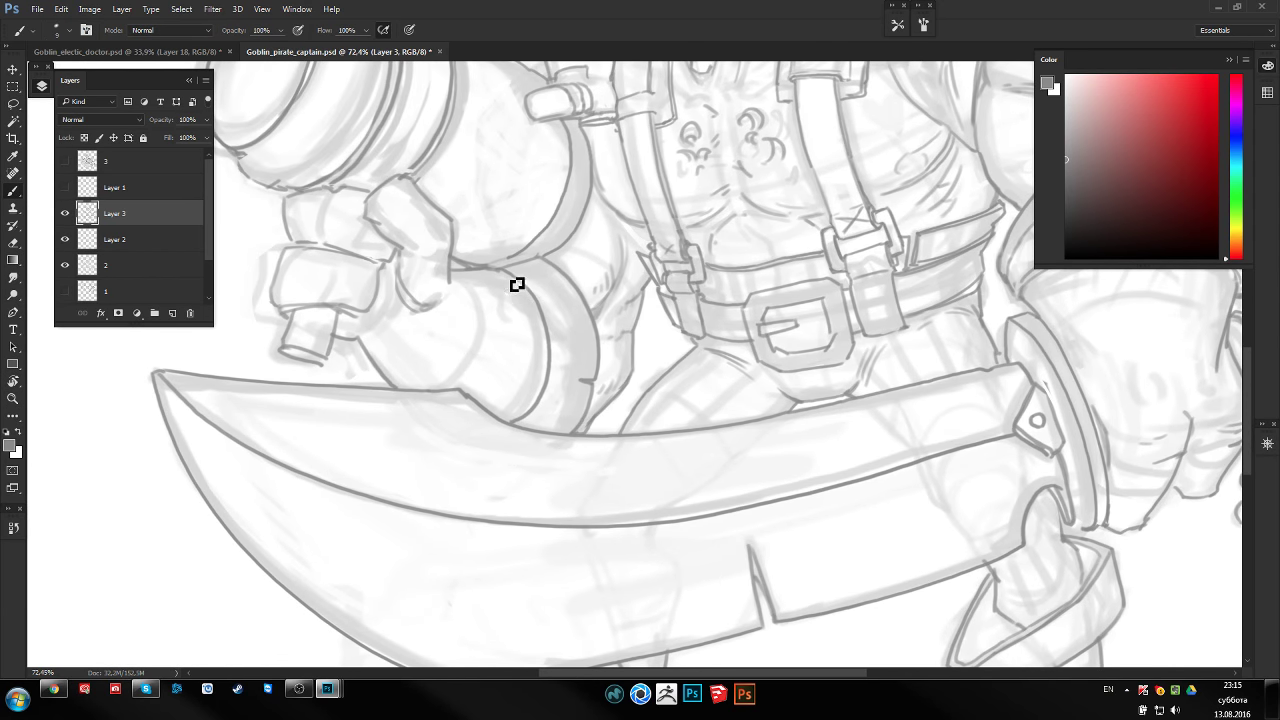
# Darken the strap's inner edge and the arm cuff's edge line
pyautogui.moveTo(512, 282)
pyautogui.mouseDown()
pyautogui.moveTo(537, 306)
pyautogui.moveTo(552, 371)
pyautogui.mouseUp()
pyautogui.press('r')
pyautogui.moveTo(534, 271); pyautogui.dragTo(564, 537)
pyautogui.press('b')
pyautogui.scroll(2, 564, 537)
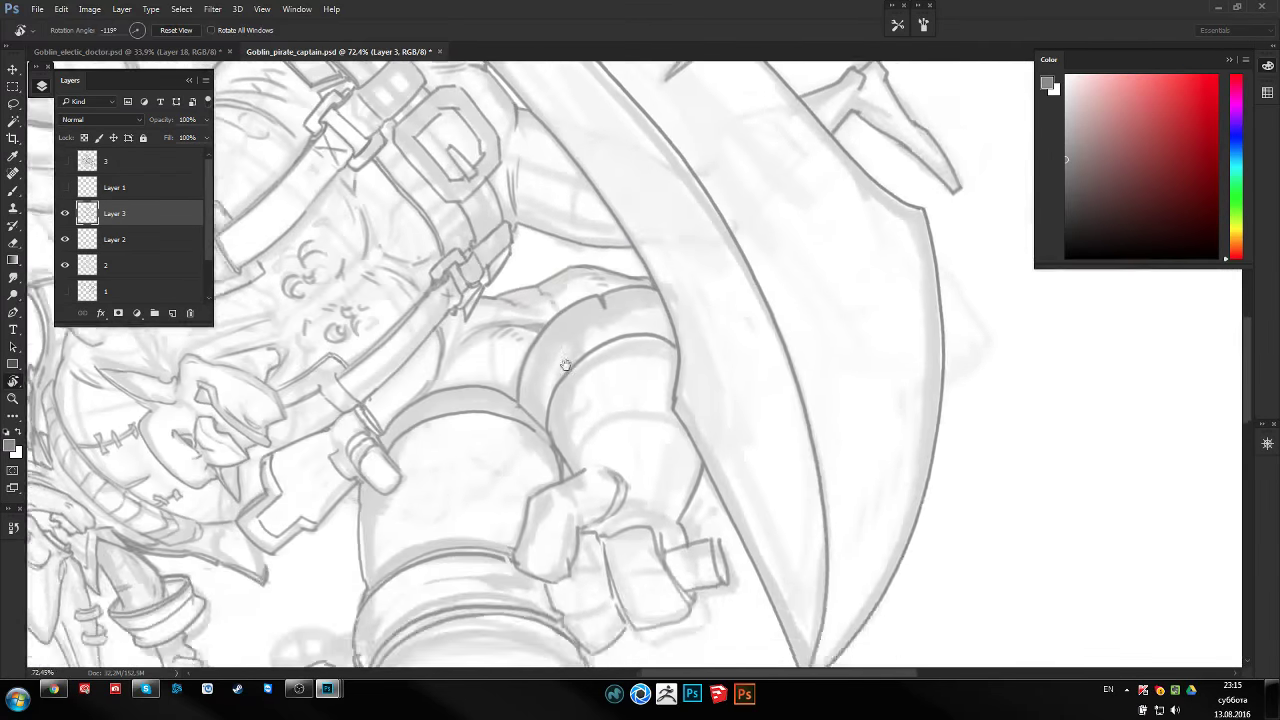
pyautogui.scroll(2, 564, 537)
pyautogui.moveTo(512, 426)
pyautogui.mouseDown()
pyautogui.moveTo(530, 365)
pyautogui.moveTo(574, 309)
pyautogui.moveTo(637, 280)
pyautogui.moveTo(702, 278)
pyautogui.moveTo(671, 256)
pyautogui.mouseUp()
# Erase the stray line bits below the hand gripping the cannon
pyautogui.press('r')
pyautogui.press('e')
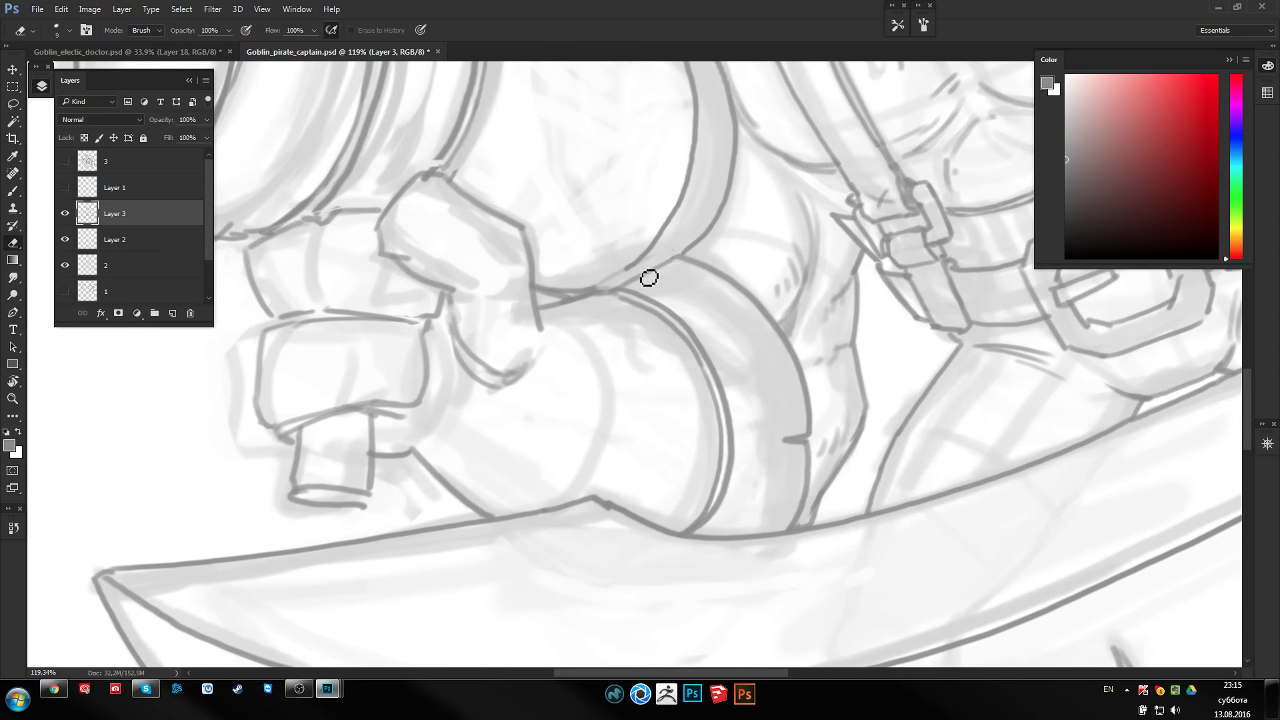
pyautogui.press('b')
pyautogui.press('z')
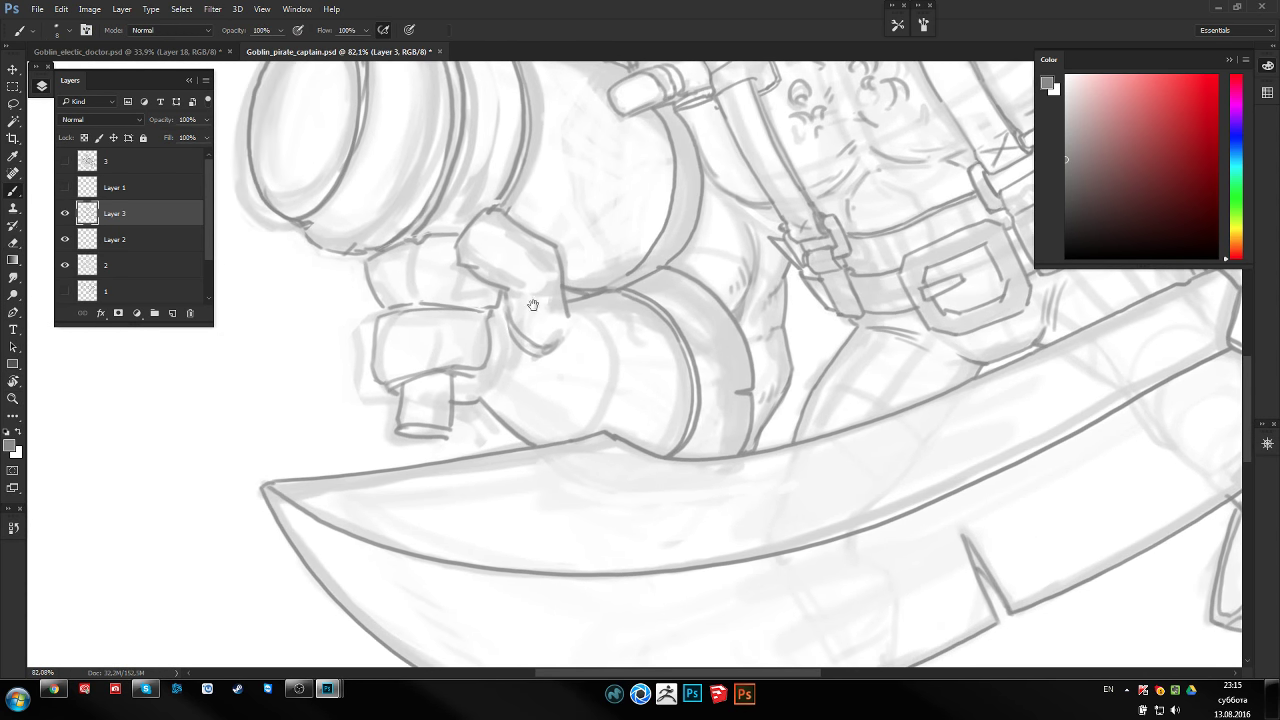
pyautogui.moveTo(534, 297); pyautogui.dragTo(484, 348)
pyautogui.press('b')
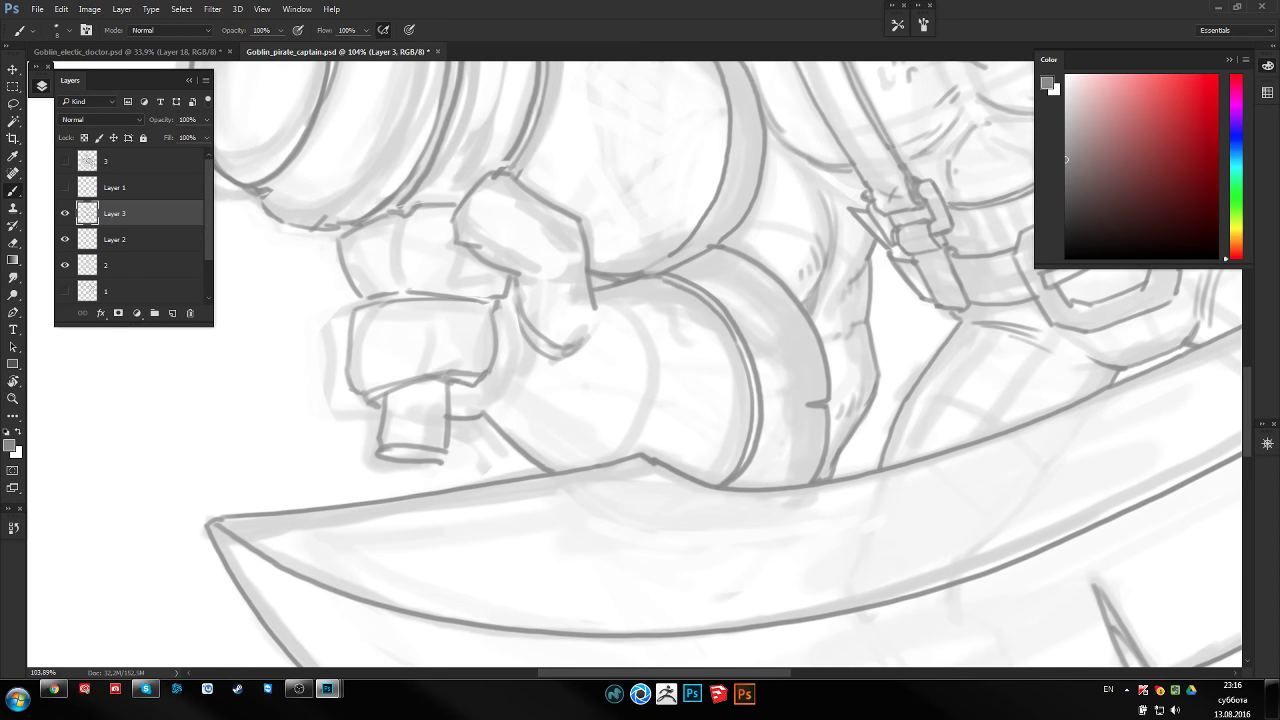
pyautogui.press('e')
pyautogui.moveTo(474, 380); pyautogui.dragTo(480, 372)
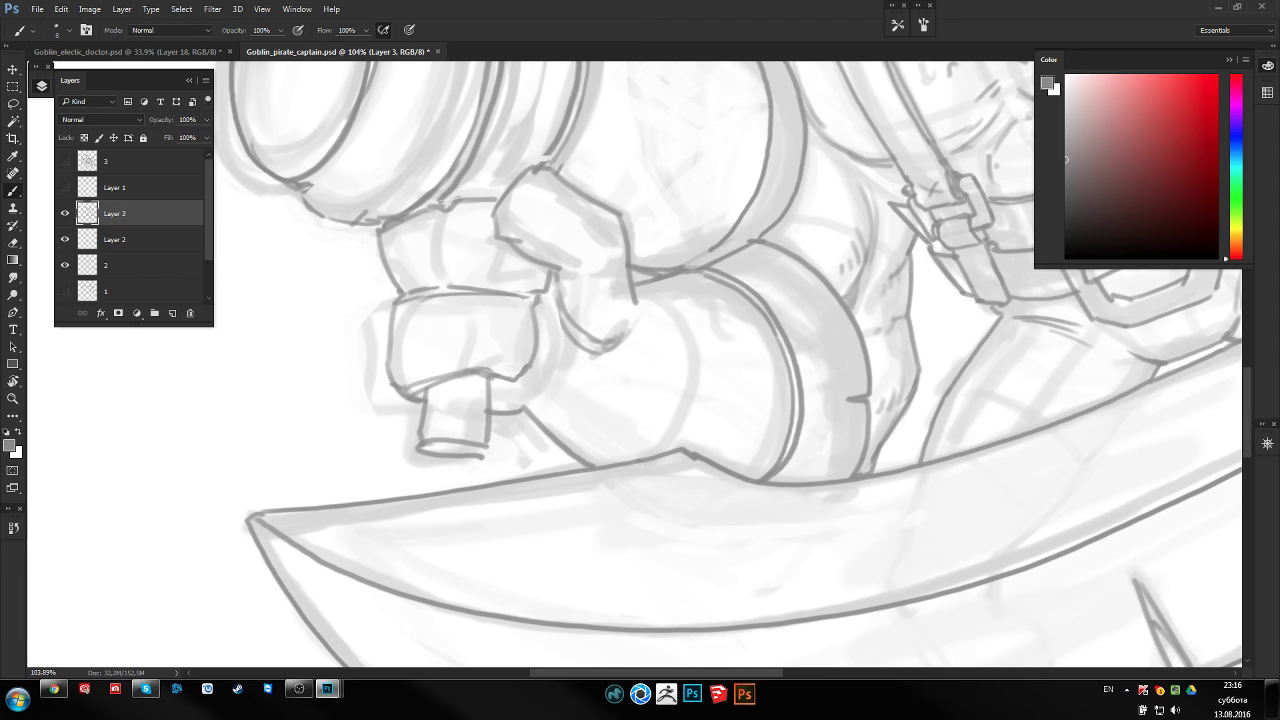
# Draw a clean line along the top of the gloved wrist
pyautogui.moveTo(468, 244); pyautogui.dragTo(482, 272)
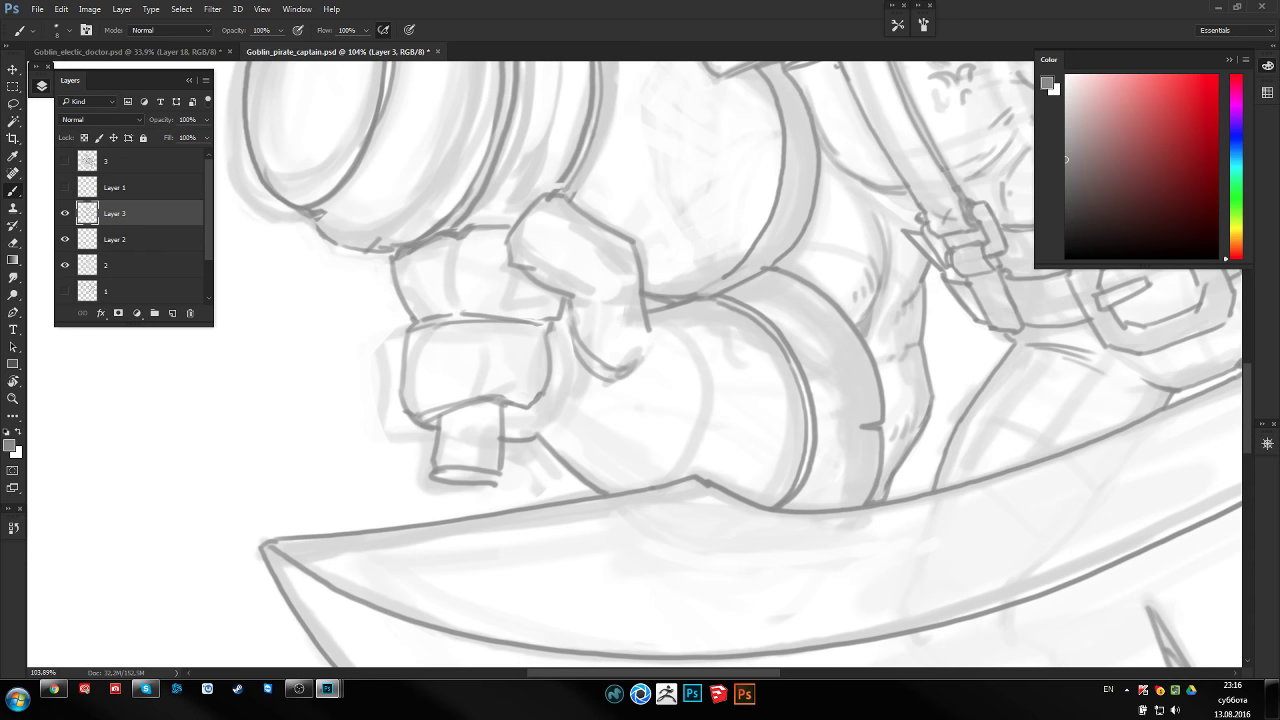
pyautogui.moveTo(472, 228); pyautogui.dragTo(522, 234)
pyautogui.moveTo(514, 329)
pyautogui.mouseDown()
pyautogui.moveTo(502, 339)
pyautogui.moveTo(538, 402)
pyautogui.mouseUp()
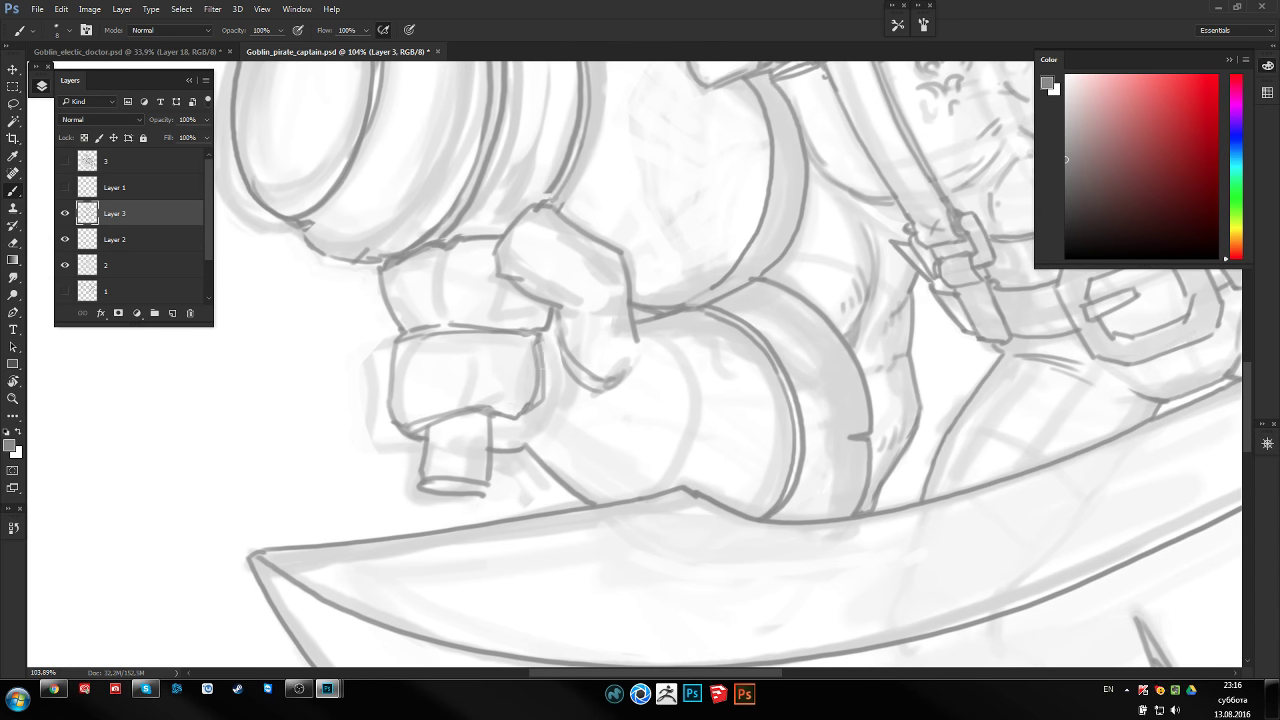
pyautogui.moveTo(551, 329); pyautogui.dragTo(559, 289)
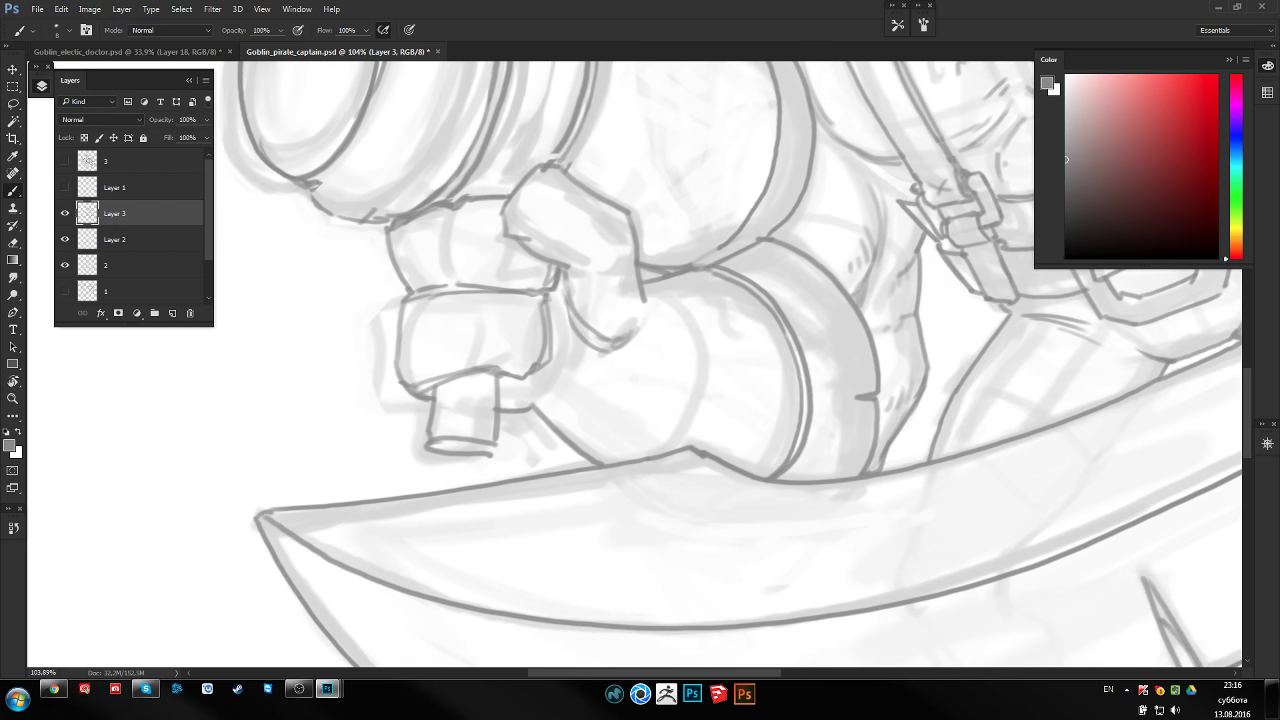
# Reset the canvas rotation and centre the cannon hand and barrel on the left
pyautogui.press('r')
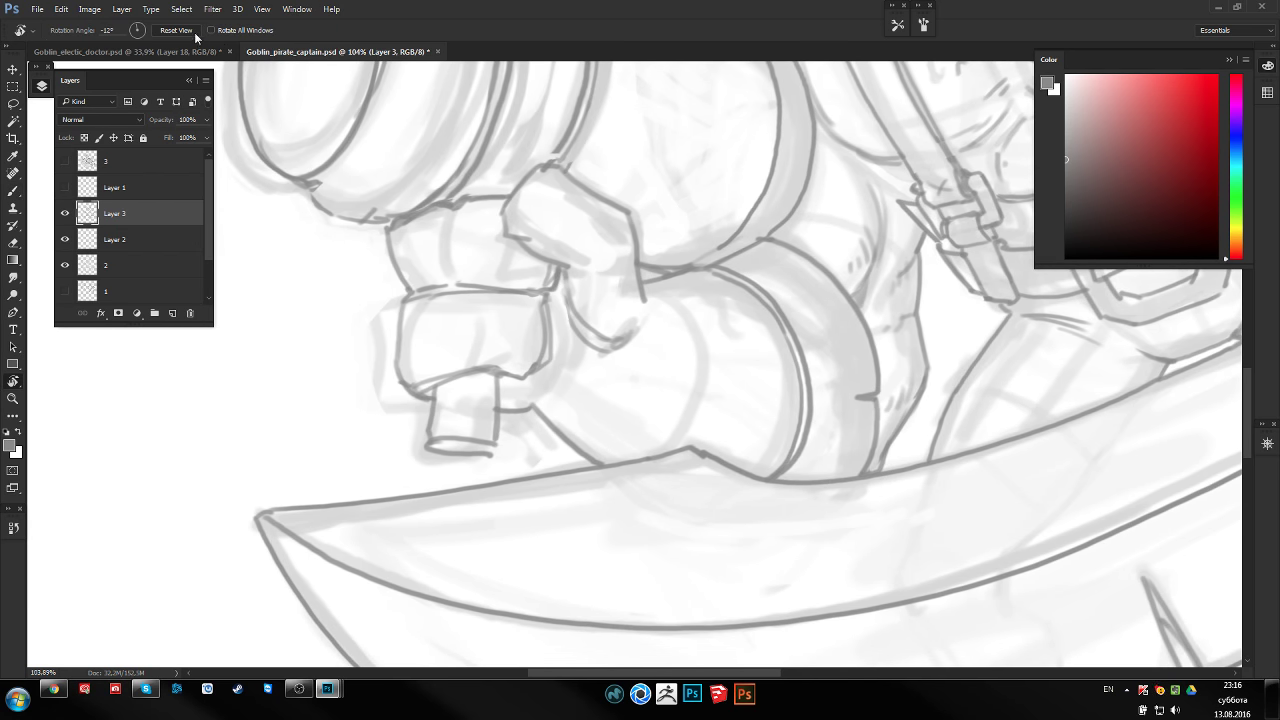
pyautogui.click(190, 30)
pyautogui.hscroll(5, 588, 267)
pyautogui.hscroll(5, 560, 290)
pyautogui.hscroll(3, 514, 323)
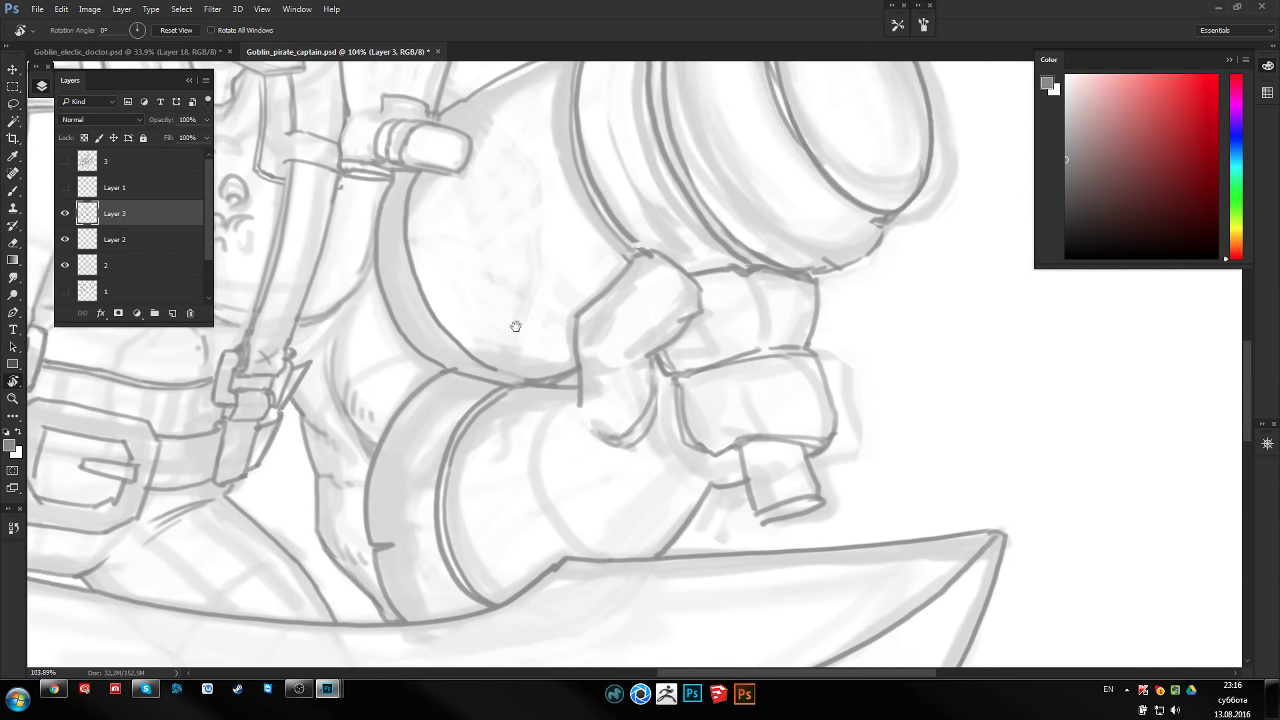
pyautogui.press('b')
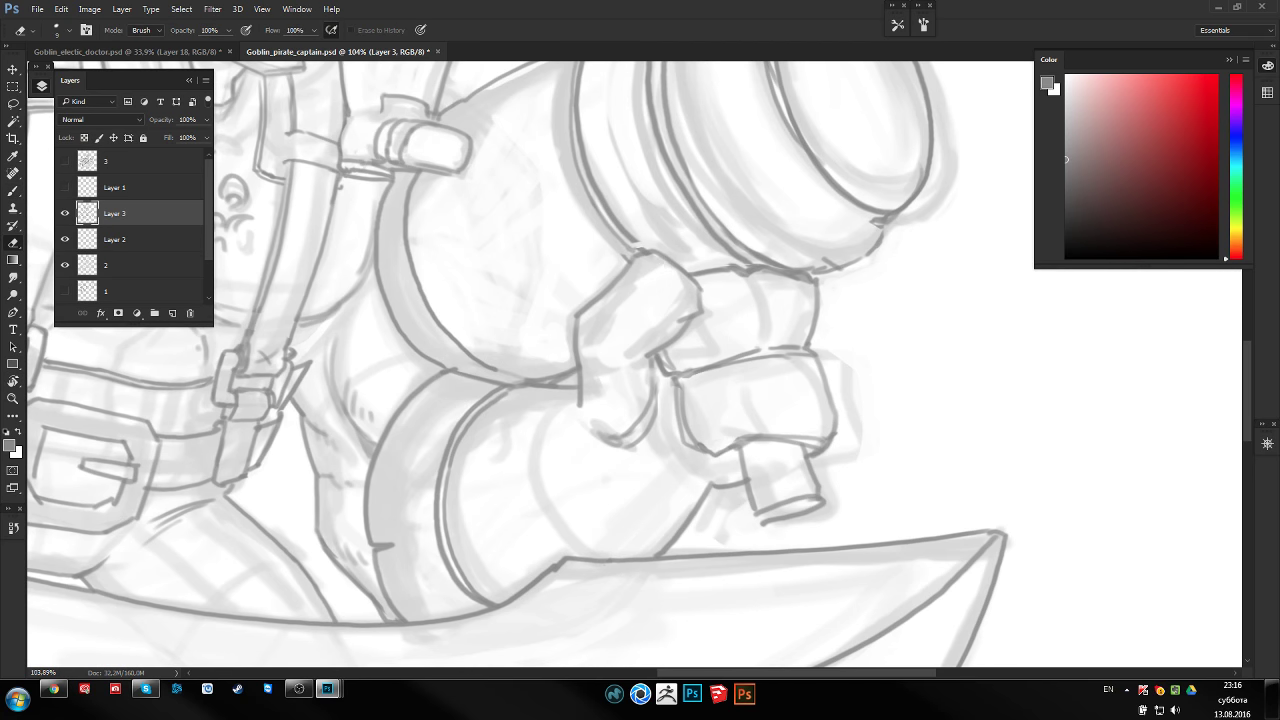
pyautogui.moveTo(655, 260); pyautogui.dragTo(630, 340)
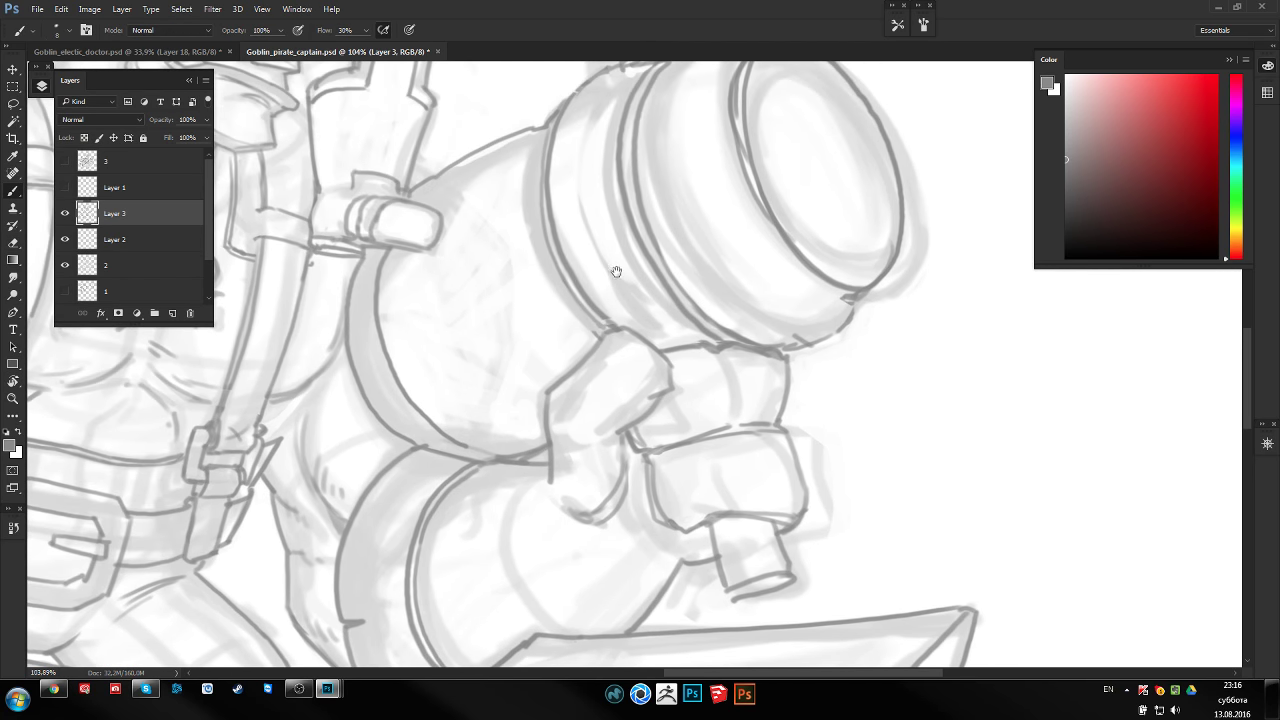
pyautogui.moveTo(615, 272); pyautogui.dragTo(623, 326)
pyautogui.scroll(-3, 880, 155)
pyautogui.press('r')
pyautogui.scroll(-2, 880, 155)
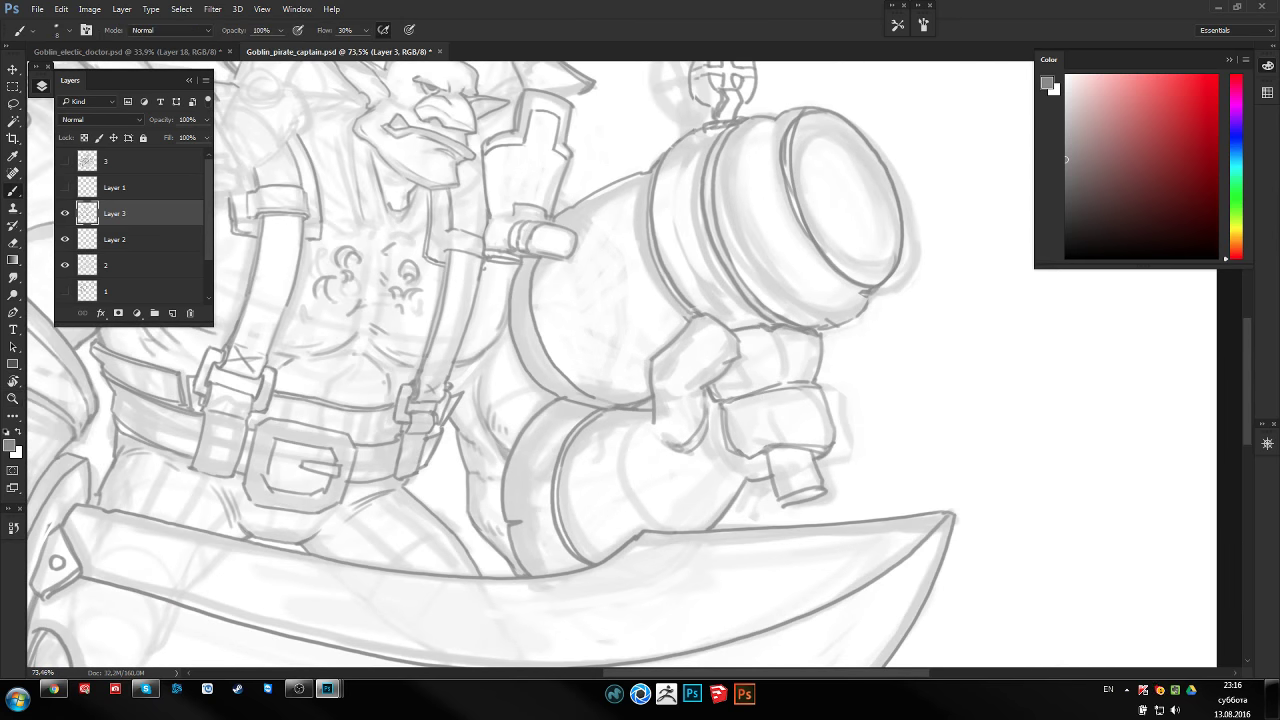
pyautogui.scroll(2, 400, 300)
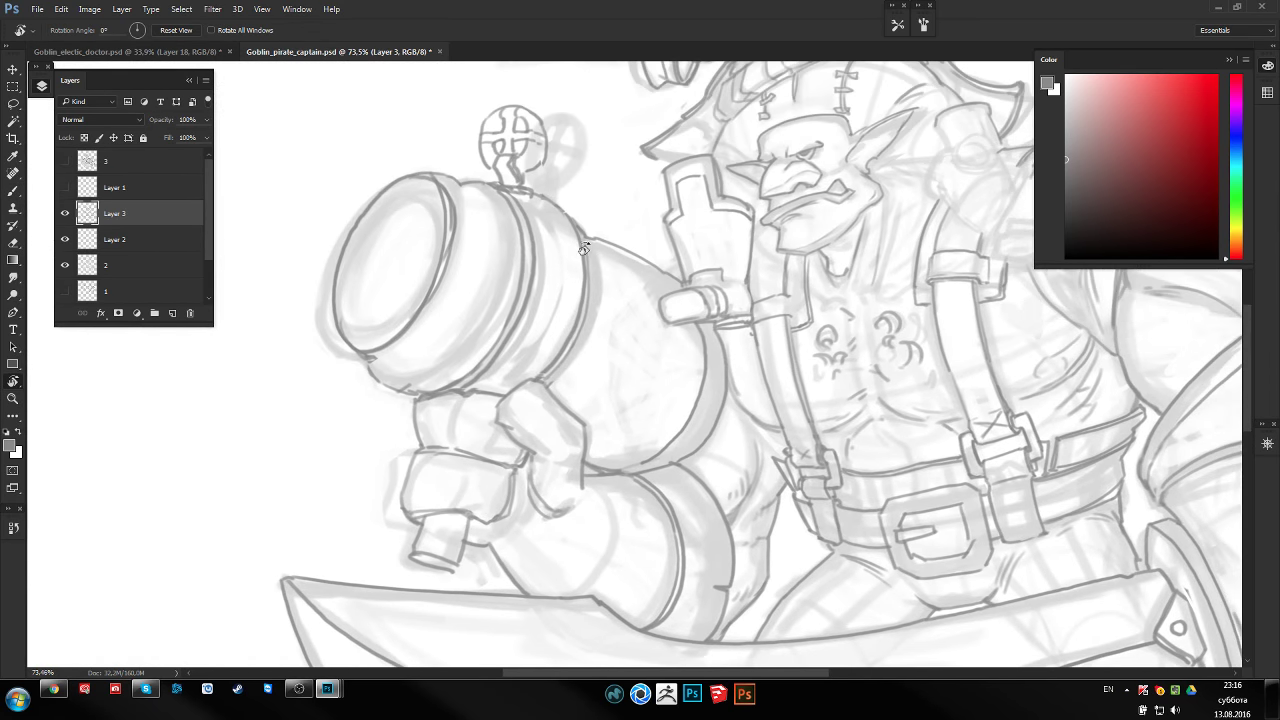
pyautogui.moveTo(250, 120)
pyautogui.mouseDown()
pyautogui.moveTo(550, 195)
pyautogui.moveTo(555, 273)
pyautogui.mouseUp()
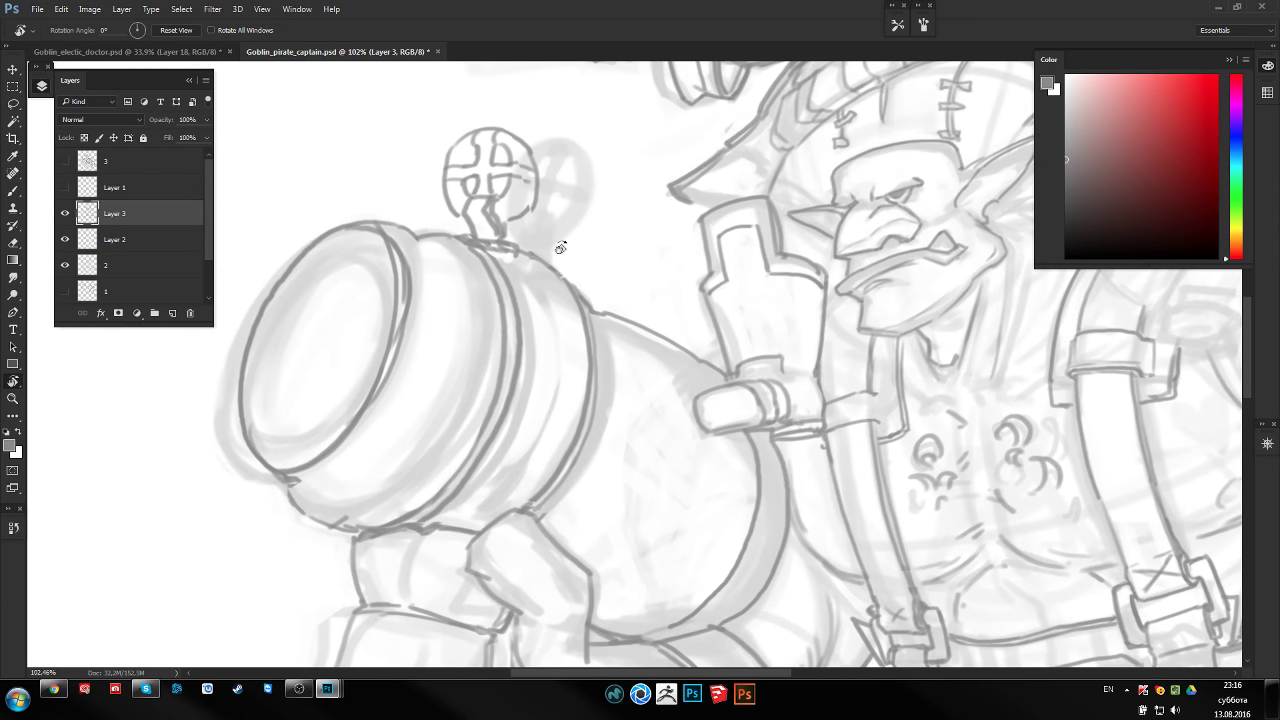
# Lasso-select the small round crossed ornament on top of the cannon
pyautogui.press('l')
pyautogui.scroll(-4, 531, 197)
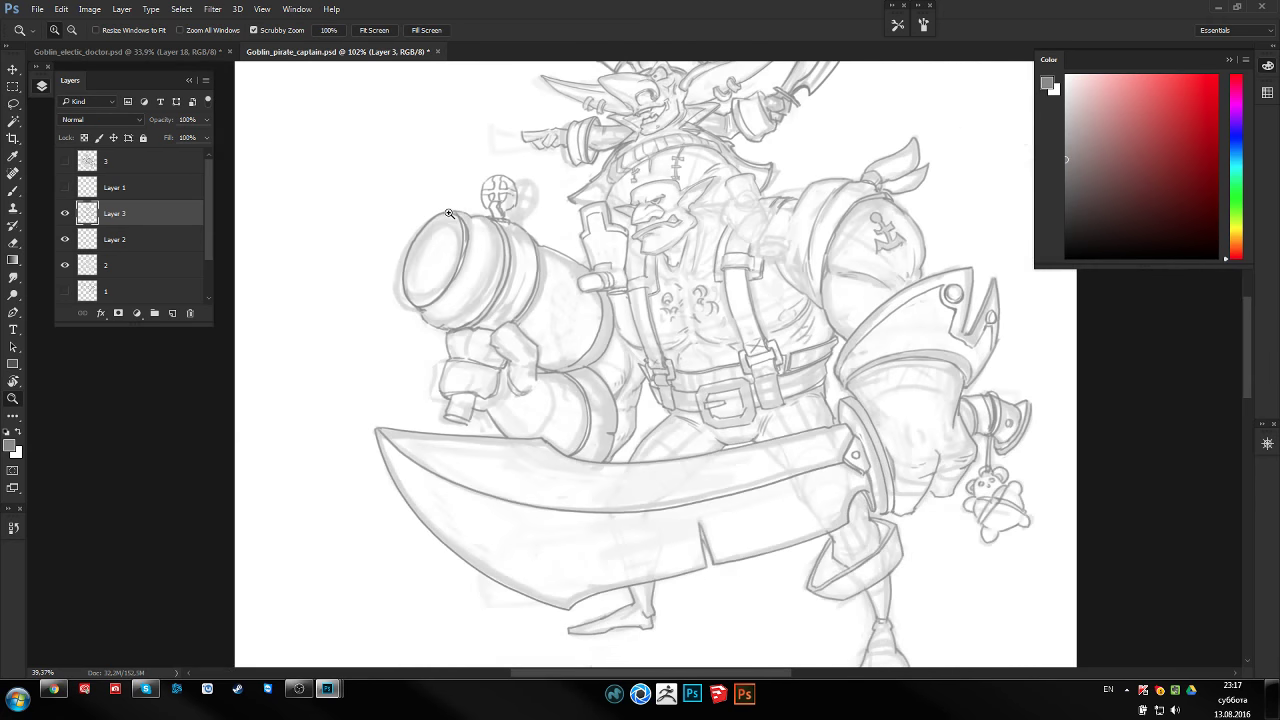
pyautogui.scroll(1, 480, 215)
pyautogui.scroll(2, 480, 215)
pyautogui.moveTo(459, 215)
pyautogui.mouseDown()
pyautogui.moveTo(563, 266)
pyautogui.moveTo(486, 150)
pyautogui.mouseUp()
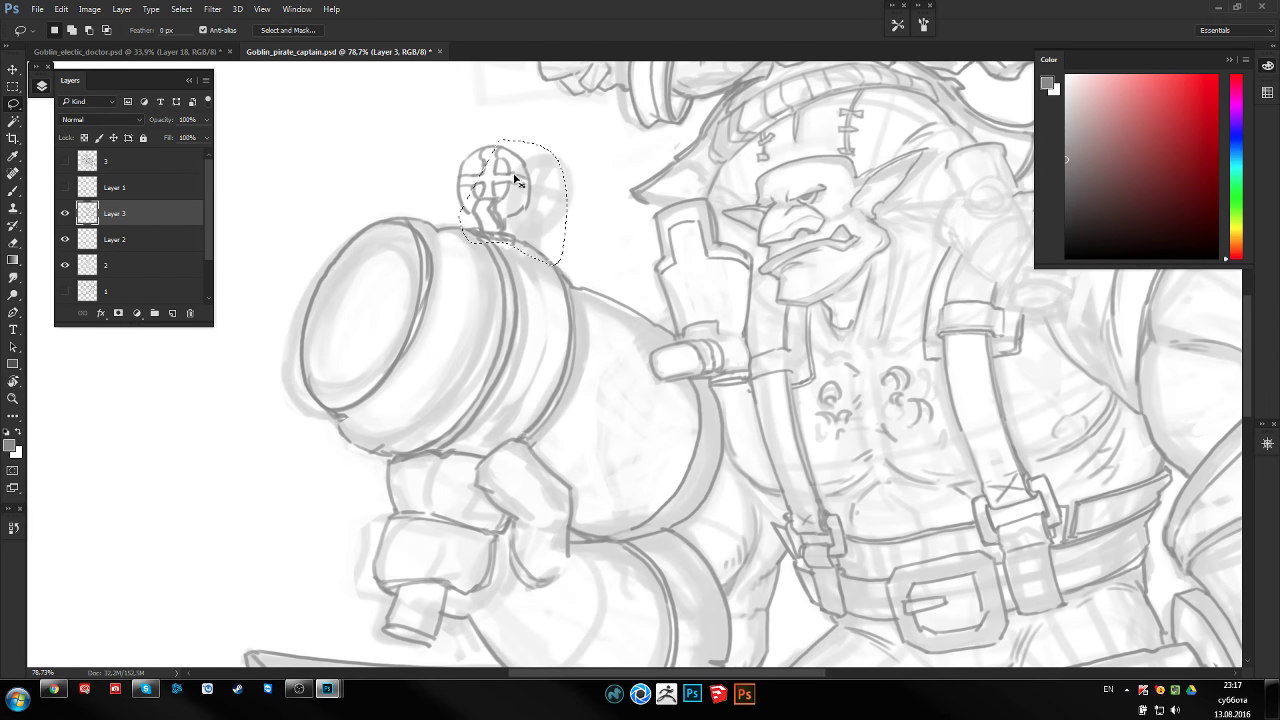
pyautogui.hotkey('ctrl', 't')
pyautogui.moveTo(608, 234)
pyautogui.mouseDown()
pyautogui.moveTo(570, 160)
pyautogui.moveTo(585, 226)
pyautogui.moveTo(623, 200)
pyautogui.mouseUp()
pyautogui.press('Return')
# Rotate the ornament about 8°, skew it and enlarge it to roughly 107%, then deselect
pyautogui.hotkey('ctrl', 't')
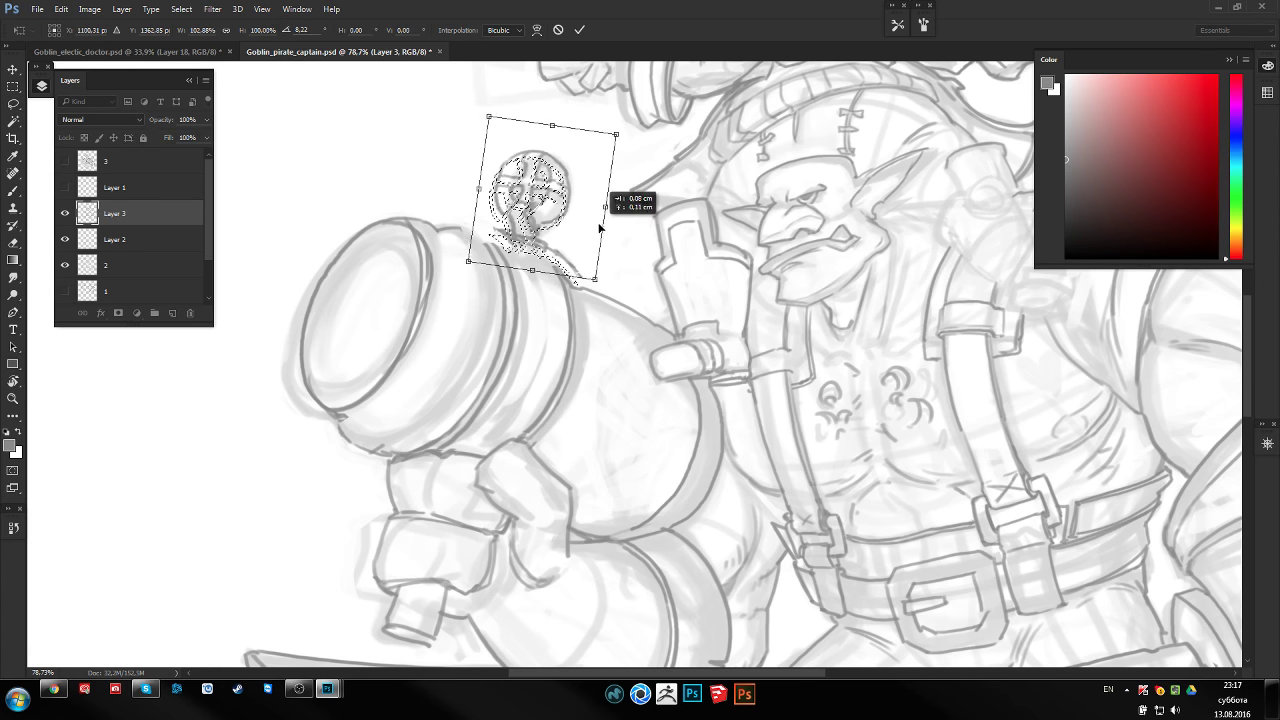
pyautogui.moveTo(543, 257); pyautogui.dragTo(537, 279)
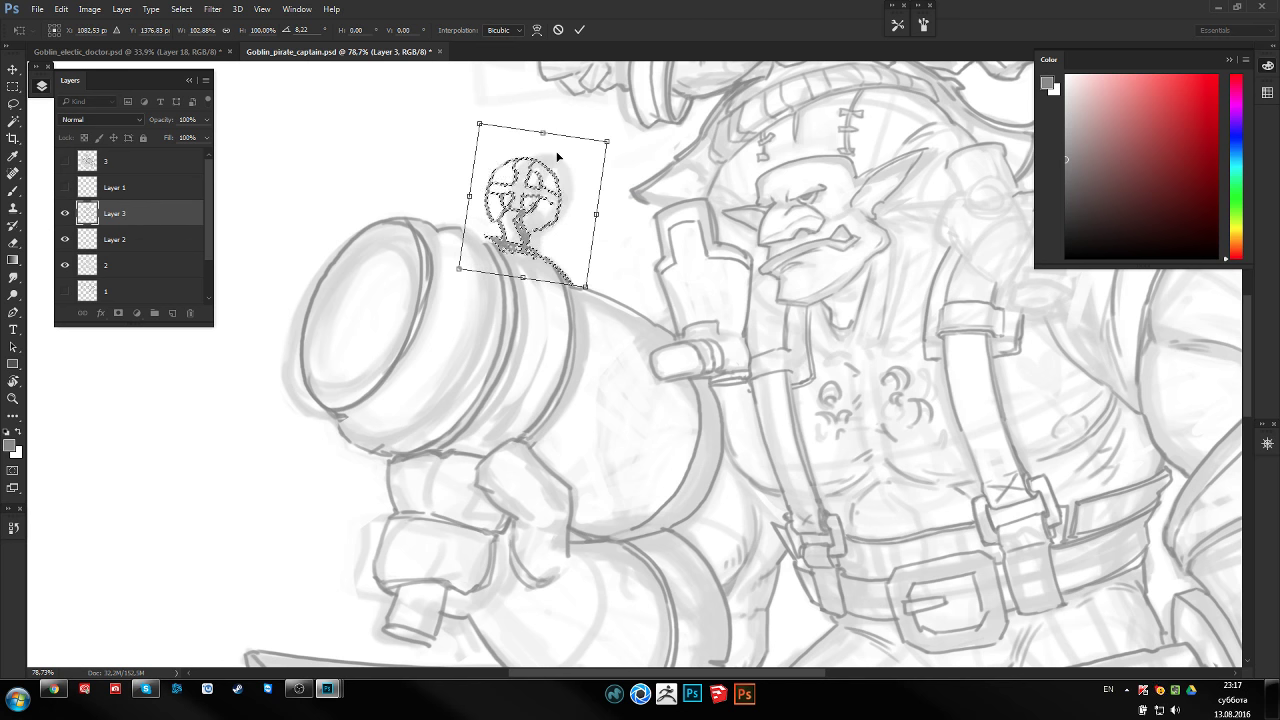
pyautogui.moveTo(608, 140)
pyautogui.mouseDown()
pyautogui.moveTo(623, 149)
pyautogui.moveTo(620, 122)
pyautogui.mouseUp()
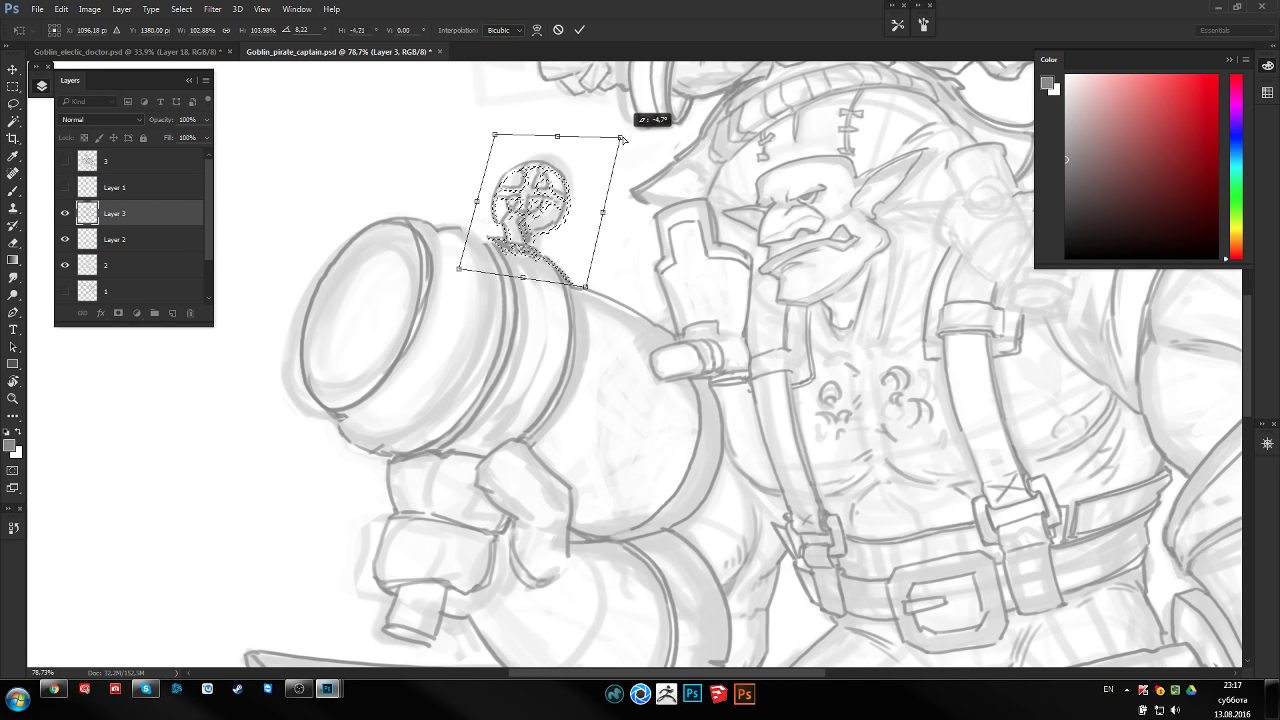
pyautogui.moveTo(586, 171); pyautogui.dragTo(575, 177)
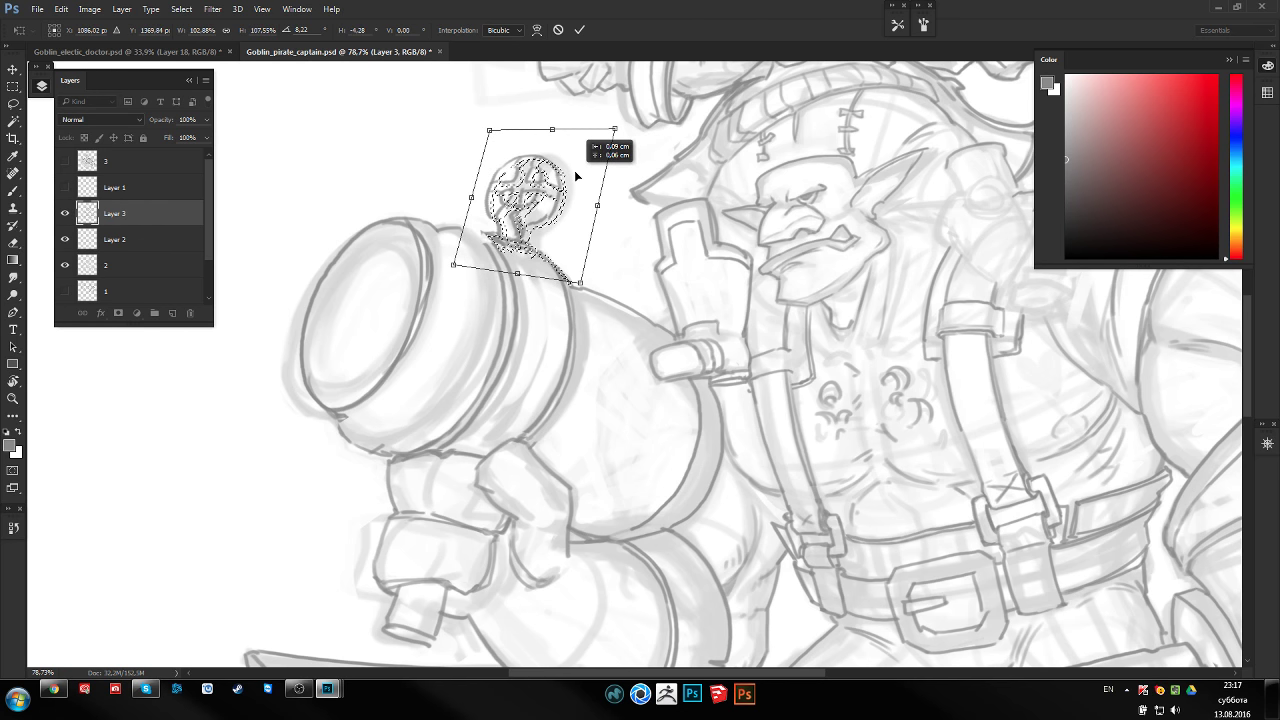
pyautogui.press('Return')
pyautogui.hotkey('ctrl', 'd')
# Mirror the canvas view and shift it to check the ornament's proportions
pyautogui.hotkey('ctrl', 'shift', 'h')
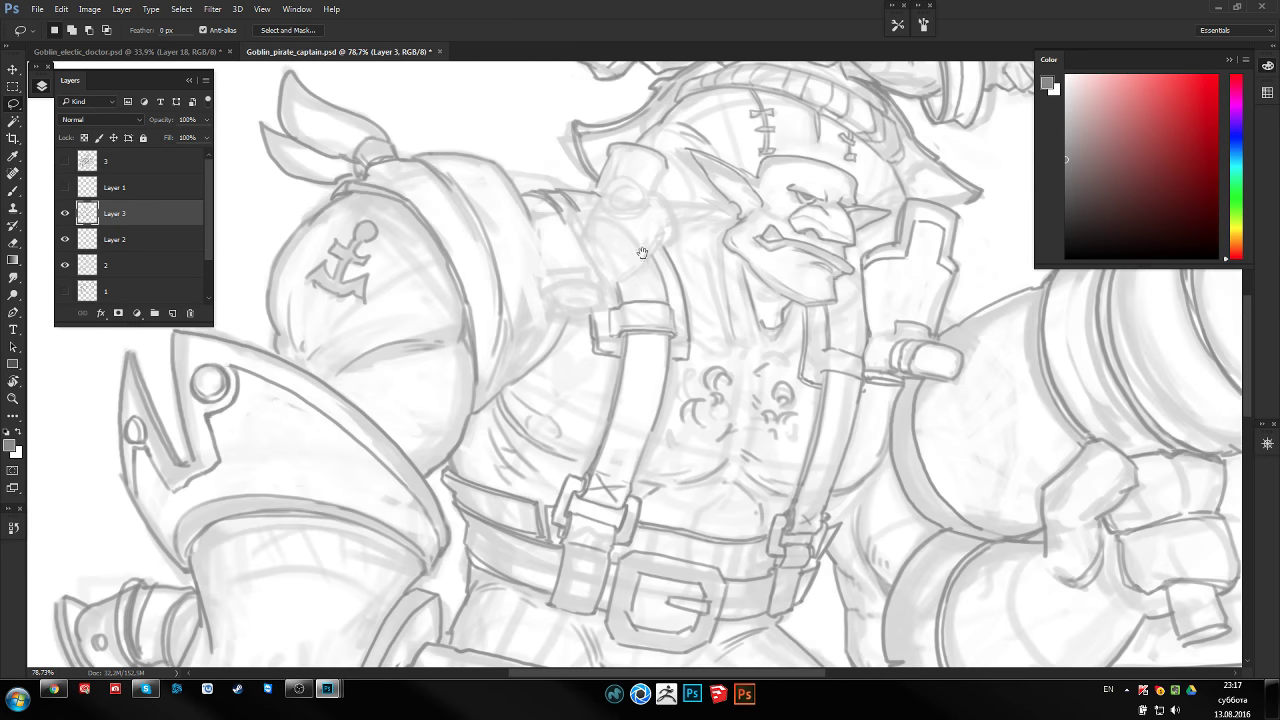
pyautogui.moveTo(657, 263); pyautogui.dragTo(623, 356)
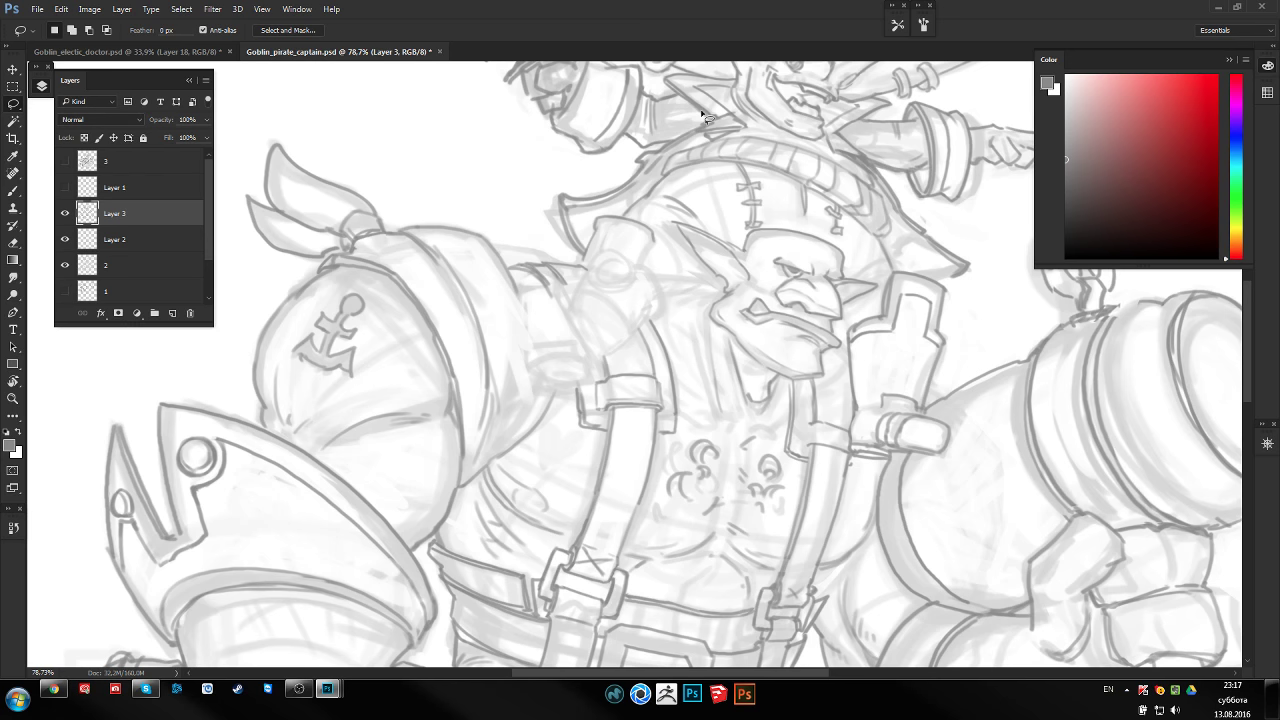
pyautogui.moveTo(636, 288); pyautogui.dragTo(638, 256)
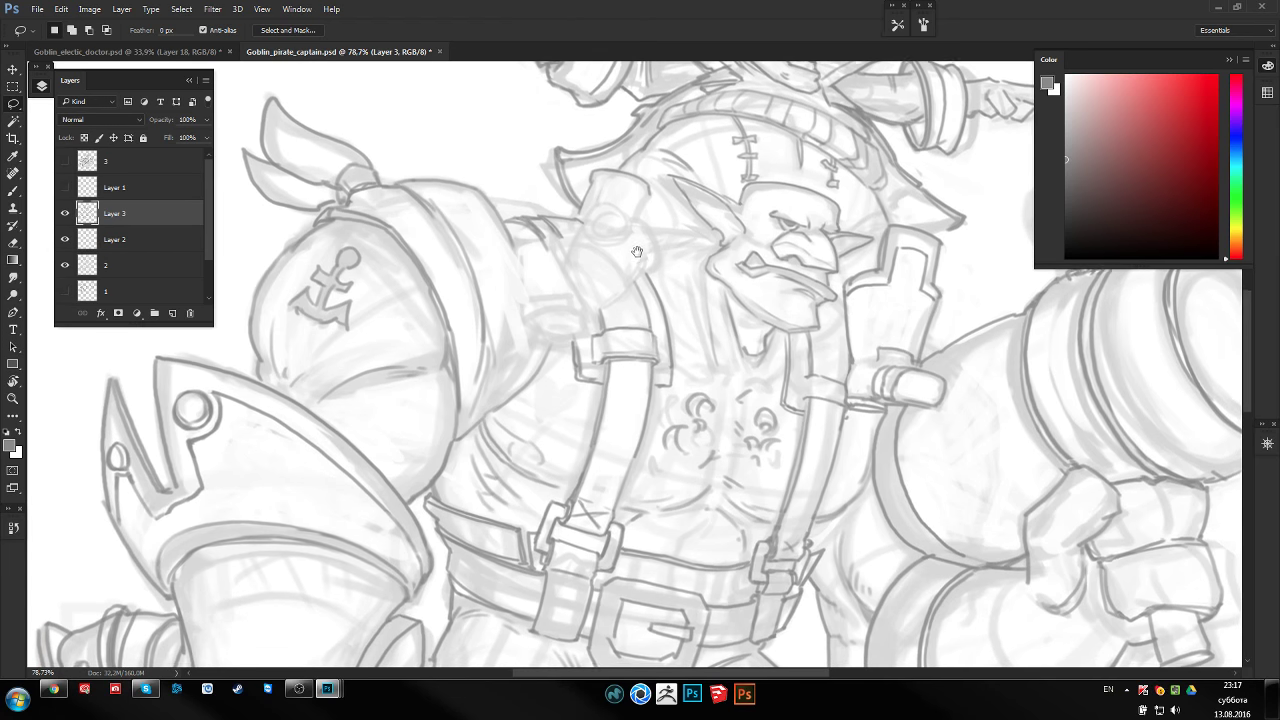
pyautogui.moveTo(641, 290)
pyautogui.mouseDown()
pyautogui.moveTo(641, 266)
pyautogui.moveTo(628, 264)
pyautogui.mouseUp()
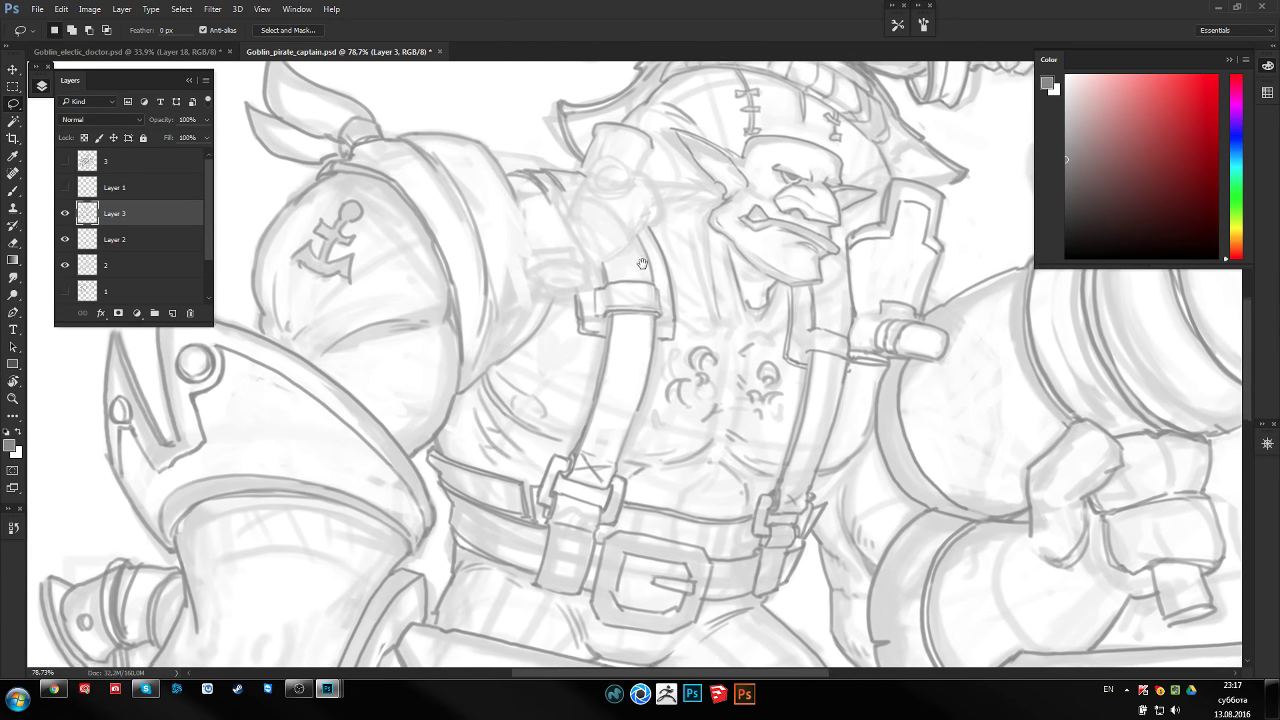
# Unmirror the canvas and zoom the view onto the goblin captain's face
pyautogui.hotkey('ctrl', 'shift', 'h')
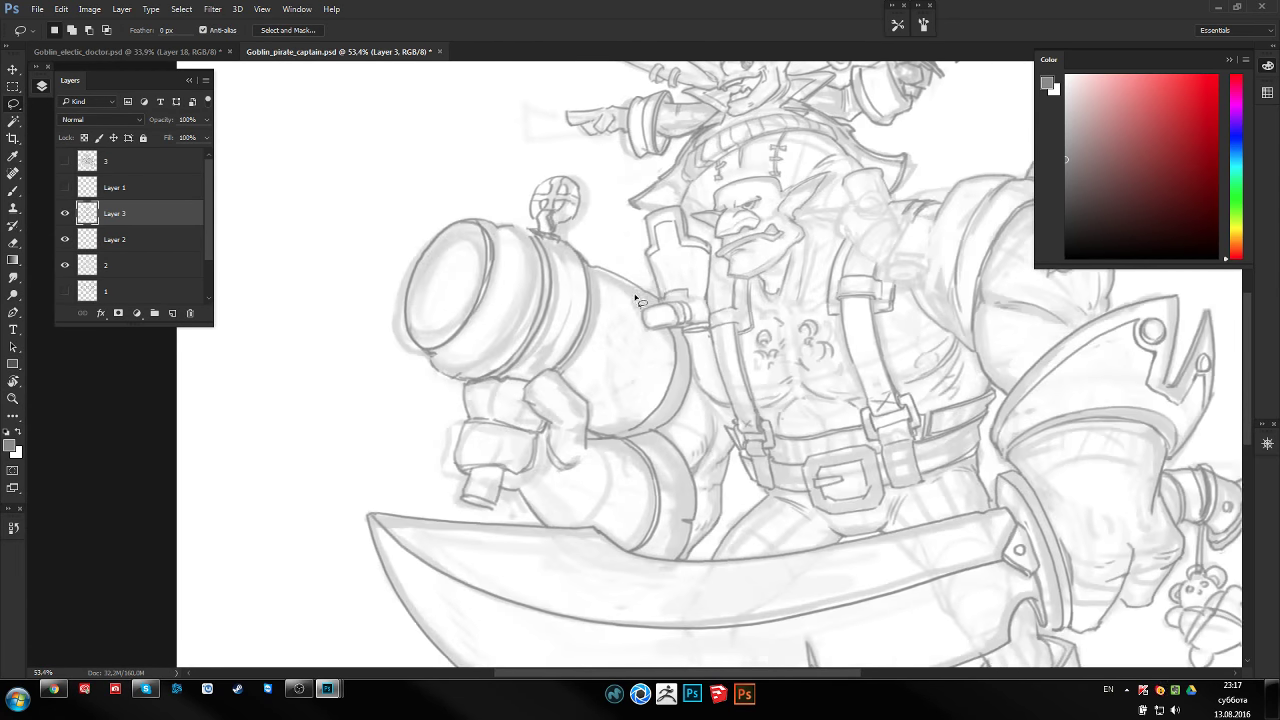
pyautogui.moveTo(628, 283)
pyautogui.mouseDown()
pyautogui.moveTo(512, 324)
pyautogui.moveTo(540, 288)
pyautogui.mouseUp()
pyautogui.press('l')
pyautogui.press('e')
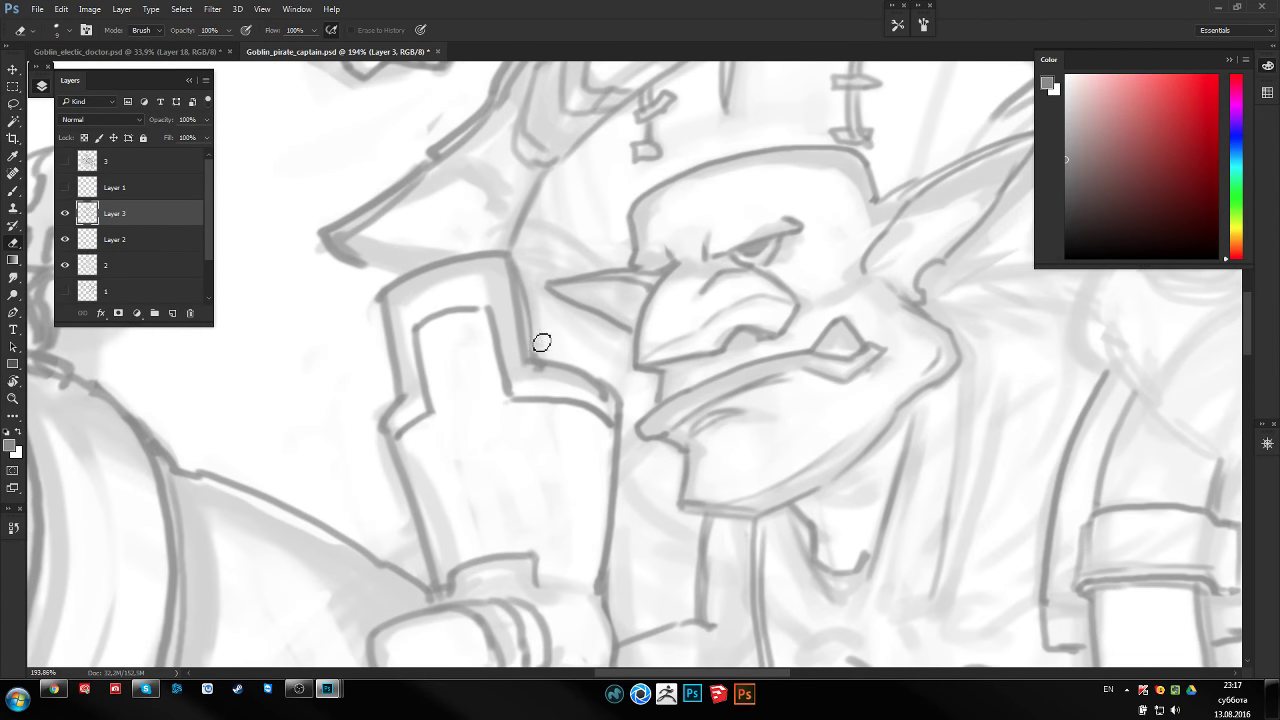
pyautogui.press('b')
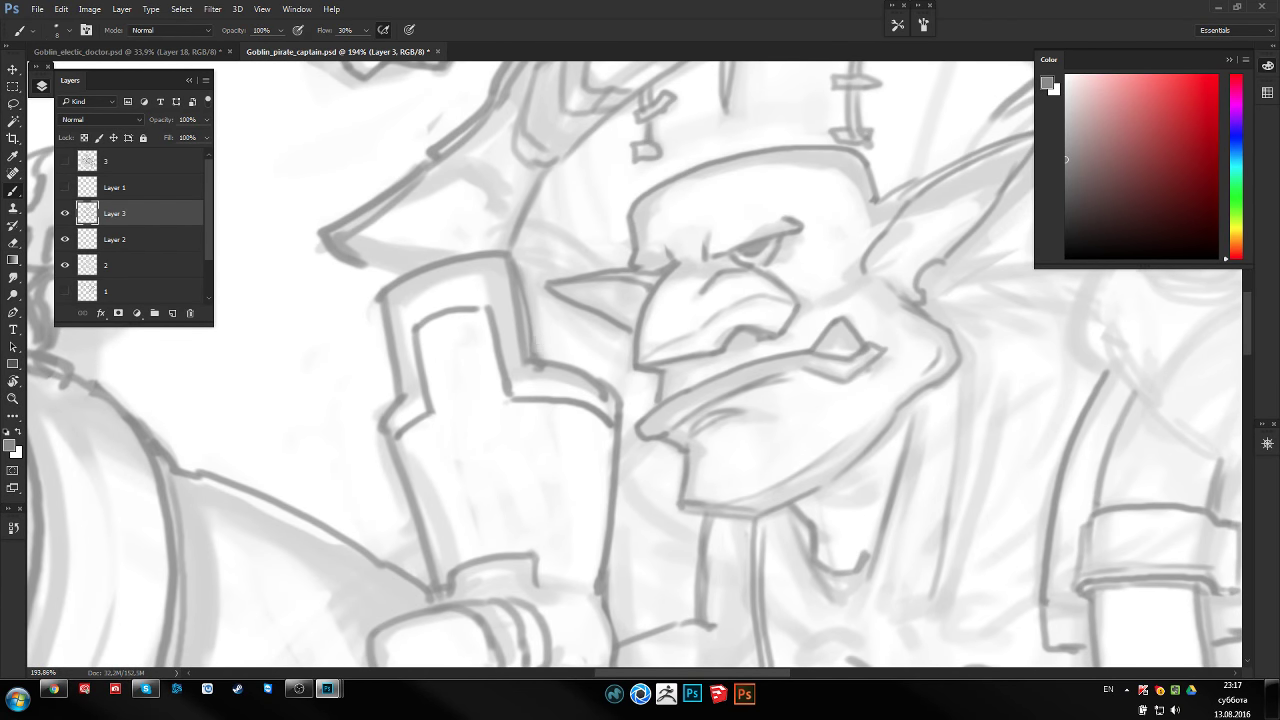
pyautogui.scroll(-1, 540, 362)
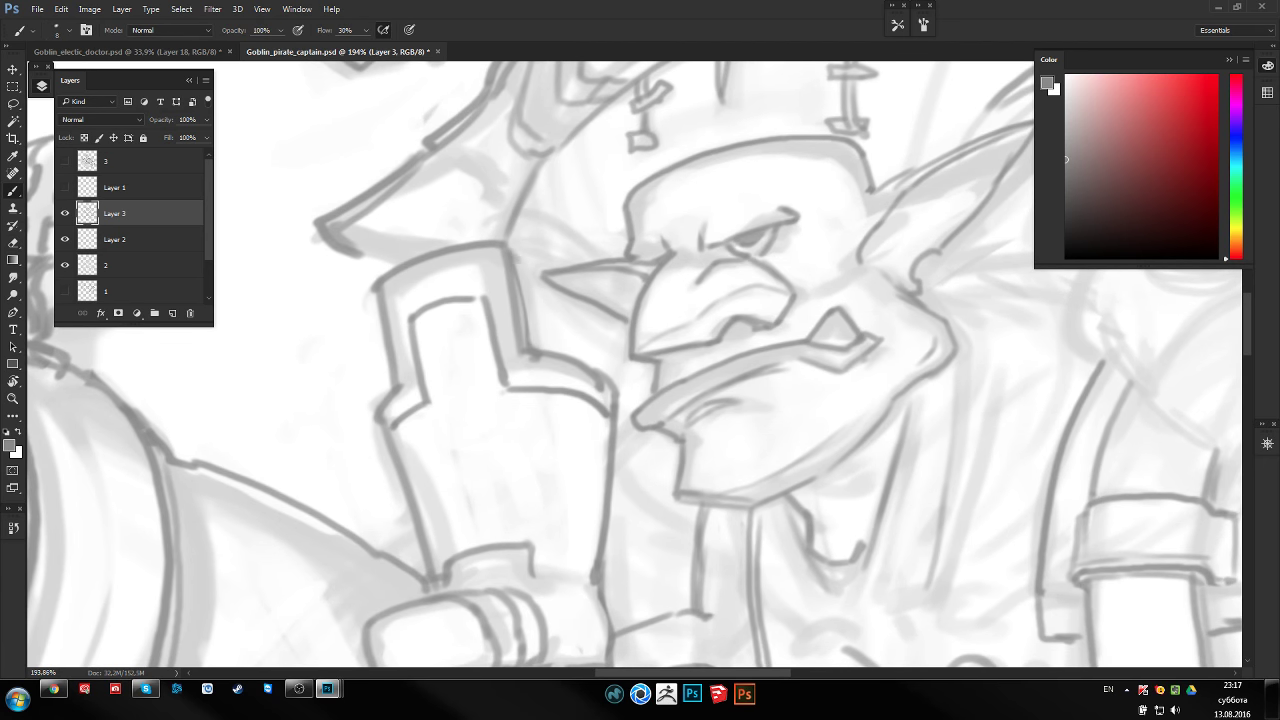
pyautogui.scroll(-1, 518, 337)
pyautogui.scroll(-1, 548, 263)
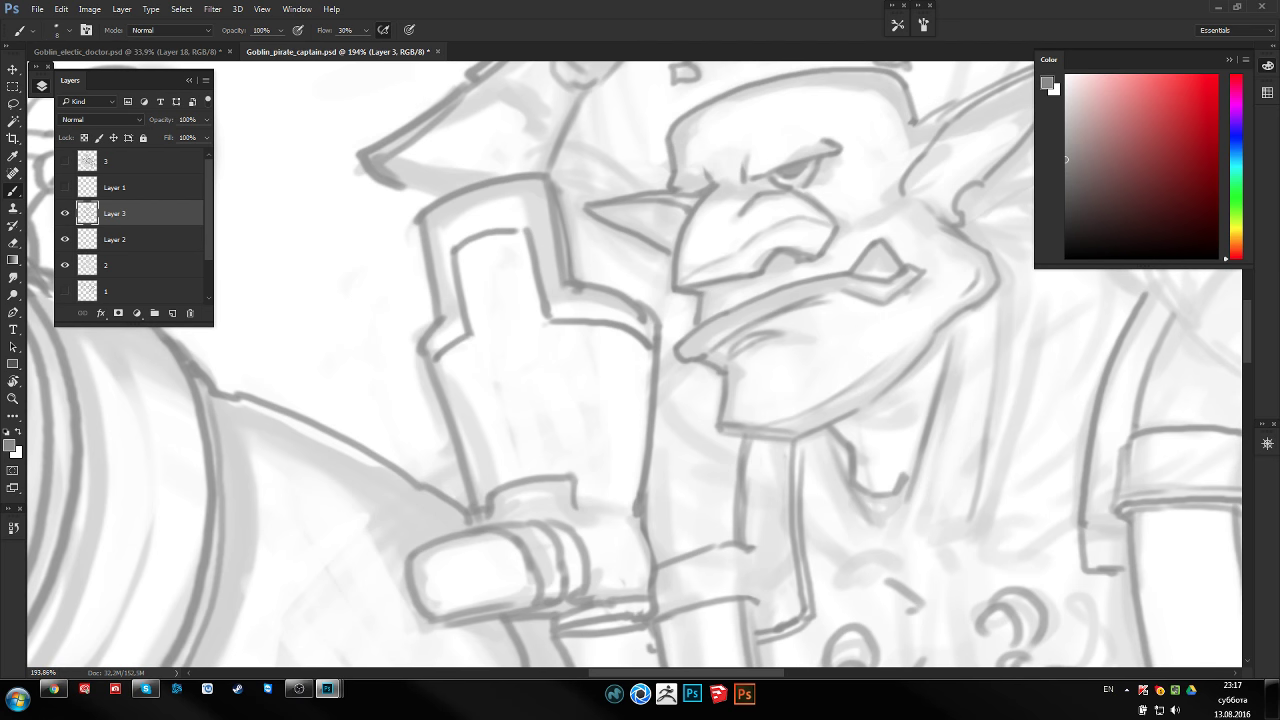
pyautogui.press('z')
pyautogui.moveTo(540, 315); pyautogui.dragTo(511, 315)
pyautogui.scroll(-1, 511, 315)
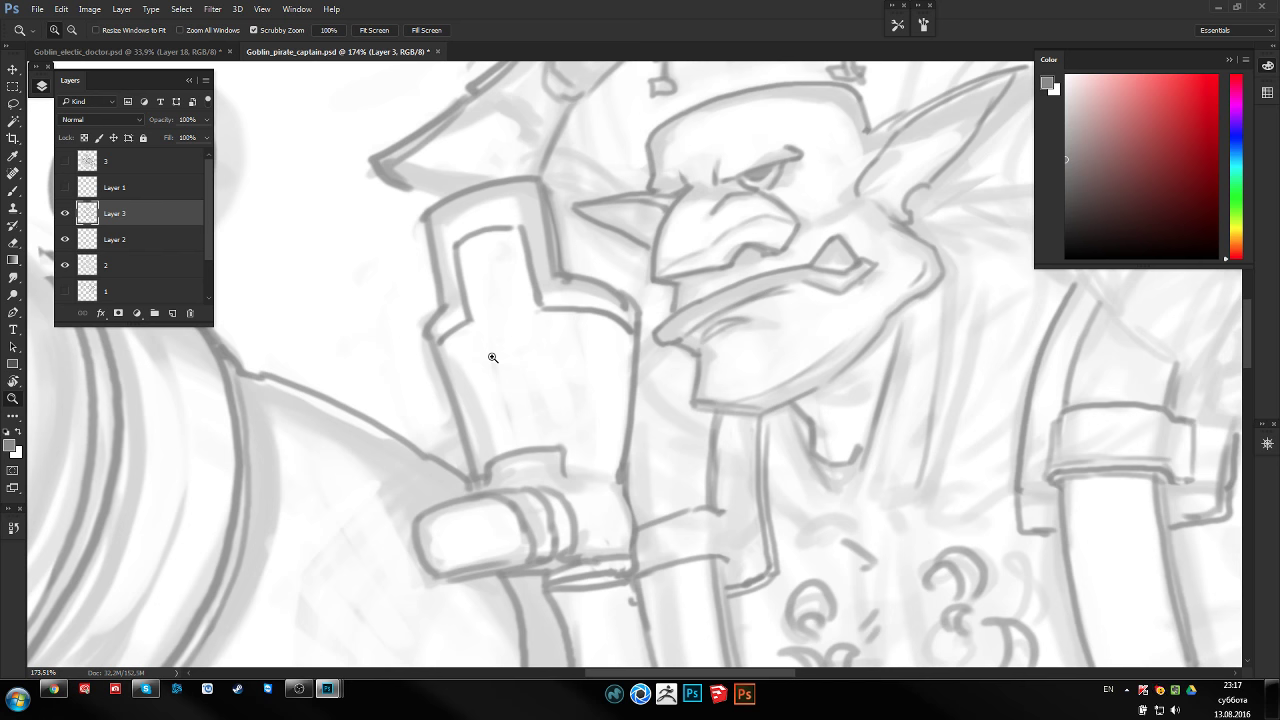
pyautogui.moveTo(542, 318); pyautogui.dragTo(534, 324)
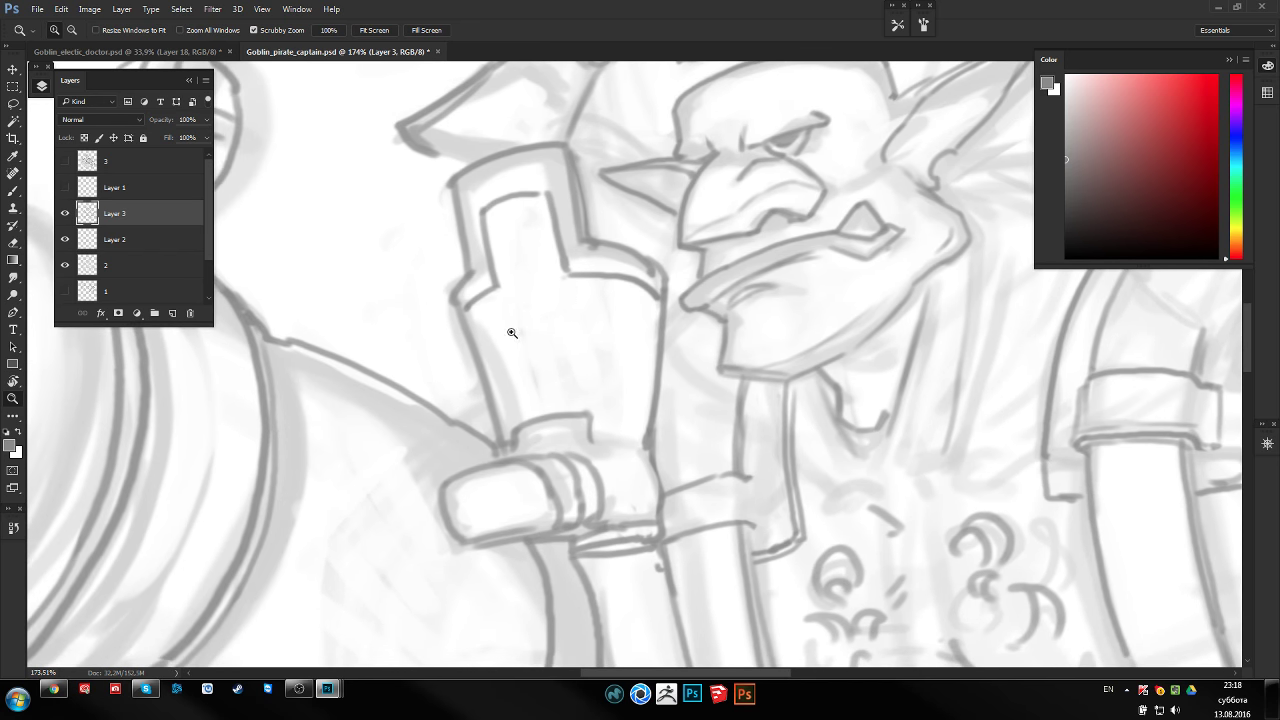
# Reframe the face in view, toggling between the eraser and brush
pyautogui.press('e')
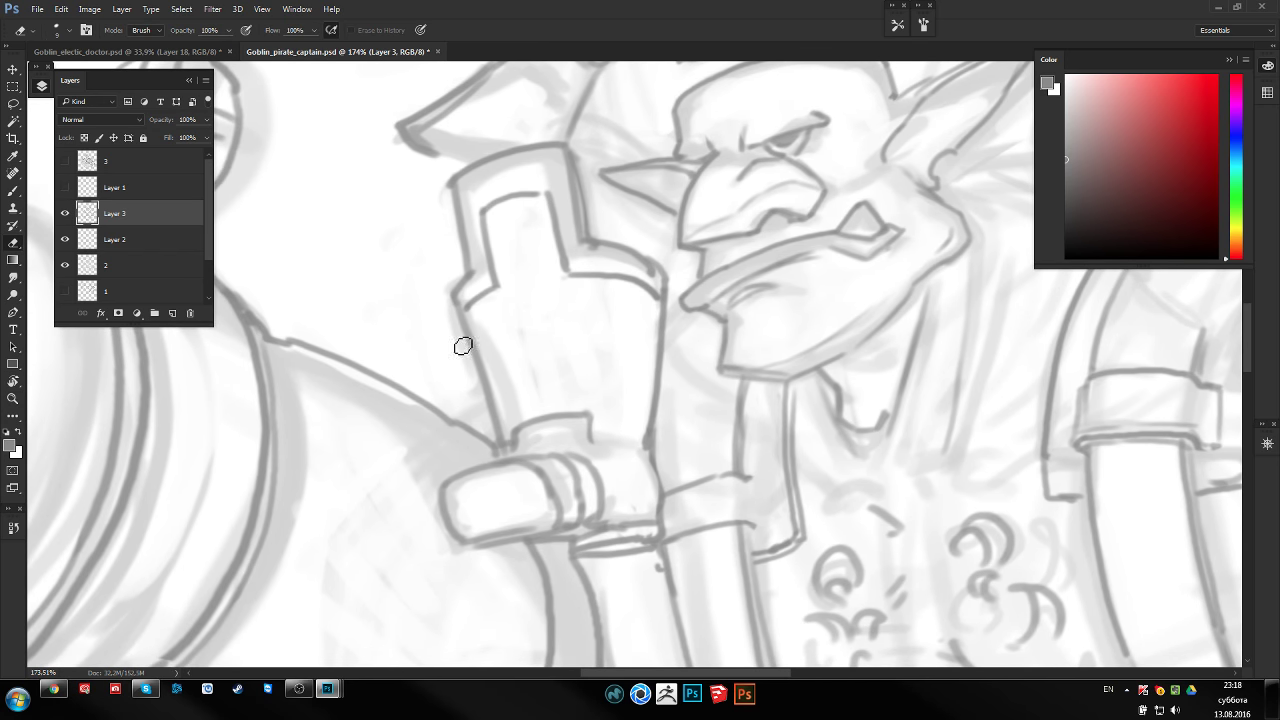
pyautogui.moveTo(634, 364); pyautogui.dragTo(624, 392)
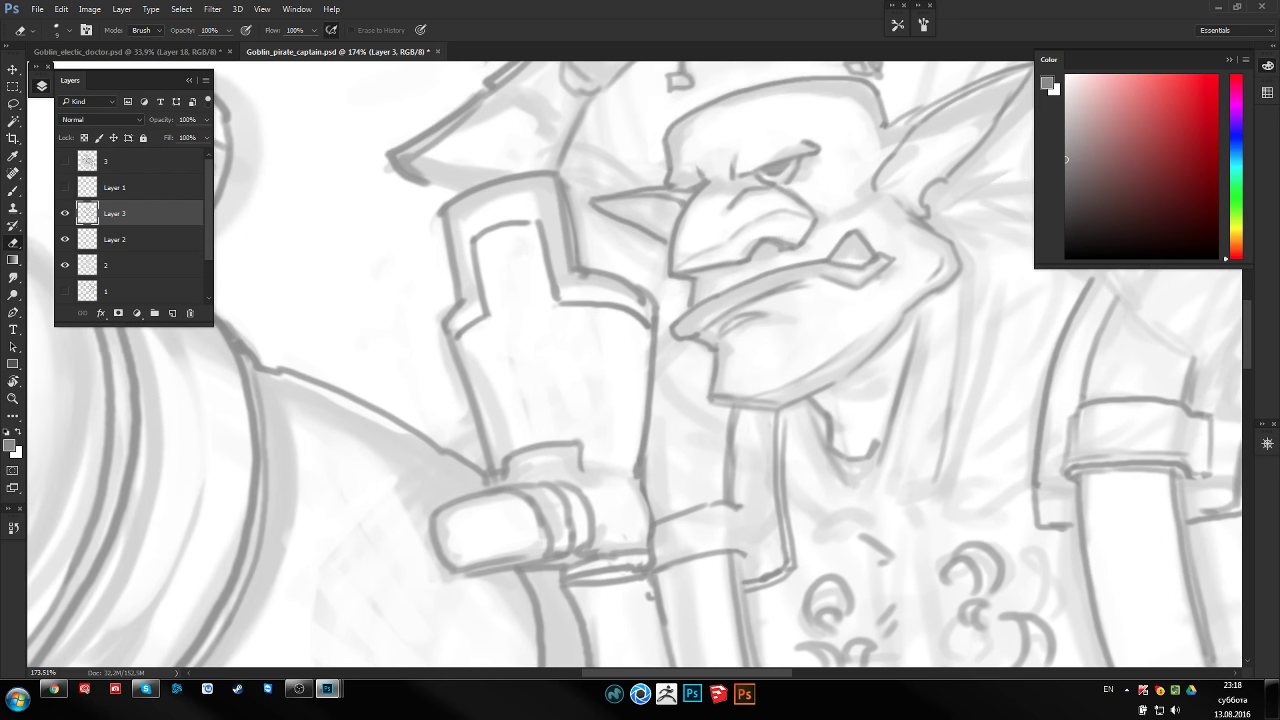
pyautogui.press('b')
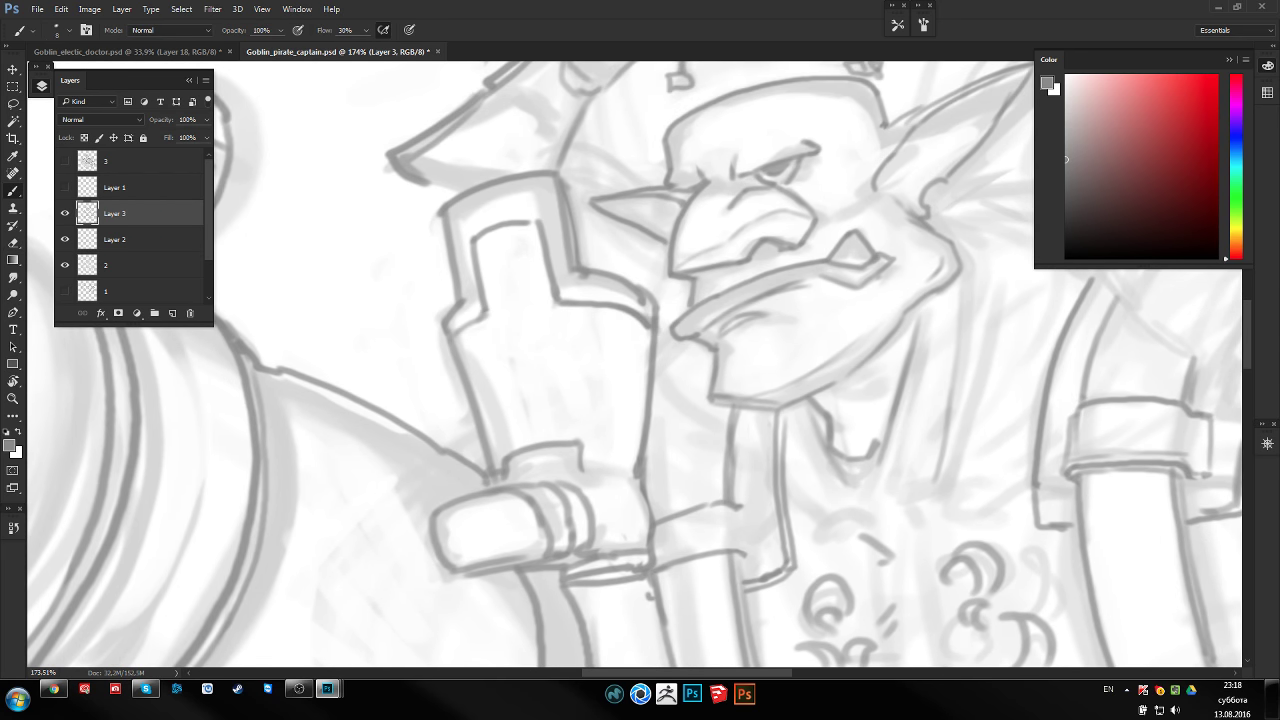
pyautogui.scroll(-5, 666, 343)
pyautogui.press('z')
pyautogui.scroll(1, 649, 274)
pyautogui.scroll(1, 649, 274)
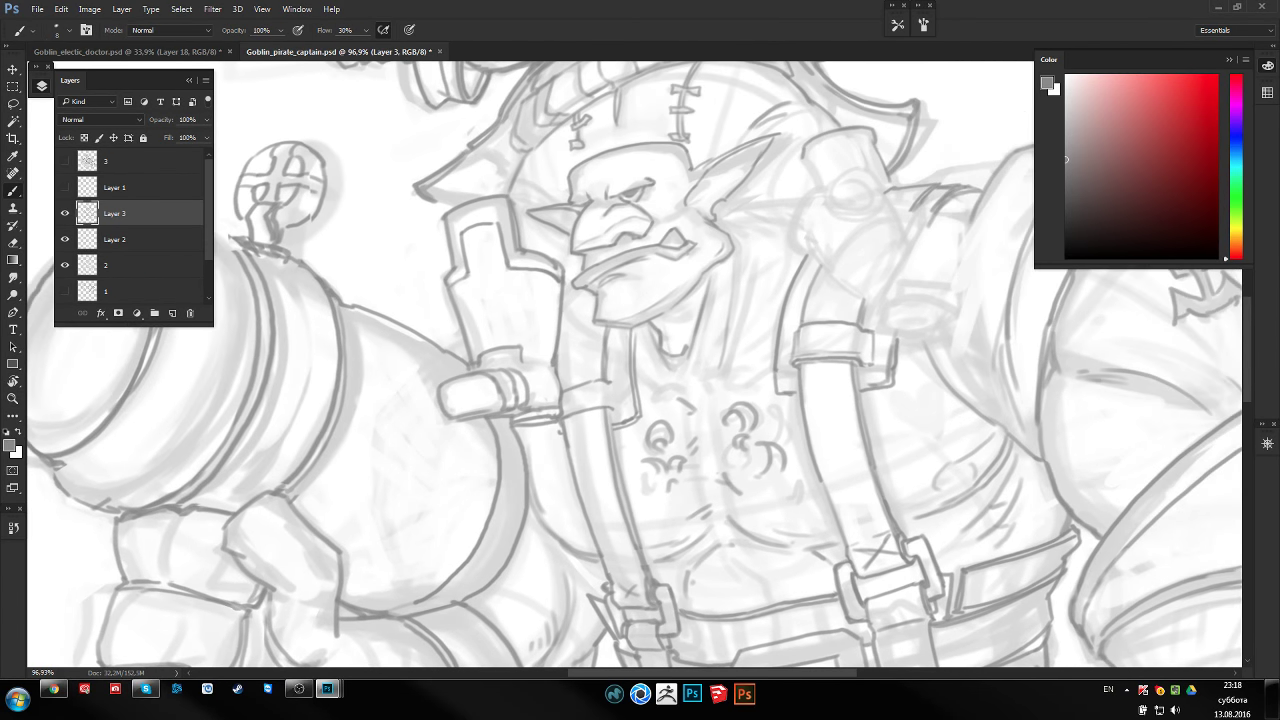
pyautogui.scroll(2, 649, 274)
pyautogui.press('b')
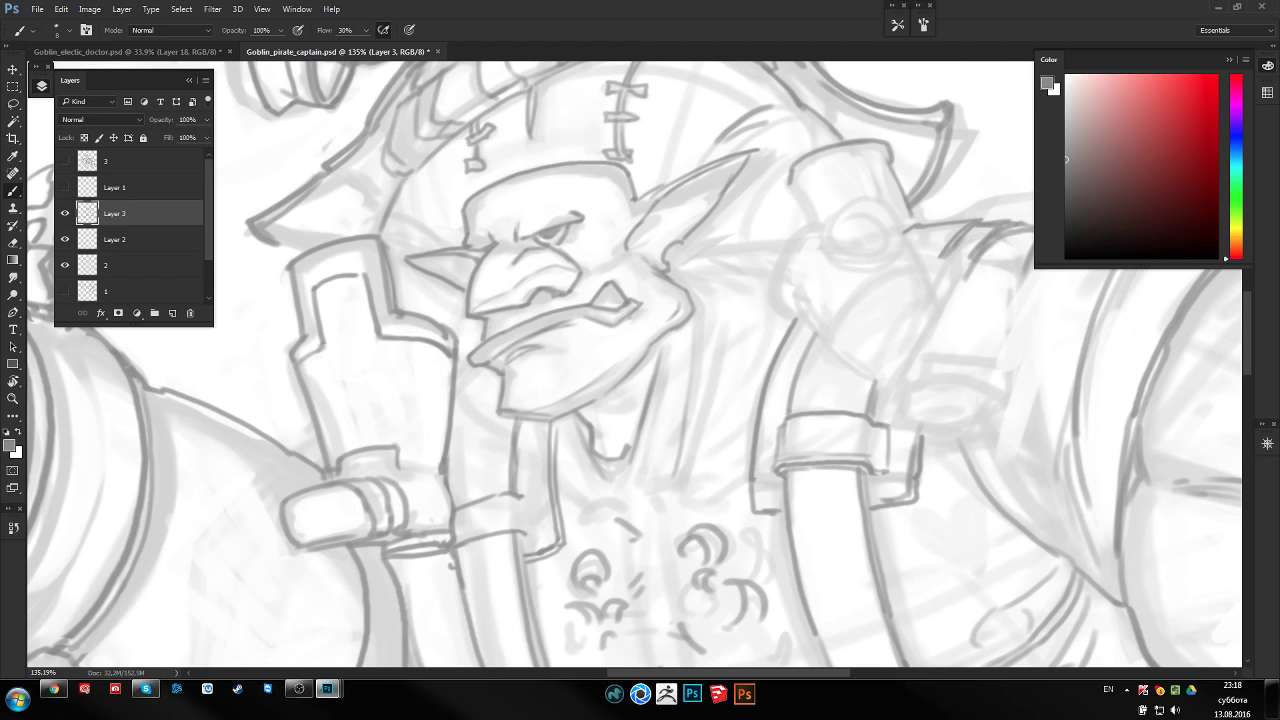
pyautogui.scroll(2, 503, 324)
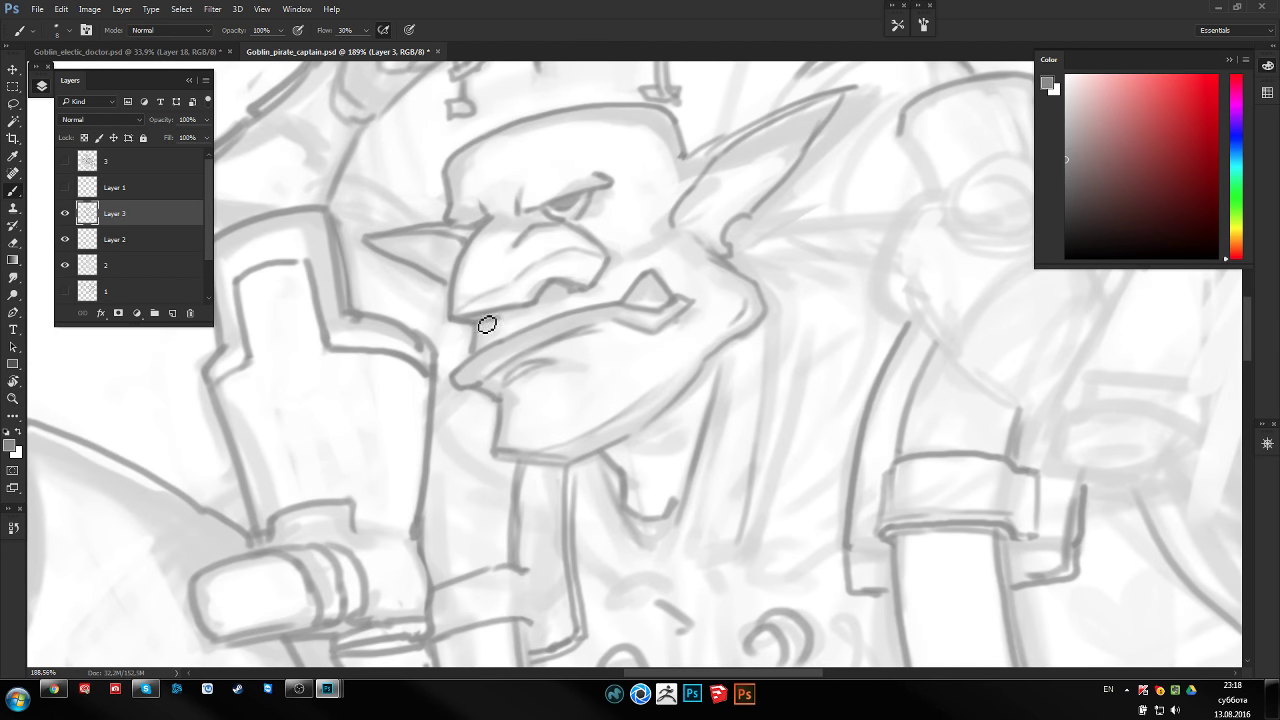
pyautogui.moveTo(578, 310); pyautogui.dragTo(513, 388)
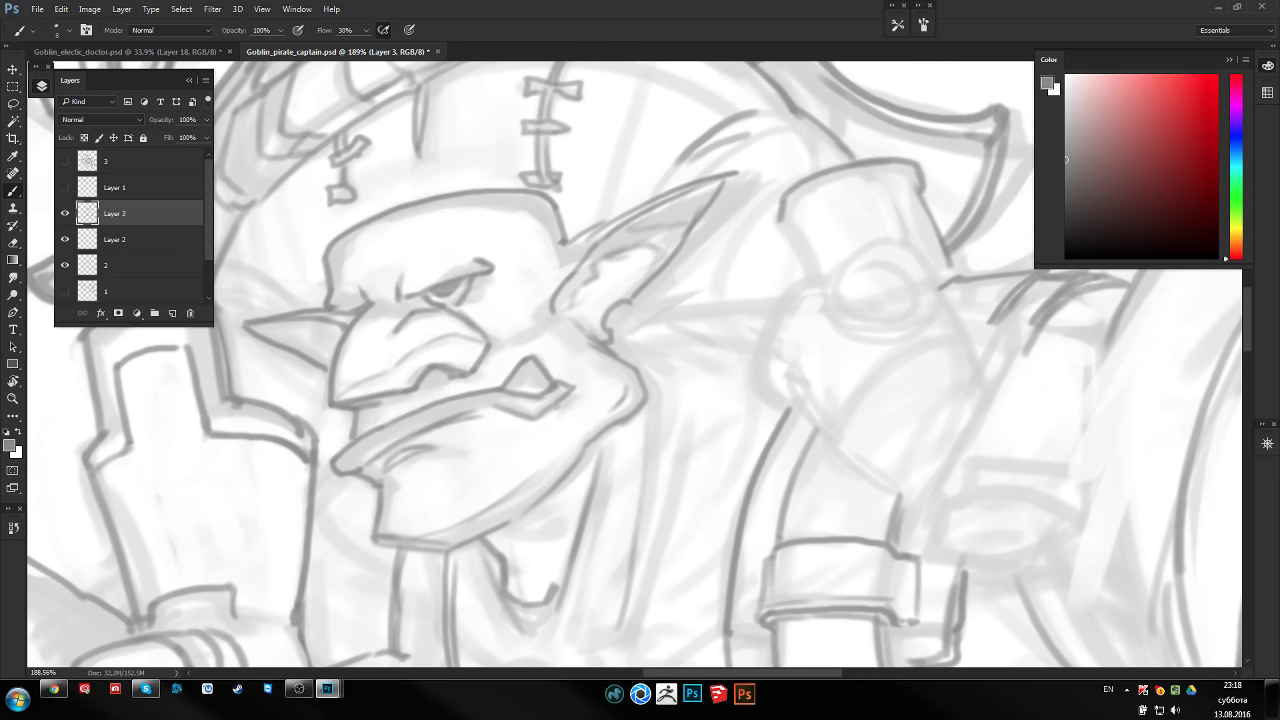
# Zoom in close on the goblin's face and pointed ear
pyautogui.moveTo(560, 300)
pyautogui.mouseDown()
pyautogui.moveTo(614, 270)
pyautogui.moveTo(549, 256)
pyautogui.moveTo(564, 241)
pyautogui.mouseUp()
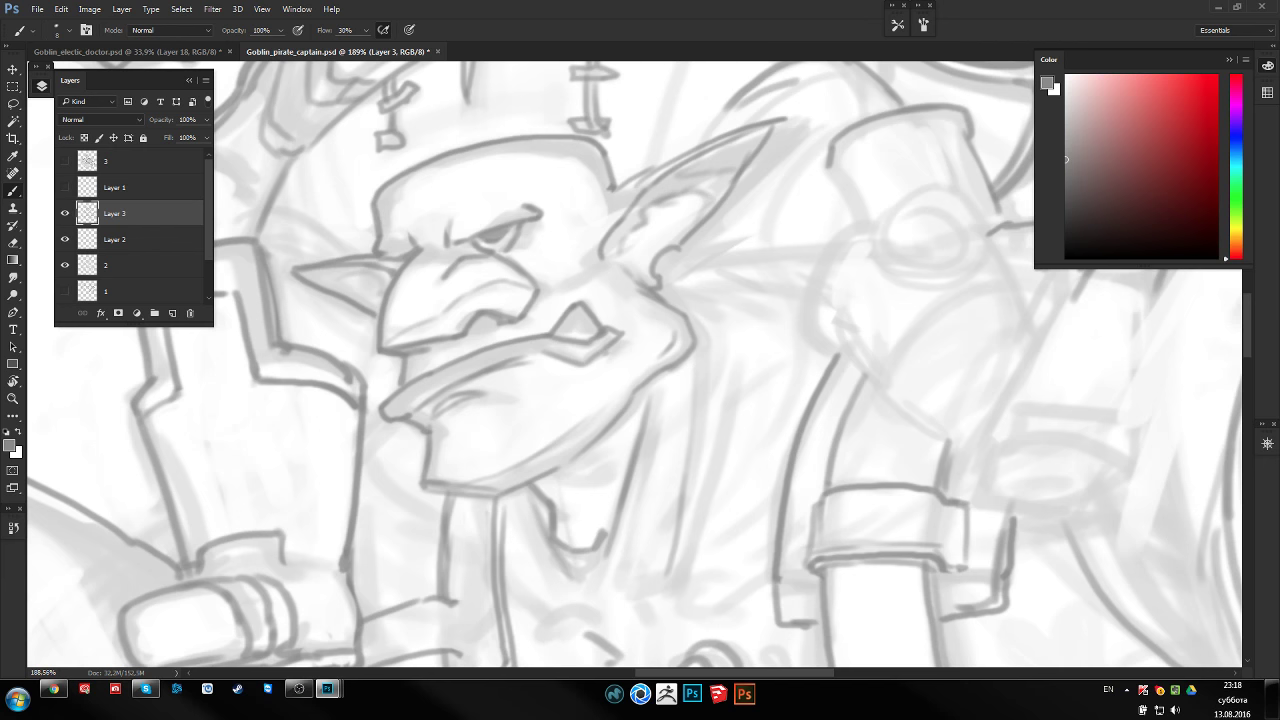
pyautogui.moveTo(558, 336); pyautogui.dragTo(777, 286)
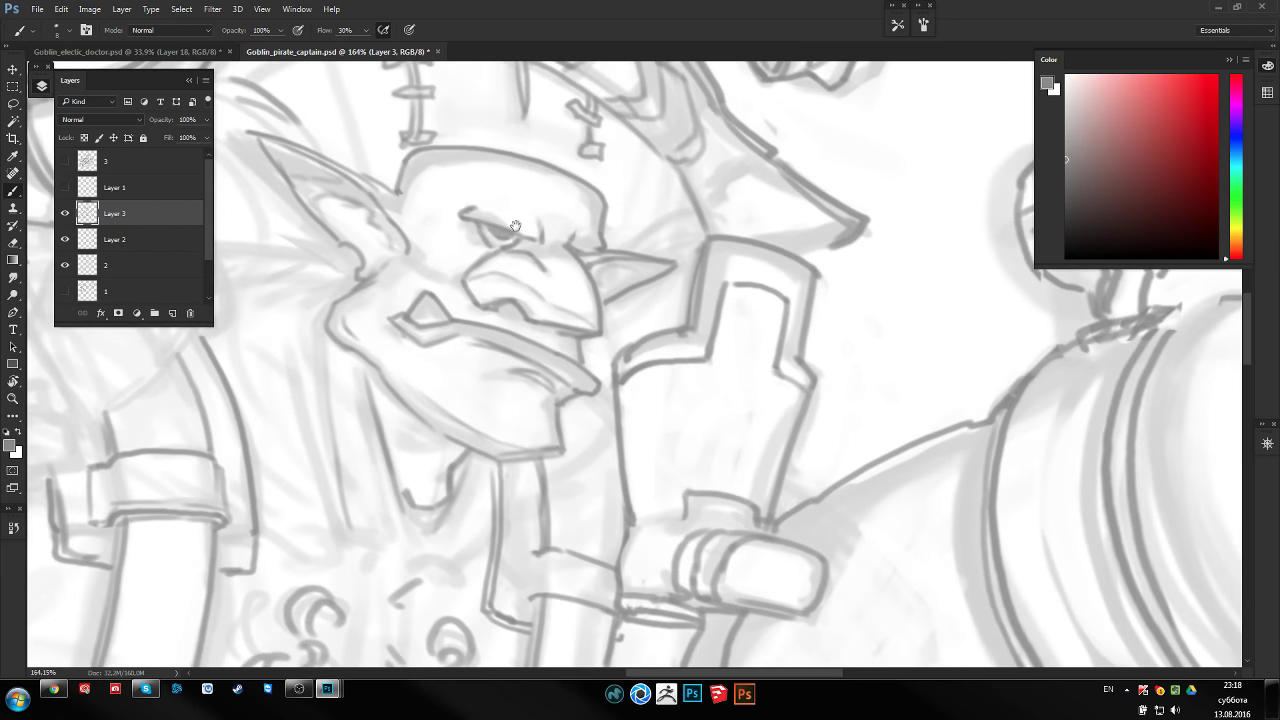
pyautogui.scroll(-2, 515, 226)
pyautogui.scroll(-3, 531, 247)
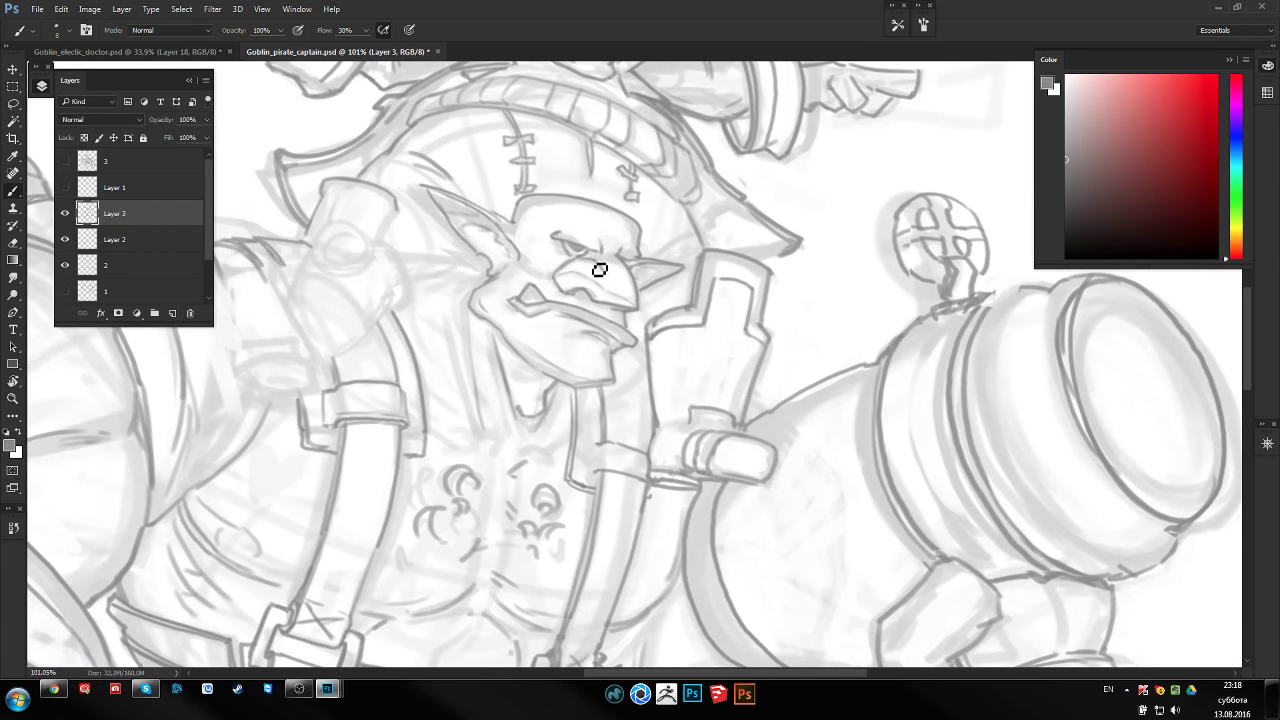
pyautogui.moveTo(600, 268)
pyautogui.mouseDown()
pyautogui.moveTo(596, 253)
pyautogui.moveTo(582, 273)
pyautogui.mouseUp()
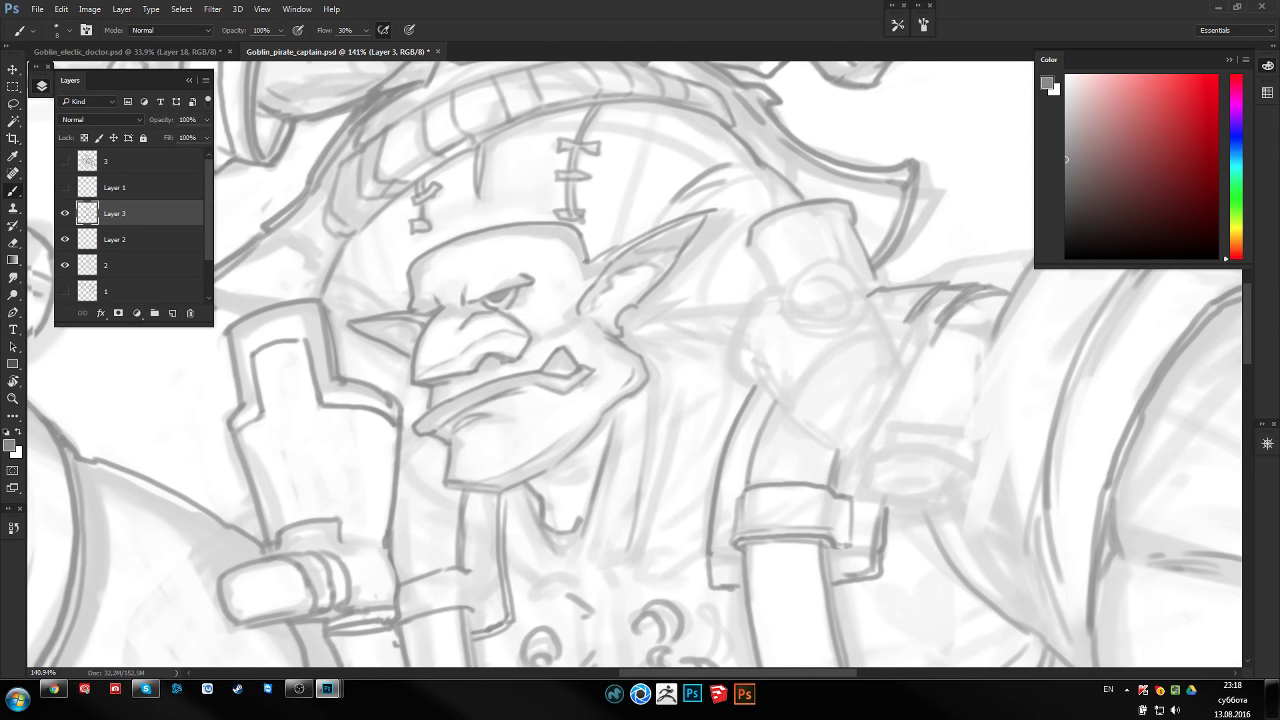
pyautogui.moveTo(625, 270); pyautogui.dragTo(638, 272)
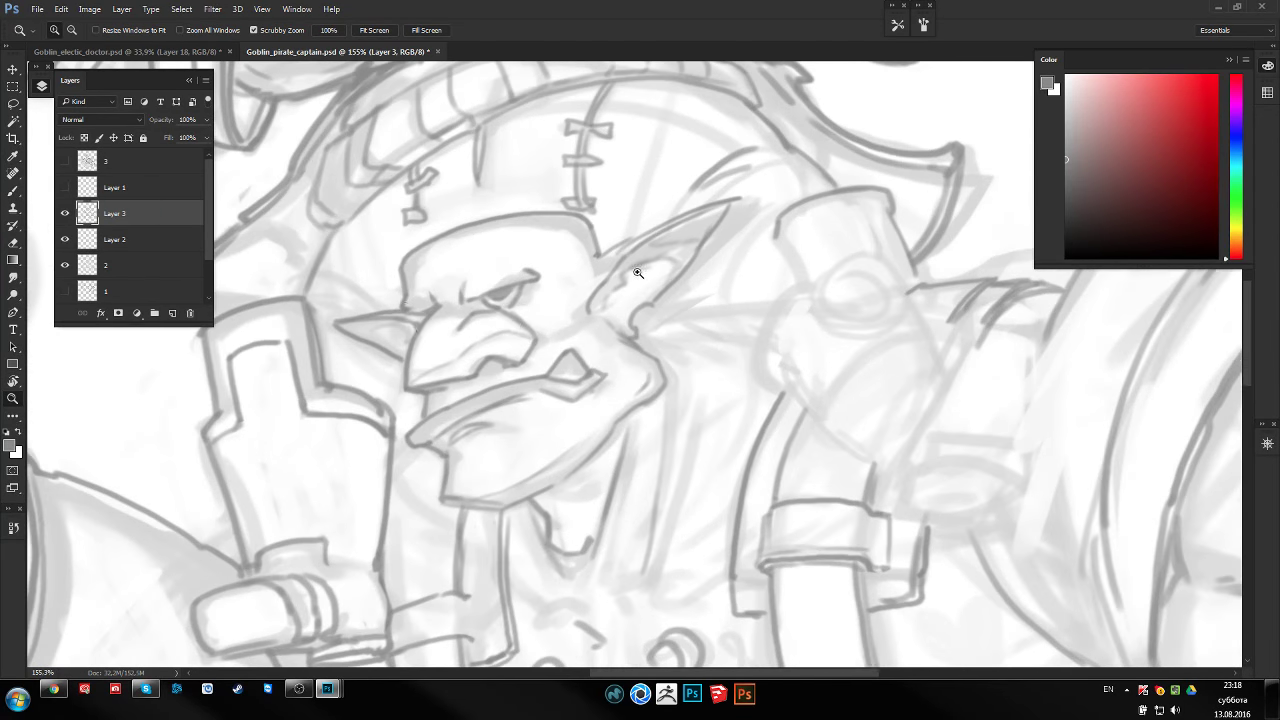
pyautogui.press('l')
pyautogui.moveTo(415, 319)
pyautogui.mouseDown()
pyautogui.moveTo(435, 335)
pyautogui.moveTo(543, 280)
pyautogui.moveTo(580, 286)
pyautogui.moveTo(584, 258)
pyautogui.mouseUp()
pyautogui.scroll(-2, 580, 300)
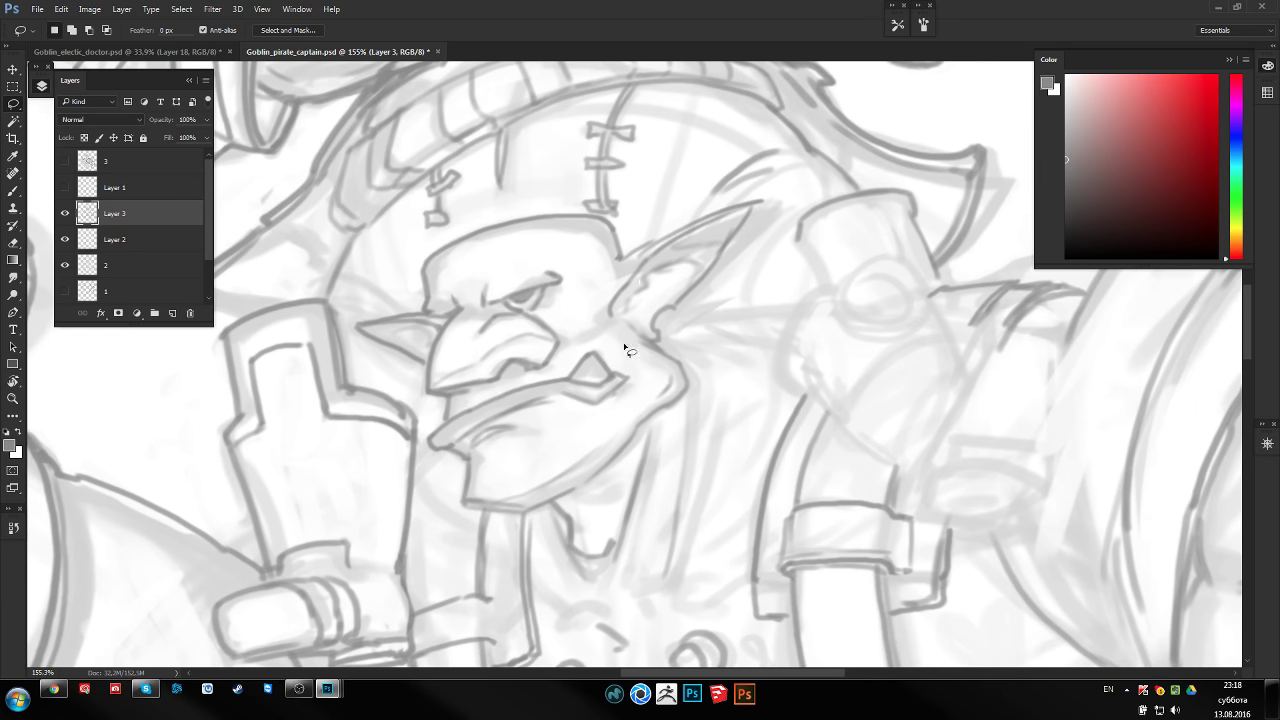
pyautogui.scroll(2, 585, 290)
pyautogui.press('b')
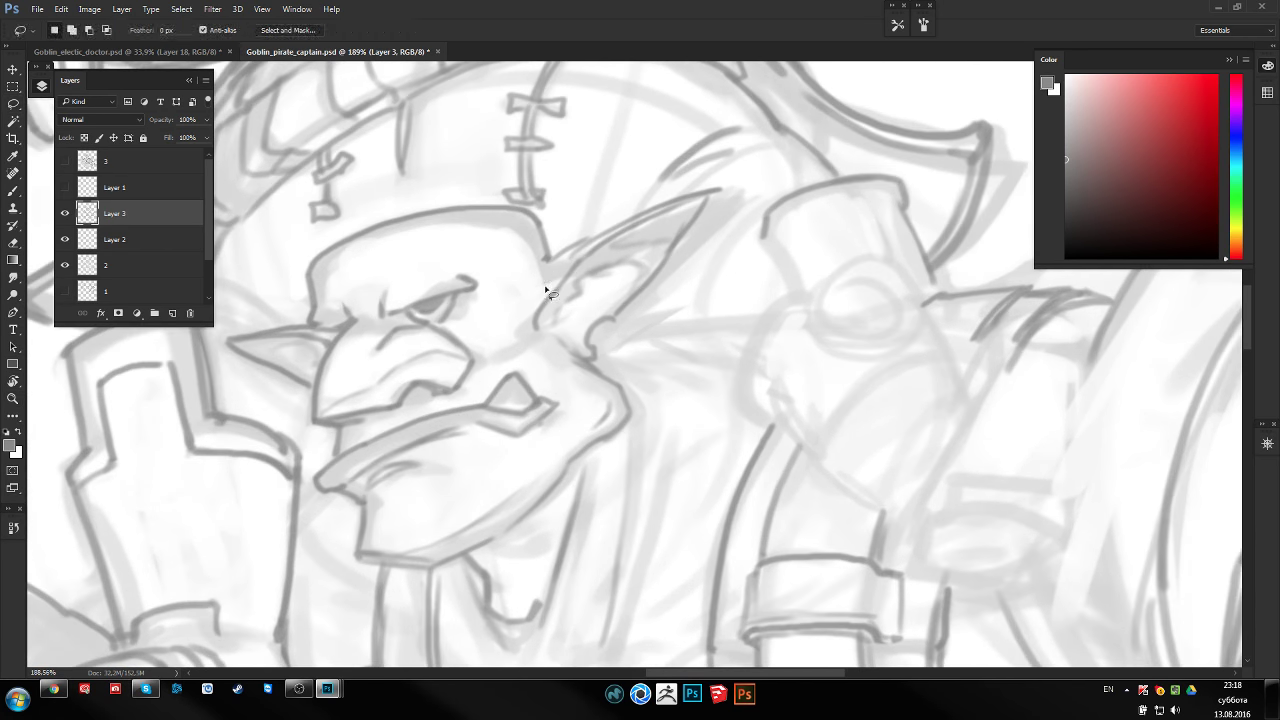
# Ink the upper-left ear edge at 30% flow, undoing a stray inner-ear stroke
pyautogui.moveTo(591, 251); pyautogui.dragTo(530, 318)
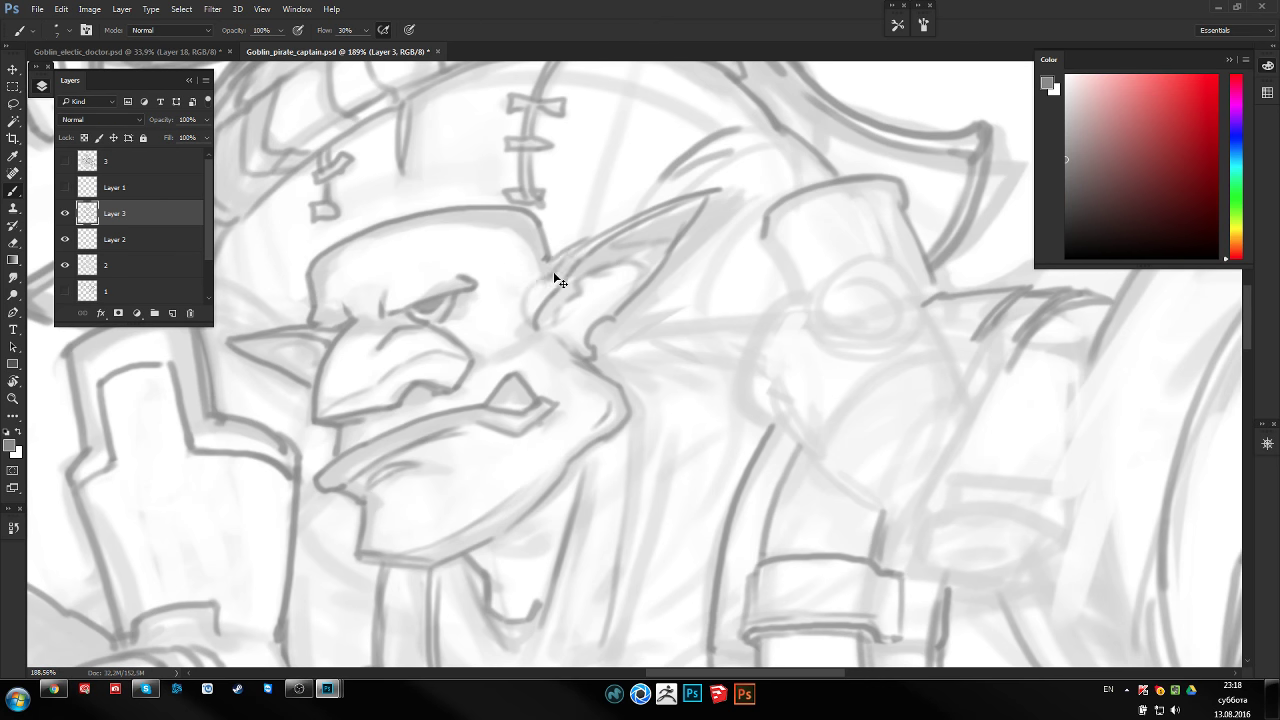
pyautogui.rightClick(553, 282)
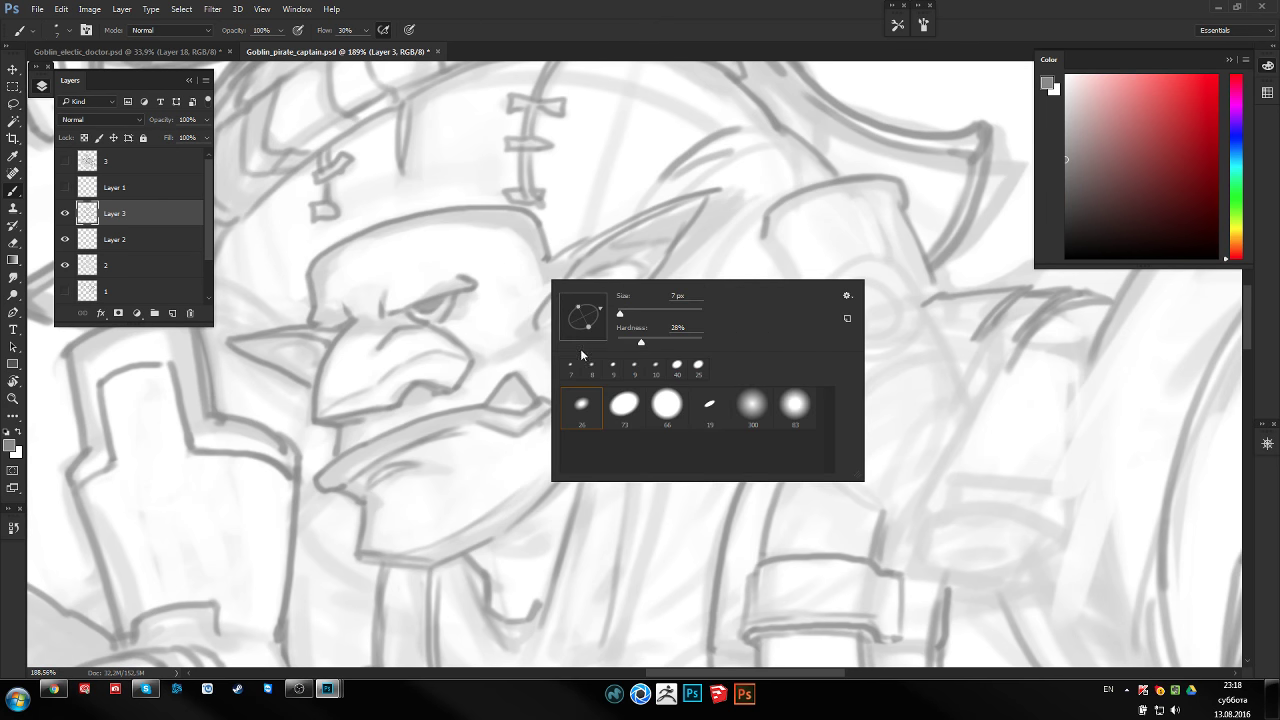
pyautogui.press('Escape')
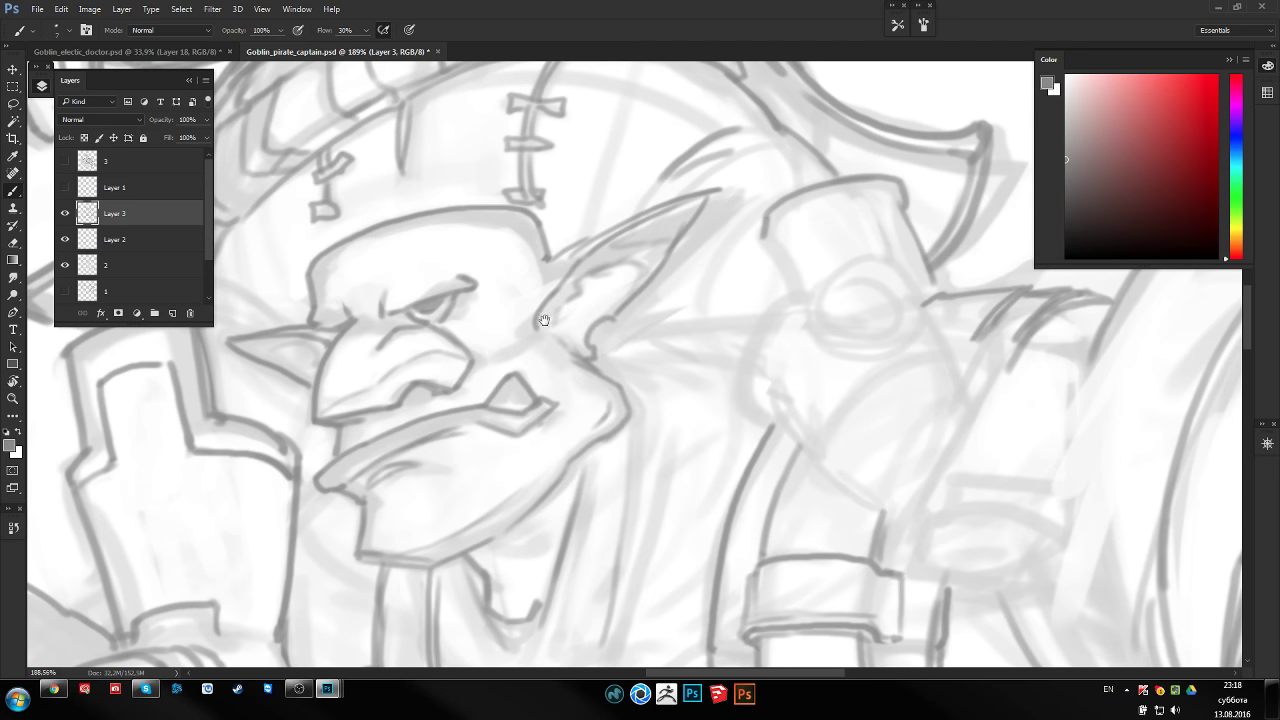
pyautogui.moveTo(544, 320)
pyautogui.mouseDown()
pyautogui.moveTo(566, 304)
pyautogui.moveTo(553, 288)
pyautogui.mouseUp()
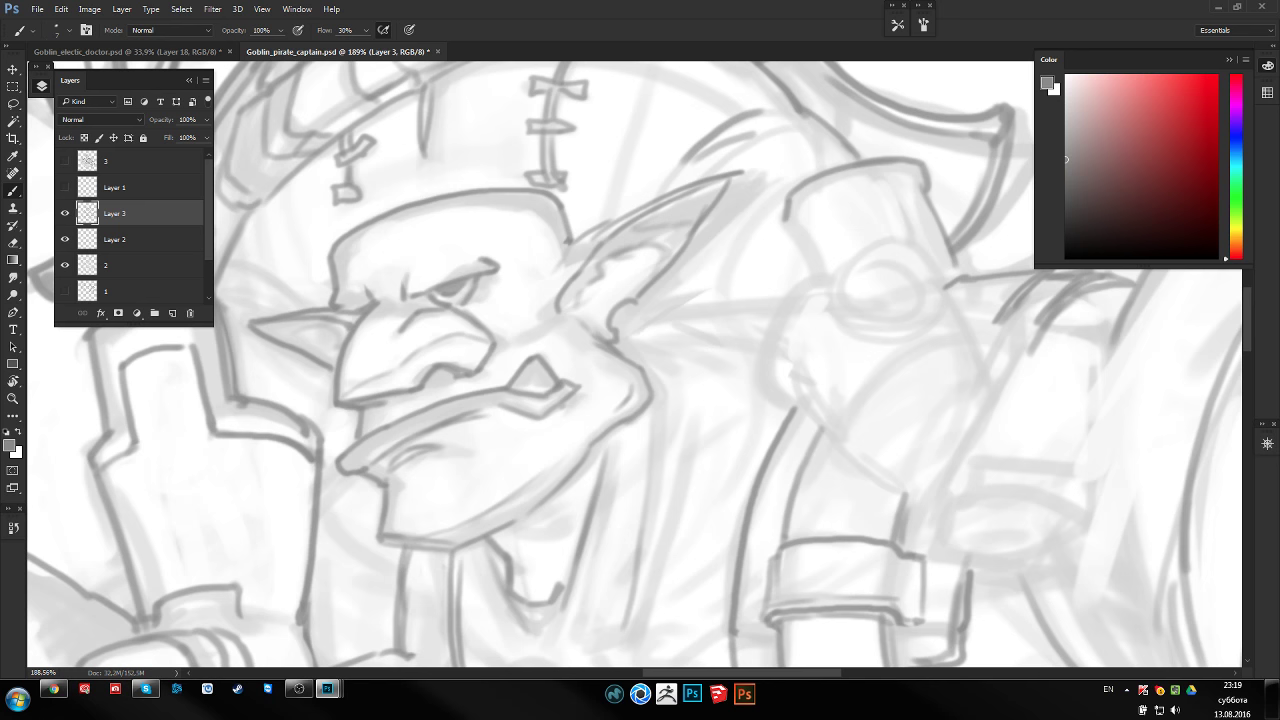
pyautogui.rightClick(648, 289)
pyautogui.press('Escape')
pyautogui.moveTo(566, 260); pyautogui.dragTo(548, 305)
pyautogui.hotkey('ctrl', 'z')
# At 100% brush flow, draw the mouth line and darken the cheek beside the nose
pyautogui.moveTo(366, 30); pyautogui.dragTo(430, 47)
pyautogui.moveTo(616, 294)
pyautogui.mouseDown()
pyautogui.moveTo(591, 241)
pyautogui.moveTo(560, 280)
pyautogui.moveTo(590, 255)
pyautogui.mouseUp()
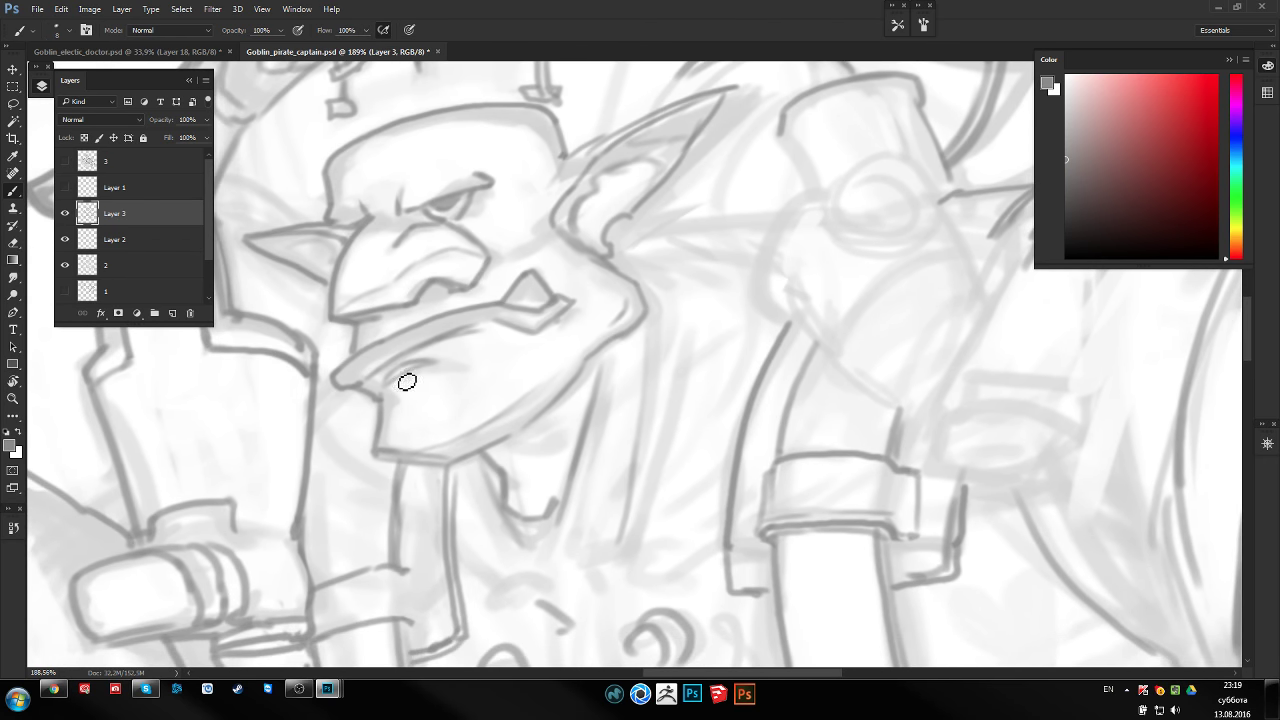
pyautogui.moveTo(398, 368); pyautogui.dragTo(446, 358)
pyautogui.moveTo(480, 242); pyautogui.dragTo(502, 274)
pyautogui.hotkey('ctrl', '-')
pyautogui.hotkey('ctrl', '-')
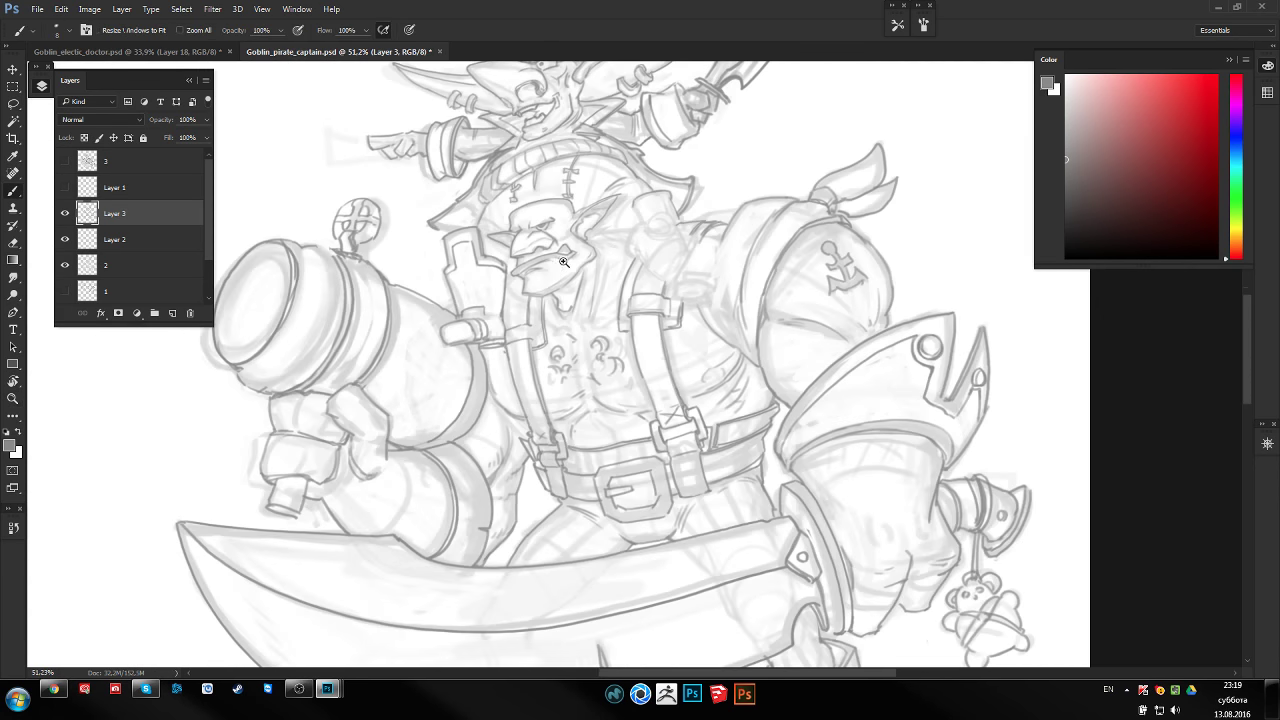
# Erase the rough sketch lines beside the anchor-marked shoulder
pyautogui.moveTo(680, 300)
pyautogui.mouseDown()
pyautogui.moveTo(593, 264)
pyautogui.moveTo(569, 340)
pyautogui.moveTo(539, 260)
pyautogui.moveTo(605, 490)
pyautogui.moveTo(669, 504)
pyautogui.mouseUp()
pyautogui.moveTo(568, 277); pyautogui.dragTo(574, 334)
pyautogui.press('e')
pyautogui.moveTo(596, 240)
pyautogui.mouseDown()
pyautogui.moveTo(576, 340)
pyautogui.moveTo(586, 382)
pyautogui.mouseUp()
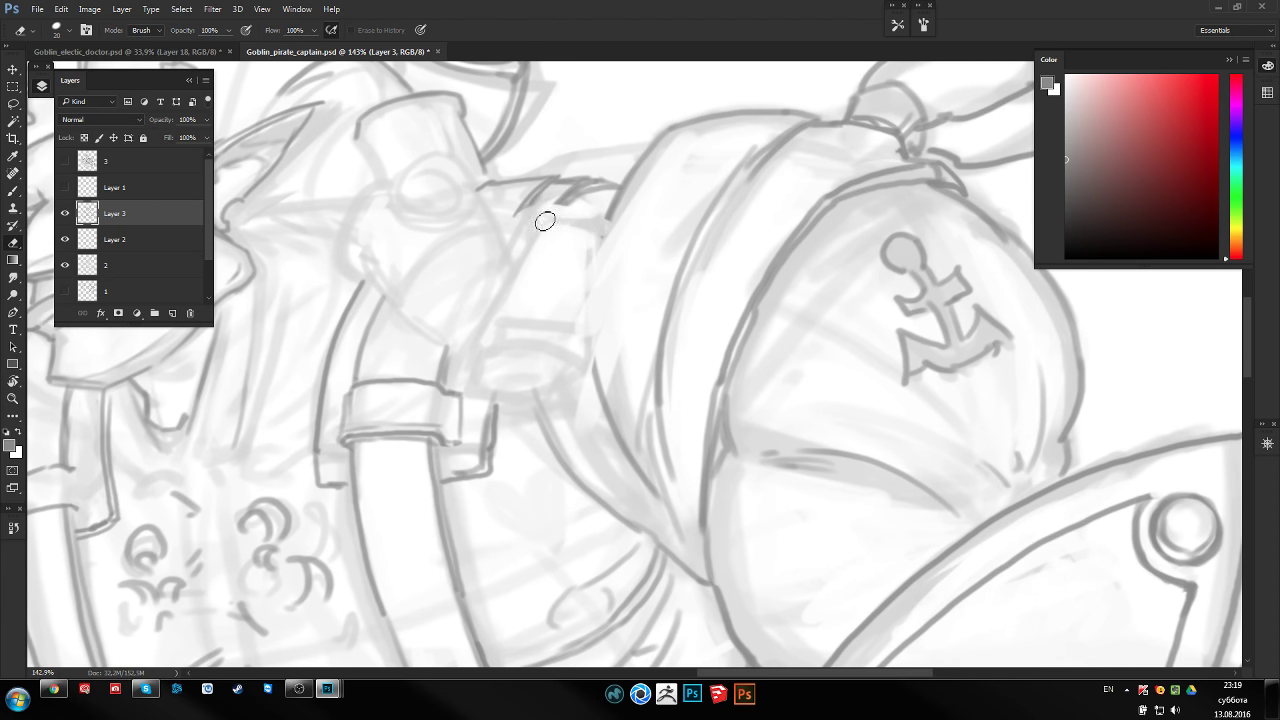
# Ink the strap's top, curved, right and lower edges, then zoom out
pyautogui.press('b')
pyautogui.moveTo(528, 208); pyautogui.dragTo(596, 220)
pyautogui.moveTo(521, 250)
pyautogui.mouseDown()
pyautogui.moveTo(531, 236)
pyautogui.moveTo(478, 314)
pyautogui.mouseUp()
pyautogui.moveTo(556, 204); pyautogui.dragTo(496, 316)
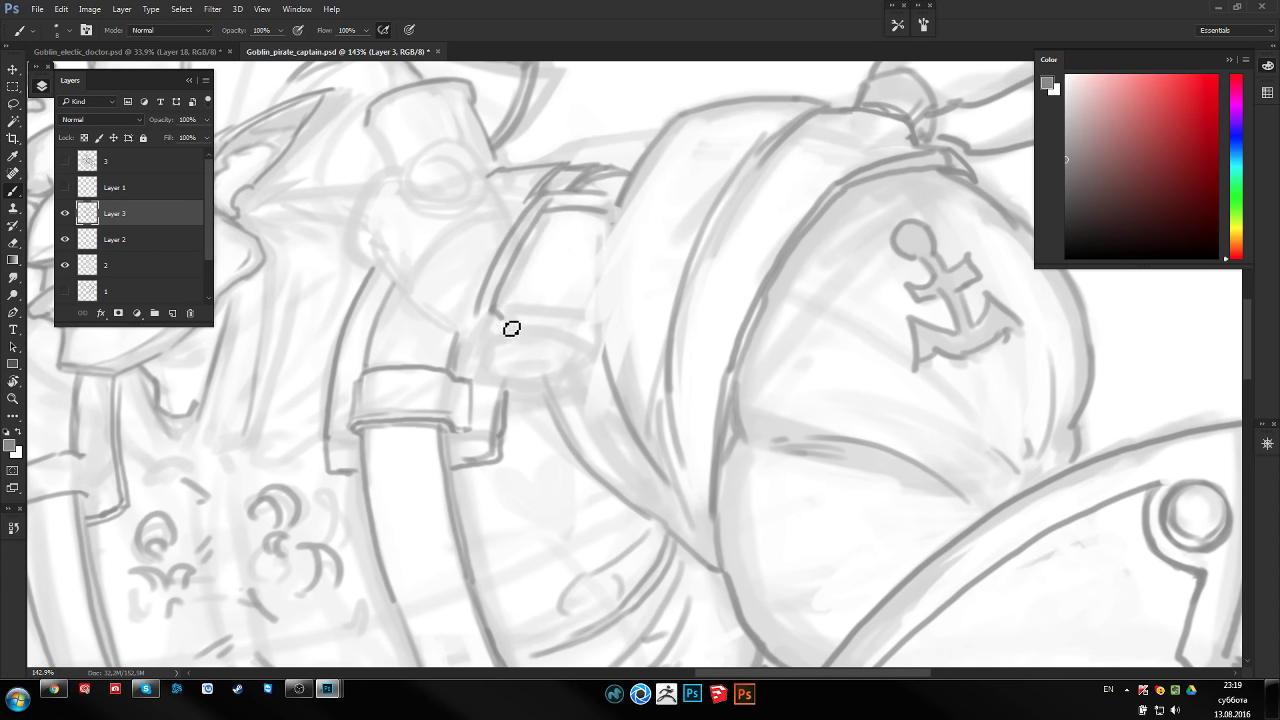
pyautogui.moveTo(612, 200); pyautogui.dragTo(606, 340)
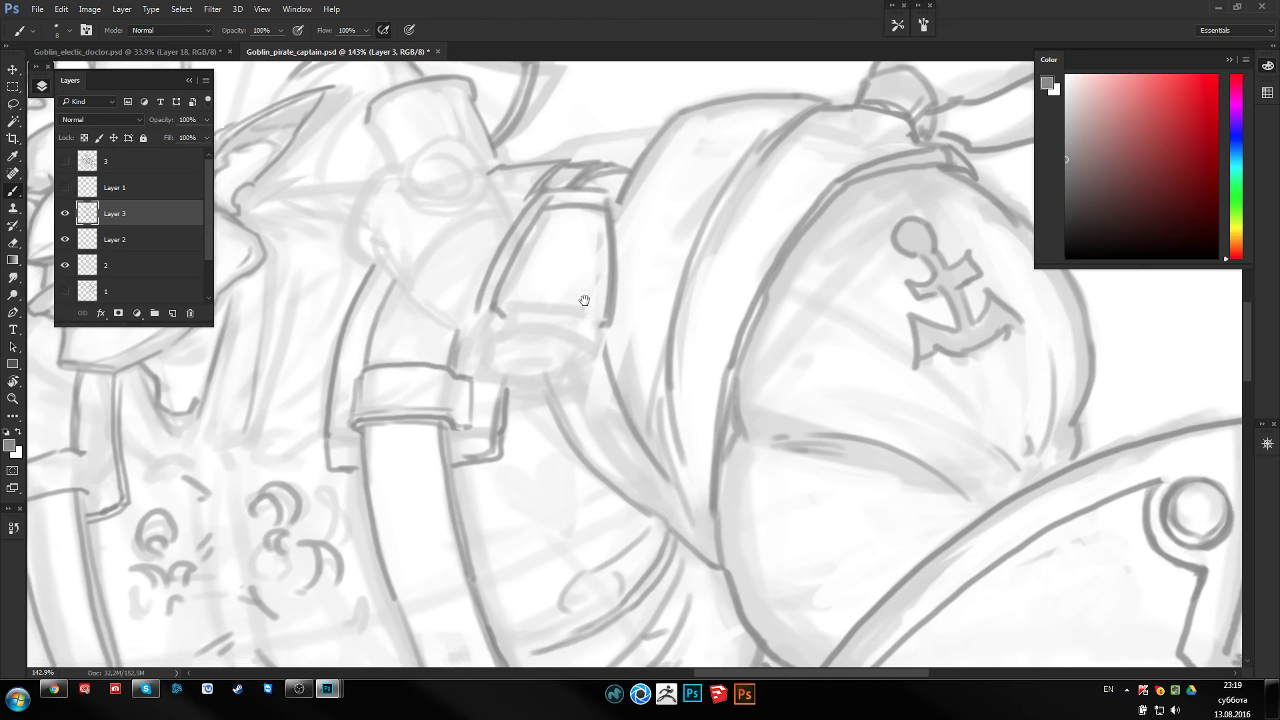
pyautogui.moveTo(586, 297); pyautogui.dragTo(593, 278)
pyautogui.moveTo(522, 307)
pyautogui.mouseDown()
pyautogui.moveTo(612, 298)
pyautogui.moveTo(519, 305)
pyautogui.moveTo(610, 302)
pyautogui.moveTo(560, 352)
pyautogui.mouseUp()
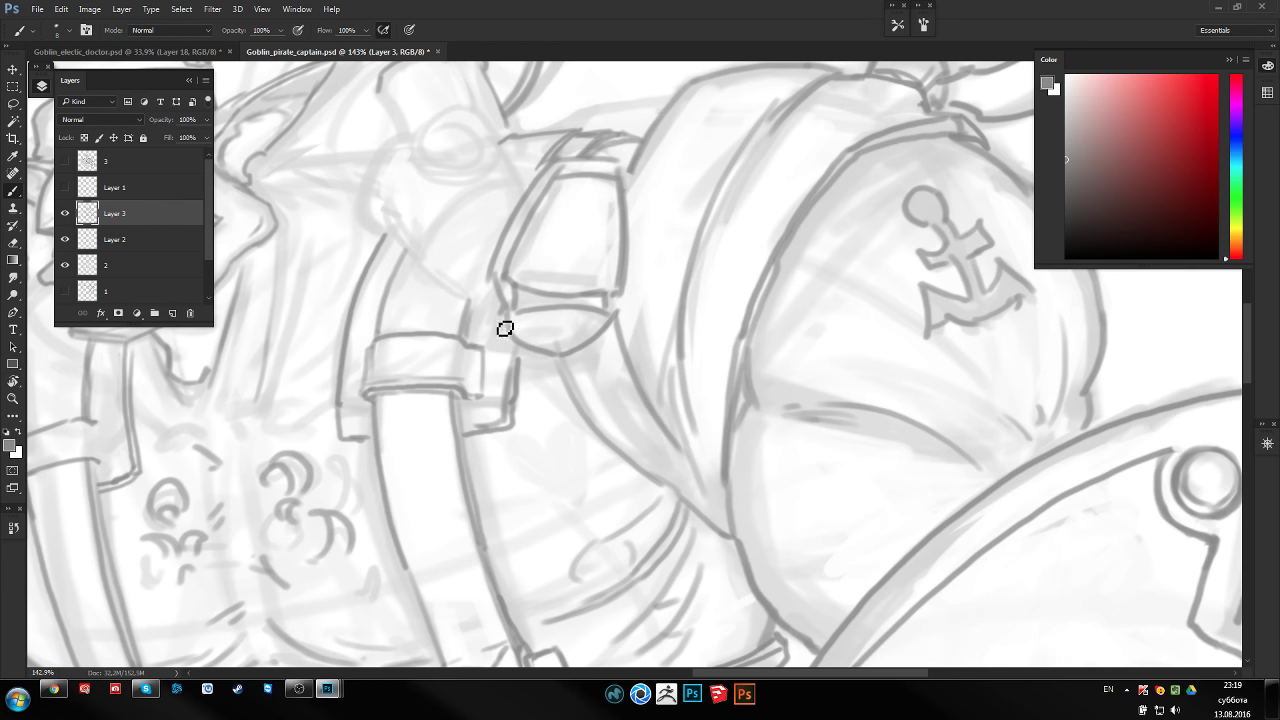
pyautogui.scroll(-1, 551, 277)
pyautogui.scroll(-5, 551, 277)
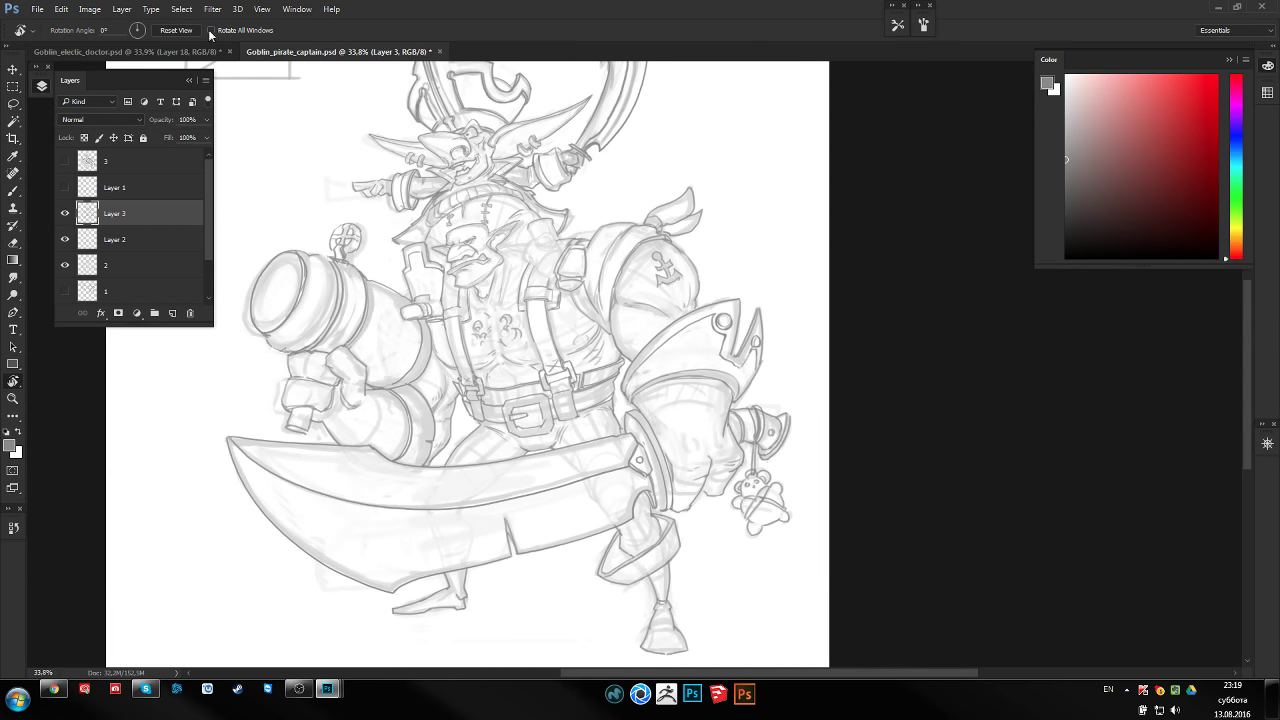
# Flip the canvas horizontally and add a faint stroke beside the goblin's ear
pyautogui.press('z')
pyautogui.keyDown('alt'); pyautogui.click(532, 260); pyautogui.keyUp('alt')
pyautogui.press('h')
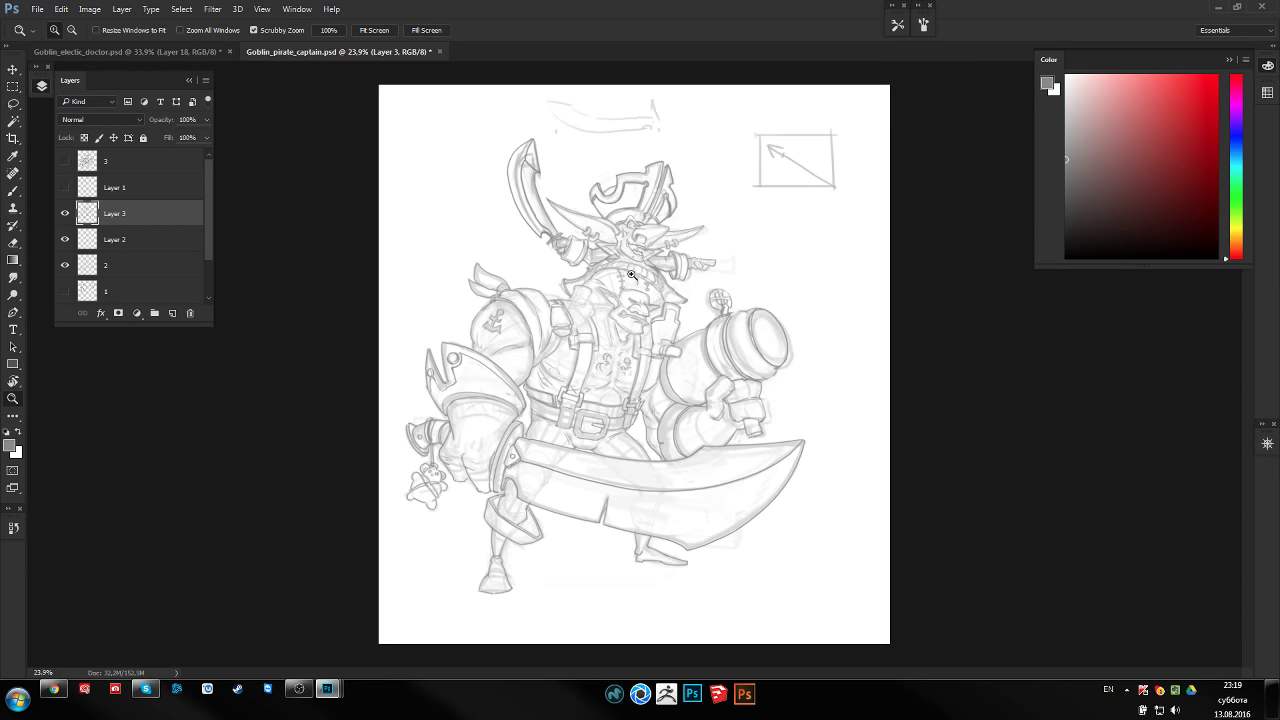
pyautogui.moveTo(606, 299)
pyautogui.mouseDown()
pyautogui.moveTo(621, 258)
pyautogui.moveTo(642, 256)
pyautogui.mouseUp()
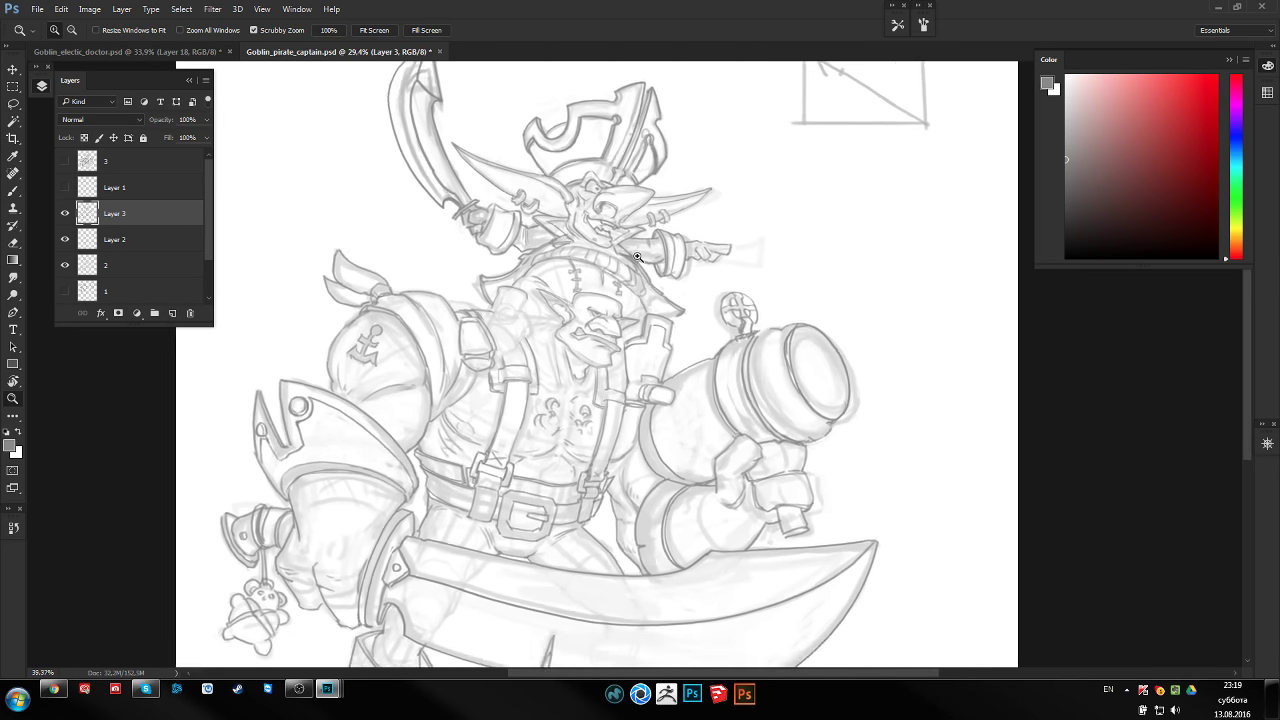
pyautogui.moveTo(642, 256)
pyautogui.mouseDown()
pyautogui.moveTo(639, 296)
pyautogui.moveTo(543, 307)
pyautogui.mouseUp()
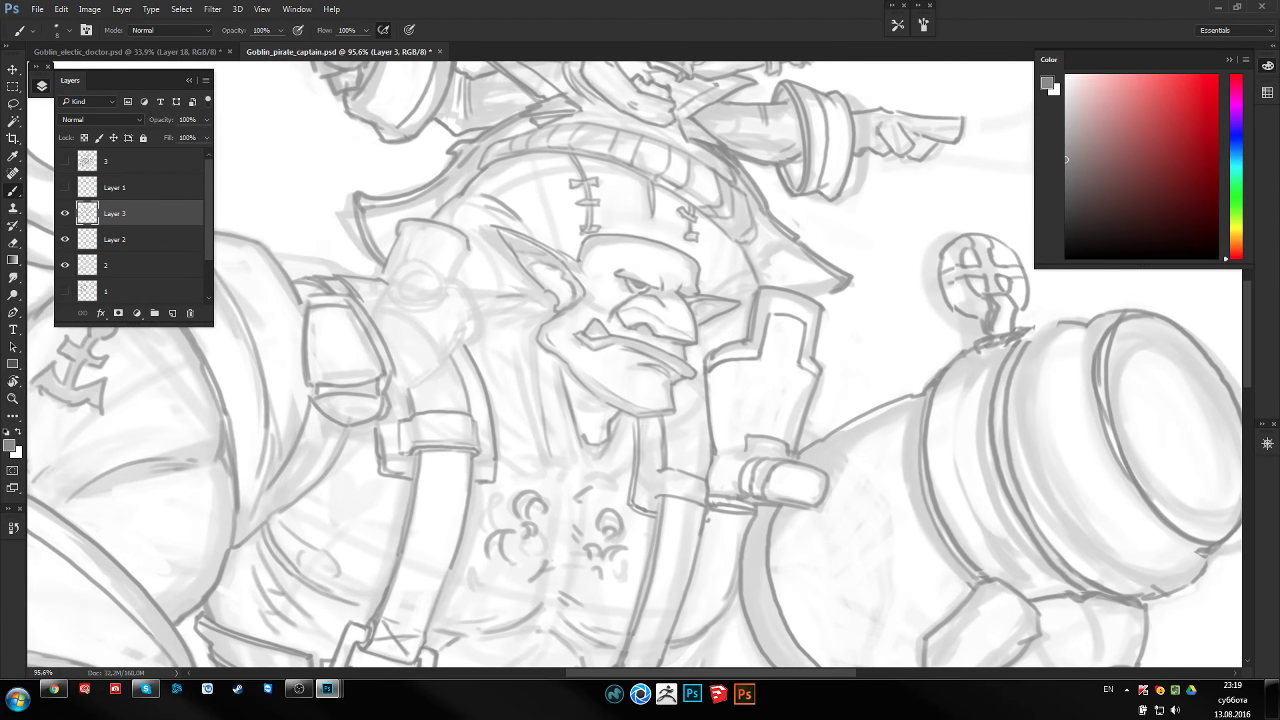
pyautogui.moveTo(503, 283)
pyautogui.mouseDown()
pyautogui.moveTo(488, 328)
pyautogui.moveTo(640, 337)
pyautogui.mouseUp()
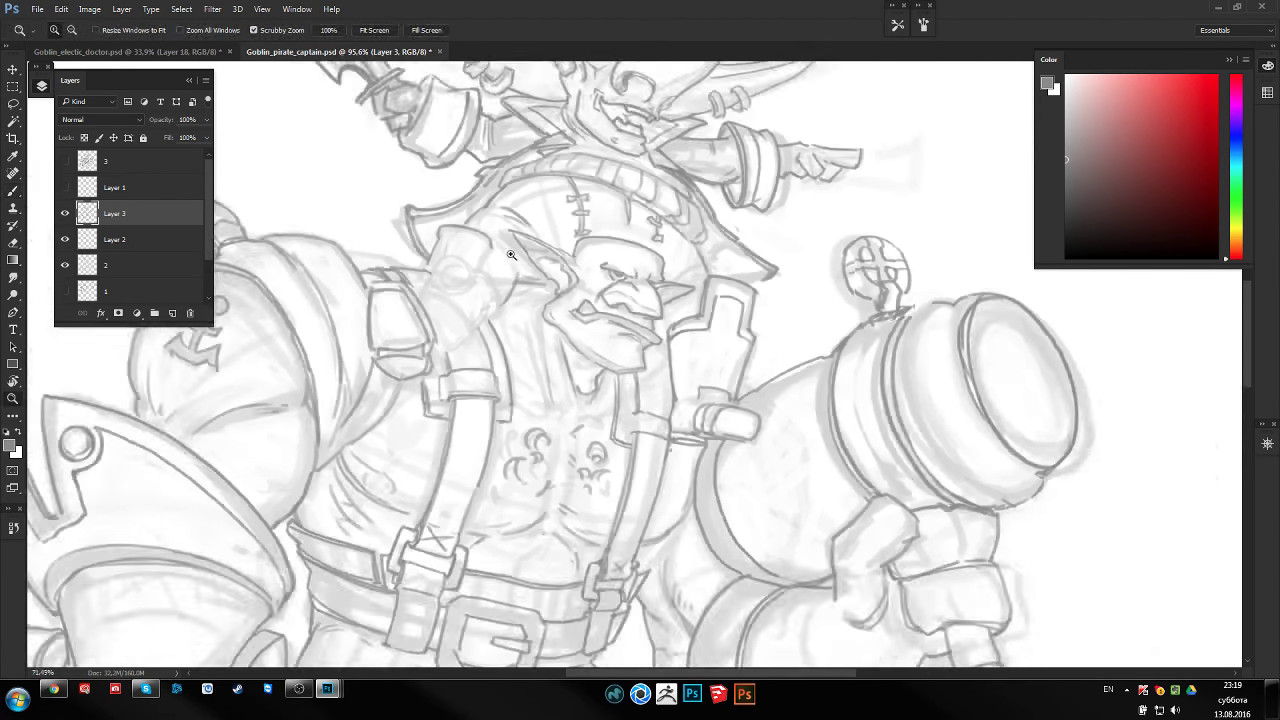
# Review the whole character, comparing mirrored and unmirrored views, ending on the armored arm
pyautogui.press('h')
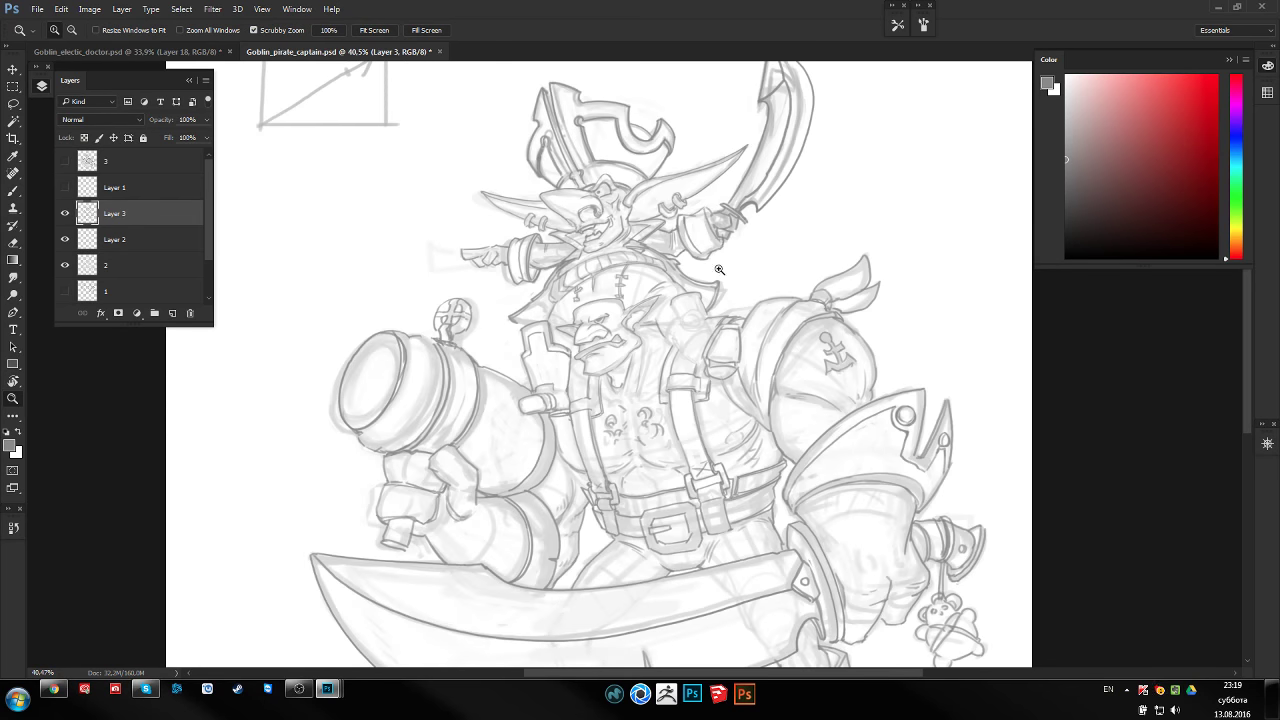
pyautogui.moveTo(720, 270)
pyautogui.mouseDown()
pyautogui.moveTo(706, 278)
pyautogui.moveTo(666, 248)
pyautogui.mouseUp()
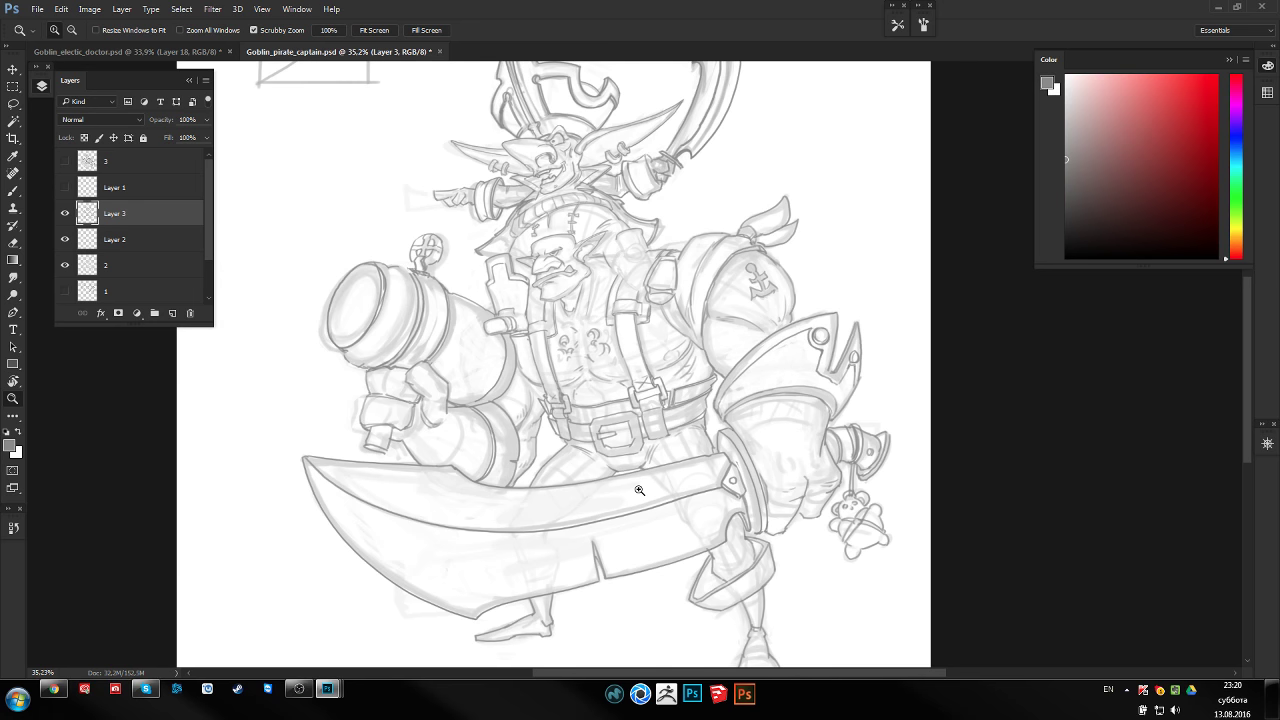
pyautogui.moveTo(719, 478); pyautogui.dragTo(697, 506)
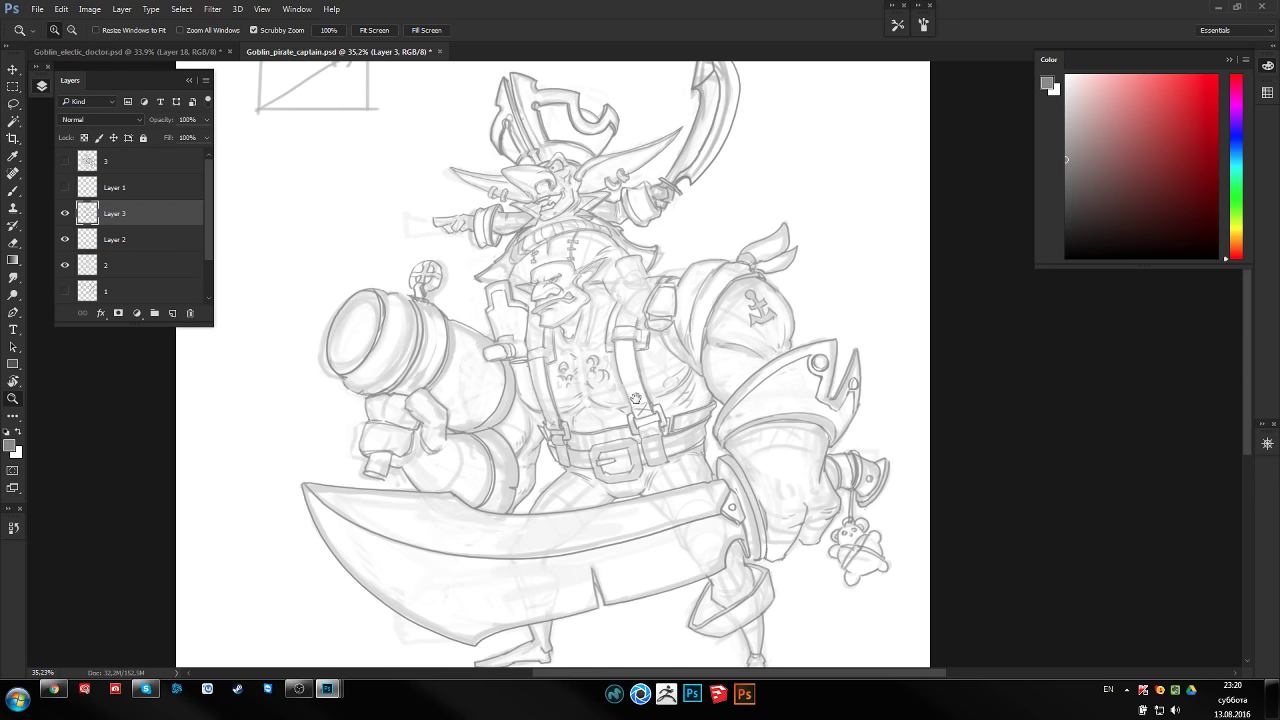
pyautogui.moveTo(635, 398); pyautogui.dragTo(620, 430)
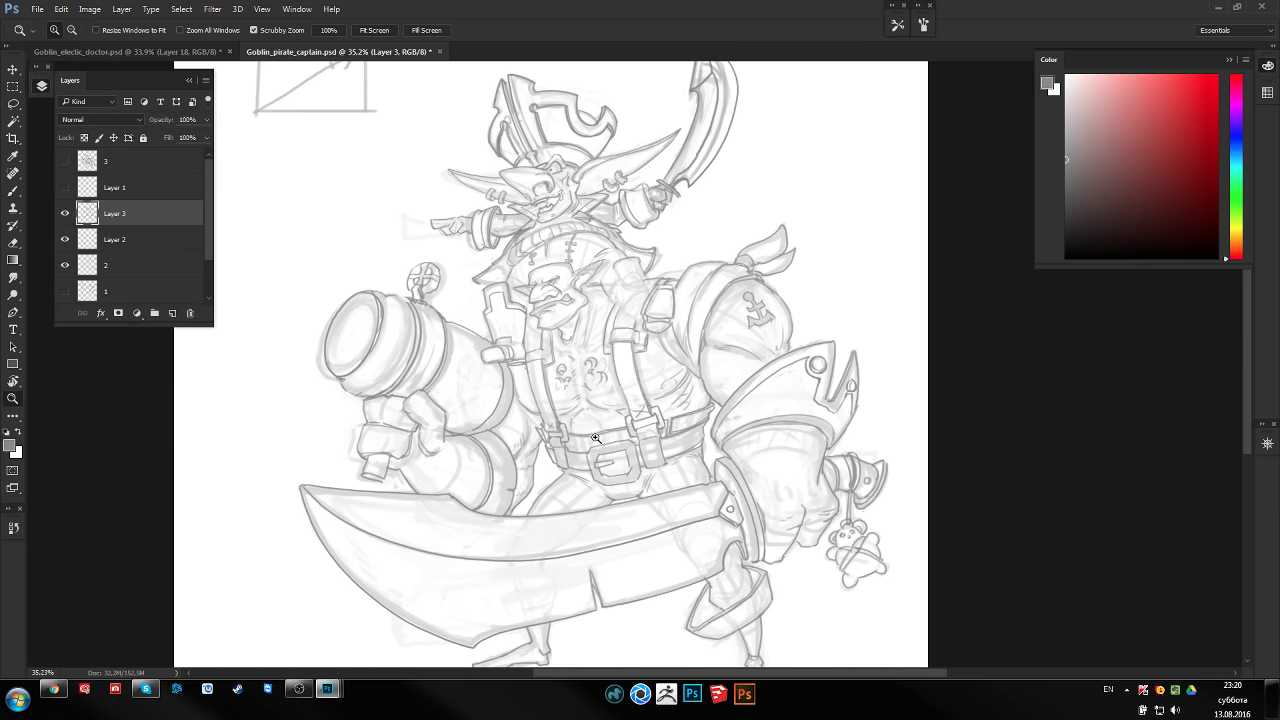
pyautogui.moveTo(719, 398); pyautogui.dragTo(727, 410)
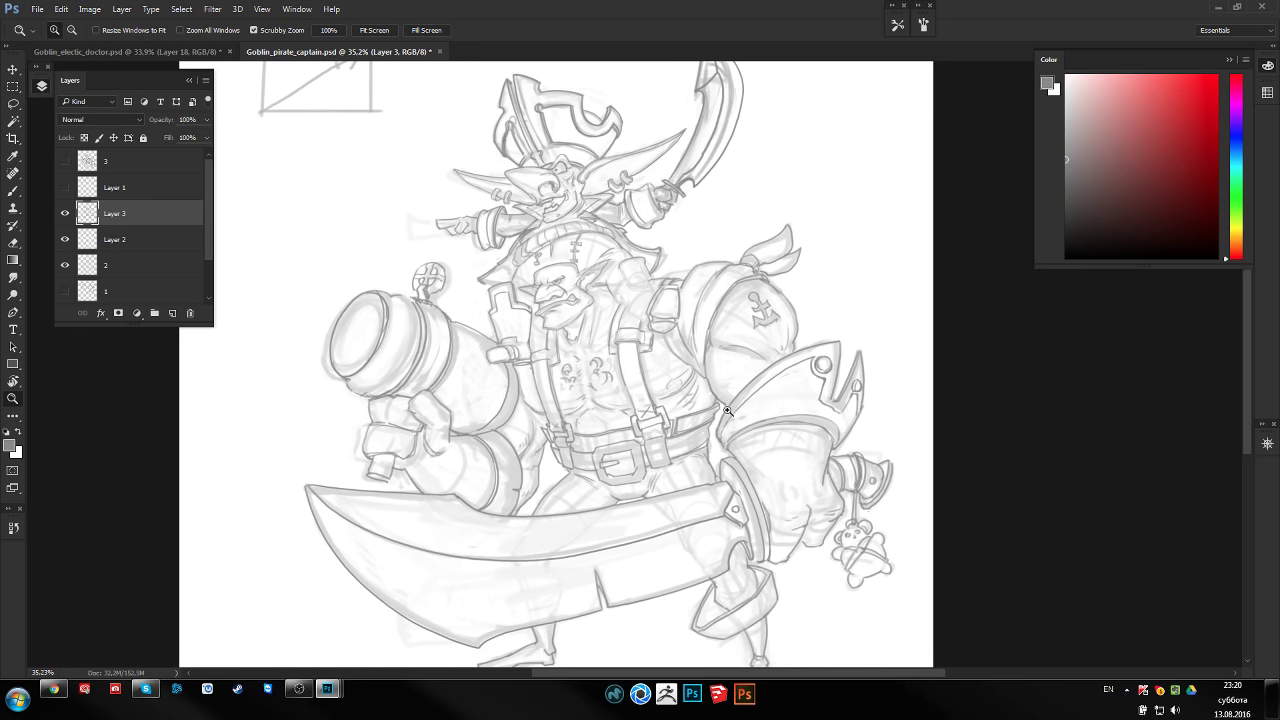
pyautogui.moveTo(593, 305); pyautogui.dragTo(577, 280)
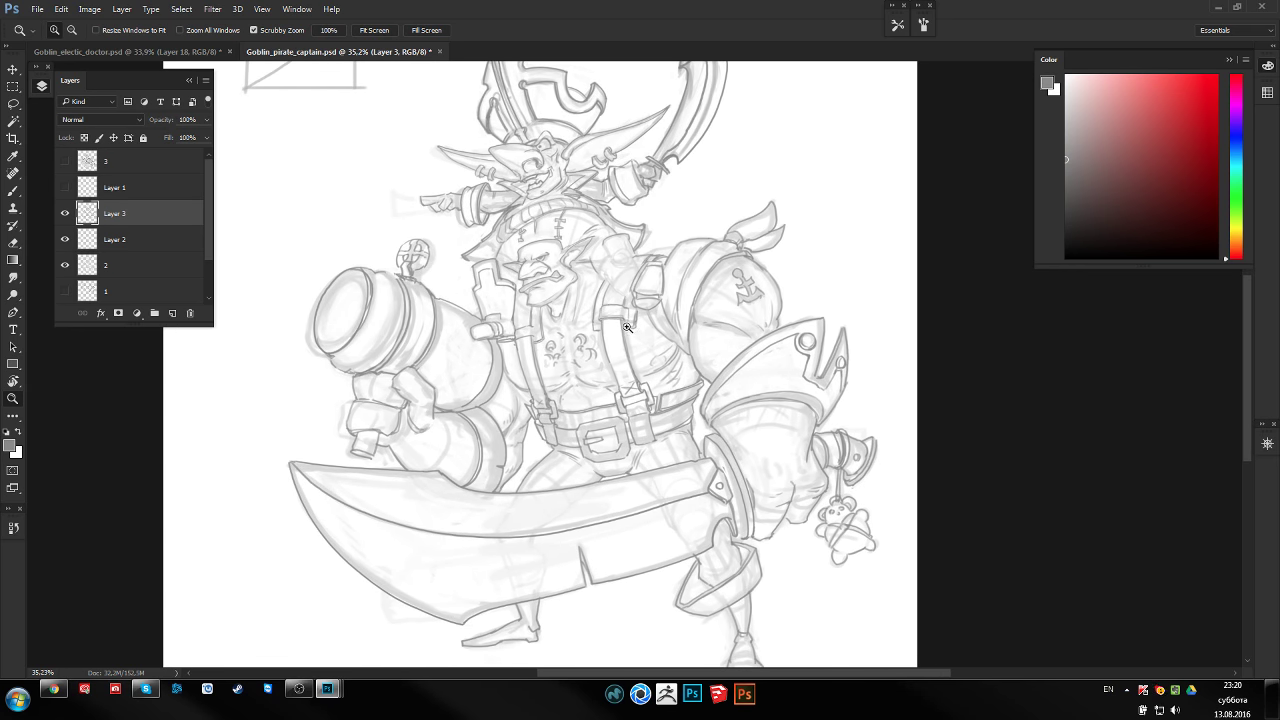
pyautogui.hotkey('ctrl', 'shift', 'h')
pyautogui.hotkey('ctrl', 'shift', 'h')
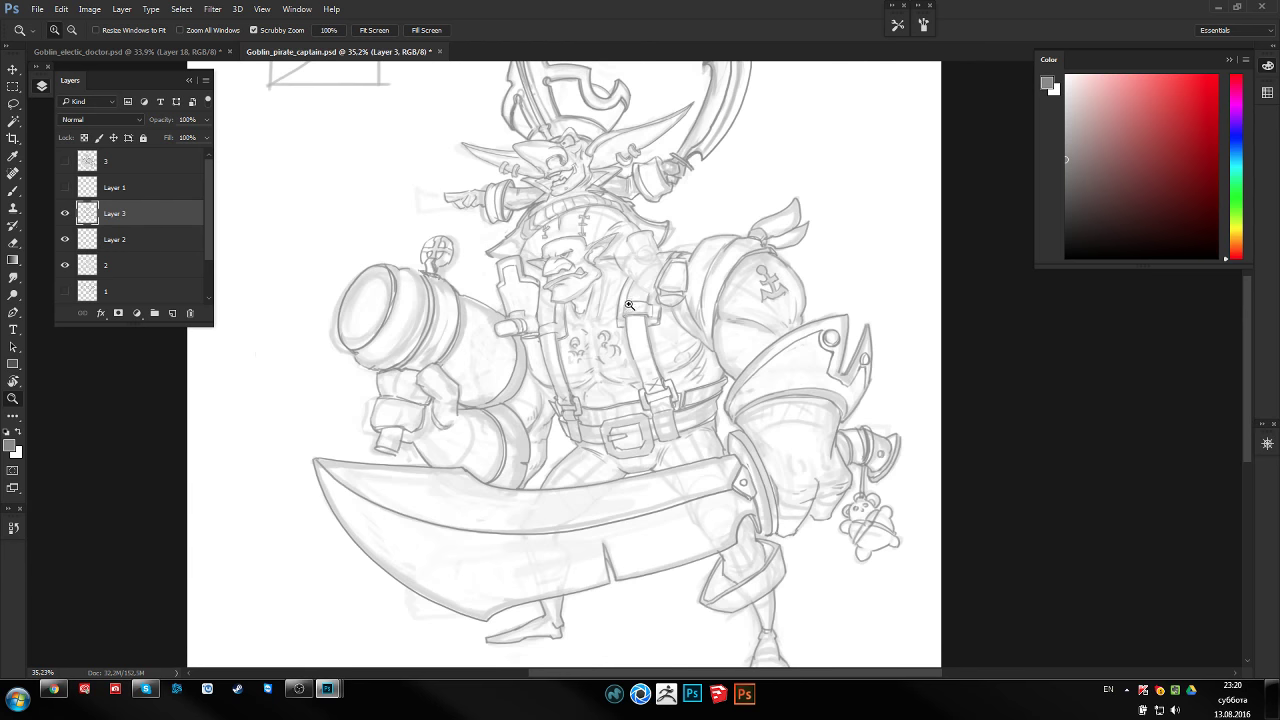
pyautogui.moveTo(785, 413)
pyautogui.mouseDown()
pyautogui.moveTo(815, 465)
pyautogui.moveTo(738, 430)
pyautogui.mouseUp()
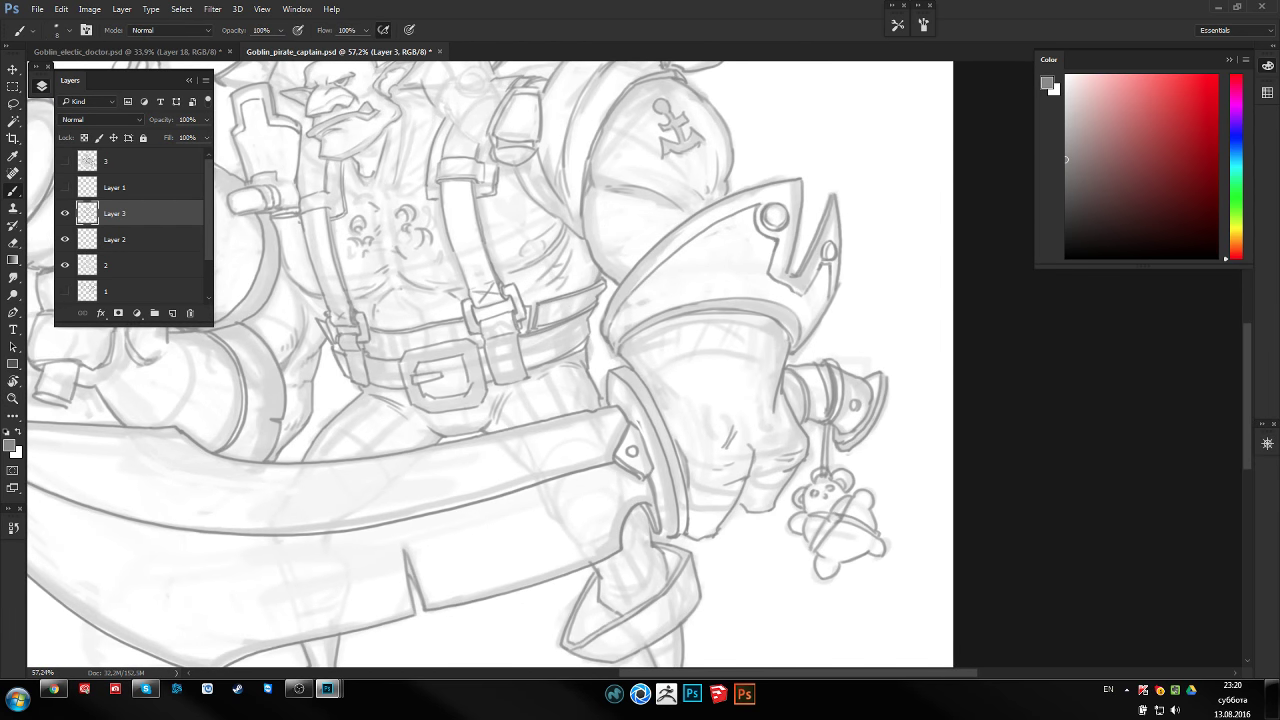
pyautogui.moveTo(686, 398); pyautogui.dragTo(786, 398)
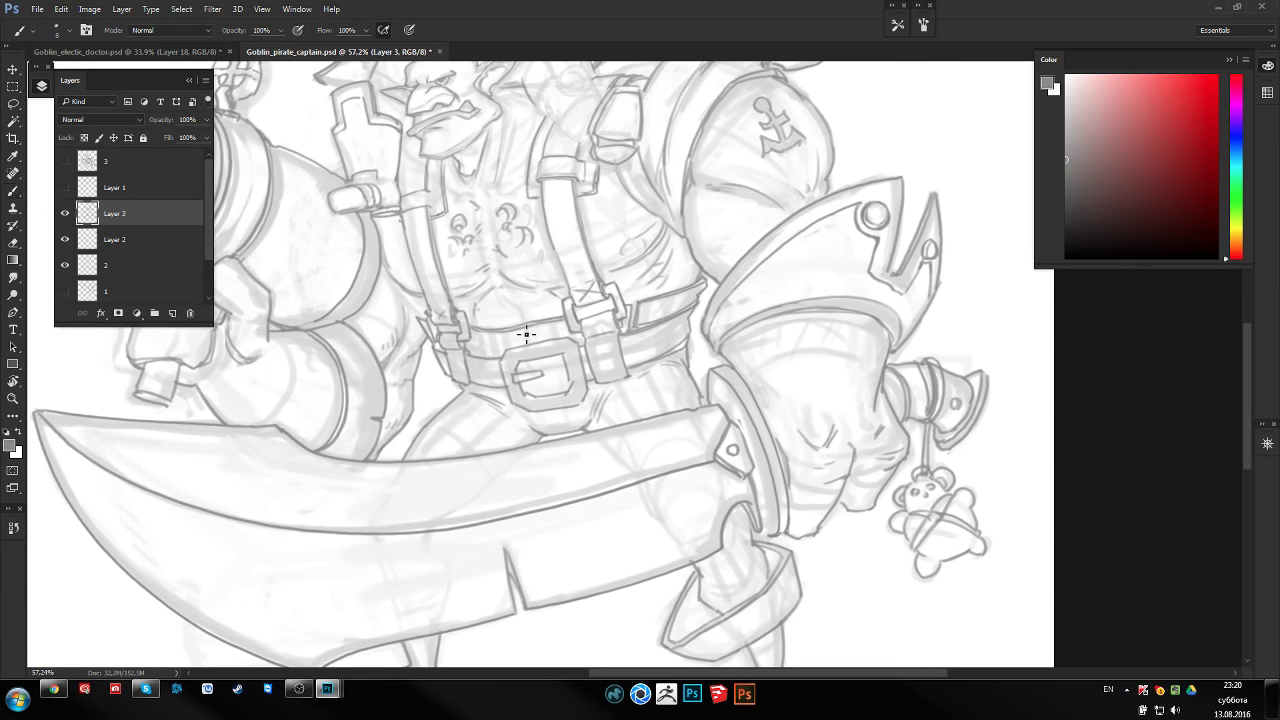
pyautogui.moveTo(527, 334); pyautogui.dragTo(529, 324)
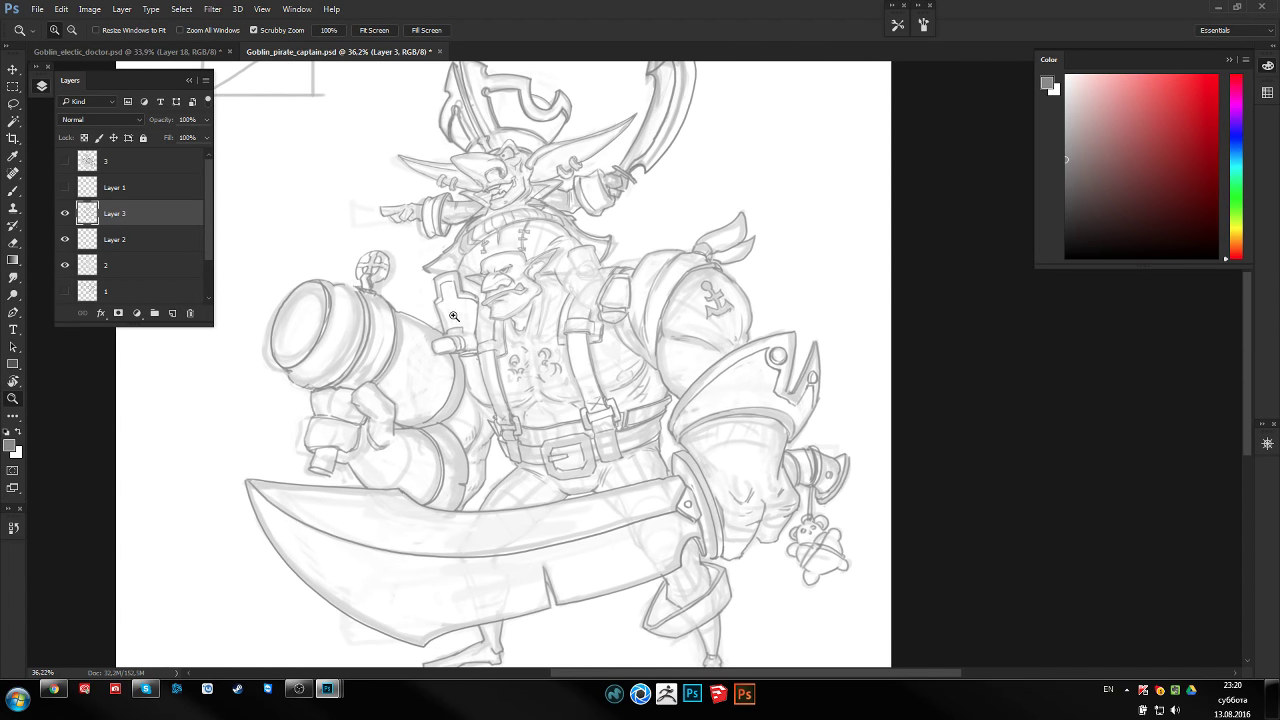
pyautogui.moveTo(453, 316); pyautogui.dragTo(480, 316)
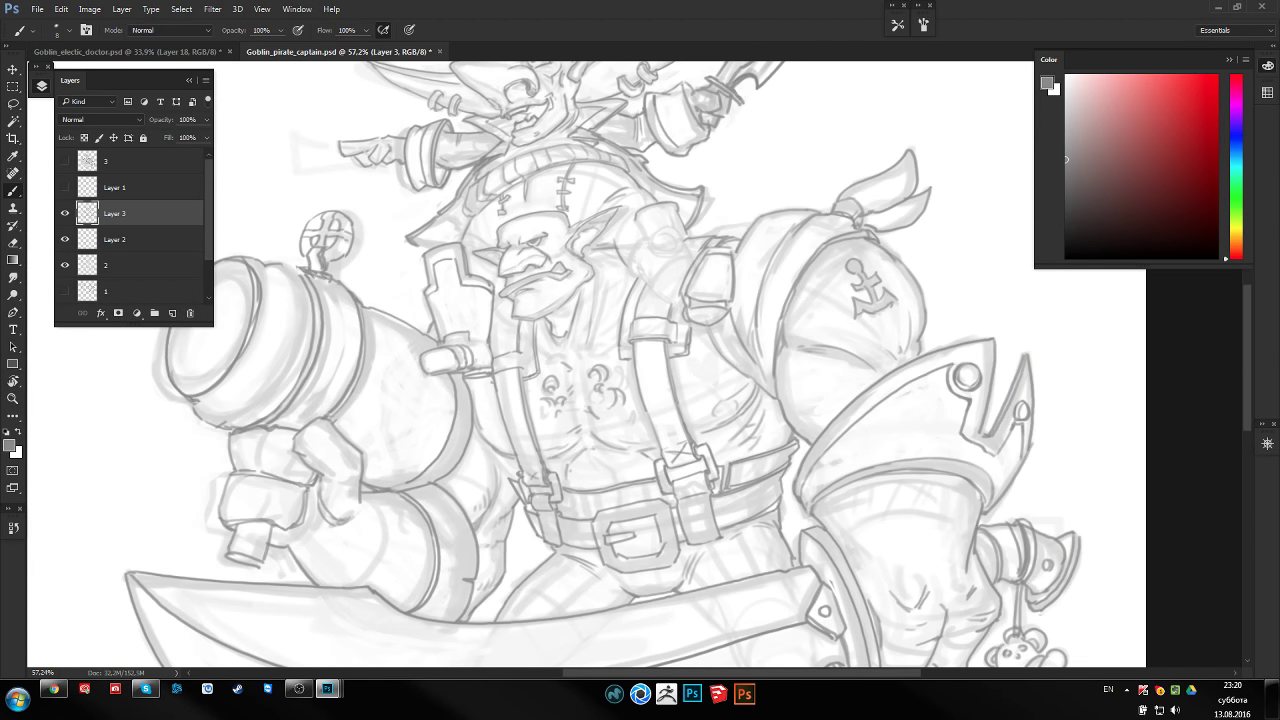
pyautogui.moveTo(502, 282)
pyautogui.mouseDown()
pyautogui.moveTo(595, 293)
pyautogui.moveTo(593, 261)
pyautogui.moveTo(590, 364)
pyautogui.moveTo(570, 285)
pyautogui.moveTo(534, 277)
pyautogui.mouseUp()
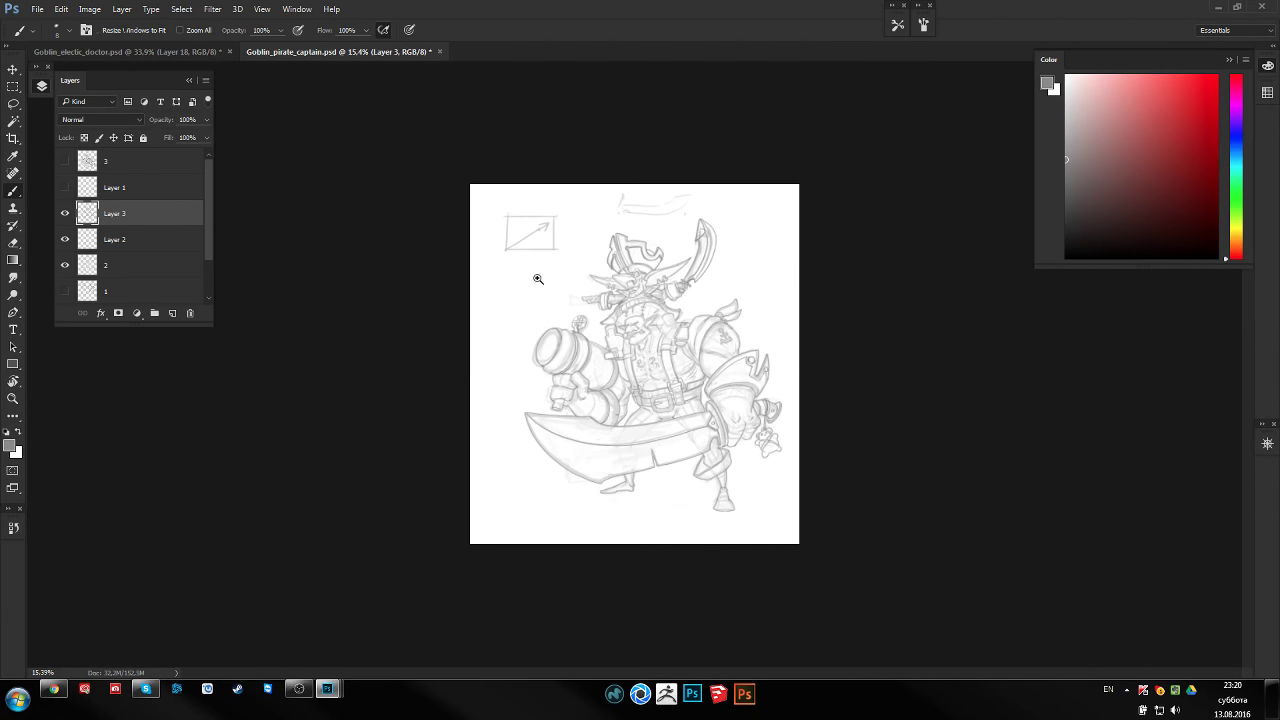
pyautogui.press('b')
pyautogui.moveTo(657, 390); pyautogui.dragTo(660, 370)
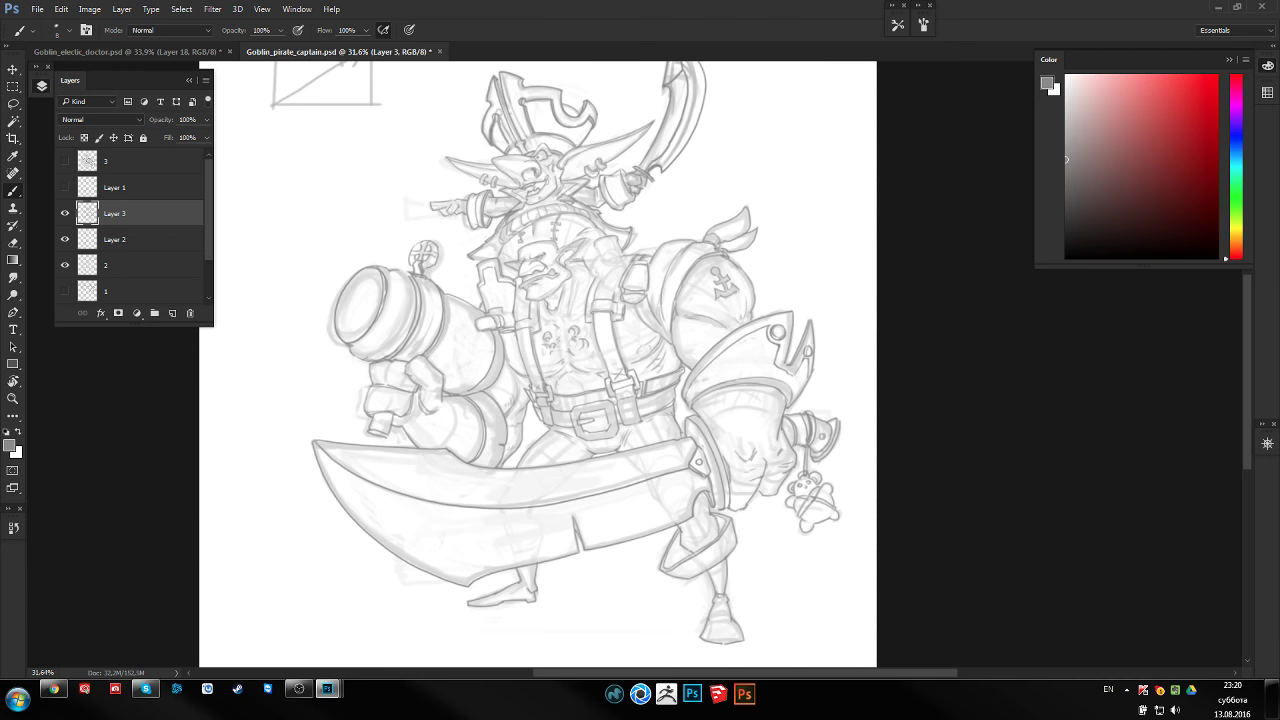
pyautogui.moveTo(620, 318); pyautogui.dragTo(700, 318)
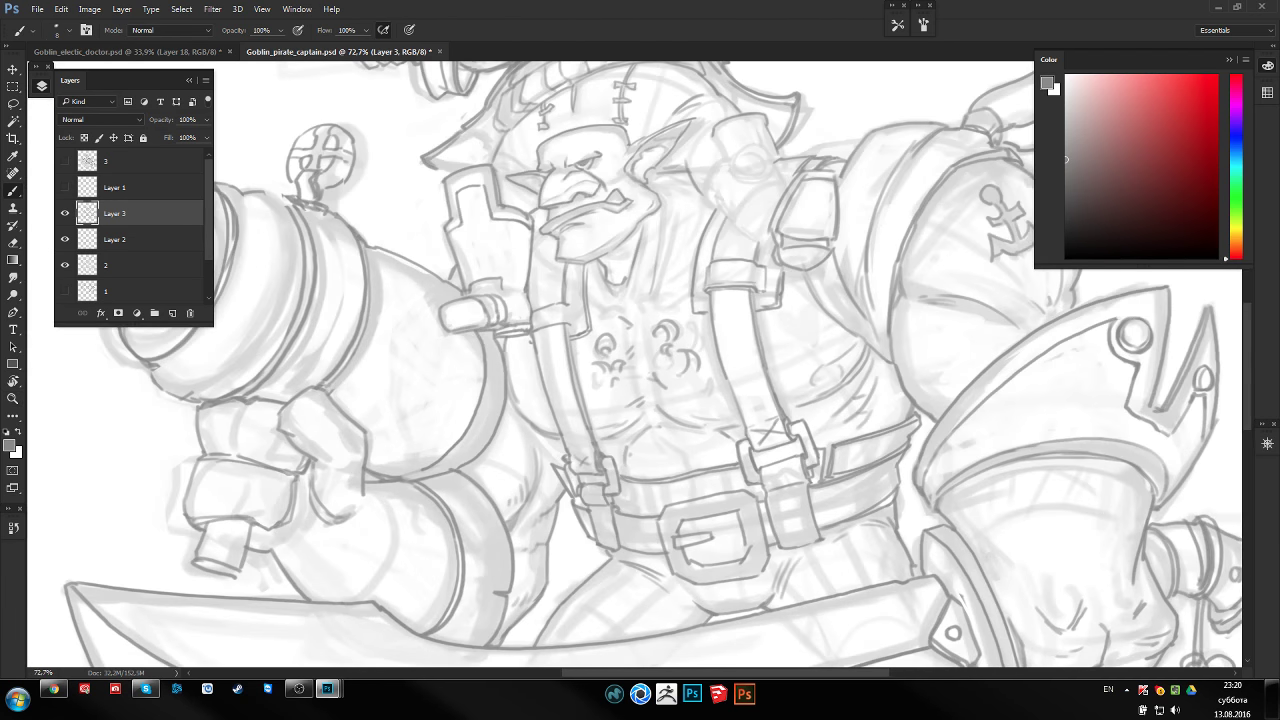
pyautogui.hotkey('ctrl', 'shift', 'h')
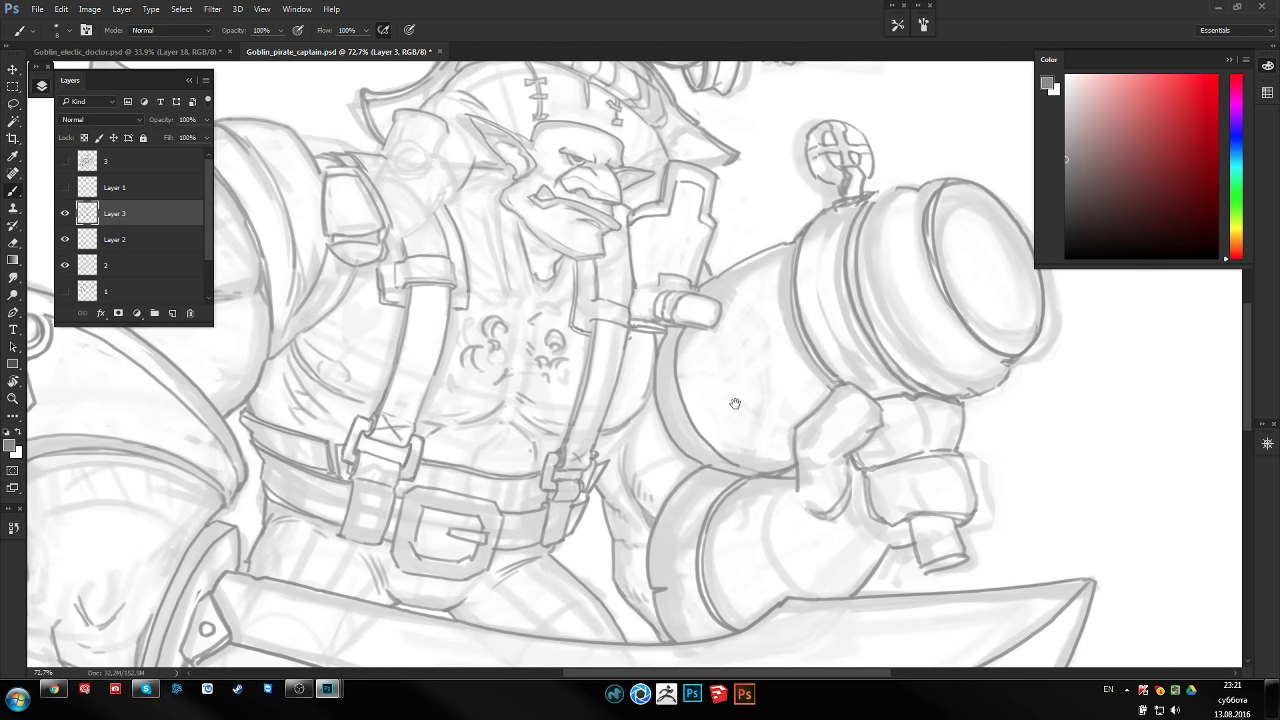
pyautogui.moveTo(735, 403); pyautogui.dragTo(771, 369)
pyautogui.press('e')
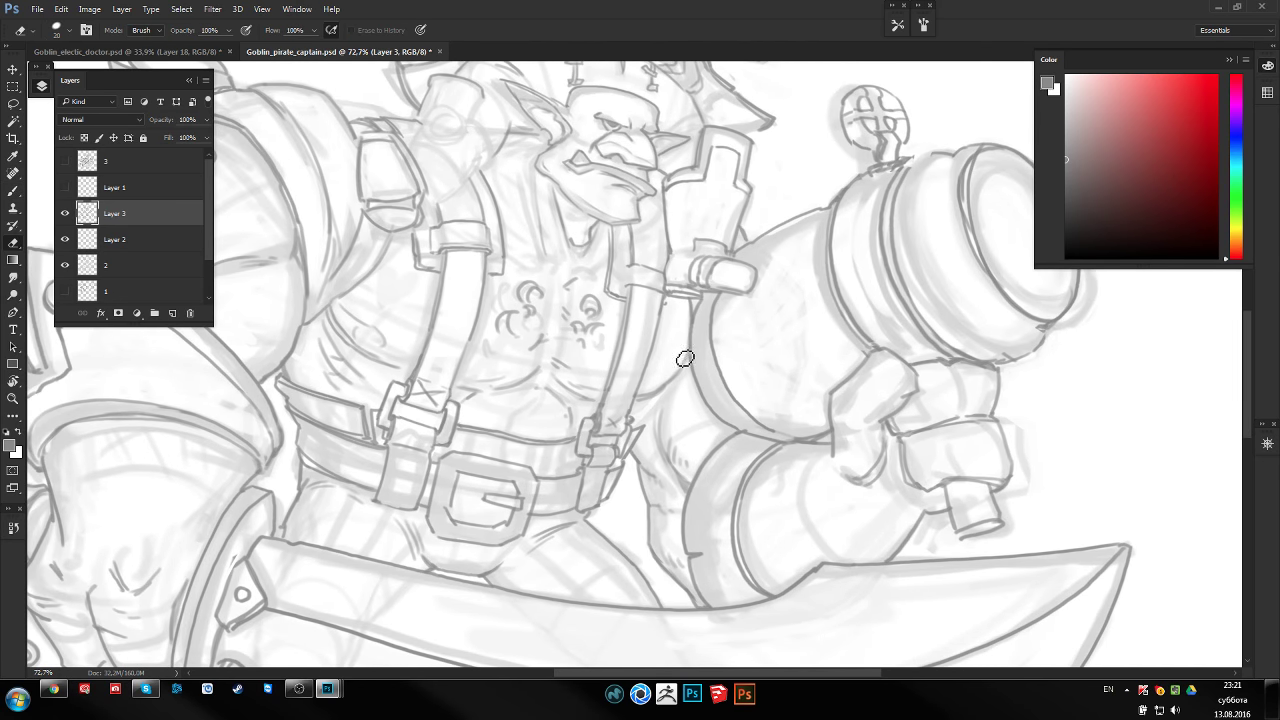
pyautogui.moveTo(664, 338); pyautogui.dragTo(701, 329)
pyautogui.press('b')
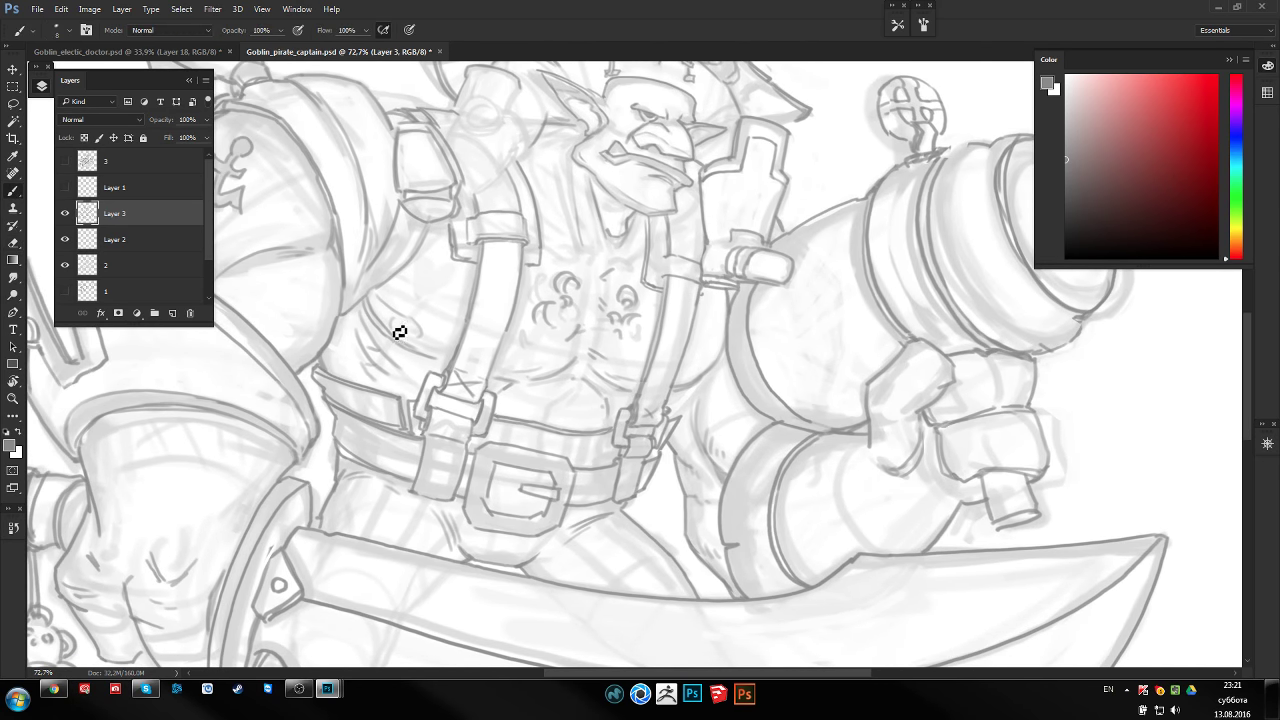
pyautogui.press('z')
pyautogui.moveTo(400, 285); pyautogui.dragTo(405, 273)
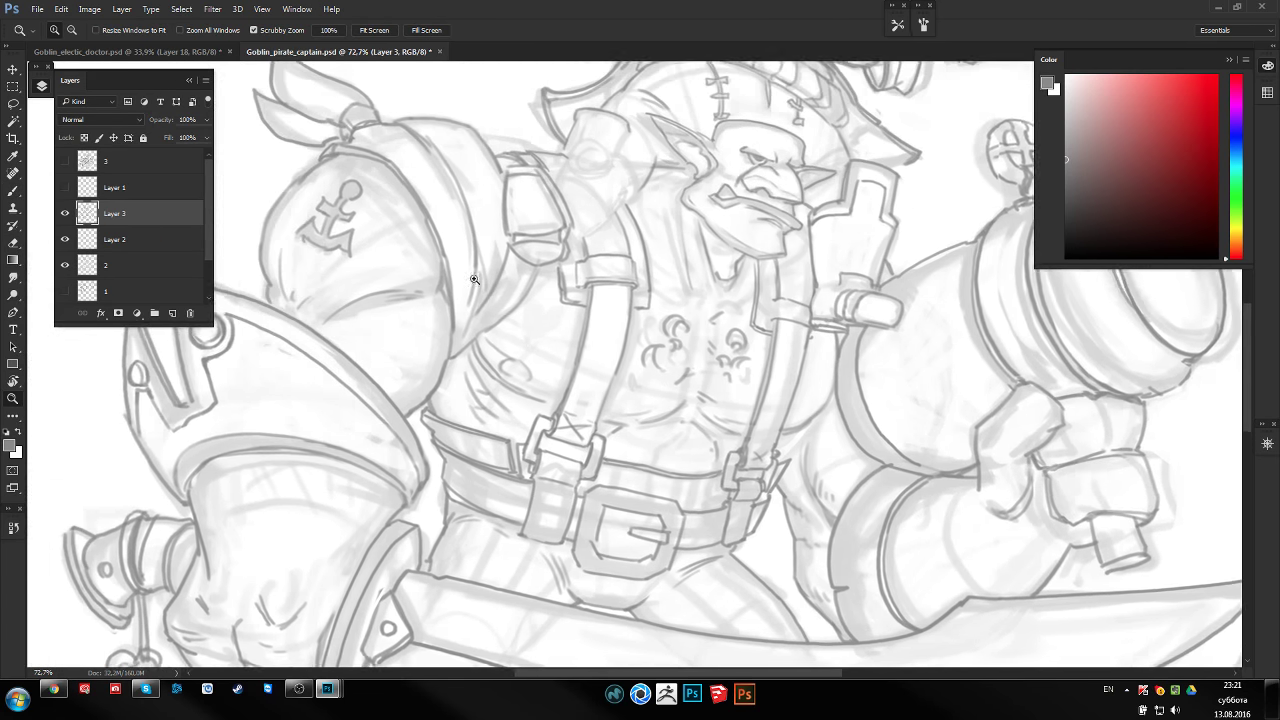
pyautogui.click(363, 227)
pyautogui.press('b')
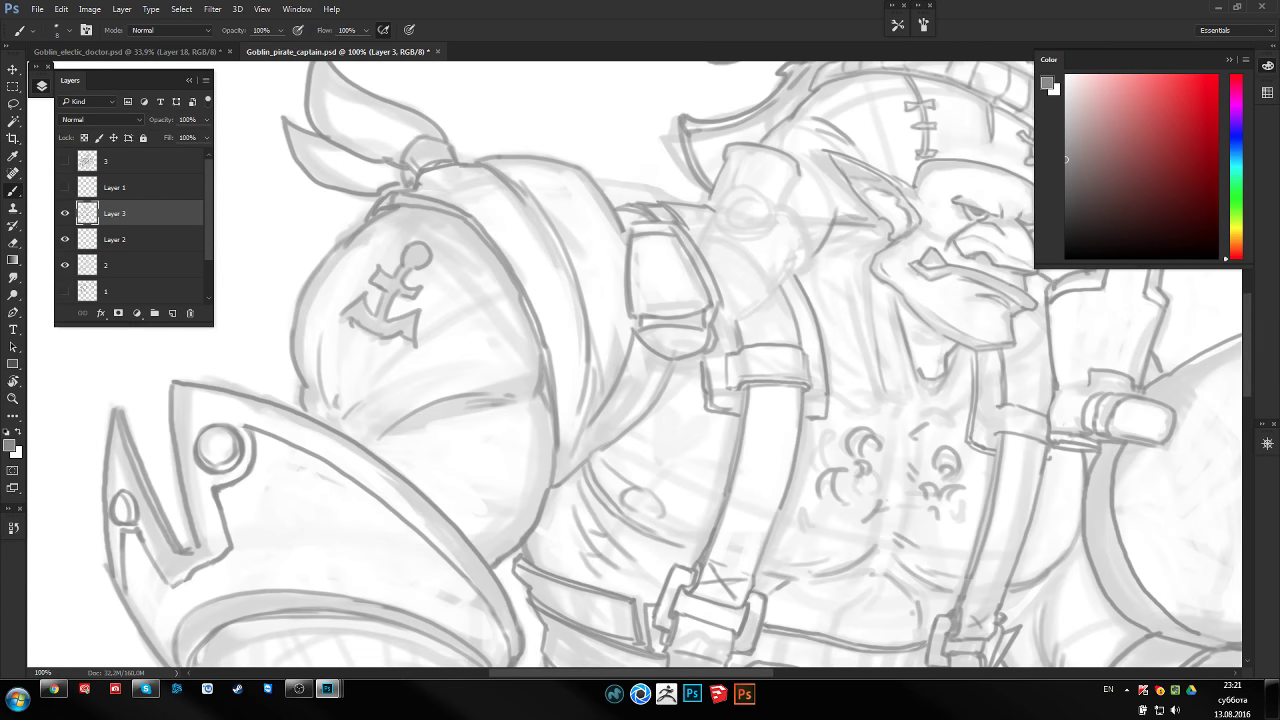
# Extend the outline beside the bandana knot and erase part of a faint shoulder stroke
pyautogui.moveTo(670, 364); pyautogui.dragTo(682, 386)
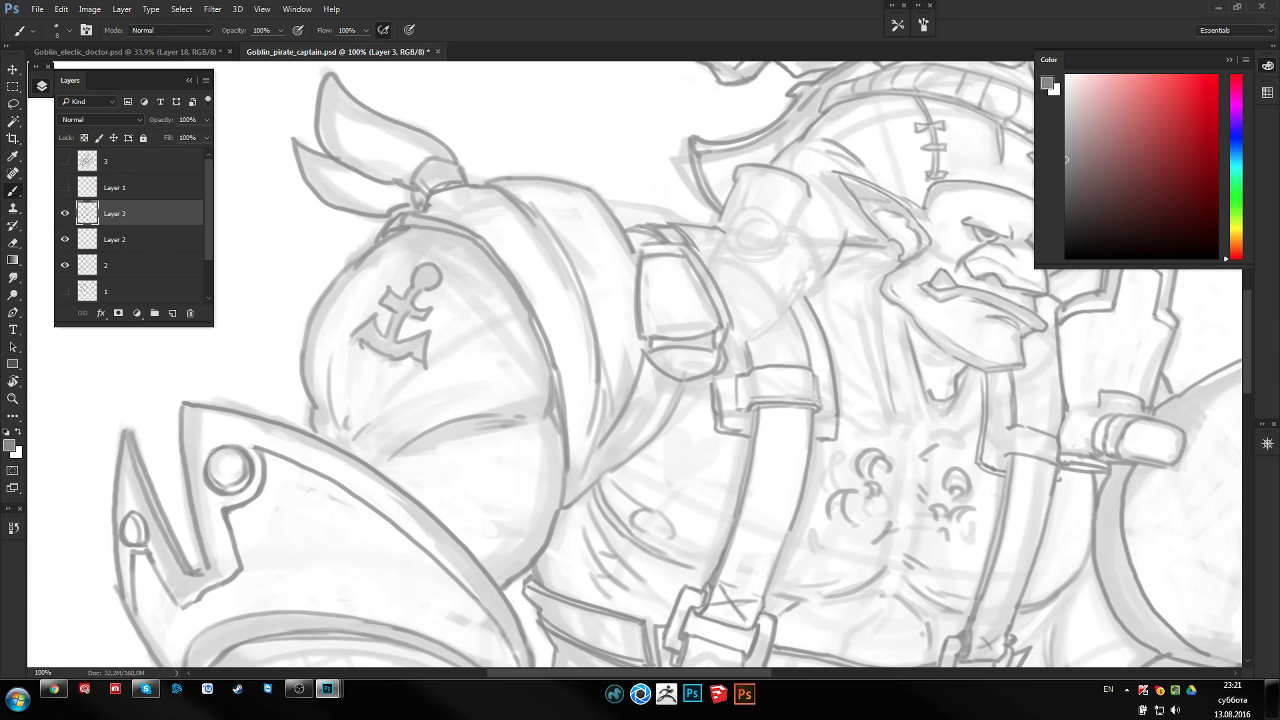
pyautogui.moveTo(388, 232); pyautogui.dragTo(424, 204)
pyautogui.moveTo(522, 190); pyautogui.dragTo(528, 232)
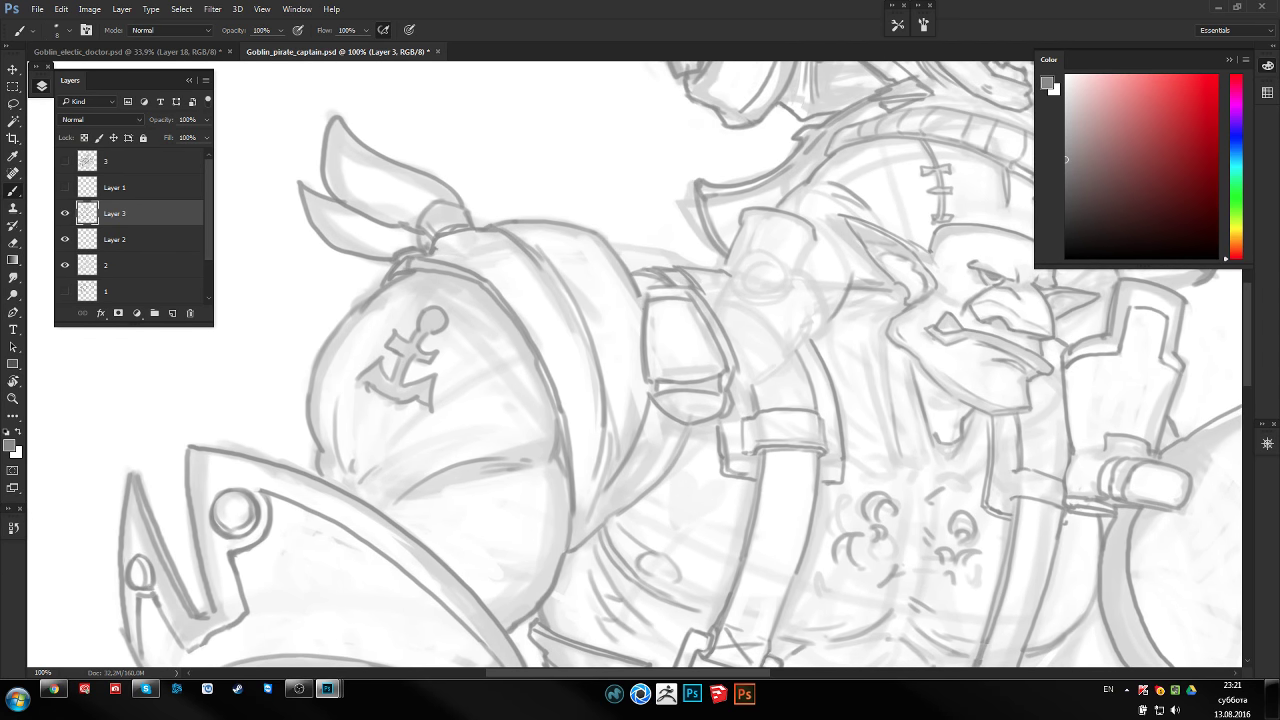
pyautogui.moveTo(637, 265)
pyautogui.mouseDown()
pyautogui.moveTo(612, 270)
pyautogui.moveTo(749, 246)
pyautogui.moveTo(634, 303)
pyautogui.moveTo(702, 264)
pyautogui.mouseUp()
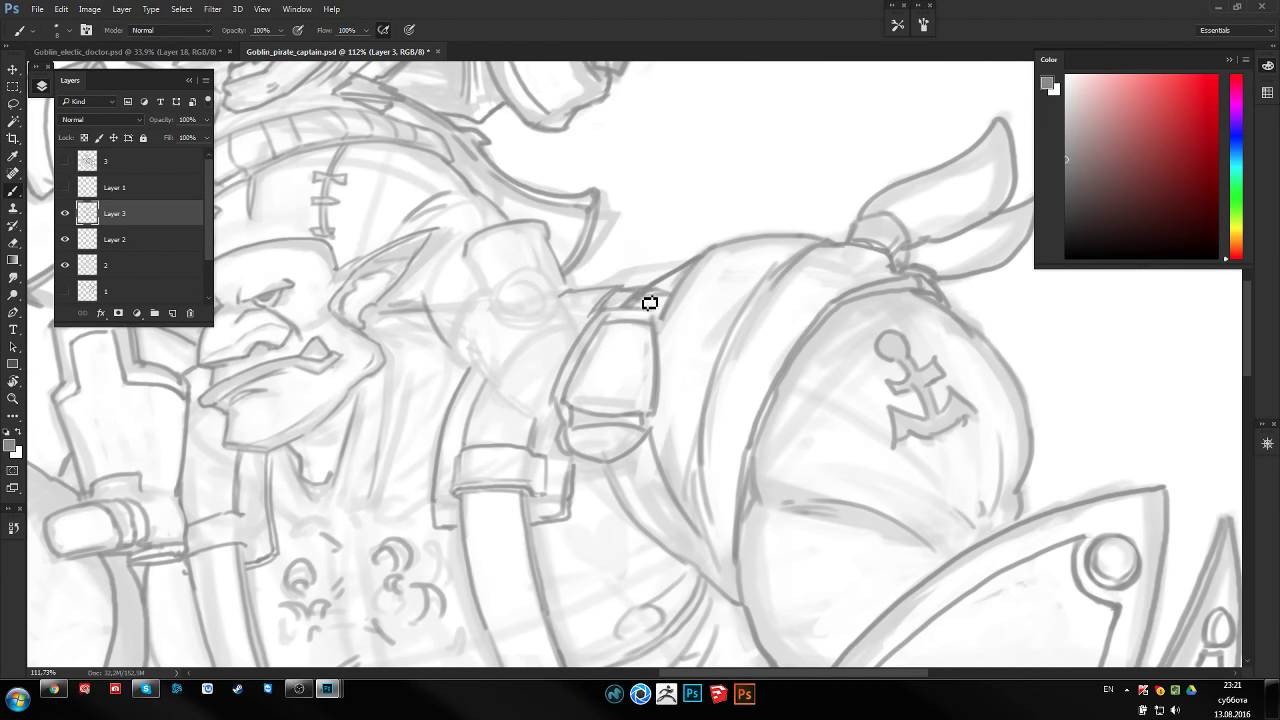
pyautogui.press('e')
pyautogui.moveTo(700, 256)
pyautogui.mouseDown()
pyautogui.moveTo(676, 270)
pyautogui.moveTo(615, 257)
pyautogui.mouseUp()
# Lasso the strap strokes and transform them to a new angle
pyautogui.press('l')
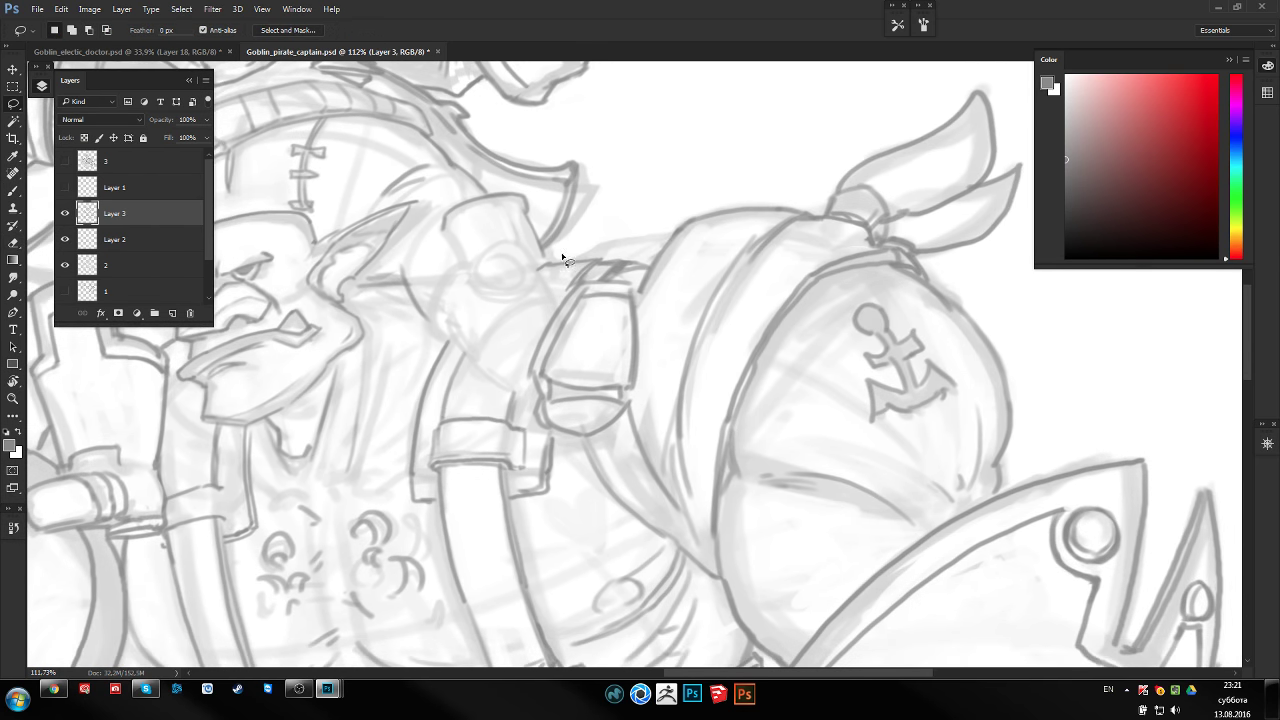
pyautogui.moveTo(539, 296)
pyautogui.mouseDown()
pyautogui.moveTo(632, 280)
pyautogui.moveTo(655, 248)
pyautogui.moveTo(593, 200)
pyautogui.moveTo(608, 228)
pyautogui.moveTo(571, 234)
pyautogui.mouseUp()
pyautogui.hotkey('ctrl', 't')
pyautogui.press('Return')
# Sketch new lines along the sides and top of the shoulder strap
pyautogui.press('e')
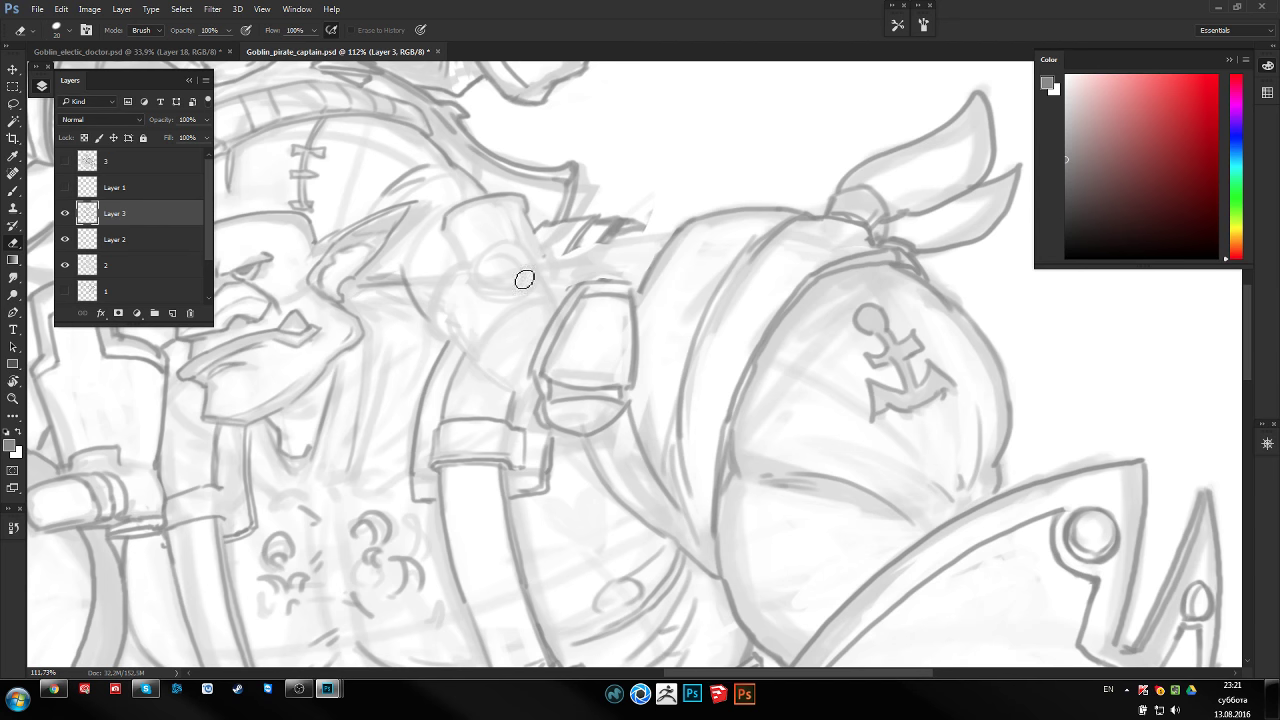
pyautogui.press('b')
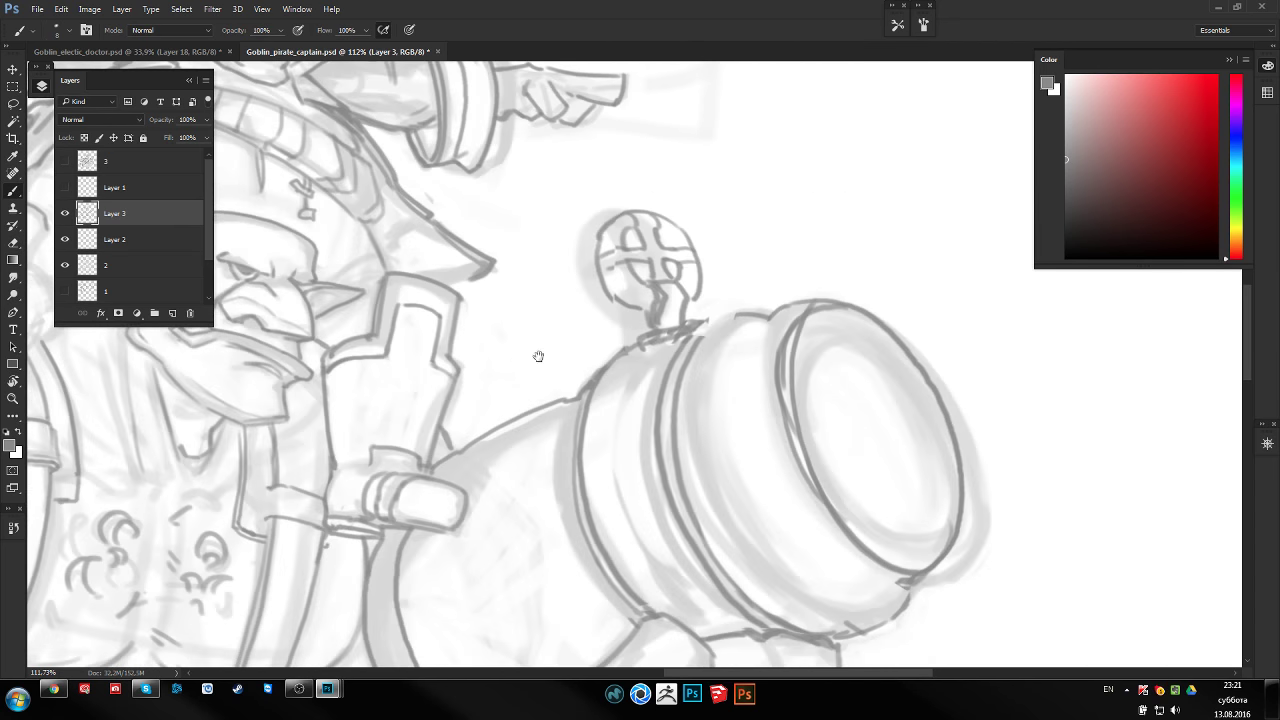
pyautogui.scroll(-3, 537, 357)
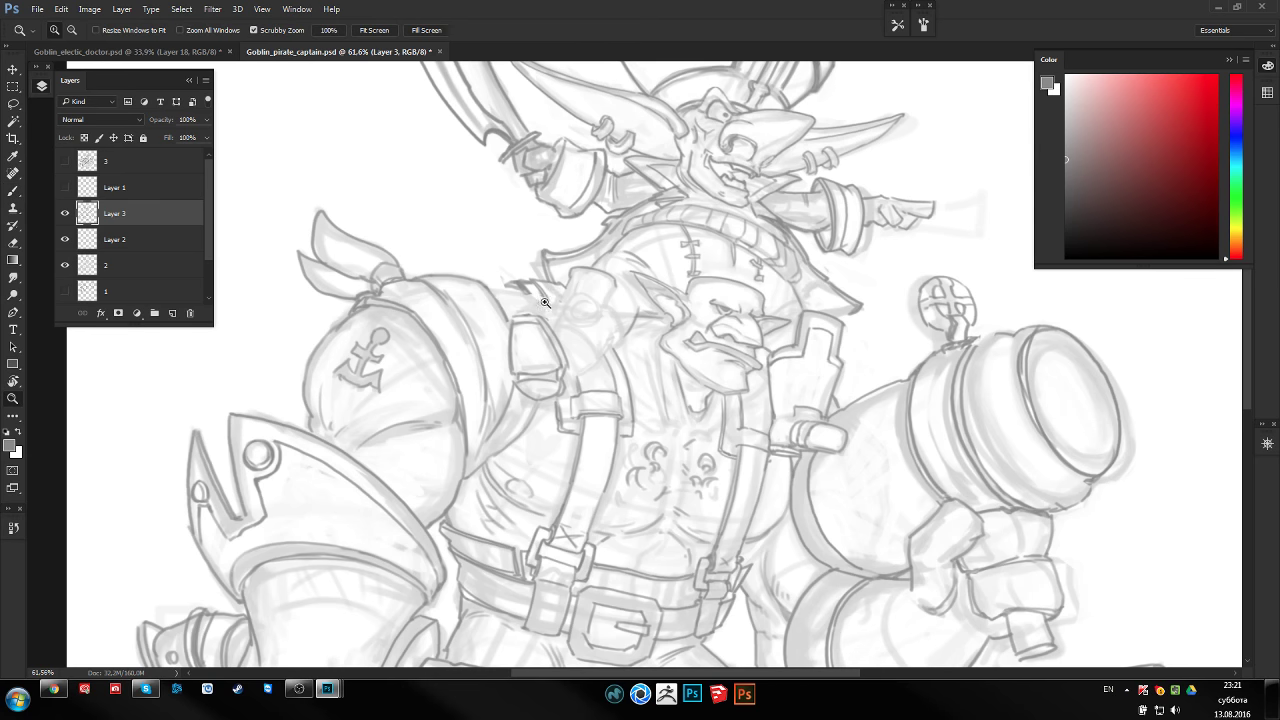
pyautogui.scroll(2, 502, 255)
pyautogui.scroll(2, 502, 255)
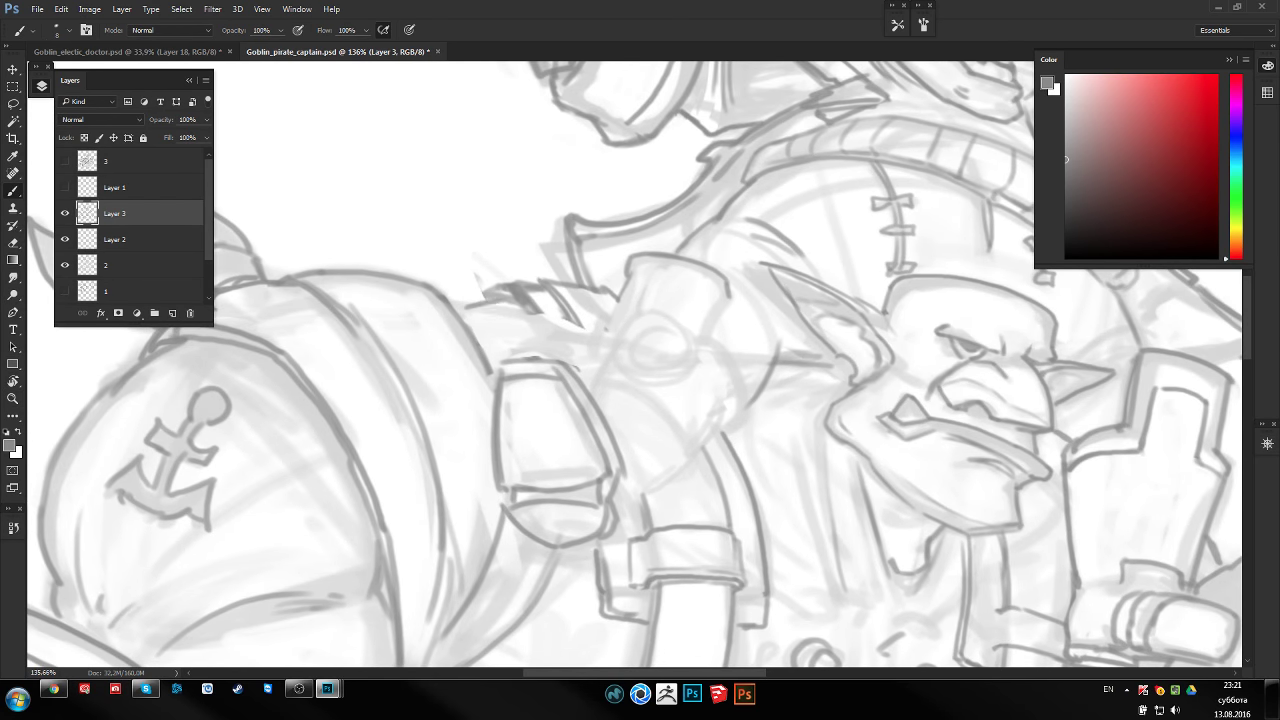
pyautogui.moveTo(520, 305); pyautogui.dragTo(575, 360)
pyautogui.moveTo(569, 304)
pyautogui.mouseDown()
pyautogui.moveTo(604, 362)
pyautogui.moveTo(600, 316)
pyautogui.mouseUp()
pyautogui.moveTo(423, 234)
pyautogui.mouseDown()
pyautogui.moveTo(483, 265)
pyautogui.moveTo(512, 259)
pyautogui.mouseUp()
# Frame the hat and collar and darken the neck contour beside the collar
pyautogui.press('e')
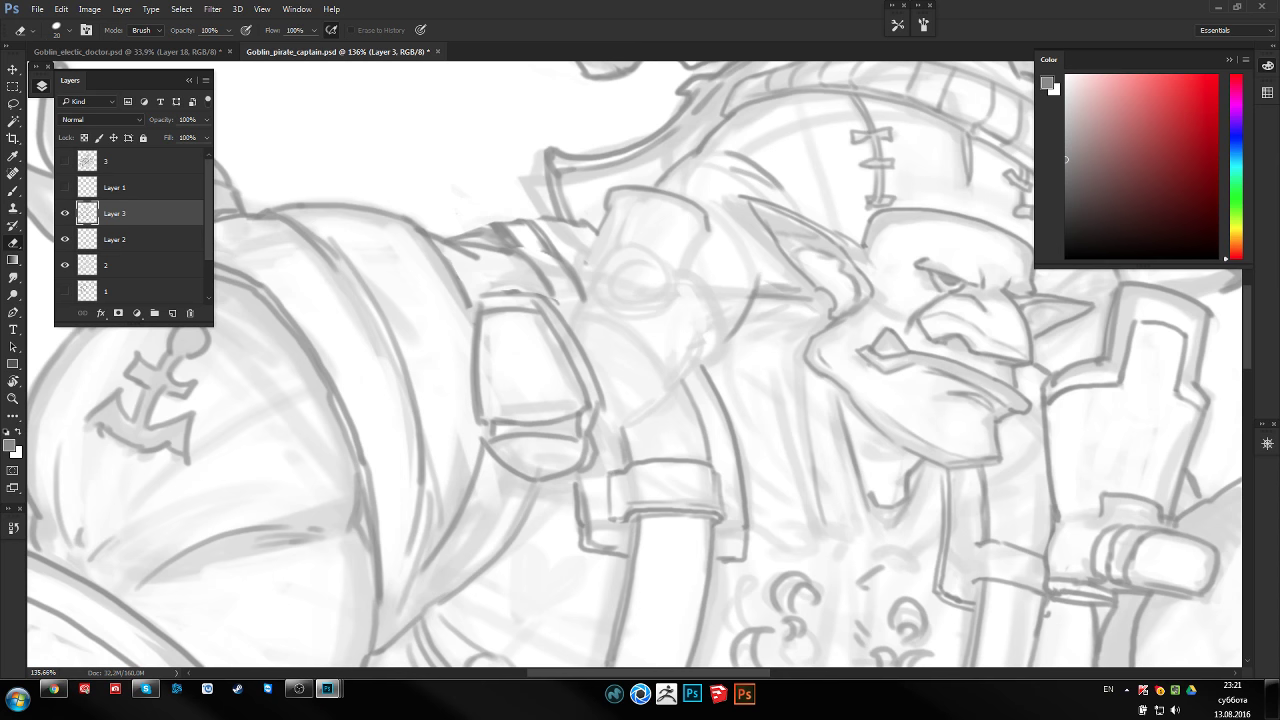
pyautogui.moveTo(630, 323); pyautogui.dragTo(440, 363)
pyautogui.press('b')
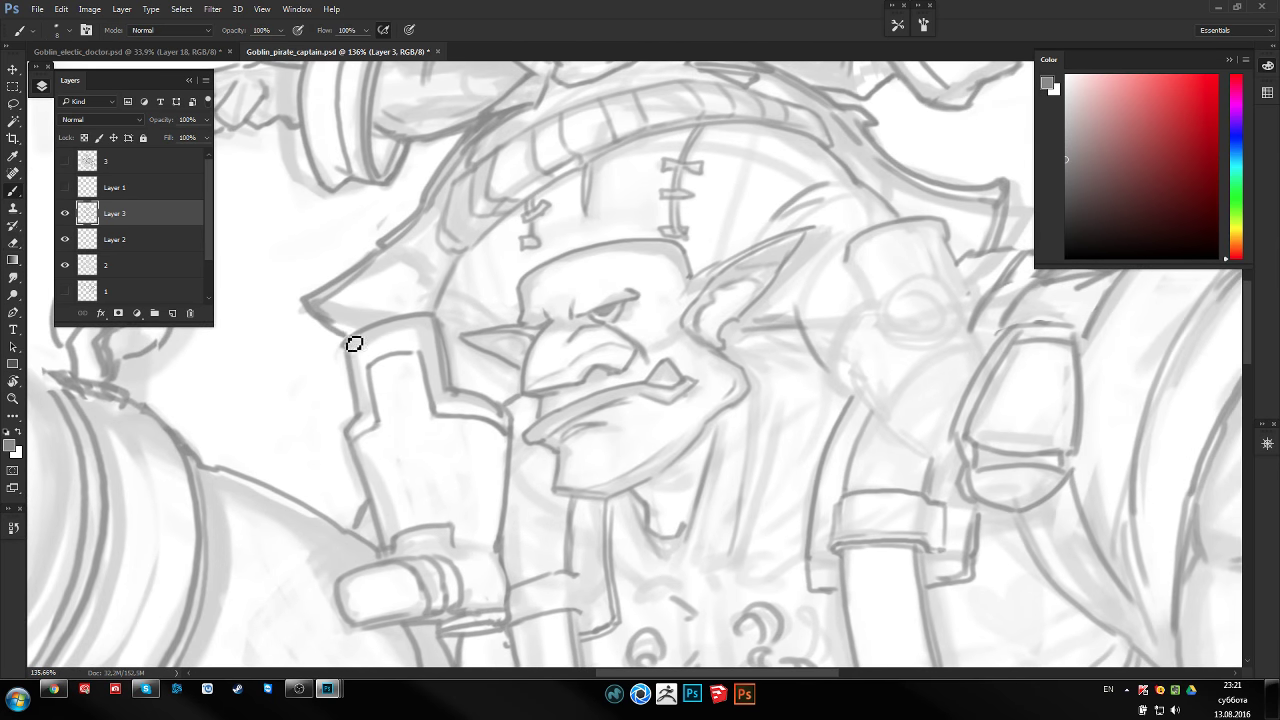
pyautogui.moveTo(354, 343); pyautogui.dragTo(528, 326)
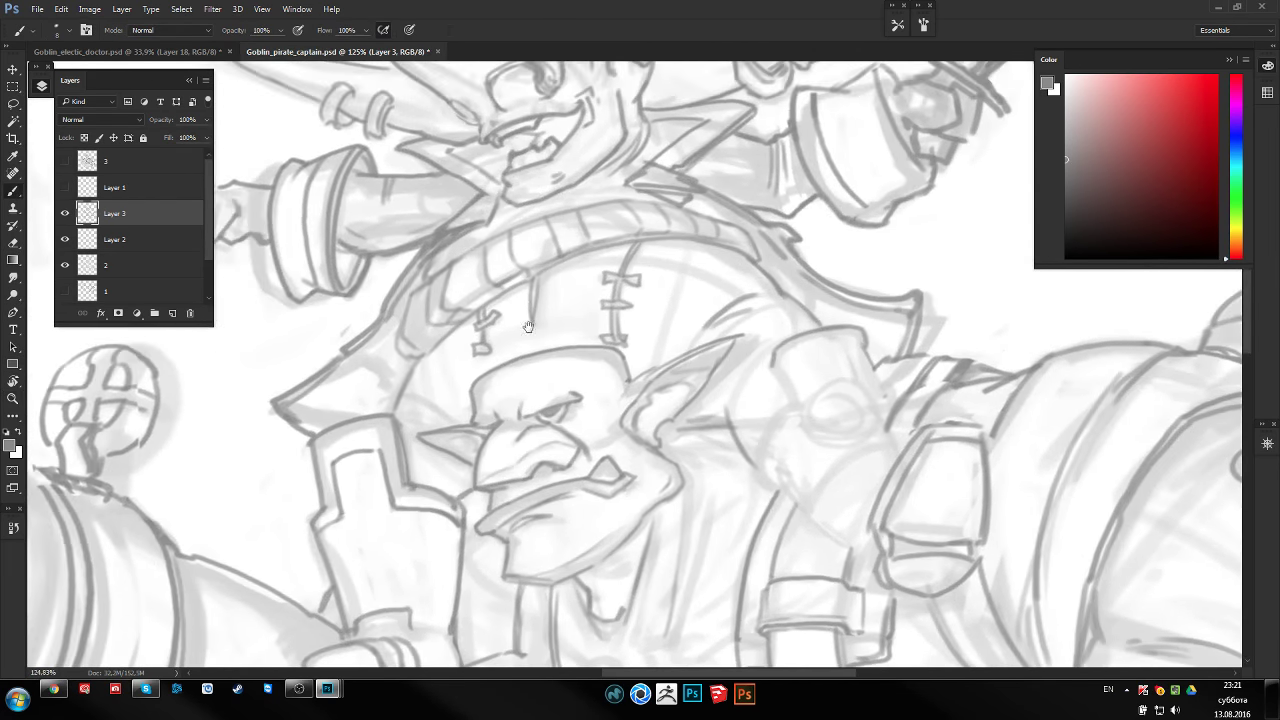
pyautogui.scroll(-3, 528, 326)
pyautogui.scroll(-1, 528, 326)
pyautogui.scroll(3, 528, 326)
pyautogui.scroll(2, 528, 326)
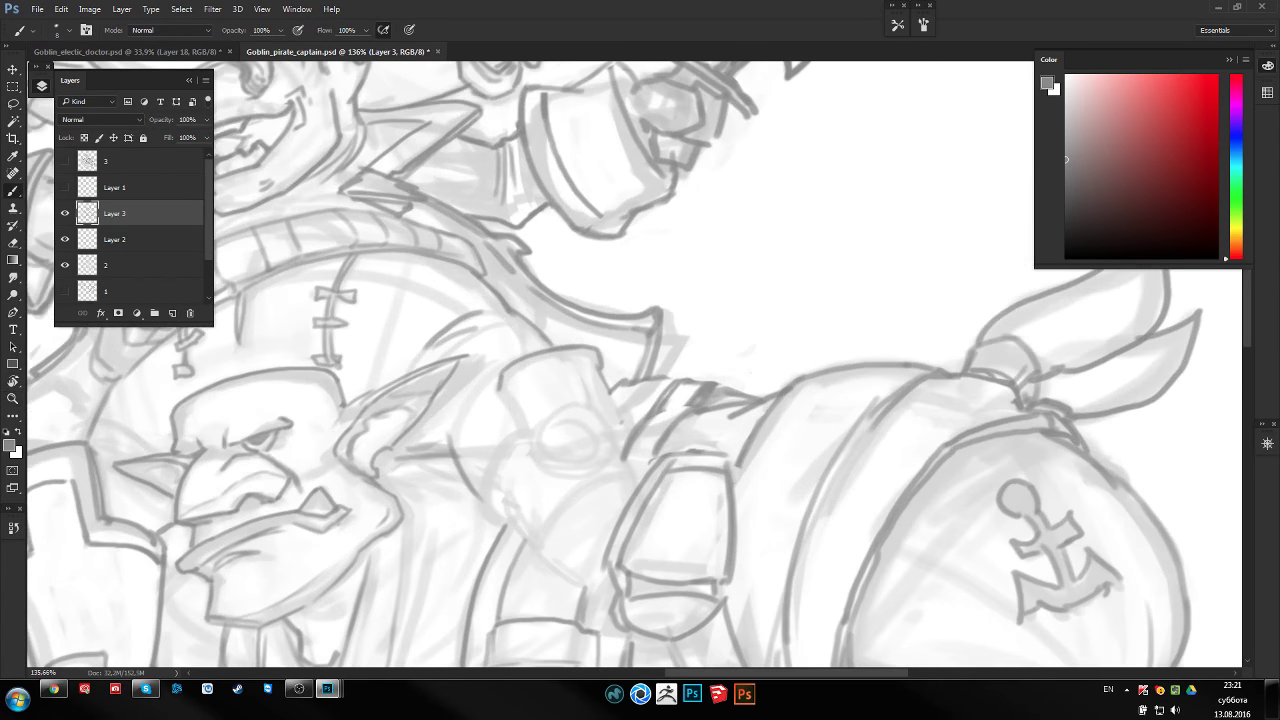
pyautogui.moveTo(660, 322); pyautogui.dragTo(650, 352)
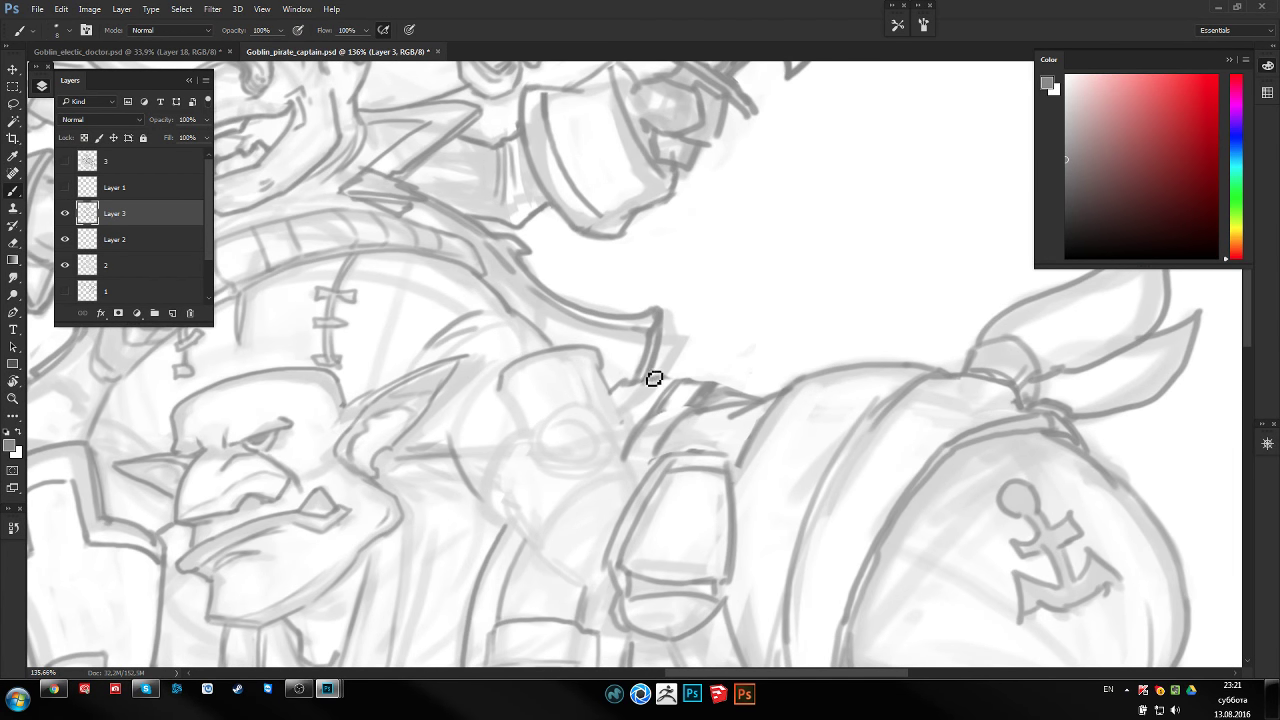
# Zoom in on the anchor-emblem shoulder, then move the view to the torso
pyautogui.scroll(-1, 646, 348)
pyautogui.scroll(-2, 674, 386)
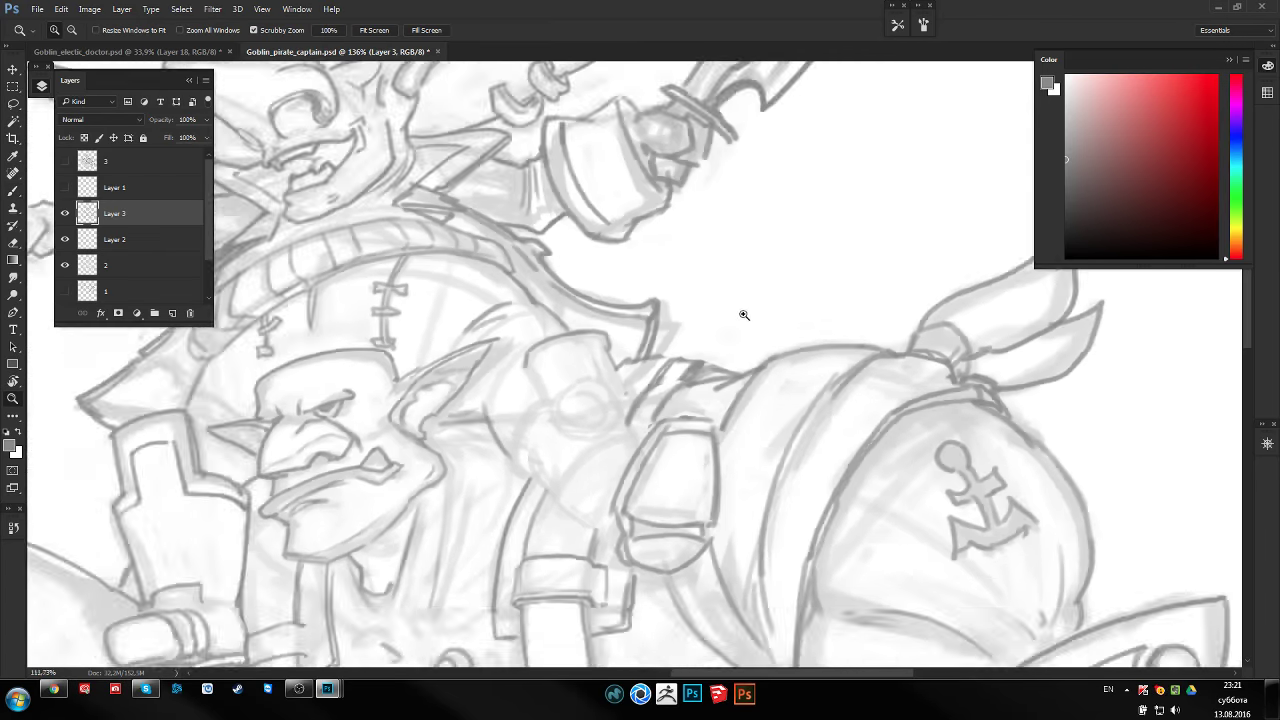
pyautogui.scroll(-2, 743, 314)
pyautogui.moveTo(694, 331)
pyautogui.mouseDown()
pyautogui.moveTo(677, 299)
pyautogui.moveTo(561, 346)
pyautogui.mouseUp()
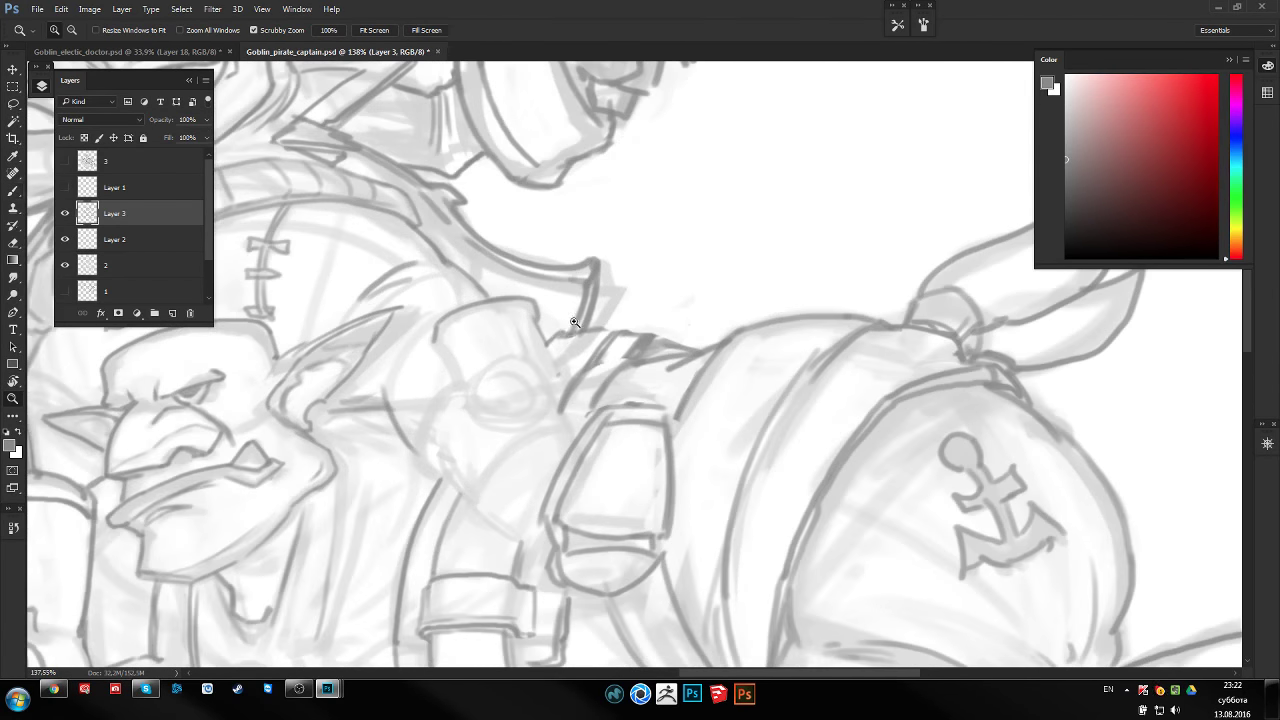
pyautogui.press('e')
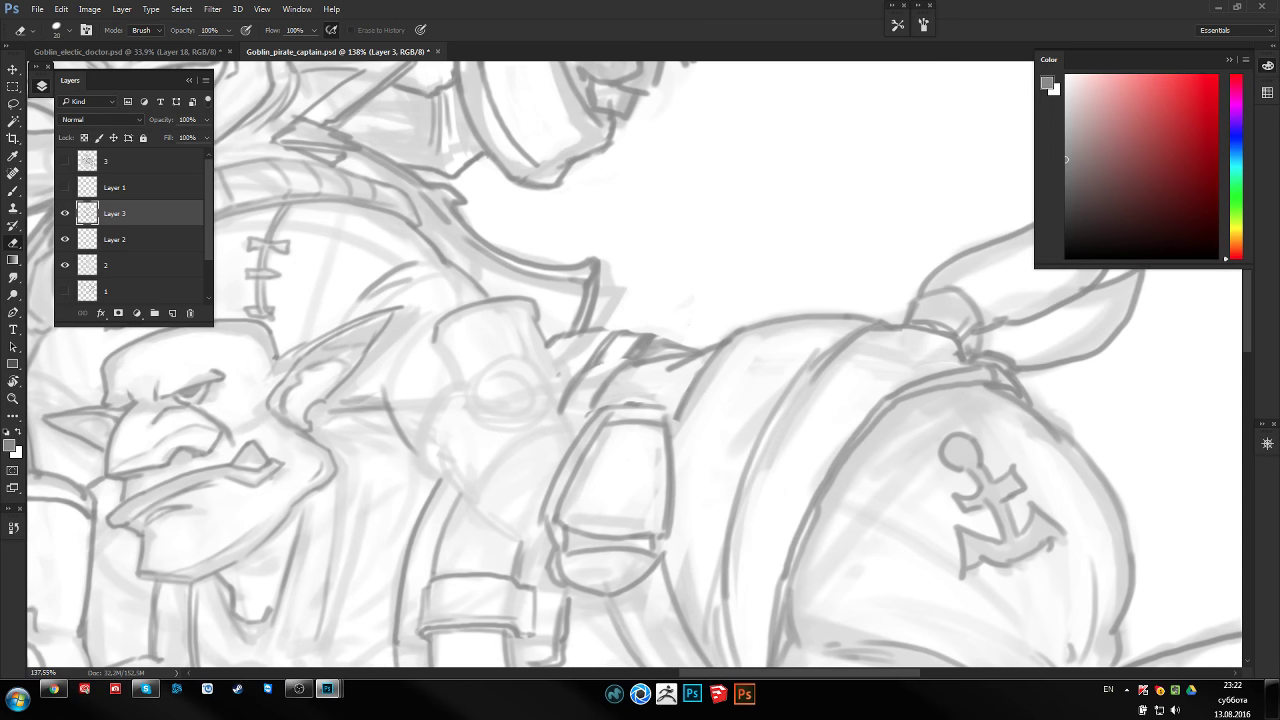
pyautogui.press('b')
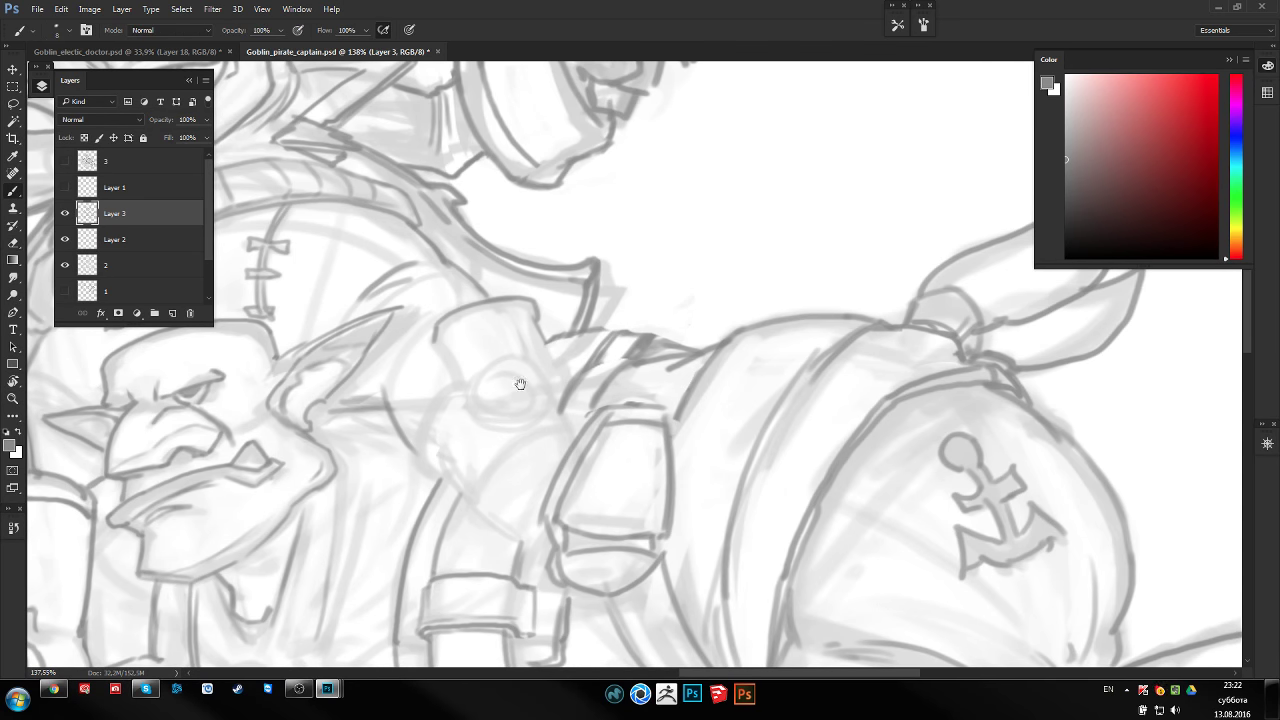
pyautogui.scroll(-3, 514, 380)
pyautogui.moveTo(516, 330); pyautogui.dragTo(626, 316)
pyautogui.scroll(1, 626, 316)
# Check the face in a horizontally flipped view, then flip the canvas back
pyautogui.scroll(1, 462, 380)
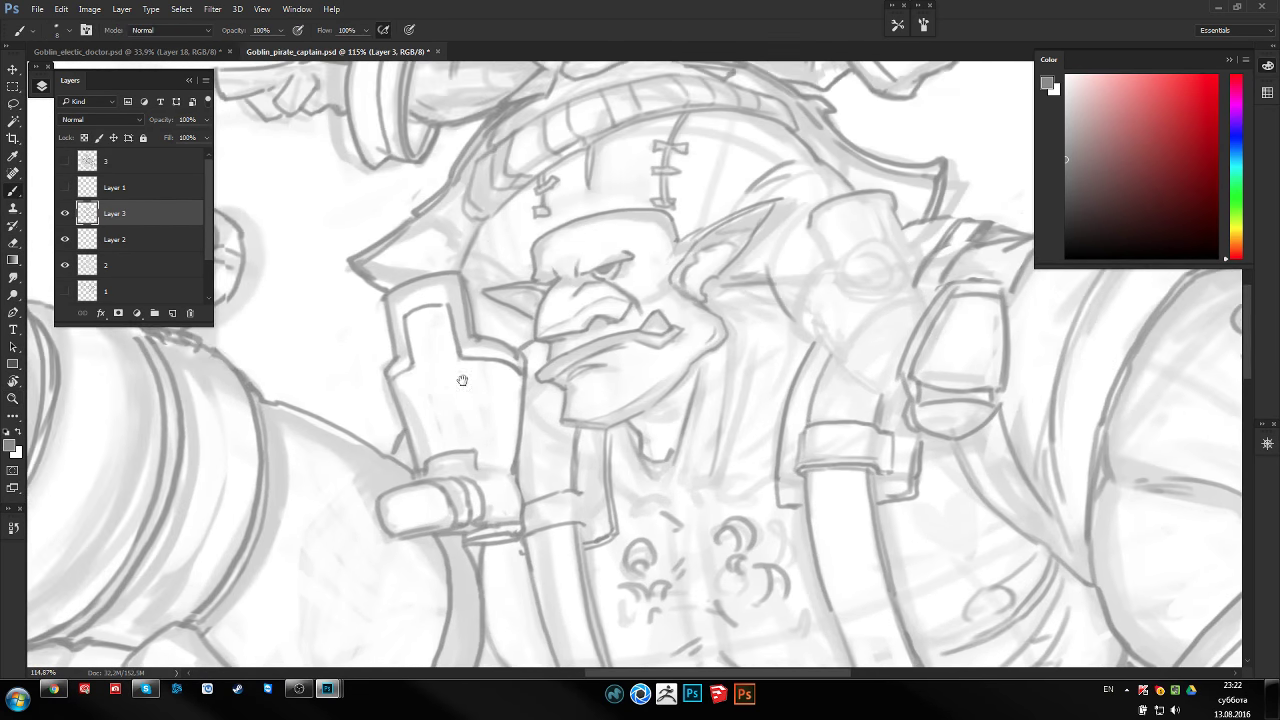
pyautogui.press('e')
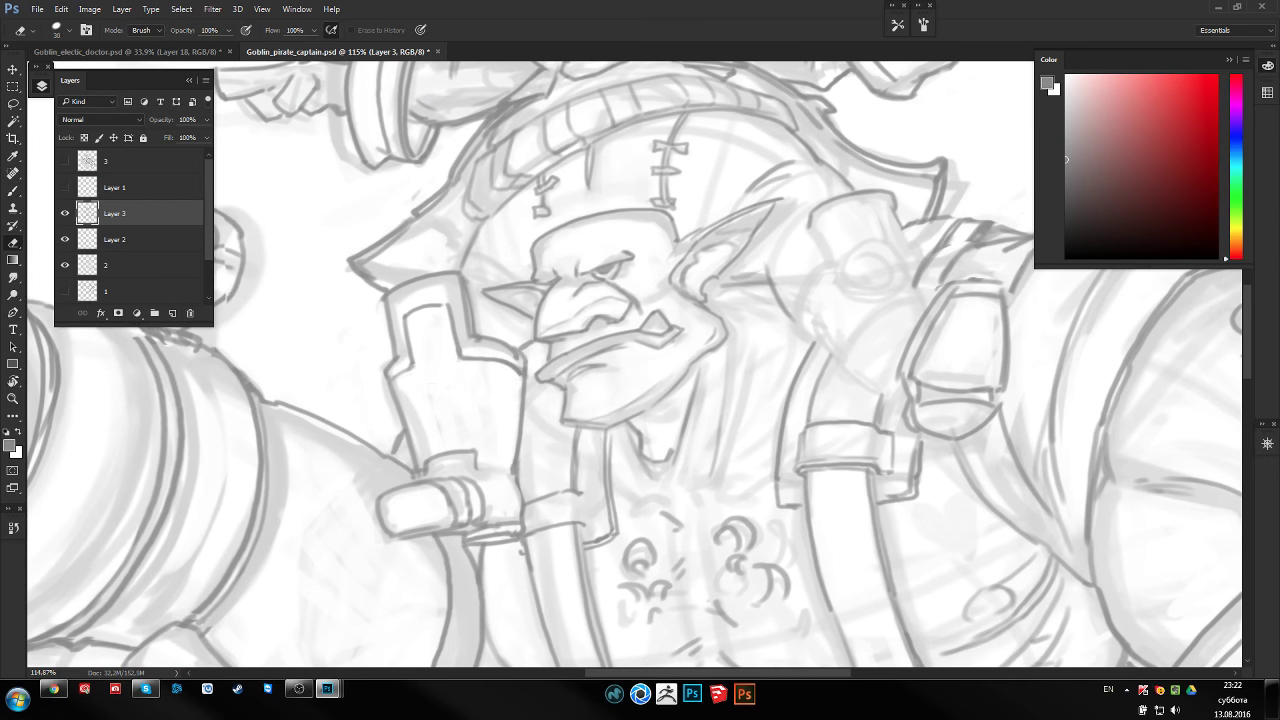
pyautogui.press('b')
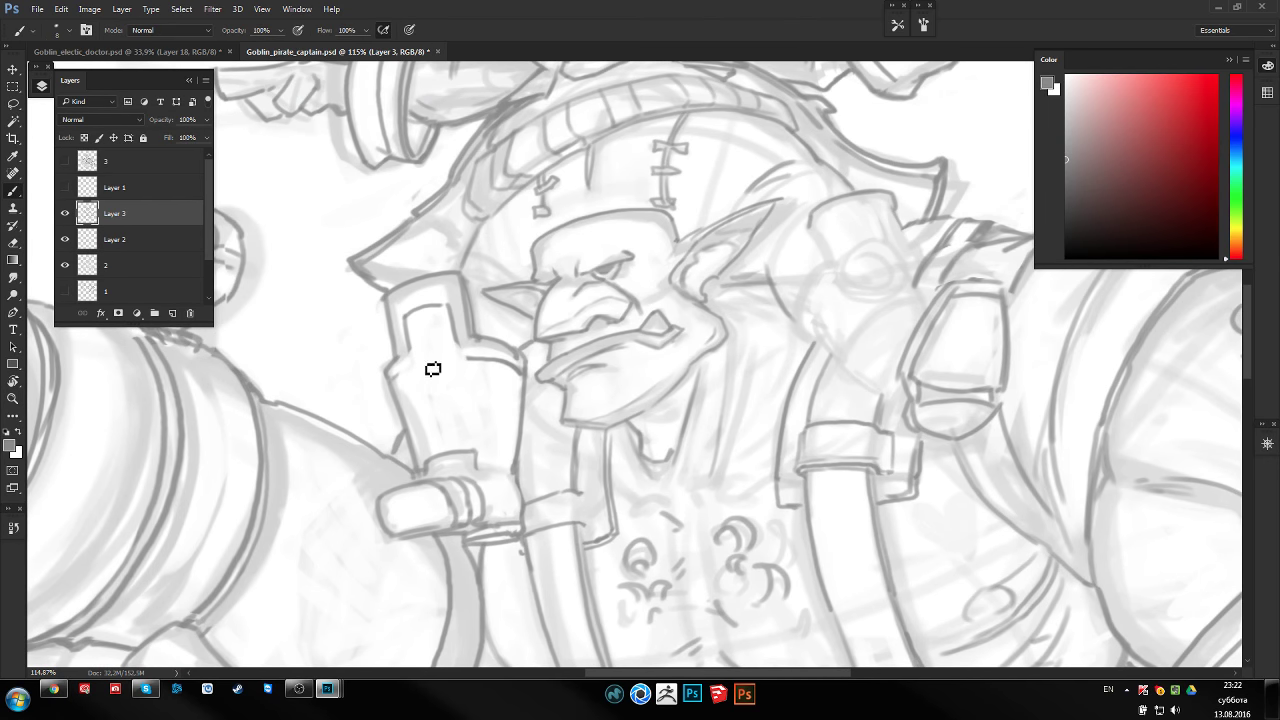
pyautogui.press('h')
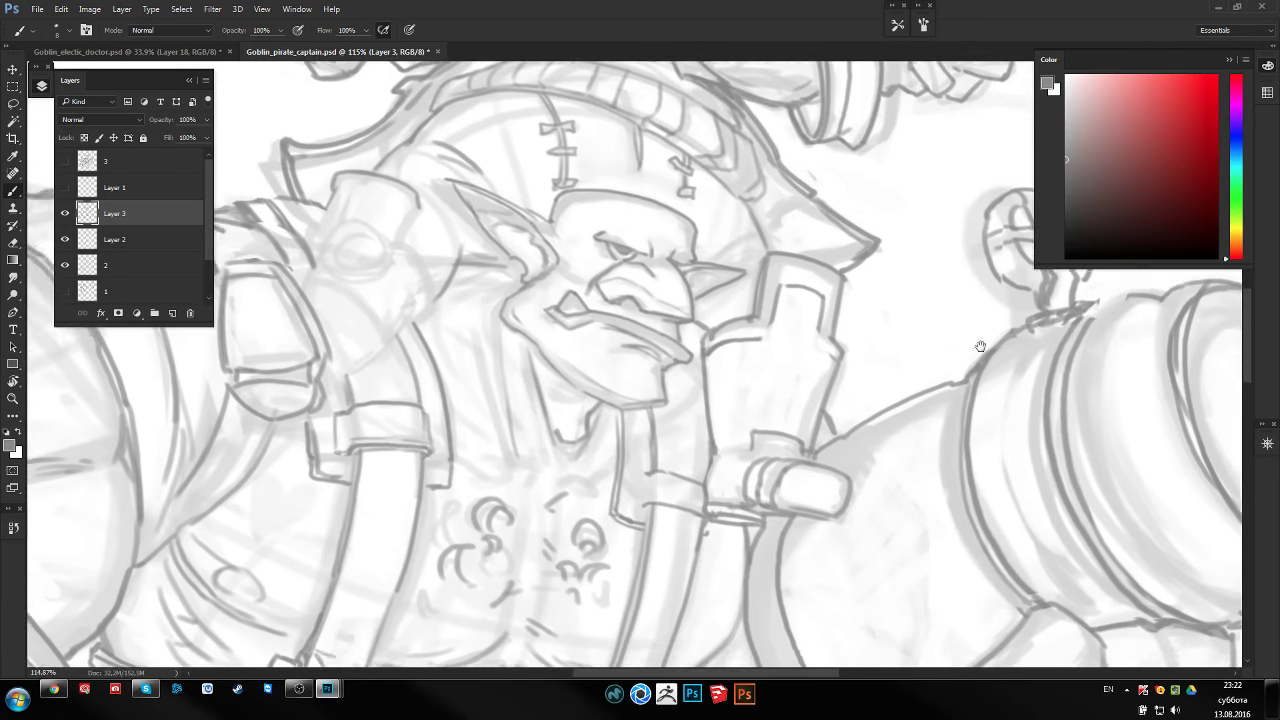
pyautogui.moveTo(921, 400); pyautogui.dragTo(1023, 370)
pyautogui.press('e')
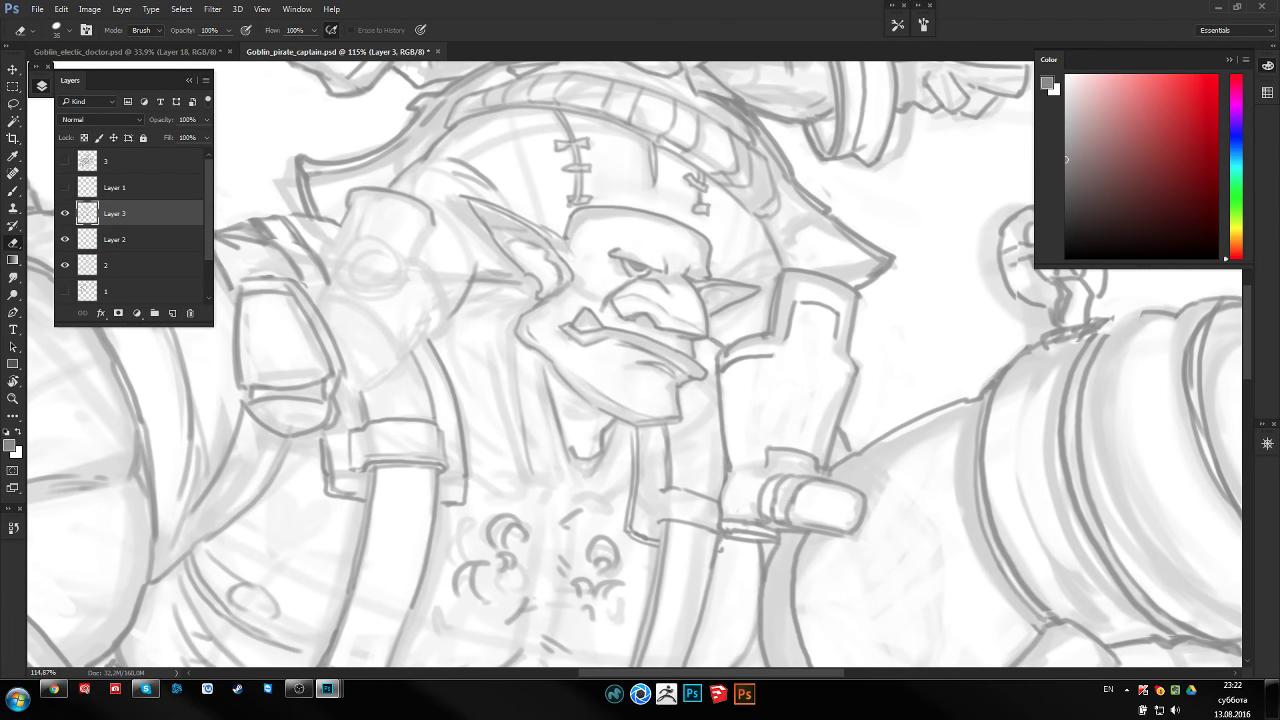
pyautogui.press('h')
pyautogui.press('b')
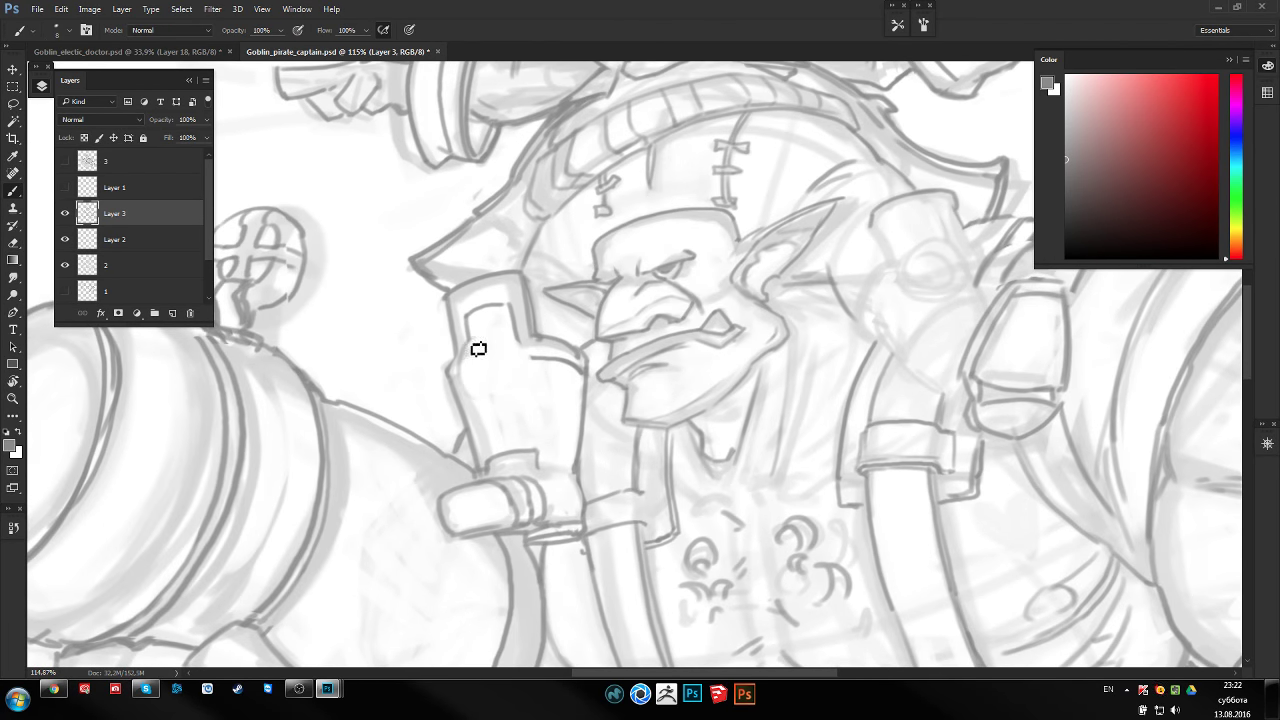
# Redraw the wrist cuff's sides, inner line, square buckle and lower band
pyautogui.moveTo(503, 354)
pyautogui.mouseDown()
pyautogui.moveTo(417, 346)
pyautogui.moveTo(471, 337)
pyautogui.moveTo(492, 377)
pyautogui.moveTo(440, 390)
pyautogui.mouseUp()
pyautogui.hotkey('ctrl', 'z')
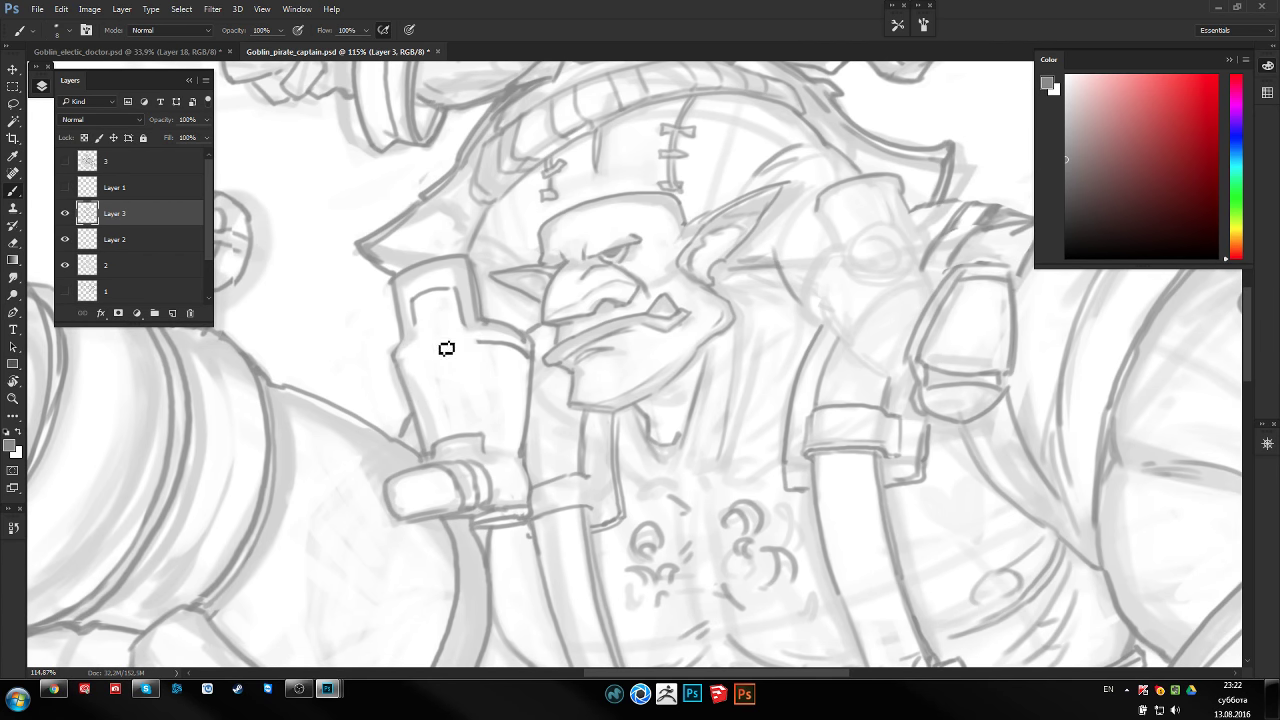
pyautogui.scroll(1, 443, 343)
pyautogui.moveTo(480, 334); pyautogui.dragTo(492, 386)
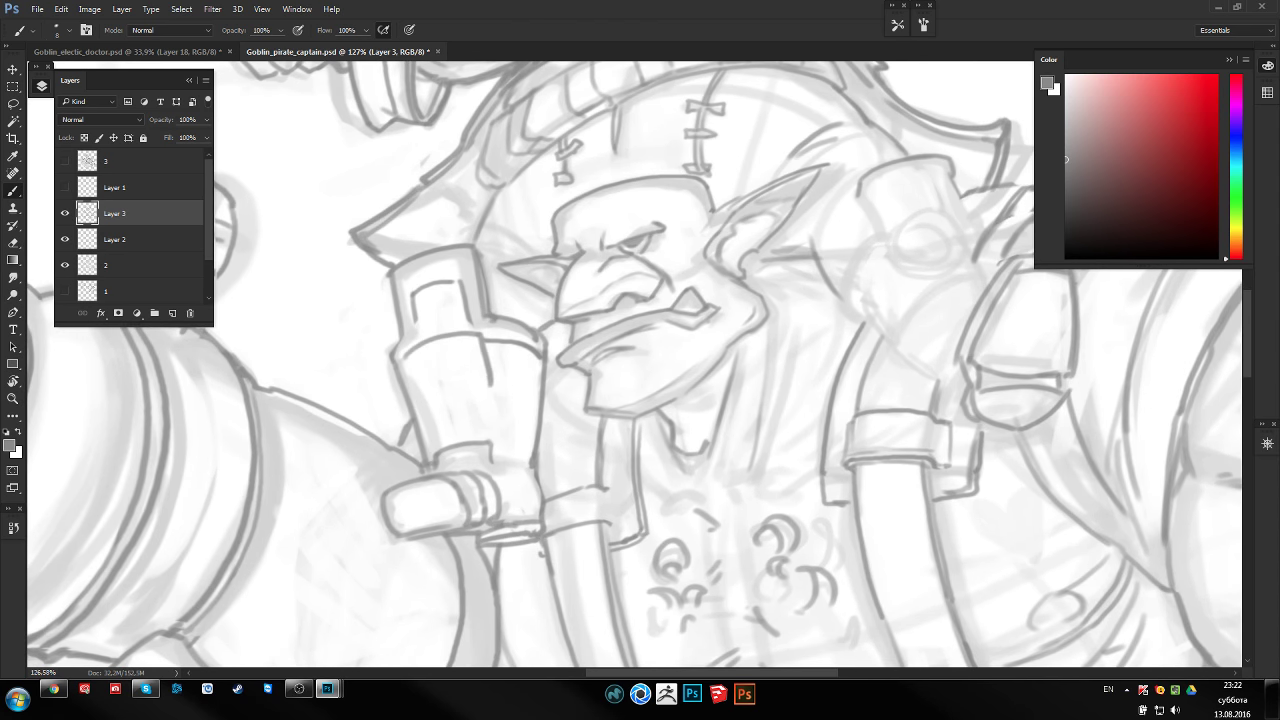
pyautogui.moveTo(404, 358)
pyautogui.mouseDown()
pyautogui.moveTo(418, 414)
pyautogui.moveTo(476, 382)
pyautogui.moveTo(466, 350)
pyautogui.mouseUp()
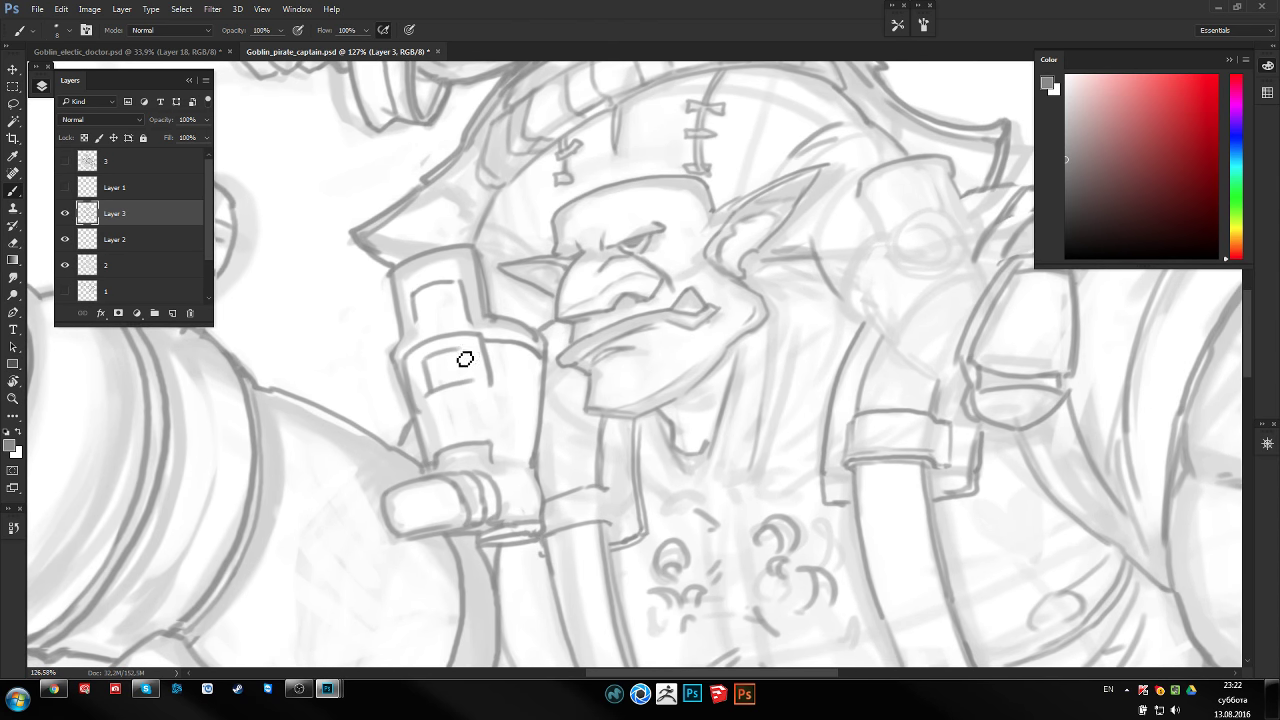
pyautogui.moveTo(424, 412); pyautogui.dragTo(490, 404)
# Replace the line beside the face with a darker stroke and redraw the cuff's lower edge
pyautogui.press('e')
pyautogui.moveTo(540, 345); pyautogui.dragTo(534, 451)
pyautogui.press('b')
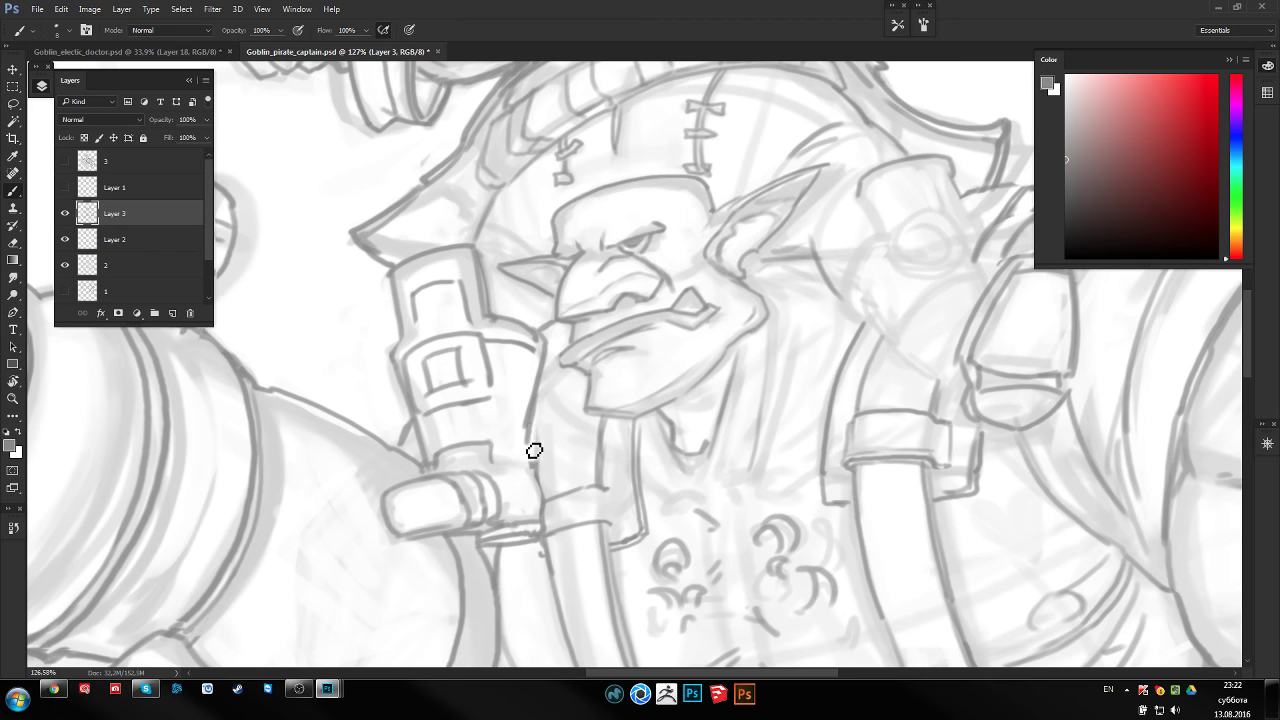
pyautogui.press('e')
pyautogui.moveTo(408, 426)
pyautogui.mouseDown()
pyautogui.moveTo(422, 450)
pyautogui.moveTo(528, 444)
pyautogui.mouseUp()
pyautogui.press('b')
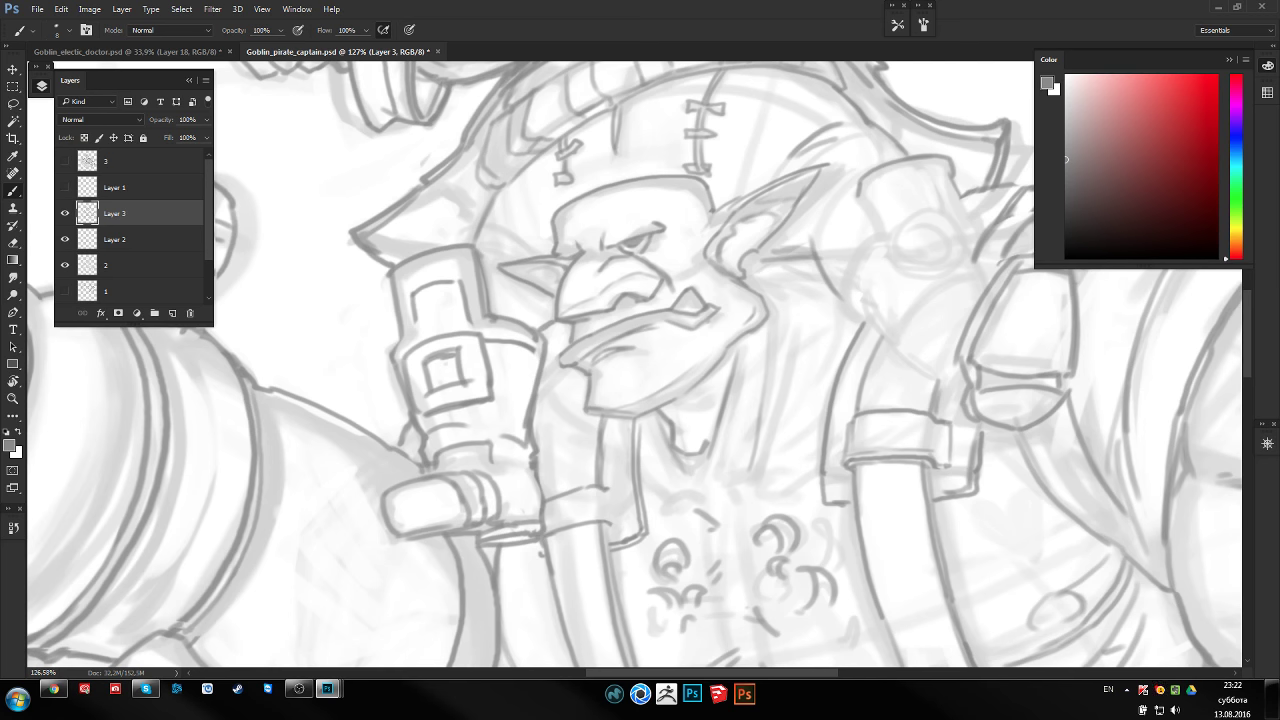
# Clean up the hand-edge and cuff strokes, darken the cuff's left and lower edges, then mirror to check
pyautogui.press('e')
pyautogui.moveTo(533, 392)
pyautogui.mouseDown()
pyautogui.moveTo(545, 362)
pyautogui.moveTo(541, 398)
pyautogui.mouseUp()
pyautogui.press('b')
pyautogui.press('e')
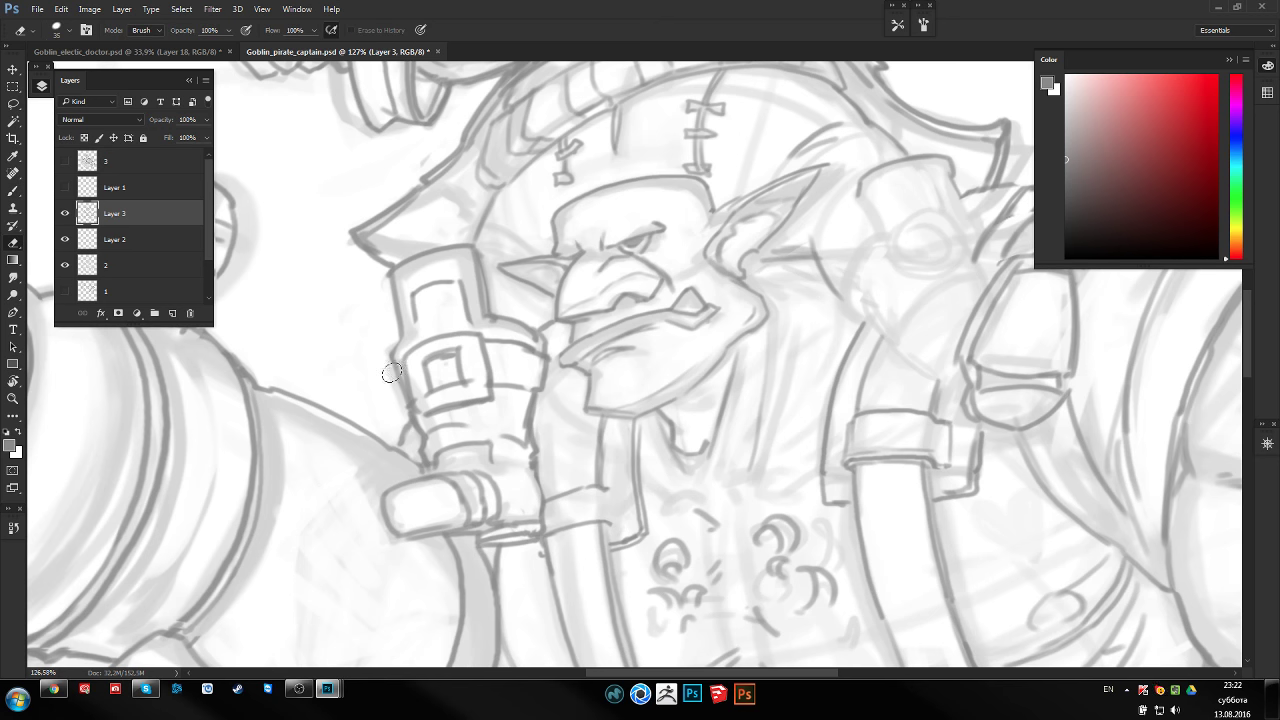
pyautogui.moveTo(400, 368); pyautogui.dragTo(413, 419)
pyautogui.press('b')
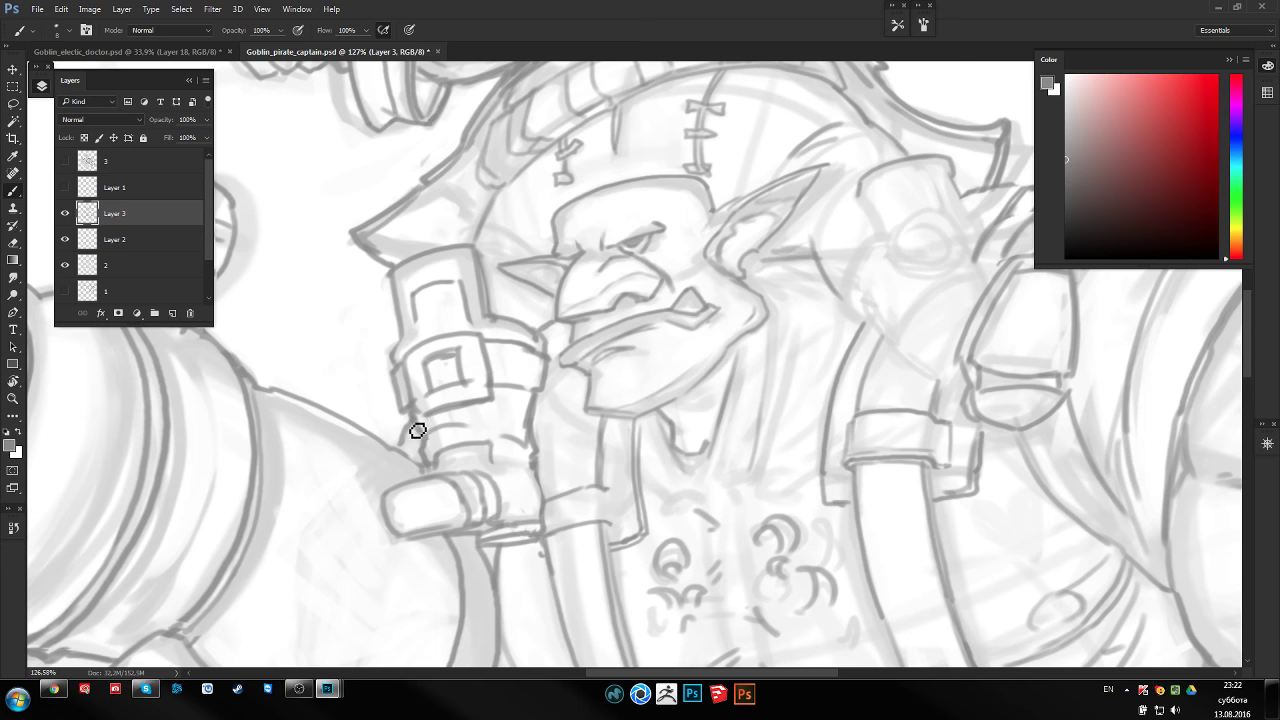
pyautogui.moveTo(579, 357); pyautogui.dragTo(609, 361)
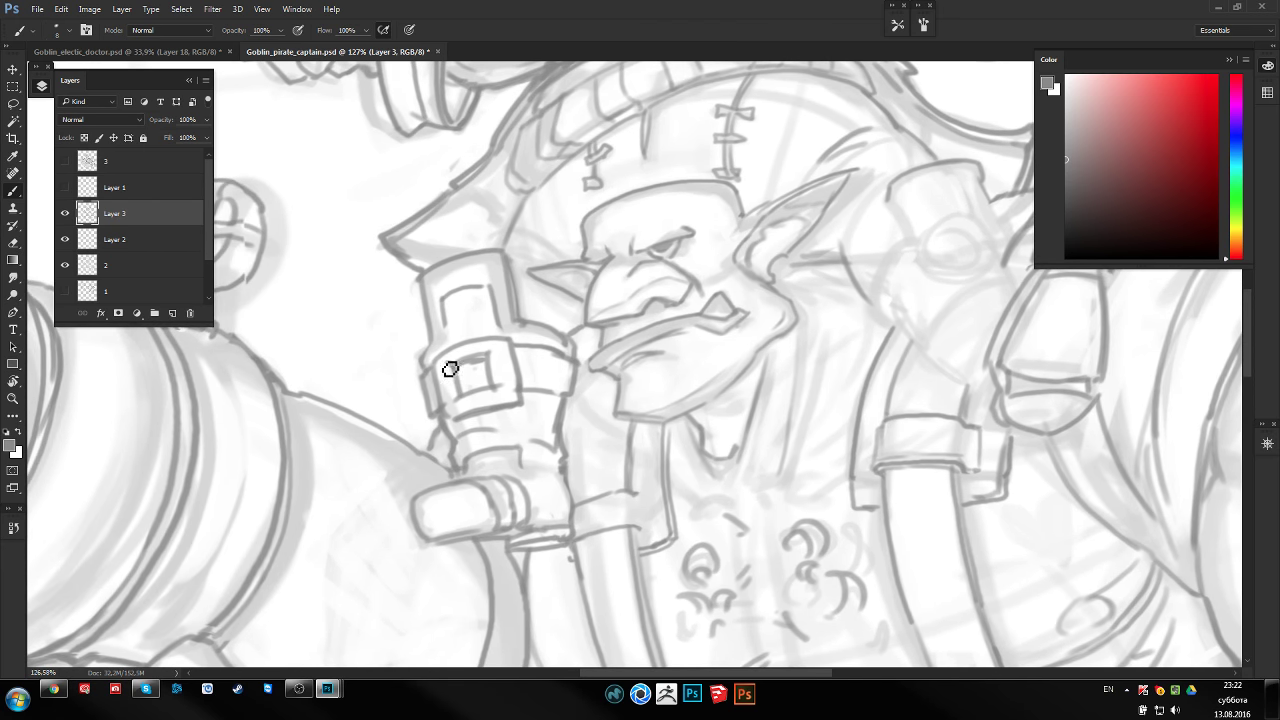
pyautogui.moveTo(428, 364)
pyautogui.mouseDown()
pyautogui.moveTo(432, 410)
pyautogui.moveTo(456, 424)
pyautogui.mouseUp()
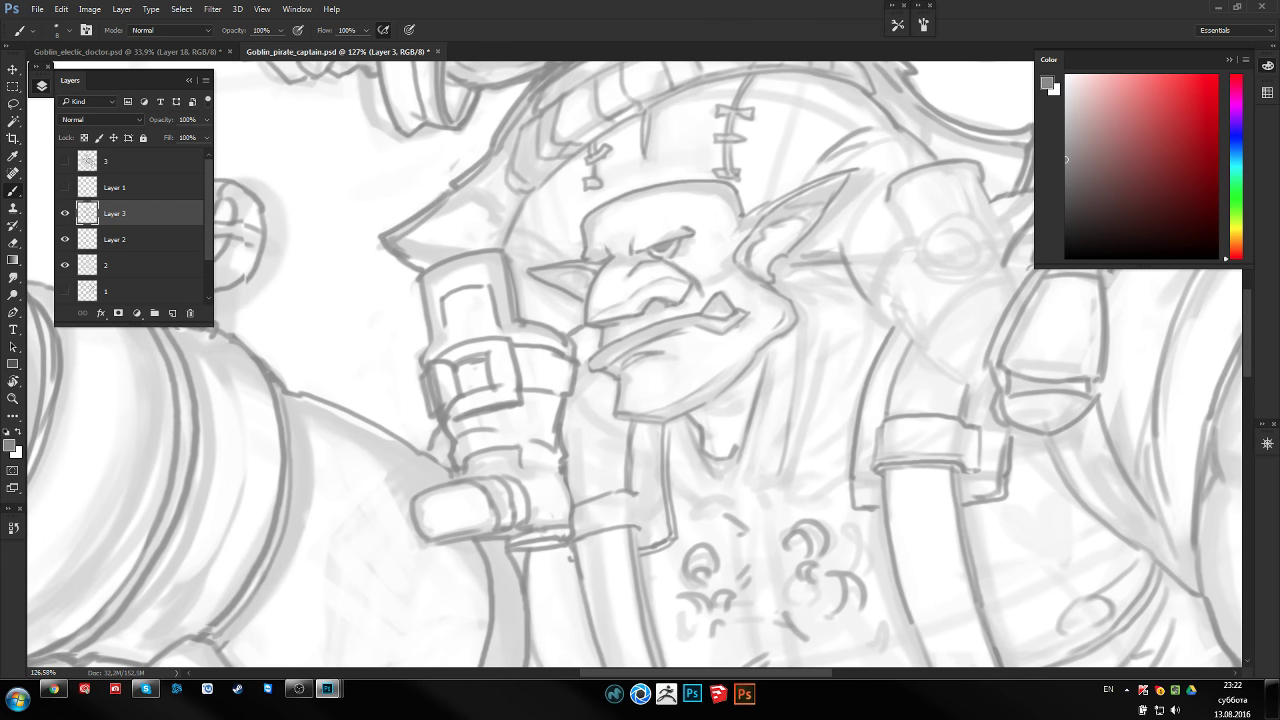
pyautogui.hotkey('ctrl', 'shift', 'h')
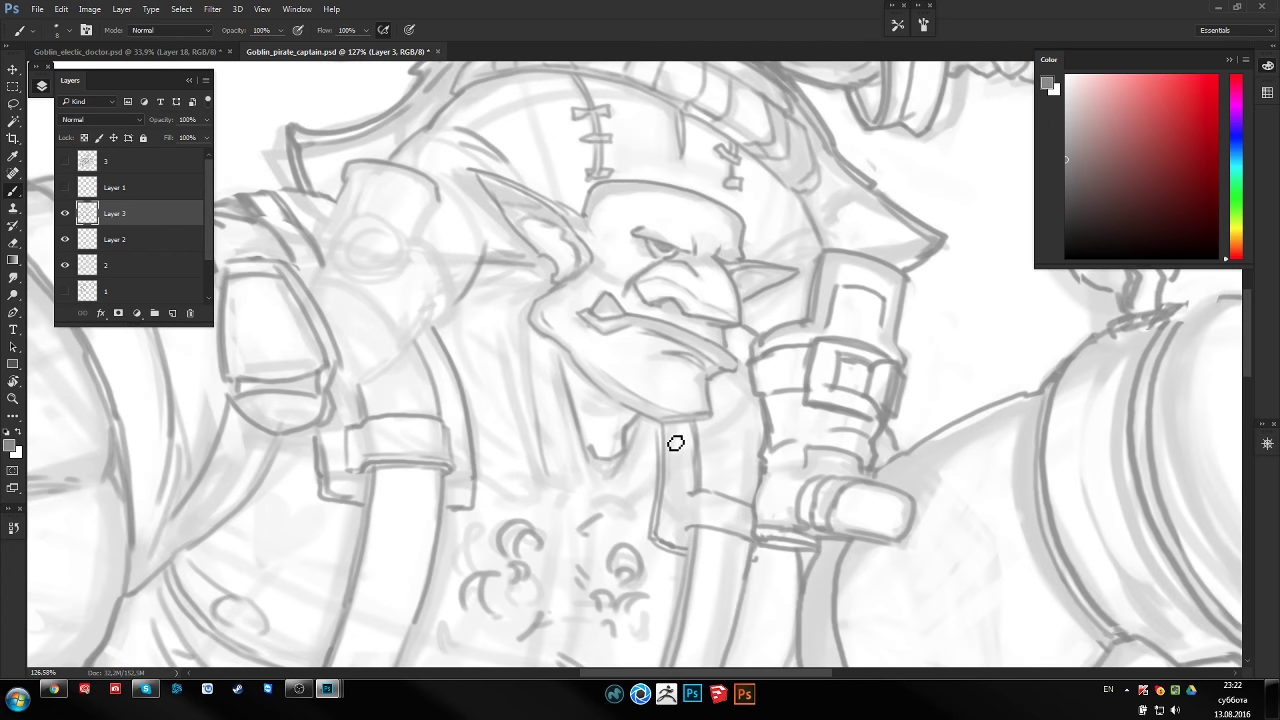
pyautogui.scroll(-5, 701, 407)
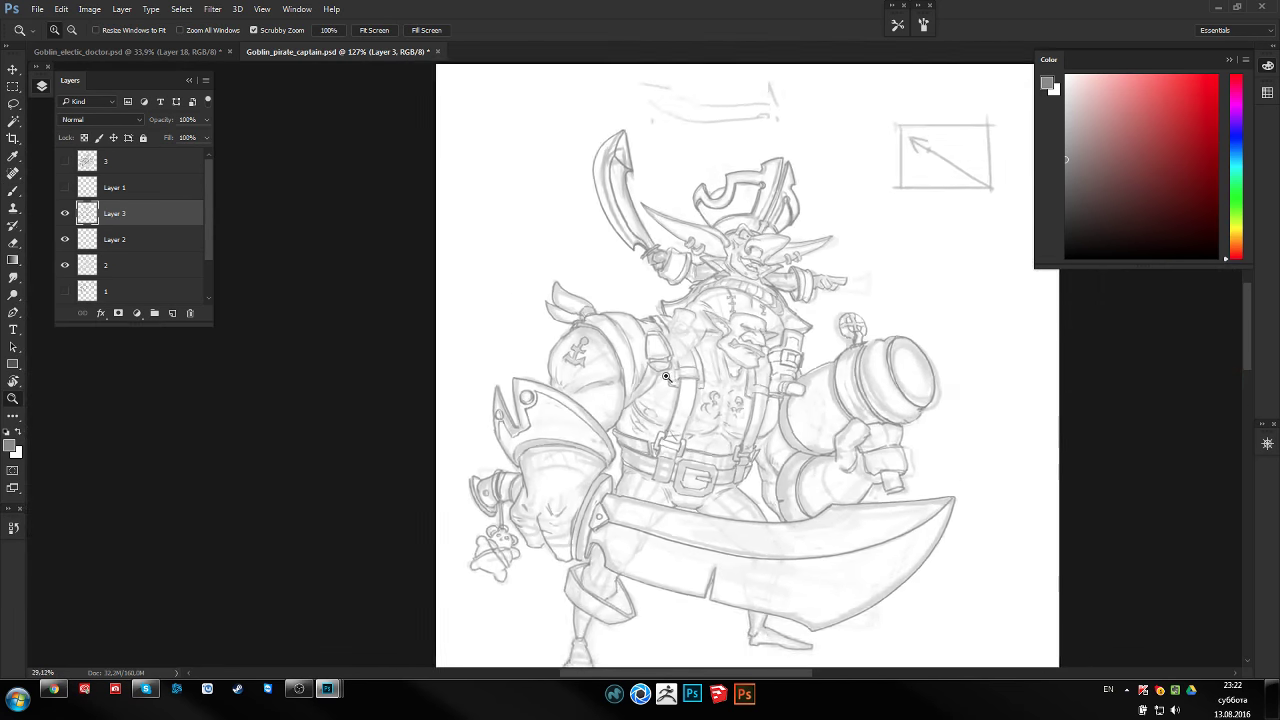
# Flip the canvas back to its original orientation and zoom in on the rider goblin's head
pyautogui.scroll(2, 690, 299)
pyautogui.moveTo(690, 299)
pyautogui.mouseDown()
pyautogui.moveTo(688, 377)
pyautogui.moveTo(702, 400)
pyautogui.moveTo(700, 376)
pyautogui.moveTo(667, 377)
pyautogui.mouseUp()
pyautogui.hotkey('ctrl', 'shift', 'h')
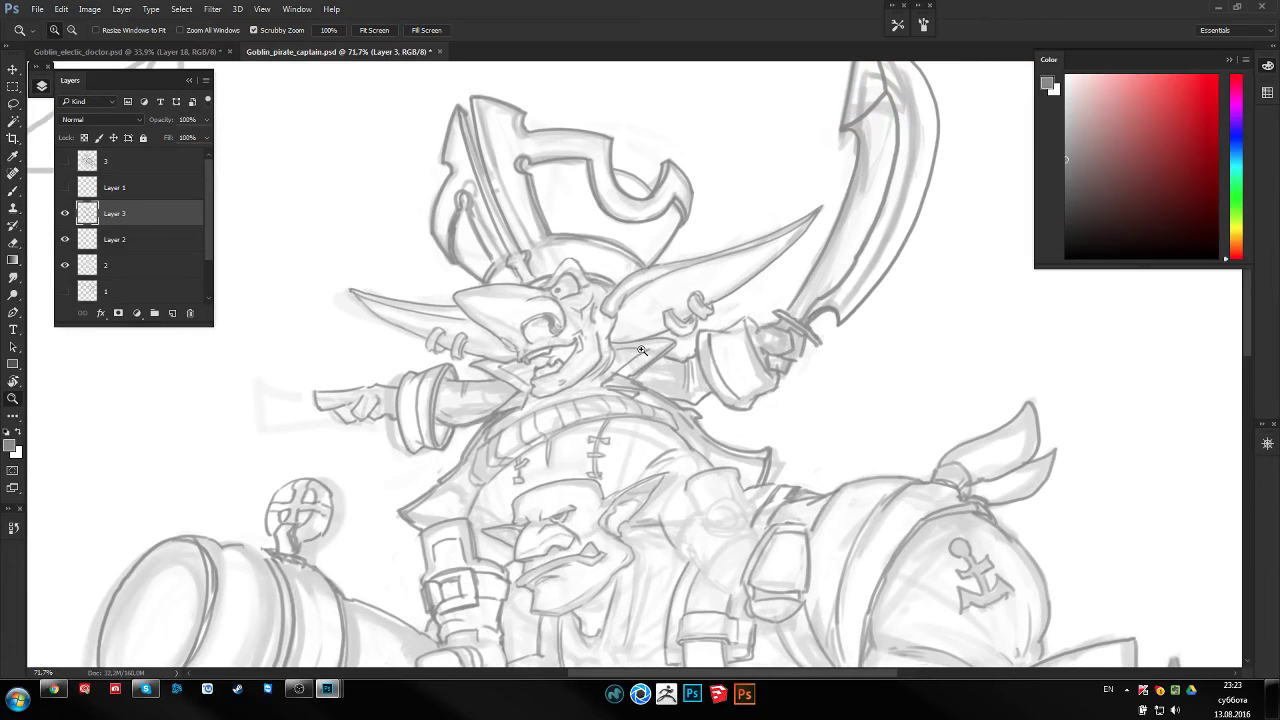
pyautogui.moveTo(641, 349); pyautogui.dragTo(660, 385)
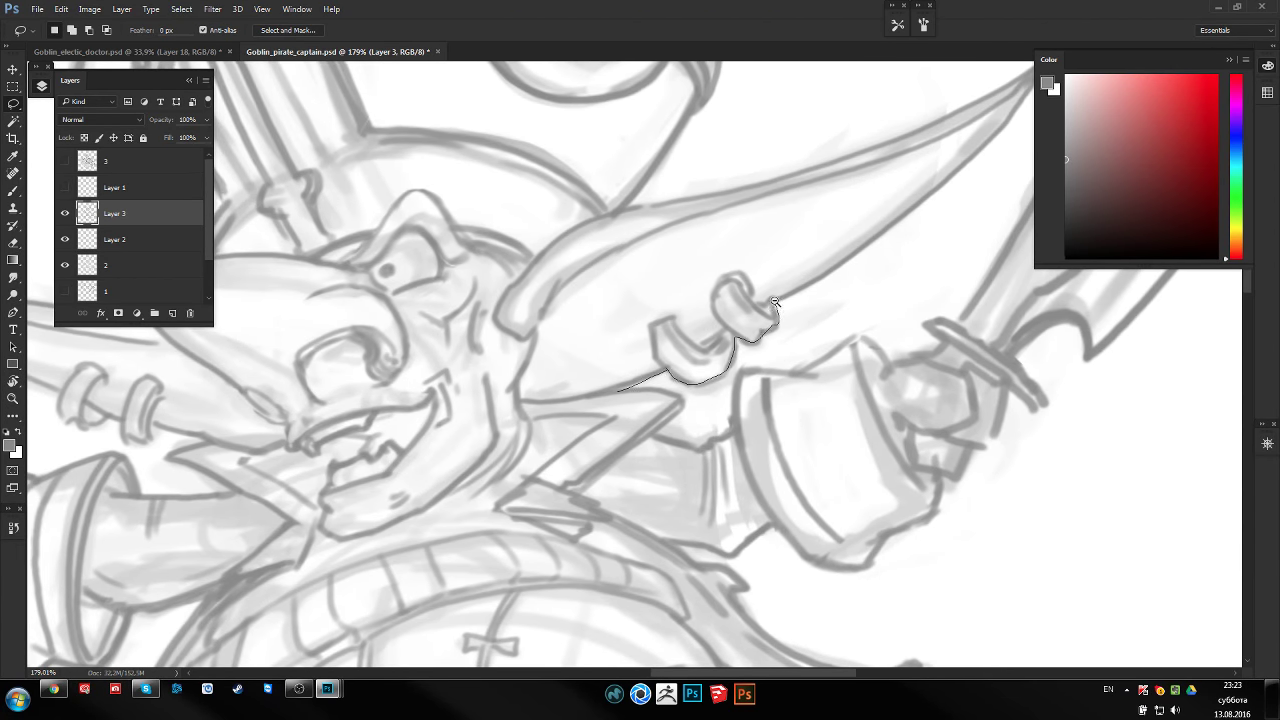
pyautogui.moveTo(767, 333)
pyautogui.mouseDown()
pyautogui.moveTo(530, 495)
pyautogui.moveTo(706, 357)
pyautogui.moveTo(751, 286)
pyautogui.moveTo(594, 357)
pyautogui.moveTo(674, 334)
pyautogui.moveTo(650, 337)
pyautogui.mouseUp()
# Lasso-trace the rider's ear upper edge, then the hat's hooked curve and top edge
pyautogui.moveTo(574, 360); pyautogui.dragTo(302, 426)
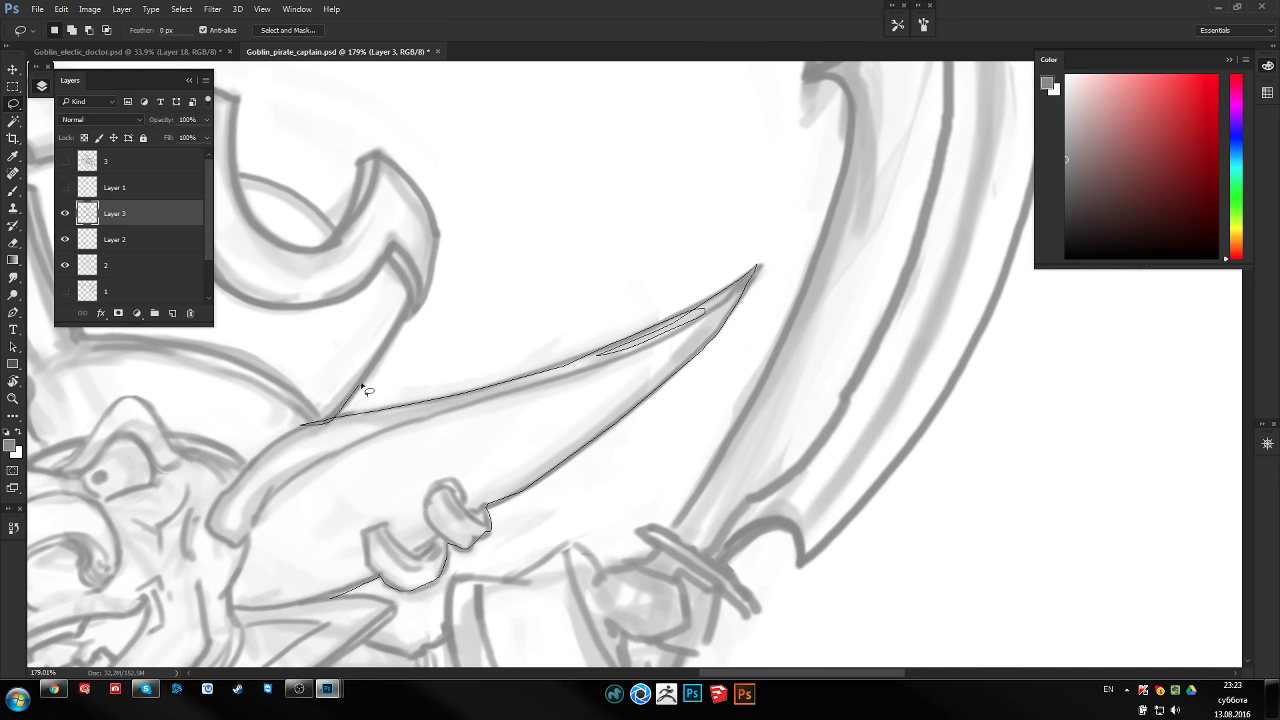
pyautogui.moveTo(437, 239)
pyautogui.mouseDown()
pyautogui.moveTo(491, 277)
pyautogui.moveTo(620, 324)
pyautogui.mouseUp()
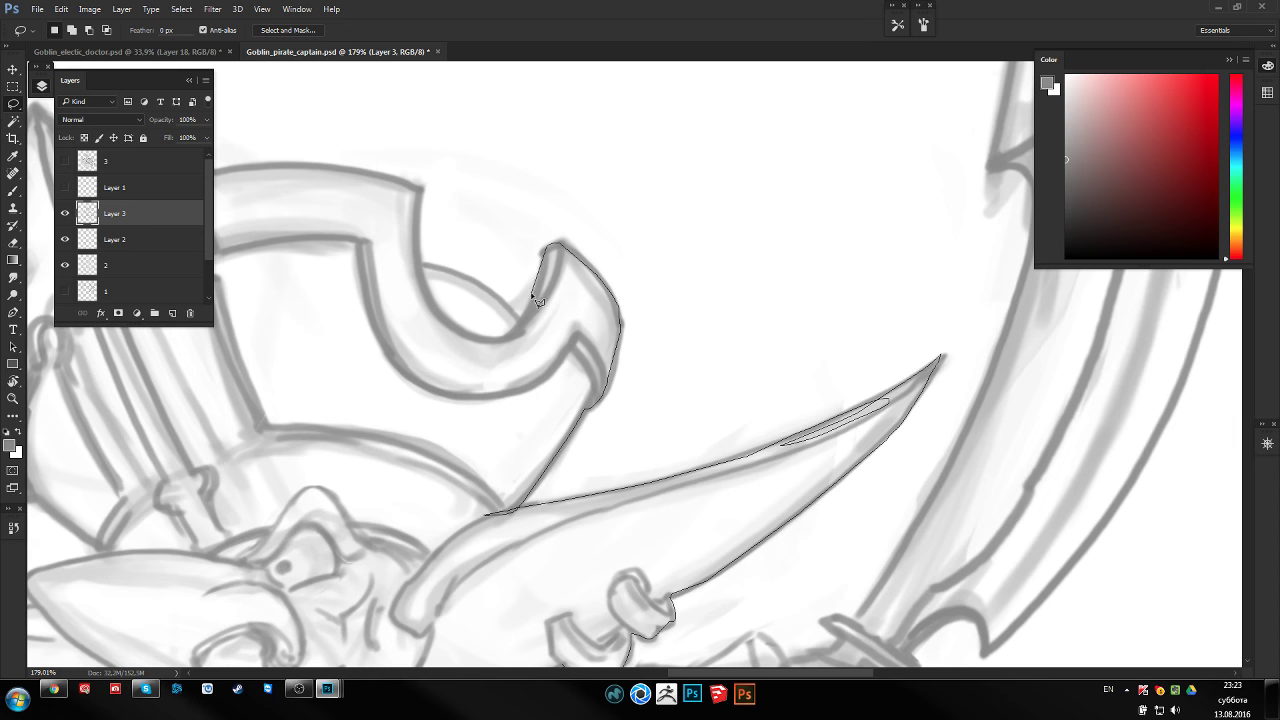
pyautogui.moveTo(521, 318); pyautogui.dragTo(446, 276)
pyautogui.scroll(-3, 387, 203)
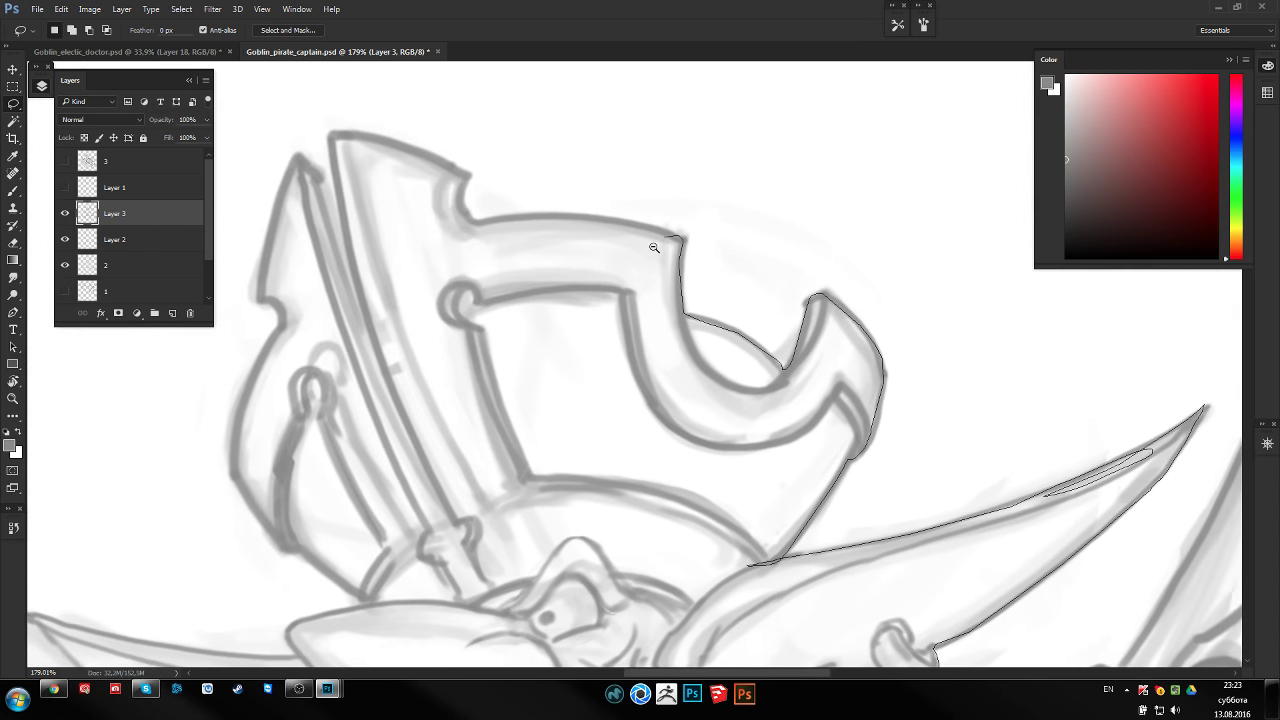
pyautogui.moveTo(660, 241); pyautogui.dragTo(594, 236)
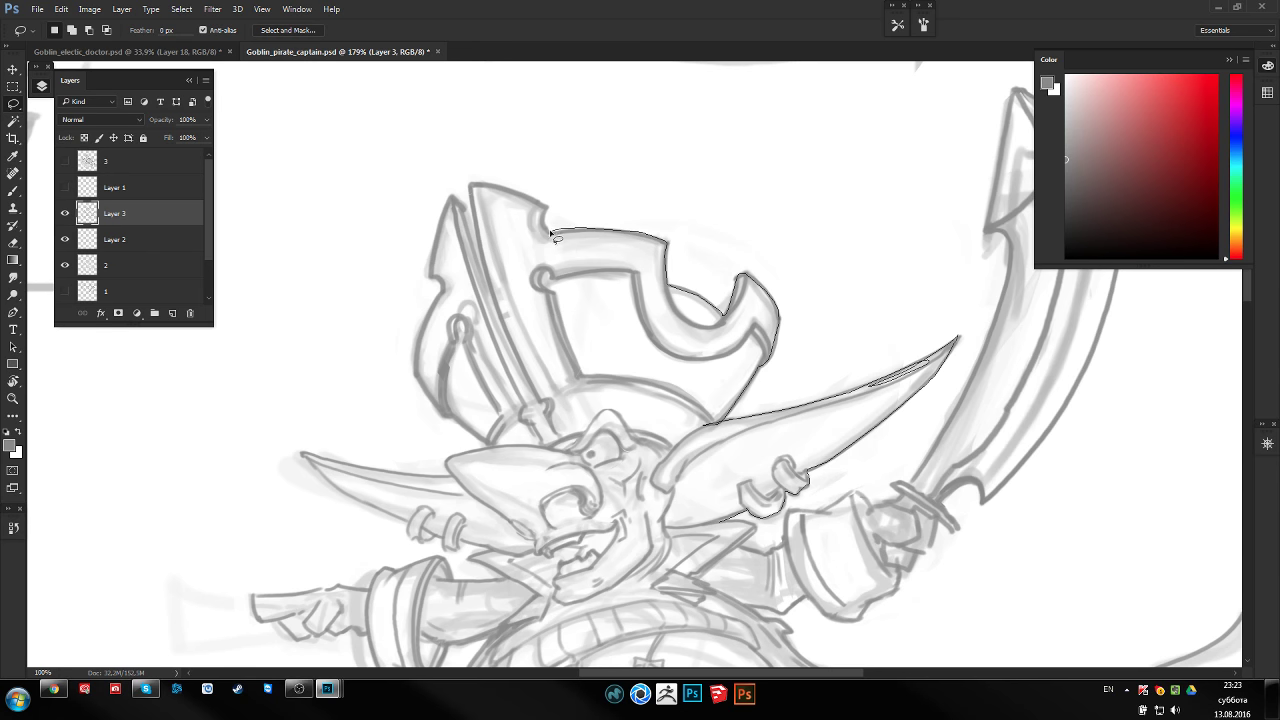
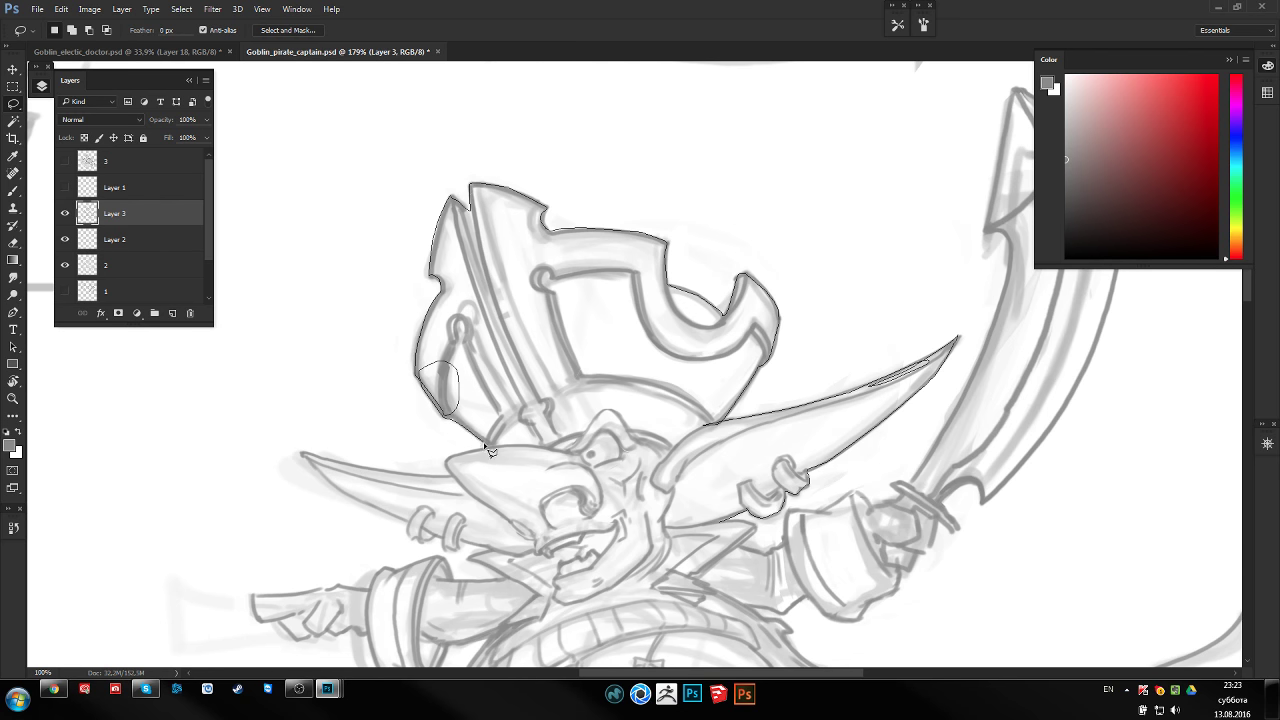
# Lasso along the hat and right ear and around the face
pyautogui.moveTo(491, 450); pyautogui.dragTo(716, 436)
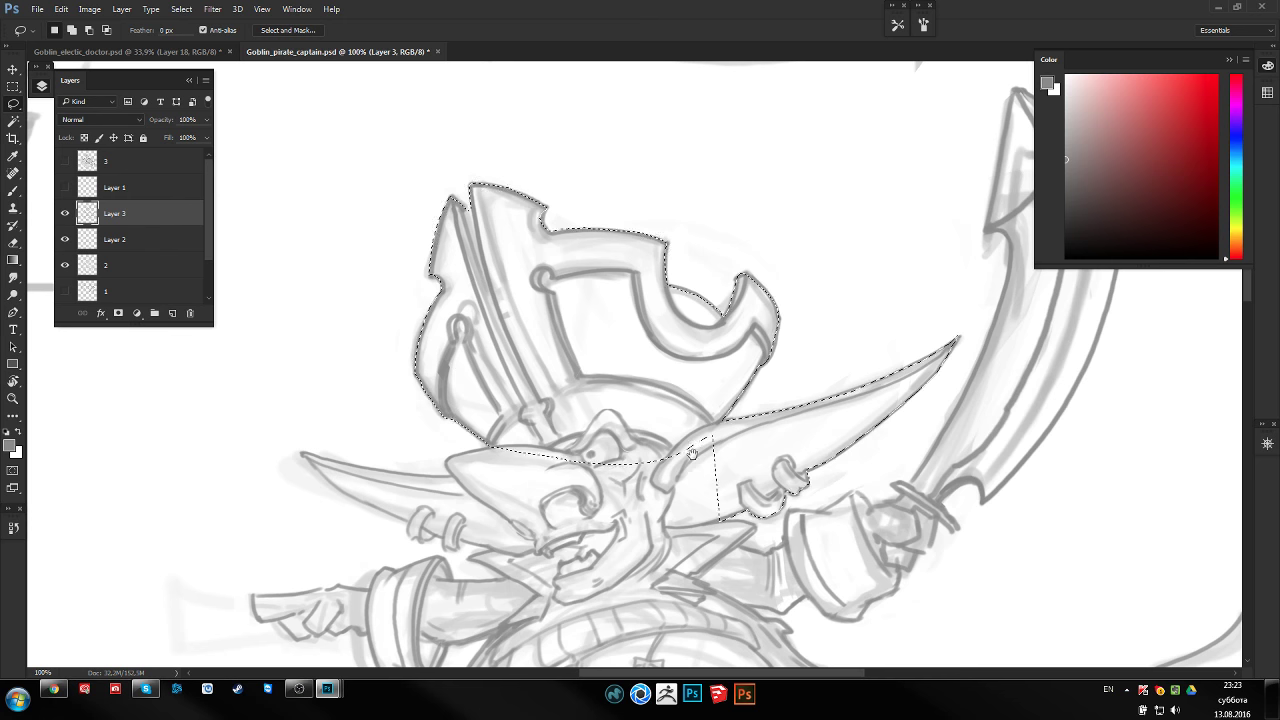
pyautogui.scroll(-3, 713, 436)
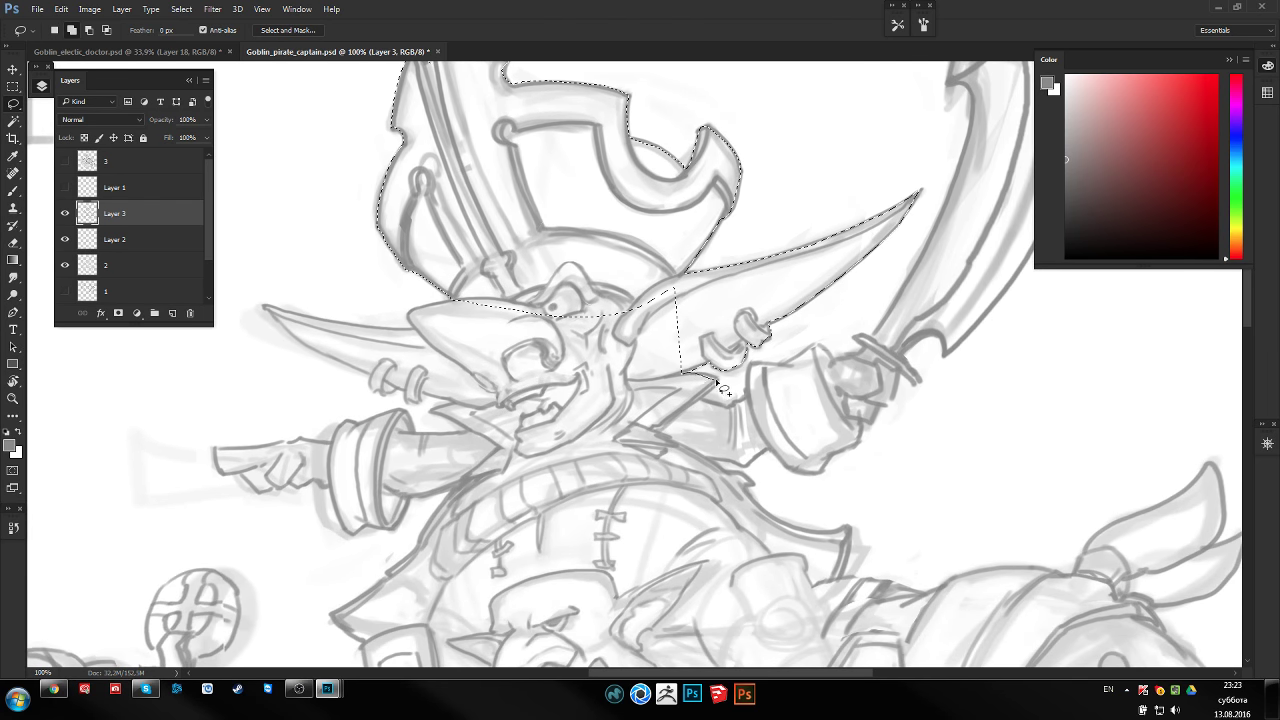
pyautogui.moveTo(718, 384)
pyautogui.mouseDown()
pyautogui.moveTo(697, 370)
pyautogui.moveTo(733, 372)
pyautogui.mouseUp()
pyautogui.scroll(4, 712, 371)
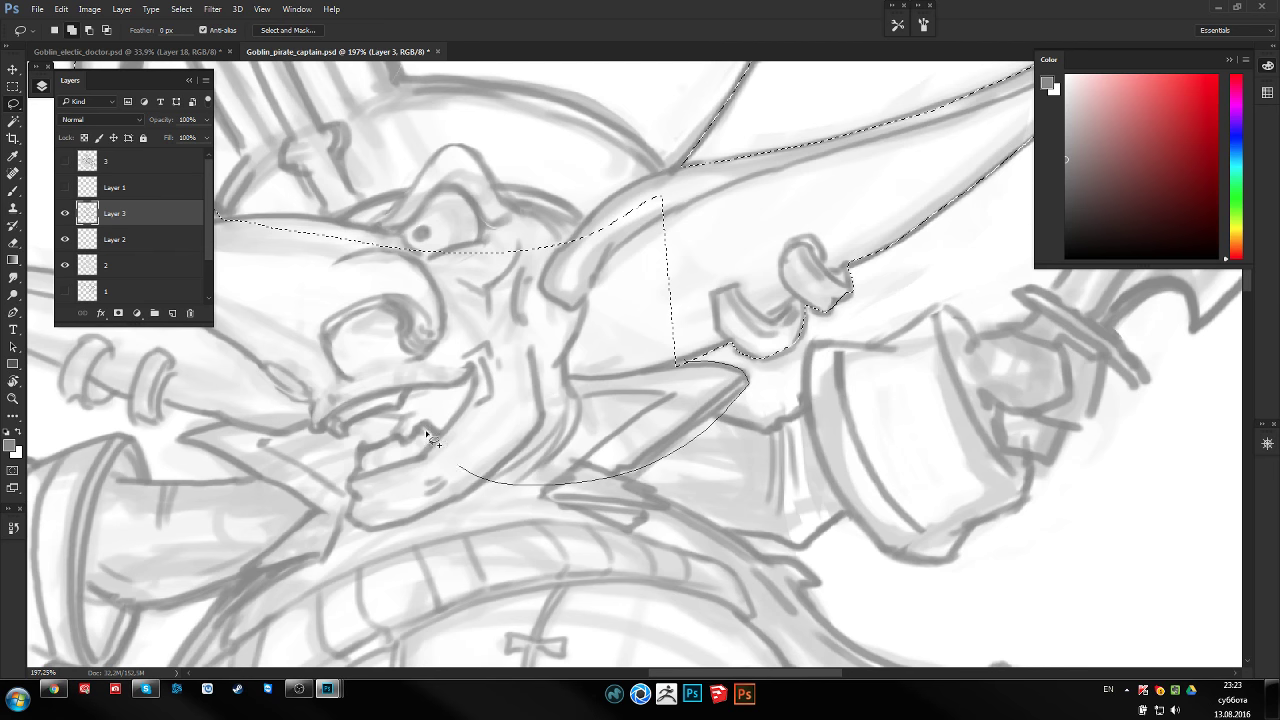
pyautogui.moveTo(716, 418); pyautogui.dragTo(666, 191)
# Zoom in on the face and trace the nose, mouth and left ear into the selection
pyautogui.press('z')
pyautogui.moveTo(734, 289); pyautogui.dragTo(557, 308)
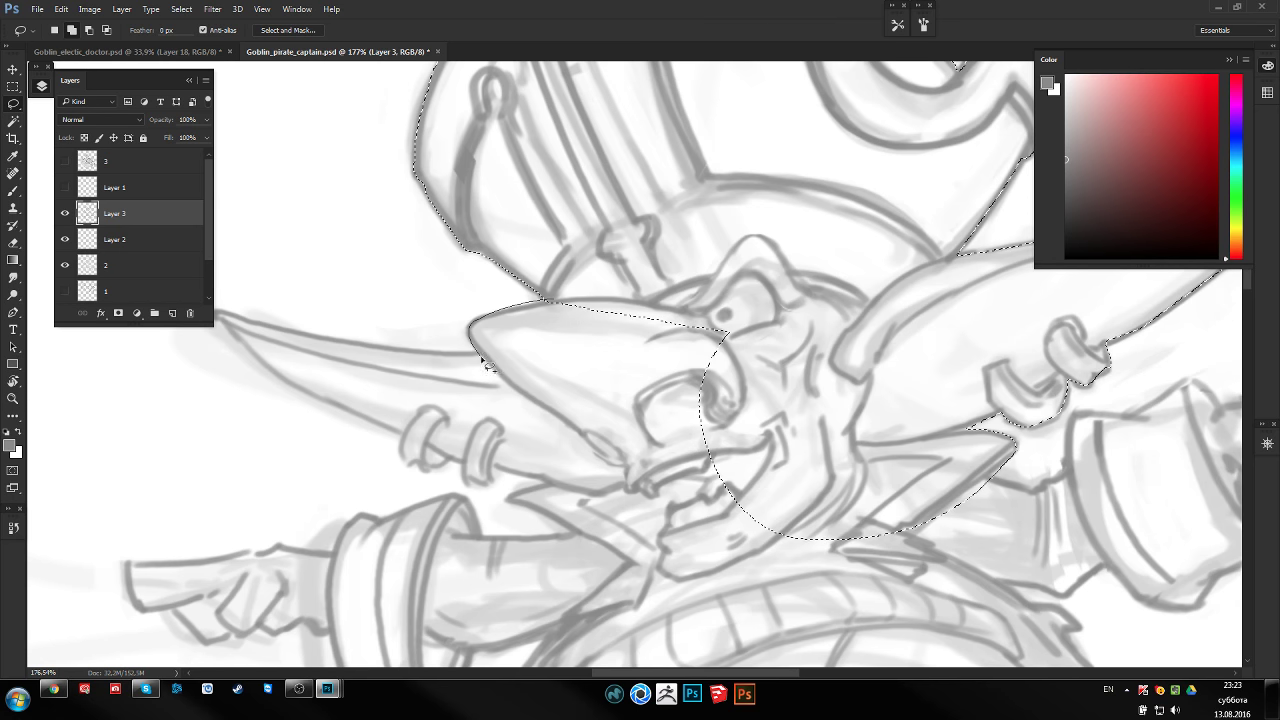
pyautogui.moveTo(483, 362); pyautogui.dragTo(777, 323)
pyautogui.hscroll(-3, 686, 343)
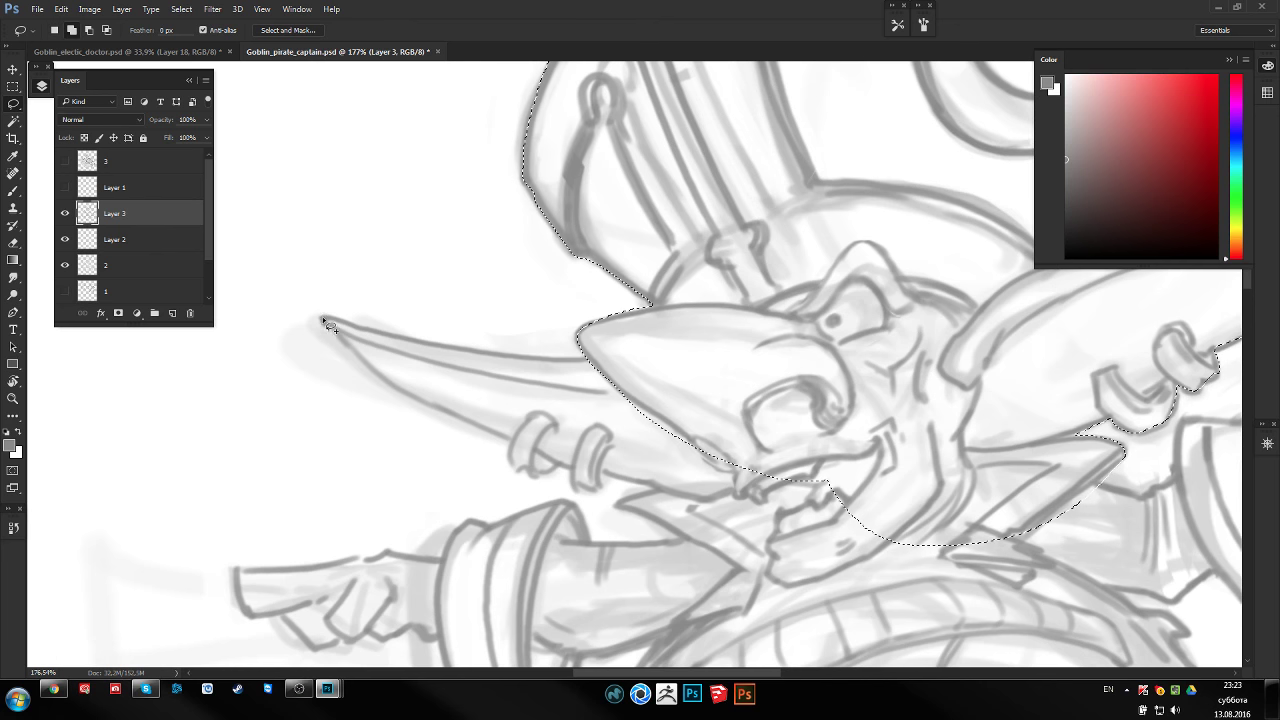
pyautogui.moveTo(323, 320); pyautogui.dragTo(555, 361)
pyautogui.moveTo(638, 368)
pyautogui.mouseDown()
pyautogui.moveTo(735, 500)
pyautogui.moveTo(660, 492)
pyautogui.mouseUp()
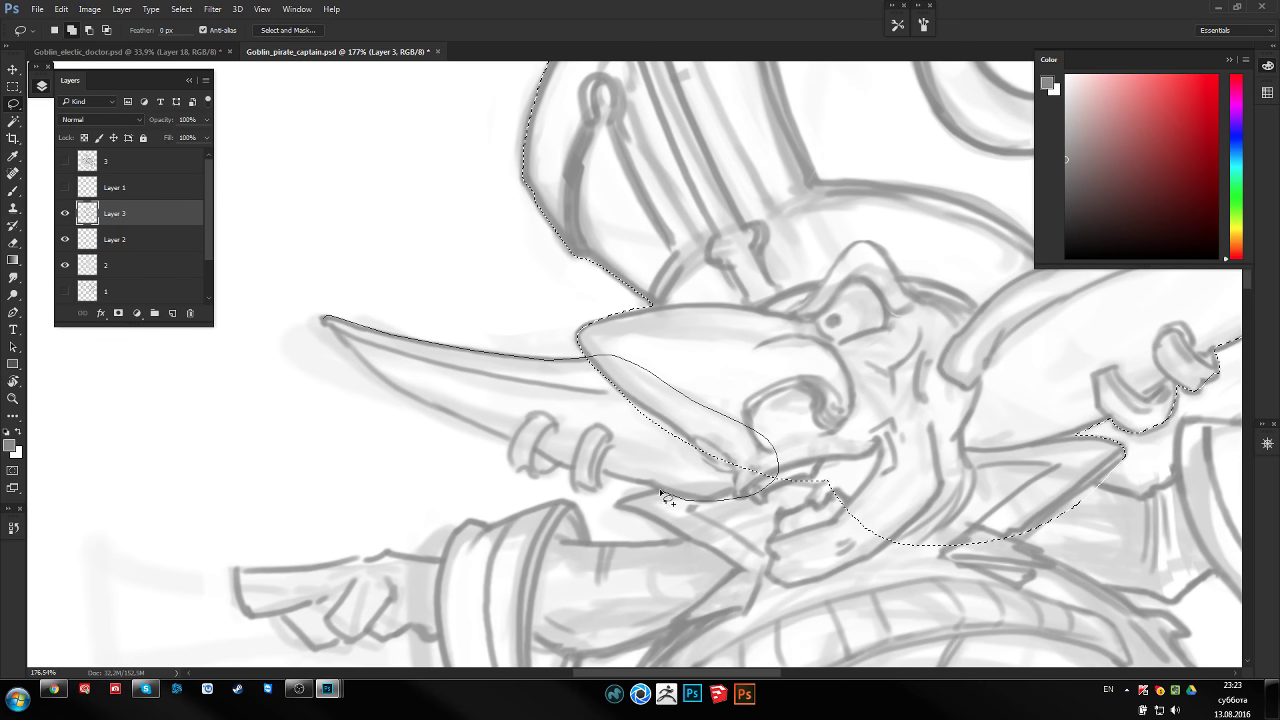
pyautogui.moveTo(581, 492)
pyautogui.mouseDown()
pyautogui.moveTo(557, 466)
pyautogui.moveTo(390, 387)
pyautogui.mouseUp()
pyautogui.moveTo(333, 336); pyautogui.dragTo(324, 318)
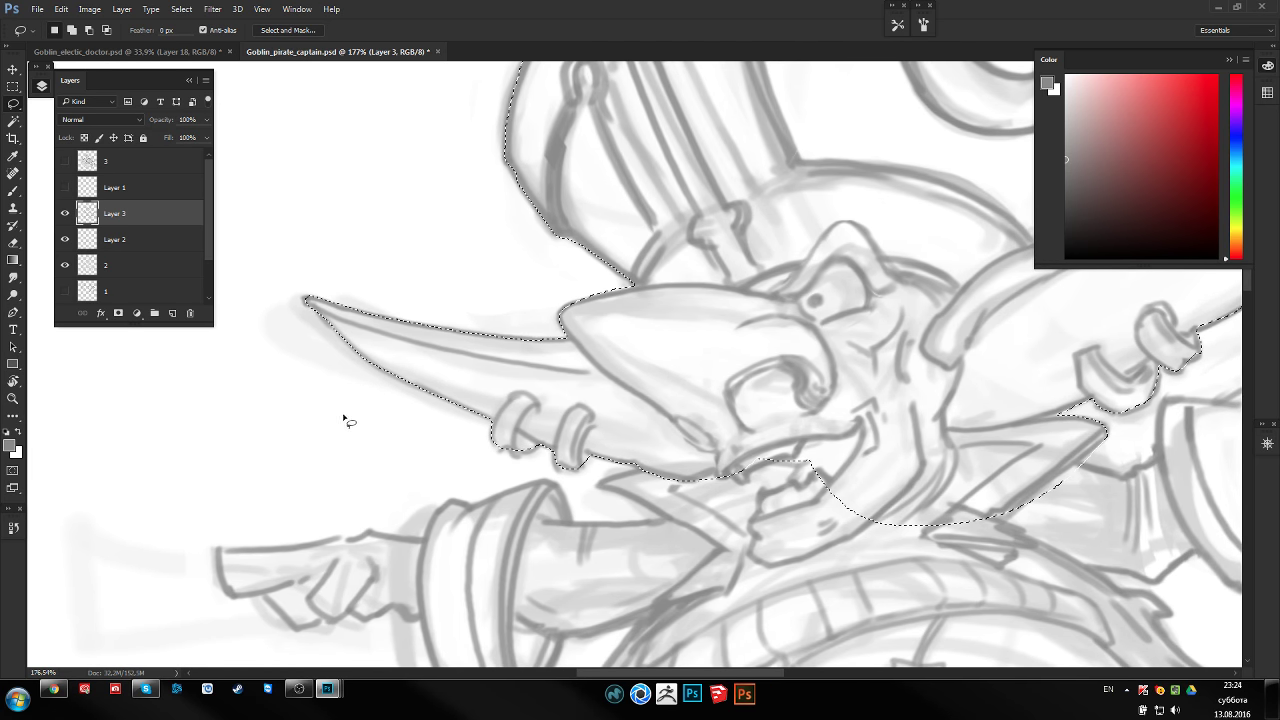
# Zoom toward the left arm and Shift-extend the selection past the mouth
pyautogui.press('z')
pyautogui.moveTo(432, 392)
pyautogui.mouseDown()
pyautogui.moveTo(545, 348)
pyautogui.moveTo(493, 370)
pyautogui.moveTo(663, 466)
pyautogui.moveTo(629, 286)
pyautogui.moveTo(545, 355)
pyautogui.mouseUp()
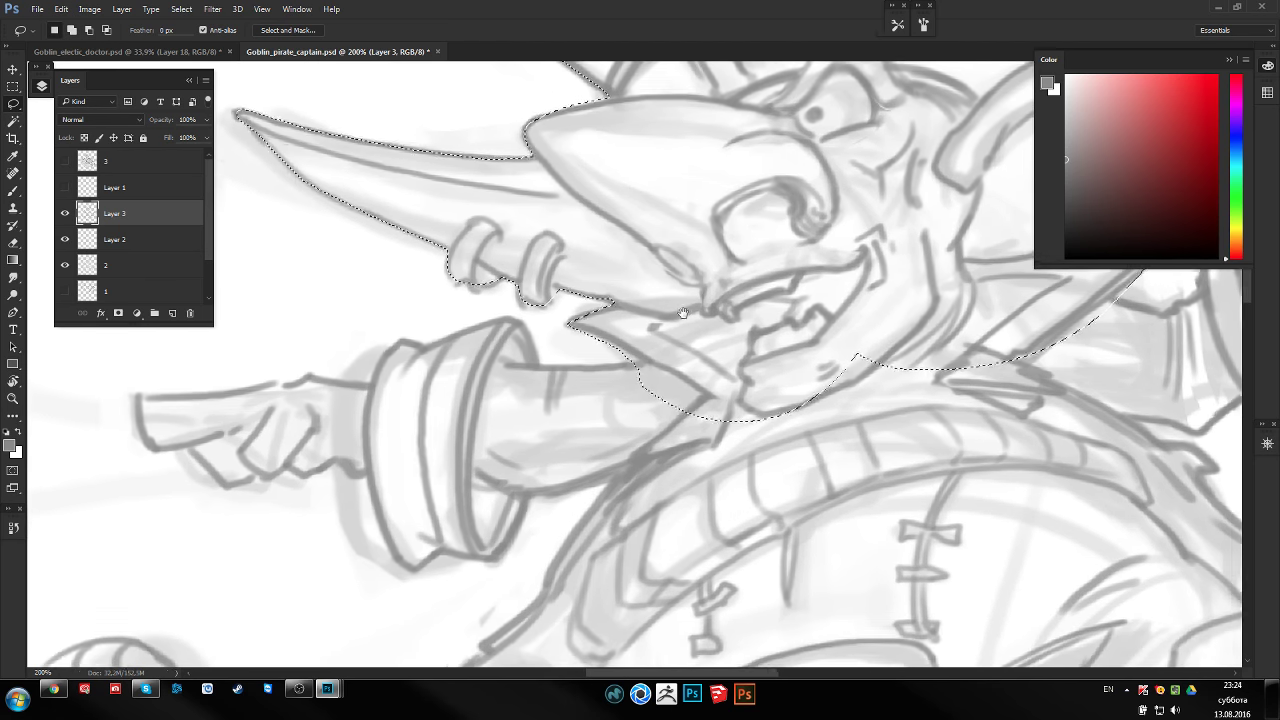
pyautogui.press('shift')
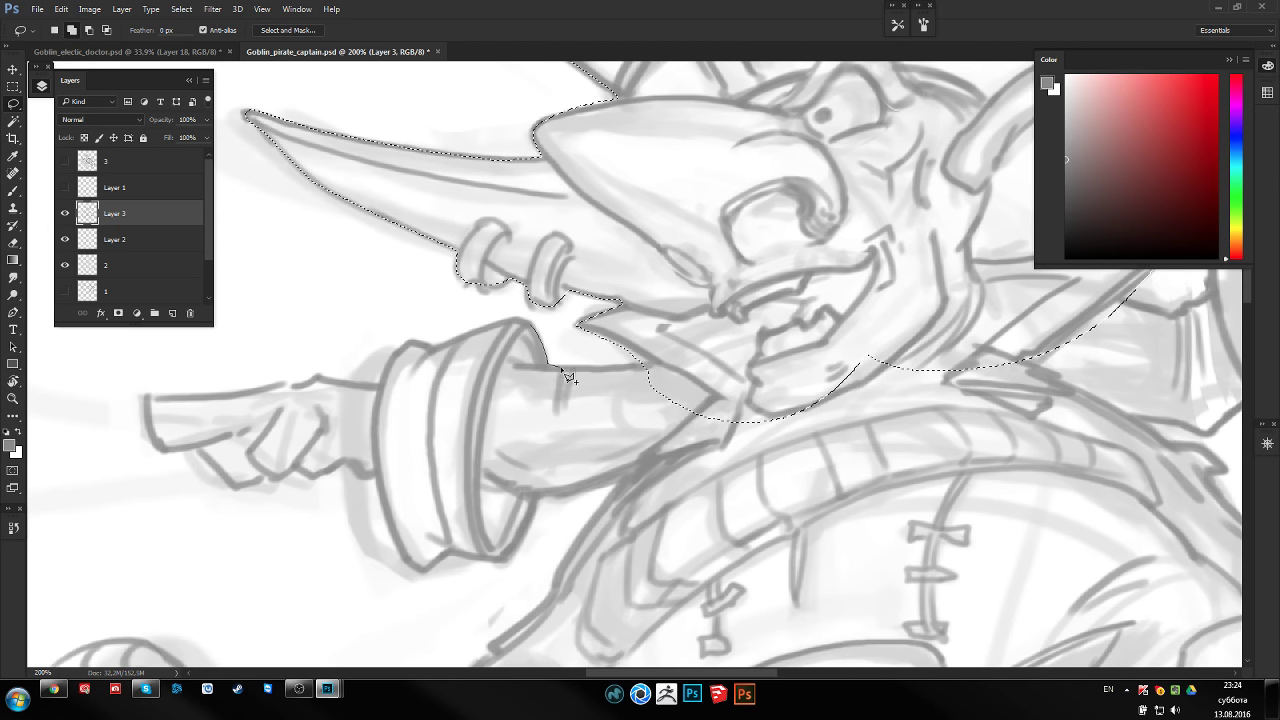
pyautogui.moveTo(603, 369)
pyautogui.mouseDown()
pyautogui.moveTo(665, 362)
pyautogui.moveTo(730, 450)
pyautogui.moveTo(610, 490)
pyautogui.mouseUp()
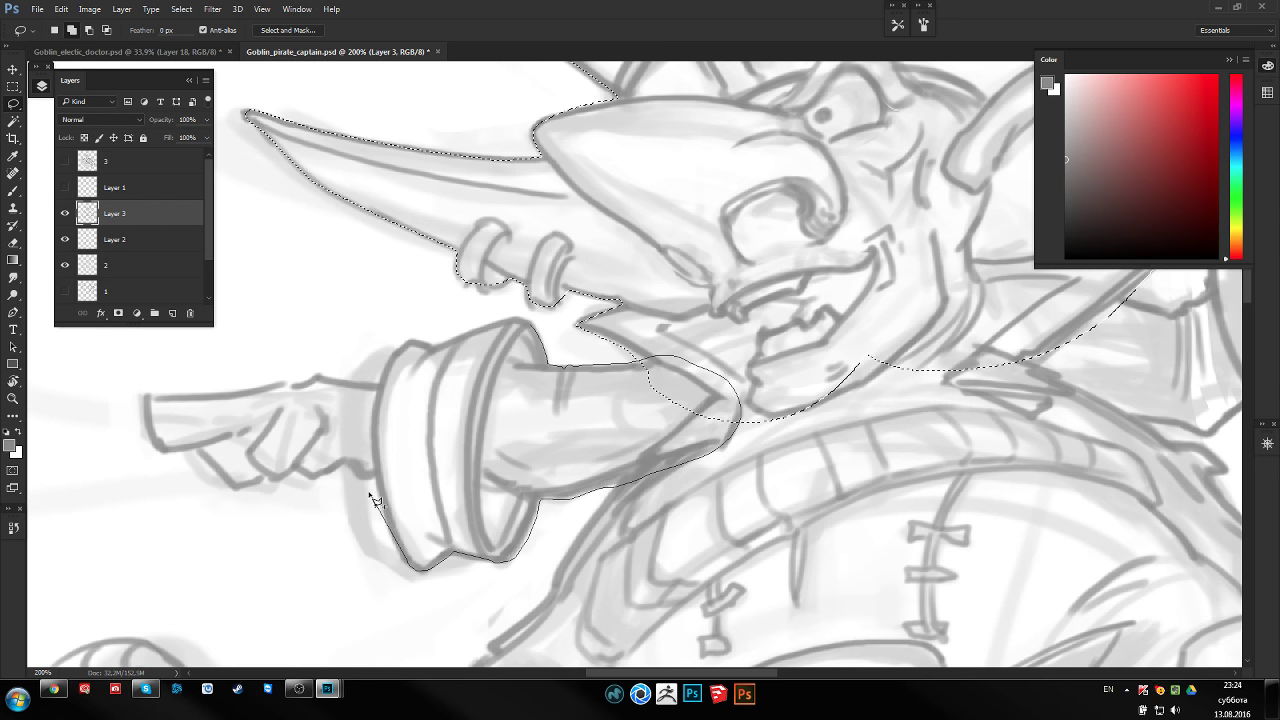
# Shift-lasso the left sleeve cuff, arm and pointing hand into the selection
pyautogui.moveTo(405, 563)
pyautogui.mouseDown()
pyautogui.moveTo(377, 400)
pyautogui.moveTo(394, 357)
pyautogui.moveTo(548, 322)
pyautogui.mouseUp()
pyautogui.hscroll(-5, 517, 340)
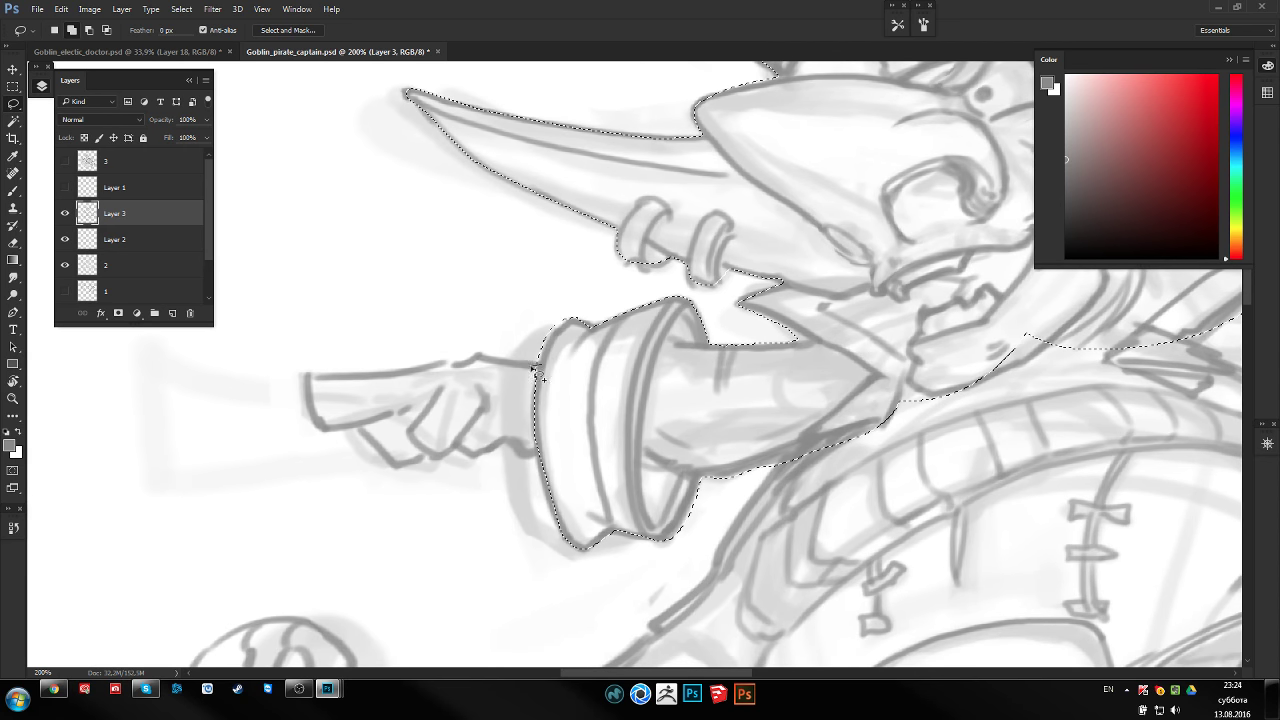
pyautogui.moveTo(537, 366)
pyautogui.mouseDown()
pyautogui.moveTo(477, 357)
pyautogui.moveTo(306, 376)
pyautogui.moveTo(353, 436)
pyautogui.mouseUp()
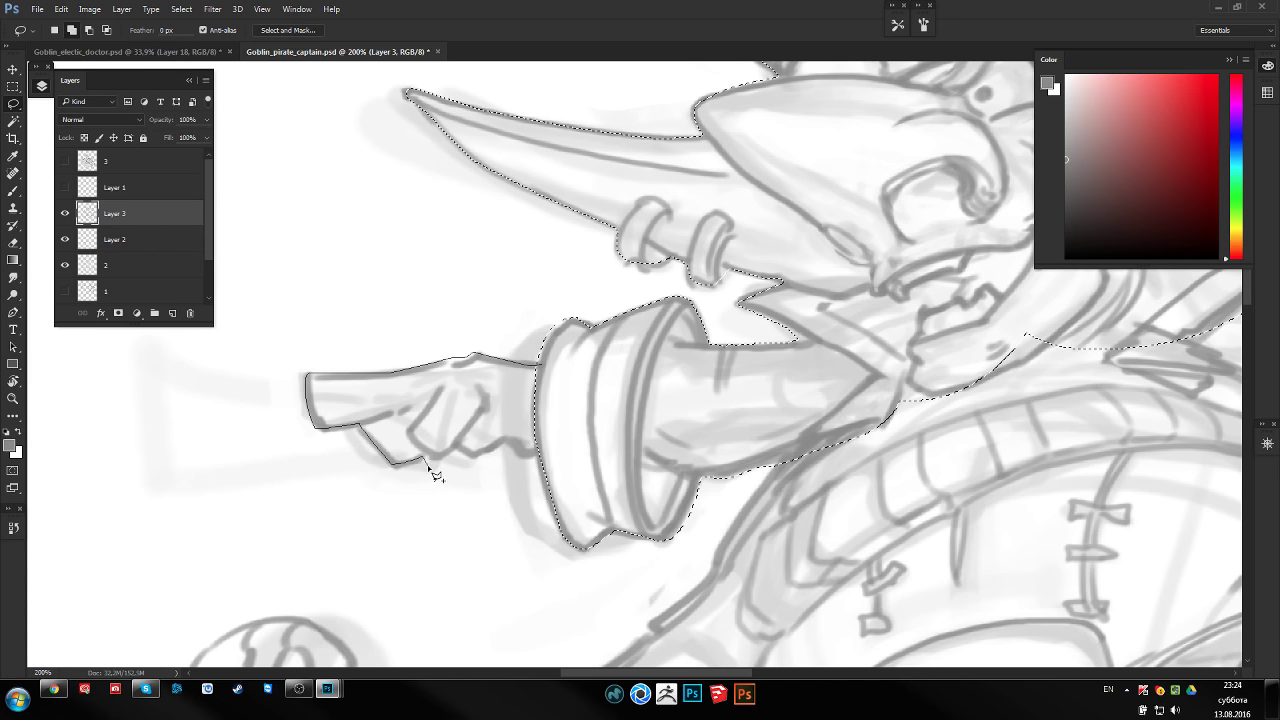
pyautogui.moveTo(428, 464)
pyautogui.mouseDown()
pyautogui.moveTo(496, 455)
pyautogui.moveTo(566, 381)
pyautogui.moveTo(610, 383)
pyautogui.mouseUp()
pyautogui.scroll(-3, 531, 380)
pyautogui.scroll(3, 349, 419)
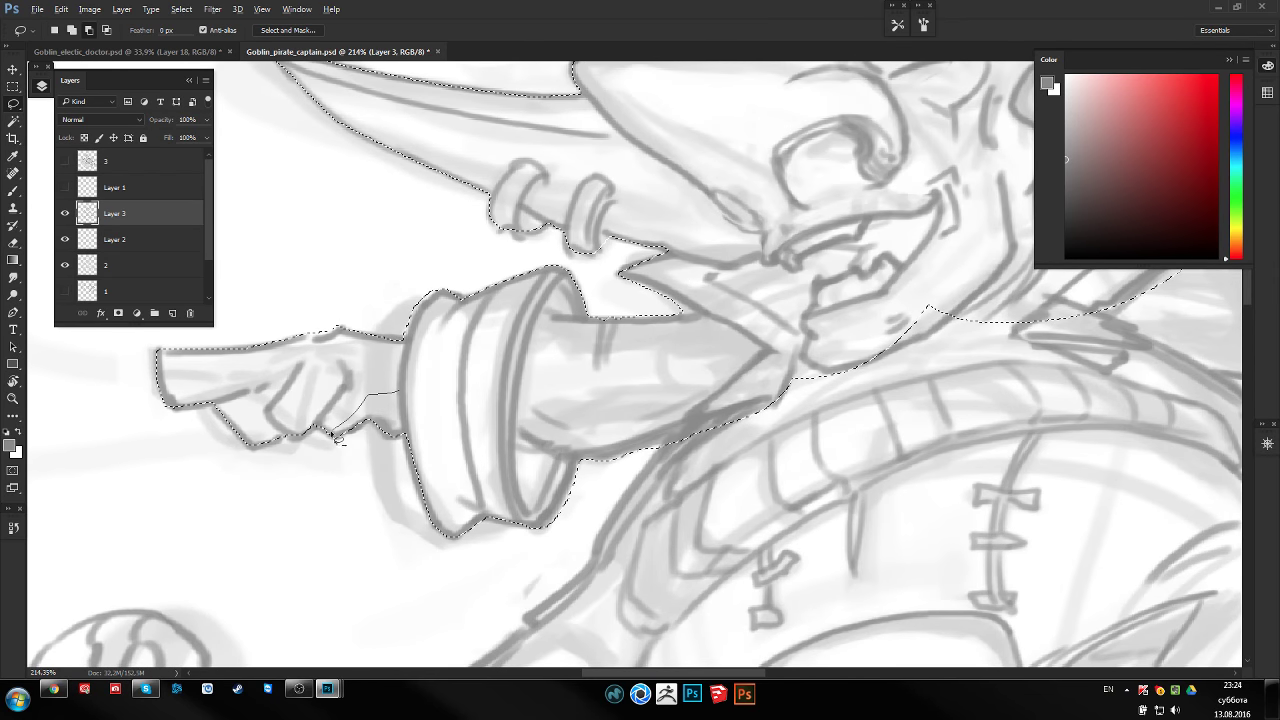
pyautogui.moveTo(398, 452); pyautogui.dragTo(400, 450)
pyautogui.moveTo(835, 324)
pyautogui.mouseDown()
pyautogui.moveTo(843, 300)
pyautogui.moveTo(600, 379)
pyautogui.mouseUp()
pyautogui.scroll(-2, 600, 379)
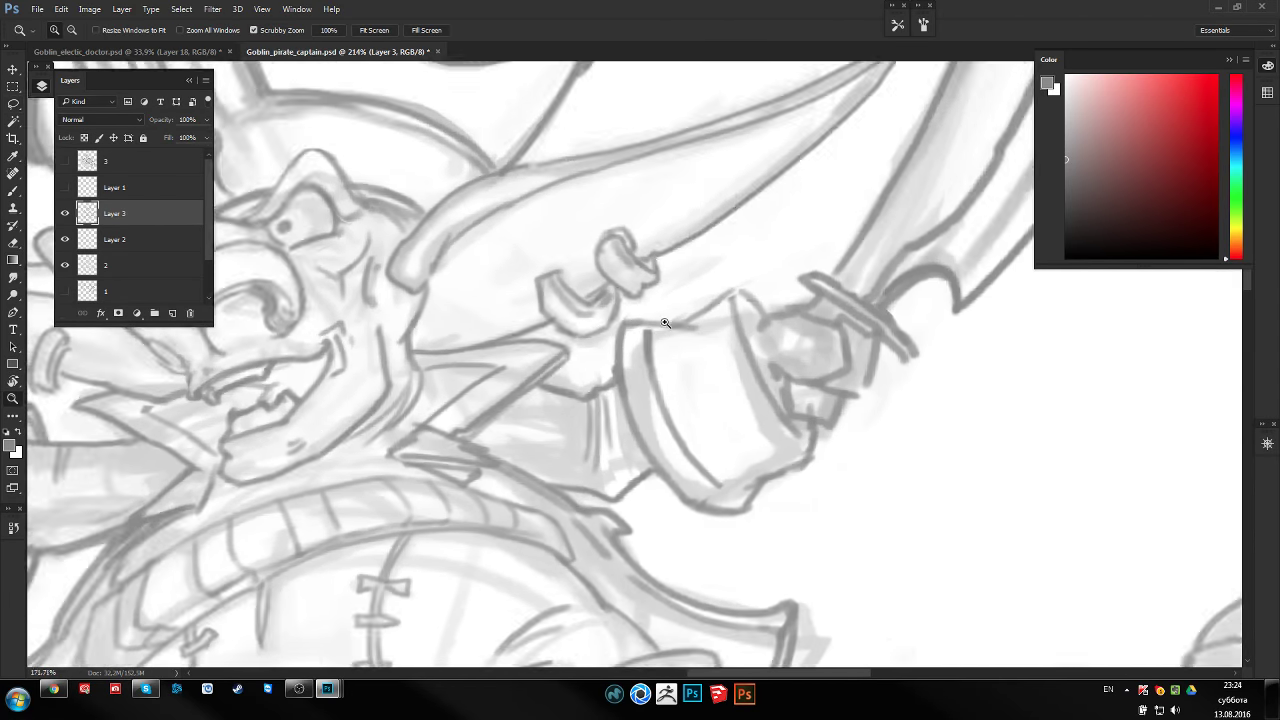
# Add the sword hand, its cuff and the arm beneath to the selection
pyautogui.scroll(2, 630, 352)
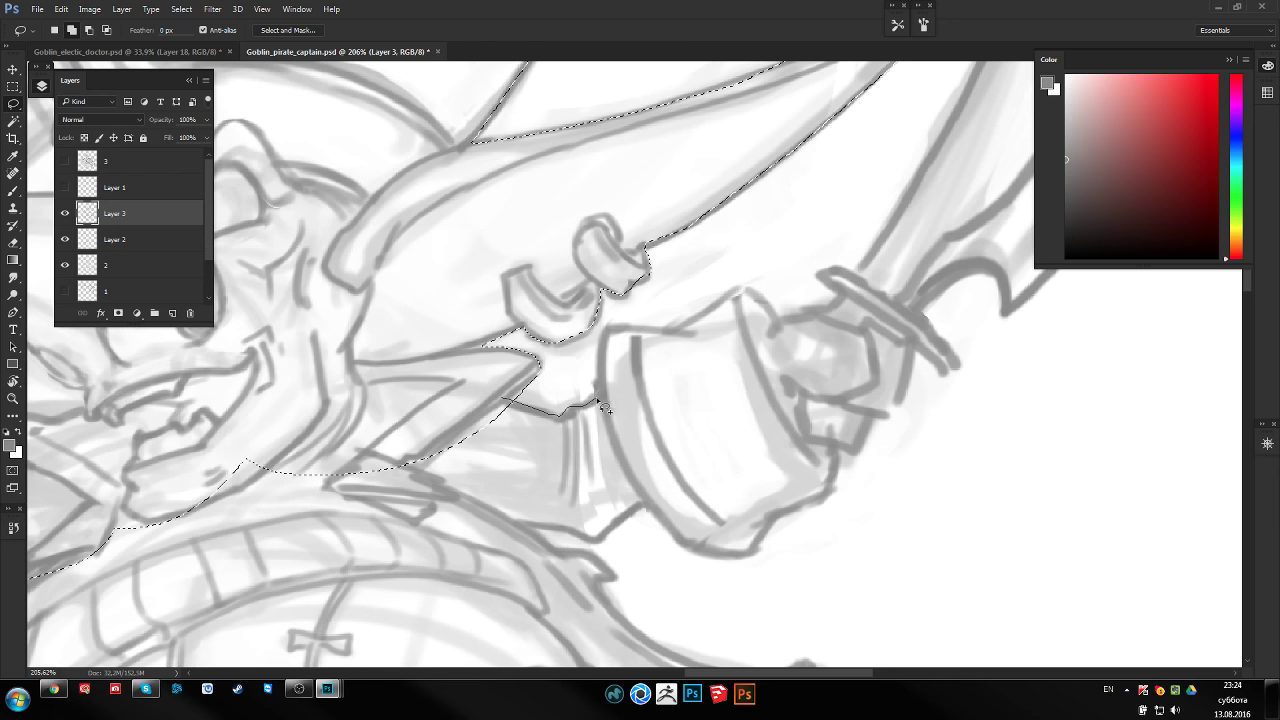
pyautogui.moveTo(613, 326)
pyautogui.mouseDown()
pyautogui.moveTo(662, 330)
pyautogui.moveTo(716, 299)
pyautogui.mouseUp()
pyautogui.moveTo(800, 362); pyautogui.dragTo(845, 464)
pyautogui.moveTo(773, 528)
pyautogui.mouseDown()
pyautogui.moveTo(699, 559)
pyautogui.moveTo(648, 510)
pyautogui.mouseUp()
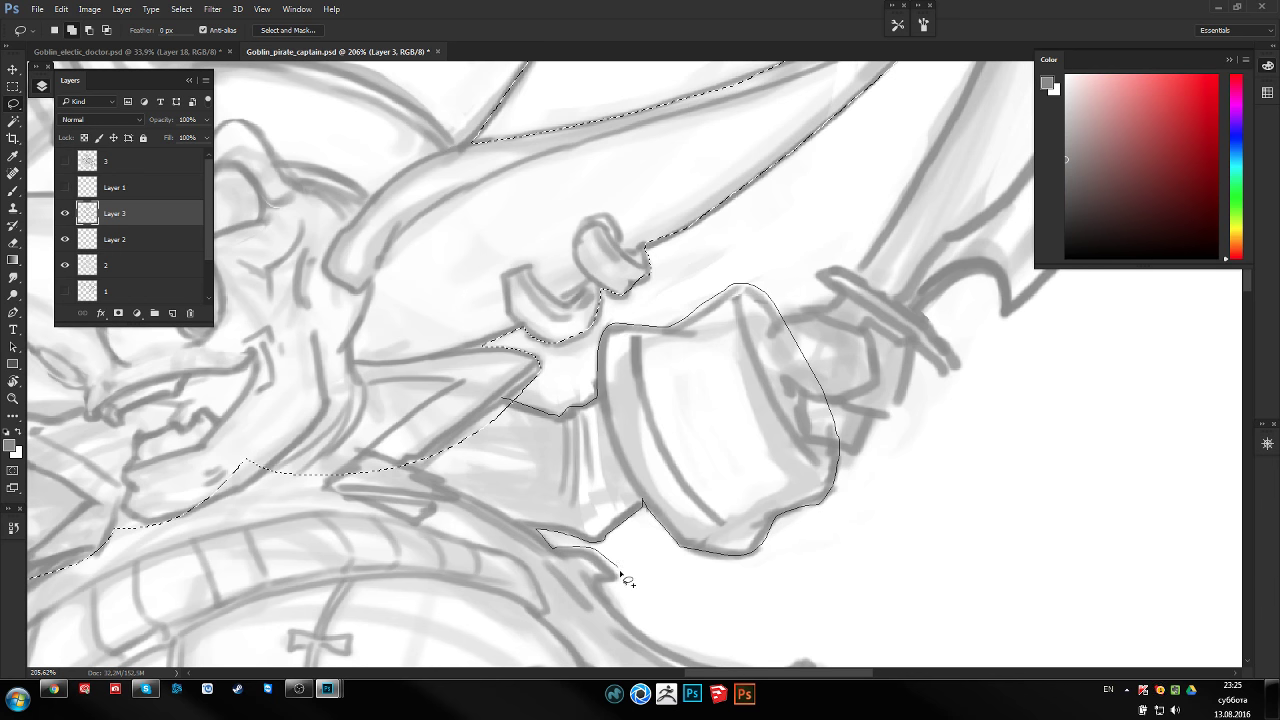
pyautogui.moveTo(623, 577)
pyautogui.mouseDown()
pyautogui.moveTo(543, 608)
pyautogui.moveTo(371, 457)
pyautogui.moveTo(440, 430)
pyautogui.mouseUp()
pyautogui.moveTo(571, 541)
pyautogui.mouseDown()
pyautogui.moveTo(511, 368)
pyautogui.moveTo(624, 456)
pyautogui.moveTo(675, 468)
pyautogui.moveTo(740, 456)
pyautogui.moveTo(738, 533)
pyautogui.moveTo(466, 618)
pyautogui.moveTo(420, 365)
pyautogui.moveTo(428, 372)
pyautogui.mouseUp()
# Add the sword hilt and gripping hand to the selection
pyautogui.scroll(5, 737, 354)
pyautogui.hscroll(3, 737, 354)
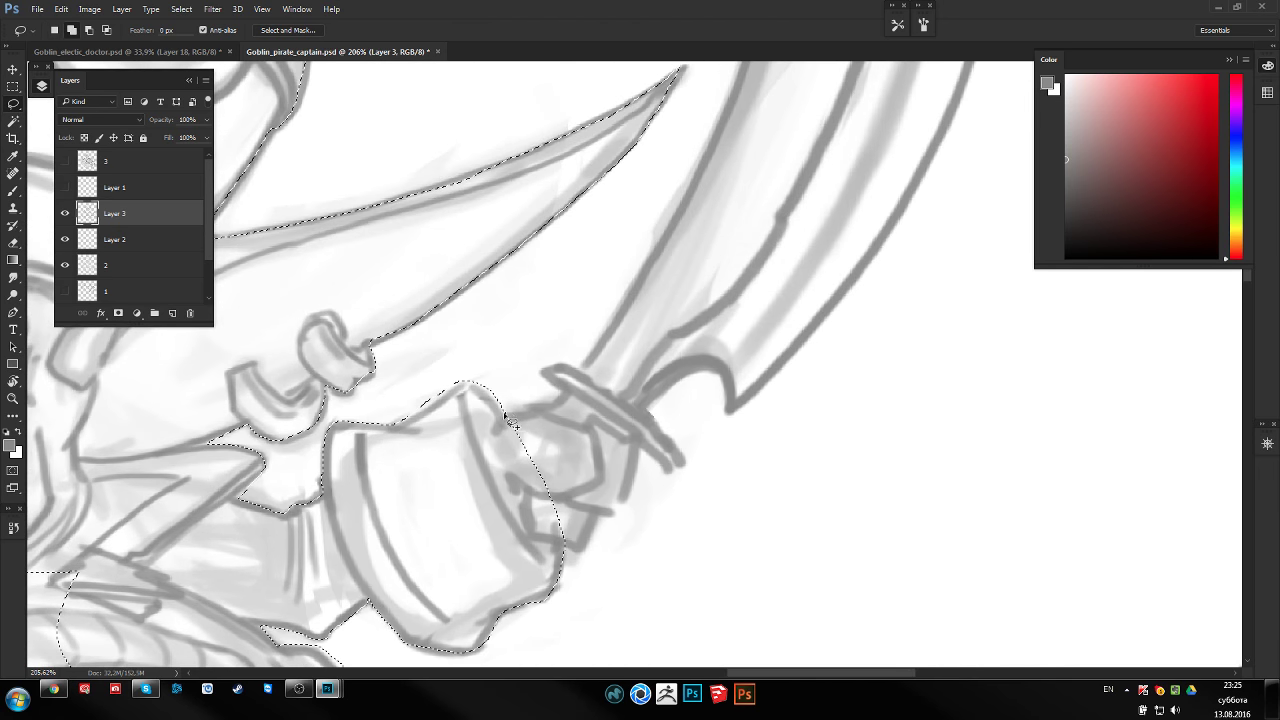
pyautogui.moveTo(511, 423)
pyautogui.mouseDown()
pyautogui.moveTo(635, 405)
pyautogui.moveTo(683, 462)
pyautogui.mouseUp()
pyautogui.moveTo(591, 549); pyautogui.dragTo(540, 480)
pyautogui.scroll(5, 606, 354)
pyautogui.hscroll(3, 606, 354)
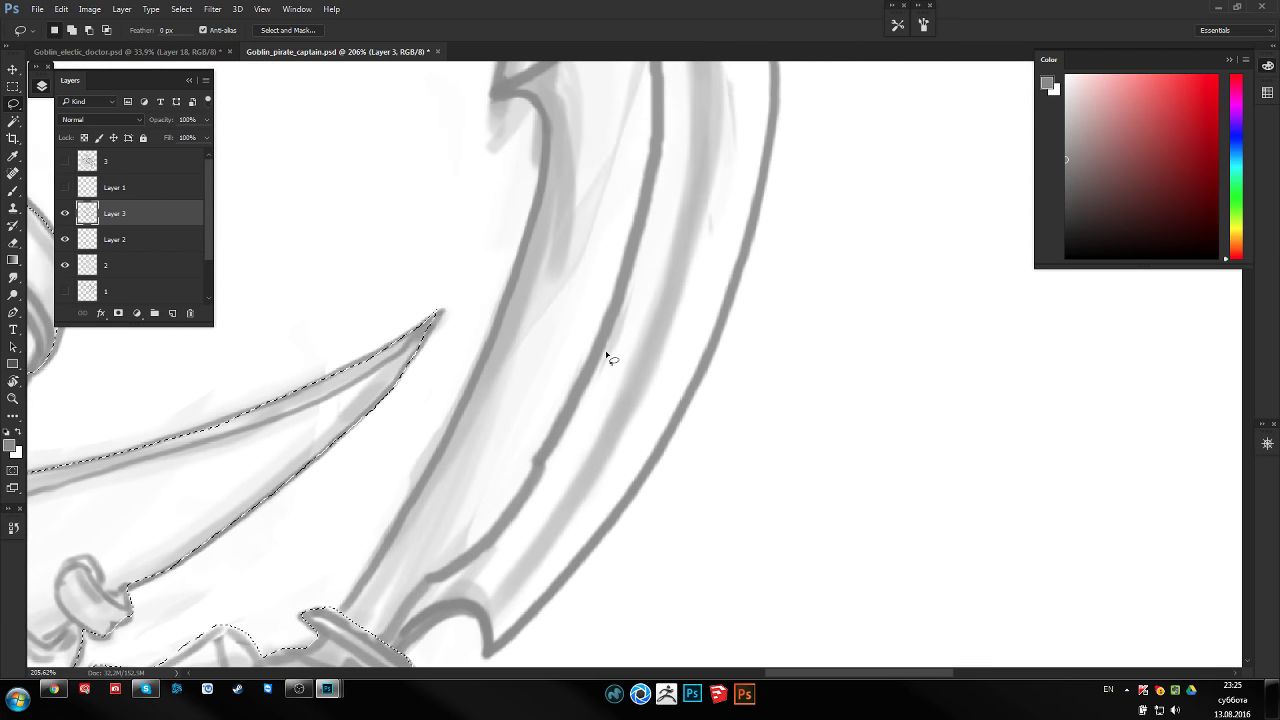
# Rotate the canvas and lasso the whole curved blade and guard
pyautogui.press('r')
pyautogui.moveTo(700, 320)
pyautogui.mouseDown()
pyautogui.moveTo(723, 307)
pyautogui.moveTo(614, 394)
pyautogui.moveTo(420, 486)
pyautogui.mouseUp()
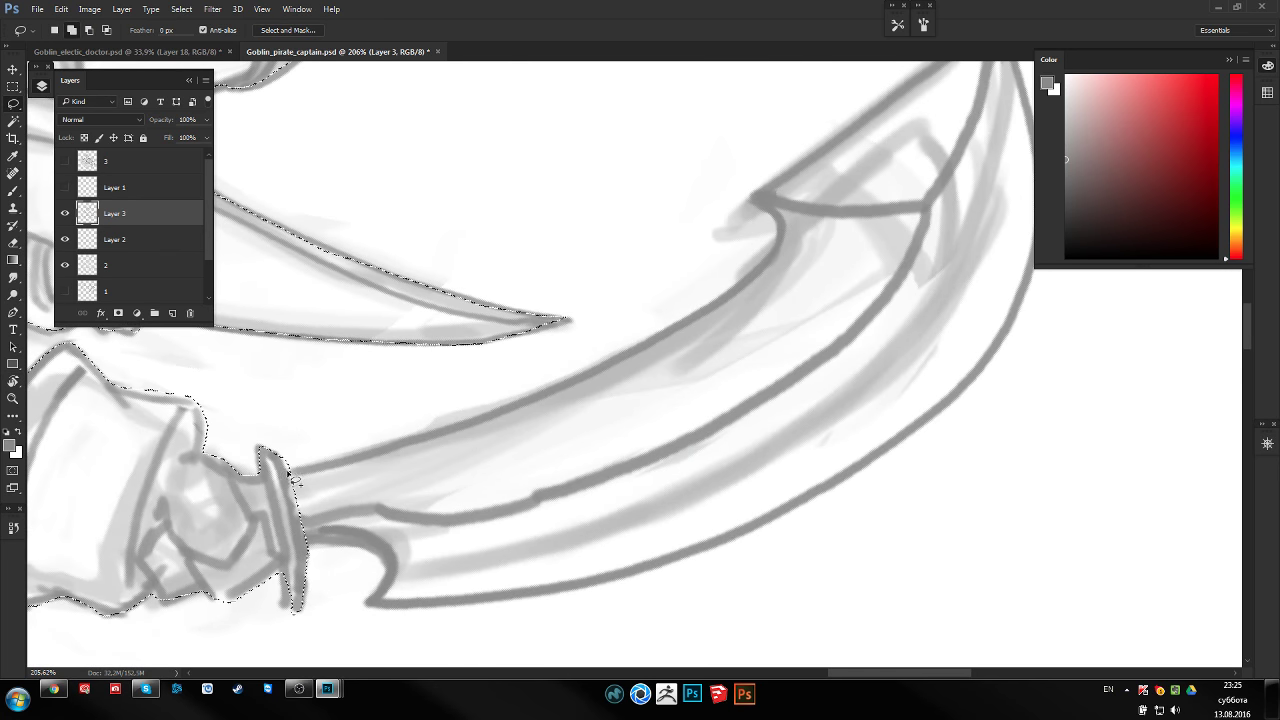
pyautogui.moveTo(290, 470)
pyautogui.mouseDown()
pyautogui.moveTo(514, 406)
pyautogui.moveTo(297, 470)
pyautogui.moveTo(322, 477)
pyautogui.mouseUp()
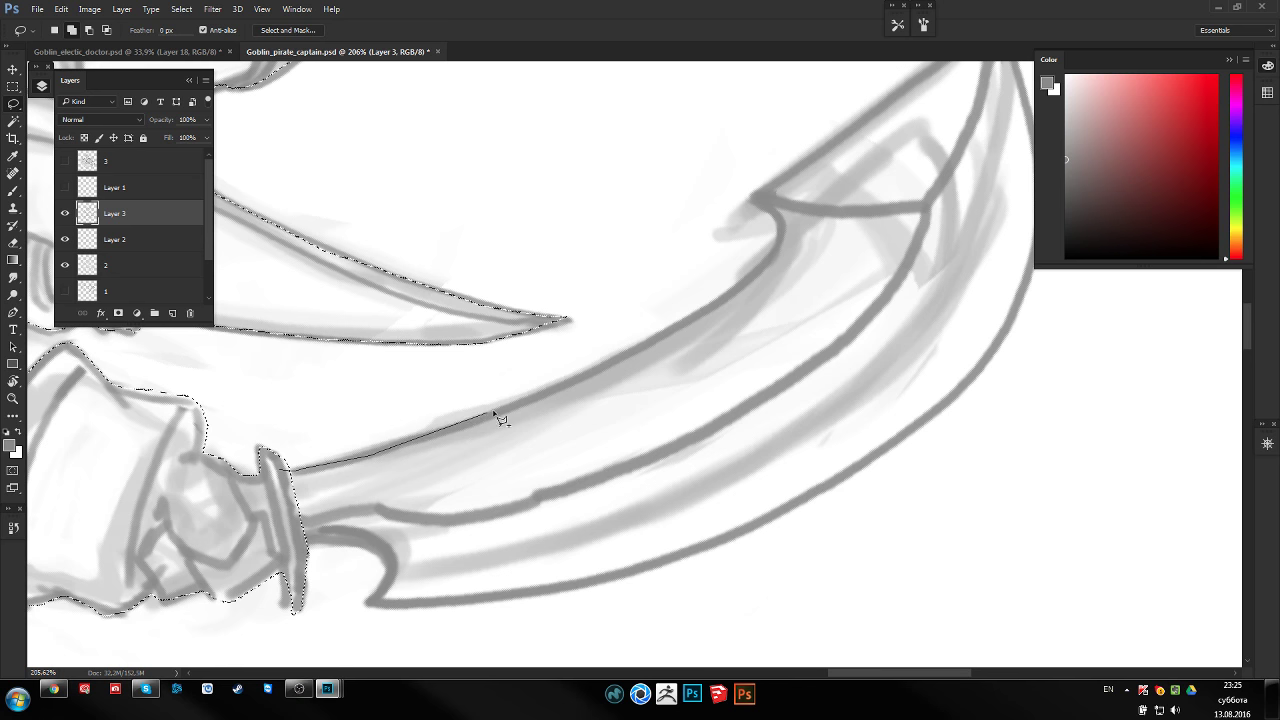
pyautogui.moveTo(494, 412)
pyautogui.mouseDown()
pyautogui.moveTo(700, 323)
pyautogui.moveTo(760, 274)
pyautogui.moveTo(764, 201)
pyautogui.moveTo(586, 314)
pyautogui.moveTo(366, 509)
pyautogui.moveTo(594, 332)
pyautogui.moveTo(634, 400)
pyautogui.moveTo(651, 571)
pyautogui.moveTo(600, 650)
pyautogui.moveTo(466, 609)
pyautogui.moveTo(548, 370)
pyautogui.moveTo(492, 322)
pyautogui.mouseUp()
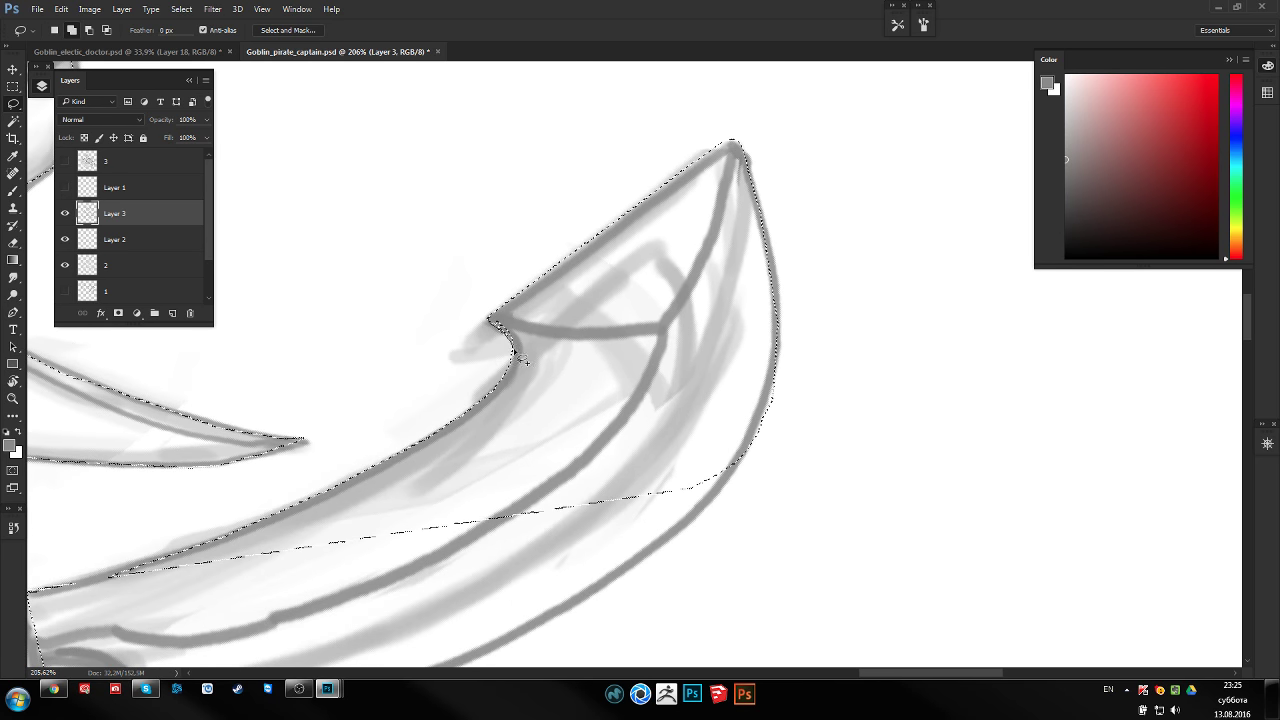
pyautogui.moveTo(757, 447); pyautogui.dragTo(840, 300)
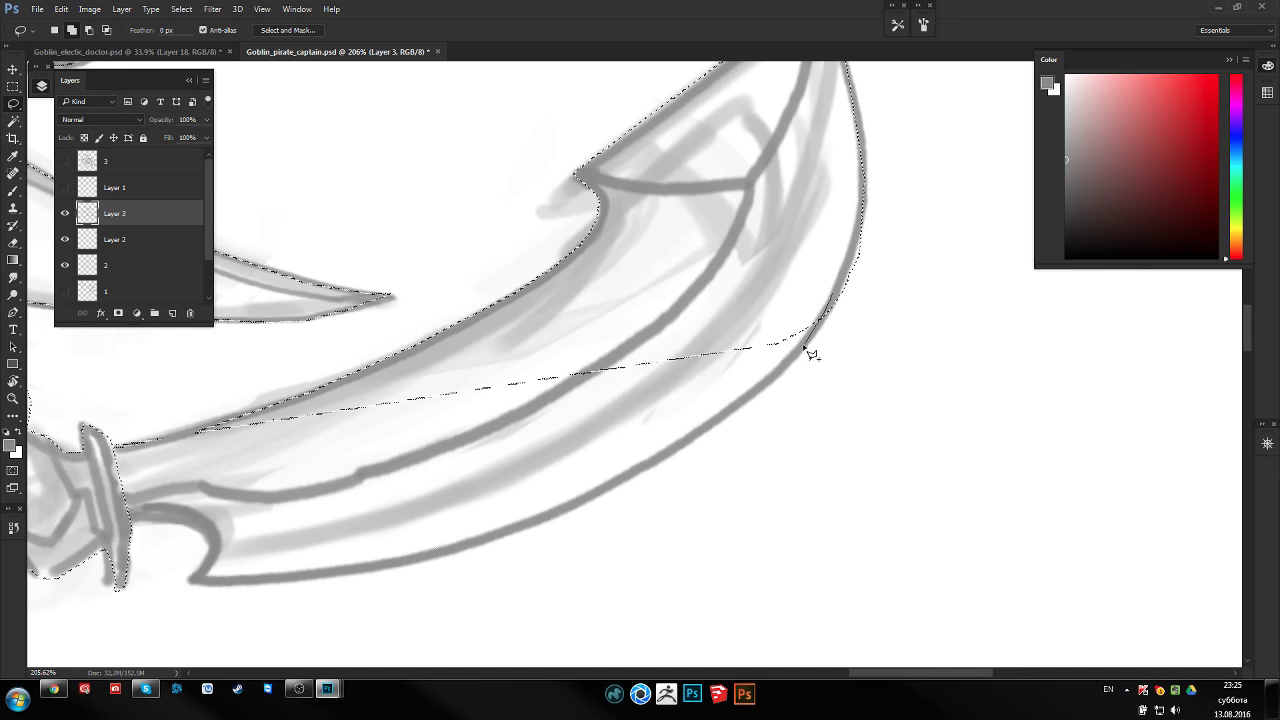
pyautogui.moveTo(811, 354)
pyautogui.mouseDown()
pyautogui.moveTo(651, 471)
pyautogui.moveTo(427, 571)
pyautogui.moveTo(207, 578)
pyautogui.moveTo(210, 554)
pyautogui.mouseUp()
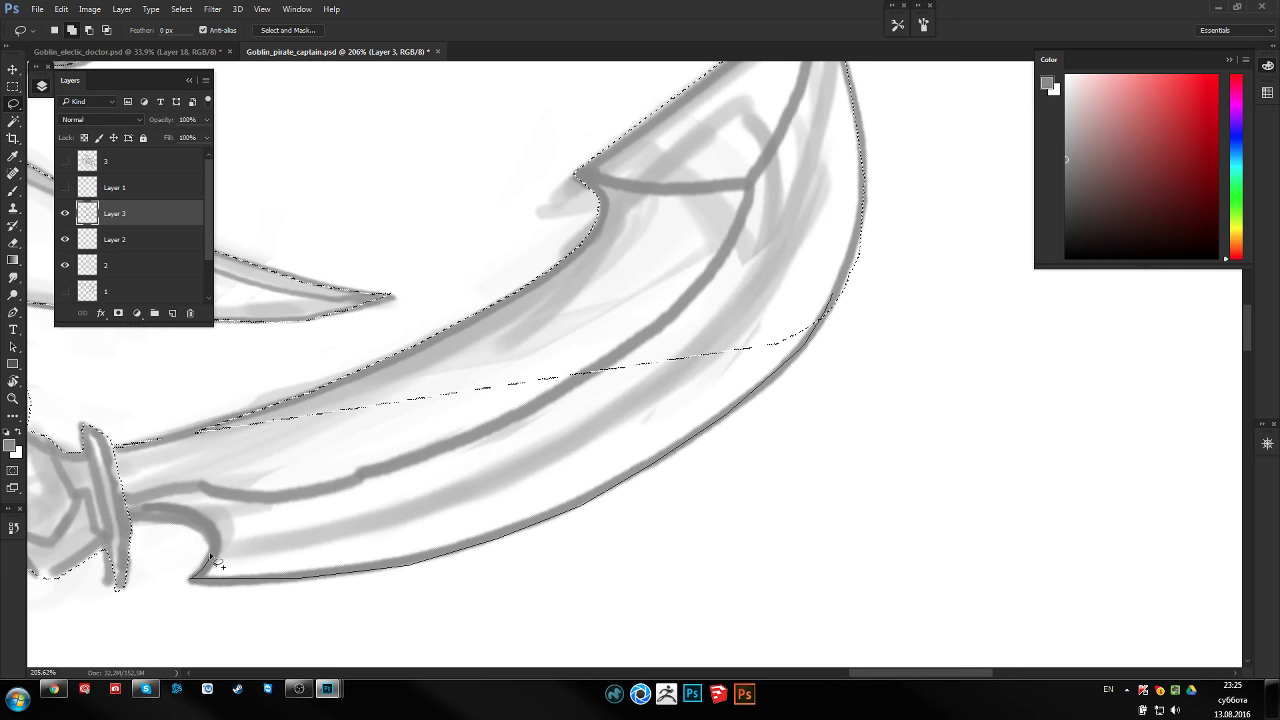
pyautogui.moveTo(140, 523)
pyautogui.mouseDown()
pyautogui.moveTo(120, 446)
pyautogui.moveTo(212, 428)
pyautogui.moveTo(560, 290)
pyautogui.mouseUp()
# Scroll down to the chest and lasso a loop around it into the selection
pyautogui.hscroll(-3, 646, 306)
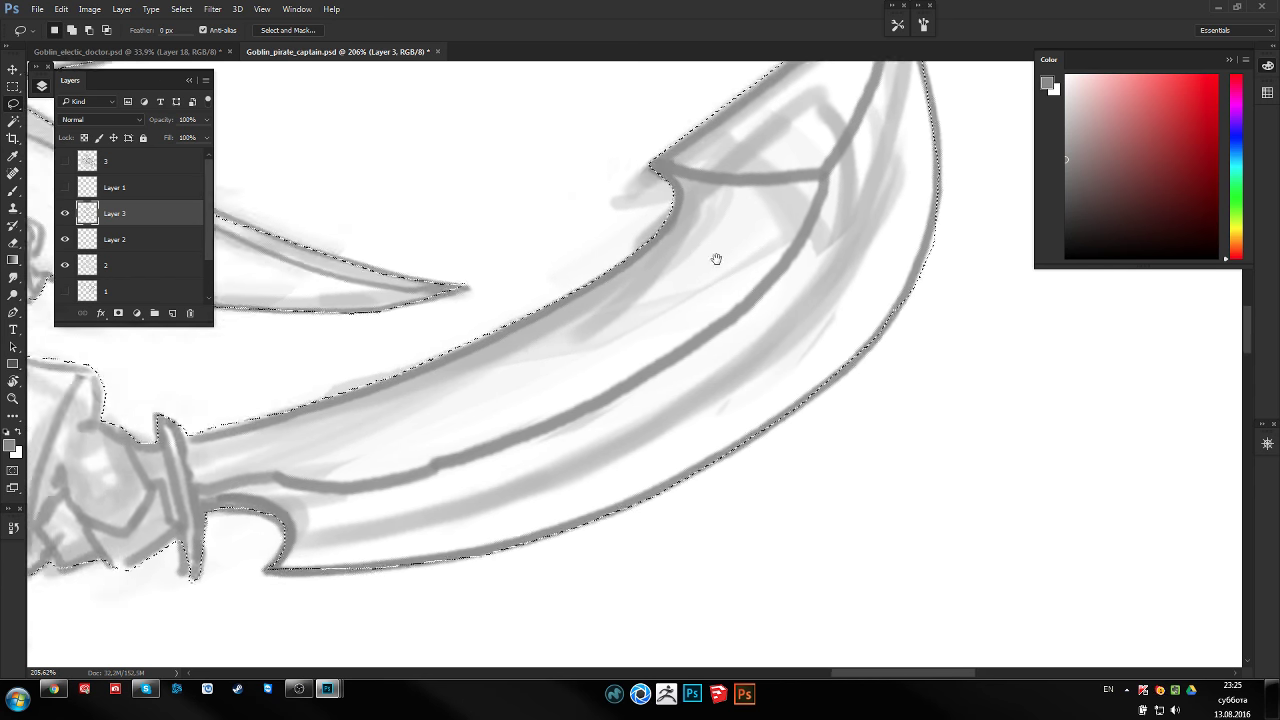
pyautogui.hscroll(-5, 714, 260)
pyautogui.scroll(-2, 714, 260)
pyautogui.scroll(-2, 561, 309)
pyautogui.hscroll(-3, 555, 318)
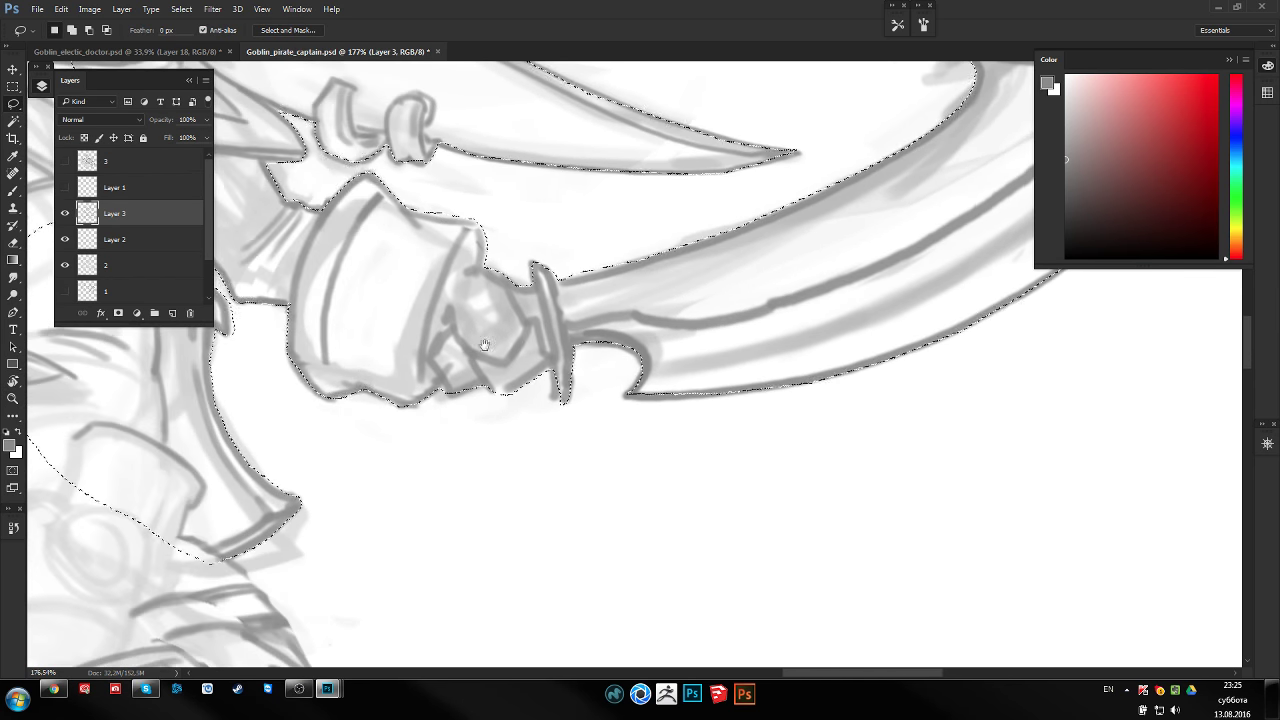
pyautogui.hscroll(-3, 550, 328)
pyautogui.scroll(-3, 550, 328)
pyautogui.scroll(-1, 540, 335)
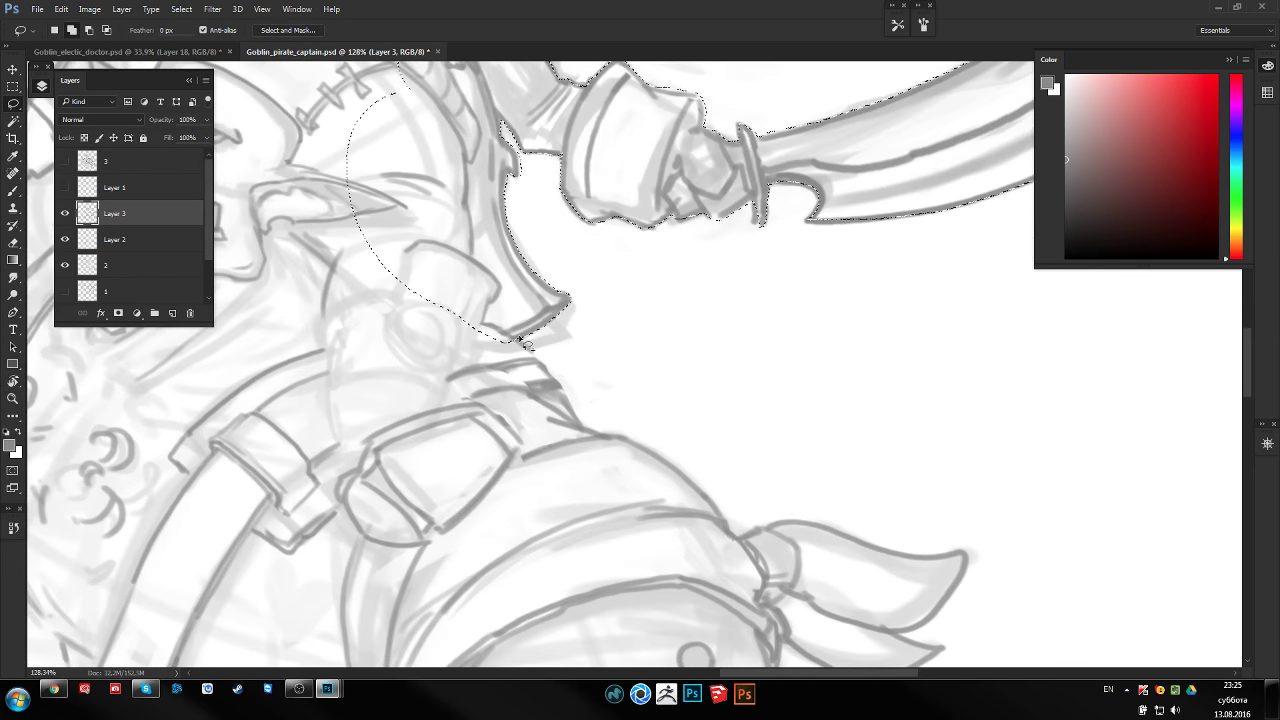
pyautogui.moveTo(522, 346); pyautogui.dragTo(542, 360)
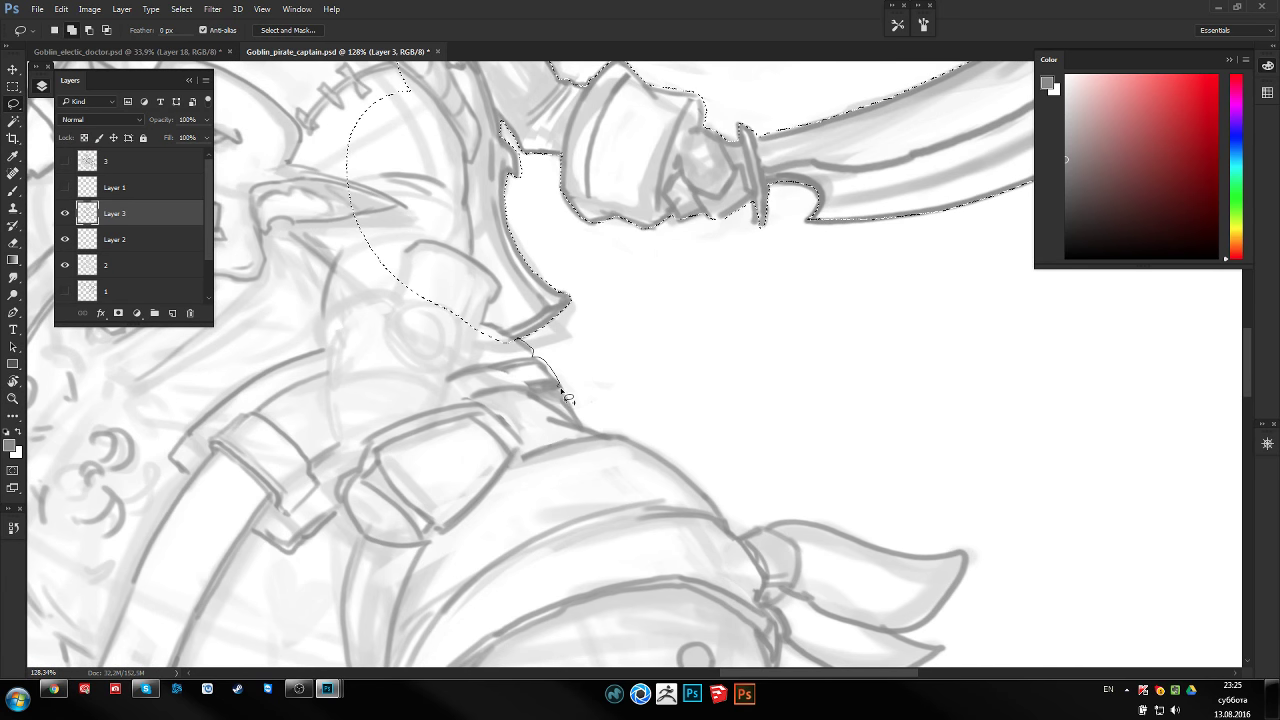
pyautogui.moveTo(600, 483); pyautogui.dragTo(602, 440)
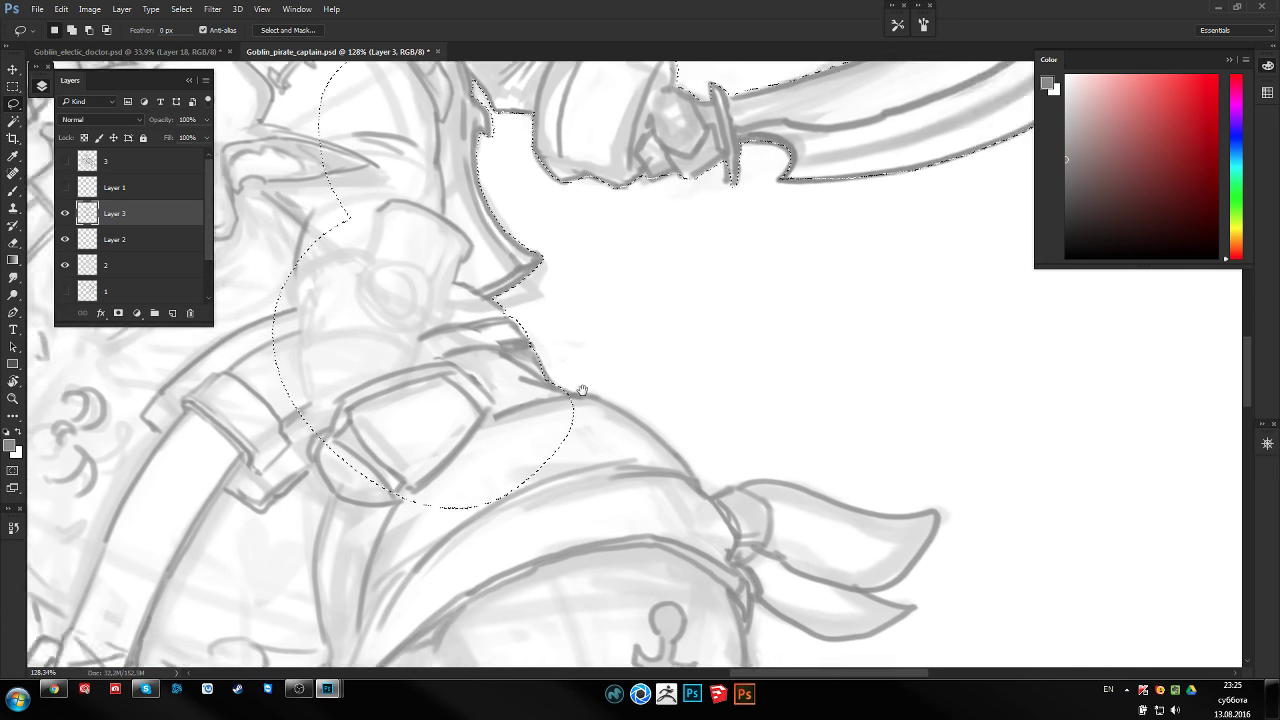
pyautogui.scroll(-2, 600, 440)
pyautogui.hscroll(2, 600, 440)
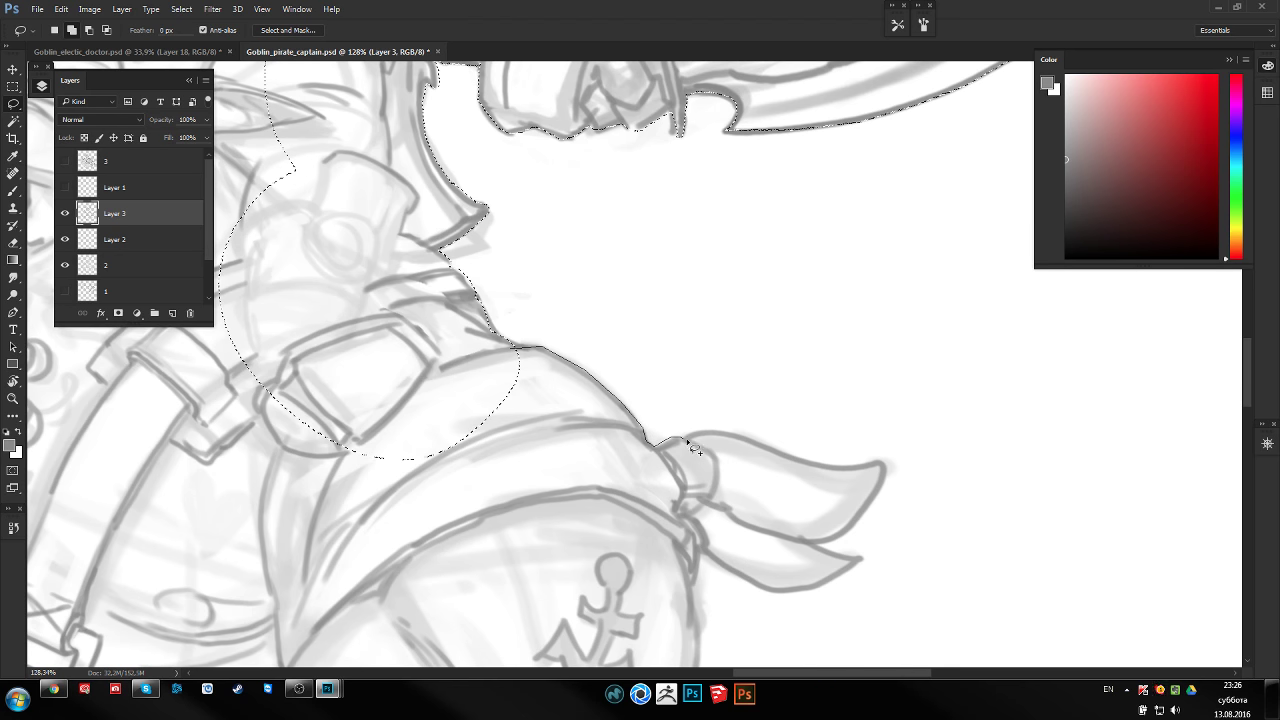
# Trace the bandana top and tail, closing a loop around the anchor-marked area
pyautogui.moveTo(688, 441)
pyautogui.mouseDown()
pyautogui.moveTo(751, 437)
pyautogui.moveTo(862, 478)
pyautogui.mouseUp()
pyautogui.moveTo(775, 535)
pyautogui.mouseDown()
pyautogui.moveTo(529, 463)
pyautogui.moveTo(343, 443)
pyautogui.mouseUp()
pyautogui.scroll(-3, 737, 434)
pyautogui.hscroll(2, 737, 434)
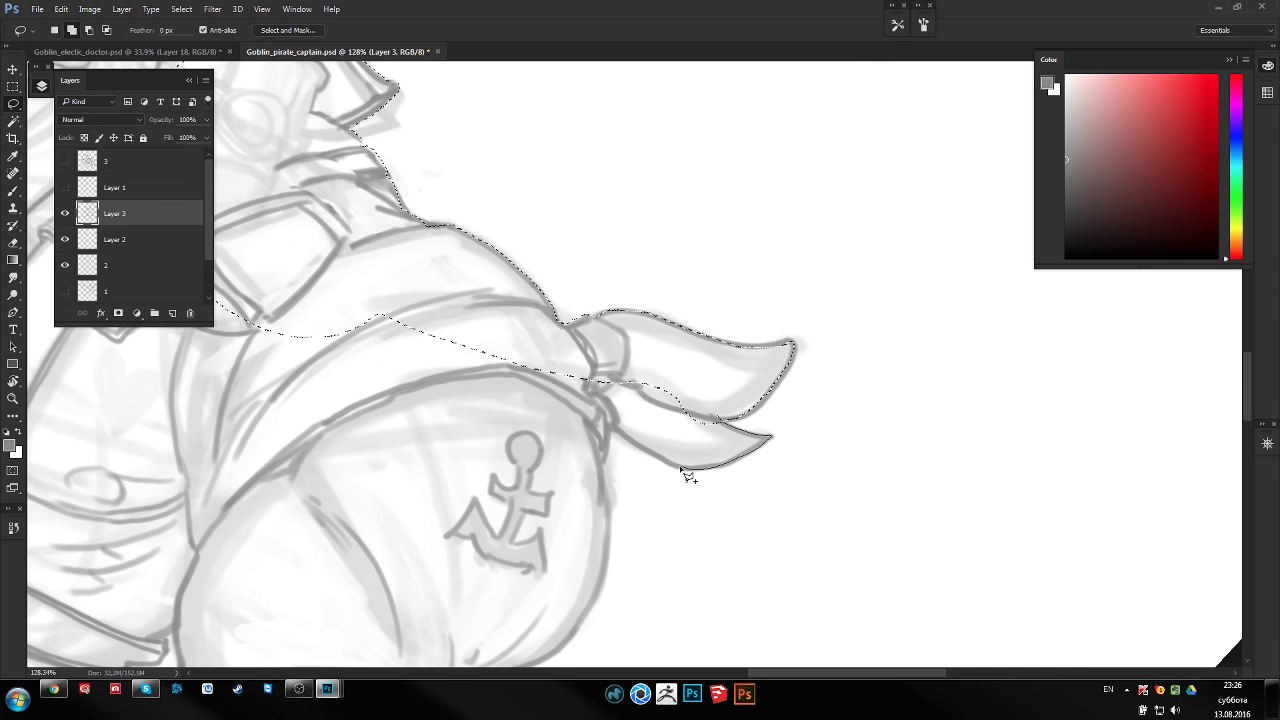
pyautogui.moveTo(622, 440); pyautogui.dragTo(616, 433)
pyautogui.moveTo(619, 527); pyautogui.dragTo(590, 355)
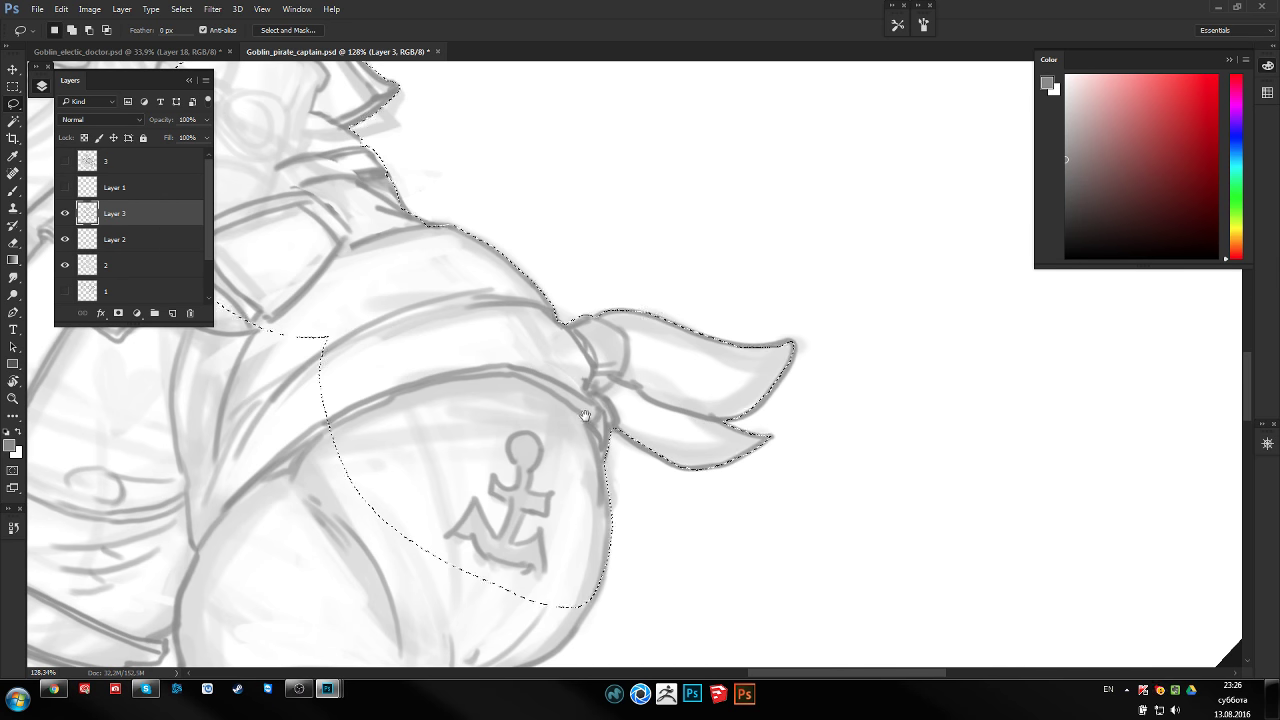
pyautogui.scroll(-4, 632, 387)
pyautogui.hscroll(-2, 632, 387)
# Lasso around the bandana-covered head and the shoulder armour
pyautogui.moveTo(650, 446); pyautogui.dragTo(674, 428)
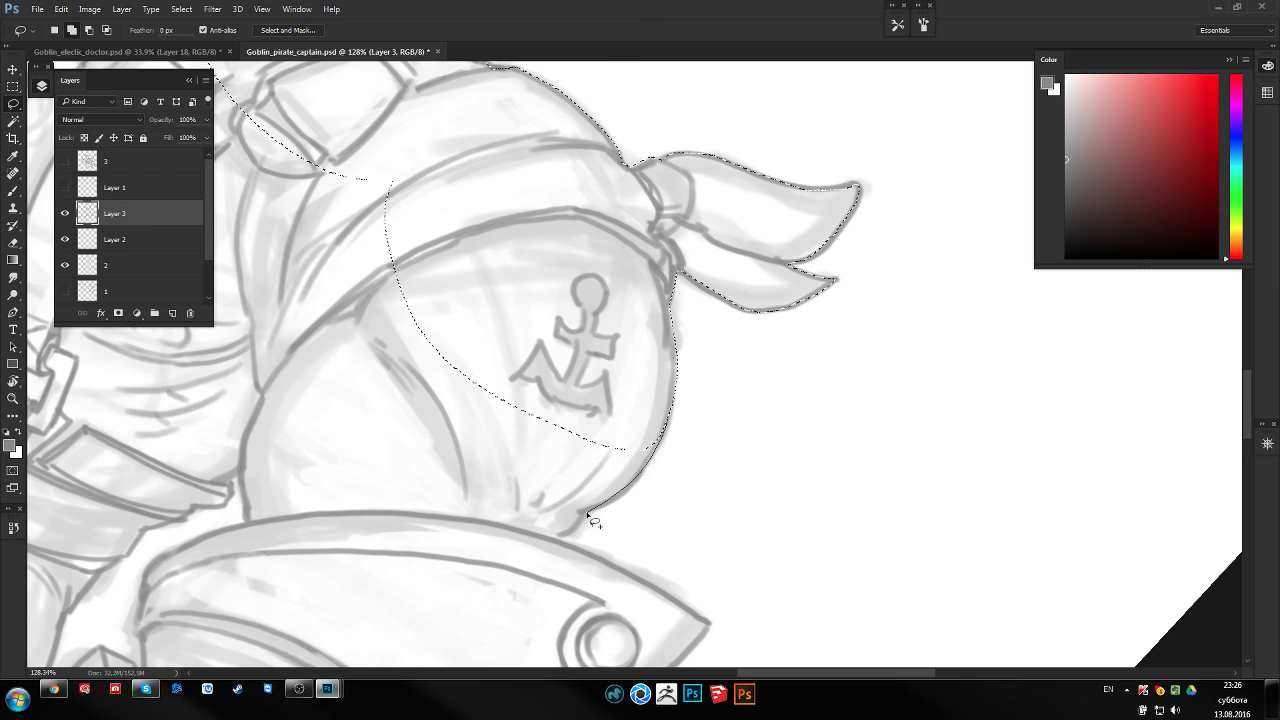
pyautogui.moveTo(560, 548)
pyautogui.mouseDown()
pyautogui.moveTo(314, 300)
pyautogui.moveTo(534, 286)
pyautogui.mouseUp()
pyautogui.hscroll(-3, 734, 371)
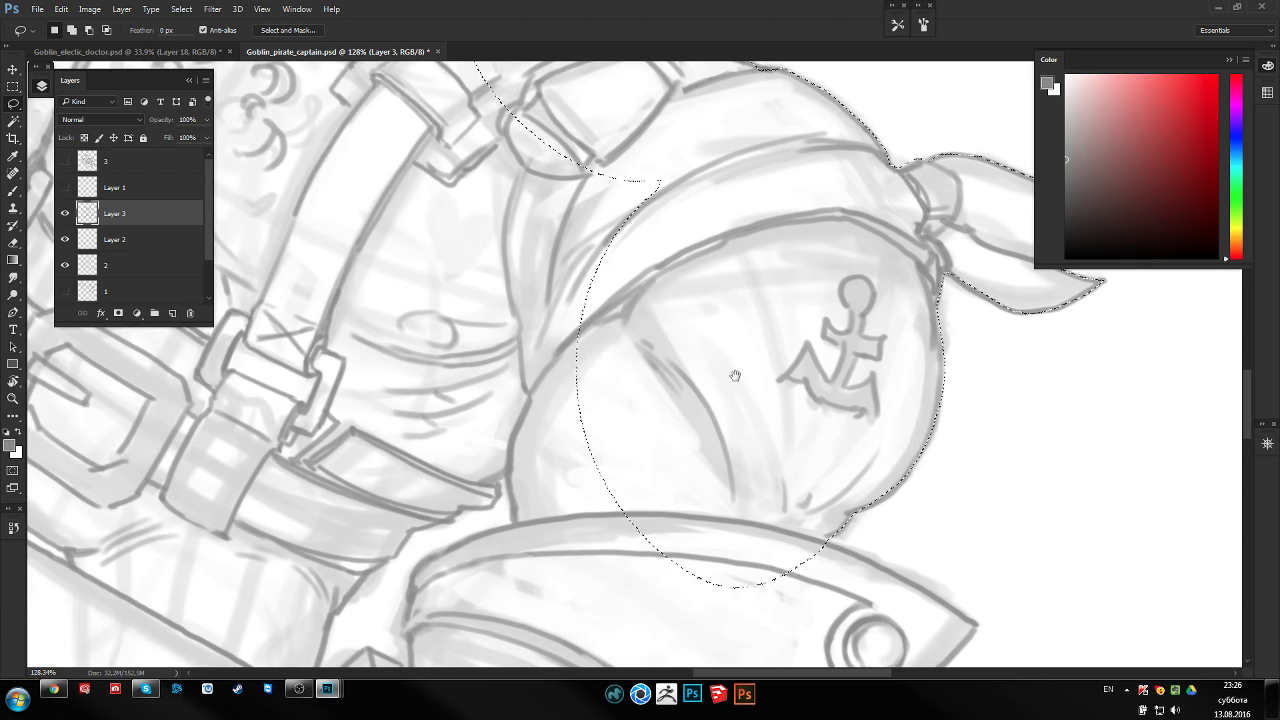
pyautogui.moveTo(518, 398); pyautogui.dragTo(511, 490)
pyautogui.moveTo(517, 536); pyautogui.dragTo(476, 546)
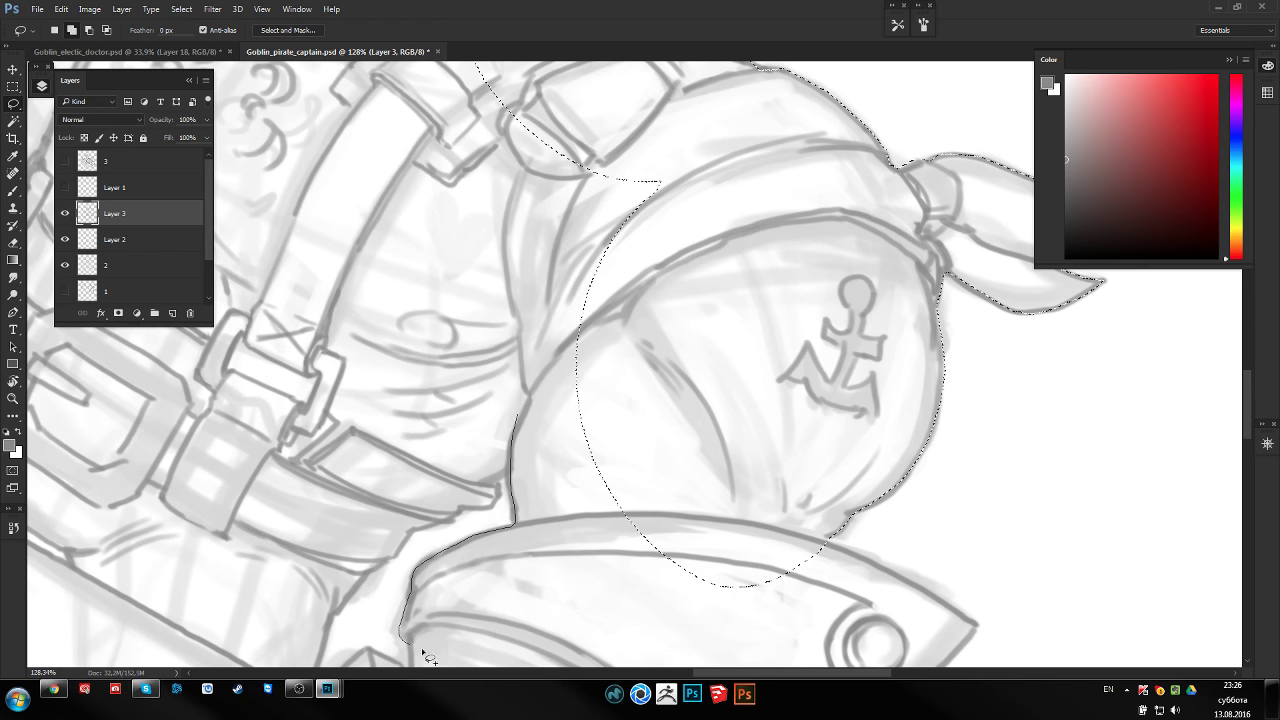
pyautogui.moveTo(424, 655); pyautogui.dragTo(580, 244)
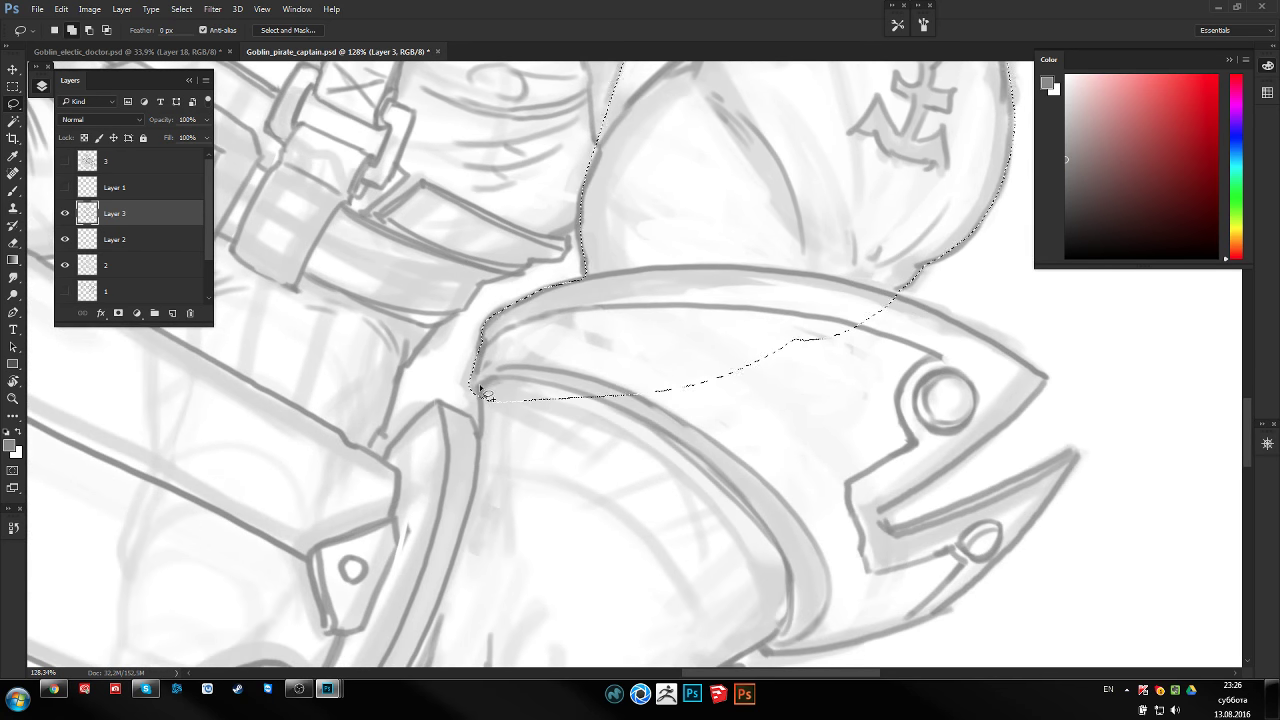
# Rotate the canvas and begin tracing the gauntlet and its cuff
pyautogui.moveTo(480, 388)
pyautogui.mouseDown()
pyautogui.moveTo(487, 432)
pyautogui.moveTo(880, 312)
pyautogui.mouseUp()
pyautogui.press('r')
pyautogui.moveTo(746, 265)
pyautogui.mouseDown()
pyautogui.moveTo(640, 286)
pyautogui.moveTo(606, 437)
pyautogui.moveTo(651, 306)
pyautogui.mouseUp()
pyautogui.press('b')
pyautogui.press('l')
pyautogui.moveTo(566, 302)
pyautogui.mouseDown()
pyautogui.moveTo(737, 251)
pyautogui.moveTo(742, 405)
pyautogui.moveTo(789, 329)
pyautogui.moveTo(803, 265)
pyautogui.moveTo(836, 334)
pyautogui.moveTo(842, 408)
pyautogui.moveTo(824, 538)
pyautogui.mouseUp()
pyautogui.moveTo(770, 643)
pyautogui.mouseDown()
pyautogui.moveTo(580, 557)
pyautogui.moveTo(600, 457)
pyautogui.moveTo(606, 249)
pyautogui.moveTo(658, 348)
pyautogui.moveTo(656, 325)
pyautogui.mouseUp()
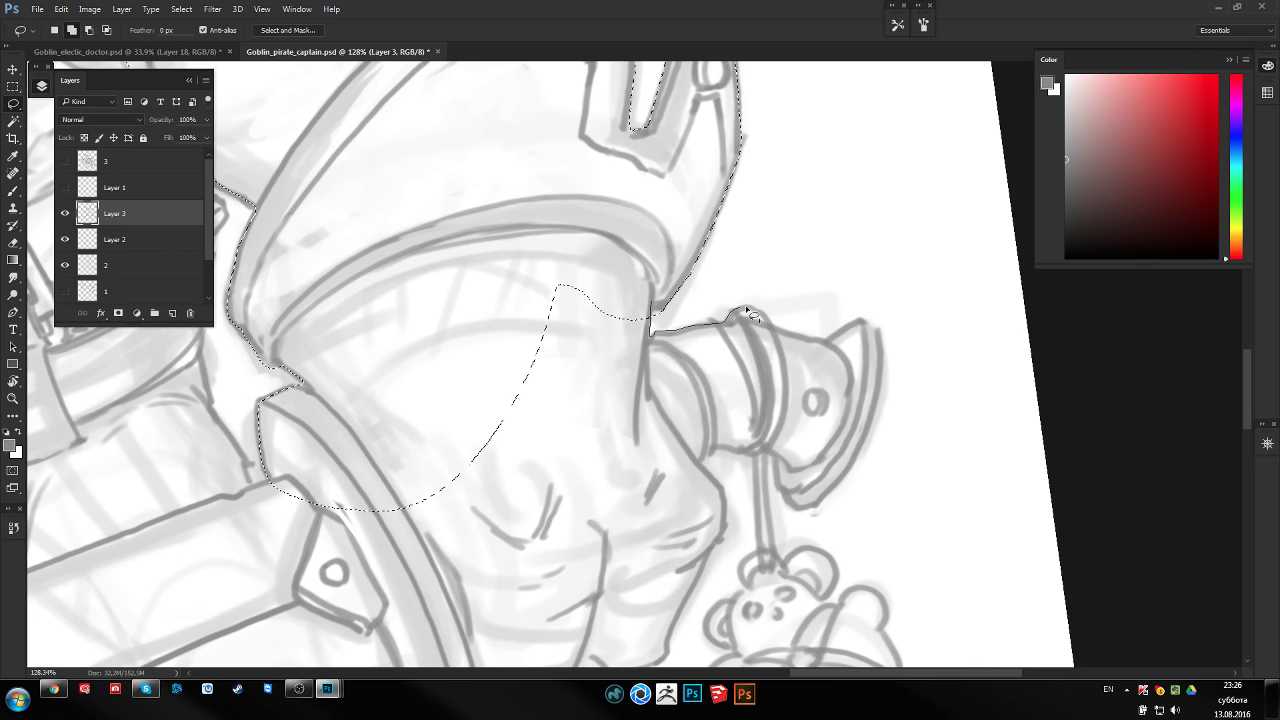
pyautogui.moveTo(750, 314); pyautogui.dragTo(790, 341)
pyautogui.moveTo(885, 394)
pyautogui.mouseDown()
pyautogui.moveTo(871, 440)
pyautogui.moveTo(819, 509)
pyautogui.mouseUp()
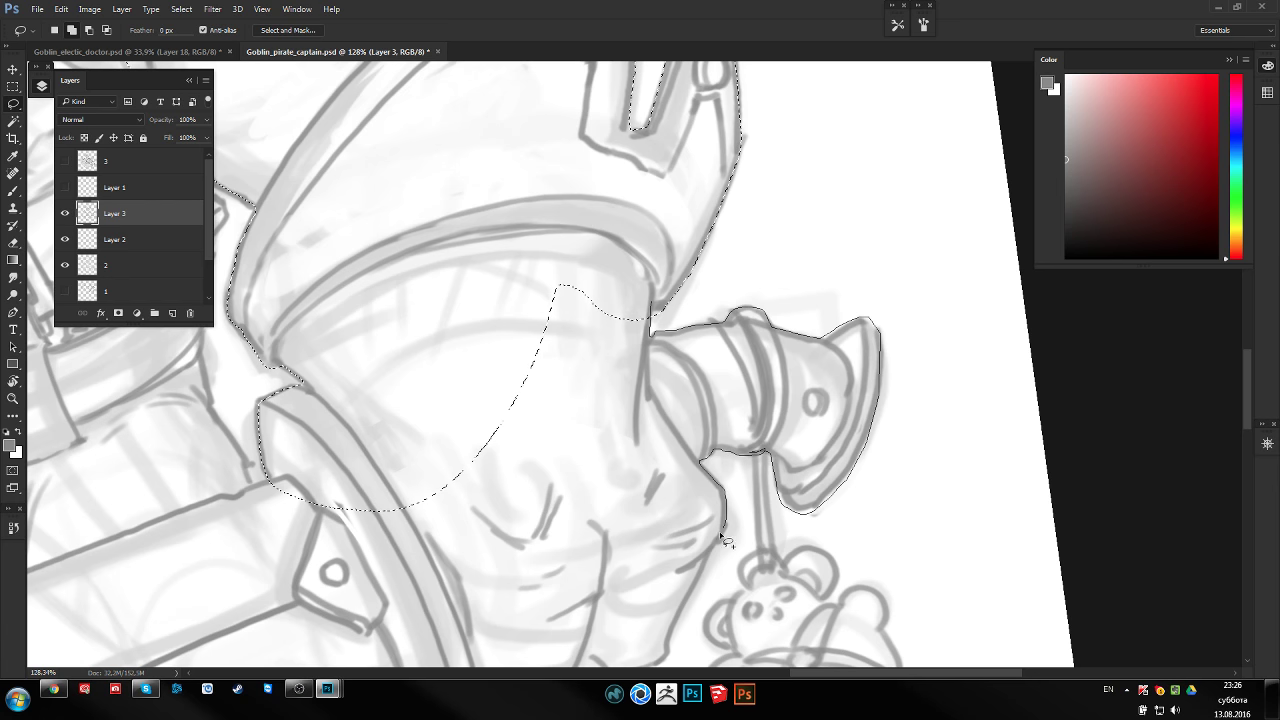
# Finish the gauntlet outline around the arm and its lower edge
pyautogui.moveTo(660, 578); pyautogui.dragTo(571, 380)
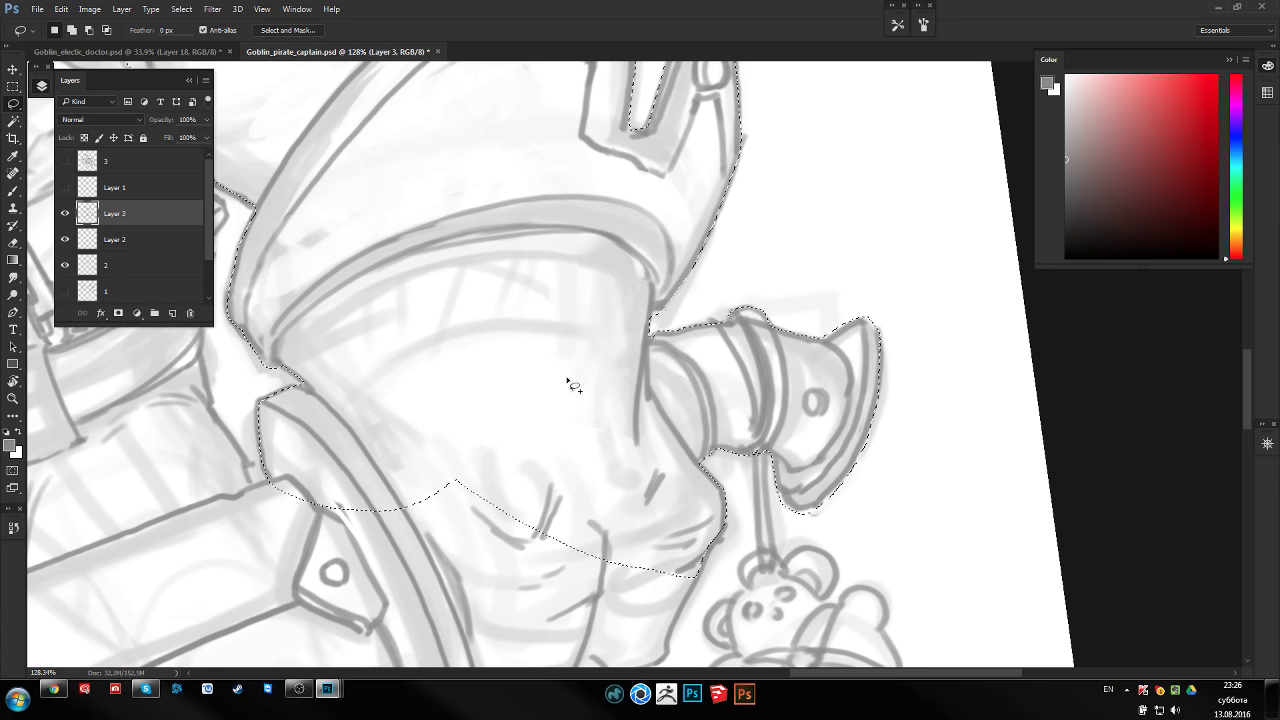
pyautogui.scroll(-4, 720, 398)
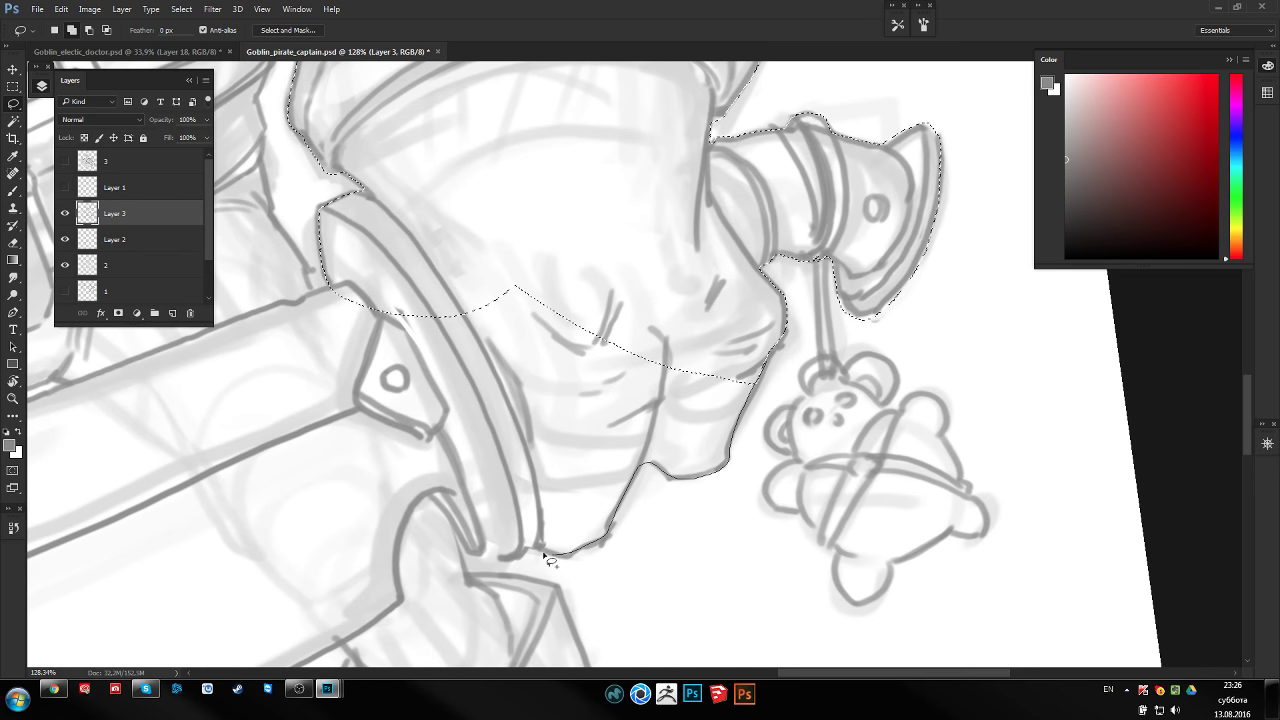
pyautogui.moveTo(380, 432); pyautogui.dragTo(622, 390)
pyautogui.hscroll(4, 614, 300)
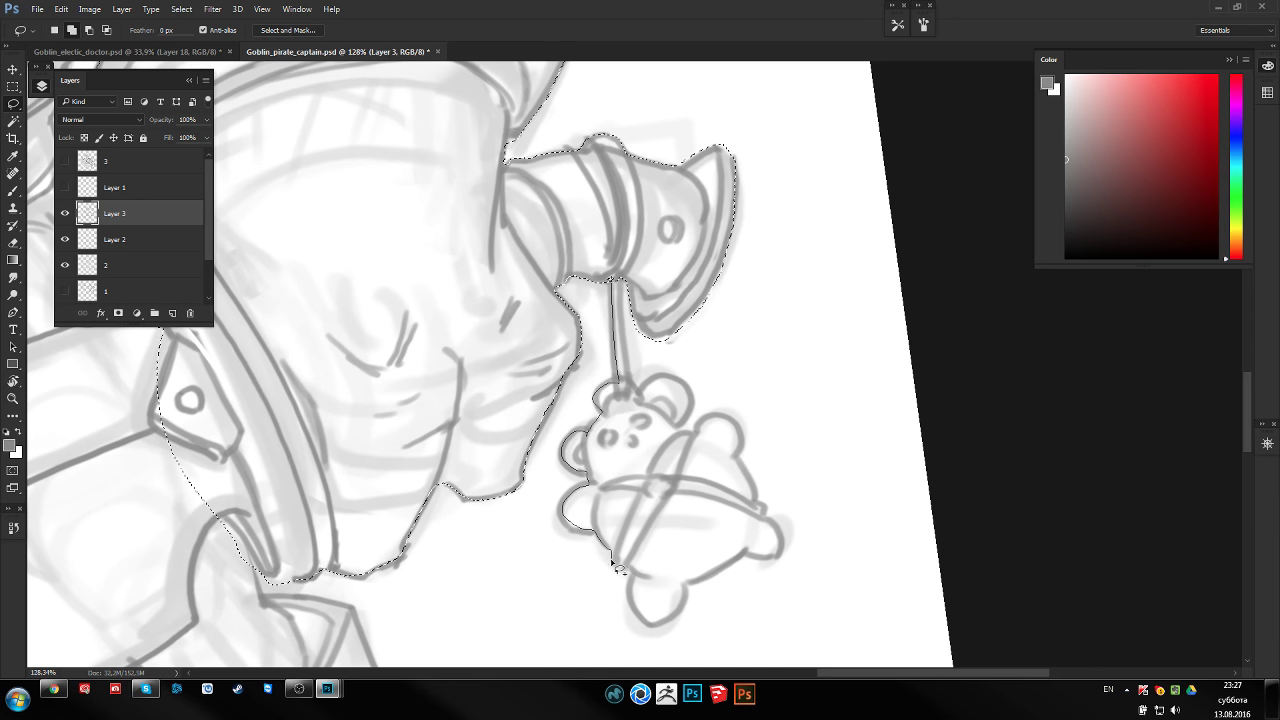
# Add the hanging bear charm and its string to the selection
pyautogui.moveTo(655, 622); pyautogui.dragTo(698, 465)
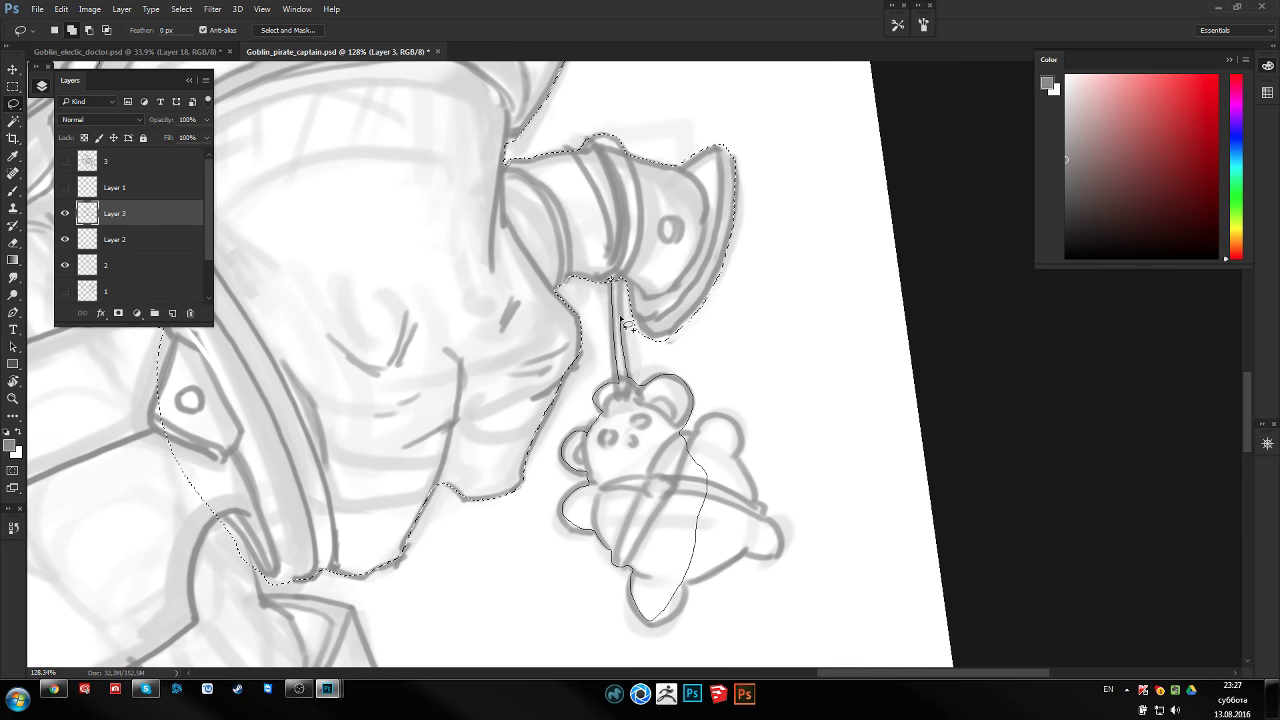
pyautogui.moveTo(628, 326); pyautogui.dragTo(671, 366)
pyautogui.scroll(-1, 680, 380)
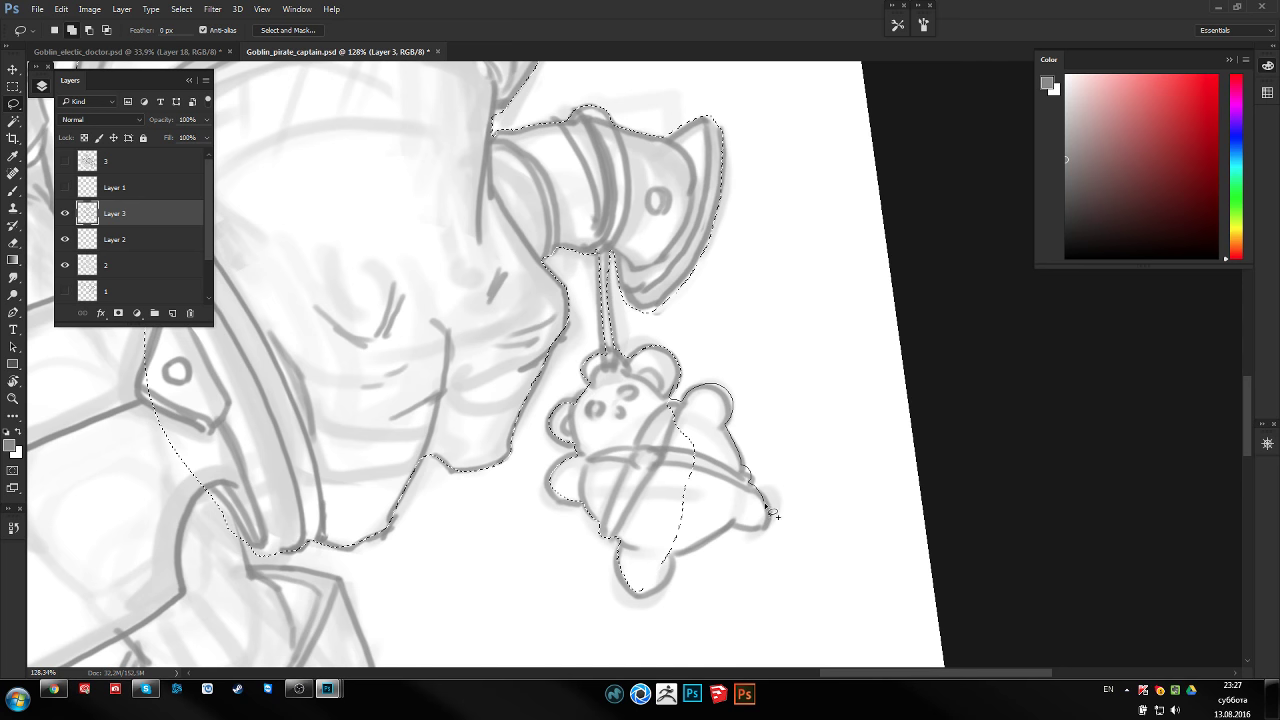
pyautogui.moveTo(713, 553); pyautogui.dragTo(705, 548)
pyautogui.scroll(-1, 815, 345)
pyautogui.scroll(-1, 815, 345)
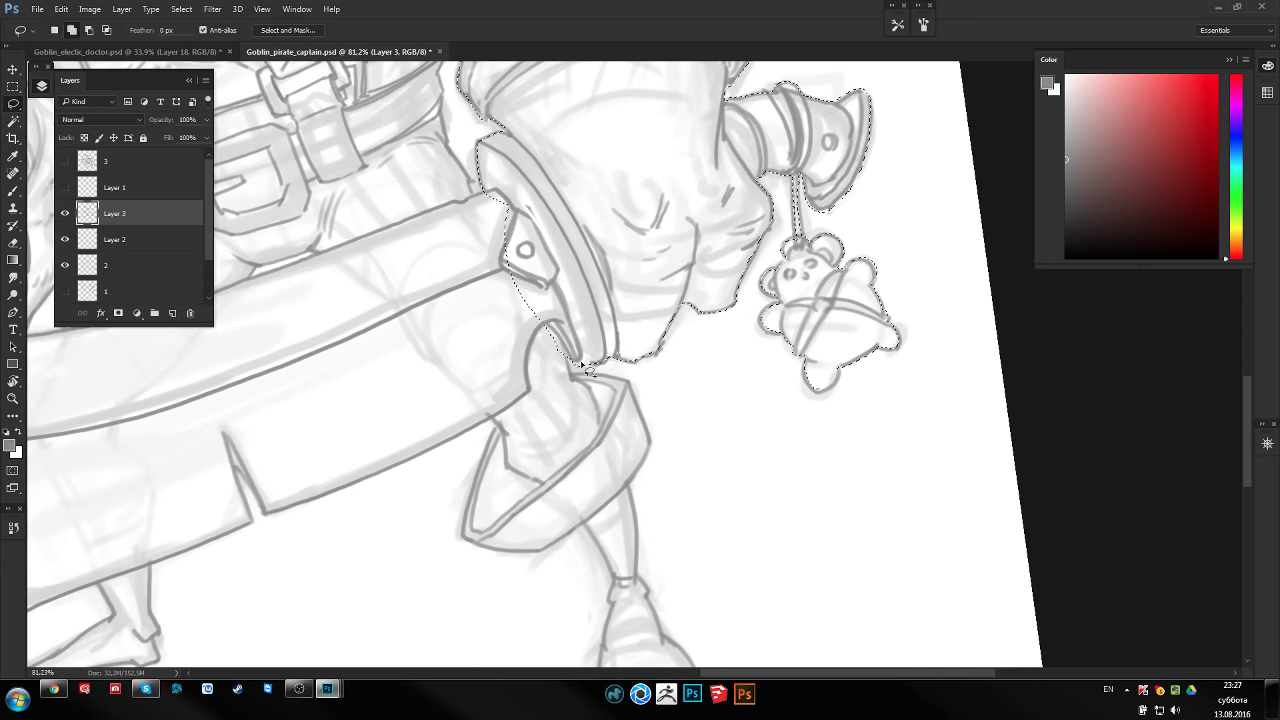
pyautogui.scroll(2, 570, 345)
pyautogui.scroll(1, 570, 345)
pyautogui.scroll(1, 570, 345)
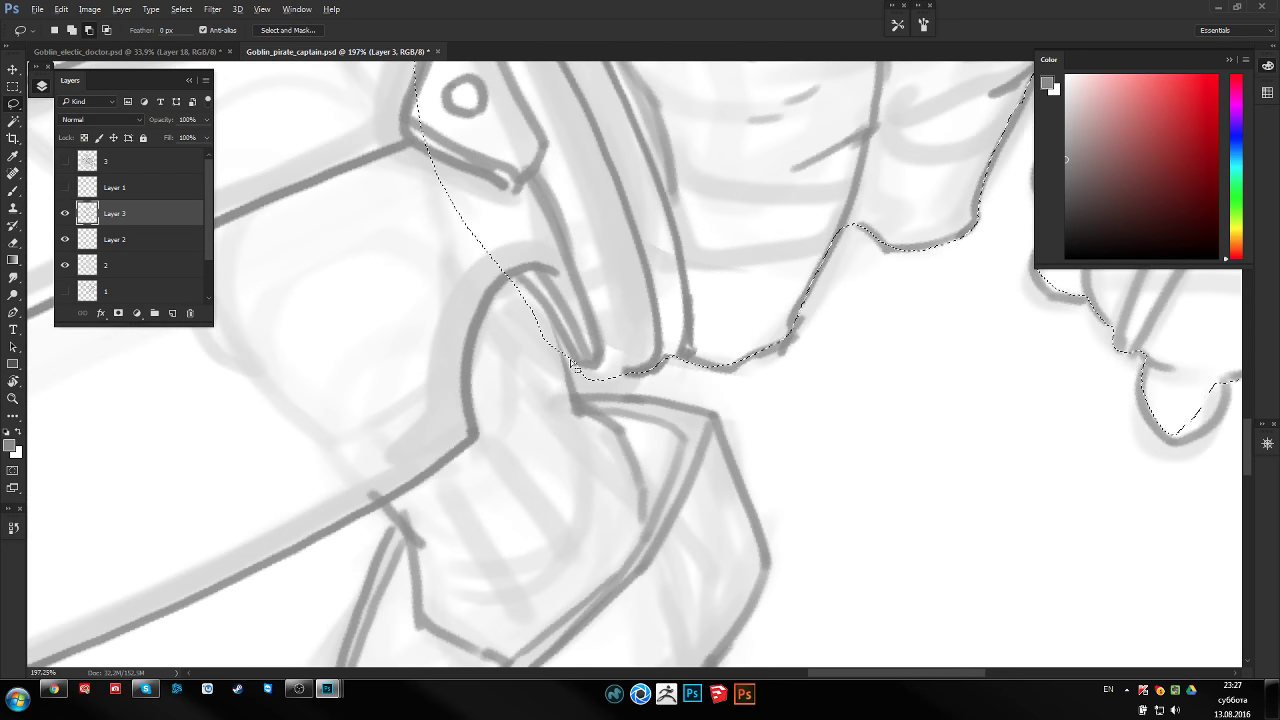
# Add the area along the contour line down the body
pyautogui.moveTo(568, 354); pyautogui.dragTo(720, 422)
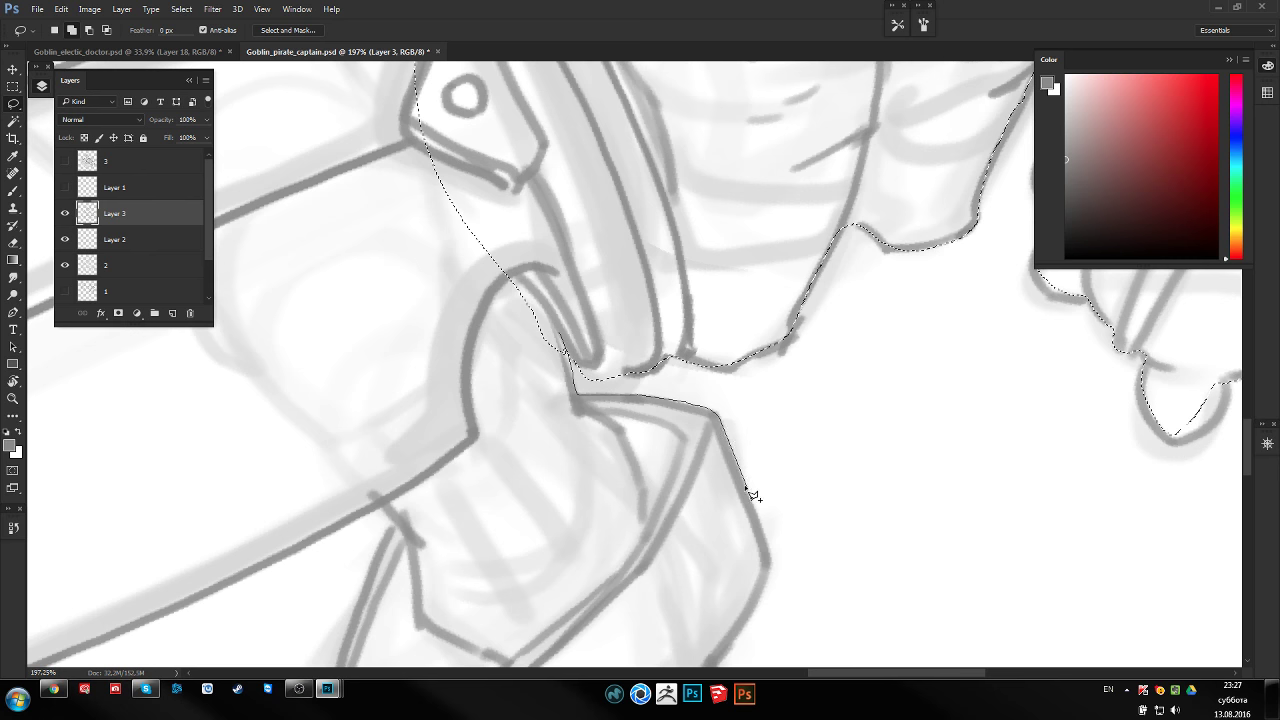
pyautogui.moveTo(746, 488); pyautogui.dragTo(772, 561)
pyautogui.moveTo(728, 654)
pyautogui.mouseDown()
pyautogui.moveTo(777, 449)
pyautogui.moveTo(763, 483)
pyautogui.mouseUp()
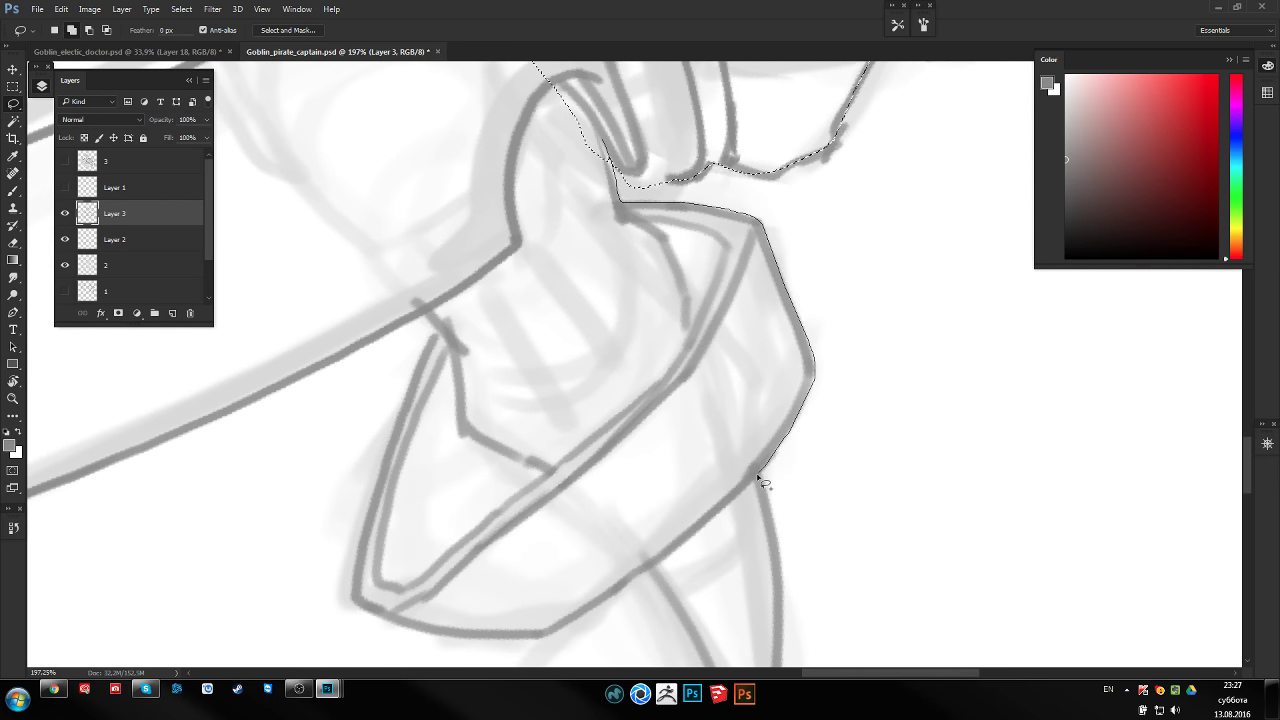
pyautogui.moveTo(706, 527)
pyautogui.mouseDown()
pyautogui.moveTo(566, 500)
pyautogui.moveTo(434, 266)
pyautogui.moveTo(529, 134)
pyautogui.moveTo(640, 212)
pyautogui.mouseUp()
pyautogui.scroll(-3, 660, 250)
# Add the leg down to the ankle to the selection
pyautogui.moveTo(689, 318); pyautogui.dragTo(710, 375)
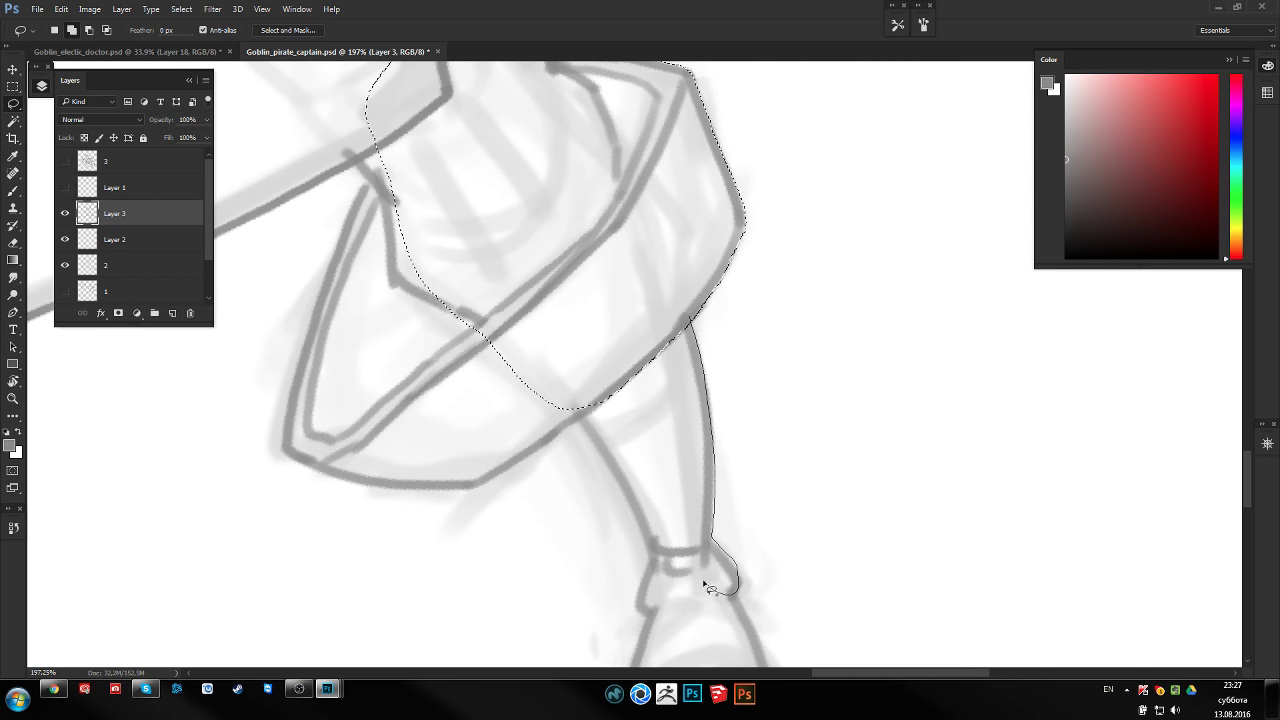
pyautogui.moveTo(707, 585); pyautogui.dragTo(623, 351)
pyautogui.scroll(-3, 640, 334)
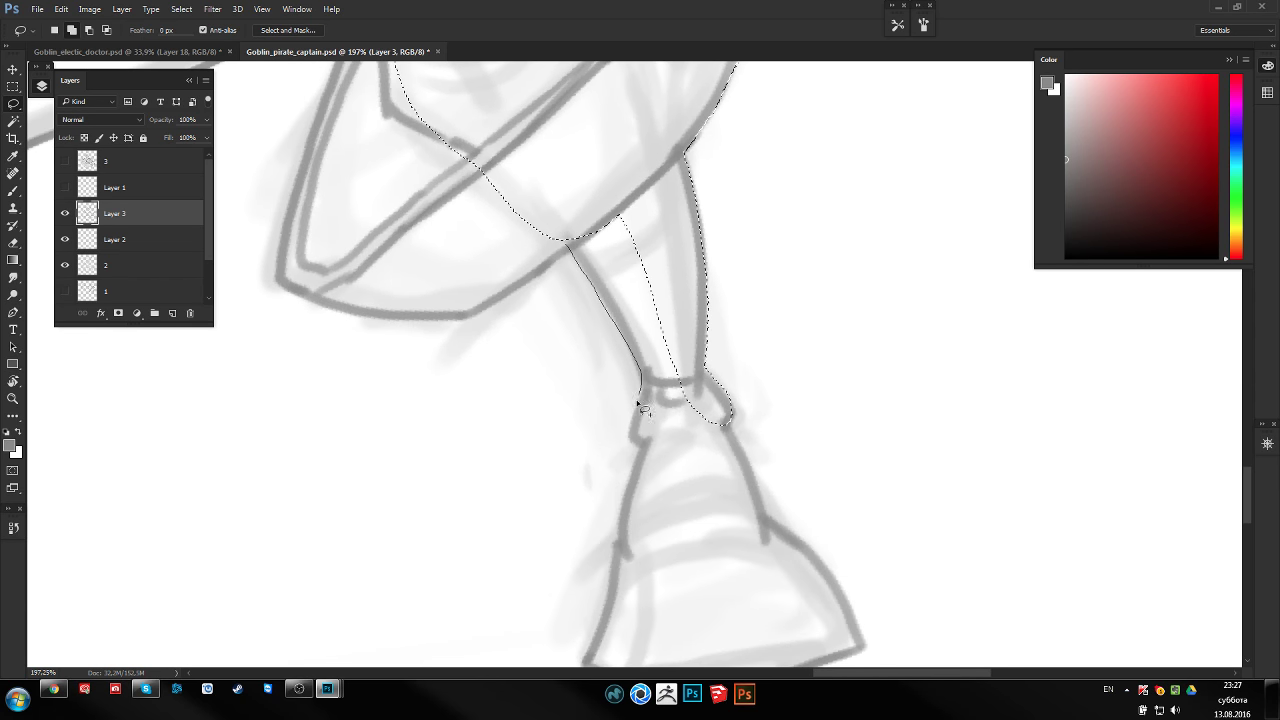
pyautogui.moveTo(632, 440); pyautogui.dragTo(691, 360)
pyautogui.scroll(-3, 614, 343)
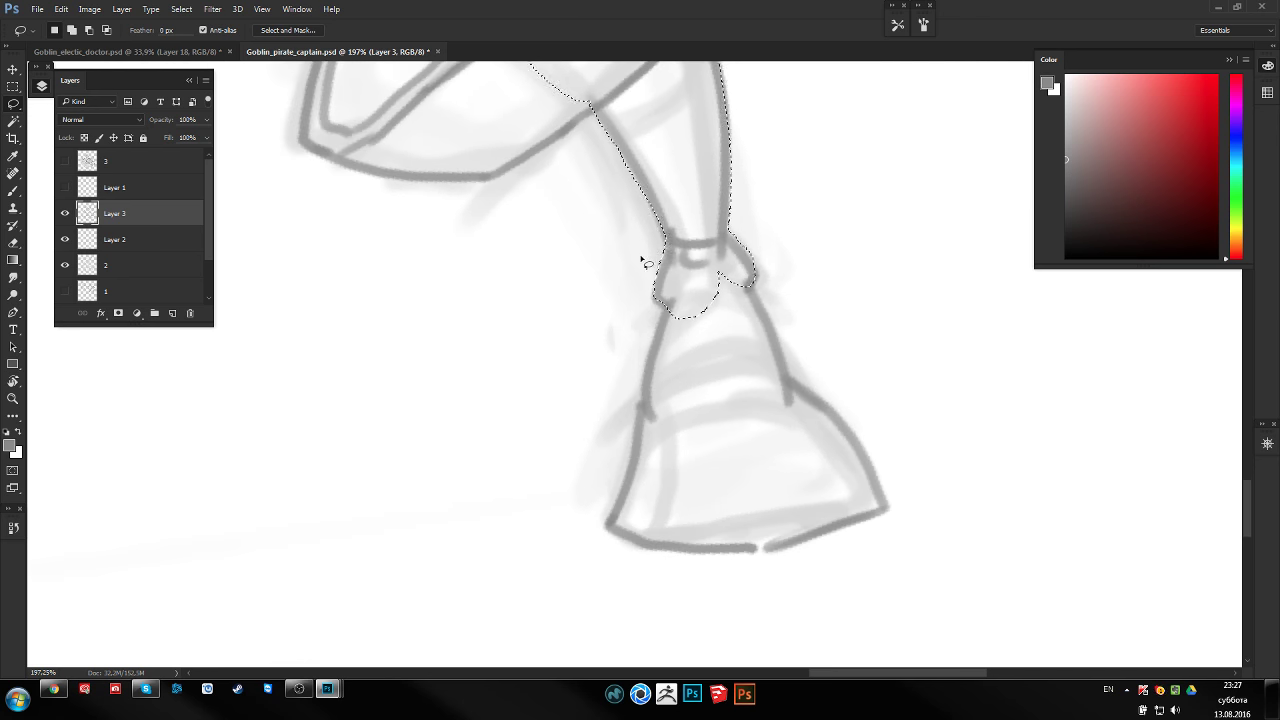
# Lasso around the boot, tracing its bottom, right and left edges
pyautogui.moveTo(660, 306); pyautogui.dragTo(667, 310)
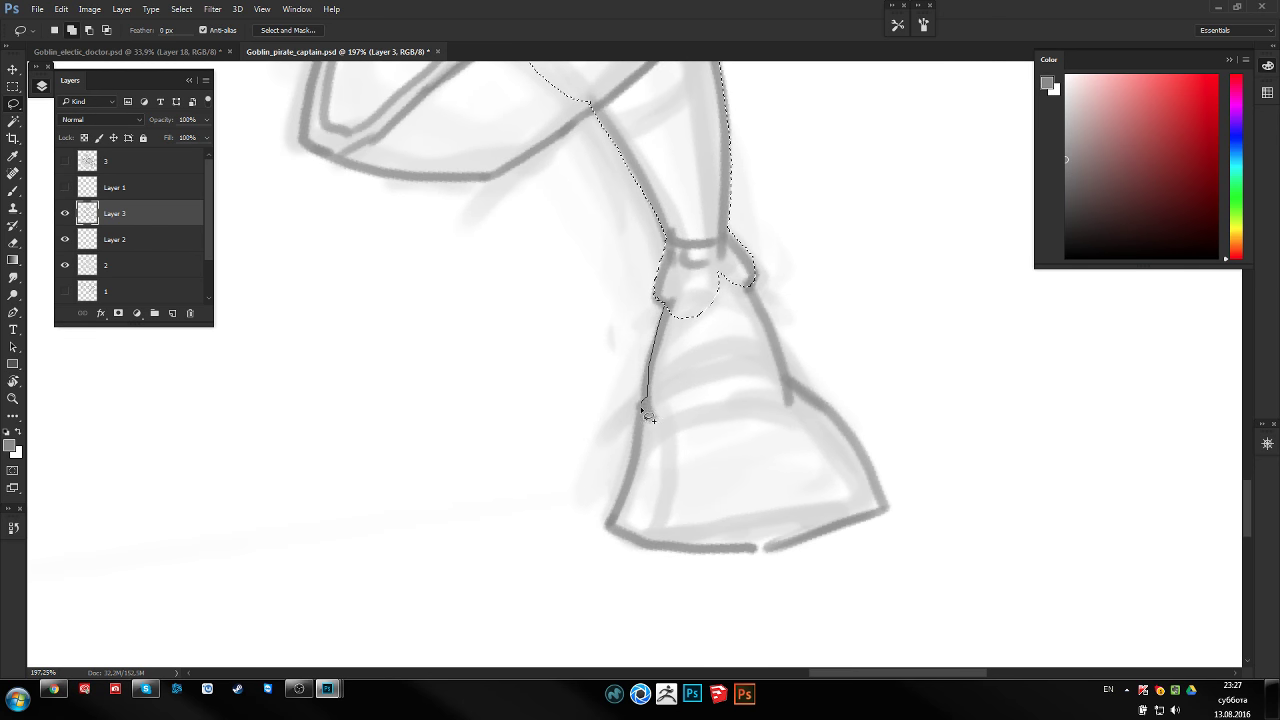
pyautogui.moveTo(637, 546); pyautogui.dragTo(796, 548)
pyautogui.moveTo(887, 507)
pyautogui.mouseDown()
pyautogui.moveTo(837, 409)
pyautogui.moveTo(787, 373)
pyautogui.mouseUp()
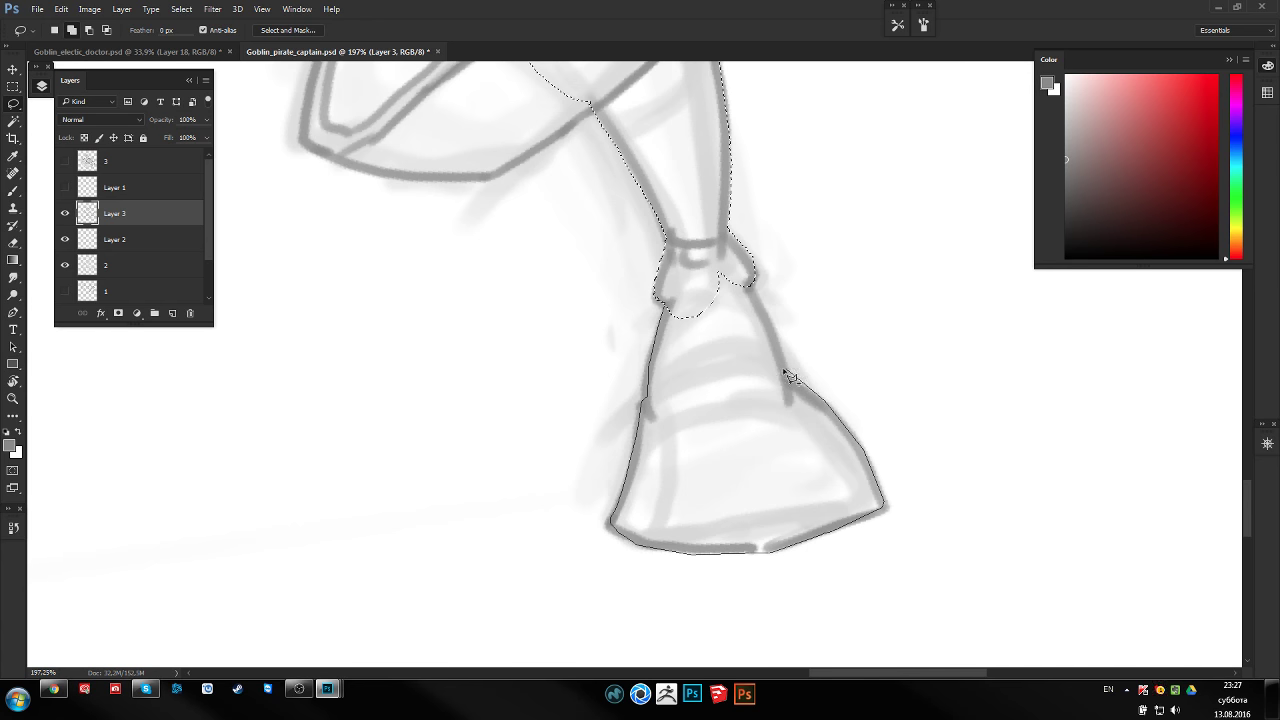
pyautogui.moveTo(768, 310); pyautogui.dragTo(752, 278)
pyautogui.scroll(-2, 752, 379)
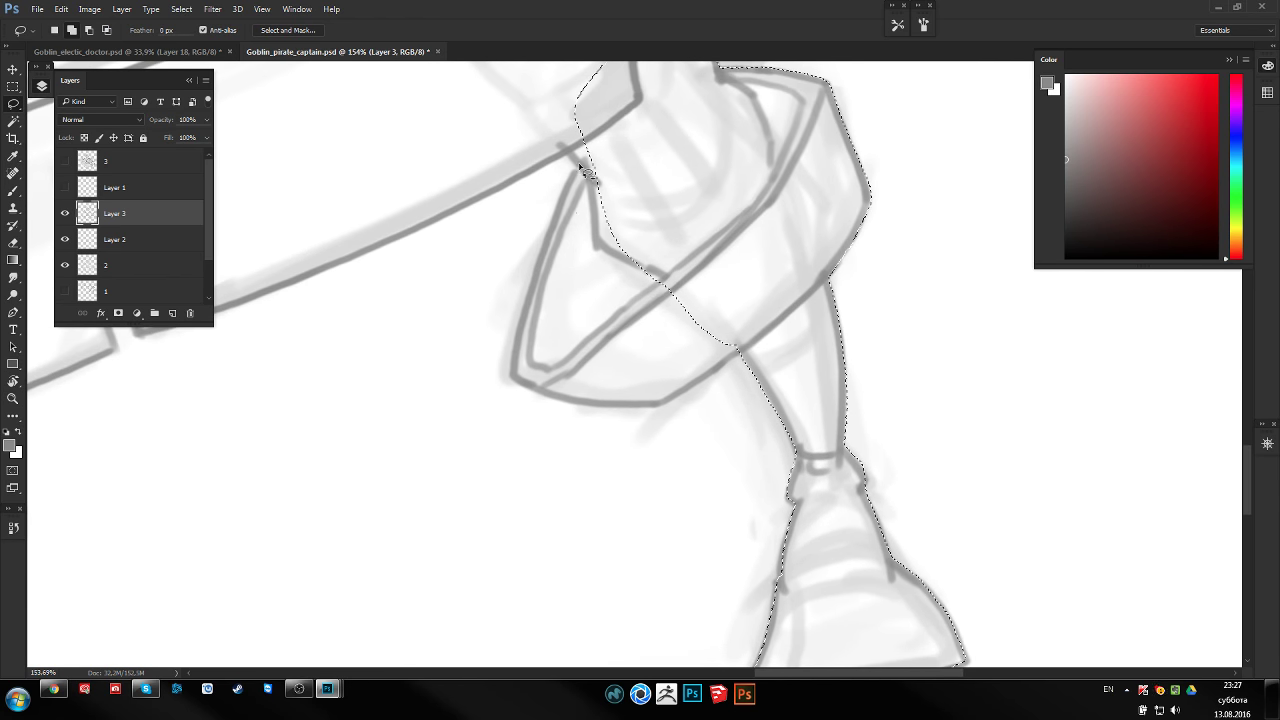
pyautogui.moveTo(554, 249)
pyautogui.mouseDown()
pyautogui.moveTo(515, 372)
pyautogui.moveTo(563, 391)
pyautogui.moveTo(567, 406)
pyautogui.moveTo(643, 414)
pyautogui.moveTo(712, 374)
pyautogui.mouseUp()
pyautogui.moveTo(760, 328); pyautogui.dragTo(765, 324)
pyautogui.scroll(3, 600, 300)
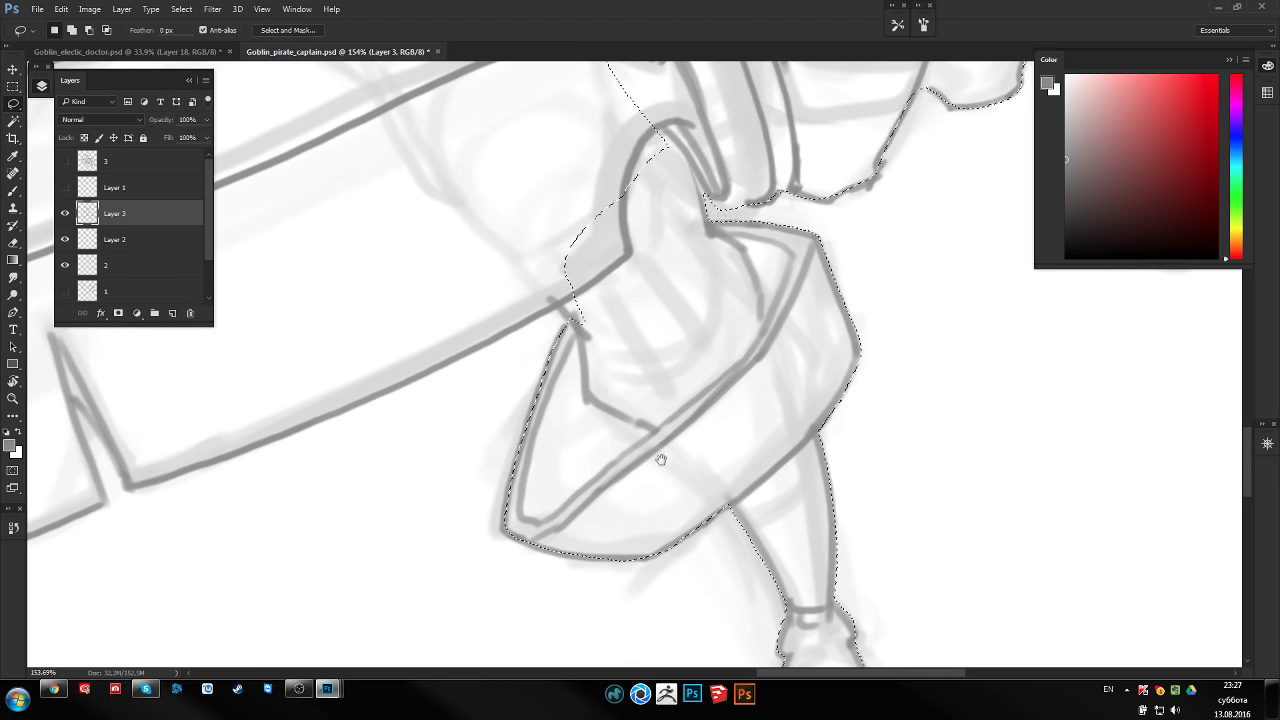
pyautogui.moveTo(557, 300)
pyautogui.mouseDown()
pyautogui.moveTo(585, 325)
pyautogui.moveTo(607, 322)
pyautogui.moveTo(543, 314)
pyautogui.mouseUp()
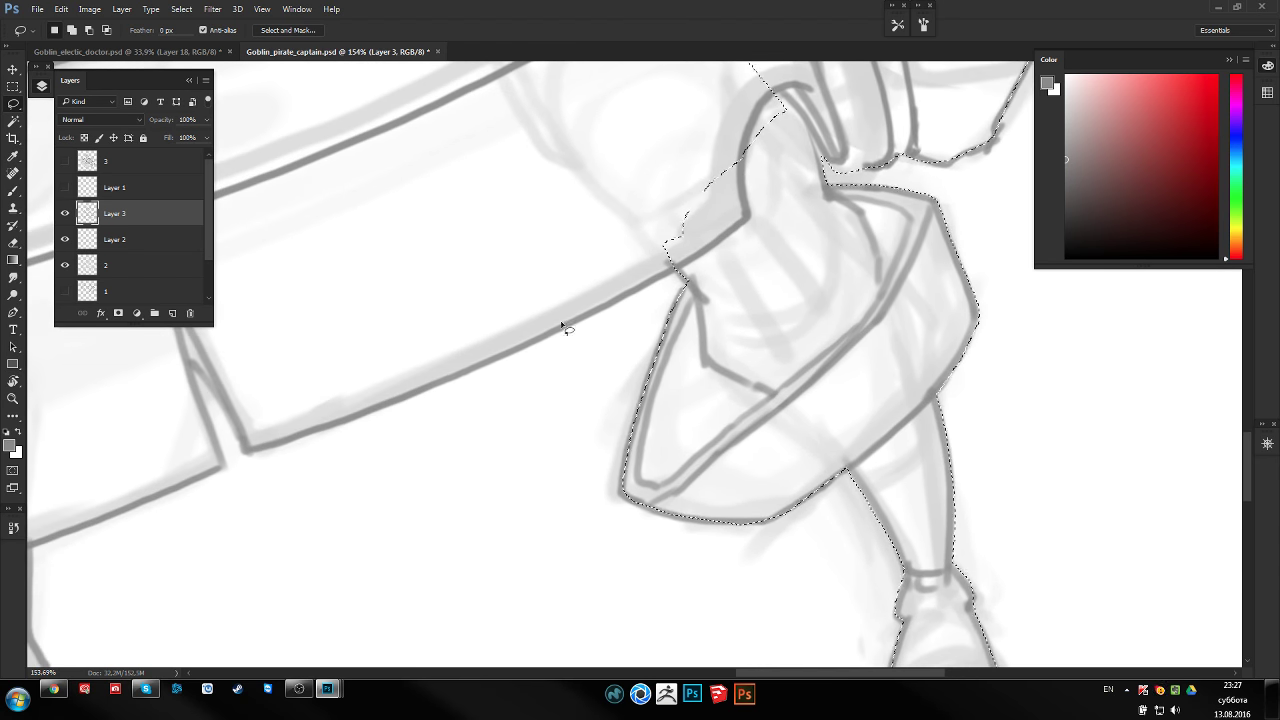
# Dismiss the No pixels selected warning and Shift-add the long diagonal band
pyautogui.click(251, 449)
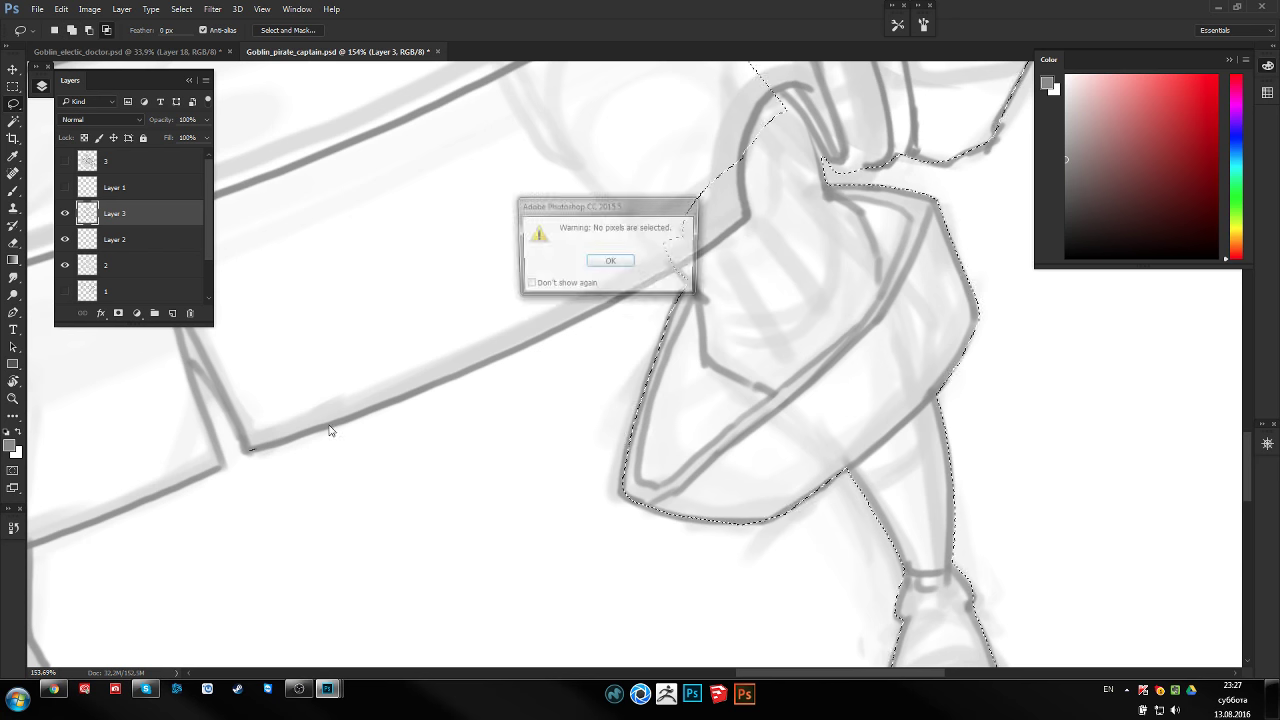
pyautogui.click(610, 261)
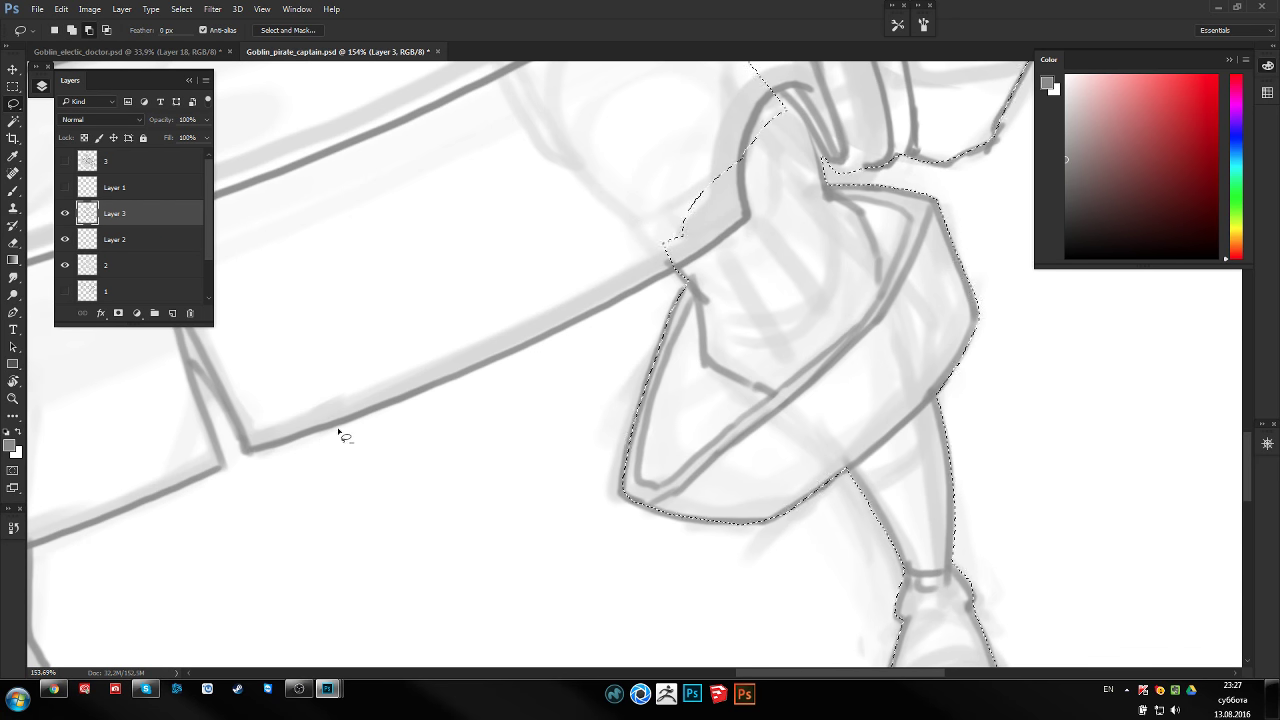
pyautogui.press('shift')
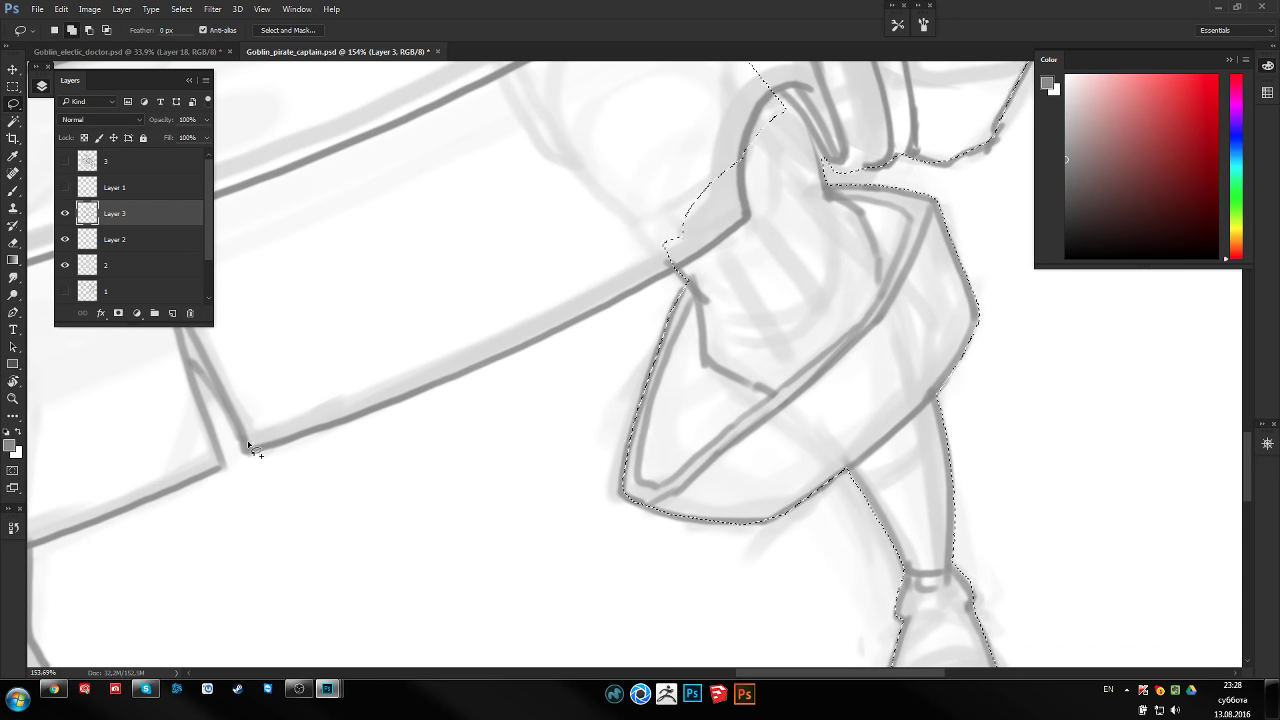
pyautogui.moveTo(247, 447)
pyautogui.mouseDown()
pyautogui.moveTo(569, 334)
pyautogui.moveTo(680, 268)
pyautogui.moveTo(789, 129)
pyautogui.moveTo(409, 191)
pyautogui.moveTo(231, 320)
pyautogui.mouseUp()
pyautogui.moveTo(218, 394); pyautogui.dragTo(248, 446)
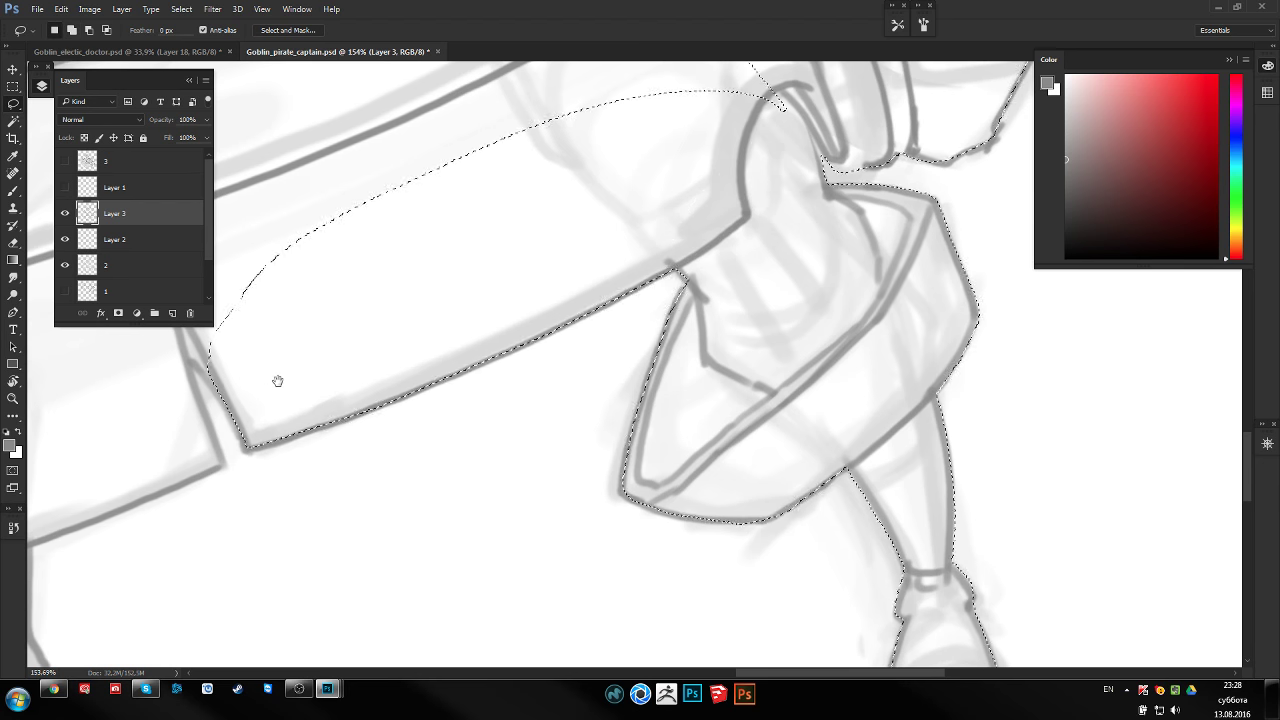
pyautogui.moveTo(274, 374); pyautogui.dragTo(452, 378)
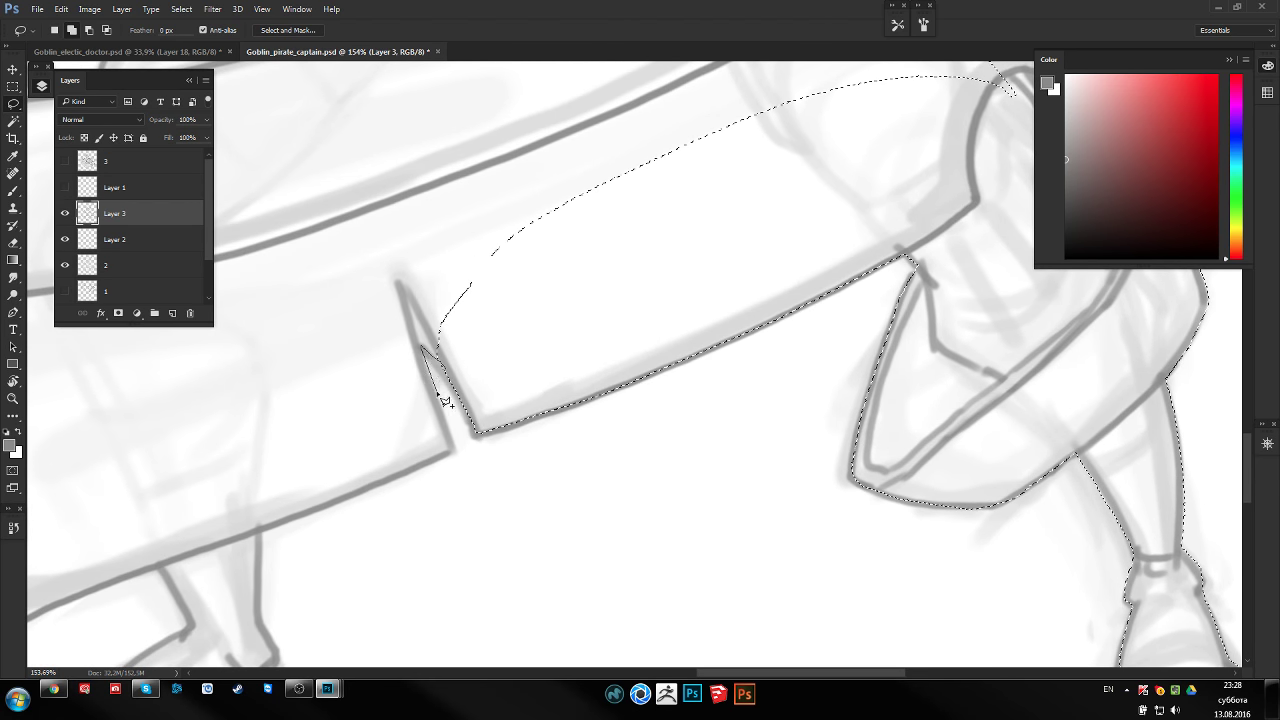
pyautogui.moveTo(458, 456)
pyautogui.mouseDown()
pyautogui.moveTo(263, 534)
pyautogui.moveTo(200, 443)
pyautogui.moveTo(620, 195)
pyautogui.mouseUp()
pyautogui.moveTo(290, 479); pyautogui.dragTo(600, 334)
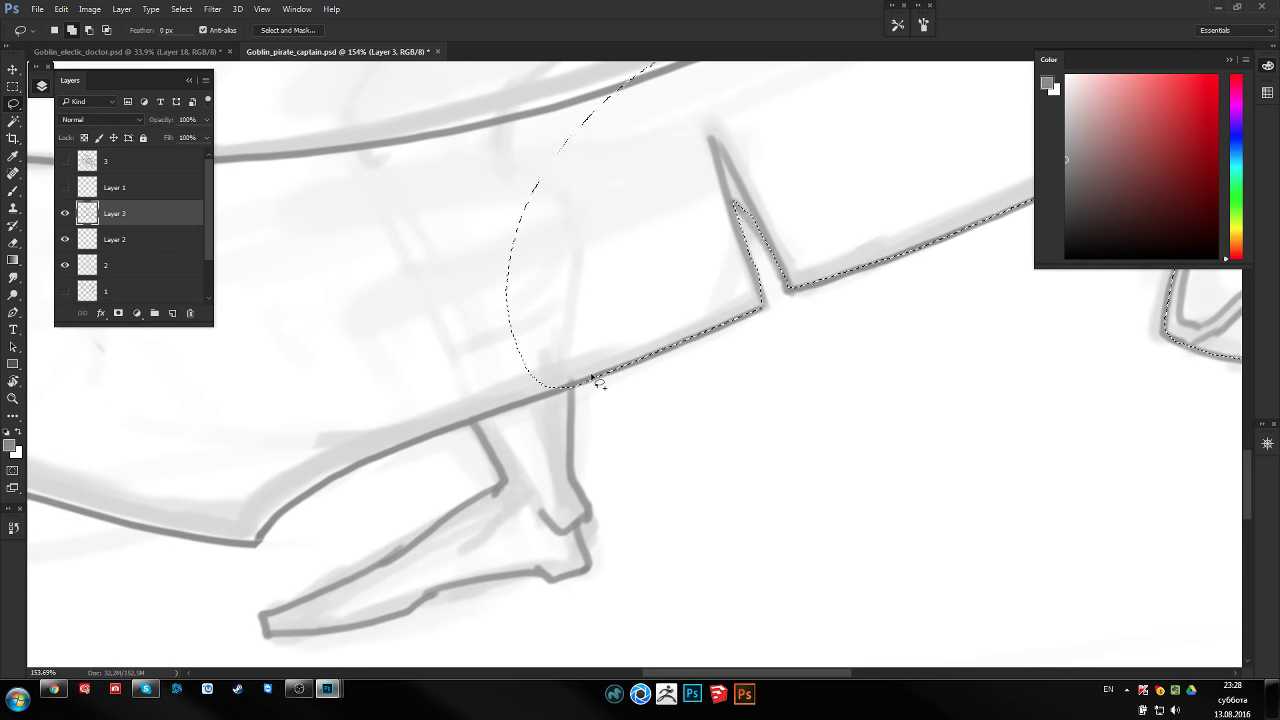
# Add the second pointed shoe, tracing its back, sole and top
pyautogui.moveTo(573, 383); pyautogui.dragTo(575, 470)
pyautogui.moveTo(597, 517); pyautogui.dragTo(590, 548)
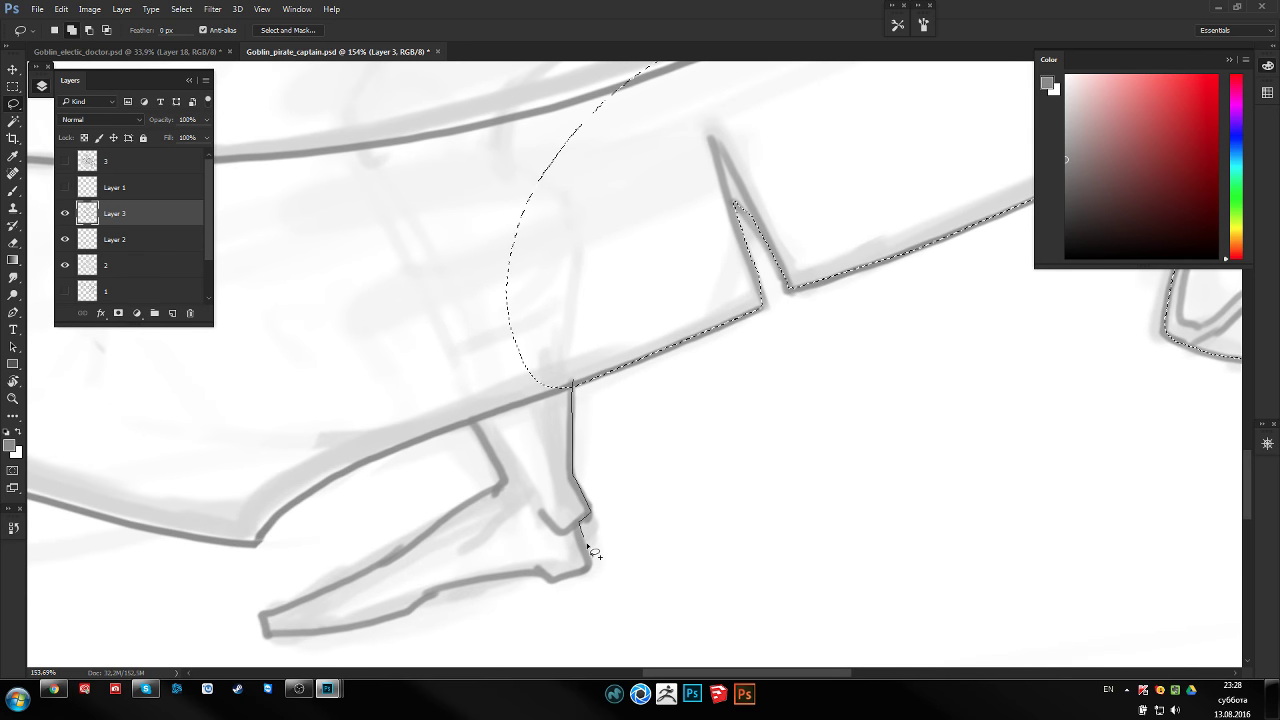
pyautogui.moveTo(515, 585)
pyautogui.mouseDown()
pyautogui.moveTo(280, 637)
pyautogui.moveTo(487, 489)
pyautogui.mouseUp()
pyautogui.moveTo(476, 433); pyautogui.dragTo(410, 451)
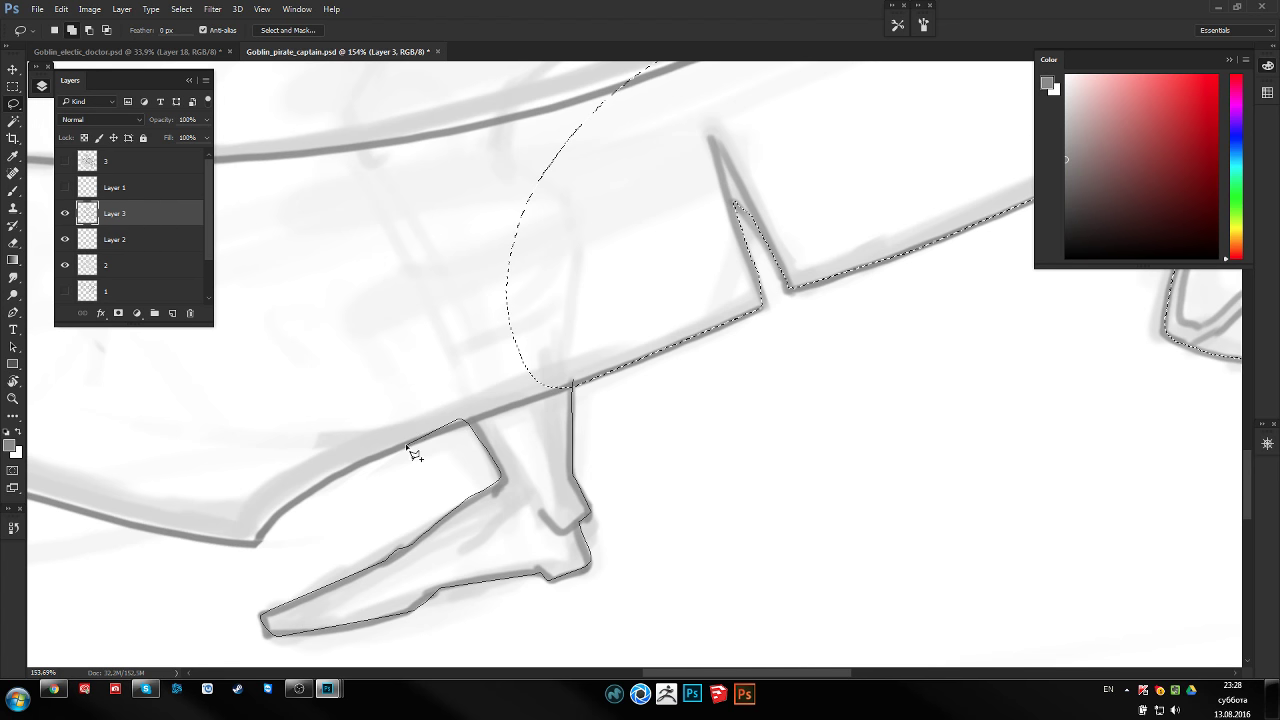
pyautogui.moveTo(270, 543)
pyautogui.mouseDown()
pyautogui.moveTo(149, 406)
pyautogui.moveTo(617, 289)
pyautogui.moveTo(563, 331)
pyautogui.moveTo(651, 557)
pyautogui.mouseUp()
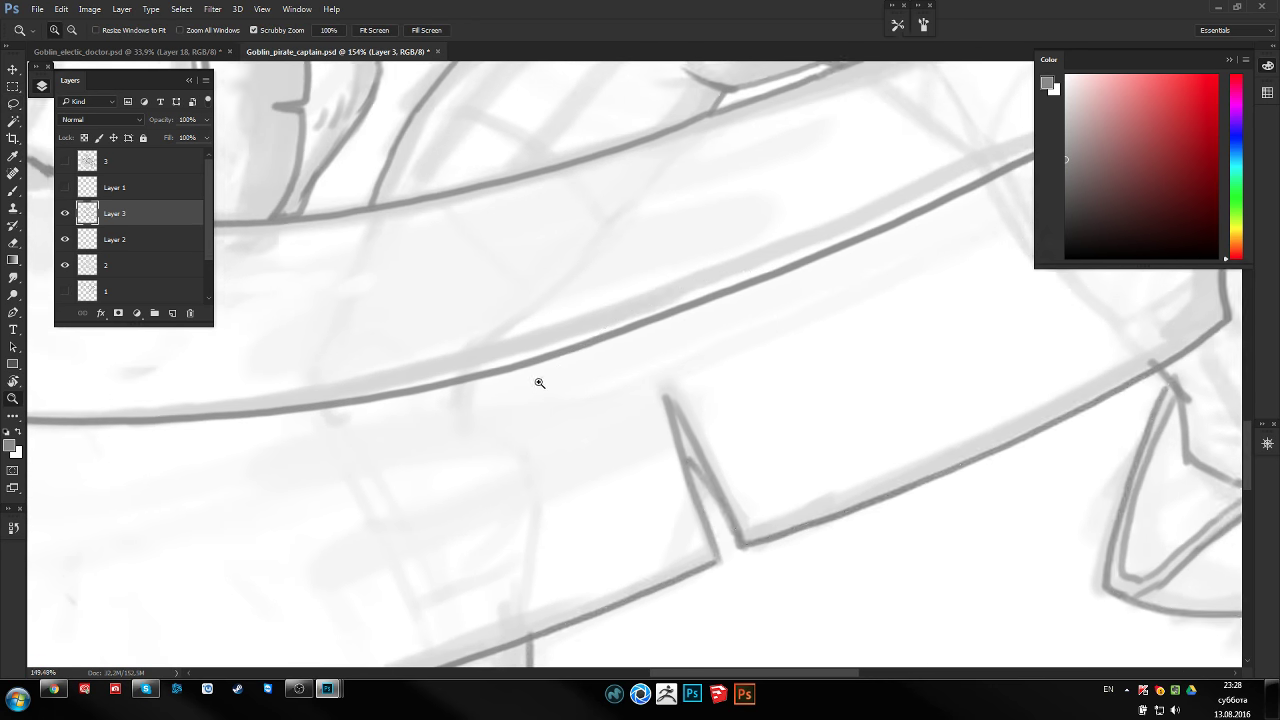
# Lasso along the sword hilt and the blade's upper edge, reset the rotated view and restore the selection
pyautogui.scroll(-3, 537, 380)
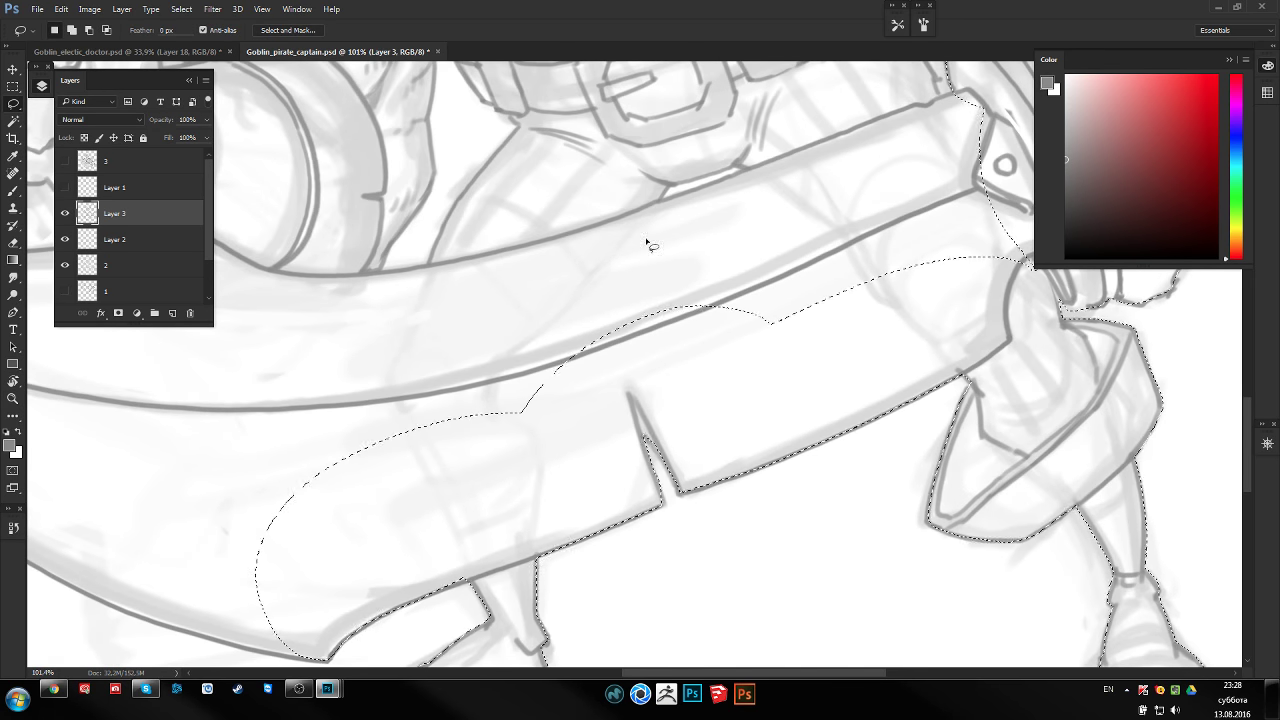
pyautogui.moveTo(648, 243); pyautogui.dragTo(506, 366)
pyautogui.moveTo(654, 314); pyautogui.dragTo(844, 256)
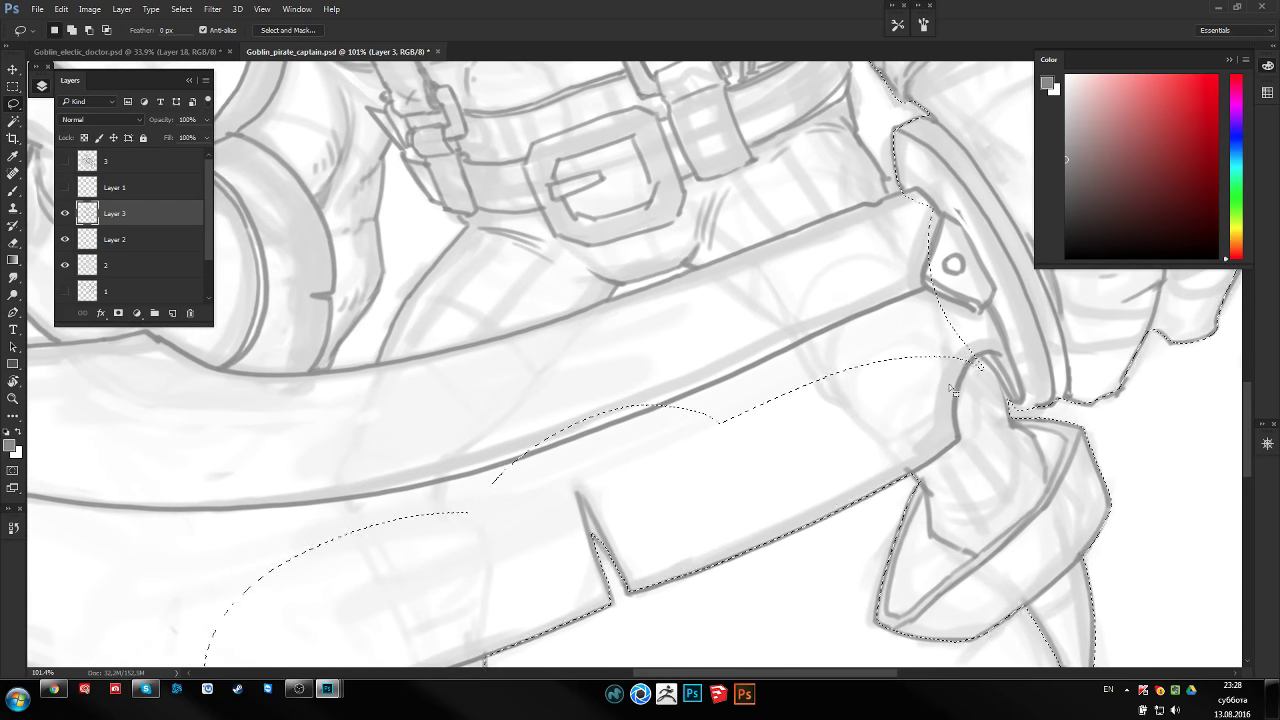
pyautogui.moveTo(985, 372); pyautogui.dragTo(940, 198)
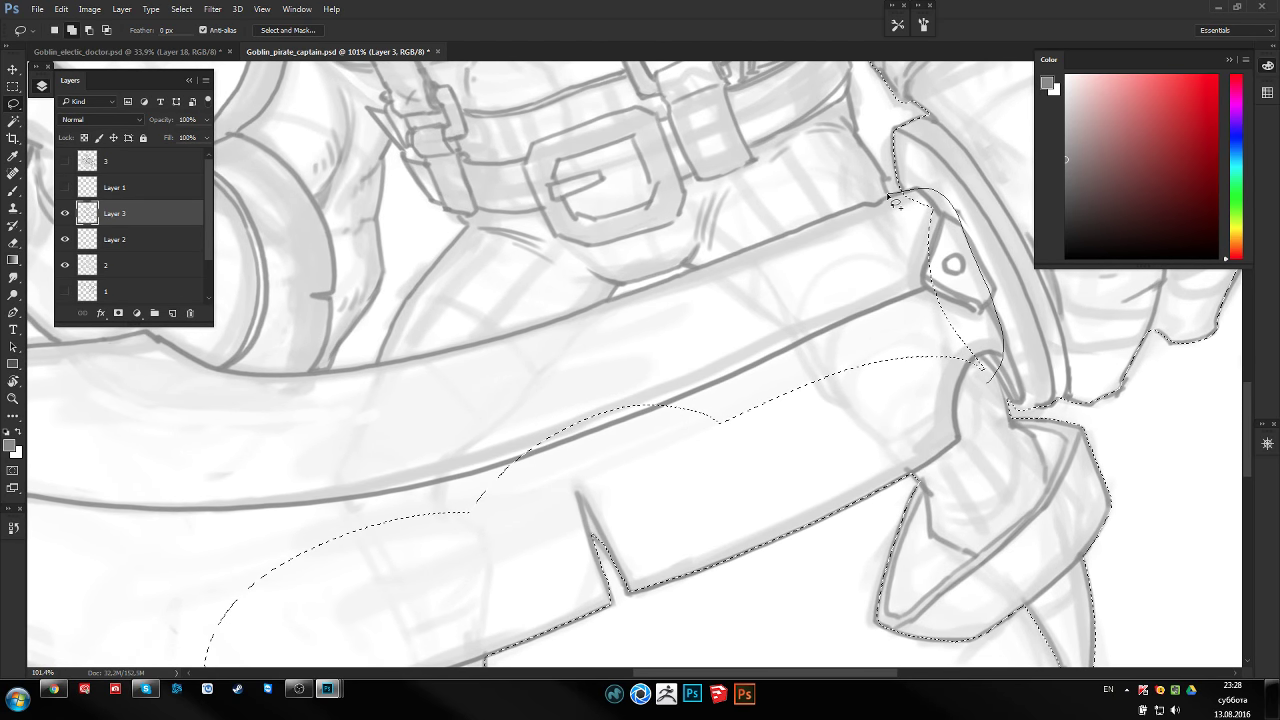
pyautogui.moveTo(852, 213); pyautogui.dragTo(652, 293)
pyautogui.moveTo(574, 316)
pyautogui.mouseDown()
pyautogui.moveTo(397, 371)
pyautogui.moveTo(311, 374)
pyautogui.moveTo(306, 543)
pyautogui.moveTo(940, 384)
pyautogui.moveTo(863, 406)
pyautogui.mouseUp()
pyautogui.press('r')
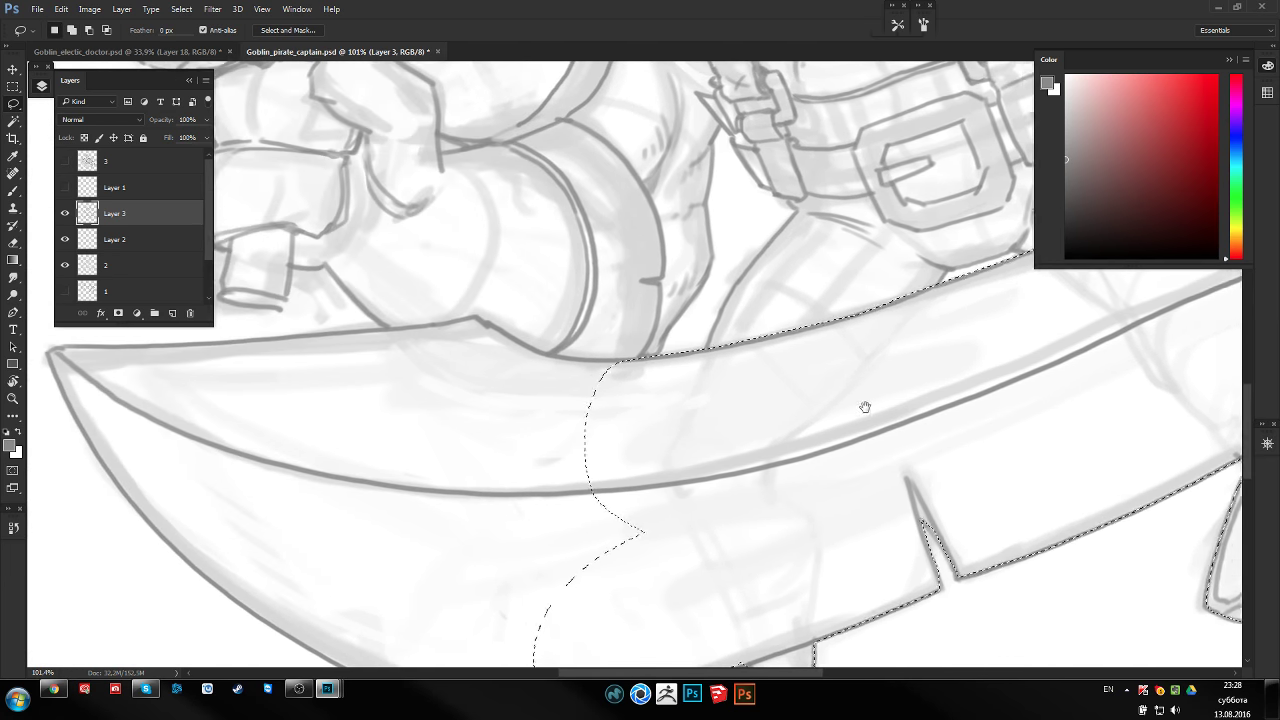
pyautogui.click(175, 30)
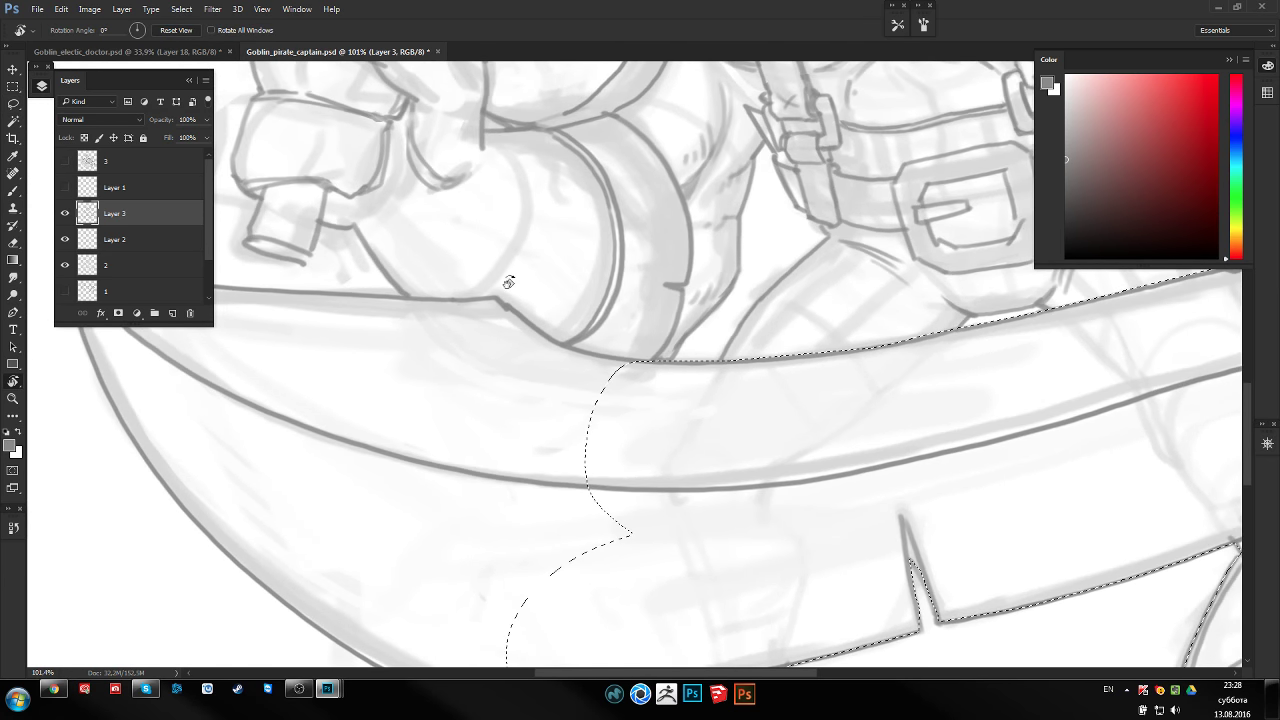
pyautogui.press('l')
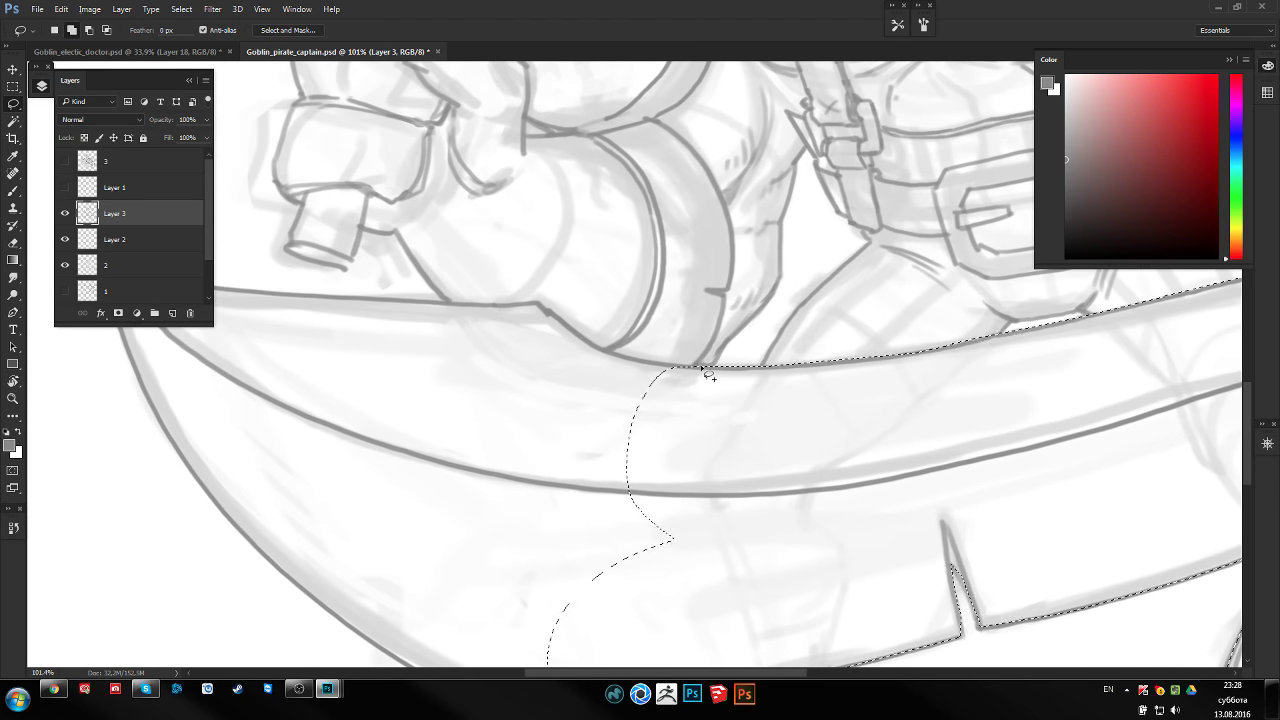
pyautogui.hotkey('ctrl', 'alt', 'd')
pyautogui.press('Return')
pyautogui.hotkey('ctrl', 'shift', 'd')
# Trace the blade from its upper edge to the left tip and back, closing it into the selection
pyautogui.moveTo(683, 370); pyautogui.dragTo(612, 355)
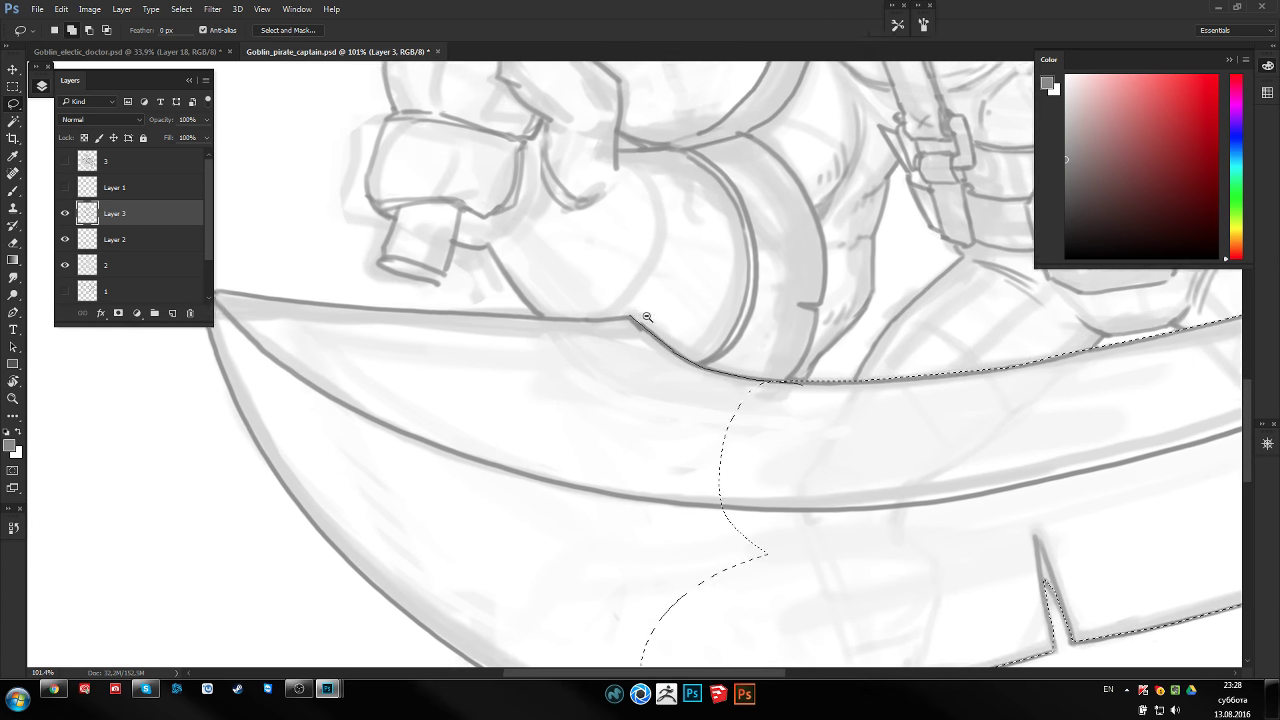
pyautogui.moveTo(536, 300)
pyautogui.mouseDown()
pyautogui.moveTo(678, 323)
pyautogui.moveTo(318, 299)
pyautogui.moveTo(249, 332)
pyautogui.mouseUp()
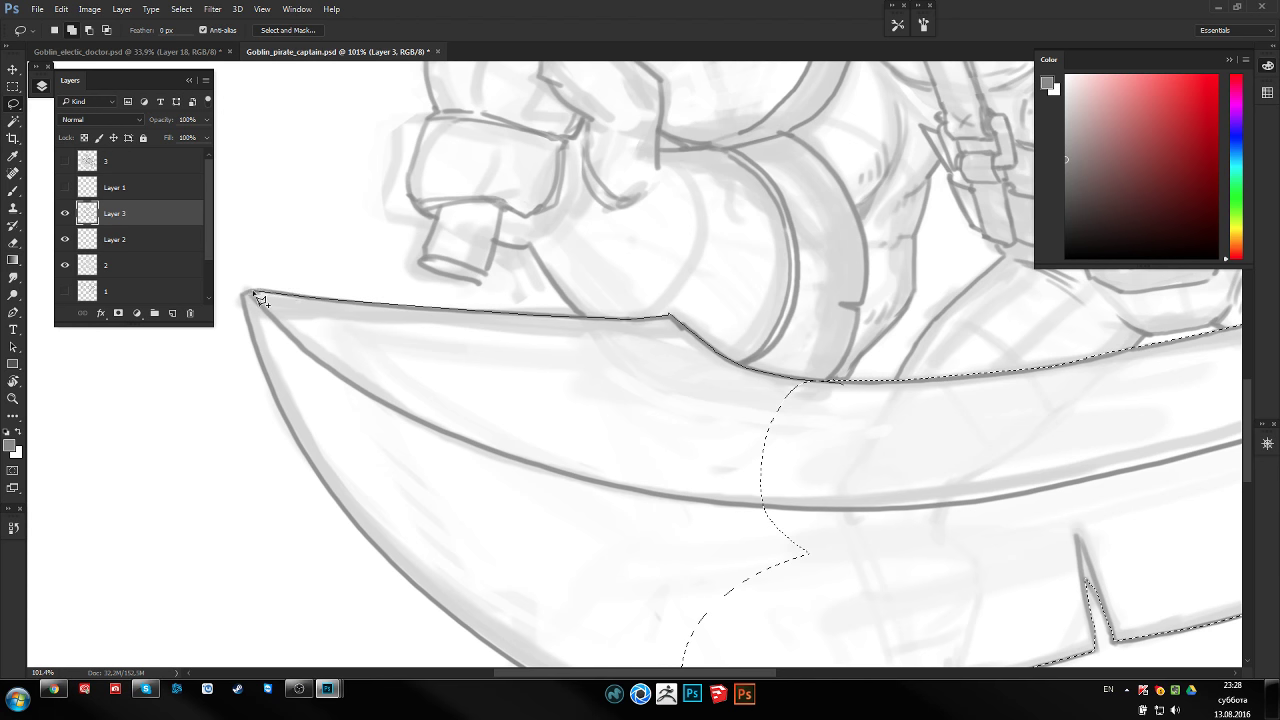
pyautogui.moveTo(277, 397); pyautogui.dragTo(406, 580)
pyautogui.moveTo(460, 630)
pyautogui.mouseDown()
pyautogui.moveTo(505, 660)
pyautogui.moveTo(540, 550)
pyautogui.moveTo(652, 600)
pyautogui.mouseUp()
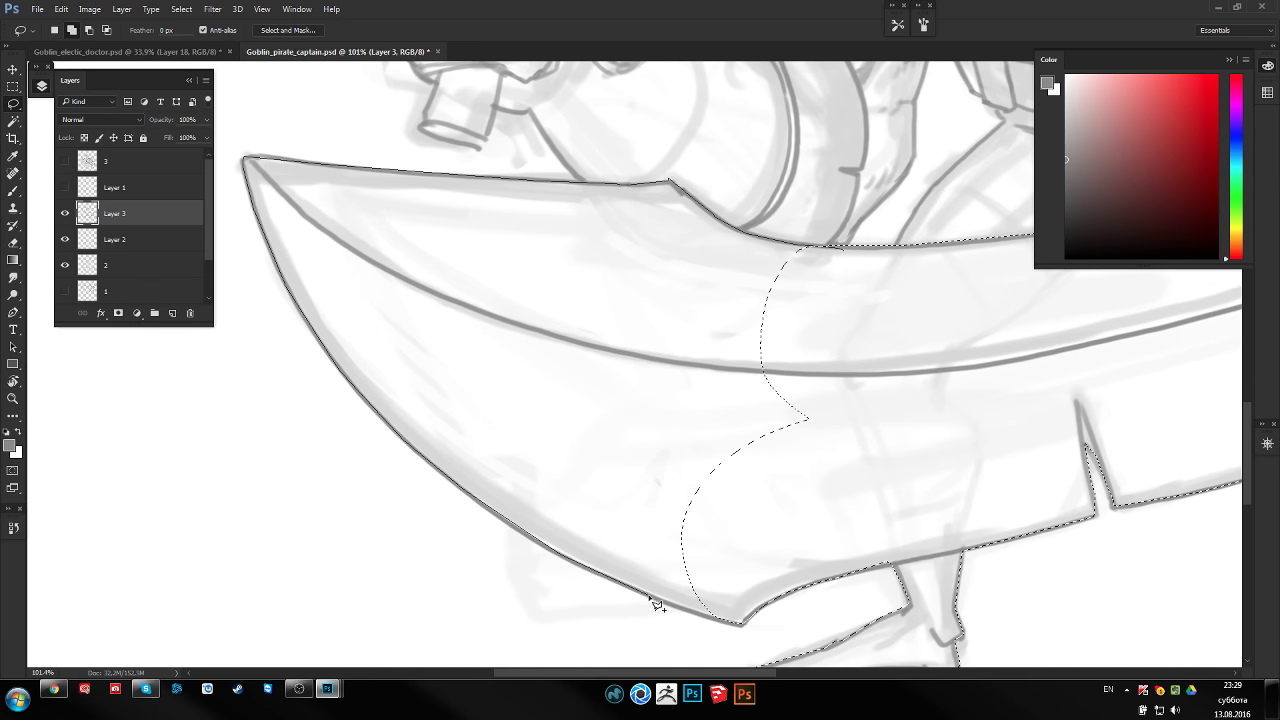
pyautogui.moveTo(735, 636)
pyautogui.mouseDown()
pyautogui.moveTo(837, 480)
pyautogui.moveTo(800, 294)
pyautogui.mouseUp()
pyautogui.moveTo(740, 375)
pyautogui.mouseDown()
pyautogui.moveTo(679, 392)
pyautogui.moveTo(686, 423)
pyautogui.moveTo(654, 503)
pyautogui.moveTo(555, 523)
pyautogui.moveTo(601, 496)
pyautogui.mouseUp()
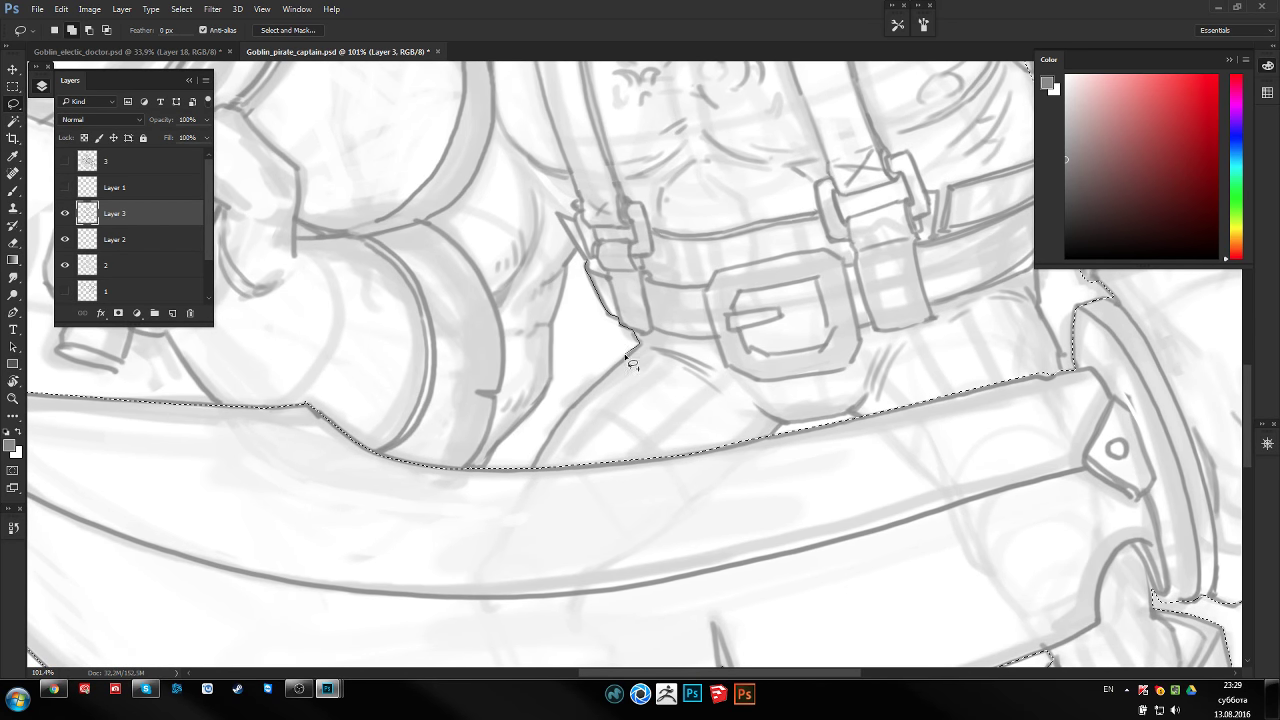
# Add the gap below the belt, down toward the sword, to the selection
pyautogui.moveTo(602, 380); pyautogui.dragTo(580, 405)
pyautogui.moveTo(533, 479)
pyautogui.mouseDown()
pyautogui.moveTo(694, 486)
pyautogui.moveTo(773, 436)
pyautogui.moveTo(846, 416)
pyautogui.moveTo(905, 310)
pyautogui.moveTo(651, 206)
pyautogui.moveTo(604, 235)
pyautogui.mouseUp()
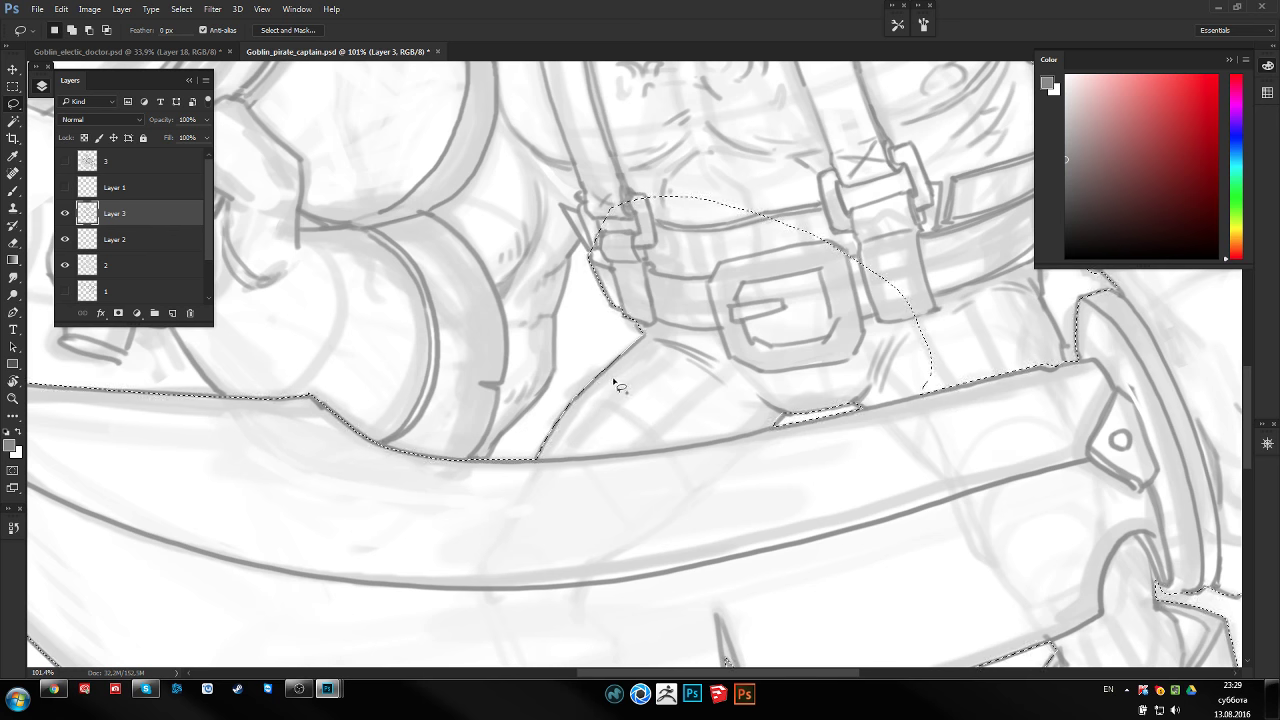
pyautogui.moveTo(590, 388)
pyautogui.mouseDown()
pyautogui.moveTo(578, 370)
pyautogui.moveTo(523, 414)
pyautogui.mouseUp()
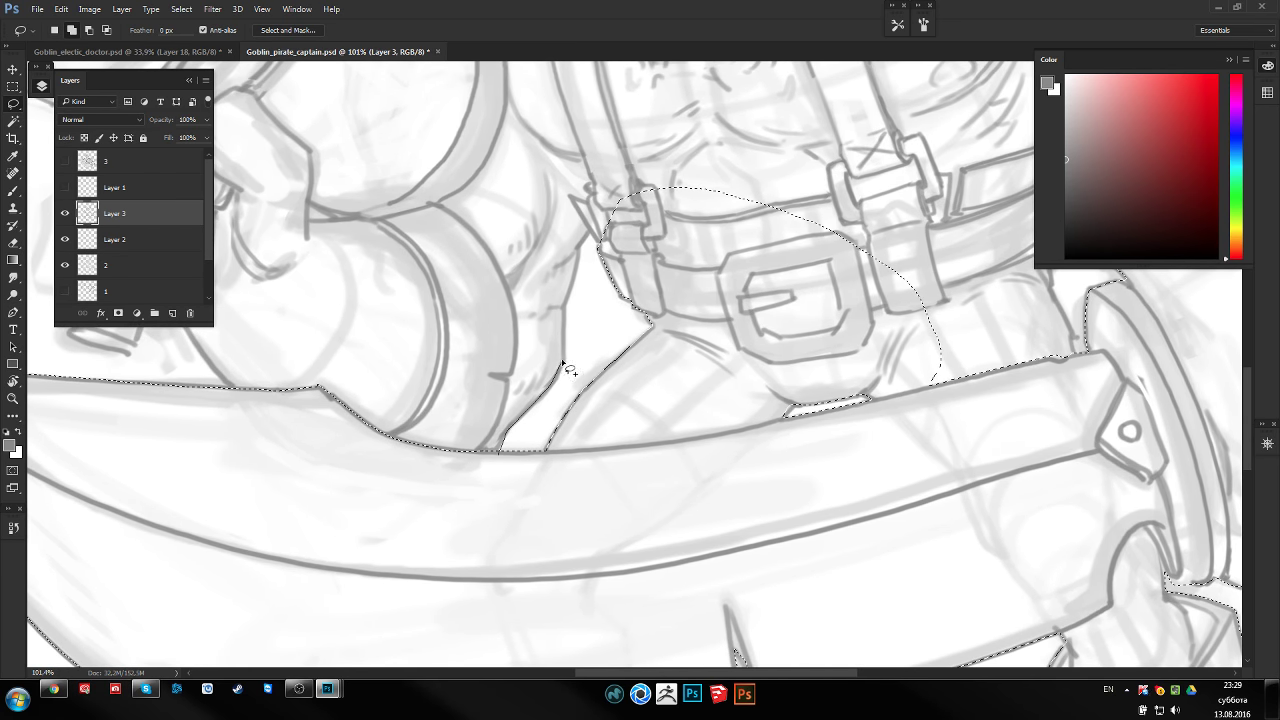
pyautogui.moveTo(560, 312); pyautogui.dragTo(560, 352)
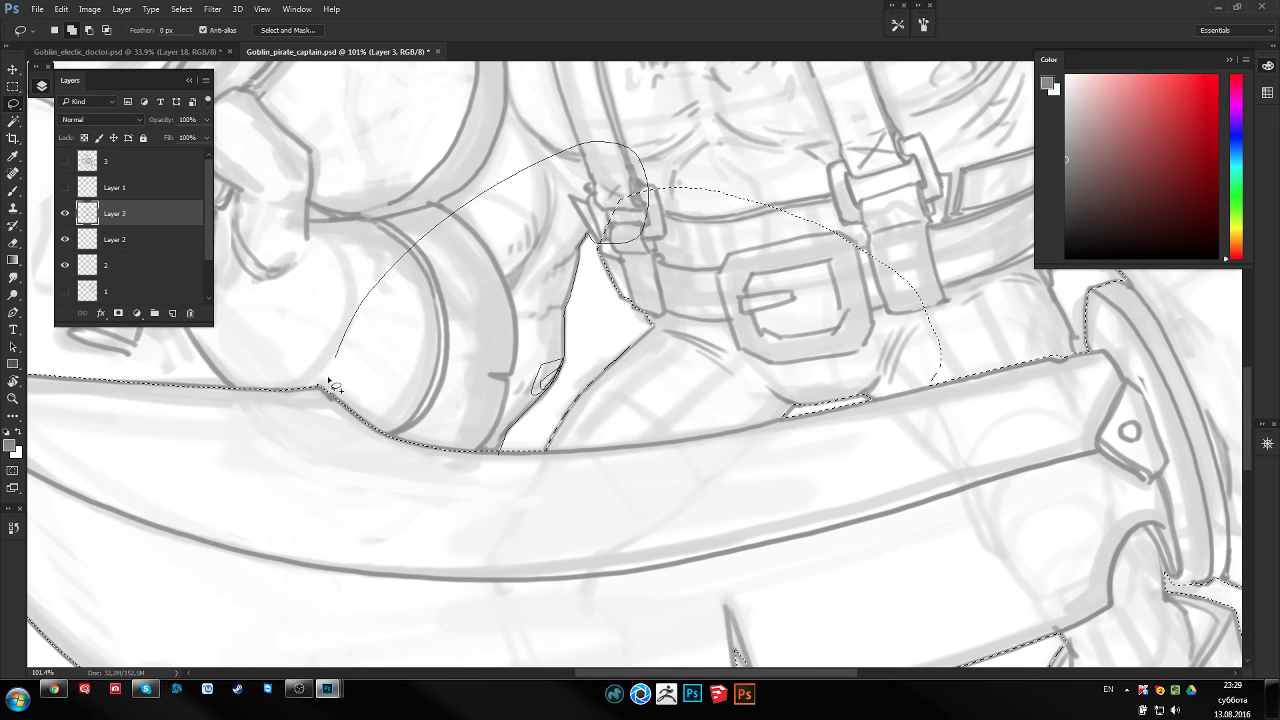
pyautogui.moveTo(605, 246); pyautogui.dragTo(470, 505)
# Add the right side of the belt edge and the buckle area to the selection
pyautogui.moveTo(647, 406); pyautogui.dragTo(307, 451)
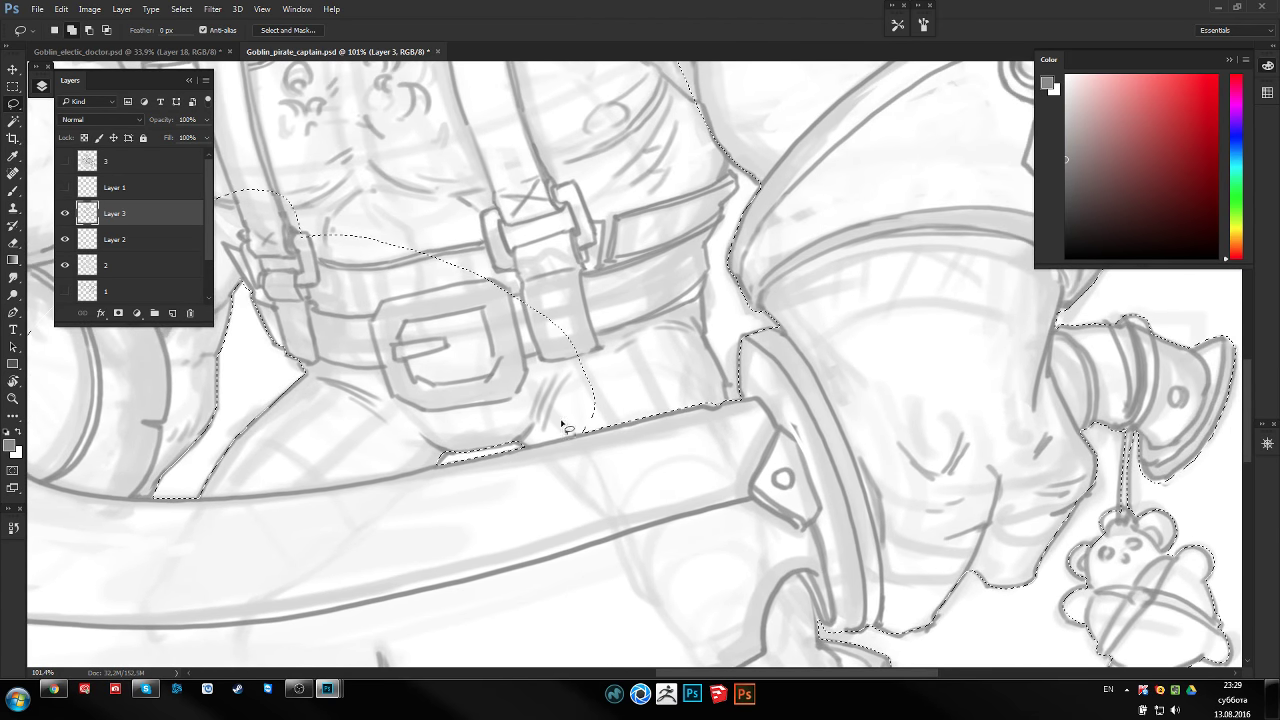
pyautogui.moveTo(565, 428); pyautogui.dragTo(731, 422)
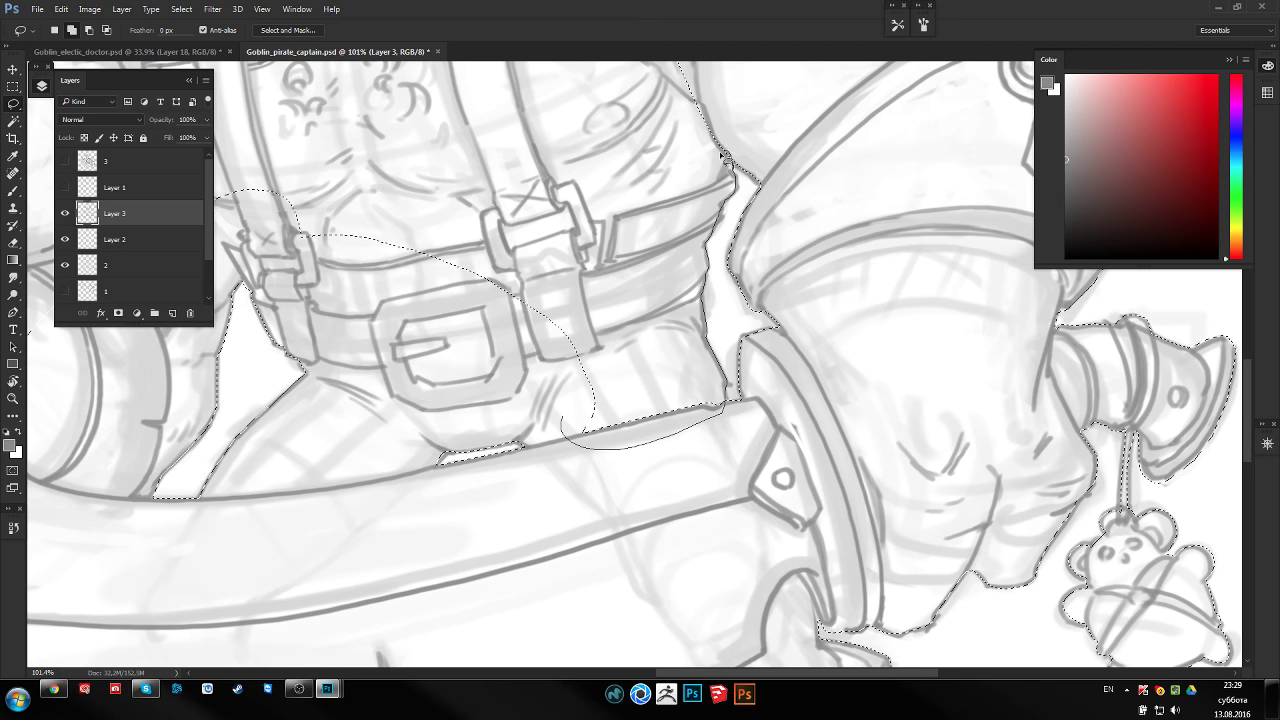
pyautogui.moveTo(726, 157); pyautogui.dragTo(450, 405)
pyautogui.moveTo(563, 459); pyautogui.dragTo(560, 455)
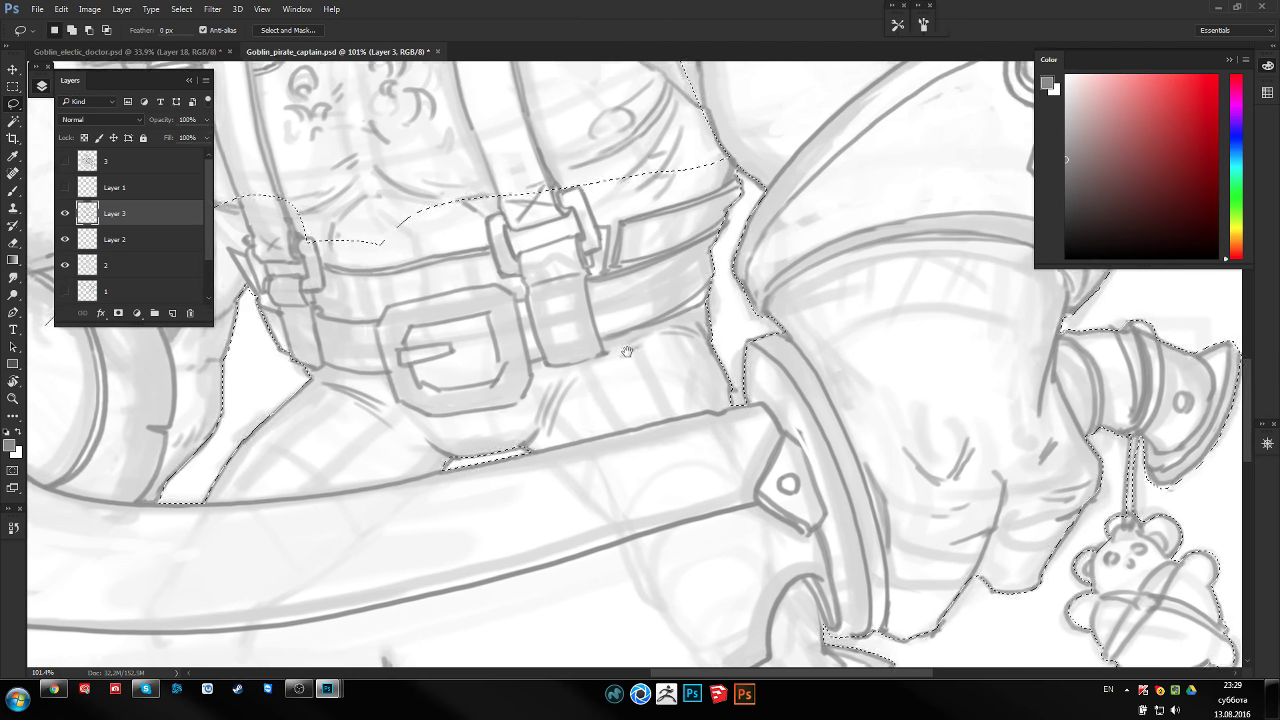
pyautogui.moveTo(200, 330)
pyautogui.mouseDown()
pyautogui.moveTo(455, 390)
pyautogui.moveTo(312, 313)
pyautogui.mouseUp()
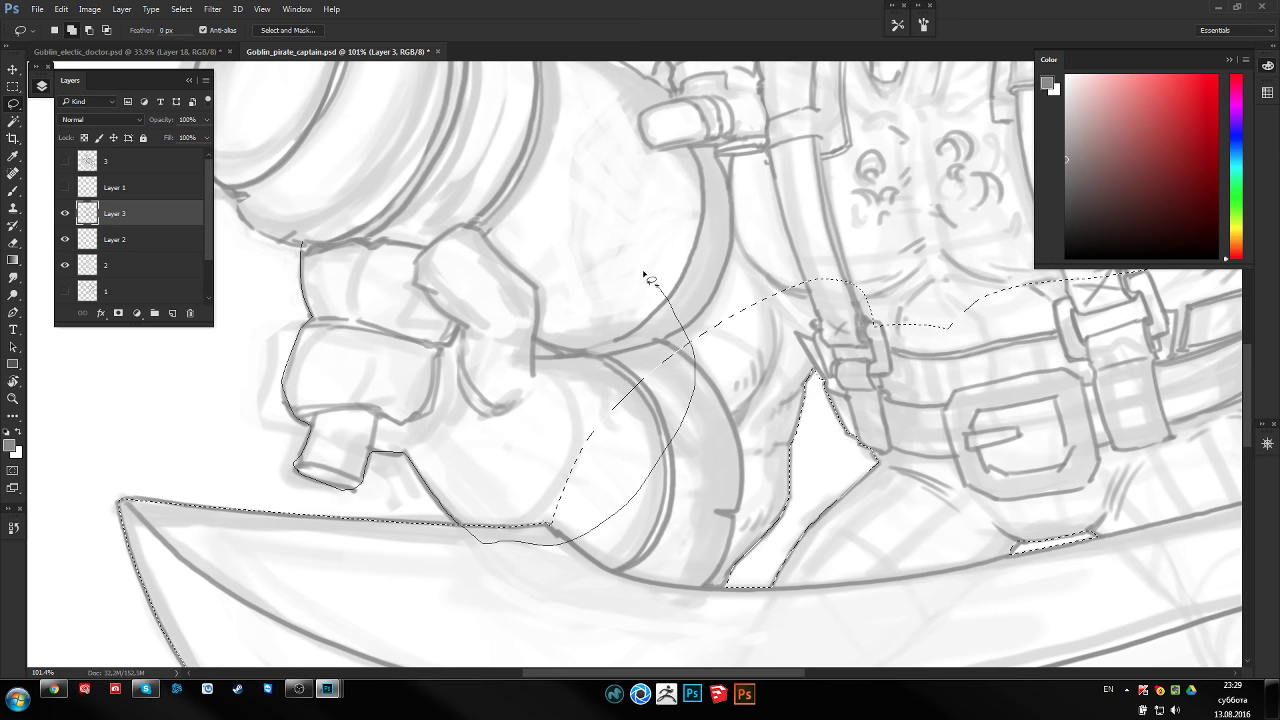
# Add the arm, the hand and the cannon with its side region to the selection
pyautogui.moveTo(398, 236); pyautogui.dragTo(400, 236)
pyautogui.scroll(5, 441, 197)
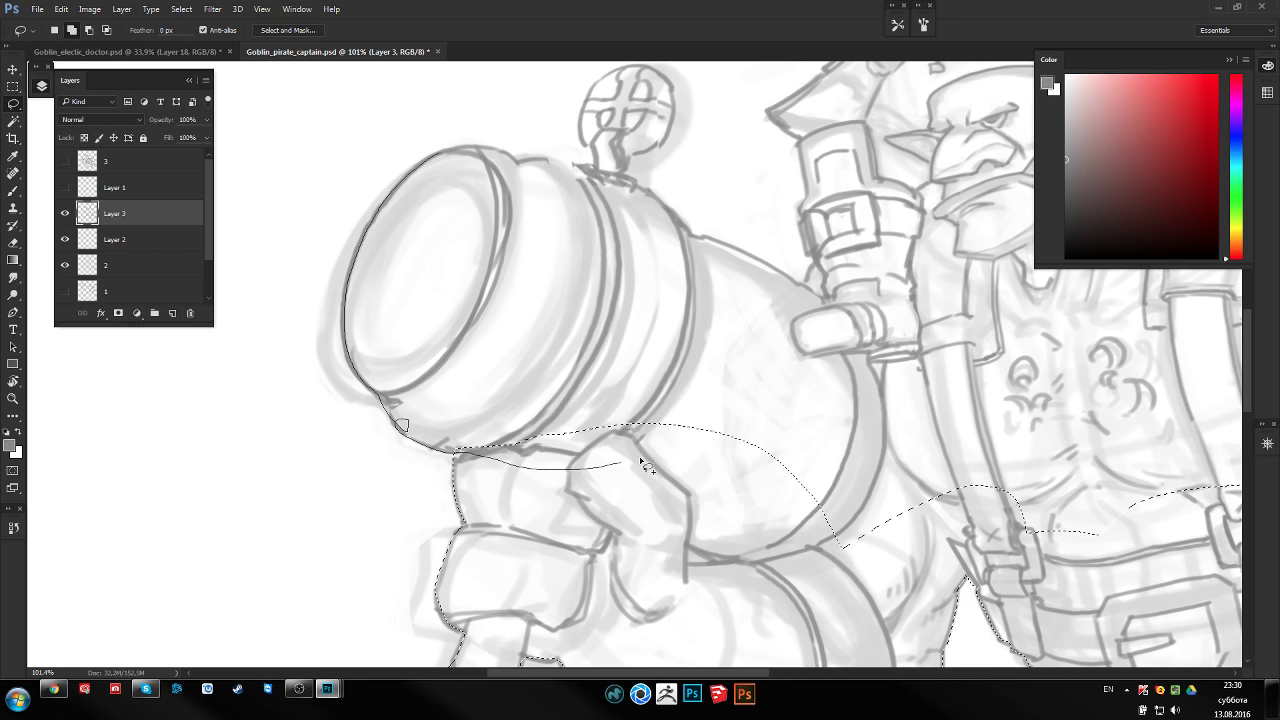
pyautogui.moveTo(643, 463); pyautogui.dragTo(706, 262)
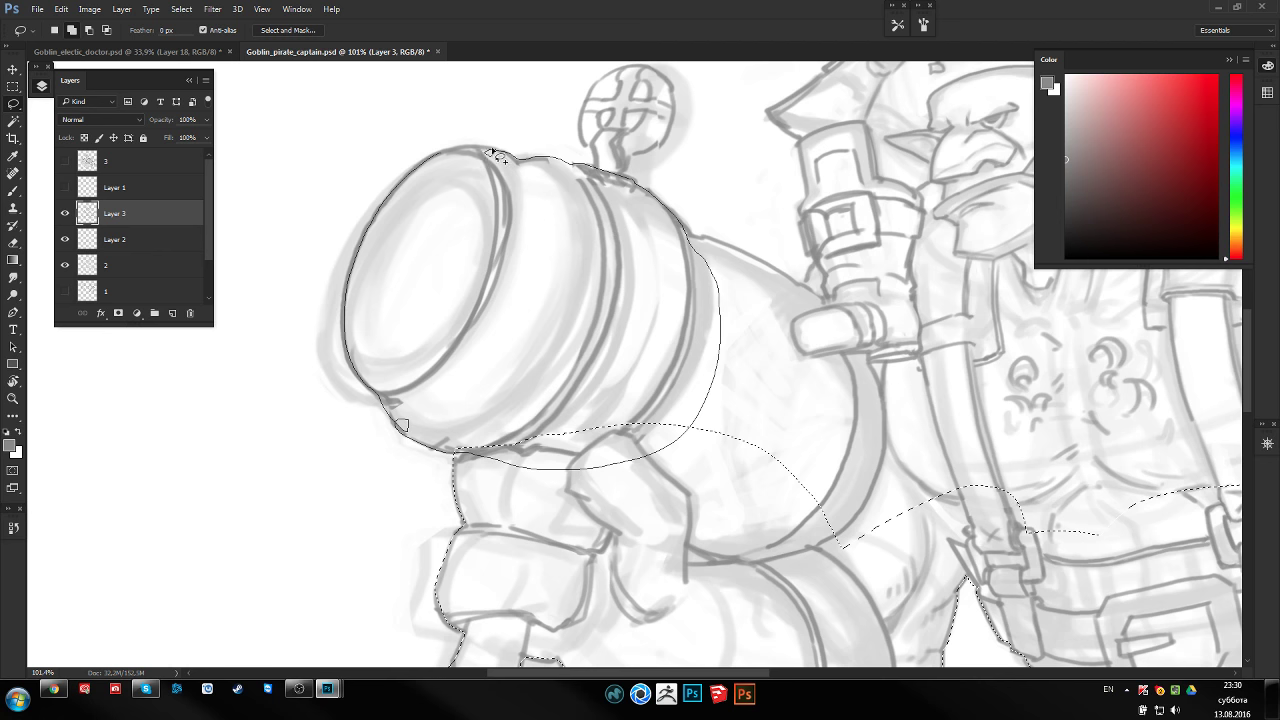
pyautogui.moveTo(466, 157); pyautogui.dragTo(462, 155)
pyautogui.hscroll(1, 429, 229)
pyautogui.hscroll(1, 380, 266)
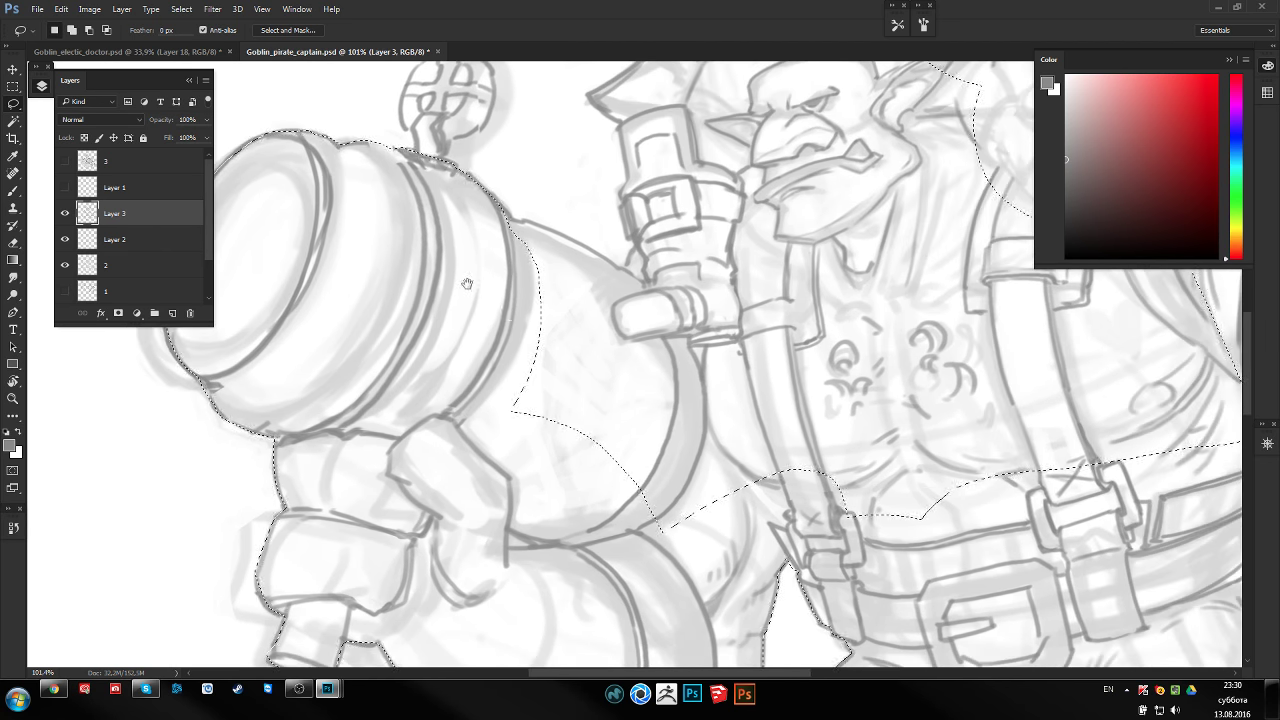
pyautogui.hscroll(1, 471, 286)
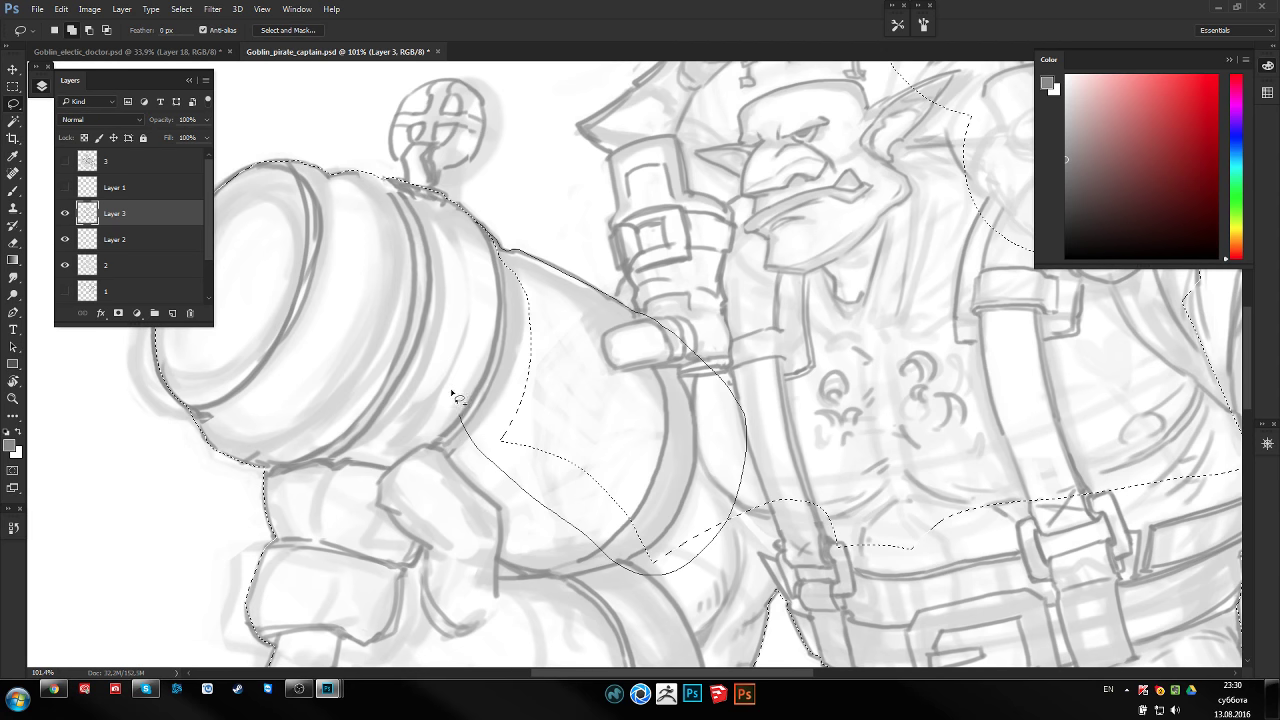
pyautogui.moveTo(455, 397); pyautogui.dragTo(468, 226)
# Add the chest above the belt and the arm and hand to the selection
pyautogui.moveTo(785, 525)
pyautogui.mouseDown()
pyautogui.moveTo(555, 420)
pyautogui.moveTo(498, 453)
pyautogui.mouseUp()
pyautogui.moveTo(428, 368); pyautogui.dragTo(820, 487)
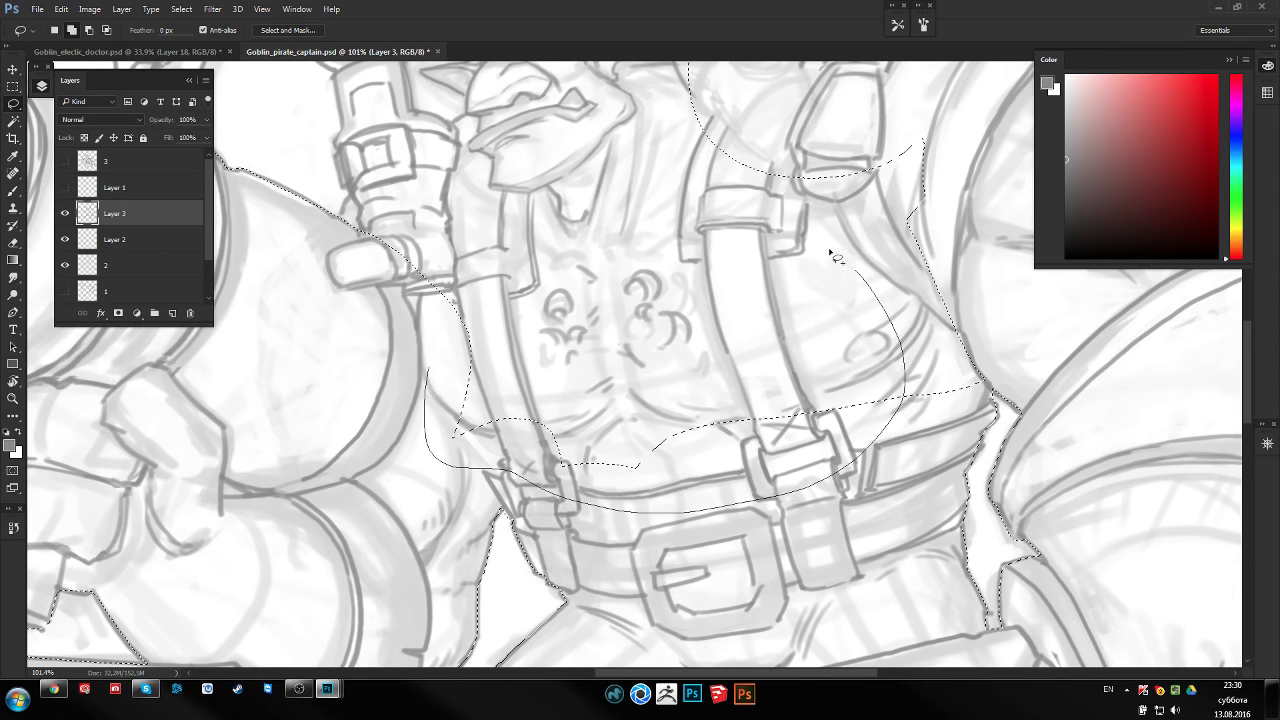
pyautogui.moveTo(836, 257)
pyautogui.mouseDown()
pyautogui.moveTo(424, 271)
pyautogui.moveTo(449, 341)
pyautogui.mouseUp()
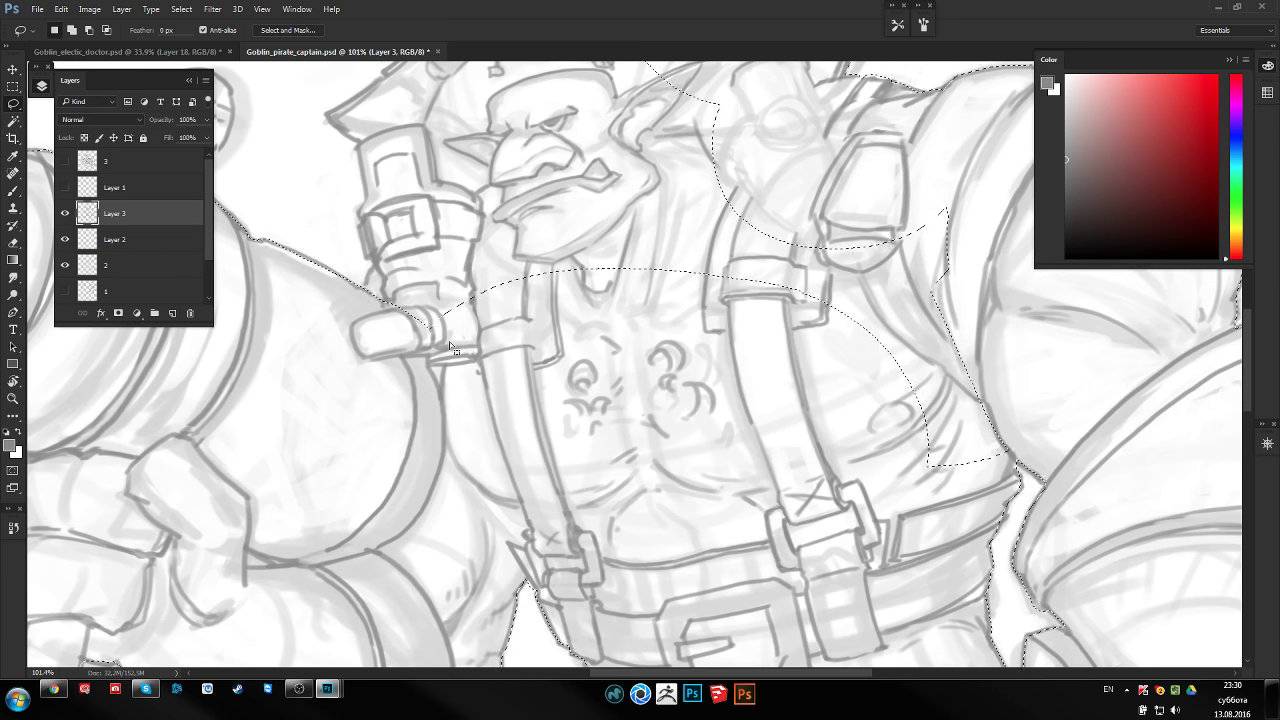
pyautogui.moveTo(449, 341); pyautogui.dragTo(570, 430)
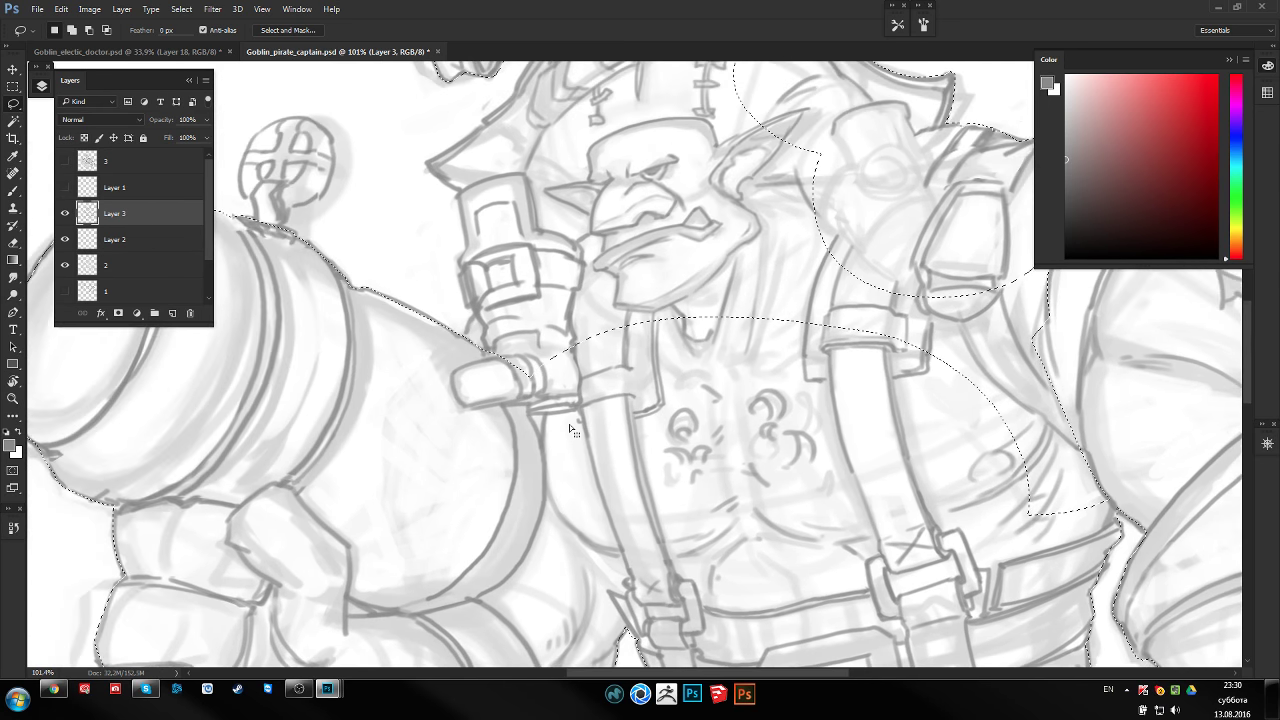
pyautogui.moveTo(466, 303); pyautogui.dragTo(488, 349)
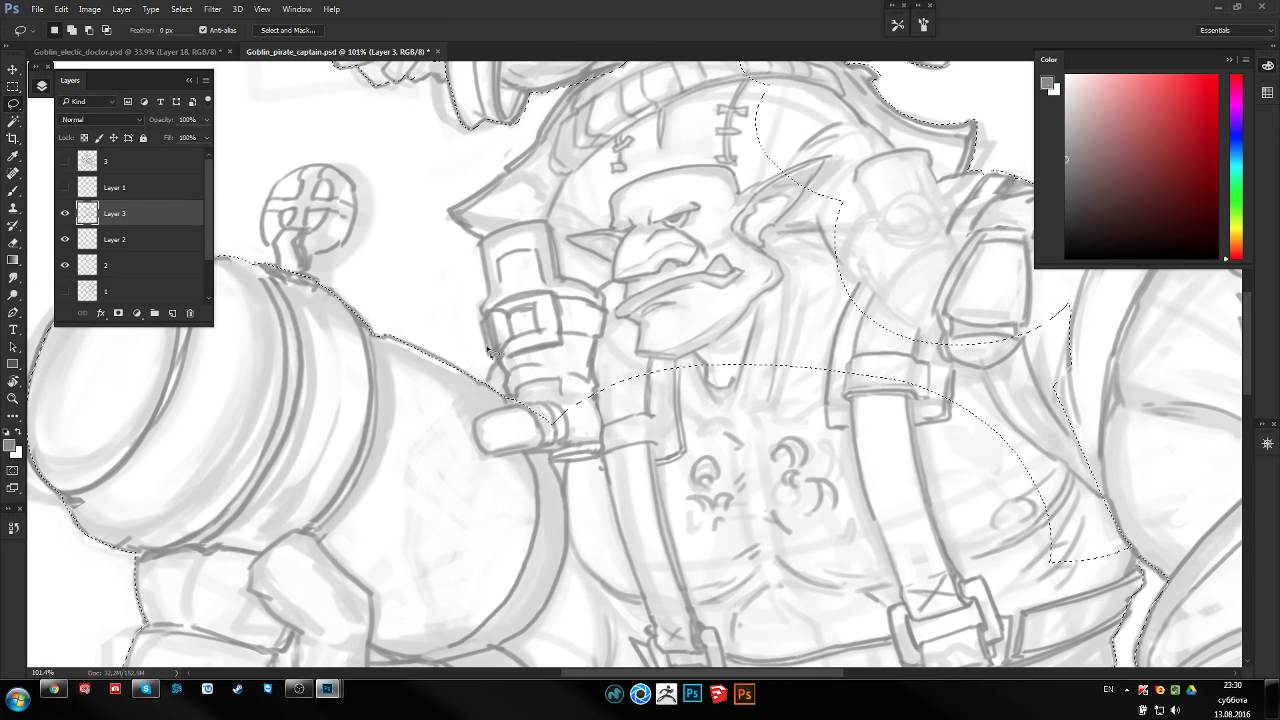
pyautogui.press('shift')
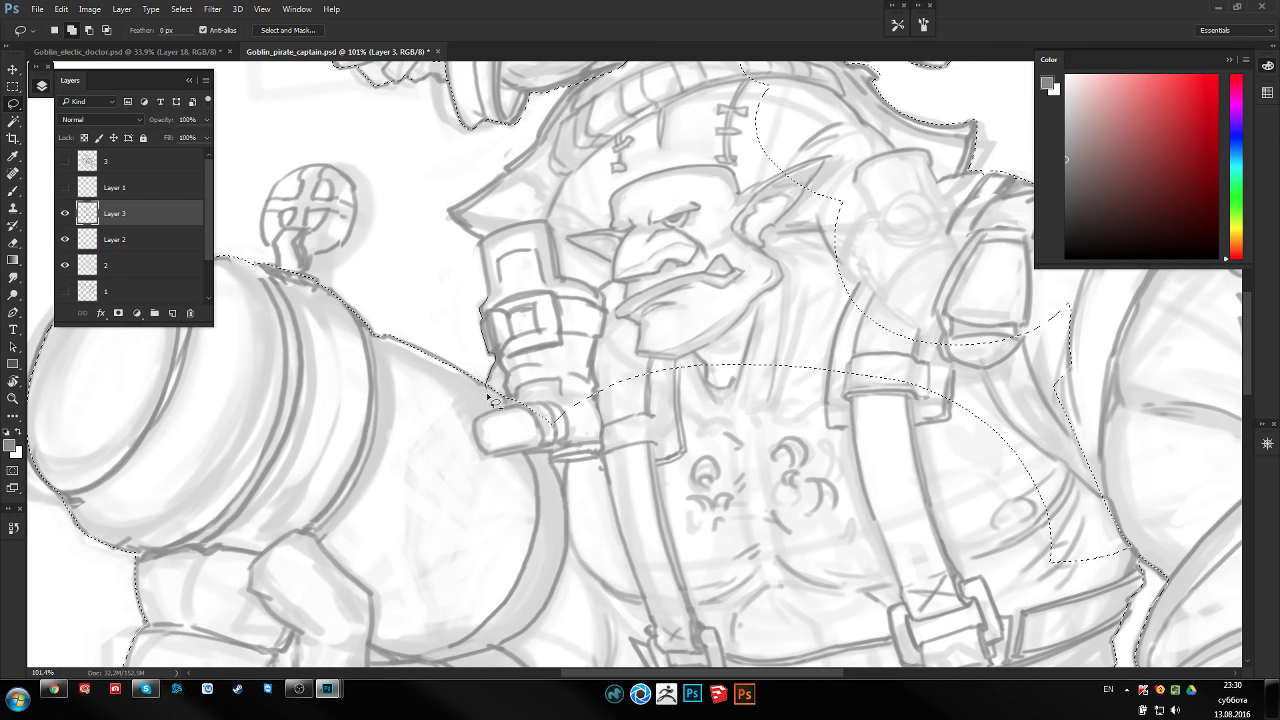
pyautogui.moveTo(490, 398); pyautogui.dragTo(655, 365)
# Add the collar and shoulder area to the selection, then zoom out to see the figure
pyautogui.moveTo(485, 210); pyautogui.dragTo(507, 319)
pyautogui.moveTo(519, 400)
pyautogui.mouseDown()
pyautogui.moveTo(472, 292)
pyautogui.moveTo(478, 357)
pyautogui.mouseUp()
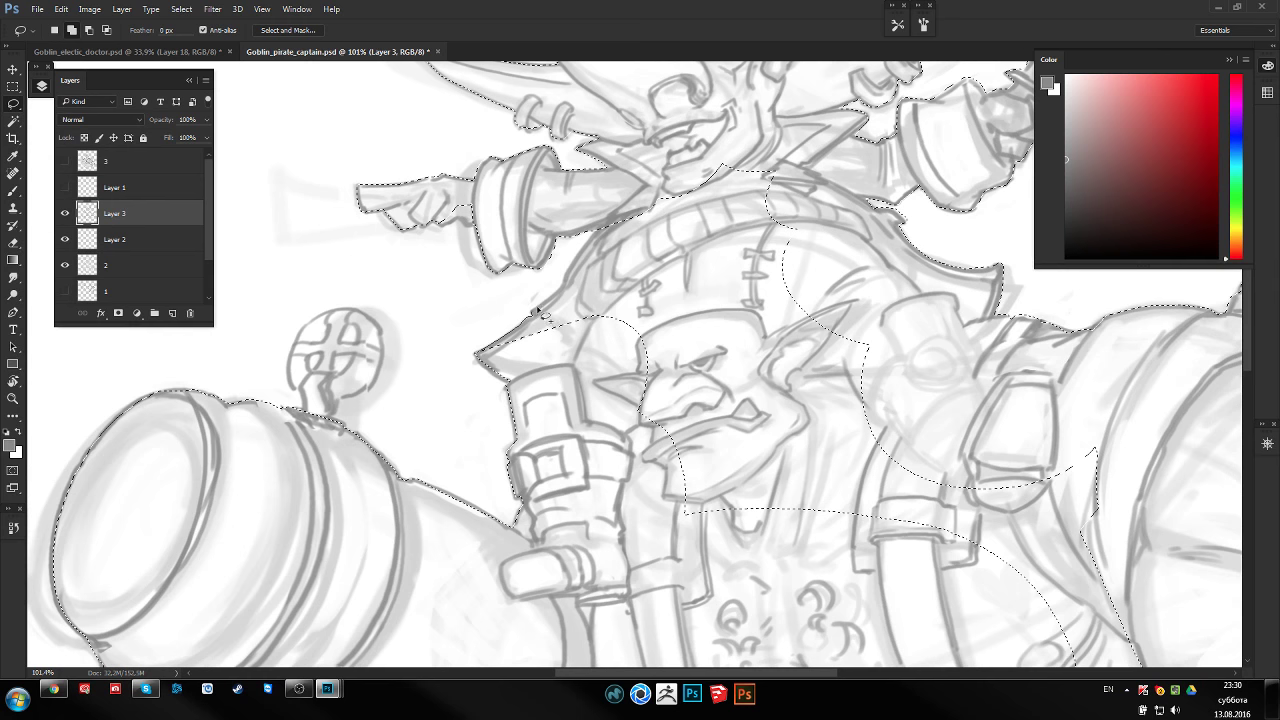
pyautogui.moveTo(703, 343); pyautogui.dragTo(470, 448)
pyautogui.moveTo(545, 245)
pyautogui.mouseDown()
pyautogui.moveTo(752, 390)
pyautogui.moveTo(625, 203)
pyautogui.moveTo(600, 226)
pyautogui.mouseUp()
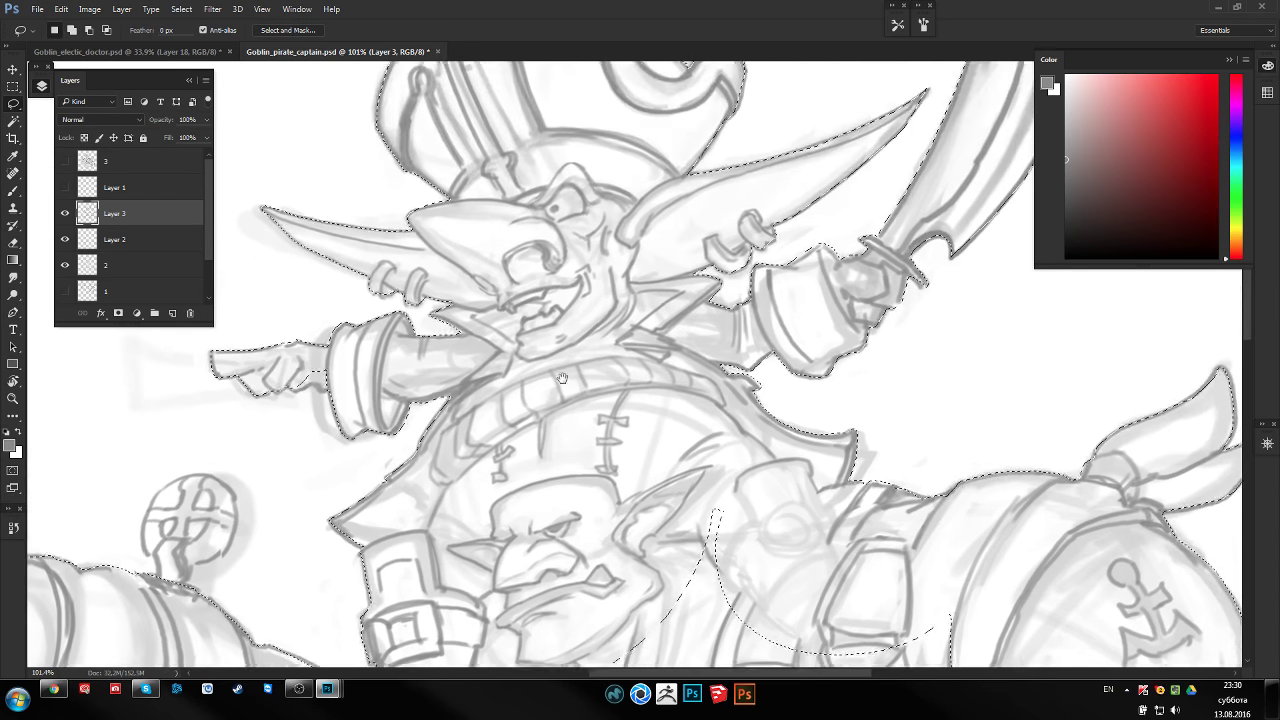
pyautogui.moveTo(839, 413)
pyautogui.mouseDown()
pyautogui.moveTo(629, 433)
pyautogui.moveTo(679, 323)
pyautogui.mouseUp()
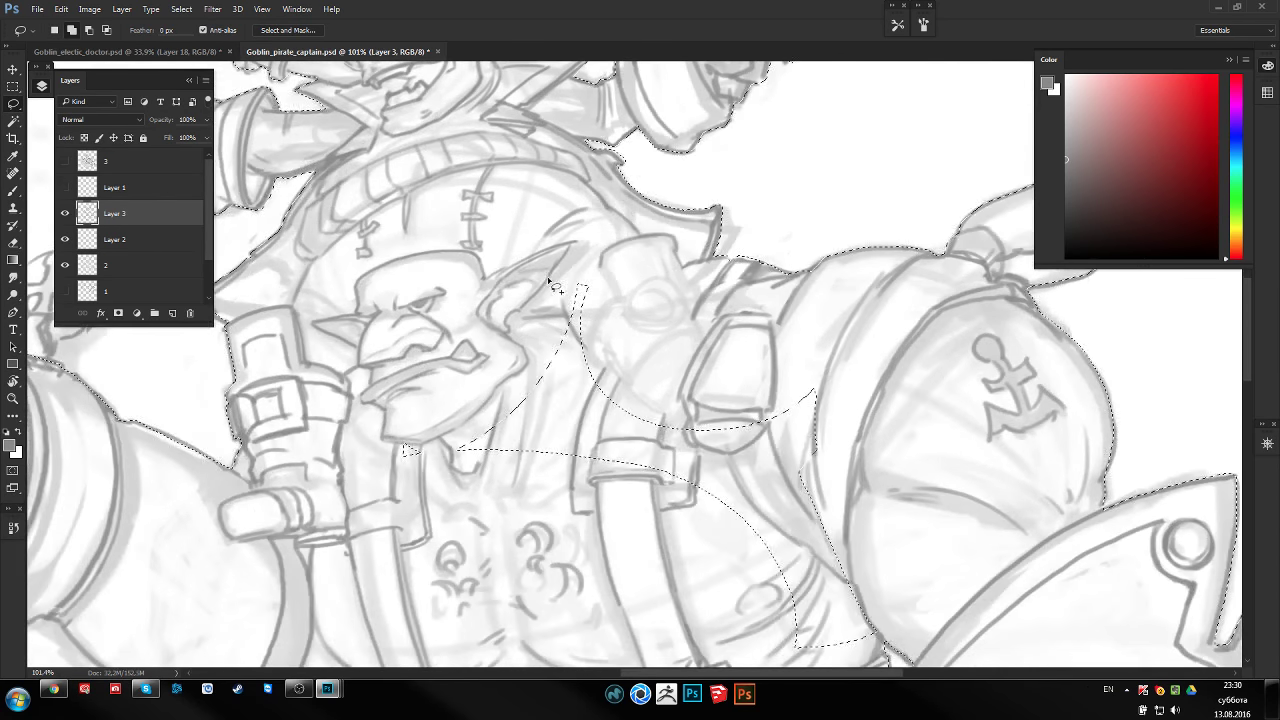
pyautogui.moveTo(545, 275)
pyautogui.mouseDown()
pyautogui.moveTo(440, 555)
pyautogui.moveTo(755, 608)
pyautogui.mouseUp()
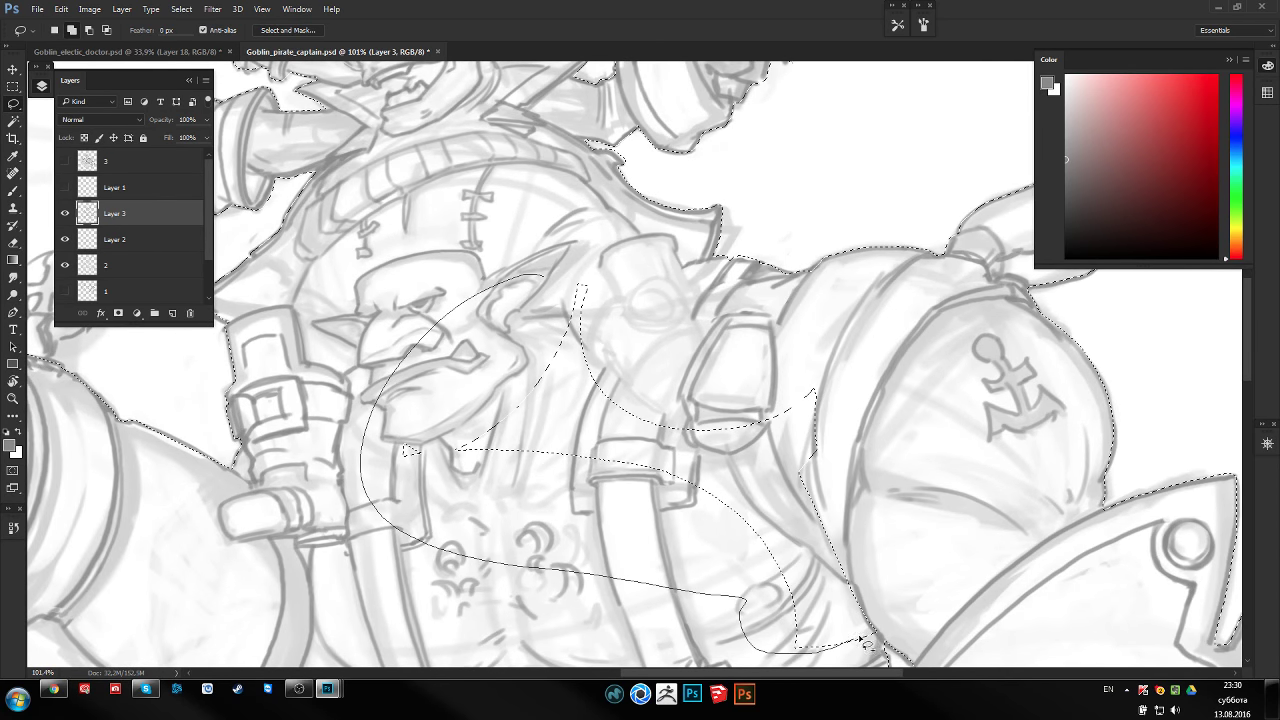
pyautogui.moveTo(752, 352)
pyautogui.mouseDown()
pyautogui.moveTo(540, 282)
pyautogui.moveTo(547, 300)
pyautogui.moveTo(480, 300)
pyautogui.moveTo(480, 278)
pyautogui.mouseUp()
pyautogui.hotkey('ctrl', 'd')
pyautogui.press('z')
pyautogui.hotkey('ctrl', 'shift', 'd')
pyautogui.press('r')
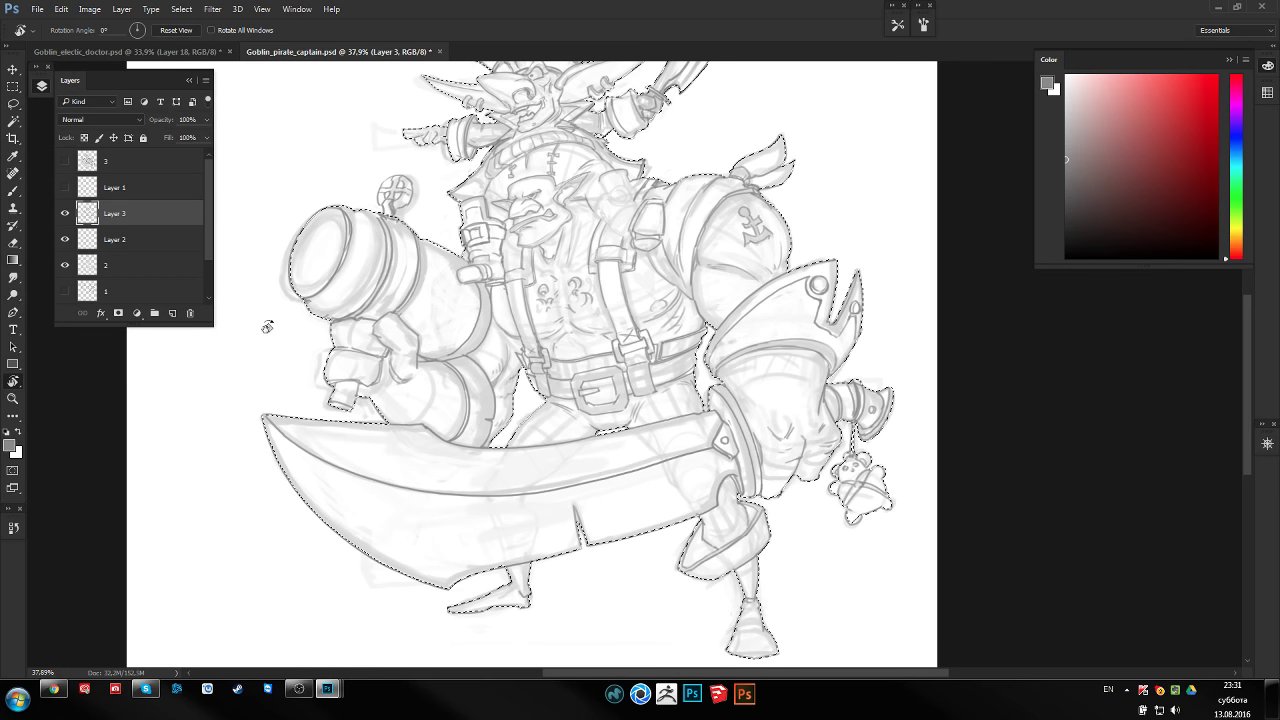
# Return to the Lasso and zoom out to about 45% to see the whole selected goblin
pyautogui.moveTo(665, 334)
pyautogui.mouseDown()
pyautogui.moveTo(683, 338)
pyautogui.moveTo(670, 347)
pyautogui.mouseUp()
pyautogui.press('z')
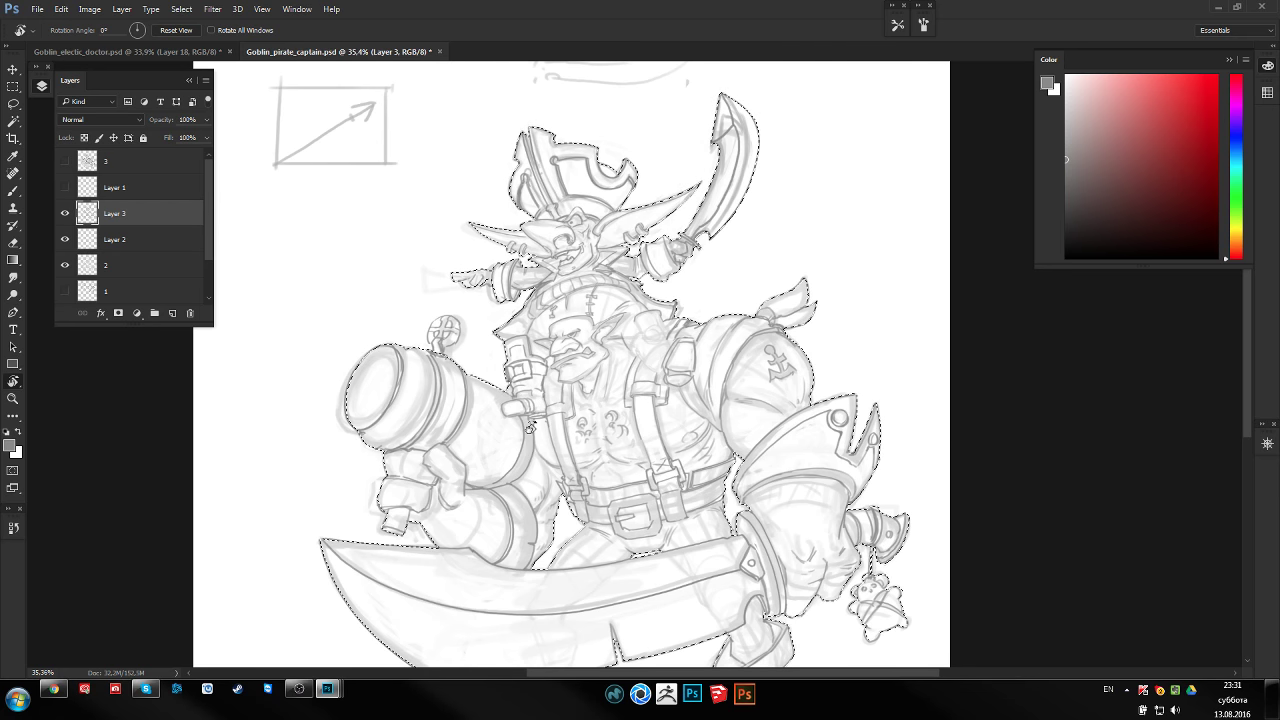
pyautogui.scroll(2, 493, 430)
pyautogui.scroll(2, 488, 430)
pyautogui.scroll(2, 483, 430)
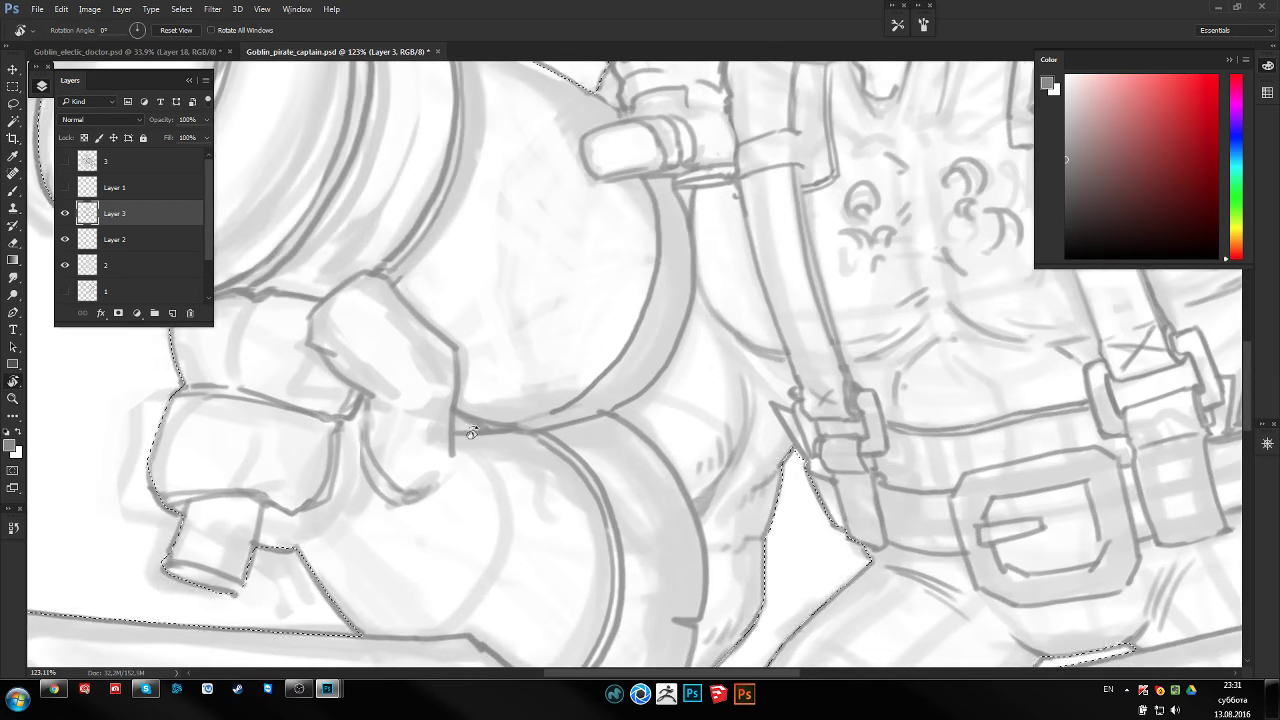
pyautogui.press('l')
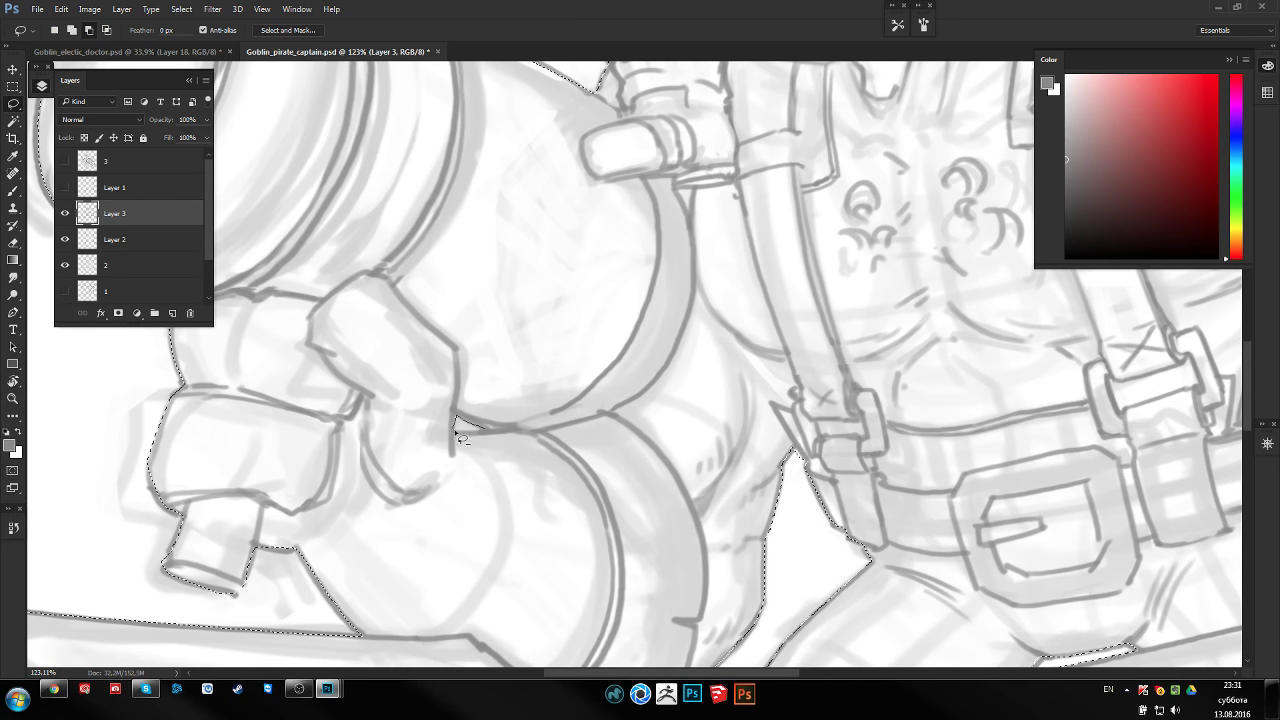
pyautogui.scroll(-1, 456, 432)
pyautogui.scroll(-1, 445, 424)
pyautogui.scroll(-1, 434, 416)
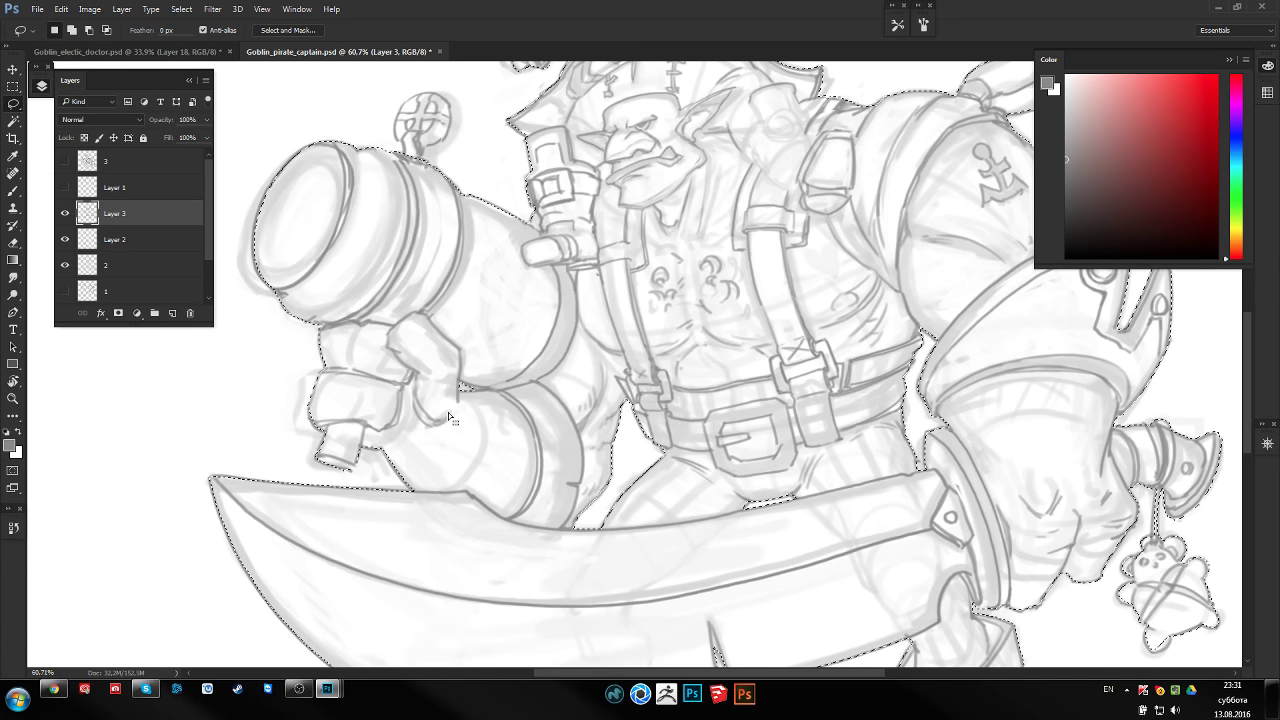
pyautogui.scroll(-3, 448, 412)
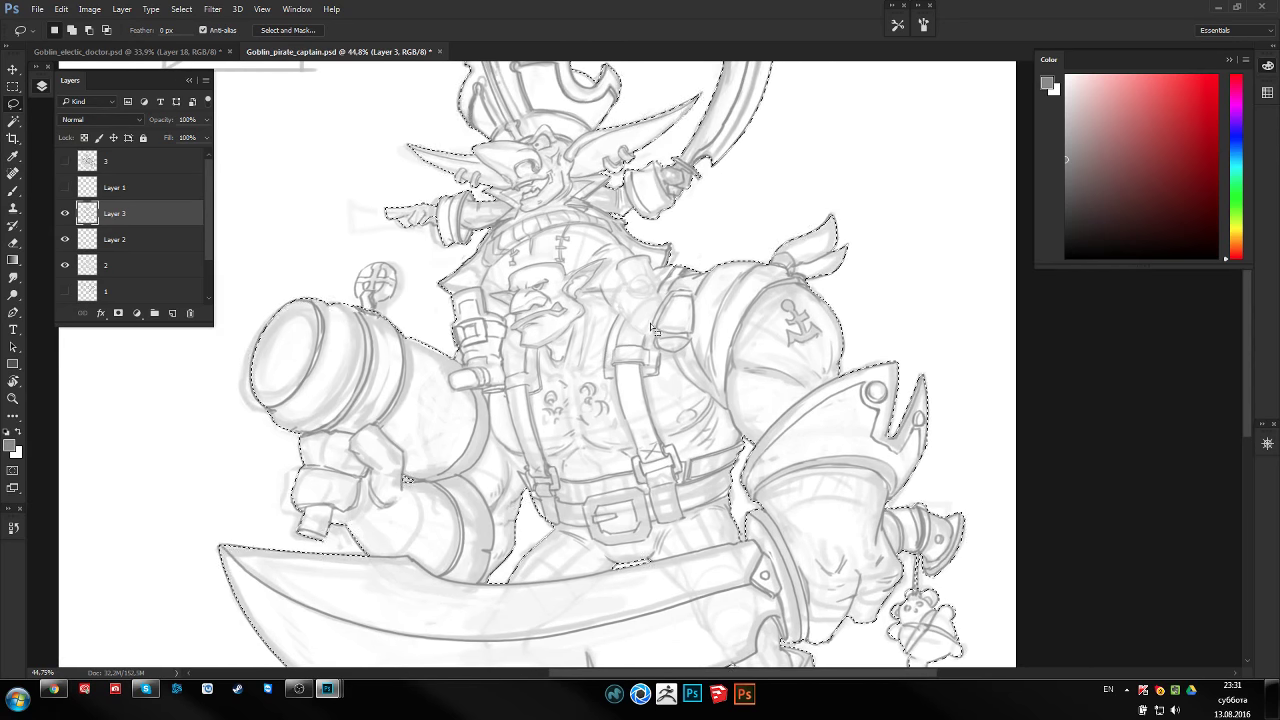
pyautogui.scroll(-2, 168, 225)
# Make layer 0 active, add a new Layer 4 above it, and toggle its visibility
pyautogui.click(160, 266)
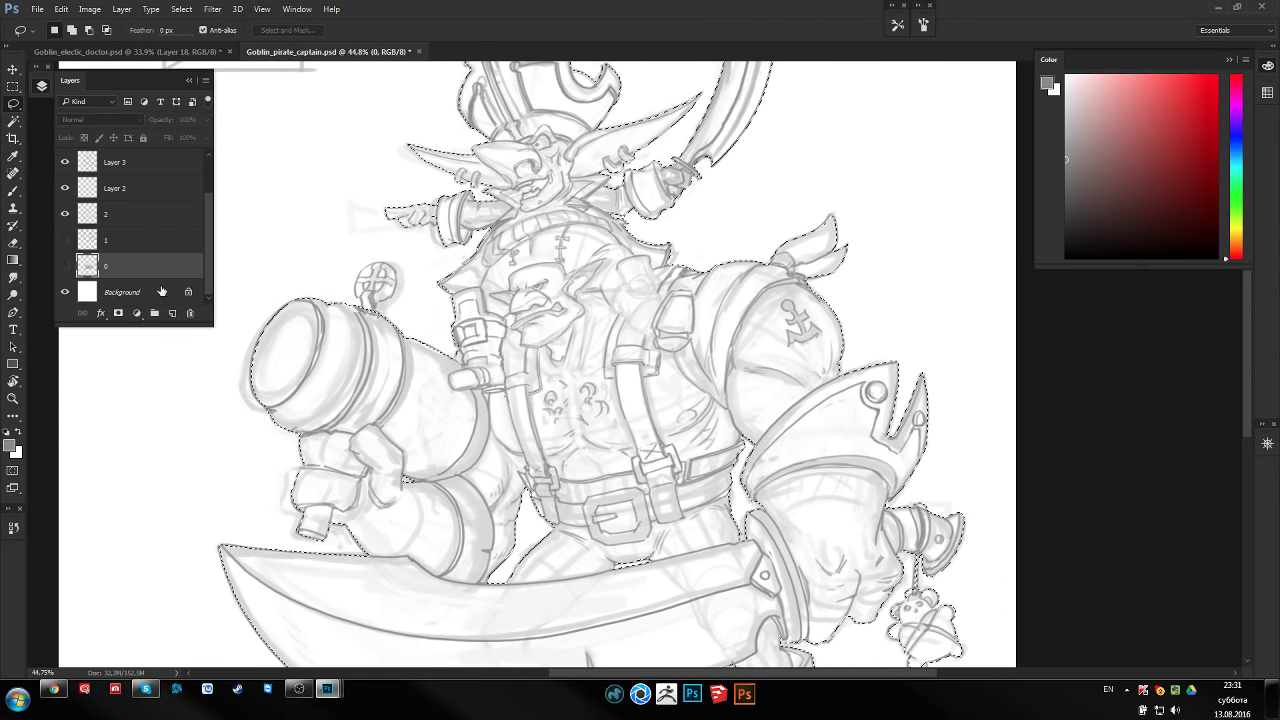
pyautogui.click(172, 313)
pyautogui.moveTo(609, 347)
pyautogui.mouseDown()
pyautogui.moveTo(605, 325)
pyautogui.moveTo(583, 326)
pyautogui.mouseUp()
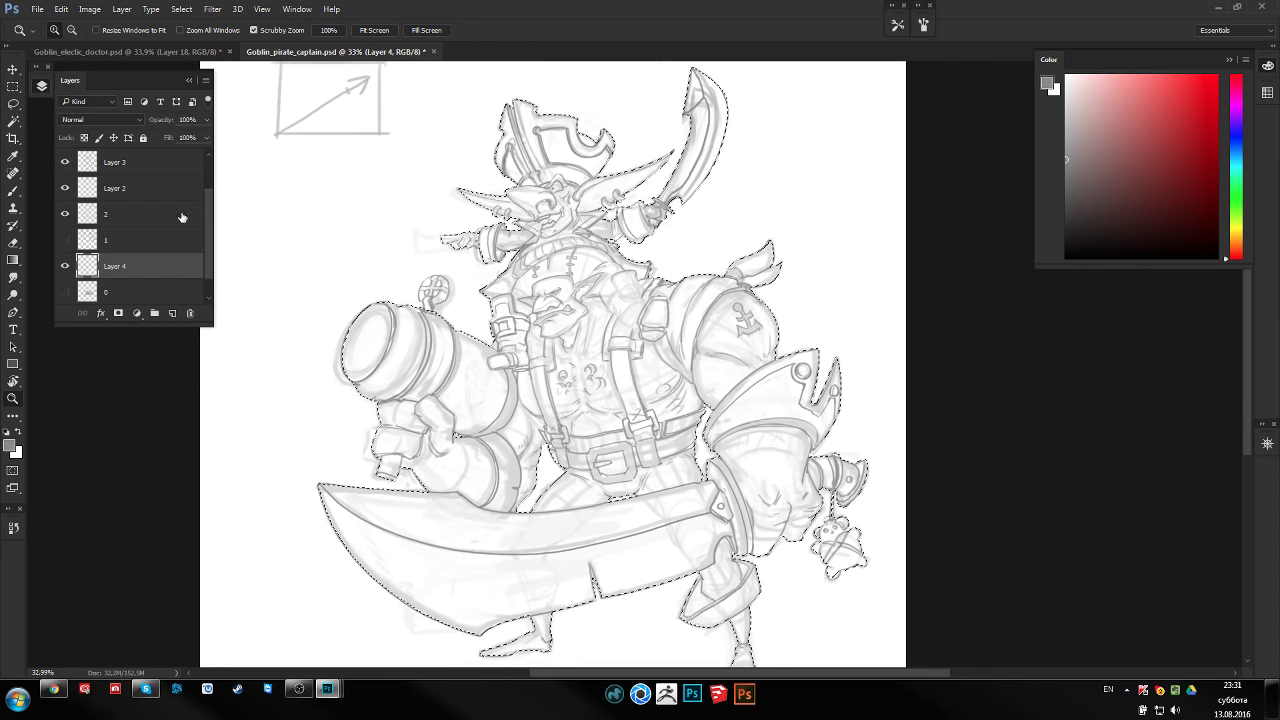
pyautogui.click(65, 266)
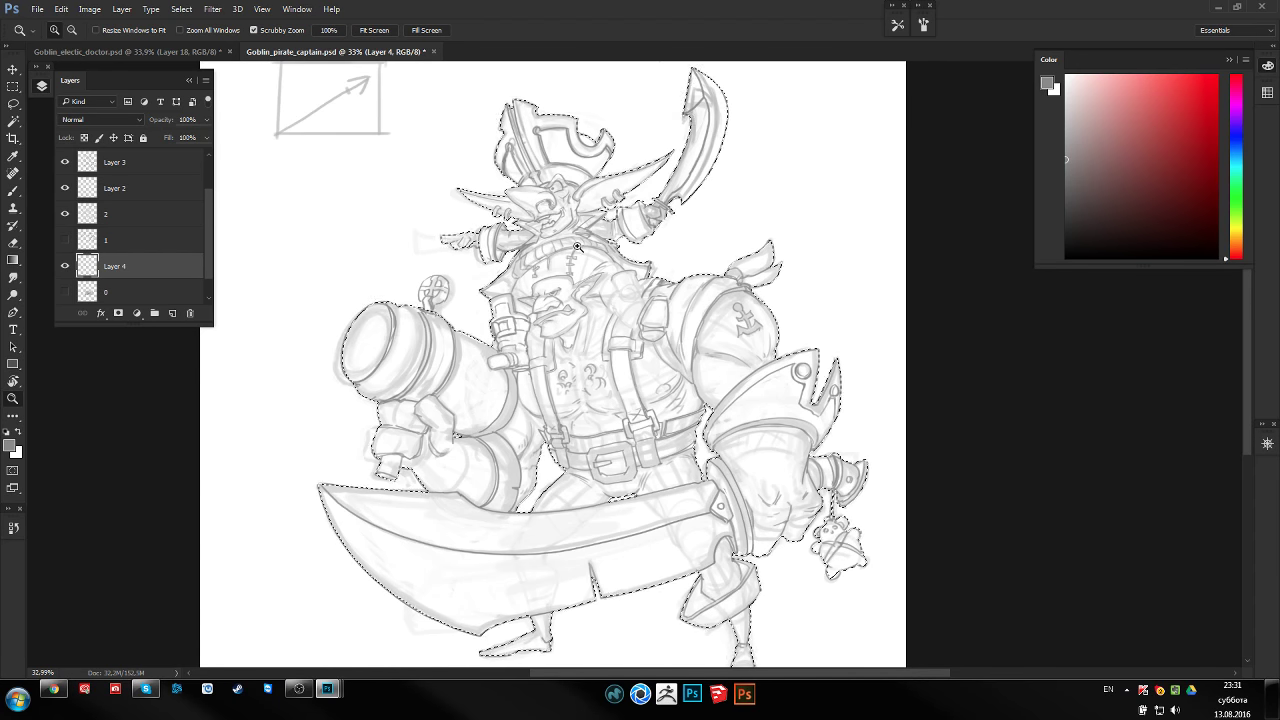
# Lasso around the upper goblin's pointing hand, then zoom toward the hat and raised sword
pyautogui.moveTo(488, 221); pyautogui.dragTo(500, 221)
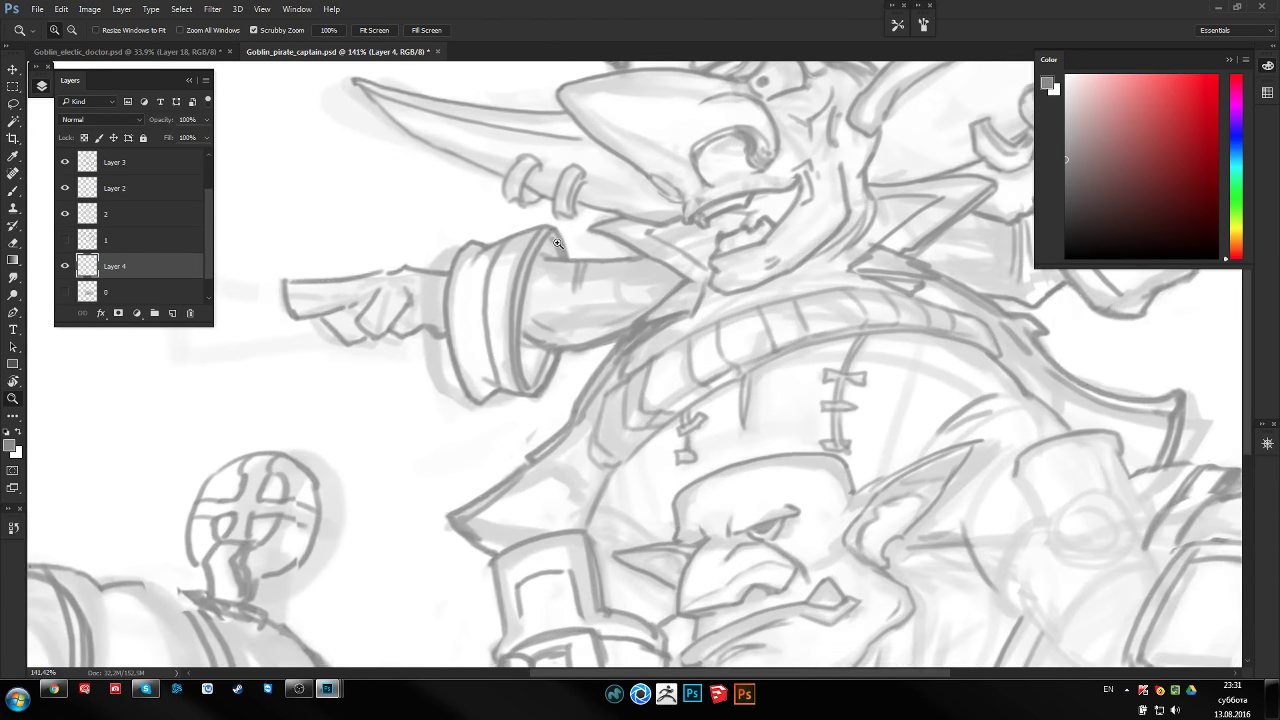
pyautogui.press('l')
pyautogui.moveTo(426, 331); pyautogui.dragTo(400, 337)
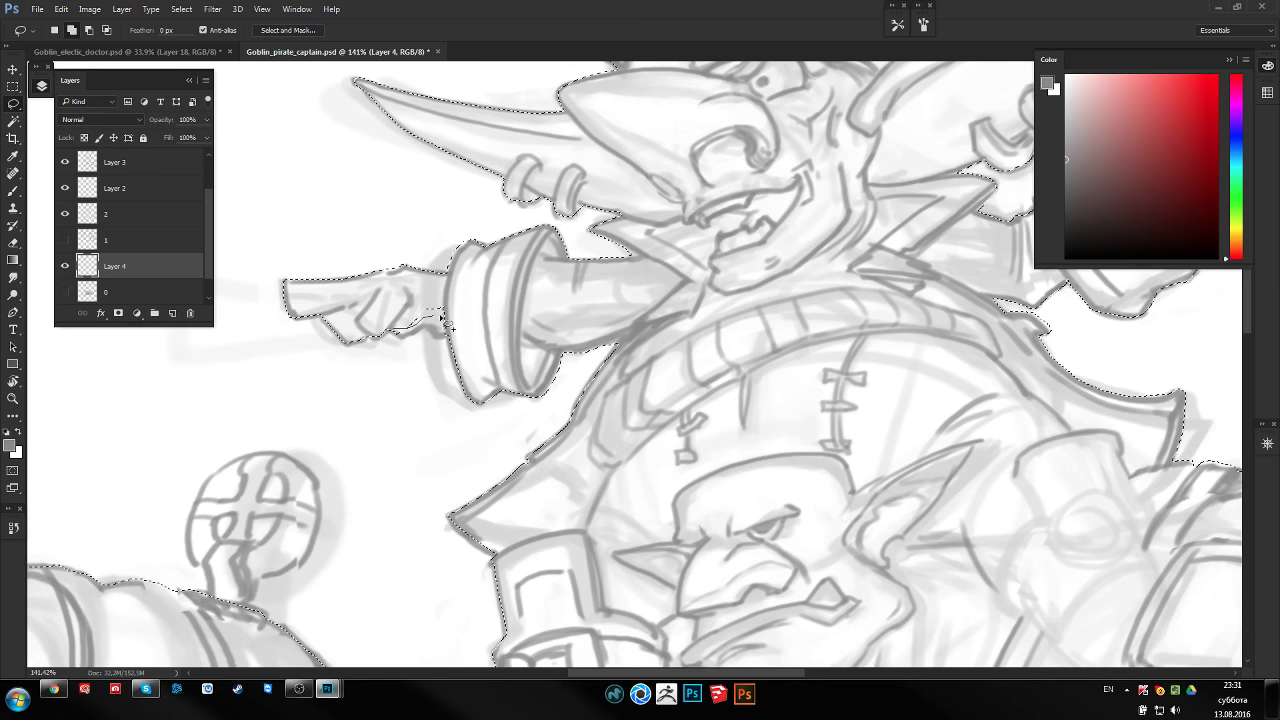
pyautogui.press('z')
pyautogui.moveTo(430, 295); pyautogui.dragTo(380, 295)
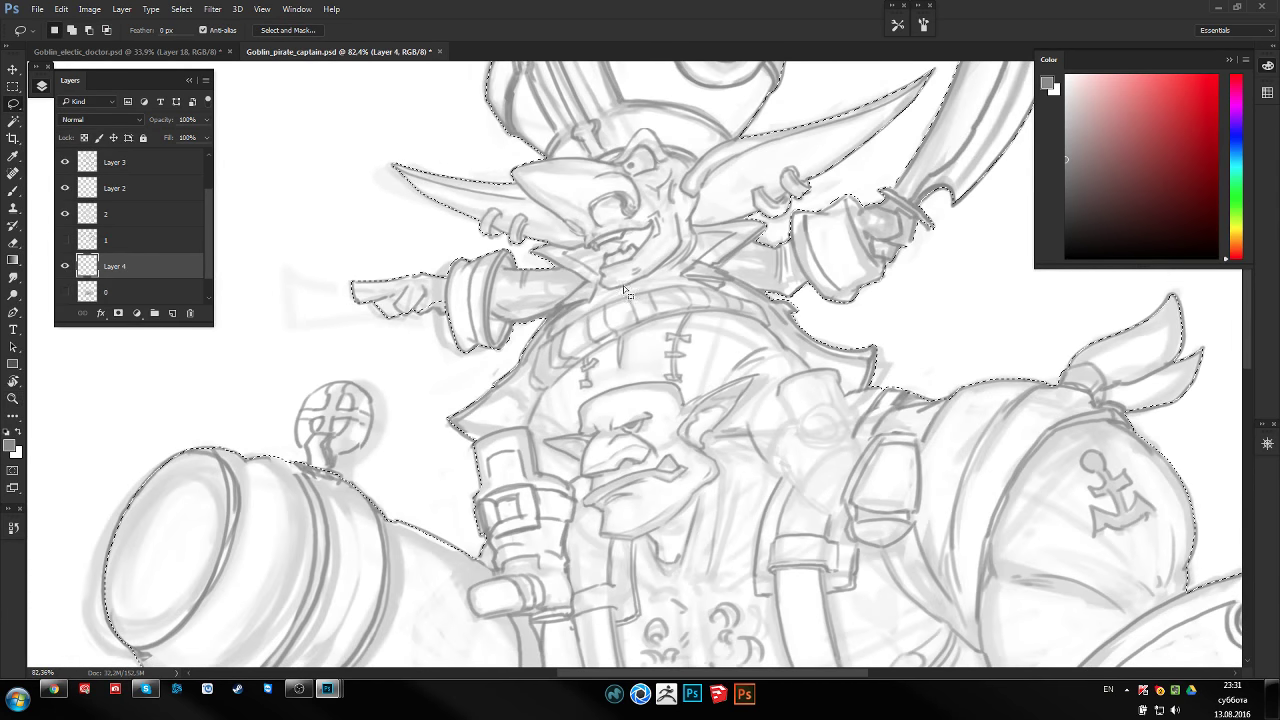
pyautogui.moveTo(620, 295)
pyautogui.mouseDown()
pyautogui.moveTo(601, 279)
pyautogui.moveTo(612, 287)
pyautogui.mouseUp()
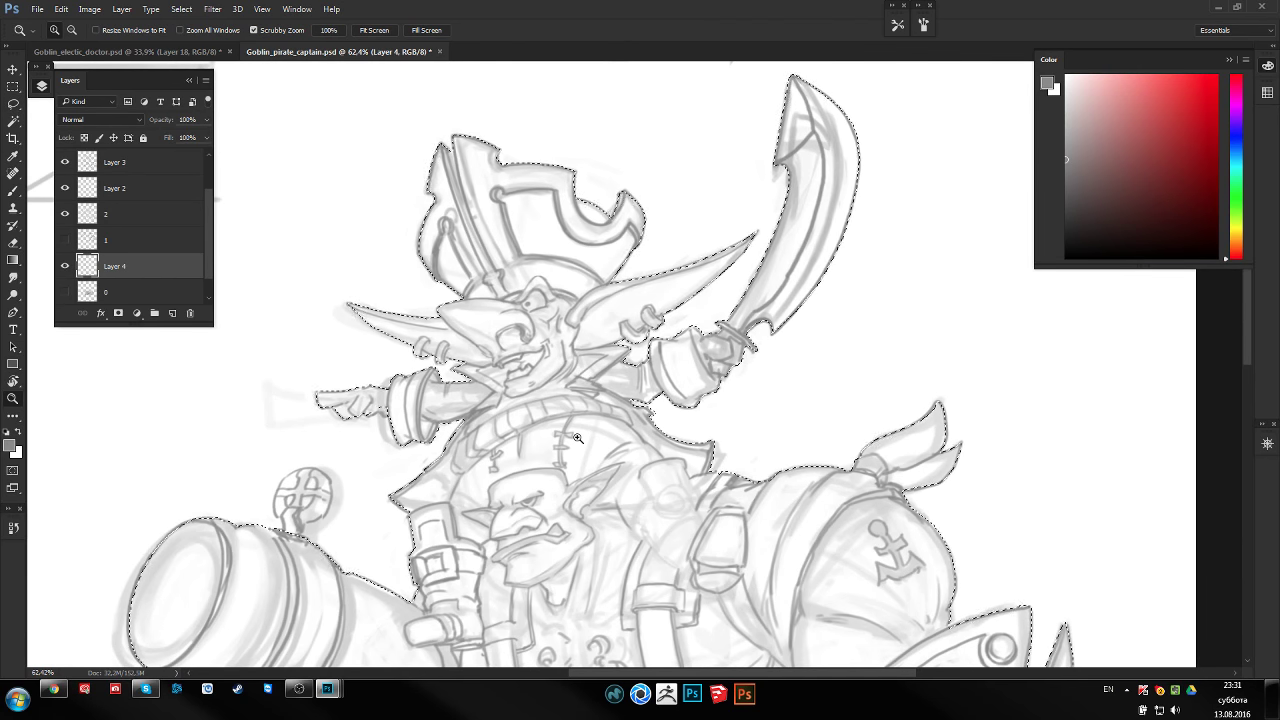
pyautogui.moveTo(592, 397); pyautogui.dragTo(598, 384)
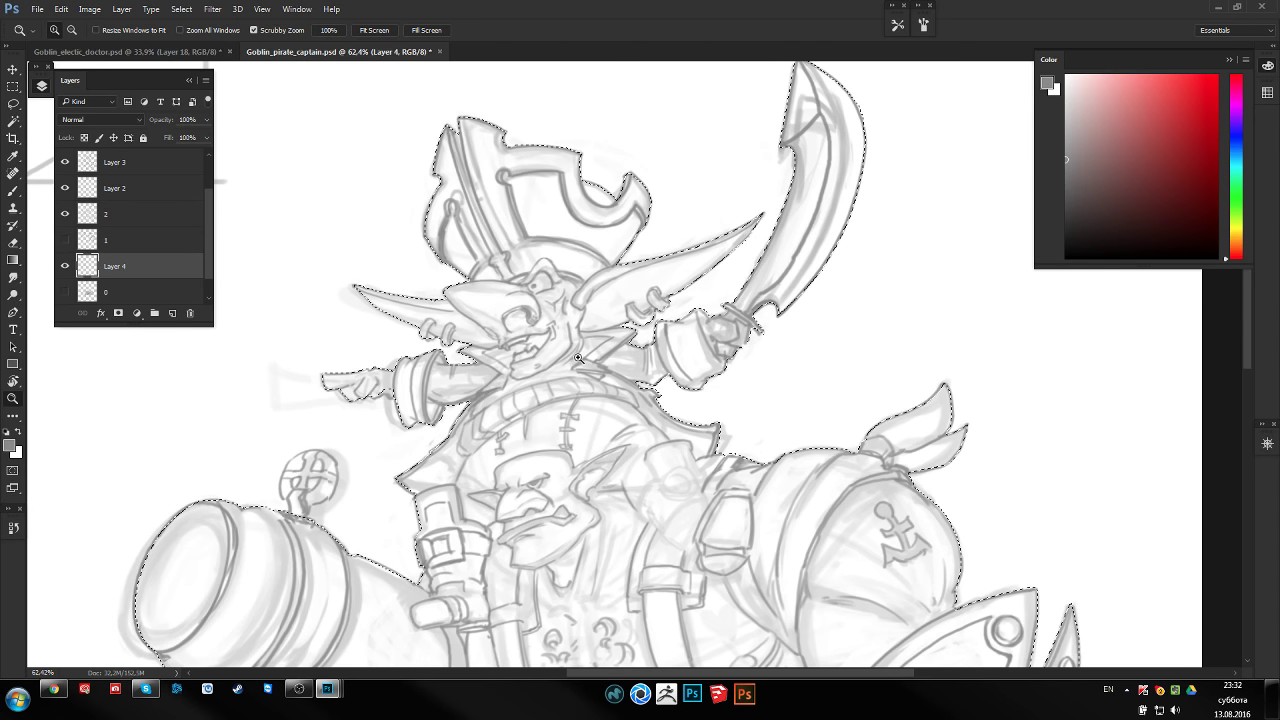
pyautogui.moveTo(634, 225); pyautogui.dragTo(730, 228)
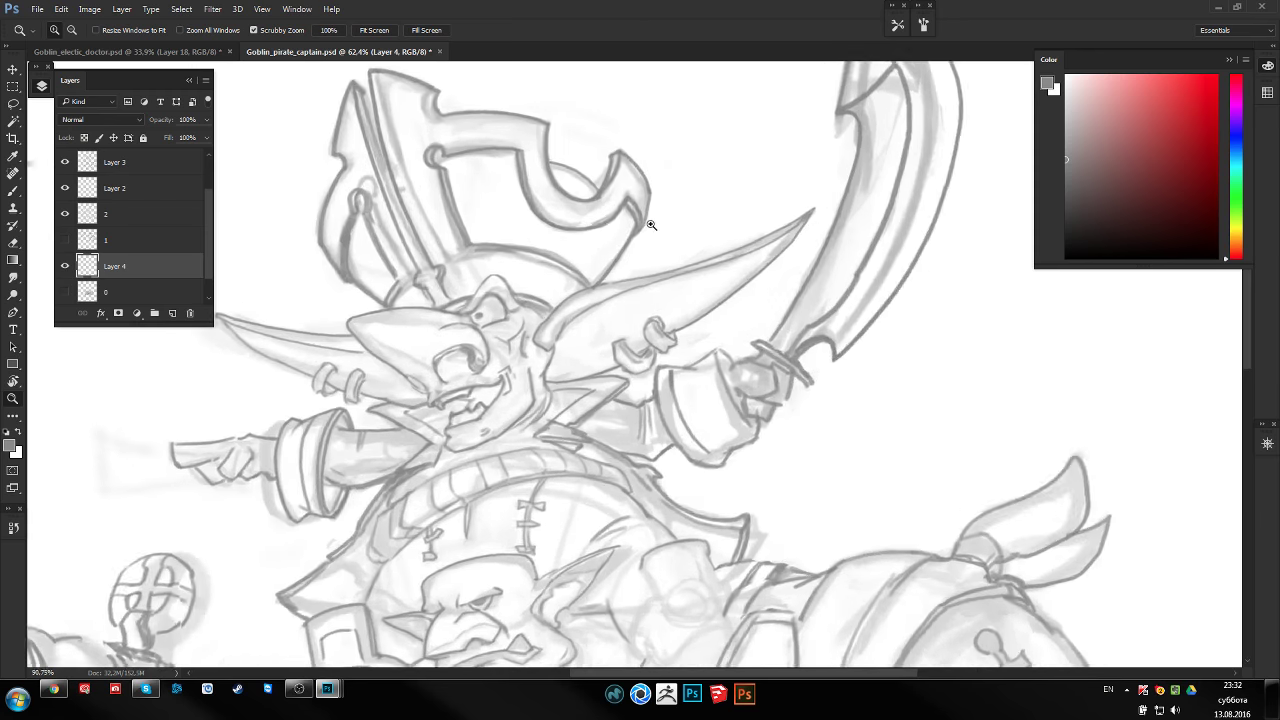
# Add the raised sword's hilt ring to the selection using the Lasso in add mode
pyautogui.press('l')
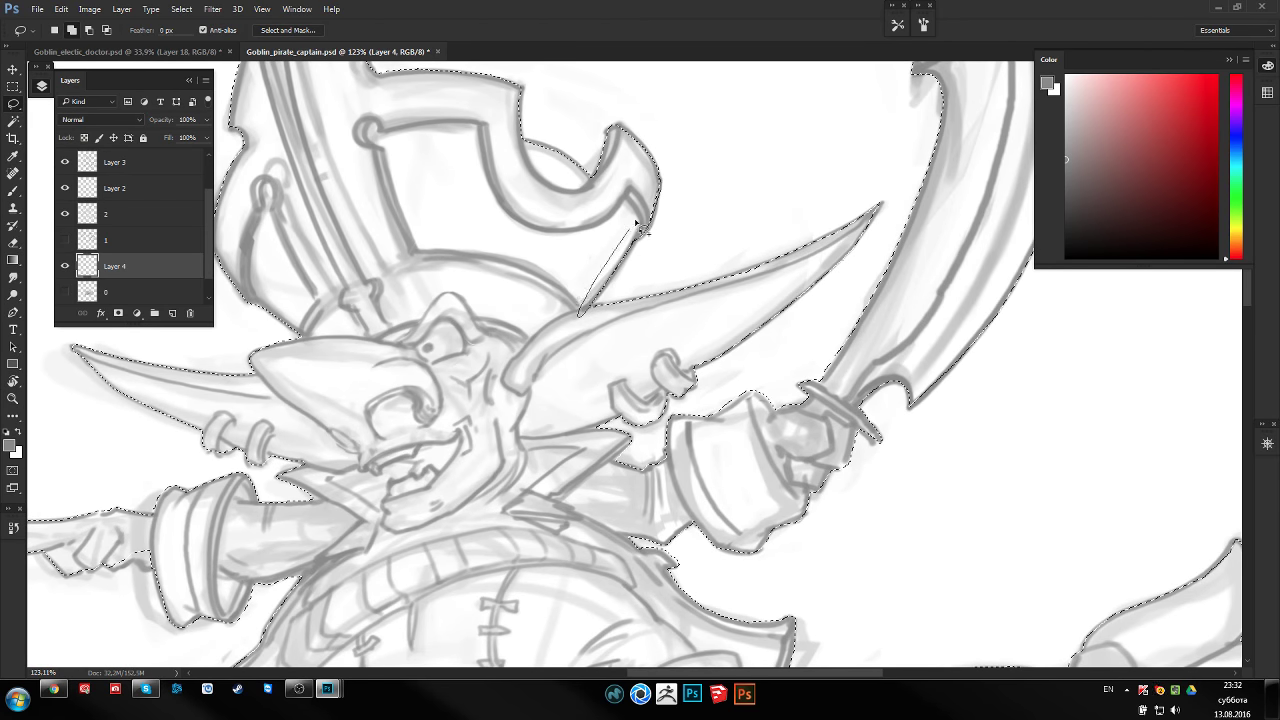
pyautogui.press('z')
pyautogui.moveTo(635, 222)
pyautogui.mouseDown()
pyautogui.moveTo(587, 221)
pyautogui.moveTo(596, 232)
pyautogui.moveTo(569, 263)
pyautogui.moveTo(720, 330)
pyautogui.mouseUp()
pyautogui.press('l')
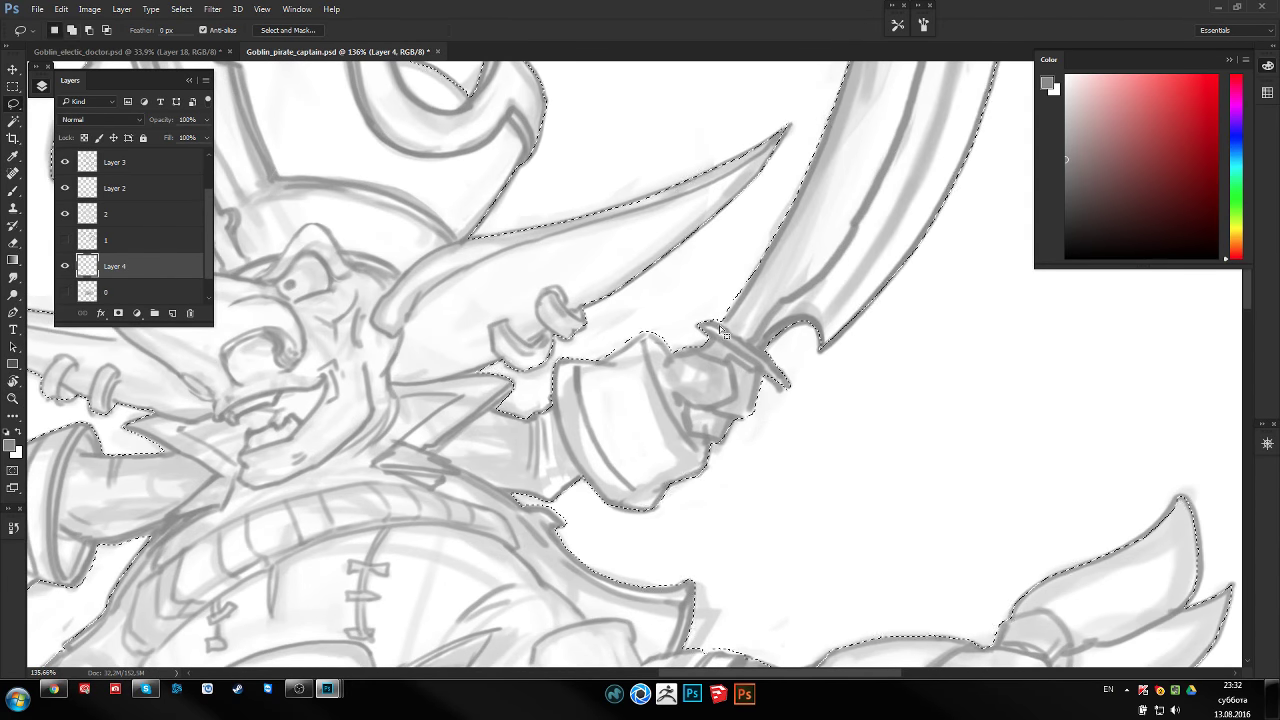
pyautogui.press('shift')
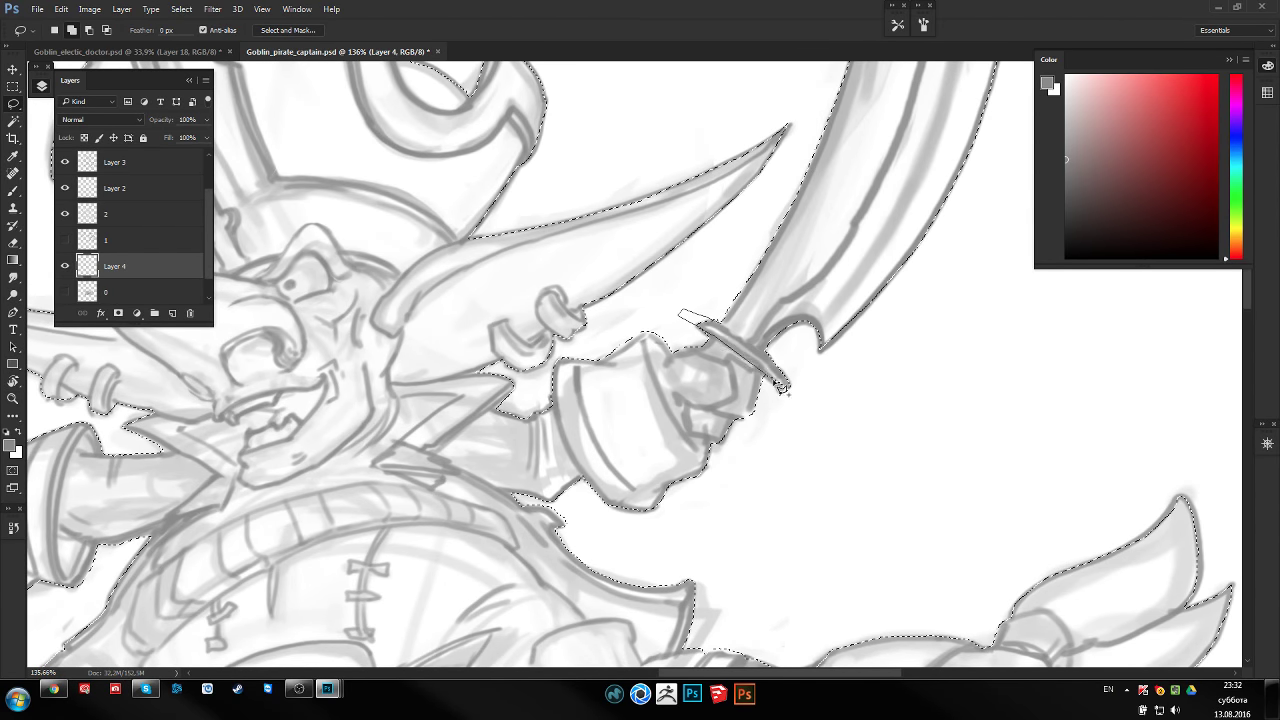
pyautogui.scroll(-5, 760, 335)
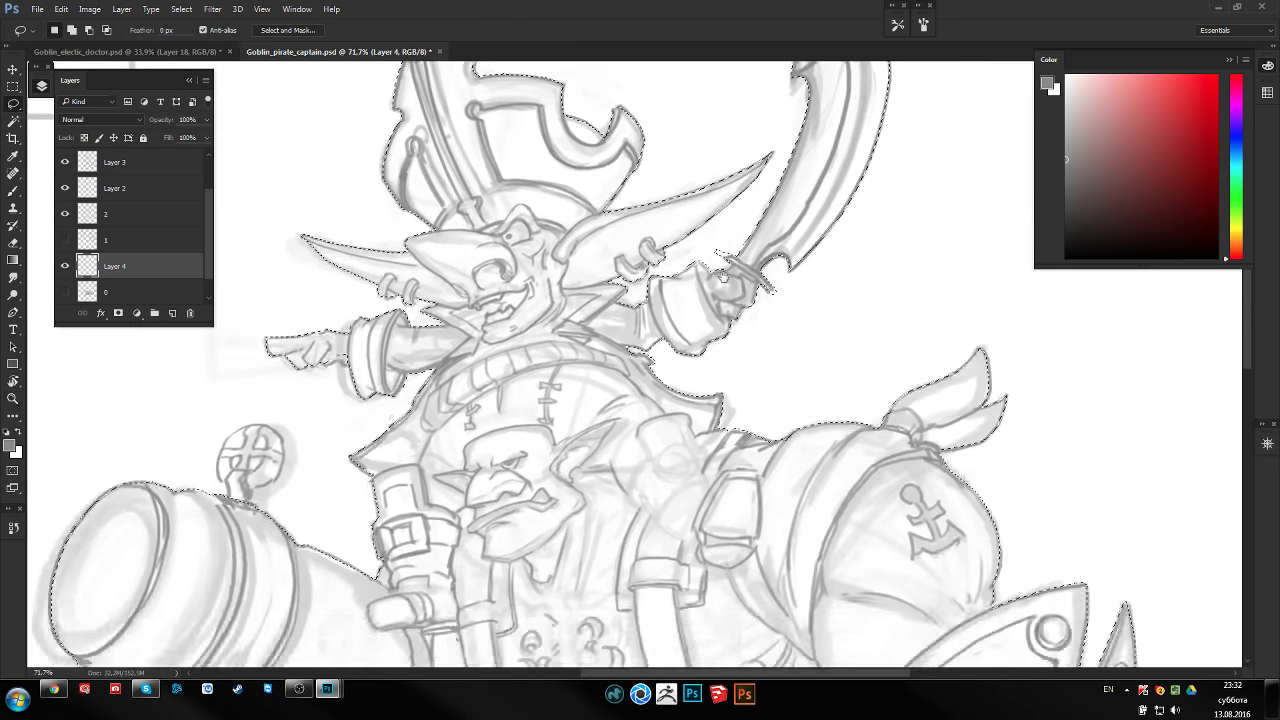
pyautogui.scroll(-1, 678, 353)
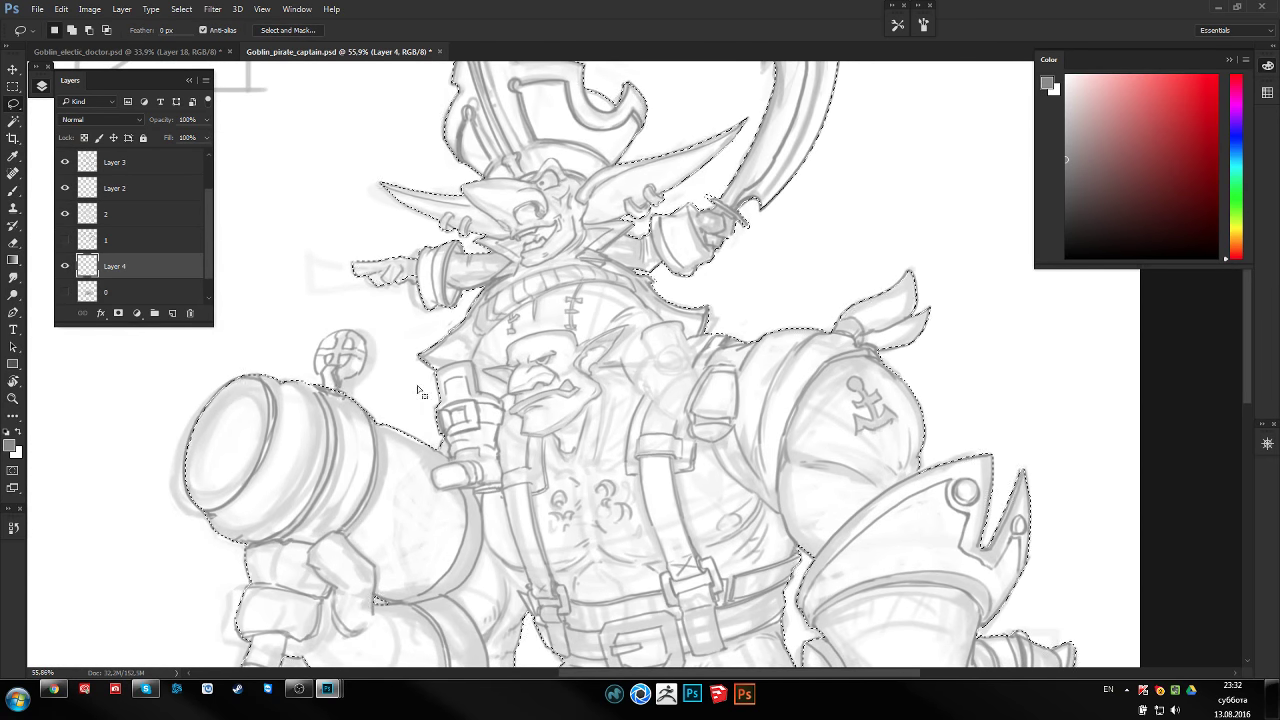
# Turn Layer 4 back on and move it above layer 1
pyautogui.click(64, 267)
pyautogui.moveTo(172, 270); pyautogui.dragTo(171, 244)
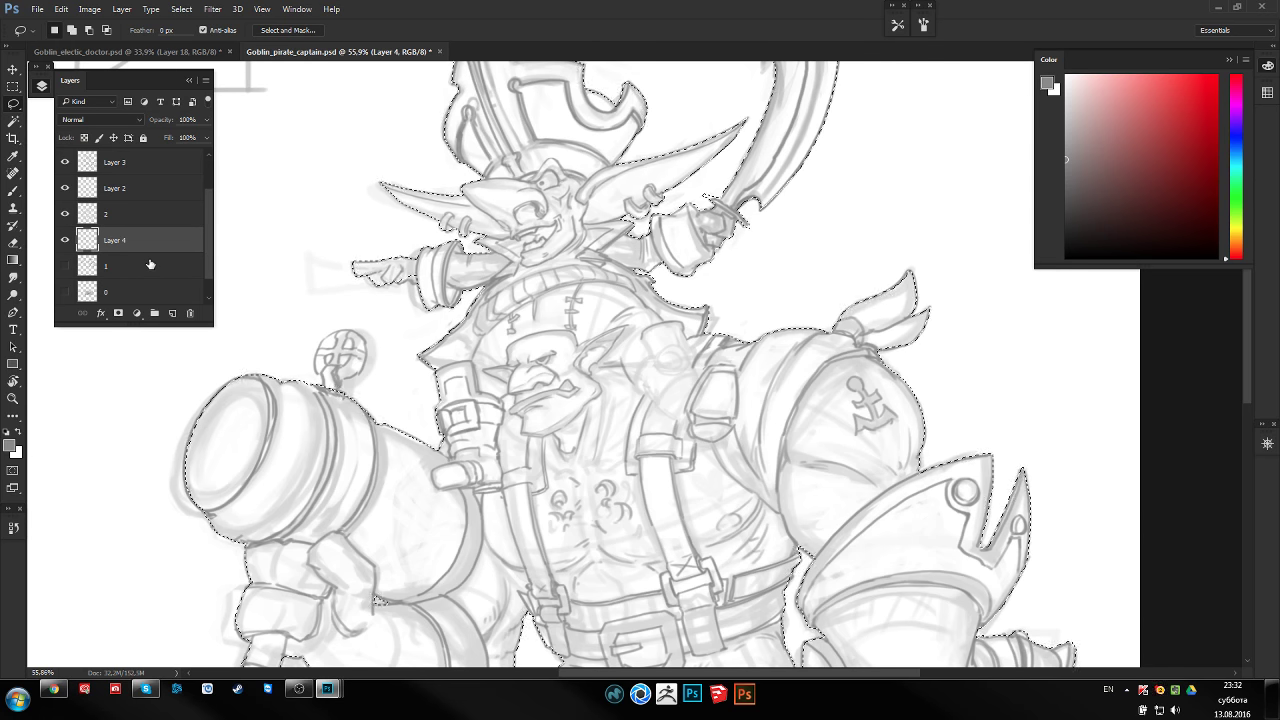
pyautogui.moveTo(760, 360)
pyautogui.mouseDown()
pyautogui.moveTo(695, 358)
pyautogui.moveTo(670, 440)
pyautogui.mouseUp()
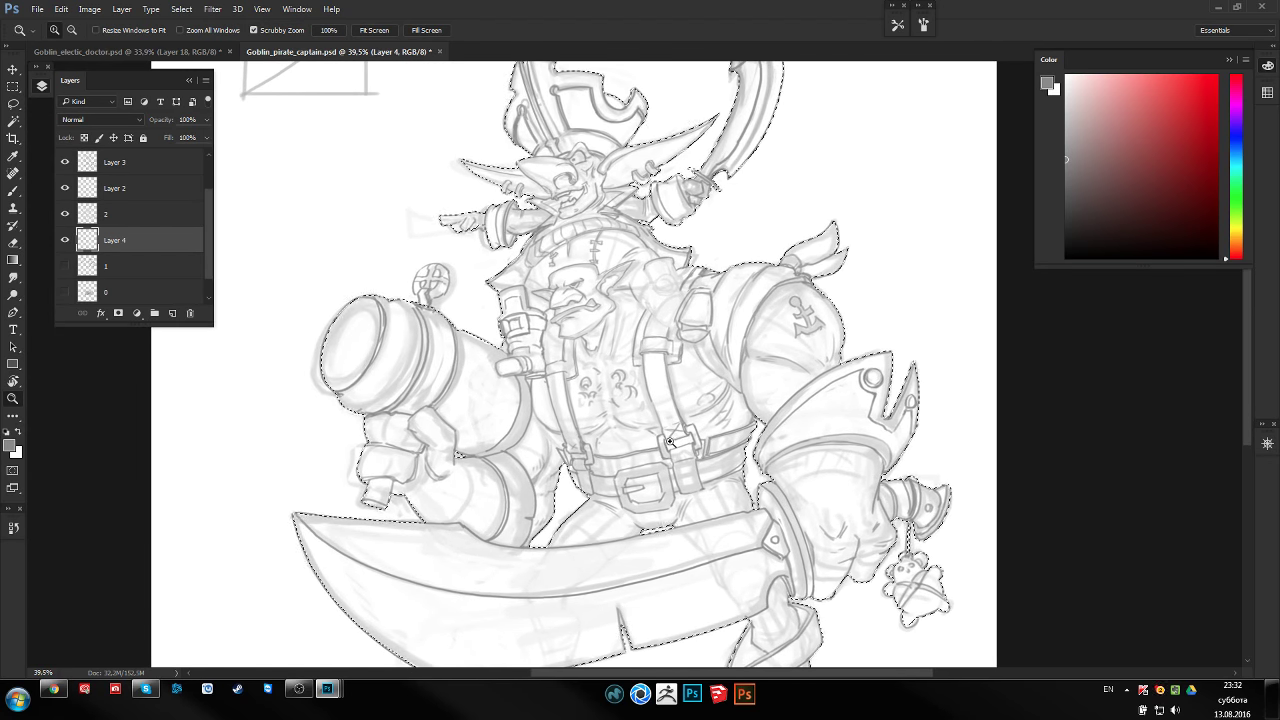
# Zoom in on the cannon and subtract an opening of the cannon sight from the selection
pyautogui.scroll(2, 650, 415)
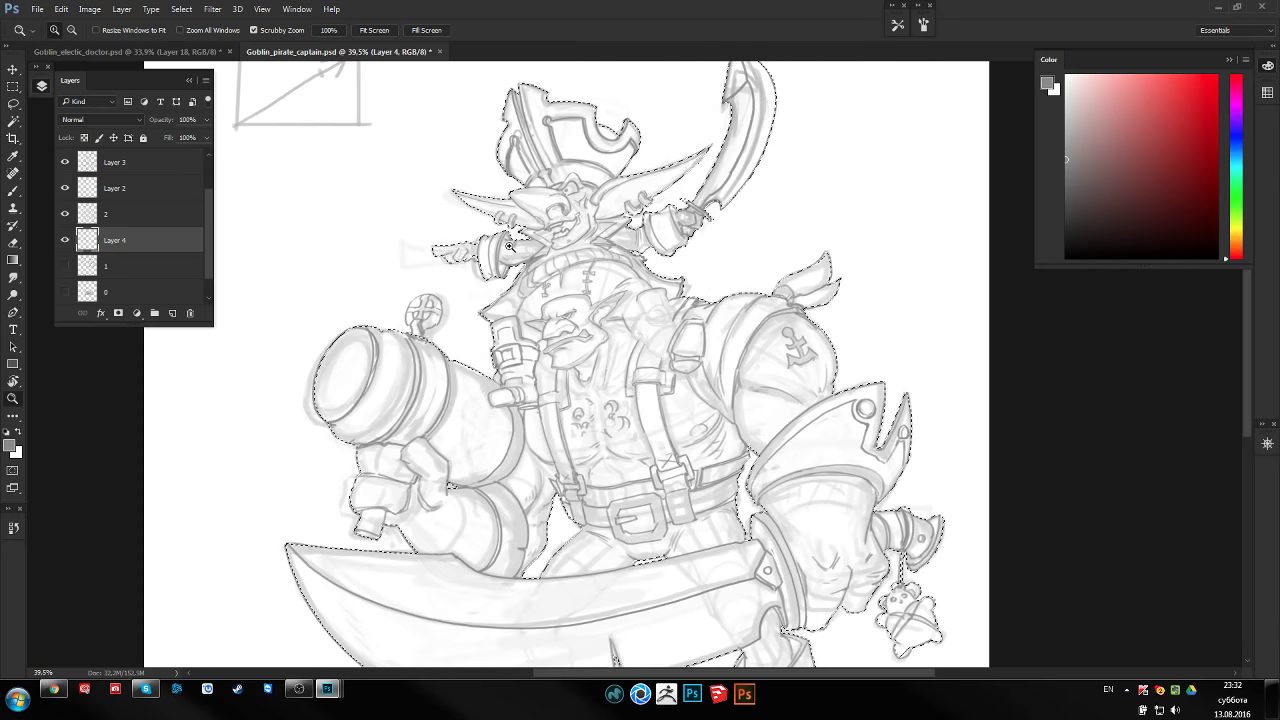
pyautogui.moveTo(508, 245); pyautogui.dragTo(560, 246)
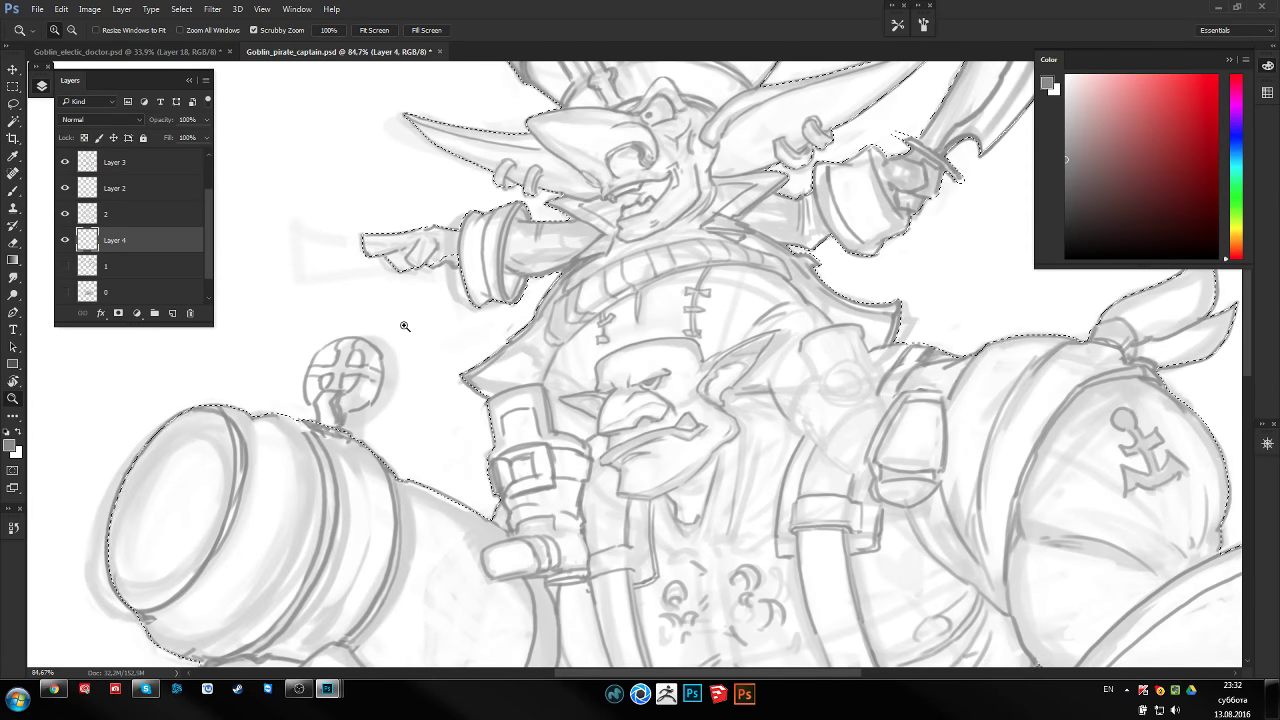
pyautogui.moveTo(405, 326); pyautogui.dragTo(396, 381)
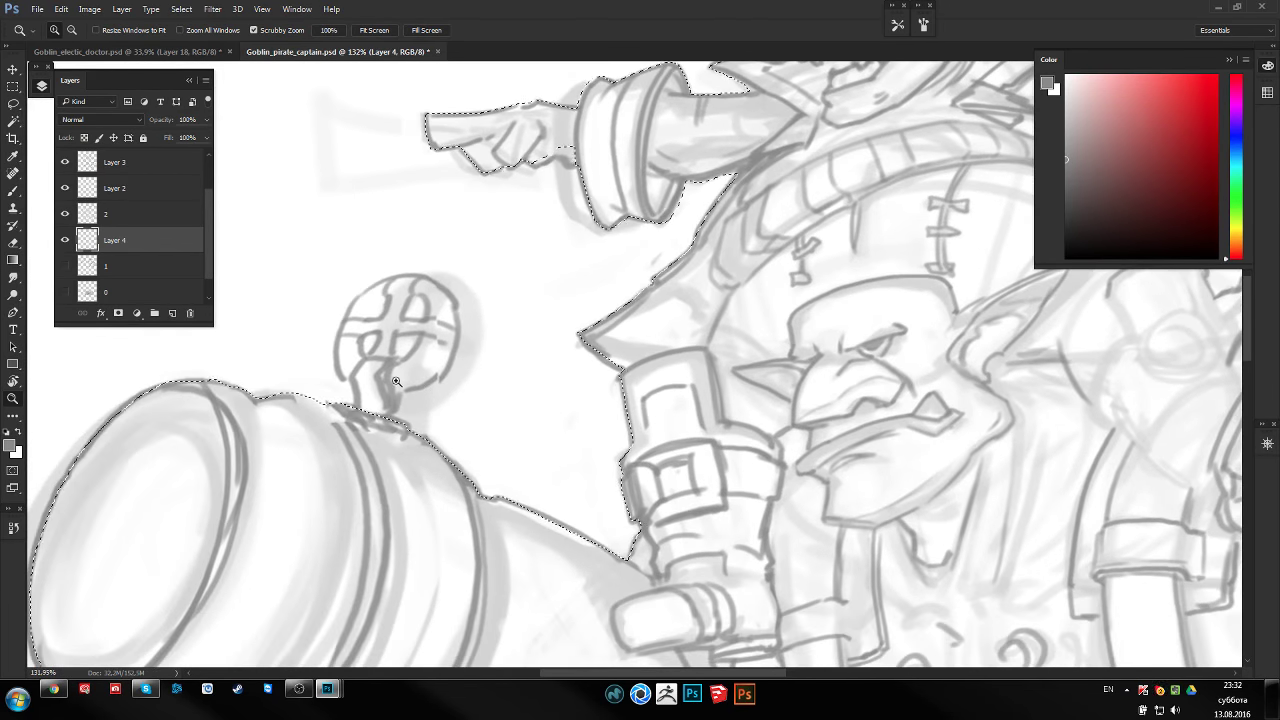
pyautogui.press('l')
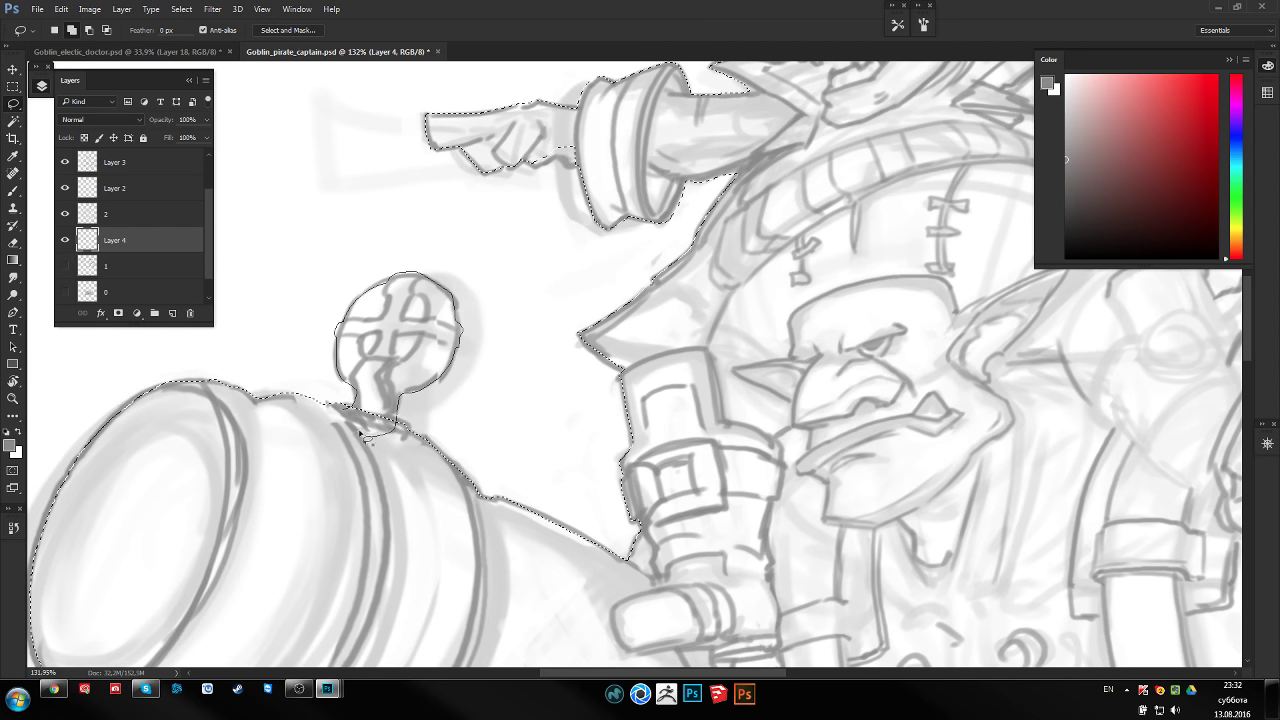
pyautogui.scroll(-1, 386, 346)
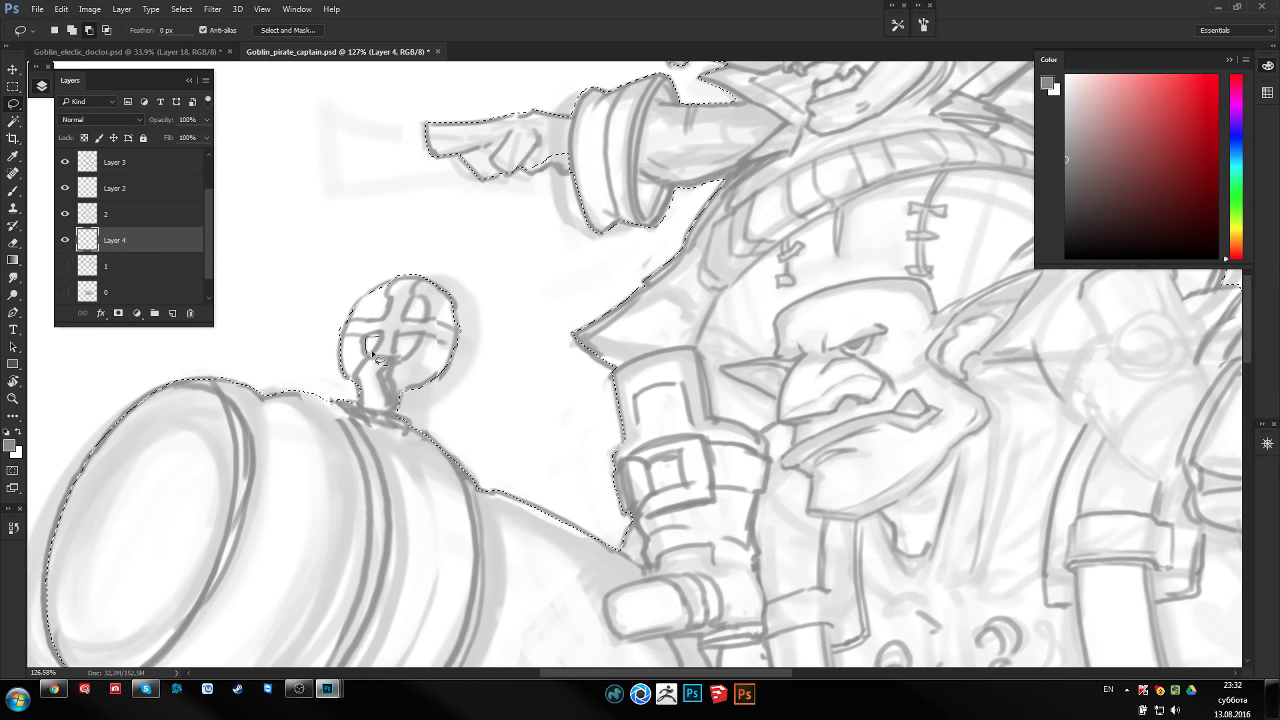
pyautogui.moveTo(413, 298); pyautogui.dragTo(412, 300)
pyautogui.press('alt')
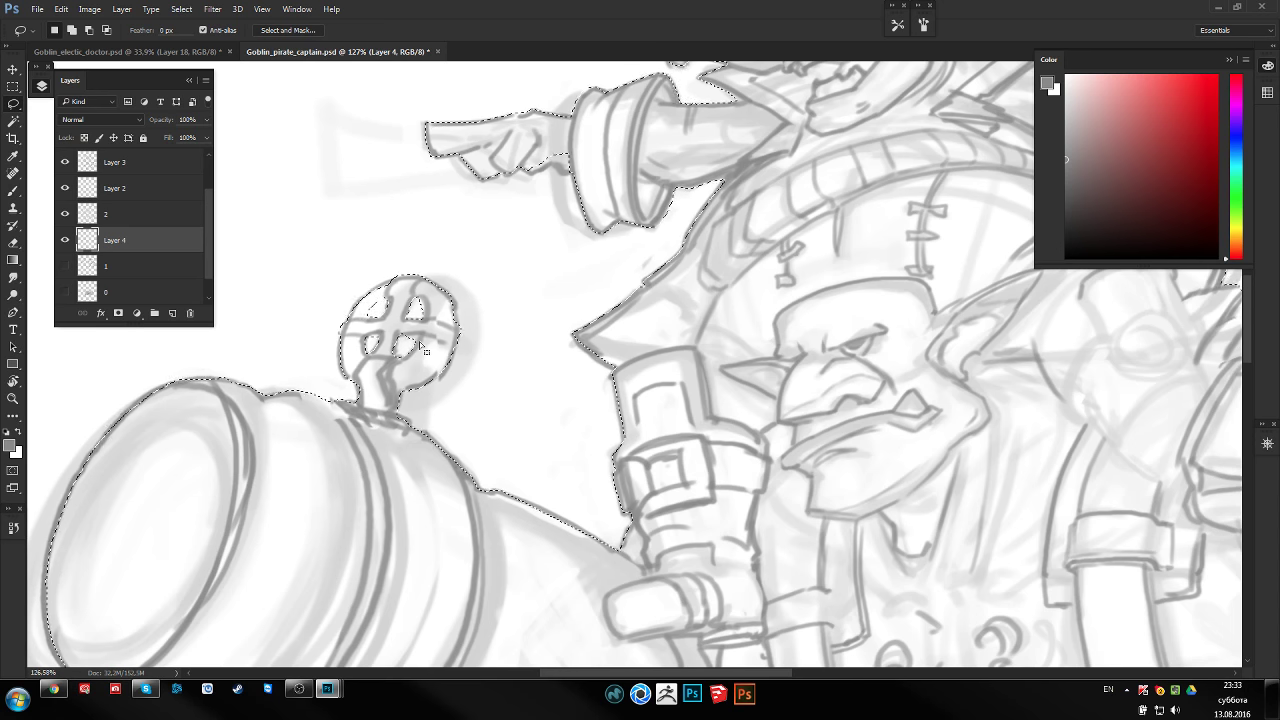
pyautogui.hotkey('ctrl', 'd')
pyautogui.press('z')
pyautogui.moveTo(531, 351); pyautogui.dragTo(509, 346)
pyautogui.moveTo(526, 359); pyautogui.dragTo(577, 361)
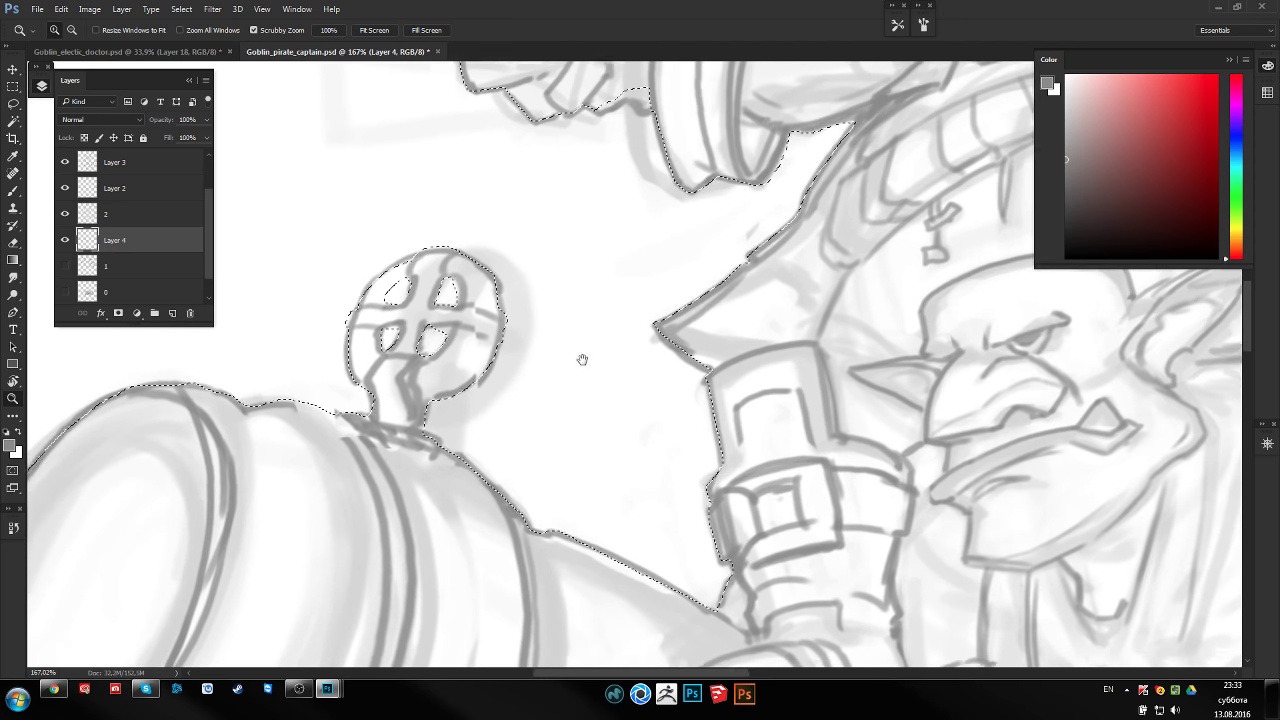
# Trim the selection around the round sight's upper-left hole and top edge, excluding its openings
pyautogui.moveTo(513, 424)
pyautogui.mouseDown()
pyautogui.moveTo(538, 348)
pyautogui.moveTo(566, 348)
pyautogui.mouseUp()
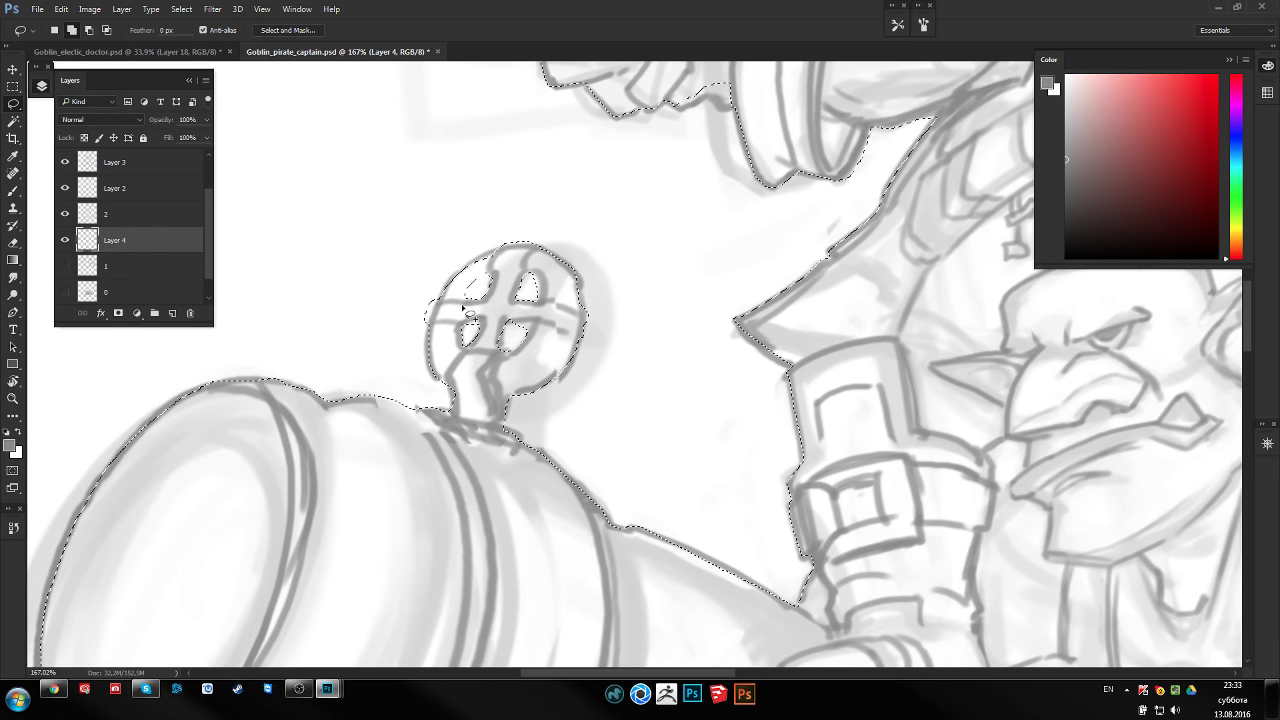
pyautogui.scroll(-2, 470, 313)
pyautogui.scroll(3, 470, 300)
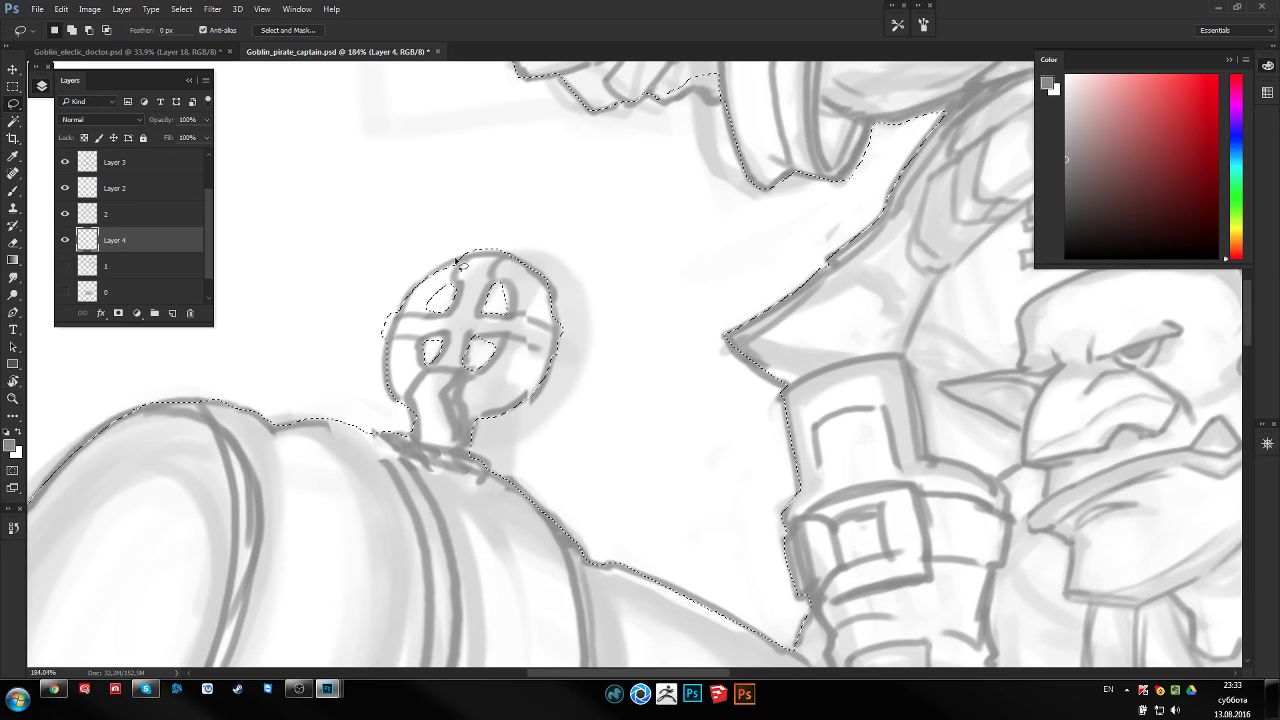
pyautogui.moveTo(458, 262); pyautogui.dragTo(414, 308)
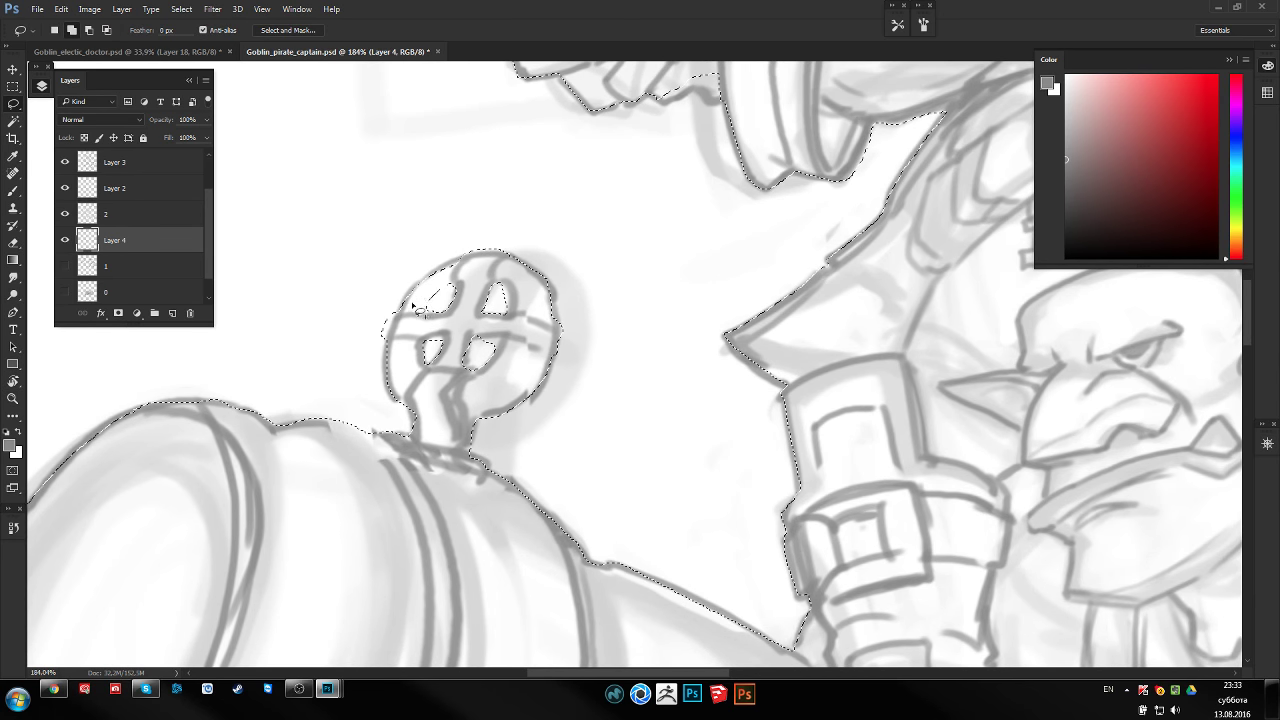
pyautogui.moveTo(447, 268); pyautogui.dragTo(512, 260)
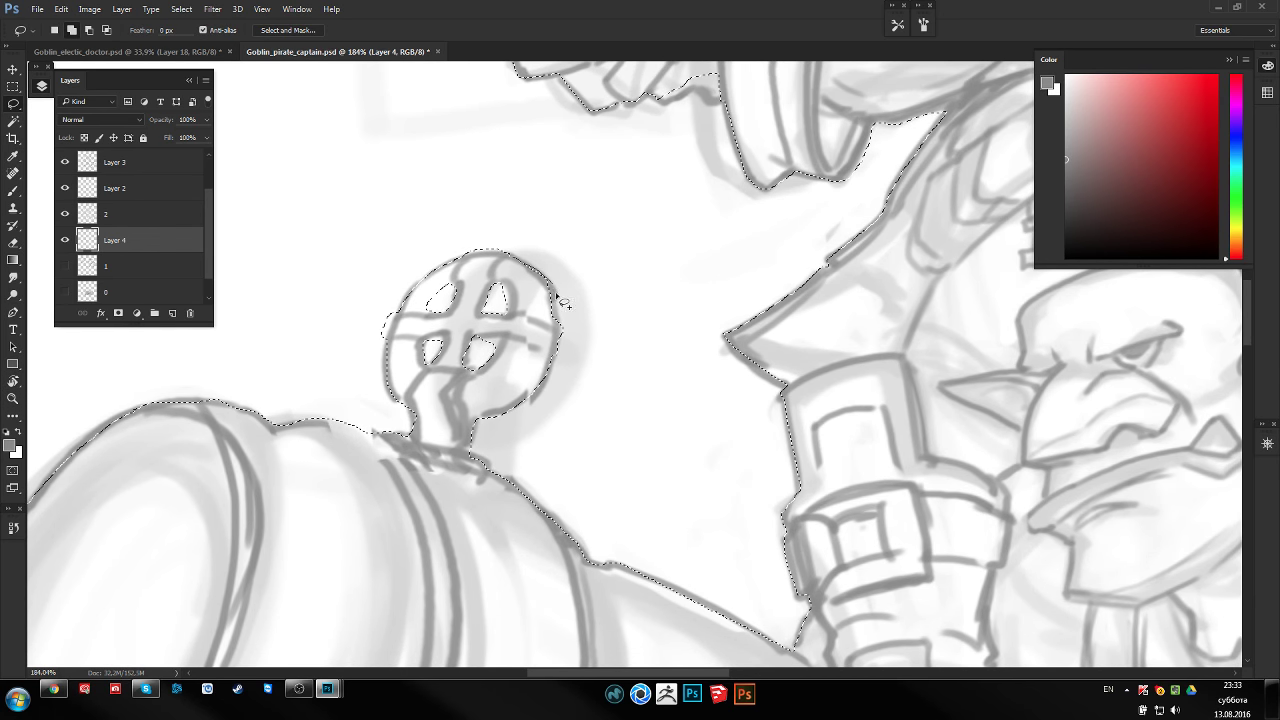
pyautogui.scroll(-3, 586, 289)
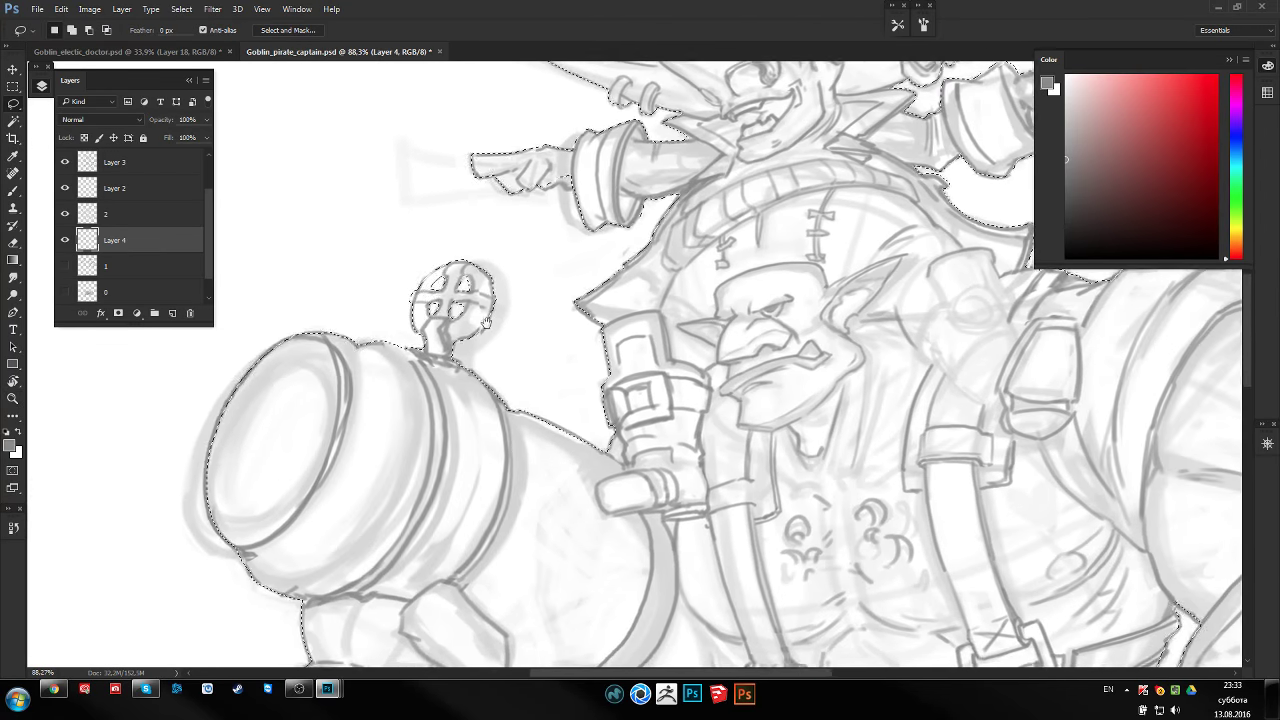
pyautogui.scroll(1, 520, 318)
pyautogui.scroll(2, 543, 314)
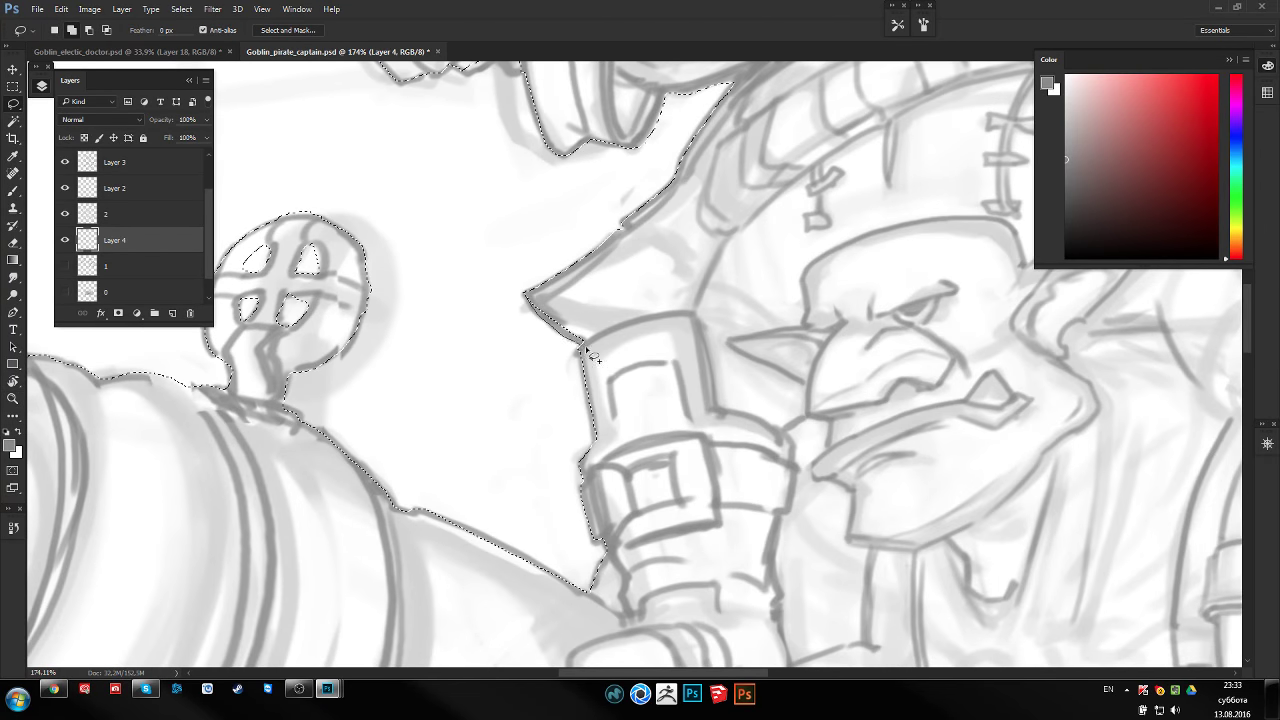
pyautogui.scroll(-1, 591, 353)
pyautogui.scroll(-1, 600, 340)
pyautogui.scroll(-2, 640, 310)
# Show Layer 4's sketch lines and create an empty Layer 5 above it
pyautogui.scroll(-1, 660, 295)
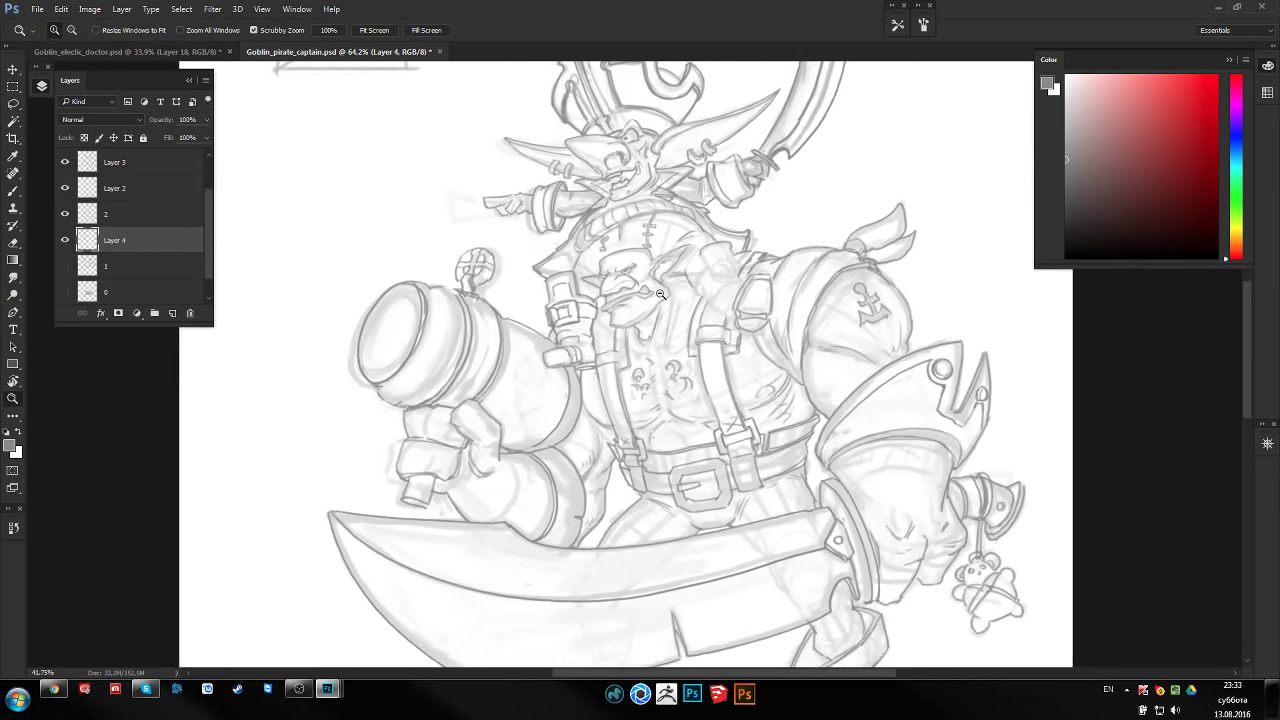
pyautogui.scroll(-1, 662, 300)
pyautogui.scroll(-2, 666, 306)
pyautogui.scroll(-1, 670, 312)
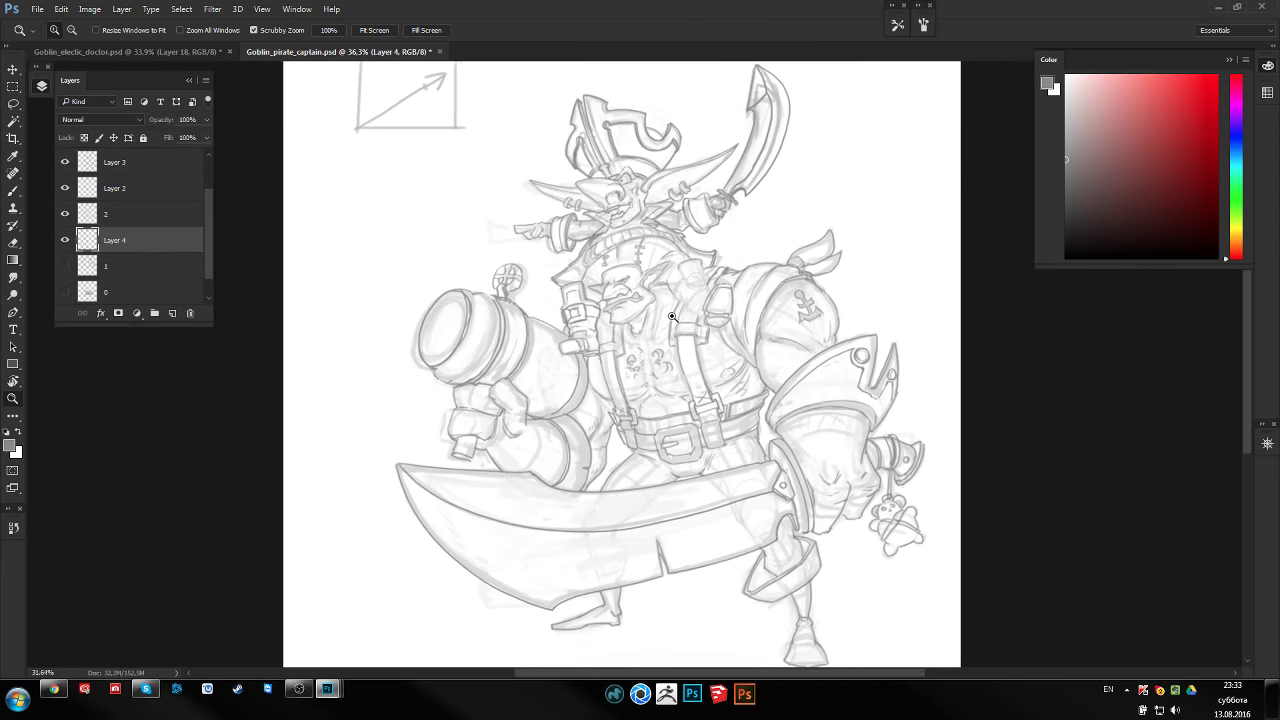
pyautogui.scroll(-2, 660, 335)
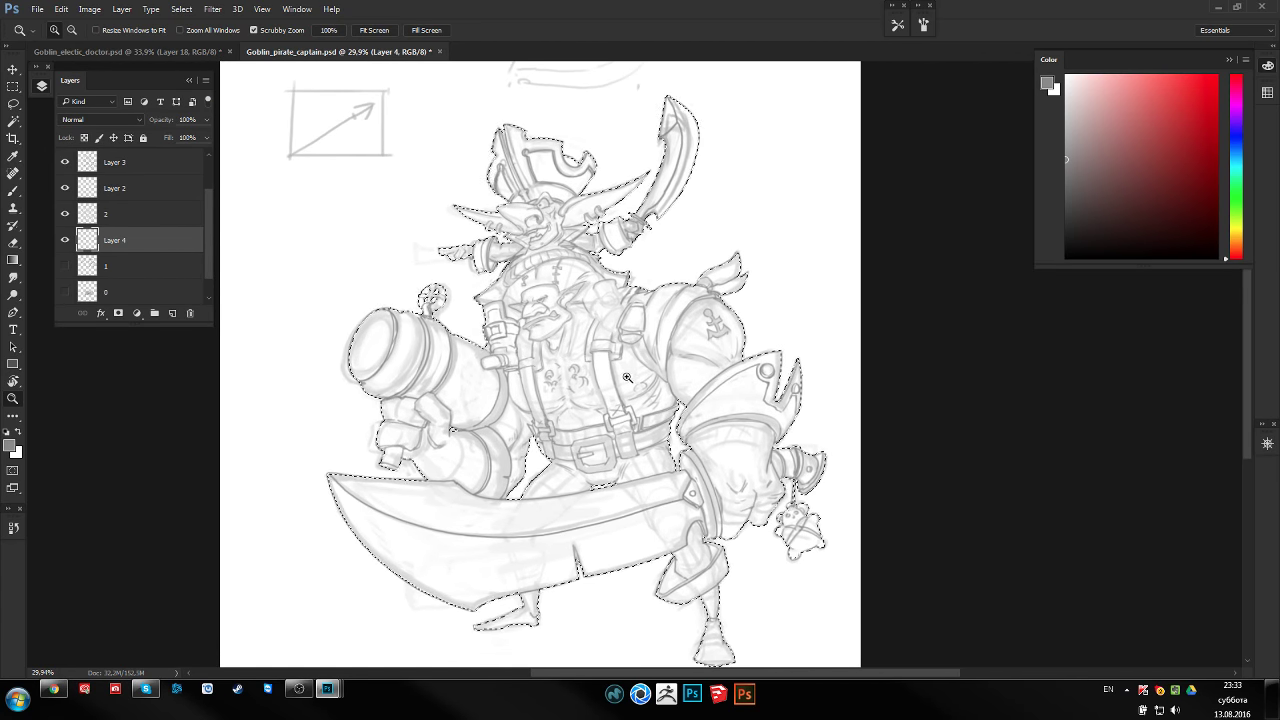
pyautogui.hscroll(1, 620, 383)
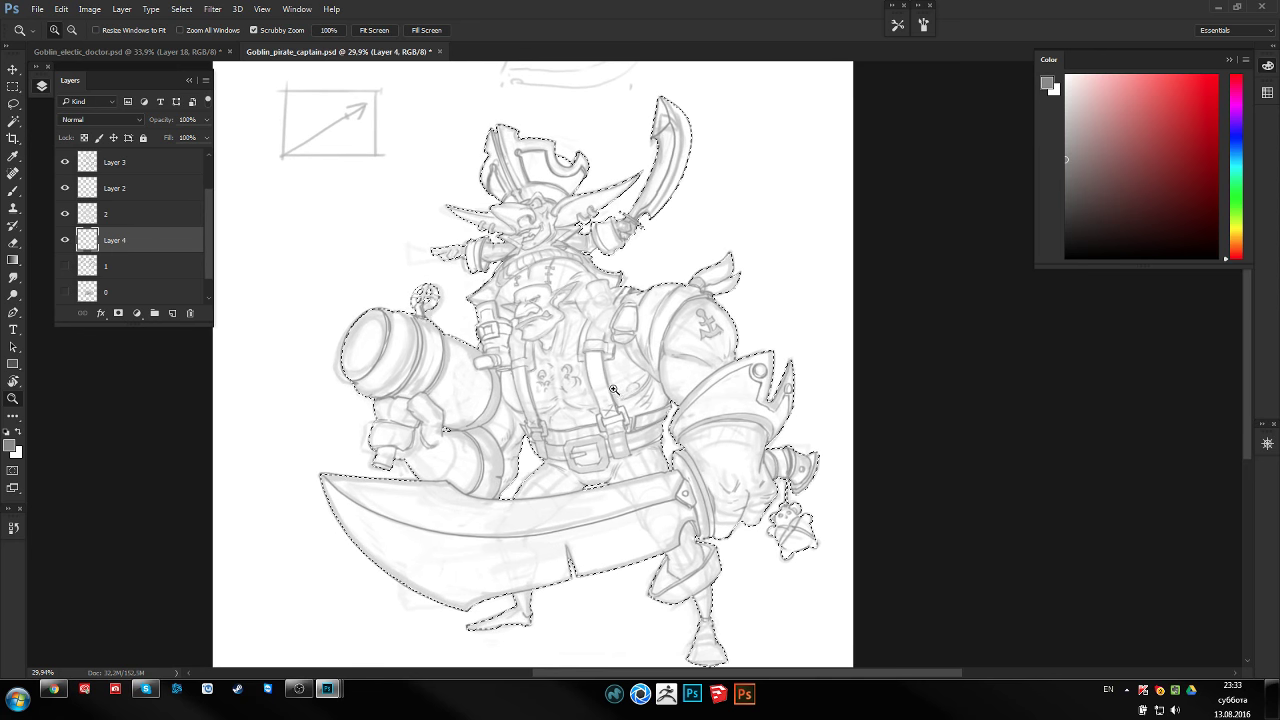
pyautogui.hscroll(-1, 613, 389)
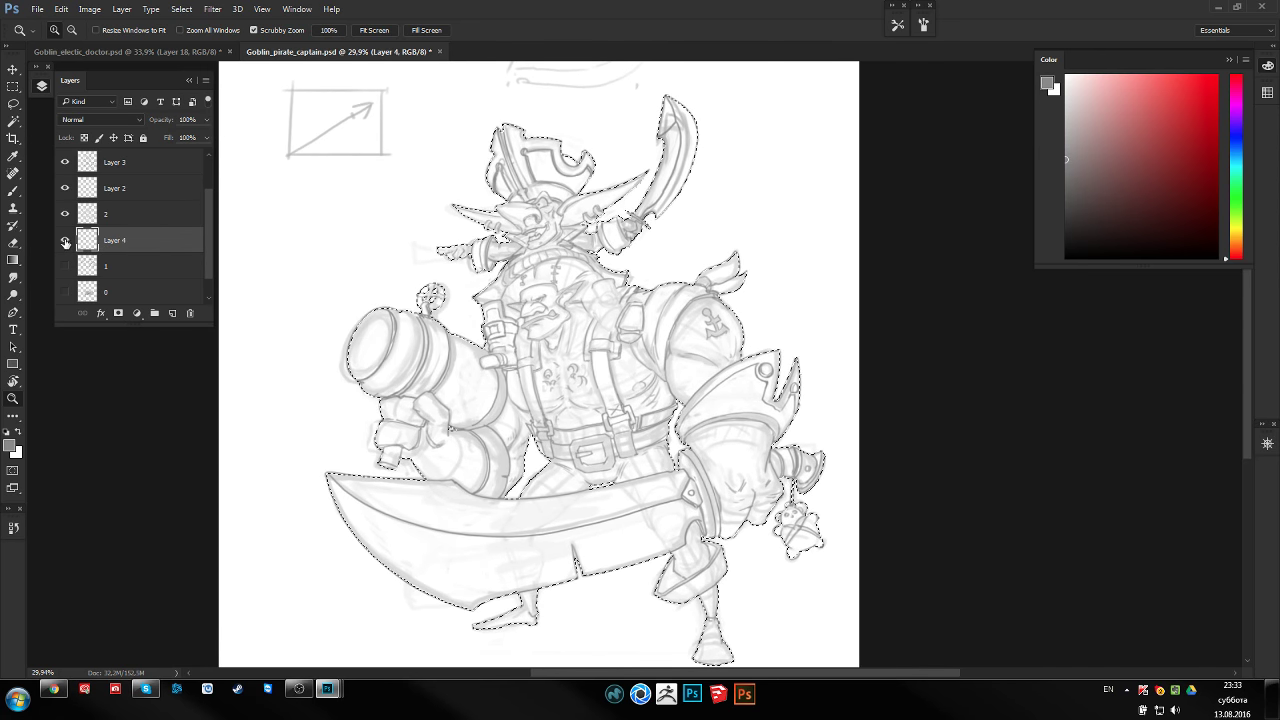
pyautogui.click(65, 241)
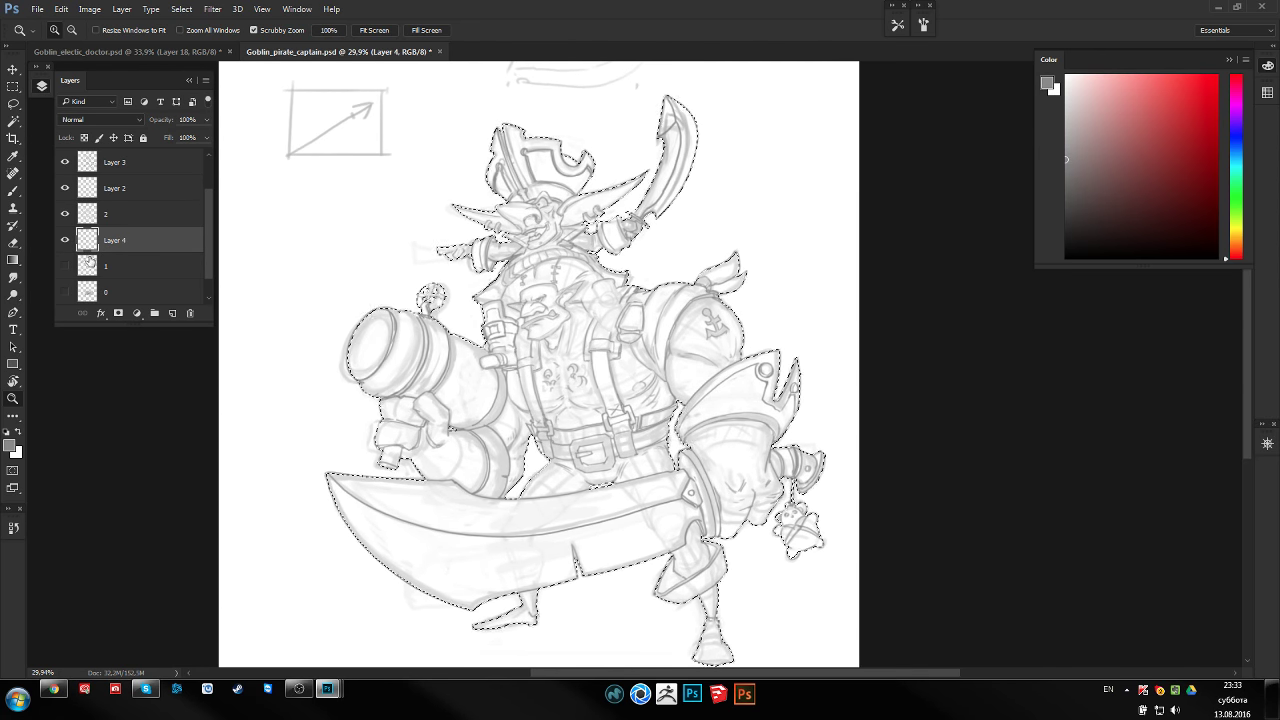
pyautogui.click(172, 313)
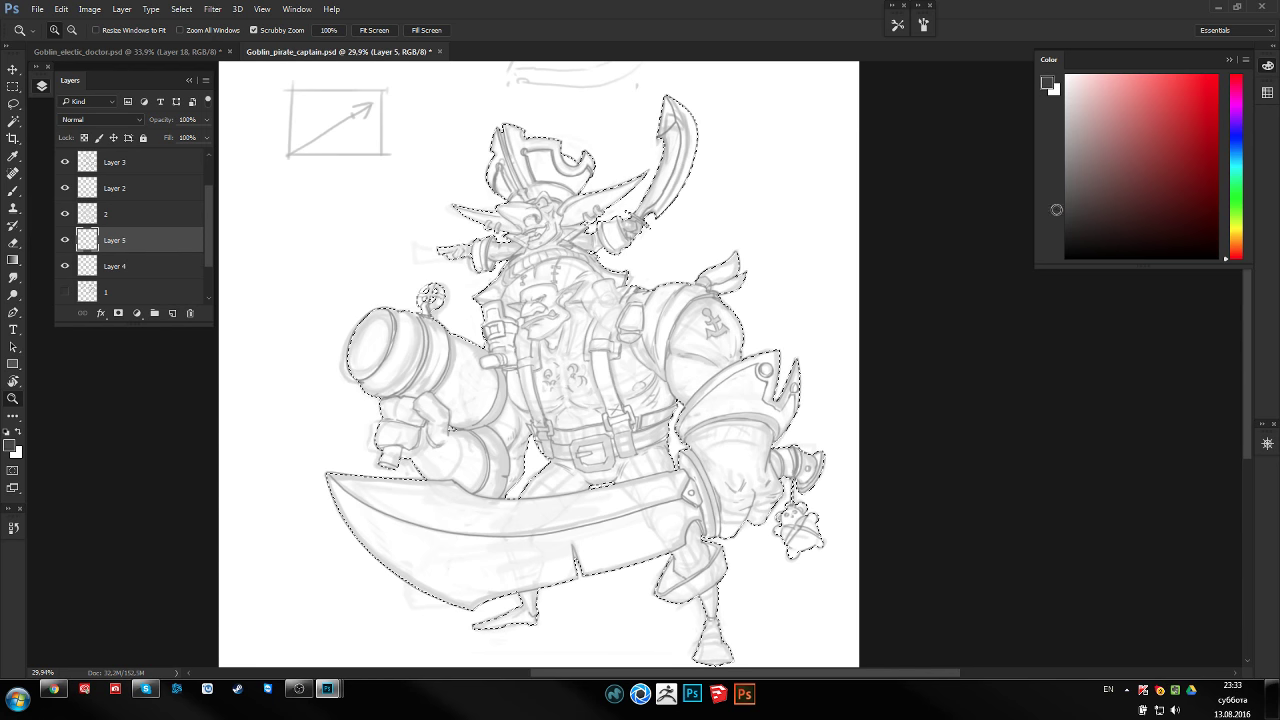
# Fill the selected figure on Layer 5 with a light grey gradient, then deselect
pyautogui.click(1066, 214)
pyautogui.press('g')
pyautogui.moveTo(560, 180); pyautogui.dragTo(254, 309)
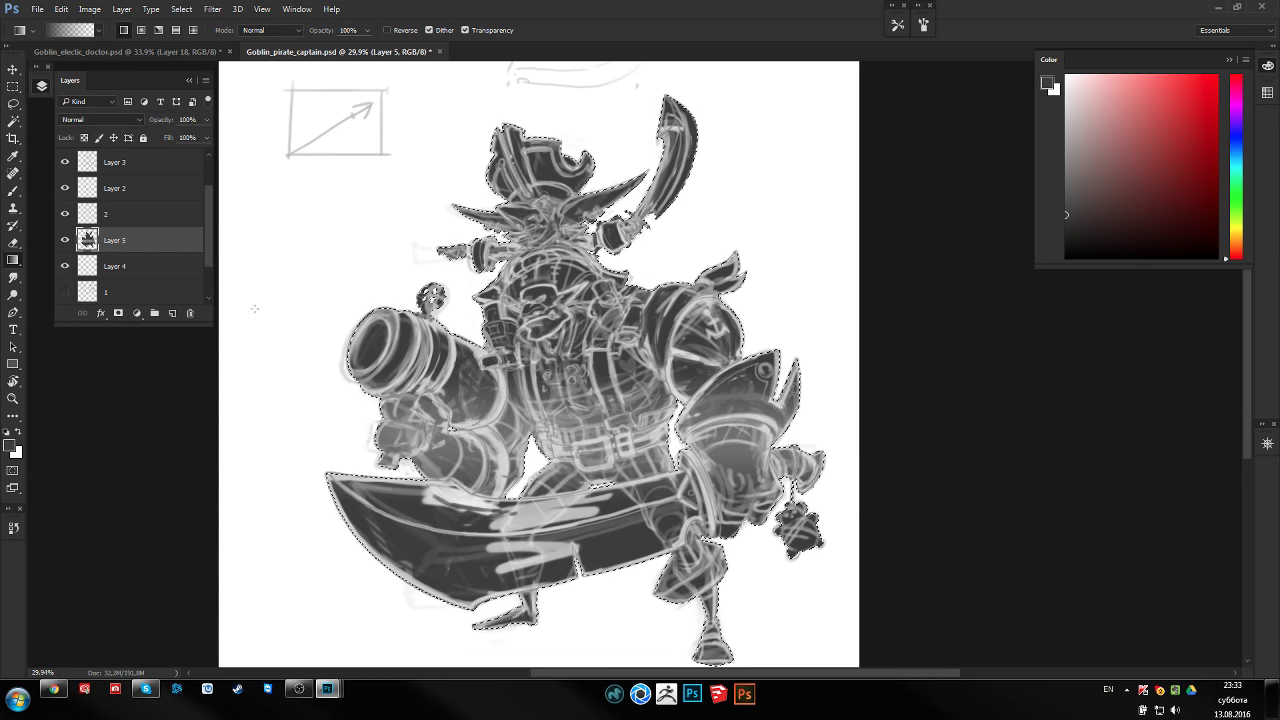
pyautogui.click(1066, 94)
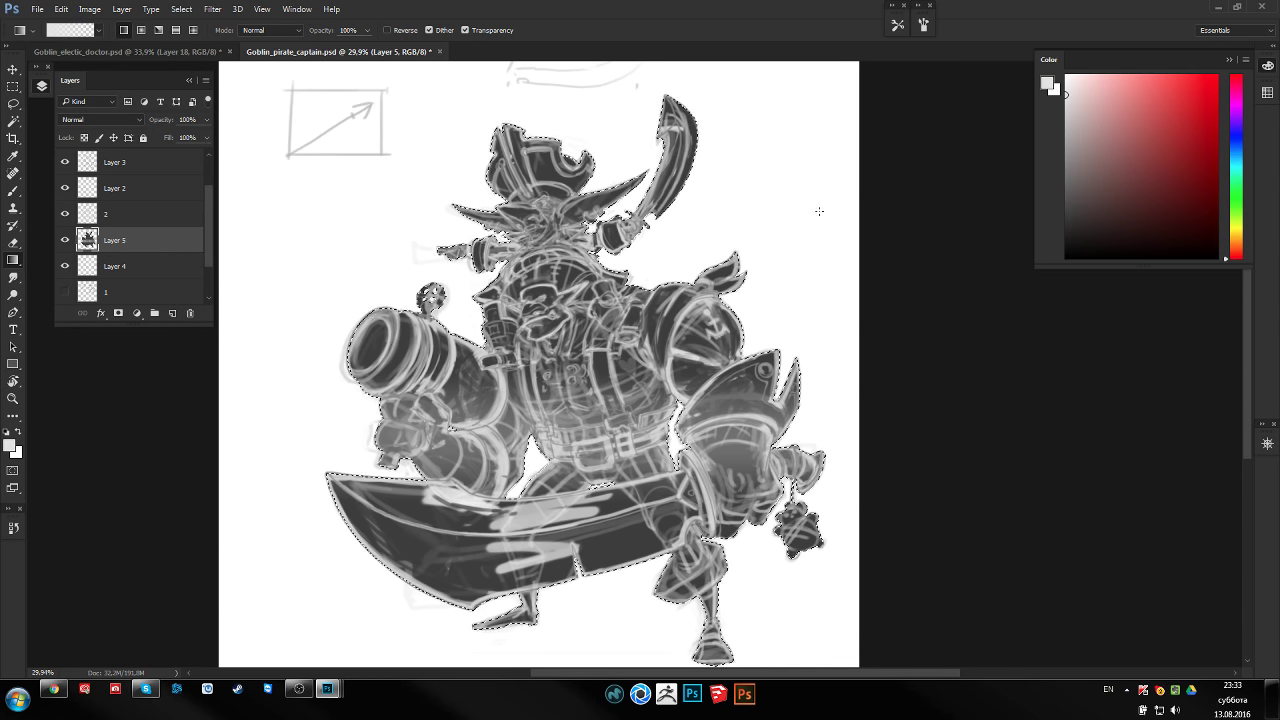
pyautogui.moveTo(558, 350); pyautogui.dragTo(563, 530)
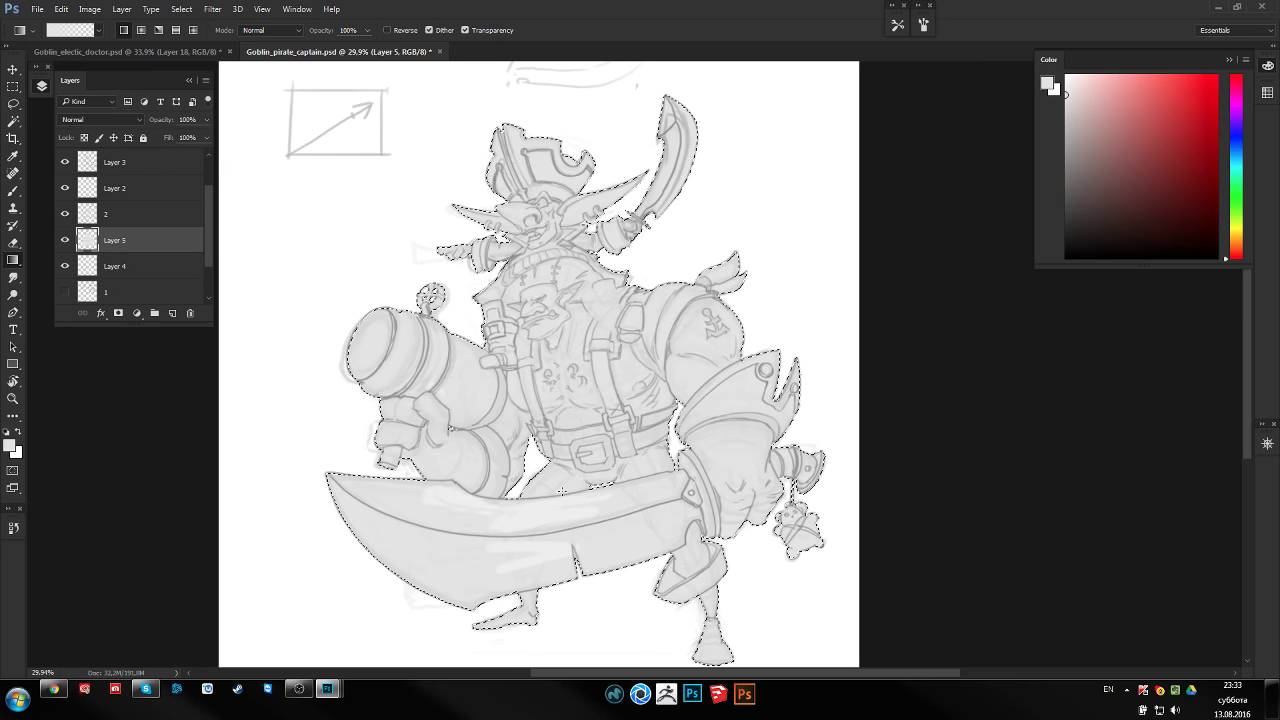
pyautogui.hotkey('ctrl', 'd')
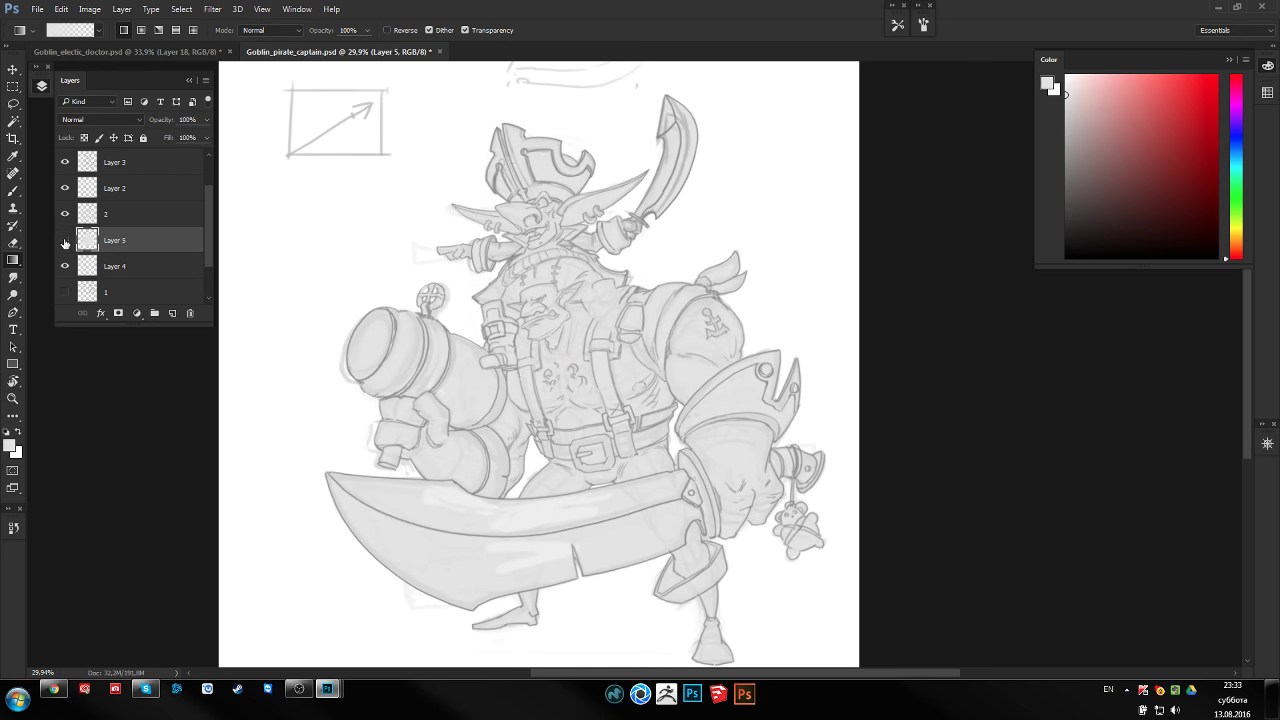
pyautogui.click(65, 241)
pyautogui.click(65, 241)
# Move Layer 5 below Layer 4 and raise its Hue/Saturation Lightness by +26
pyautogui.moveTo(185, 243)
pyautogui.mouseDown()
pyautogui.moveTo(180, 268)
pyautogui.moveTo(209, 291)
pyautogui.mouseUp()
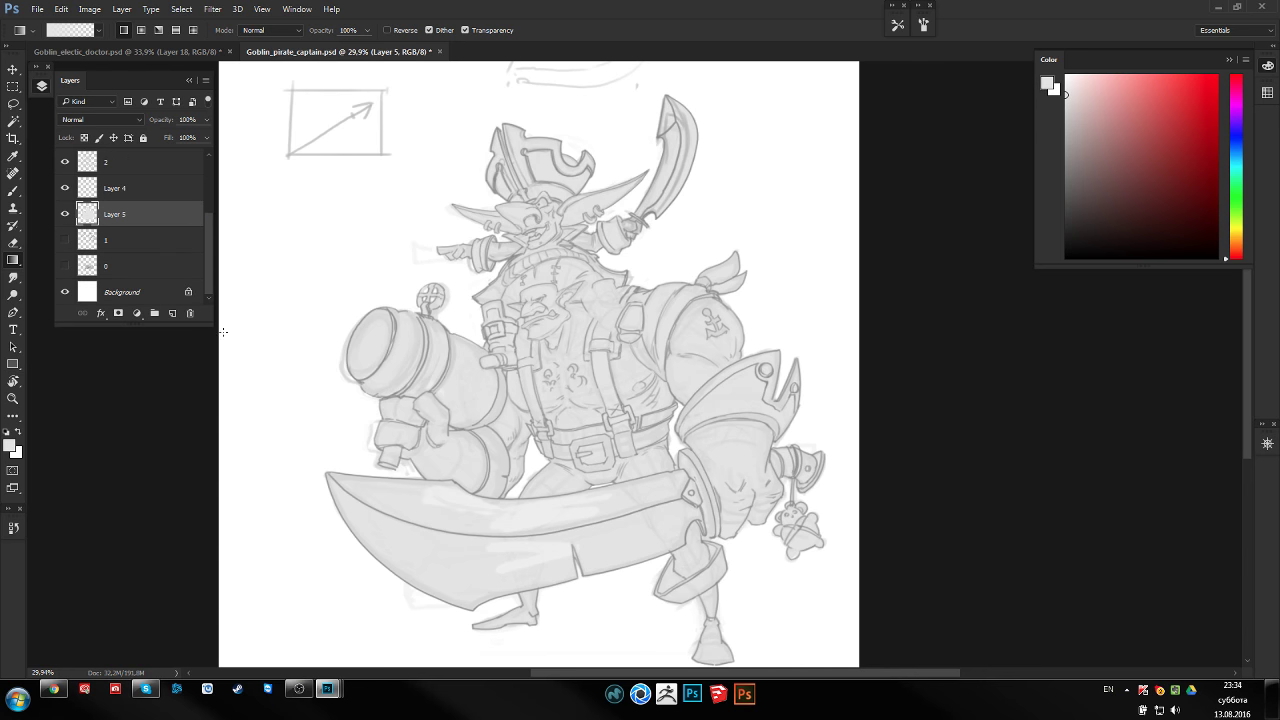
pyautogui.hotkey('ctrl', 'u')
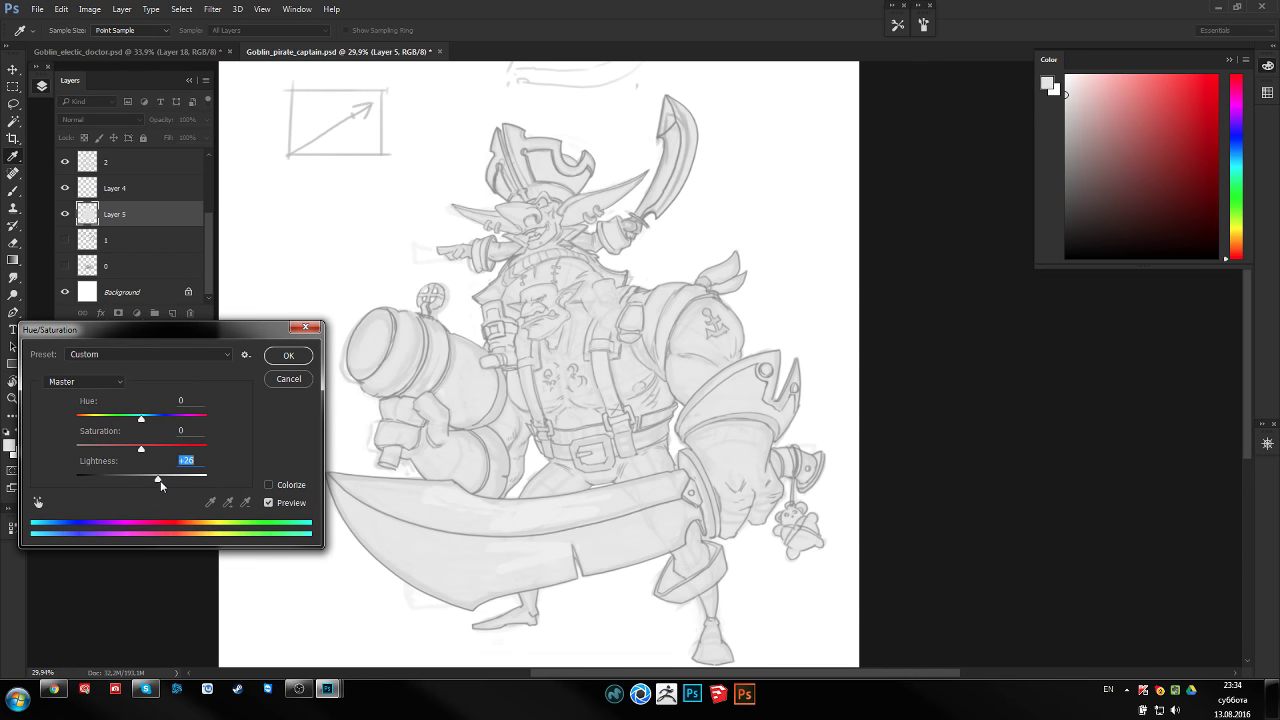
pyautogui.moveTo(139, 474); pyautogui.dragTo(178, 477)
pyautogui.click(279, 359)
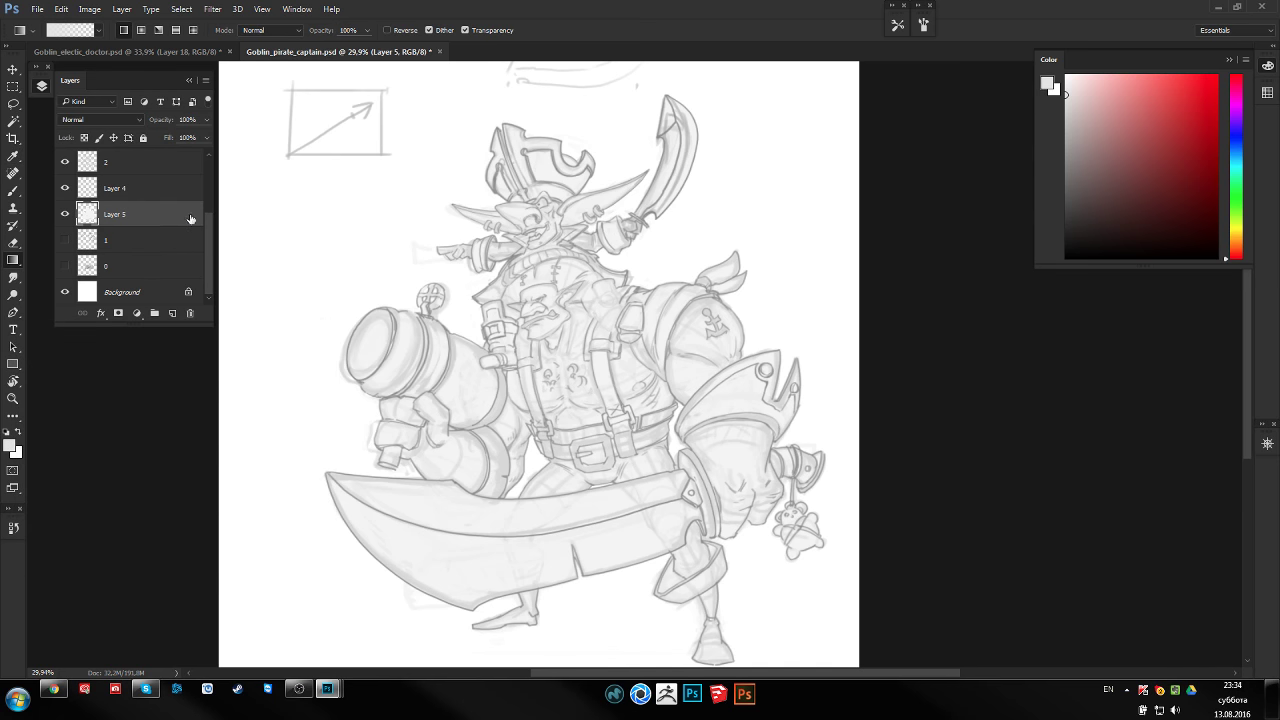
pyautogui.moveTo(180, 213); pyautogui.dragTo(212, 178)
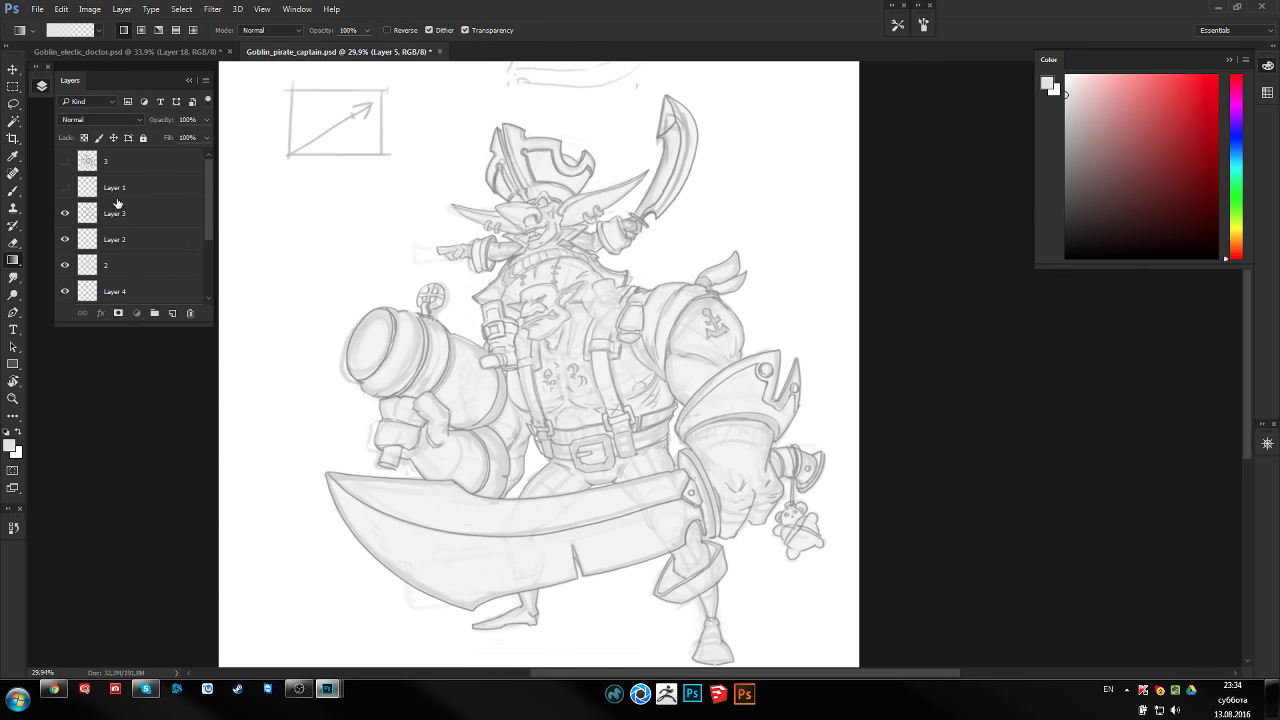
pyautogui.moveTo(197, 250); pyautogui.dragTo(207, 256)
# Add a Multiply layer with grey gradients clipped to Layer 5's figure selection, then deselect
pyautogui.keyDown('ctrl'); pyautogui.click(86, 280); pyautogui.keyUp('ctrl')
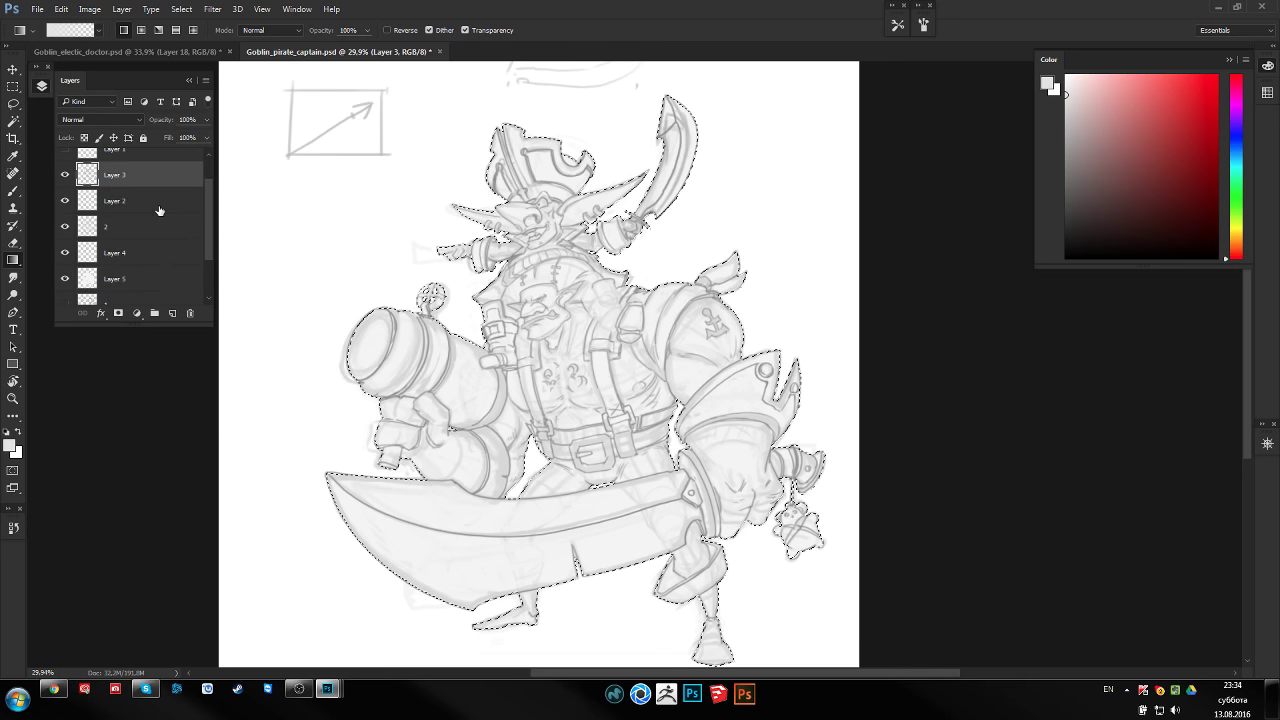
pyautogui.click(172, 313)
pyautogui.click(100, 119)
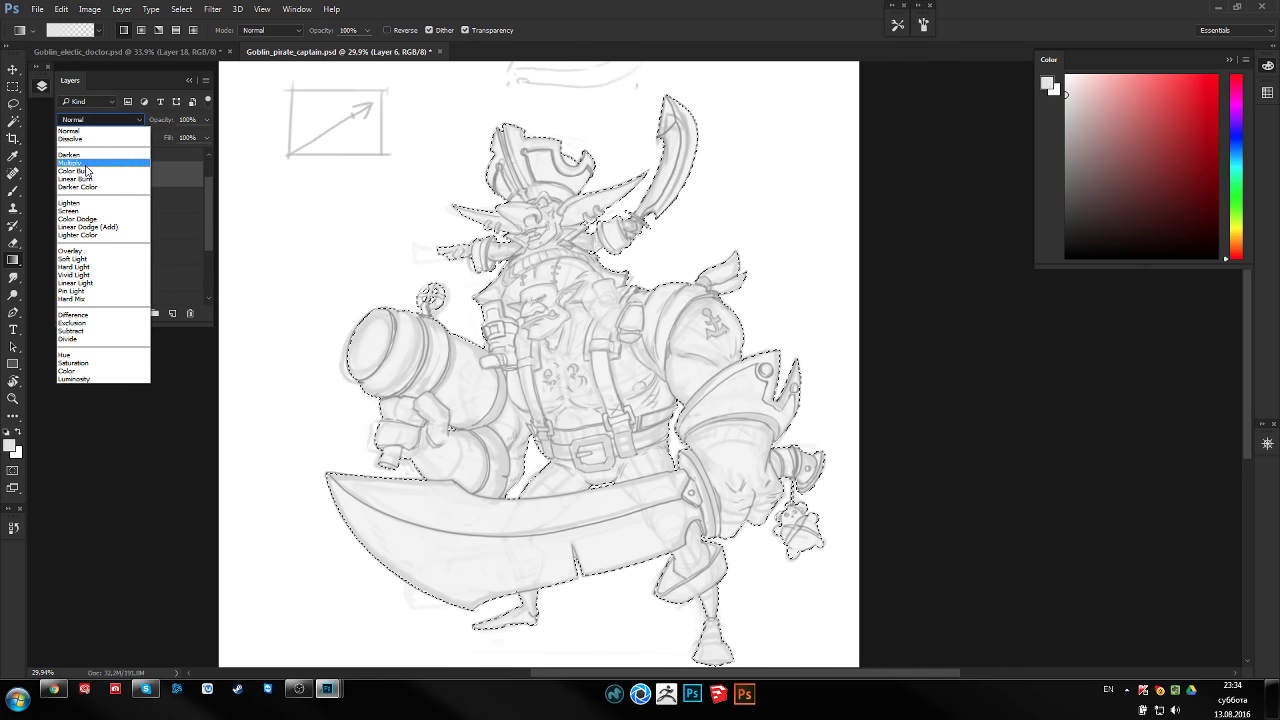
pyautogui.click(90, 163)
pyautogui.moveTo(577, 342)
pyautogui.mouseDown()
pyautogui.moveTo(569, 322)
pyautogui.moveTo(566, 481)
pyautogui.mouseUp()
pyautogui.moveTo(574, 306); pyautogui.dragTo(566, 481)
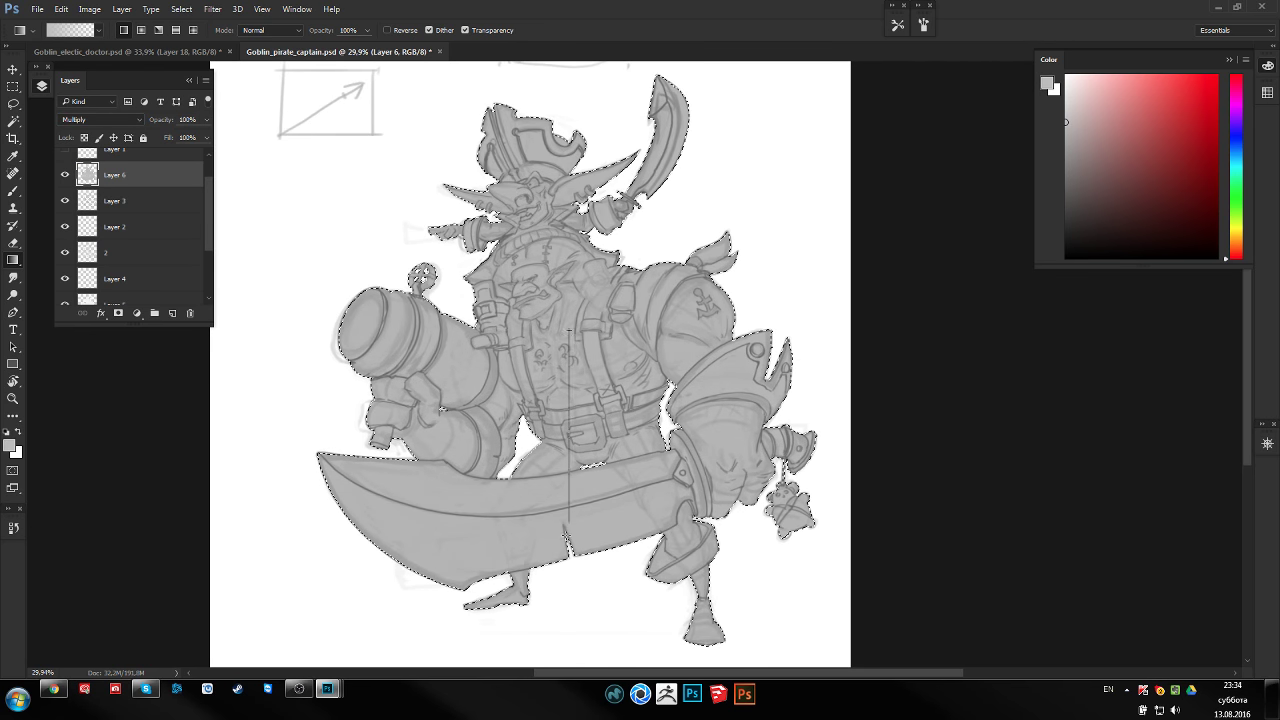
pyautogui.moveTo(572, 300); pyautogui.dragTo(570, 538)
pyautogui.hotkey('ctrl', 'd')
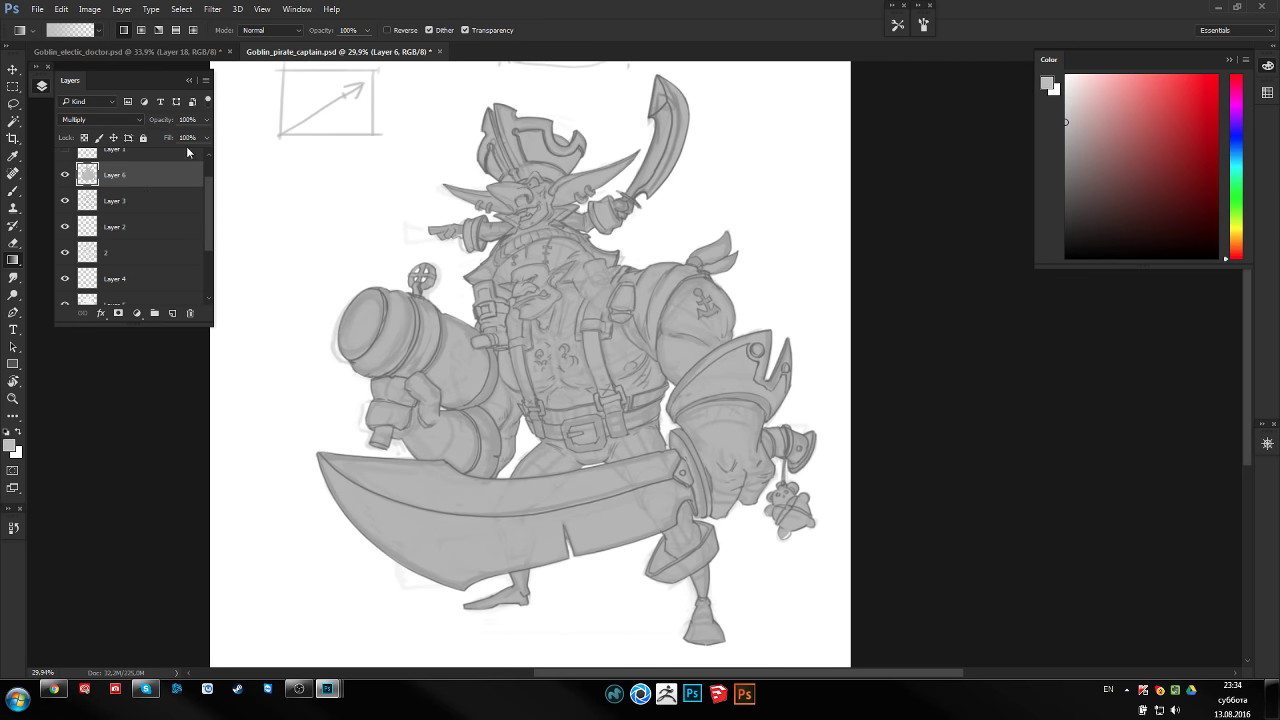
# Check Layer 6's fill and Hue/Saturation settings, leaving them unchanged
pyautogui.click(206, 137)
pyautogui.click(156, 182)
pyautogui.hotkey('ctrl', 'u')
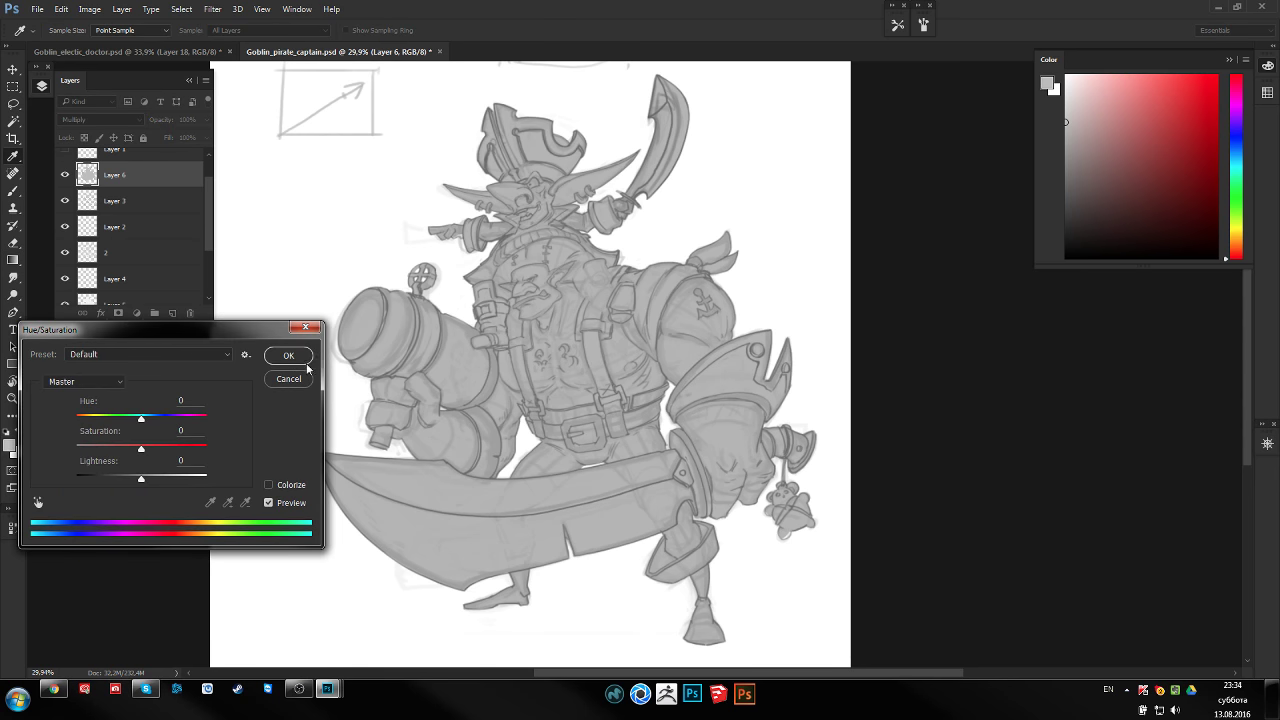
pyautogui.click(293, 380)
# Duplicate Layer 6 and lower the copy's Hue/Saturation lightness to darken it
pyautogui.hotkey('ctrl', 'j')
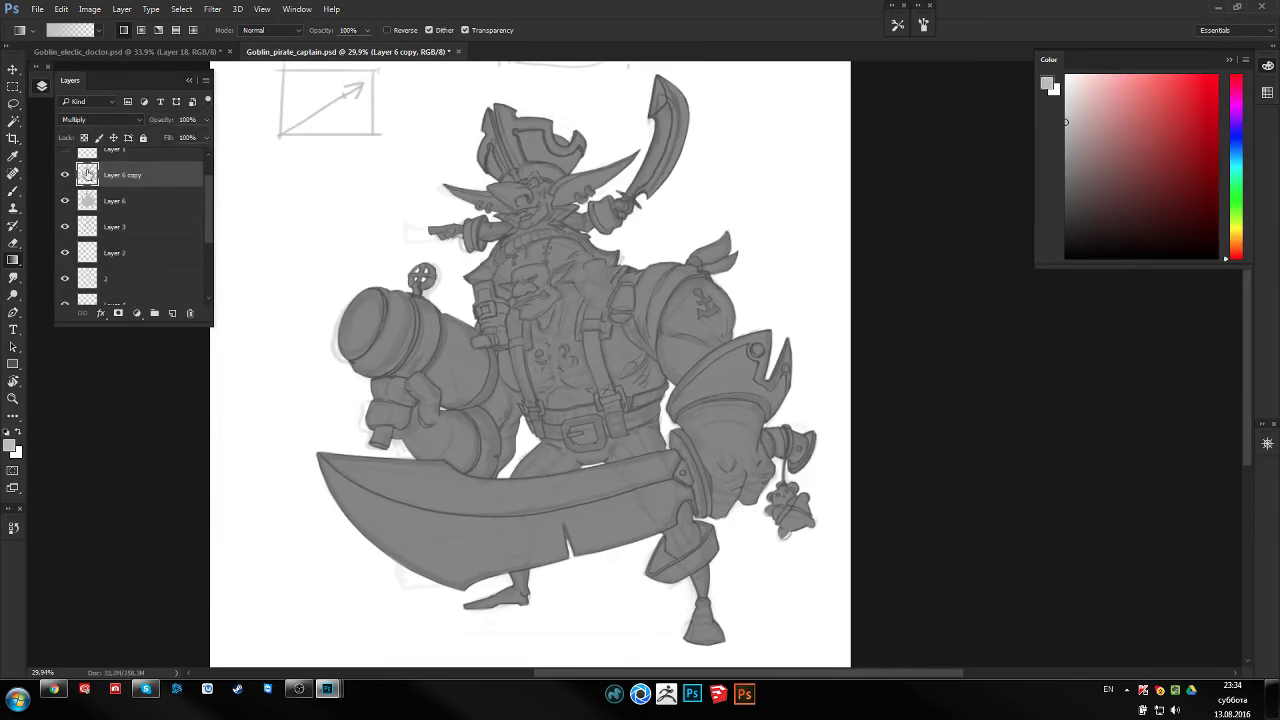
pyautogui.click(121, 119)
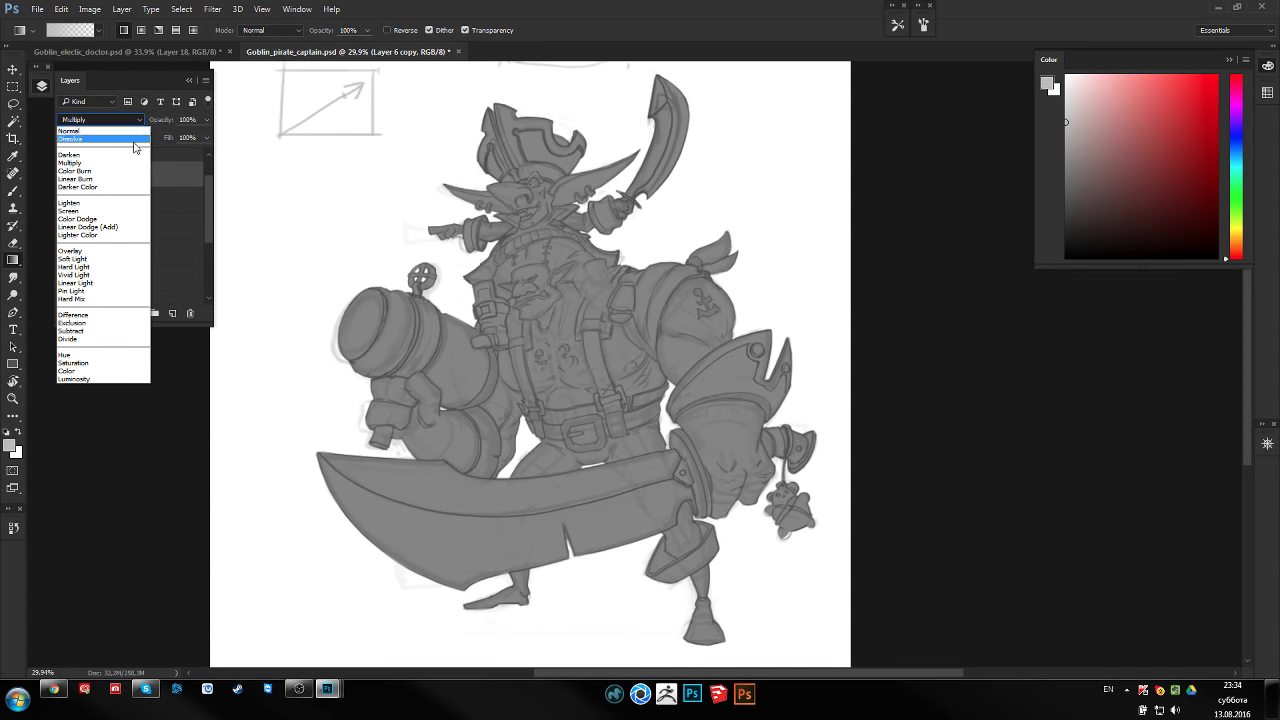
pyautogui.click(197, 180)
pyautogui.click(66, 176)
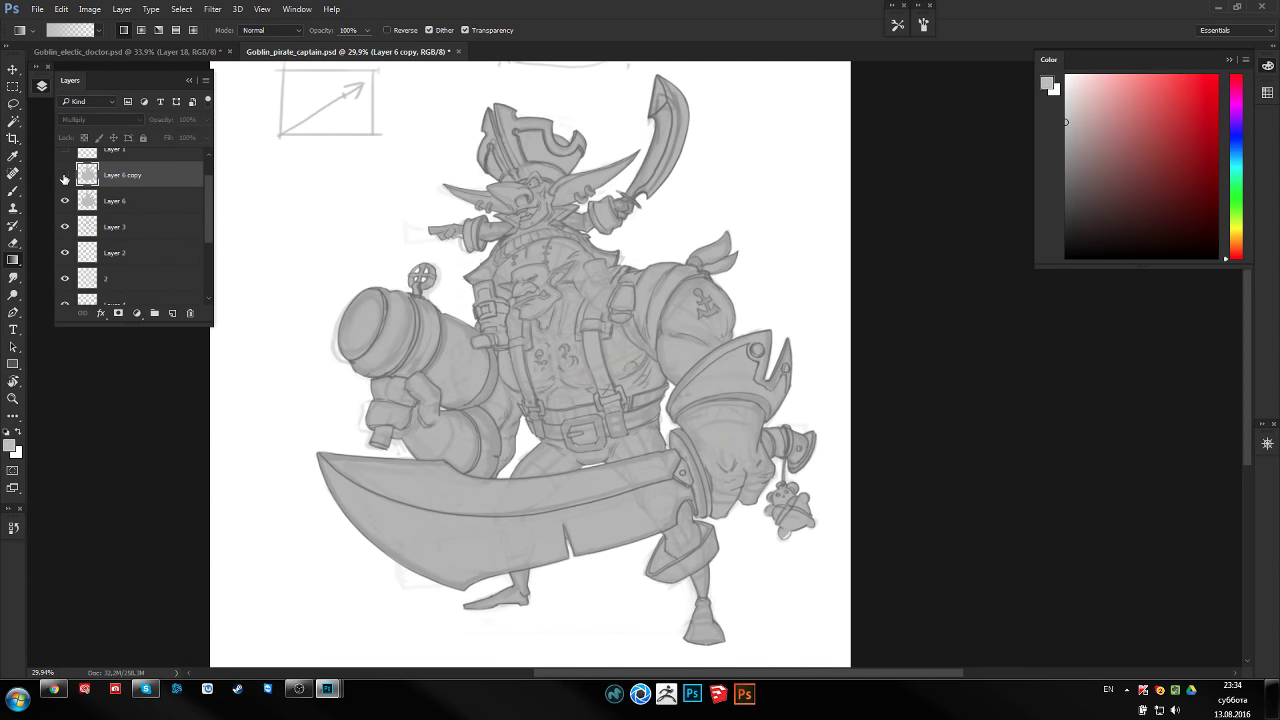
pyautogui.hotkey('ctrl', 'u')
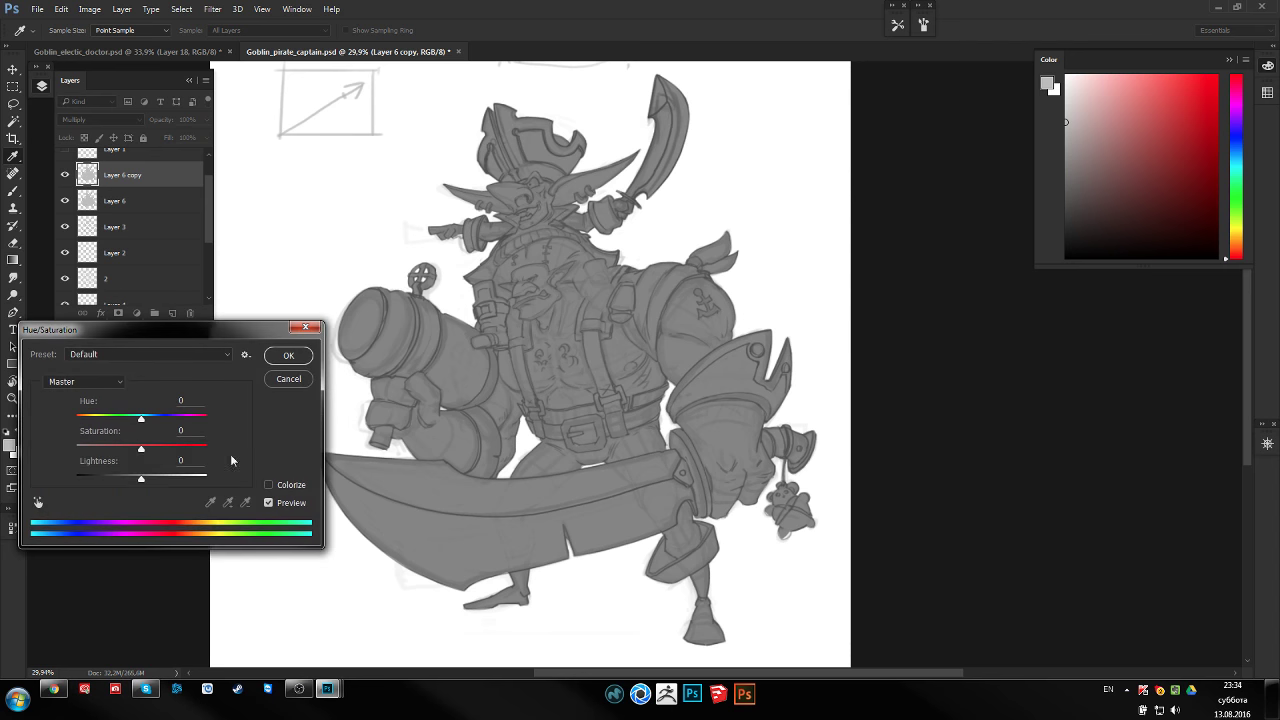
pyautogui.moveTo(140, 481); pyautogui.dragTo(129, 481)
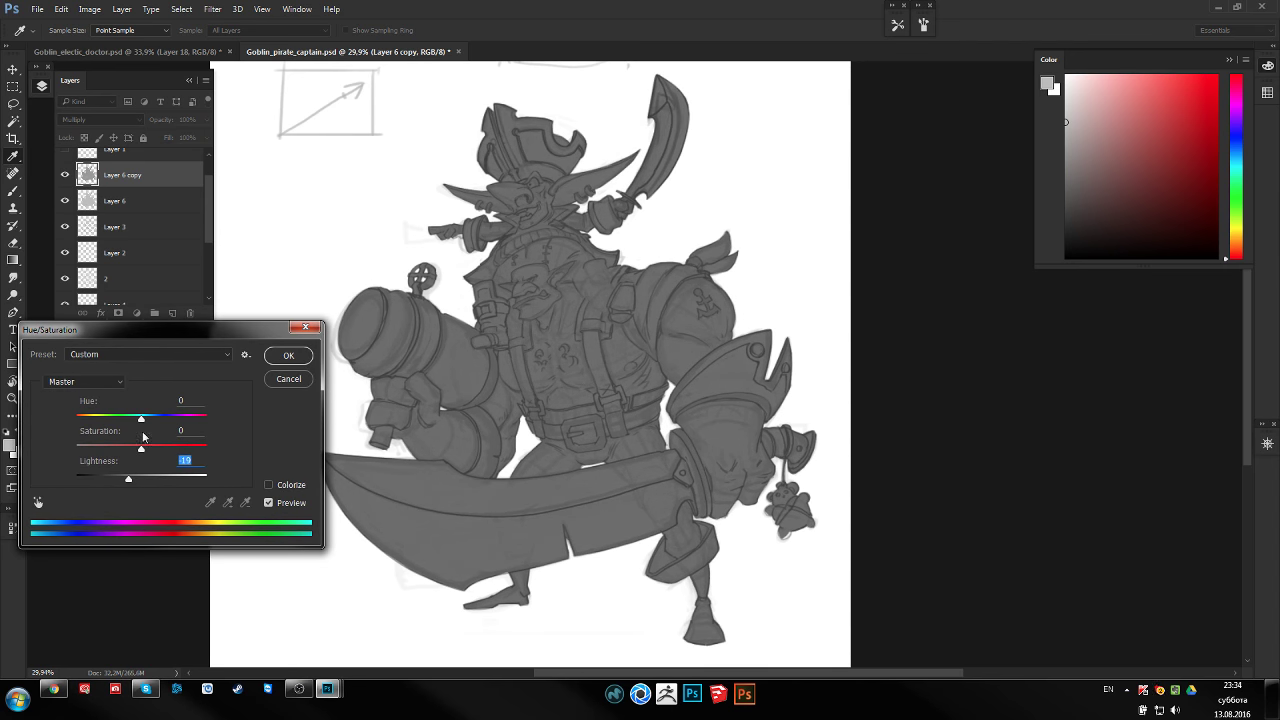
pyautogui.click(288, 355)
pyautogui.press('g')
pyautogui.scroll(5, 440, 310)
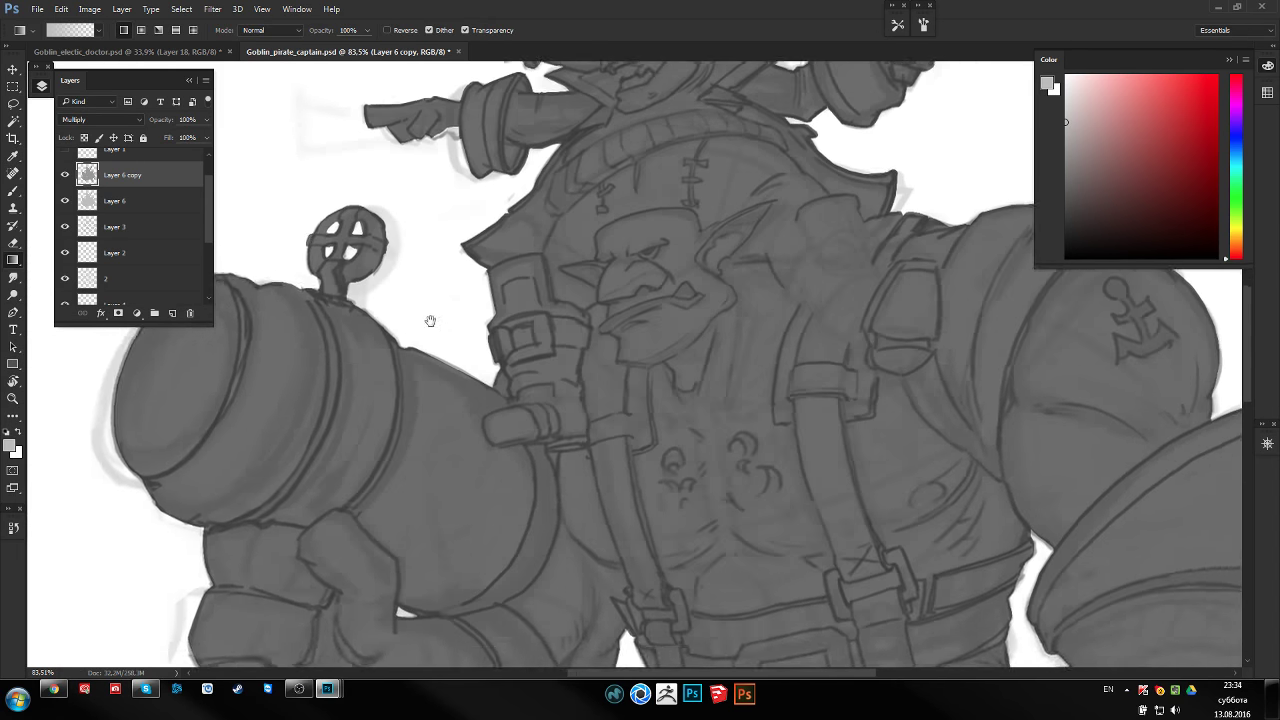
# Lasso around the big goblin's face, from the chin and jaw up over the head
pyautogui.scroll(3, 430, 320)
pyautogui.press('l')
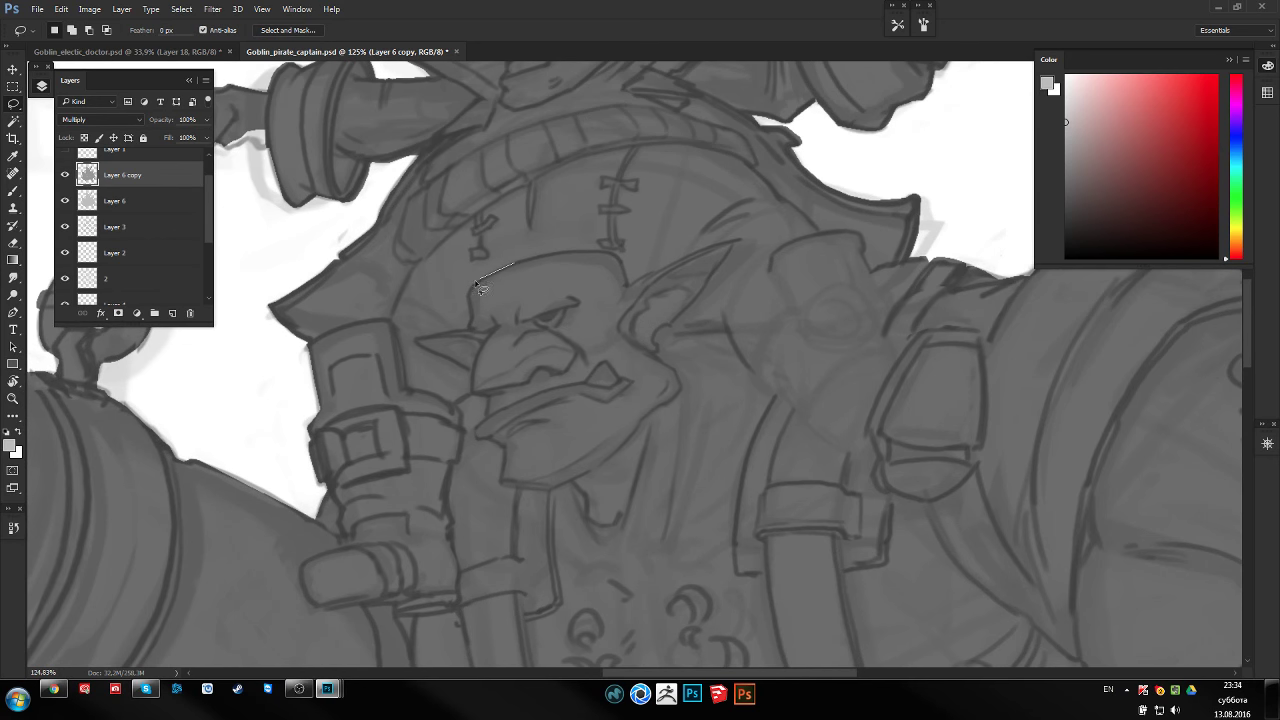
pyautogui.moveTo(476, 283); pyautogui.dragTo(418, 342)
pyautogui.moveTo(489, 438); pyautogui.dragTo(505, 460)
pyautogui.moveTo(578, 484); pyautogui.dragTo(610, 462)
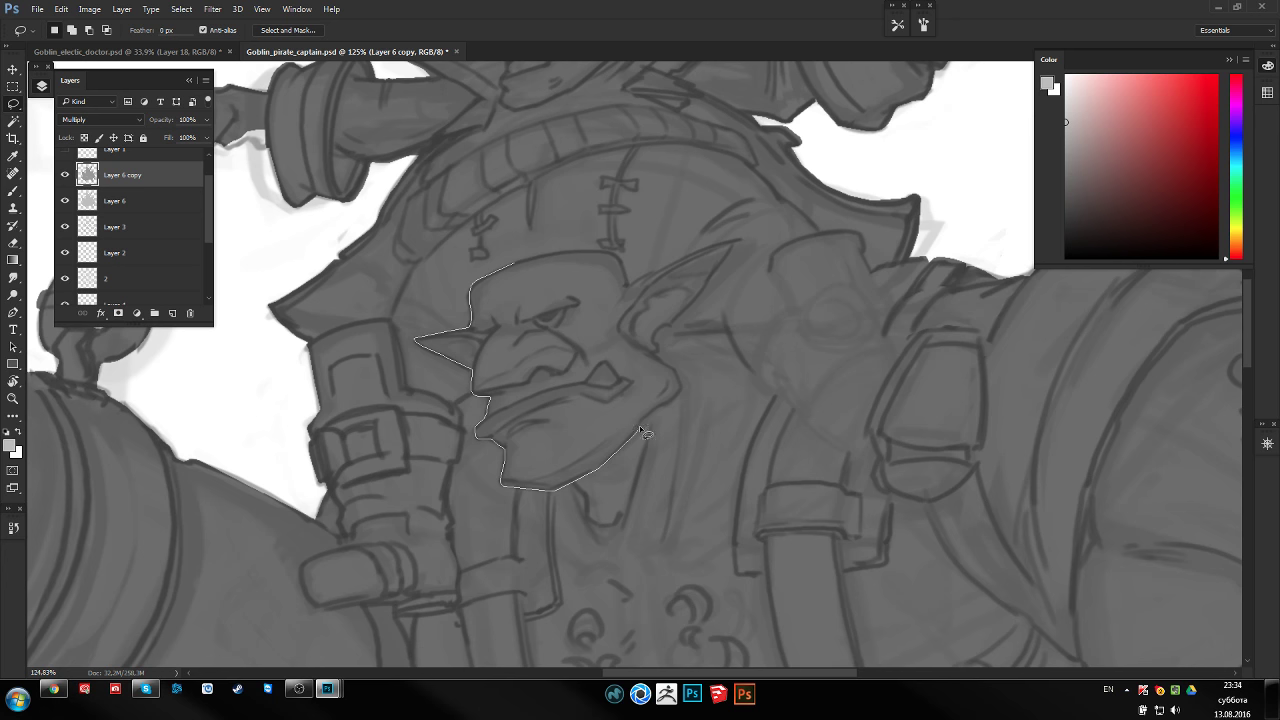
pyautogui.moveTo(671, 405)
pyautogui.mouseDown()
pyautogui.moveTo(672, 333)
pyautogui.moveTo(738, 240)
pyautogui.moveTo(708, 253)
pyautogui.mouseUp()
pyautogui.moveTo(609, 257)
pyautogui.mouseDown()
pyautogui.moveTo(545, 262)
pyautogui.moveTo(521, 279)
pyautogui.mouseUp()
pyautogui.scroll(-2, 521, 279)
pyautogui.scroll(-1, 494, 308)
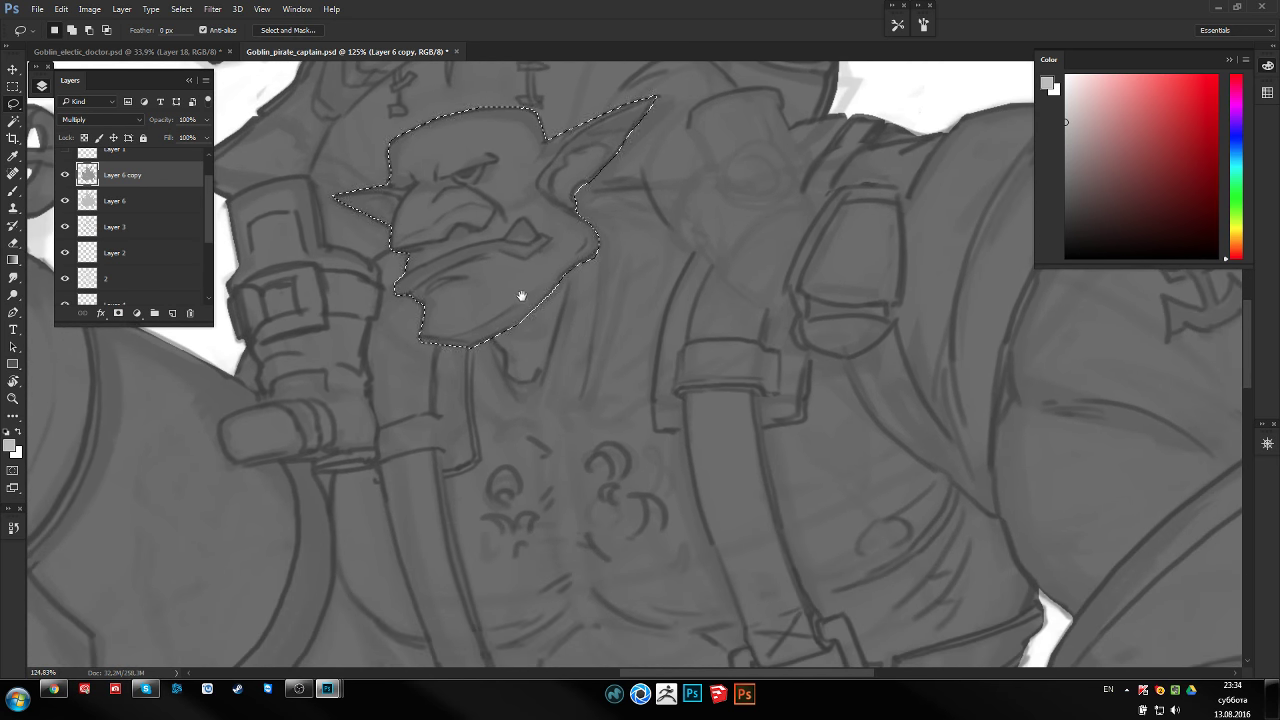
pyautogui.scroll(3, 520, 300)
pyautogui.scroll(3, 518, 409)
pyautogui.scroll(3, 545, 445)
# Add the small goblin's head and ear to the lasso, delete the shading, and zoom out
pyautogui.moveTo(541, 439); pyautogui.dragTo(589, 509)
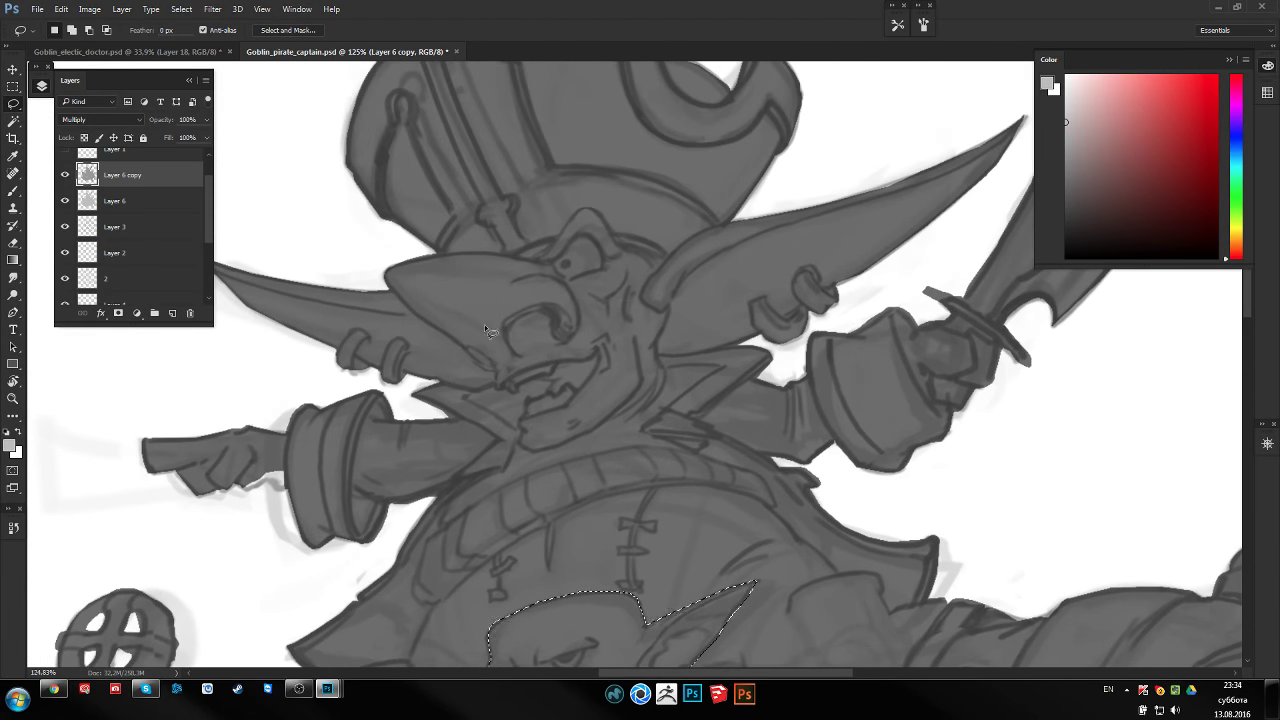
pyautogui.moveTo(382, 282)
pyautogui.mouseDown()
pyautogui.moveTo(440, 263)
pyautogui.moveTo(516, 263)
pyautogui.mouseUp()
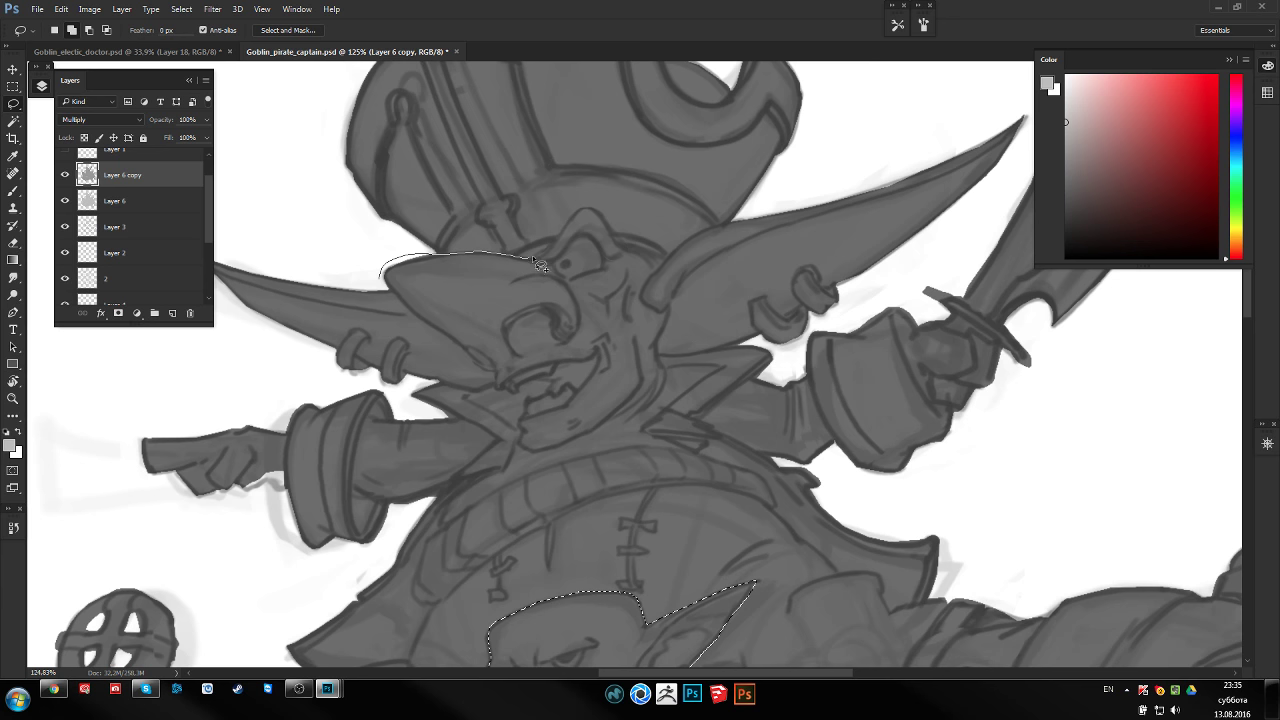
pyautogui.moveTo(535, 259)
pyautogui.mouseDown()
pyautogui.moveTo(605, 211)
pyautogui.moveTo(635, 255)
pyautogui.moveTo(662, 266)
pyautogui.mouseUp()
pyautogui.moveTo(722, 222)
pyautogui.mouseDown()
pyautogui.moveTo(906, 132)
pyautogui.moveTo(1040, 140)
pyautogui.moveTo(849, 290)
pyautogui.moveTo(800, 285)
pyautogui.mouseUp()
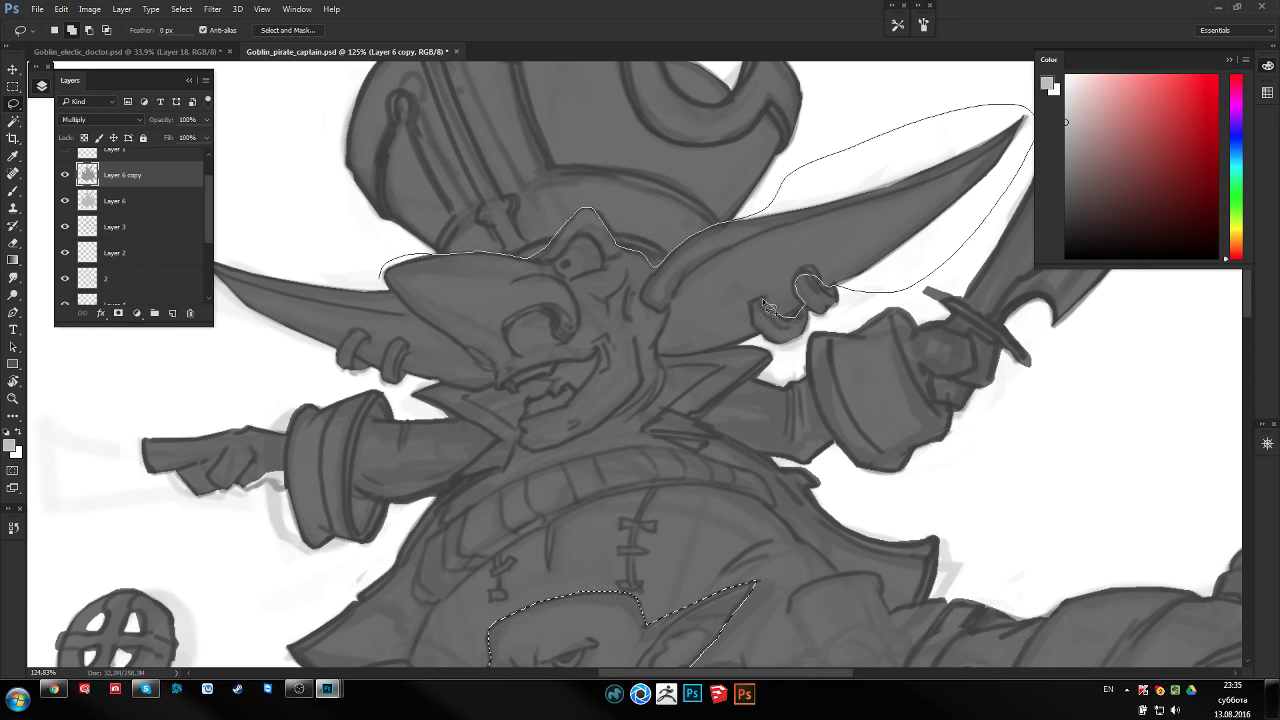
pyautogui.moveTo(757, 338)
pyautogui.mouseDown()
pyautogui.moveTo(708, 350)
pyautogui.moveTo(617, 424)
pyautogui.mouseUp()
pyautogui.moveTo(549, 392)
pyautogui.mouseDown()
pyautogui.moveTo(410, 388)
pyautogui.moveTo(406, 352)
pyautogui.moveTo(388, 372)
pyautogui.moveTo(245, 325)
pyautogui.moveTo(215, 212)
pyautogui.moveTo(338, 234)
pyautogui.mouseUp()
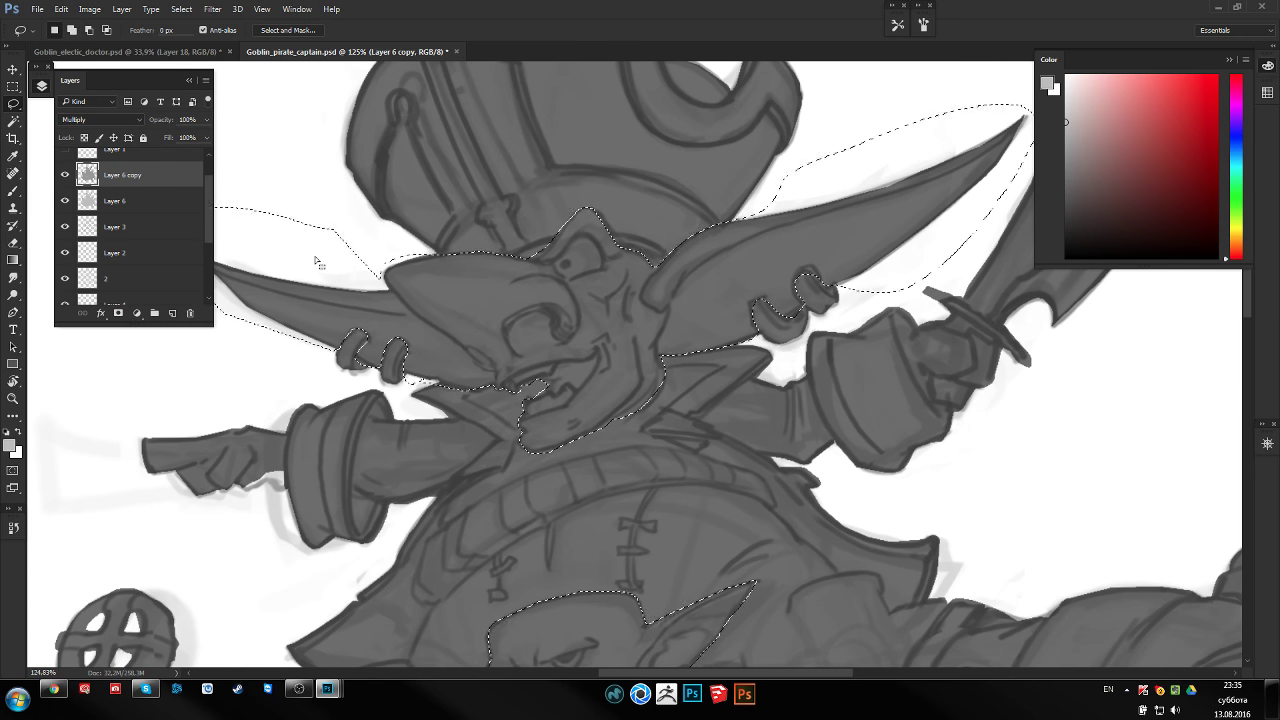
pyautogui.press('Delete')
pyautogui.hotkey('ctrl', 'd')
pyautogui.press('z')
pyautogui.moveTo(669, 271)
pyautogui.mouseDown()
pyautogui.moveTo(448, 282)
pyautogui.moveTo(447, 300)
pyautogui.mouseUp()
# Clear the shading from the pointing hand and outline the sword-holding hand
pyautogui.press('l')
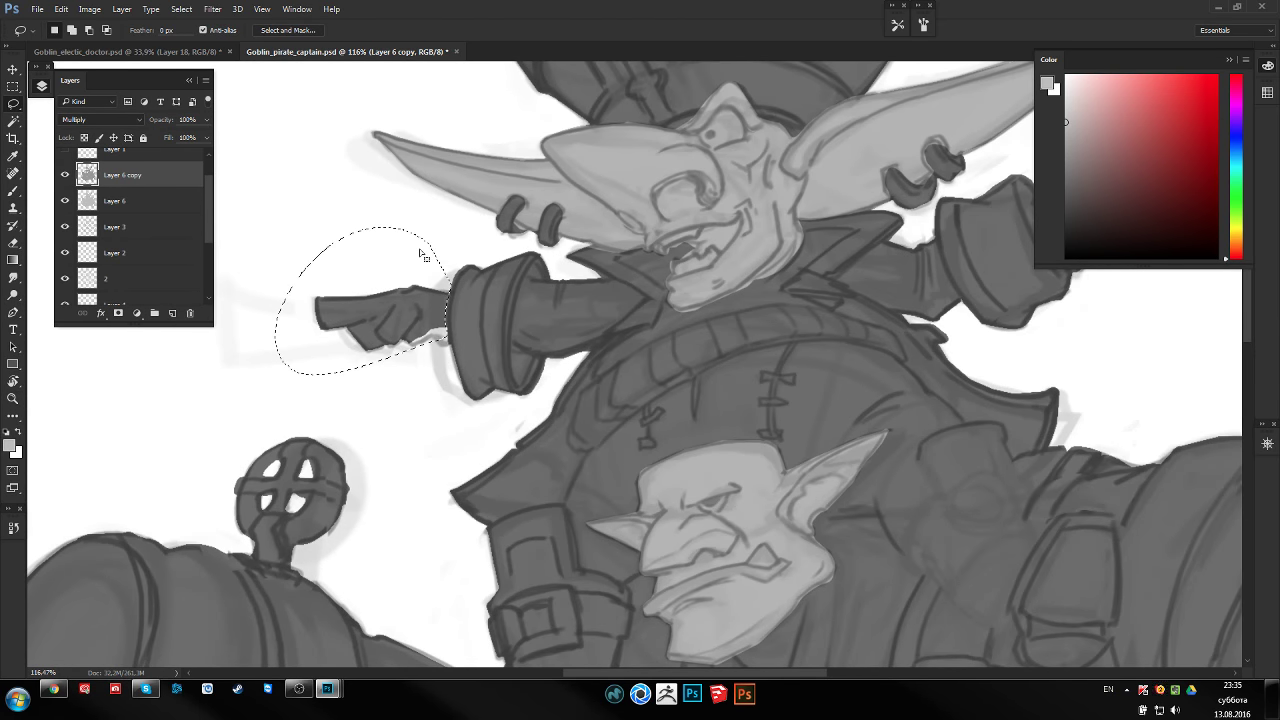
pyautogui.press('Delete')
pyautogui.hotkey('ctrl', 'd')
pyautogui.moveTo(796, 280); pyautogui.dragTo(453, 375)
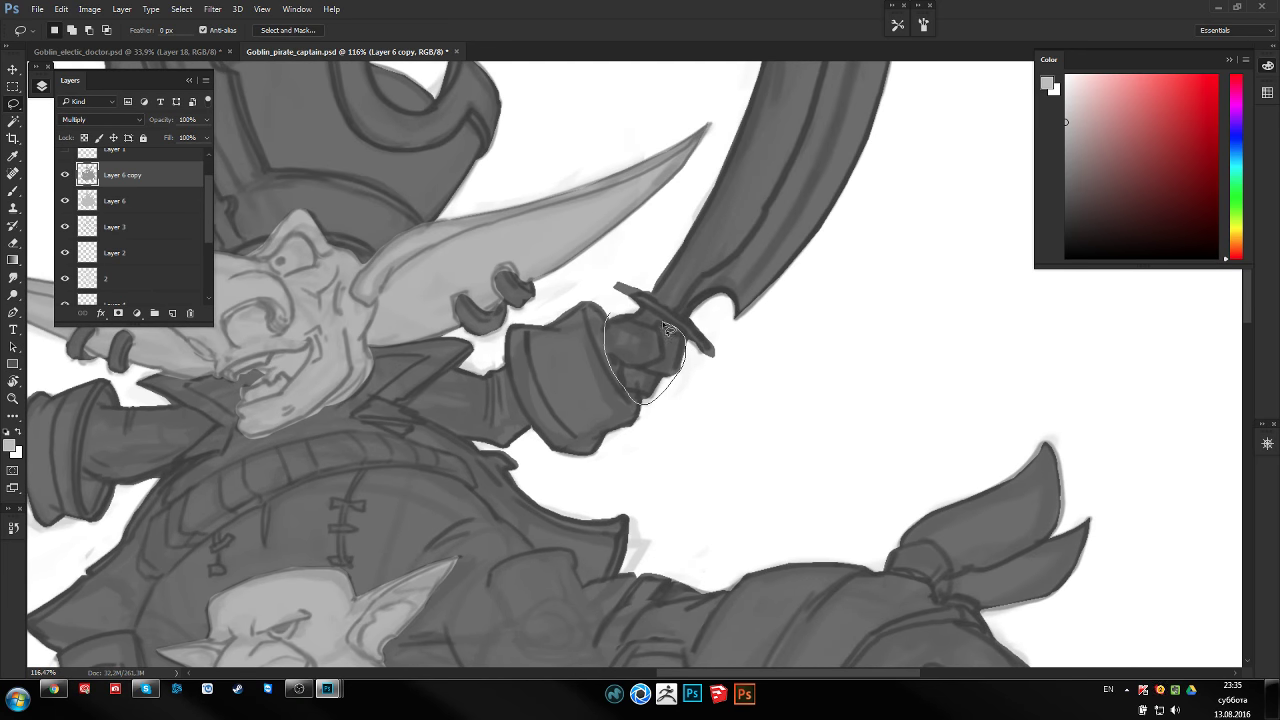
pyautogui.moveTo(636, 405)
pyautogui.mouseDown()
pyautogui.moveTo(604, 308)
pyautogui.moveTo(643, 324)
pyautogui.moveTo(746, 282)
pyautogui.moveTo(679, 287)
pyautogui.mouseUp()
pyautogui.press('z')
# Lasso and clear the shading on the anchor-tattooed shoulder and along the belt and sleeve
pyautogui.moveTo(634, 331)
pyautogui.mouseDown()
pyautogui.moveTo(667, 301)
pyautogui.moveTo(625, 345)
pyautogui.moveTo(598, 415)
pyautogui.moveTo(582, 515)
pyautogui.moveTo(612, 605)
pyautogui.moveTo(647, 634)
pyautogui.moveTo(727, 545)
pyautogui.mouseUp()
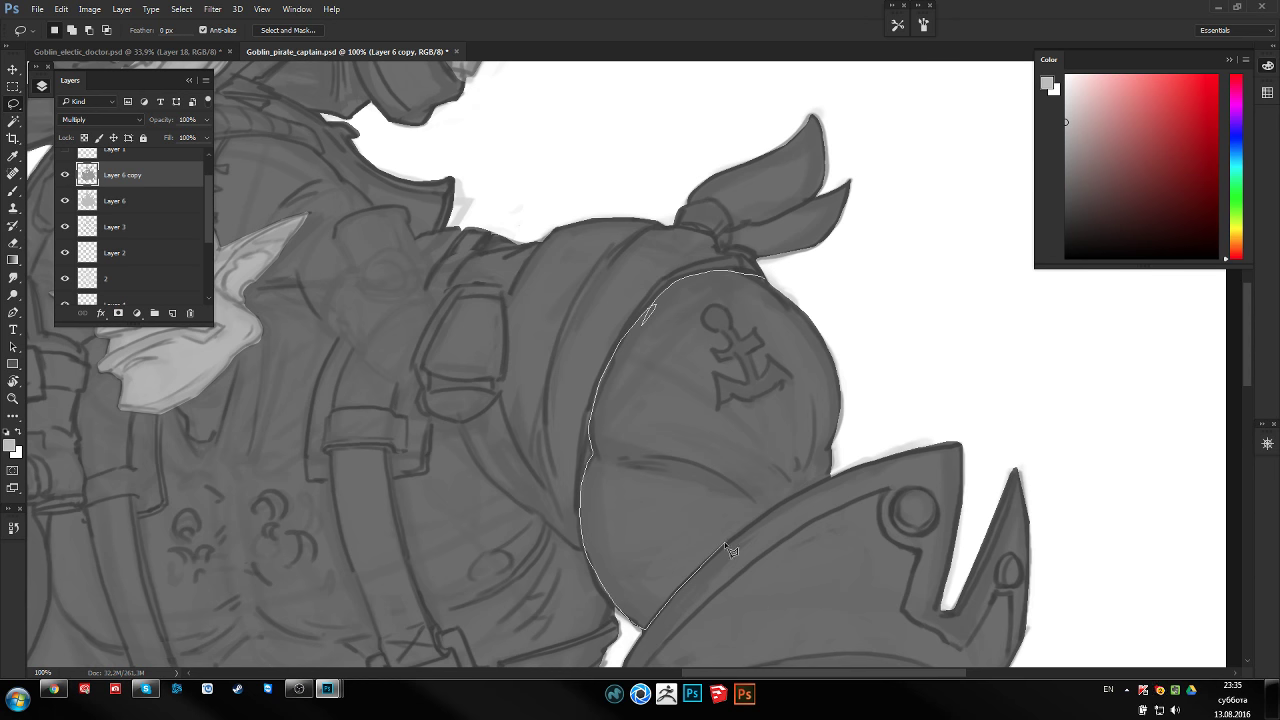
pyautogui.moveTo(783, 512)
pyautogui.mouseDown()
pyautogui.moveTo(850, 470)
pyautogui.moveTo(765, 278)
pyautogui.mouseUp()
pyautogui.moveTo(664, 381)
pyautogui.mouseDown()
pyautogui.moveTo(769, 291)
pyautogui.moveTo(618, 413)
pyautogui.moveTo(617, 437)
pyautogui.moveTo(508, 325)
pyautogui.moveTo(468, 424)
pyautogui.moveTo(504, 523)
pyautogui.moveTo(545, 556)
pyautogui.moveTo(670, 516)
pyautogui.moveTo(655, 460)
pyautogui.moveTo(600, 417)
pyautogui.mouseUp()
pyautogui.press('Delete')
pyautogui.hotkey('ctrl', 'd')
pyautogui.press('Delete')
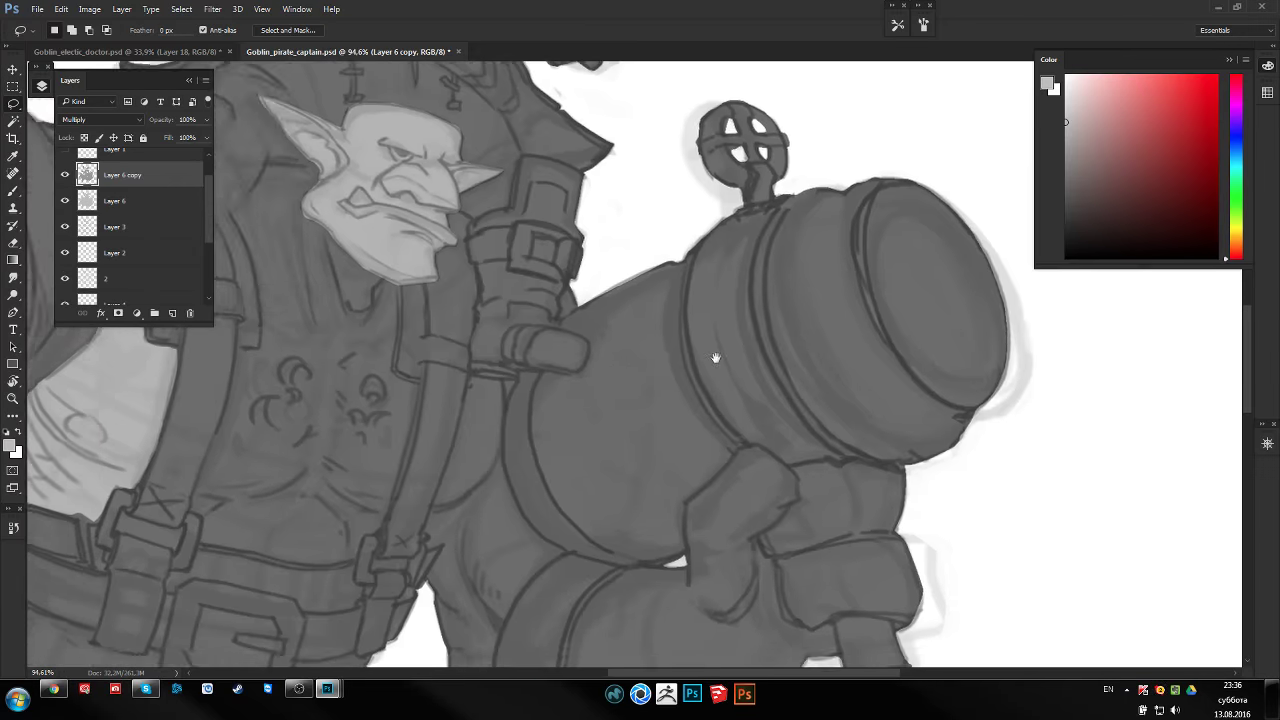
# Lasso the bare chest along the strap up to the face and clear its shading
pyautogui.moveTo(520, 366); pyautogui.dragTo(634, 366)
pyautogui.moveTo(381, 230); pyautogui.dragTo(567, 280)
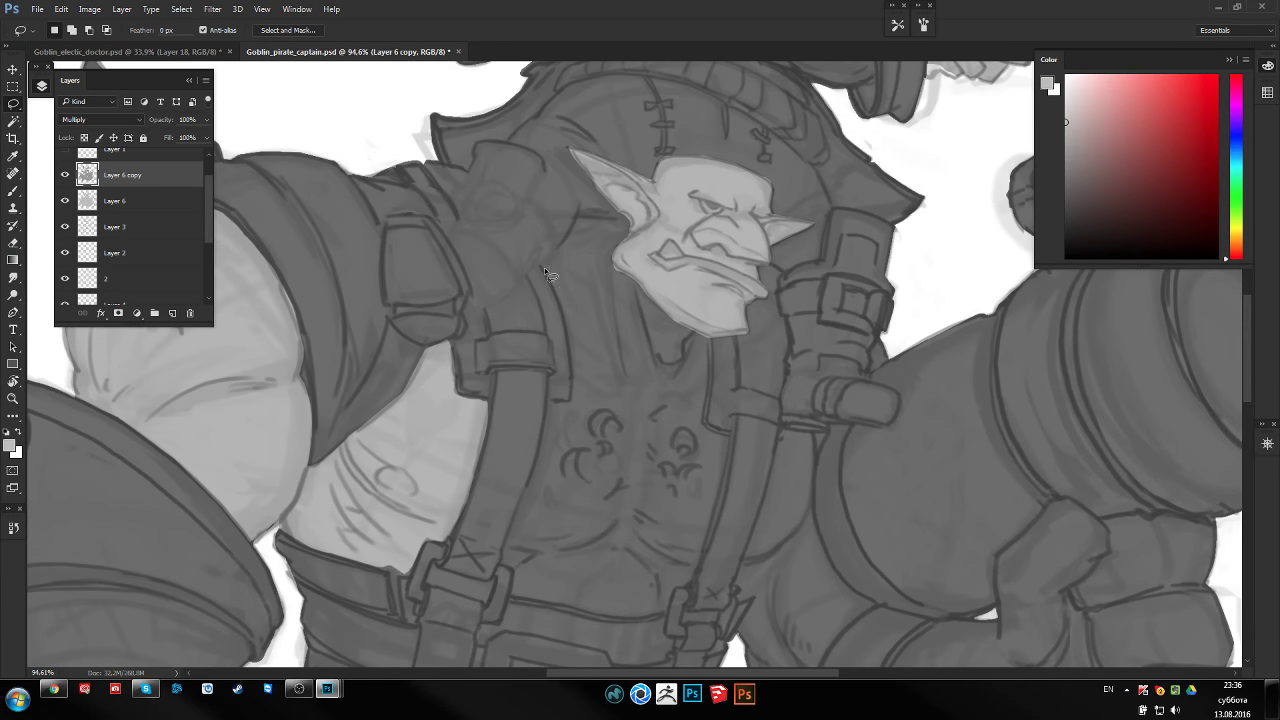
pyautogui.moveTo(575, 388)
pyautogui.mouseDown()
pyautogui.moveTo(552, 404)
pyautogui.moveTo(505, 557)
pyautogui.moveTo(600, 613)
pyautogui.moveTo(665, 612)
pyautogui.moveTo(684, 590)
pyautogui.mouseUp()
pyautogui.moveTo(707, 535)
pyautogui.mouseDown()
pyautogui.moveTo(730, 466)
pyautogui.moveTo(712, 384)
pyautogui.mouseUp()
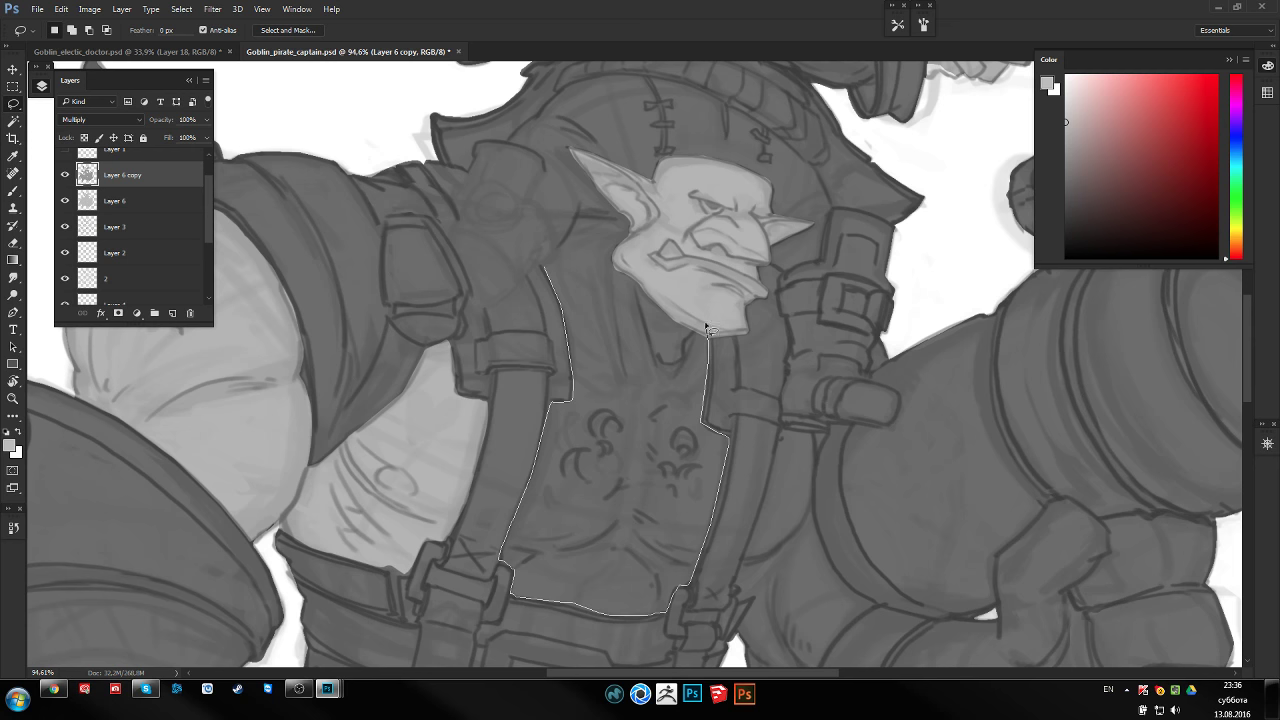
pyautogui.moveTo(697, 270)
pyautogui.mouseDown()
pyautogui.moveTo(635, 222)
pyautogui.moveTo(595, 220)
pyautogui.moveTo(538, 270)
pyautogui.mouseUp()
pyautogui.press('Delete')
pyautogui.hotkey('ctrl', 'd')
# With the canvas flipped horizontally, lasso the arm behind the cannon and clear its shading
pyautogui.moveTo(436, 172); pyautogui.dragTo(482, 287)
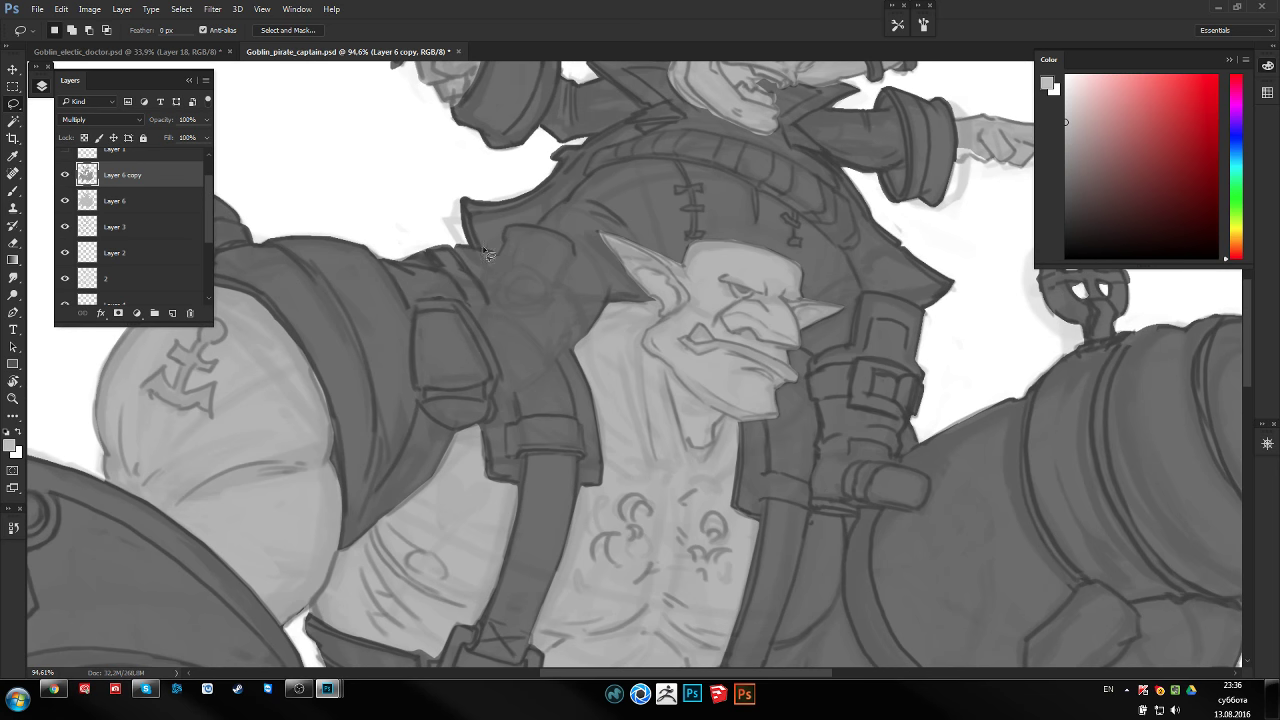
pyautogui.scroll(-1, 490, 264)
pyautogui.scroll(-1, 490, 264)
pyautogui.scroll(-1, 490, 264)
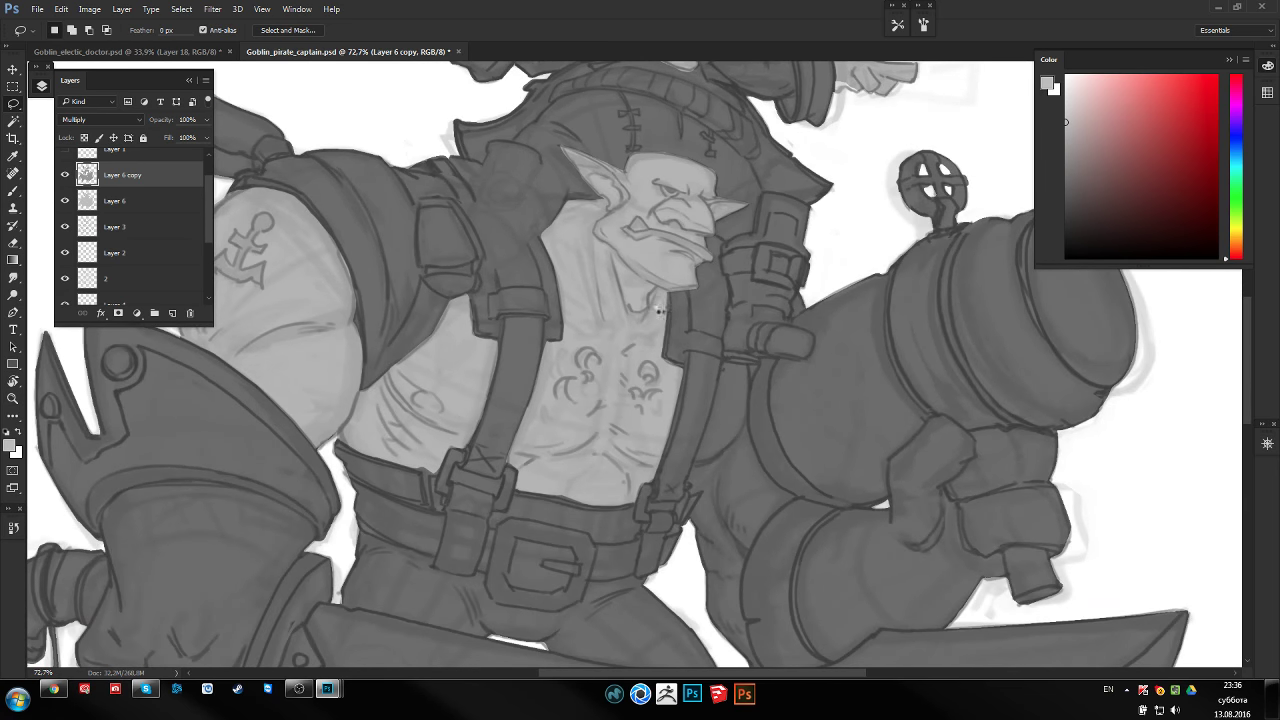
pyautogui.hotkey('ctrl', 'shift', 'h')
pyautogui.moveTo(627, 321); pyautogui.dragTo(591, 299)
pyautogui.moveTo(597, 329); pyautogui.dragTo(543, 367)
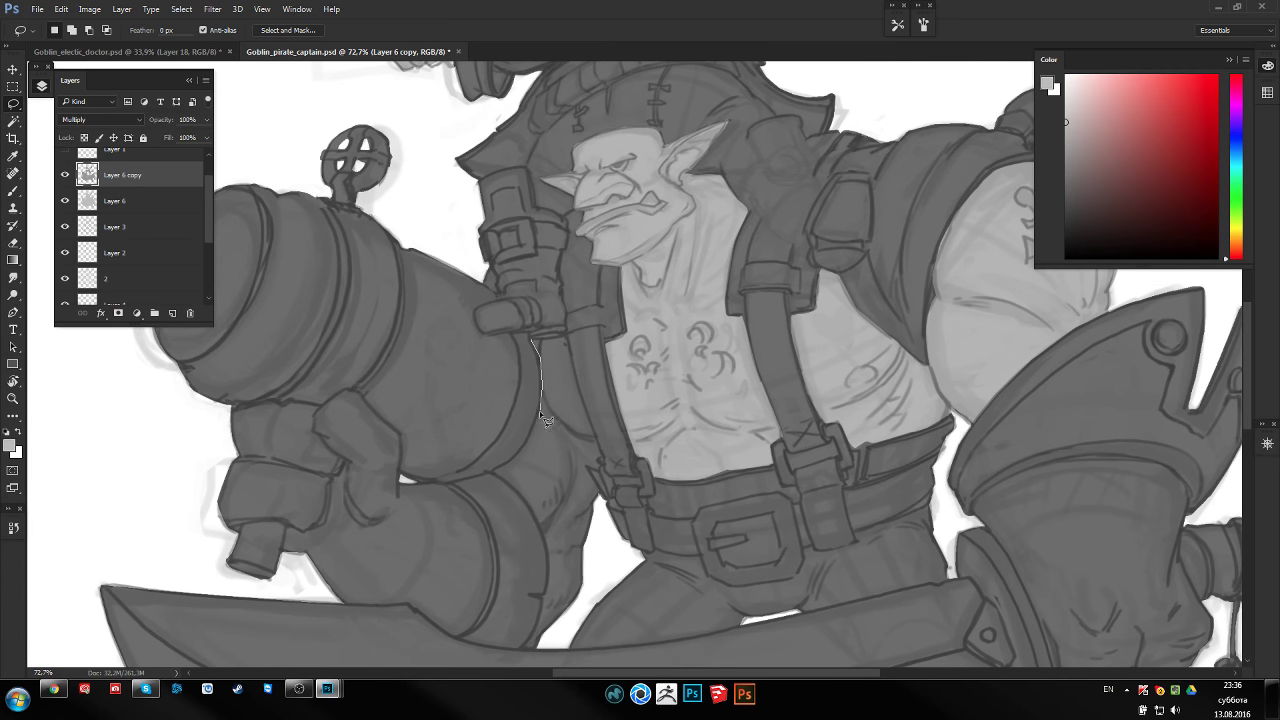
pyautogui.moveTo(522, 455); pyautogui.dragTo(551, 576)
pyautogui.moveTo(530, 652)
pyautogui.mouseDown()
pyautogui.moveTo(594, 583)
pyautogui.moveTo(598, 516)
pyautogui.mouseUp()
pyautogui.moveTo(594, 440)
pyautogui.mouseDown()
pyautogui.moveTo(566, 343)
pyautogui.moveTo(490, 308)
pyautogui.mouseUp()
pyautogui.scroll(1, 548, 343)
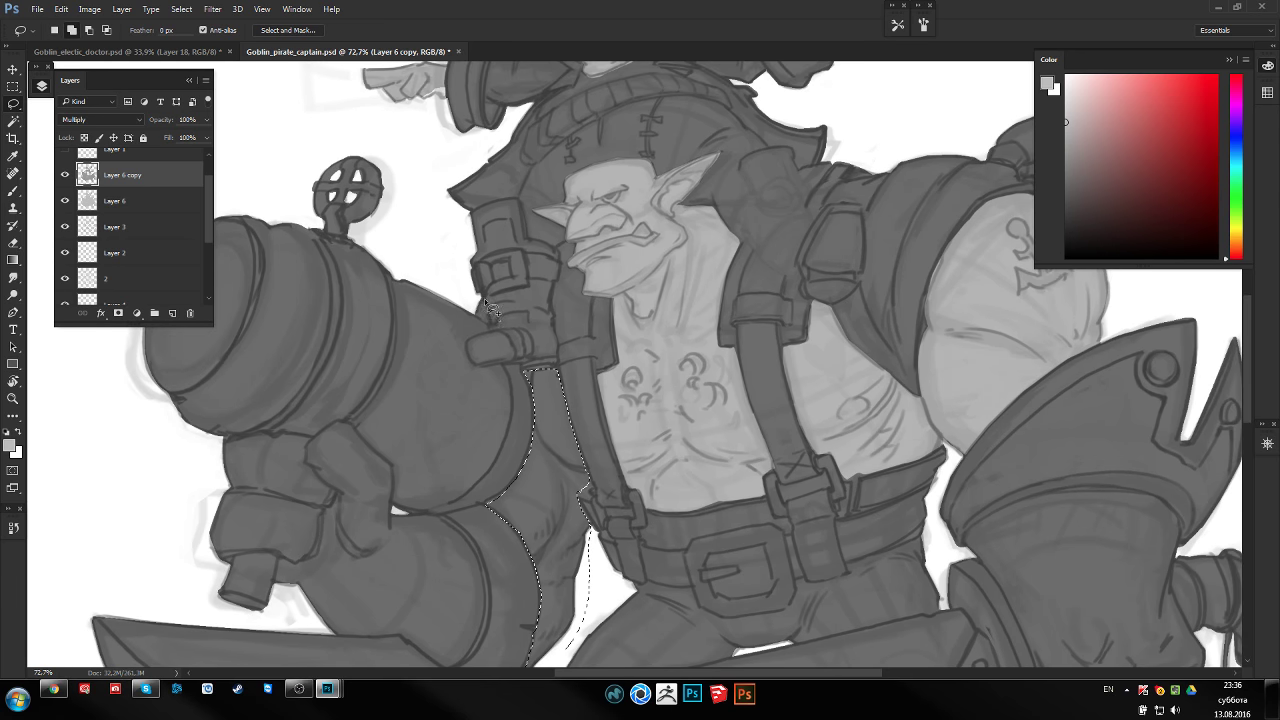
pyautogui.press('Delete')
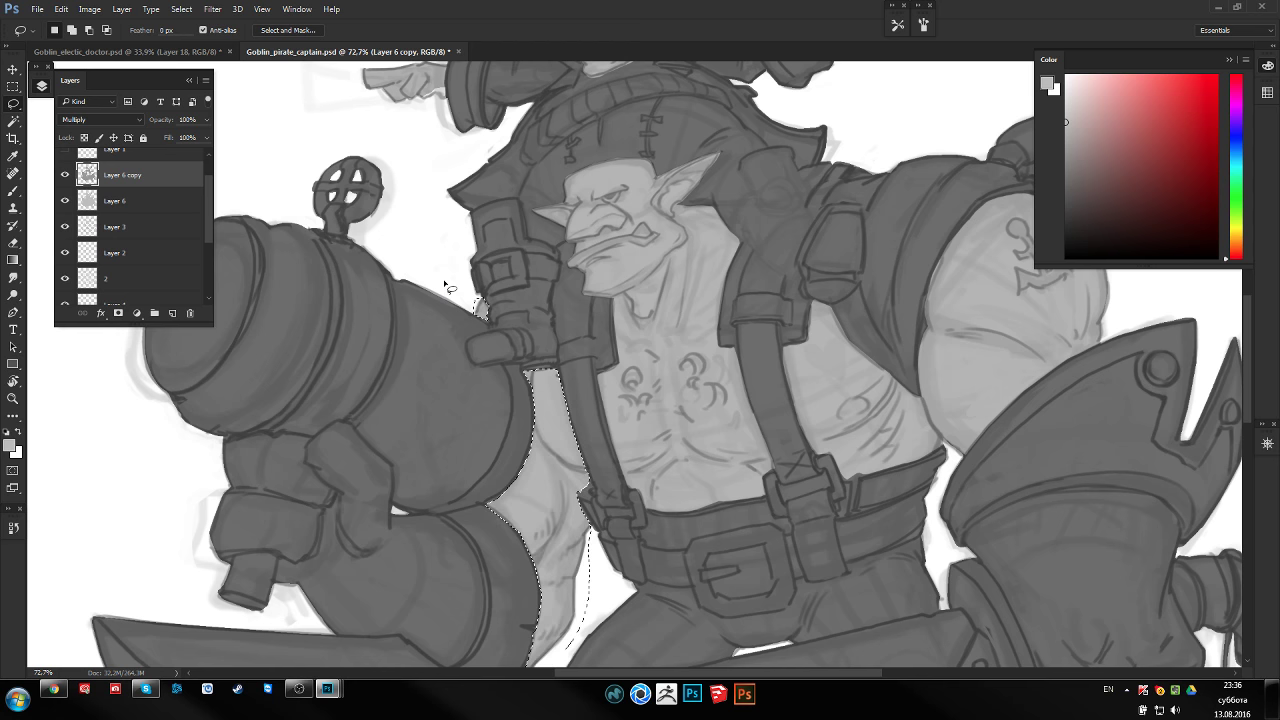
pyautogui.hotkey('ctrl', 'd')
# Flip the canvas back to normal and hide the gray fill layers to compare
pyautogui.scroll(-3, 665, 357)
pyautogui.press('r')
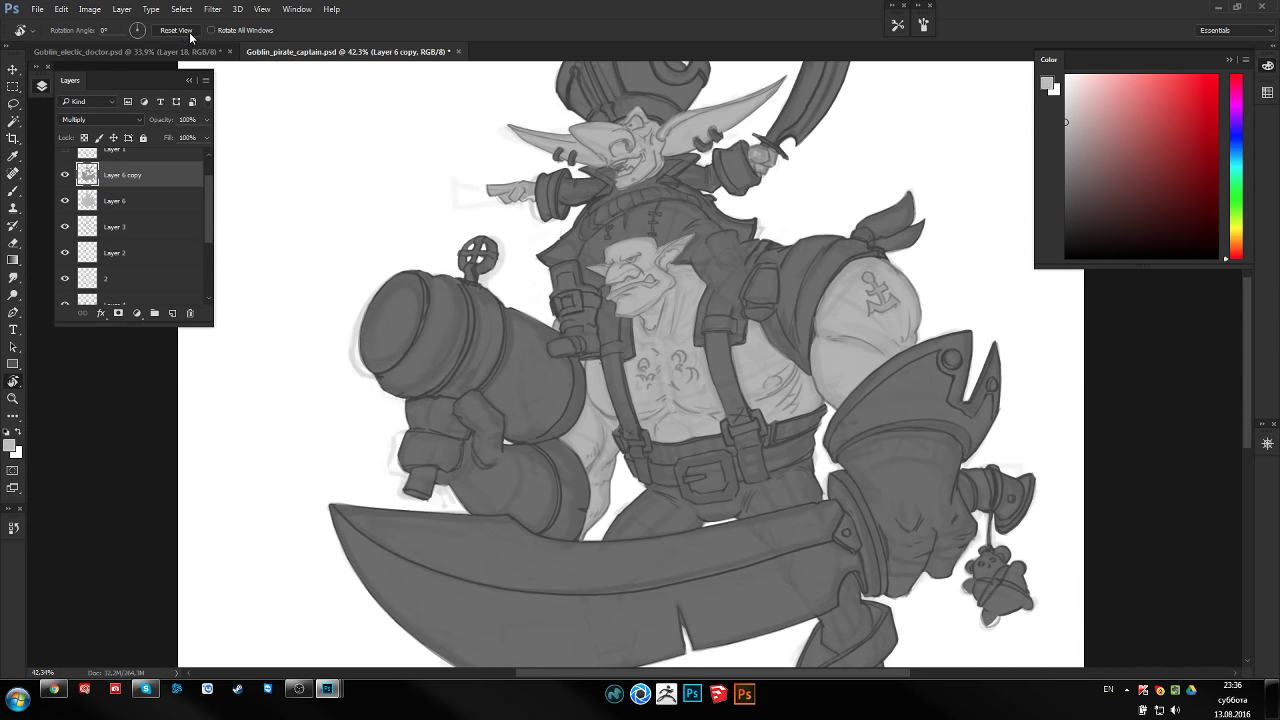
pyautogui.moveTo(488, 265); pyautogui.dragTo(412, 187)
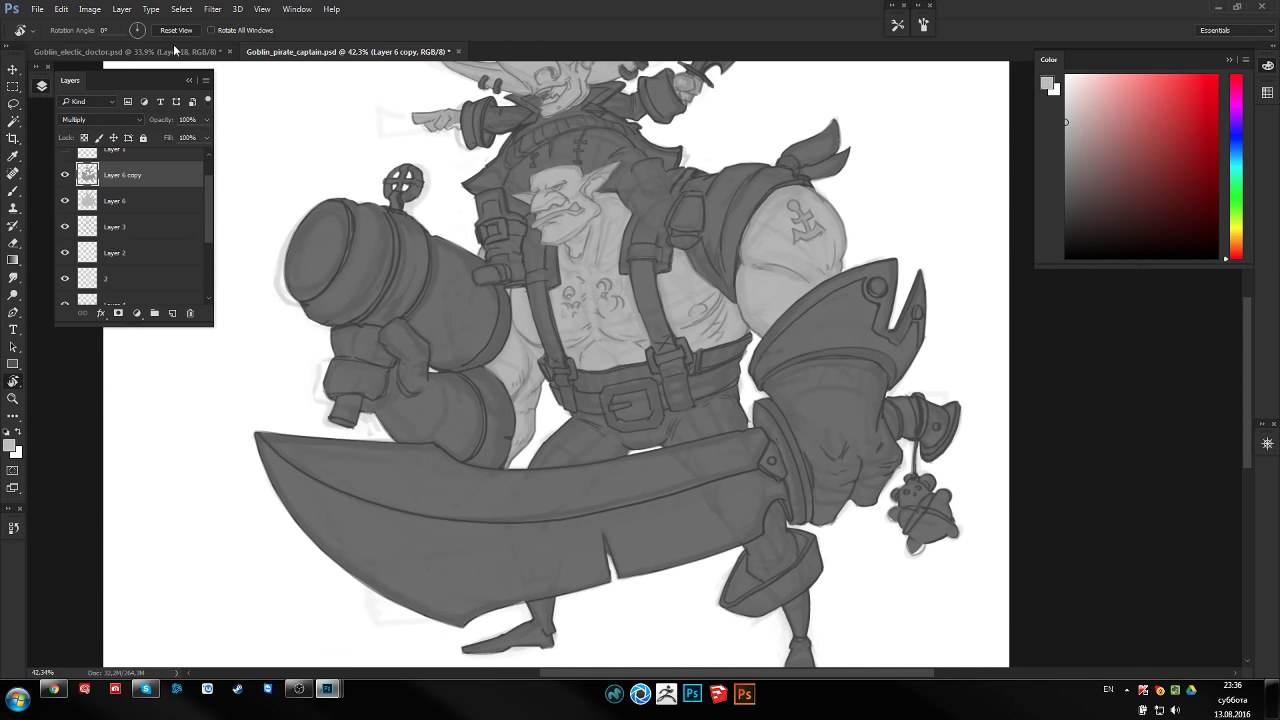
pyautogui.press('z')
pyautogui.scroll(3, 596, 341)
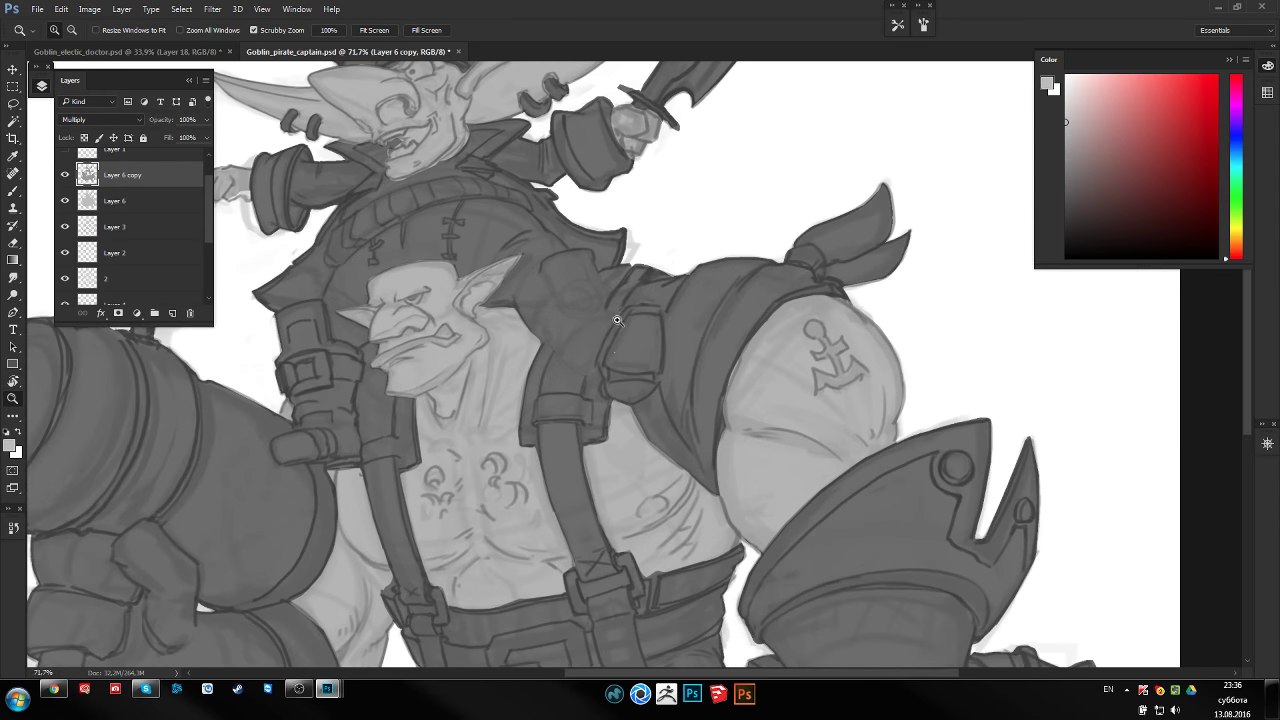
pyautogui.hotkey('ctrl', 'h')
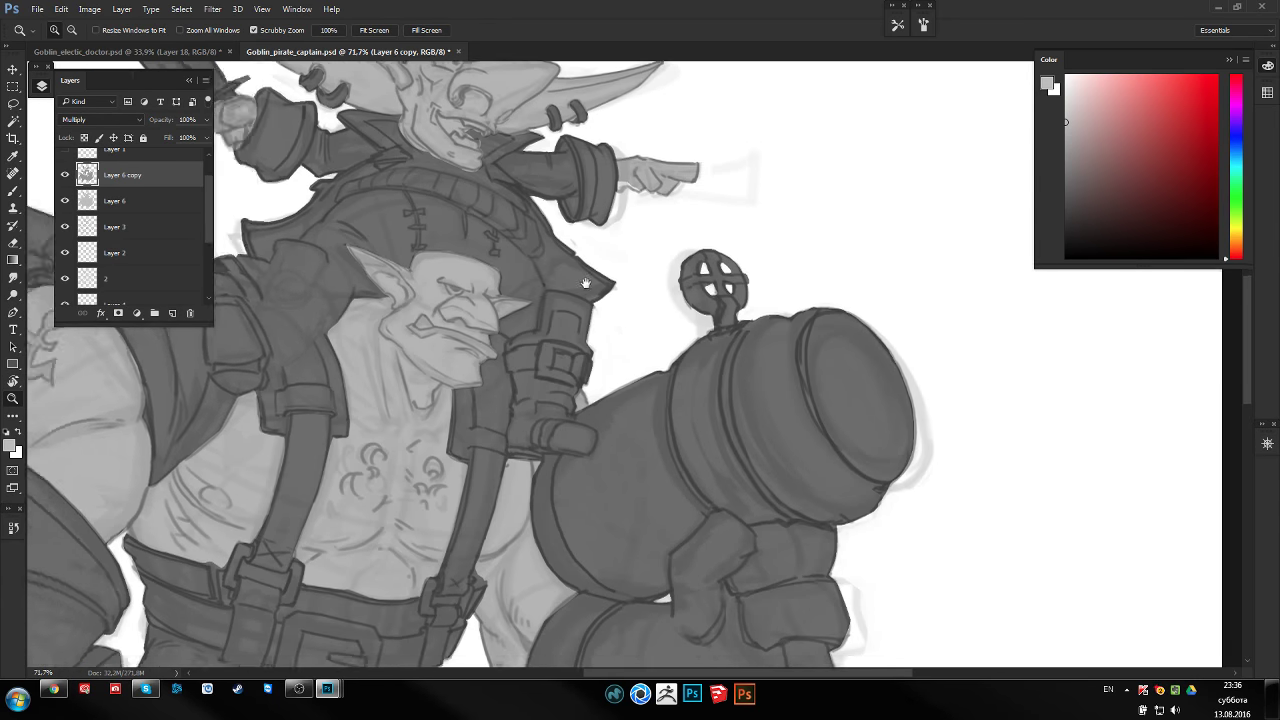
pyautogui.hscroll(-5, 626, 309)
pyautogui.scroll(2, 194, 169)
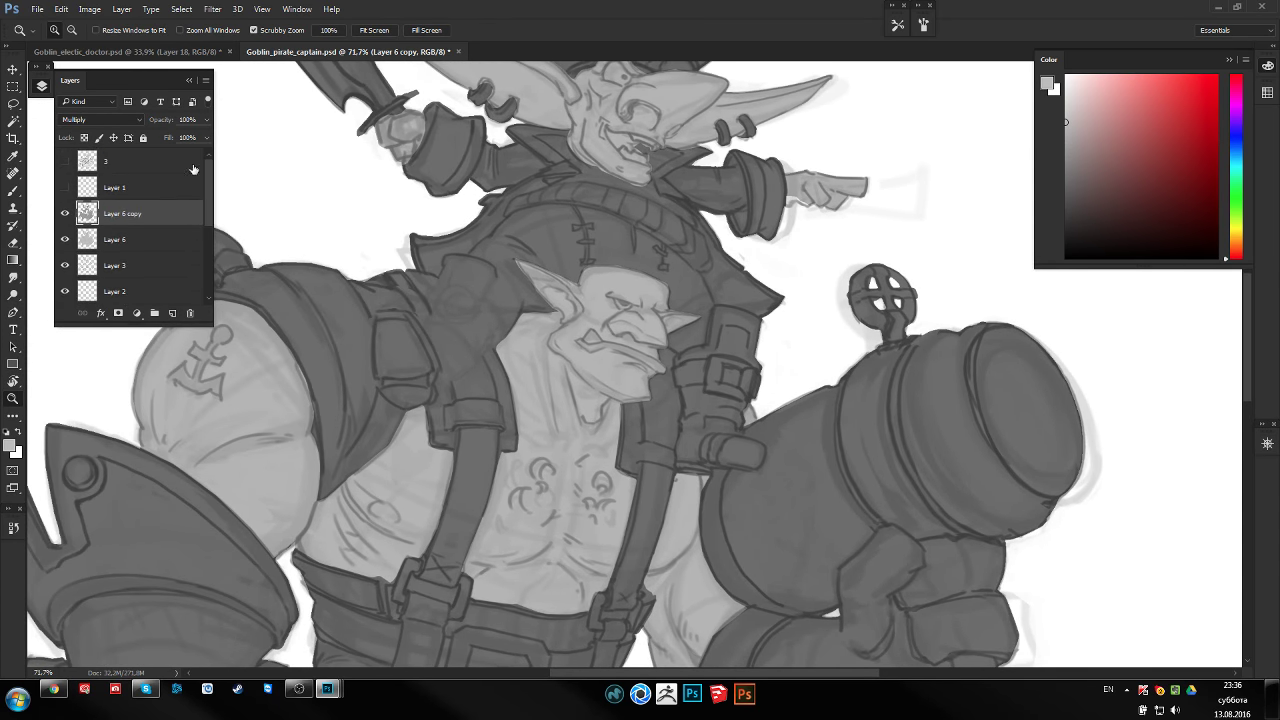
pyautogui.click(66, 213)
# On Layer 3, redraw the cuff bottom, pipe outline and a stroke beside the ear
pyautogui.click(66, 238)
pyautogui.click(88, 268)
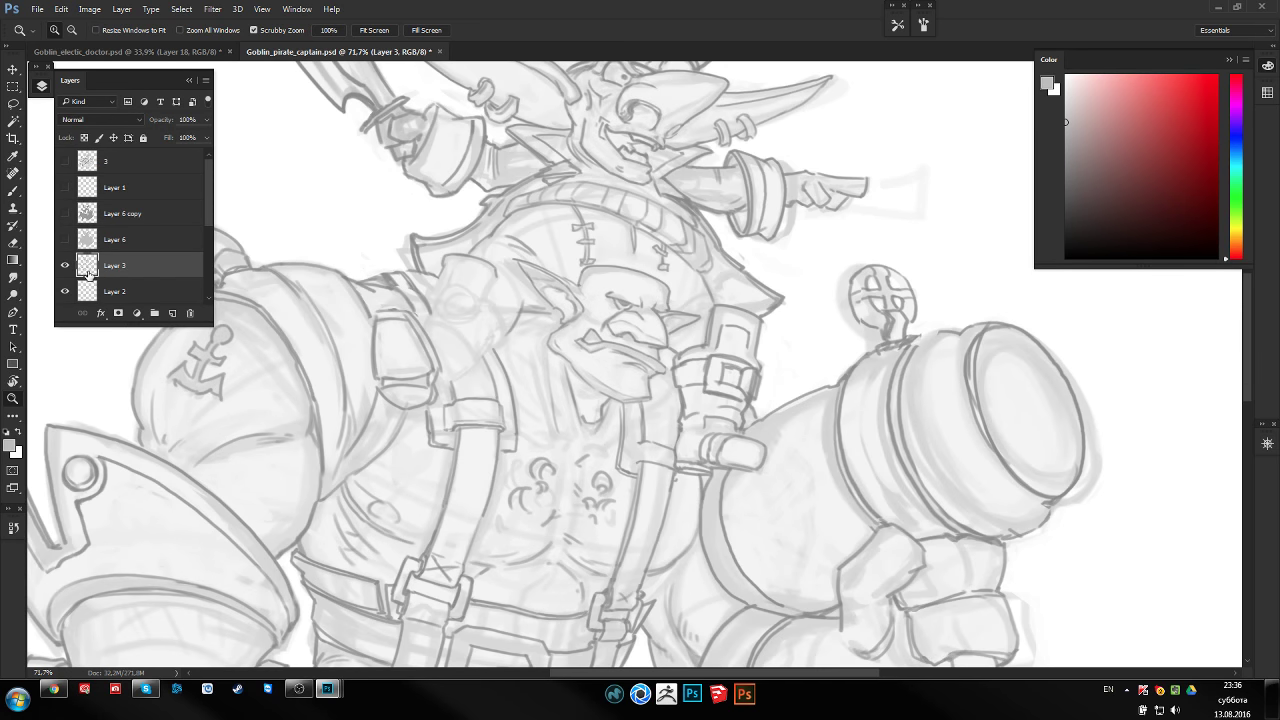
pyautogui.moveTo(447, 316); pyautogui.dragTo(510, 316)
pyautogui.press('b')
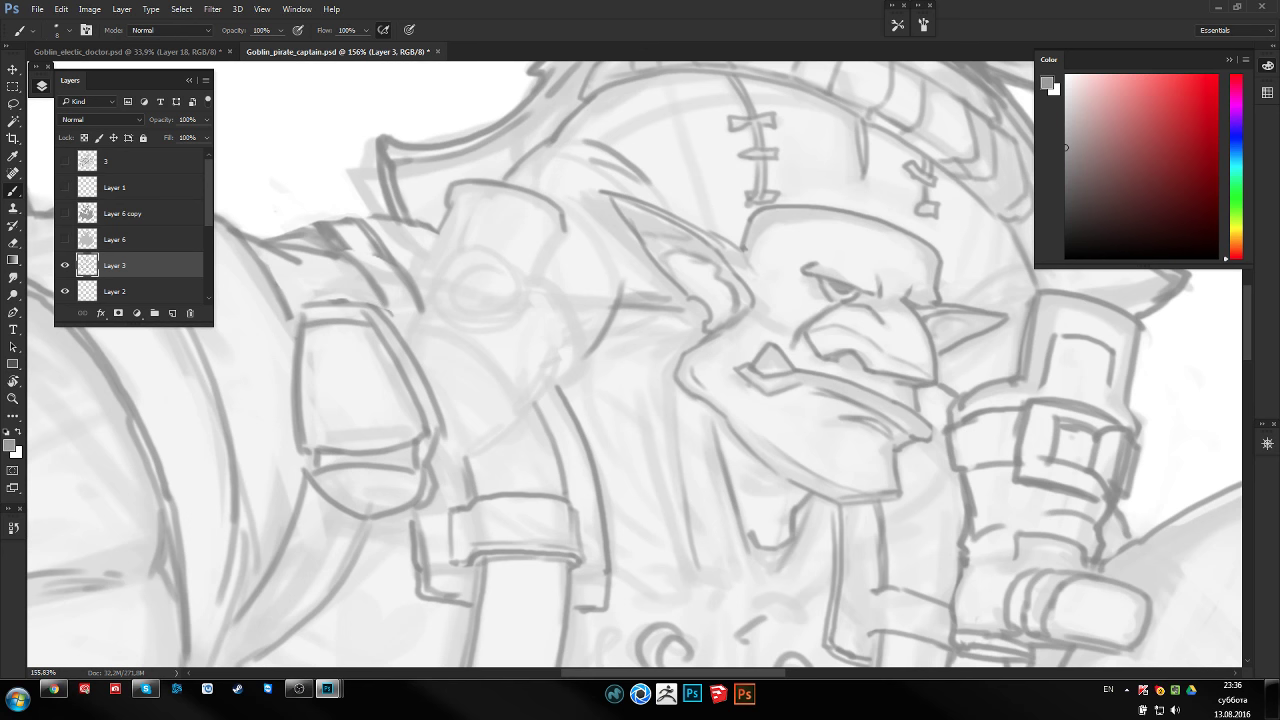
pyautogui.moveTo(342, 312); pyautogui.dragTo(390, 322)
pyautogui.press('e')
pyautogui.moveTo(322, 486); pyautogui.dragTo(406, 512)
pyautogui.press('b')
pyautogui.moveTo(318, 485)
pyautogui.mouseDown()
pyautogui.moveTo(346, 529)
pyautogui.moveTo(423, 491)
pyautogui.moveTo(440, 466)
pyautogui.mouseUp()
pyautogui.moveTo(404, 338)
pyautogui.mouseDown()
pyautogui.moveTo(440, 310)
pyautogui.moveTo(511, 431)
pyautogui.mouseUp()
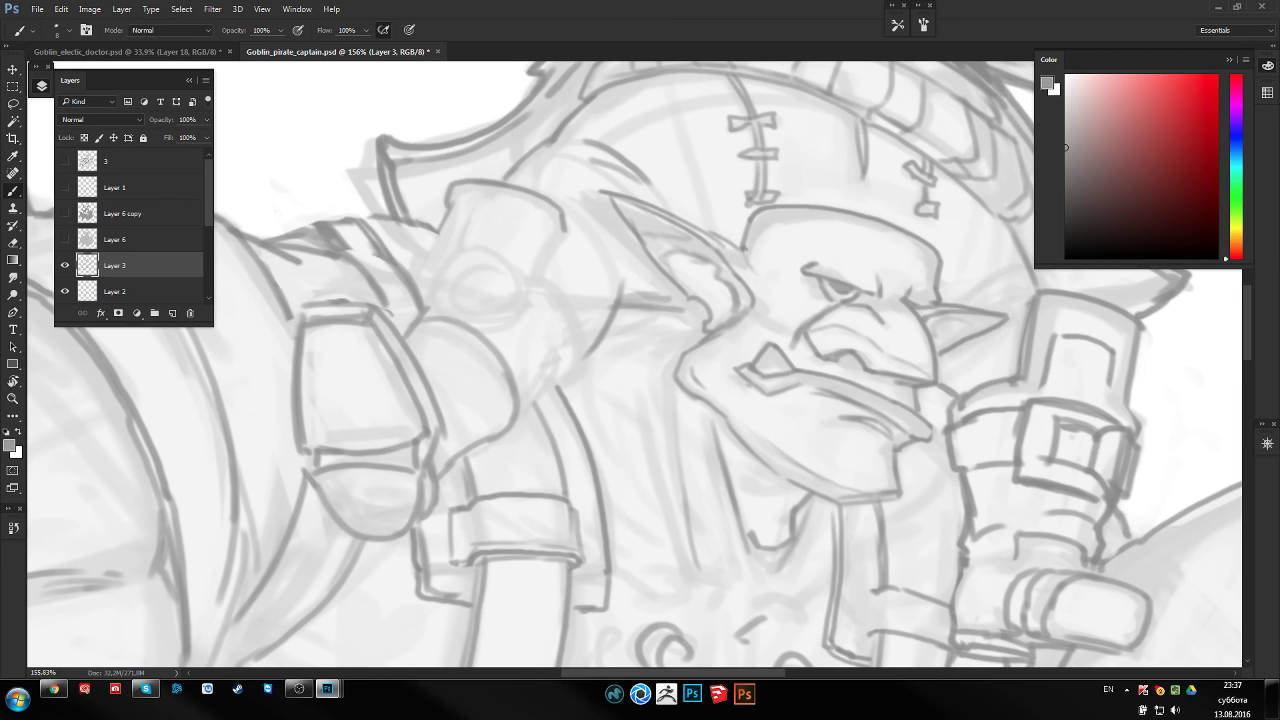
pyautogui.moveTo(528, 289); pyautogui.dragTo(560, 345)
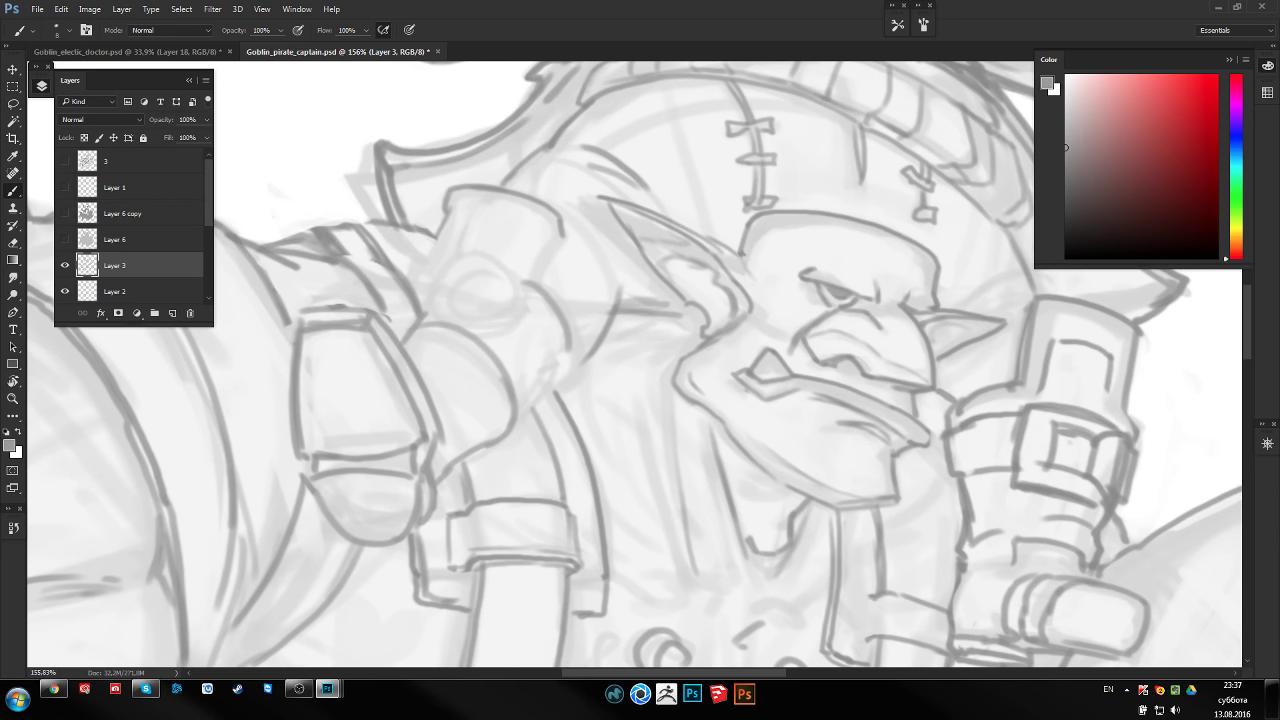
# Redraw the goggle's side and the strokes around its lens, erasing the rough sketch
pyautogui.press('e')
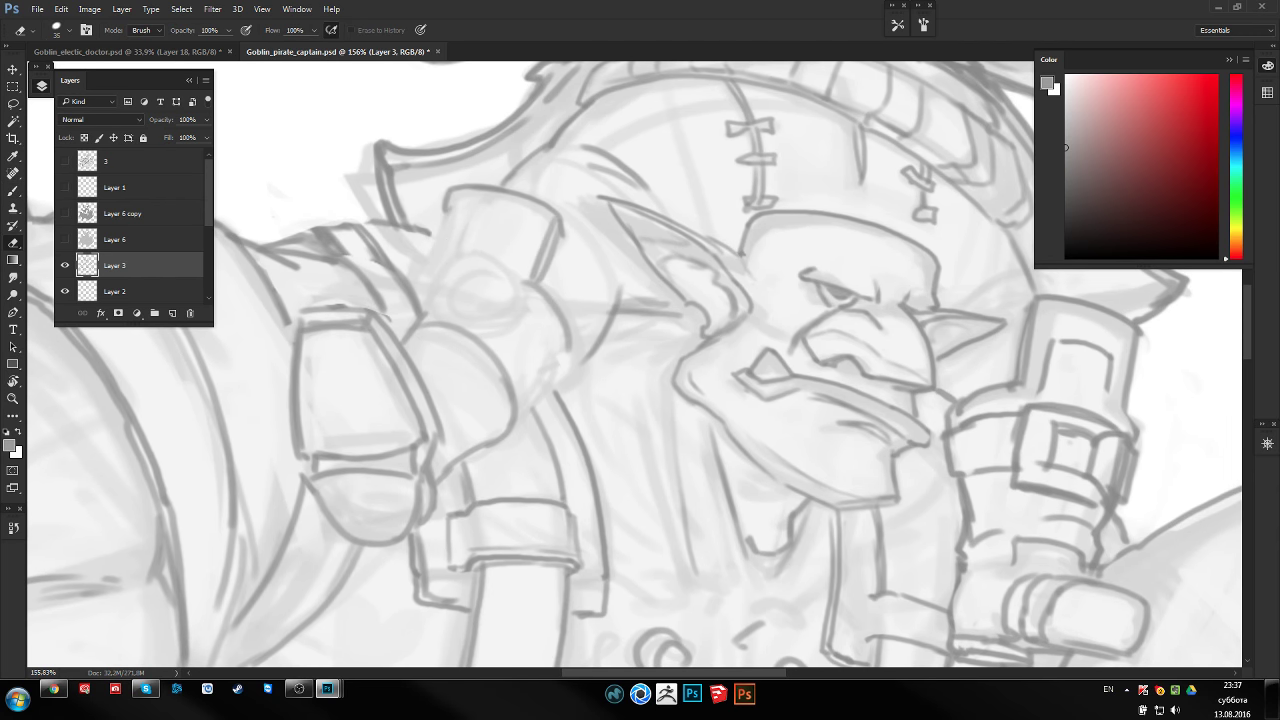
pyautogui.press('b')
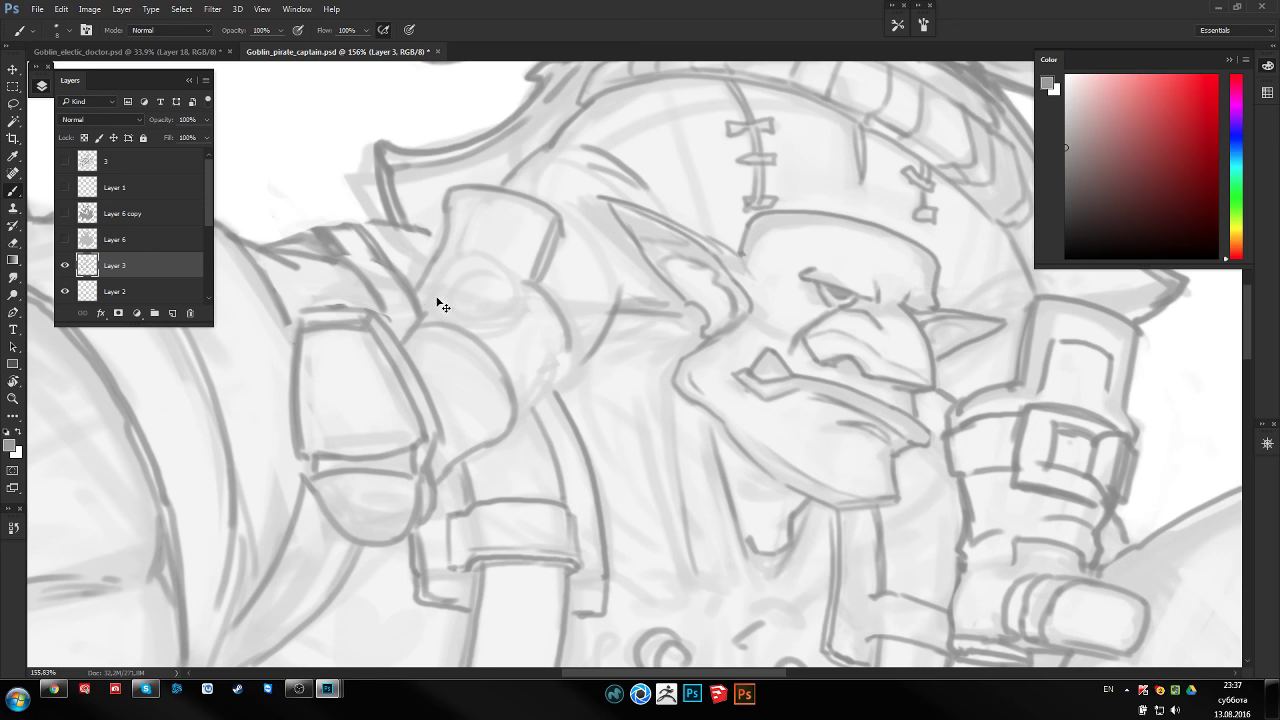
pyautogui.press('e')
pyautogui.press('b')
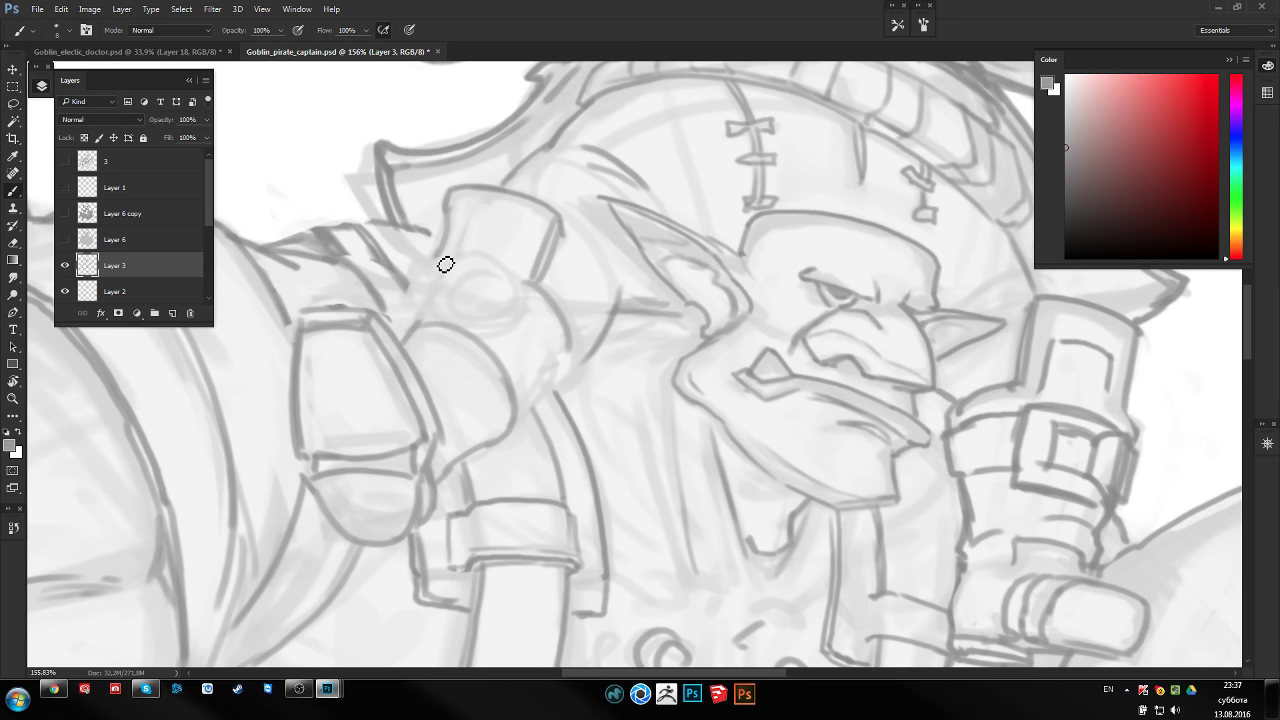
pyautogui.moveTo(436, 260); pyautogui.dragTo(406, 318)
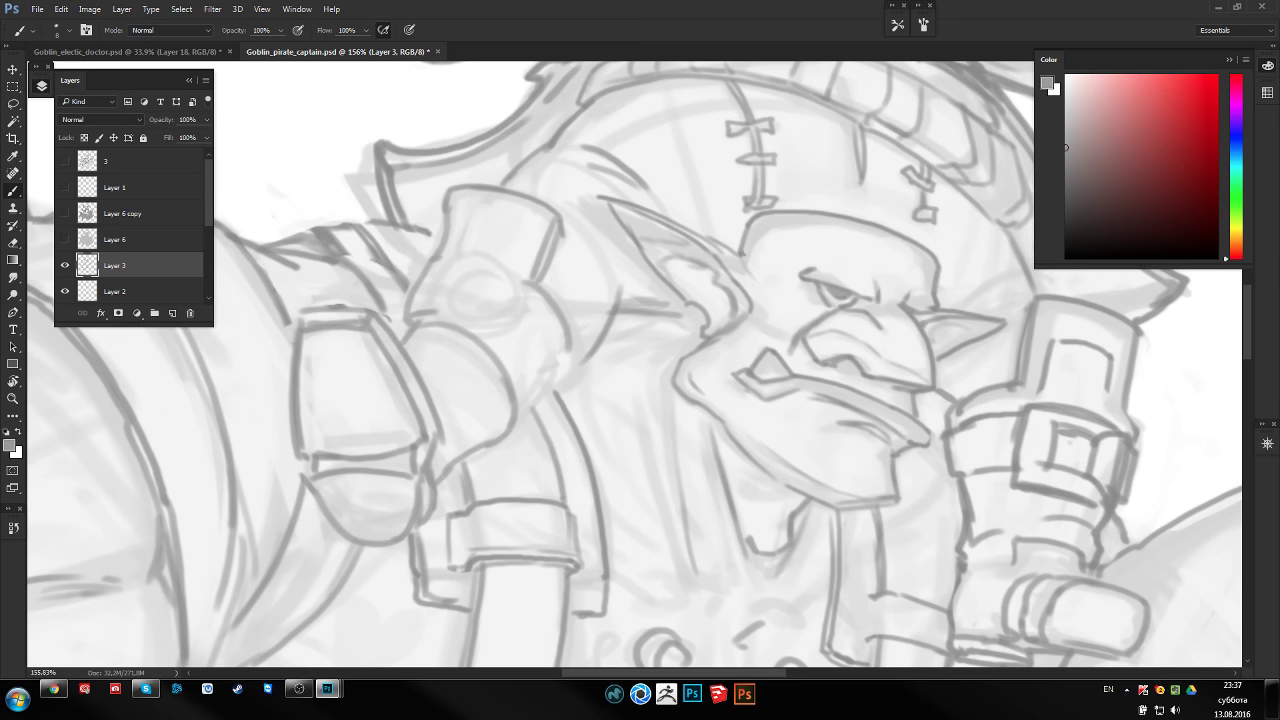
pyautogui.press('e')
pyautogui.moveTo(500, 271); pyautogui.dragTo(562, 330)
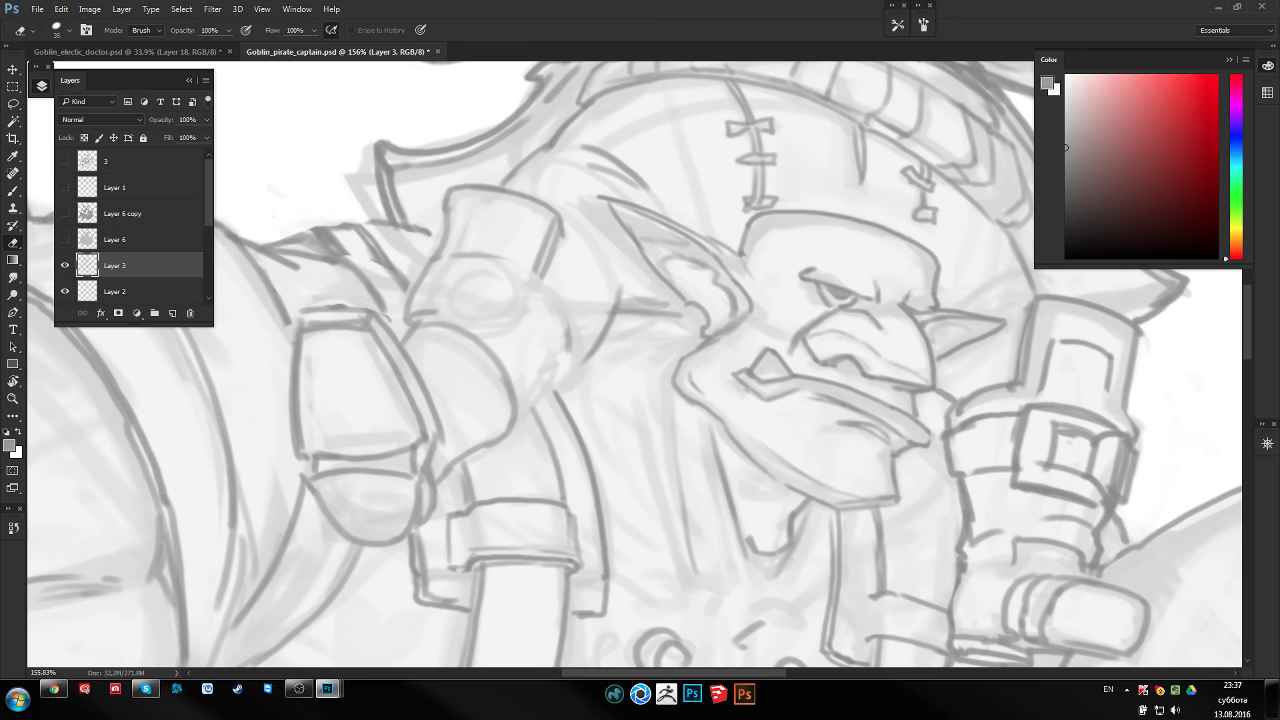
pyautogui.press('b')
pyautogui.moveTo(505, 268); pyautogui.dragTo(560, 330)
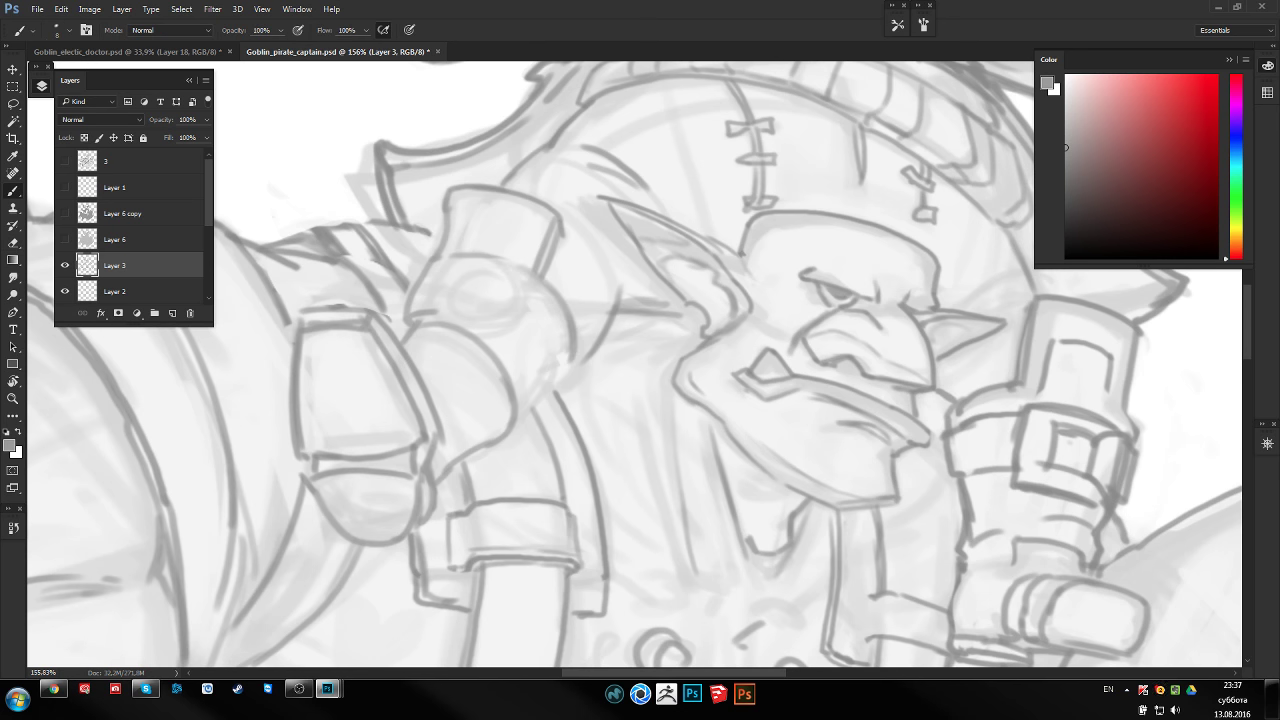
# Draw the lower goggle outline and redraw its top outline darker
pyautogui.press('e')
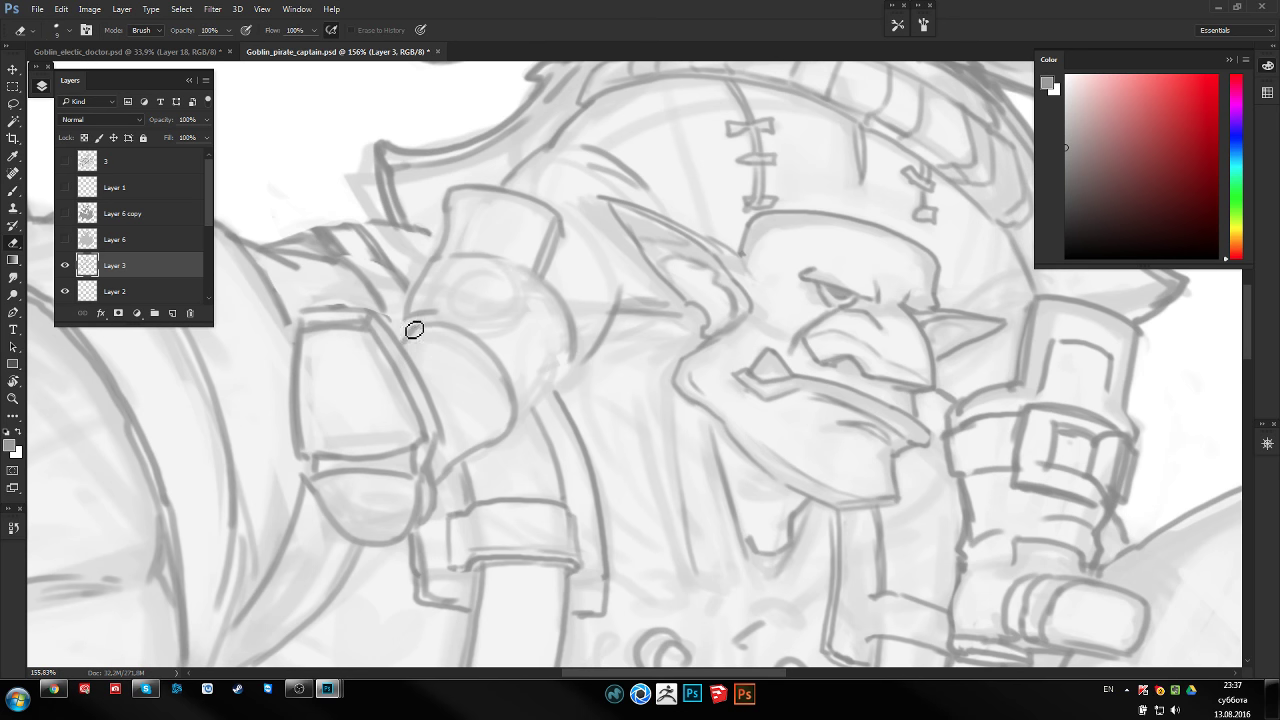
pyautogui.press('b')
pyautogui.moveTo(410, 325)
pyautogui.mouseDown()
pyautogui.moveTo(449, 317)
pyautogui.moveTo(520, 360)
pyautogui.moveTo(532, 427)
pyautogui.moveTo(506, 452)
pyautogui.mouseUp()
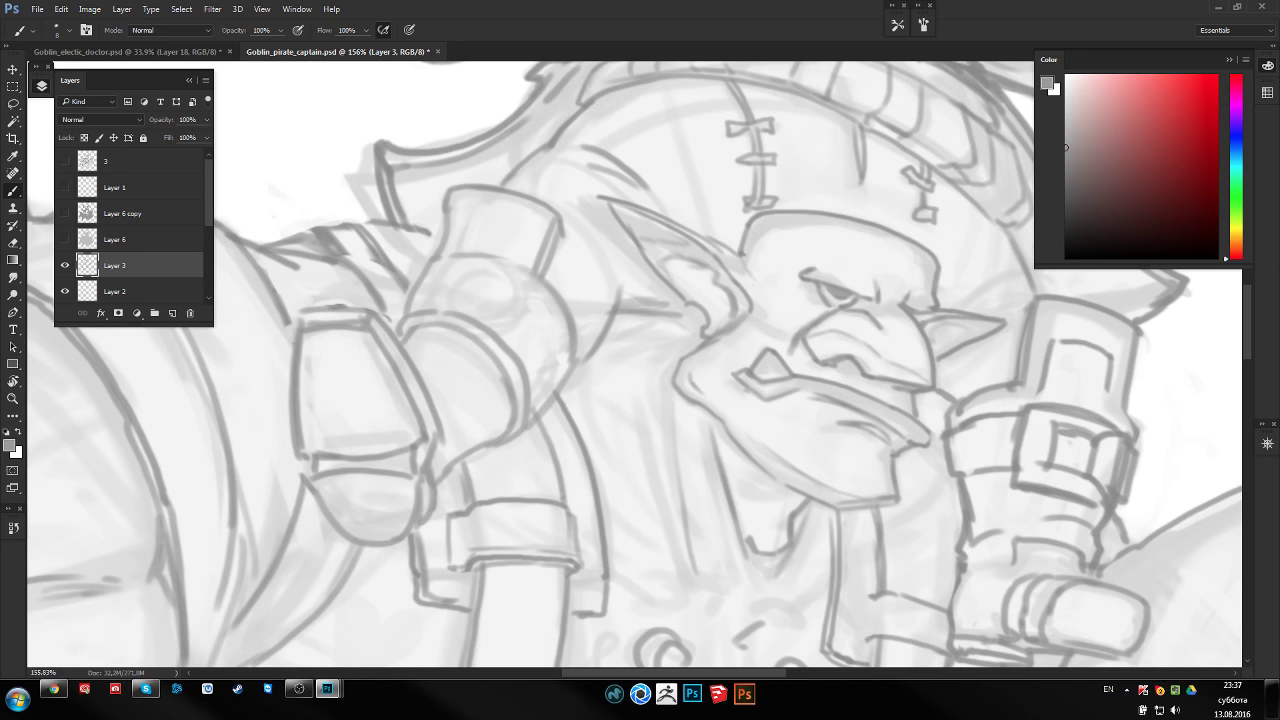
pyautogui.press('e')
pyautogui.moveTo(457, 194)
pyautogui.mouseDown()
pyautogui.moveTo(451, 217)
pyautogui.moveTo(466, 190)
pyautogui.mouseUp()
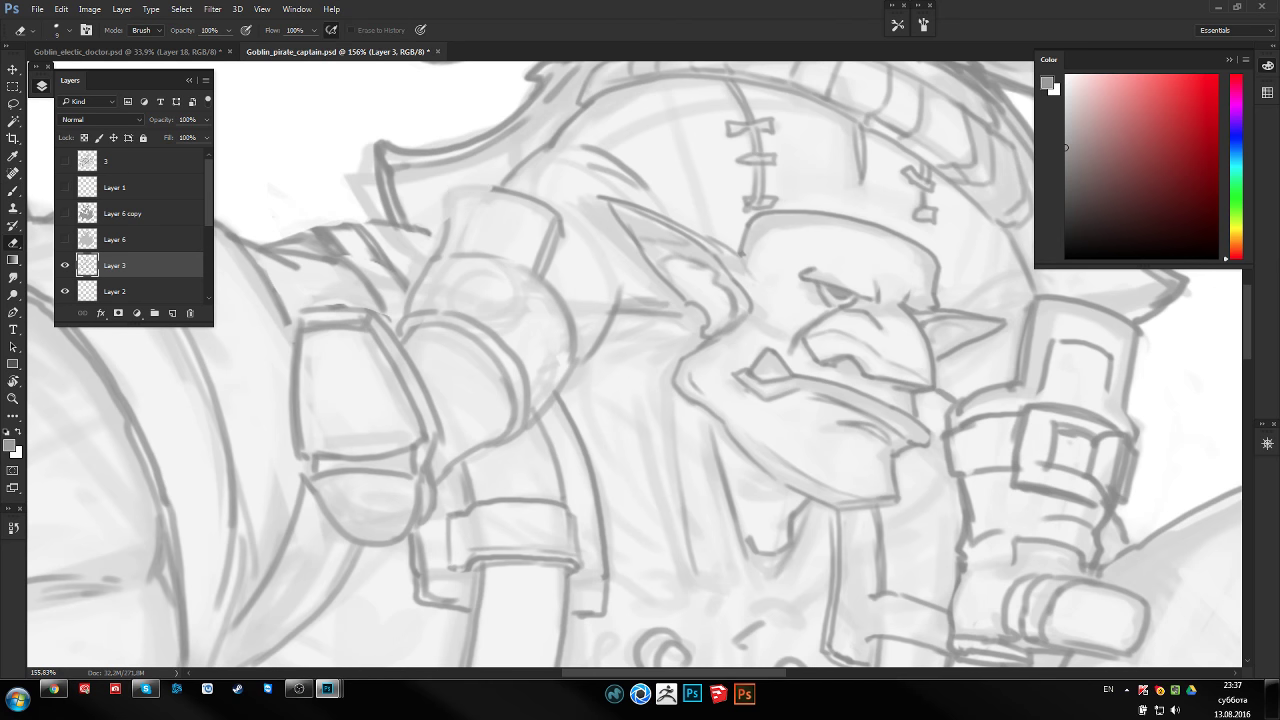
pyautogui.press('b')
pyautogui.moveTo(444, 235)
pyautogui.mouseDown()
pyautogui.moveTo(454, 209)
pyautogui.moveTo(520, 200)
pyautogui.moveTo(460, 202)
pyautogui.moveTo(440, 258)
pyautogui.mouseUp()
pyautogui.press('e')
pyautogui.press('b')
# On the mirrored canvas, draw the shoulder buckle's angled edge and erase overlapping strokes
pyautogui.scroll(-5, 470, 250)
pyautogui.hotkey('ctrl', 'alt', 'h')
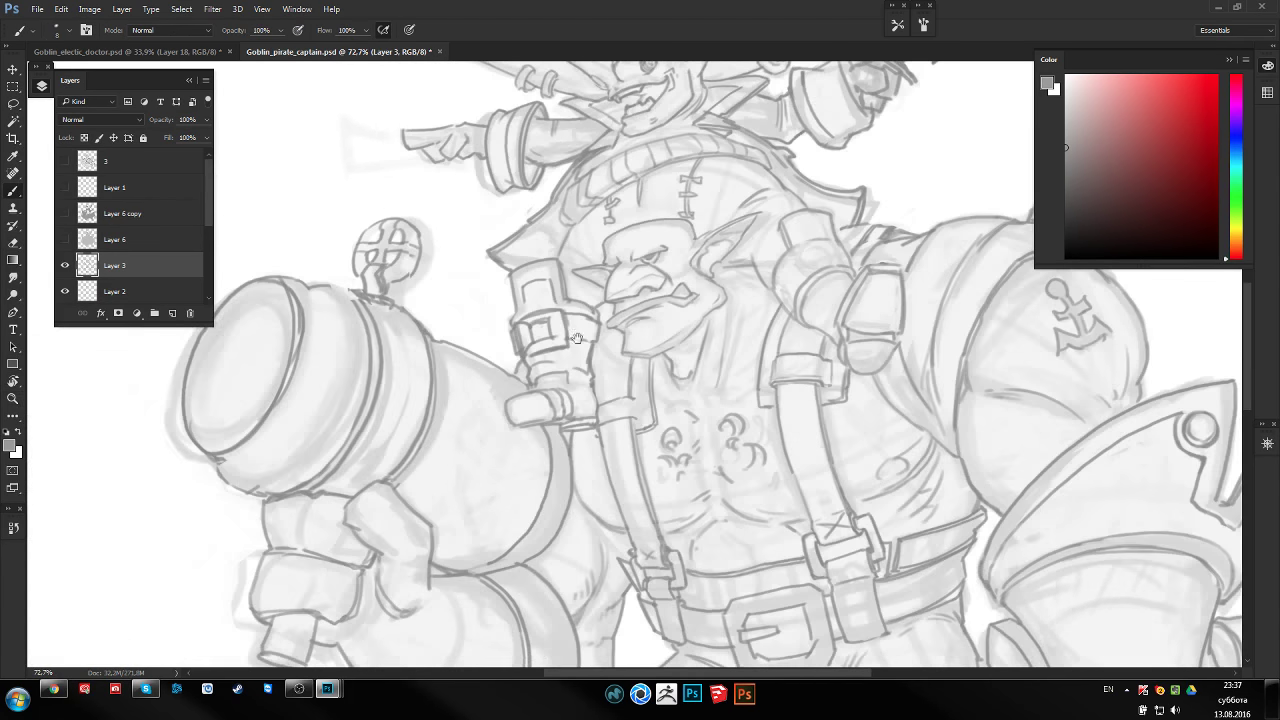
pyautogui.moveTo(687, 288); pyautogui.dragTo(470, 358)
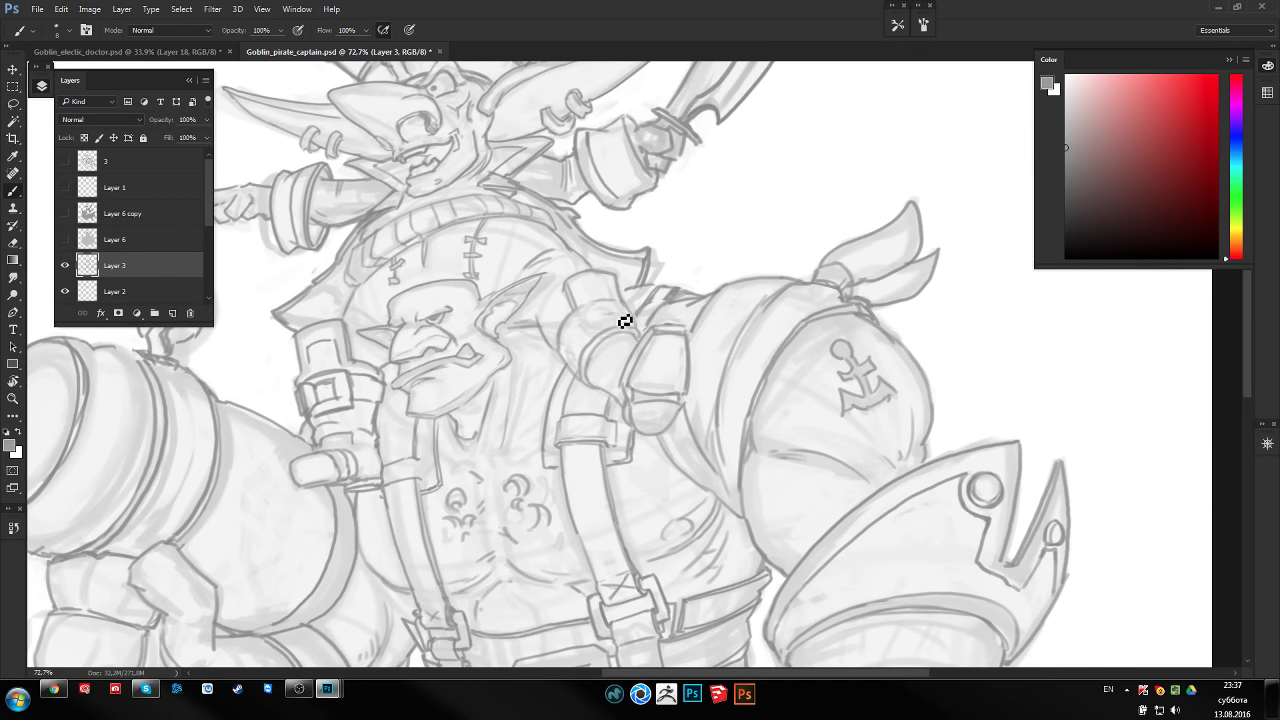
pyautogui.scroll(5, 560, 320)
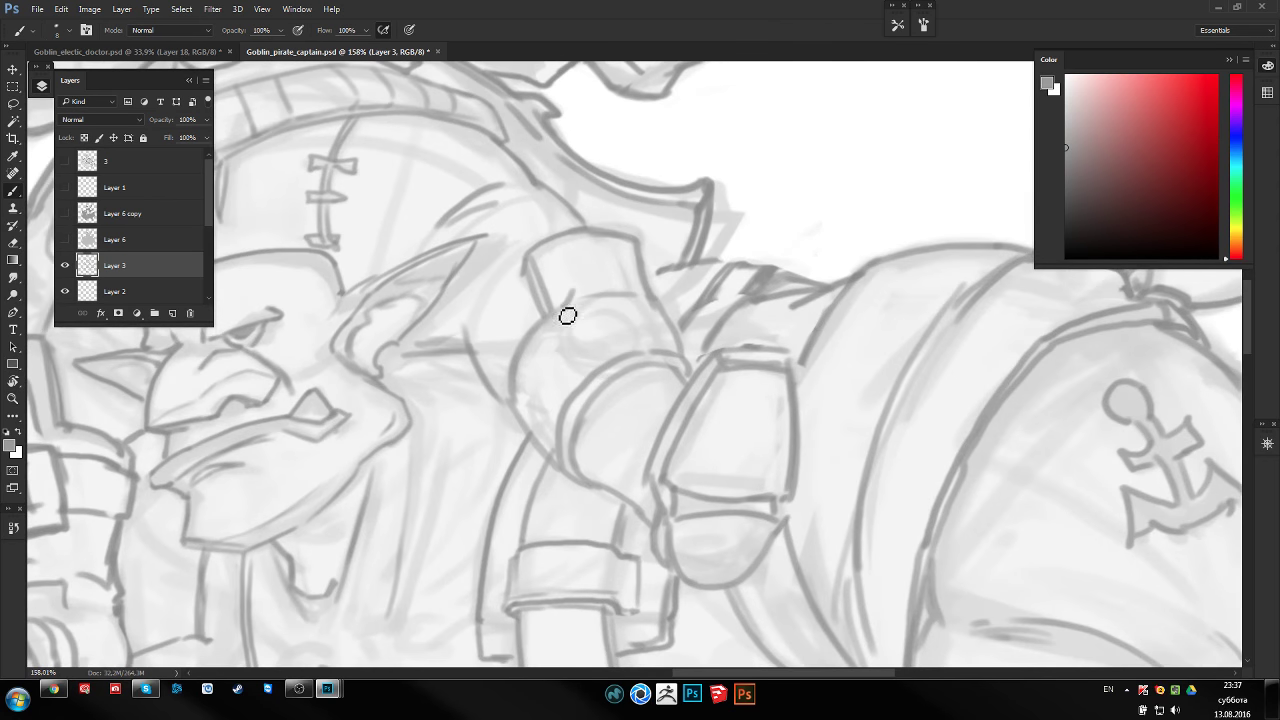
pyautogui.moveTo(632, 285)
pyautogui.mouseDown()
pyautogui.moveTo(666, 289)
pyautogui.moveTo(690, 345)
pyautogui.moveTo(616, 291)
pyautogui.moveTo(571, 300)
pyautogui.moveTo(594, 289)
pyautogui.moveTo(630, 345)
pyautogui.moveTo(665, 335)
pyautogui.mouseUp()
pyautogui.press('e')
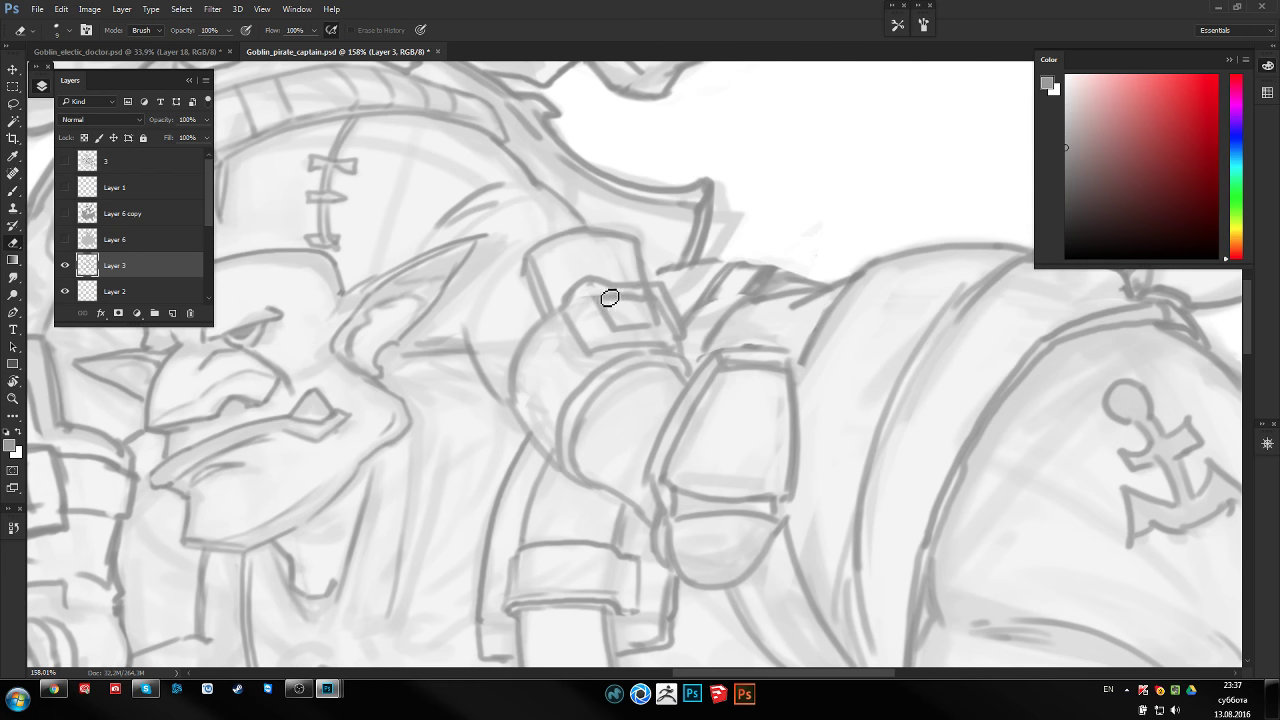
pyautogui.moveTo(590, 296)
pyautogui.mouseDown()
pyautogui.moveTo(670, 318)
pyautogui.moveTo(623, 337)
pyautogui.moveTo(634, 314)
pyautogui.moveTo(668, 320)
pyautogui.mouseUp()
pyautogui.press('b')
# Lighten the arm buckle's top edge, then flip the canvas to check proportions
pyautogui.moveTo(557, 394); pyautogui.dragTo(583, 354)
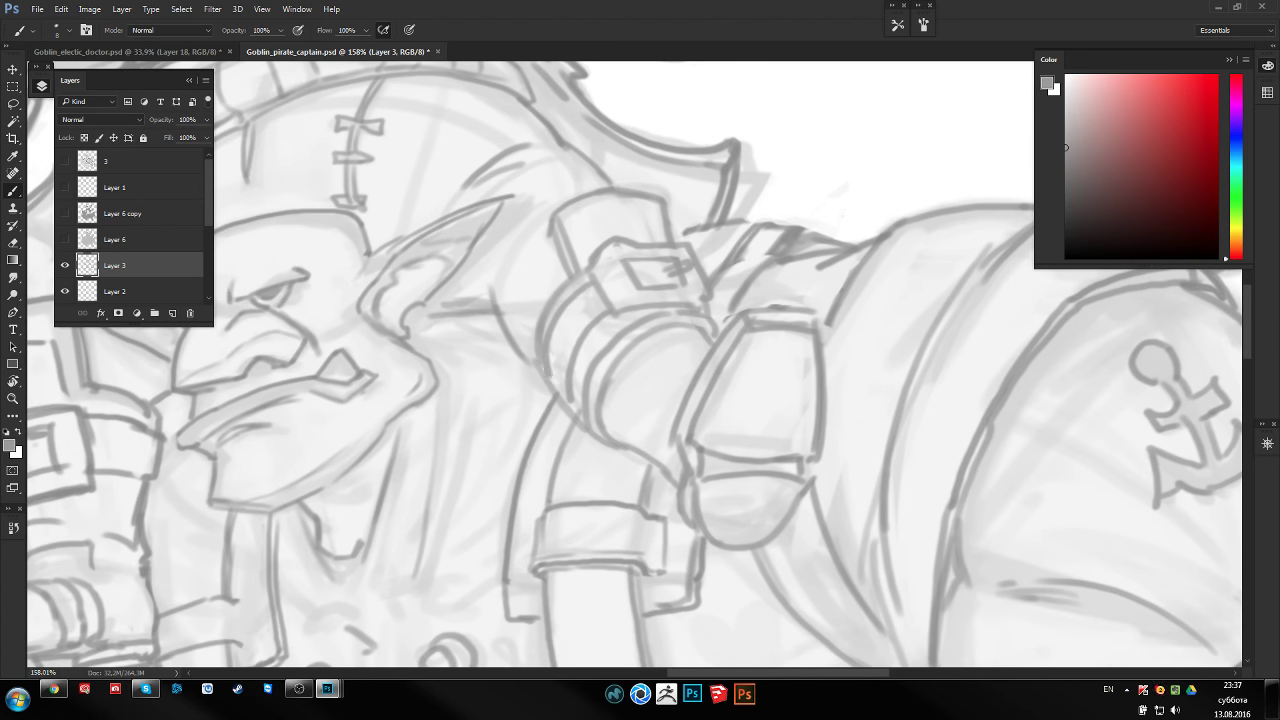
pyautogui.moveTo(640, 300)
pyautogui.mouseDown()
pyautogui.moveTo(592, 295)
pyautogui.moveTo(612, 300)
pyautogui.mouseUp()
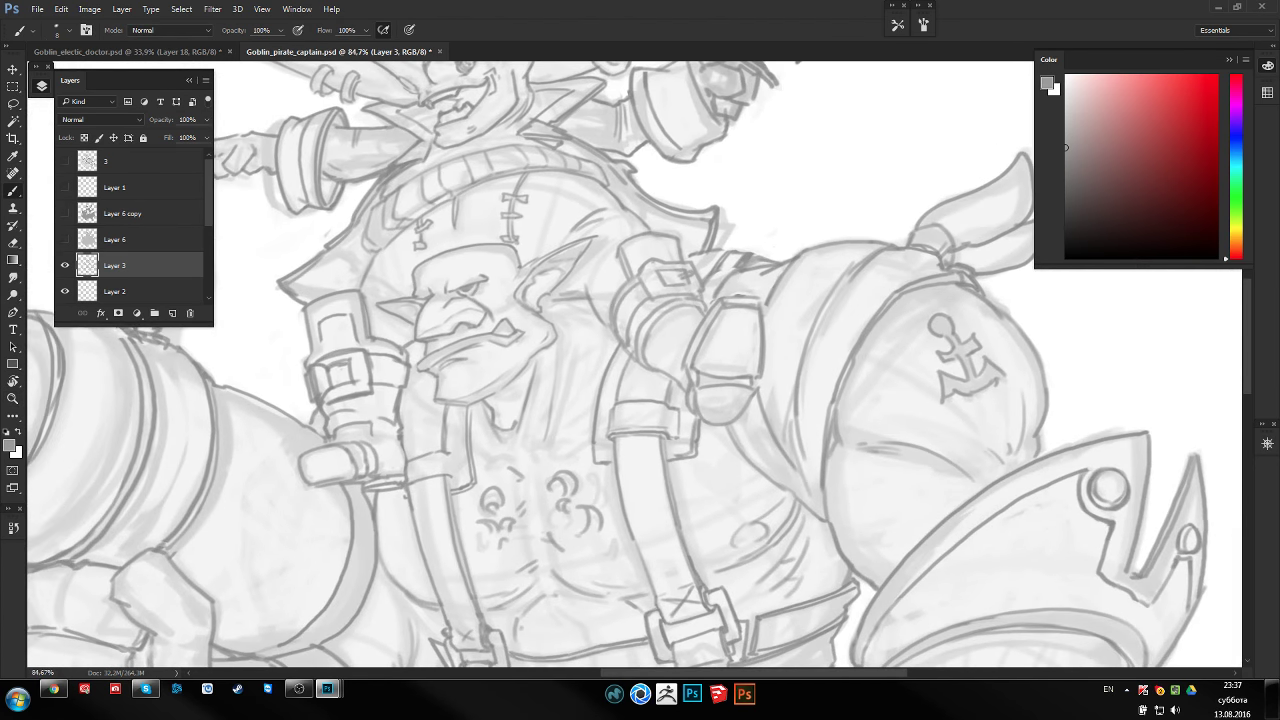
pyautogui.press('e')
pyautogui.scroll(2, 358, 355)
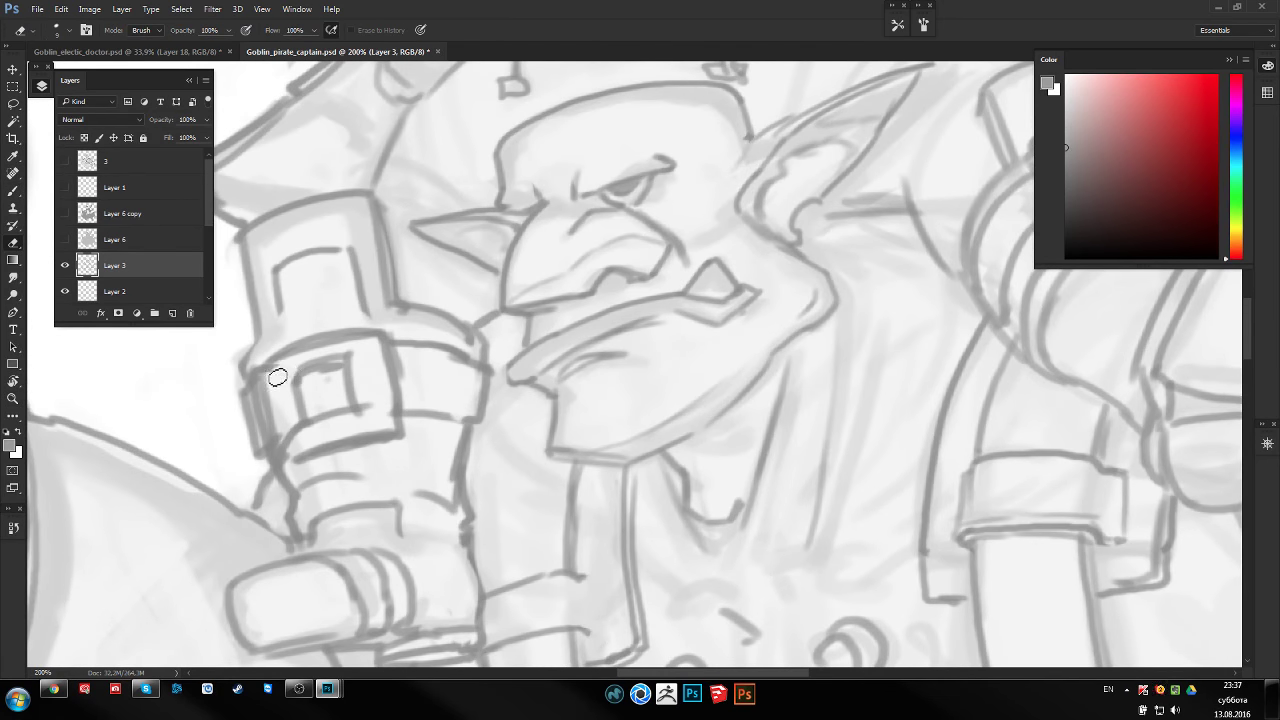
pyautogui.moveTo(298, 360); pyautogui.dragTo(361, 364)
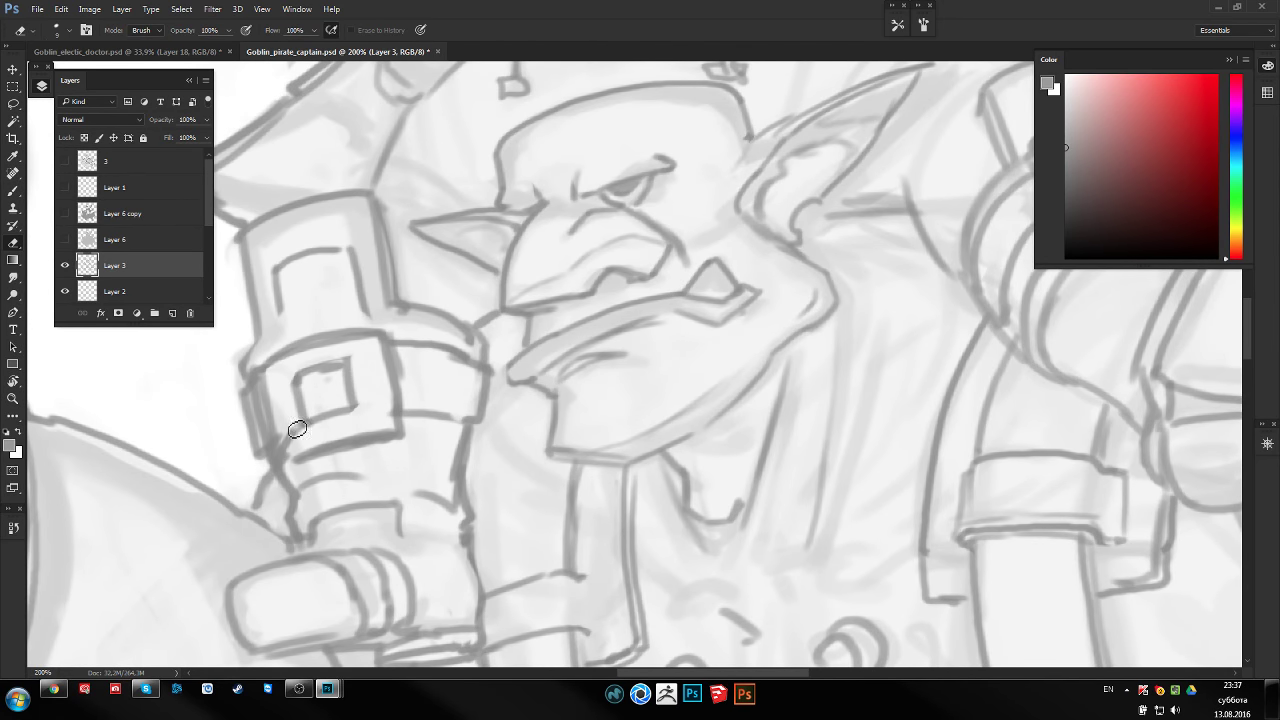
pyautogui.scroll(-3, 360, 390)
pyautogui.scroll(1, 400, 380)
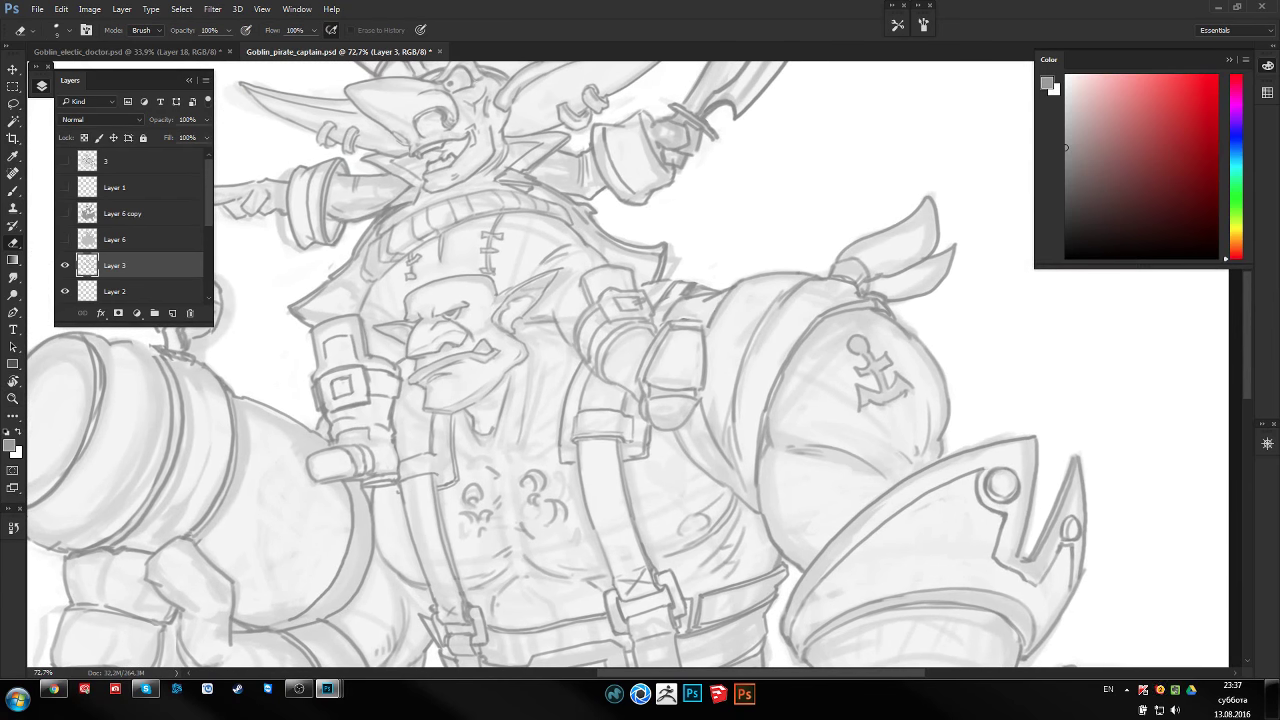
pyautogui.press('b')
pyautogui.scroll(1, 380, 380)
pyautogui.scroll(1, 374, 380)
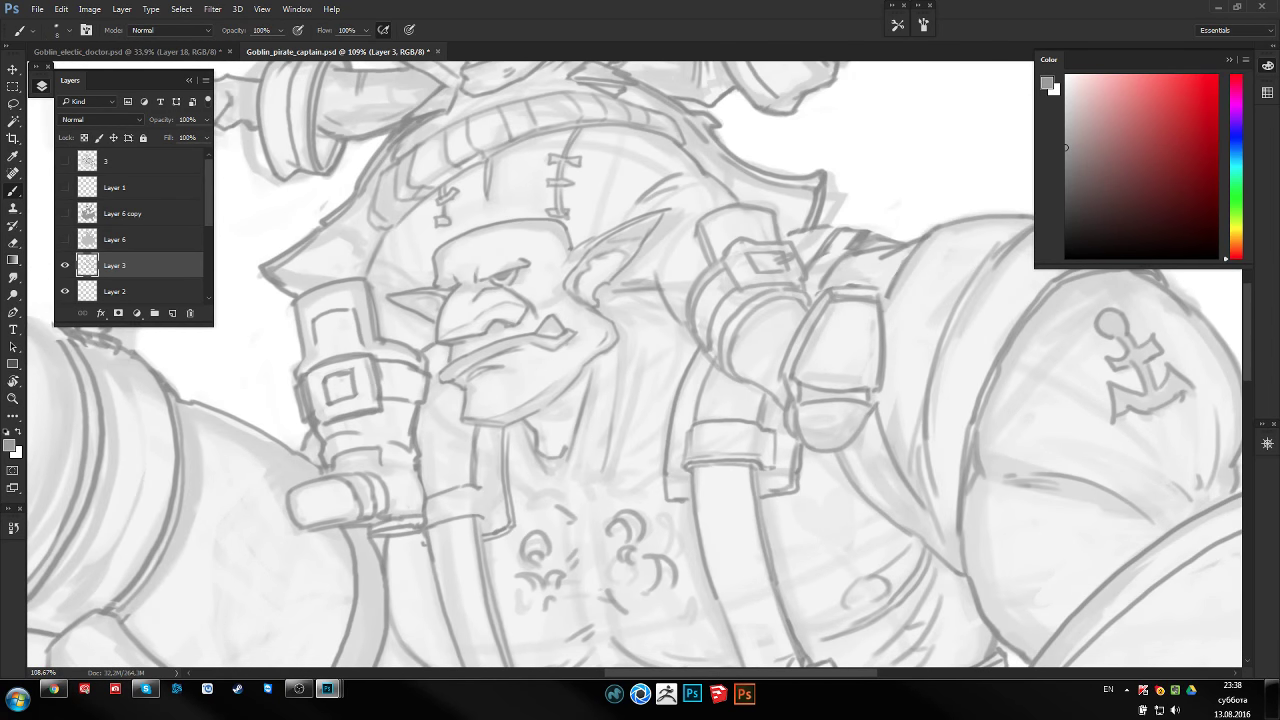
pyautogui.scroll(-5, 422, 335)
pyautogui.press('h')
pyautogui.scroll(-1, 600, 329)
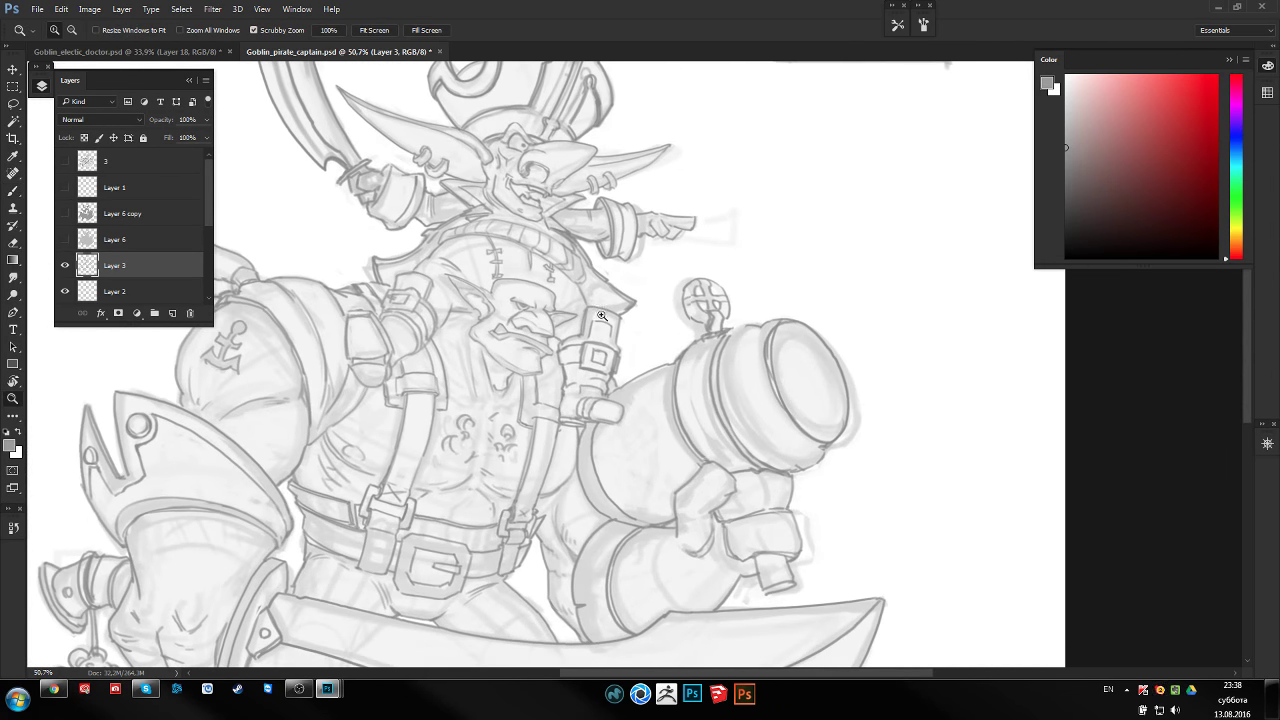
pyautogui.scroll(-1, 590, 320)
pyautogui.scroll(-1, 583, 309)
pyautogui.scroll(-1, 588, 305)
pyautogui.scroll(-1, 593, 322)
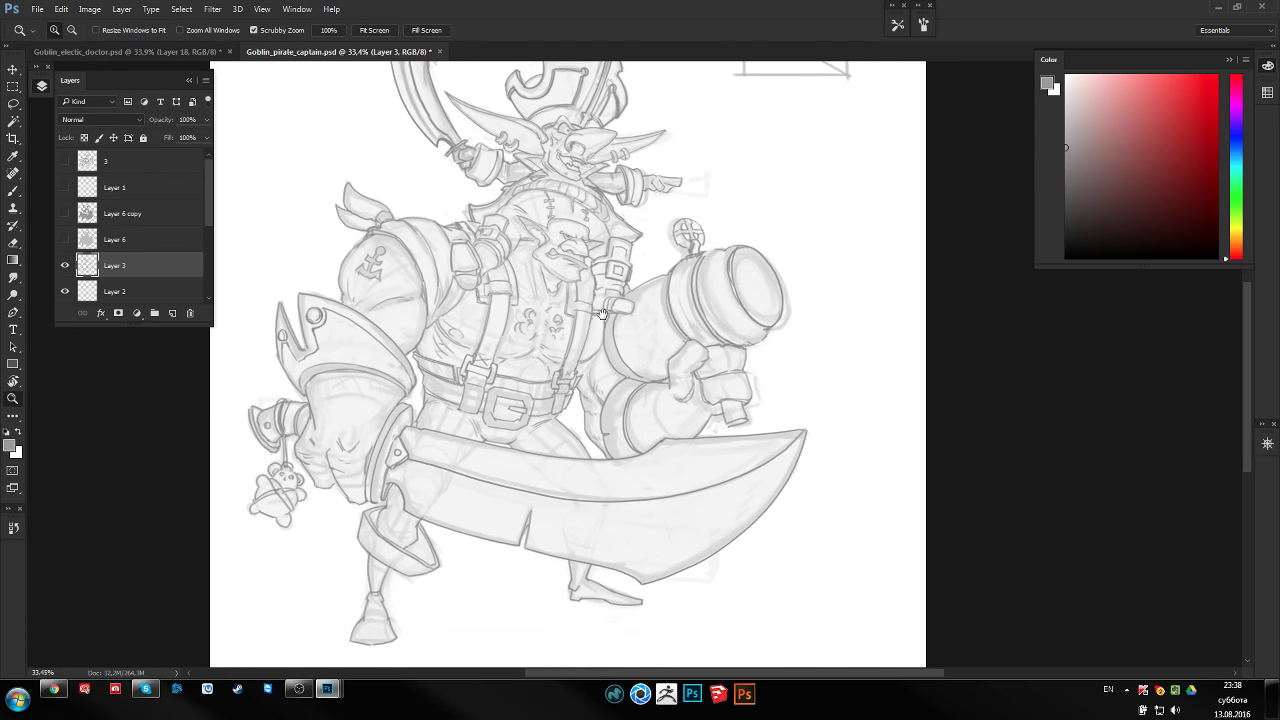
pyautogui.scroll(-1, 530, 324)
pyautogui.scroll(-1, 467, 326)
# Turn on Layer 6 and Layer 6 copy to show the gray shading under the linework
pyautogui.click(65, 239)
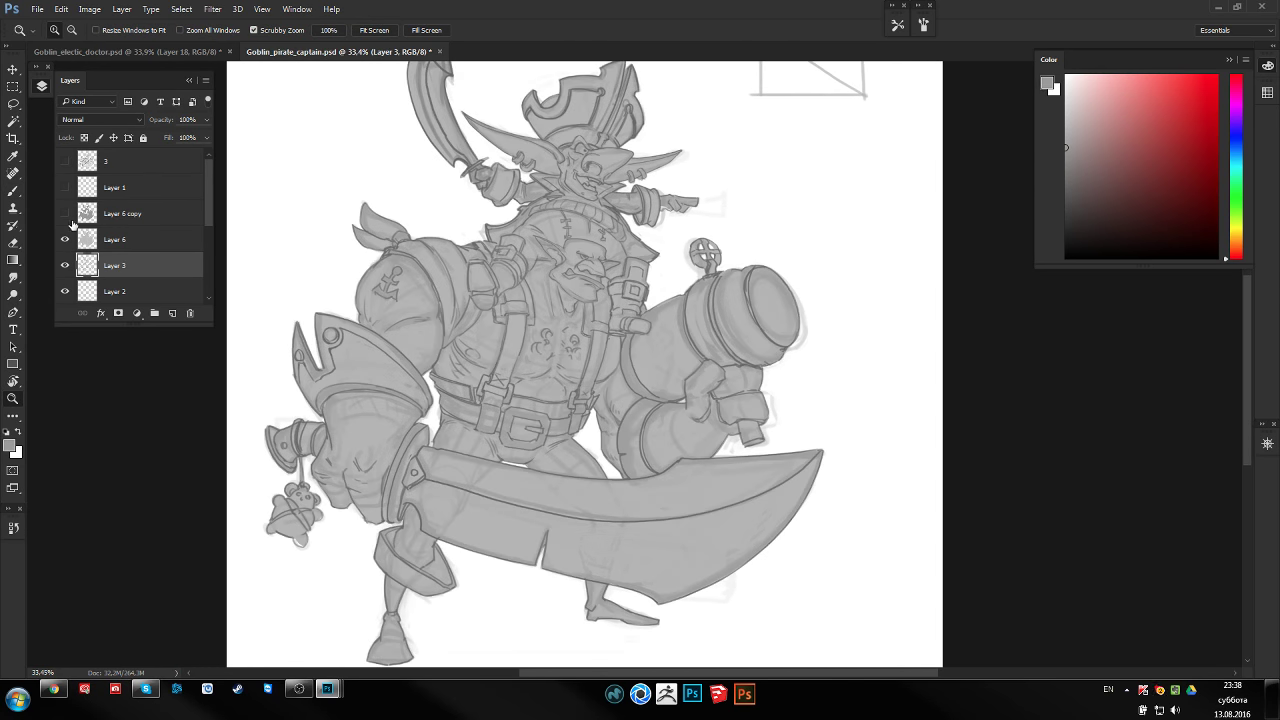
pyautogui.click(65, 213)
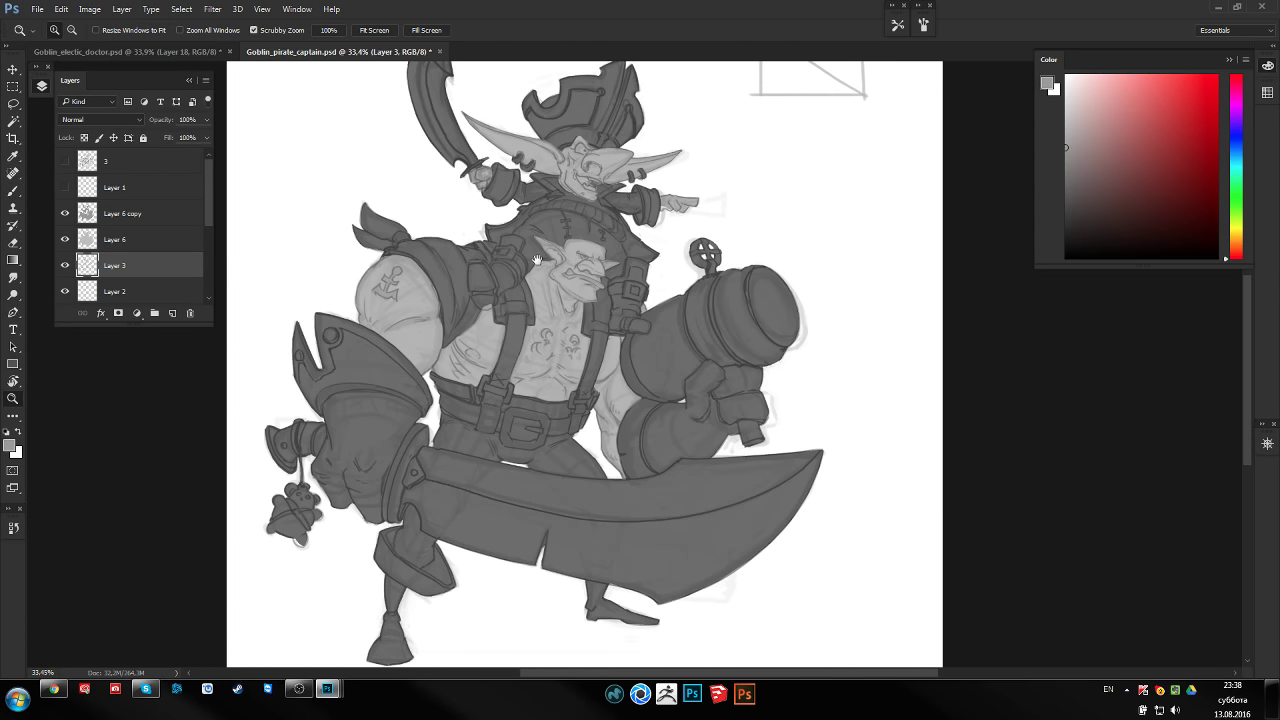
pyautogui.moveTo(537, 260)
pyautogui.mouseDown()
pyautogui.moveTo(459, 320)
pyautogui.moveTo(582, 321)
pyautogui.mouseUp()
pyautogui.press('h')
# On Layer 6 copy, lasso a small area beside the shoulder strap and delete its dark fill
pyautogui.click(65, 213)
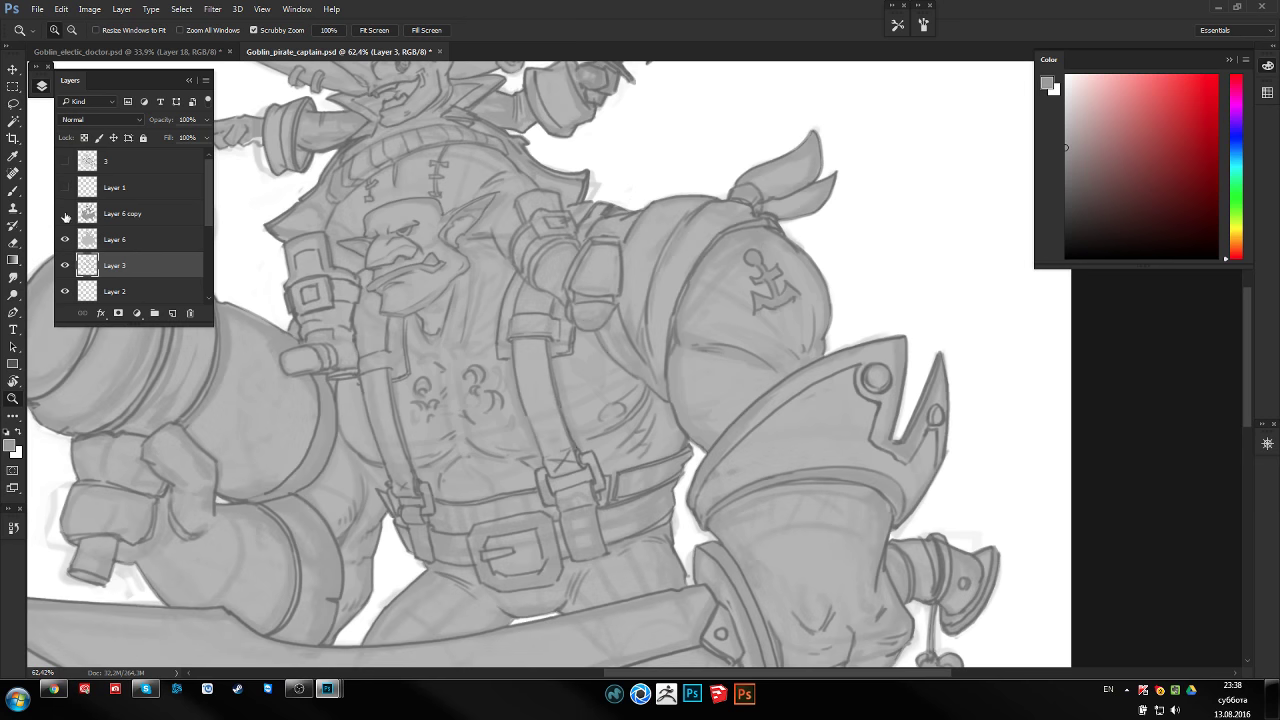
pyautogui.press('l')
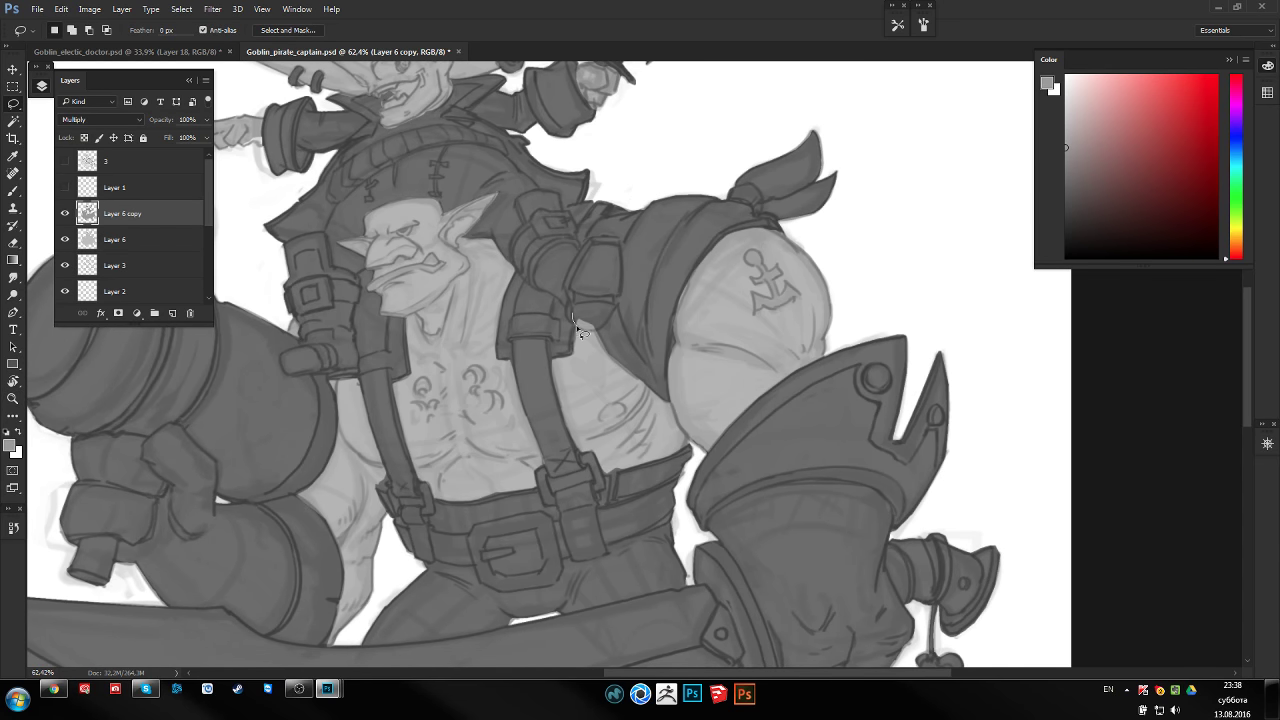
pyautogui.moveTo(605, 328); pyautogui.dragTo(598, 314)
pyautogui.press('b')
pyautogui.press('g')
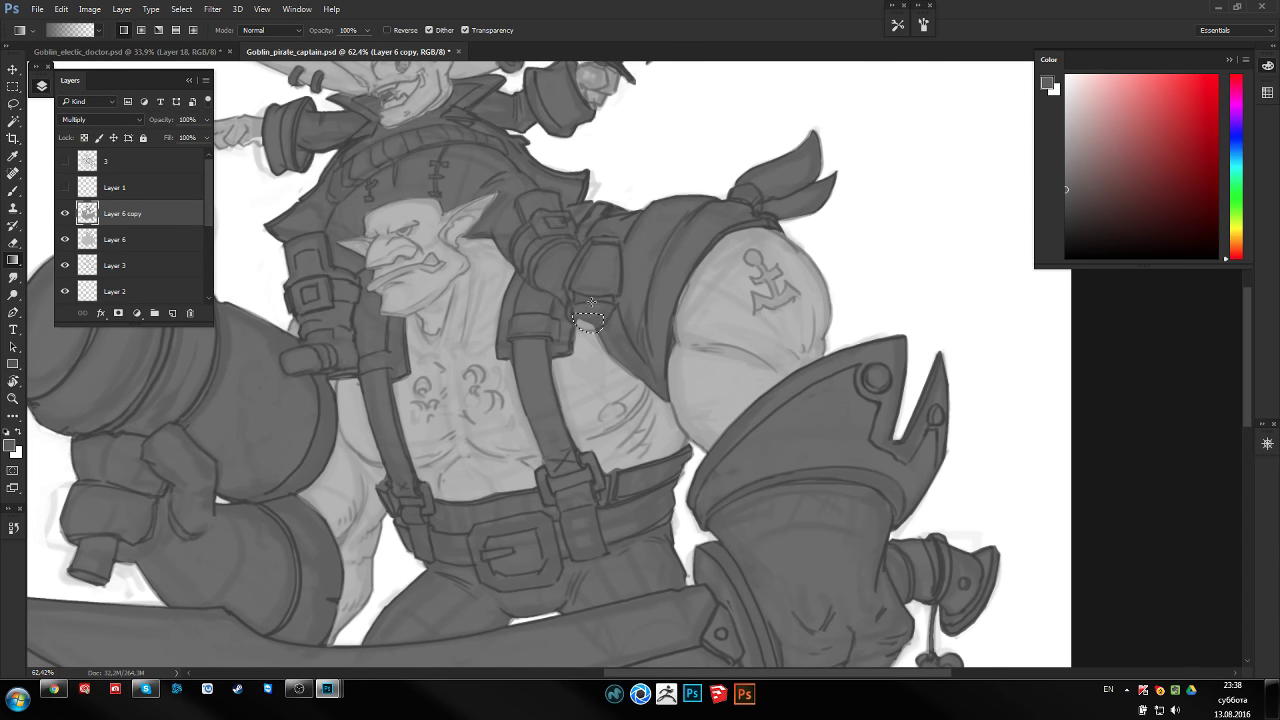
pyautogui.press('Delete')
# Compare with the shading hidden, refill the small area with gray, and deselect
pyautogui.click(66, 213)
pyautogui.click(65, 239)
pyautogui.click(65, 239)
pyautogui.click(66, 213)
pyautogui.moveTo(590, 330); pyautogui.dragTo(606, 262)
pyautogui.click(1066, 152)
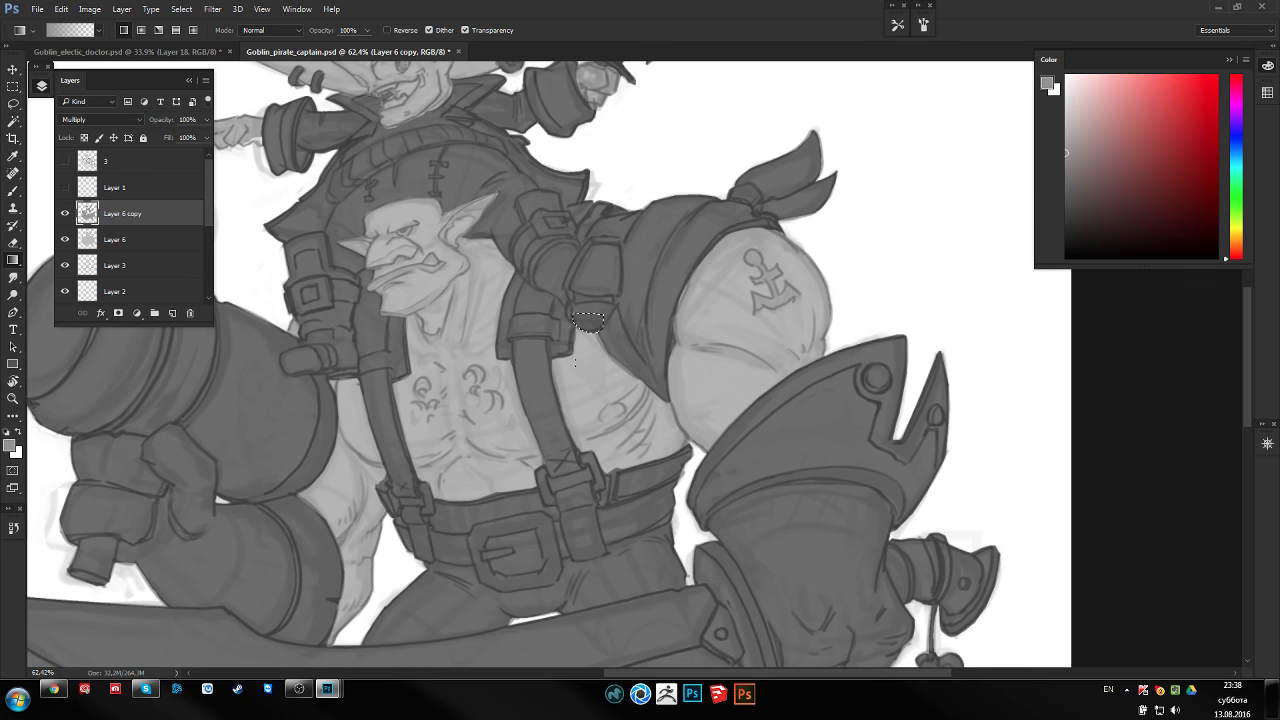
pyautogui.hotkey('ctrl', 'd')
pyautogui.moveTo(600, 342); pyautogui.dragTo(590, 356)
# Mirror the canvas and zoom out to review the whole goblin character
pyautogui.press('h')
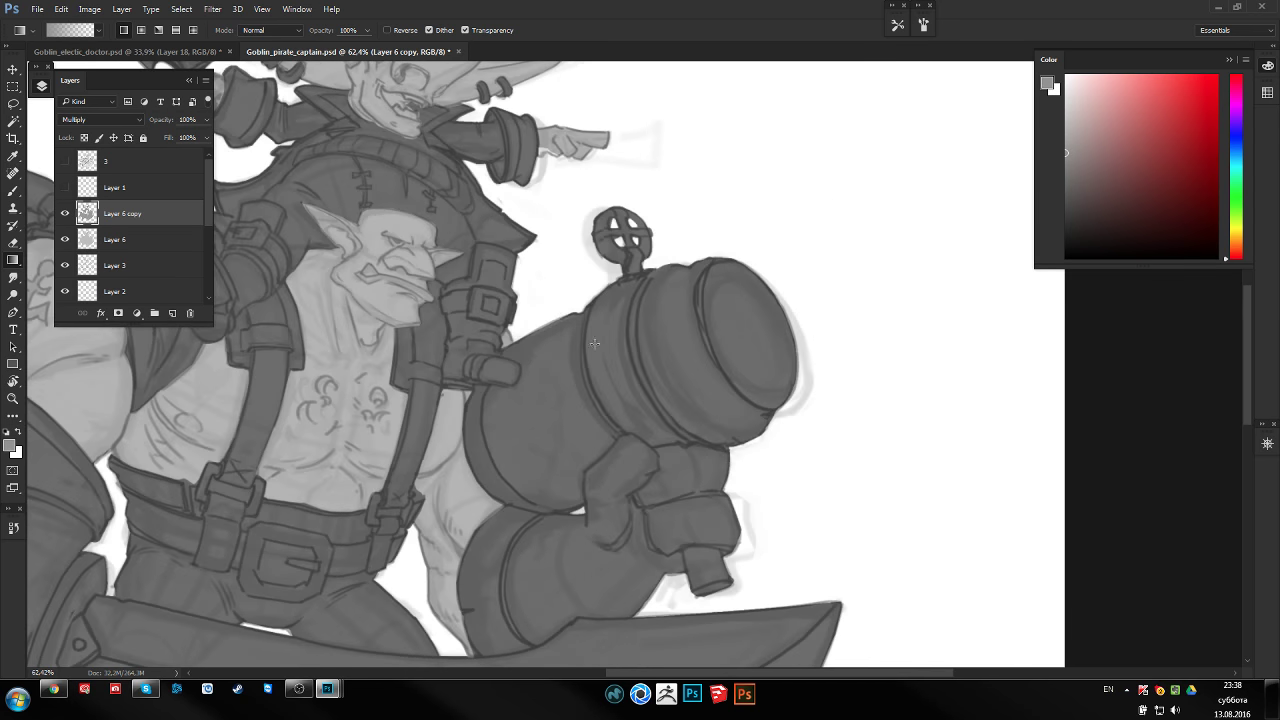
pyautogui.press('z')
pyautogui.scroll(-2, 596, 270)
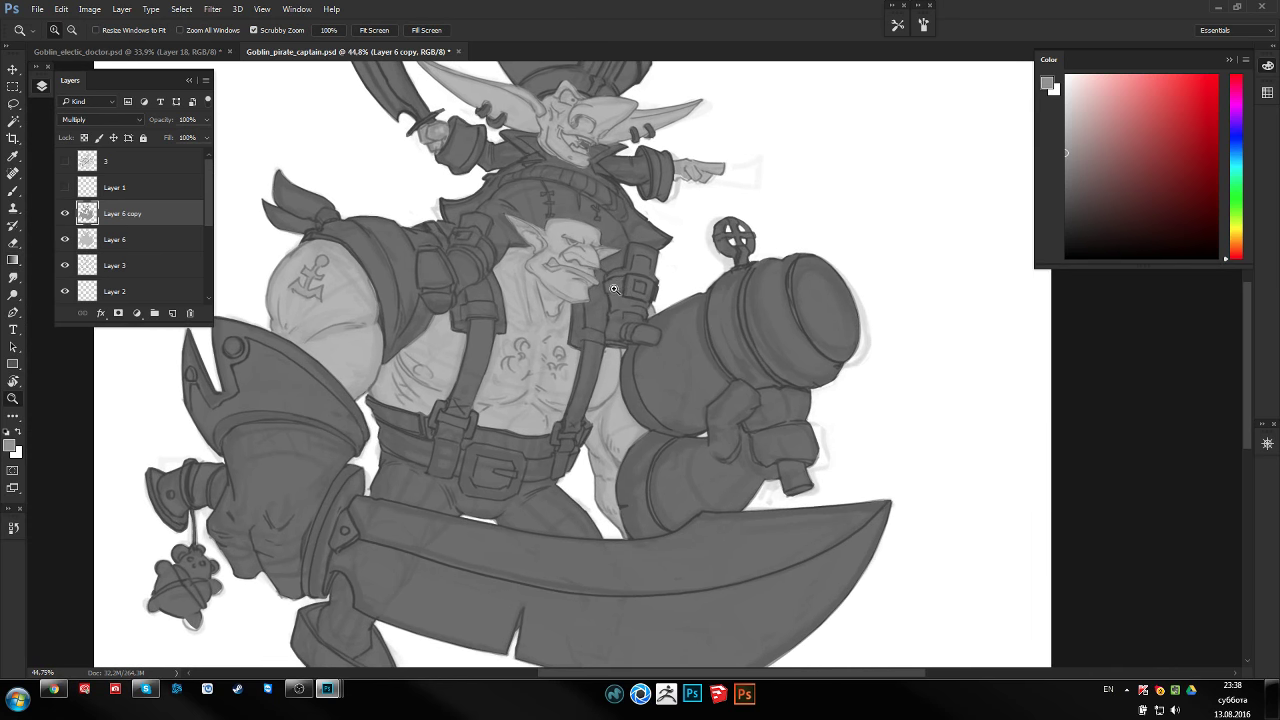
pyautogui.scroll(-2, 596, 275)
pyautogui.press('h')
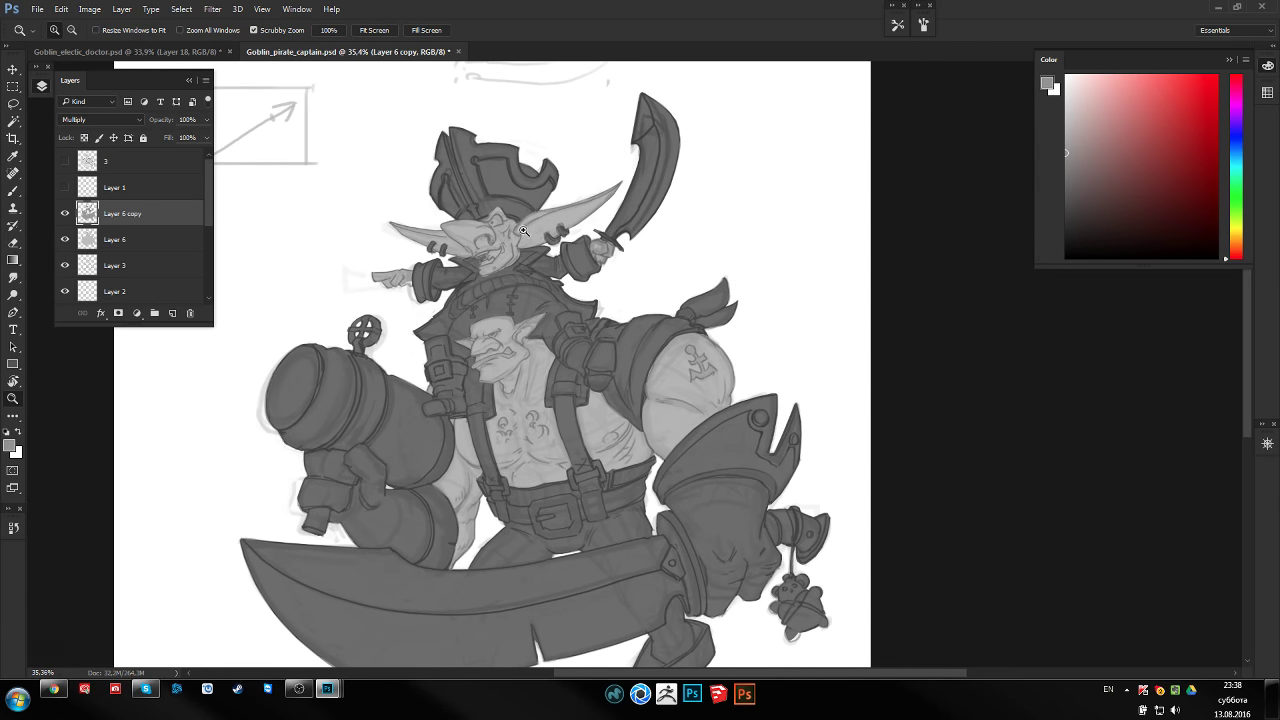
pyautogui.scroll(2, 523, 231)
pyautogui.scroll(2, 440, 280)
pyautogui.scroll(2, 342, 333)
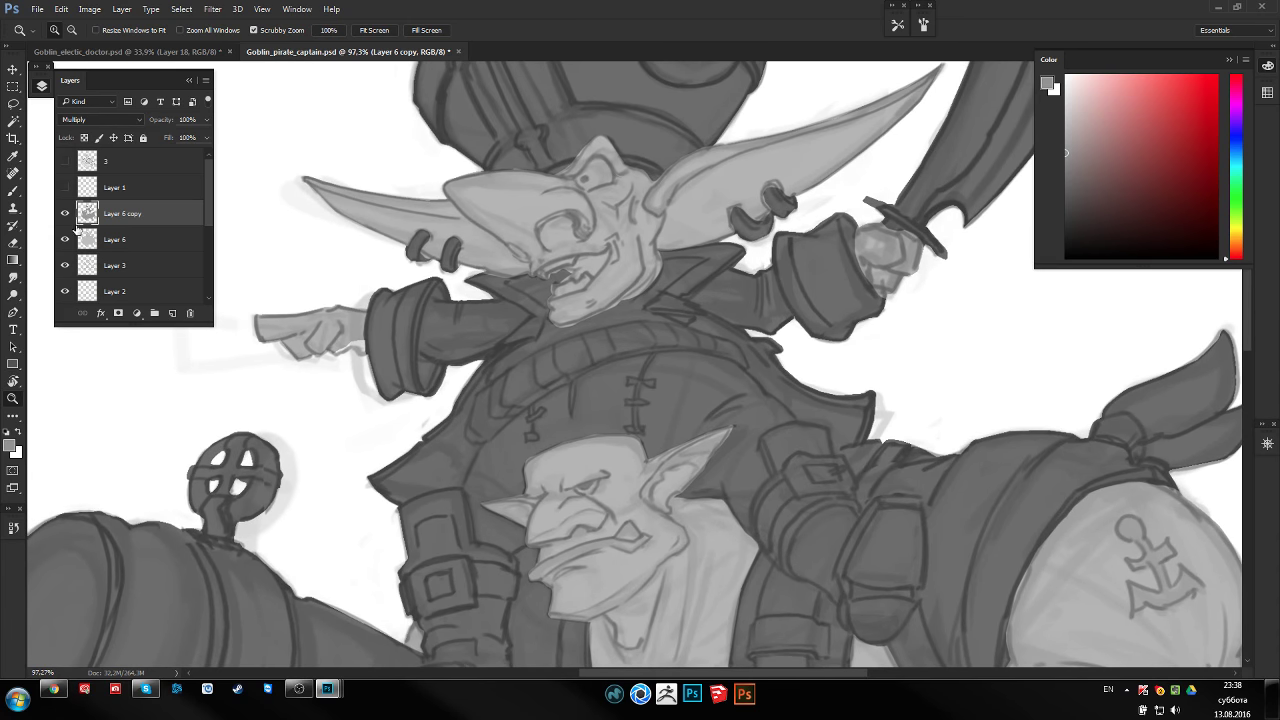
pyautogui.scroll(-3, 118, 240)
pyautogui.scroll(-2, 125, 255)
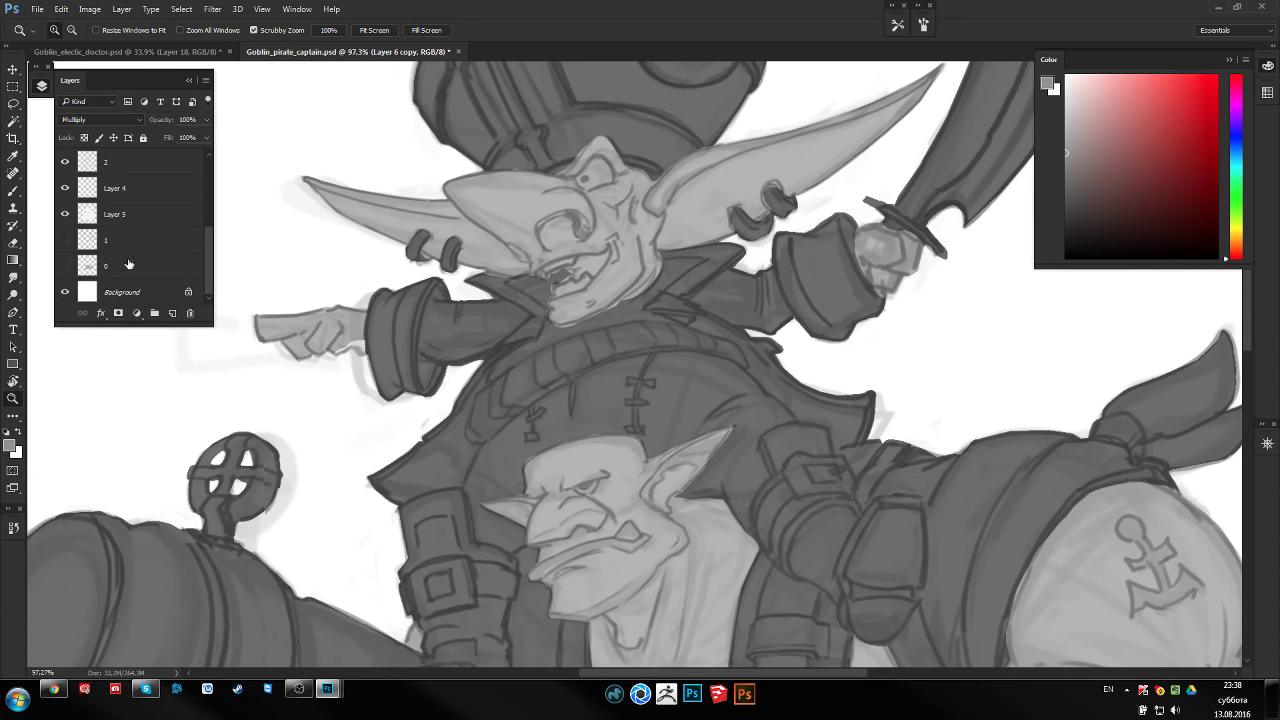
# Load the goblin's full silhouette as a selection from Layer 5
pyautogui.keyDown('ctrl'); pyautogui.click(86, 216); pyautogui.keyUp('ctrl')
pyautogui.scroll(-2, 318, 250)
pyautogui.scroll(-2, 330, 240)
pyautogui.scroll(-2, 304, 230)
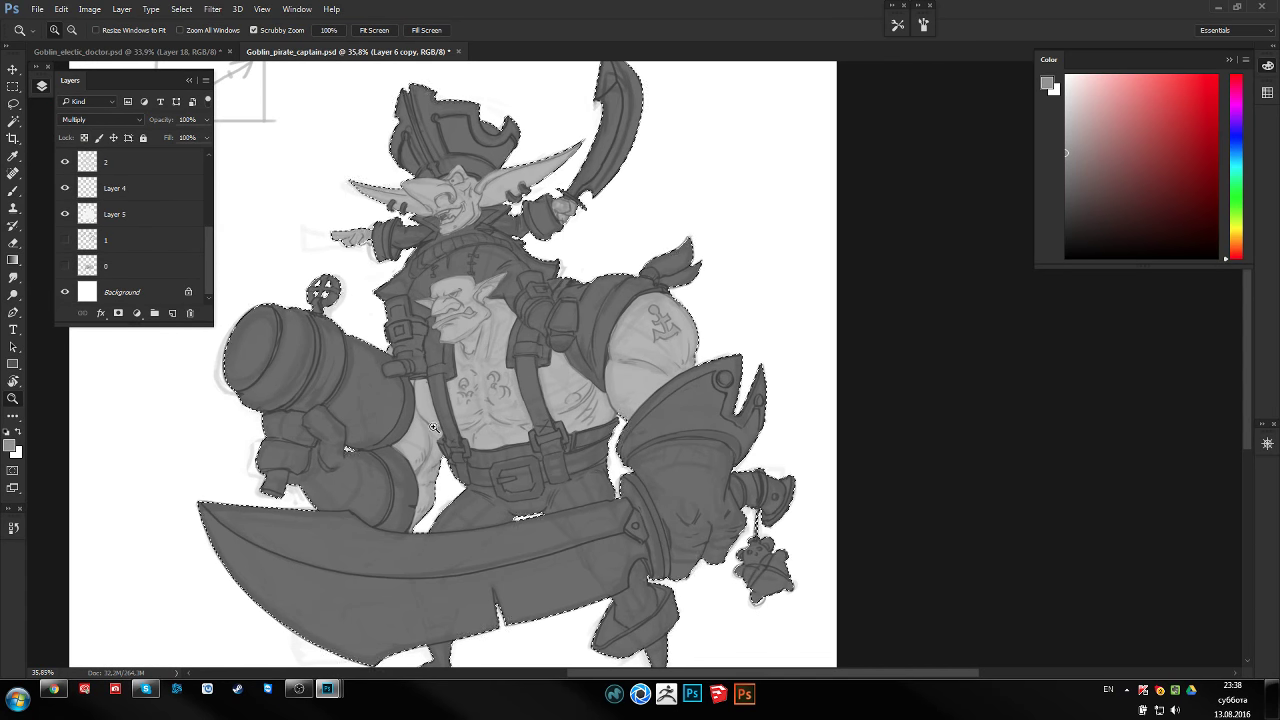
pyautogui.scroll(-2, 517, 320)
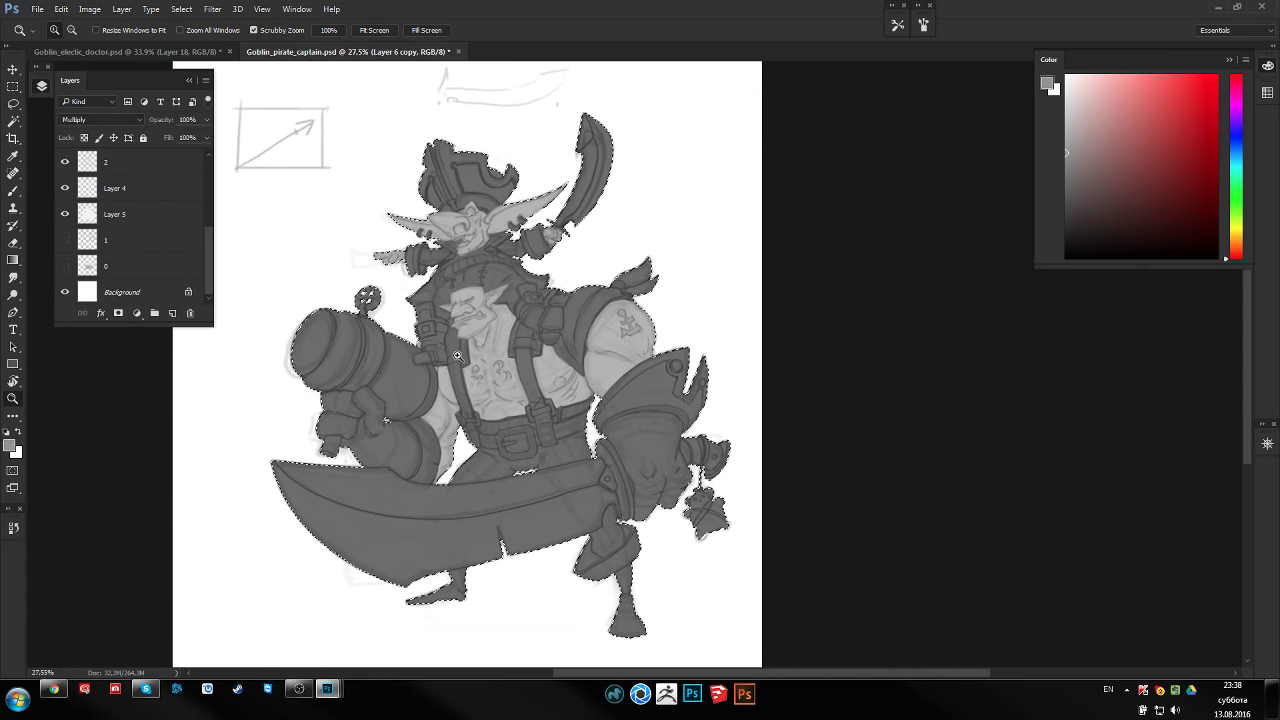
pyautogui.scroll(1, 470, 345)
pyautogui.scroll(1, 490, 325)
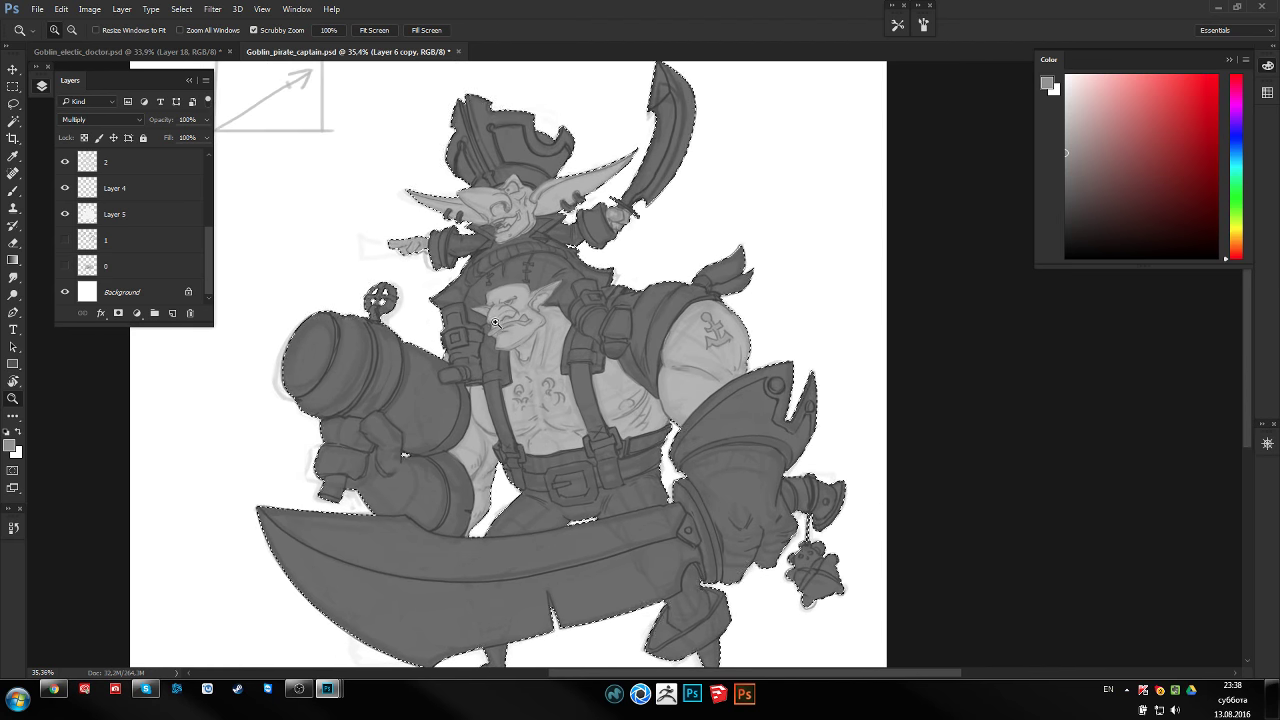
pyautogui.moveTo(511, 273); pyautogui.dragTo(484, 361)
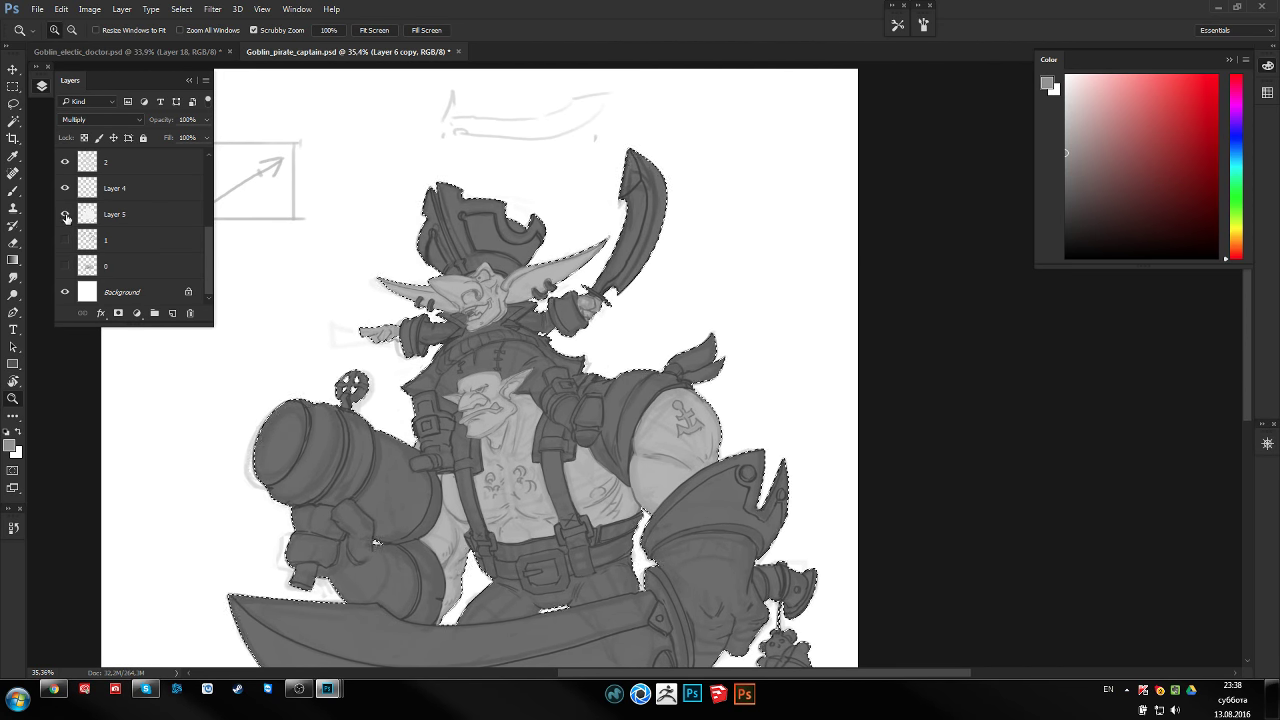
pyautogui.scroll(2, 190, 222)
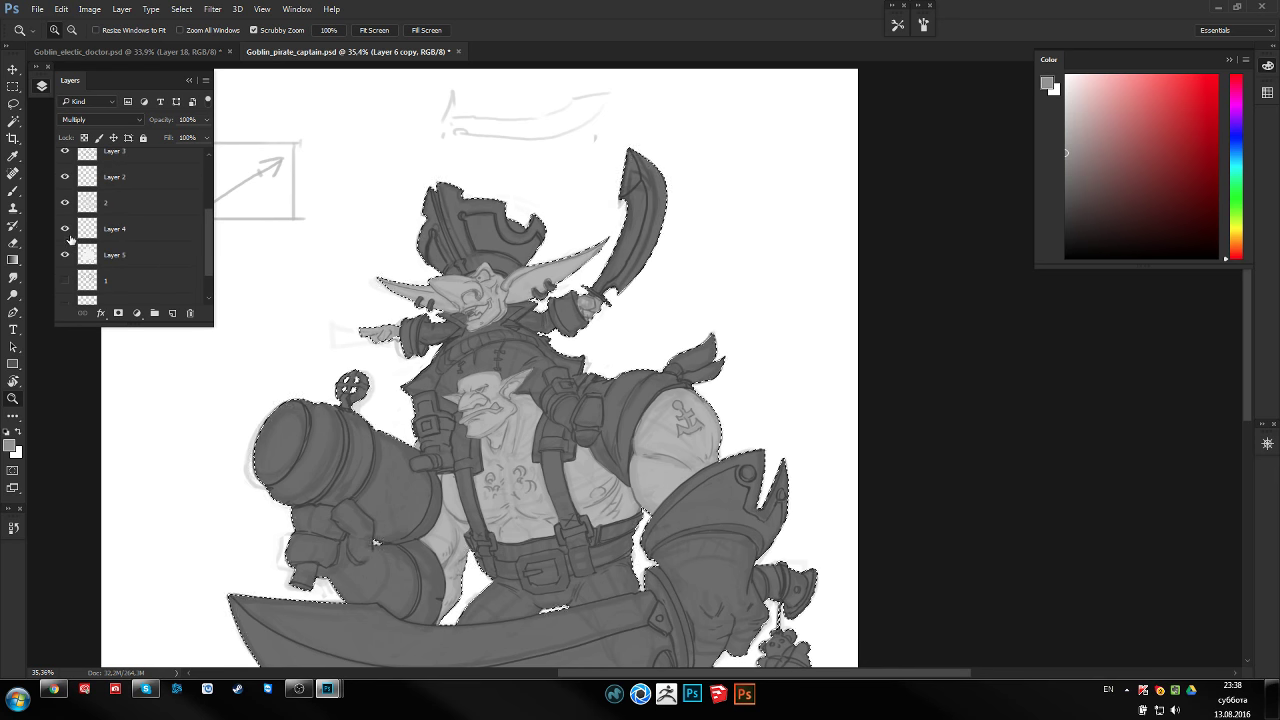
# On layer 2, invert the selection and delete the stray sketch lines outside the goblin
pyautogui.click(65, 203)
pyautogui.click(65, 177)
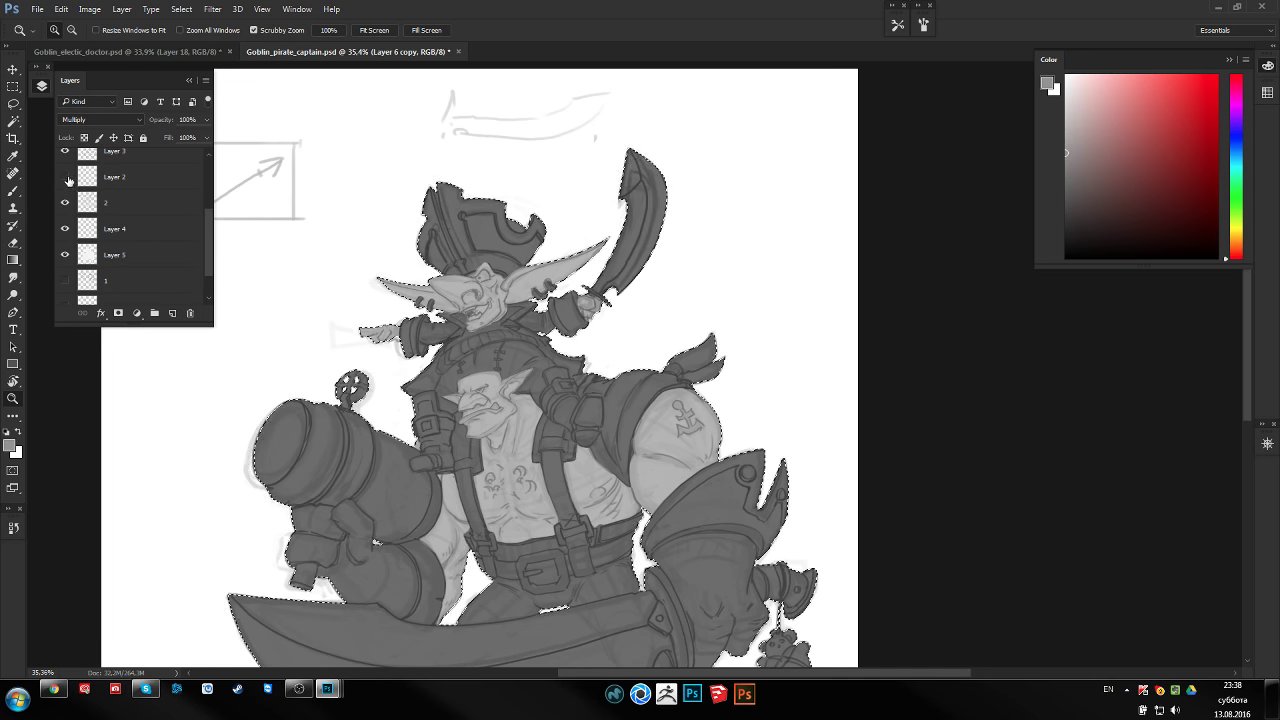
pyautogui.click(97, 204)
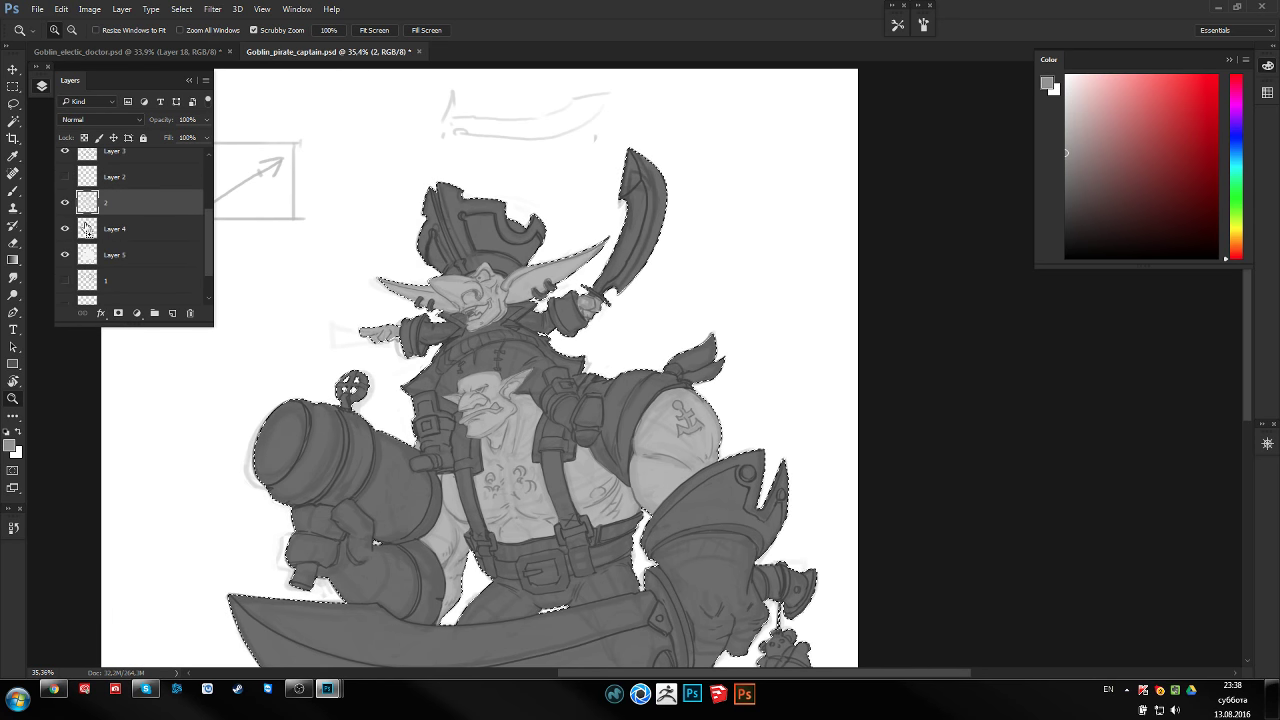
pyautogui.hotkey('ctrl', 'shift', 'i')
pyautogui.press('Delete')
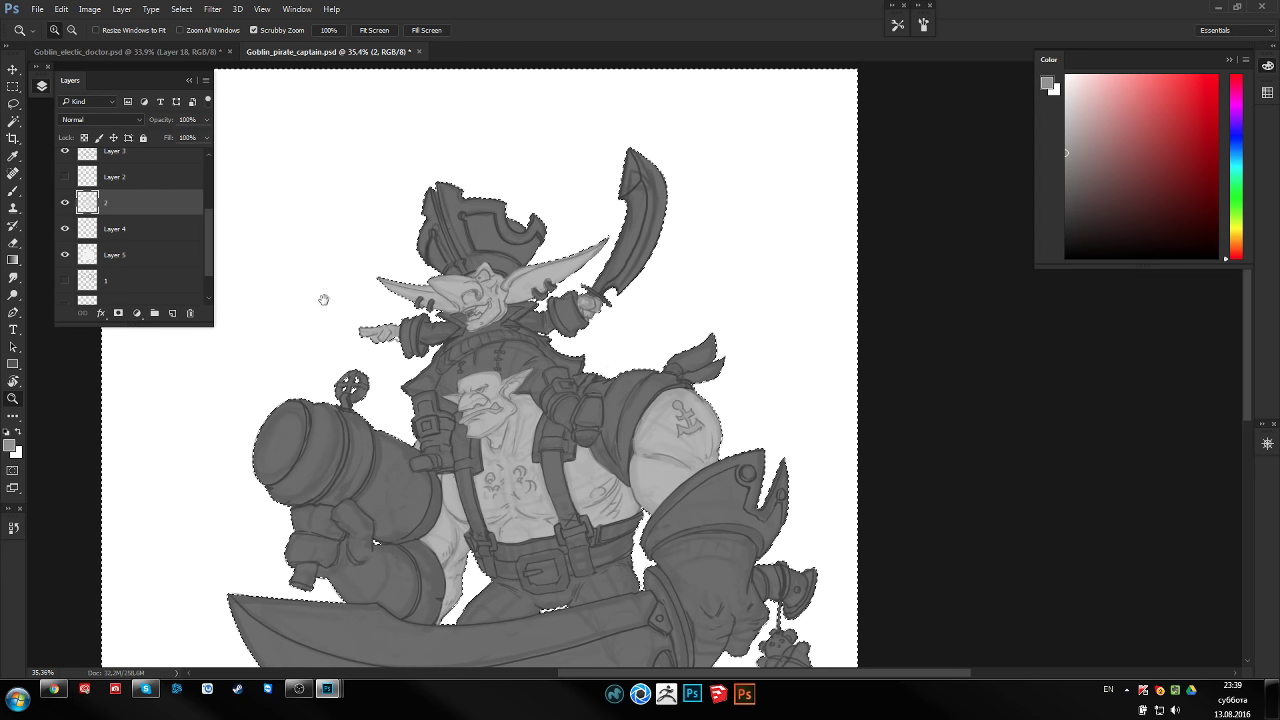
pyautogui.moveTo(323, 294); pyautogui.dragTo(343, 298)
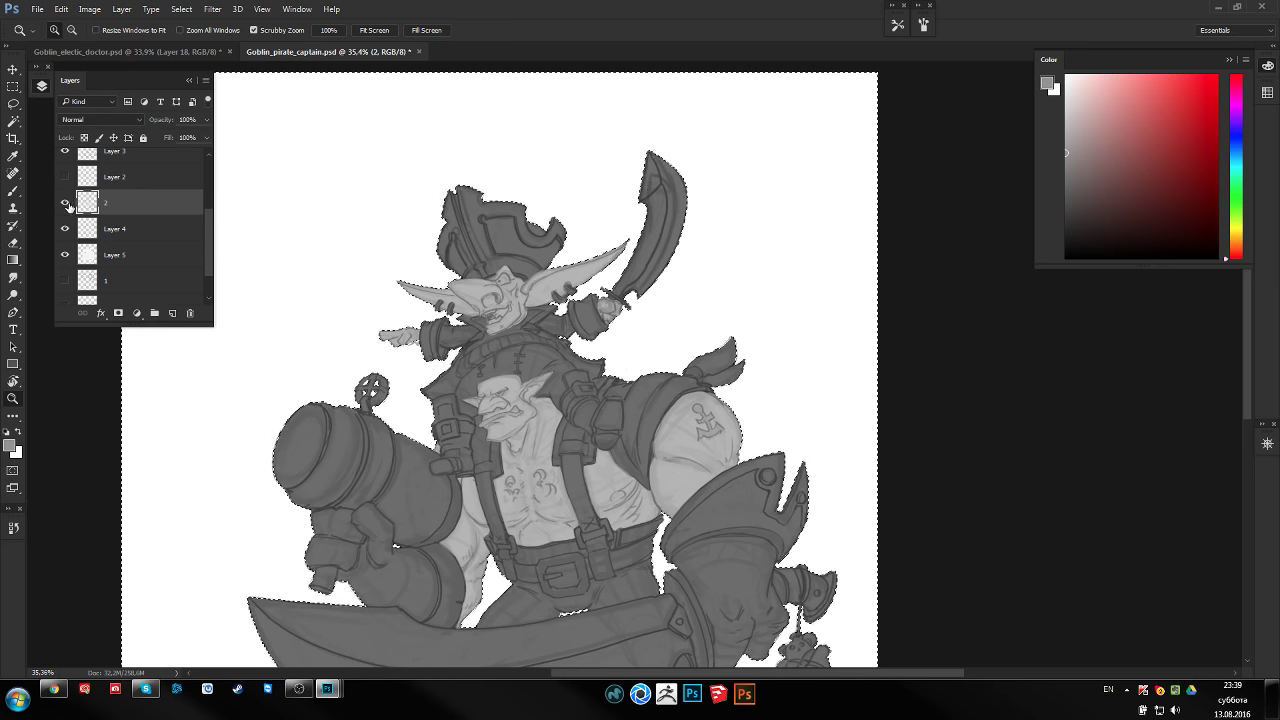
# Deselect, zoom onto the mirrored torso, and toggle Layer 2 to compare the cleanup
pyautogui.hotkey('ctrl', 'd')
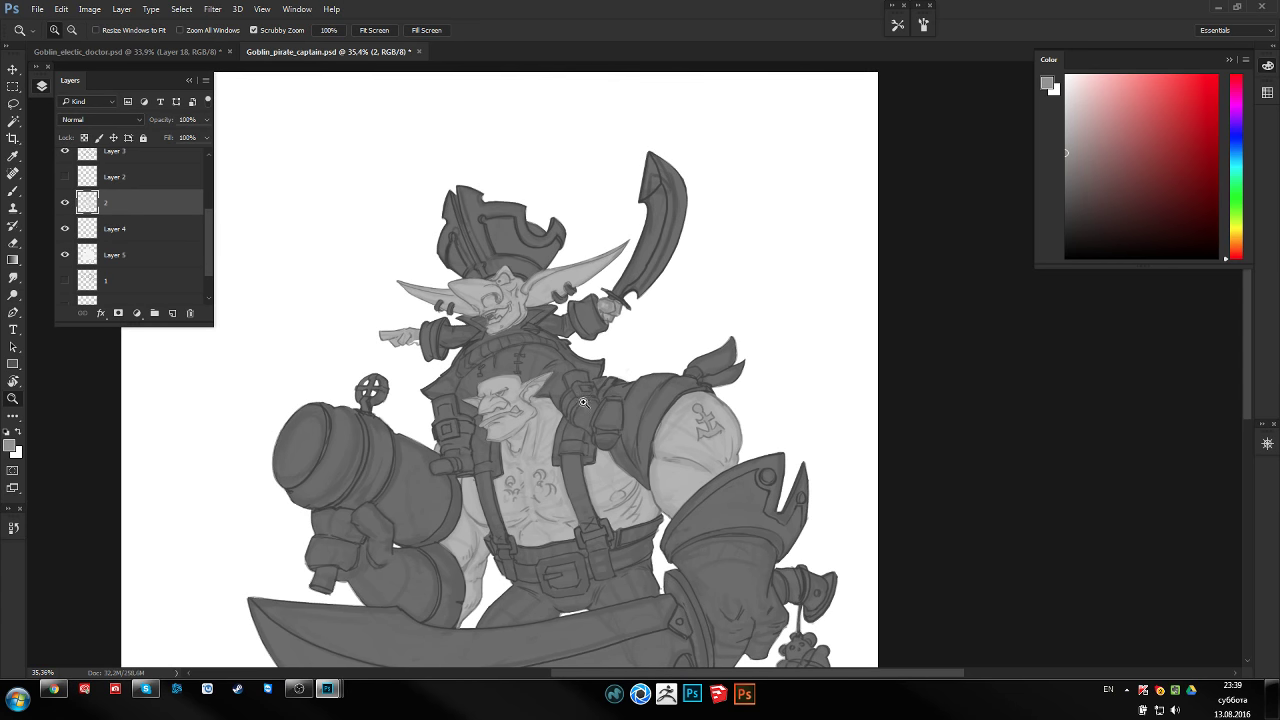
pyautogui.hotkey('ctrl', 'shift', 'h')
pyautogui.moveTo(560, 330); pyautogui.dragTo(640, 330)
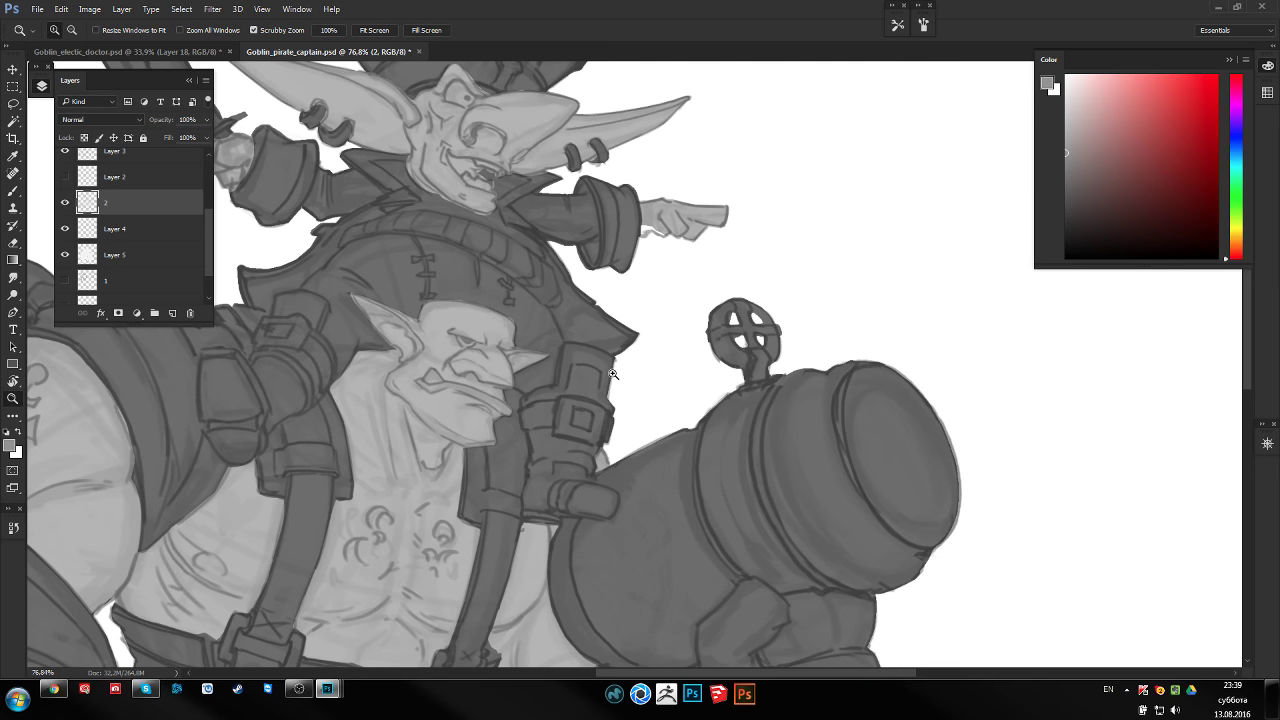
pyautogui.moveTo(418, 342); pyautogui.dragTo(421, 372)
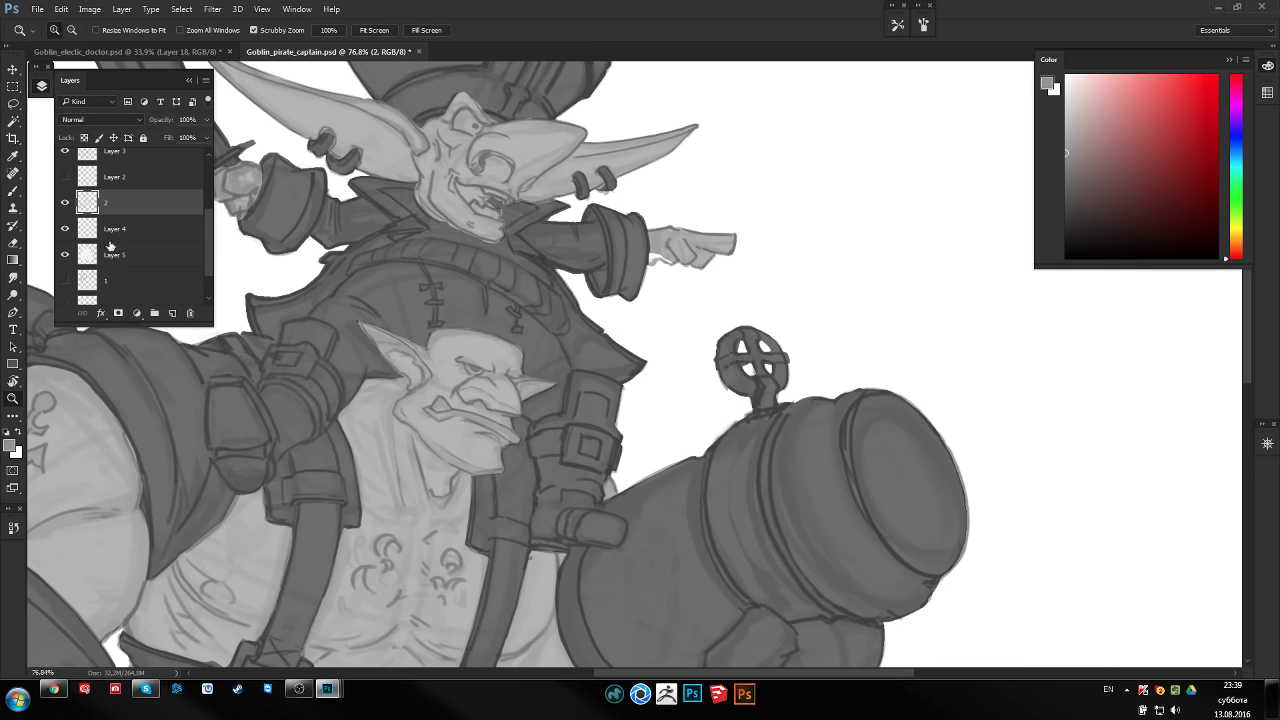
pyautogui.click(64, 205)
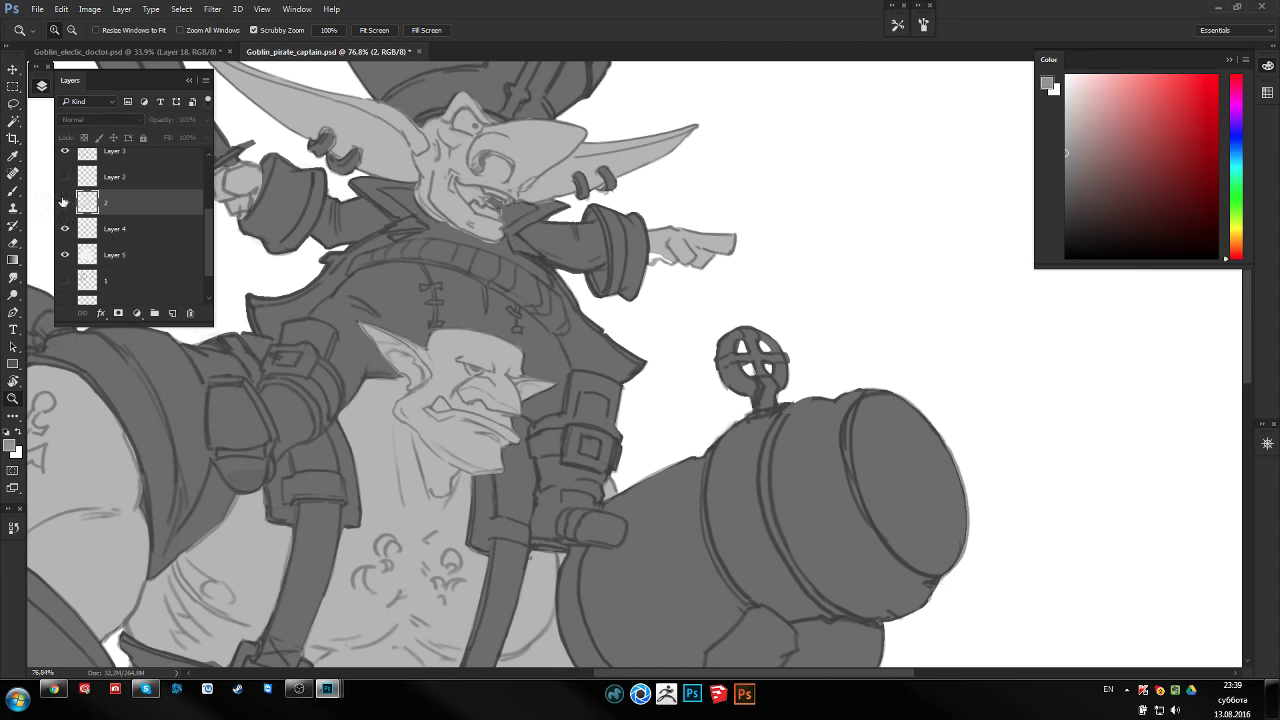
pyautogui.click(64, 202)
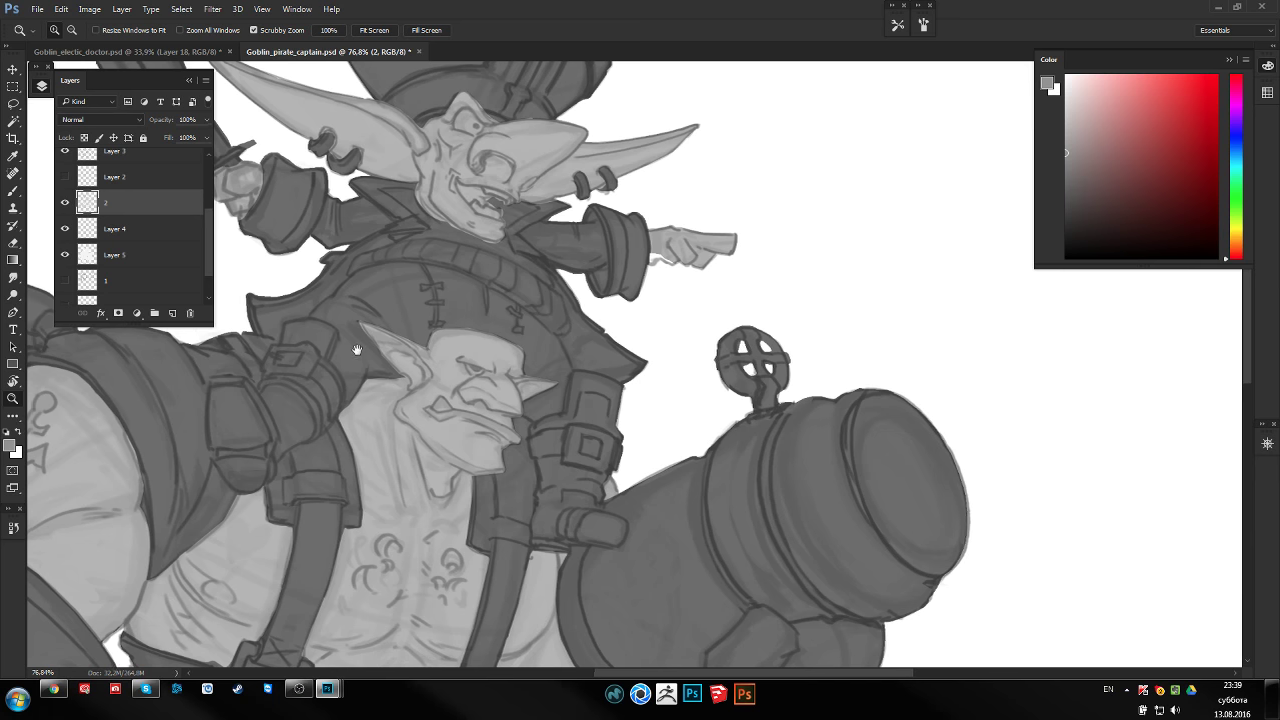
# Compare Layer 2 again around the hat and leave both layers visible
pyautogui.moveTo(340, 363); pyautogui.dragTo(385, 388)
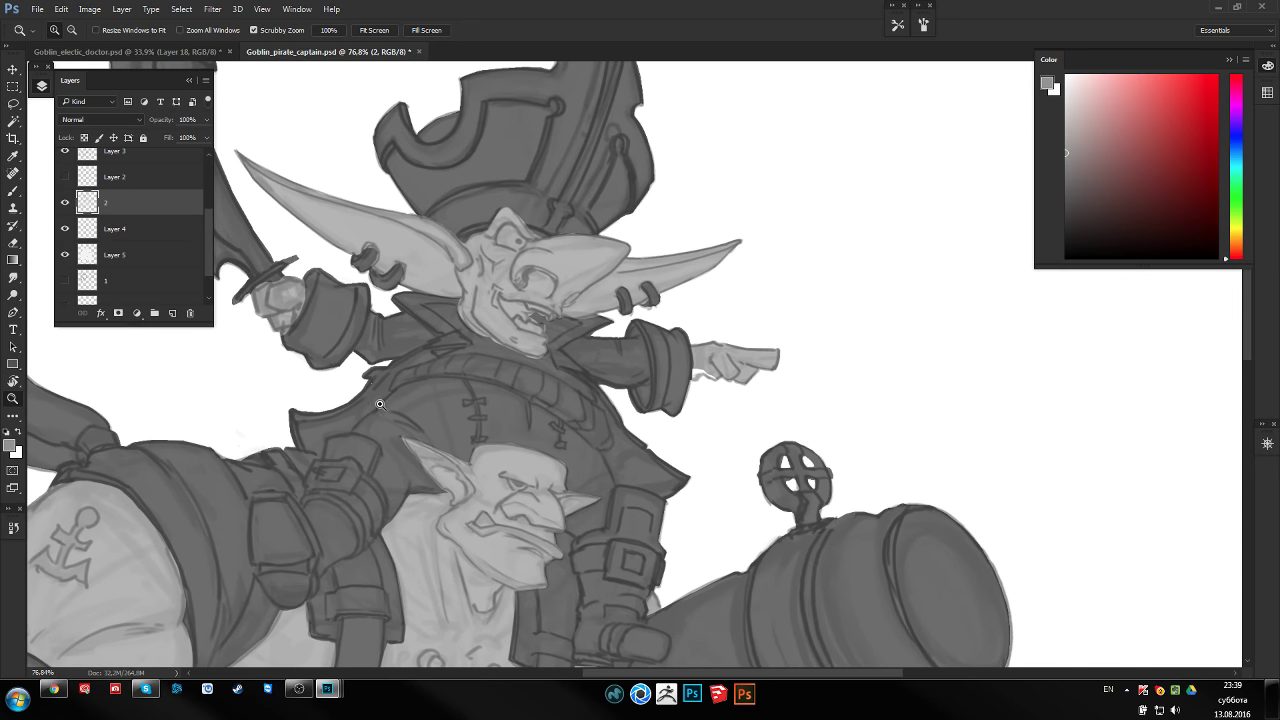
pyautogui.click(65, 205)
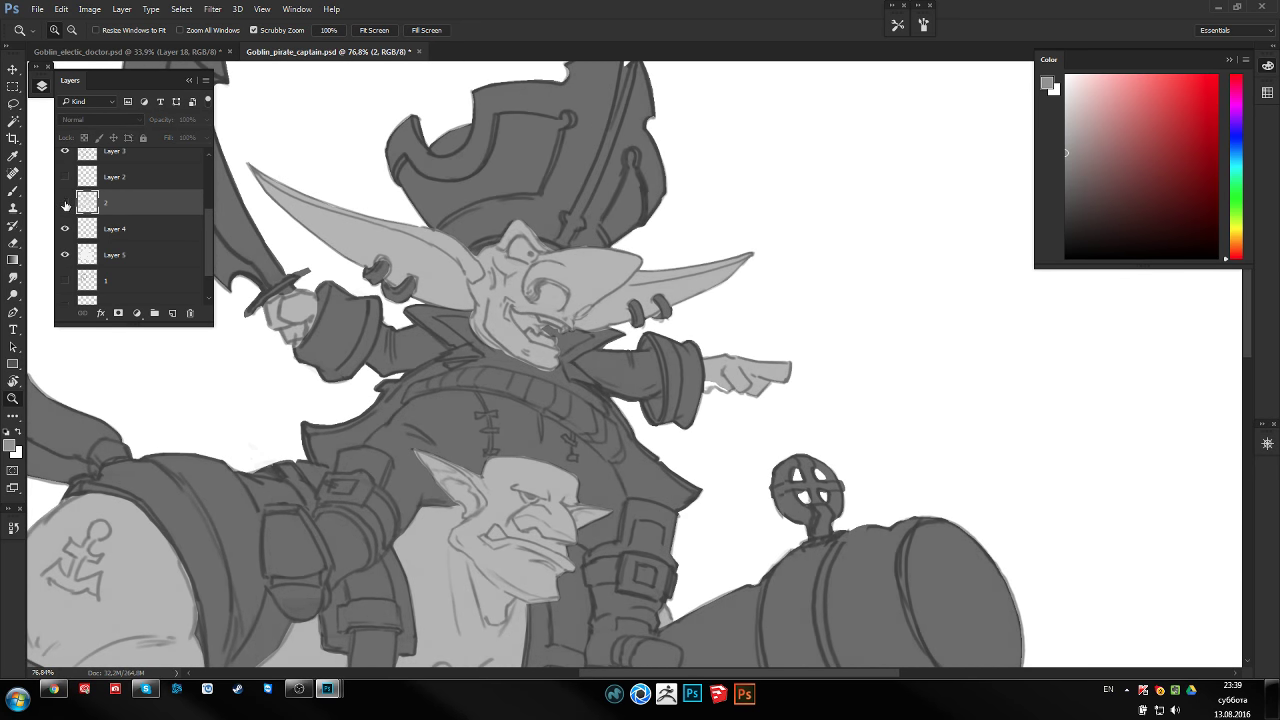
pyautogui.click(64, 180)
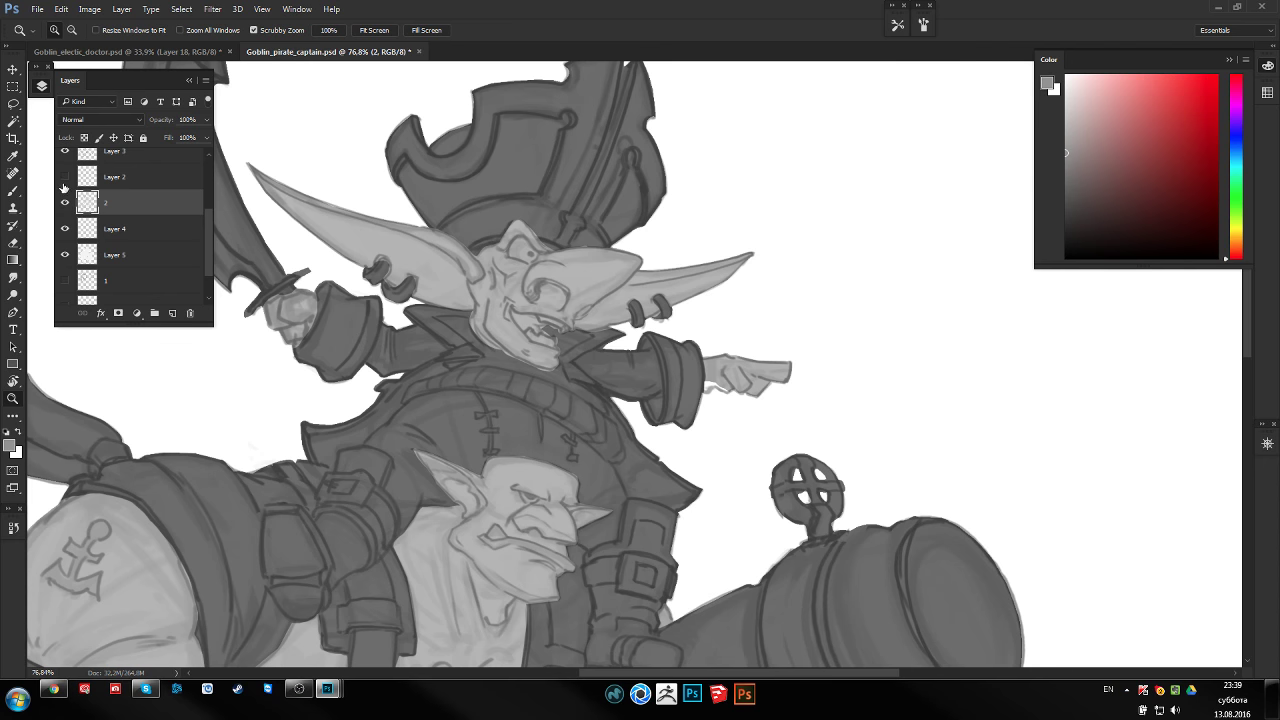
pyautogui.scroll(-3, 516, 237)
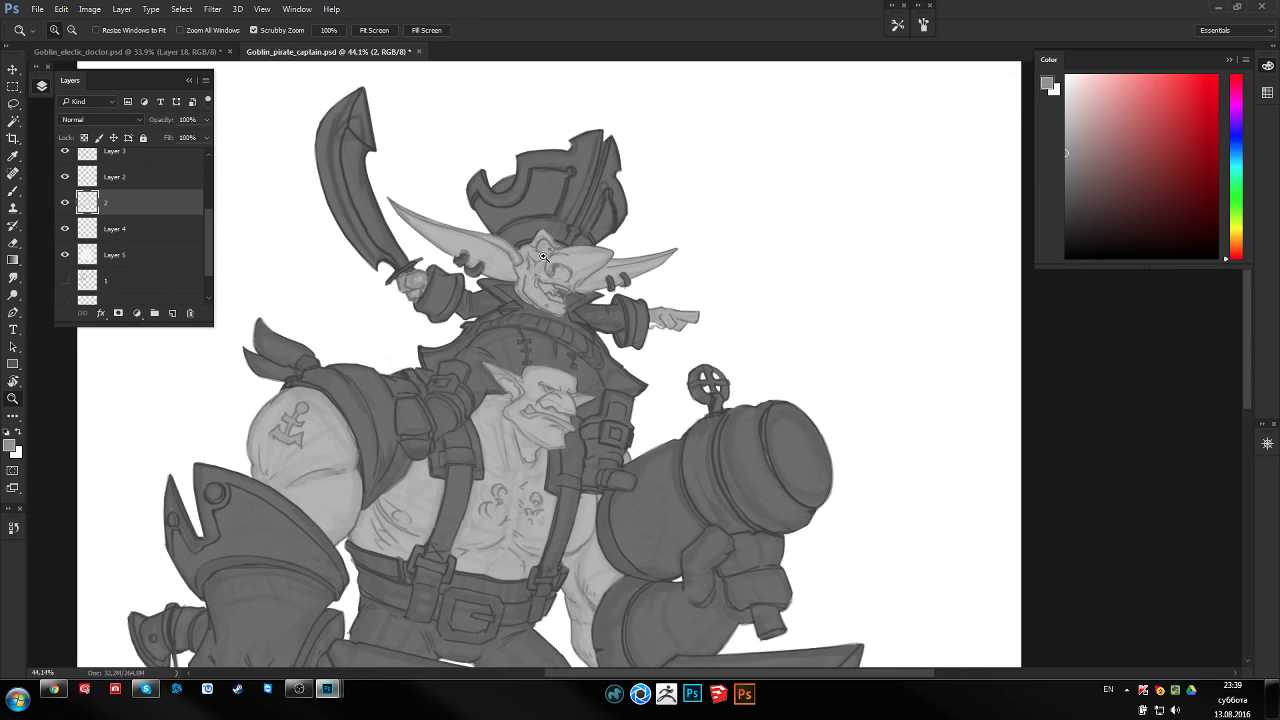
pyautogui.hotkey('ctrl', 'shift', 'h')
pyautogui.scroll(1, 540, 361)
pyautogui.scroll(2, 540, 361)
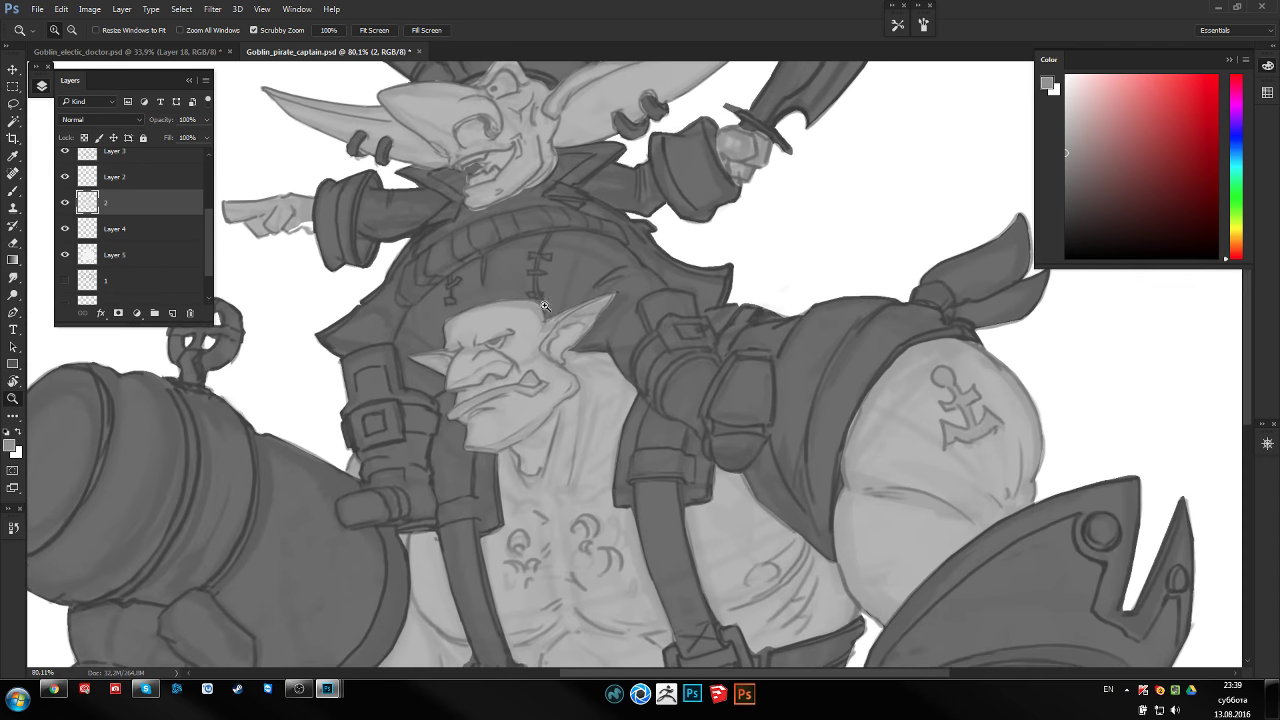
pyautogui.scroll(1, 540, 361)
pyautogui.scroll(-1, 540, 361)
pyautogui.scroll(1, 512, 331)
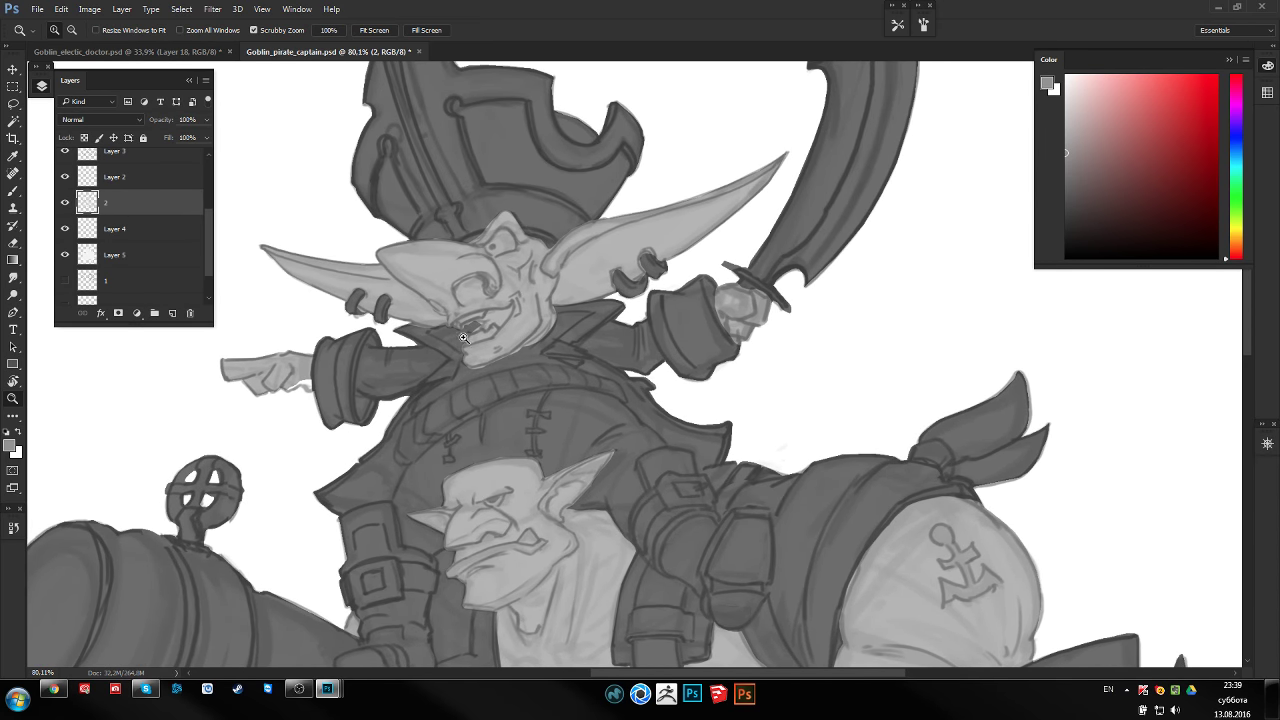
pyautogui.scroll(3, 472, 328)
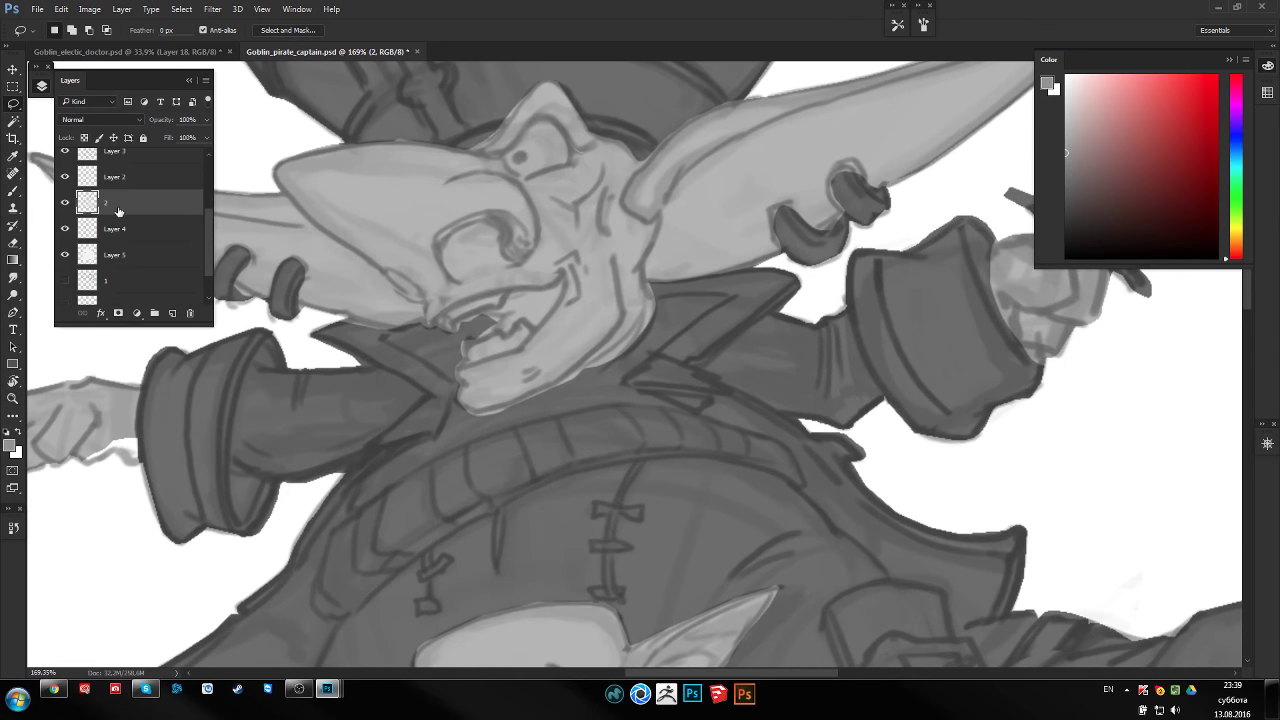
pyautogui.scroll(2, 170, 182)
# Show Layer 6 copy and Layer 6, making Layer 6 the working layer
pyautogui.scroll(1, 170, 182)
pyautogui.click(65, 213)
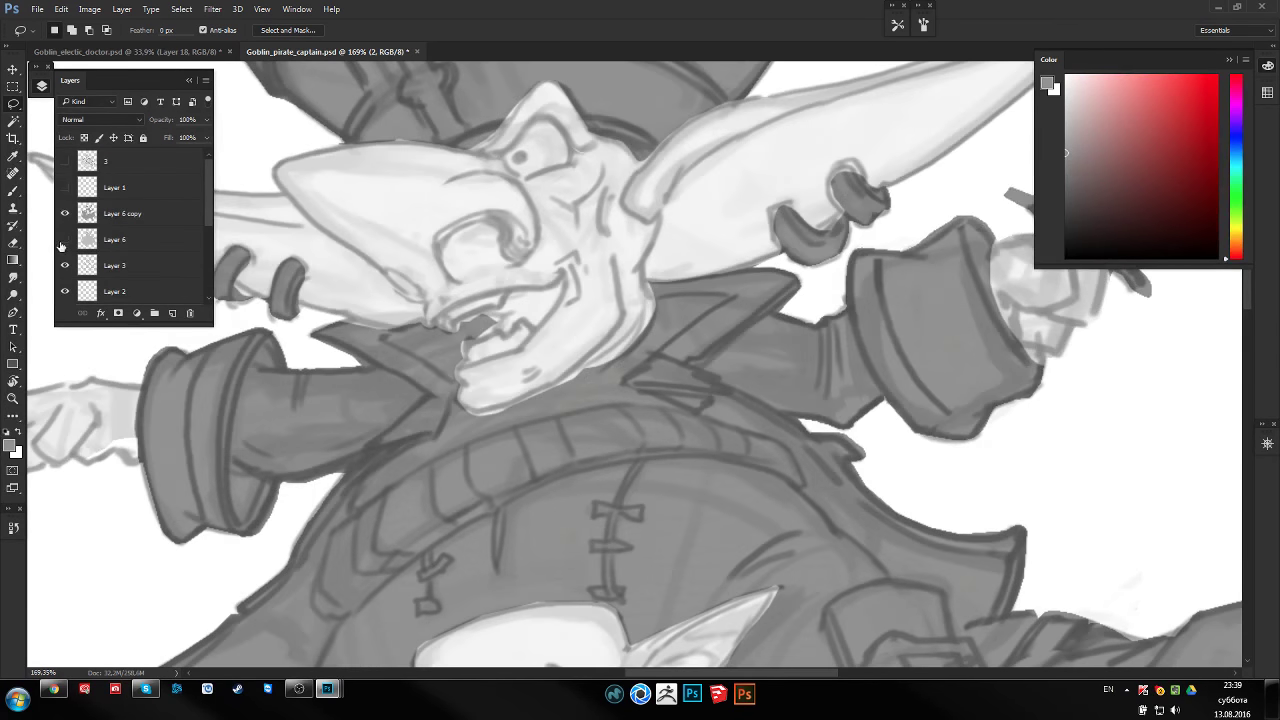
pyautogui.click(63, 240)
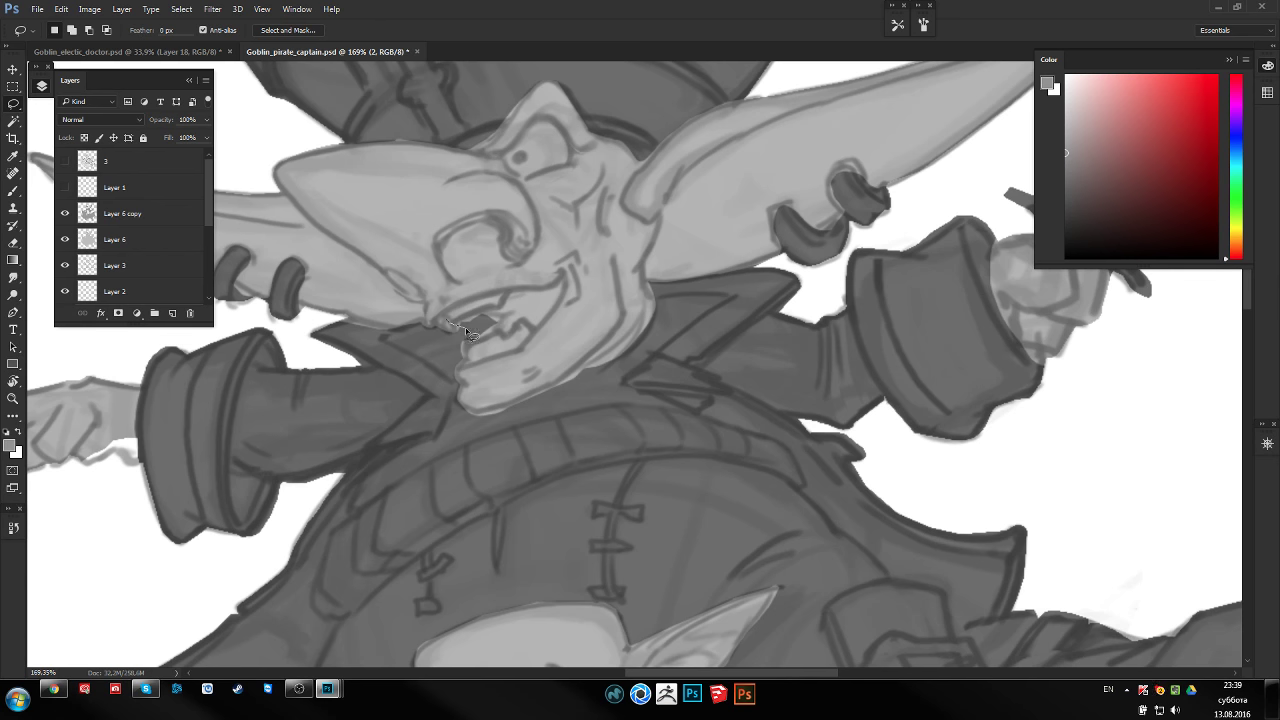
pyautogui.click(96, 224)
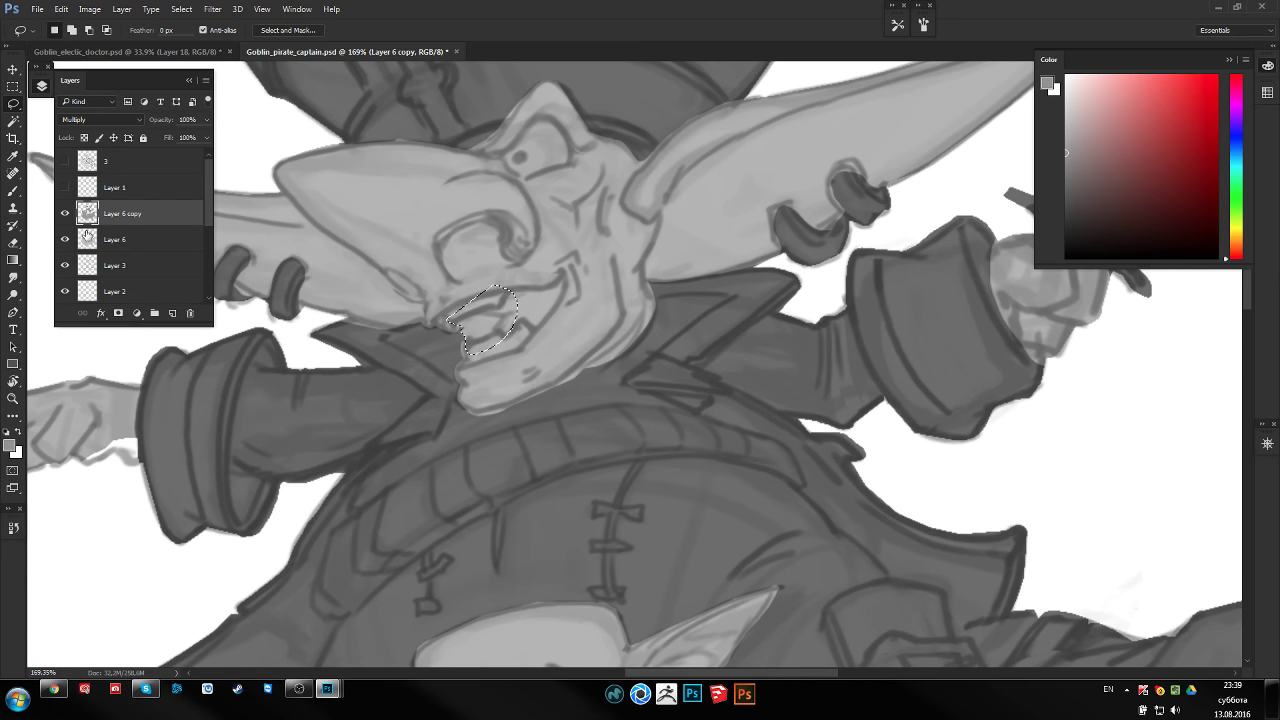
# Zoom out and mirror the canvas to review the whole shaded pirate
pyautogui.press('z')
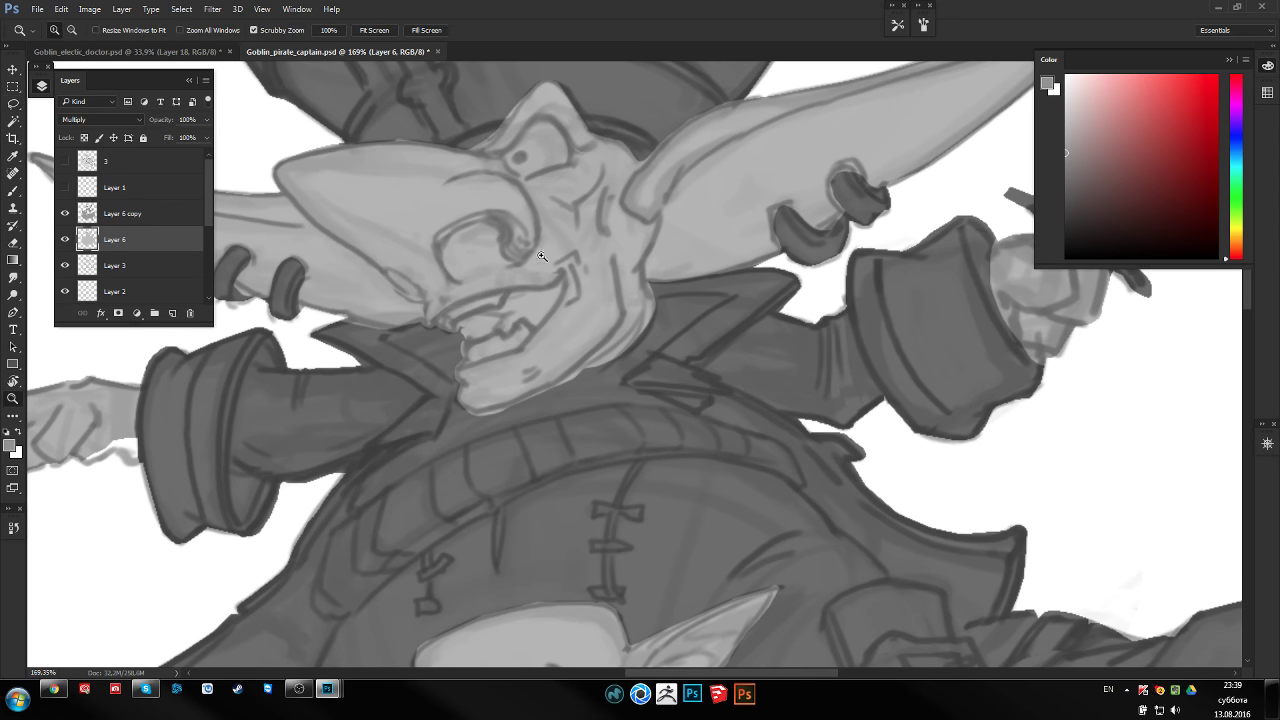
pyautogui.moveTo(541, 256)
pyautogui.mouseDown()
pyautogui.moveTo(503, 252)
pyautogui.moveTo(461, 304)
pyautogui.moveTo(463, 336)
pyautogui.moveTo(441, 333)
pyautogui.moveTo(402, 372)
pyautogui.mouseUp()
pyautogui.hotkey('alt', '[')
pyautogui.press('l')
pyautogui.press('z')
pyautogui.moveTo(525, 300)
pyautogui.mouseDown()
pyautogui.moveTo(470, 316)
pyautogui.moveTo(482, 313)
pyautogui.mouseUp()
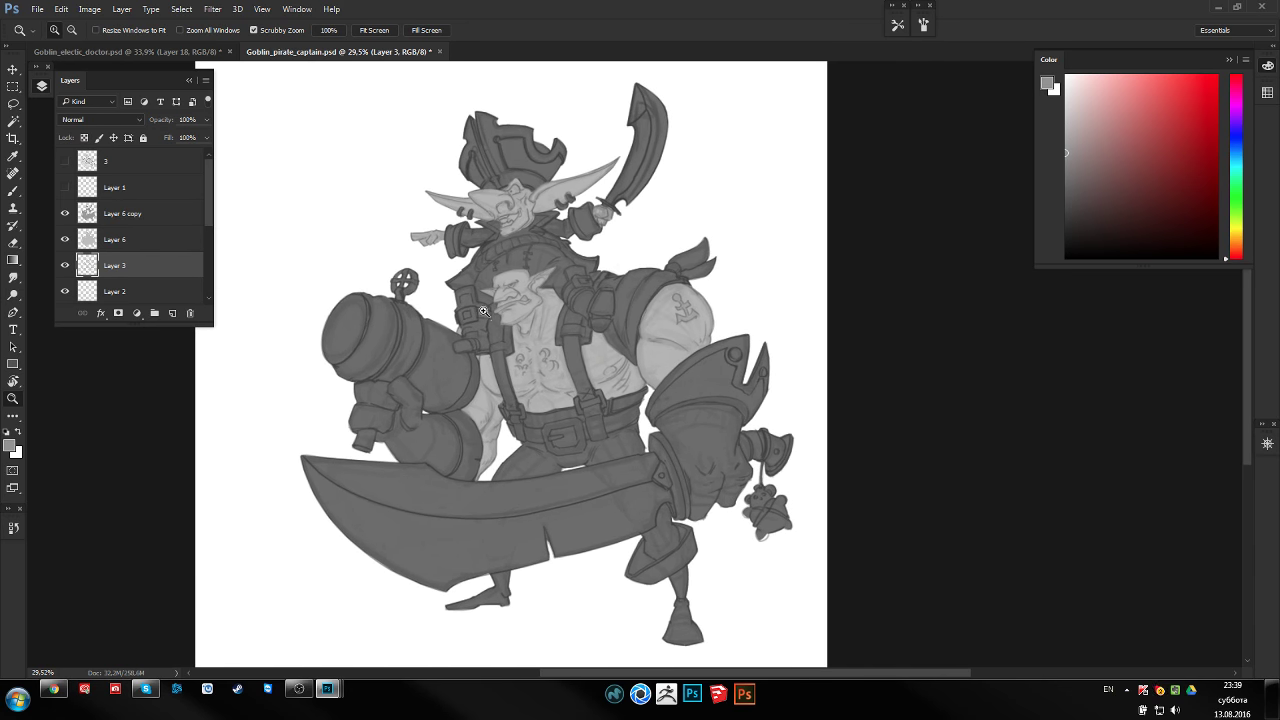
pyautogui.hotkey('ctrl', 'shift', 'h')
pyautogui.moveTo(462, 369); pyautogui.dragTo(480, 371)
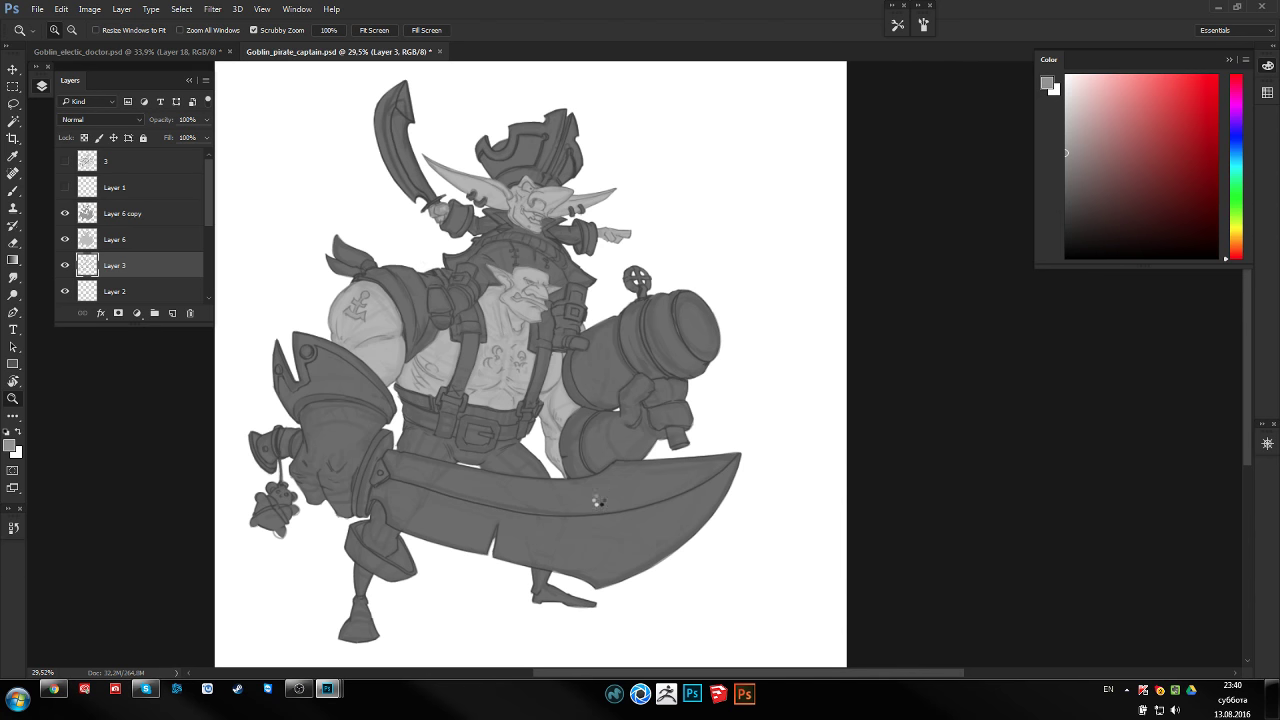
# Lasso the three belt loops beside the suspender straps and fill them white on Layer 6 copy
pyautogui.press('h')
pyautogui.moveTo(583, 413)
pyautogui.mouseDown()
pyautogui.moveTo(604, 413)
pyautogui.moveTo(546, 408)
pyautogui.moveTo(560, 428)
pyautogui.mouseUp()
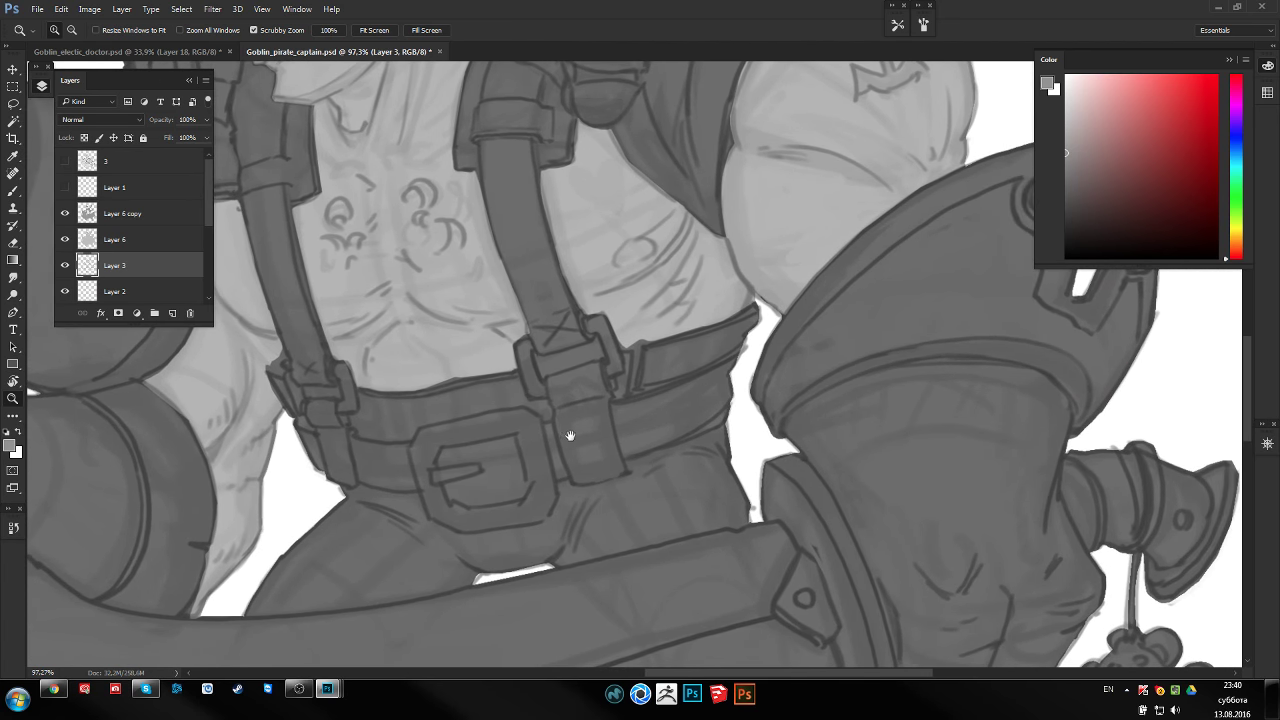
pyautogui.press('l')
pyautogui.moveTo(416, 376); pyautogui.dragTo(469, 377)
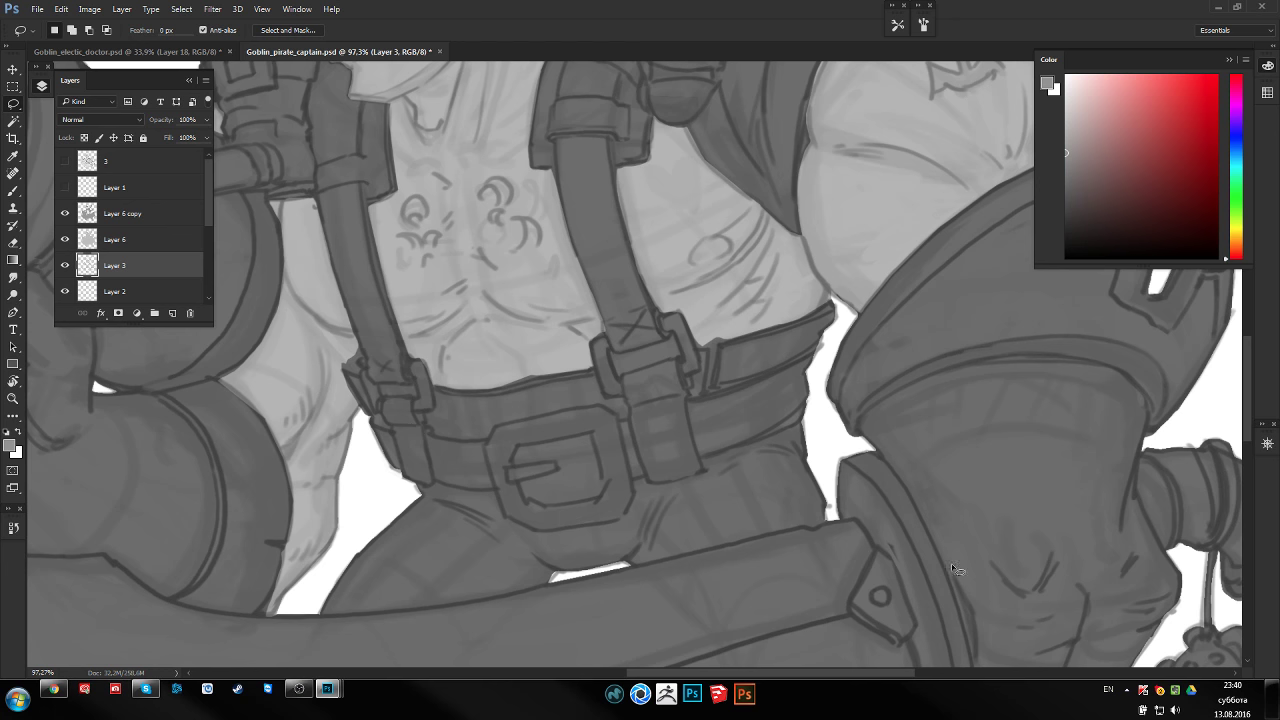
pyautogui.moveTo(622, 366); pyautogui.dragTo(612, 356)
pyautogui.moveTo(692, 348); pyautogui.dragTo(709, 331)
pyautogui.moveTo(372, 370); pyautogui.dragTo(350, 352)
pyautogui.hotkey('ctrl', 'BackSpace')
pyautogui.click(140, 225)
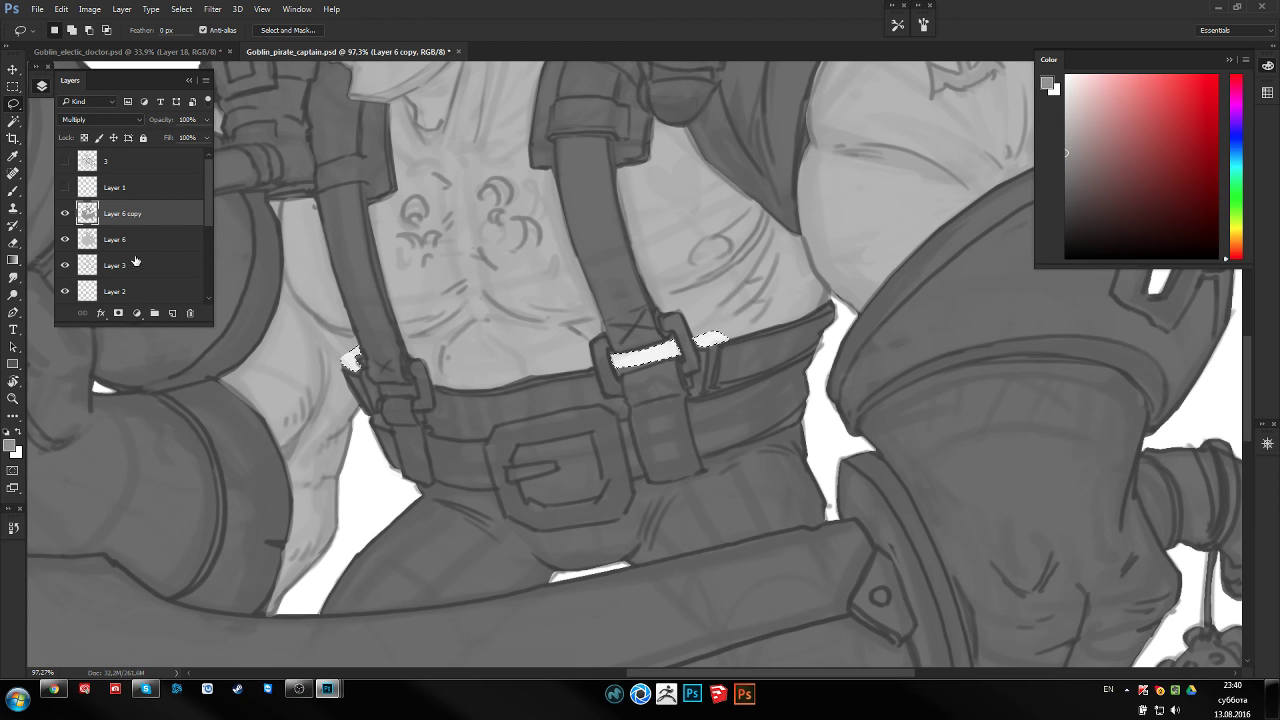
# Undo the white belt-loop fill, compare Layer 6 copy, and clear the selection
pyautogui.hotkey('ctrl', 'z')
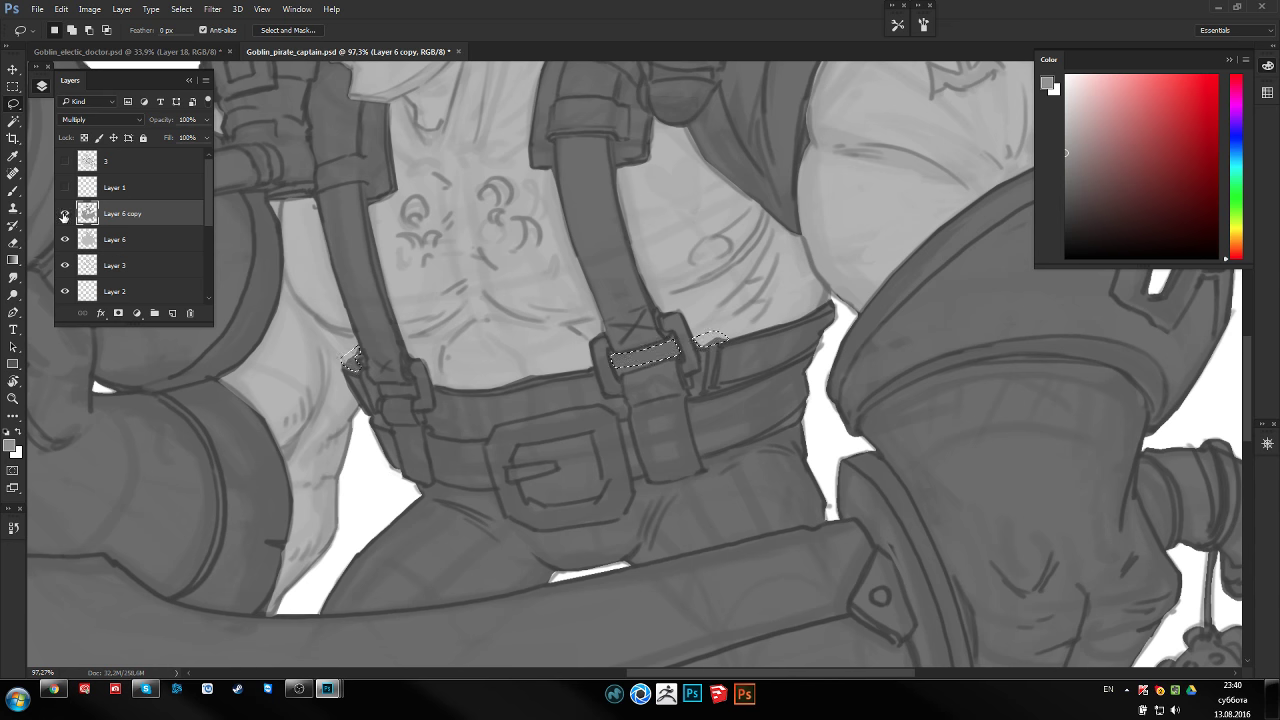
pyautogui.click(65, 213)
pyautogui.hotkey('ctrl', 'd')
pyautogui.press('z')
pyautogui.moveTo(317, 357)
pyautogui.mouseDown()
pyautogui.moveTo(705, 375)
pyautogui.moveTo(600, 372)
pyautogui.moveTo(690, 372)
pyautogui.moveTo(557, 348)
pyautogui.moveTo(515, 365)
pyautogui.mouseUp()
pyautogui.scroll(1, 652, 370)
pyautogui.press('l')
# Pan around the belt buckle, then zoom out to the whole figure
pyautogui.press('z')
pyautogui.press('l')
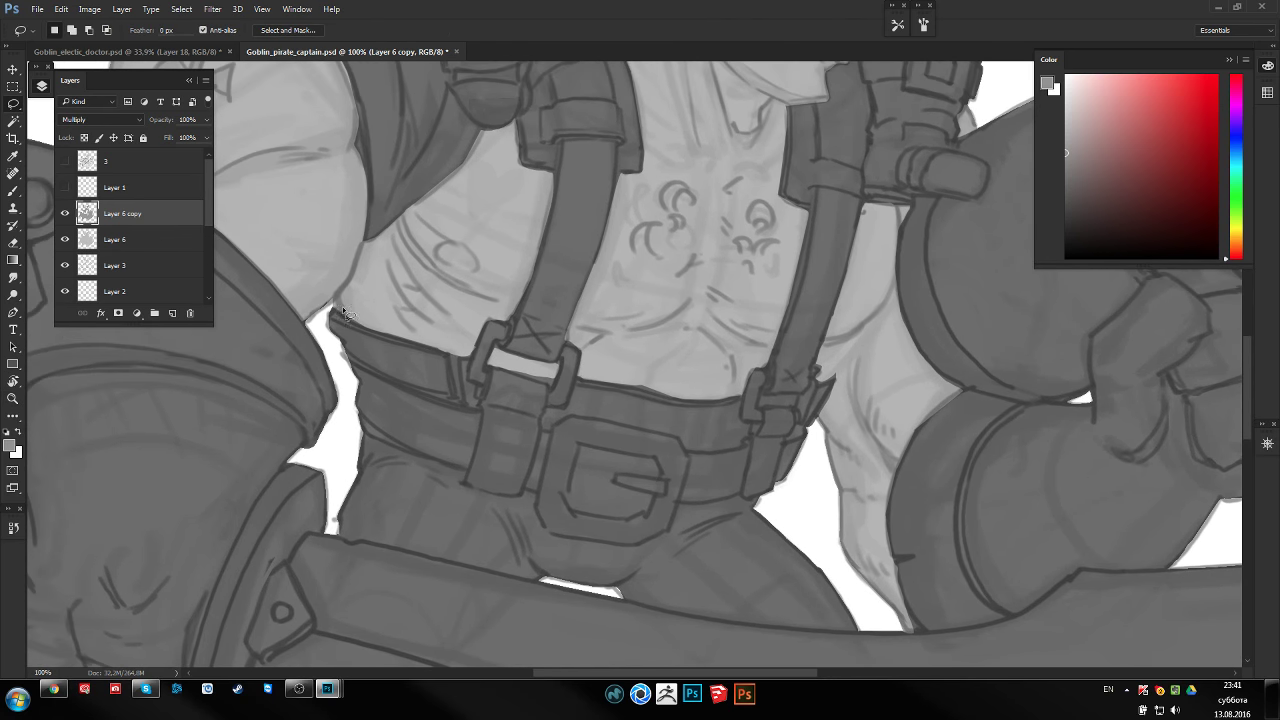
pyautogui.moveTo(618, 403); pyautogui.dragTo(947, 452)
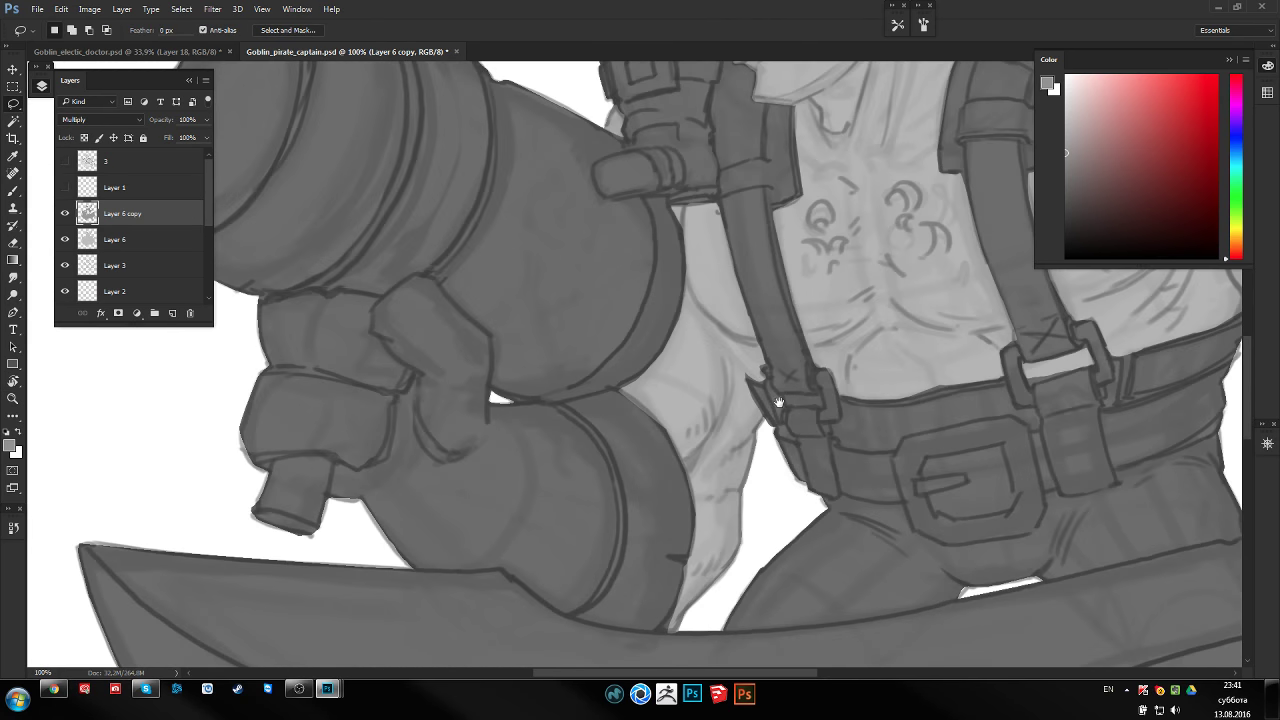
pyautogui.moveTo(706, 454); pyautogui.dragTo(534, 354)
pyautogui.moveTo(700, 423); pyautogui.dragTo(586, 380)
pyautogui.moveTo(779, 387); pyautogui.dragTo(651, 456)
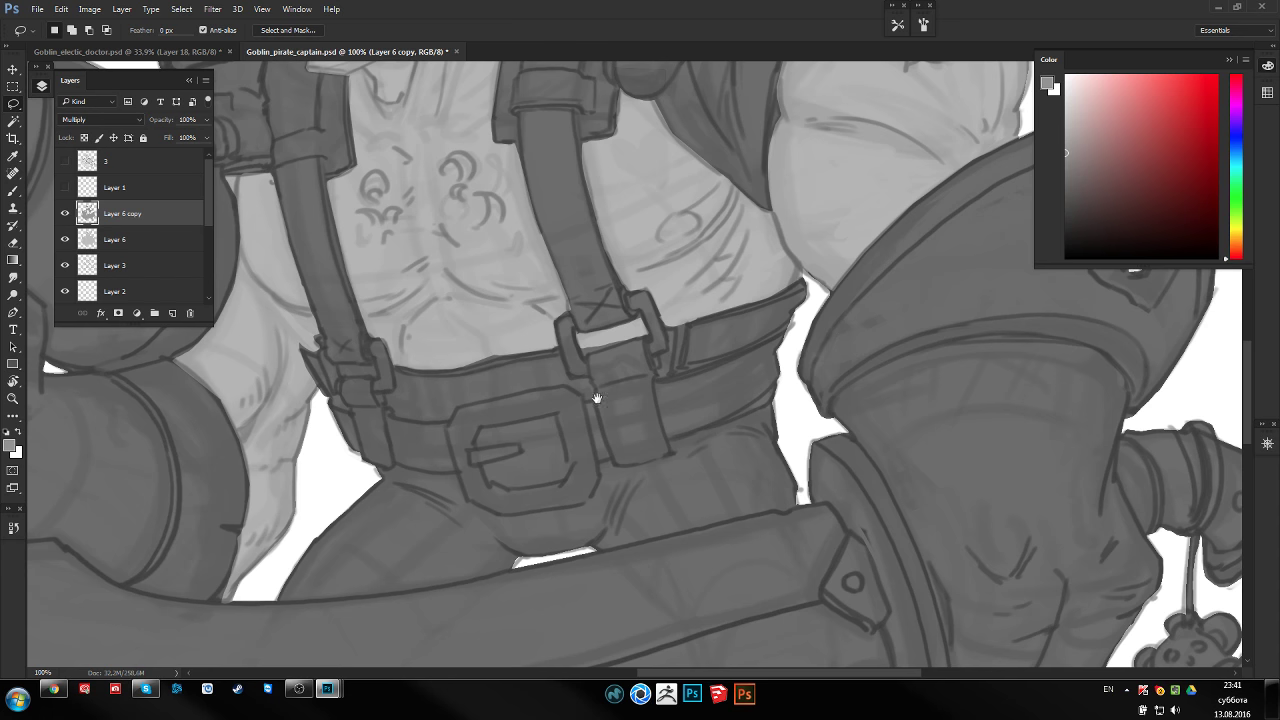
pyautogui.press('z')
pyautogui.moveTo(598, 398); pyautogui.dragTo(566, 438)
# With the Brush, sample a darker grey from the belt as the painting colour
pyautogui.hotkey('ctrl', 'shift', 'h')
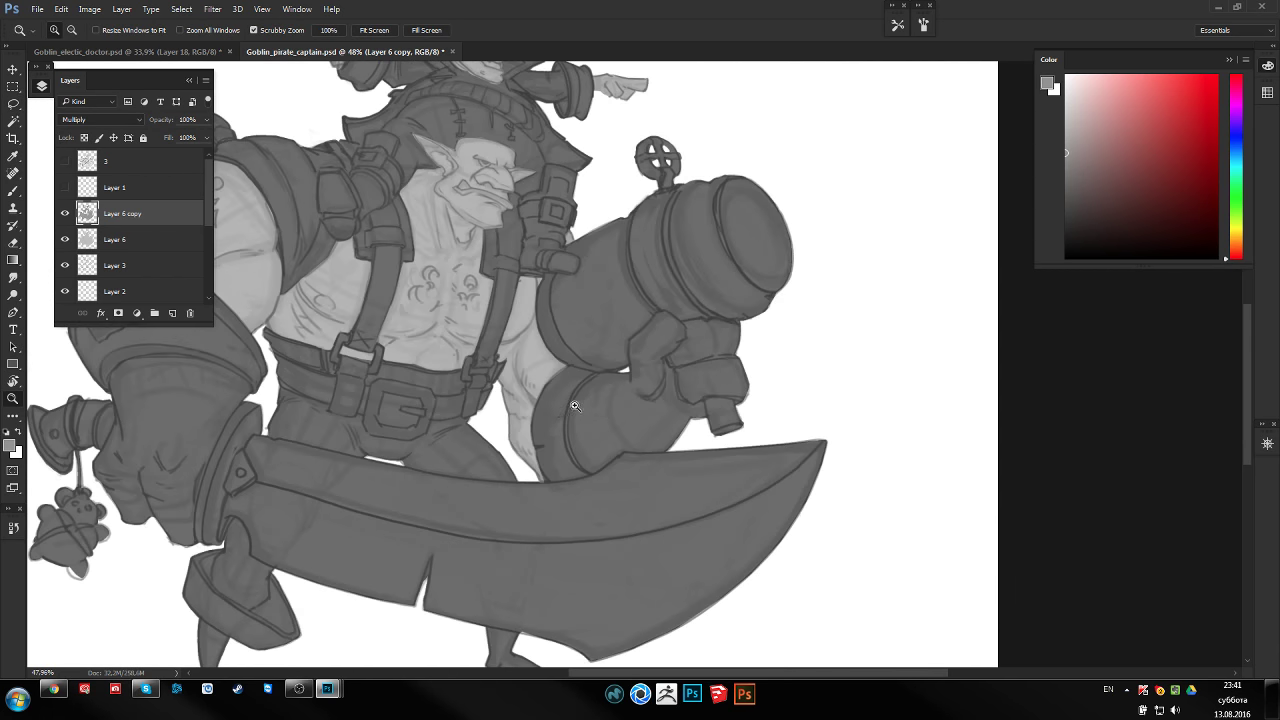
pyautogui.moveTo(410, 410)
pyautogui.mouseDown()
pyautogui.moveTo(496, 350)
pyautogui.moveTo(554, 374)
pyautogui.mouseUp()
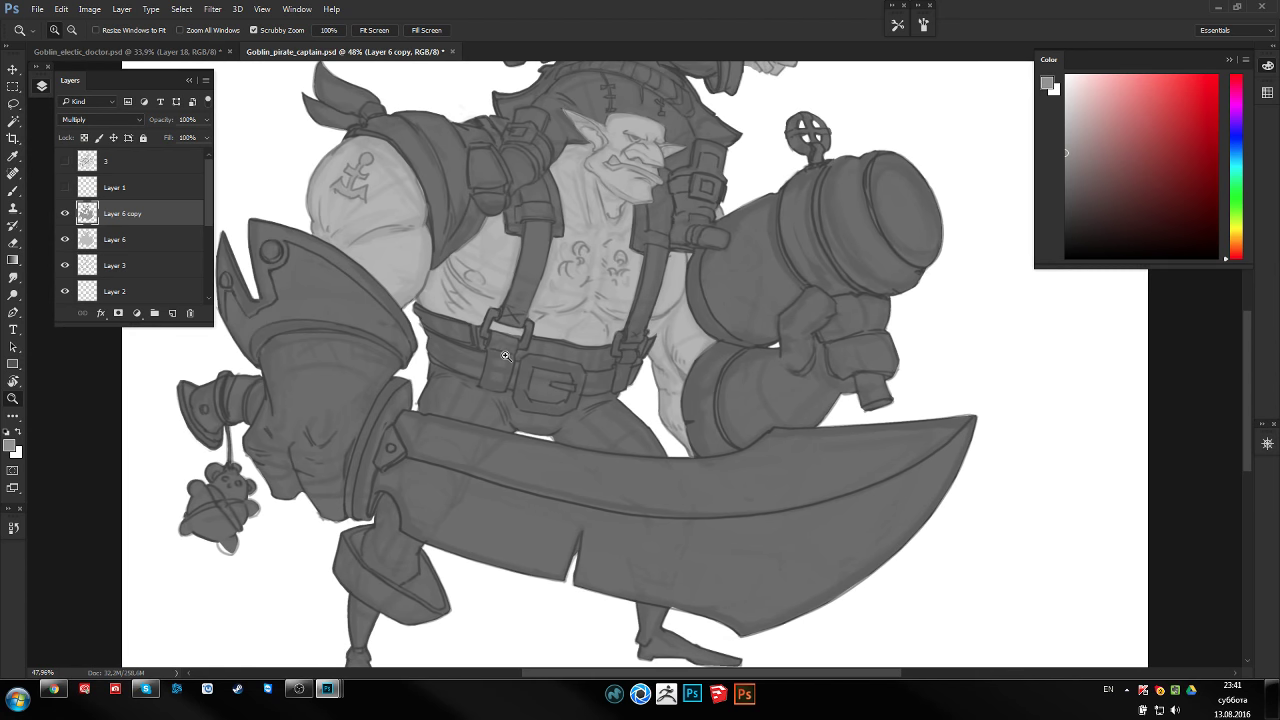
pyautogui.moveTo(438, 346); pyautogui.dragTo(510, 343)
pyautogui.press('b')
pyautogui.keyDown('alt'); pyautogui.click(549, 318); pyautogui.keyUp('alt')
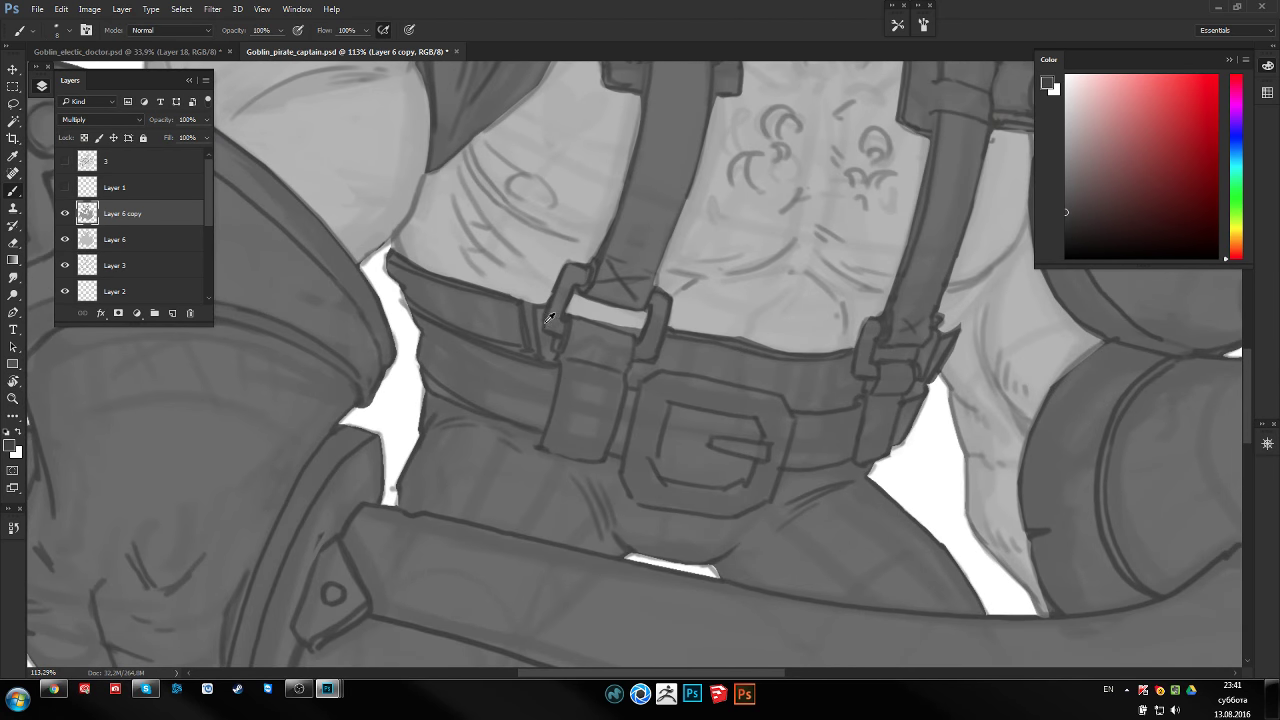
pyautogui.moveTo(418, 316); pyautogui.dragTo(432, 360)
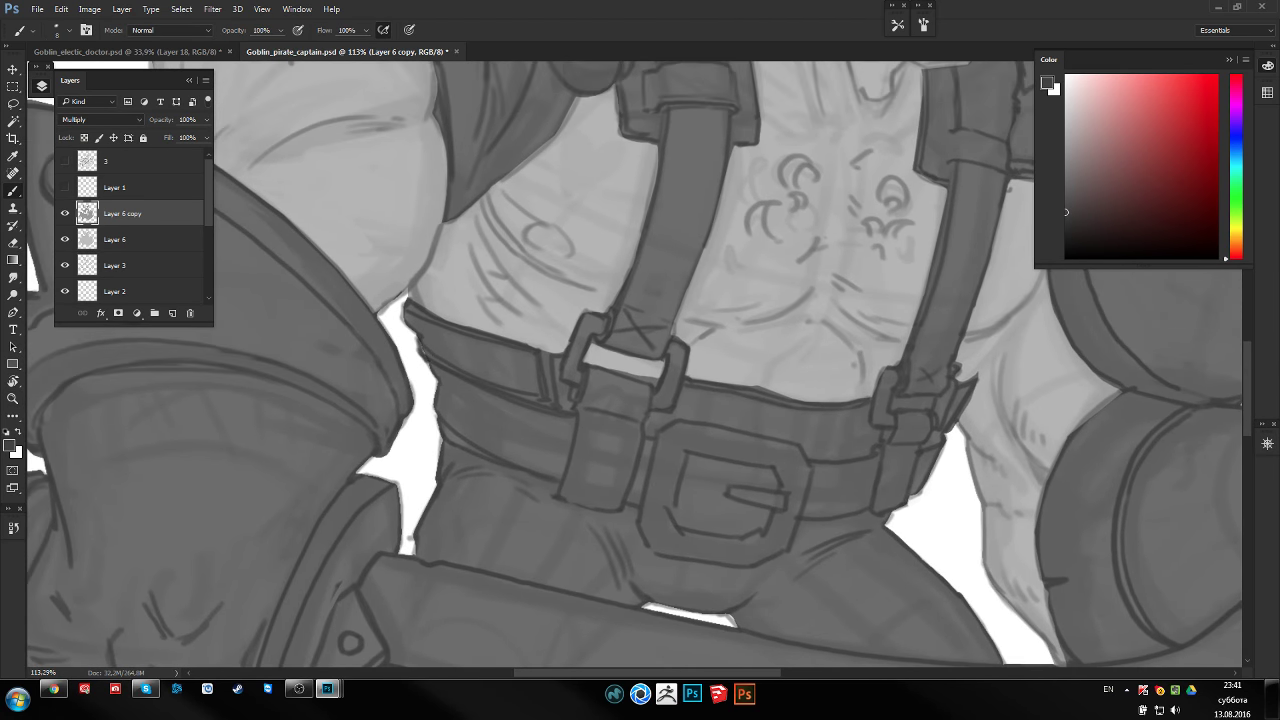
pyautogui.press('z')
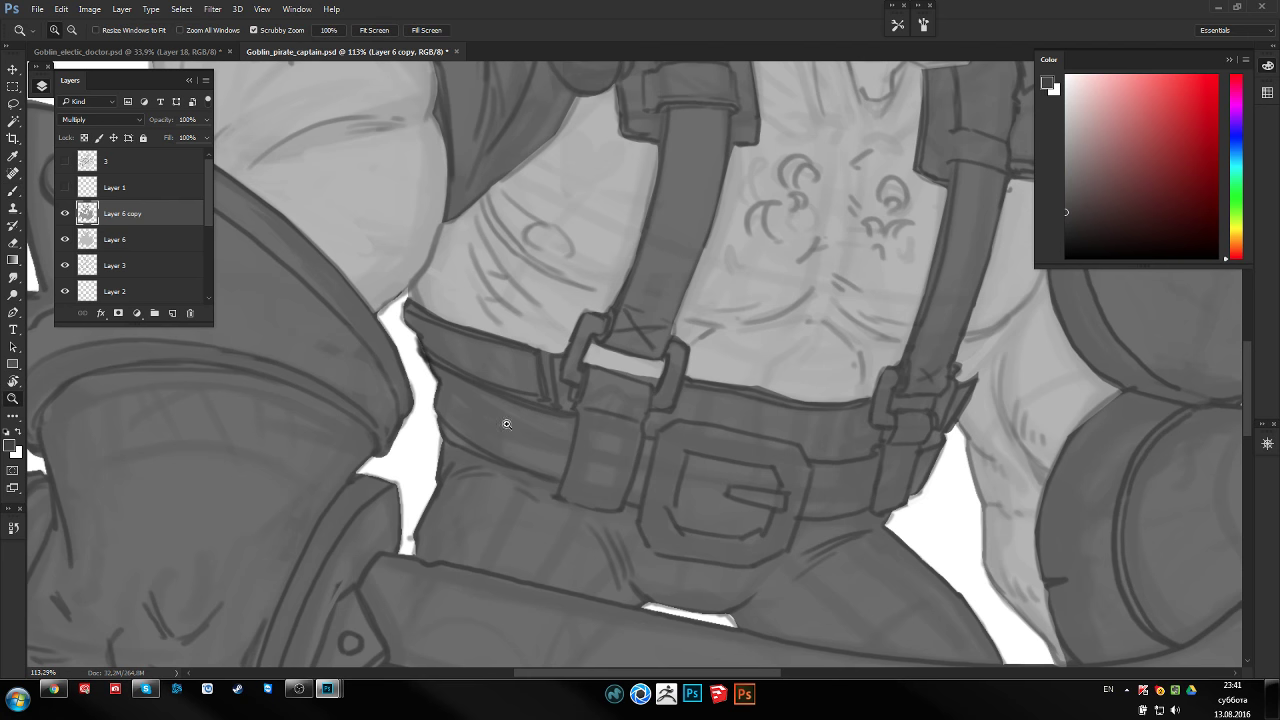
pyautogui.moveTo(568, 405); pyautogui.dragTo(532, 437)
pyautogui.hotkey('ctrl', 'shift', 'h')
pyautogui.moveTo(800, 330)
pyautogui.mouseDown()
pyautogui.moveTo(569, 397)
pyautogui.moveTo(495, 400)
pyautogui.moveTo(509, 406)
pyautogui.mouseUp()
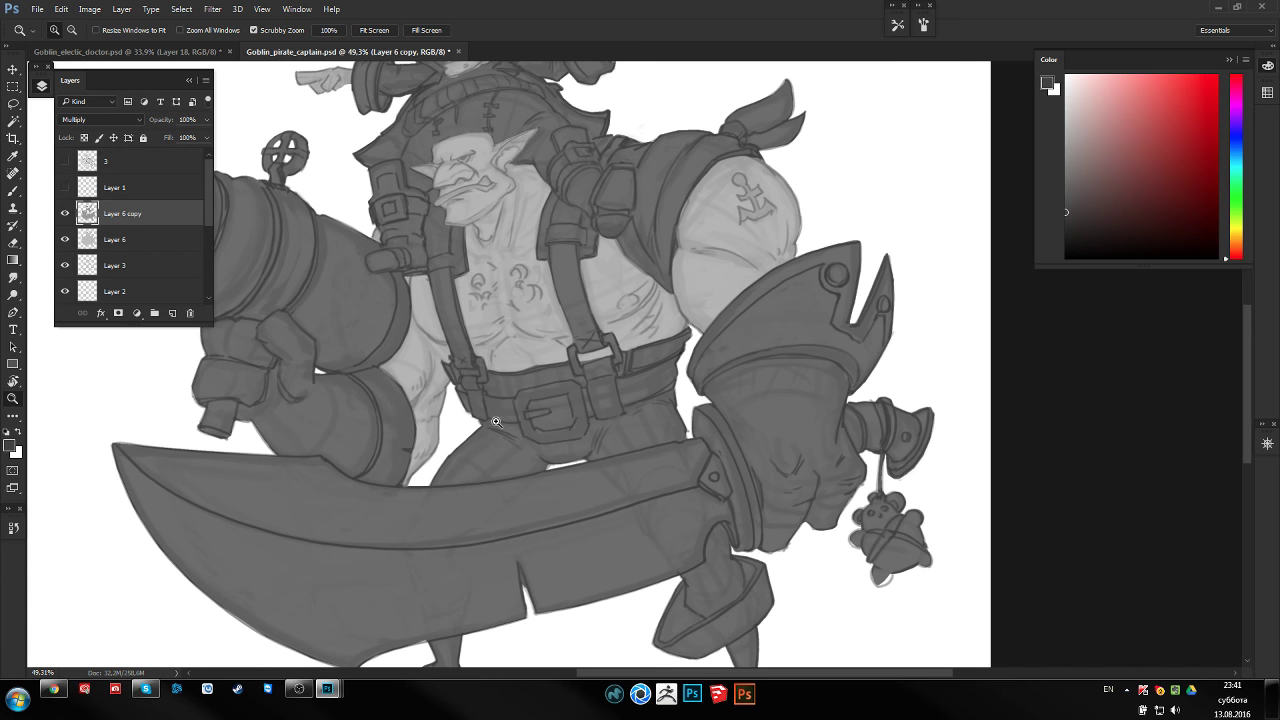
# Pan across the goblin pirate drawing to look over the rider and the hat
pyautogui.moveTo(441, 523); pyautogui.dragTo(451, 514)
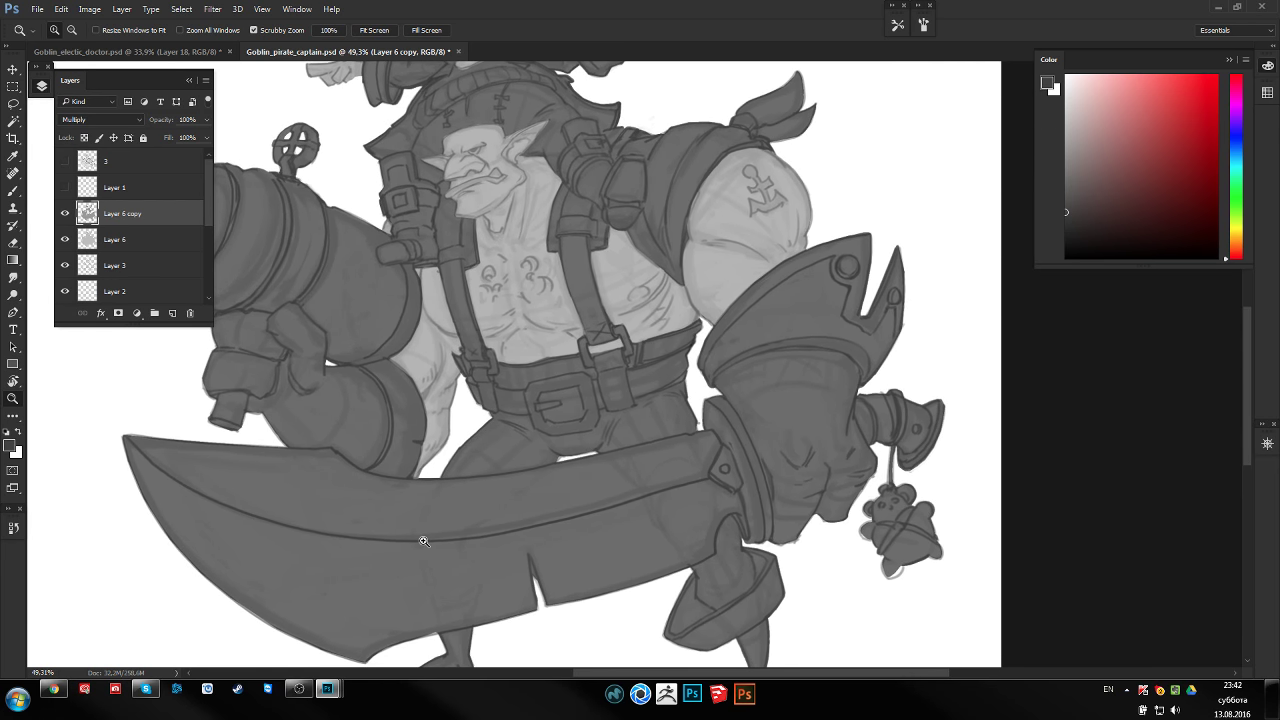
pyautogui.moveTo(424, 541); pyautogui.dragTo(474, 566)
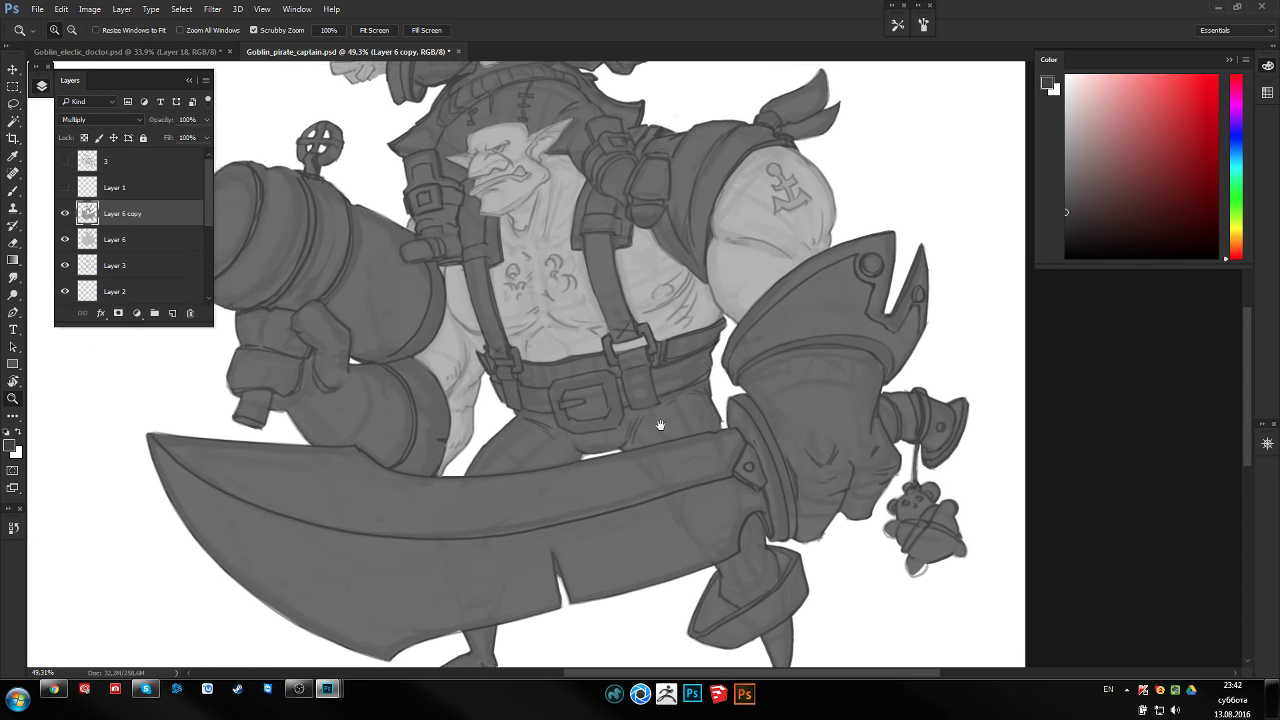
pyautogui.moveTo(657, 428); pyautogui.dragTo(677, 452)
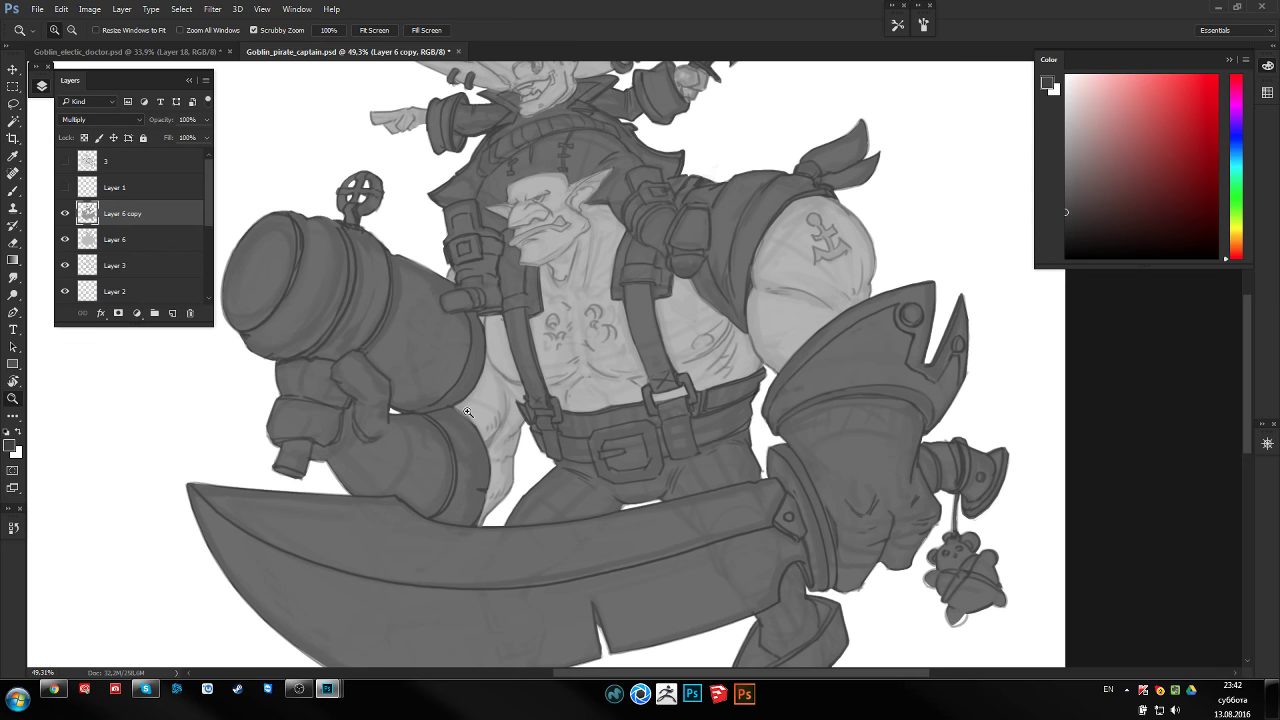
pyautogui.moveTo(278, 449); pyautogui.dragTo(363, 482)
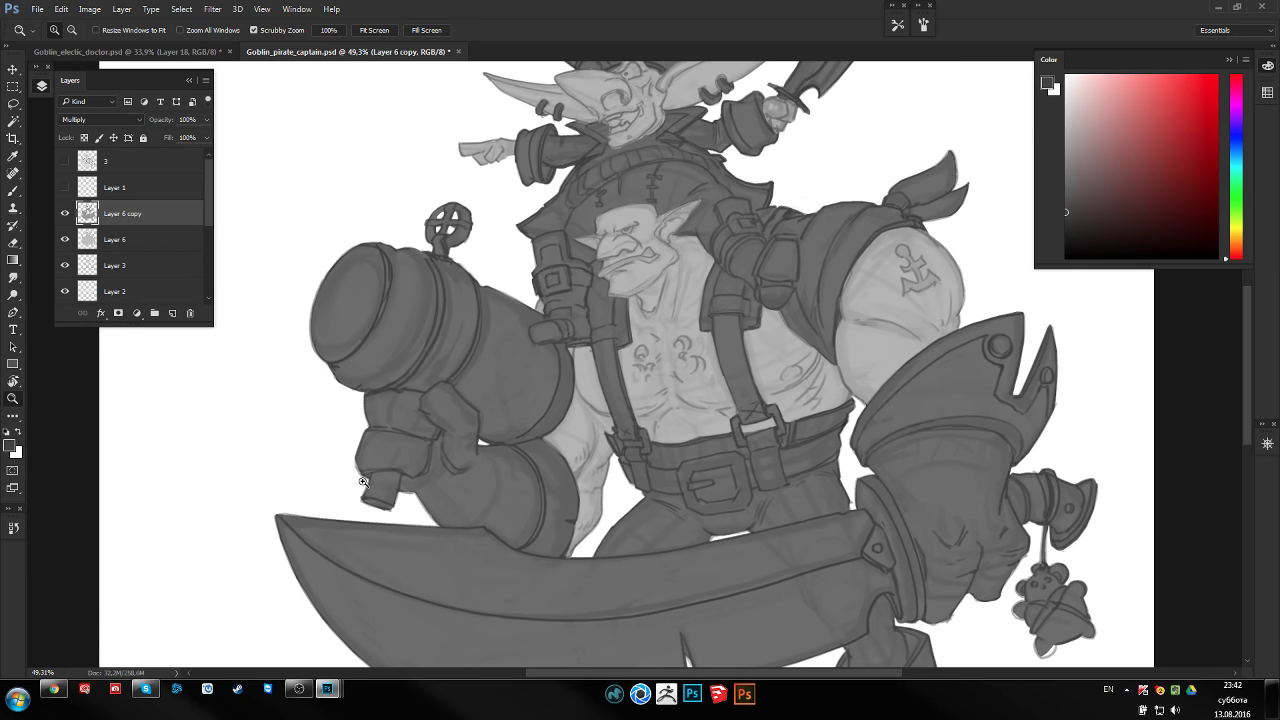
pyautogui.scroll(2, 363, 482)
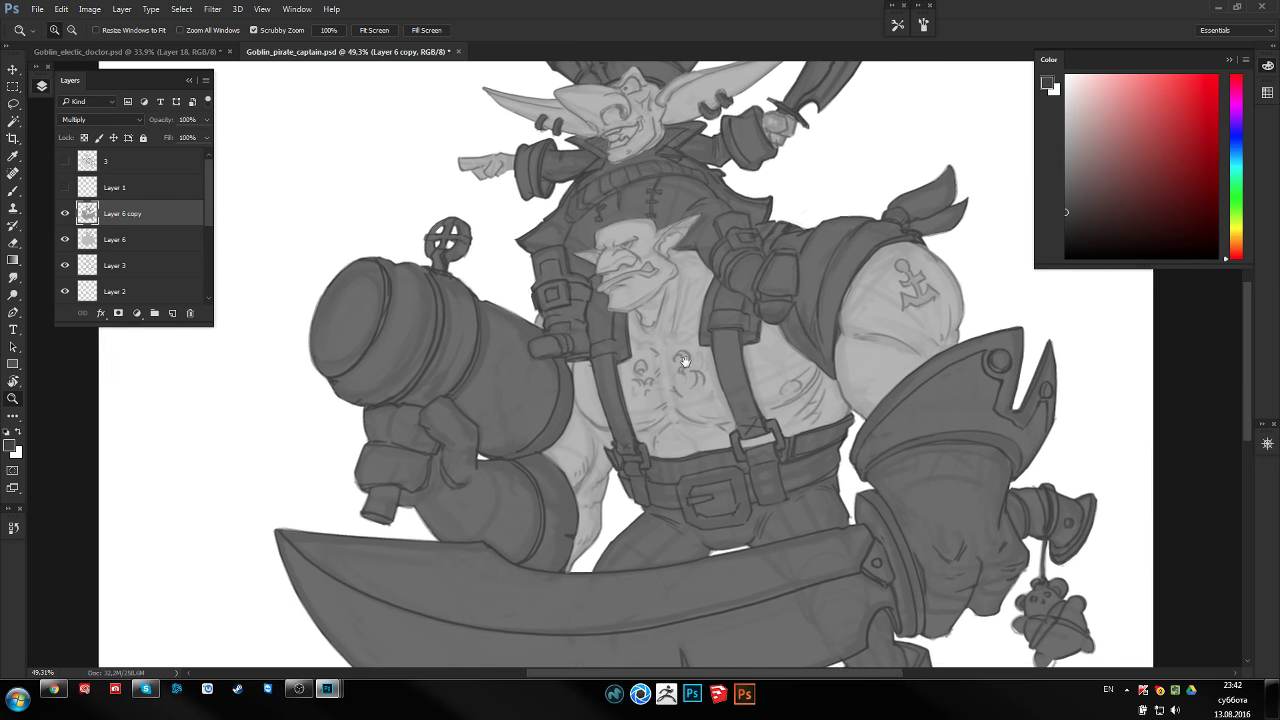
pyautogui.moveTo(680, 366); pyautogui.dragTo(555, 450)
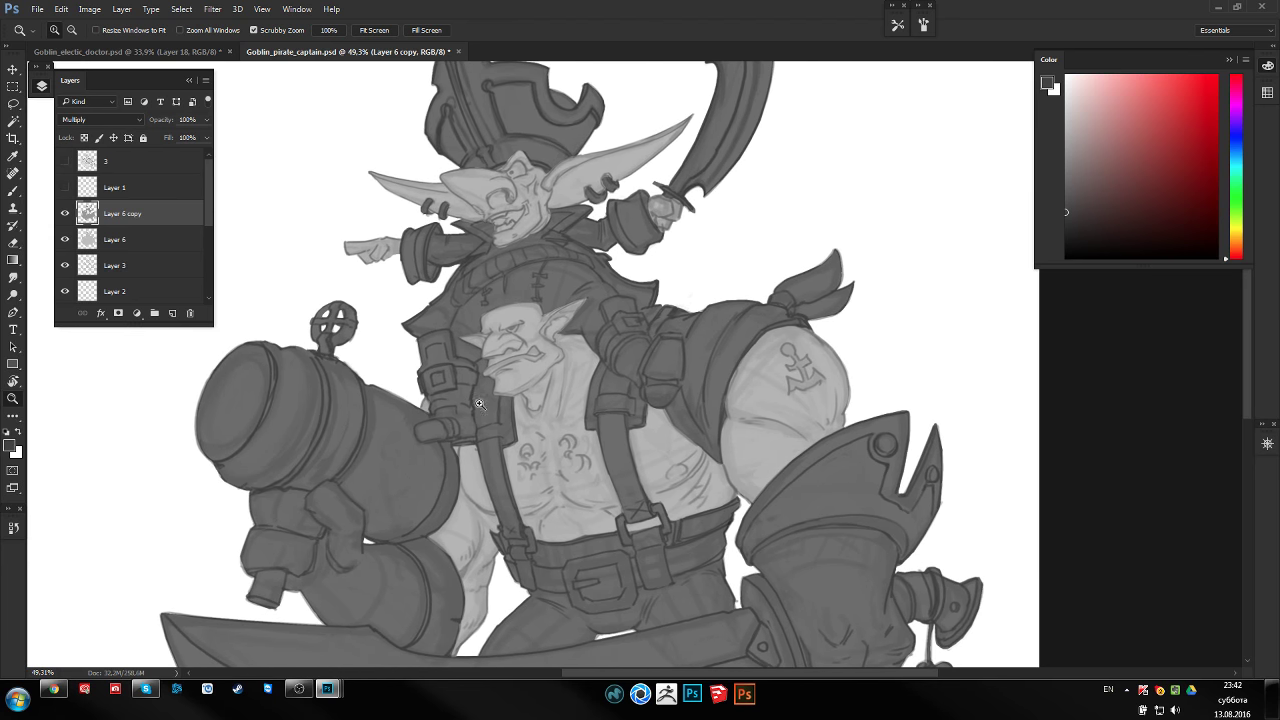
# Toggle Layer 6 copy's visibility, enlarge the Layers panel, and add Layer 7 above it
pyautogui.click(65, 213)
pyautogui.moveTo(98, 322); pyautogui.dragTo(161, 366)
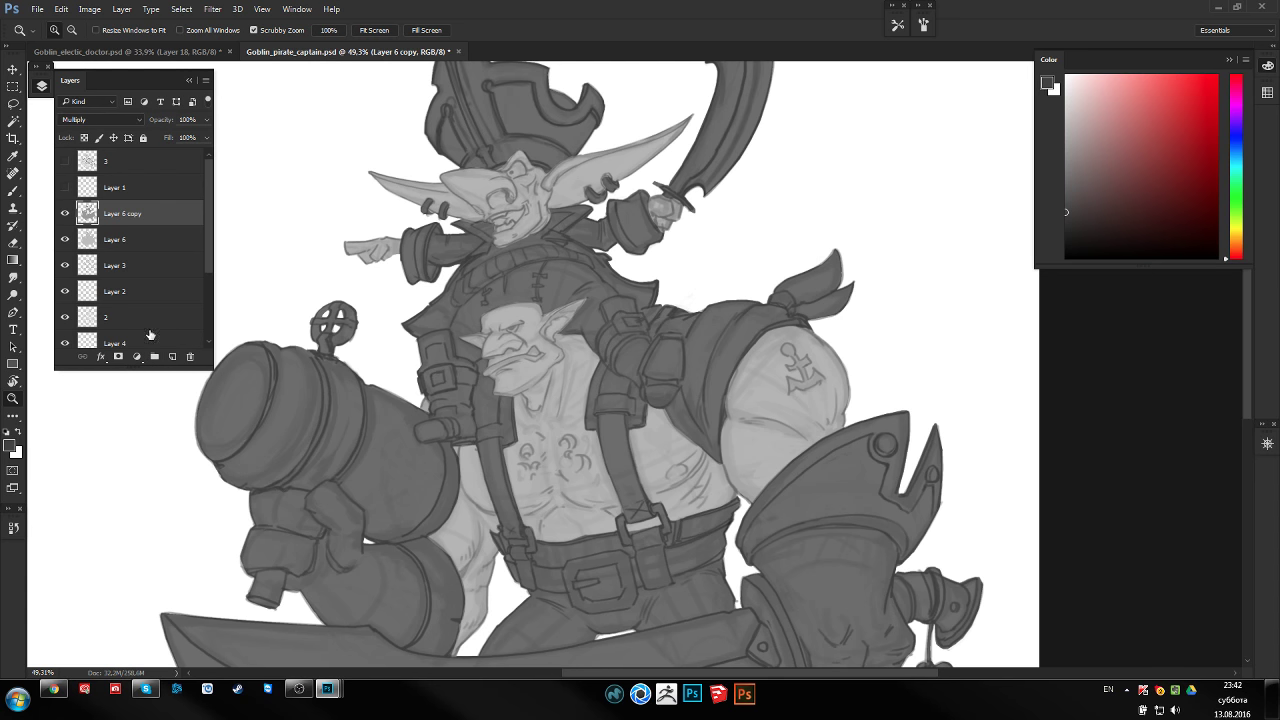
pyautogui.press('Home')
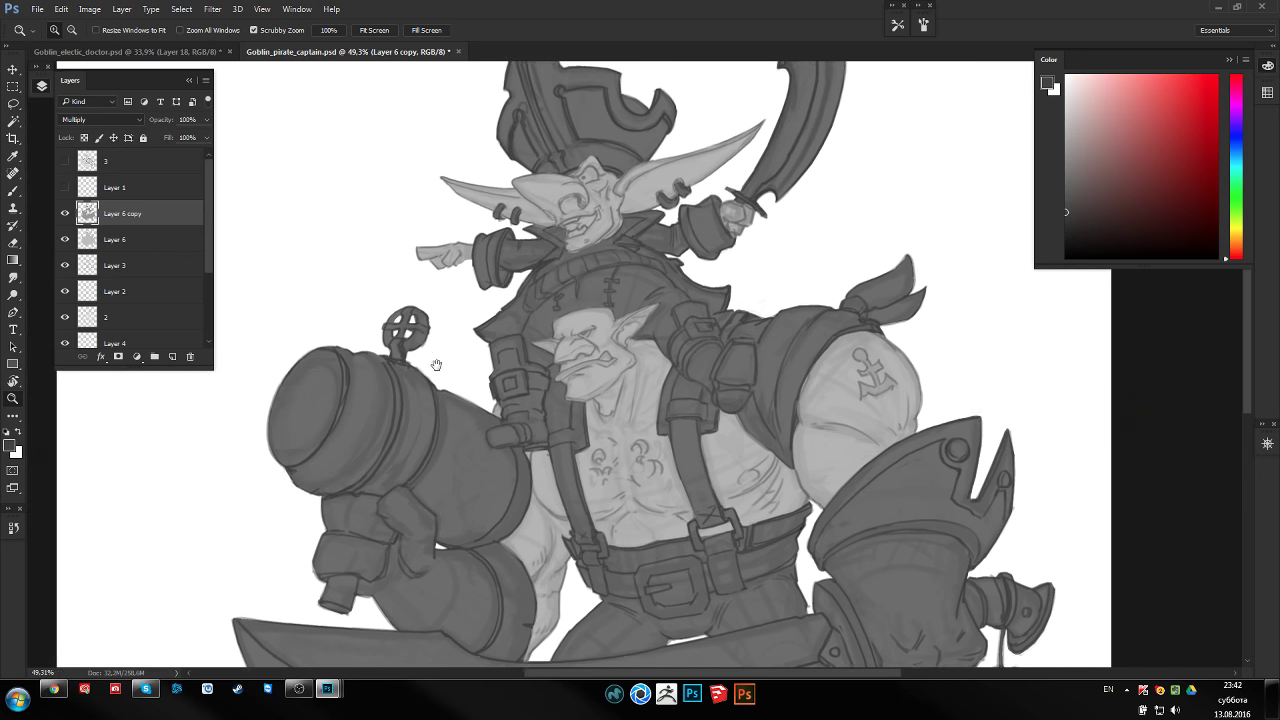
pyautogui.click(173, 355)
pyautogui.scroll(2, 454, 366)
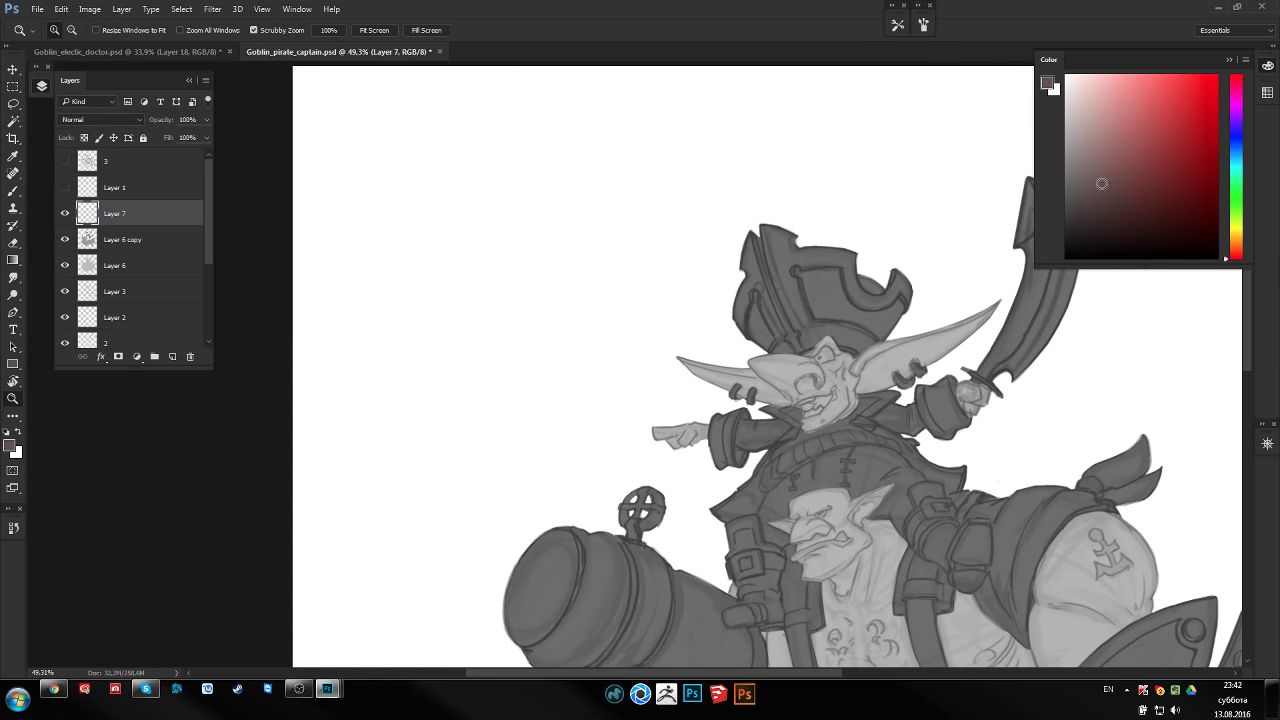
pyautogui.press('b')
pyautogui.moveTo(465, 251); pyautogui.dragTo(468, 276)
pyautogui.moveTo(453, 222)
pyautogui.mouseDown()
pyautogui.moveTo(505, 280)
pyautogui.moveTo(440, 316)
pyautogui.mouseUp()
pyautogui.moveTo(505, 282); pyautogui.dragTo(503, 291)
pyautogui.hotkey('ctrl', 'alt', 'z')
pyautogui.hotkey('ctrl', 'alt', 'z')
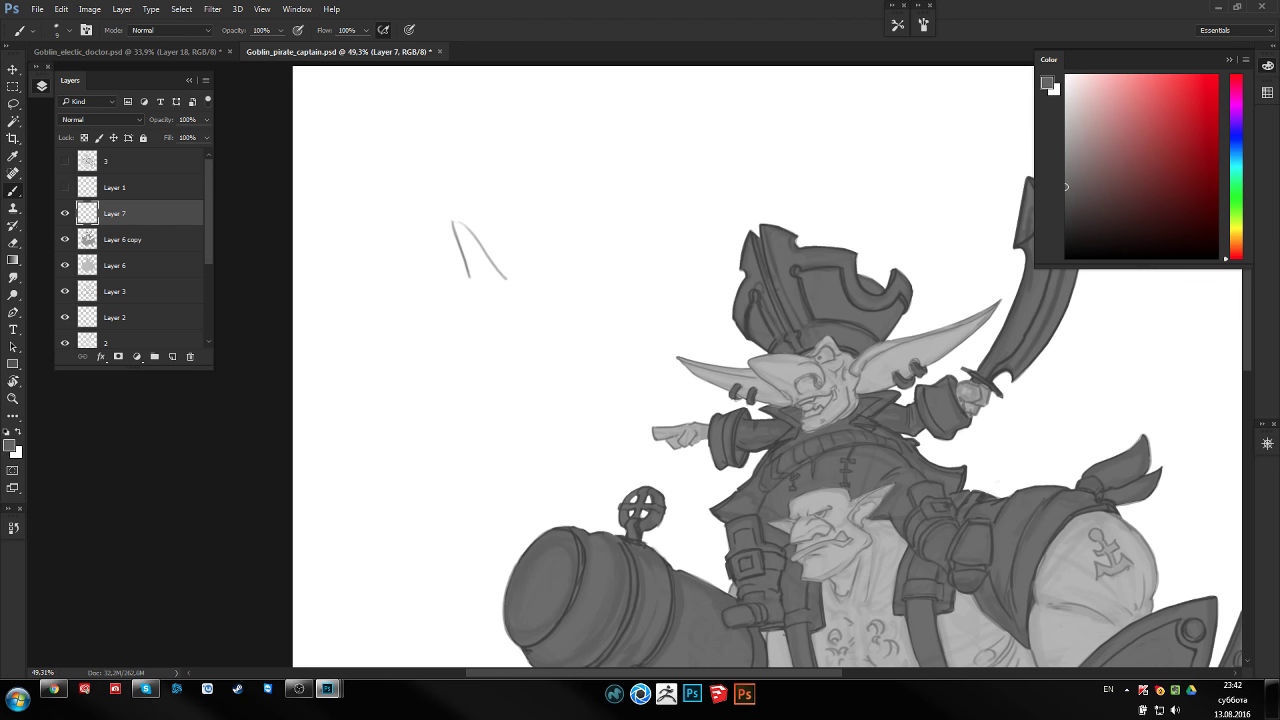
pyautogui.press('e')
pyautogui.moveTo(463, 246)
pyautogui.mouseDown()
pyautogui.moveTo(477, 291)
pyautogui.moveTo(511, 289)
pyautogui.mouseUp()
pyautogui.press('b')
pyautogui.moveTo(463, 226); pyautogui.dragTo(470, 280)
pyautogui.moveTo(497, 218); pyautogui.dragTo(500, 280)
pyautogui.moveTo(462, 338)
pyautogui.mouseDown()
pyautogui.moveTo(480, 298)
pyautogui.moveTo(515, 328)
pyautogui.mouseUp()
pyautogui.moveTo(458, 228); pyautogui.dragTo(436, 258)
pyautogui.moveTo(501, 212)
pyautogui.mouseDown()
pyautogui.moveTo(498, 282)
pyautogui.moveTo(502, 208)
pyautogui.mouseUp()
pyautogui.moveTo(444, 252)
pyautogui.mouseDown()
pyautogui.moveTo(420, 220)
pyautogui.moveTo(436, 256)
pyautogui.moveTo(486, 210)
pyautogui.mouseUp()
pyautogui.press('l')
pyautogui.moveTo(443, 166)
pyautogui.mouseDown()
pyautogui.moveTo(426, 214)
pyautogui.moveTo(394, 218)
pyautogui.mouseUp()
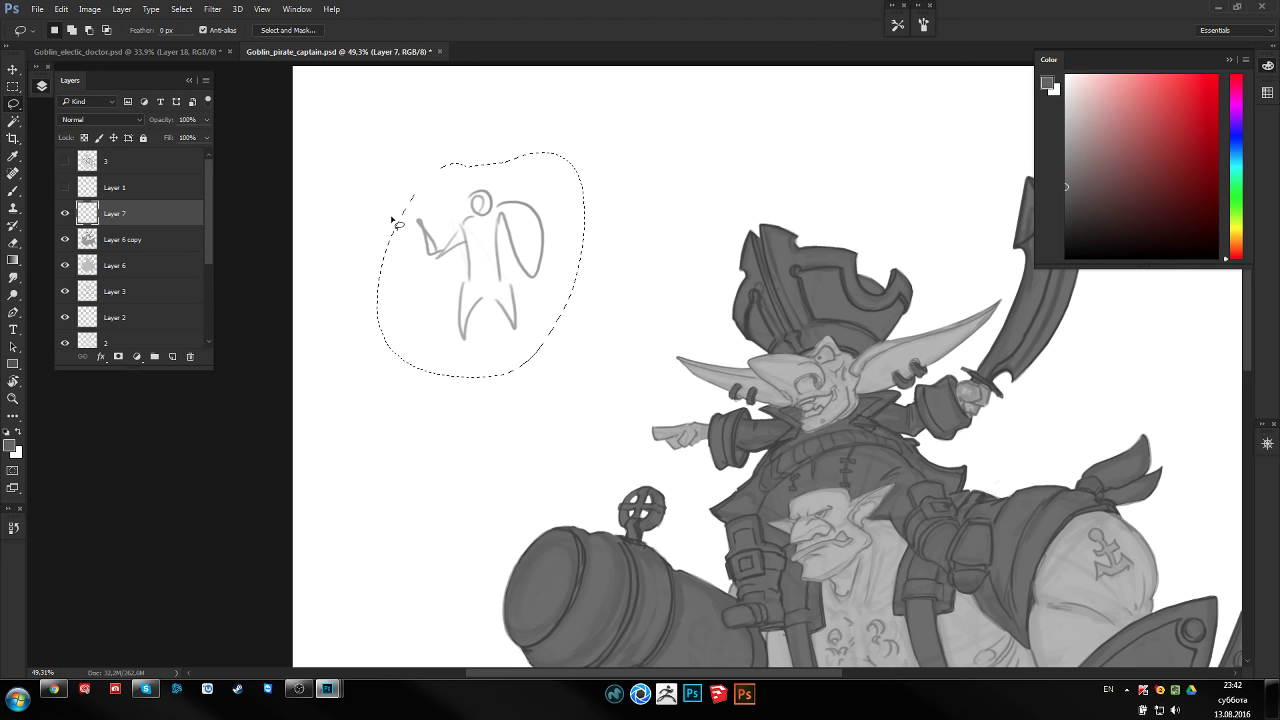
pyautogui.press('Delete')
pyautogui.hotkey('ctrl', 'd')
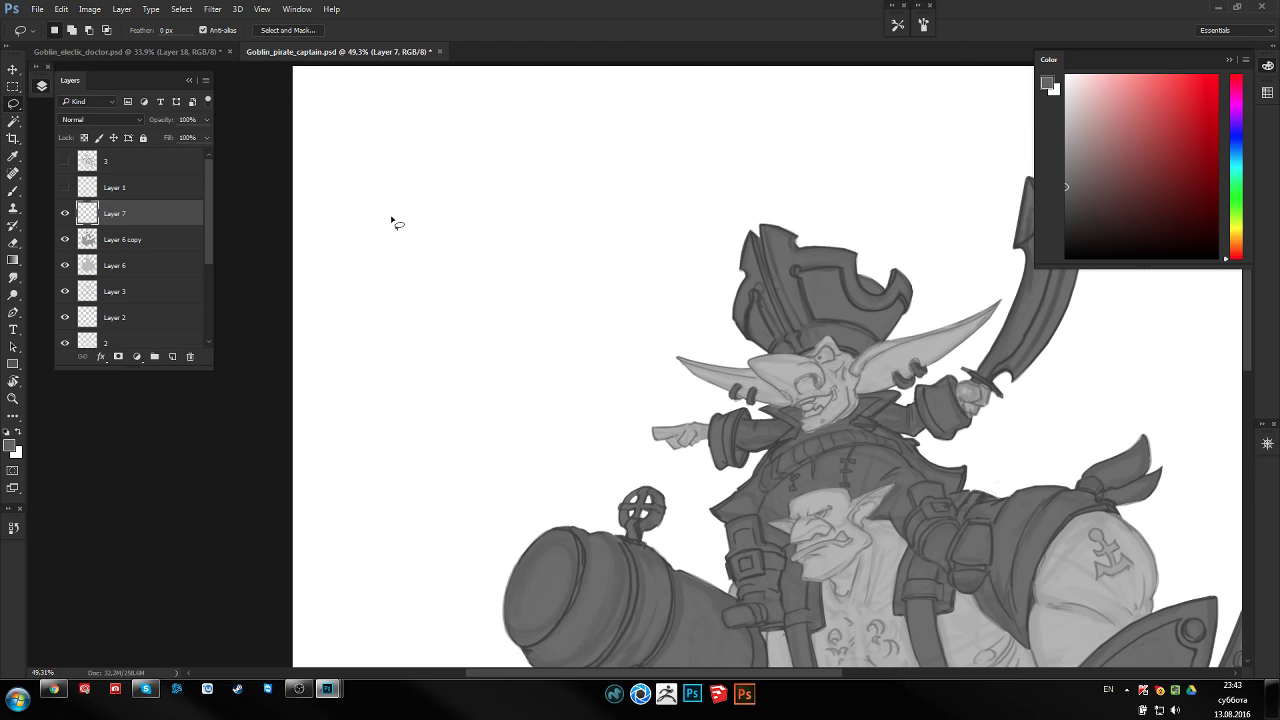
pyautogui.press('z')
# Zoom in and lasso a triangle on the chest just below the chin
pyautogui.moveTo(391, 220); pyautogui.dragTo(664, 318)
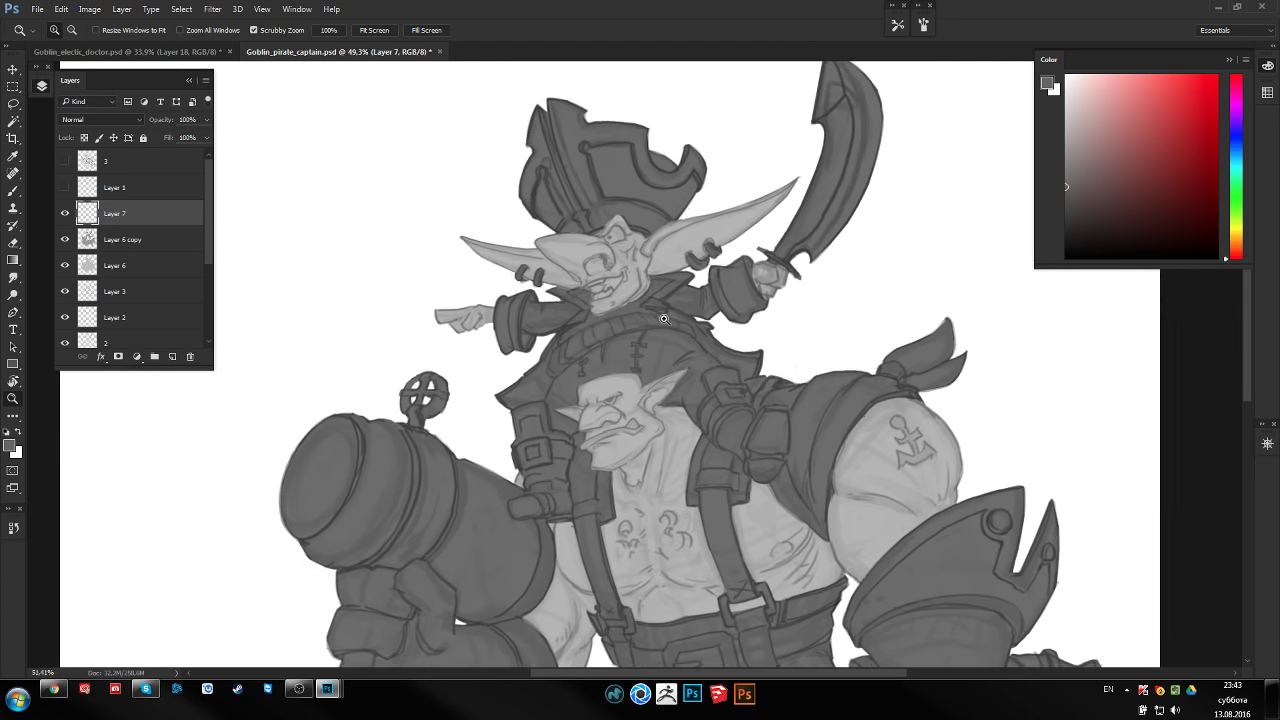
pyautogui.scroll(-3, 620, 350)
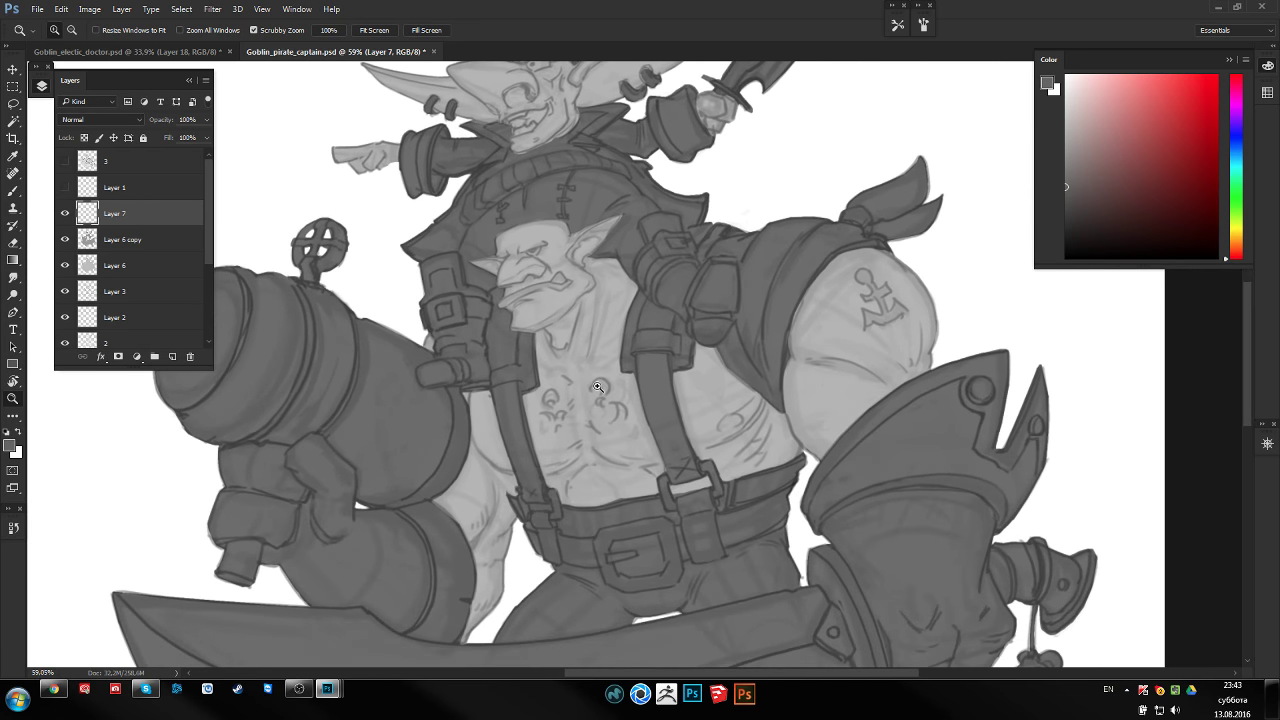
pyautogui.press('l')
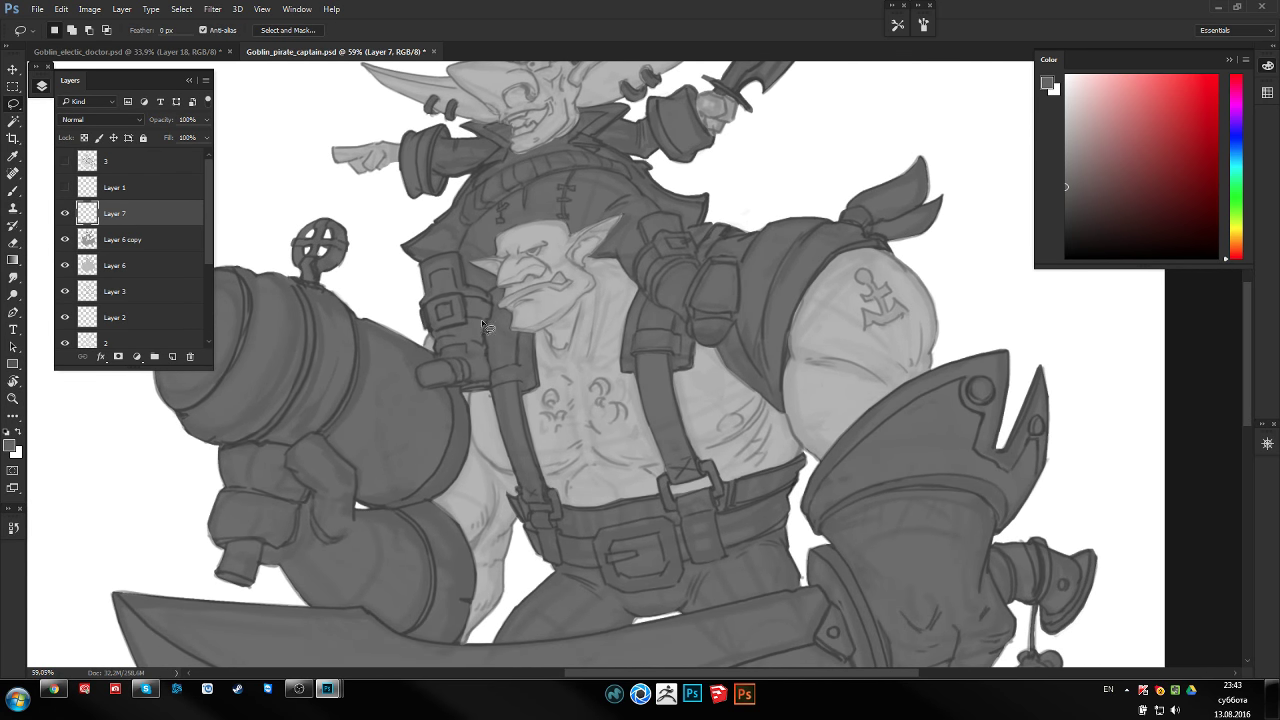
pyautogui.moveTo(582, 294)
pyautogui.mouseDown()
pyautogui.moveTo(539, 381)
pyautogui.moveTo(568, 404)
pyautogui.moveTo(600, 386)
pyautogui.moveTo(615, 312)
pyautogui.mouseUp()
pyautogui.moveTo(585, 264); pyautogui.dragTo(590, 262)
pyautogui.moveTo(548, 390)
pyautogui.mouseDown()
pyautogui.moveTo(580, 447)
pyautogui.moveTo(612, 372)
pyautogui.moveTo(598, 262)
pyautogui.moveTo(560, 348)
pyautogui.mouseUp()
# Try a lighter grey gradient fill in the triangle, then undo it
pyautogui.click(172, 356)
pyautogui.click(1065, 145)
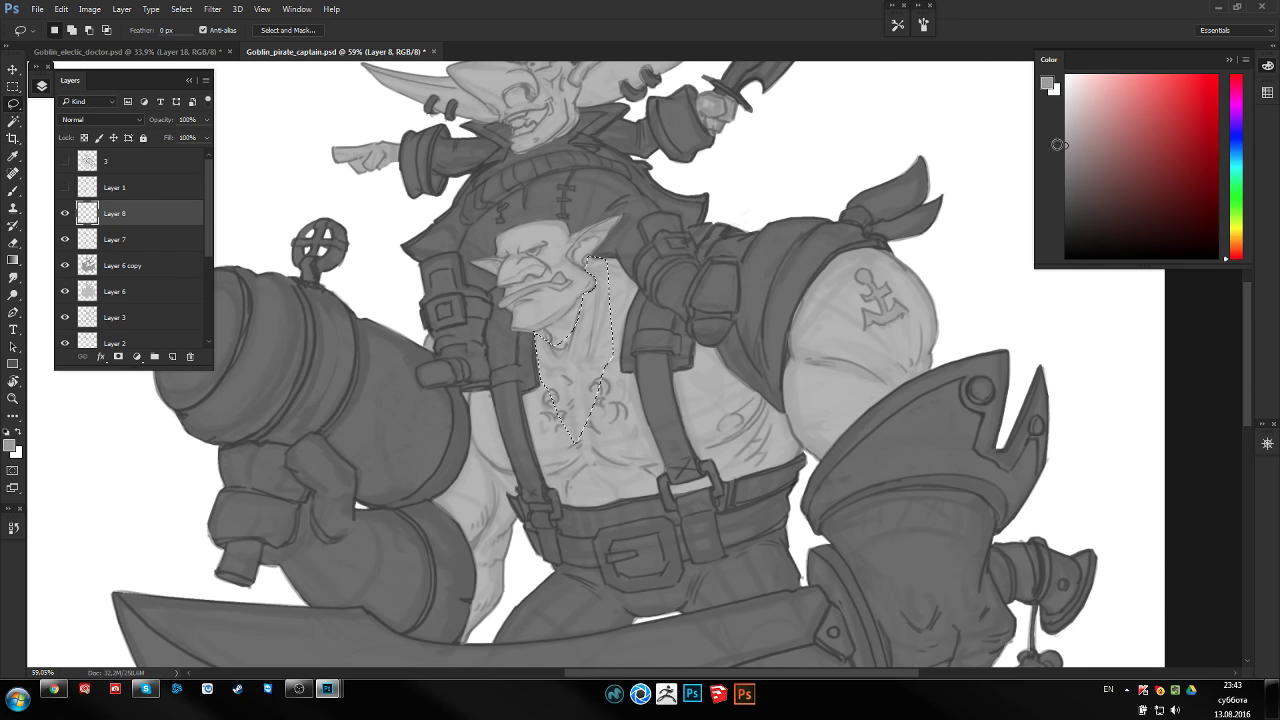
pyautogui.press('g')
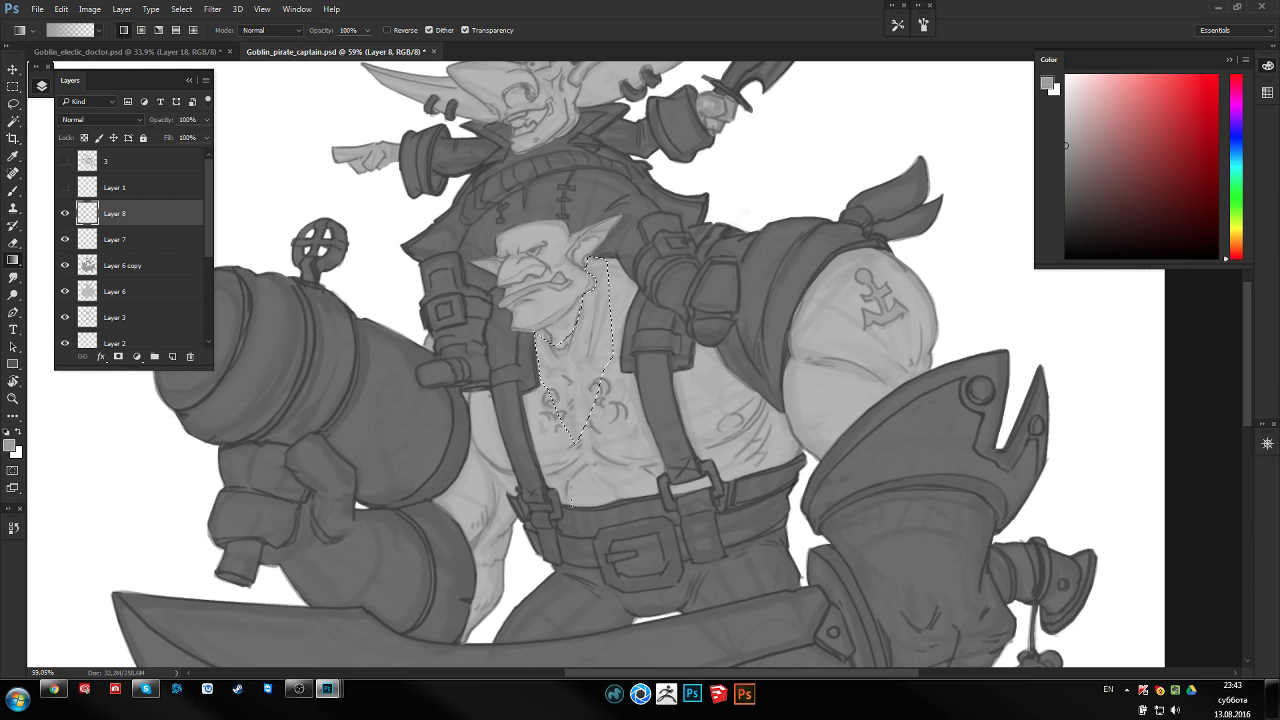
pyautogui.moveTo(570, 328); pyautogui.dragTo(564, 392)
pyautogui.hotkey('ctrl', 'z')
# Paint the triangle dark on Layer 6 copy with the brush as a neckerchief
pyautogui.click(118, 266)
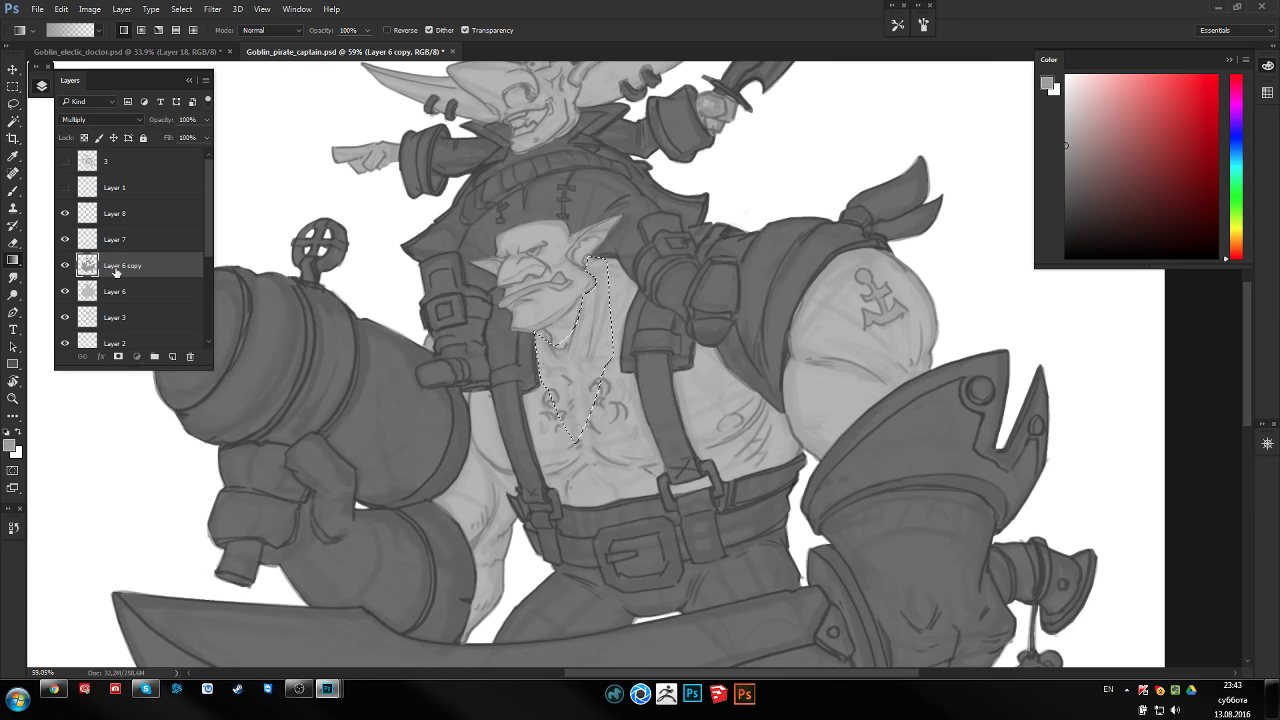
pyautogui.press('b')
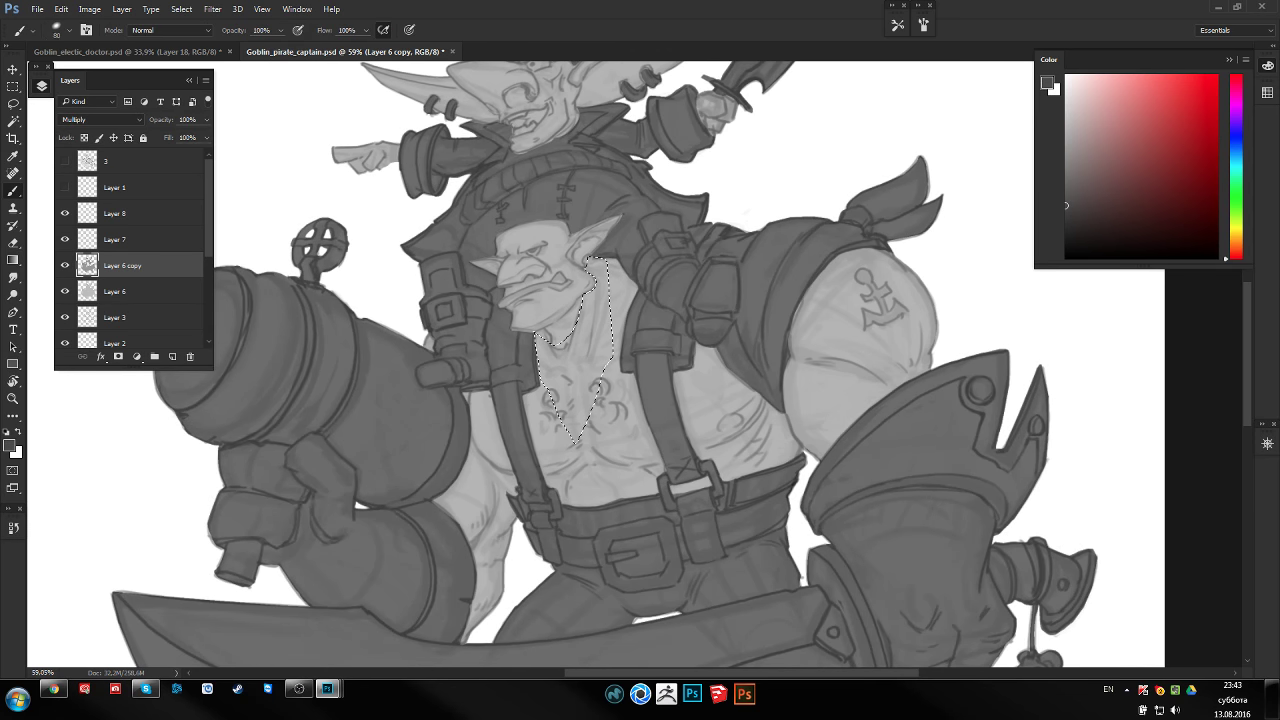
pyautogui.moveTo(592, 272)
pyautogui.mouseDown()
pyautogui.moveTo(556, 340)
pyautogui.moveTo(575, 365)
pyautogui.moveTo(535, 476)
pyautogui.mouseUp()
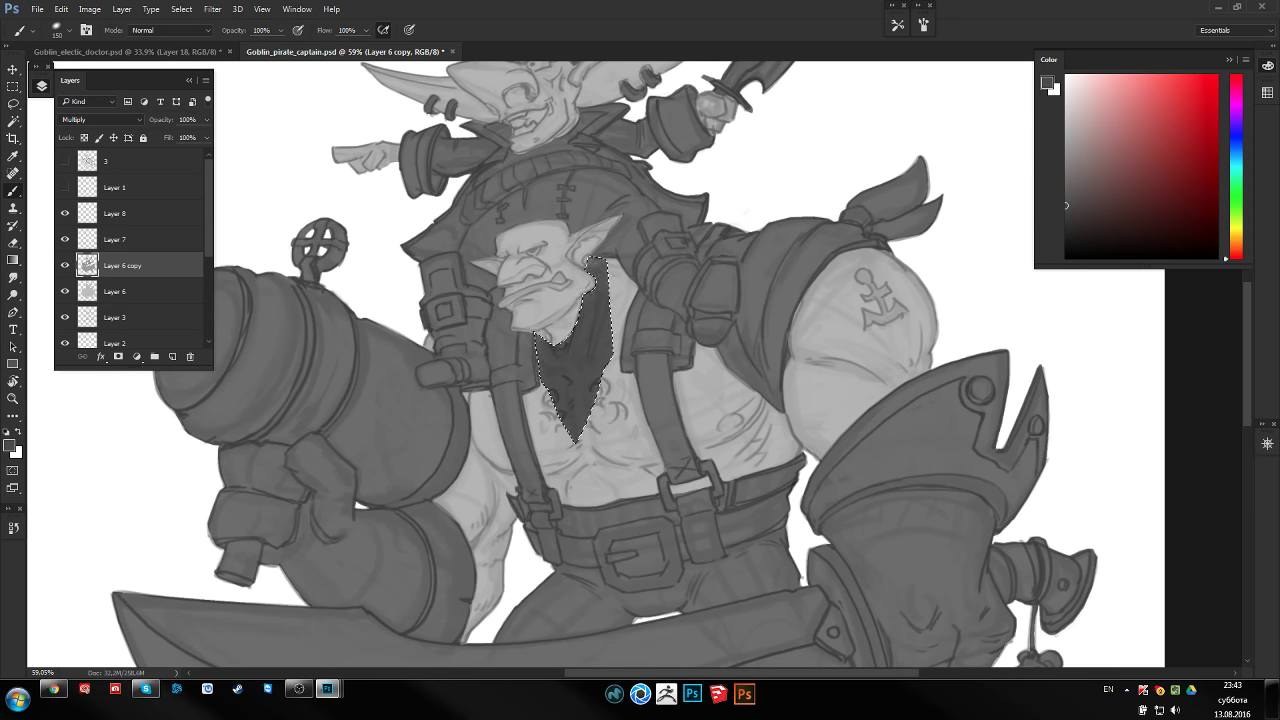
pyautogui.press('h')
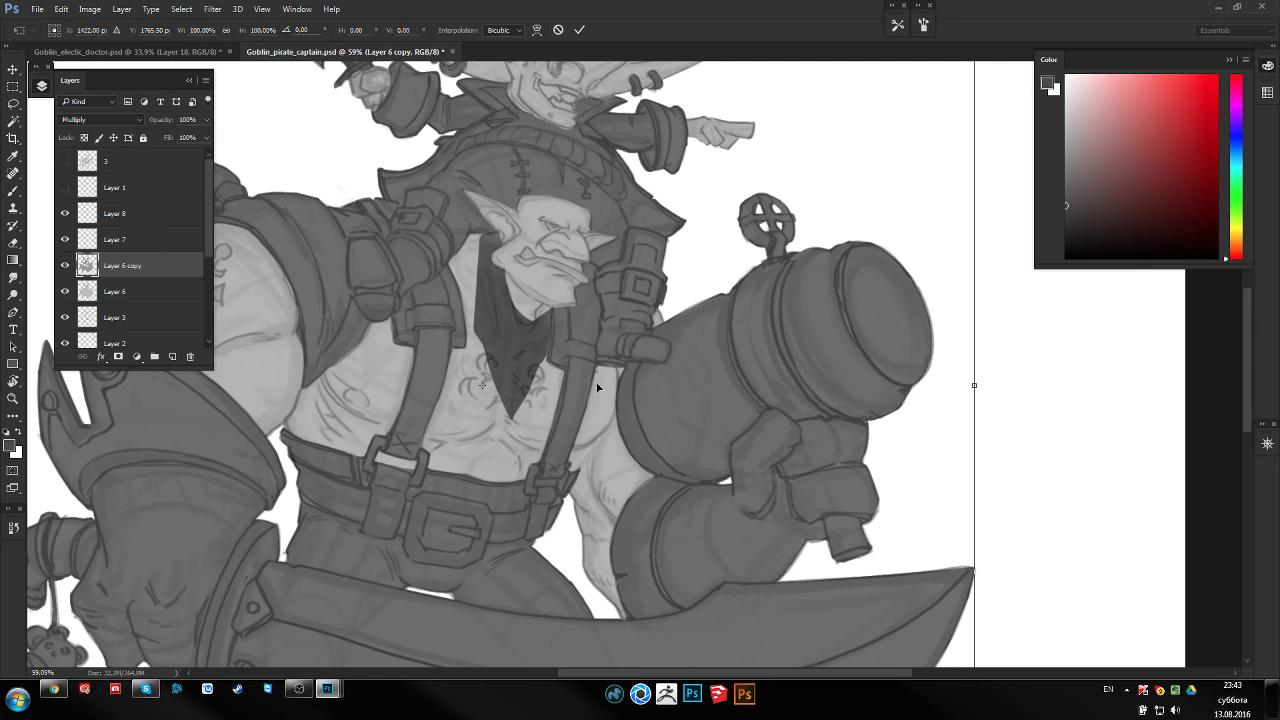
# Lasso the area between the ear and strap, darken it, and deselect
pyautogui.press('h')
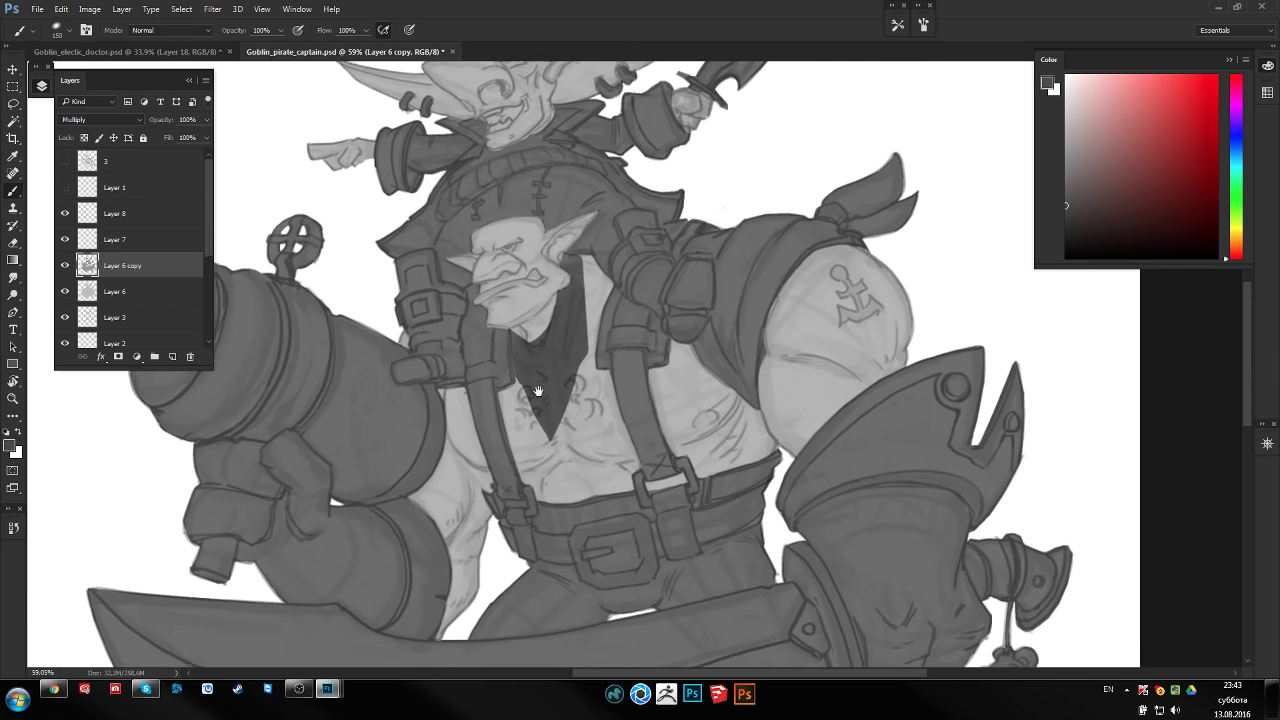
pyautogui.press('l')
pyautogui.moveTo(596, 266)
pyautogui.mouseDown()
pyautogui.moveTo(572, 260)
pyautogui.moveTo(574, 322)
pyautogui.mouseUp()
pyautogui.press('b')
pyautogui.hotkey('ctrl', 'd')
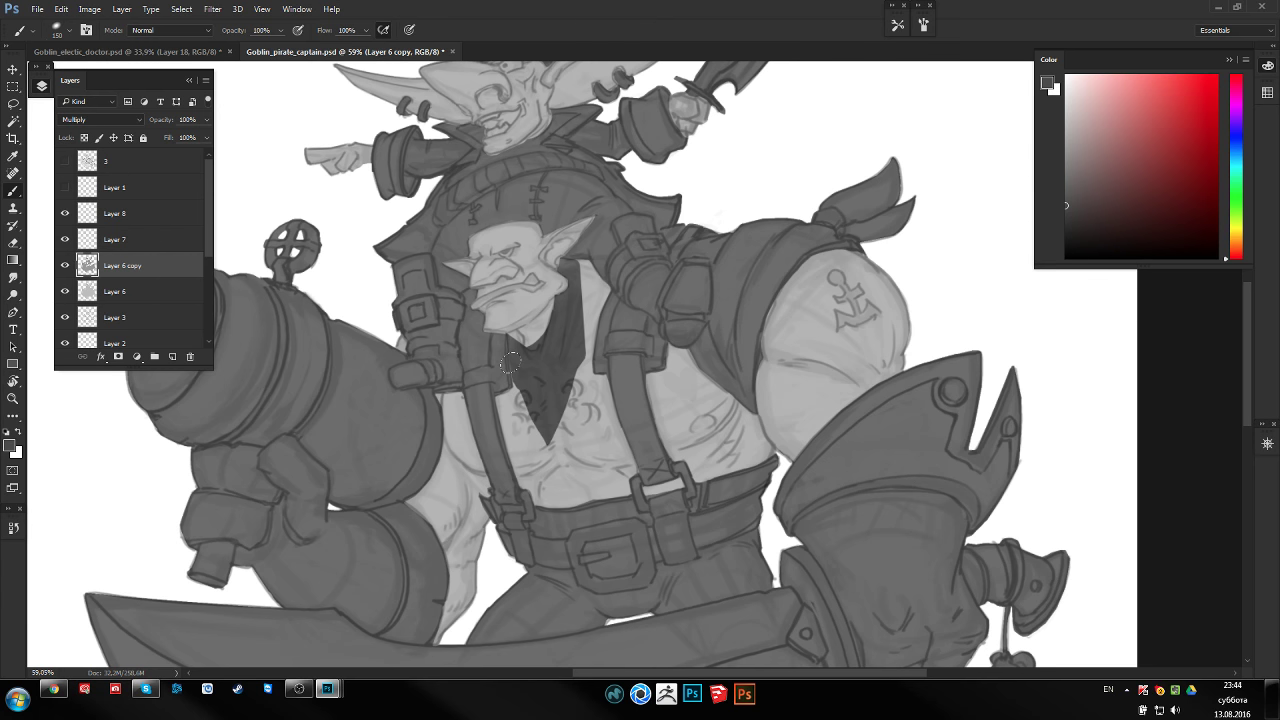
# Select the strap area beside the ear for gradient shading and flip the canvas to check
pyautogui.press('l')
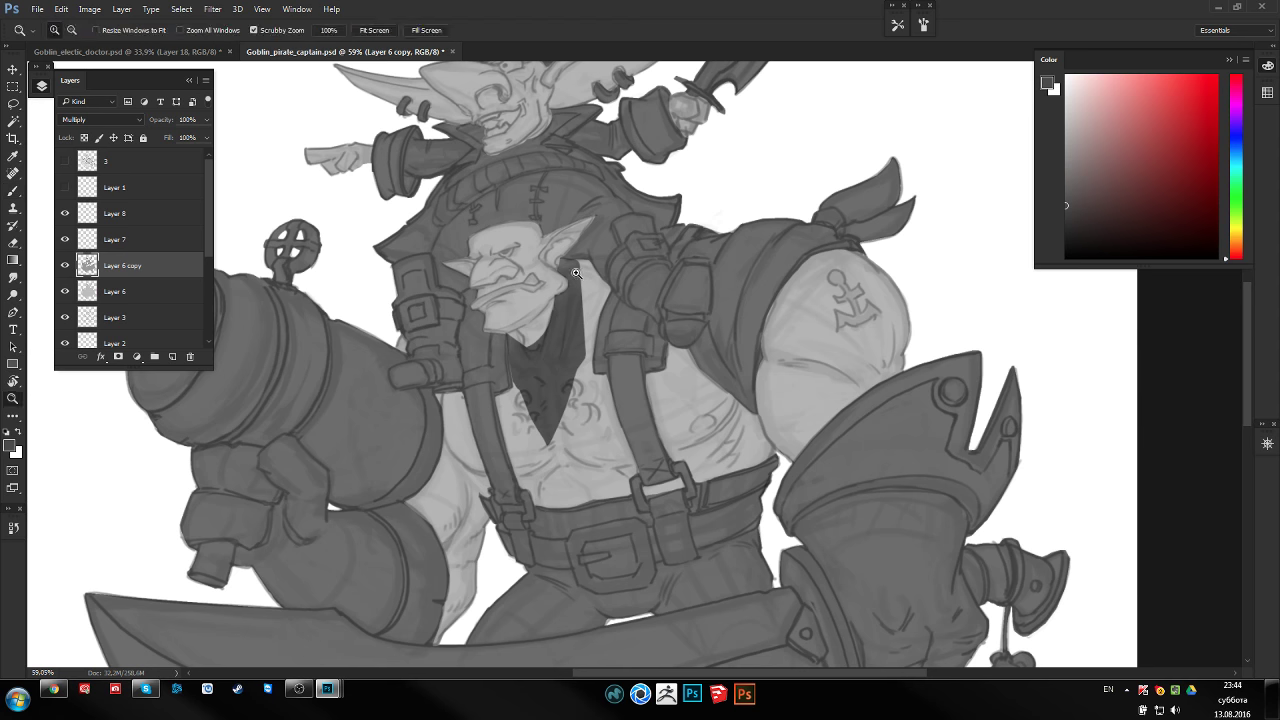
pyautogui.scroll(3, 575, 258)
pyautogui.moveTo(580, 260)
pyautogui.mouseDown()
pyautogui.moveTo(598, 285)
pyautogui.moveTo(586, 300)
pyautogui.mouseUp()
pyautogui.press('g')
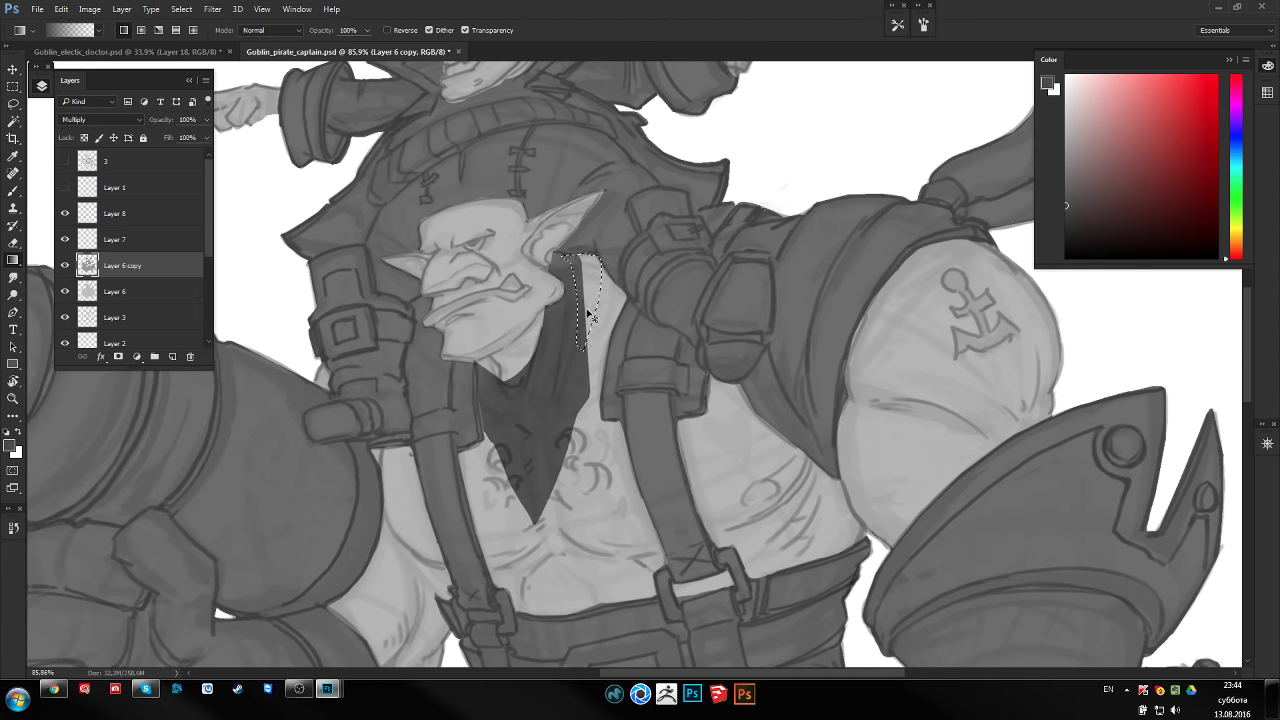
pyautogui.hotkey('ctrl', 'shift', 'h')
pyautogui.press('z')
pyautogui.scroll(-2, 583, 325)
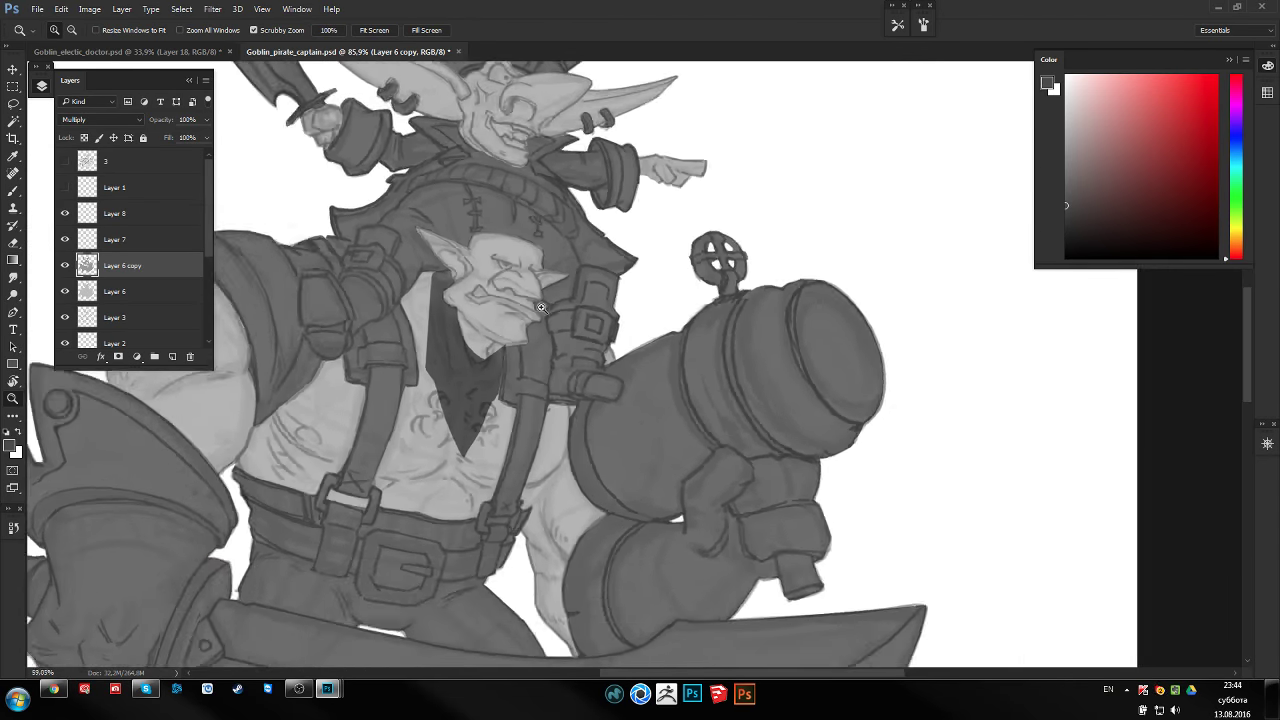
pyautogui.hotkey('ctrl', 'shift', 'h')
pyautogui.scroll(-1, 666, 351)
# Zoom in on the face and chest and shrink the brush to 40
pyautogui.moveTo(666, 351); pyautogui.dragTo(652, 341)
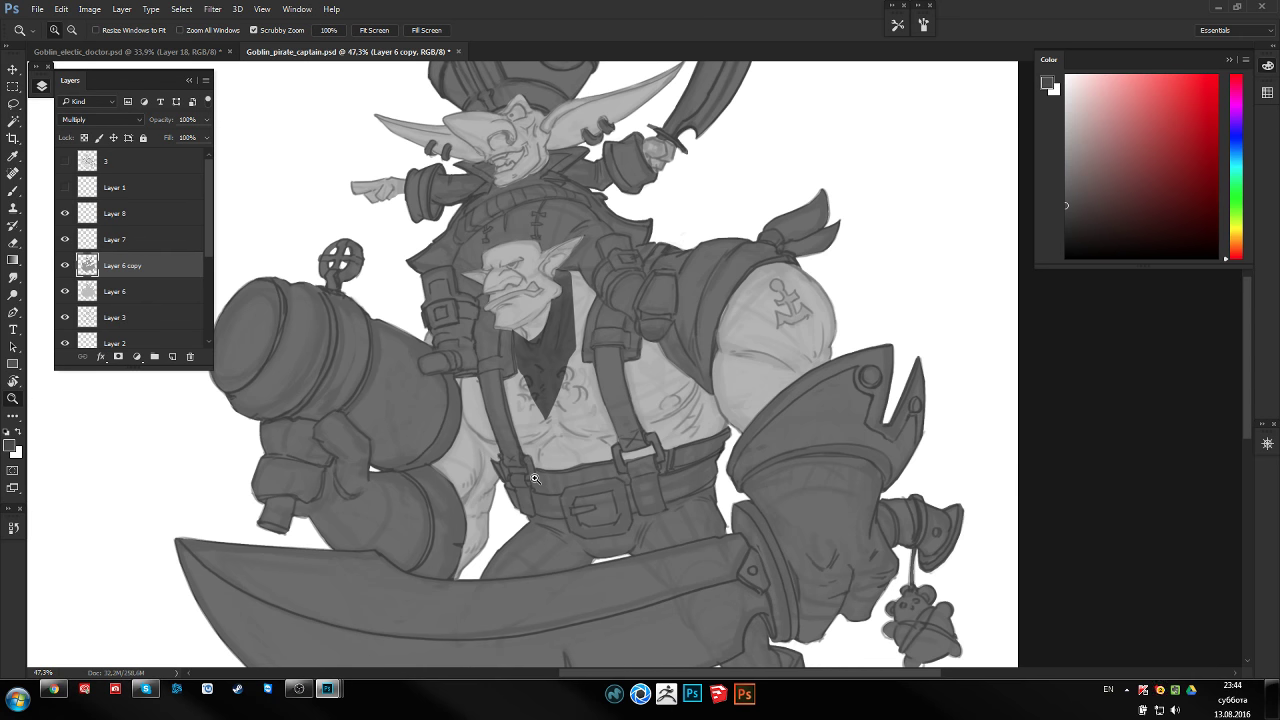
pyautogui.scroll(2, 622, 378)
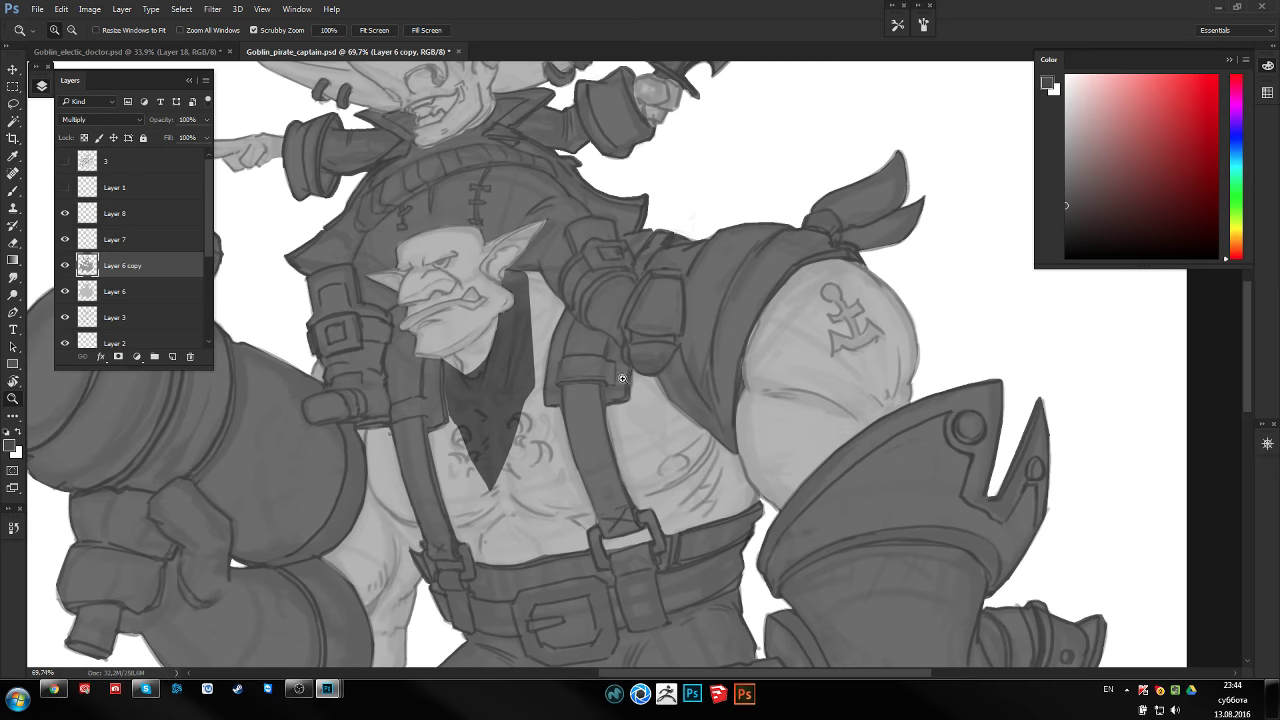
pyautogui.hotkey('ctrl', 'shift', 'h')
pyautogui.scroll(2, 533, 368)
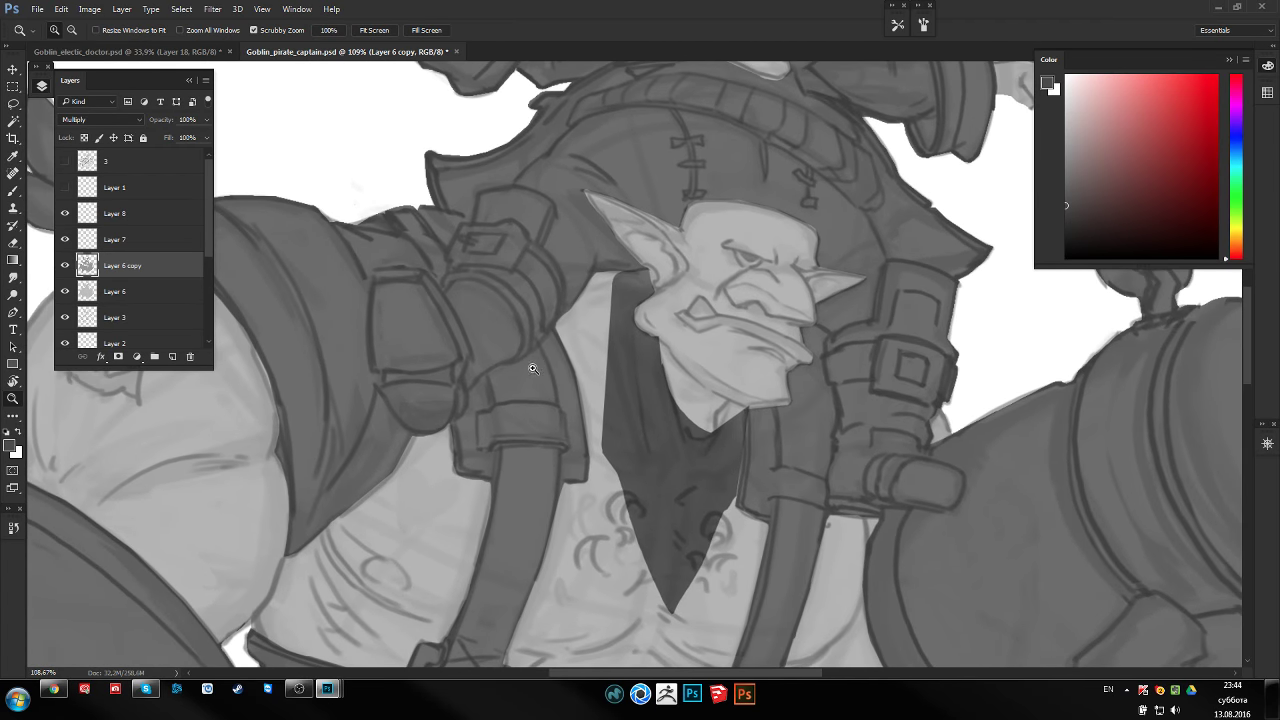
pyautogui.press('b')
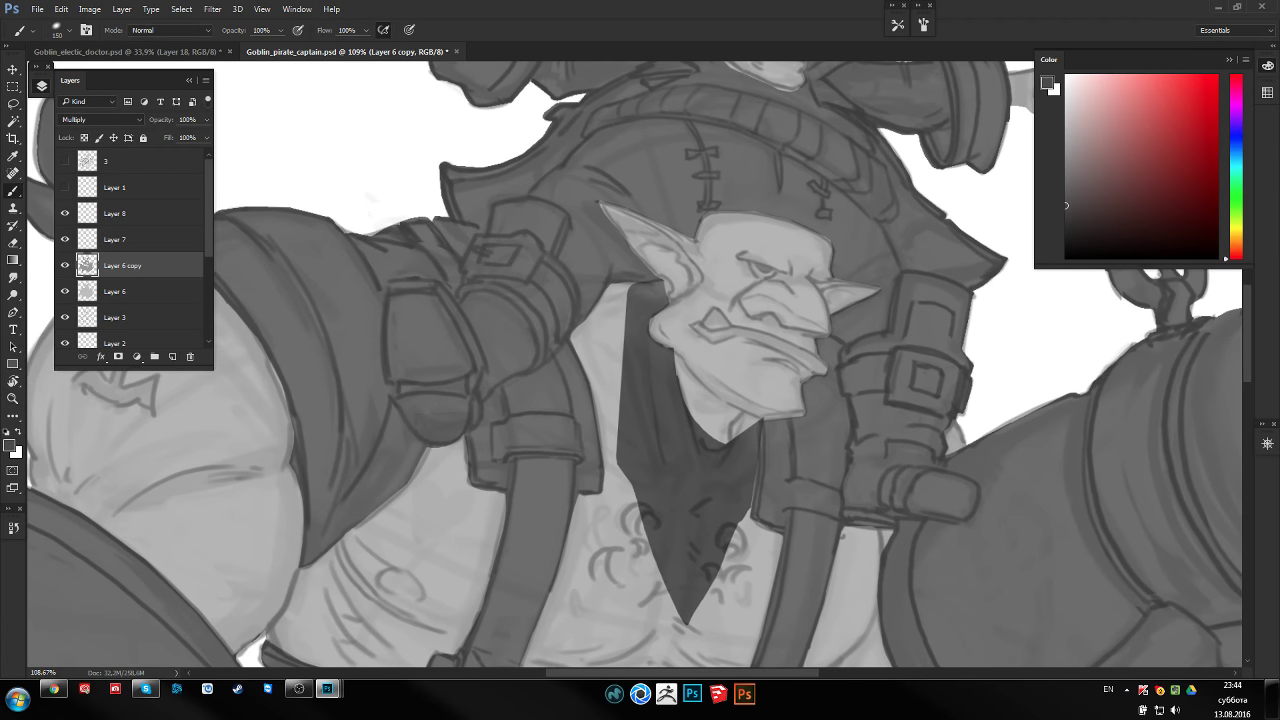
pyautogui.press('[')
pyautogui.press('[')
pyautogui.press('[')
# Hide Layer 6 copy and Layer 6, and make Layer 3 the active layer
pyautogui.click(64, 266)
pyautogui.click(64, 291)
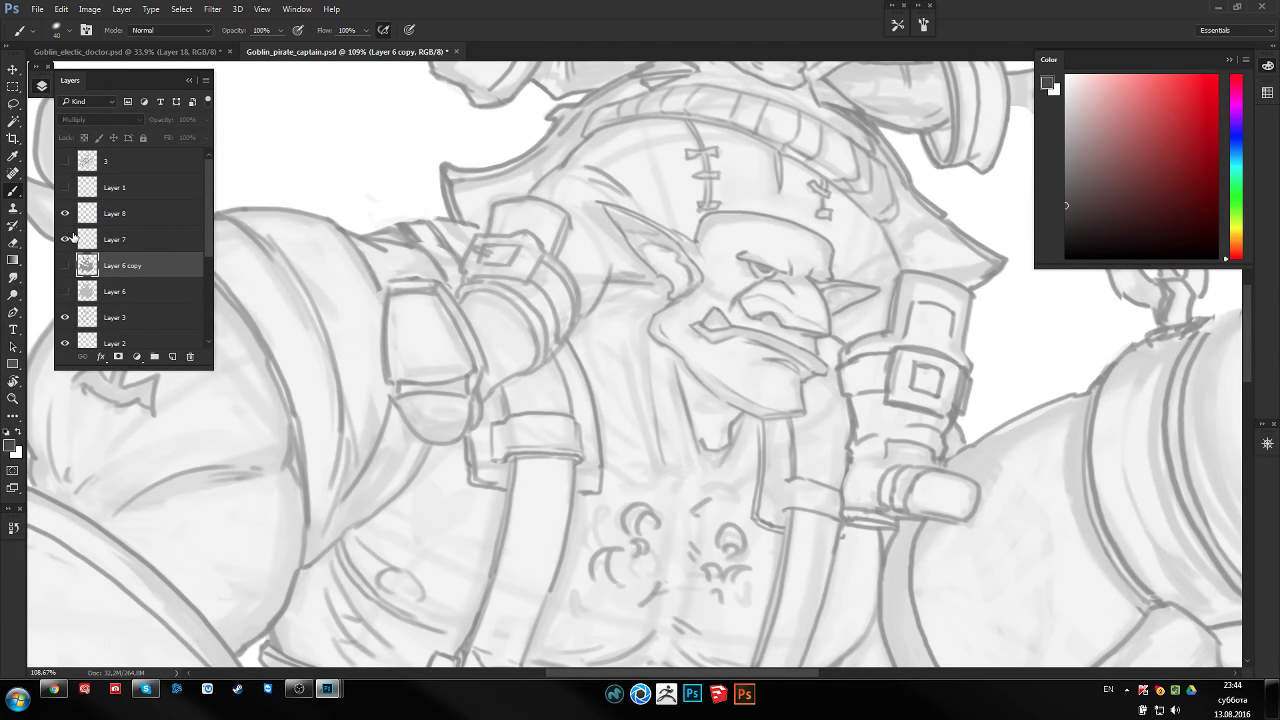
pyautogui.click(65, 213)
pyautogui.click(65, 317)
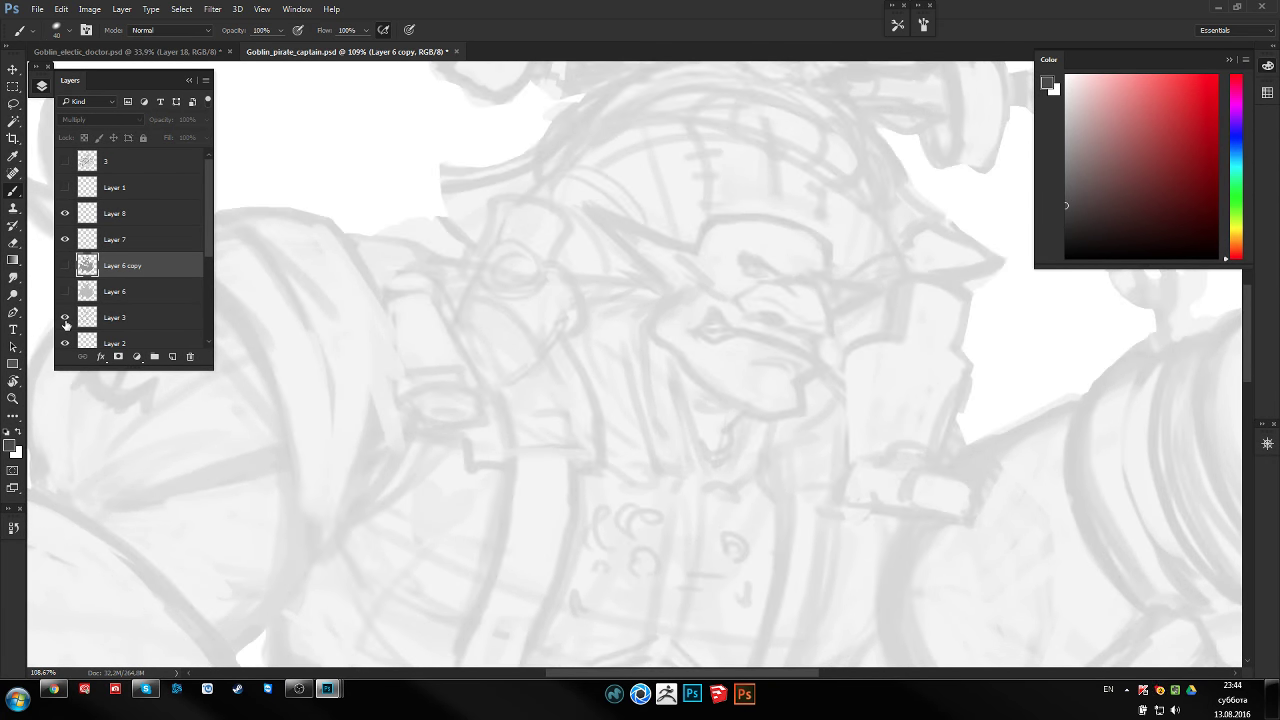
pyautogui.click(88, 318)
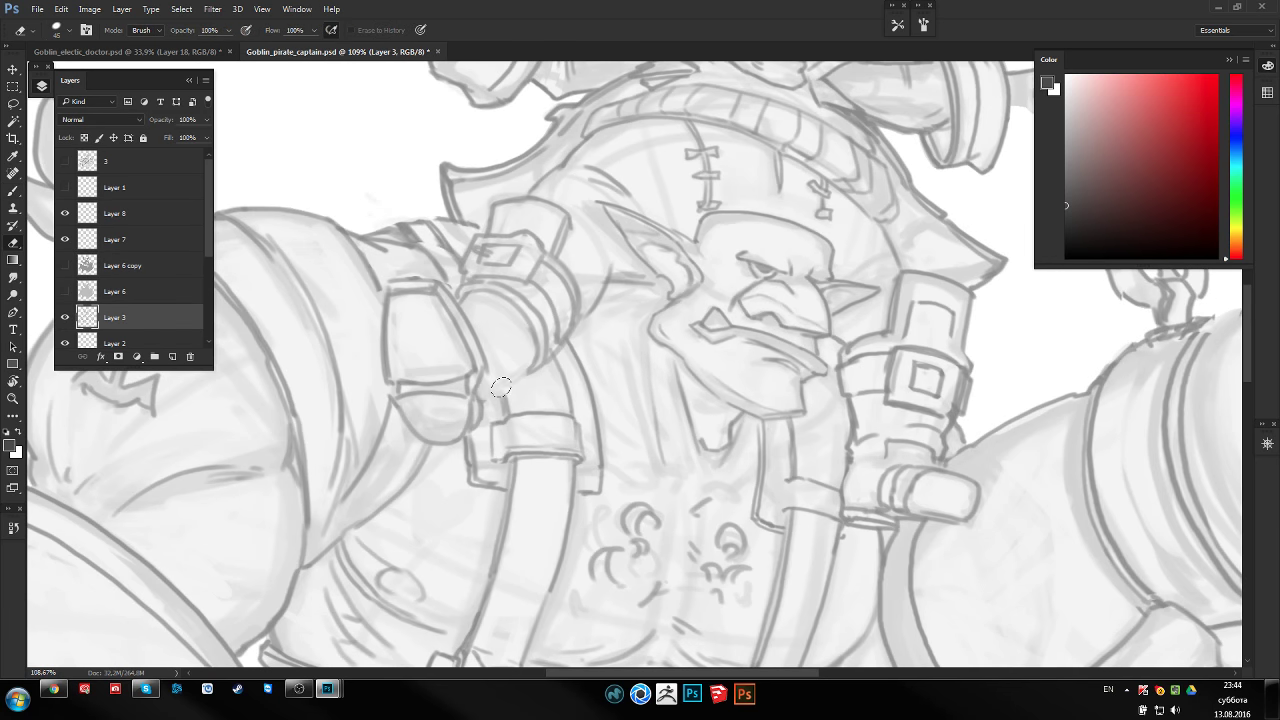
# Sample a light grey and redraw the strap cuff's contours on the arm
pyautogui.keyDown('alt'); pyautogui.click(524, 373); pyautogui.keyUp('alt')
pyautogui.press('[')
pyautogui.press('[')
pyautogui.press('[')
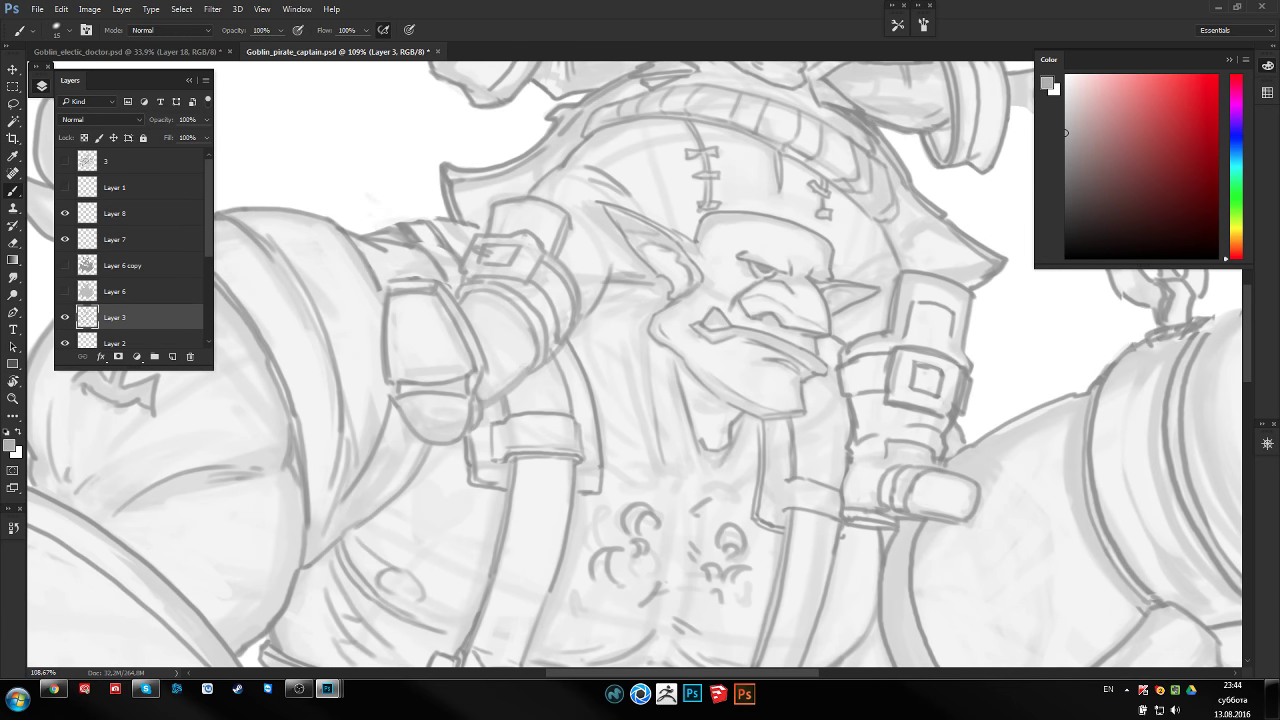
pyautogui.moveTo(503, 372); pyautogui.dragTo(480, 406)
pyautogui.moveTo(464, 338); pyautogui.dragTo(490, 382)
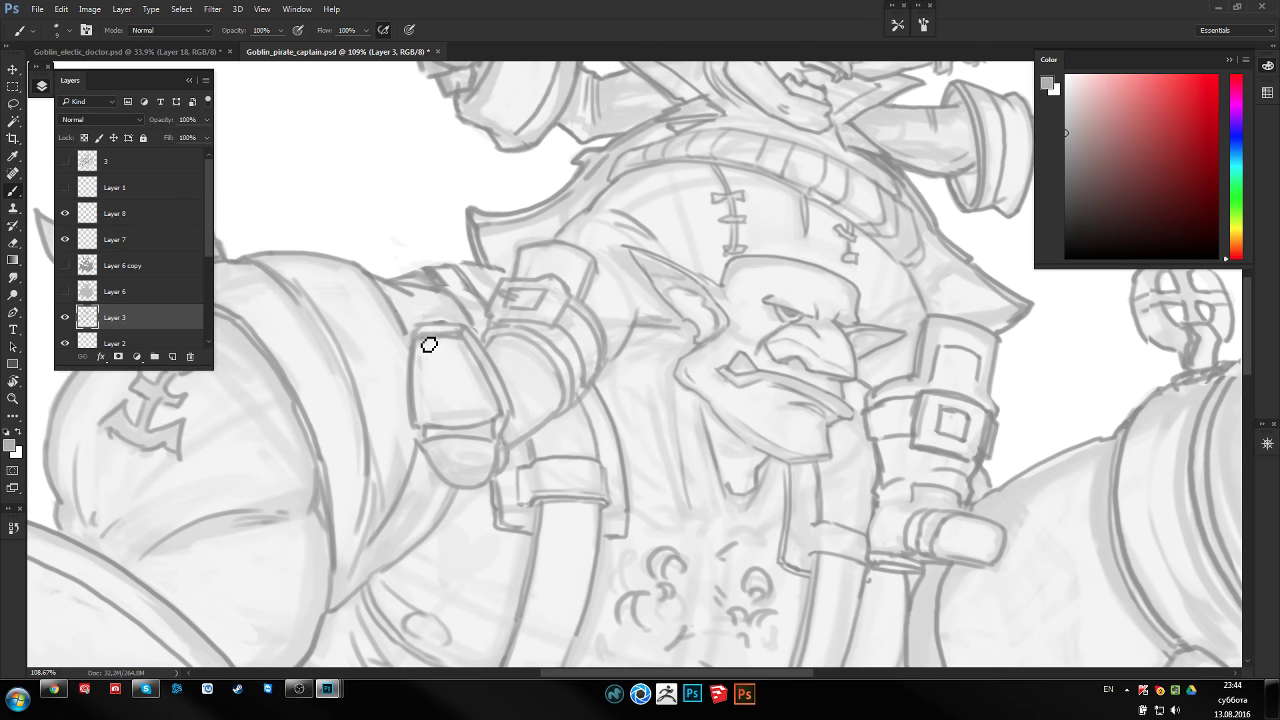
pyautogui.moveTo(438, 333); pyautogui.dragTo(413, 437)
pyautogui.press('e')
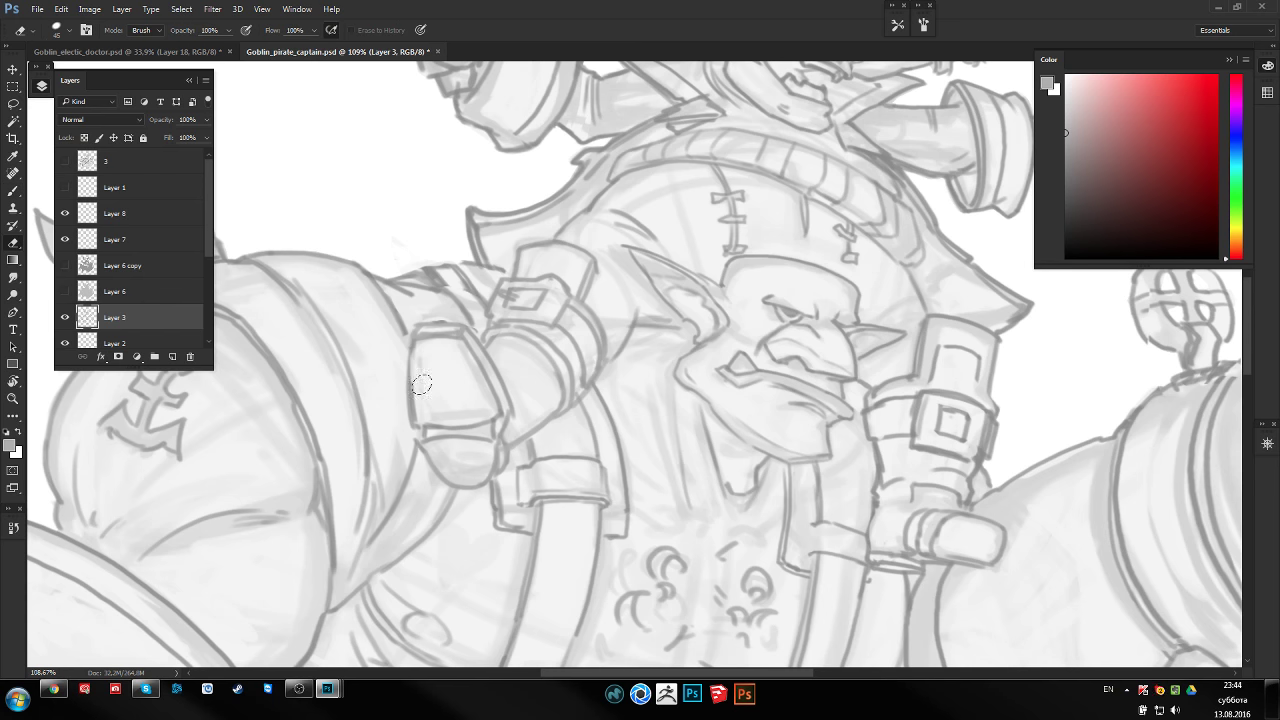
pyautogui.press('b')
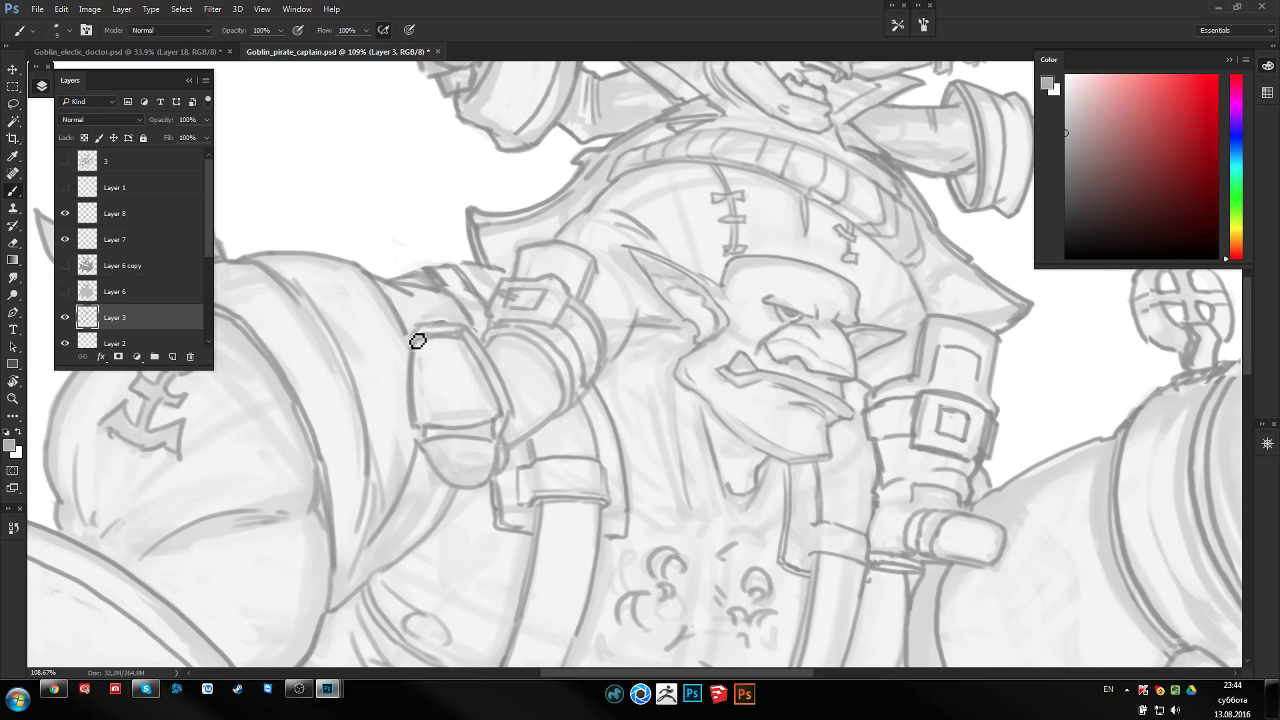
# Zoom out and mirror the canvas to check the whole figure, enlarging the brush slightly
pyautogui.keyDown('alt'); pyautogui.click(526, 343); pyautogui.keyUp('alt')
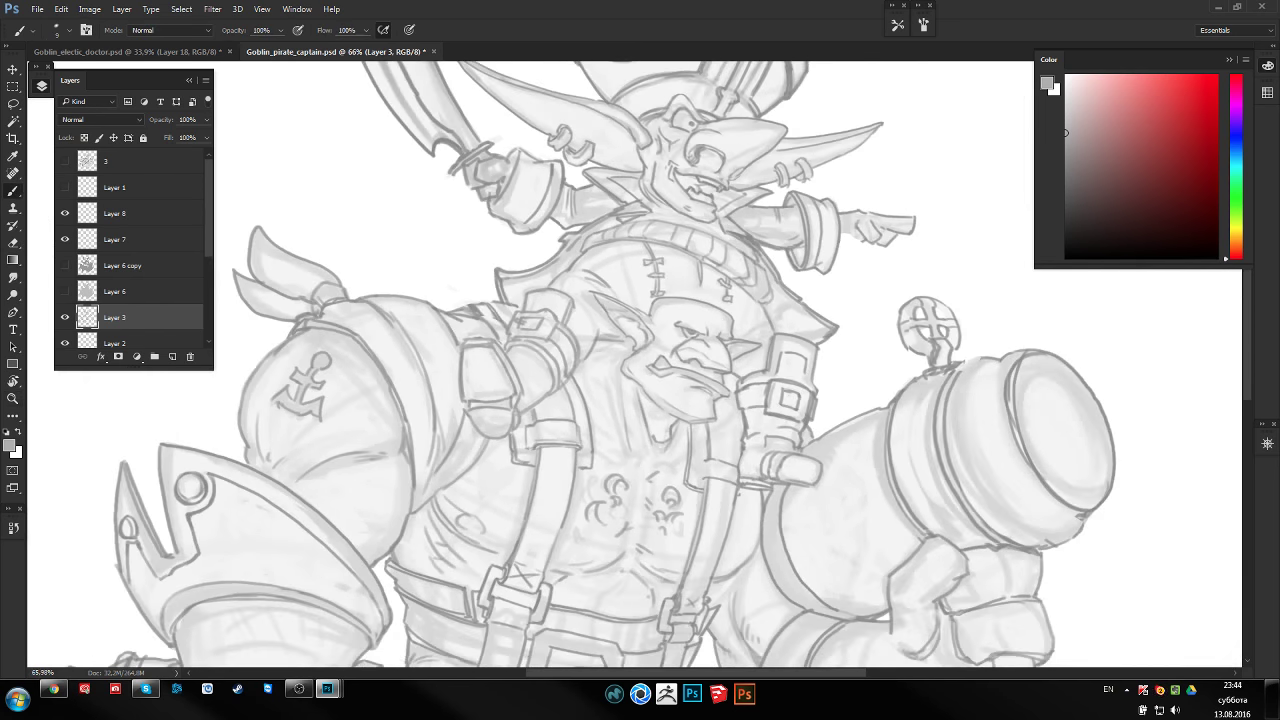
pyautogui.press('h')
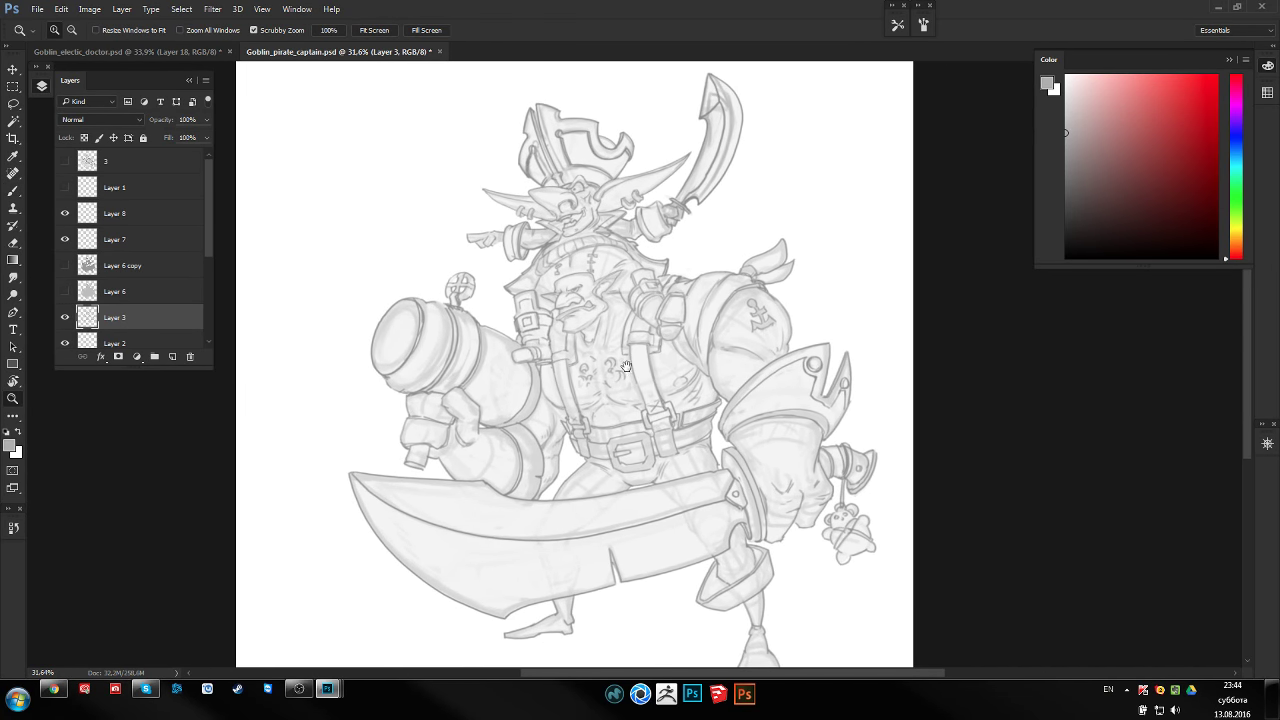
pyautogui.keyDown('alt'); pyautogui.scroll(3, 564, 371); pyautogui.keyUp('alt')
pyautogui.press('b')
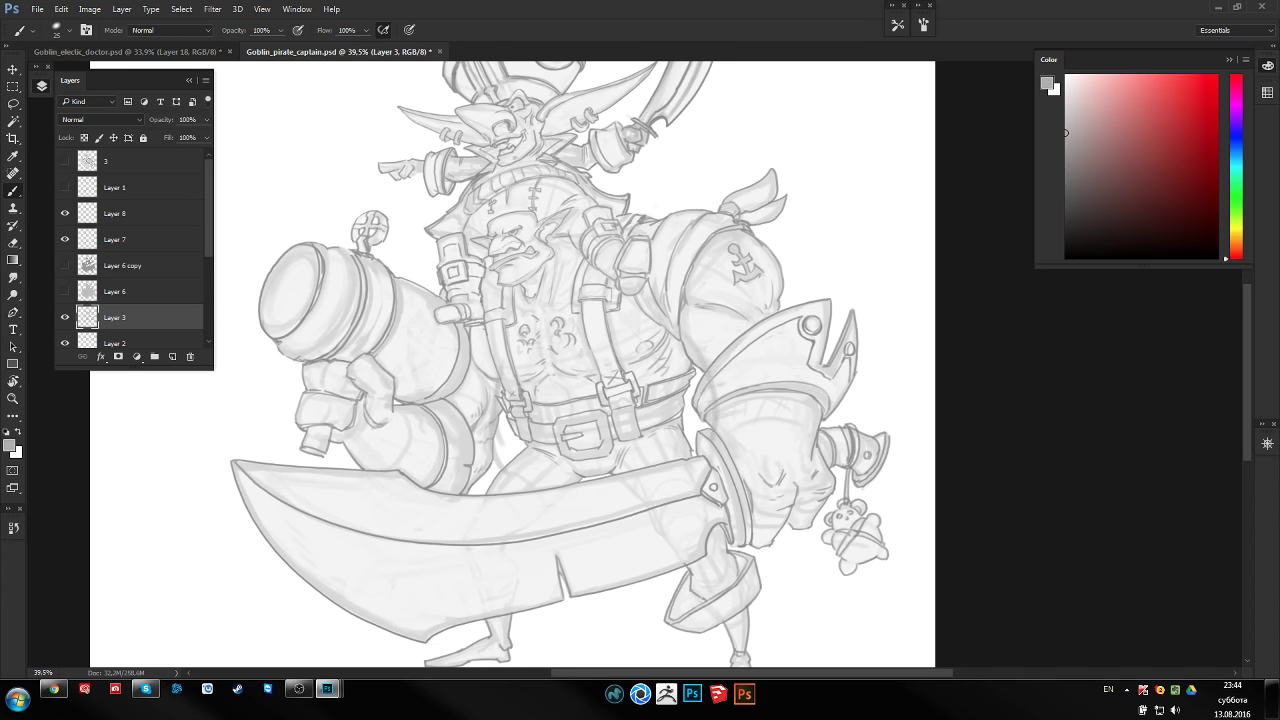
pyautogui.press(']')
pyautogui.moveTo(552, 394); pyautogui.dragTo(557, 418)
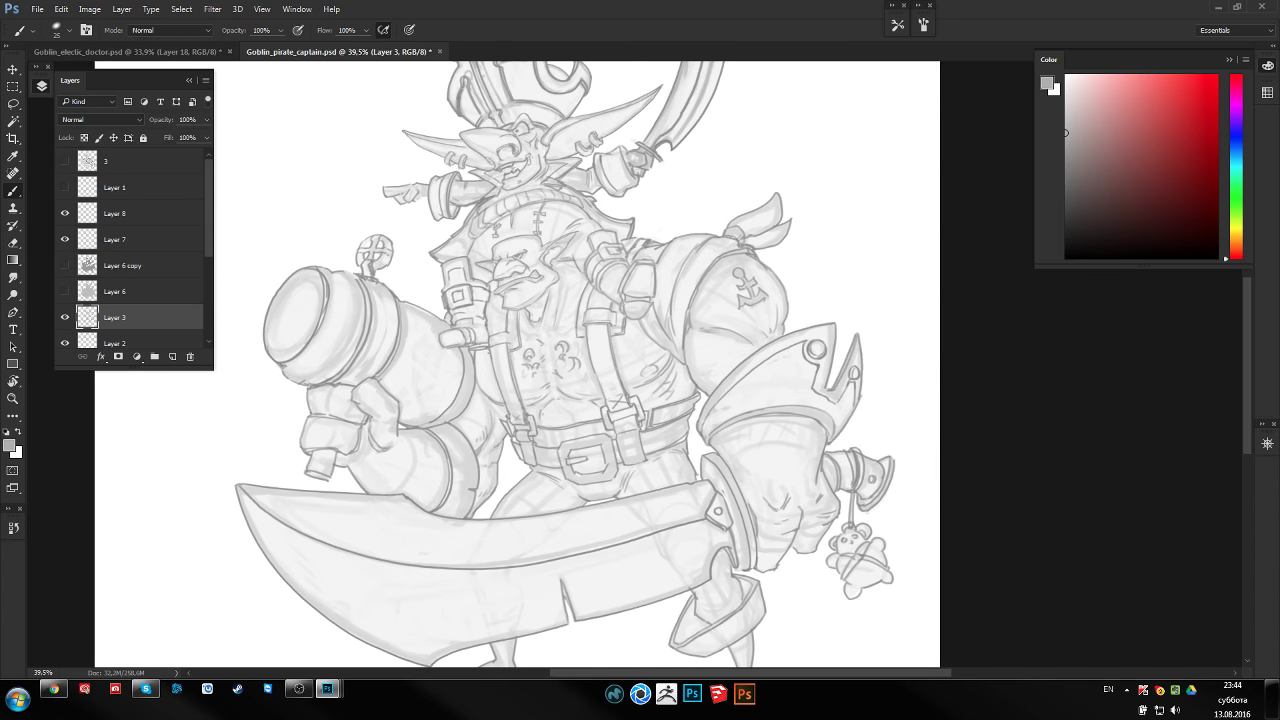
pyautogui.press('z')
pyautogui.keyDown('alt'); pyautogui.click(581, 368); pyautogui.keyUp('alt')
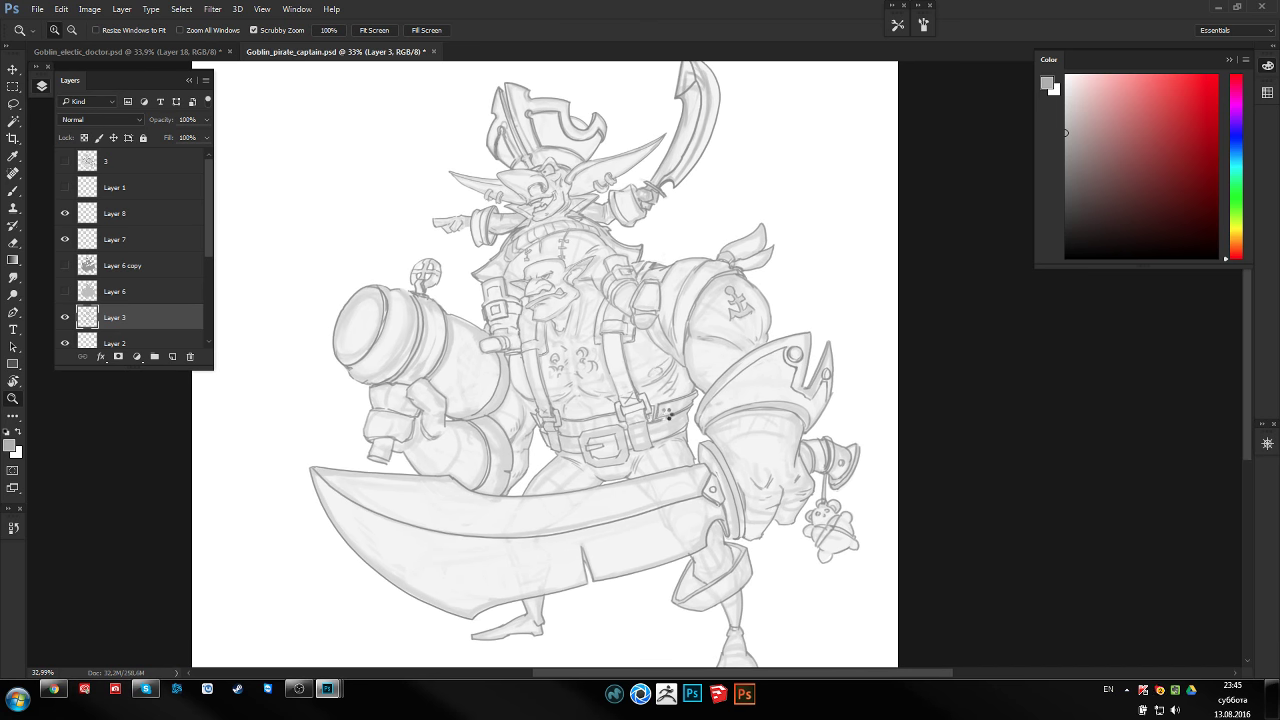
# Zoom in on the upper body and toggle Layer 8 and Layer 7 visibility
pyautogui.press('h')
pyautogui.moveTo(499, 353)
pyautogui.mouseDown()
pyautogui.moveTo(560, 353)
pyautogui.moveTo(588, 437)
pyautogui.mouseUp()
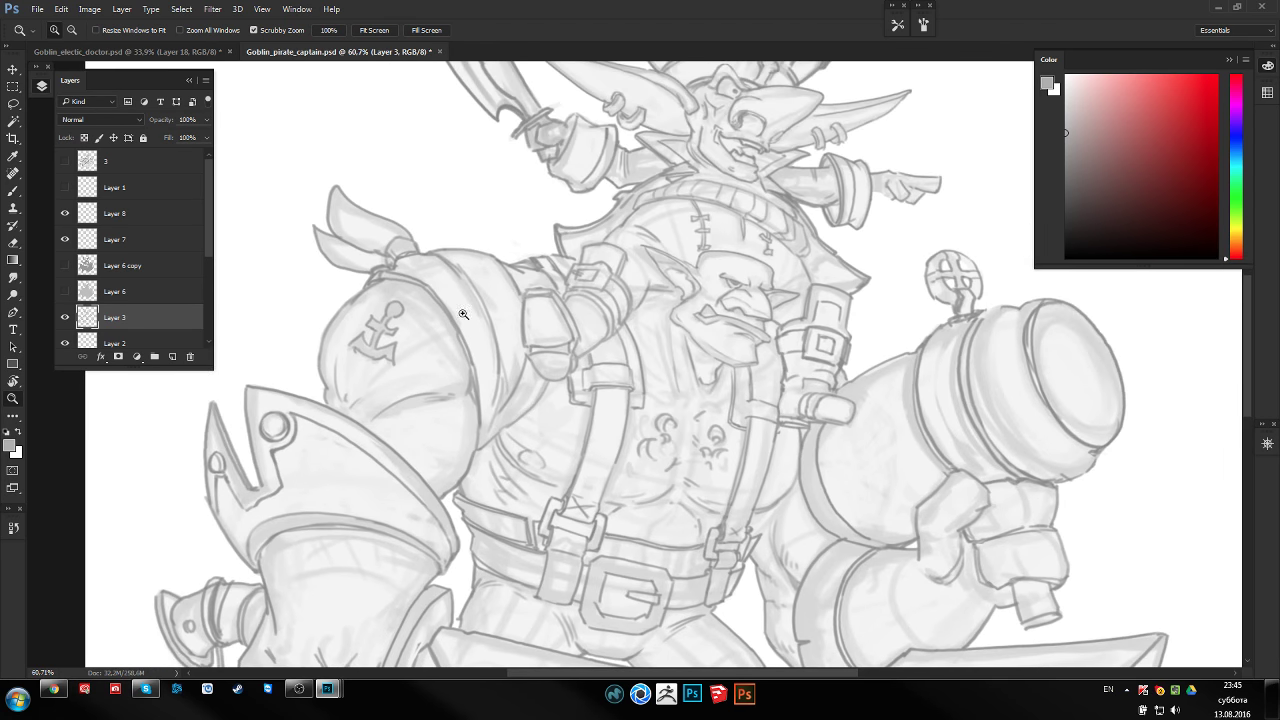
pyautogui.press('b')
pyautogui.moveTo(417, 254); pyautogui.dragTo(400, 372)
pyautogui.press('l')
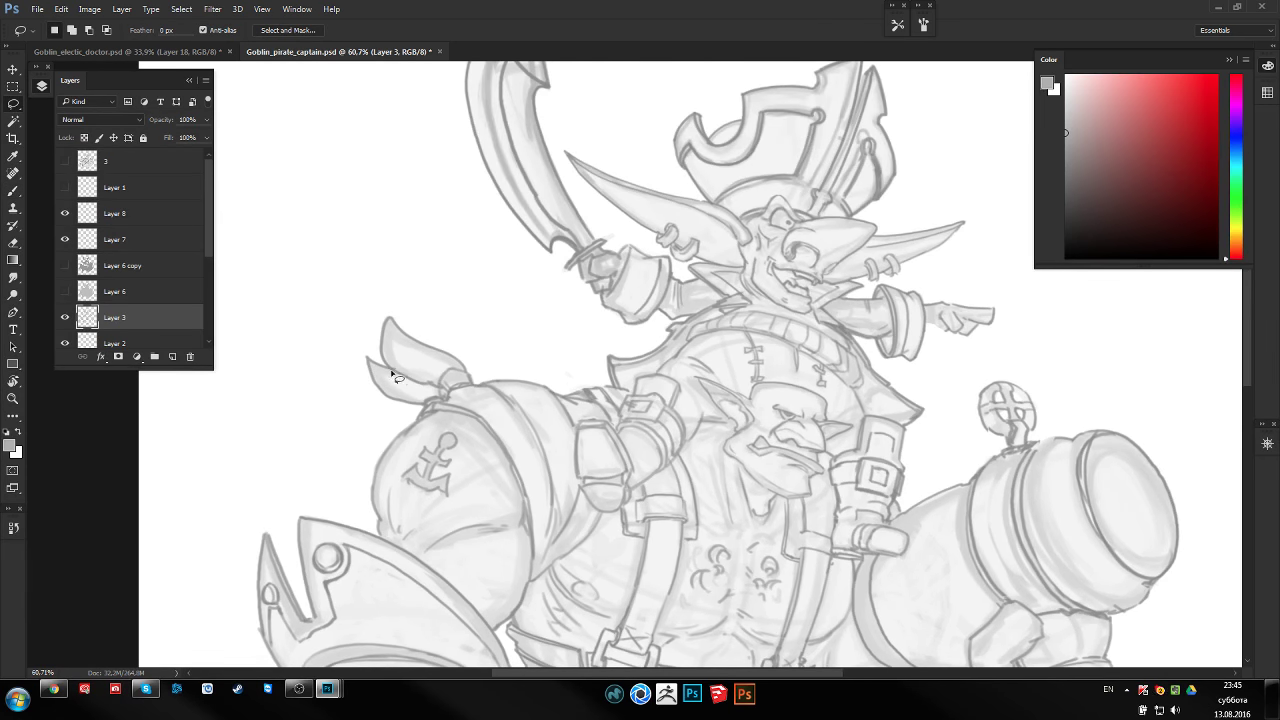
pyautogui.press('h')
pyautogui.moveTo(71, 216); pyautogui.dragTo(67, 240)
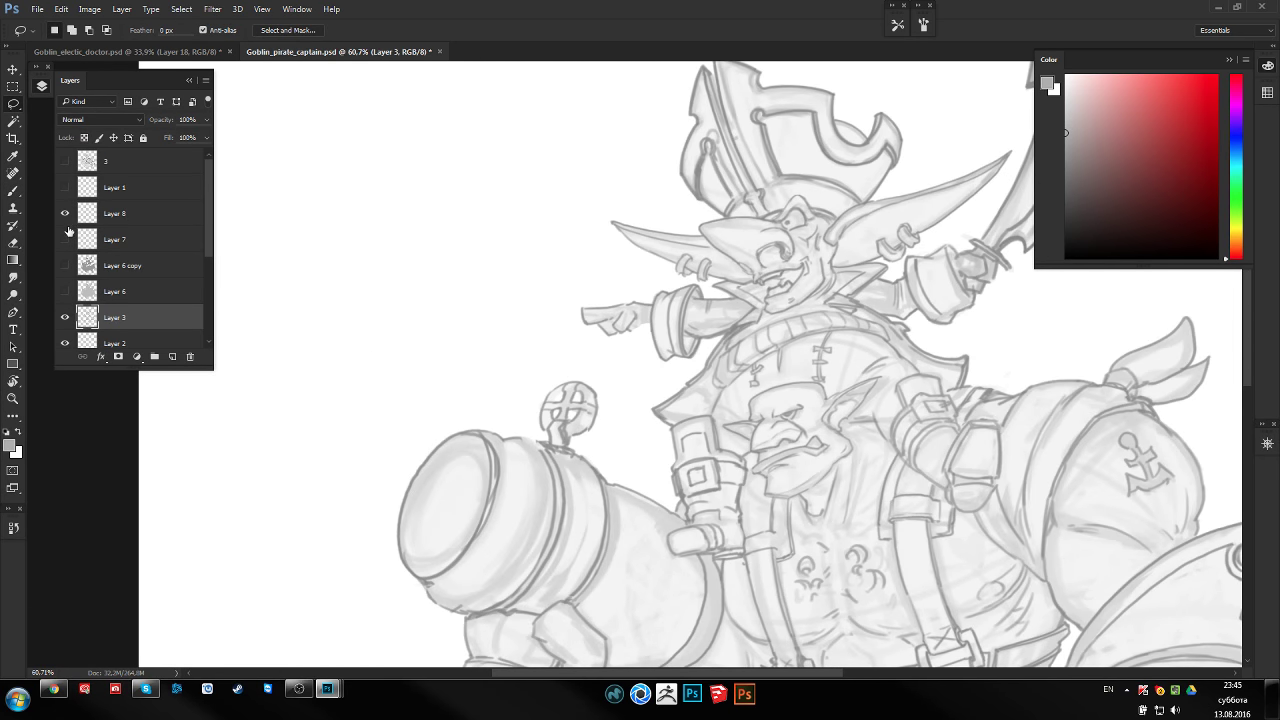
pyautogui.click(65, 239)
pyautogui.click(65, 317)
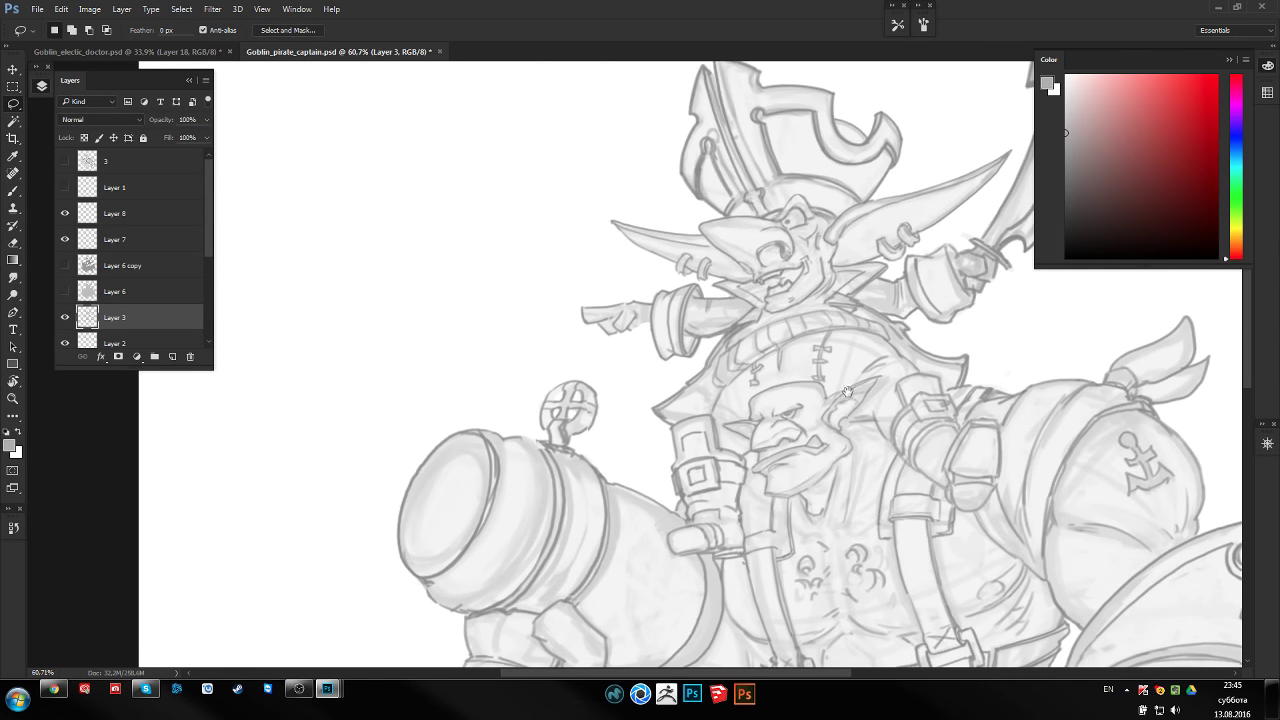
# Zoom to the bandana knot and paint a longer, flowing ribbon tail with shading strokes
pyautogui.moveTo(847, 392); pyautogui.dragTo(205, 335)
pyautogui.press('z')
pyautogui.moveTo(555, 317); pyautogui.dragTo(606, 298)
pyautogui.press('b')
pyautogui.moveTo(600, 252); pyautogui.dragTo(692, 214)
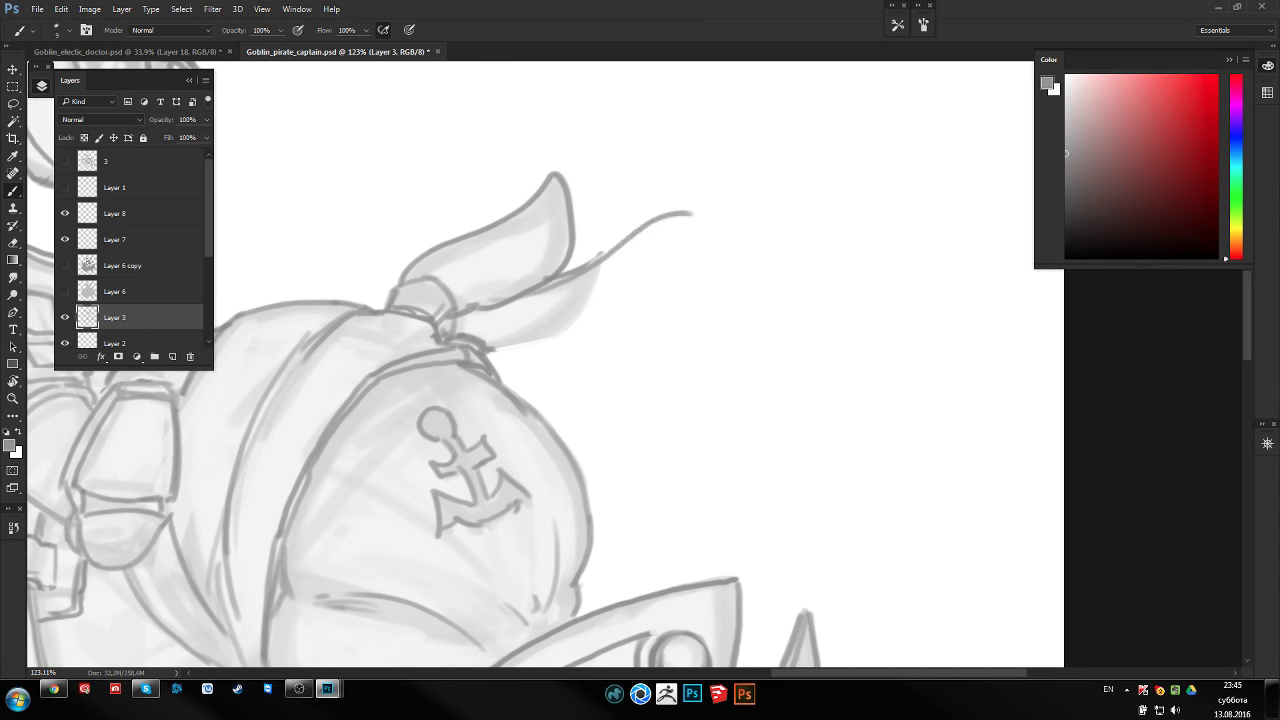
pyautogui.moveTo(612, 250); pyautogui.dragTo(522, 345)
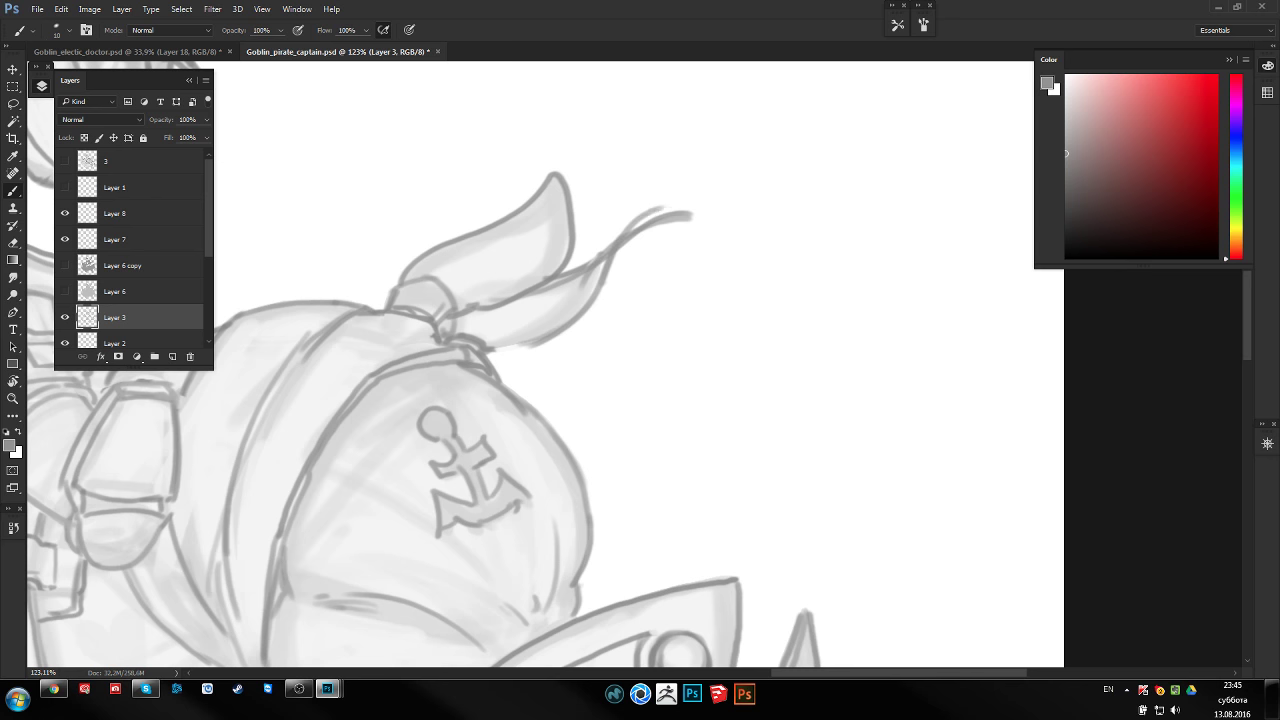
pyautogui.moveTo(443, 272)
pyautogui.mouseDown()
pyautogui.moveTo(478, 374)
pyautogui.moveTo(611, 237)
pyautogui.moveTo(584, 350)
pyautogui.mouseUp()
pyautogui.moveTo(606, 244)
pyautogui.mouseDown()
pyautogui.moveTo(602, 352)
pyautogui.moveTo(495, 378)
pyautogui.mouseUp()
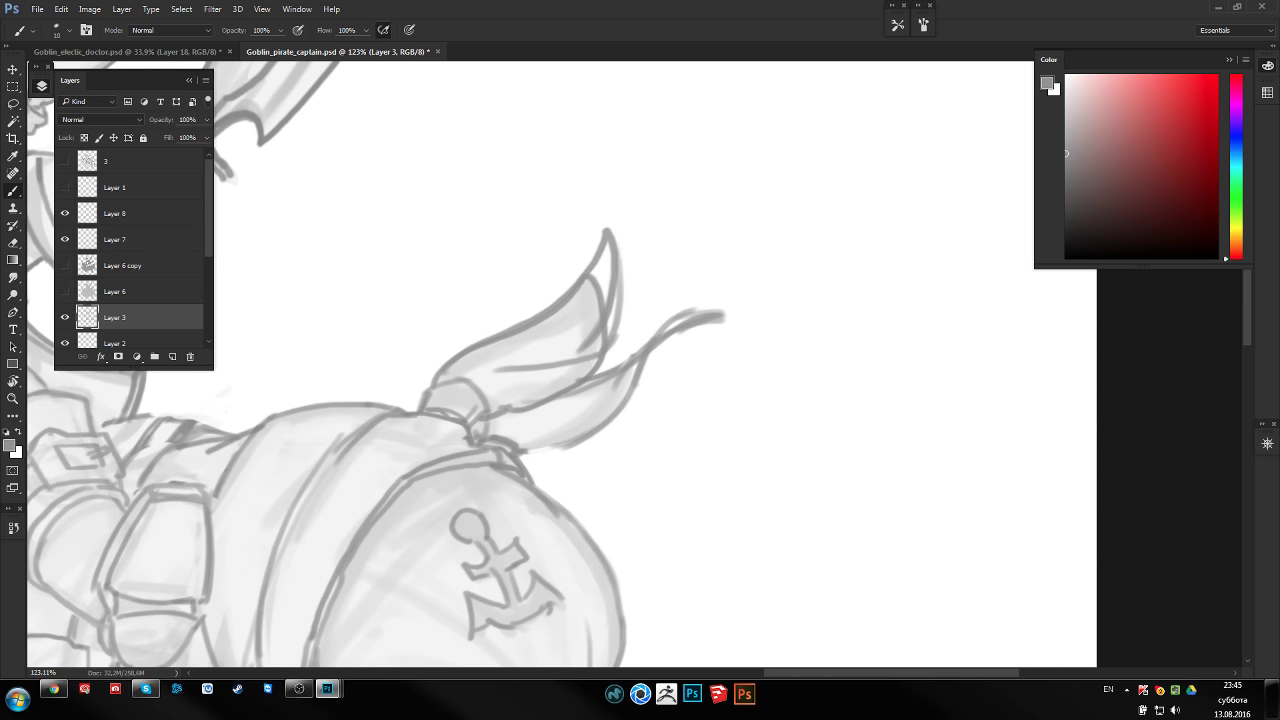
pyautogui.moveTo(598, 352)
pyautogui.mouseDown()
pyautogui.moveTo(470, 405)
pyautogui.moveTo(500, 405)
pyautogui.mouseUp()
# Lasso and delete the ribbon's stray right outline, then redraw its lower edge
pyautogui.press('l')
pyautogui.moveTo(625, 297); pyautogui.dragTo(621, 258)
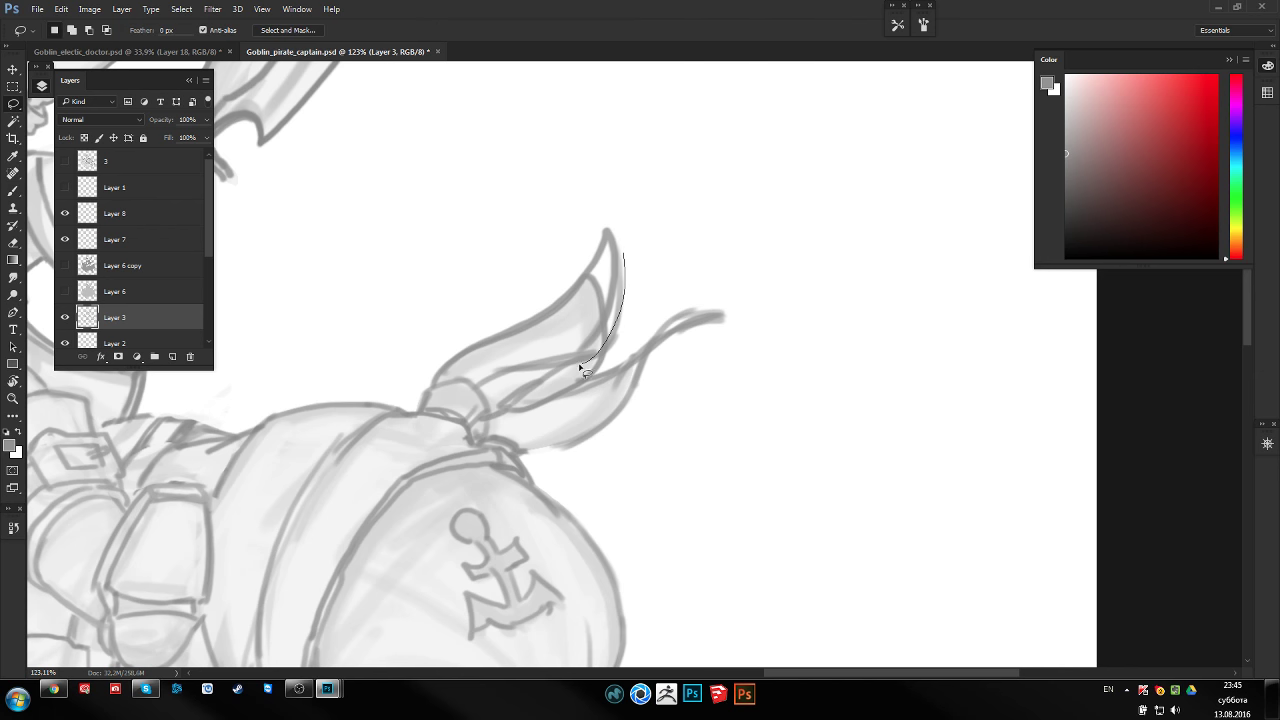
pyautogui.press('Delete')
pyautogui.hotkey('ctrl', 'd')
pyautogui.press('b')
pyautogui.moveTo(724, 314)
pyautogui.mouseDown()
pyautogui.moveTo(680, 323)
pyautogui.moveTo(586, 391)
pyautogui.moveTo(557, 389)
pyautogui.moveTo(531, 354)
pyautogui.moveTo(580, 354)
pyautogui.mouseUp()
pyautogui.press('z')
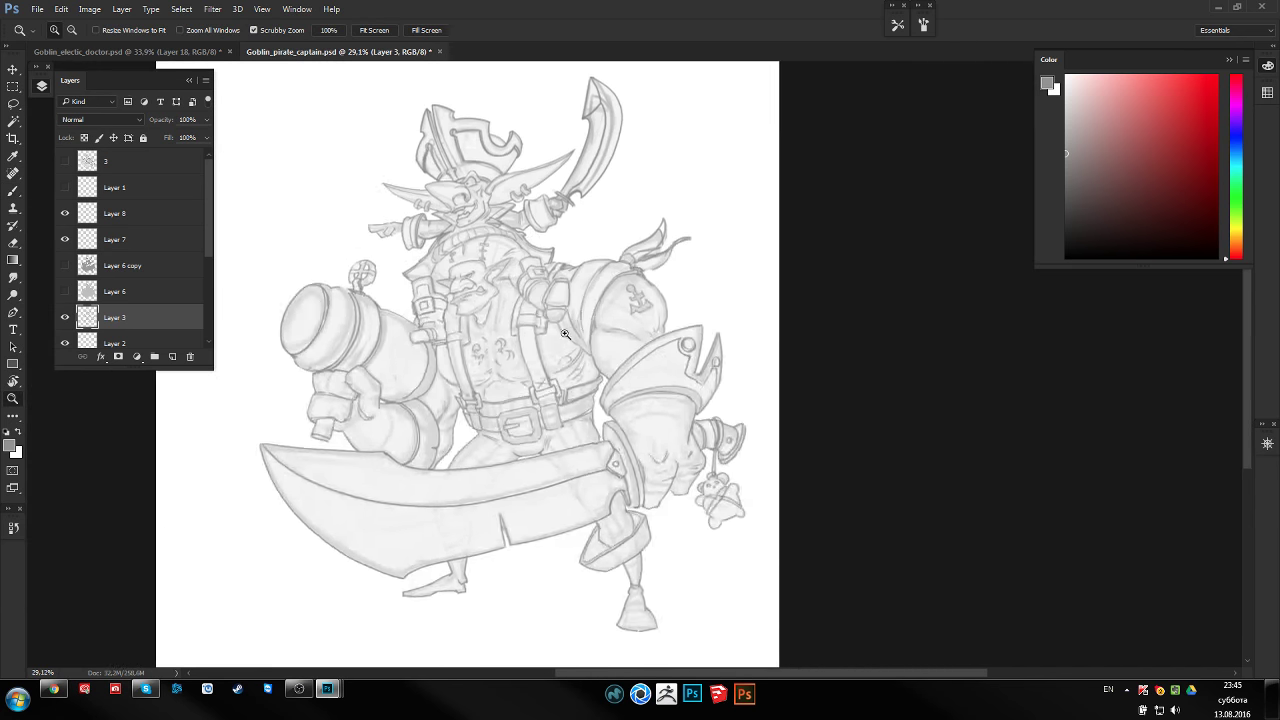
pyautogui.press('b')
pyautogui.hotkey('ctrl', 'shift', 'h')
pyautogui.press('z')
pyautogui.moveTo(508, 324)
pyautogui.mouseDown()
pyautogui.moveTo(515, 341)
pyautogui.moveTo(500, 351)
pyautogui.mouseUp()
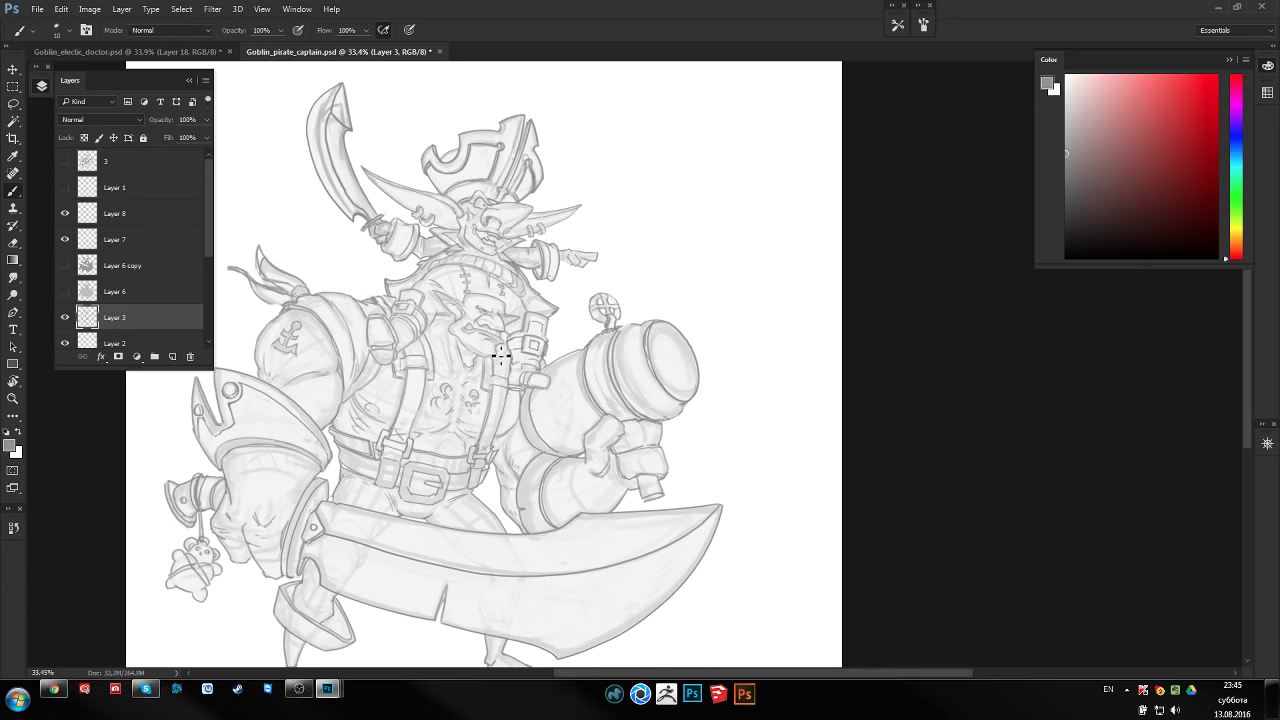
pyautogui.press('b')
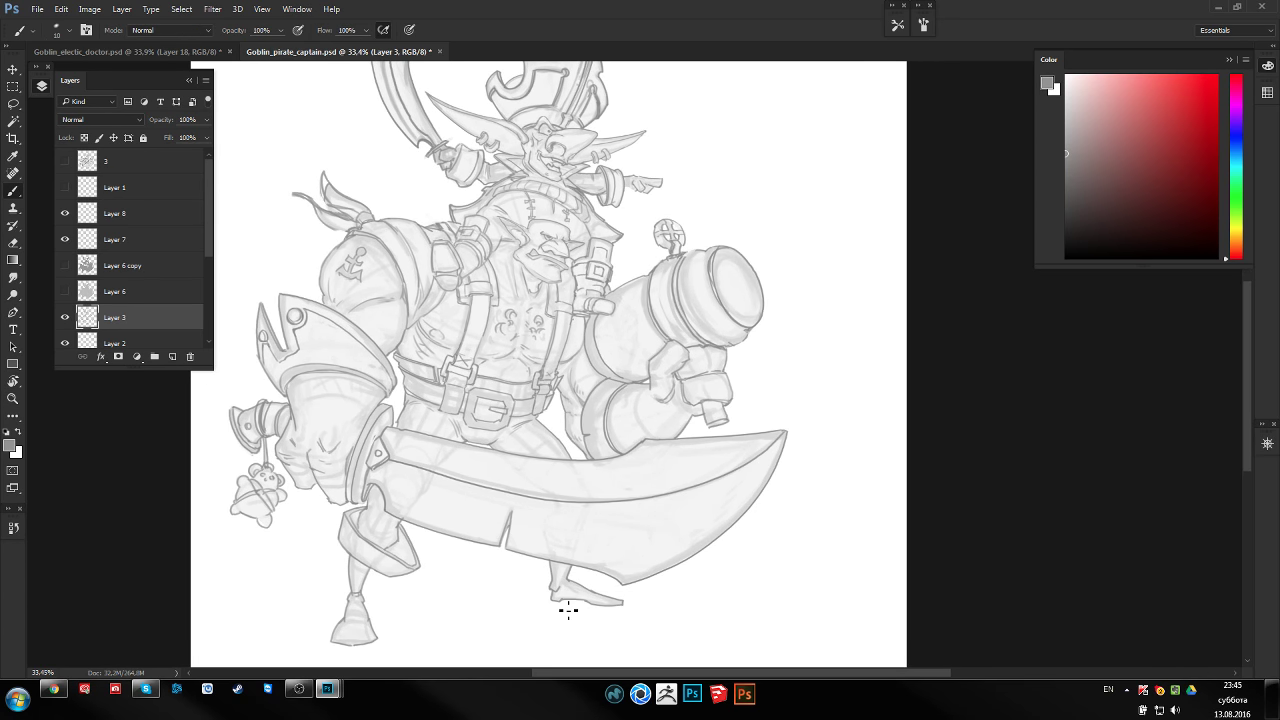
pyautogui.hotkey('ctrl', 'shift', 'h')
pyautogui.press('z')
pyautogui.moveTo(568, 610); pyautogui.dragTo(545, 612)
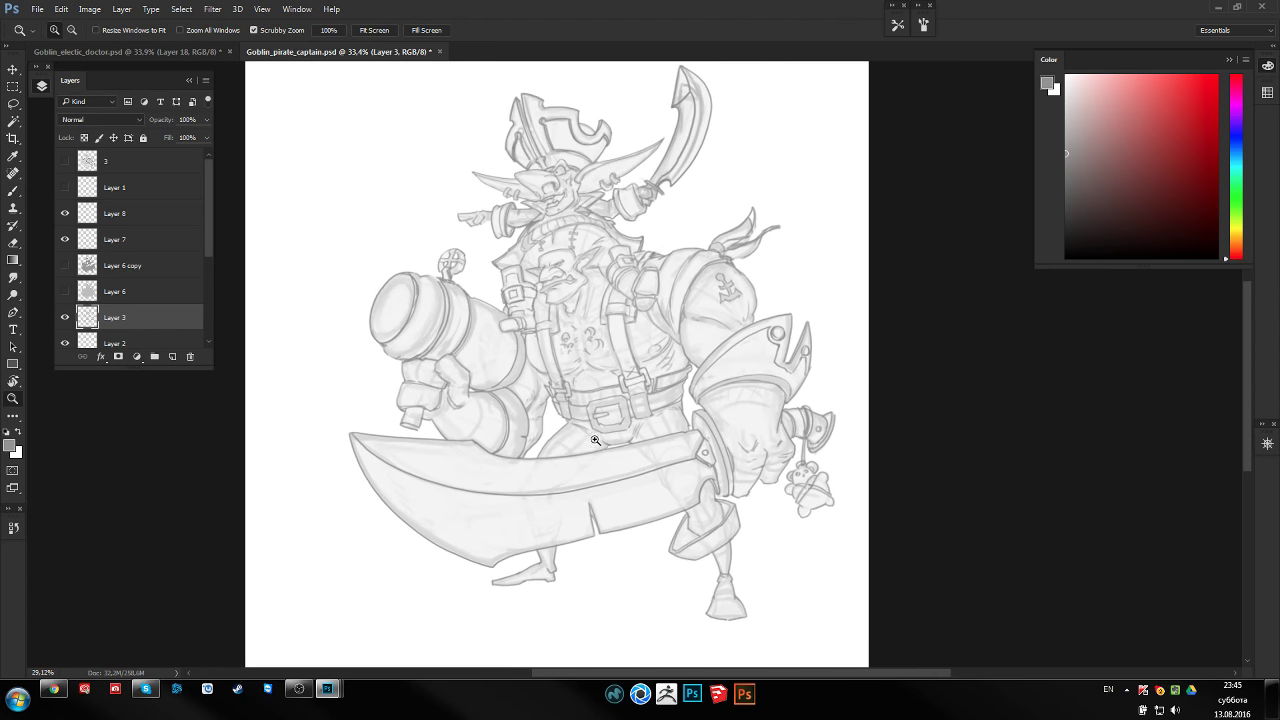
pyautogui.press('b')
pyautogui.press('z')
pyautogui.moveTo(616, 461); pyautogui.dragTo(584, 464)
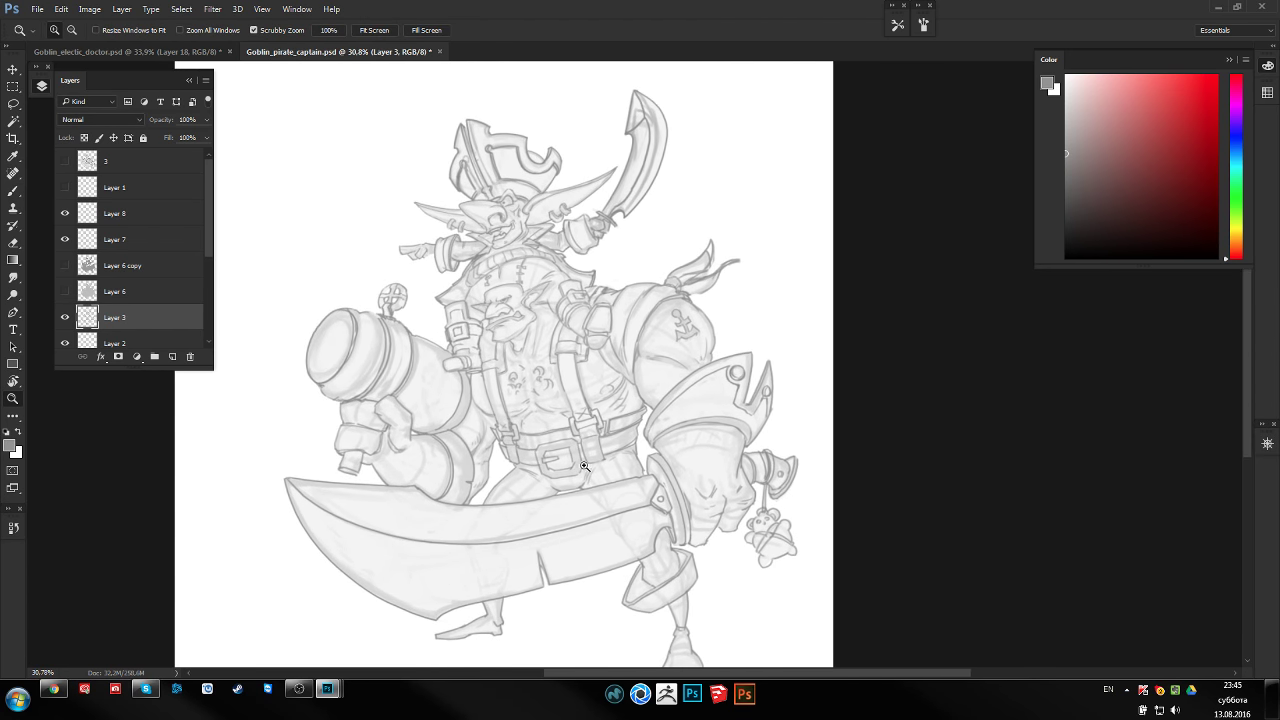
pyautogui.scroll(-2, 580, 500)
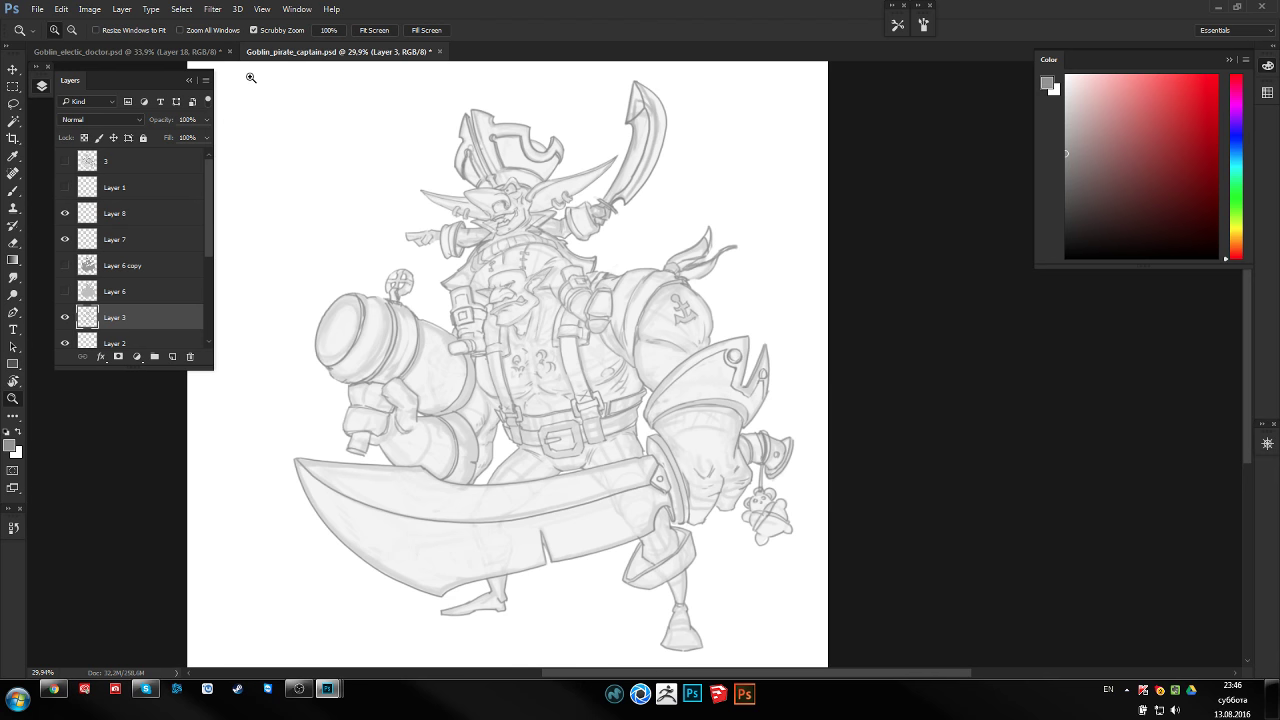
pyautogui.moveTo(712, 470)
pyautogui.mouseDown()
pyautogui.moveTo(694, 456)
pyautogui.moveTo(674, 488)
pyautogui.mouseUp()
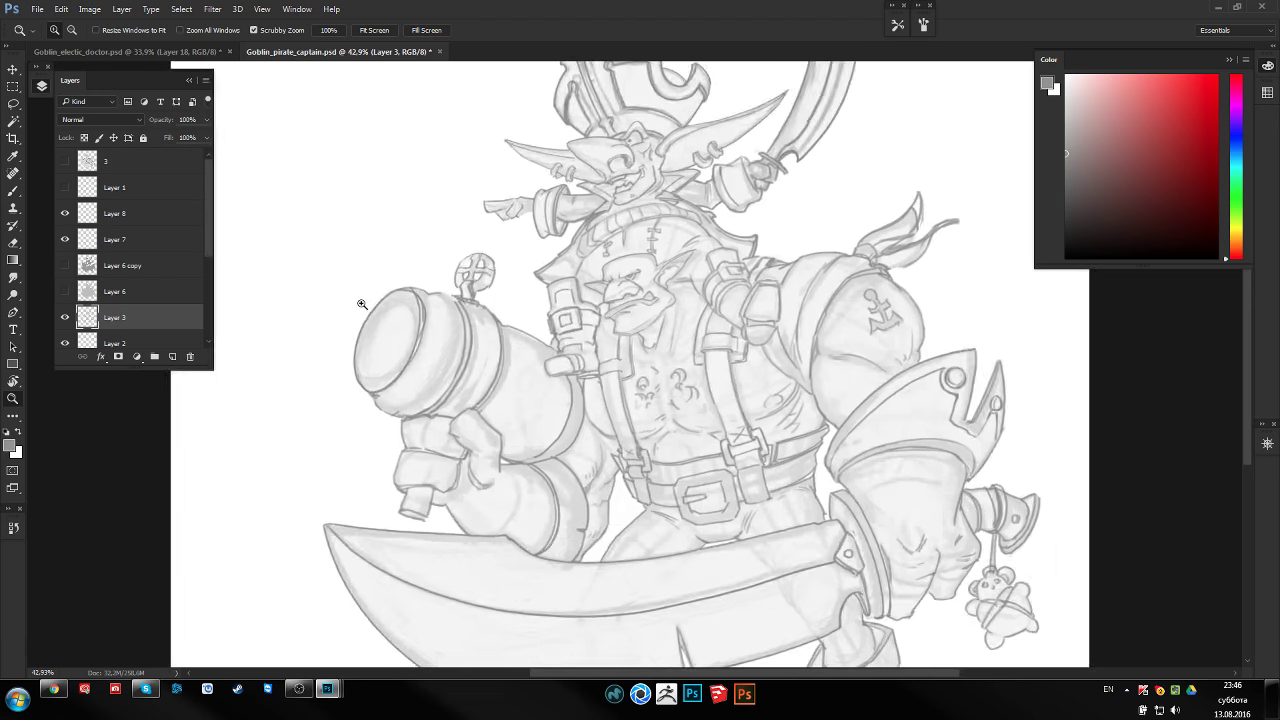
# Sketch a cylinder with top and bottom lines and a left end cap
pyautogui.moveTo(336, 308)
pyautogui.mouseDown()
pyautogui.moveTo(380, 300)
pyautogui.moveTo(363, 338)
pyautogui.moveTo(430, 285)
pyautogui.mouseUp()
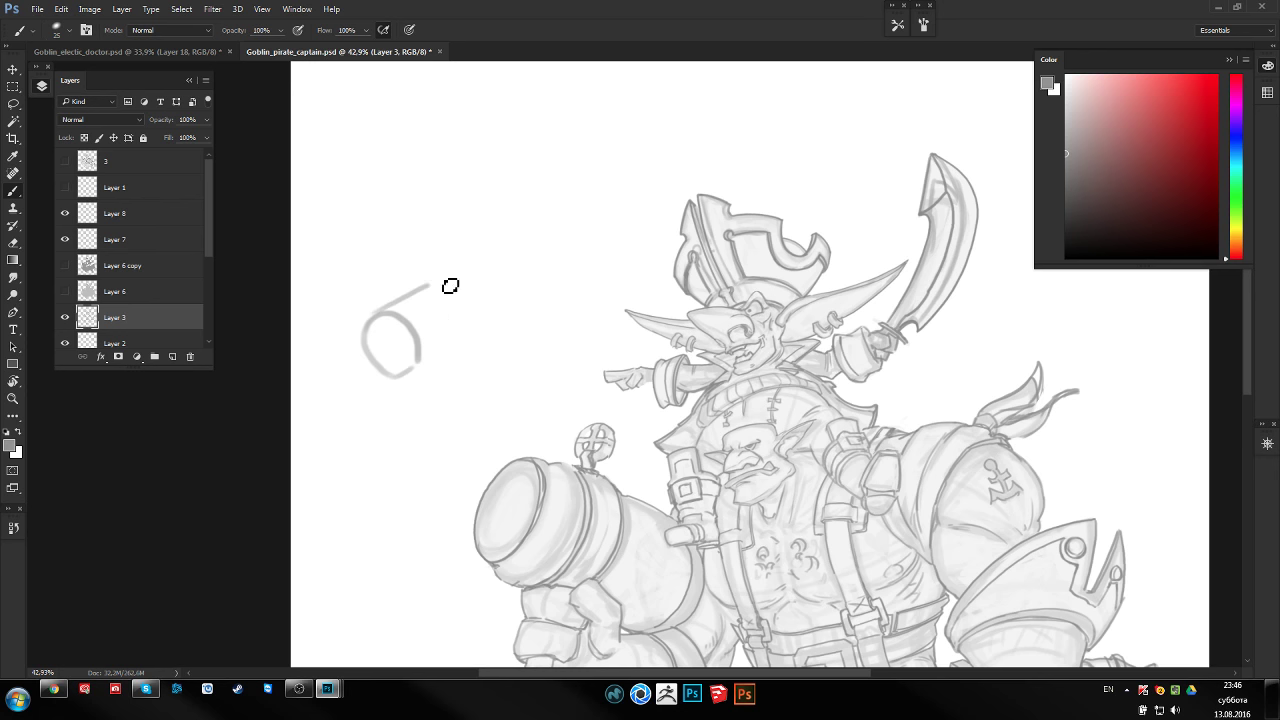
pyautogui.moveTo(404, 366); pyautogui.dragTo(454, 337)
pyautogui.moveTo(452, 273)
pyautogui.mouseDown()
pyautogui.moveTo(478, 322)
pyautogui.moveTo(420, 378)
pyautogui.moveTo(486, 302)
pyautogui.moveTo(484, 332)
pyautogui.moveTo(415, 358)
pyautogui.mouseUp()
pyautogui.press('e')
pyautogui.press('b')
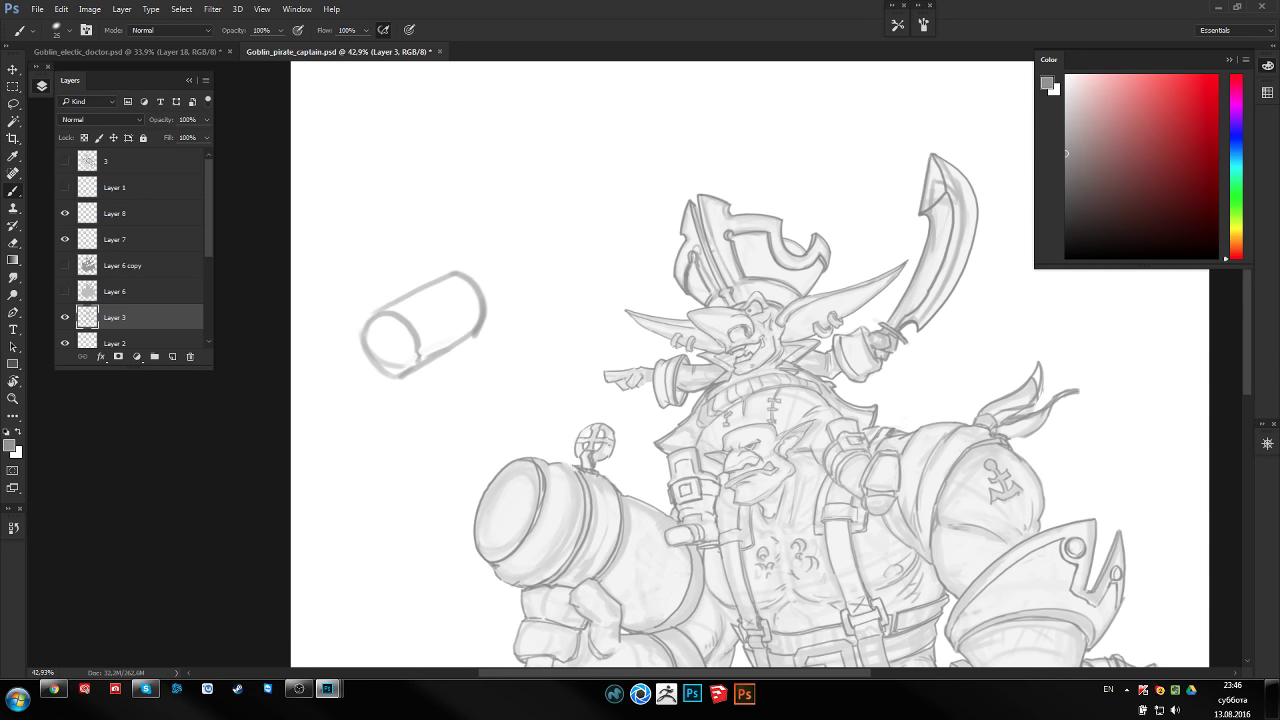
pyautogui.moveTo(478, 312)
pyautogui.mouseDown()
pyautogui.moveTo(386, 372)
pyautogui.moveTo(416, 360)
pyautogui.mouseUp()
# Enlarge the brush to 30, try a stroke across the cylinder, and undo it
pyautogui.press(']')
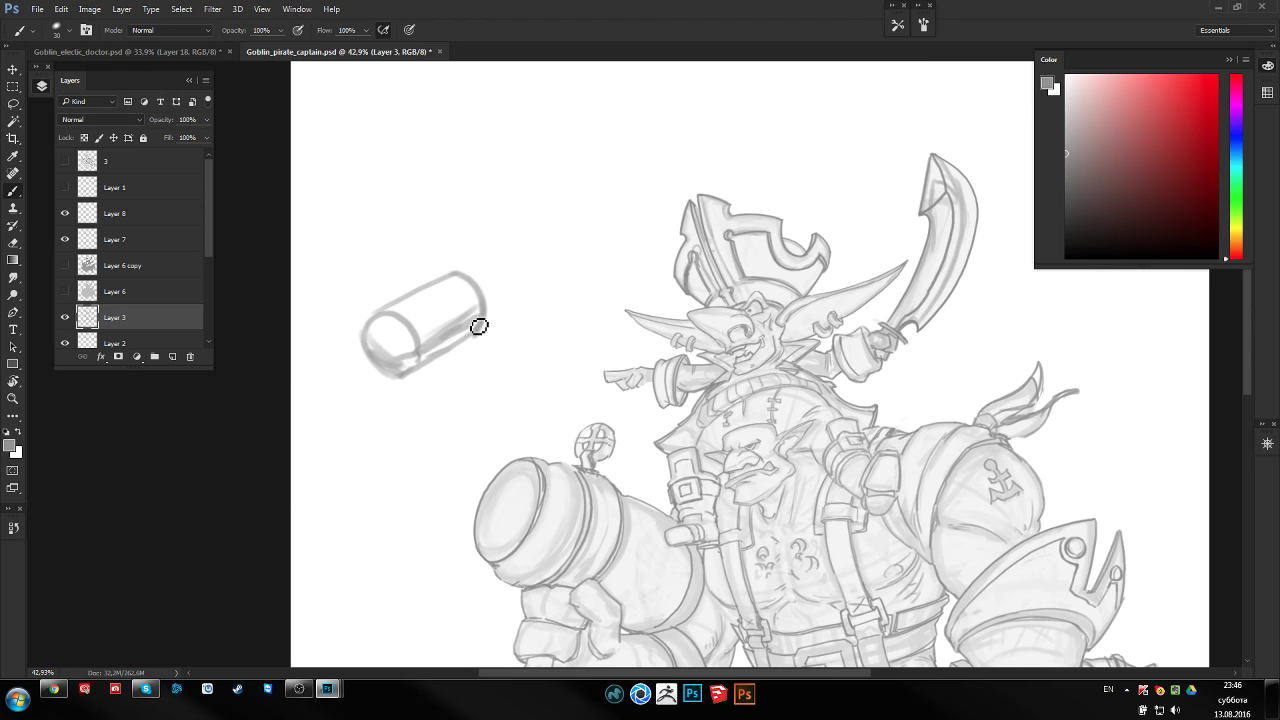
pyautogui.moveTo(395, 312); pyautogui.dragTo(457, 288)
pyautogui.hotkey('ctrl', 'z')
pyautogui.hotkey('ctrl', 'alt', 'z')
pyautogui.hotkey('ctrl', 'alt', 'z')
# Add arcs around both cylinder ends and a band down the right end
pyautogui.scroll(2, 432, 310)
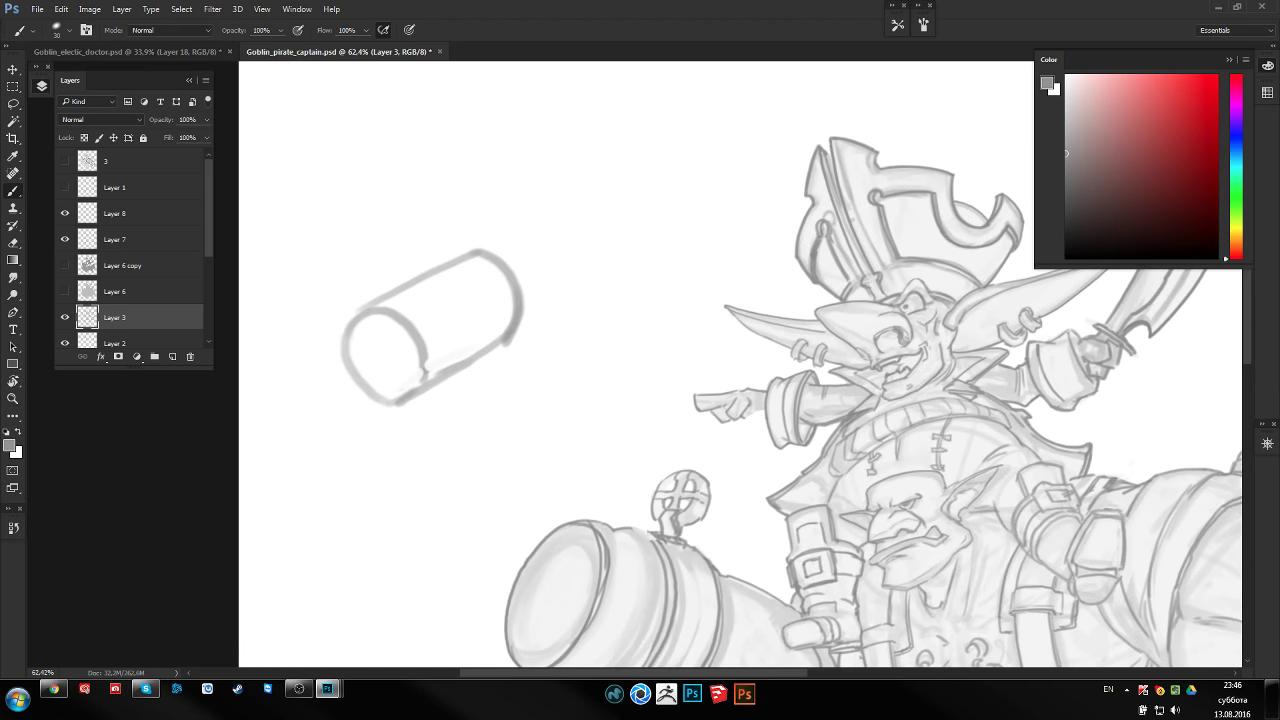
pyautogui.moveTo(372, 299)
pyautogui.mouseDown()
pyautogui.moveTo(437, 323)
pyautogui.moveTo(451, 366)
pyautogui.moveTo(440, 392)
pyautogui.mouseUp()
pyautogui.moveTo(444, 272)
pyautogui.mouseDown()
pyautogui.moveTo(471, 271)
pyautogui.moveTo(506, 320)
pyautogui.moveTo(500, 355)
pyautogui.mouseUp()
pyautogui.moveTo(518, 285); pyautogui.dragTo(508, 347)
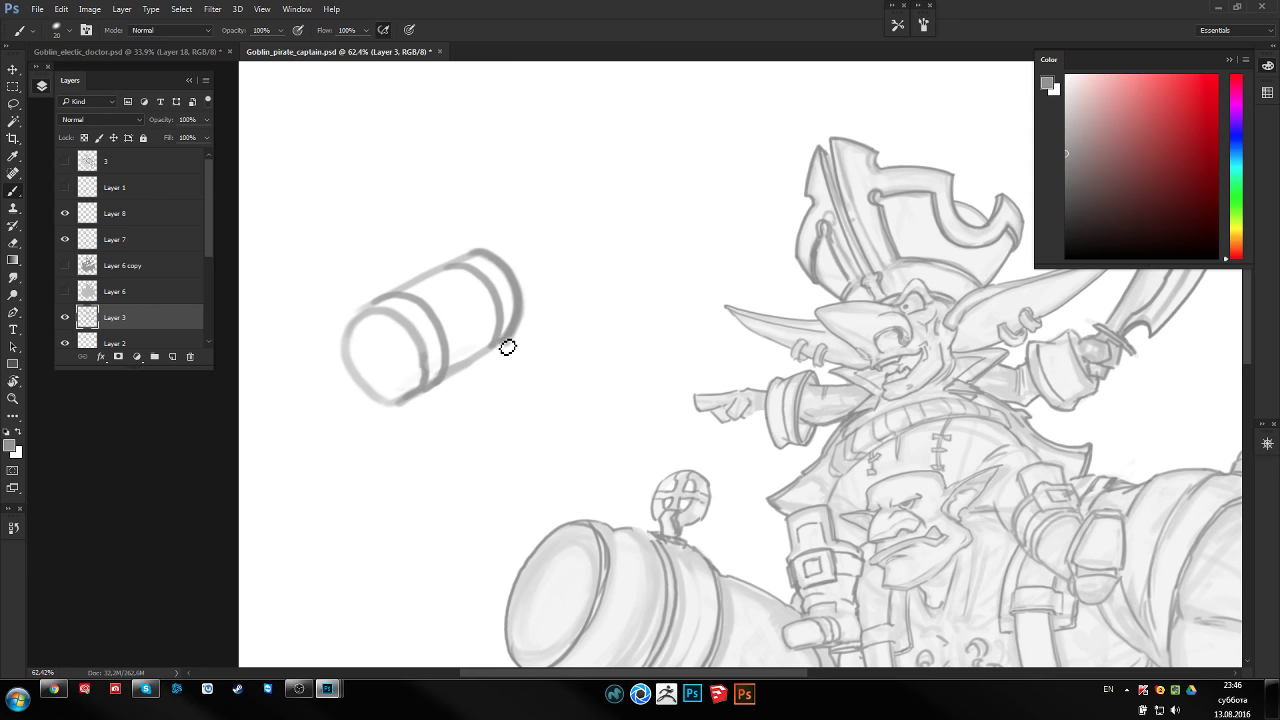
pyautogui.scroll(-5, 471, 194)
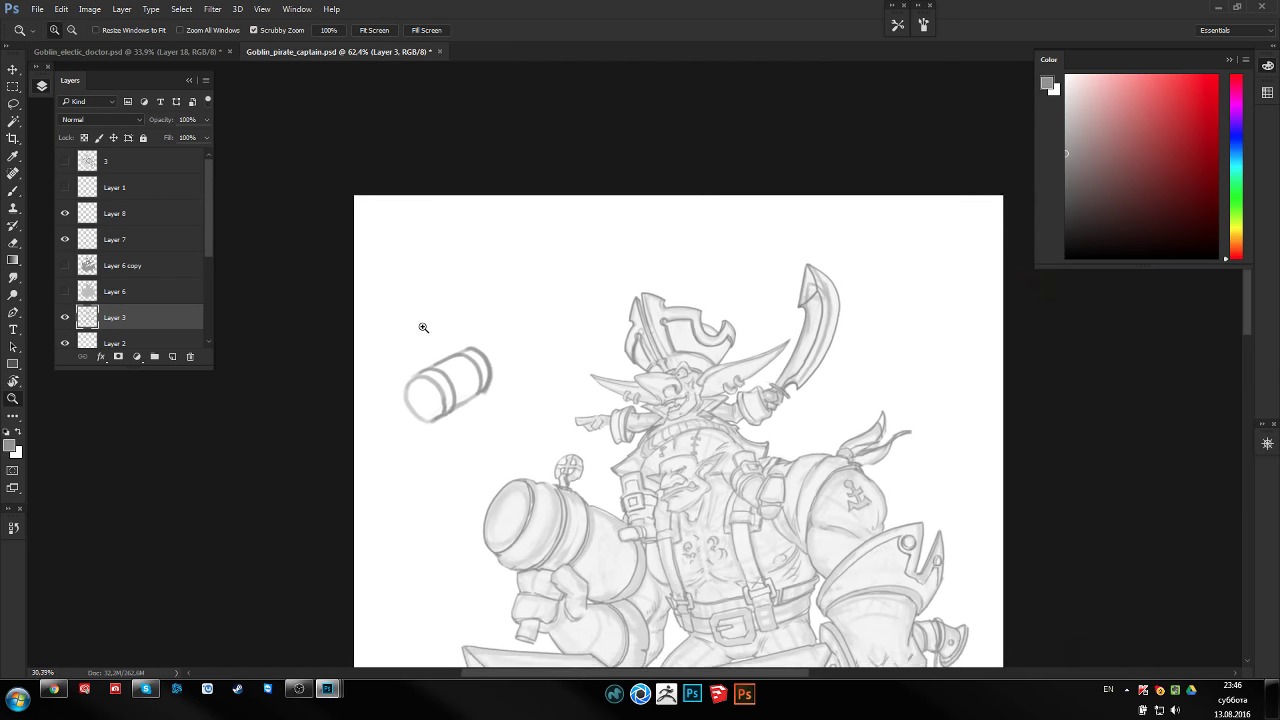
pyautogui.scroll(2, 423, 323)
pyautogui.scroll(2, 395, 625)
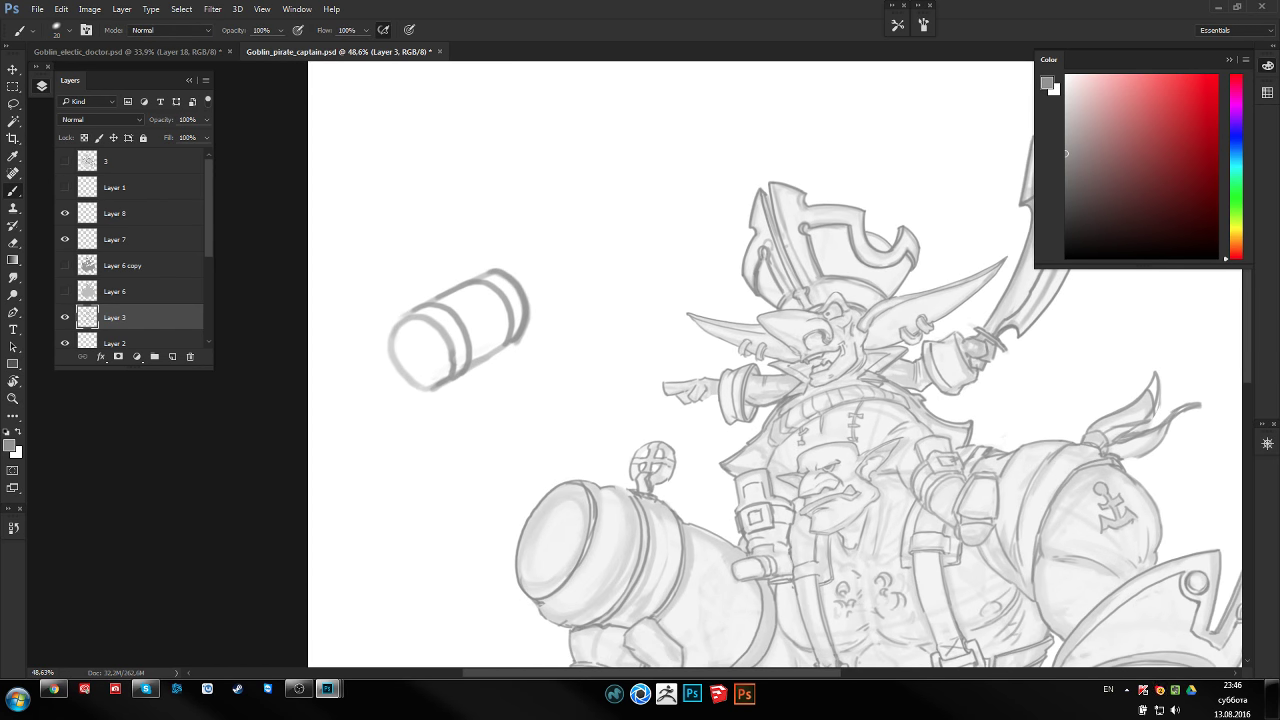
pyautogui.scroll(-2, 490, 300)
pyautogui.scroll(-1, 470, 280)
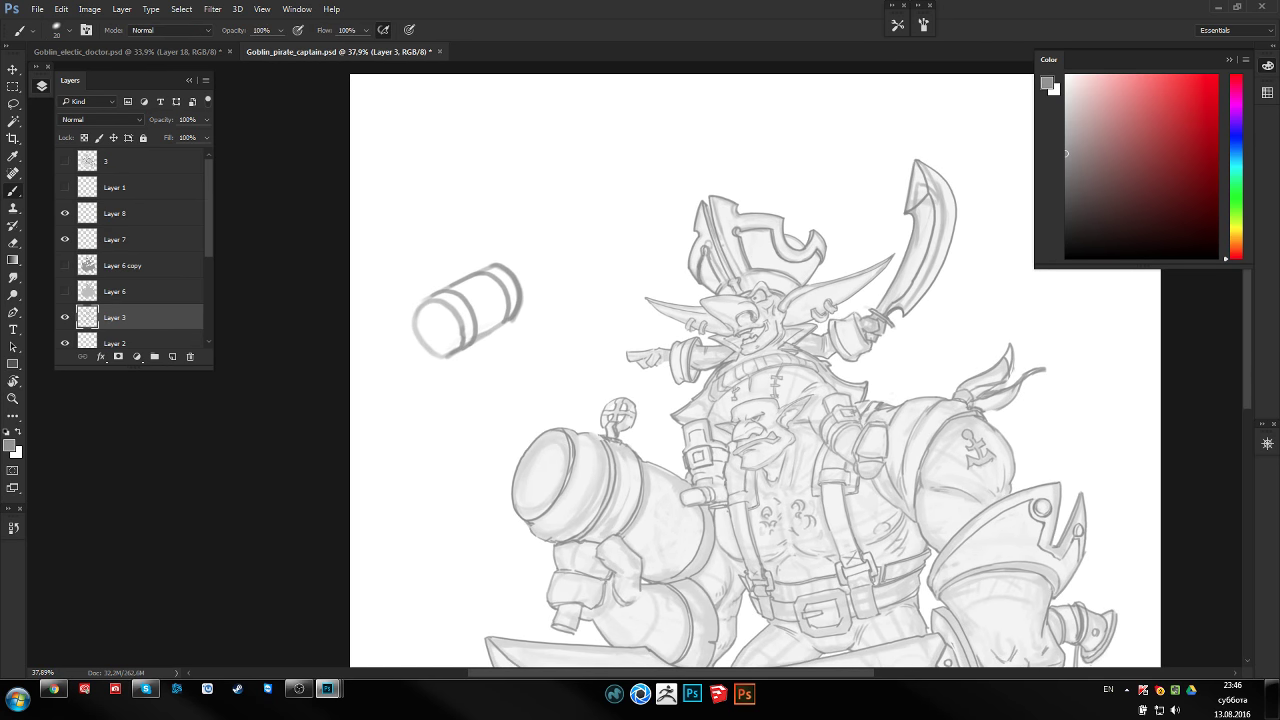
pyautogui.moveTo(443, 229); pyautogui.dragTo(427, 238)
pyautogui.hotkey('ctrl', 'z')
# Lasso the cylinder sketch and delete it to clear the canvas
pyautogui.press('l')
pyautogui.press('Delete')
pyautogui.moveTo(838, 520); pyautogui.dragTo(727, 375)
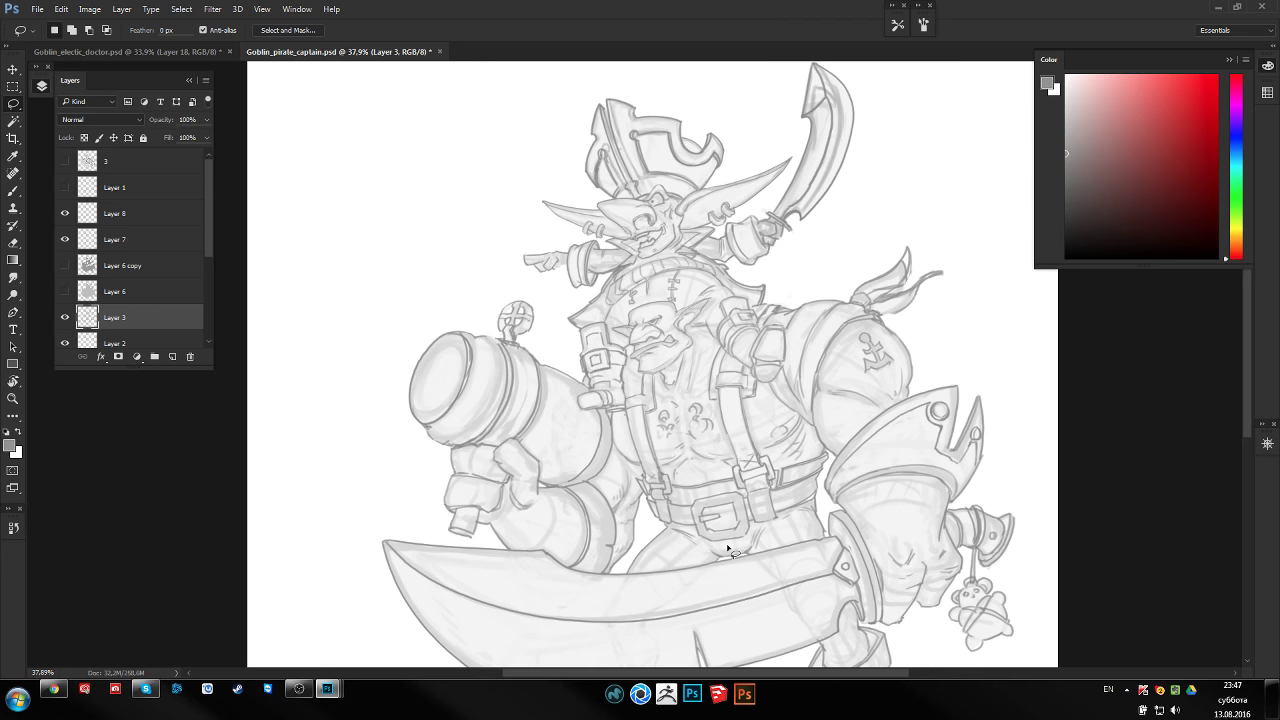
# Try out curve, wedge and arc strokes beside the goblin's hat, undoing each one
pyautogui.press('b')
pyautogui.scroll(2, 443, 240)
pyautogui.moveTo(443, 240); pyautogui.dragTo(489, 360)
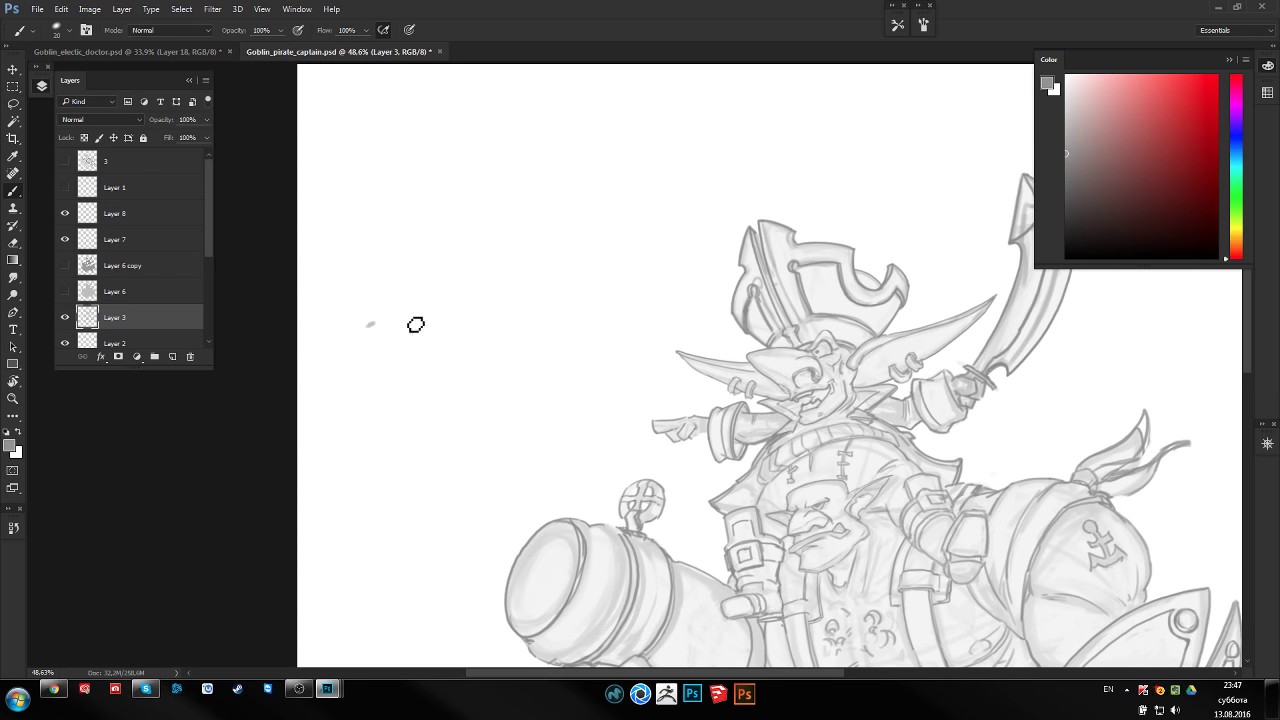
pyautogui.moveTo(461, 323)
pyautogui.mouseDown()
pyautogui.moveTo(349, 324)
pyautogui.moveTo(444, 350)
pyautogui.mouseUp()
pyautogui.hotkey('ctrl', 'z')
pyautogui.moveTo(401, 313); pyautogui.dragTo(467, 330)
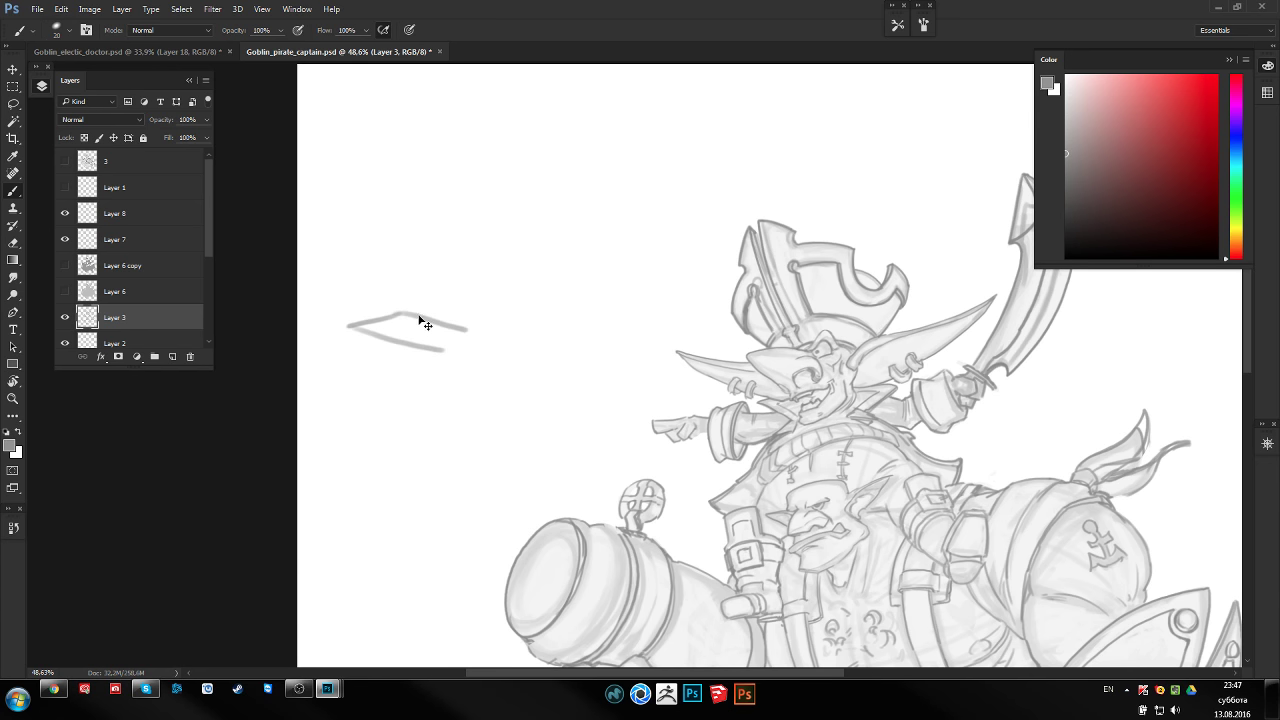
pyautogui.hotkey('ctrl', 'alt', 'z')
pyautogui.hotkey('ctrl', 'alt', 'z')
pyautogui.press('z')
pyautogui.hotkey('ctrl', 'alt', 'z')
pyautogui.press('b')
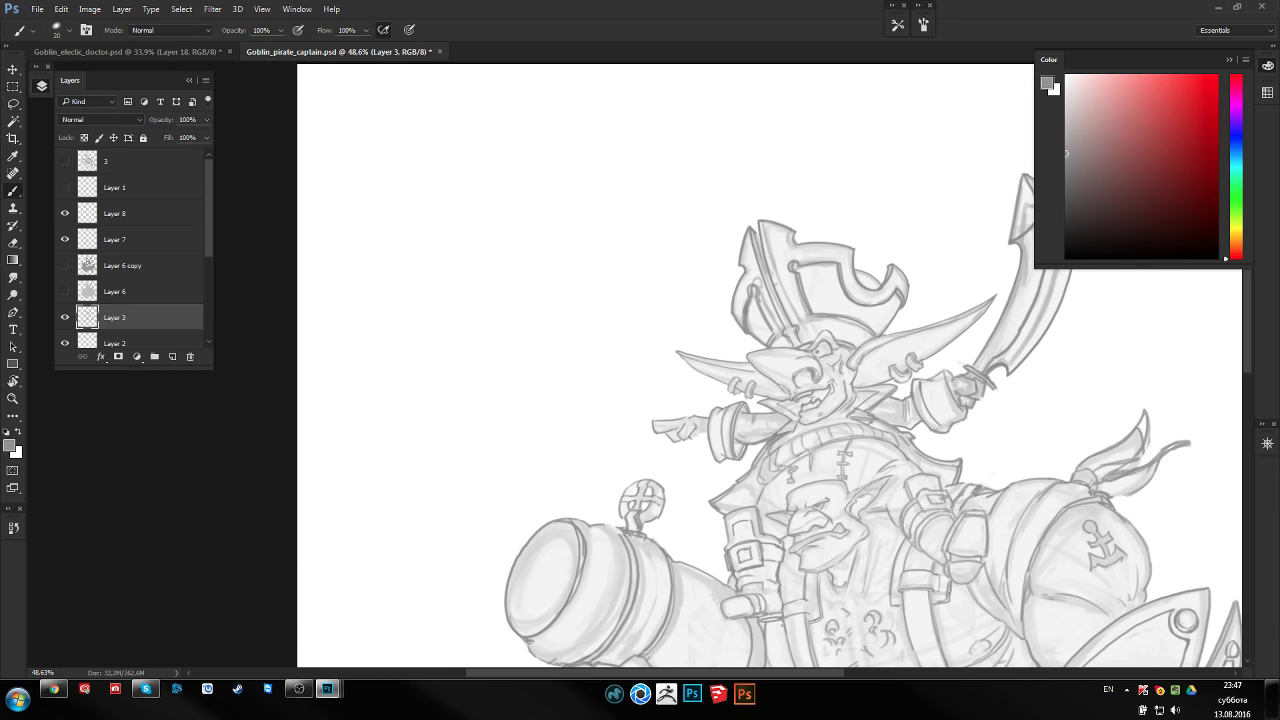
pyautogui.moveTo(376, 300)
pyautogui.mouseDown()
pyautogui.moveTo(422, 354)
pyautogui.moveTo(377, 379)
pyautogui.mouseUp()
pyautogui.moveTo(380, 322); pyautogui.dragTo(398, 370)
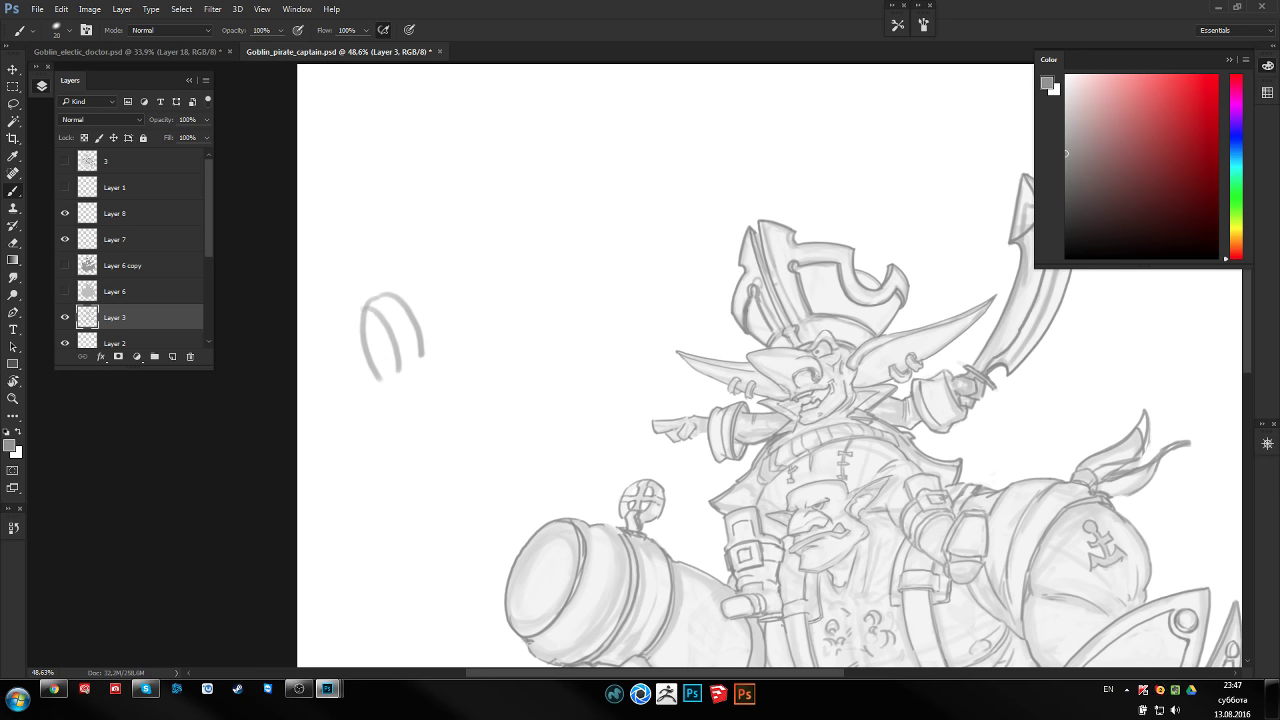
pyautogui.hotkey('ctrl', 'alt', 'z')
pyautogui.hotkey('ctrl', 'alt', 'z')
pyautogui.hotkey('ctrl', 'alt', 'z')
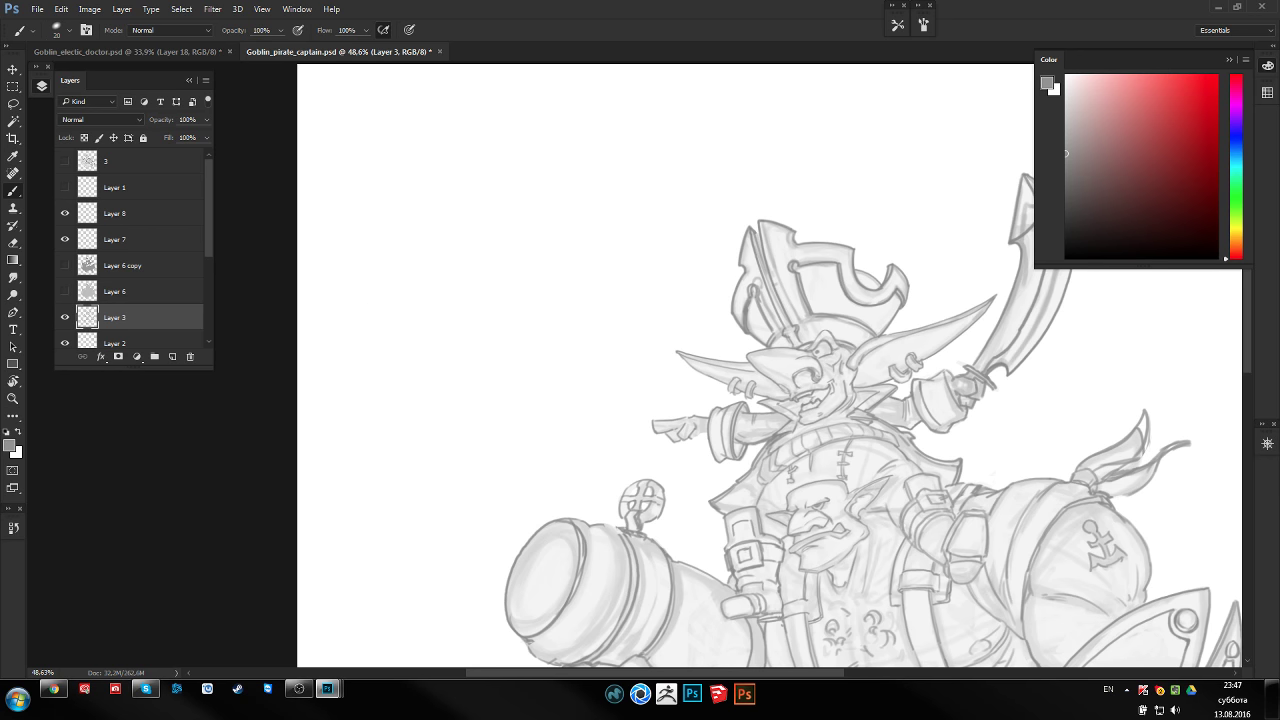
pyautogui.moveTo(512, 344)
pyautogui.mouseDown()
pyautogui.moveTo(503, 305)
pyautogui.moveTo(603, 345)
pyautogui.mouseUp()
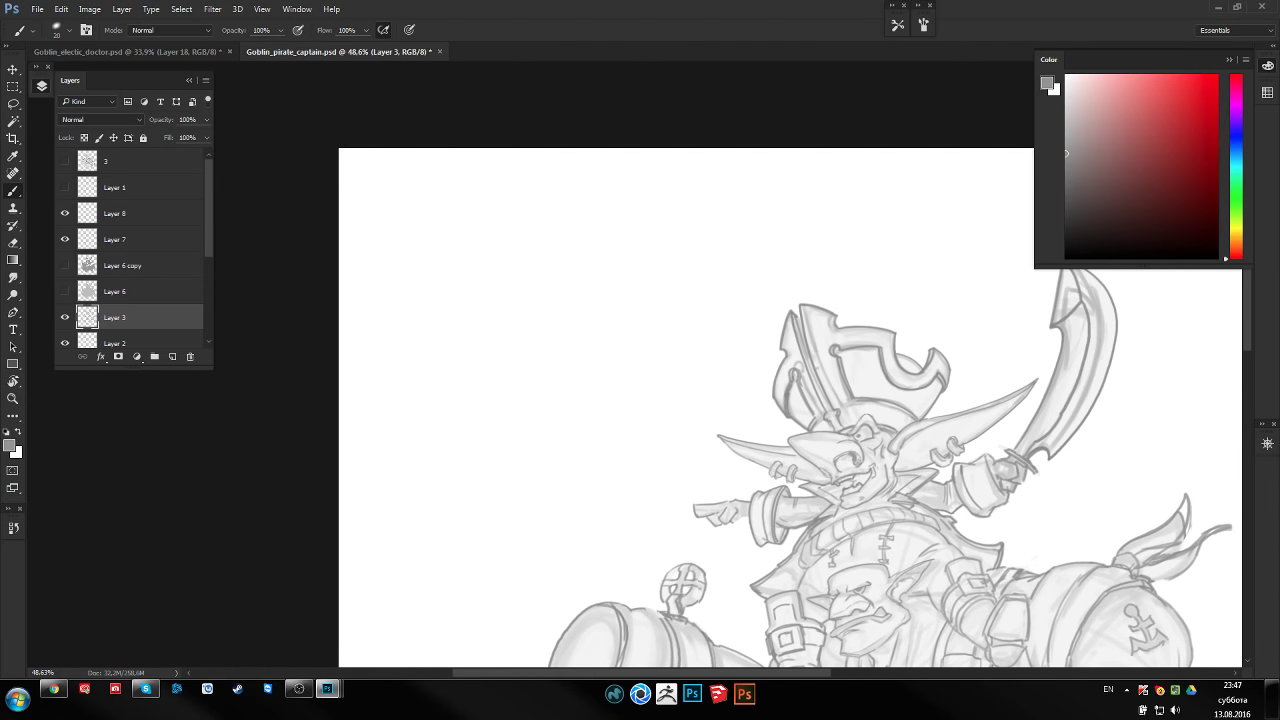
# Draw an angled arm with a notched hand end, then Lasso-move it up and left
pyautogui.moveTo(497, 291); pyautogui.dragTo(597, 228)
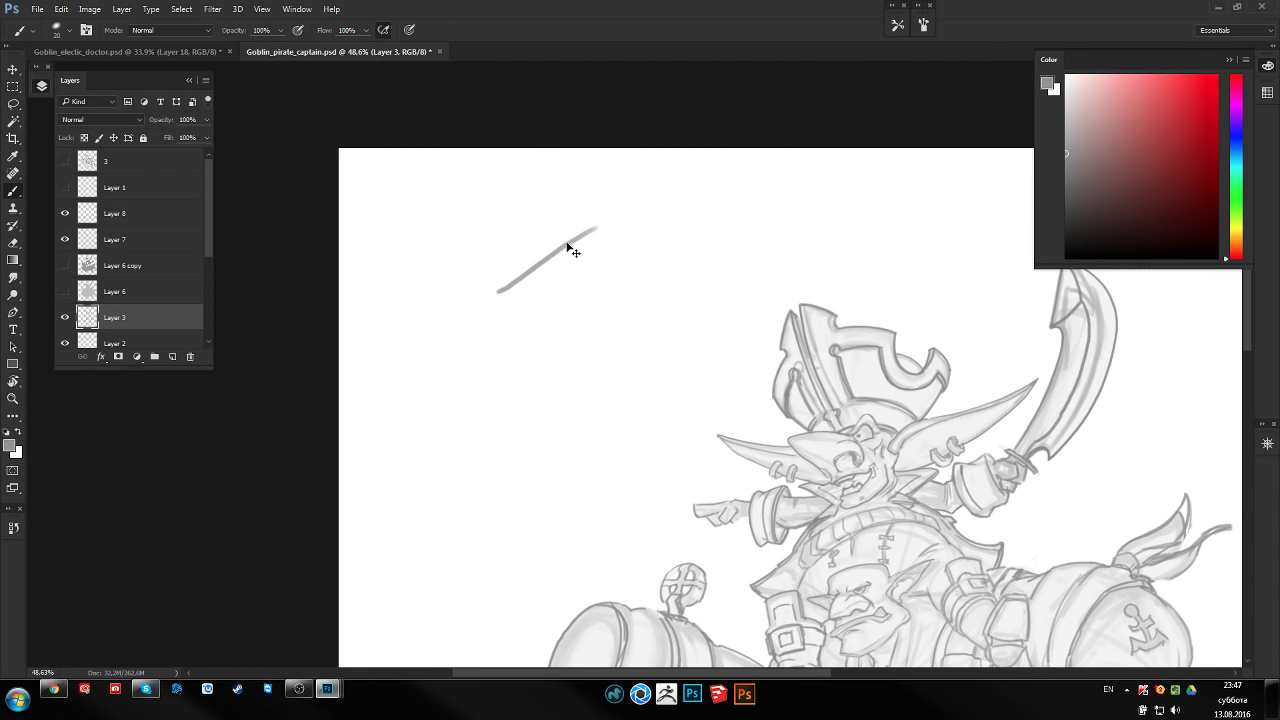
pyautogui.hotkey('ctrl', 'z')
pyautogui.moveTo(540, 218)
pyautogui.mouseDown()
pyautogui.moveTo(602, 252)
pyautogui.moveTo(497, 291)
pyautogui.mouseUp()
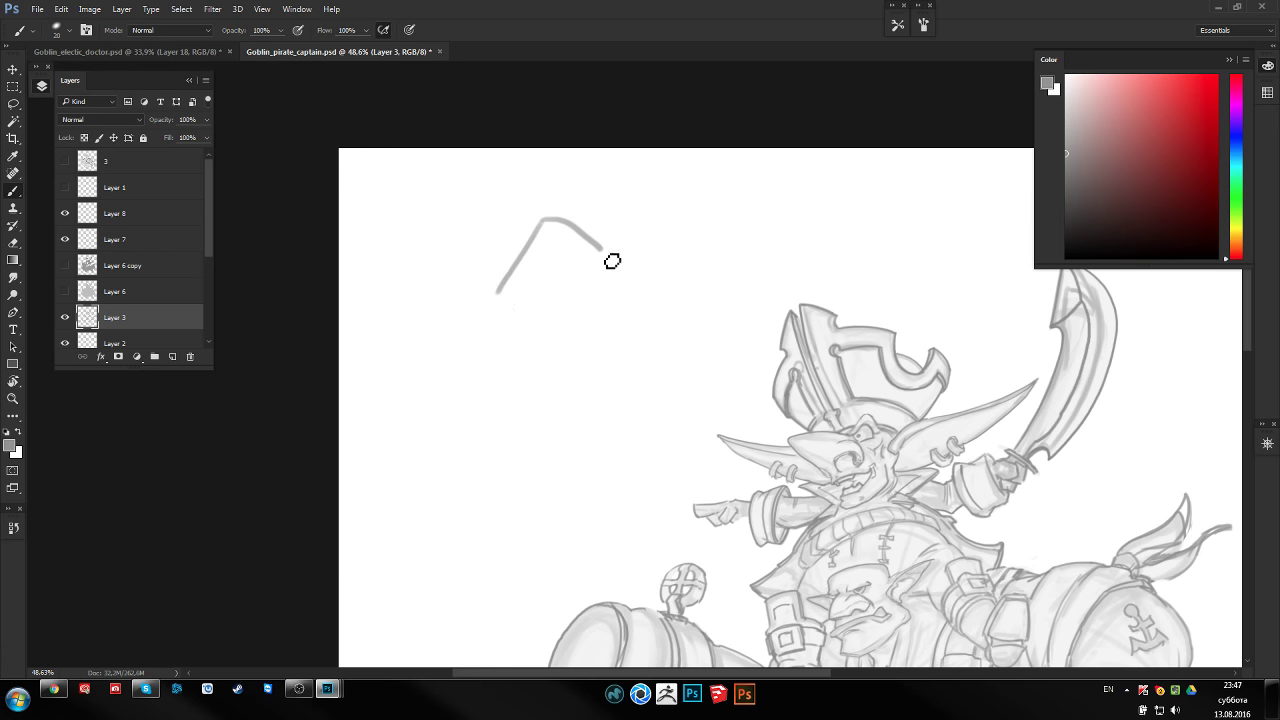
pyautogui.moveTo(604, 255)
pyautogui.mouseDown()
pyautogui.moveTo(516, 316)
pyautogui.moveTo(516, 331)
pyautogui.moveTo(480, 340)
pyautogui.moveTo(518, 336)
pyautogui.mouseUp()
pyautogui.click(505, 323)
pyautogui.moveTo(592, 300); pyautogui.dragTo(472, 310)
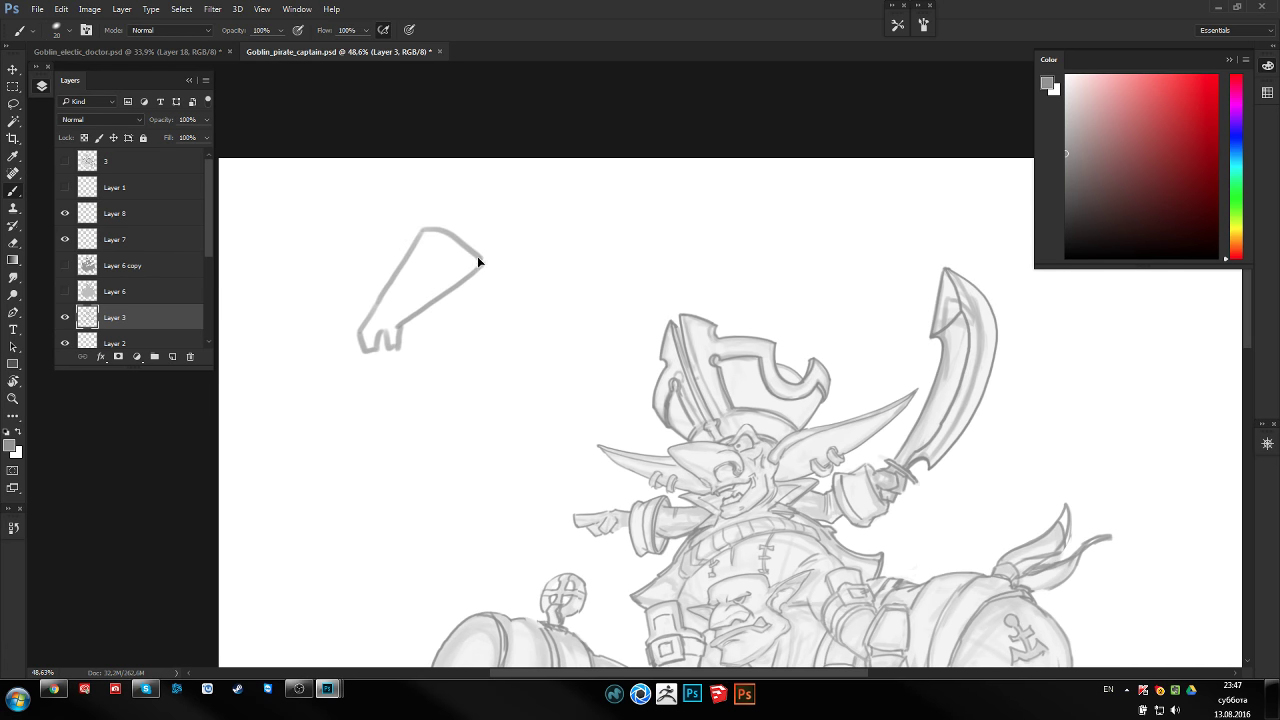
pyautogui.press('l')
pyautogui.moveTo(350, 385); pyautogui.dragTo(330, 365)
pyautogui.moveTo(466, 254)
pyautogui.mouseDown()
pyautogui.moveTo(365, 237)
pyautogui.moveTo(399, 229)
pyautogui.mouseUp()
pyautogui.hotkey('ctrl', 'd')
# Sketch a cuff curve with vertical and diagonal forearm sides right of the arm
pyautogui.press('b')
pyautogui.moveTo(478, 238); pyautogui.dragTo(573, 258)
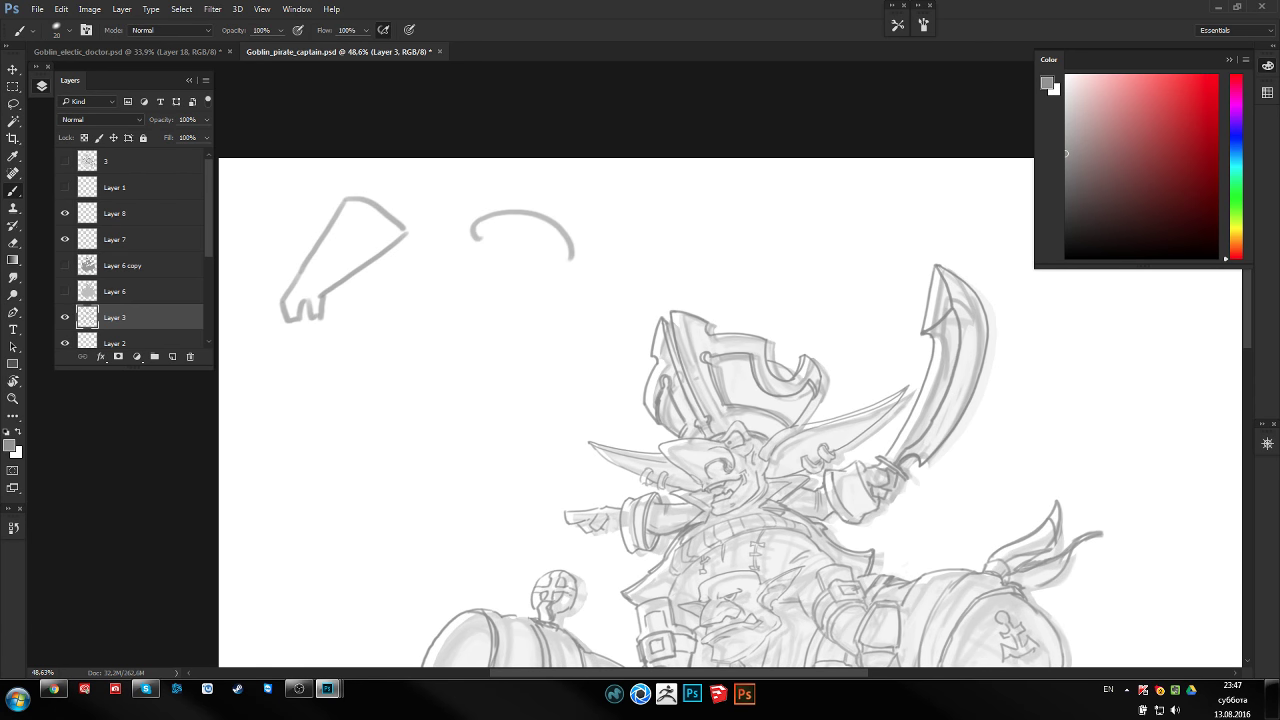
pyautogui.moveTo(470, 262)
pyautogui.mouseDown()
pyautogui.moveTo(530, 252)
pyautogui.moveTo(556, 270)
pyautogui.moveTo(470, 302)
pyautogui.mouseUp()
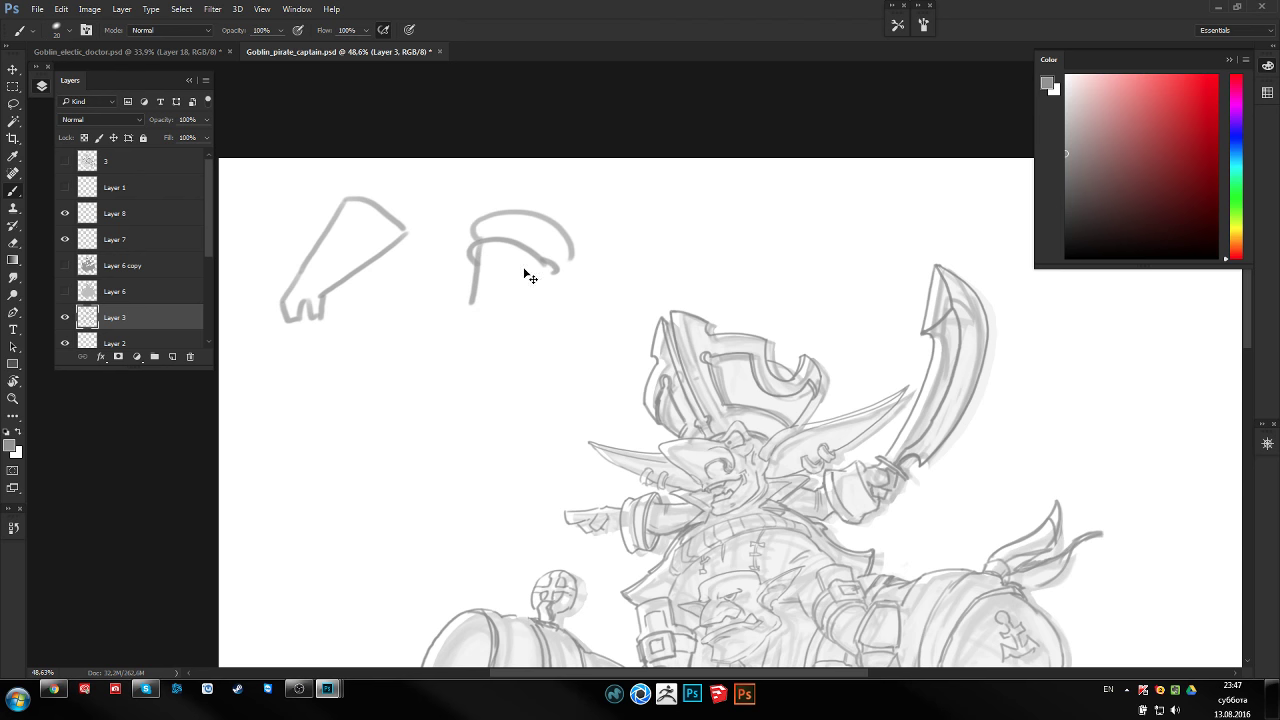
pyautogui.hotkey('ctrl', 'z')
pyautogui.moveTo(473, 244); pyautogui.dragTo(469, 284)
pyautogui.moveTo(554, 266)
pyautogui.mouseDown()
pyautogui.moveTo(511, 311)
pyautogui.moveTo(452, 312)
pyautogui.moveTo(510, 326)
pyautogui.moveTo(462, 319)
pyautogui.moveTo(436, 338)
pyautogui.moveTo(450, 355)
pyautogui.moveTo(492, 346)
pyautogui.moveTo(450, 356)
pyautogui.mouseUp()
pyautogui.scroll(2, 460, 355)
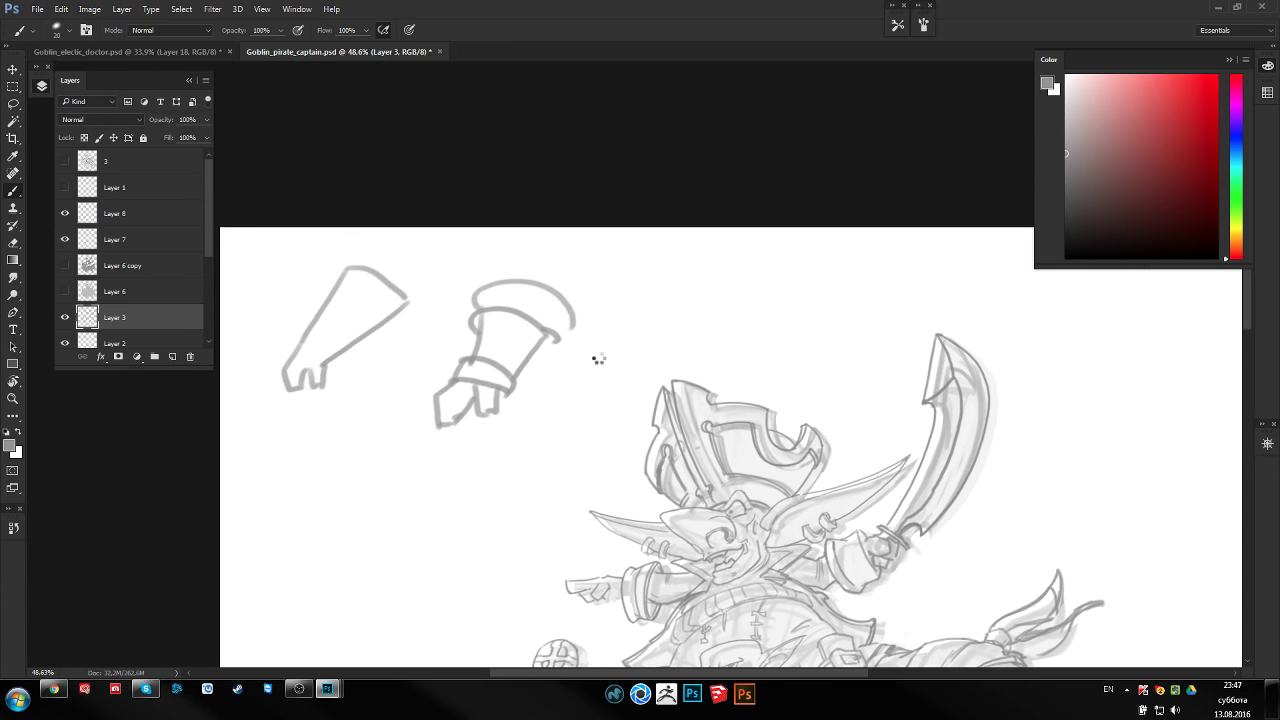
# On a horizontally flipped canvas, add an arrow toward the arm and darken the cuff edge
pyautogui.hotkey('ctrl', 'shift', 'h')
pyautogui.moveTo(737, 354); pyautogui.dragTo(429, 371)
pyautogui.moveTo(856, 282)
pyautogui.mouseDown()
pyautogui.moveTo(810, 318)
pyautogui.moveTo(840, 315)
pyautogui.mouseUp()
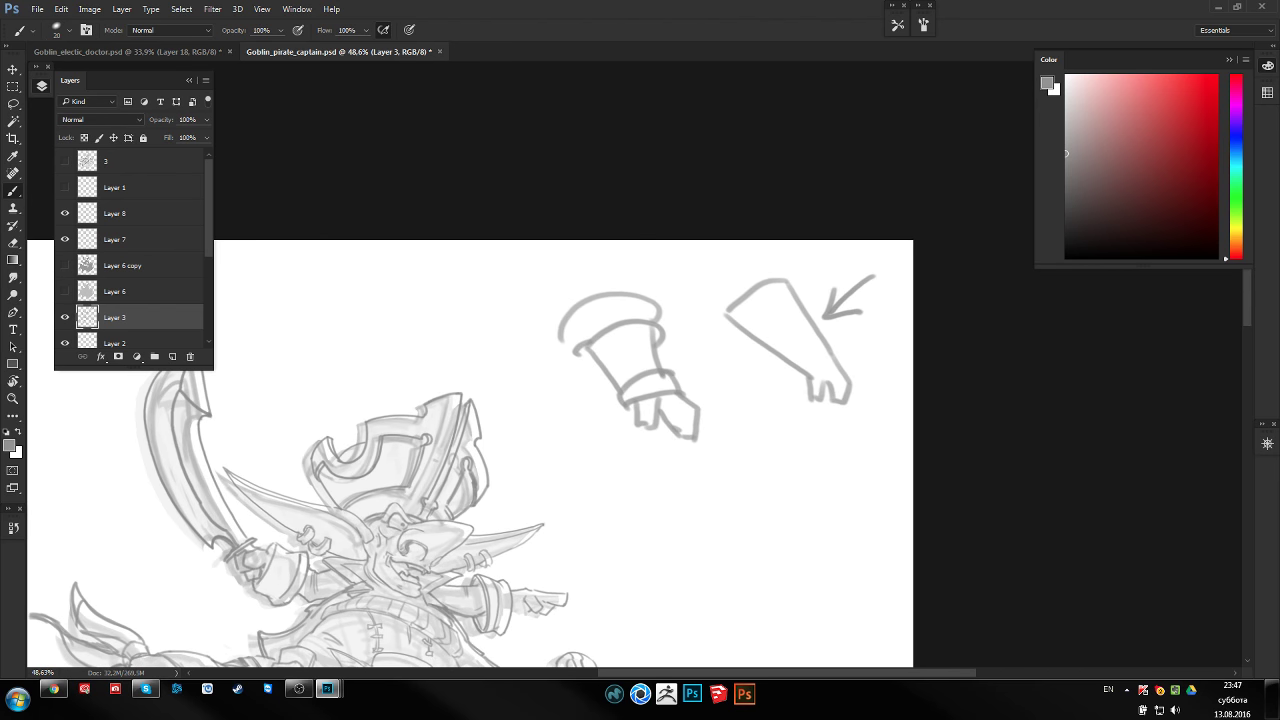
pyautogui.moveTo(562, 333)
pyautogui.mouseDown()
pyautogui.moveTo(596, 345)
pyautogui.moveTo(630, 325)
pyautogui.moveTo(857, 352)
pyautogui.mouseUp()
pyautogui.hotkey('ctrl', 'shift', 'h')
# With a size 10 brush, darken the cuff band and redraw its inner curve and top arc
pyautogui.scroll(5, 562, 375)
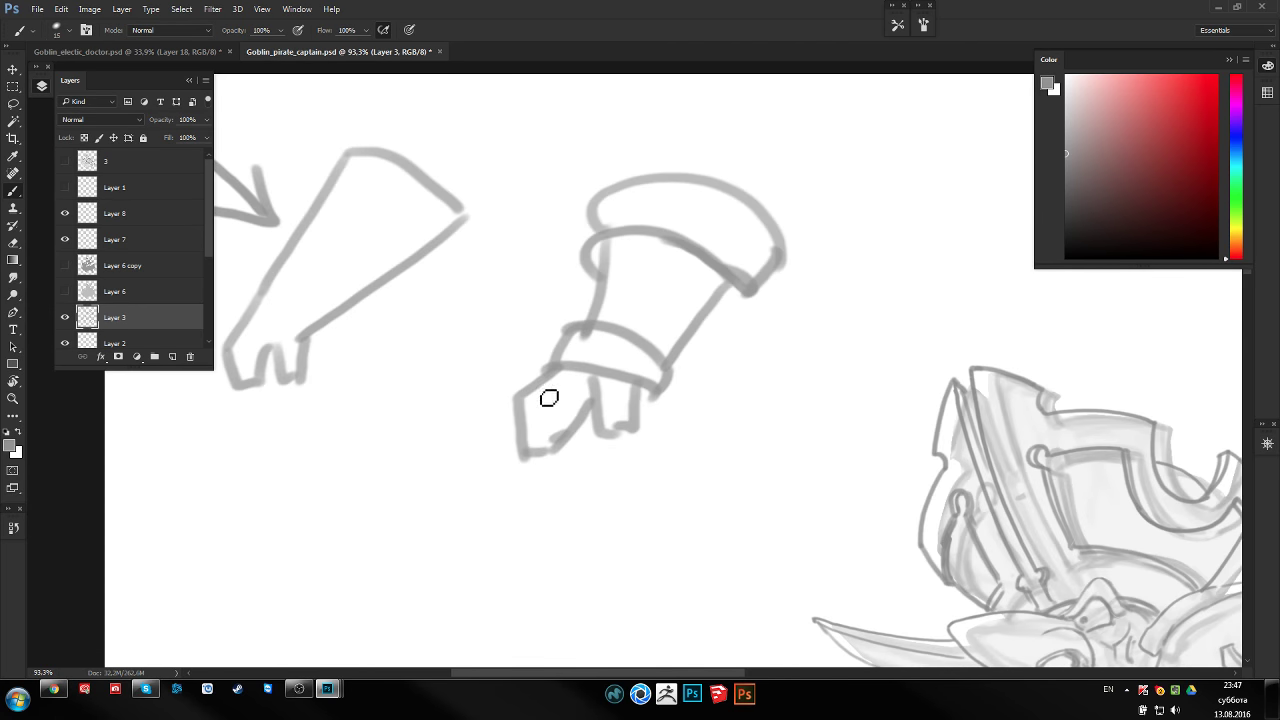
pyautogui.press('[')
pyautogui.moveTo(600, 330)
pyautogui.mouseDown()
pyautogui.moveTo(580, 380)
pyautogui.moveTo(582, 325)
pyautogui.moveTo(607, 335)
pyautogui.mouseUp()
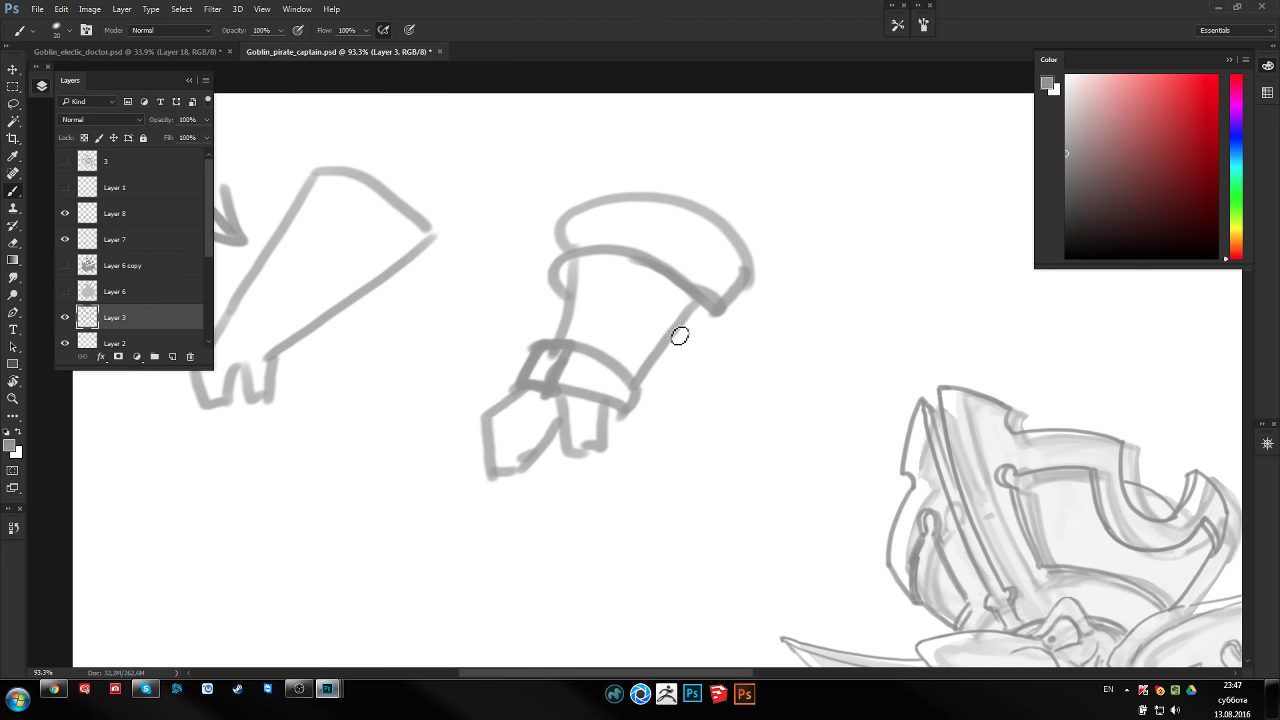
pyautogui.moveTo(640, 253); pyautogui.dragTo(697, 360)
pyautogui.hotkey('ctrl', 'z')
pyautogui.moveTo(644, 190)
pyautogui.mouseDown()
pyautogui.moveTo(571, 420)
pyautogui.moveTo(625, 182)
pyautogui.mouseUp()
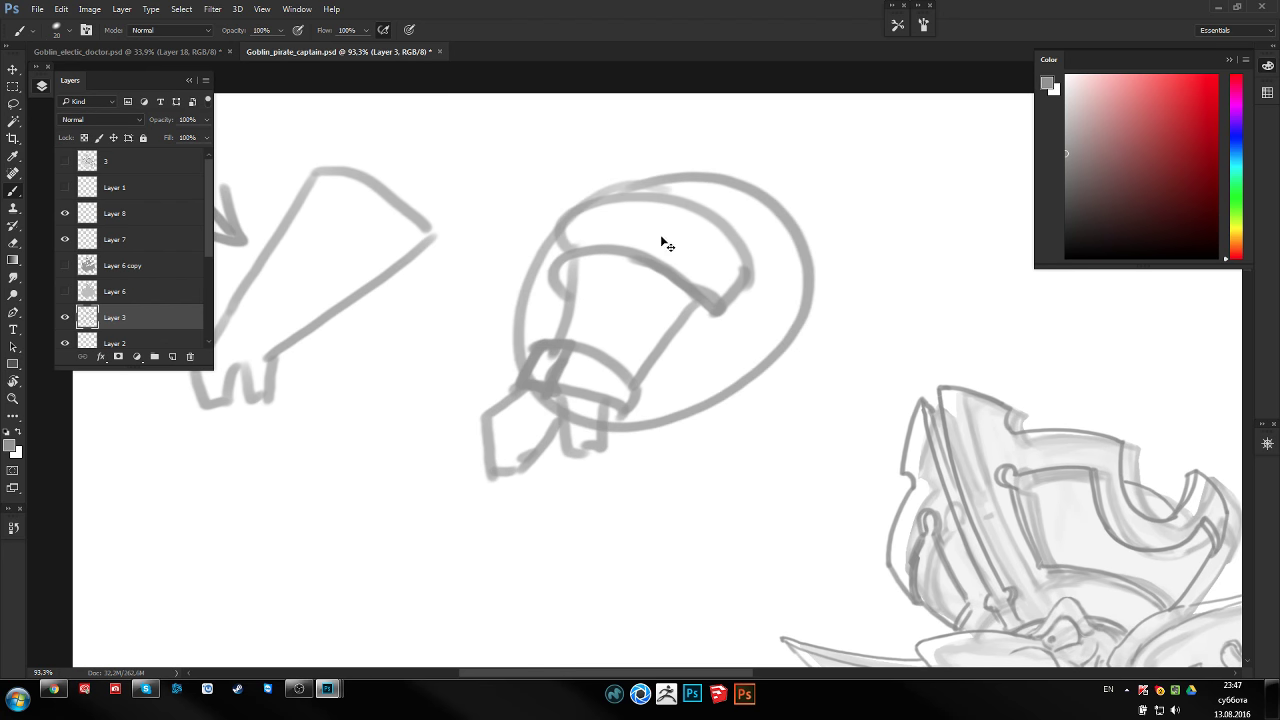
pyautogui.hotkey('ctrl', 'z')
pyautogui.moveTo(560, 285)
pyautogui.mouseDown()
pyautogui.moveTo(700, 300)
pyautogui.moveTo(755, 245)
pyautogui.moveTo(552, 232)
pyautogui.mouseUp()
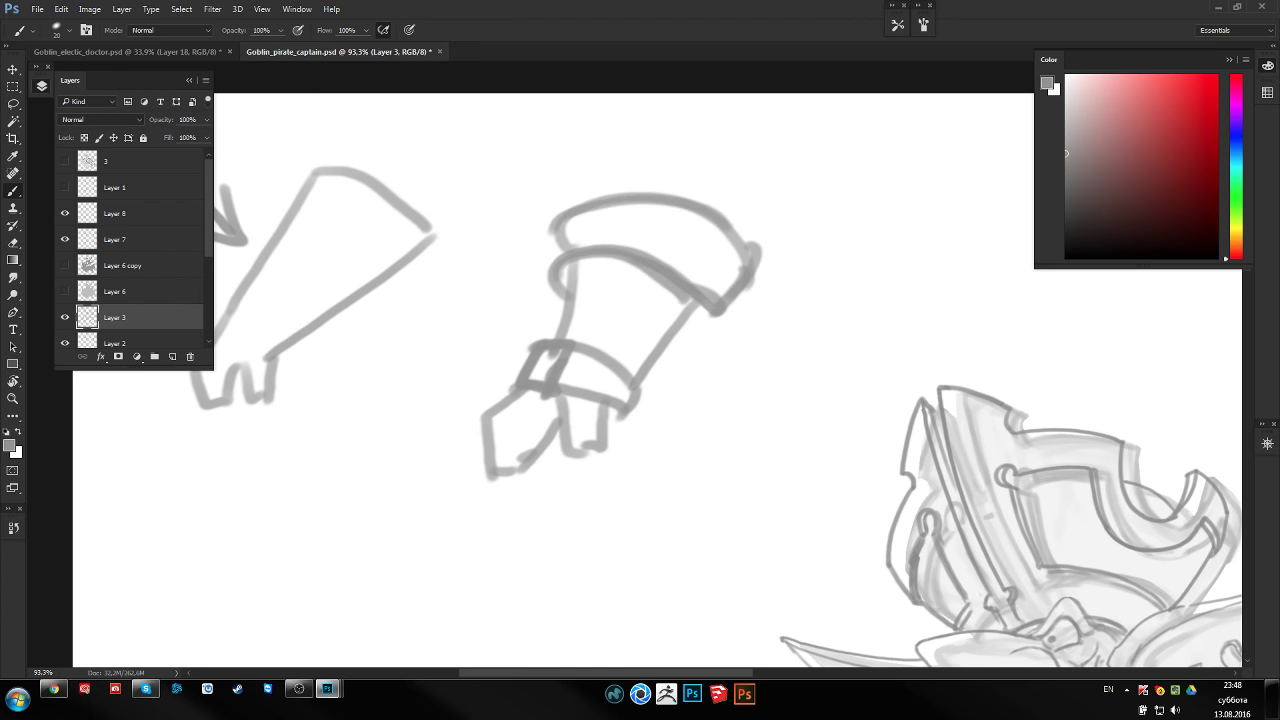
pyautogui.moveTo(535, 338)
pyautogui.mouseDown()
pyautogui.moveTo(620, 370)
pyautogui.moveTo(583, 380)
pyautogui.mouseUp()
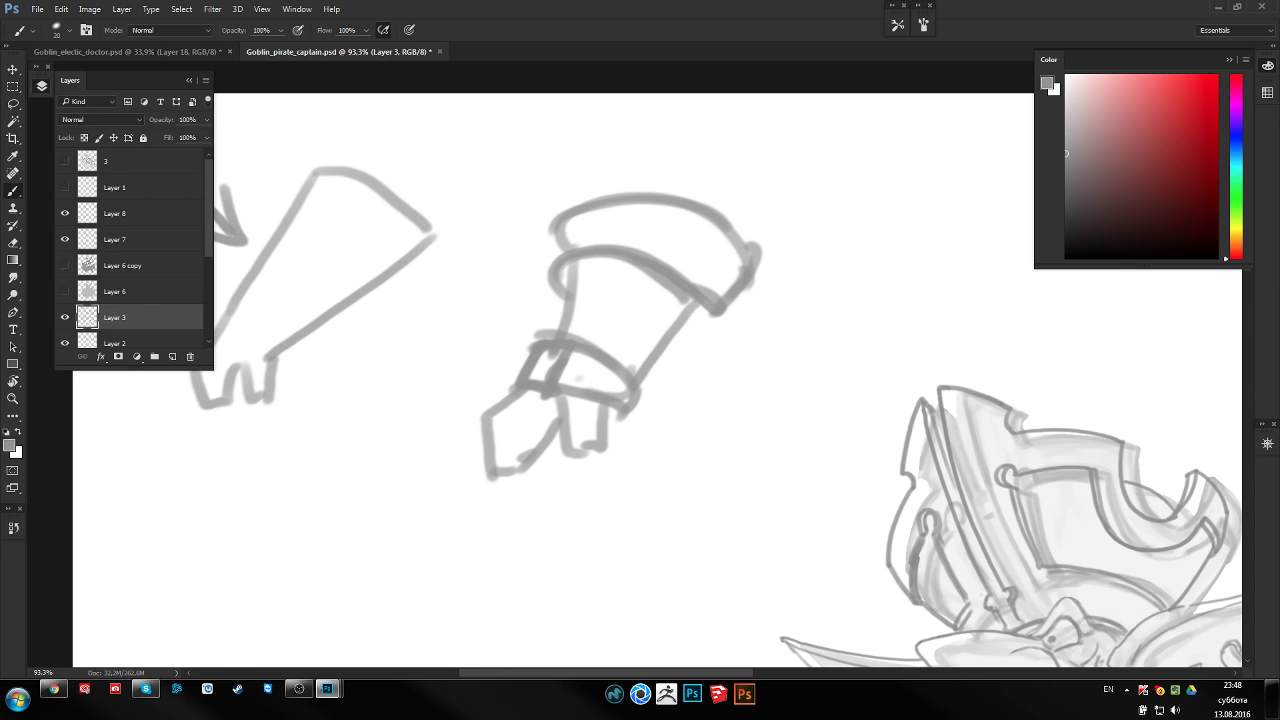
pyautogui.moveTo(562, 256)
pyautogui.mouseDown()
pyautogui.moveTo(594, 240)
pyautogui.moveTo(728, 295)
pyautogui.mouseUp()
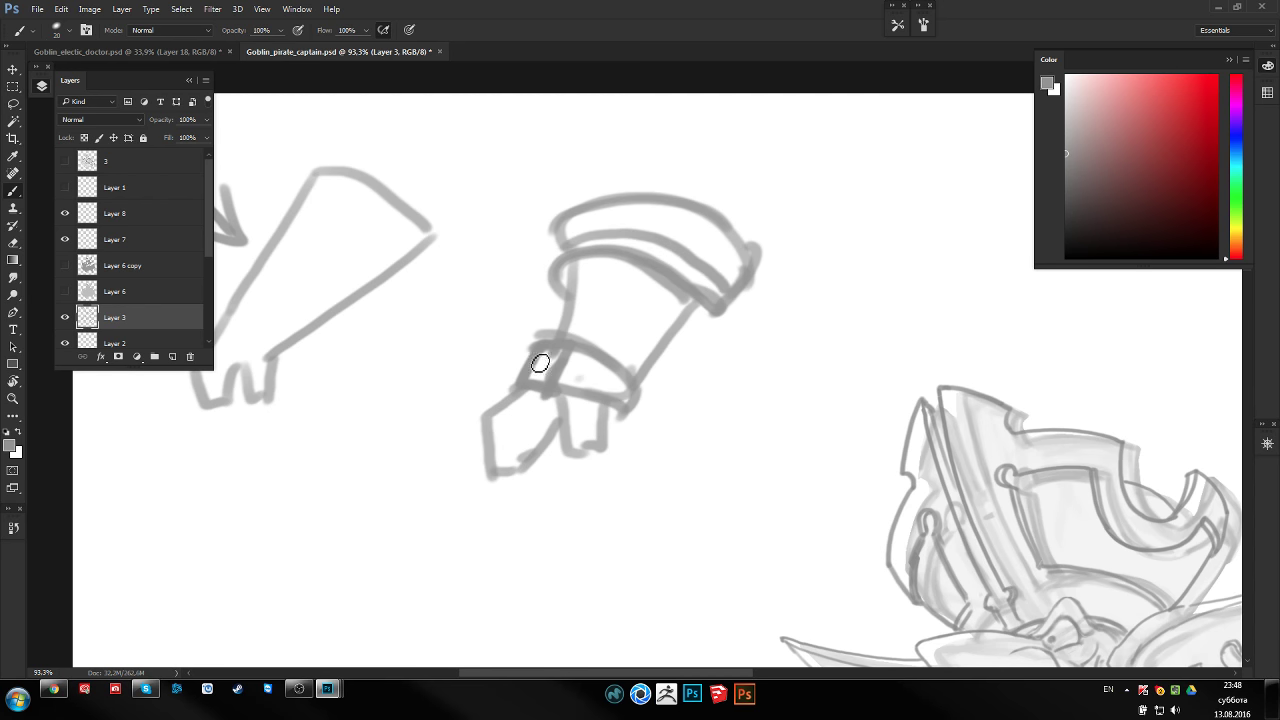
pyautogui.press('z')
pyautogui.scroll(-5, 580, 300)
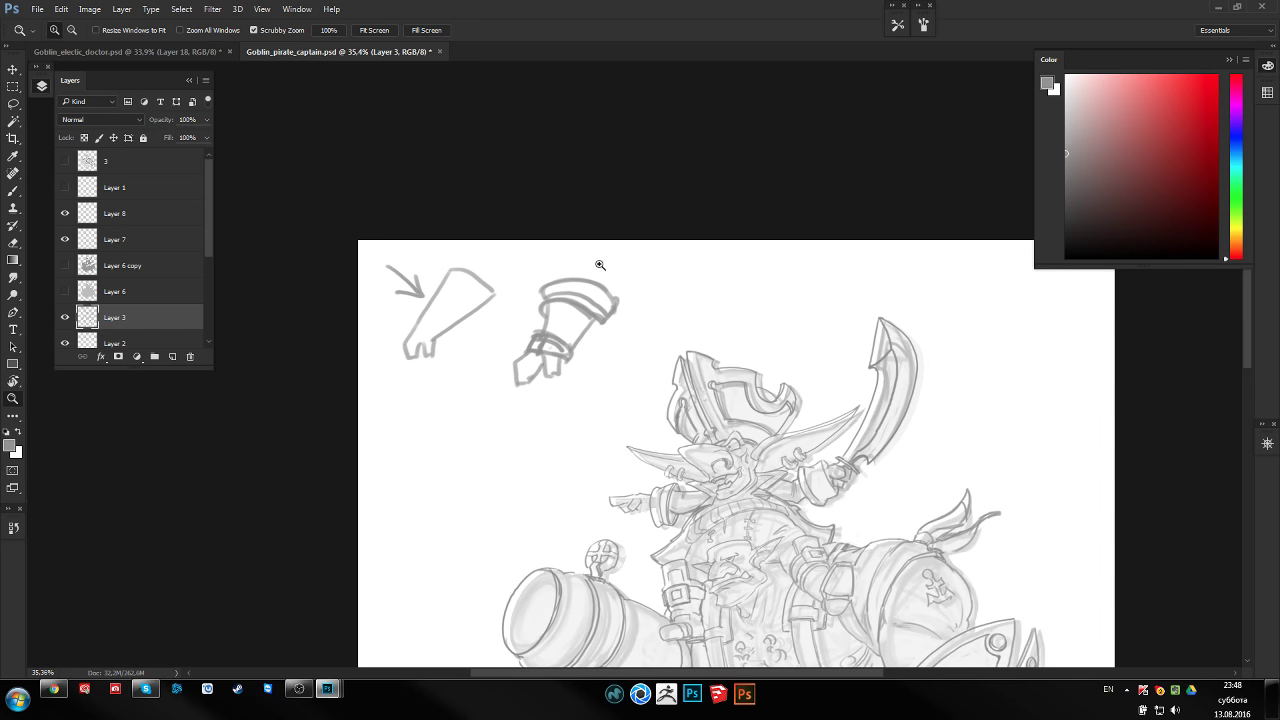
# Zoom in on the arm sketches and thicken the band under the first cuff
pyautogui.scroll(4, 600, 265)
pyautogui.press('b')
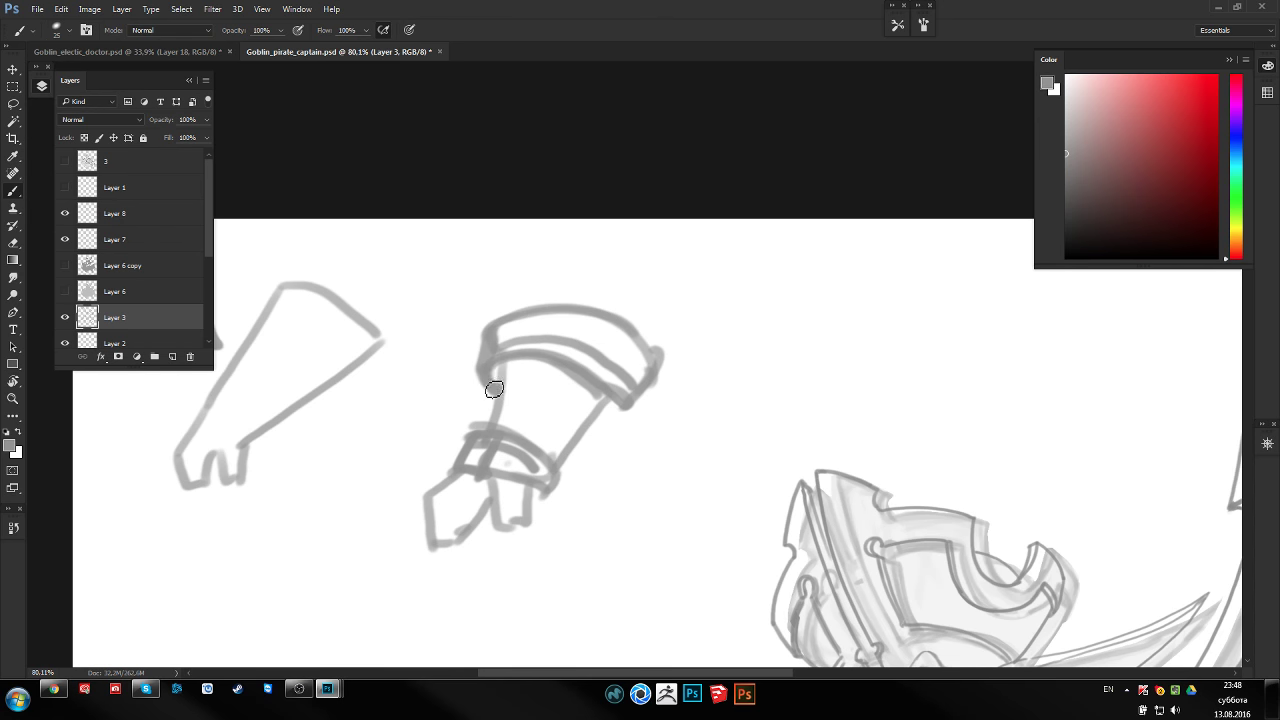
pyautogui.moveTo(494, 389)
pyautogui.mouseDown()
pyautogui.moveTo(543, 363)
pyautogui.moveTo(608, 414)
pyautogui.moveTo(638, 398)
pyautogui.mouseUp()
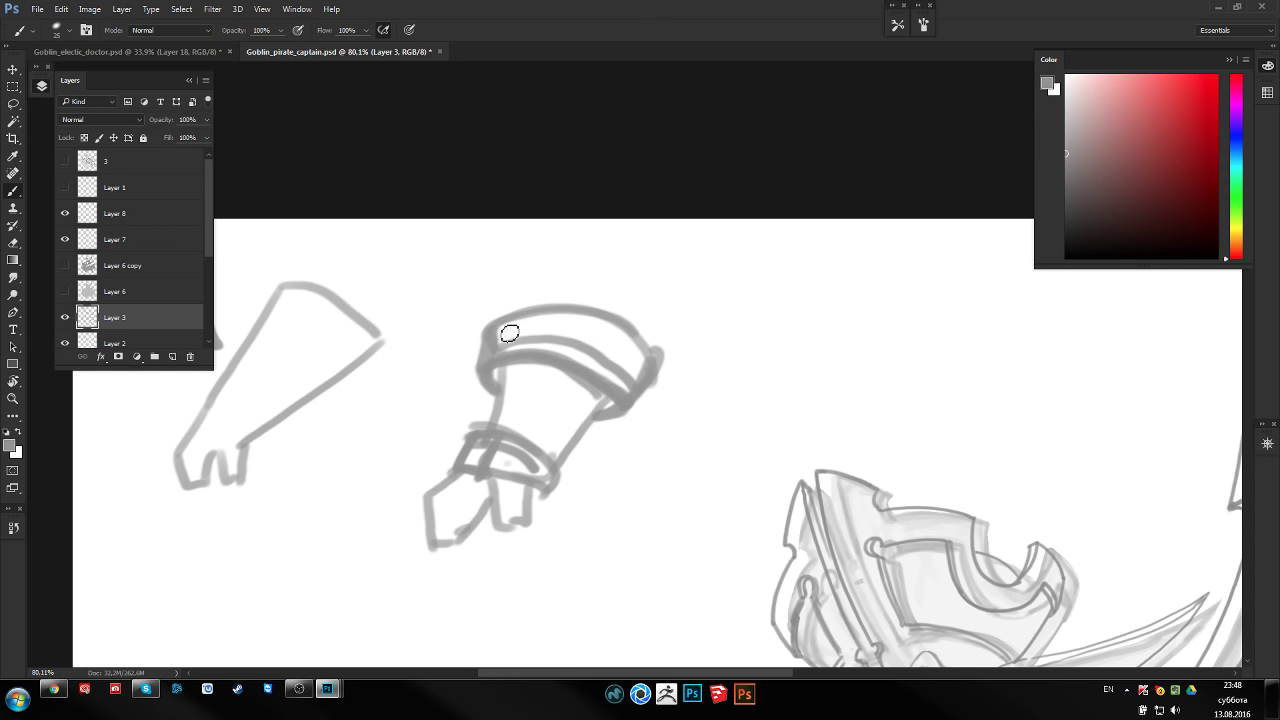
pyautogui.moveTo(509, 333)
pyautogui.mouseDown()
pyautogui.moveTo(609, 323)
pyautogui.moveTo(654, 363)
pyautogui.mouseUp()
pyautogui.scroll(-2, 600, 330)
pyautogui.hscroll(-2, 551, 306)
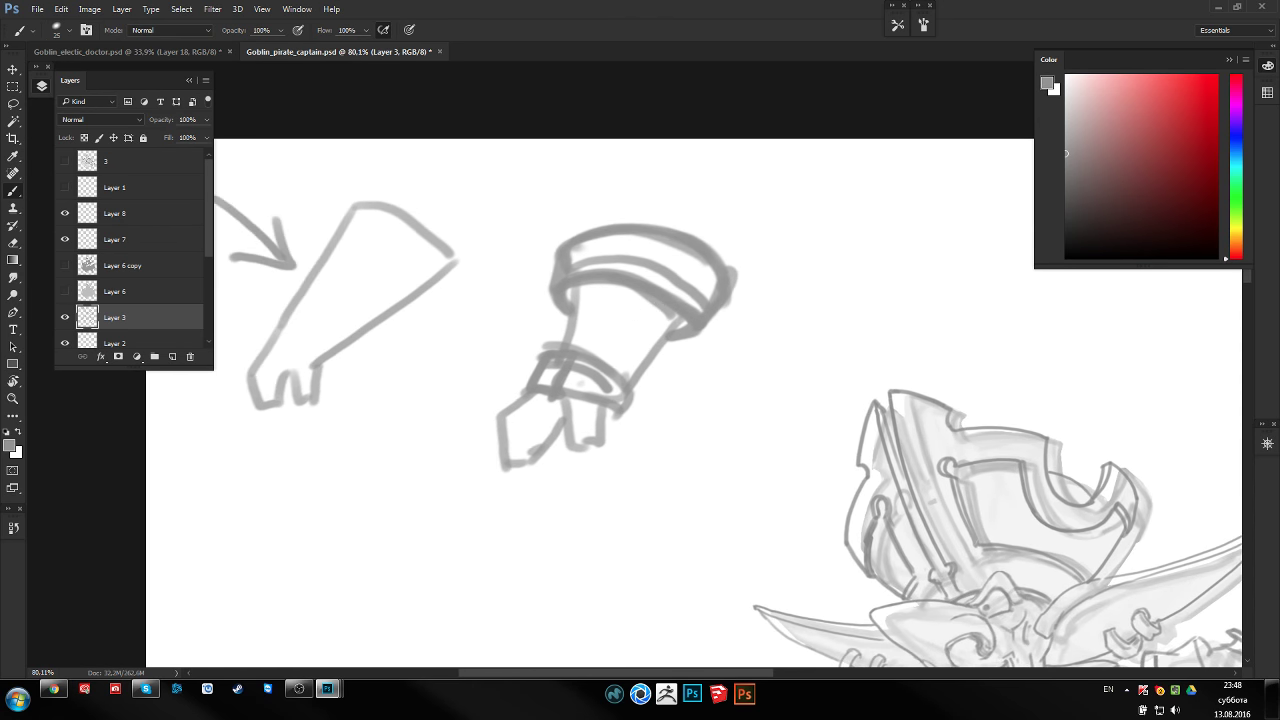
pyautogui.scroll(1, 690, 400)
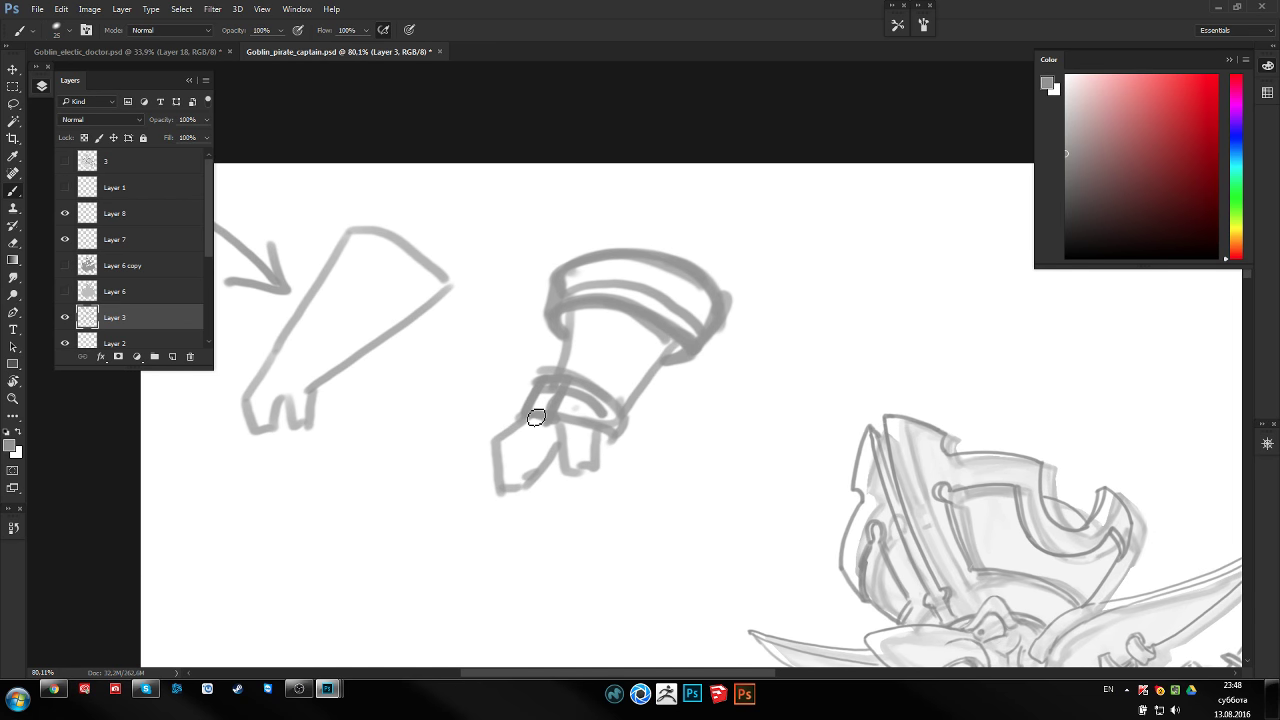
pyautogui.scroll(-1, 536, 417)
pyautogui.hscroll(-1, 536, 417)
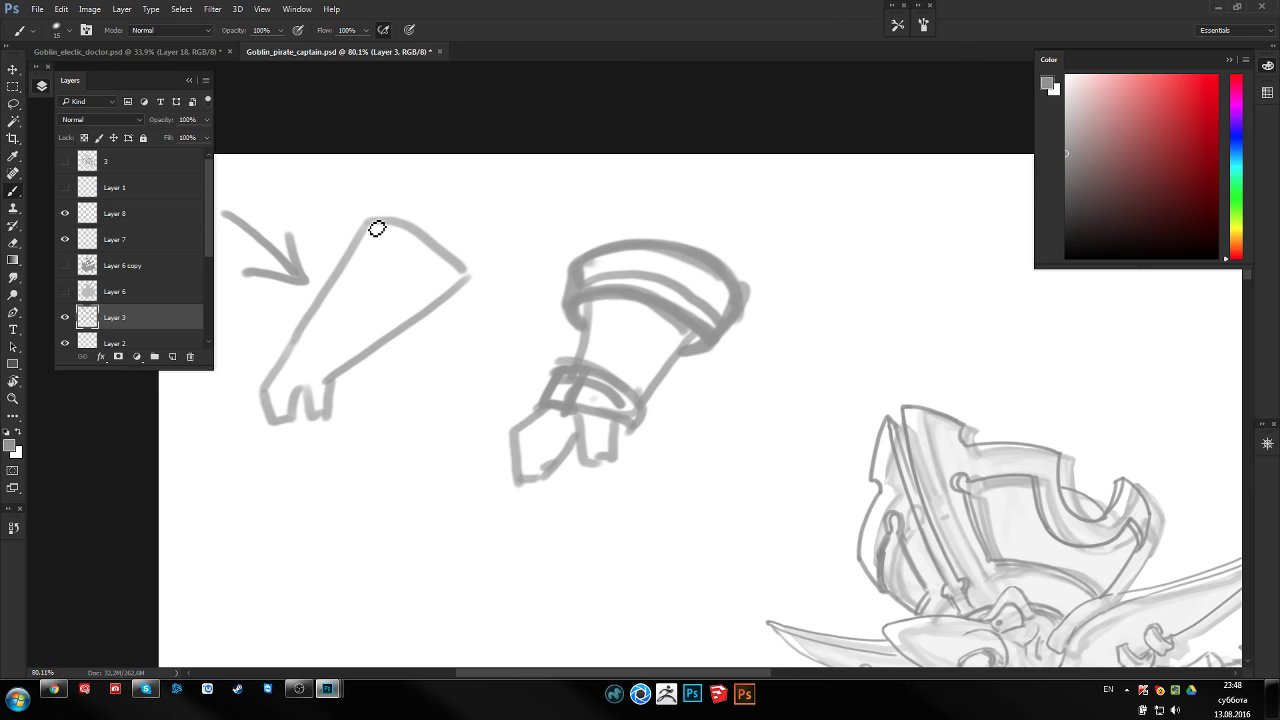
# Paint top and lower band lines and side lines on the cone, redrawing the misplaced lower band
pyautogui.moveTo(377, 229)
pyautogui.mouseDown()
pyautogui.moveTo(380, 257)
pyautogui.moveTo(430, 322)
pyautogui.mouseUp()
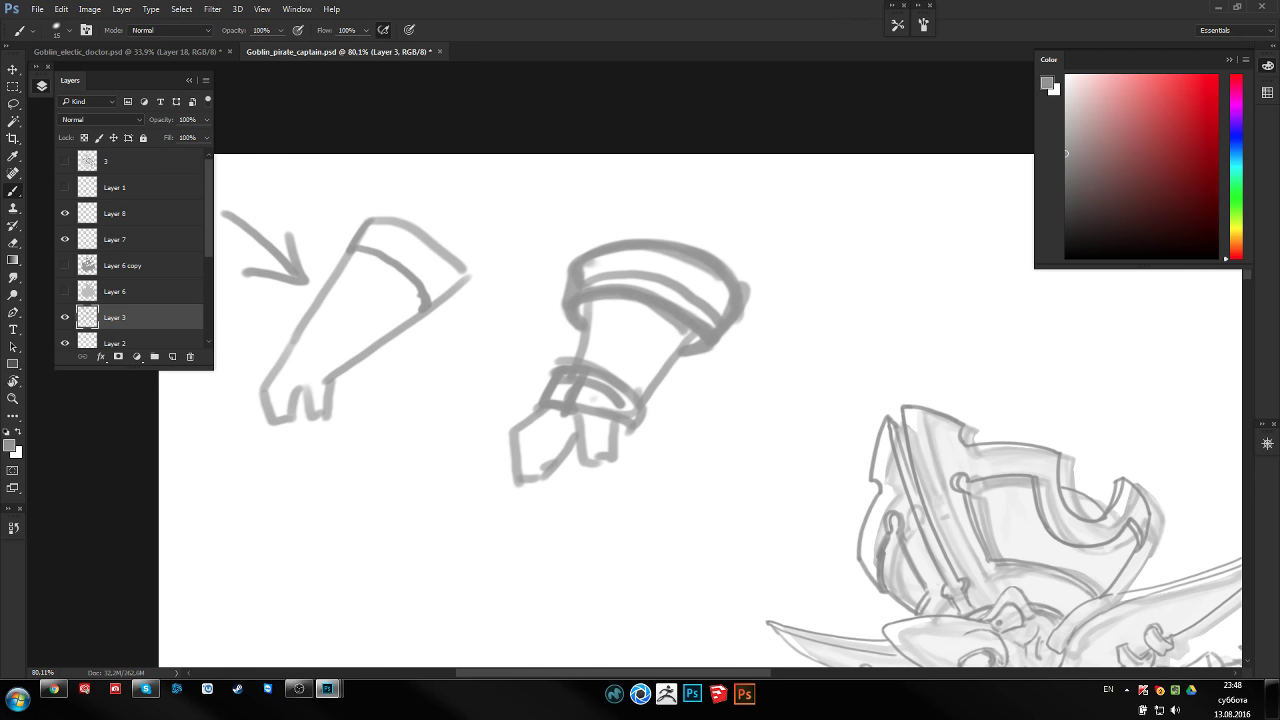
pyautogui.moveTo(352, 251)
pyautogui.mouseDown()
pyautogui.moveTo(346, 237)
pyautogui.moveTo(463, 286)
pyautogui.moveTo(429, 309)
pyautogui.moveTo(450, 308)
pyautogui.mouseUp()
pyautogui.moveTo(362, 316); pyautogui.dragTo(414, 346)
pyautogui.hotkey('ctrl', 'z')
pyautogui.moveTo(436, 290); pyautogui.dragTo(420, 346)
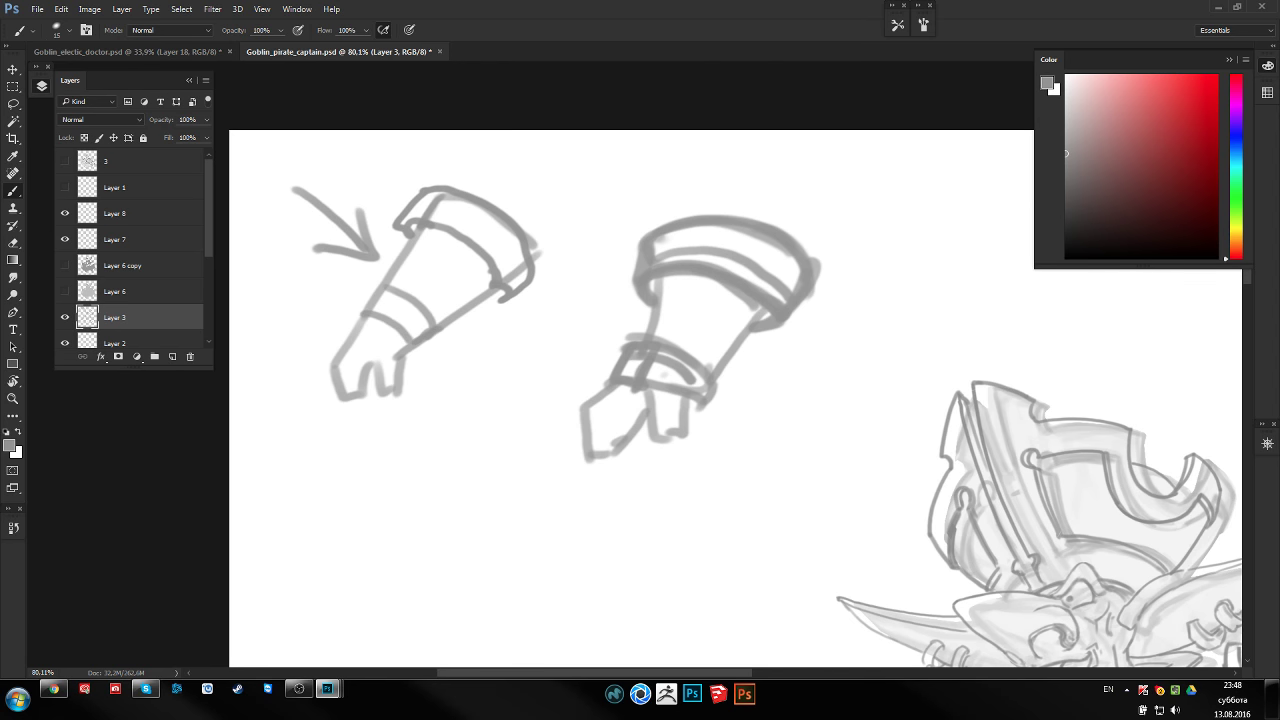
pyautogui.moveTo(379, 289)
pyautogui.mouseDown()
pyautogui.moveTo(443, 343)
pyautogui.moveTo(371, 320)
pyautogui.moveTo(380, 288)
pyautogui.moveTo(400, 282)
pyautogui.mouseUp()
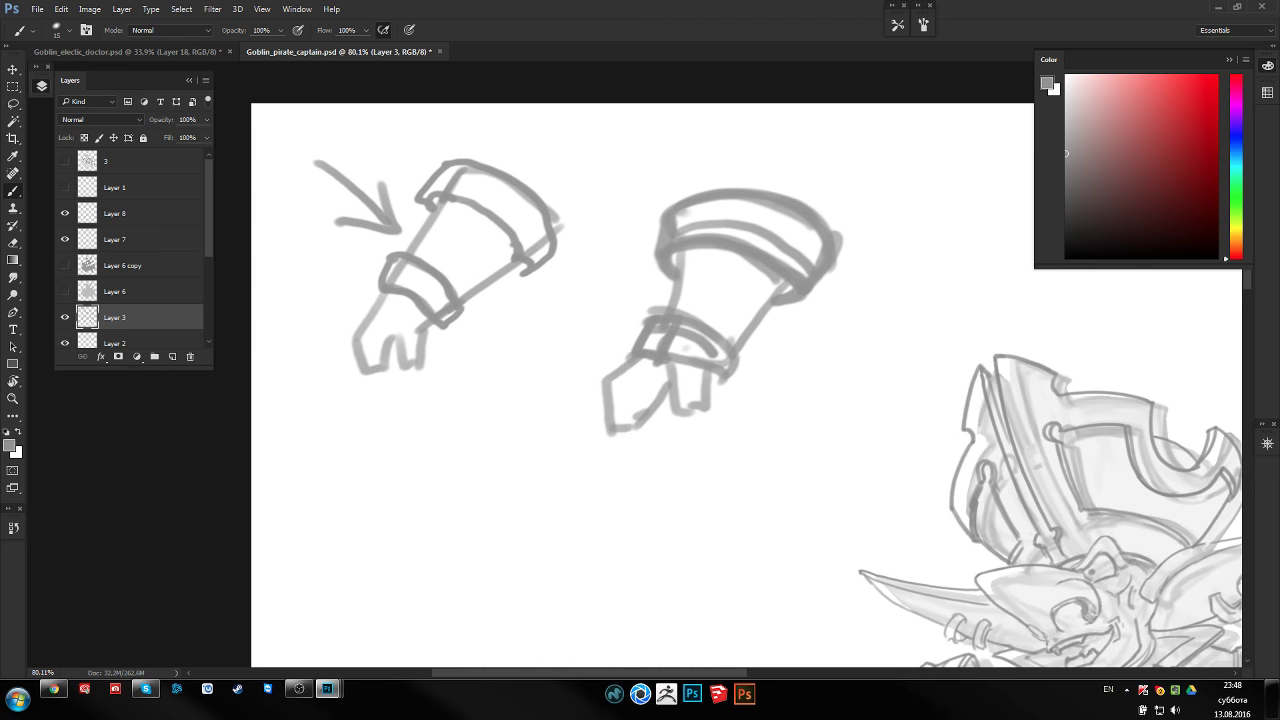
pyautogui.click(377, 308)
# Add small loops at the tips of both sketches, then zoom out
pyautogui.moveTo(634, 372)
pyautogui.mouseDown()
pyautogui.moveTo(643, 366)
pyautogui.moveTo(634, 400)
pyautogui.mouseUp()
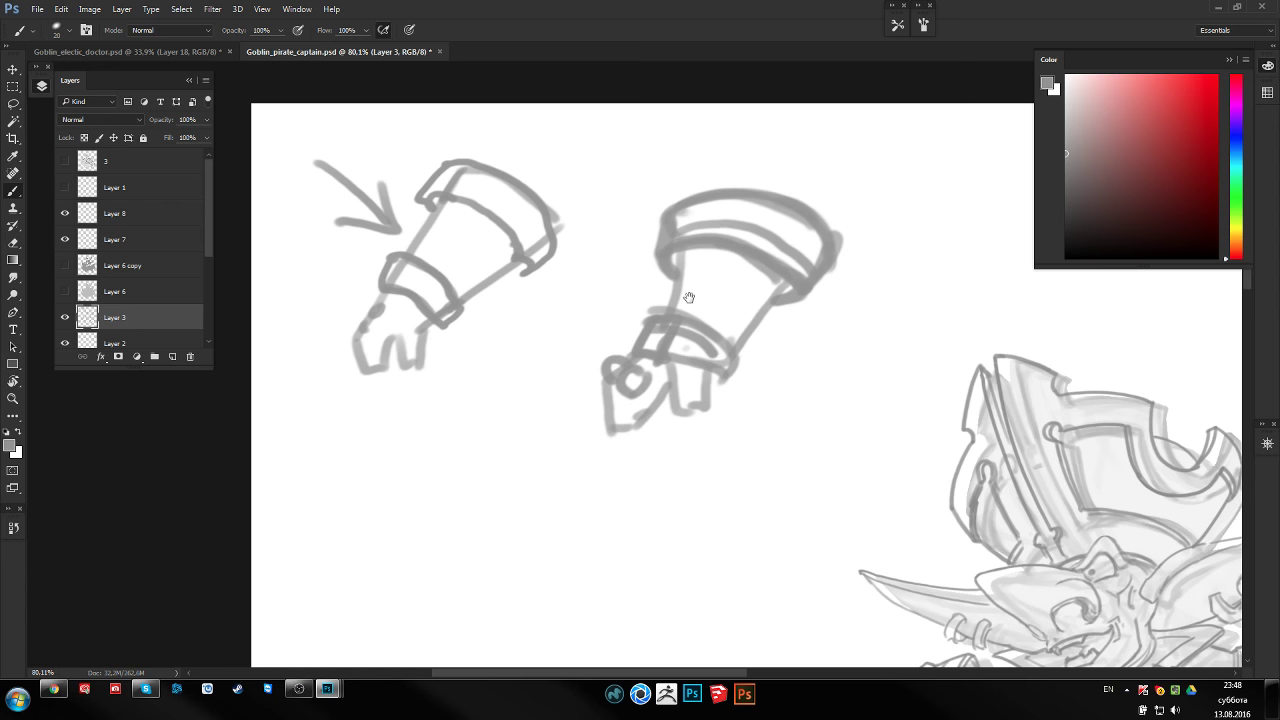
pyautogui.moveTo(686, 292)
pyautogui.mouseDown()
pyautogui.moveTo(541, 370)
pyautogui.moveTo(648, 332)
pyautogui.mouseUp()
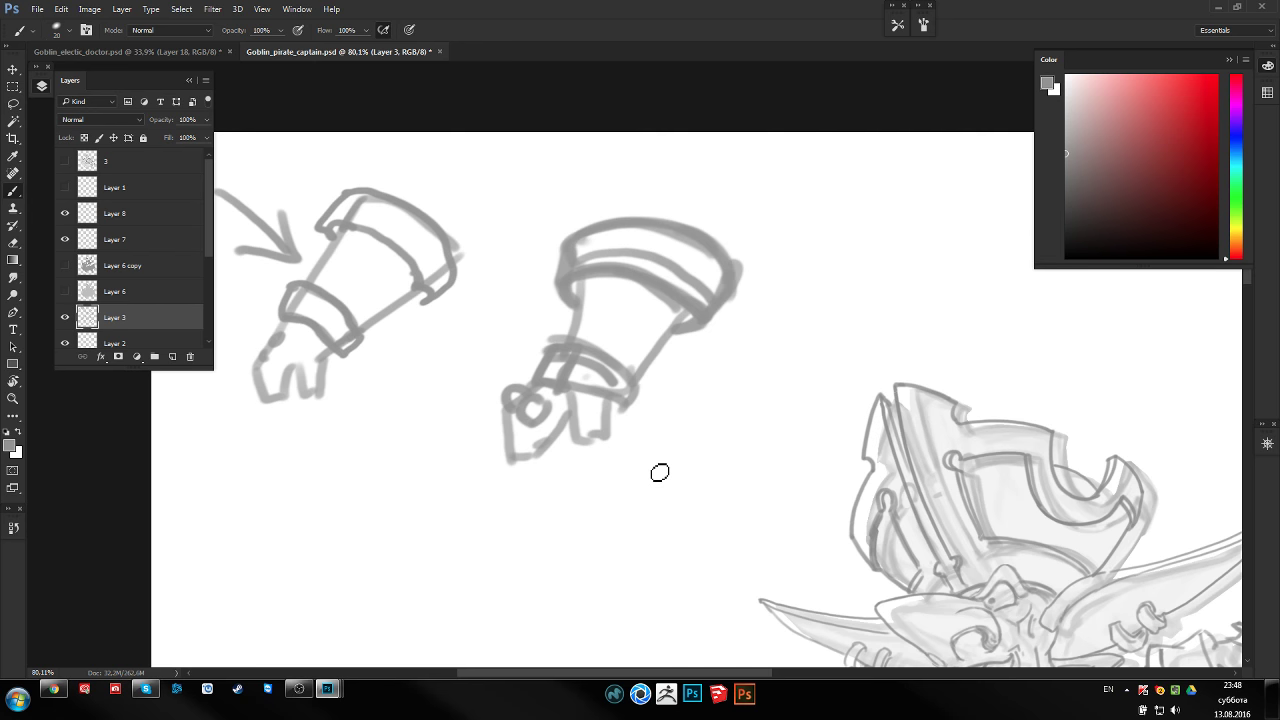
pyautogui.moveTo(814, 386)
pyautogui.mouseDown()
pyautogui.moveTo(723, 406)
pyautogui.moveTo(780, 390)
pyautogui.mouseUp()
pyautogui.scroll(-2, 763, 389)
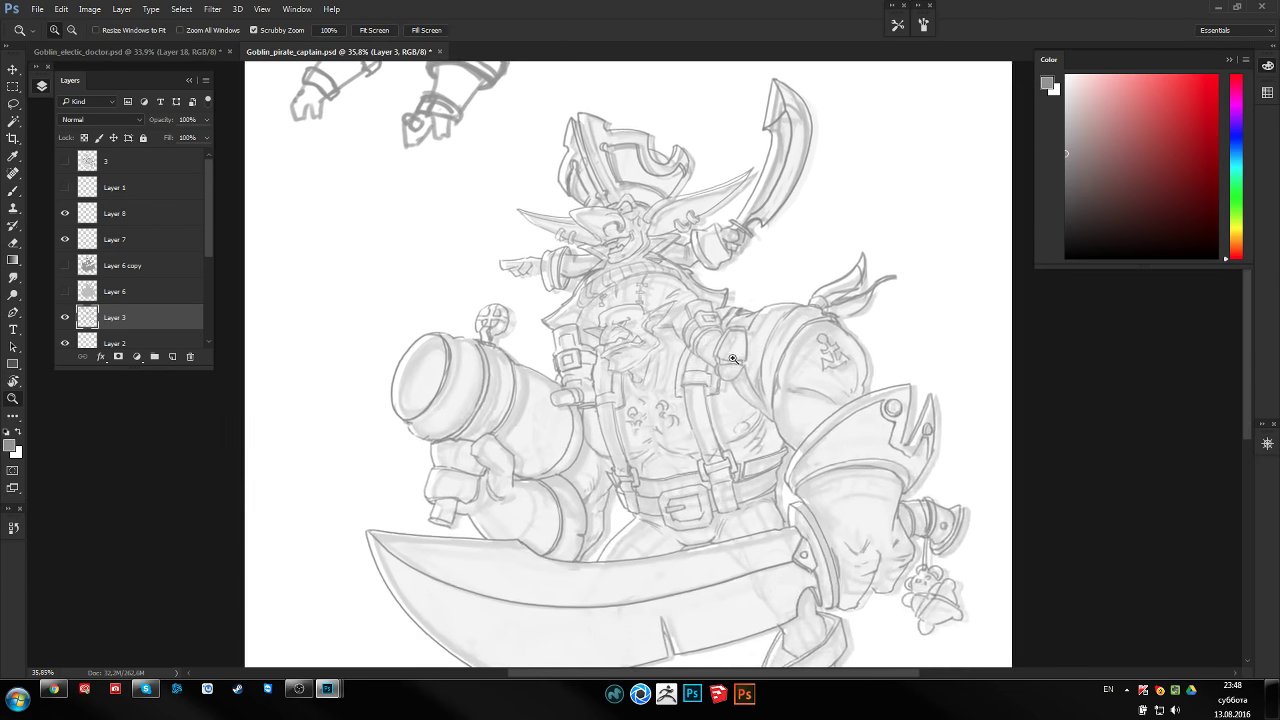
# View the whole pirate and undo the last two strokes on the left arm sketch
pyautogui.press('b')
pyautogui.moveTo(744, 340); pyautogui.dragTo(751, 401)
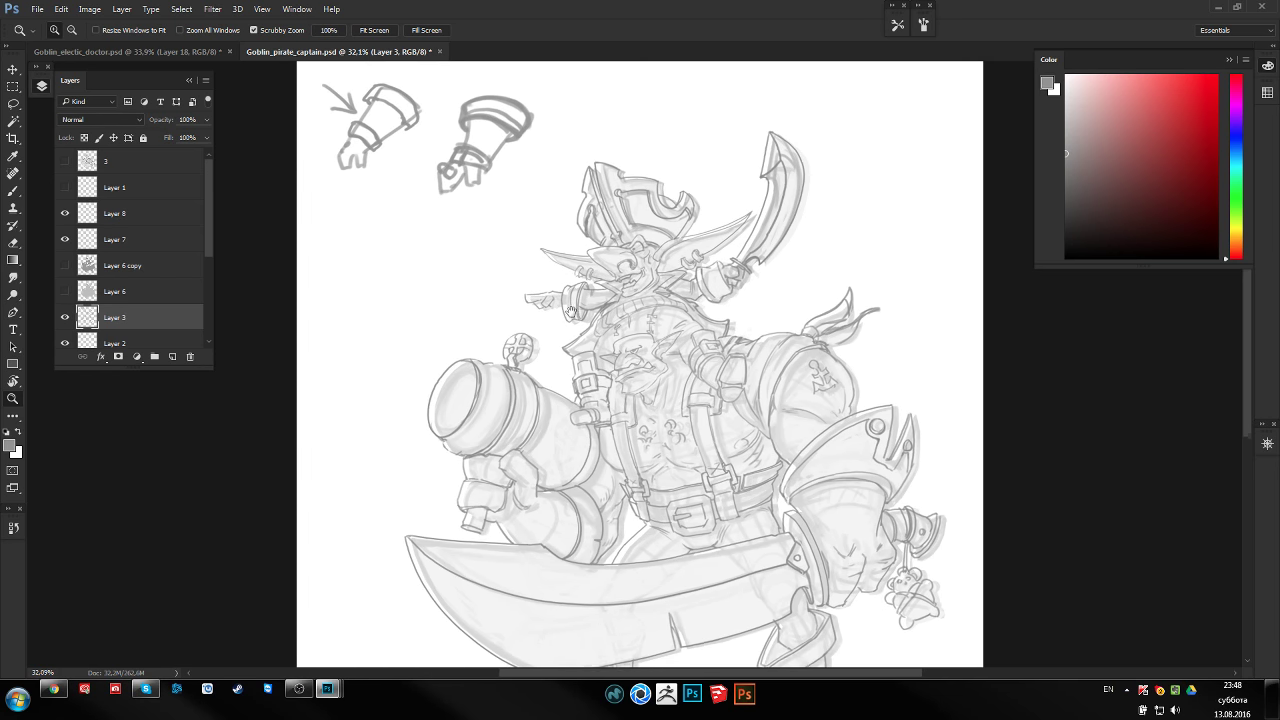
pyautogui.scroll(-1, 583, 327)
pyautogui.hotkey('ctrl', 'alt', 'z')
pyautogui.hotkey('ctrl', 'alt', 'z')
pyautogui.hotkey('ctrl', 'alt', 'z')
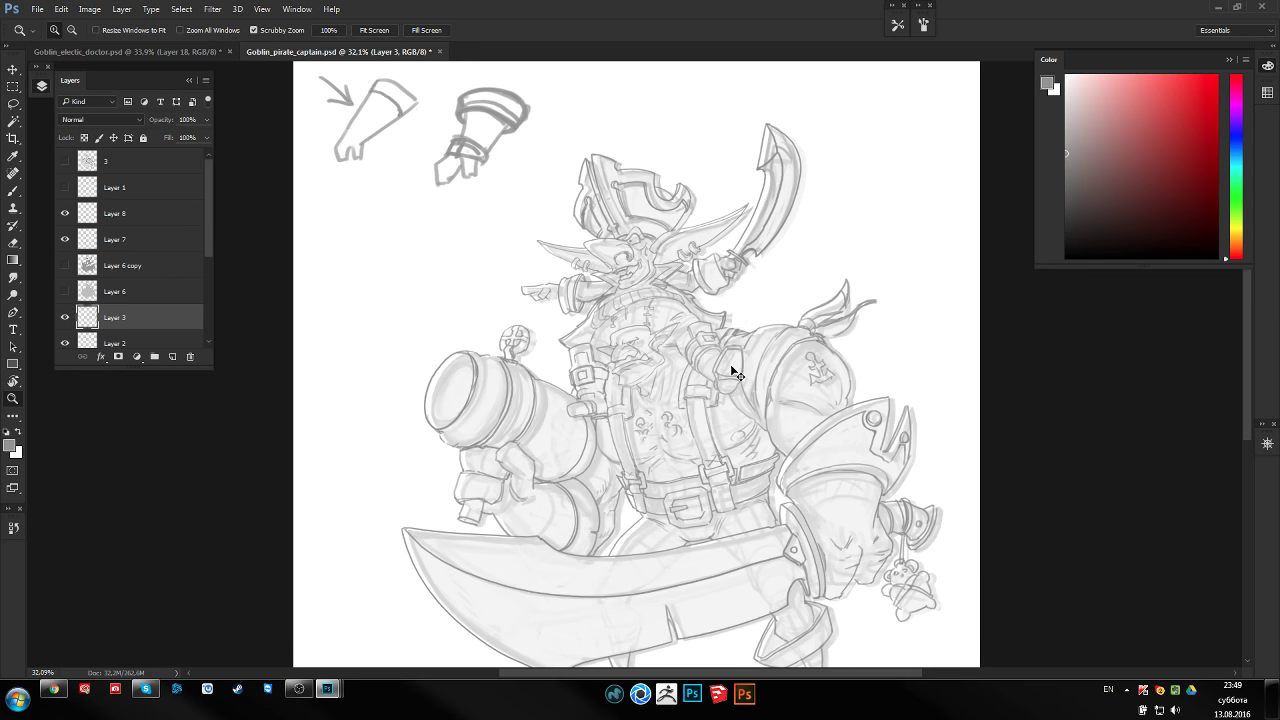
pyautogui.hotkey('ctrl', 'alt', 'z')
pyautogui.hotkey('ctrl', 'alt', 'z')
# Toggle Layer 3's visibility and dismiss empty-selection nudge and transform errors
pyautogui.press('l')
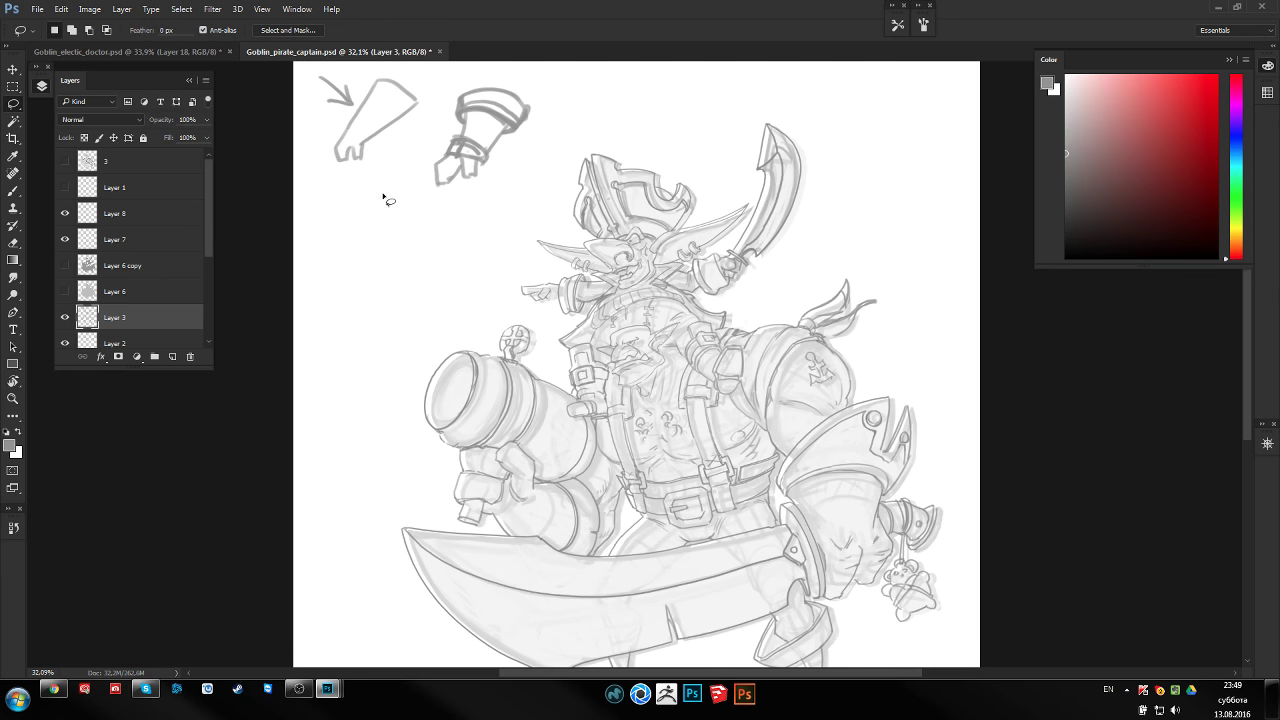
pyautogui.click(65, 317)
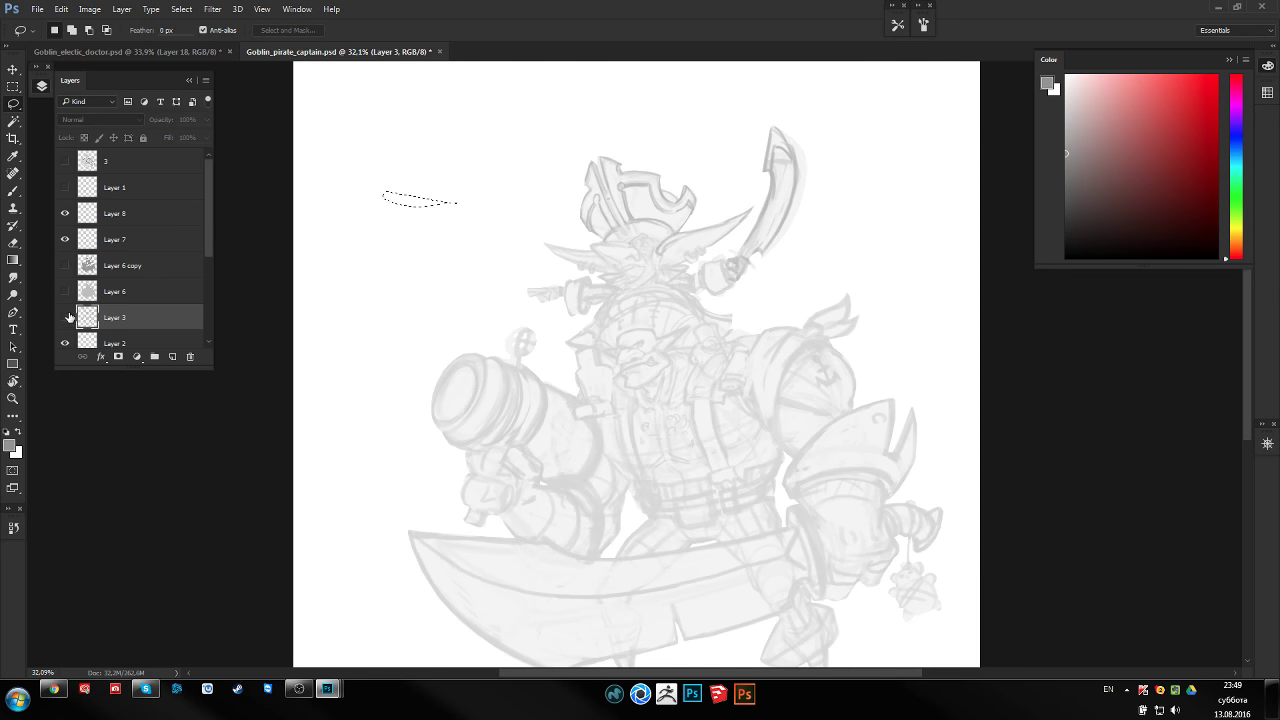
pyautogui.click(65, 317)
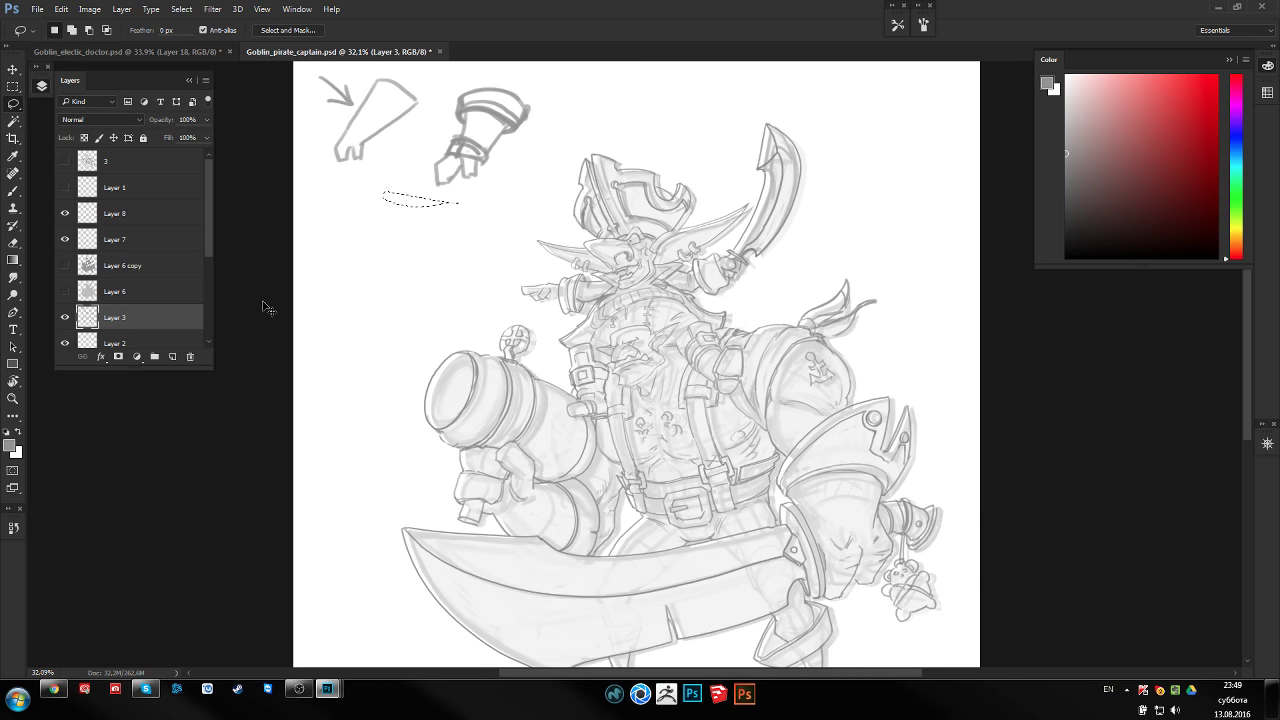
pyautogui.hotkey('ctrl', 'Left')
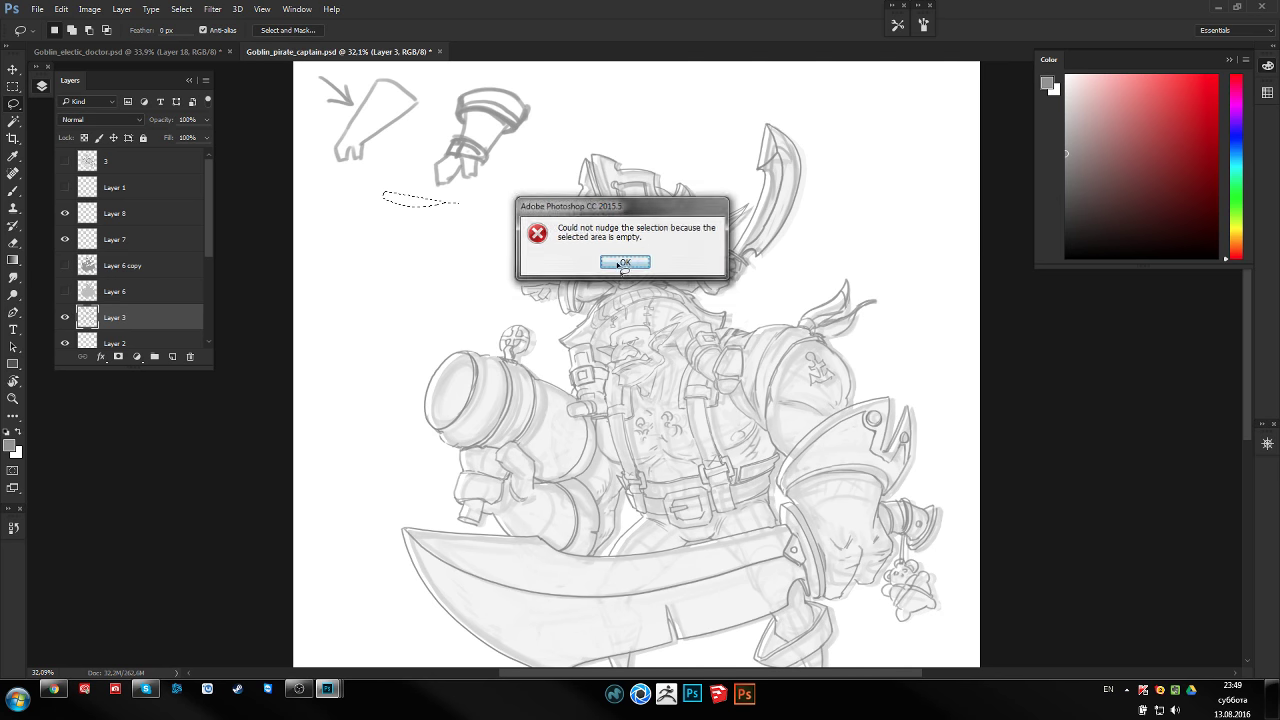
pyautogui.click(622, 263)
pyautogui.hotkey('ctrl', 't')
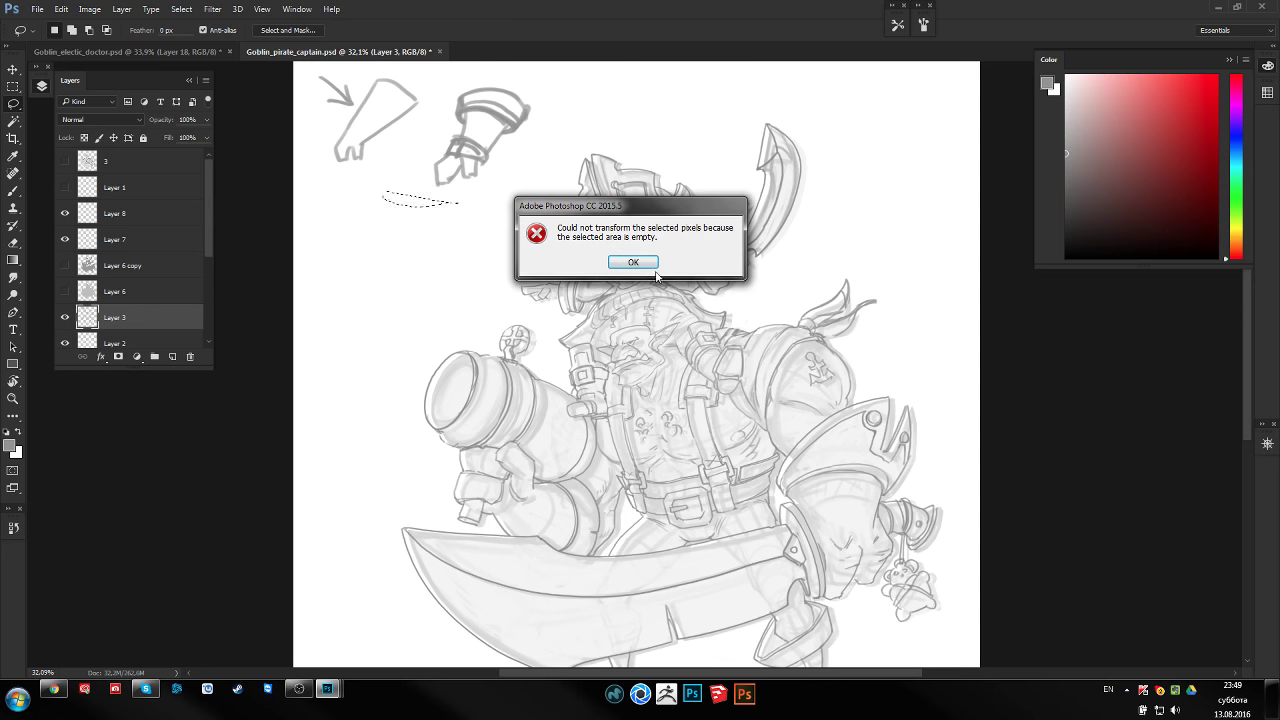
pyautogui.click(655, 267)
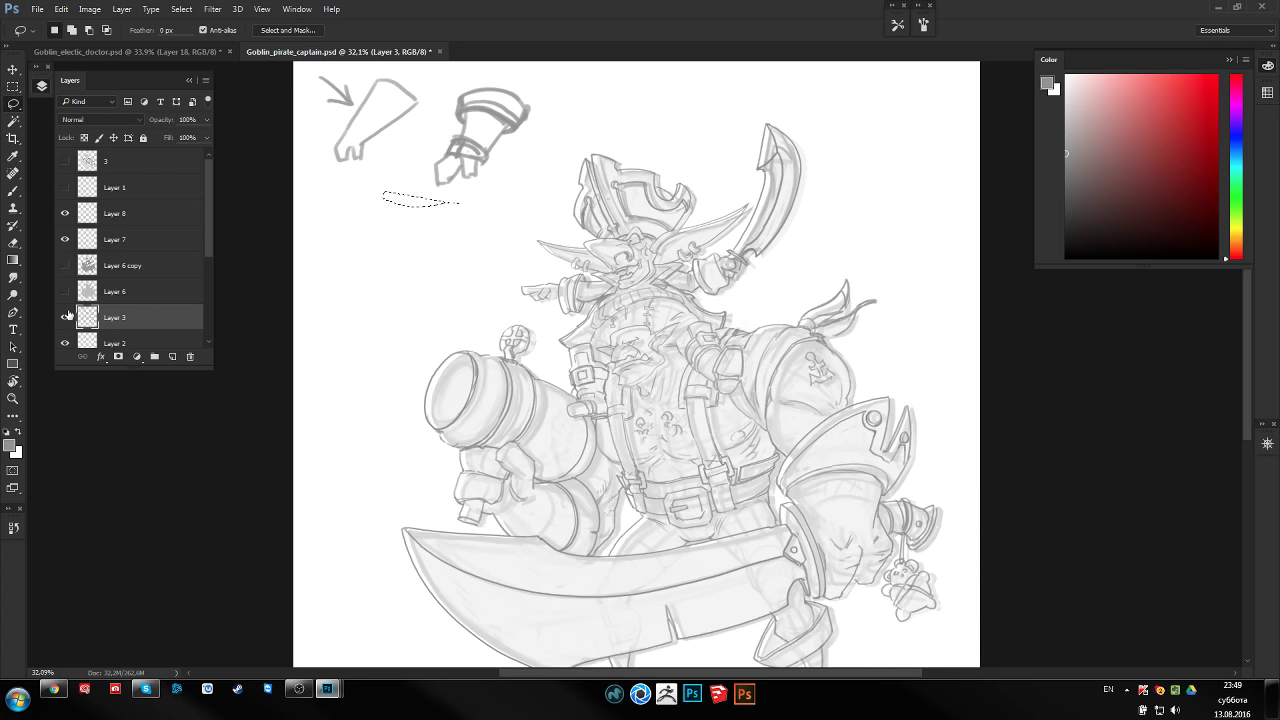
pyautogui.hotkey('ctrl', 't')
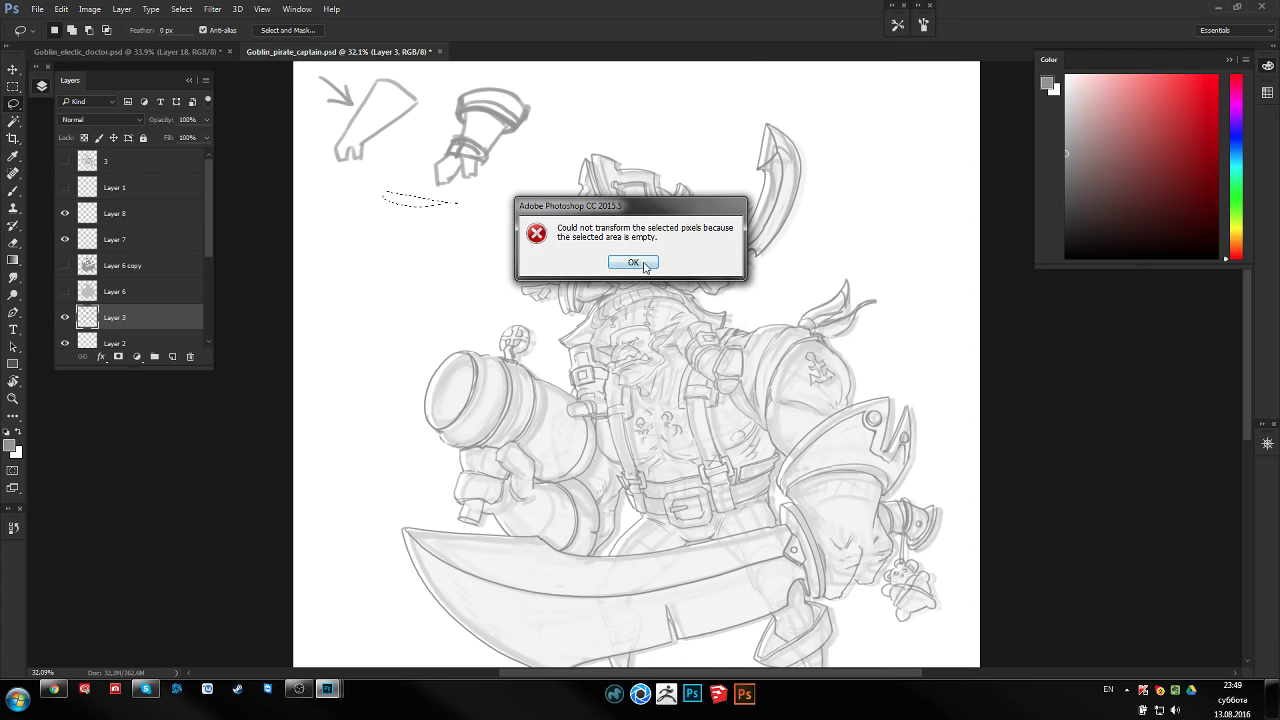
pyautogui.click(633, 262)
# Deselect, free-transform the layer a few pixels to the right and commit it
pyautogui.hotkey('ctrl', 'd')
pyautogui.hotkey('ctrl', 't')
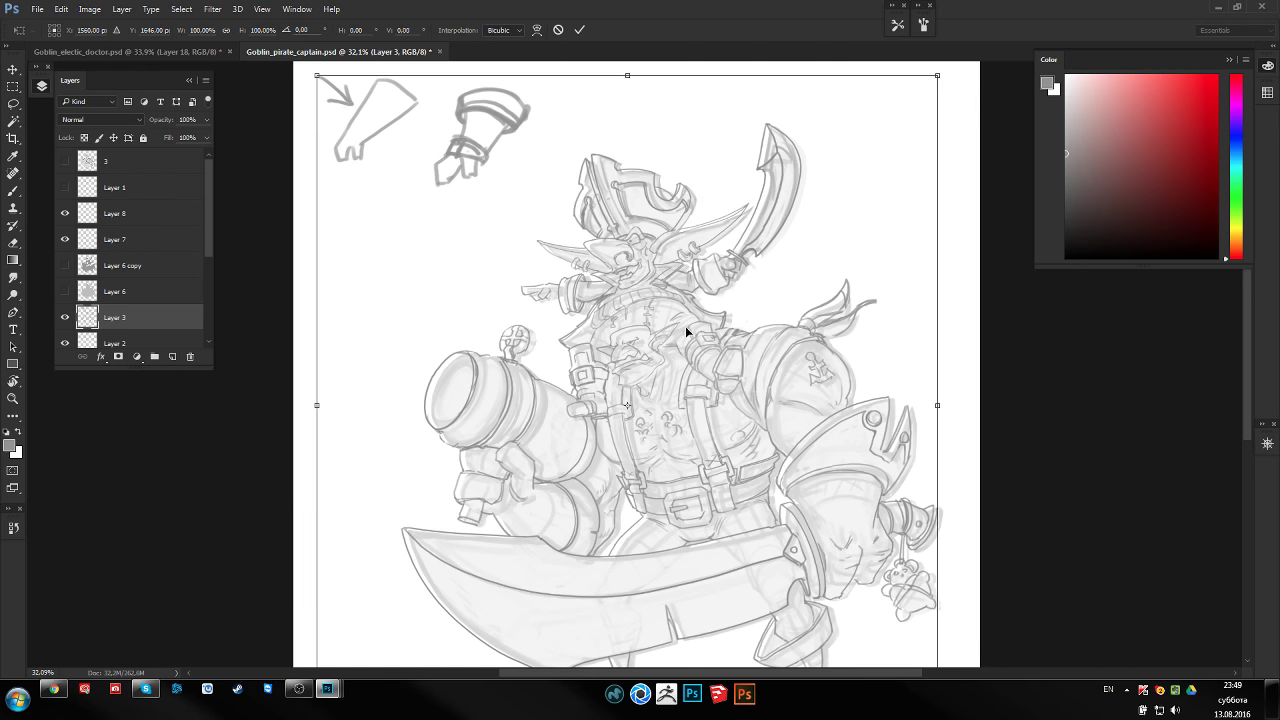
pyautogui.moveTo(701, 318); pyautogui.dragTo(707, 320)
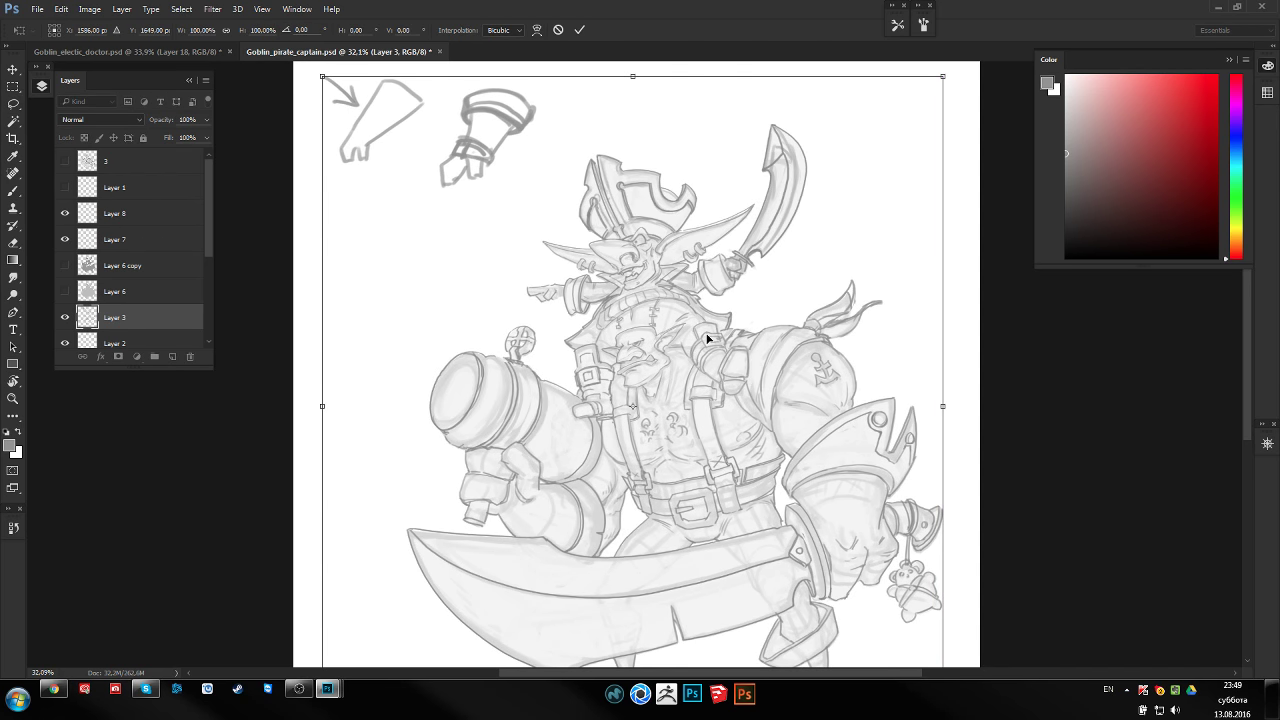
pyautogui.press('Return')
pyautogui.press('z')
pyautogui.moveTo(709, 366)
pyautogui.mouseDown()
pyautogui.moveTo(739, 301)
pyautogui.moveTo(760, 290)
pyautogui.mouseUp()
# Sketch a plume arc above the captain's hat
pyautogui.press('b')
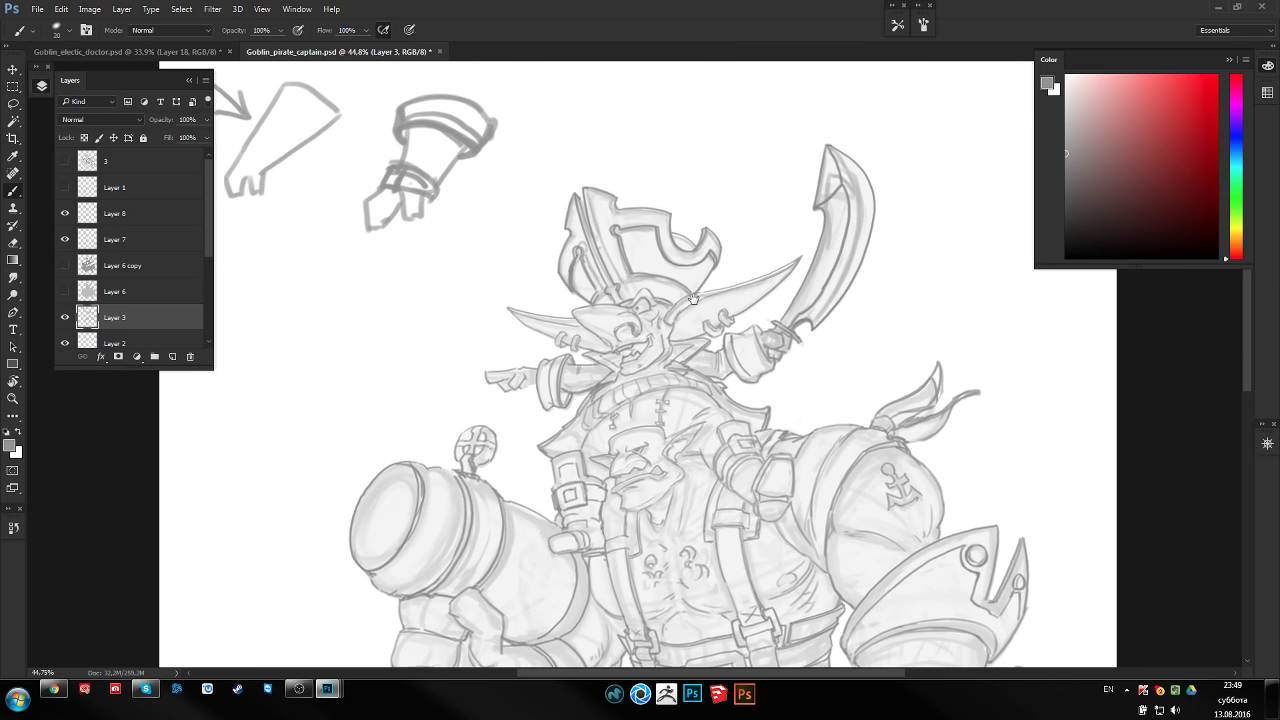
pyautogui.scroll(3, 592, 200)
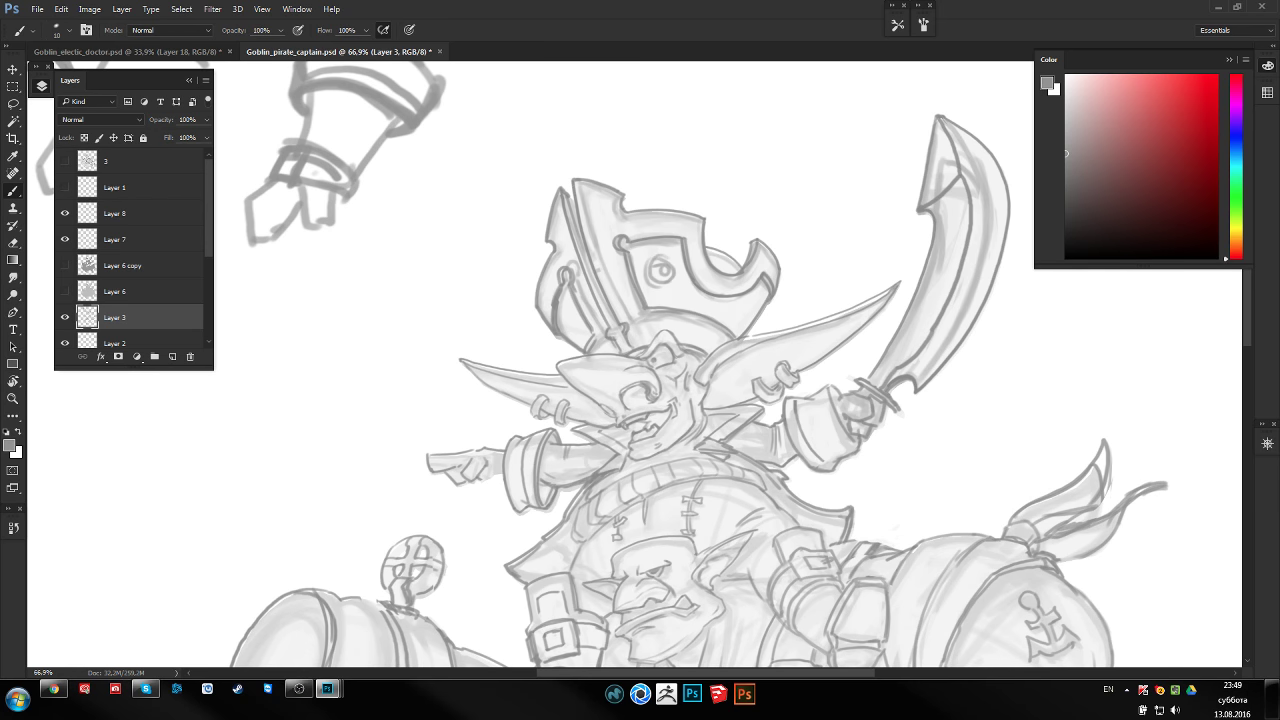
pyautogui.moveTo(657, 273); pyautogui.dragTo(600, 373)
pyautogui.moveTo(640, 316)
pyautogui.mouseDown()
pyautogui.moveTo(748, 243)
pyautogui.moveTo(760, 280)
pyautogui.moveTo(736, 275)
pyautogui.moveTo(757, 317)
pyautogui.moveTo(657, 354)
pyautogui.moveTo(631, 243)
pyautogui.mouseUp()
# Zoom in on the goblin rider and erase the old strap lines beside its face
pyautogui.scroll(3, 557, 490)
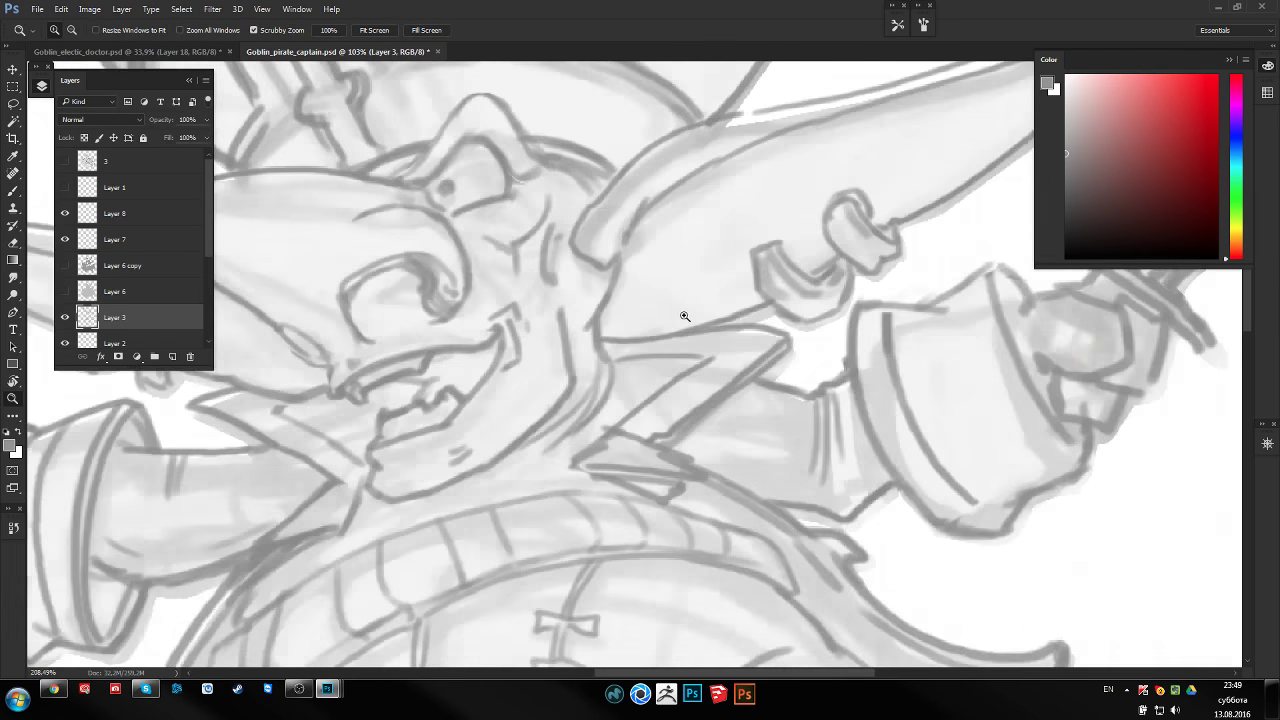
pyautogui.moveTo(680, 314)
pyautogui.mouseDown()
pyautogui.moveTo(714, 317)
pyautogui.moveTo(594, 349)
pyautogui.moveTo(536, 410)
pyautogui.moveTo(636, 436)
pyautogui.moveTo(640, 300)
pyautogui.mouseUp()
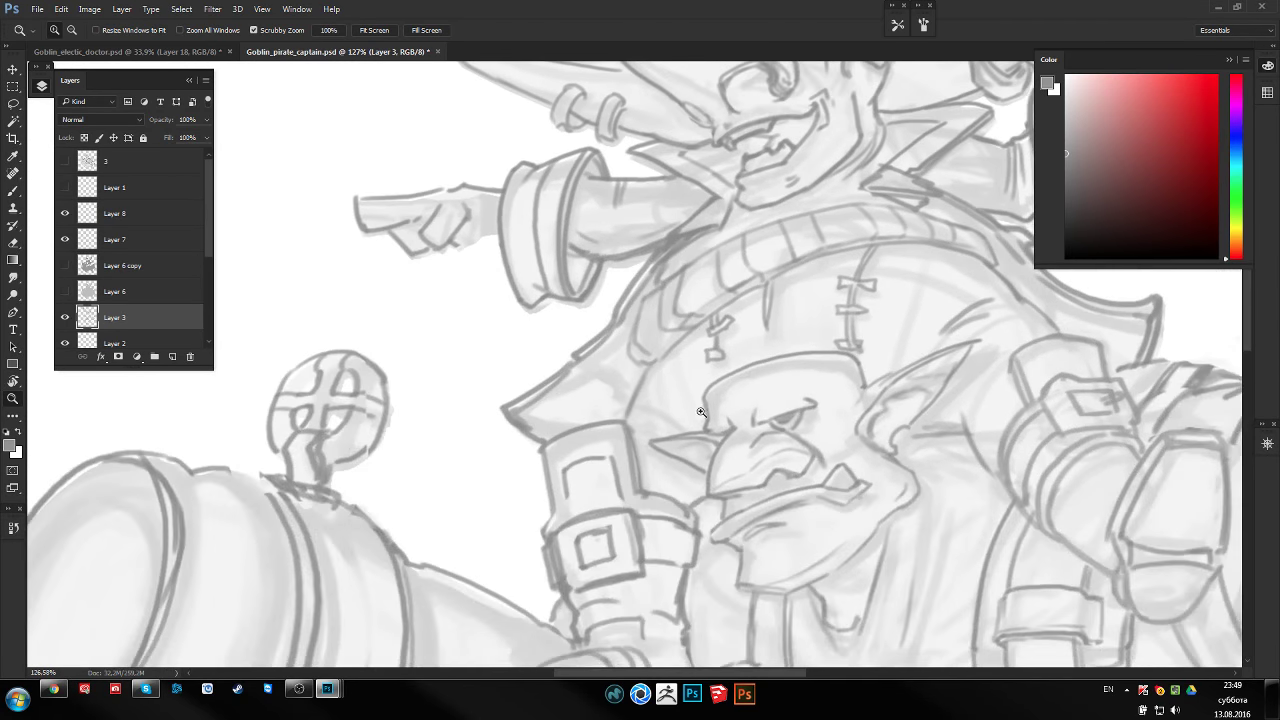
pyautogui.scroll(-2, 649, 385)
pyautogui.press('e')
pyautogui.moveTo(655, 420); pyautogui.dragTo(660, 530)
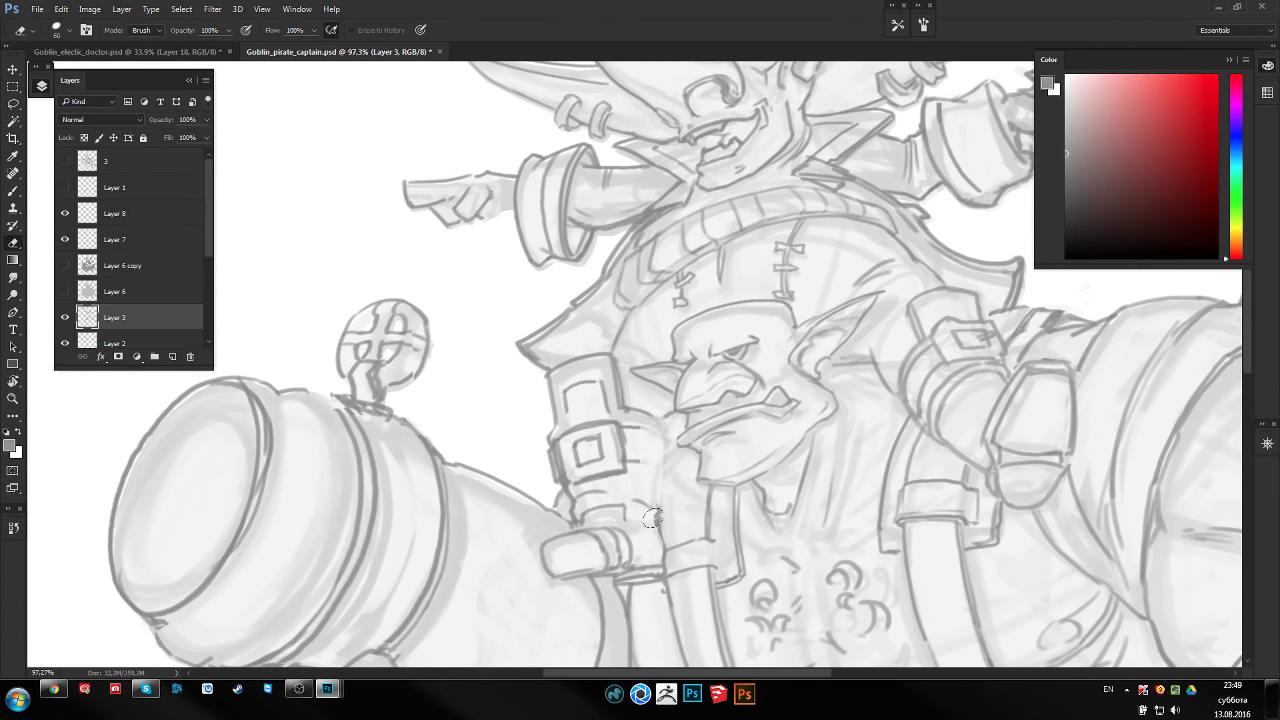
pyautogui.moveTo(630, 370); pyautogui.dragTo(615, 470)
pyautogui.moveTo(590, 420); pyautogui.dragTo(560, 550)
# Redraw the strap outline with band and side lines, then zoom out to the whole pirate
pyautogui.moveTo(607, 427); pyautogui.dragTo(571, 451)
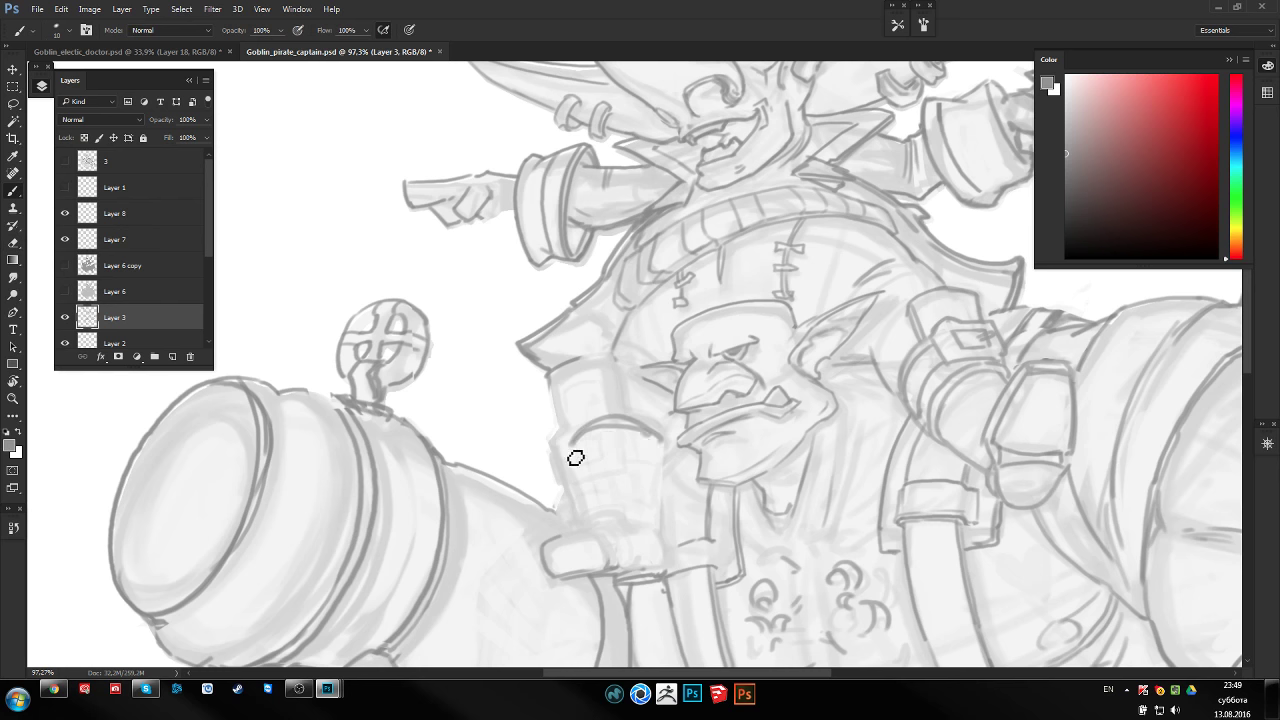
pyautogui.moveTo(660, 440); pyautogui.dragTo(566, 455)
pyautogui.moveTo(608, 360)
pyautogui.mouseDown()
pyautogui.moveTo(588, 463)
pyautogui.moveTo(663, 480)
pyautogui.moveTo(603, 491)
pyautogui.moveTo(609, 537)
pyautogui.mouseUp()
pyautogui.moveTo(632, 475); pyautogui.dragTo(636, 530)
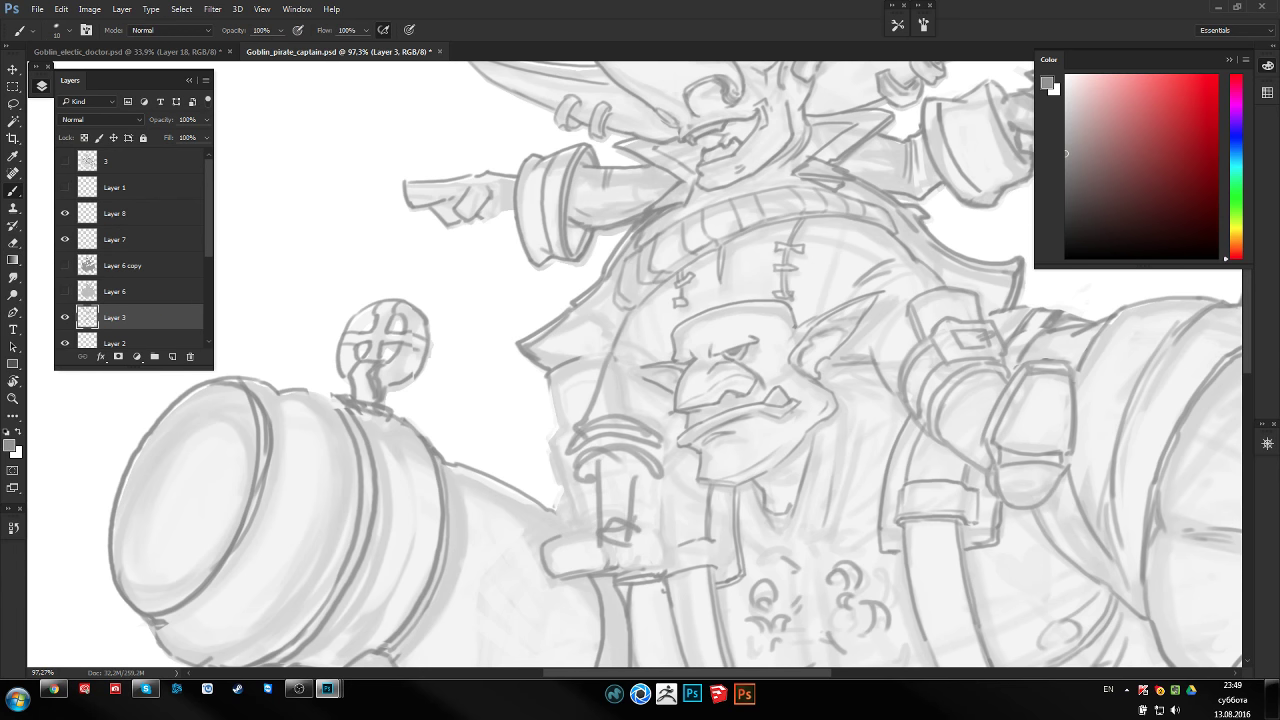
pyautogui.hotkey('ctrl', '-')
pyautogui.hotkey('ctrl', '-')
pyautogui.moveTo(663, 474); pyautogui.dragTo(656, 250)
pyautogui.scroll(-3, 680, 450)
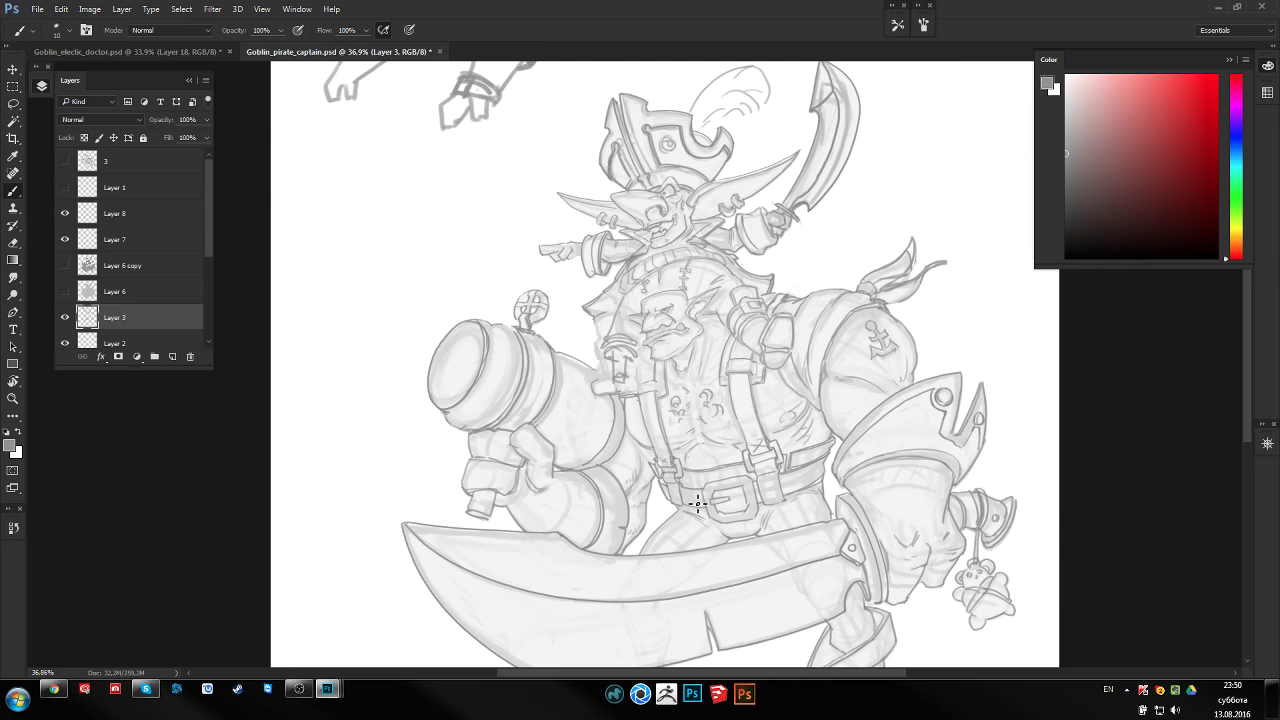
# Enlarge the brush and sketch a small cylinder thumbnail in the top-left margin
pyautogui.press('z')
pyautogui.moveTo(697, 503); pyautogui.dragTo(559, 268)
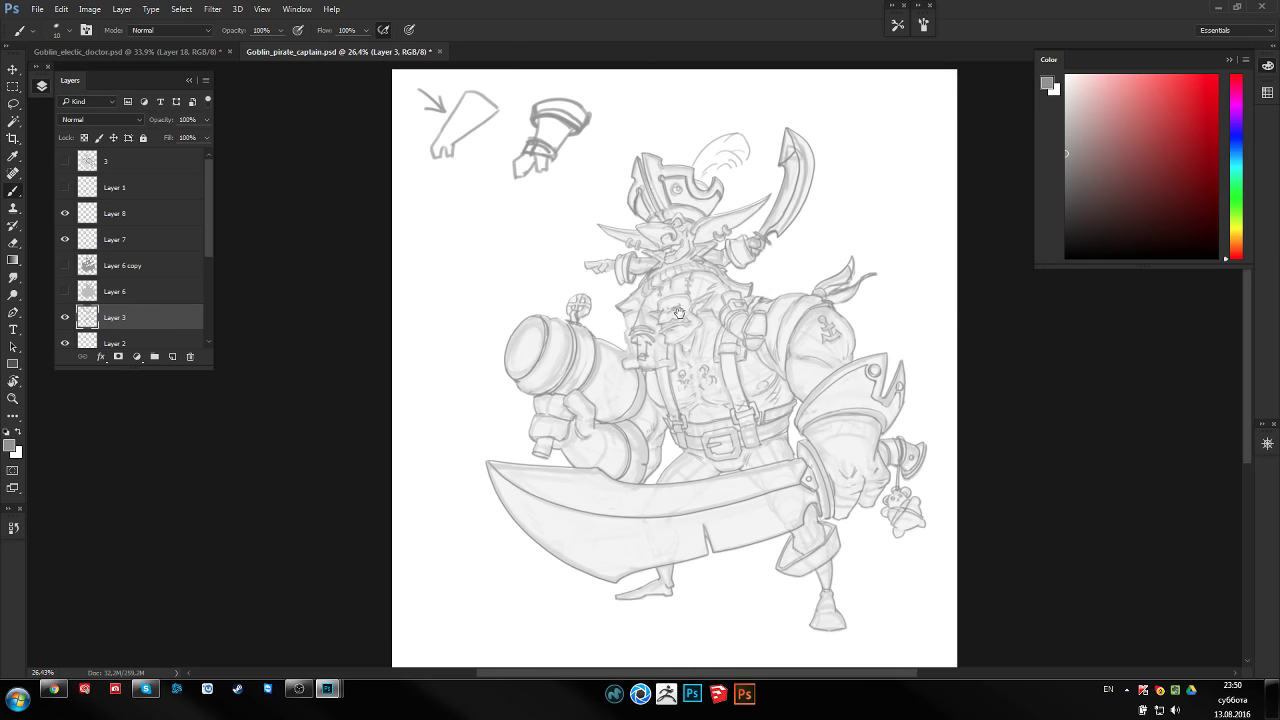
pyautogui.press('b')
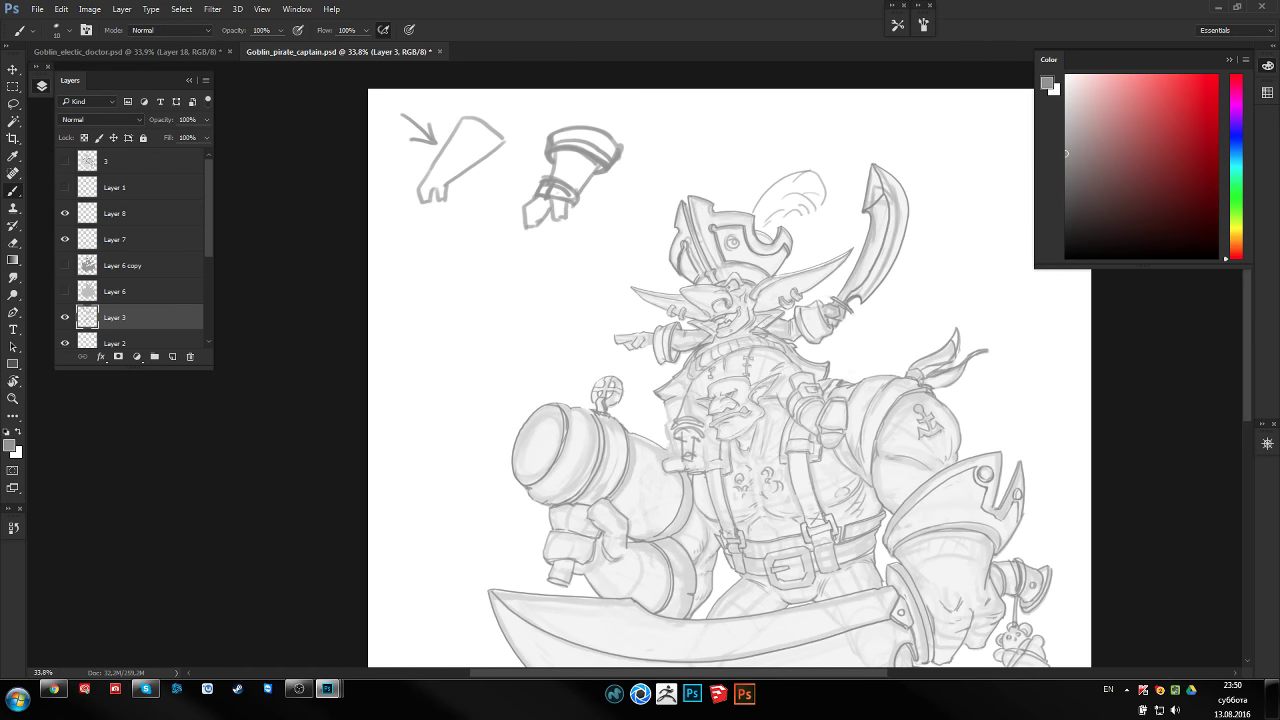
pyautogui.press(']')
pyautogui.moveTo(405, 285)
pyautogui.mouseDown()
pyautogui.moveTo(395, 318)
pyautogui.moveTo(432, 262)
pyautogui.mouseUp()
pyautogui.moveTo(405, 318); pyautogui.dragTo(437, 300)
pyautogui.moveTo(430, 262)
pyautogui.mouseDown()
pyautogui.moveTo(452, 280)
pyautogui.moveTo(450, 298)
pyautogui.moveTo(444, 244)
pyautogui.moveTo(464, 296)
pyautogui.moveTo(447, 277)
pyautogui.moveTo(445, 305)
pyautogui.moveTo(425, 312)
pyautogui.moveTo(378, 300)
pyautogui.moveTo(404, 328)
pyautogui.moveTo(478, 300)
pyautogui.mouseUp()
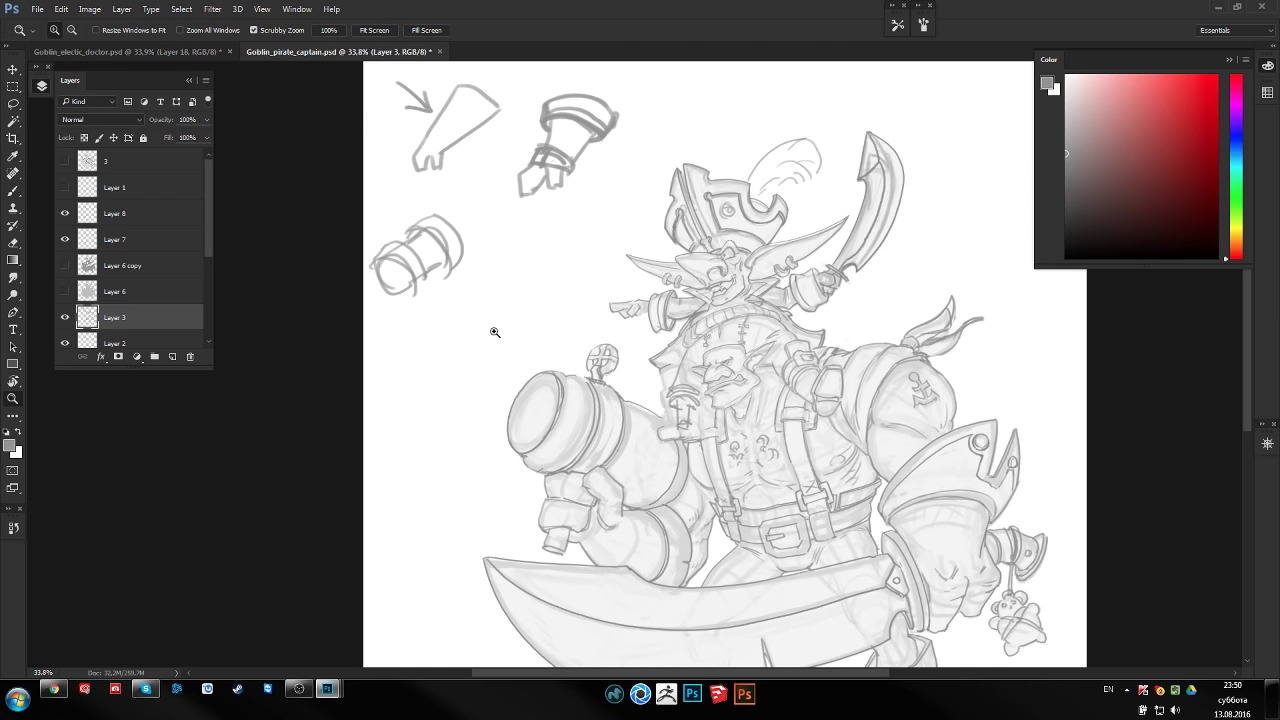
# Zoom and pan around the pirate from belt to chest to legs
pyautogui.scroll(-1, 836, 302)
pyautogui.moveTo(824, 348)
pyautogui.mouseDown()
pyautogui.moveTo(838, 366)
pyautogui.moveTo(769, 376)
pyautogui.mouseUp()
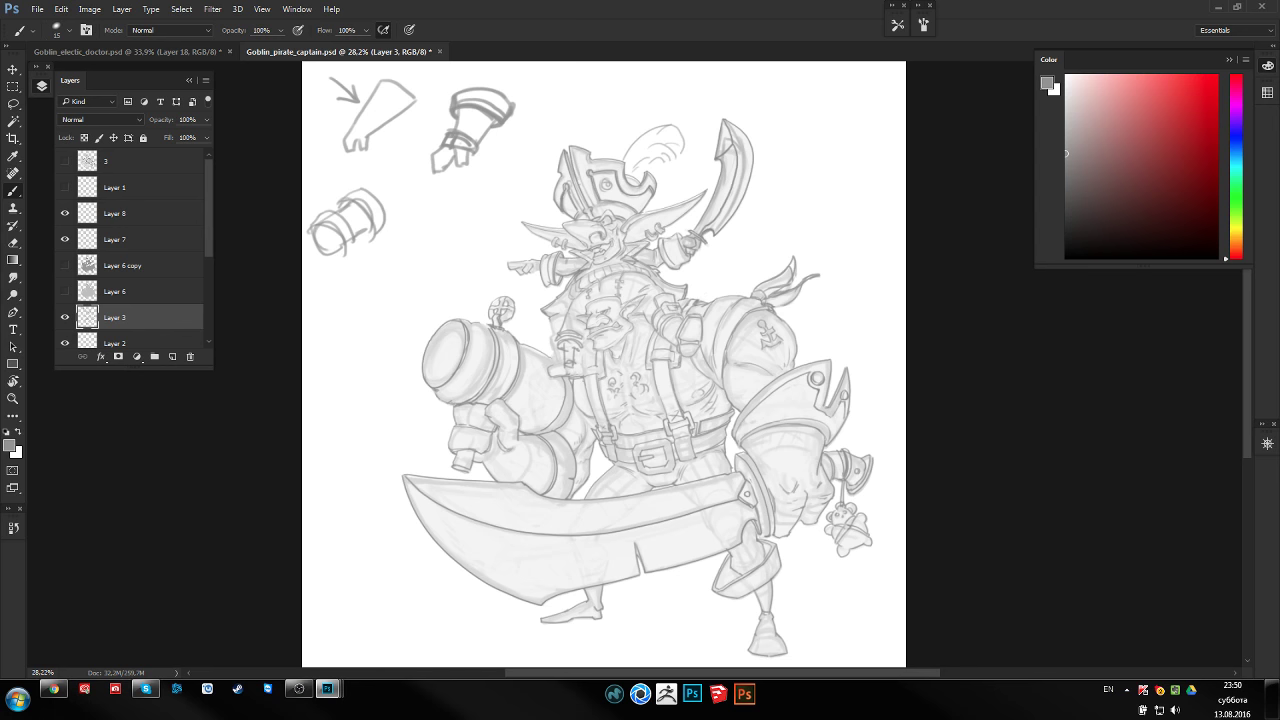
pyautogui.moveTo(795, 451); pyautogui.dragTo(788, 471)
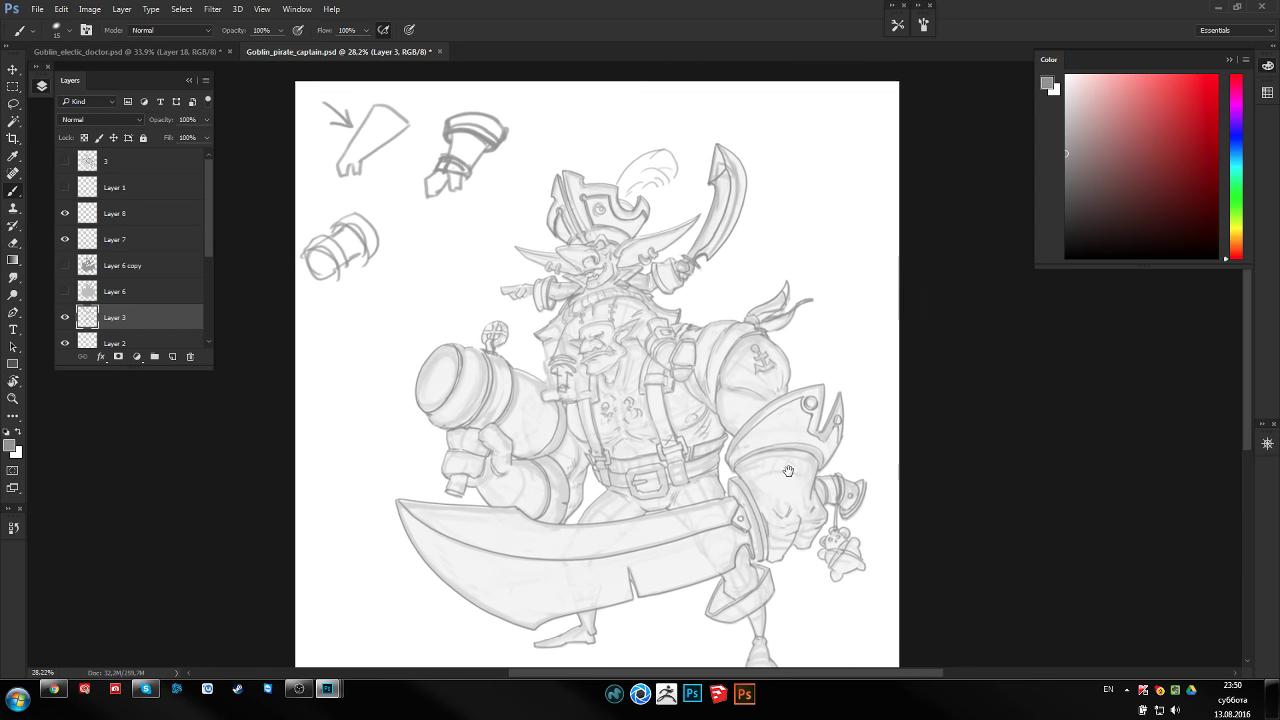
pyautogui.moveTo(690, 520); pyautogui.dragTo(726, 421)
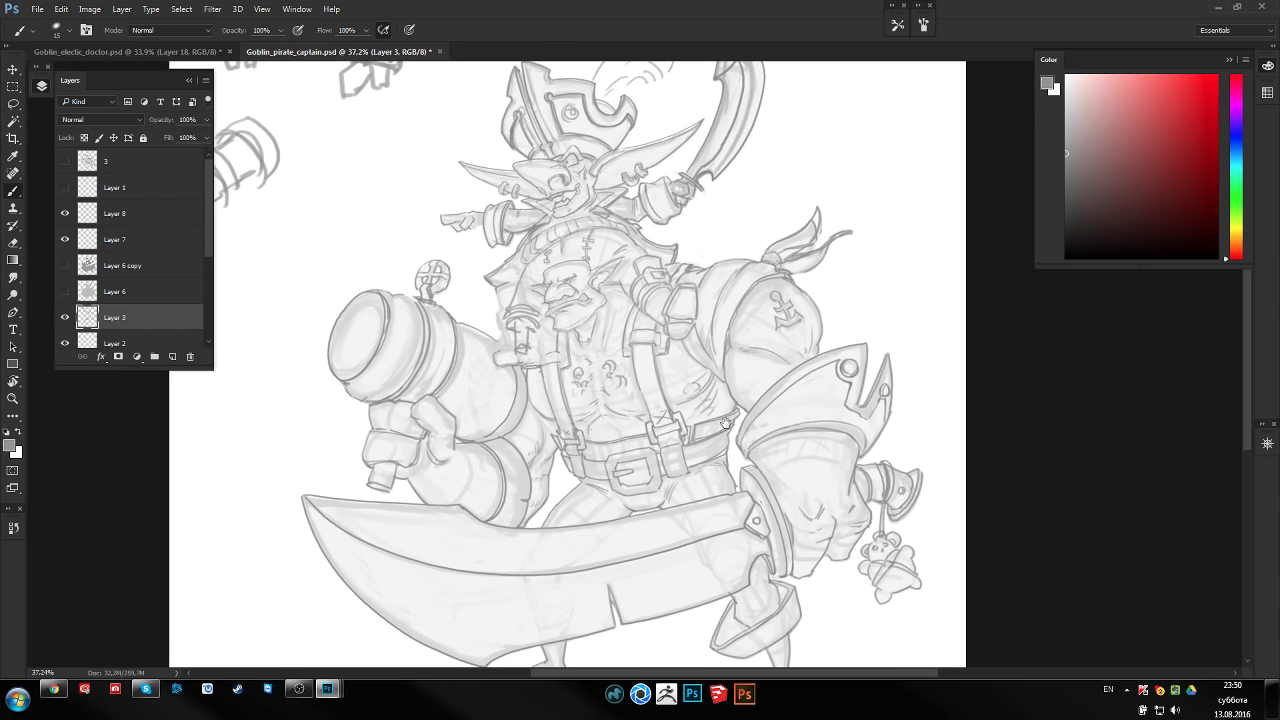
pyautogui.moveTo(671, 343); pyautogui.dragTo(685, 413)
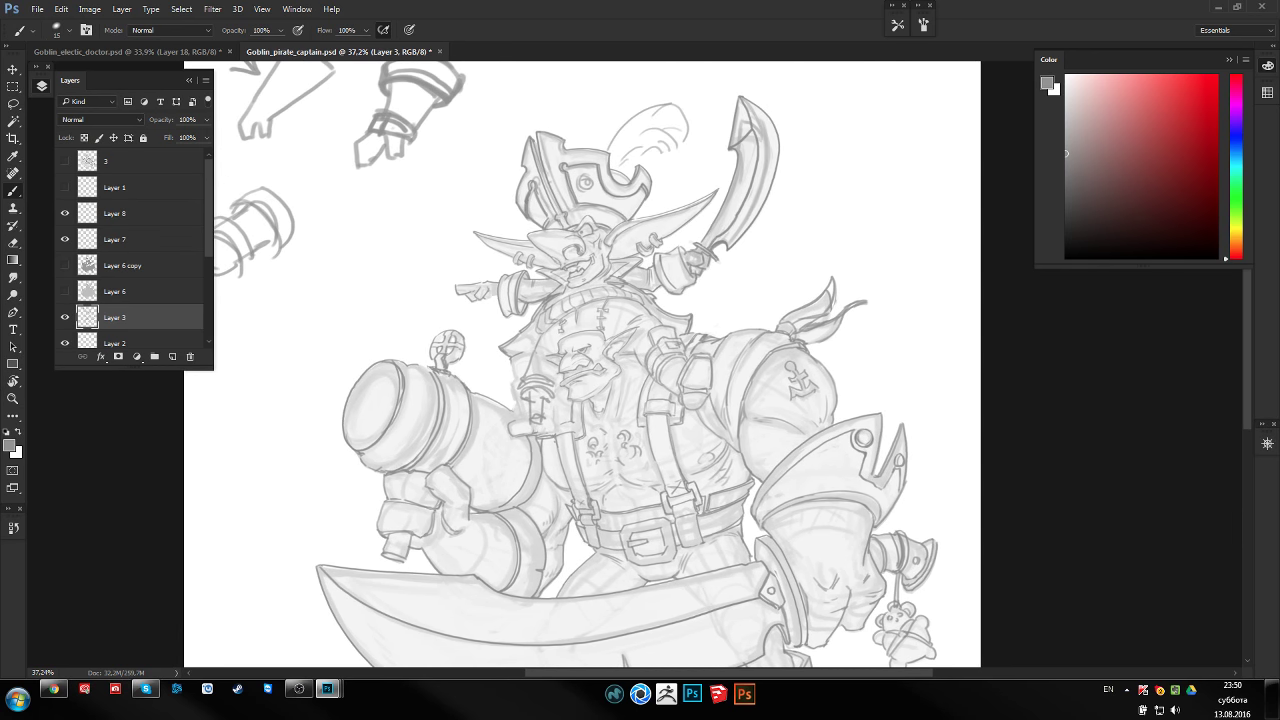
pyautogui.moveTo(641, 460); pyautogui.dragTo(650, 393)
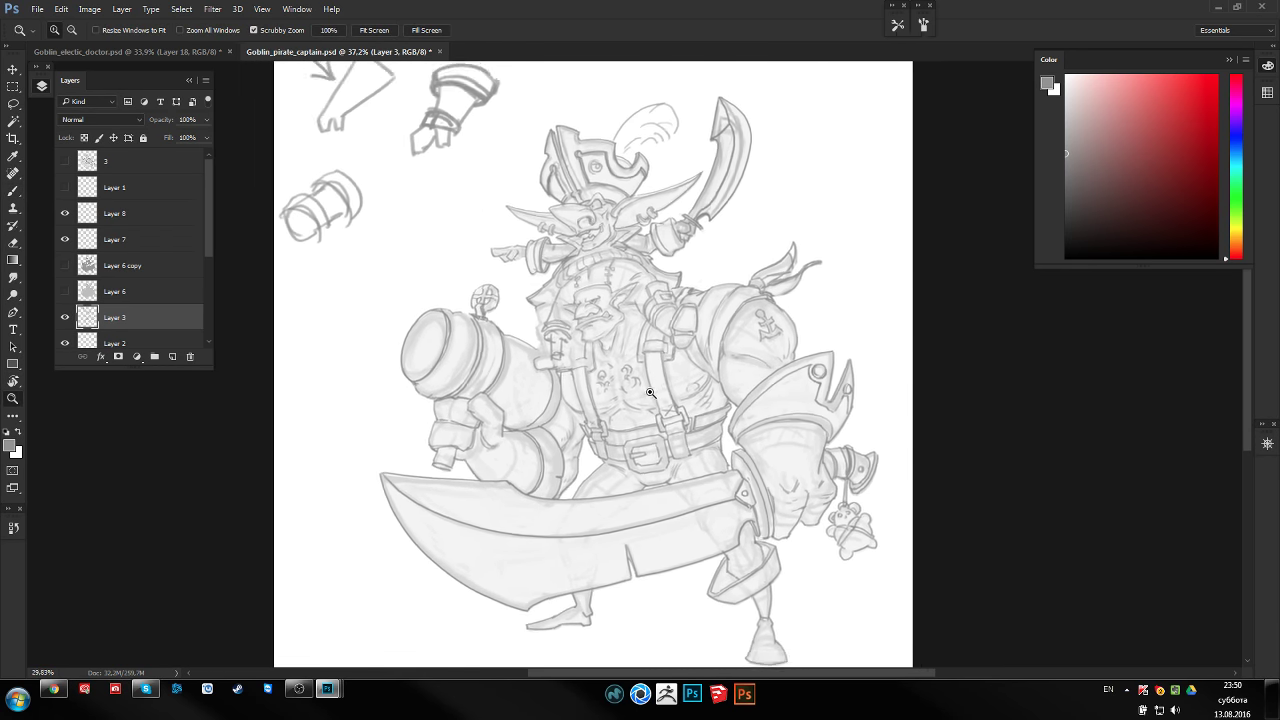
pyautogui.click(650, 393)
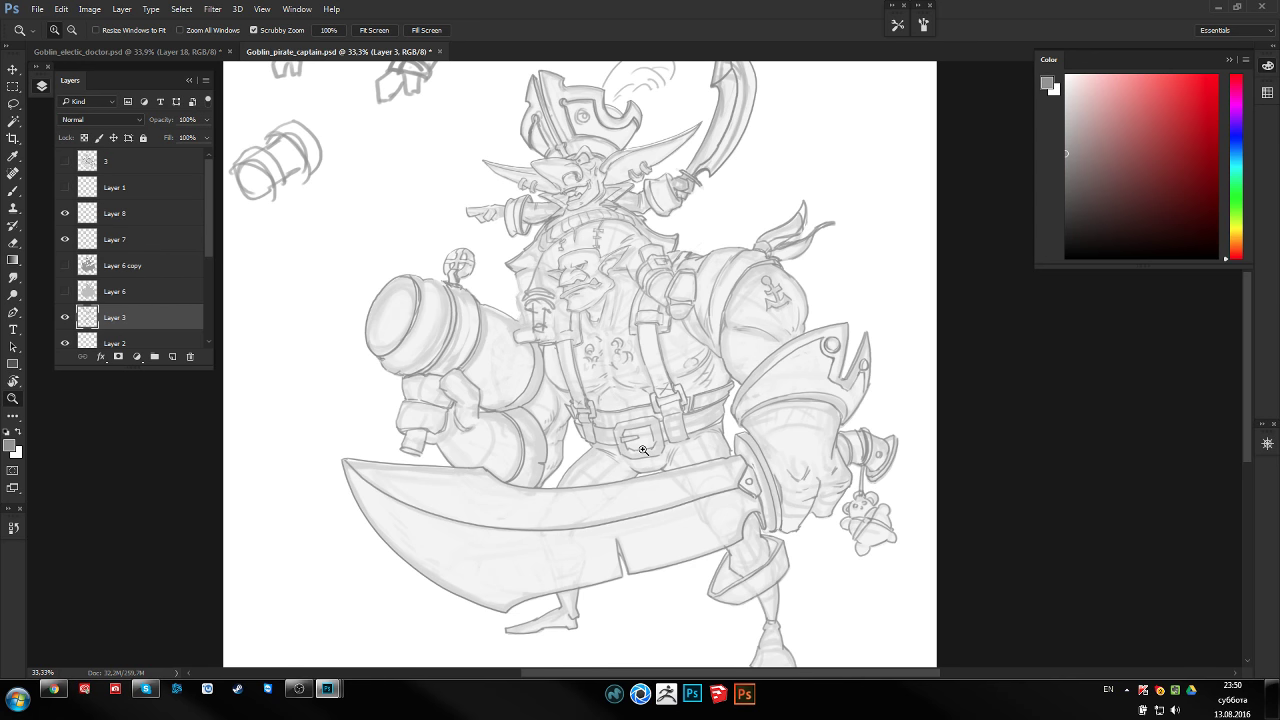
pyautogui.moveTo(643, 450)
pyautogui.mouseDown()
pyautogui.moveTo(493, 370)
pyautogui.moveTo(493, 305)
pyautogui.mouseUp()
pyautogui.press('b')
pyautogui.click(1216, 83)
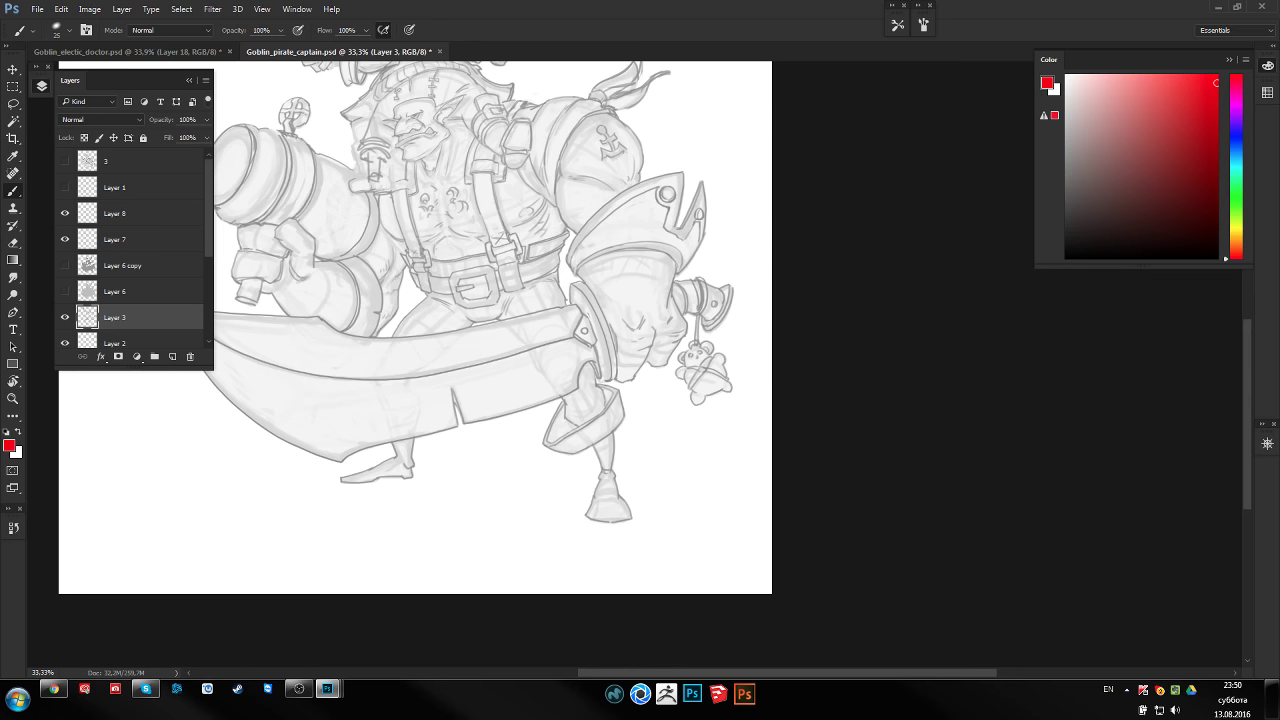
pyautogui.moveTo(558, 389); pyautogui.dragTo(598, 487)
pyautogui.moveTo(596, 365); pyautogui.dragTo(613, 488)
pyautogui.moveTo(479, 546); pyautogui.dragTo(503, 530)
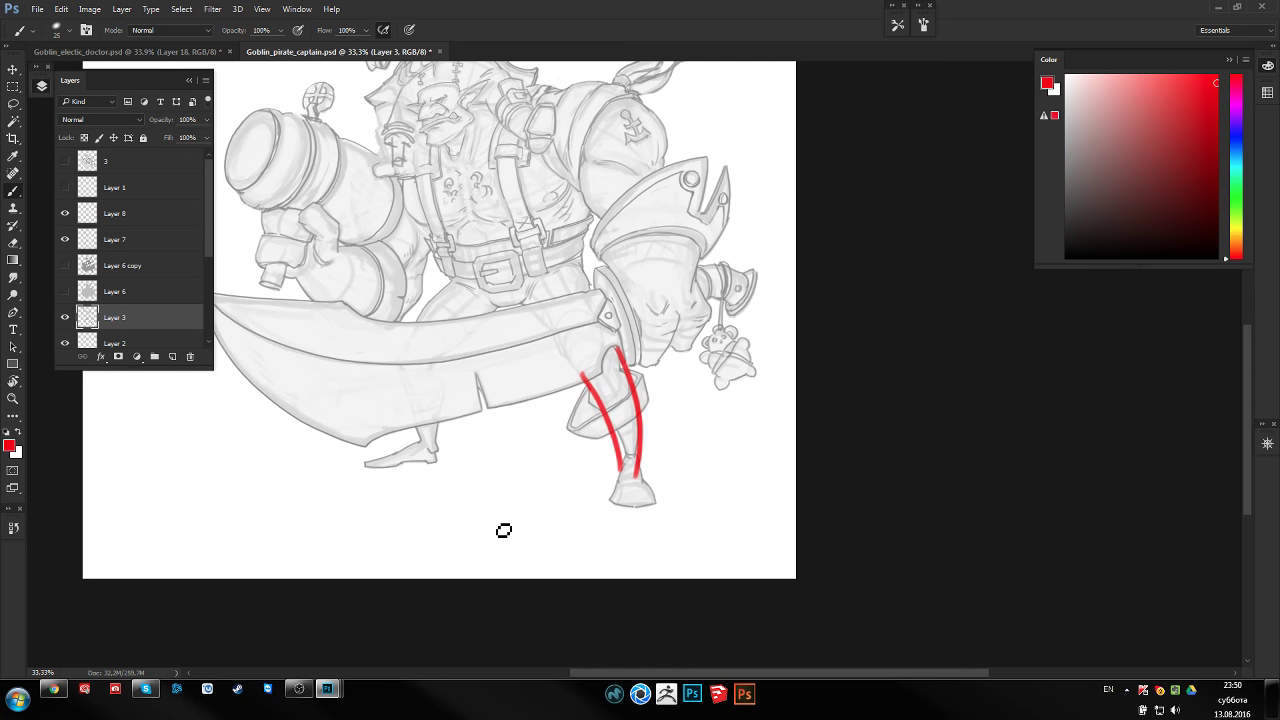
pyautogui.moveTo(583, 378); pyautogui.dragTo(610, 447)
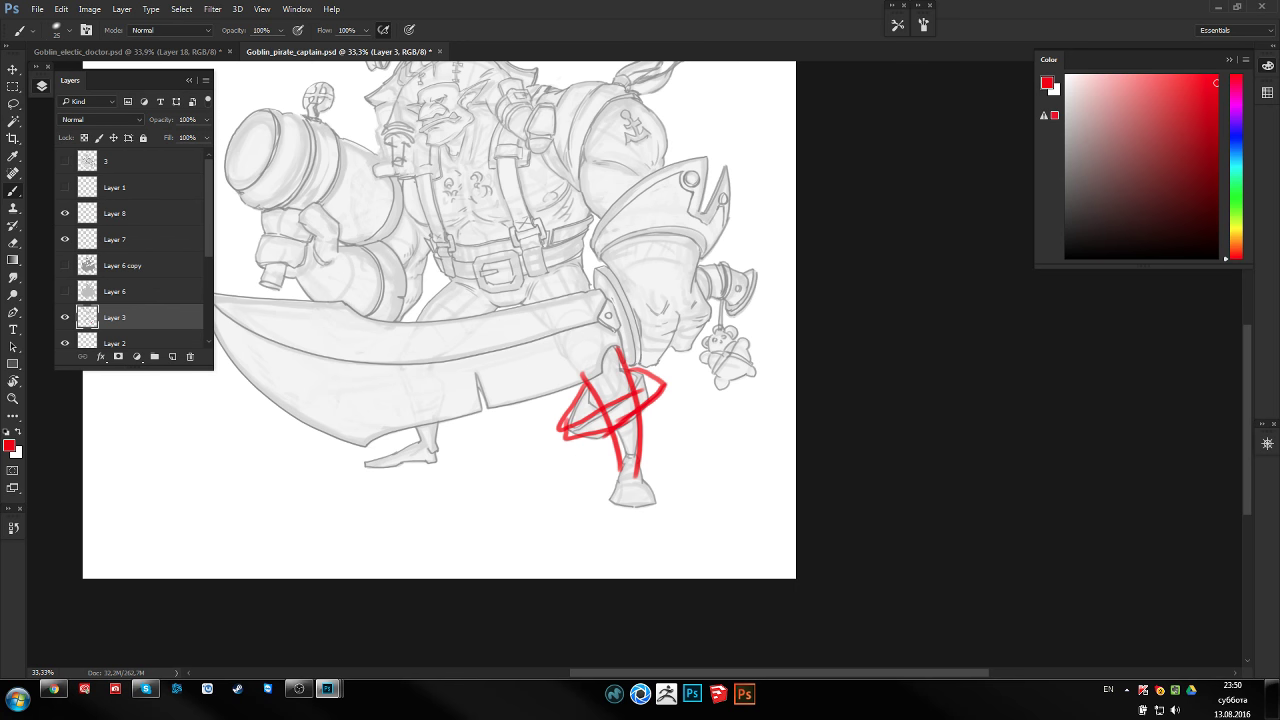
pyautogui.hotkey('ctrl', 'z')
pyautogui.hotkey('ctrl', 'z')
pyautogui.moveTo(612, 398); pyautogui.dragTo(600, 446)
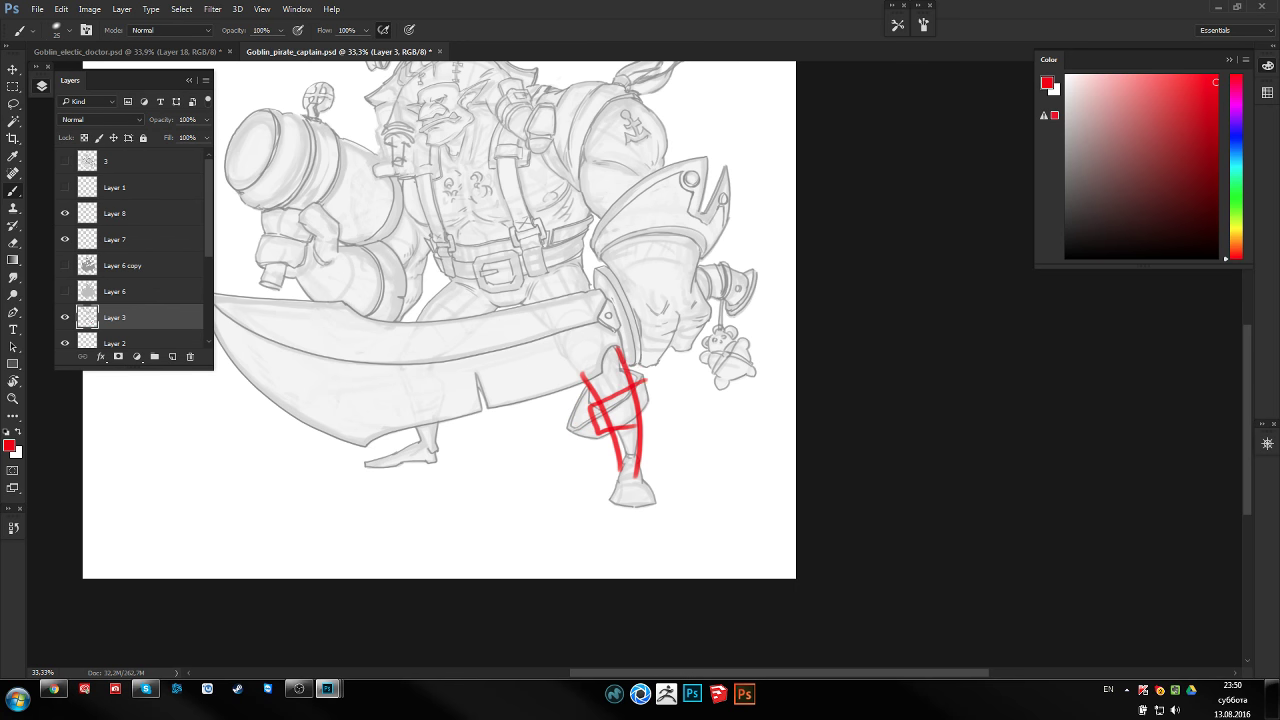
pyautogui.moveTo(642, 382)
pyautogui.mouseDown()
pyautogui.moveTo(606, 440)
pyautogui.moveTo(624, 398)
pyautogui.moveTo(617, 443)
pyautogui.moveTo(666, 417)
pyautogui.moveTo(654, 389)
pyautogui.moveTo(670, 404)
pyautogui.moveTo(662, 420)
pyautogui.moveTo(582, 378)
pyautogui.mouseUp()
pyautogui.hotkey('ctrl', 'alt', 'z')
pyautogui.hotkey('ctrl', 'alt', 'z')
pyautogui.hotkey('ctrl', 'alt', 'z')
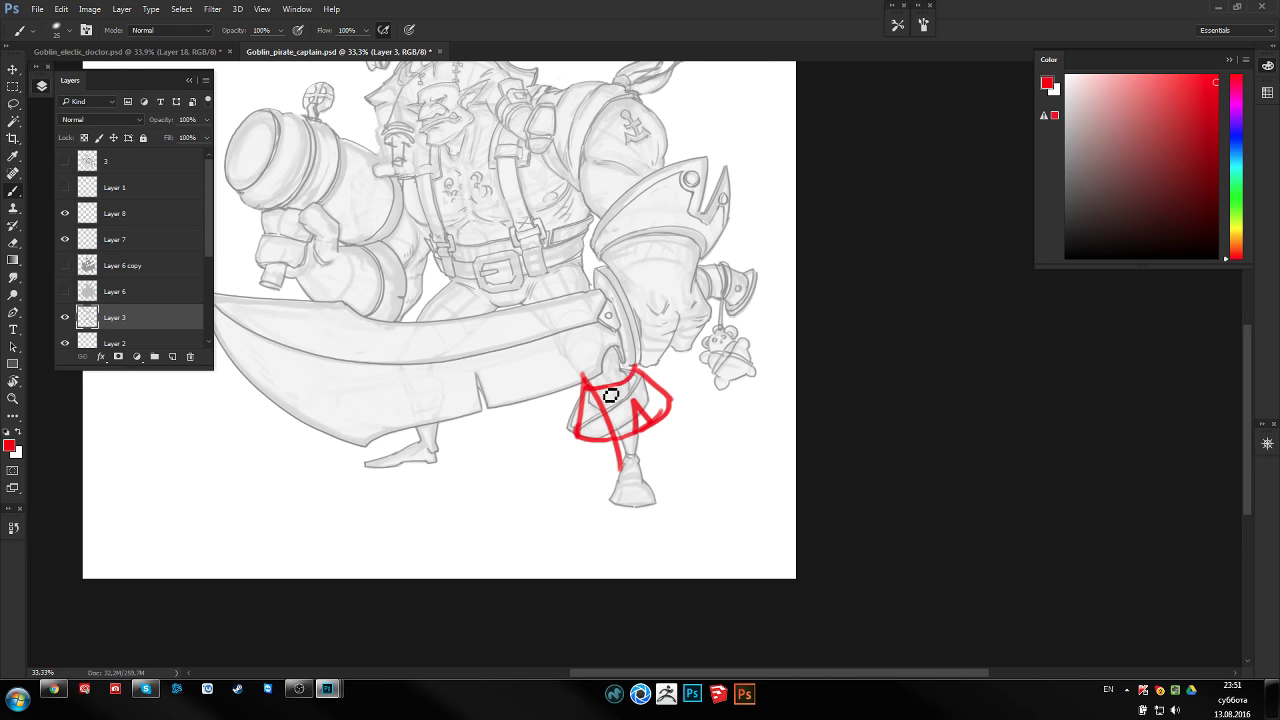
pyautogui.moveTo(576, 436); pyautogui.dragTo(628, 480)
pyautogui.moveTo(640, 437)
pyautogui.mouseDown()
pyautogui.moveTo(646, 477)
pyautogui.moveTo(612, 505)
pyautogui.moveTo(654, 503)
pyautogui.mouseUp()
pyautogui.moveTo(618, 418); pyautogui.dragTo(695, 461)
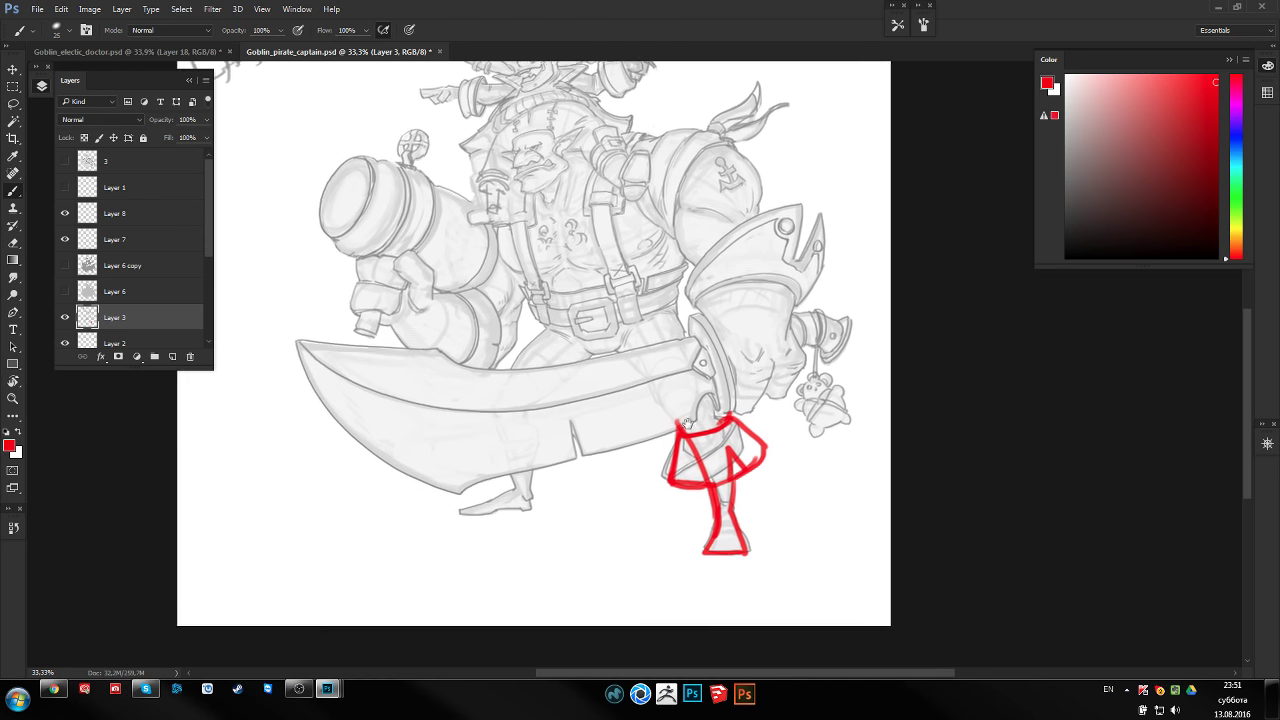
pyautogui.moveTo(613, 372)
pyautogui.mouseDown()
pyautogui.moveTo(619, 390)
pyautogui.moveTo(617, 354)
pyautogui.mouseUp()
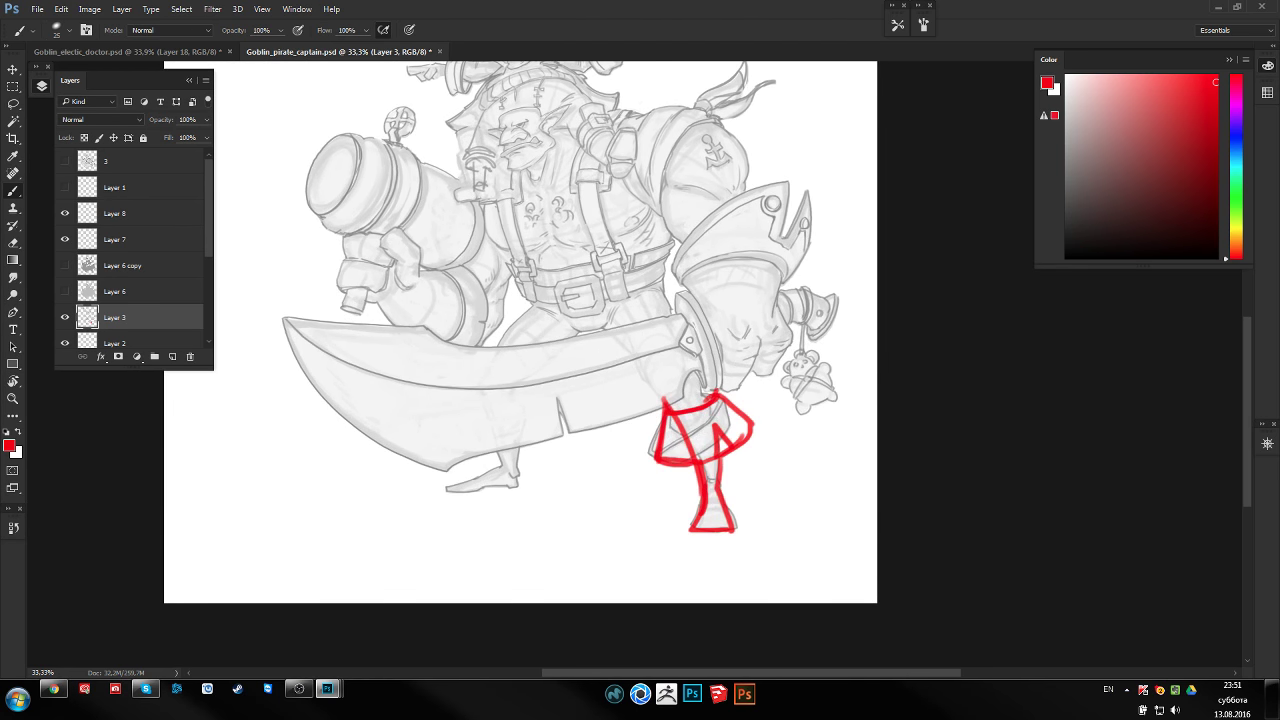
pyautogui.moveTo(284, 322)
pyautogui.mouseDown()
pyautogui.moveTo(306, 366)
pyautogui.moveTo(460, 484)
pyautogui.mouseUp()
pyautogui.hotkey('ctrl', 'z')
pyautogui.moveTo(286, 318); pyautogui.dragTo(402, 318)
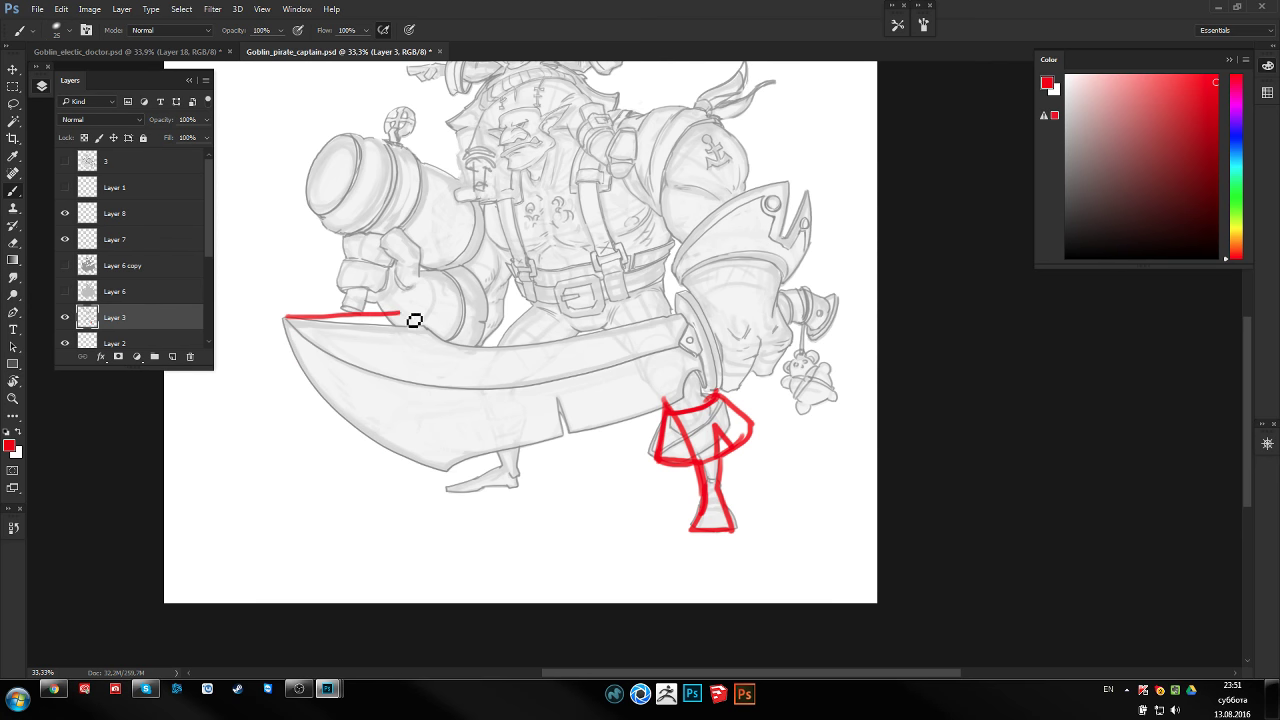
pyautogui.hotkey('ctrl', 'z')
pyautogui.press('e')
pyautogui.moveTo(712, 530)
pyautogui.mouseDown()
pyautogui.moveTo(700, 400)
pyautogui.moveTo(740, 440)
pyautogui.moveTo(737, 428)
pyautogui.mouseUp()
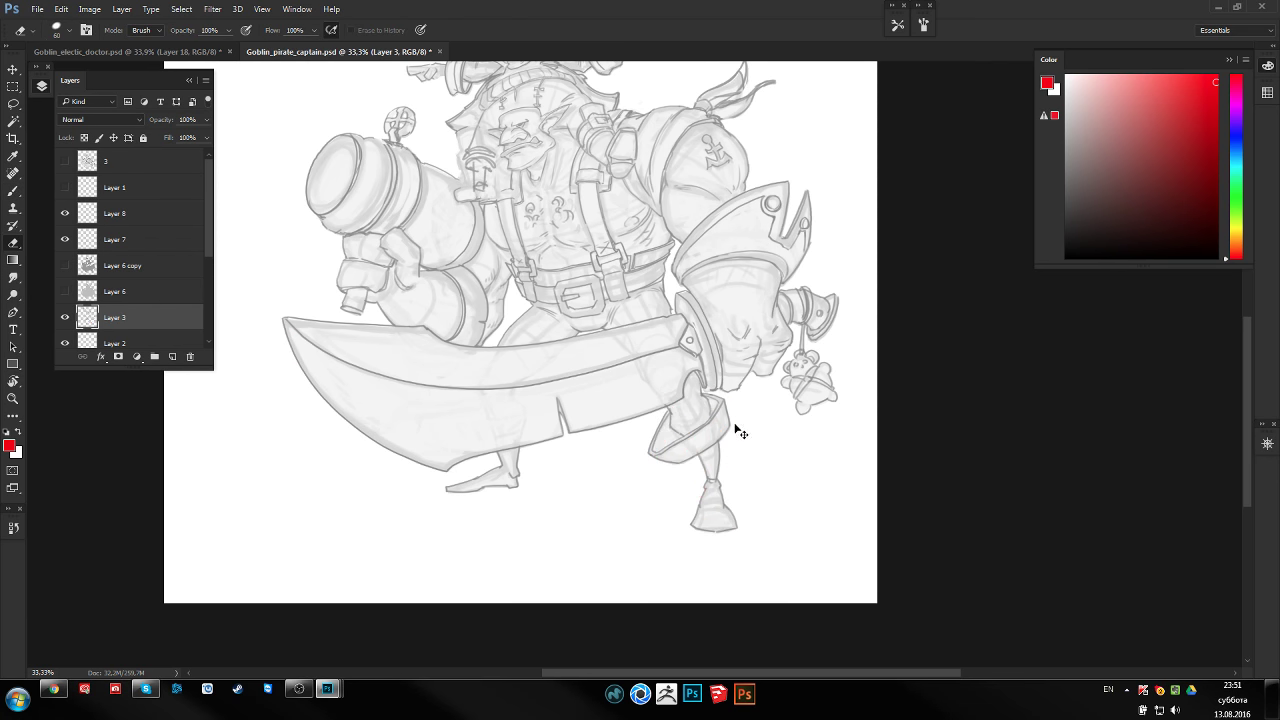
# Swap to white with a larger brush and paint a soft stroke near the sword guard
pyautogui.press('b')
pyautogui.press('x')
pyautogui.press(']')
pyautogui.press(']')
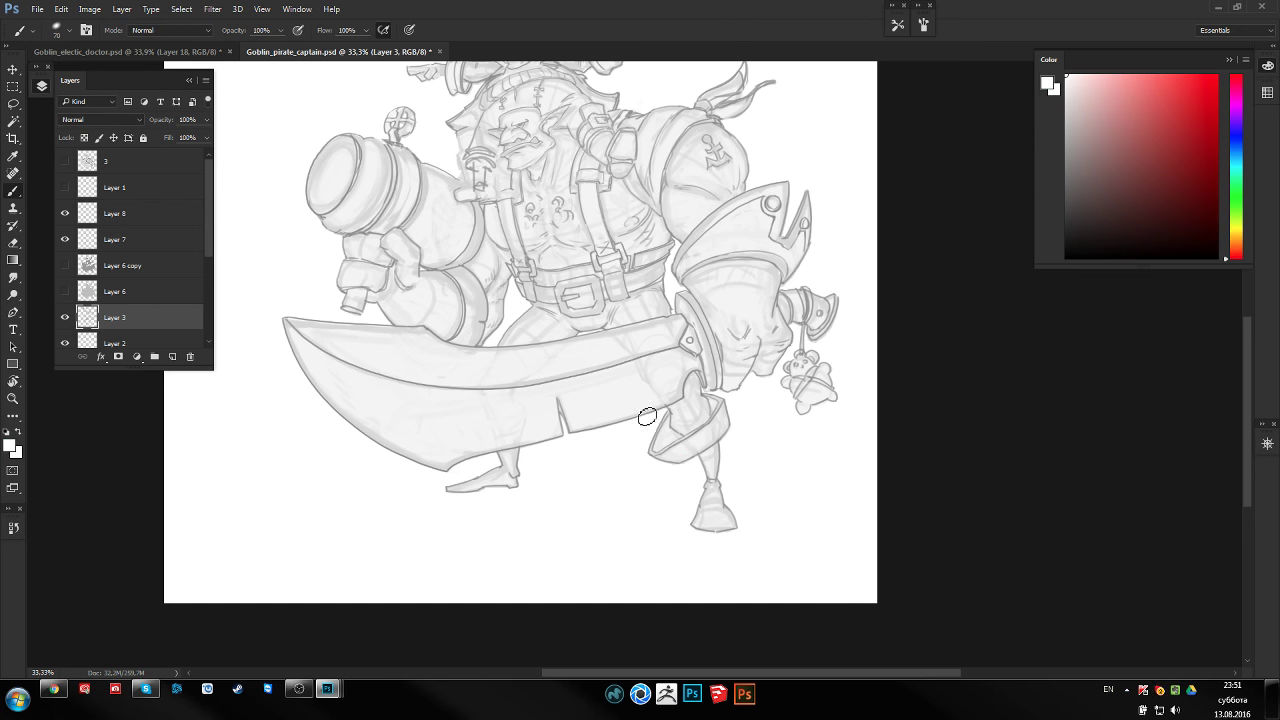
pyautogui.moveTo(640, 405)
pyautogui.mouseDown()
pyautogui.moveTo(615, 415)
pyautogui.moveTo(717, 395)
pyautogui.mouseUp()
# With dark grey and a smaller brush, paint a line along the cutlass blade's lower edge
pyautogui.click(1068, 219)
pyautogui.press('[')
pyautogui.press('[')
pyautogui.press('[')
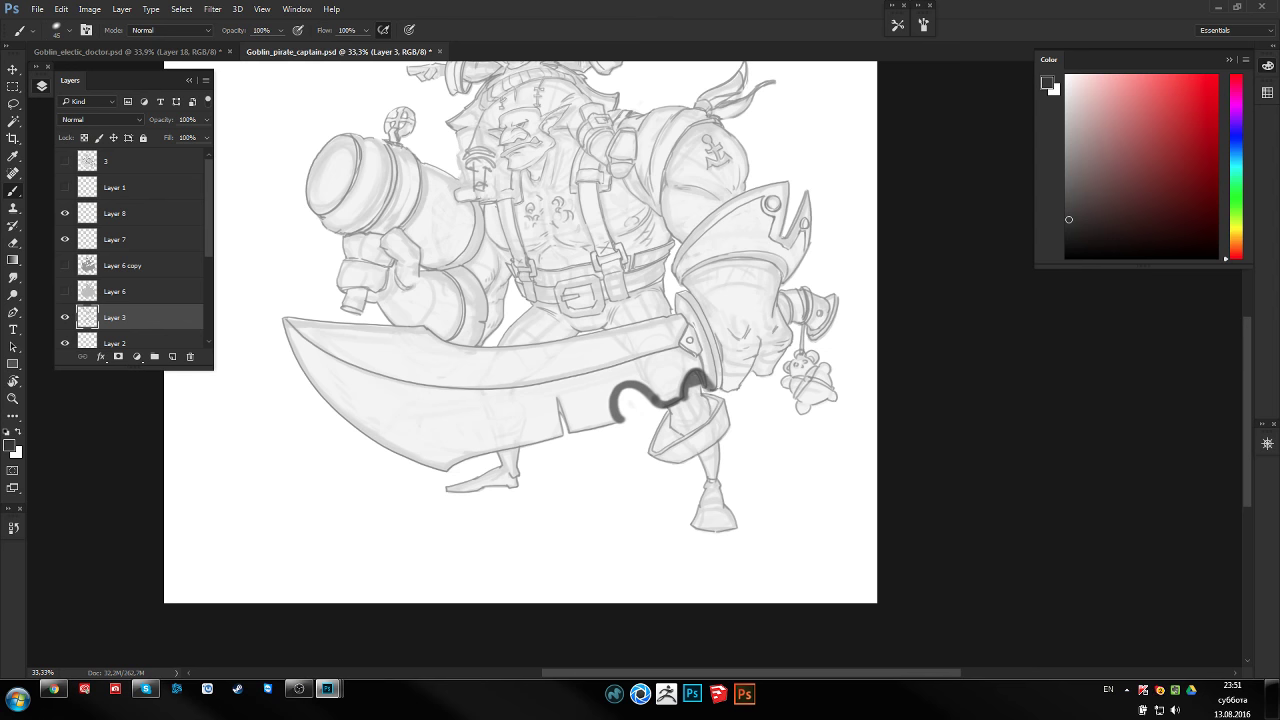
pyautogui.moveTo(620, 424)
pyautogui.mouseDown()
pyautogui.moveTo(558, 437)
pyautogui.moveTo(556, 400)
pyautogui.mouseUp()
pyautogui.moveTo(451, 480); pyautogui.dragTo(570, 437)
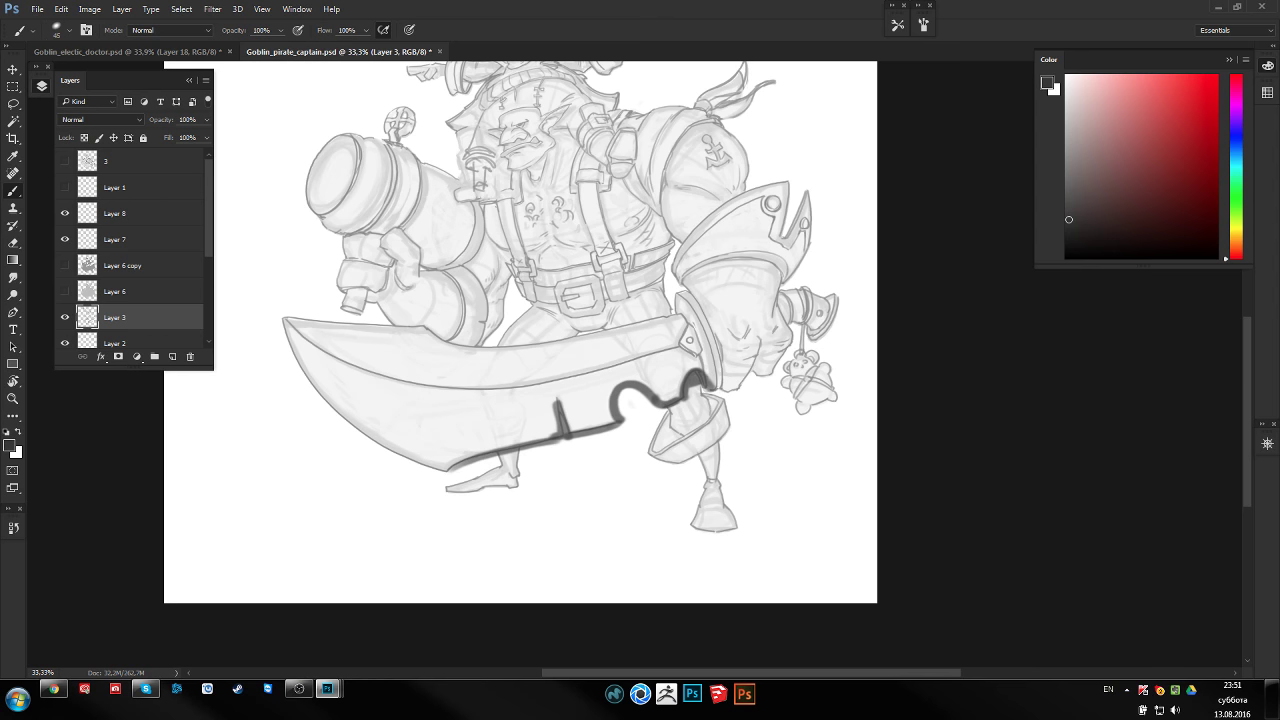
pyautogui.moveTo(298, 356); pyautogui.dragTo(440, 478)
pyautogui.moveTo(609, 312)
pyautogui.mouseDown()
pyautogui.moveTo(600, 367)
pyautogui.moveTo(731, 400)
pyautogui.moveTo(737, 426)
pyautogui.mouseUp()
pyautogui.keyDown('alt'); pyautogui.click(600, 367); pyautogui.keyUp('alt')
pyautogui.click(590, 360)
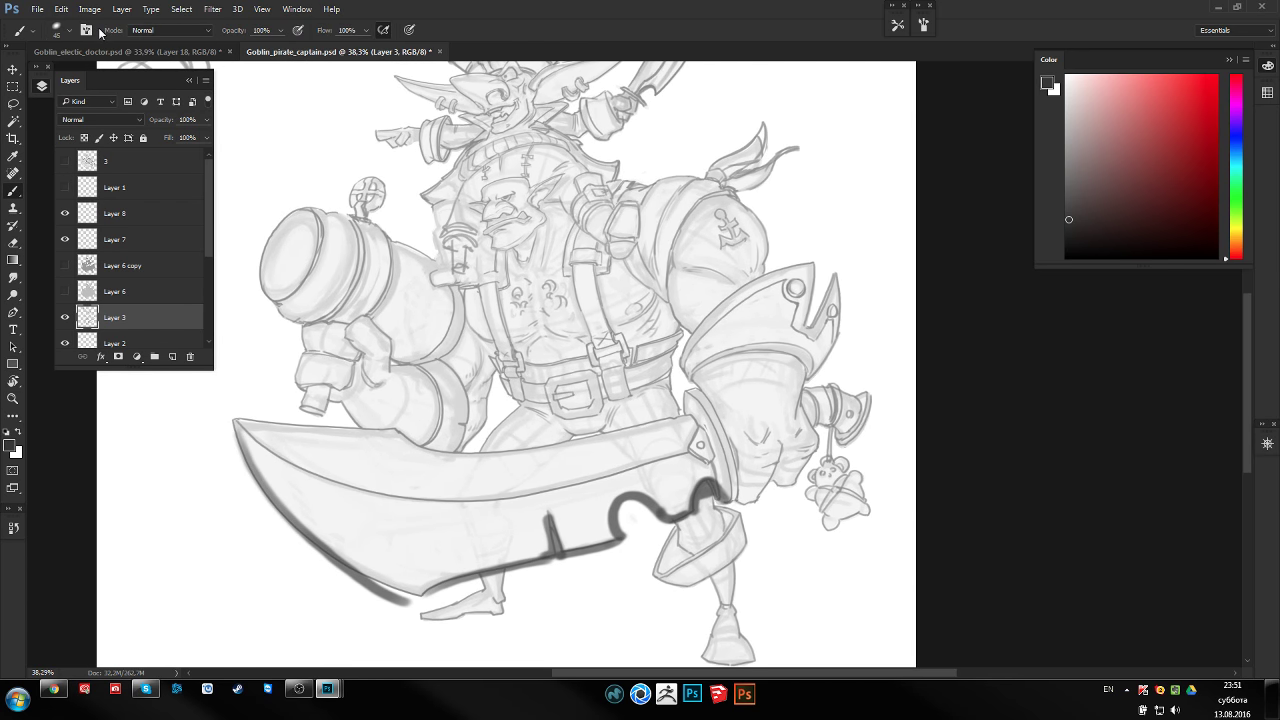
# Open goblin_flibustier.jpg from the Start menu and move its viewer window up and left
pyautogui.click(18, 699)
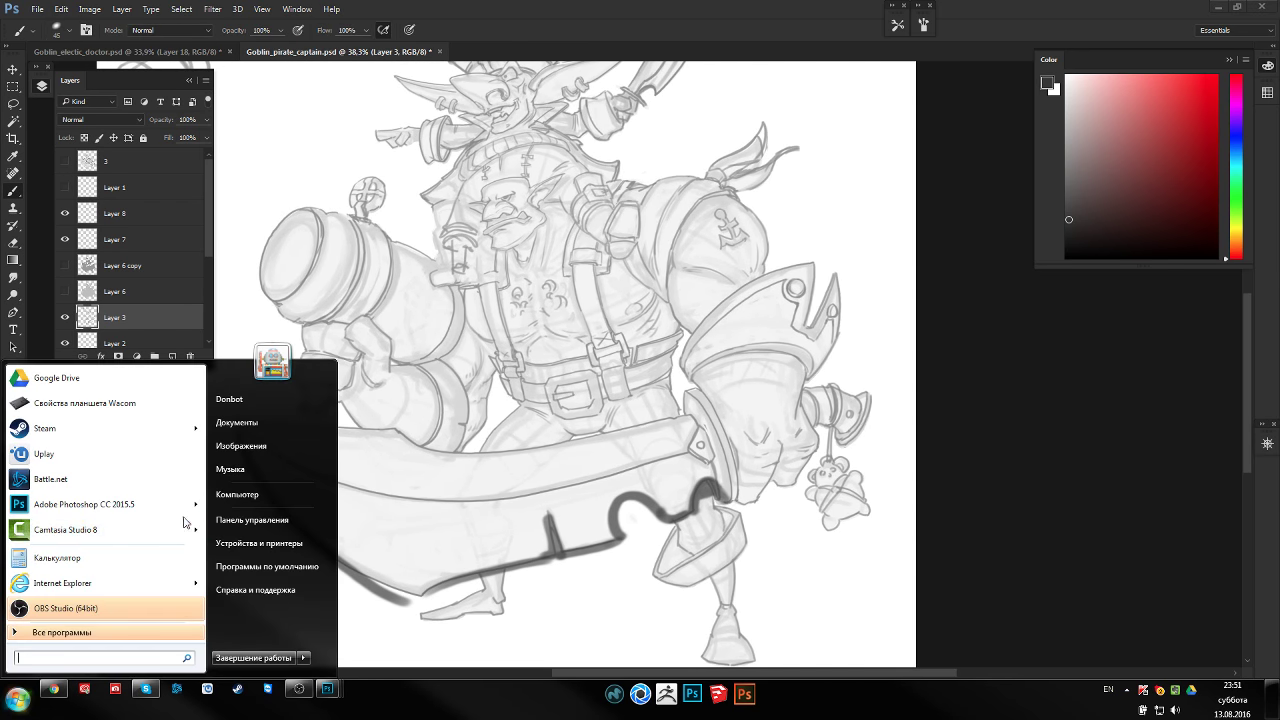
pyautogui.press('Escape')
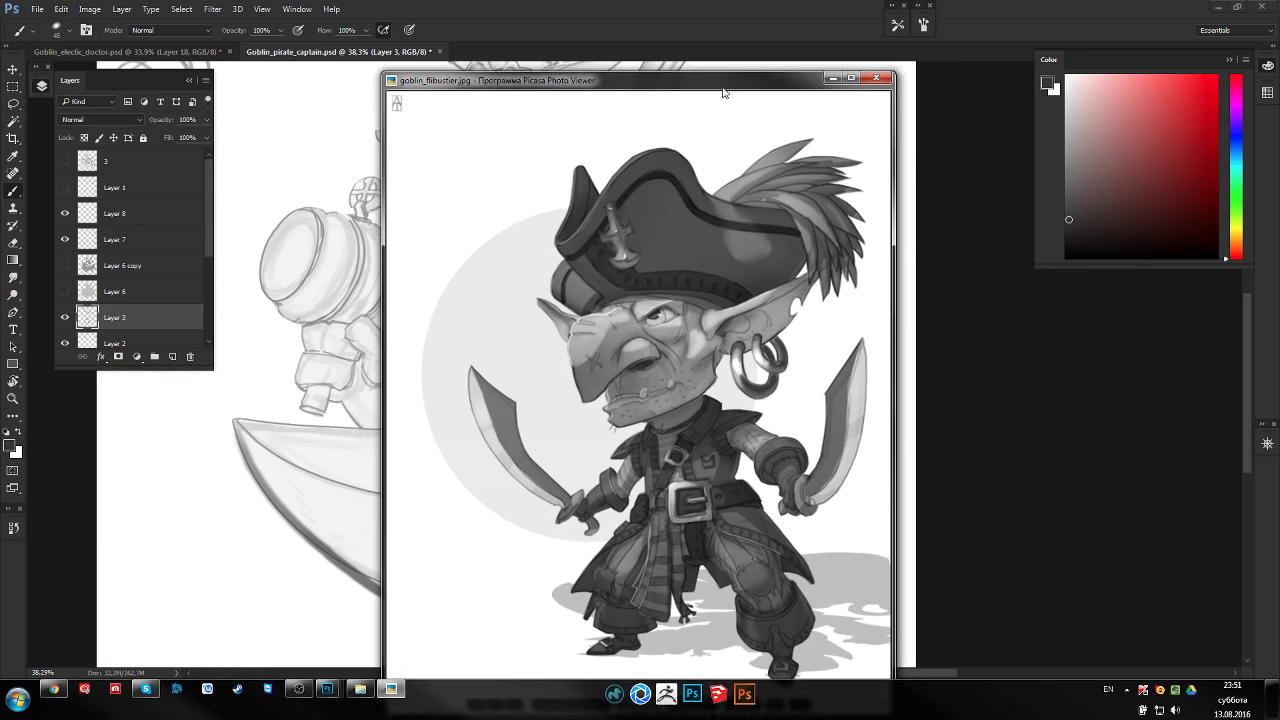
pyautogui.moveTo(720, 91); pyautogui.dragTo(651, 46)
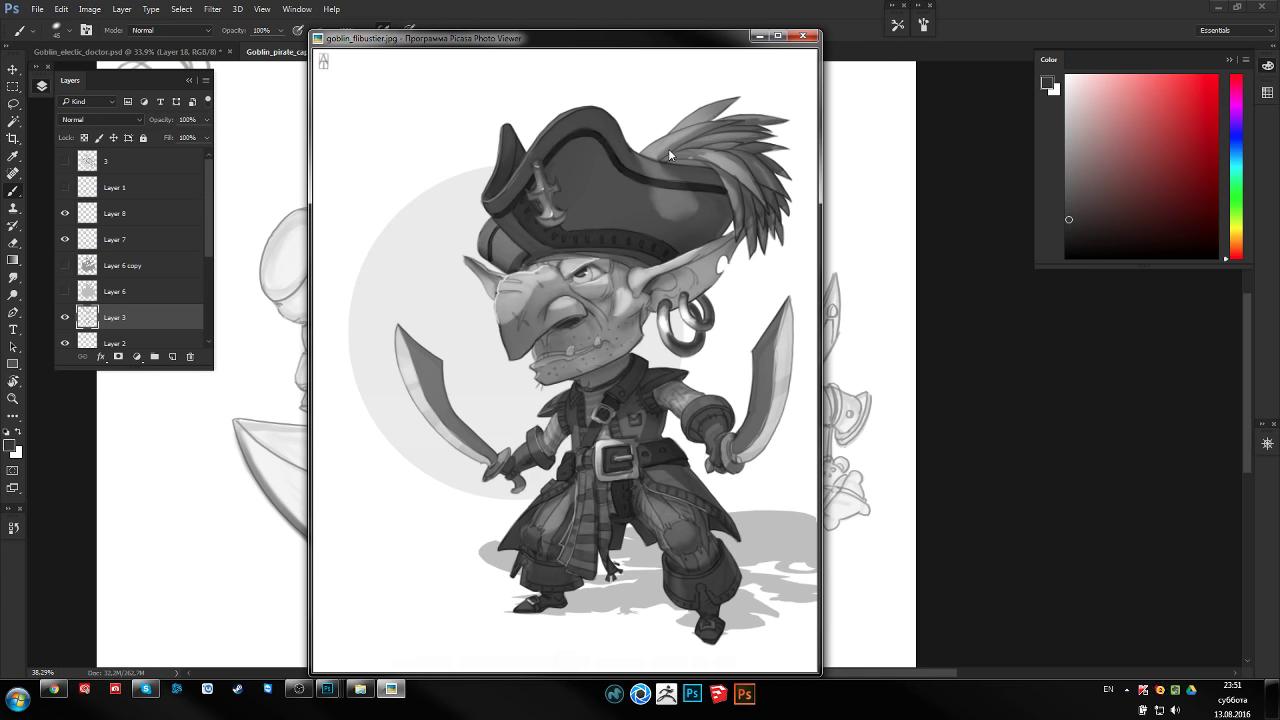
# Shift the Picasa window right, zoom into the goblin reference, then return to Photoshop
pyautogui.moveTo(661, 503); pyautogui.dragTo(693, 501)
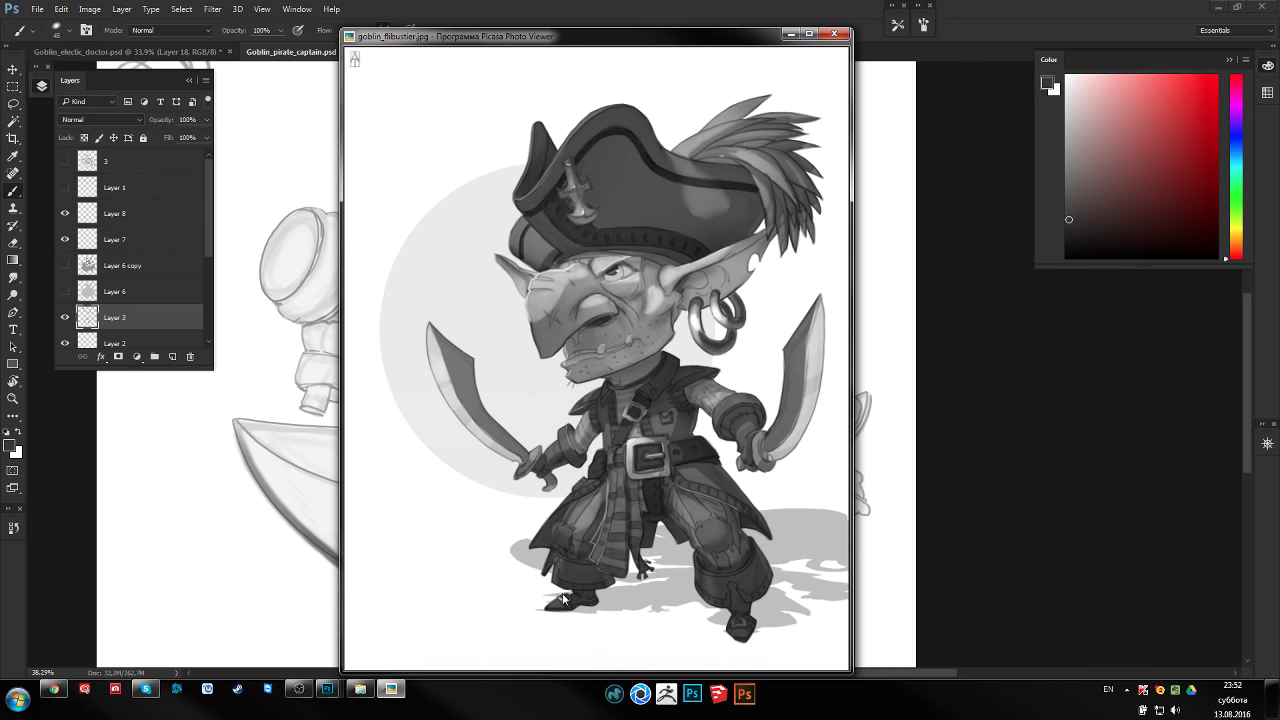
pyautogui.moveTo(596, 420)
pyautogui.moveTo(637, 323)
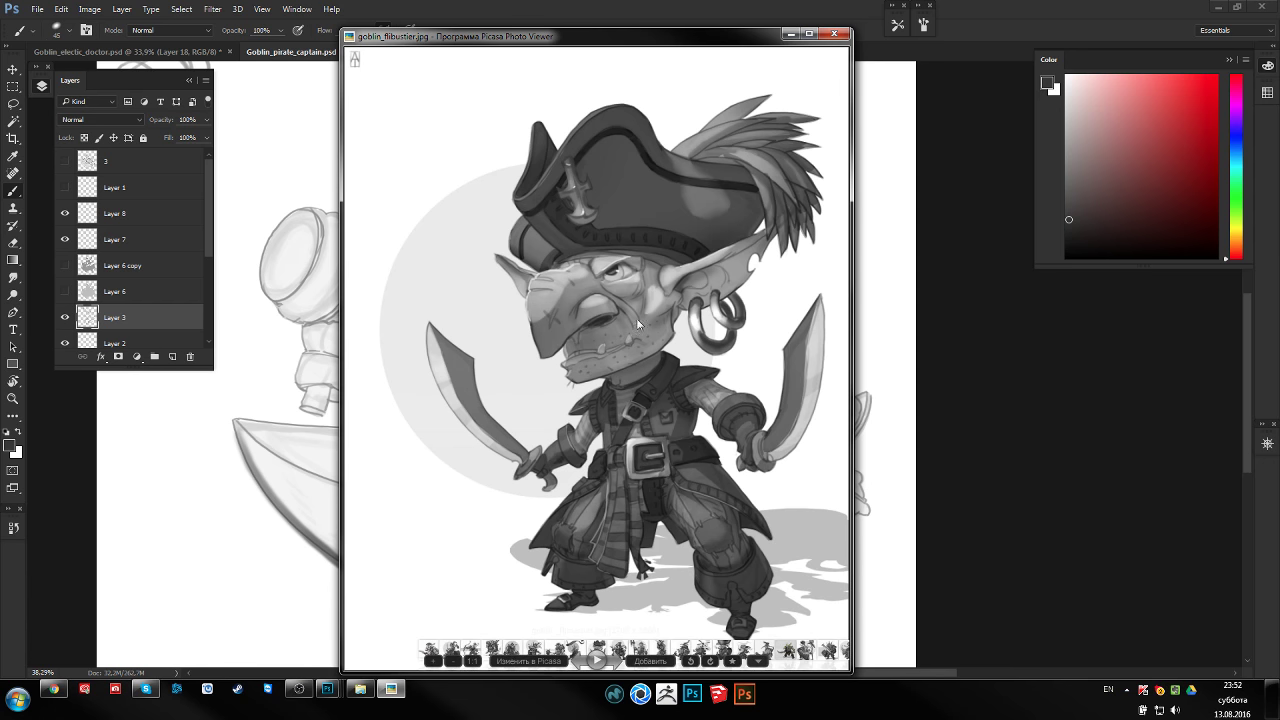
pyautogui.scroll(1, 612, 294)
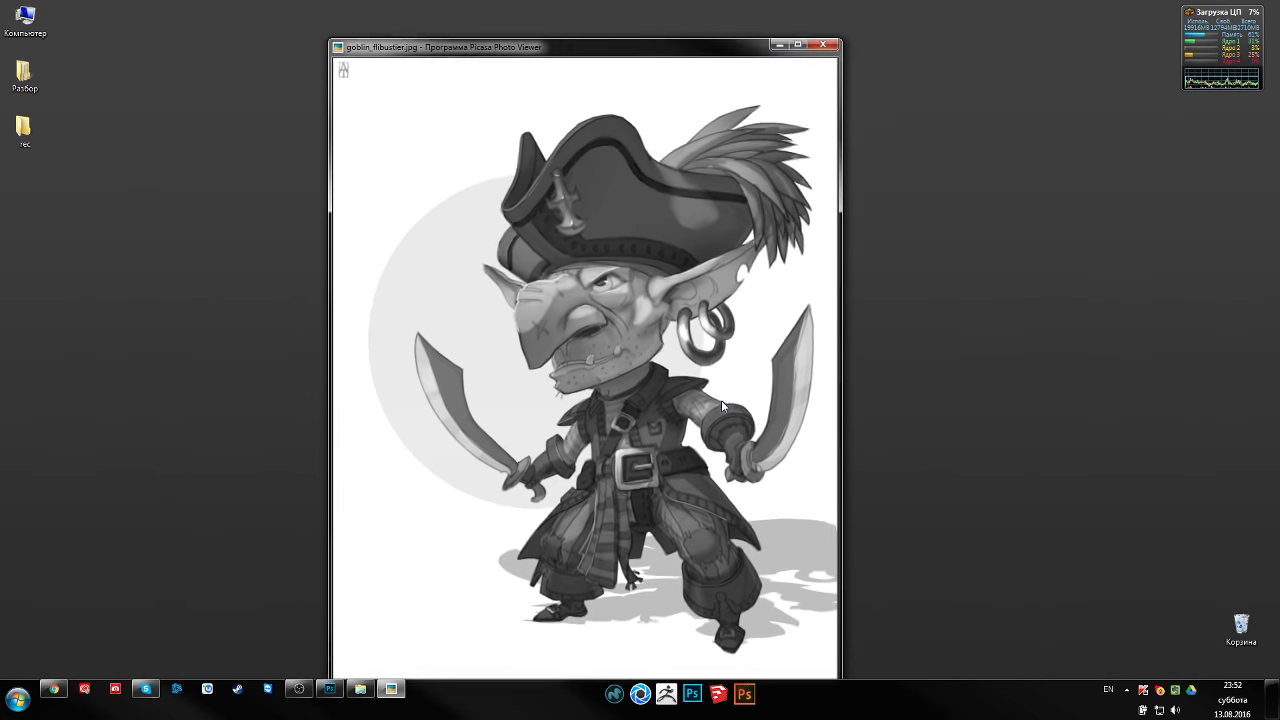
pyautogui.click(330, 688)
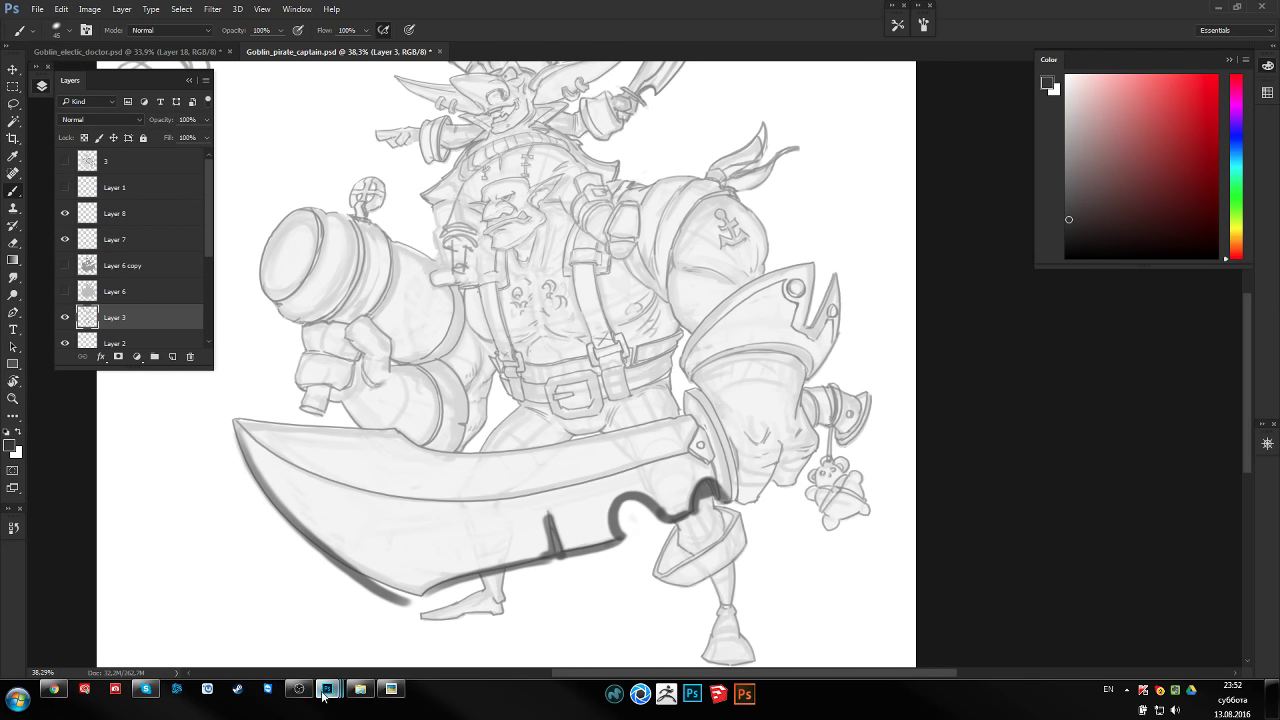
# Undo the long dark stroke along the cutlass blade and pan toward the top-left sketches
pyautogui.moveTo(549, 409); pyautogui.dragTo(563, 427)
pyautogui.scroll(-2, 565, 425)
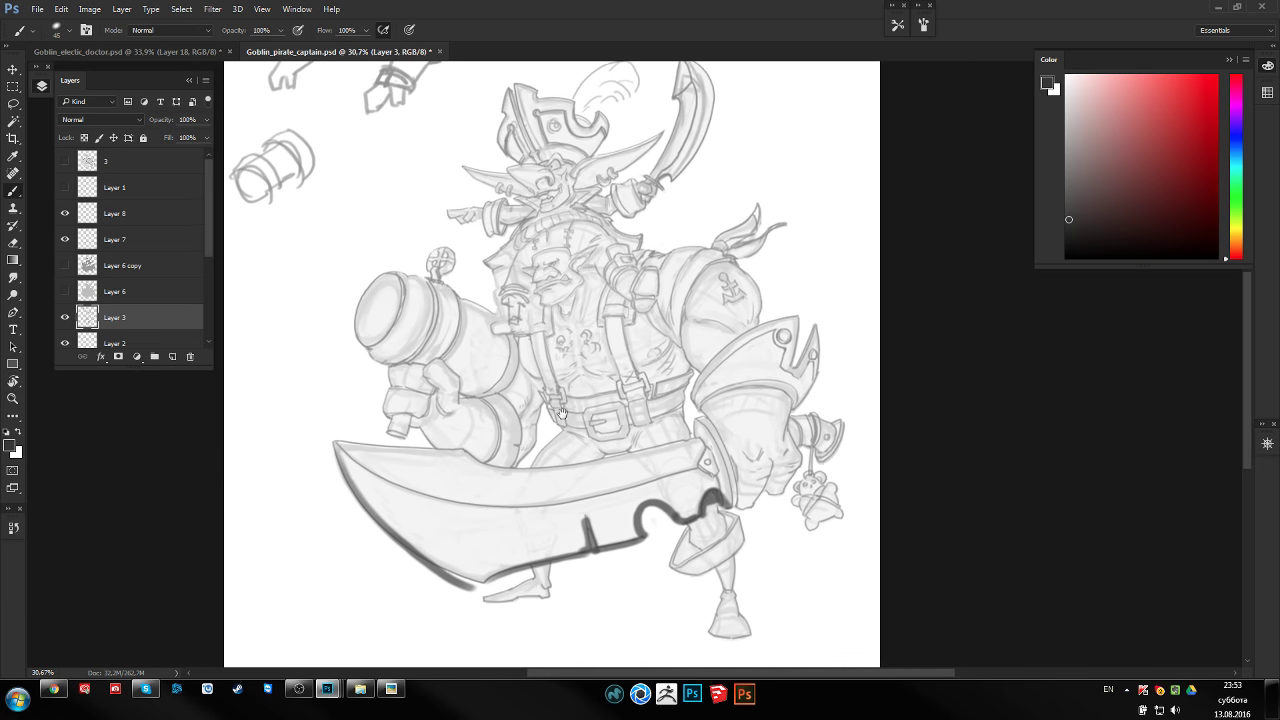
pyautogui.press('z')
pyautogui.scroll(-1, 582, 405)
pyautogui.hotkey('ctrl', 'z')
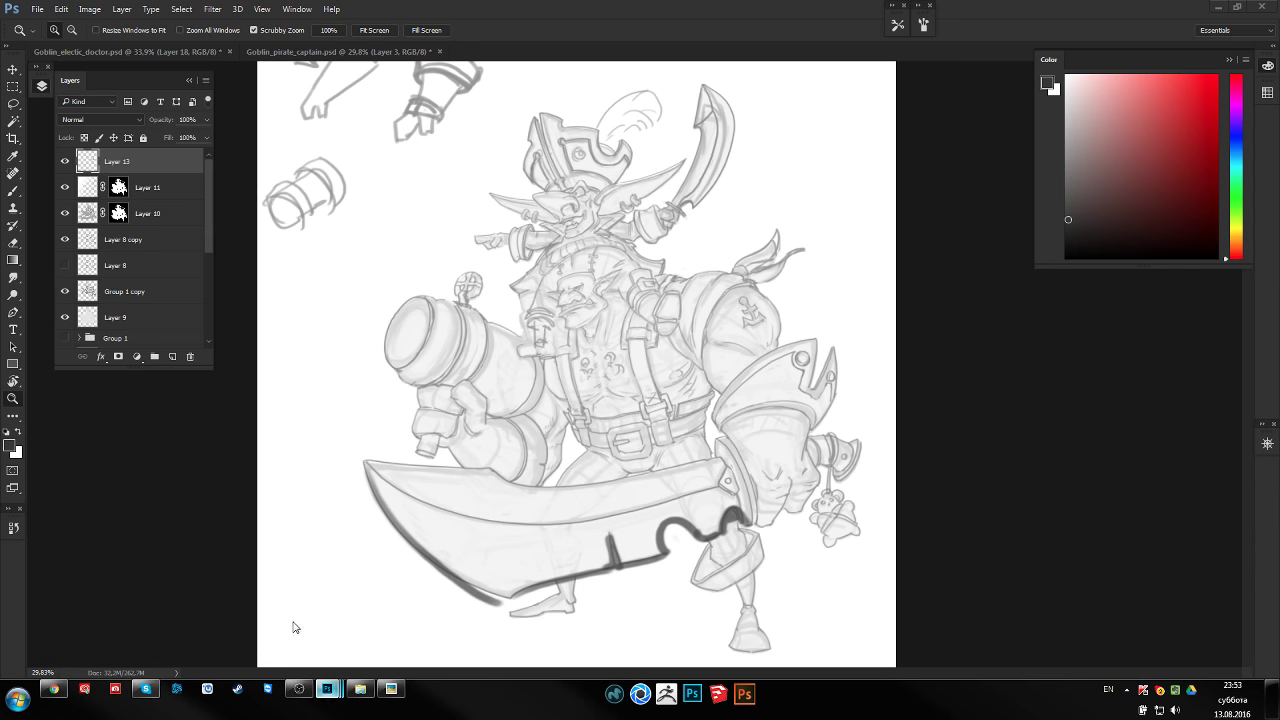
pyautogui.moveTo(658, 434)
pyautogui.mouseDown()
pyautogui.moveTo(432, 280)
pyautogui.moveTo(483, 435)
pyautogui.mouseUp()
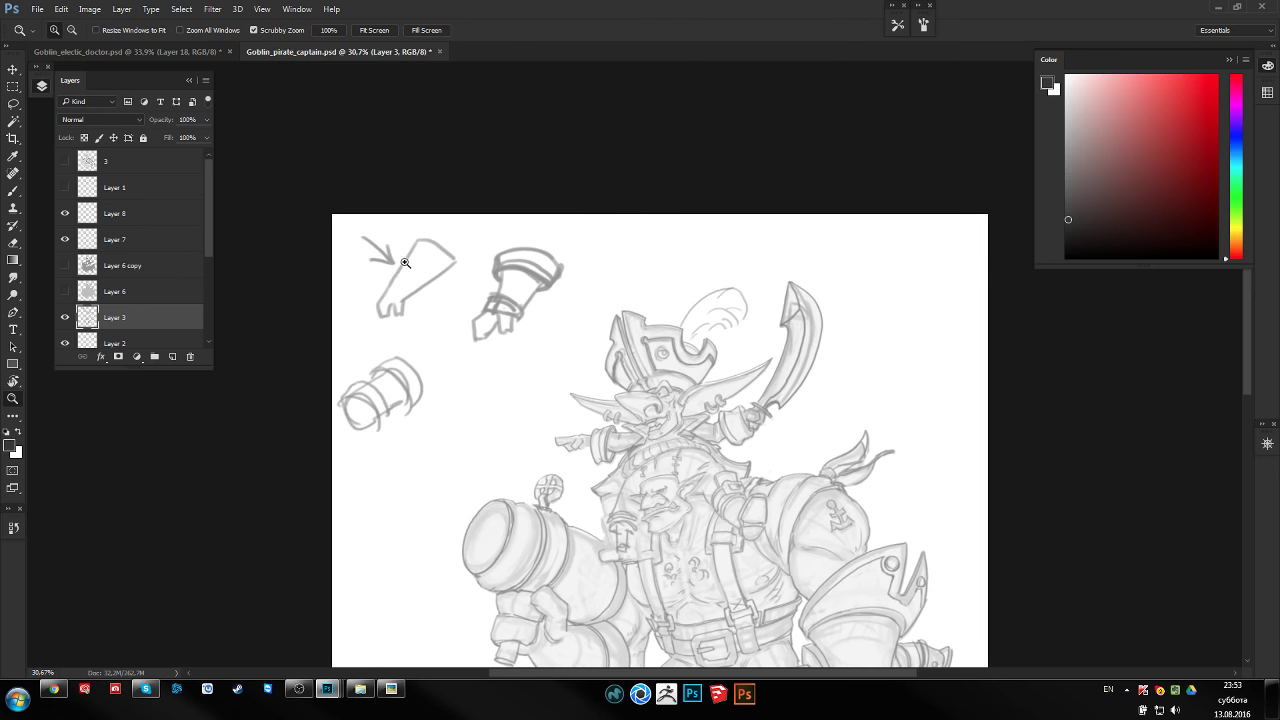
# Try circling the cannon-hand sketch with the Brush twice, undoing each circle
pyautogui.click(389, 298)
pyautogui.press('b')
pyautogui.moveTo(425, 345); pyautogui.dragTo(385, 275)
pyautogui.hotkey('ctrl', 'z')
pyautogui.moveTo(532, 240); pyautogui.dragTo(576, 284)
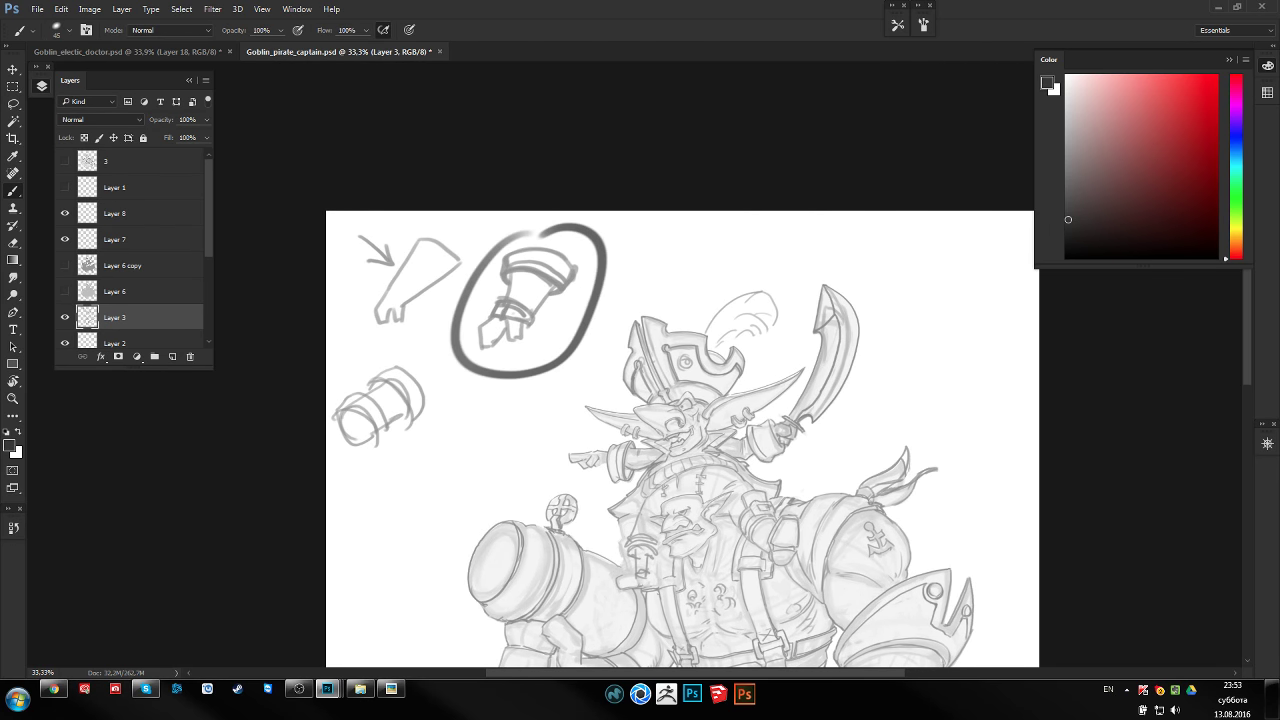
pyautogui.hotkey('ctrl', 'z')
pyautogui.moveTo(571, 330); pyautogui.dragTo(551, 319)
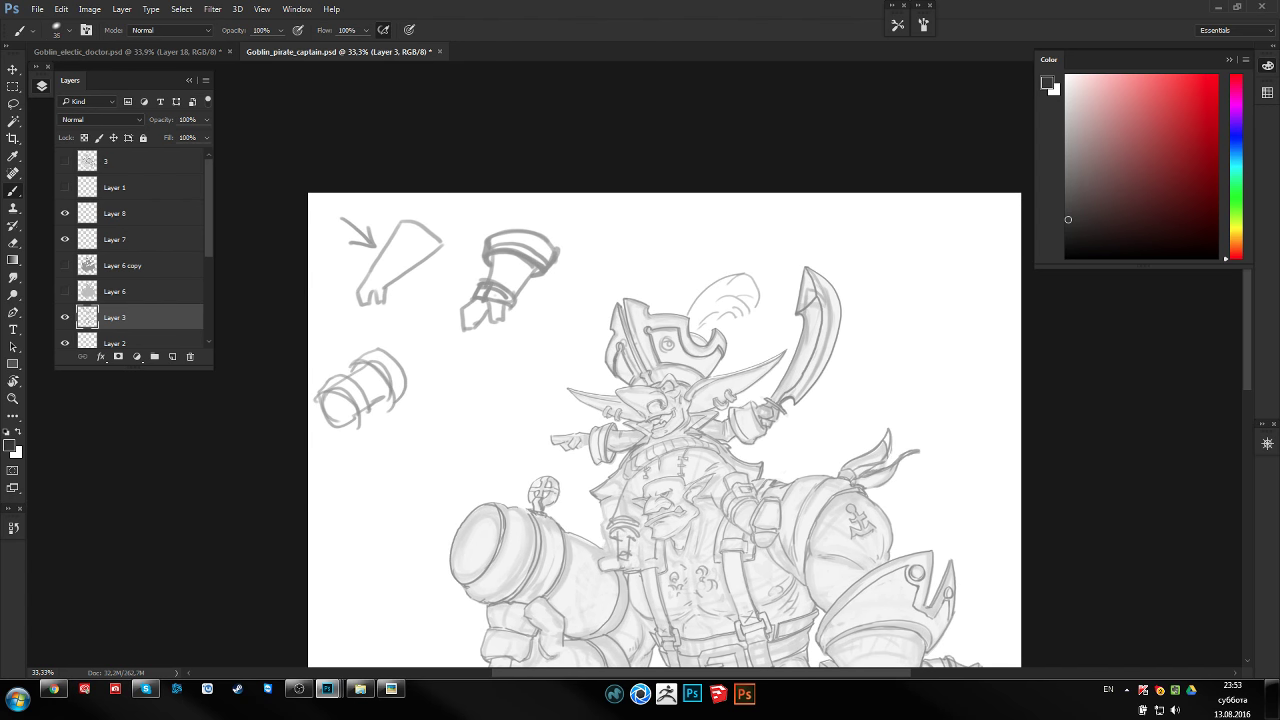
pyautogui.scroll(5, 380, 250)
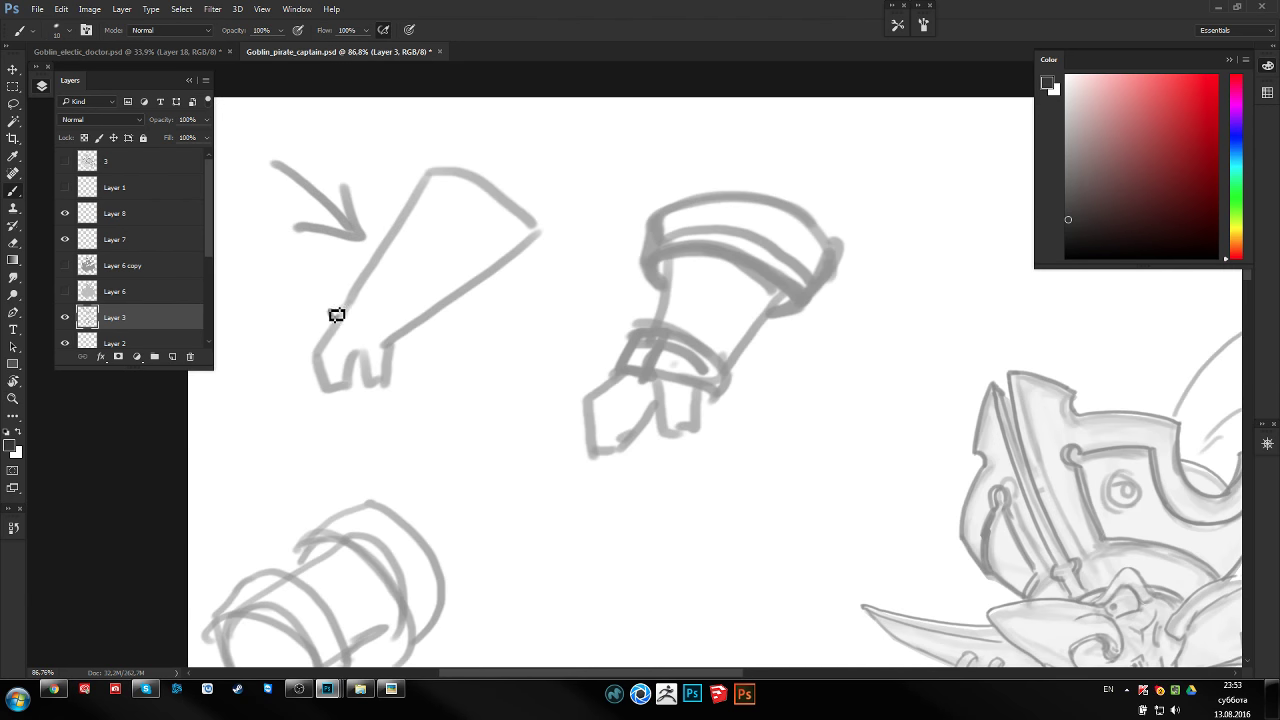
pyautogui.moveTo(316, 349)
pyautogui.mouseDown()
pyautogui.moveTo(450, 170)
pyautogui.moveTo(549, 237)
pyautogui.moveTo(506, 262)
pyautogui.mouseUp()
pyautogui.moveTo(491, 217)
pyautogui.mouseDown()
pyautogui.moveTo(448, 314)
pyautogui.moveTo(481, 211)
pyautogui.mouseUp()
pyautogui.moveTo(456, 282); pyautogui.dragTo(515, 203)
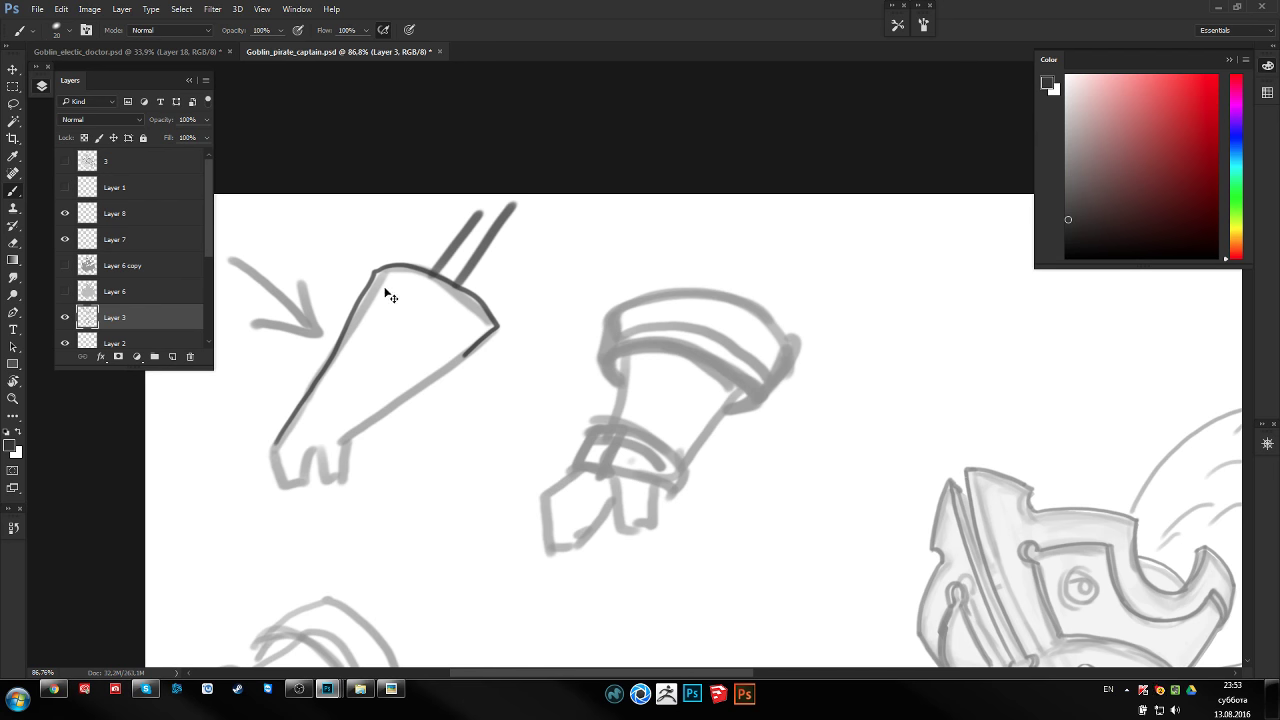
pyautogui.hotkey('ctrl', 'alt', 'z')
pyautogui.hotkey('ctrl', 'alt', 'z')
pyautogui.hotkey('ctrl', 'alt', 'z')
pyautogui.hotkey('ctrl', 'alt', 'z')
pyautogui.press('z')
pyautogui.moveTo(643, 323)
pyautogui.mouseDown()
pyautogui.moveTo(619, 313)
pyautogui.moveTo(651, 389)
pyautogui.mouseUp()
pyautogui.press('b')
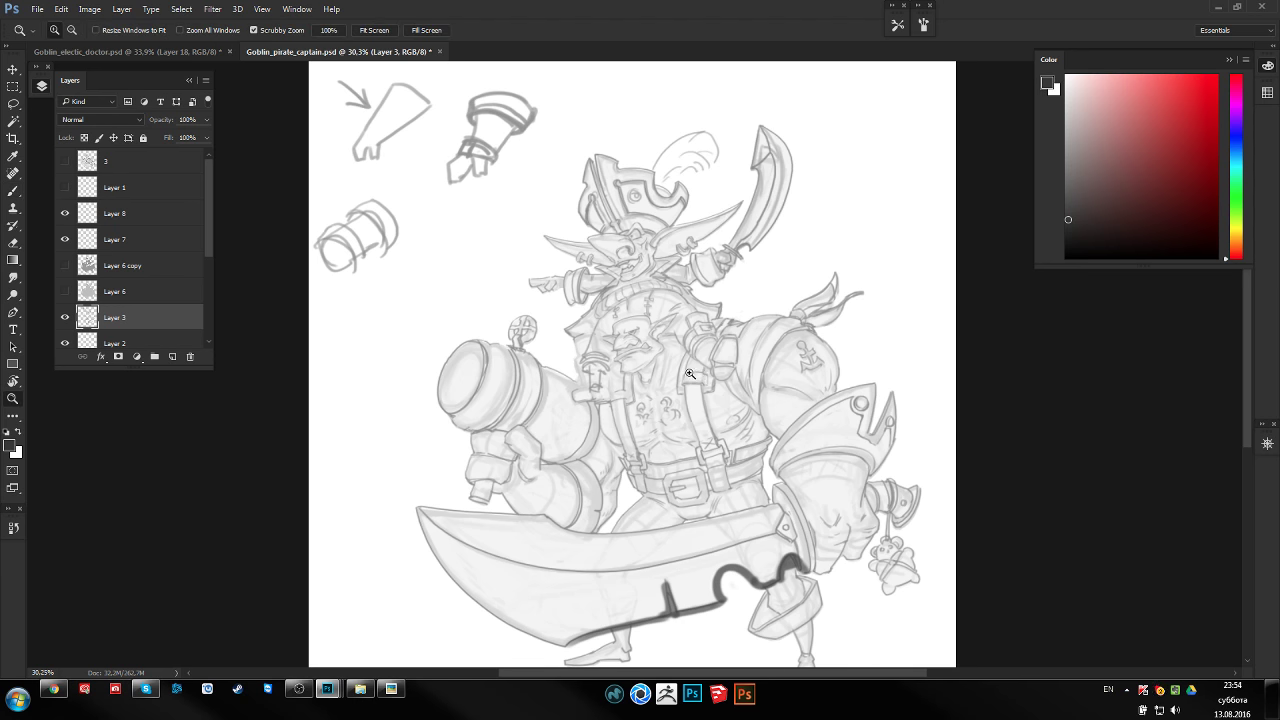
pyautogui.scroll(-1, 651, 389)
pyautogui.scroll(2, 727, 356)
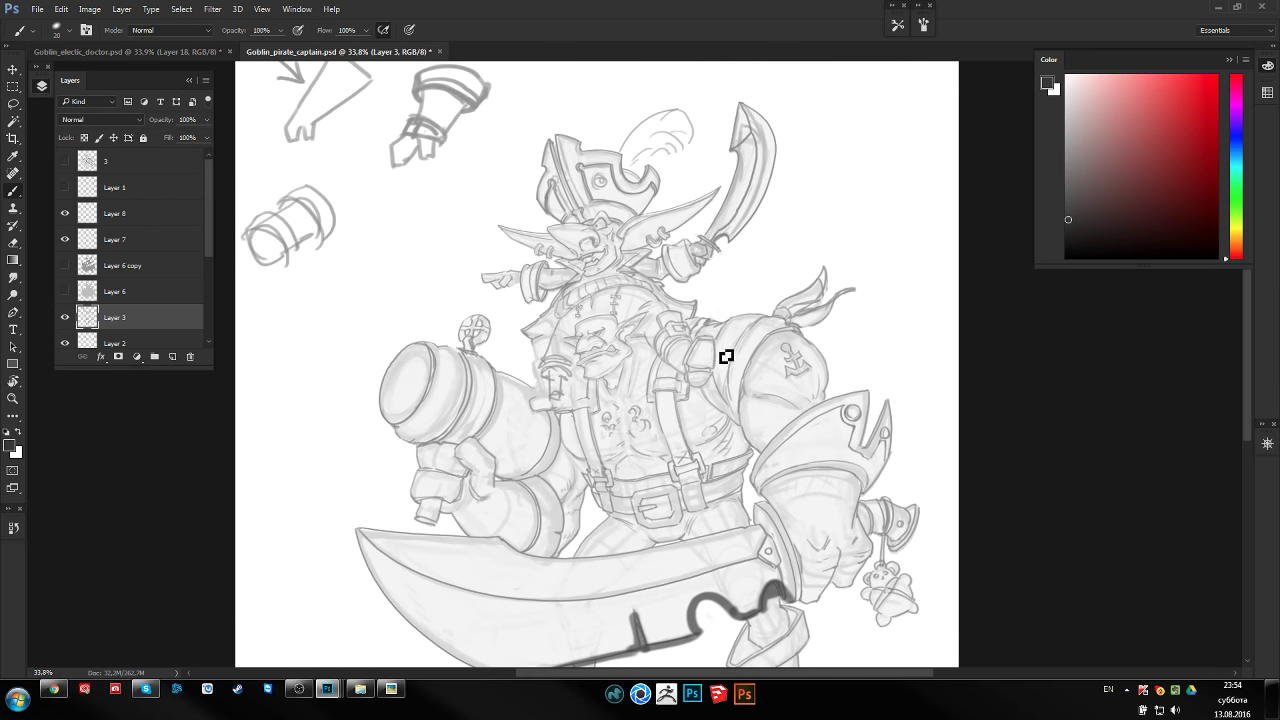
pyautogui.scroll(-1, 727, 356)
pyautogui.moveTo(608, 364); pyautogui.dragTo(594, 320)
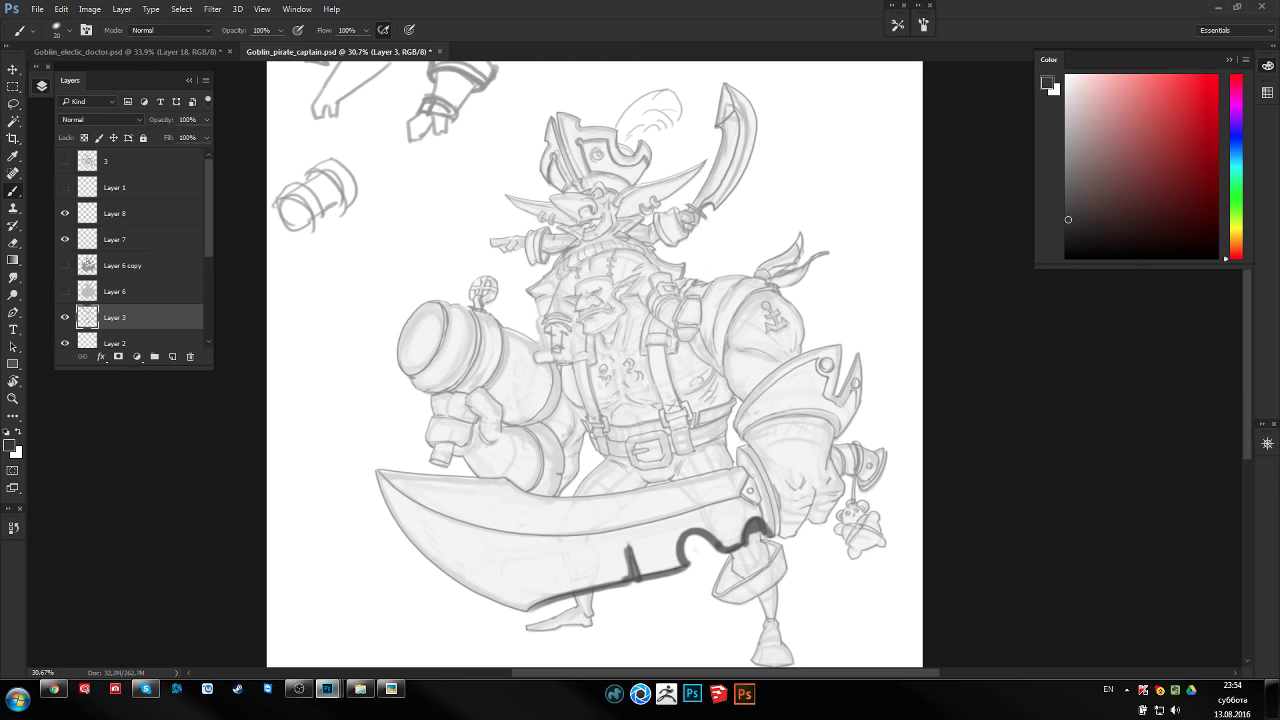
pyautogui.moveTo(506, 304); pyautogui.dragTo(494, 302)
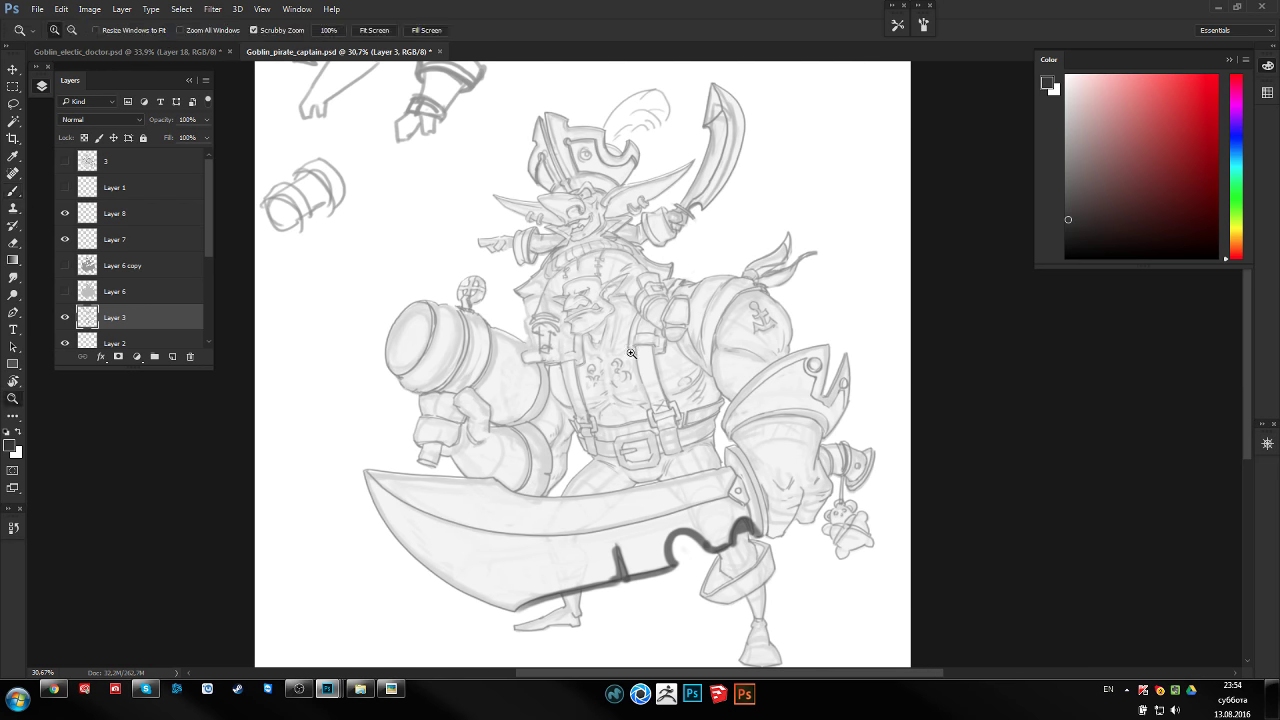
pyautogui.scroll(1, 655, 337)
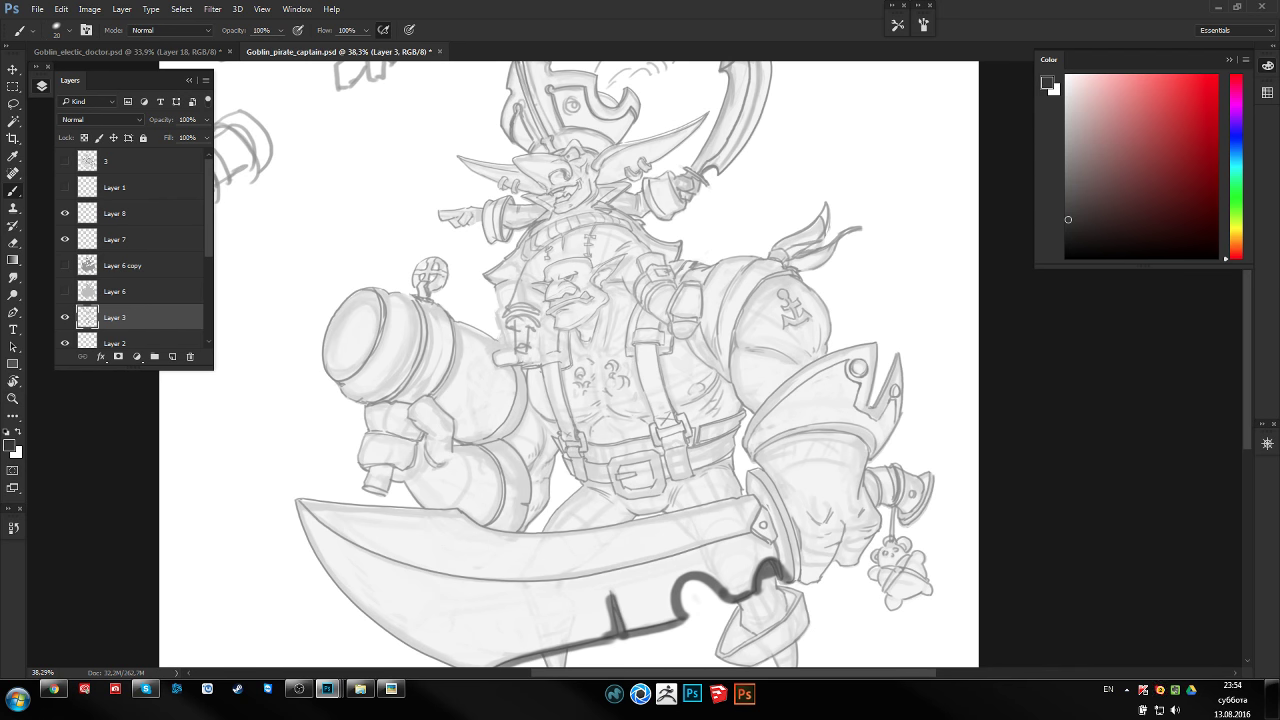
pyautogui.moveTo(630, 432); pyautogui.dragTo(630, 393)
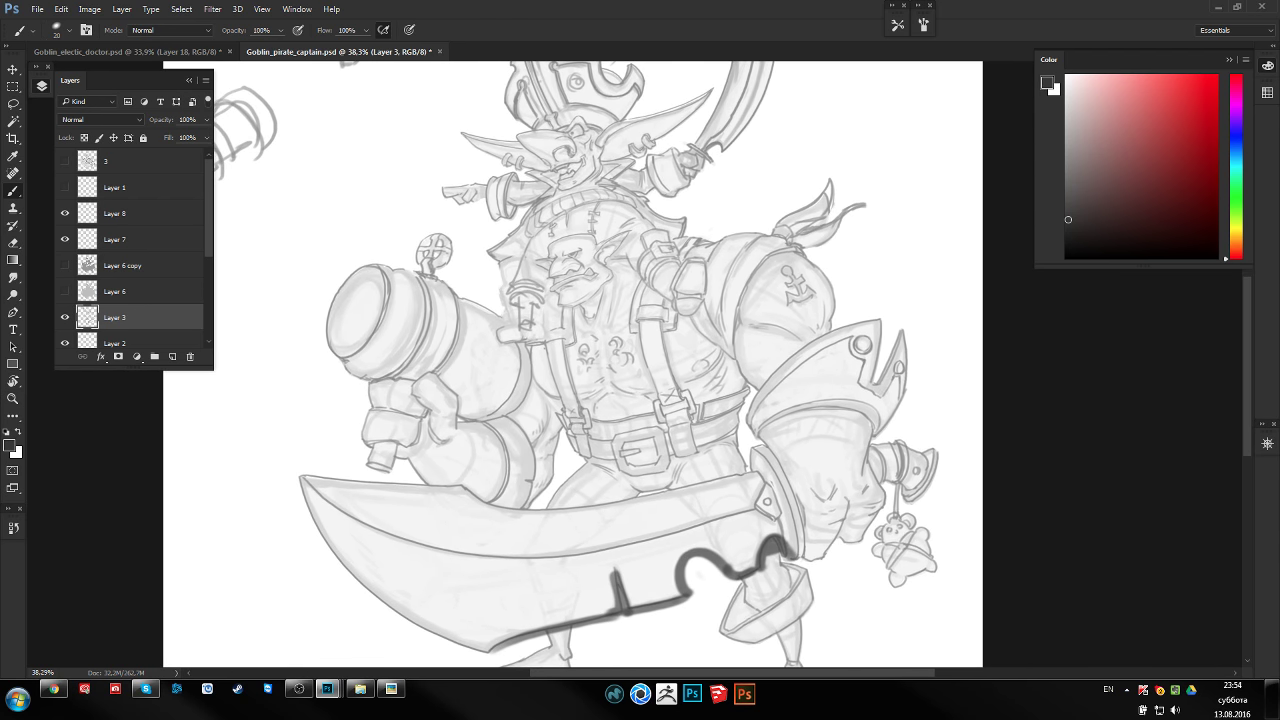
pyautogui.moveTo(538, 398); pyautogui.dragTo(542, 440)
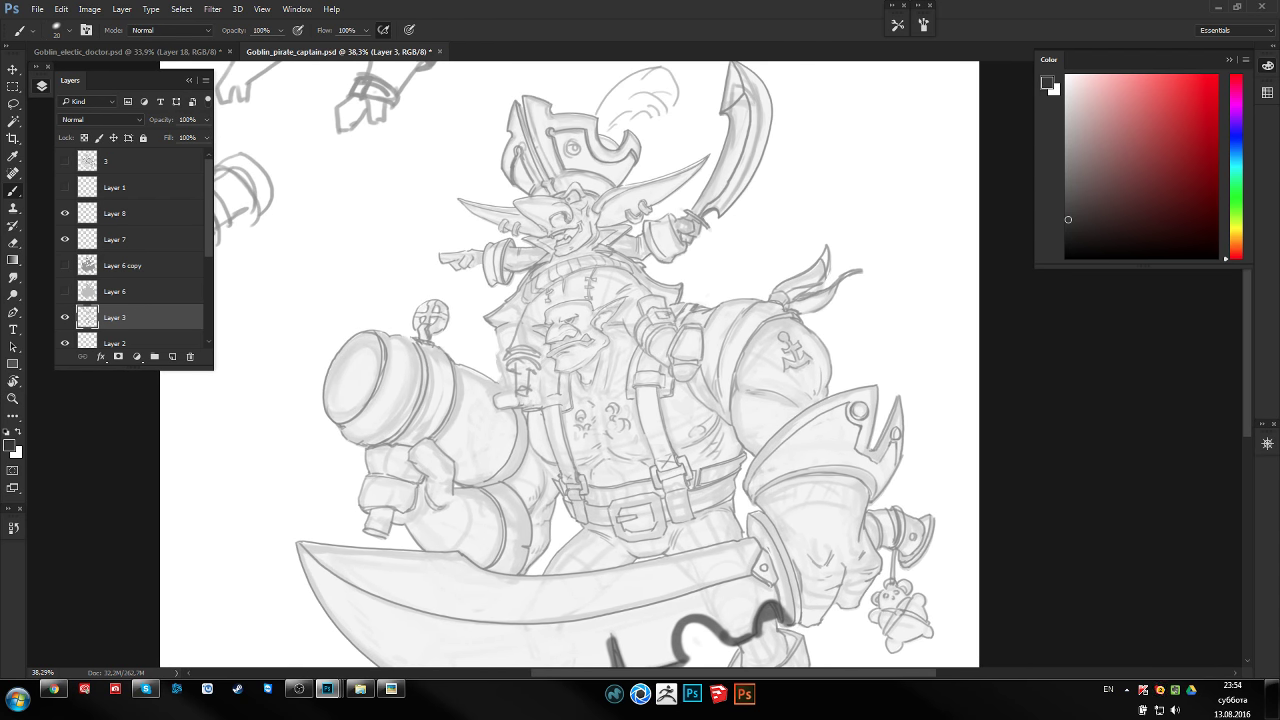
pyautogui.moveTo(665, 225); pyautogui.dragTo(668, 197)
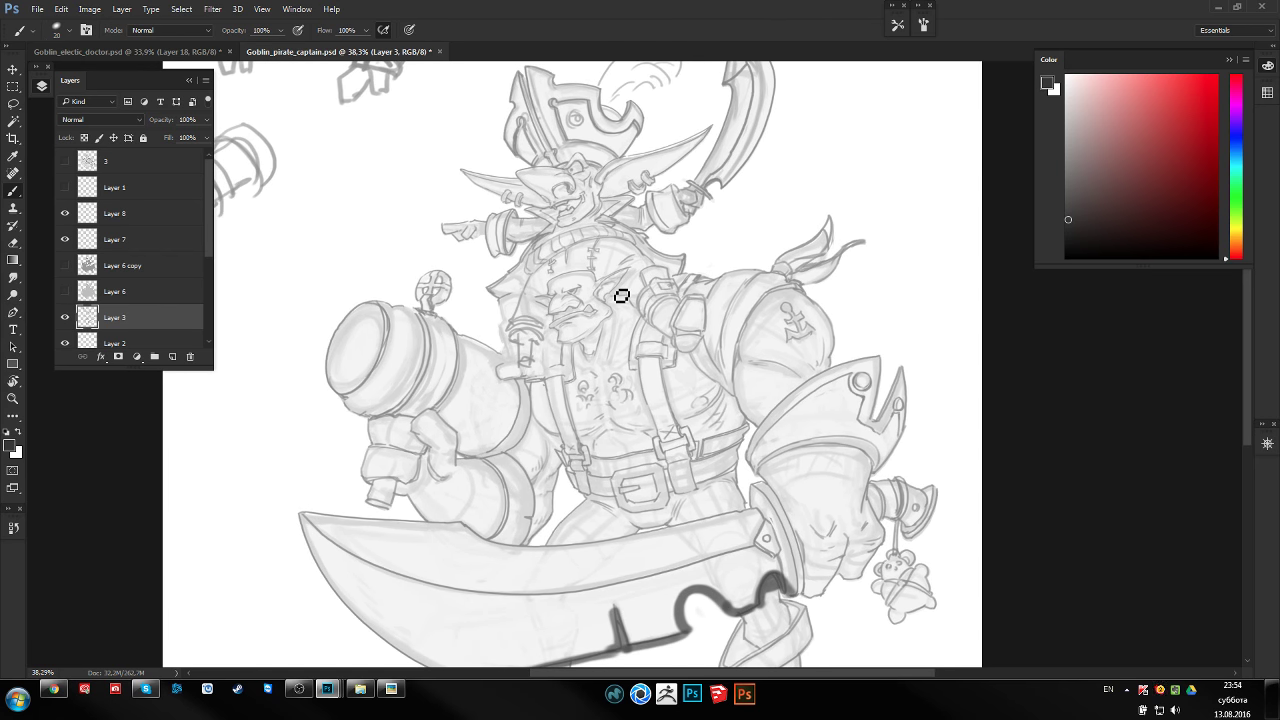
pyautogui.moveTo(620, 290); pyautogui.dragTo(670, 328)
pyautogui.moveTo(350, 250); pyautogui.dragTo(430, 270)
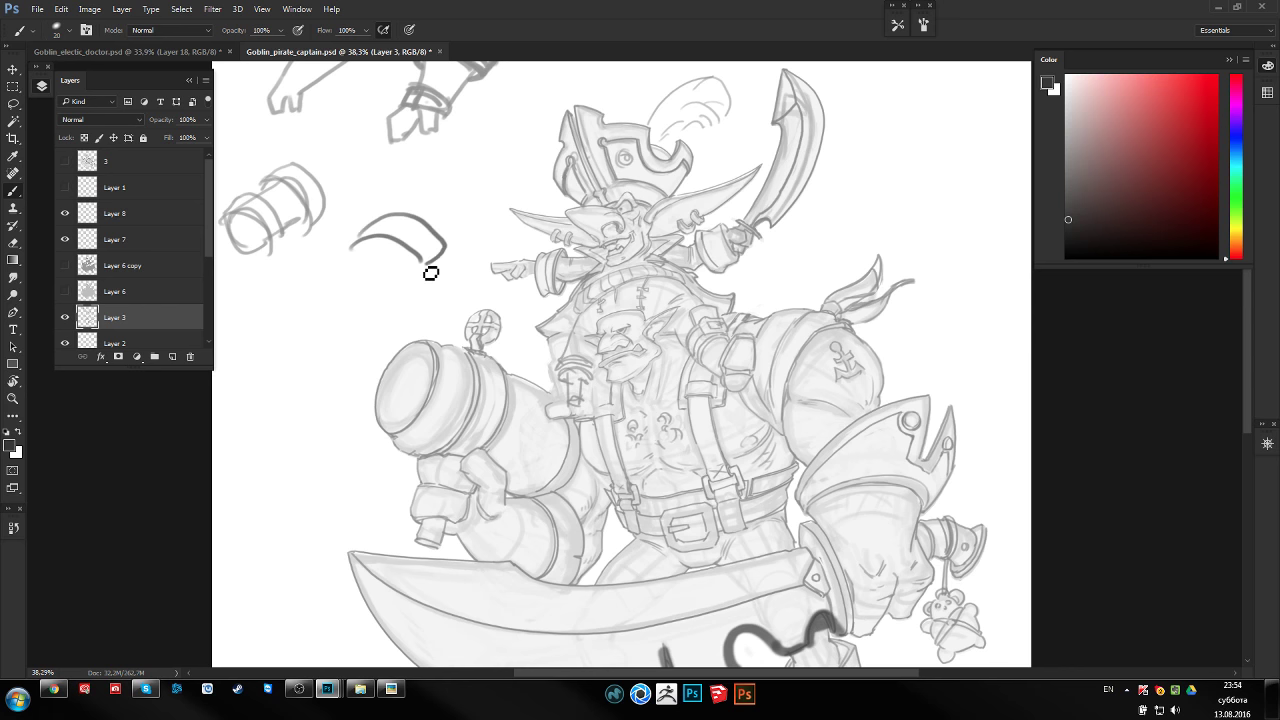
pyautogui.moveTo(415, 225); pyautogui.dragTo(435, 250)
pyautogui.hotkey('ctrl', 'alt', 'z')
pyautogui.hotkey('ctrl', 'alt', 'z')
pyautogui.hotkey('ctrl', 'alt', 'z')
pyautogui.moveTo(606, 352); pyautogui.dragTo(588, 327)
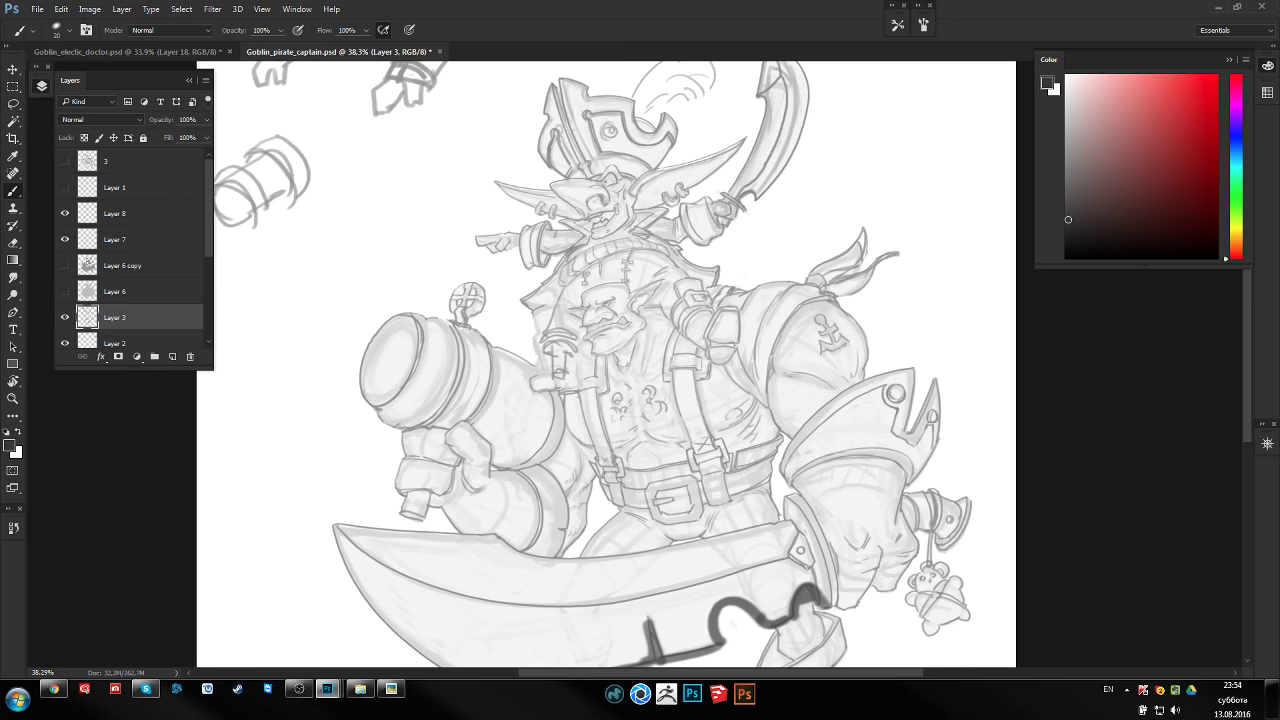
pyautogui.click(391, 688)
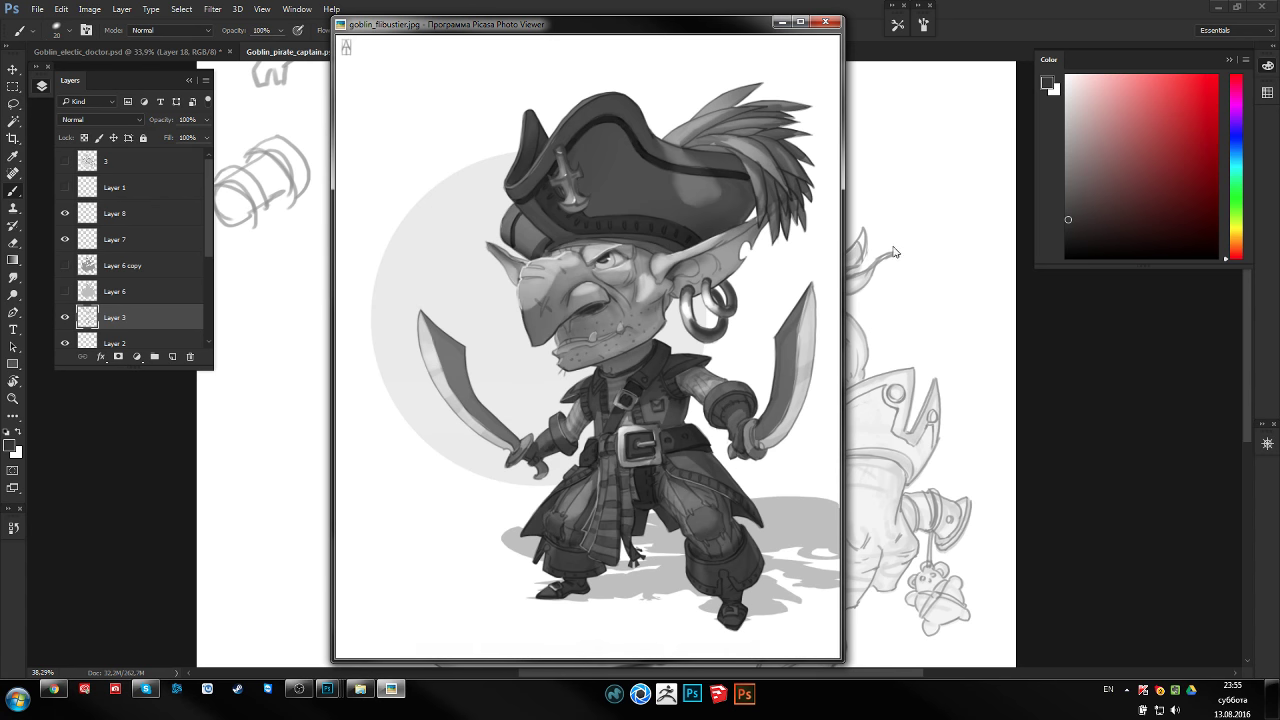
pyautogui.press('Escape')
pyautogui.moveTo(691, 297)
pyautogui.mouseDown()
pyautogui.moveTo(735, 300)
pyautogui.moveTo(704, 316)
pyautogui.mouseUp()
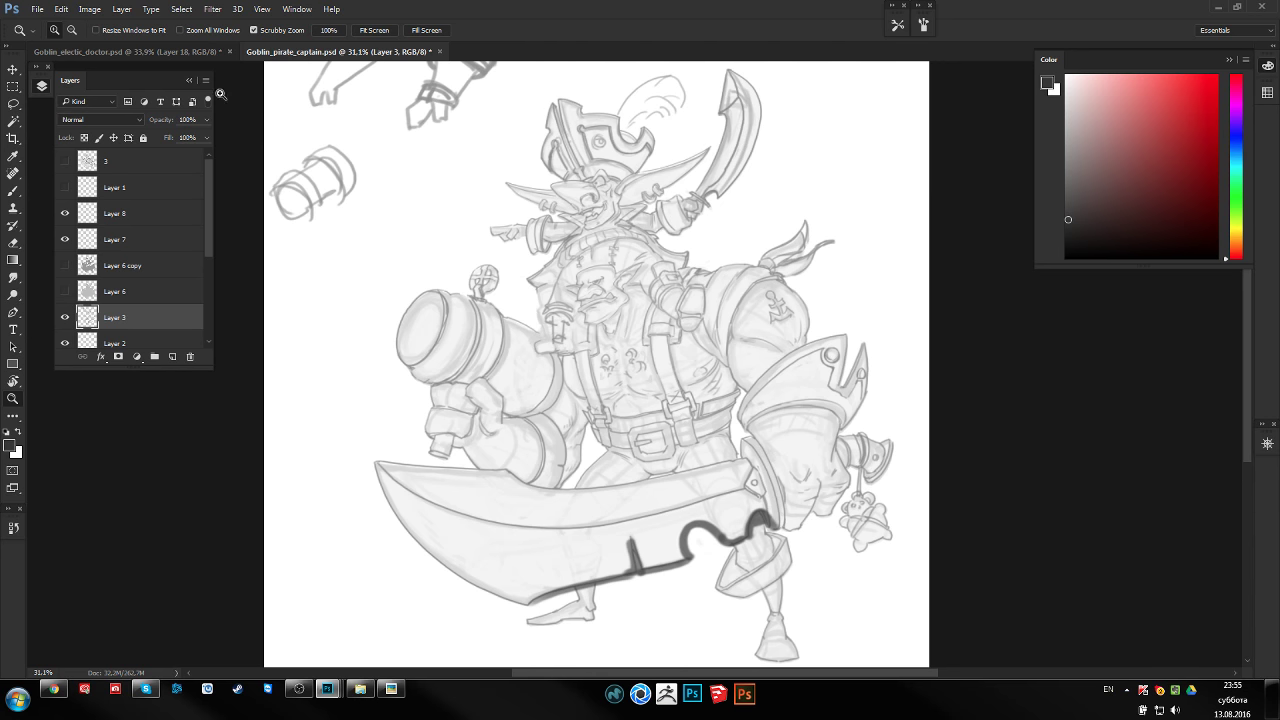
pyautogui.click(188, 50)
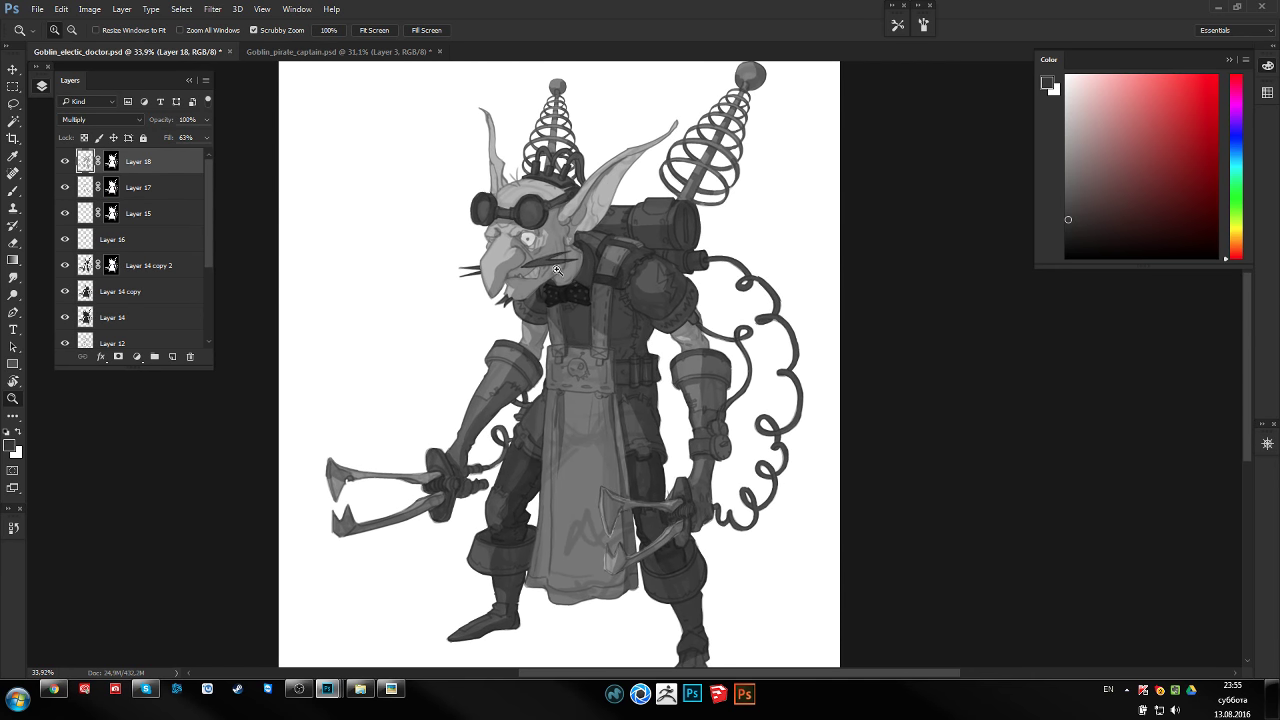
pyautogui.click(343, 50)
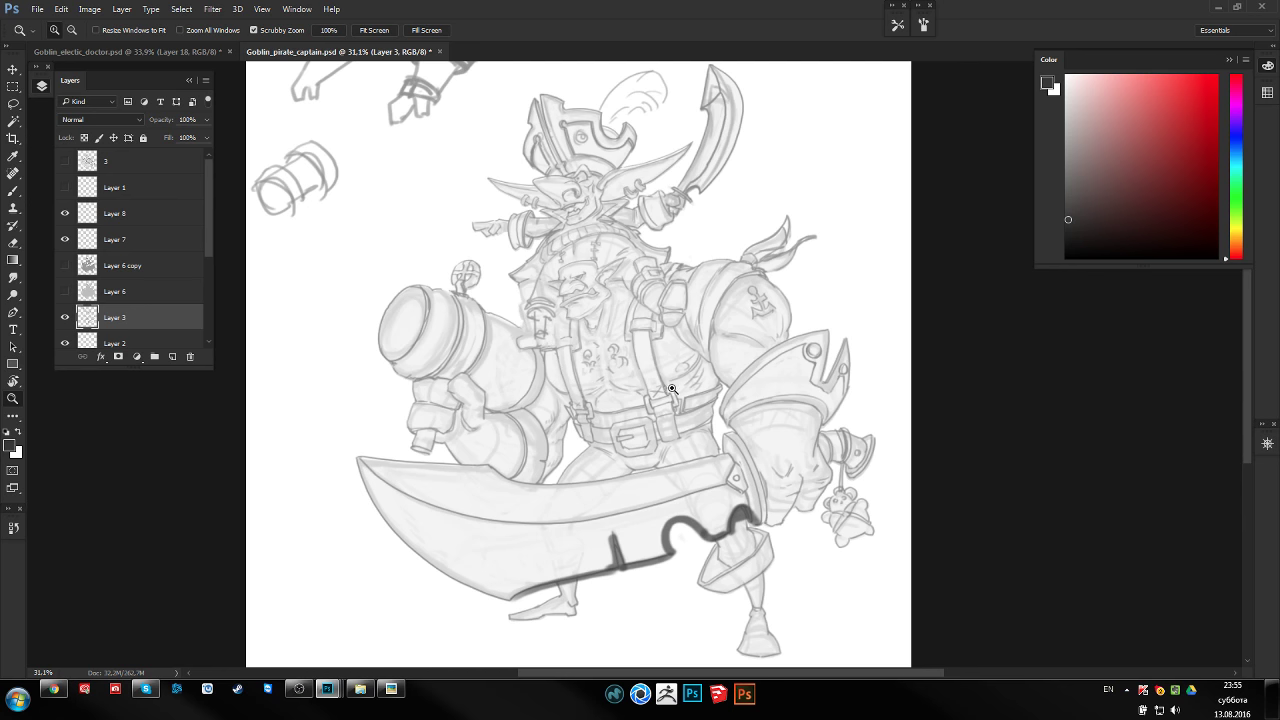
# Mirror the goblin pirate canvas horizontally and pan around the flipped drawing
pyautogui.moveTo(696, 354); pyautogui.dragTo(688, 349)
pyautogui.moveTo(709, 429); pyautogui.dragTo(707, 437)
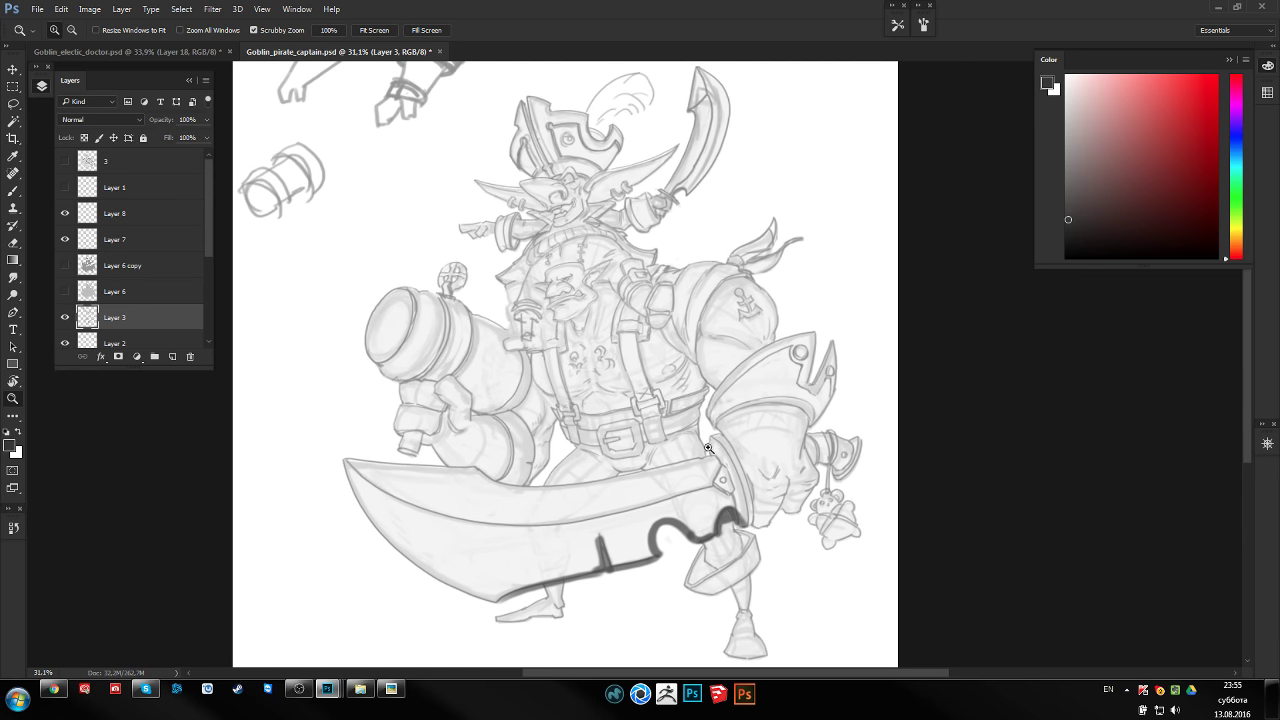
pyautogui.press('h')
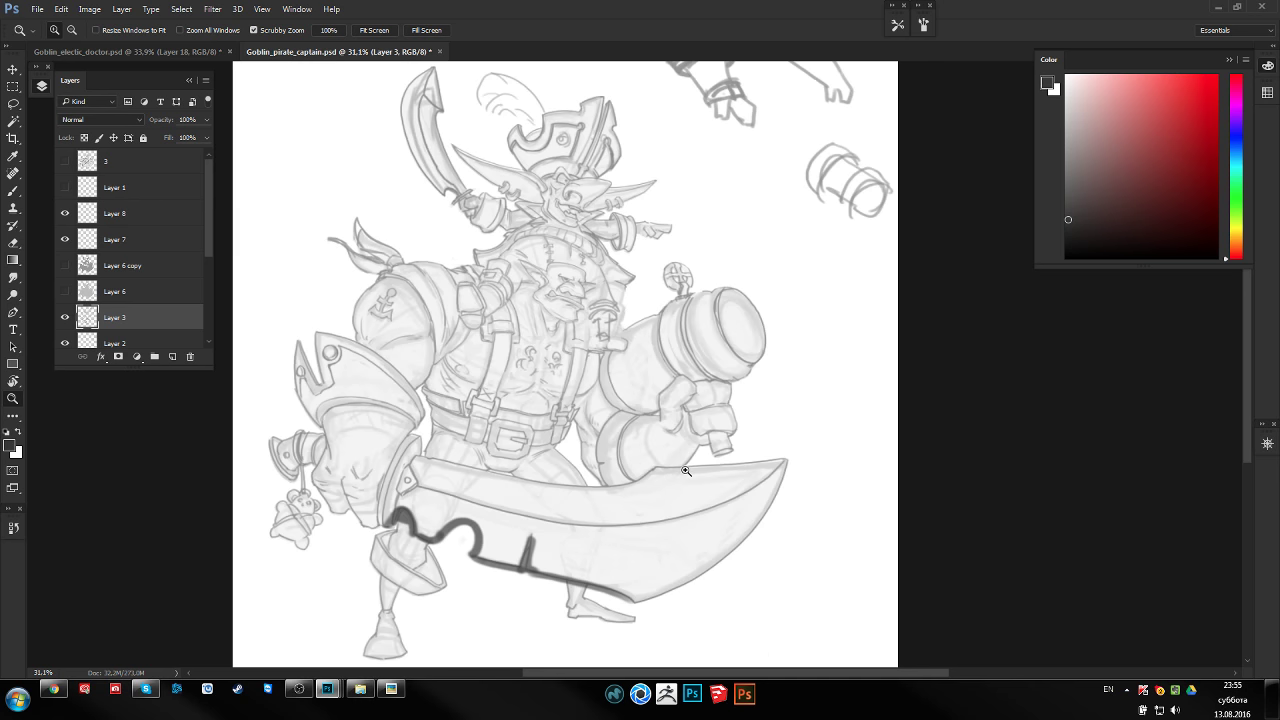
pyautogui.moveTo(678, 442); pyautogui.dragTo(684, 434)
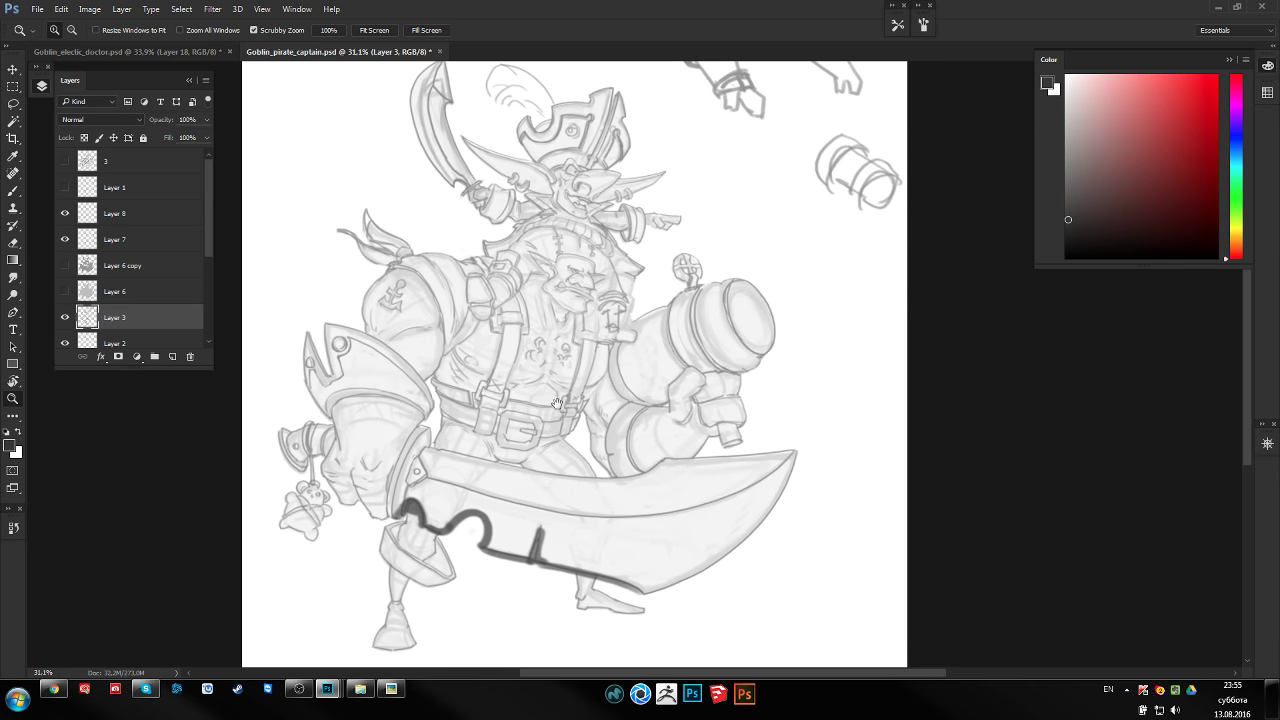
pyautogui.moveTo(557, 404); pyautogui.dragTo(585, 410)
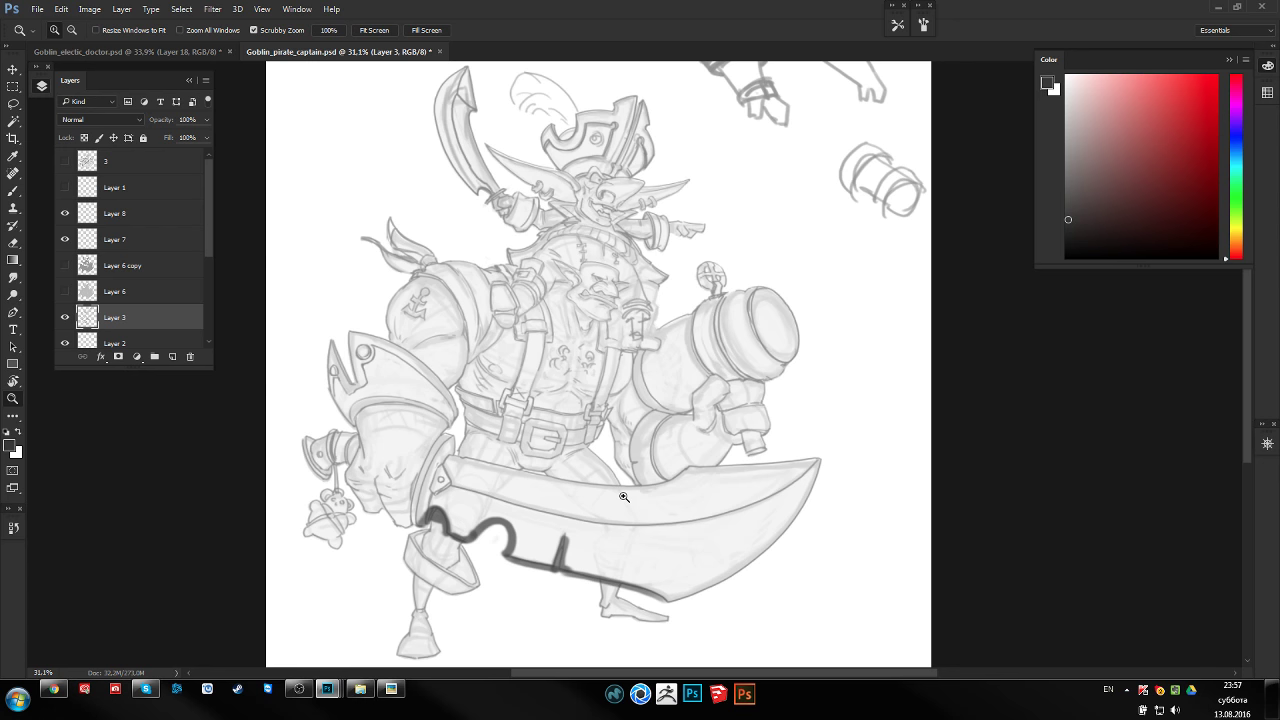
# Flip the canvas back, zoom in on the goblin's body, and hide Layer 3's dark blade strokes
pyautogui.hscroll(1, 590, 355)
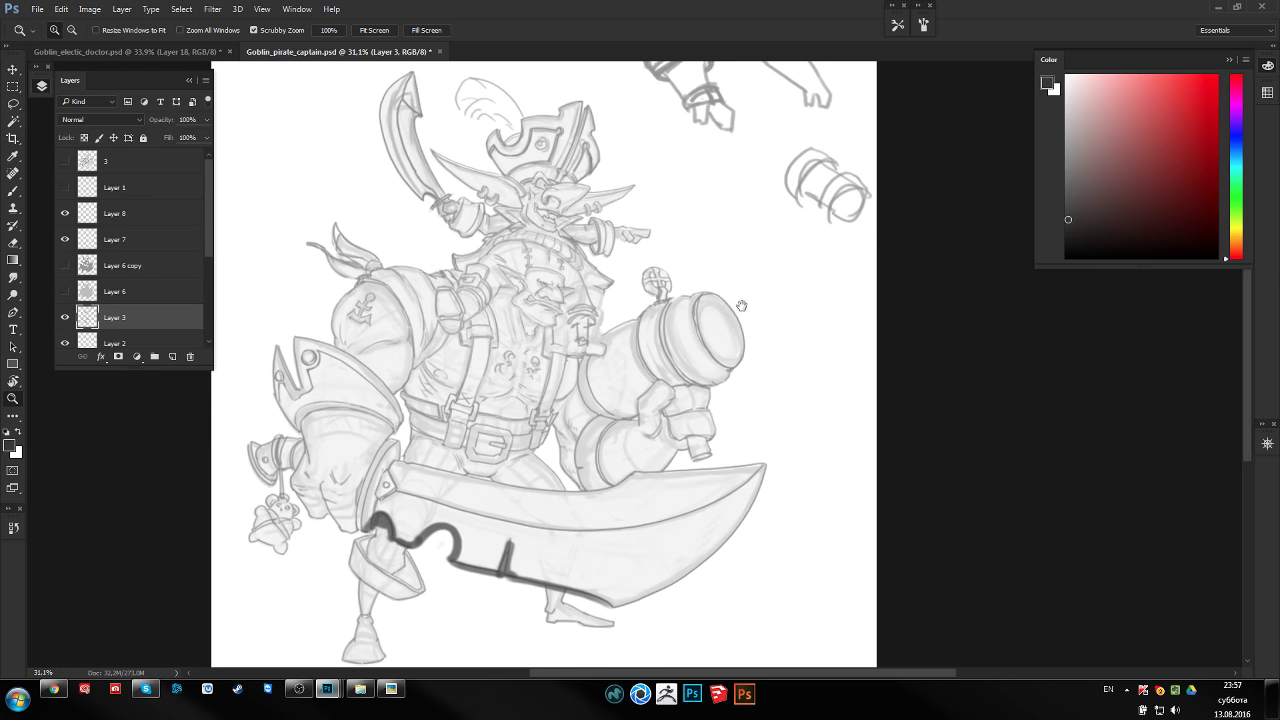
pyautogui.moveTo(741, 305); pyautogui.dragTo(775, 301)
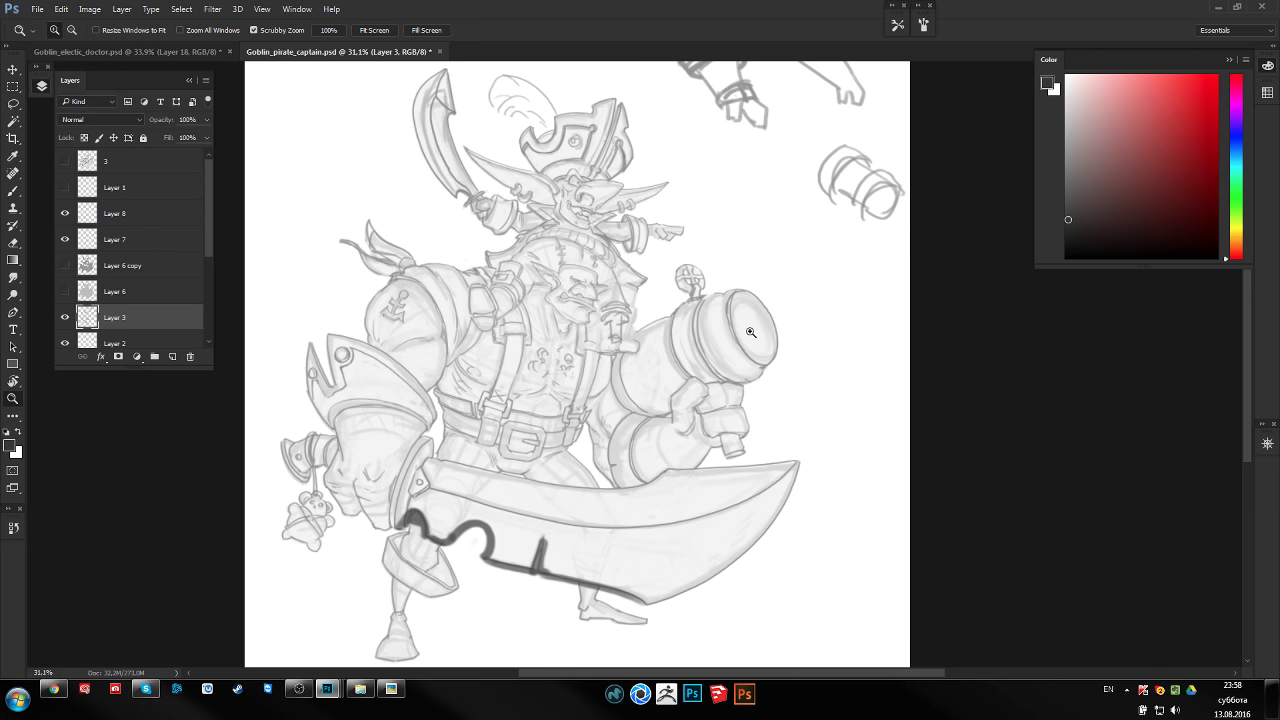
pyautogui.moveTo(630, 342); pyautogui.dragTo(650, 380)
pyautogui.hotkey('ctrl', 'shift', 'h')
pyautogui.moveTo(545, 336); pyautogui.dragTo(610, 344)
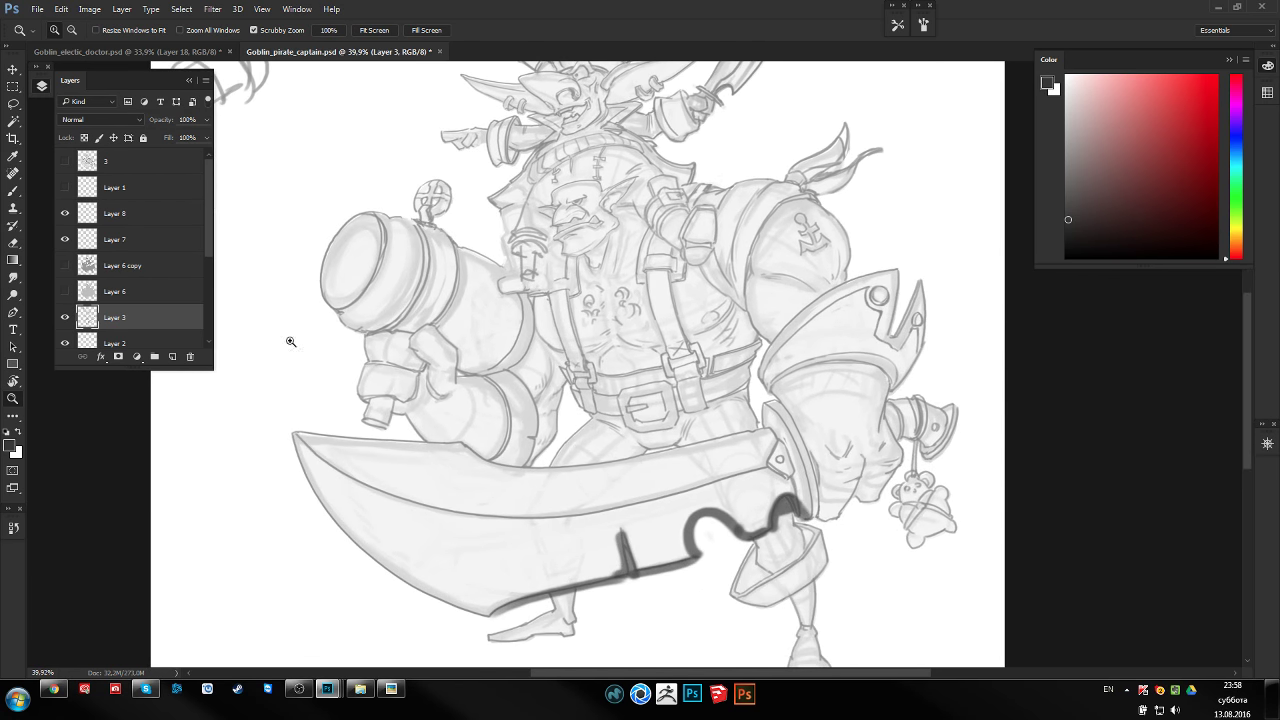
pyautogui.click(65, 318)
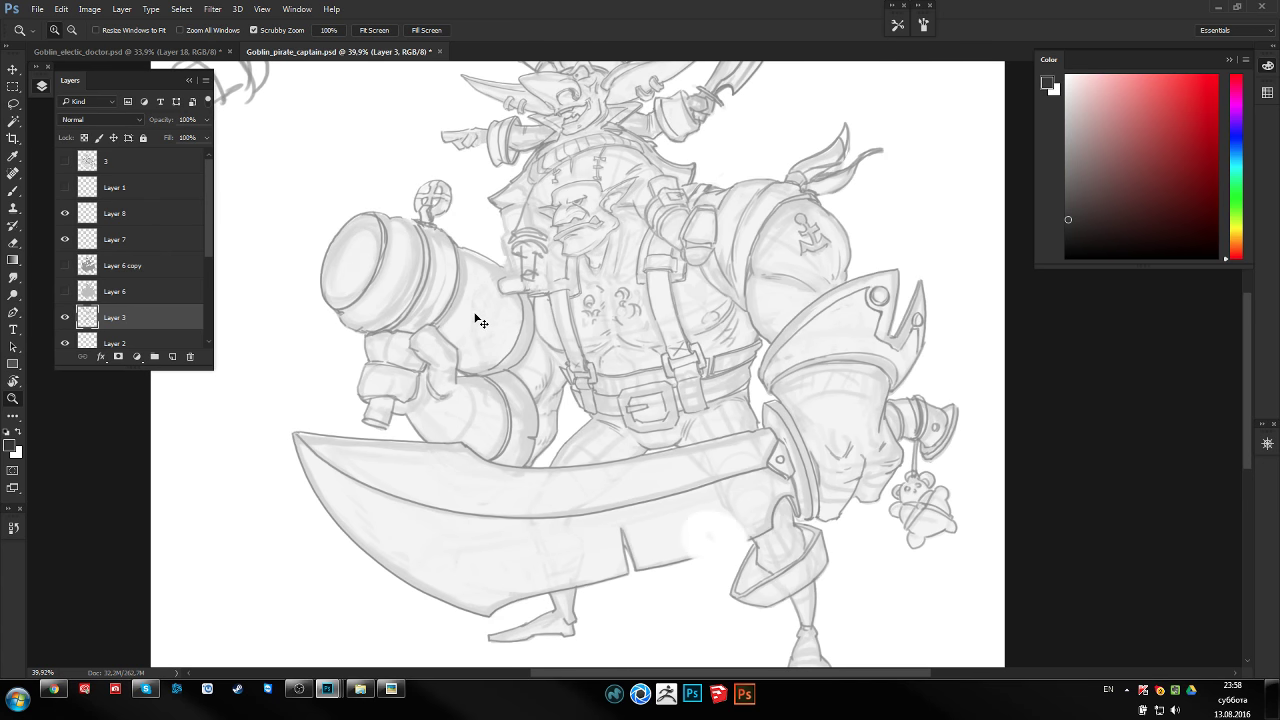
# Zoom in on the cannon's small gauge and thicken the cross inside it with the Brush
pyautogui.moveTo(477, 323); pyautogui.dragTo(457, 362)
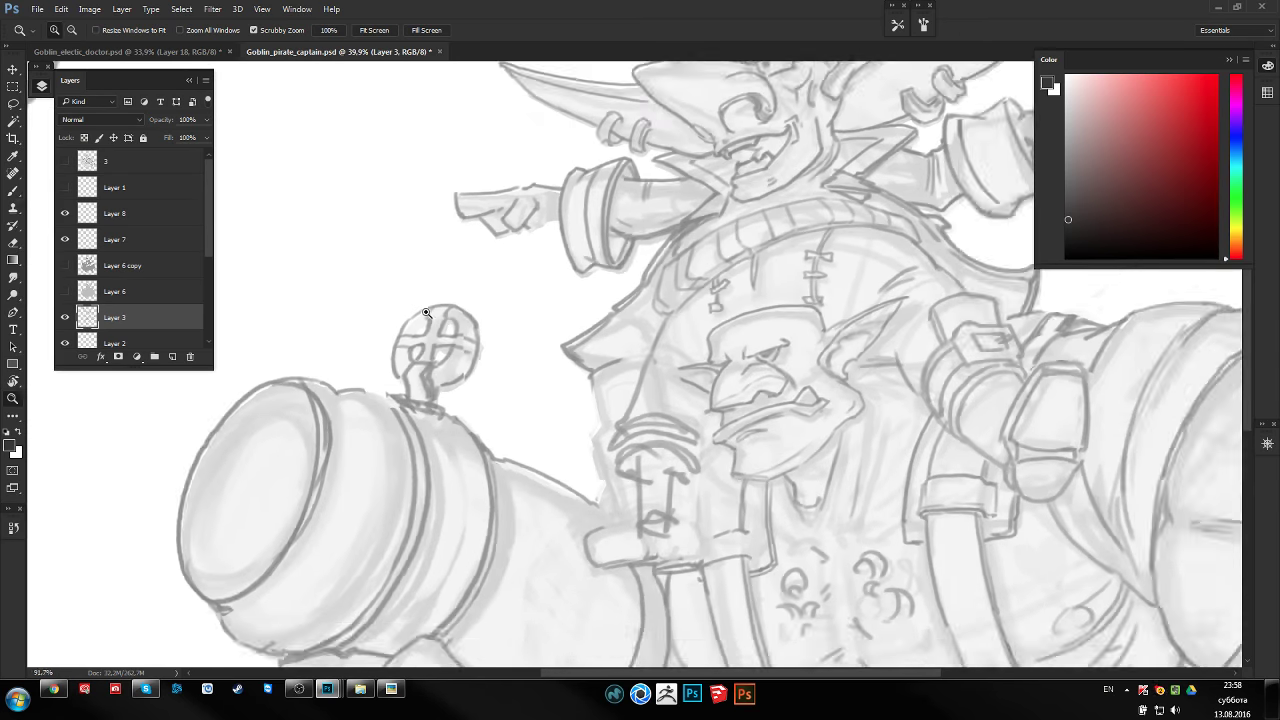
pyautogui.click(436, 327)
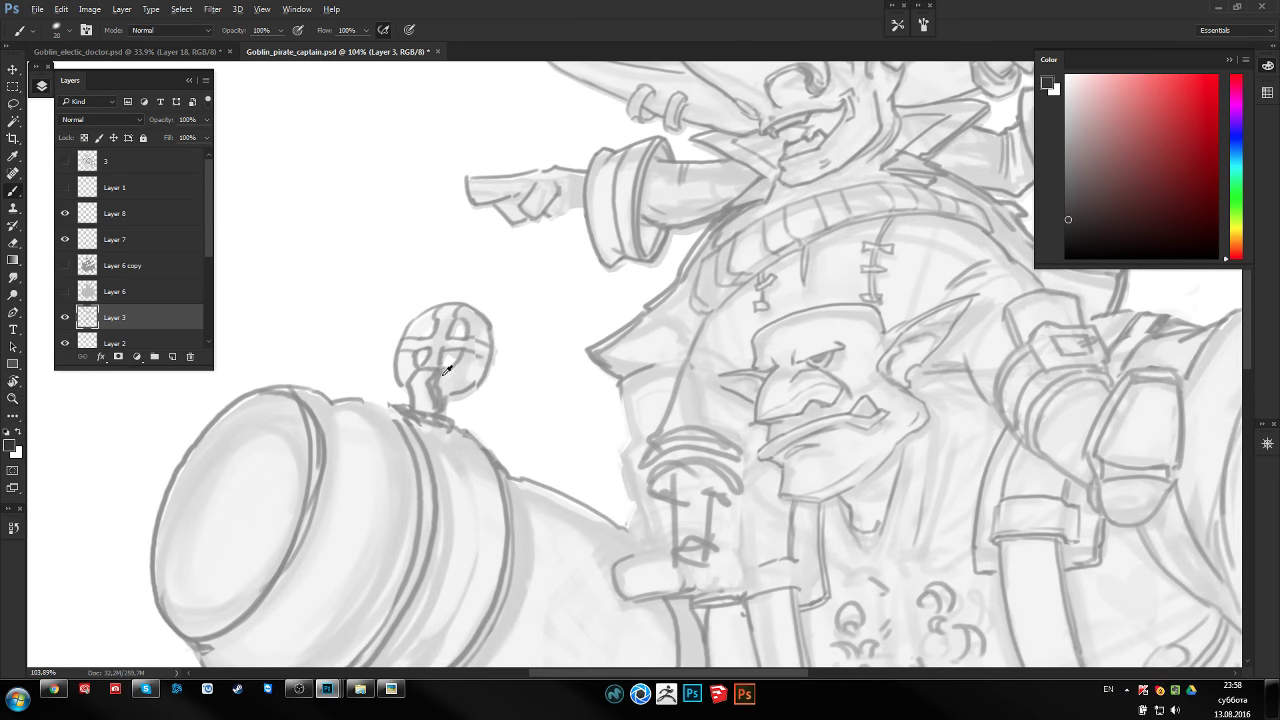
pyautogui.press('b')
pyautogui.moveTo(414, 331)
pyautogui.mouseDown()
pyautogui.moveTo(470, 331)
pyautogui.moveTo(433, 362)
pyautogui.mouseUp()
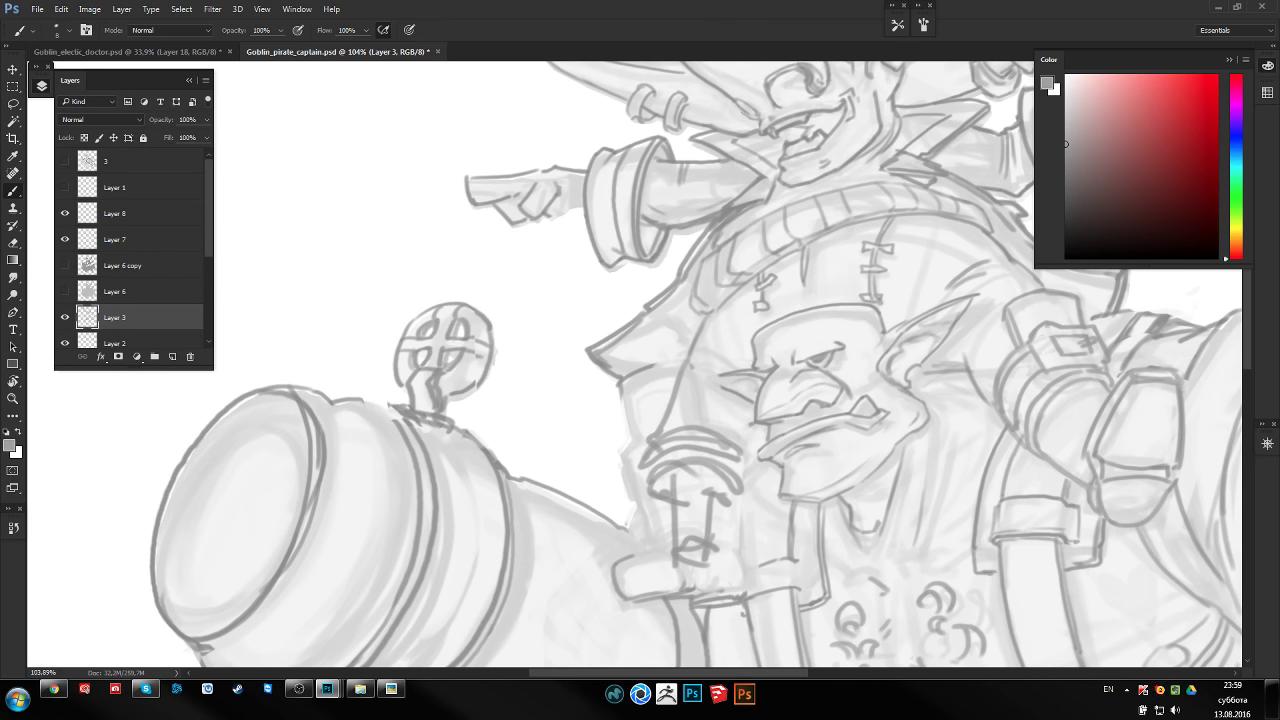
# Brush light grey shading along the strap beside the captain's face, upper and lower parts
pyautogui.scroll(-2, 432, 360)
pyautogui.scroll(-3, 432, 350)
pyautogui.scroll(-2, 433, 335)
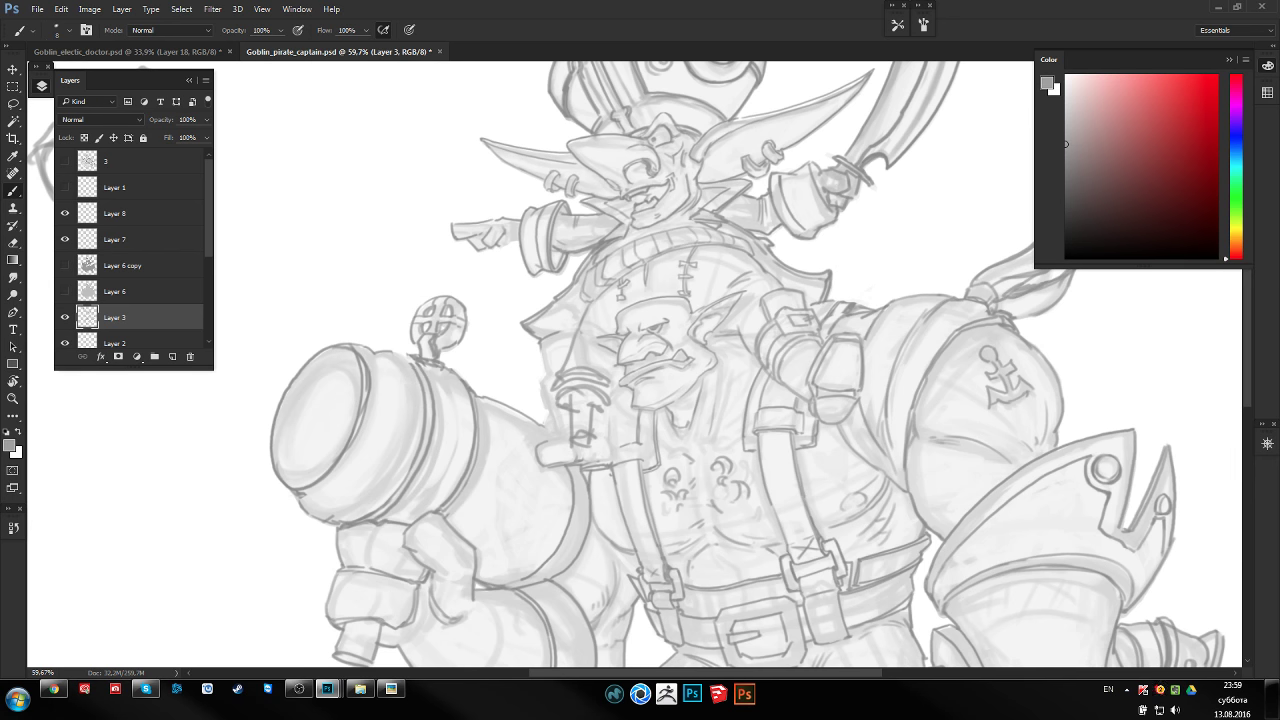
pyautogui.scroll(3, 552, 340)
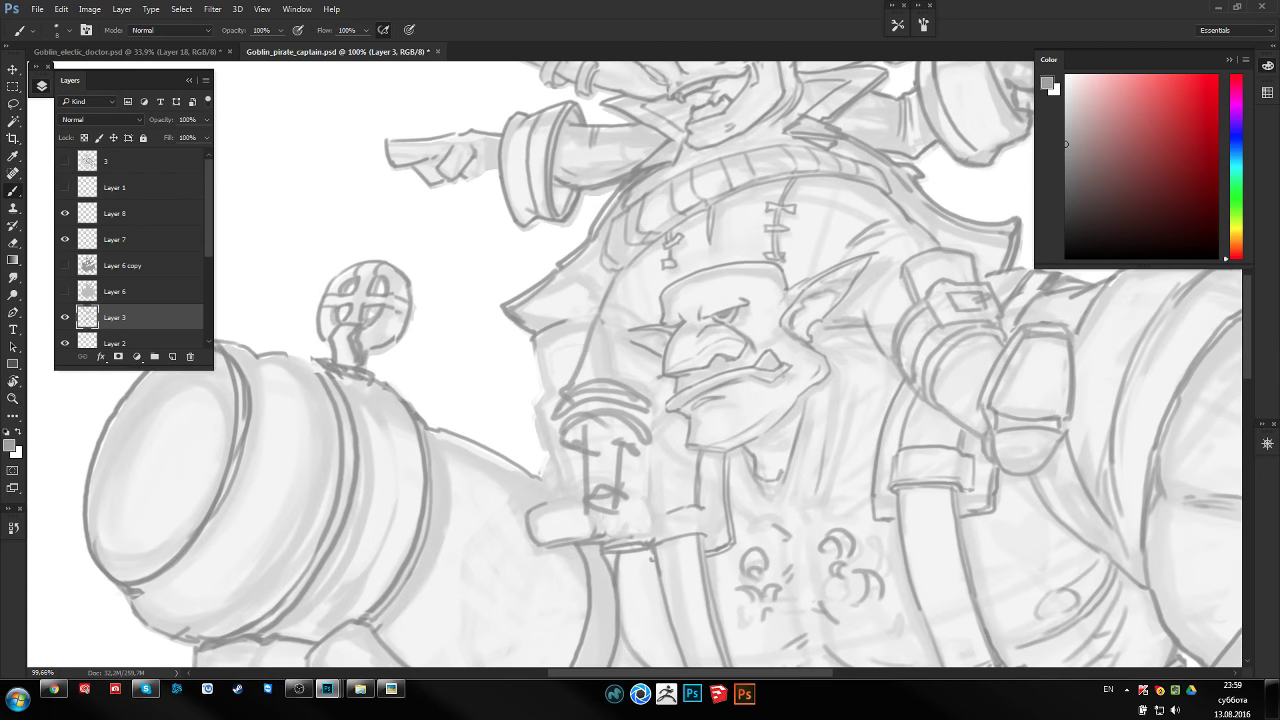
pyautogui.press('e')
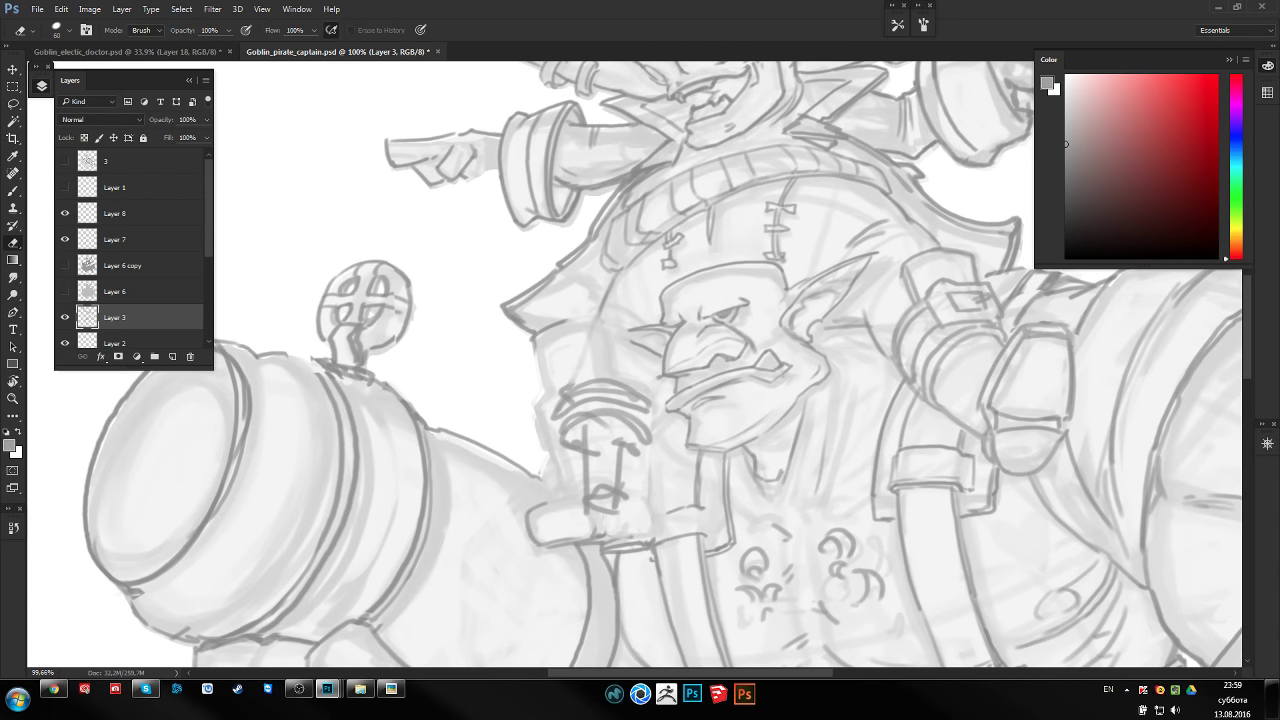
pyautogui.press('b')
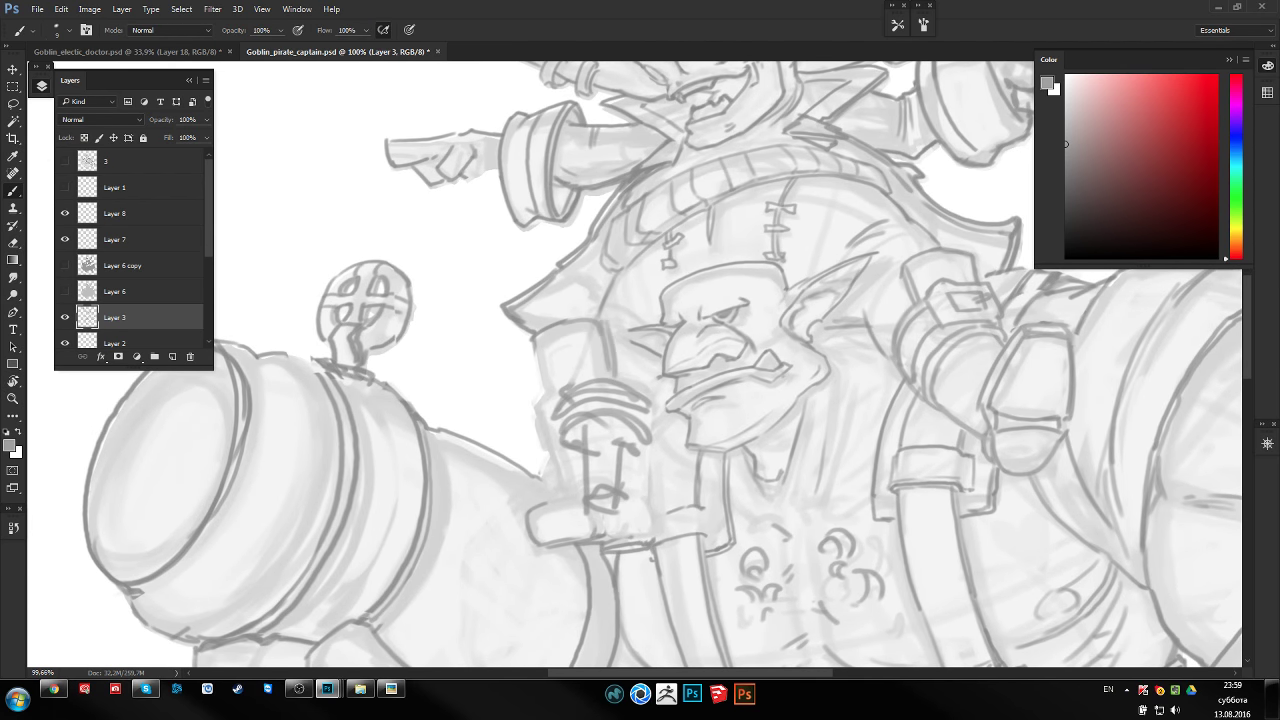
pyautogui.moveTo(547, 399)
pyautogui.mouseDown()
pyautogui.moveTo(557, 409)
pyautogui.moveTo(600, 372)
pyautogui.mouseUp()
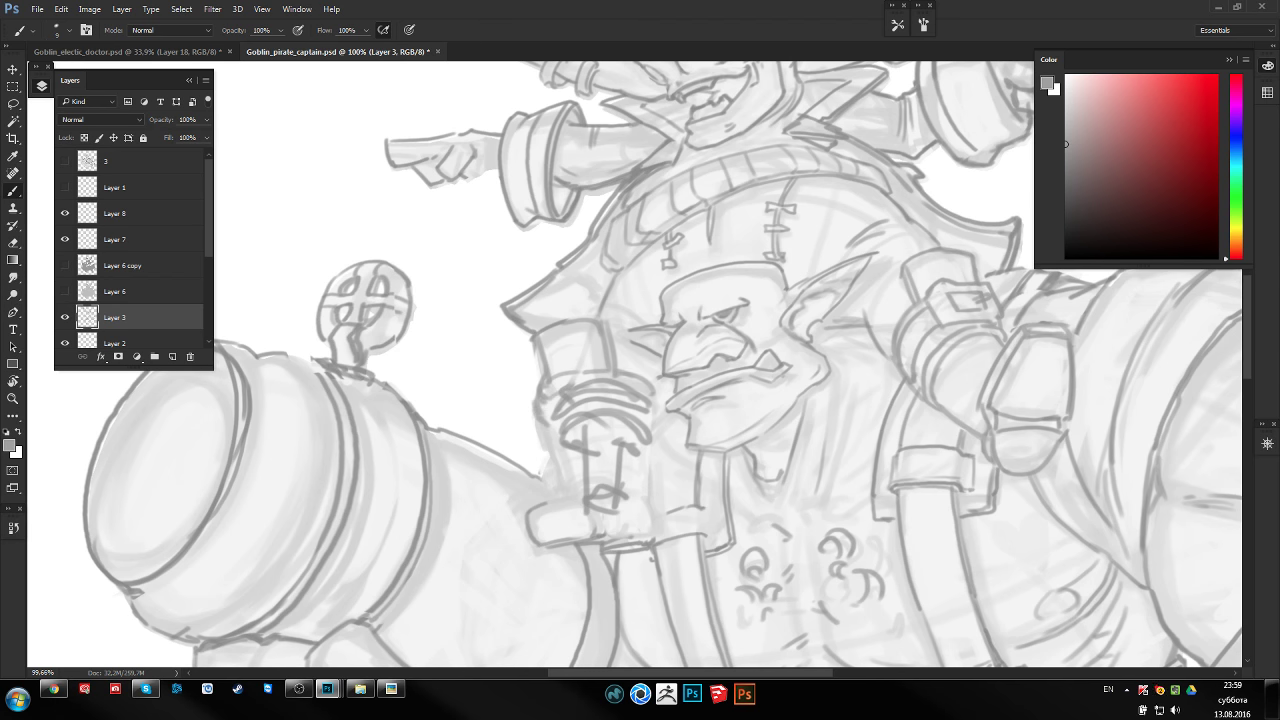
pyautogui.scroll(-1, 550, 428)
pyautogui.moveTo(571, 466)
pyautogui.mouseDown()
pyautogui.moveTo(560, 471)
pyautogui.moveTo(578, 474)
pyautogui.mouseUp()
pyautogui.scroll(-5, 578, 474)
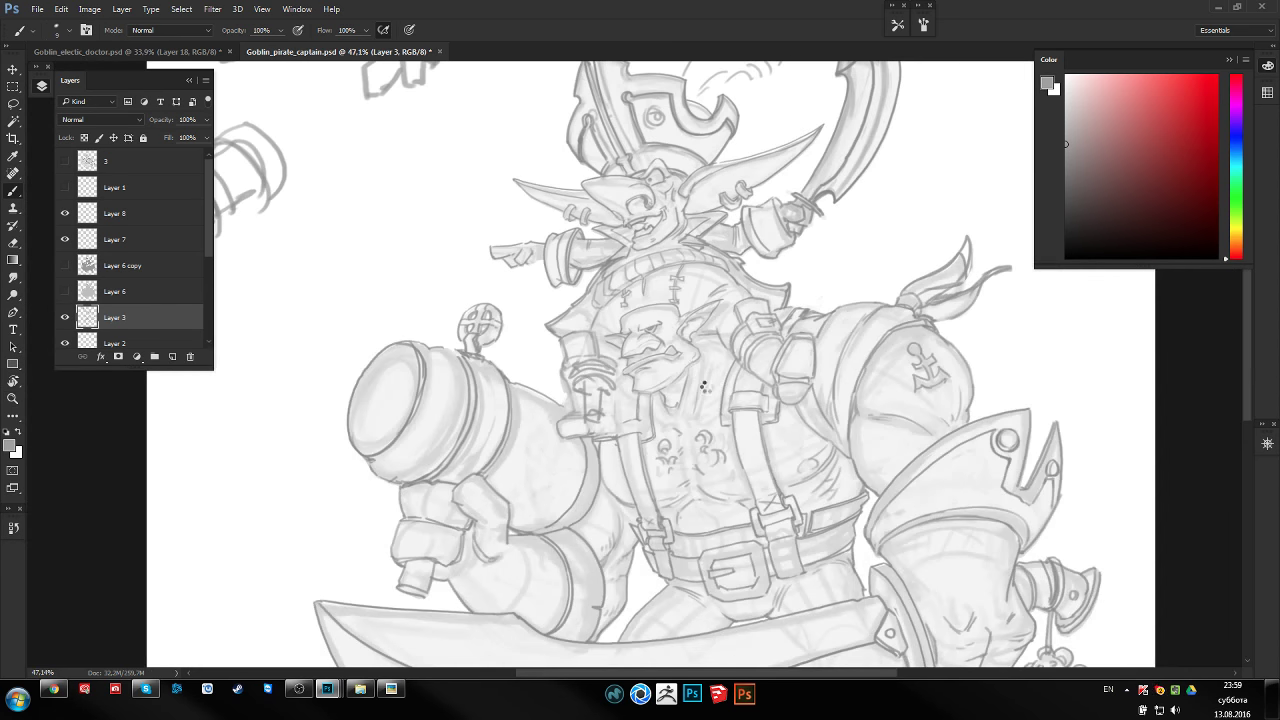
pyautogui.press('h')
pyautogui.scroll(-2, 678, 348)
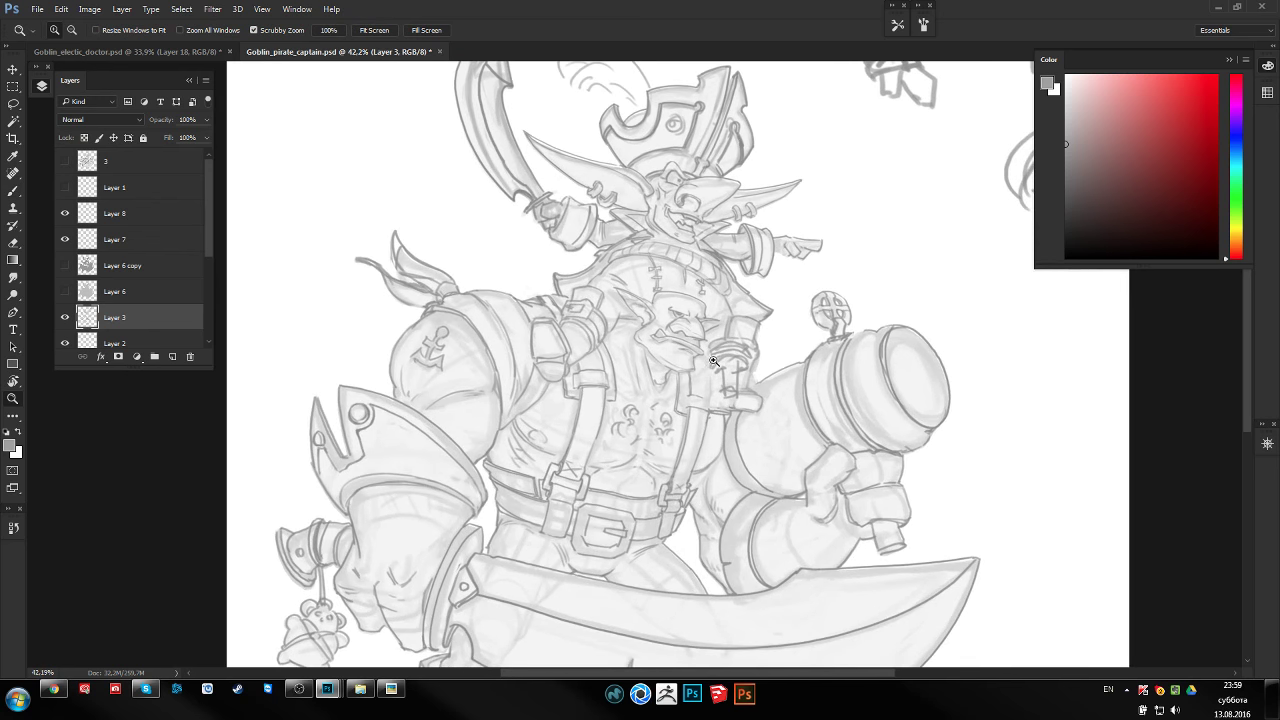
pyautogui.scroll(-2, 678, 348)
pyautogui.scroll(1, 678, 348)
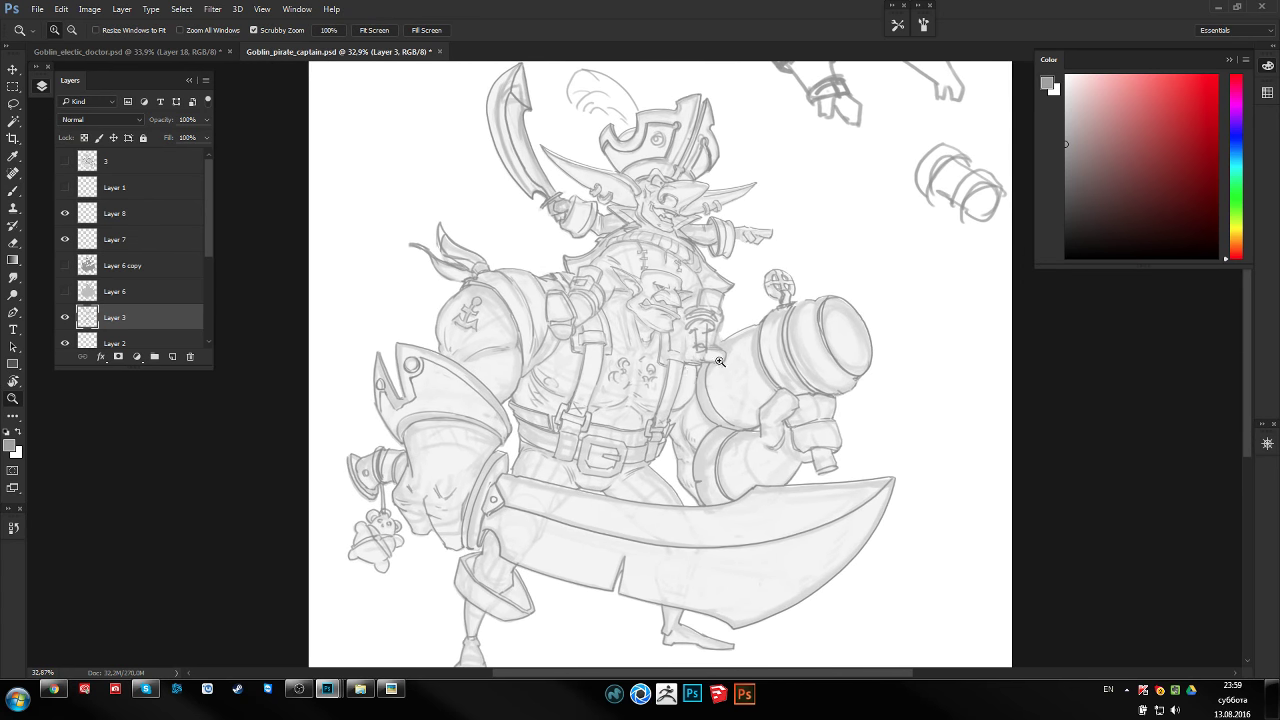
pyautogui.press('h')
pyautogui.scroll(-2, 710, 360)
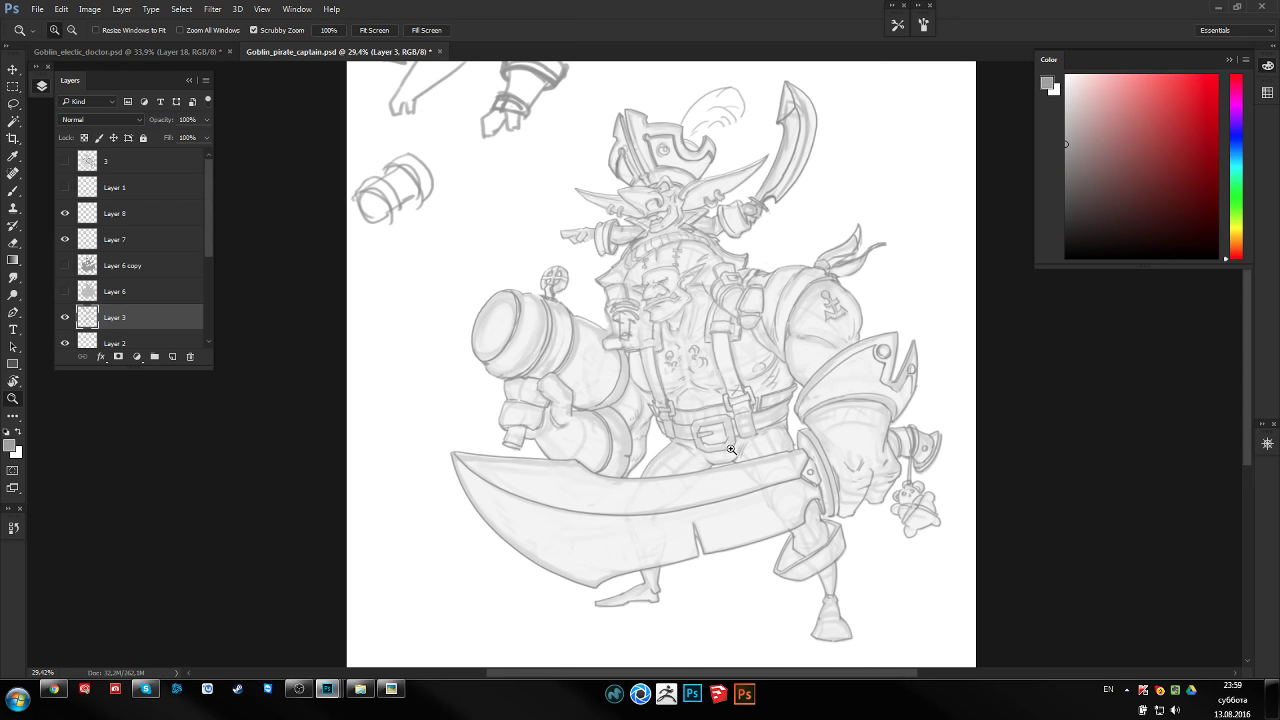
pyautogui.moveTo(752, 357); pyautogui.dragTo(718, 379)
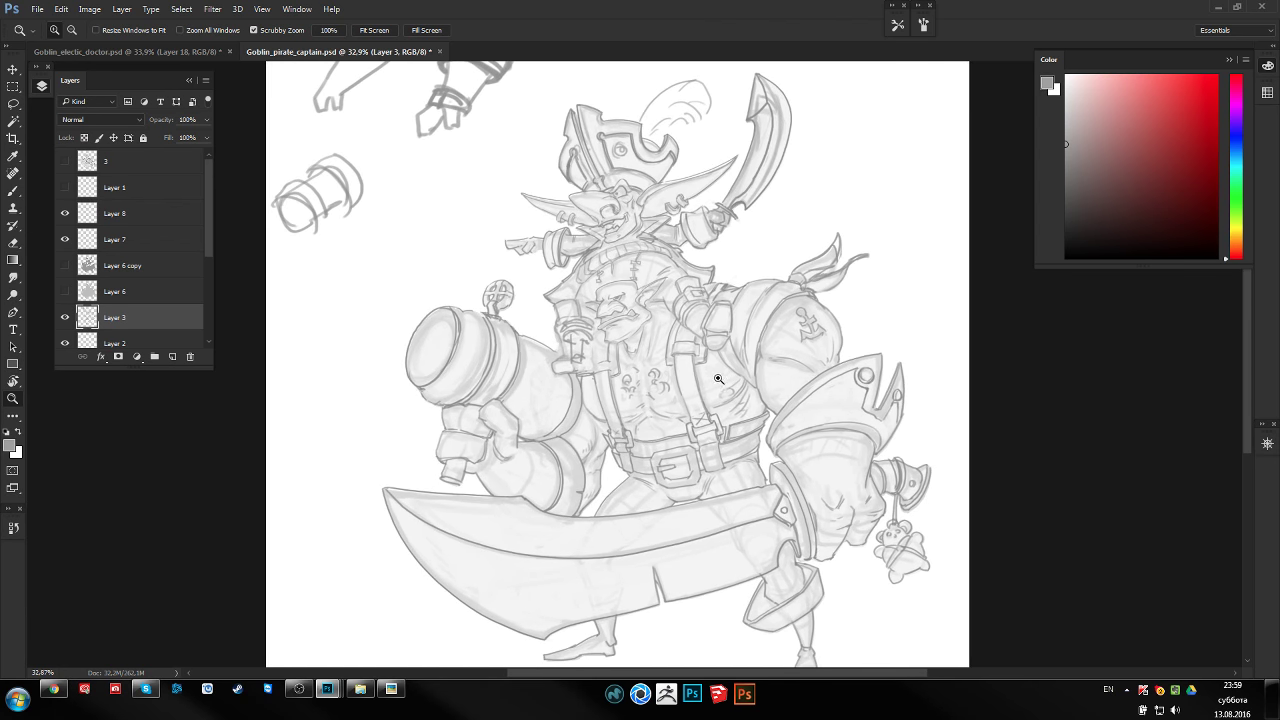
pyautogui.moveTo(718, 379); pyautogui.dragTo(736, 397)
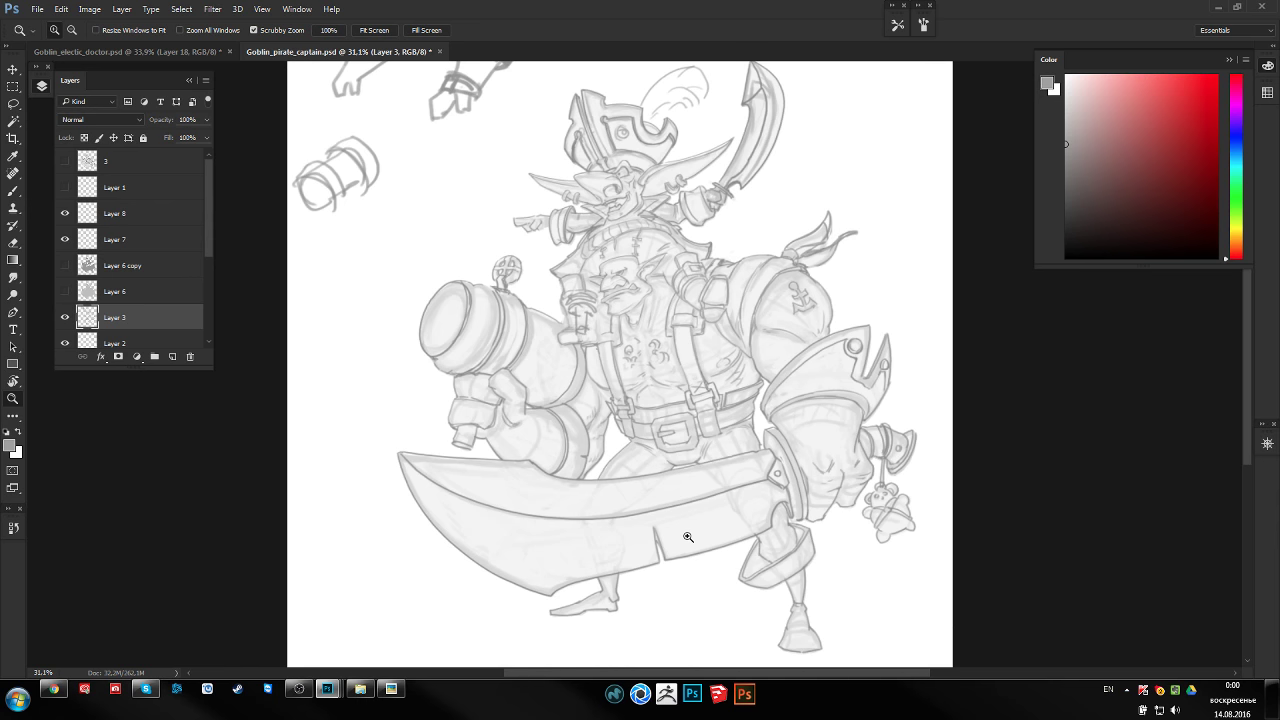
pyautogui.moveTo(688, 537); pyautogui.dragTo(760, 530)
pyautogui.press('b')
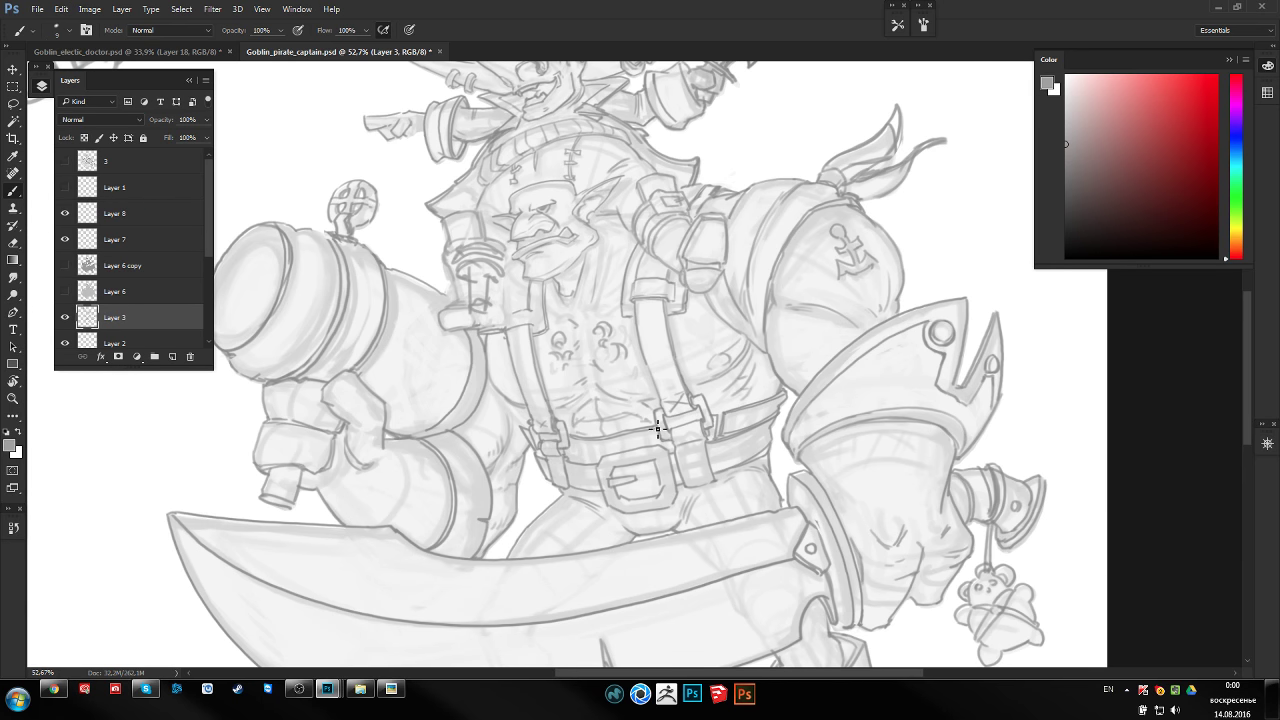
pyautogui.moveTo(657, 428); pyautogui.dragTo(607, 390)
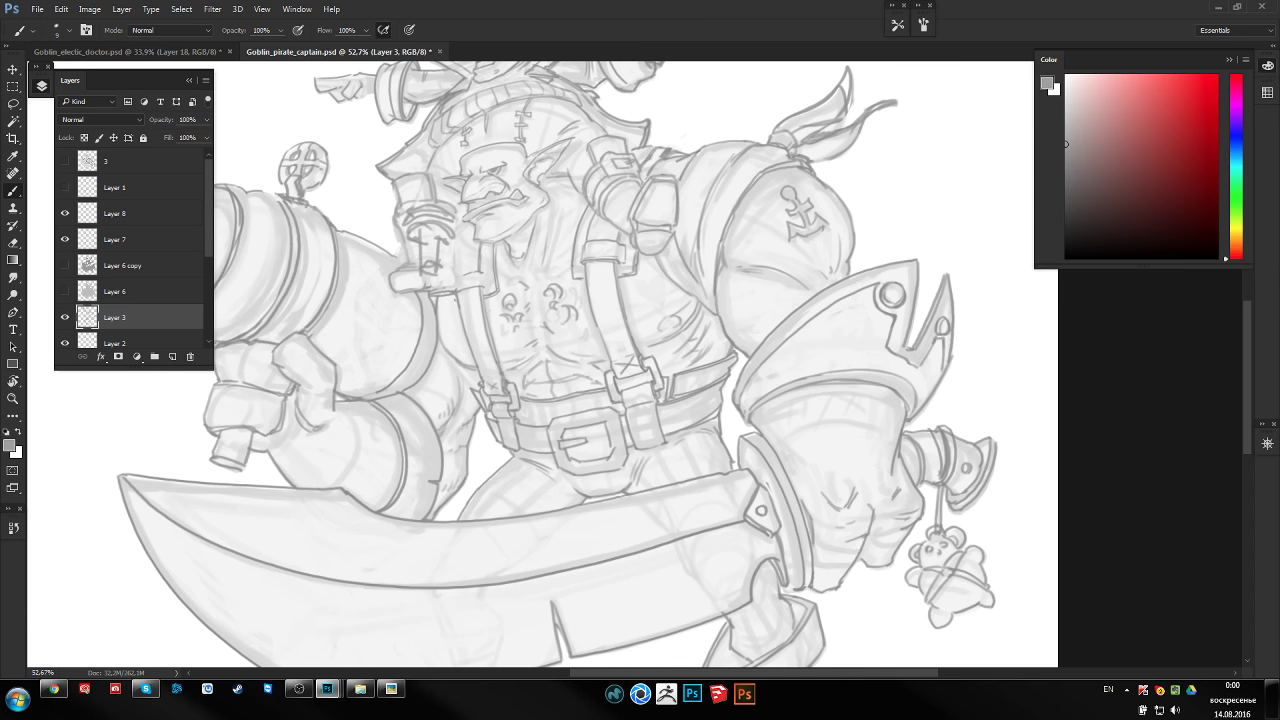
pyautogui.hotkey('ctrl', 'shift', 'h')
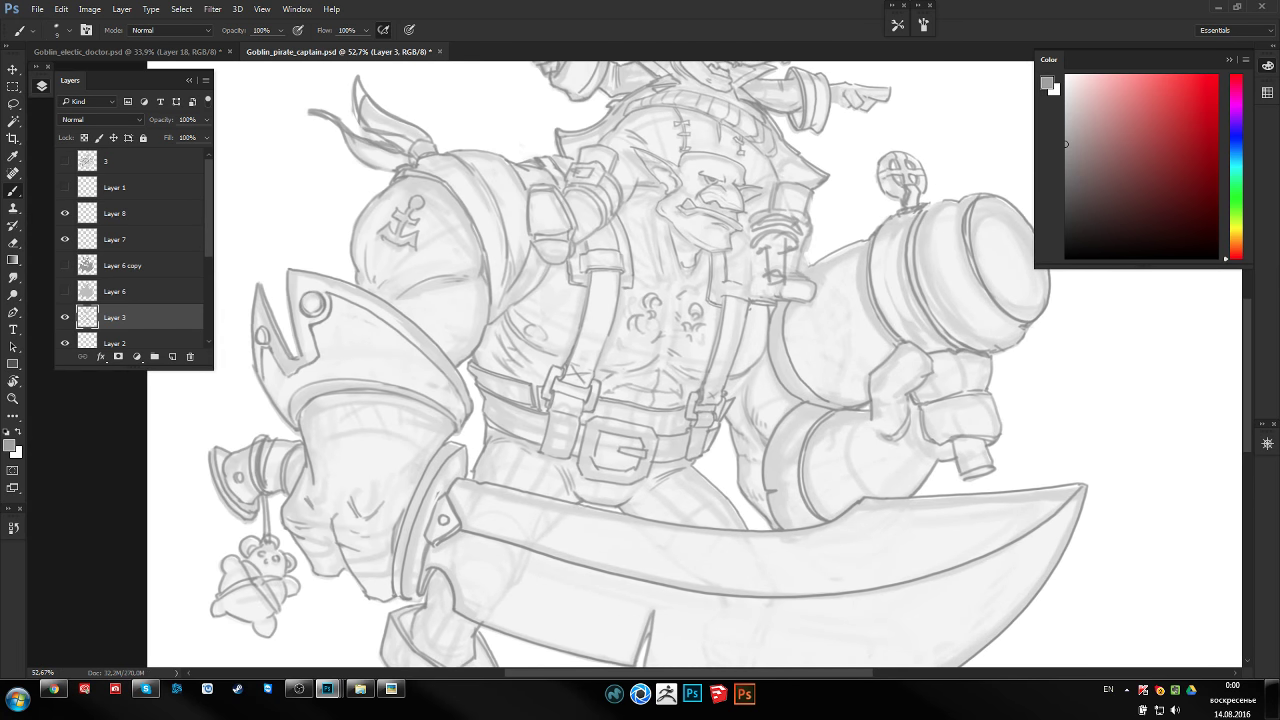
pyautogui.press('z')
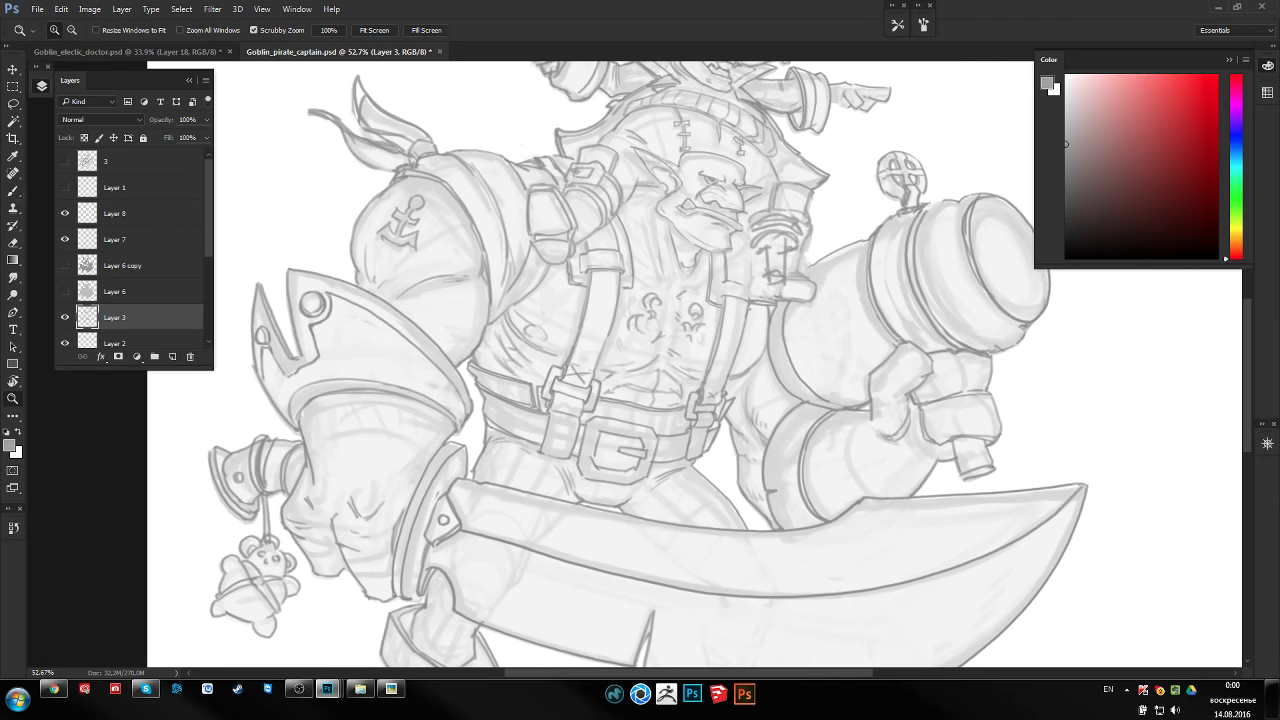
pyautogui.moveTo(490, 345)
pyautogui.mouseDown()
pyautogui.moveTo(529, 343)
pyautogui.moveTo(485, 340)
pyautogui.moveTo(489, 306)
pyautogui.mouseUp()
pyautogui.press('b')
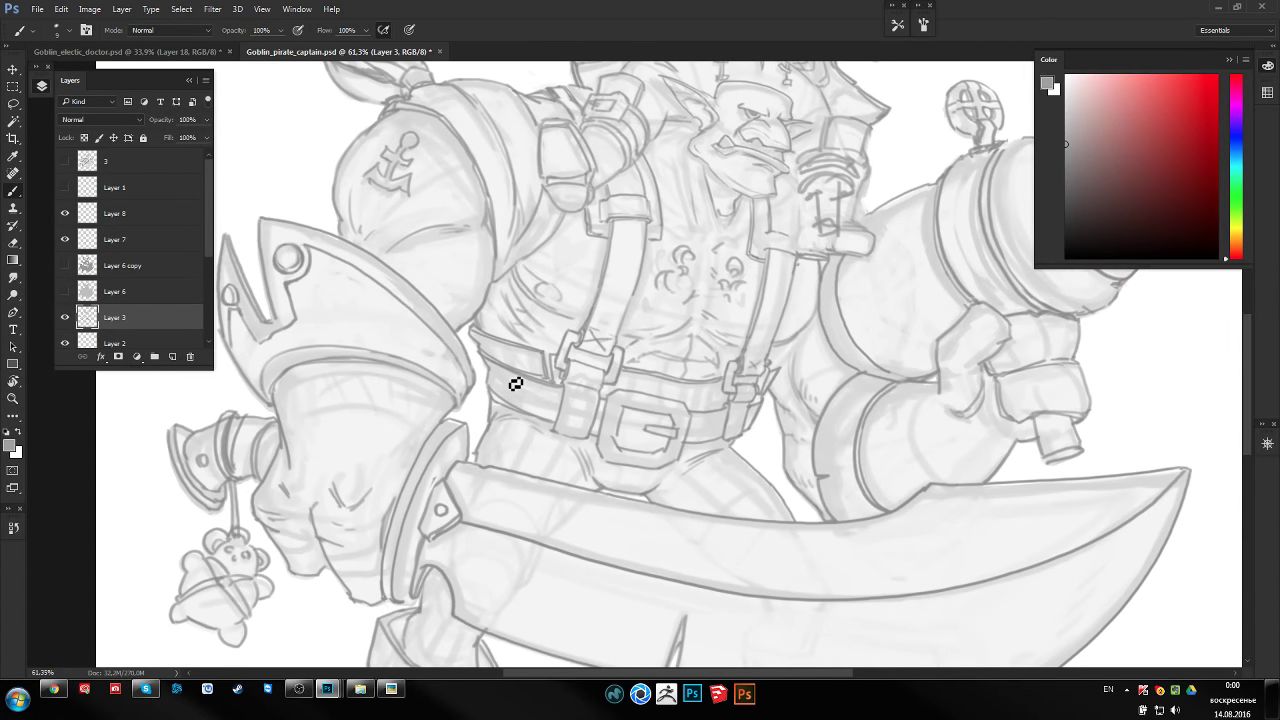
pyautogui.press('h')
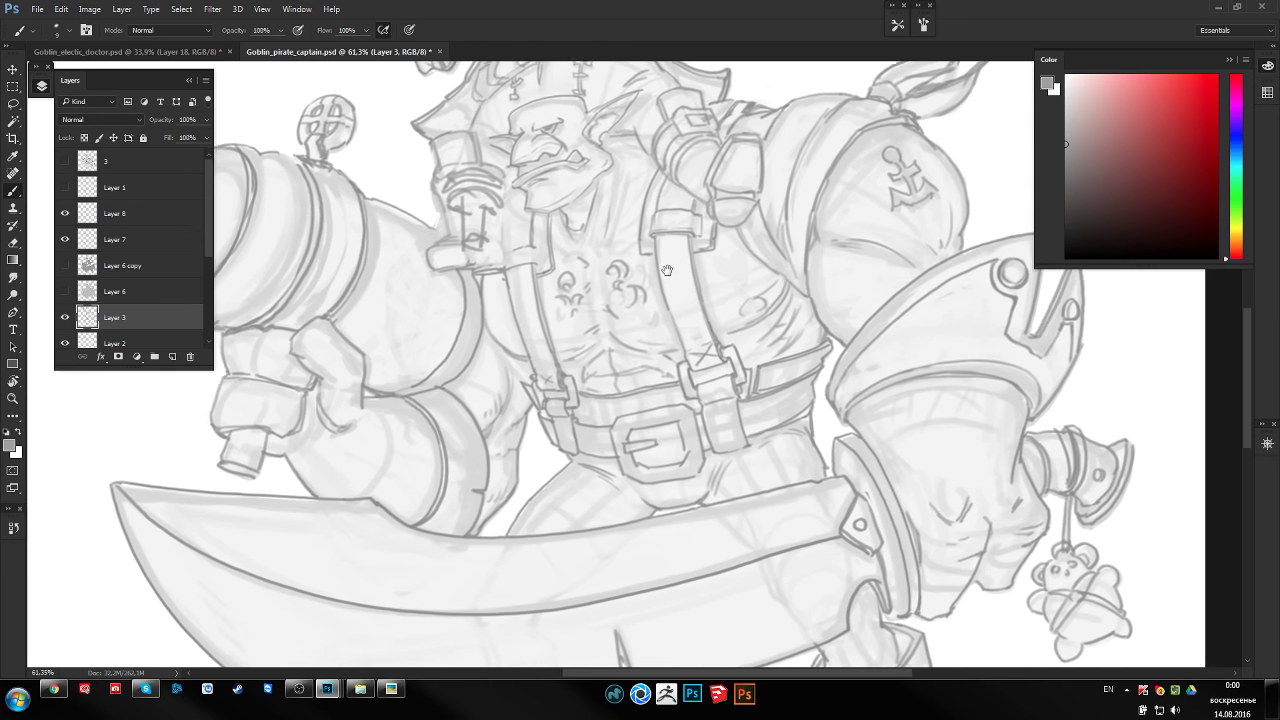
pyautogui.moveTo(723, 253); pyautogui.dragTo(619, 297)
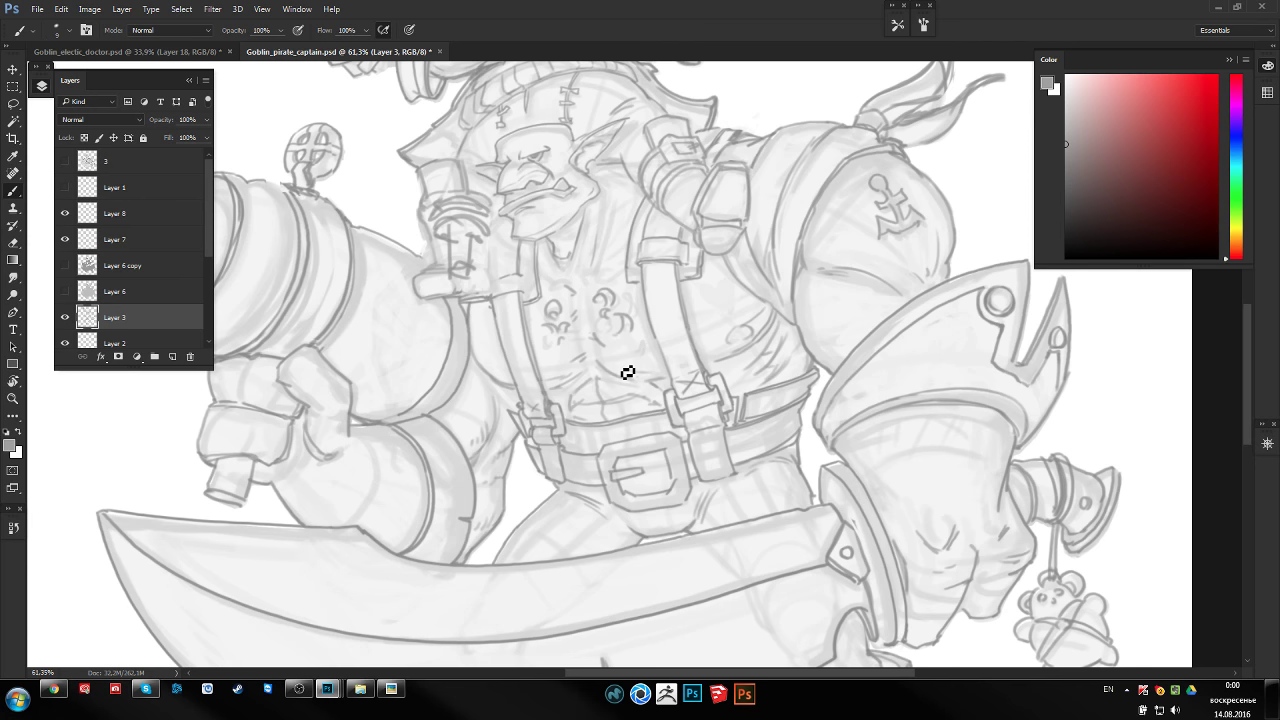
pyautogui.keyDown('alt'); pyautogui.scroll(2, 510, 390); pyautogui.keyUp('alt')
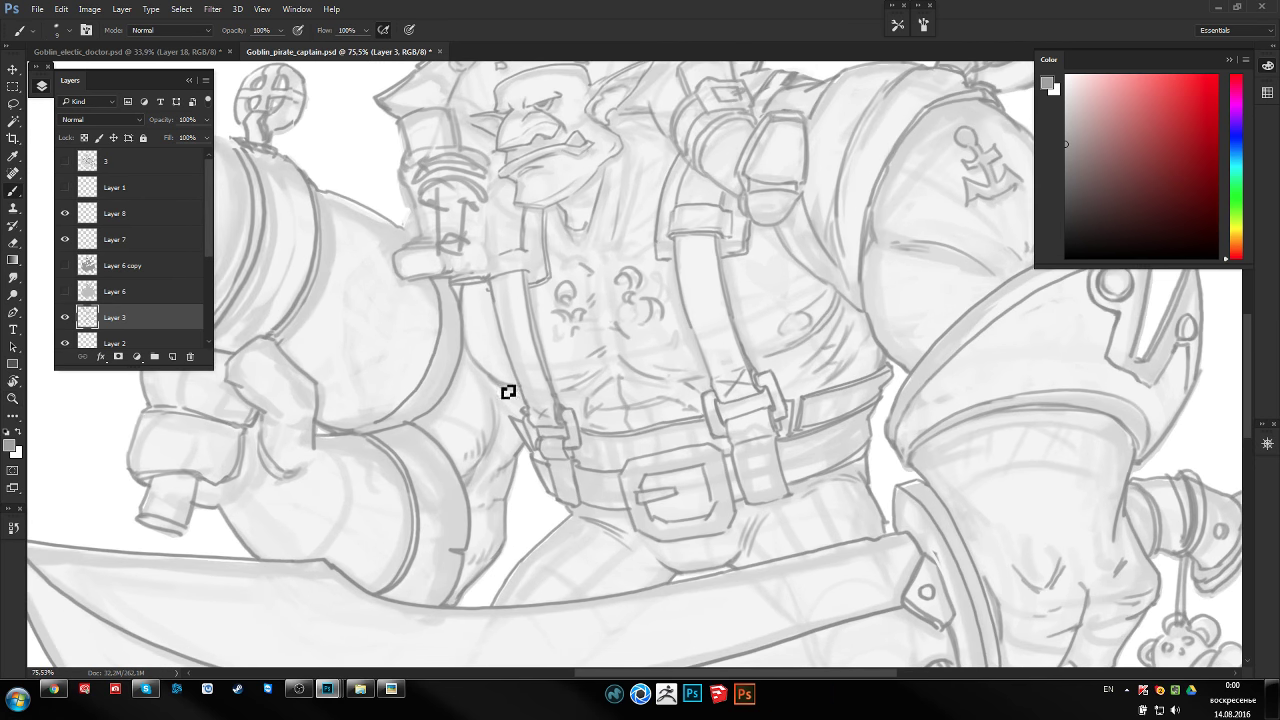
pyautogui.keyDown('alt'); pyautogui.scroll(-4, 530, 417); pyautogui.keyUp('alt')
pyautogui.keyDown('alt'); pyautogui.scroll(1, 530, 417); pyautogui.keyUp('alt')
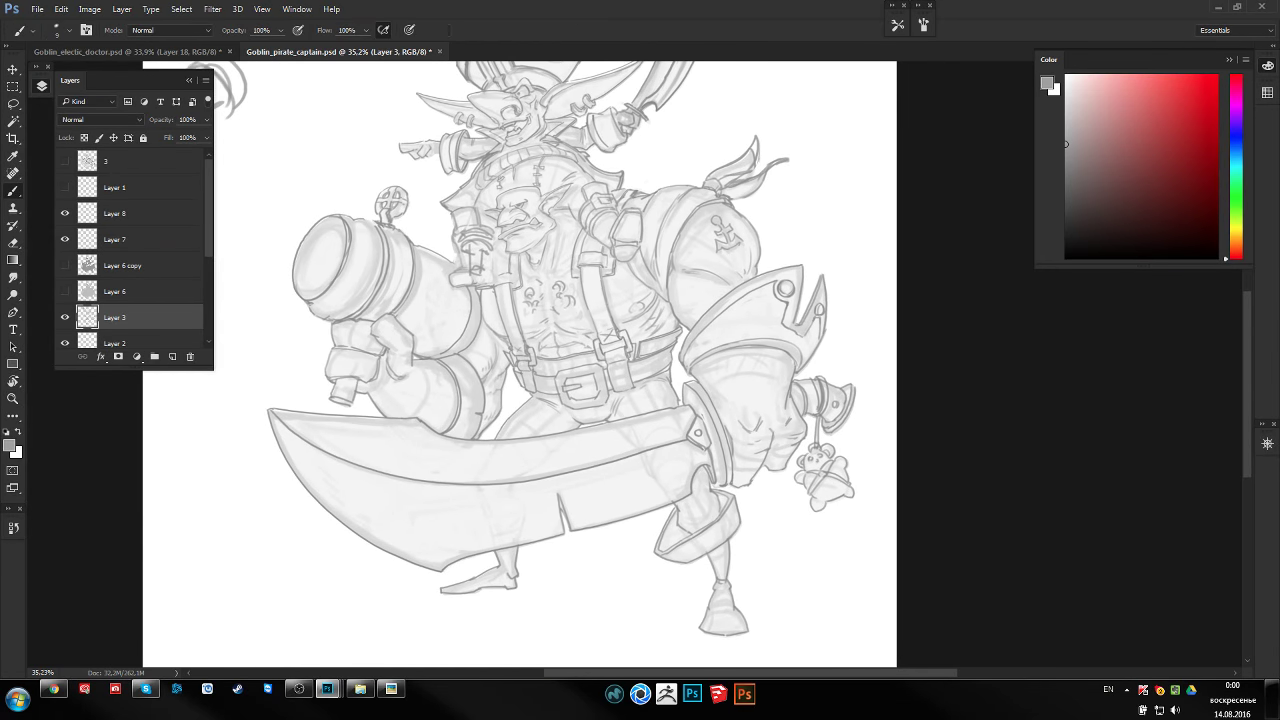
pyautogui.keyDown('alt'); pyautogui.scroll(2, 530, 417); pyautogui.keyUp('alt')
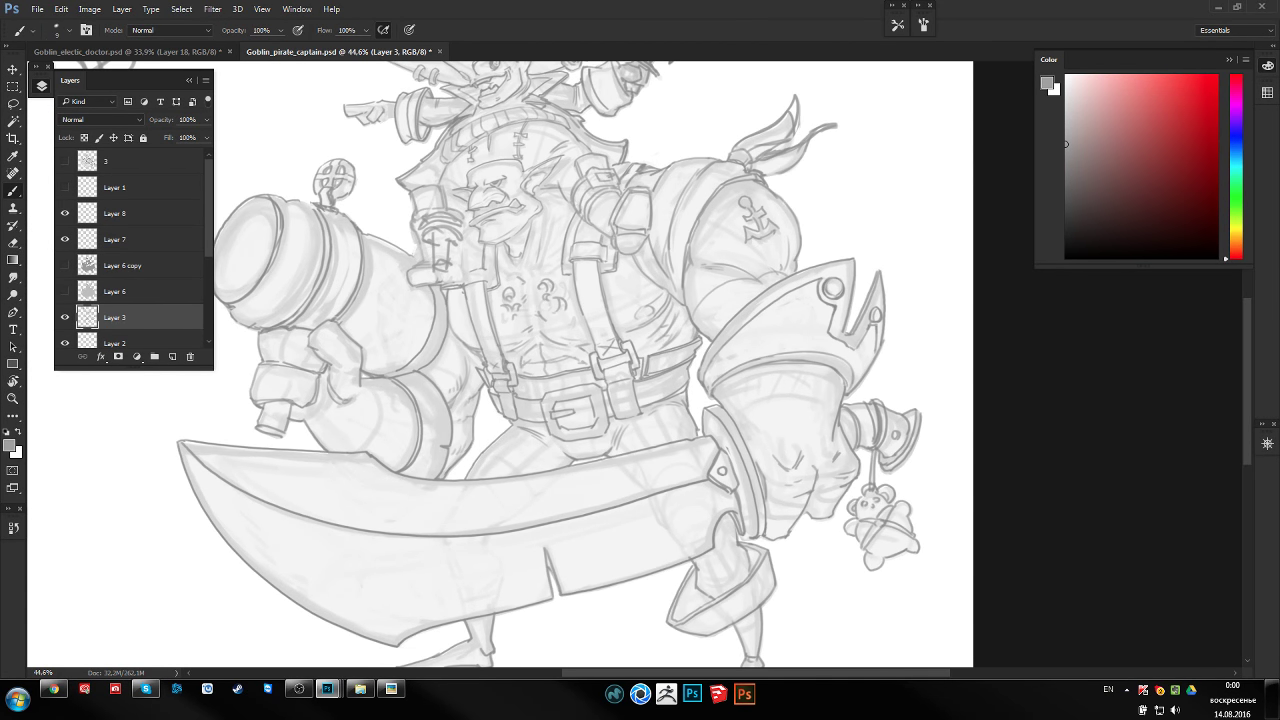
pyautogui.keyDown('alt'); pyautogui.scroll(1, 745, 252); pyautogui.keyUp('alt')
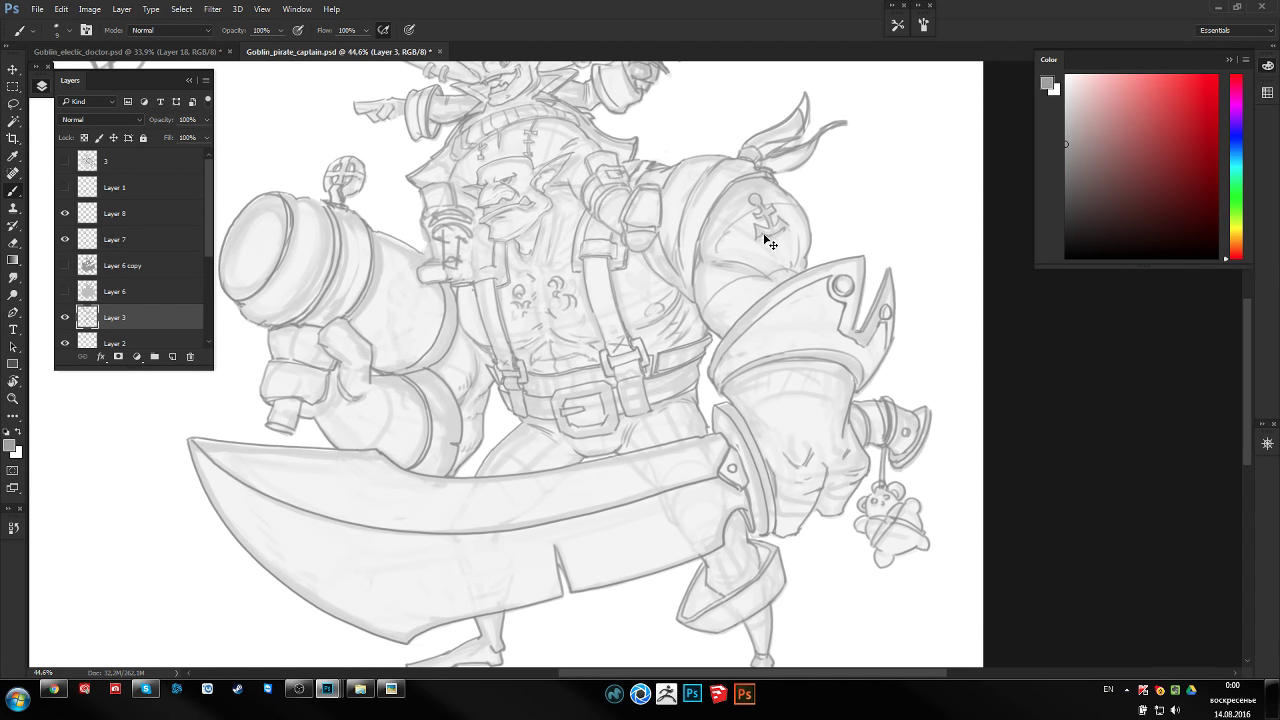
pyautogui.keyDown('alt'); pyautogui.scroll(-2, 706, 243); pyautogui.keyUp('alt')
pyautogui.moveTo(765, 353); pyautogui.dragTo(799, 392)
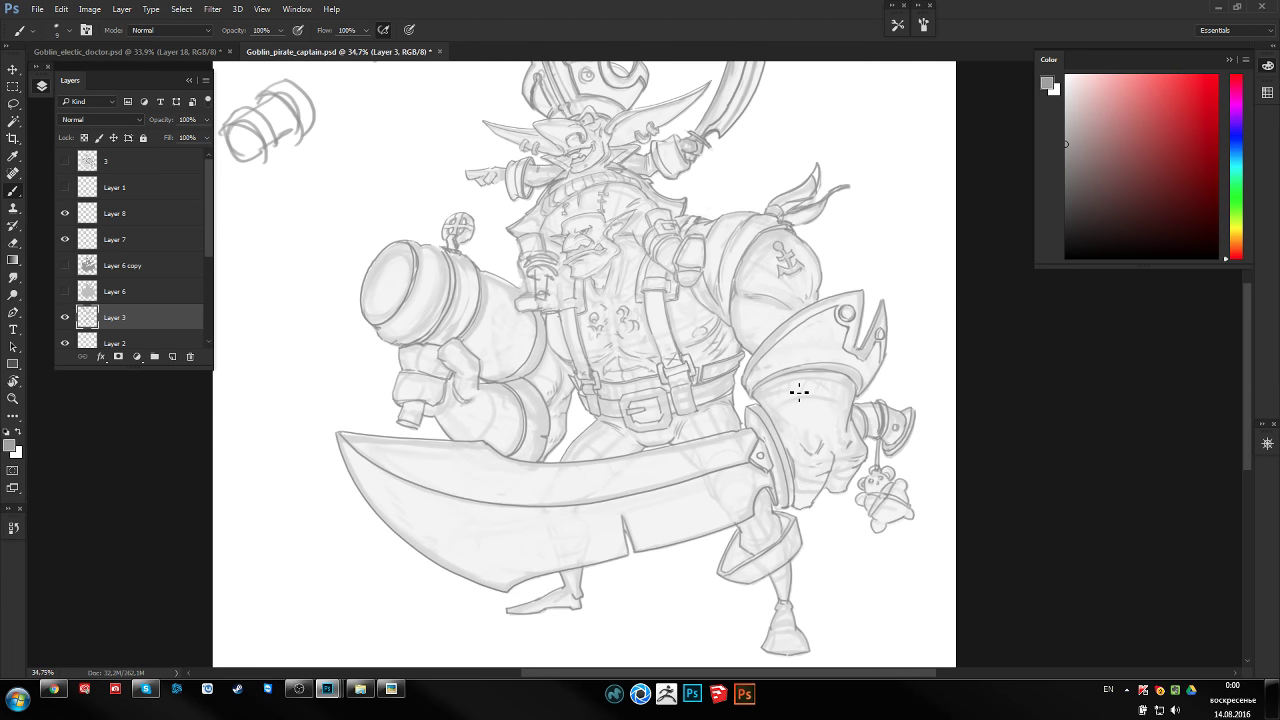